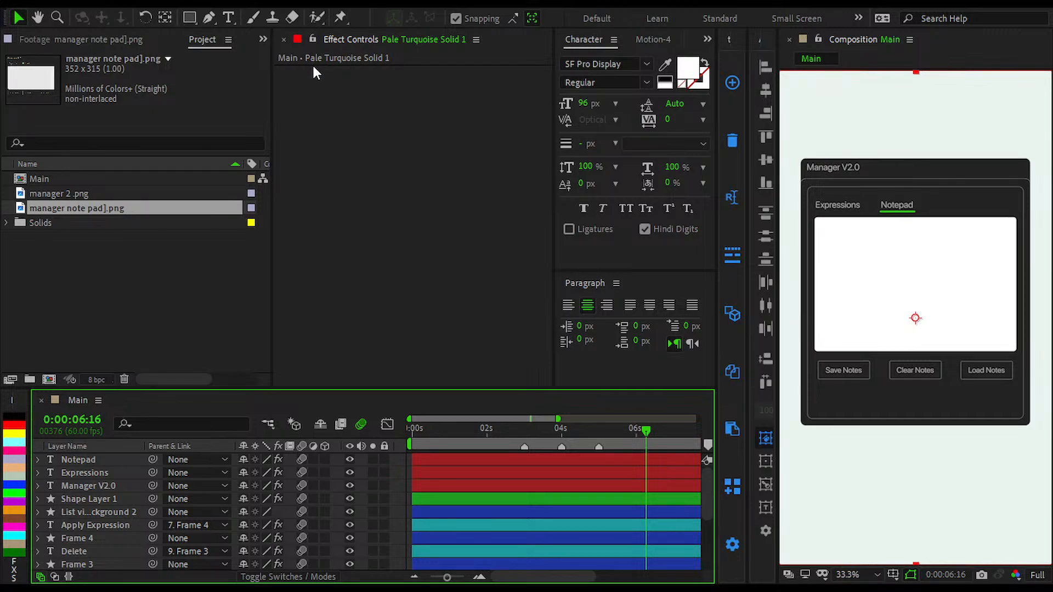
- Create a 1080 x 1920 composition named Element 3D, 15 seconds long at 60 fps
{"action": "left_click", "coordinate": [165, 255]}
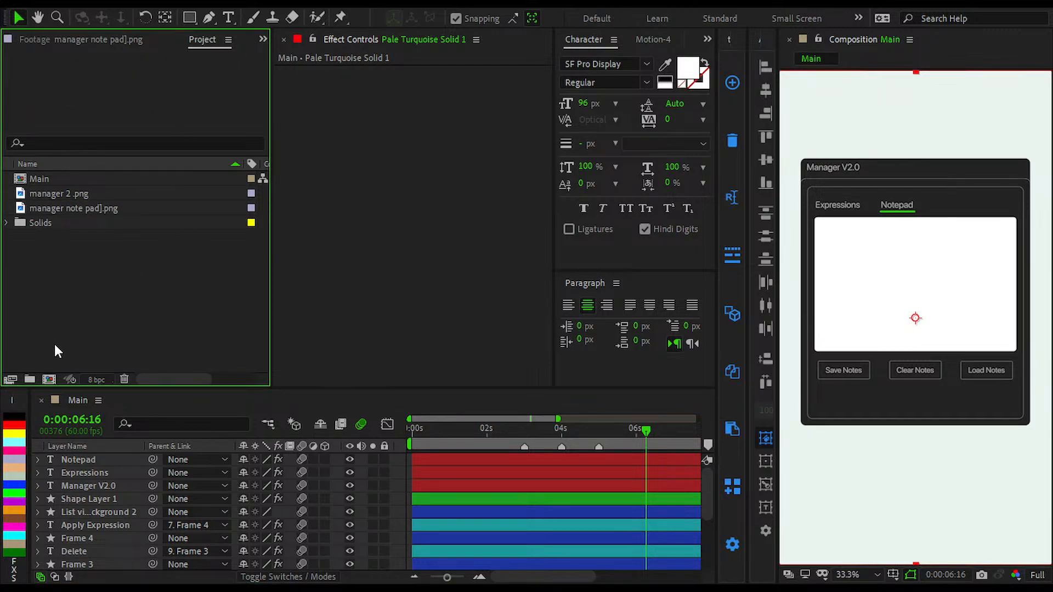
{"action": "left_click", "coordinate": [51, 378]}
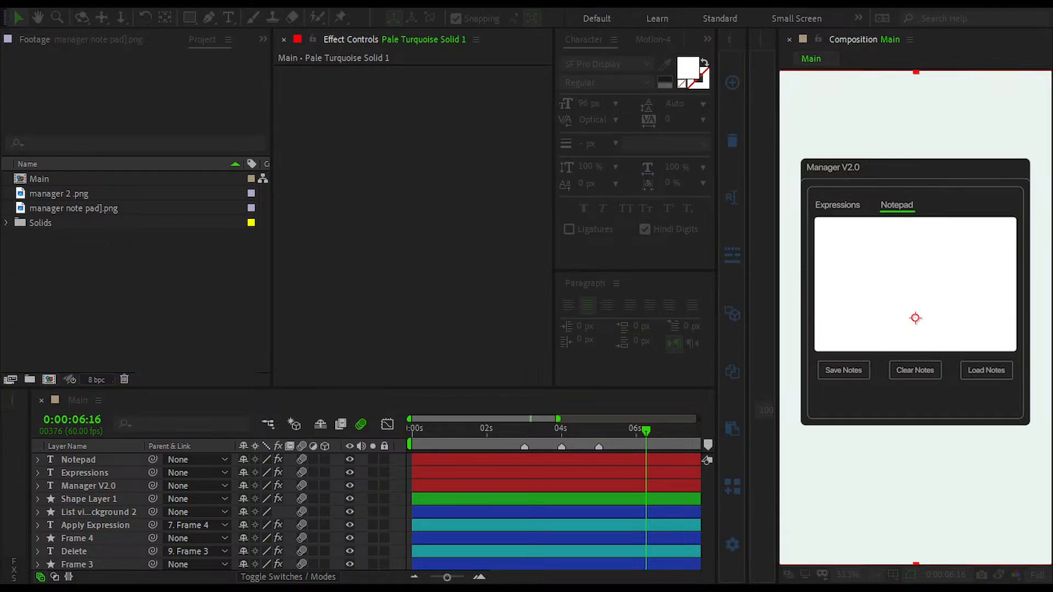
{"action": "key", "text": "Return"}
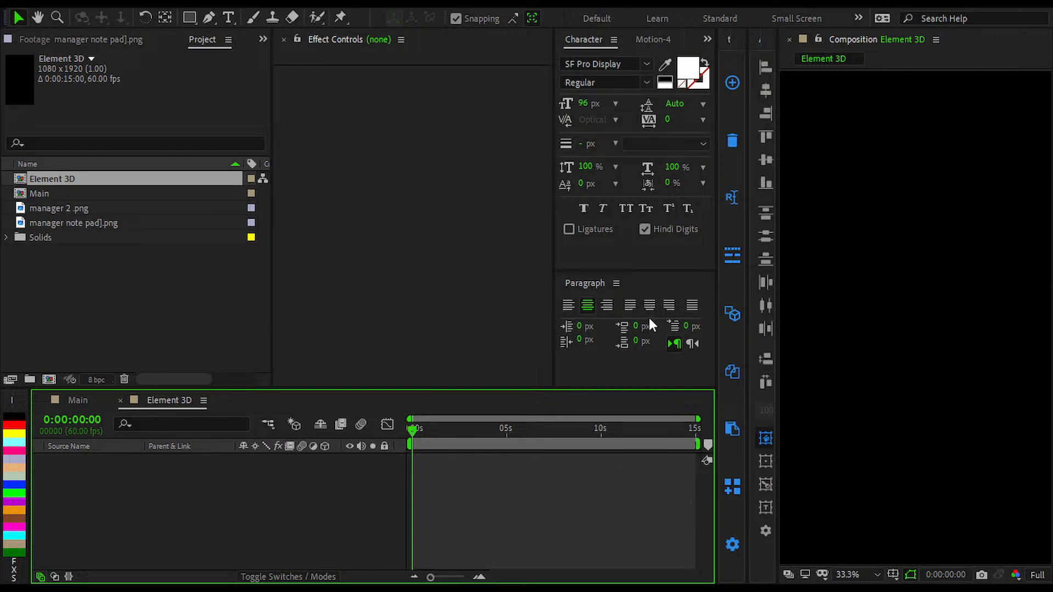
- Add a red solid named Panel to the Element 3D composition
{"action": "key", "text": "ctrl+y"}
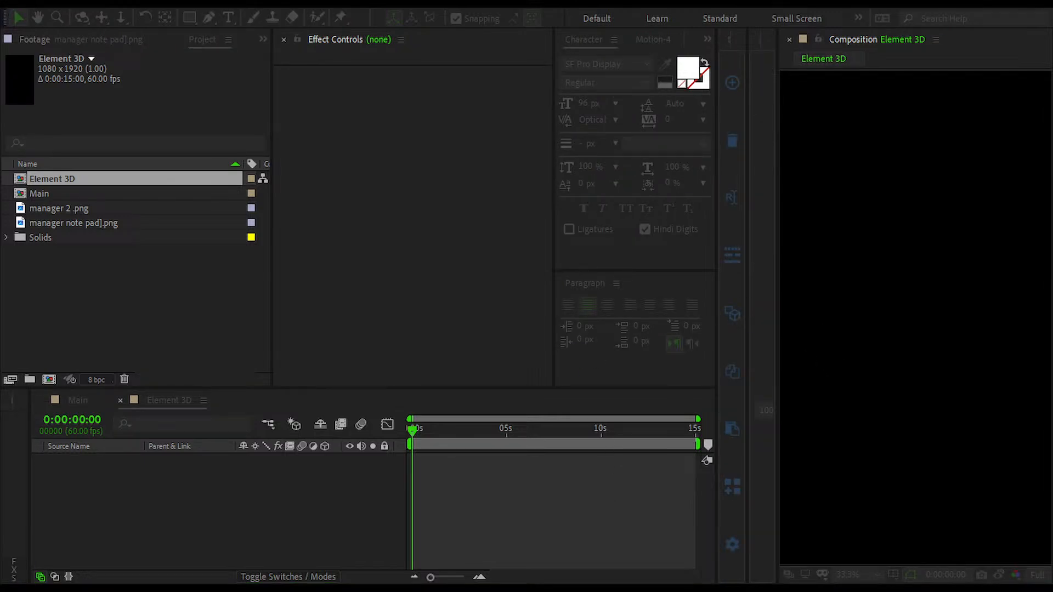
{"action": "key", "text": "Return"}
{"action": "key", "text": "ctrl+y"}
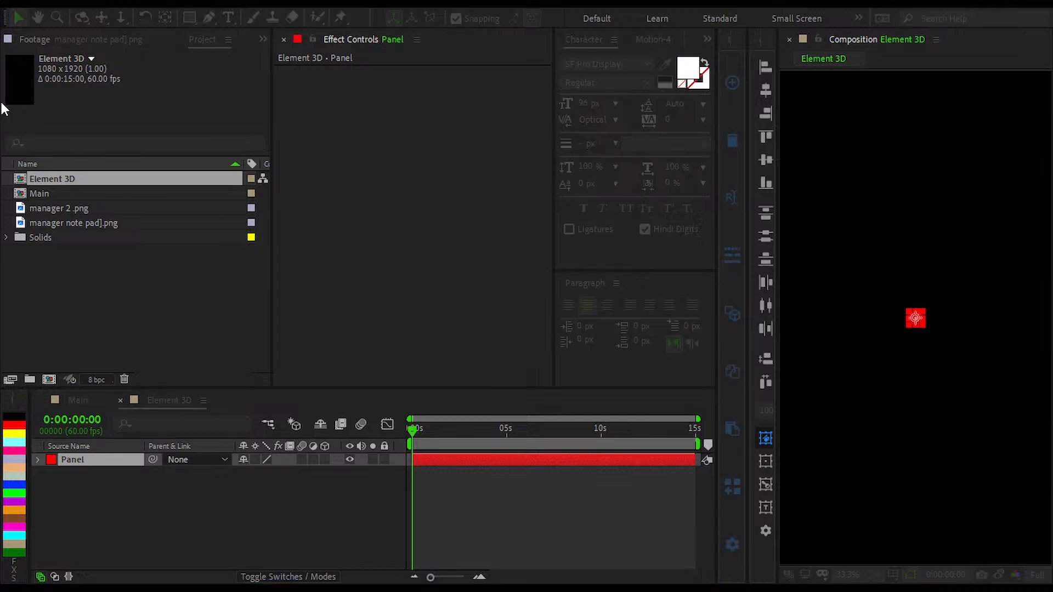
{"action": "key", "text": "Escape"}
- Set the Panel solid's size to 1080 x 1920 so it fills the composition
{"action": "key", "text": "ctrl+shift+y"}
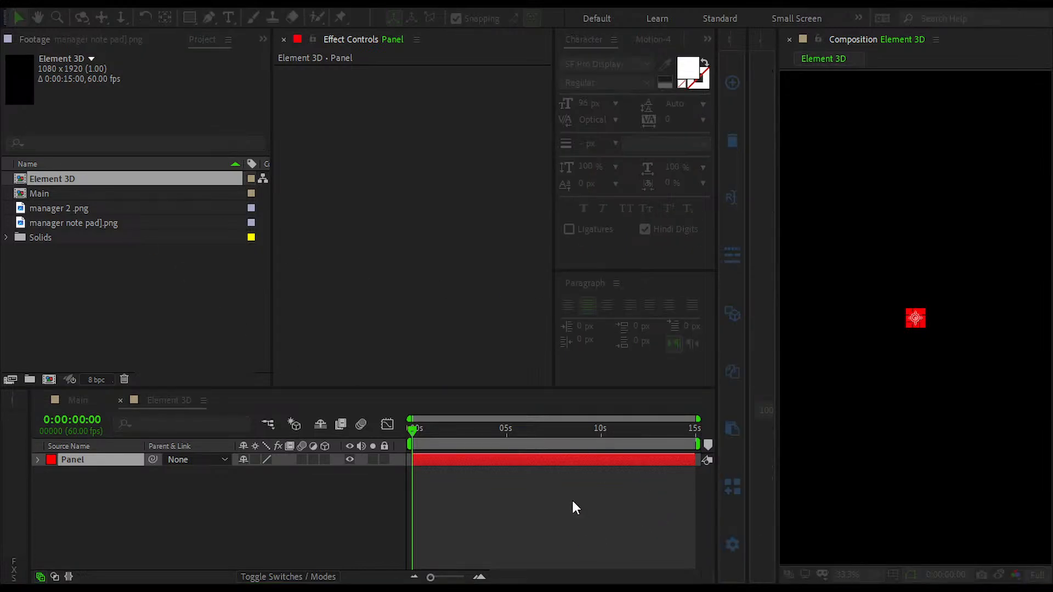
{"action": "left_click", "coordinate": [451, 179]}
{"action": "type", "text": "1080"}
{"action": "left_click", "coordinate": [458, 194]}
{"action": "type", "text": "1920"}
{"action": "key", "text": "Return"}
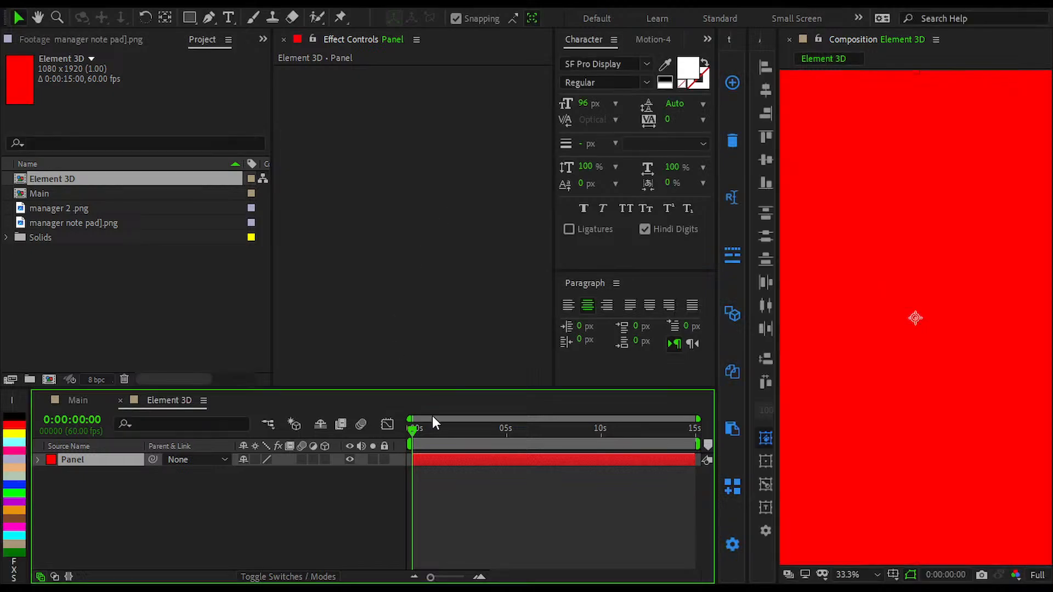
- Apply the Element effect to the Panel solid and open its Scene Setup
{"action": "key", "text": "ctrl+space"}
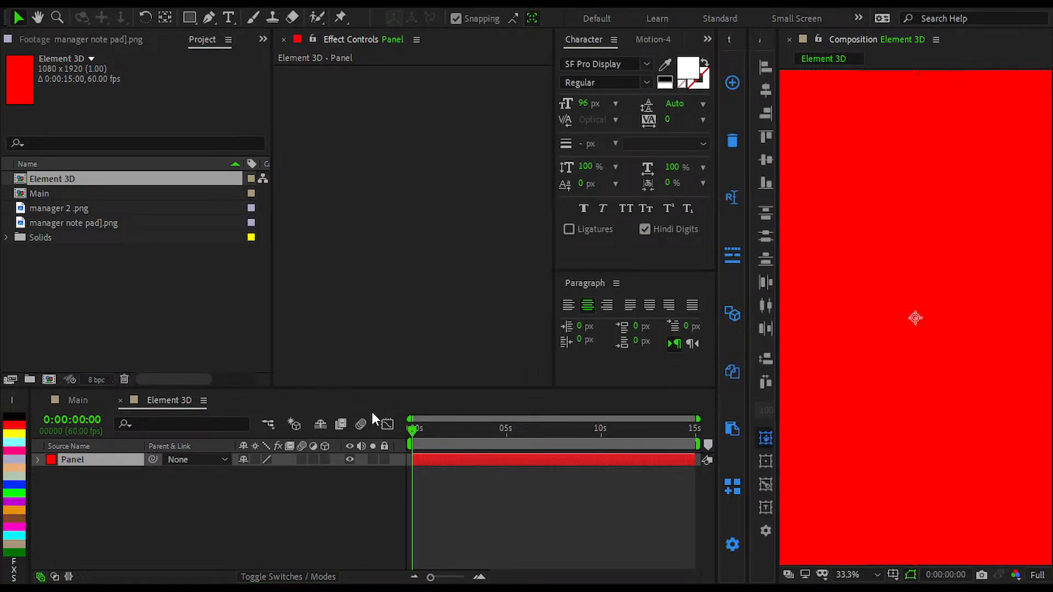
{"action": "key", "text": "Return"}
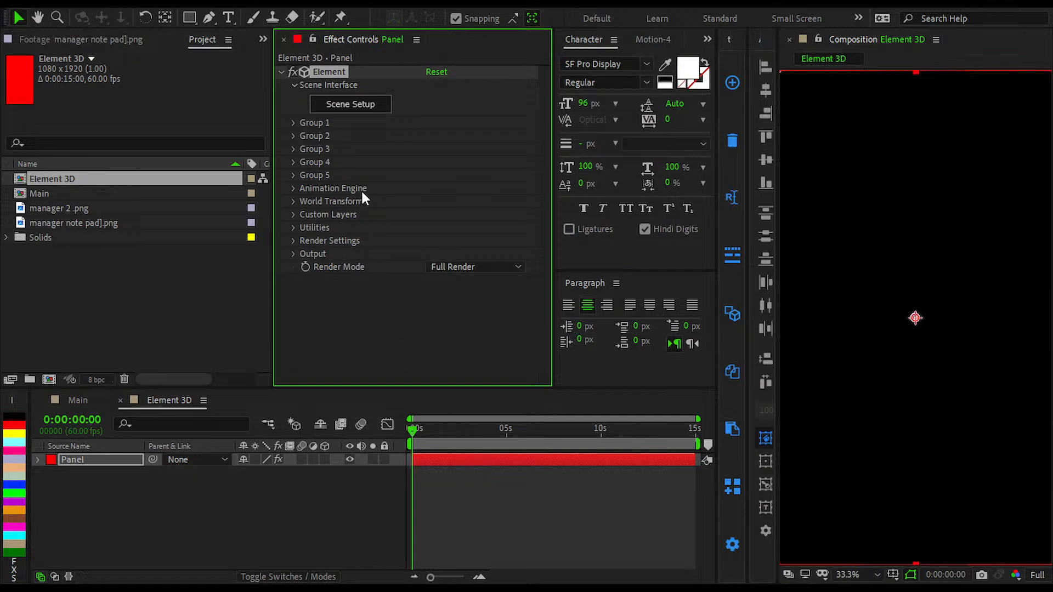
{"action": "left_click", "coordinate": [355, 109]}
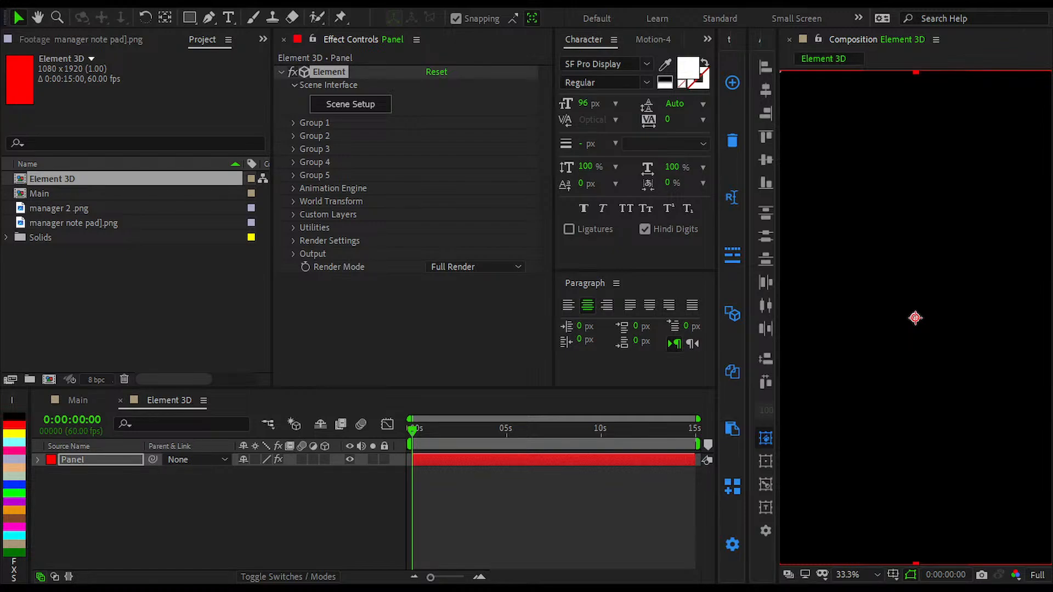
- Switch to OBS, make the Display Capture source visible, and minimize the OBS window
{"action": "left_click", "coordinate": [379, 406]}
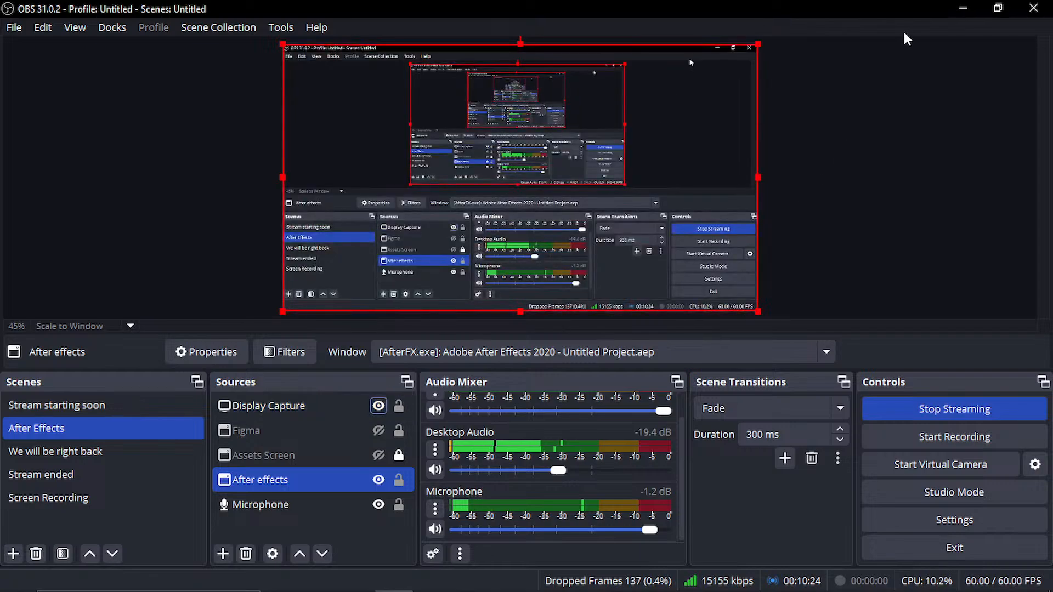
{"action": "left_click", "coordinate": [959, 7]}
- Switch the Scene Setup preview from Perspective to the Front view
{"action": "left_click_drag", "start_coordinate": [395, 296], "coordinate": [420, 277]}
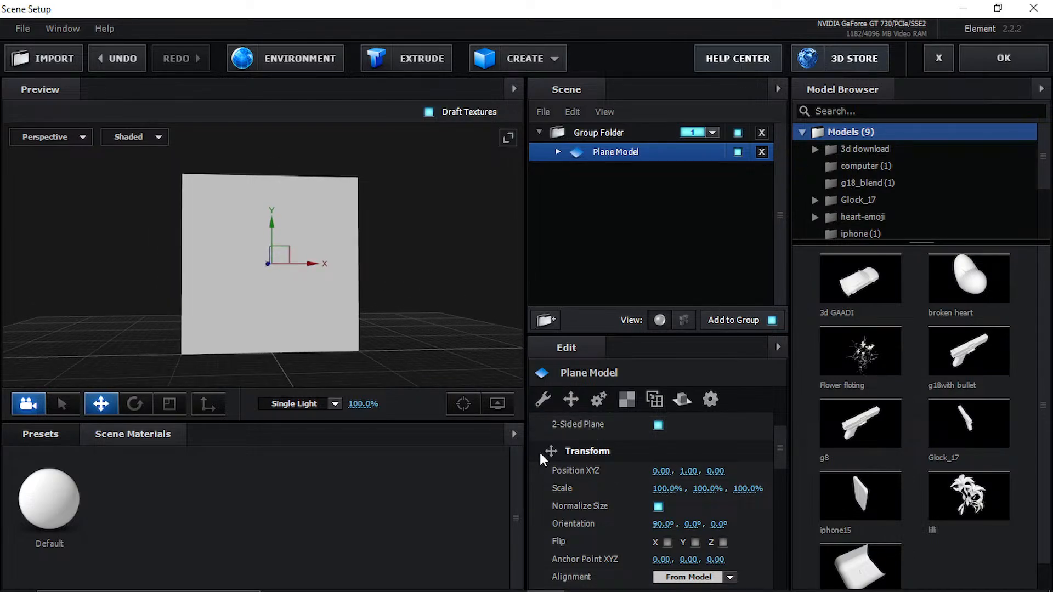
{"action": "left_click", "coordinate": [708, 489]}
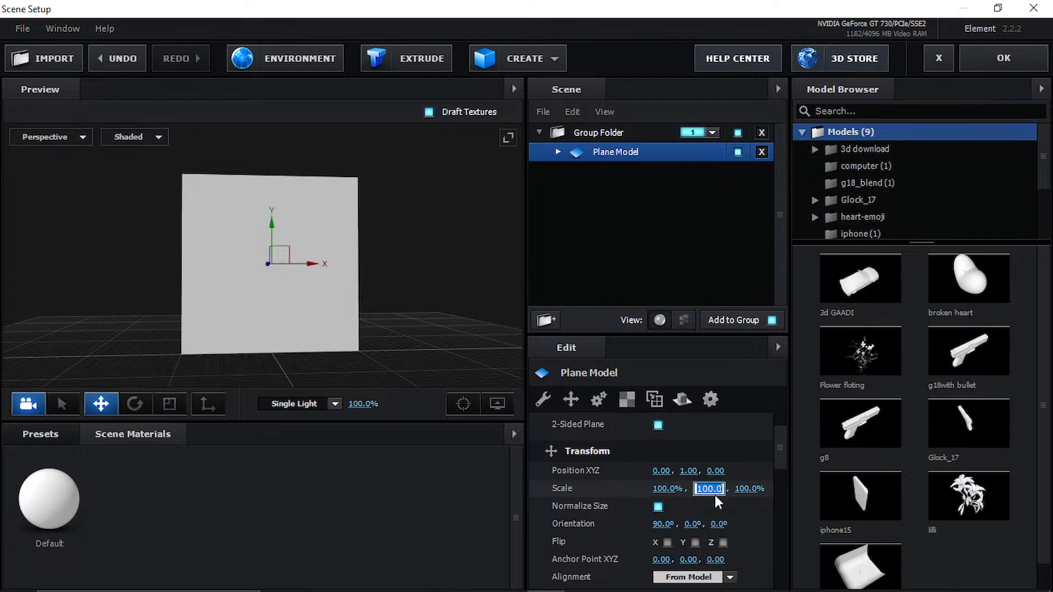
{"action": "left_click_drag", "start_coordinate": [411, 378], "coordinate": [425, 236]}
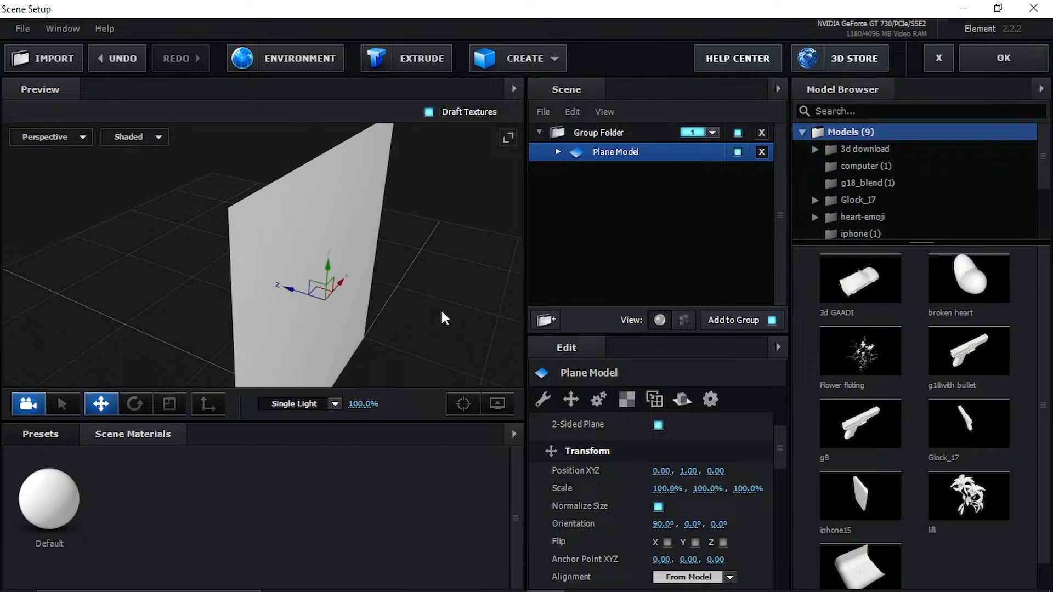
{"action": "left_click_drag", "start_coordinate": [439, 311], "coordinate": [332, 285]}
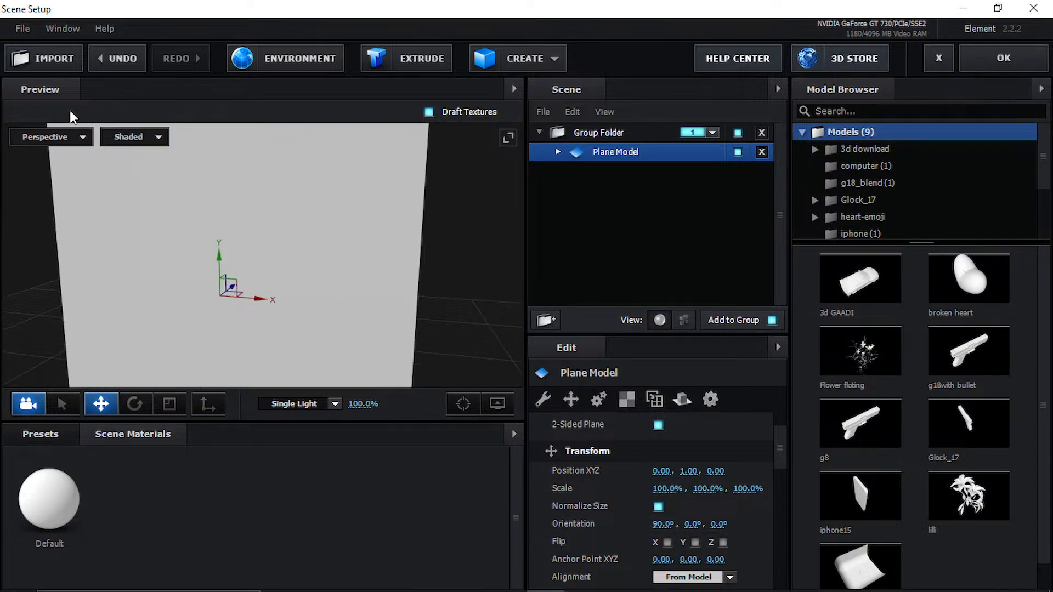
{"action": "left_click", "coordinate": [47, 136]}
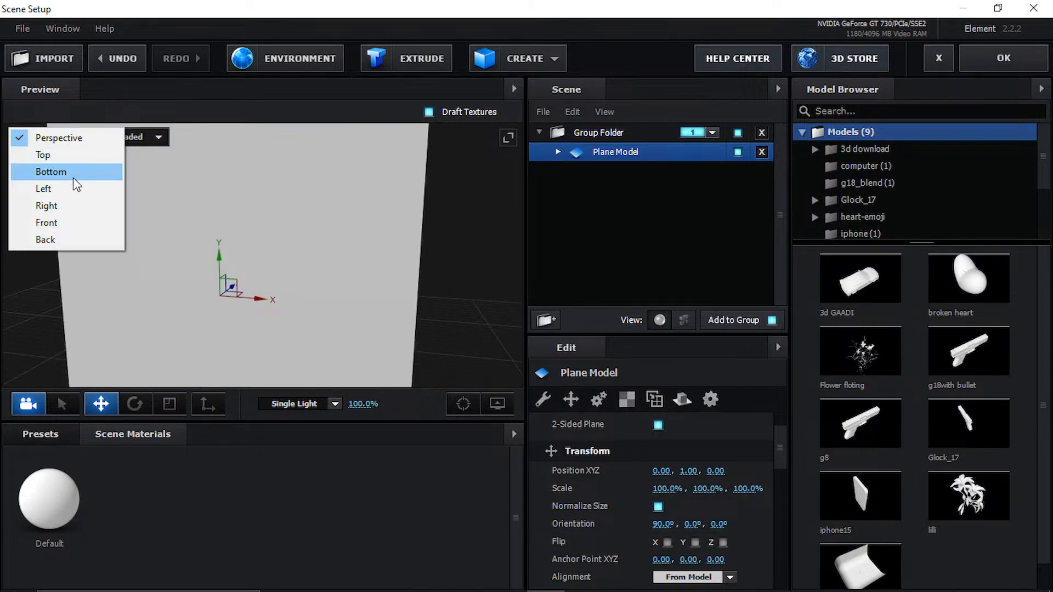
{"action": "left_click", "coordinate": [63, 223]}
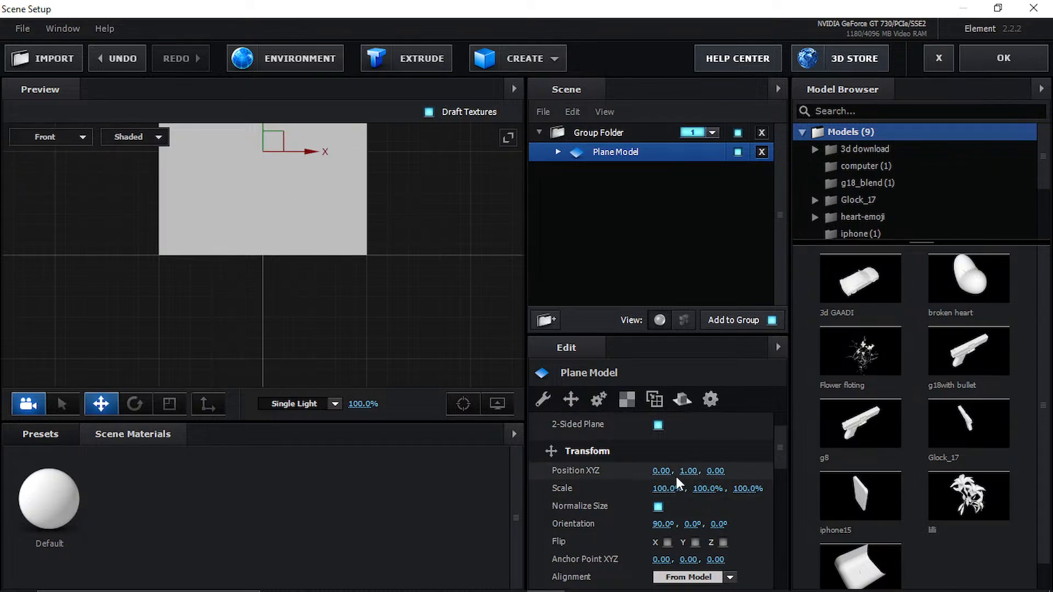
- Set the Plane Model's Y position to 0
{"action": "left_click", "coordinate": [689, 470]}
{"action": "type", "text": "0"}
{"action": "key", "text": "Return"}
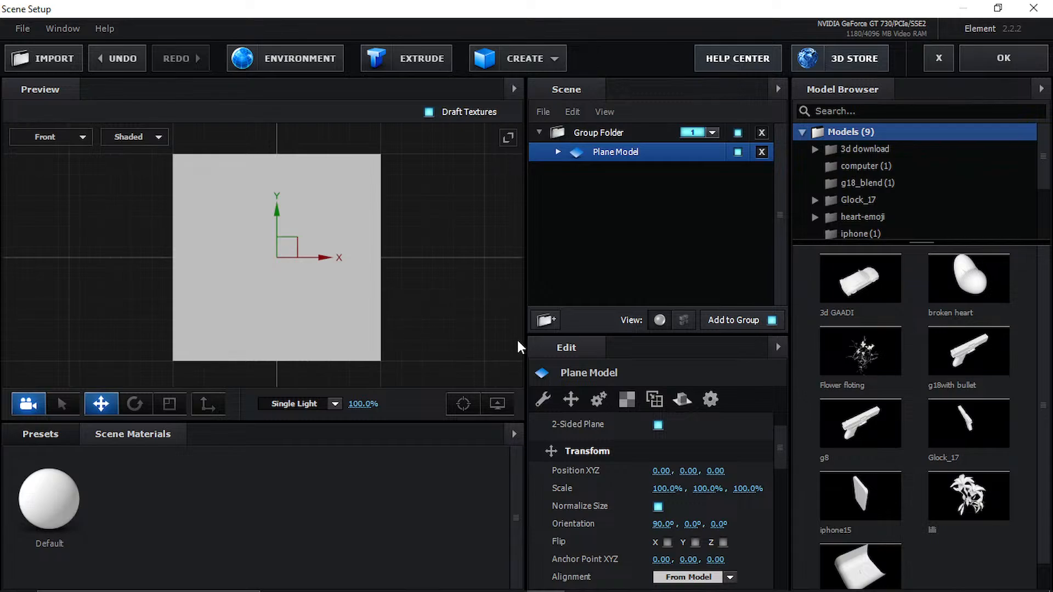
- Try scaling the Plane Model uniformly to 85% and undo the change
{"action": "left_click_drag", "start_coordinate": [712, 489], "coordinate": [690, 489]}
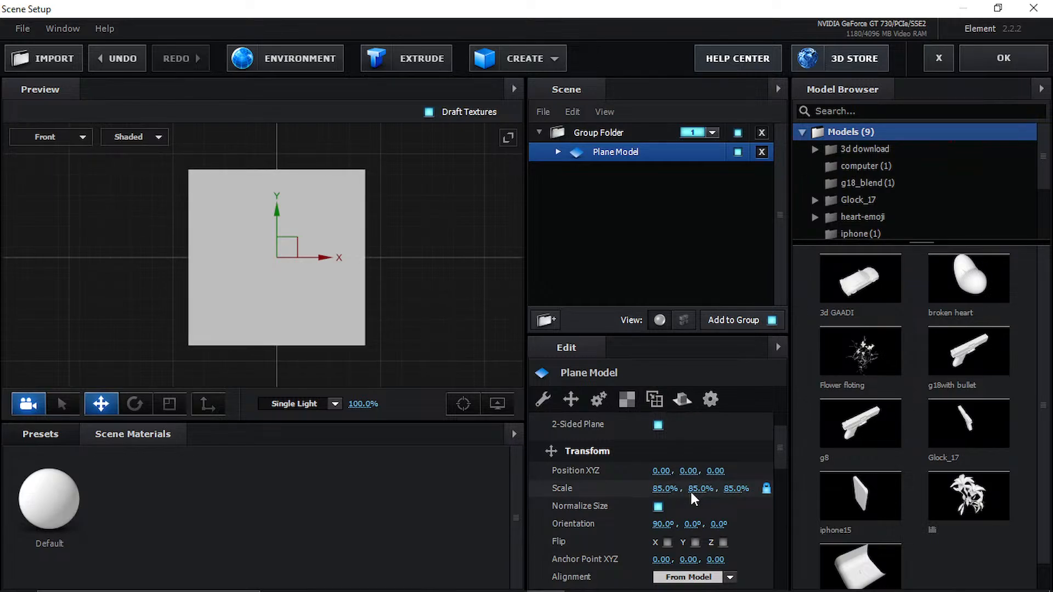
{"action": "key", "text": "ctrl+z"}
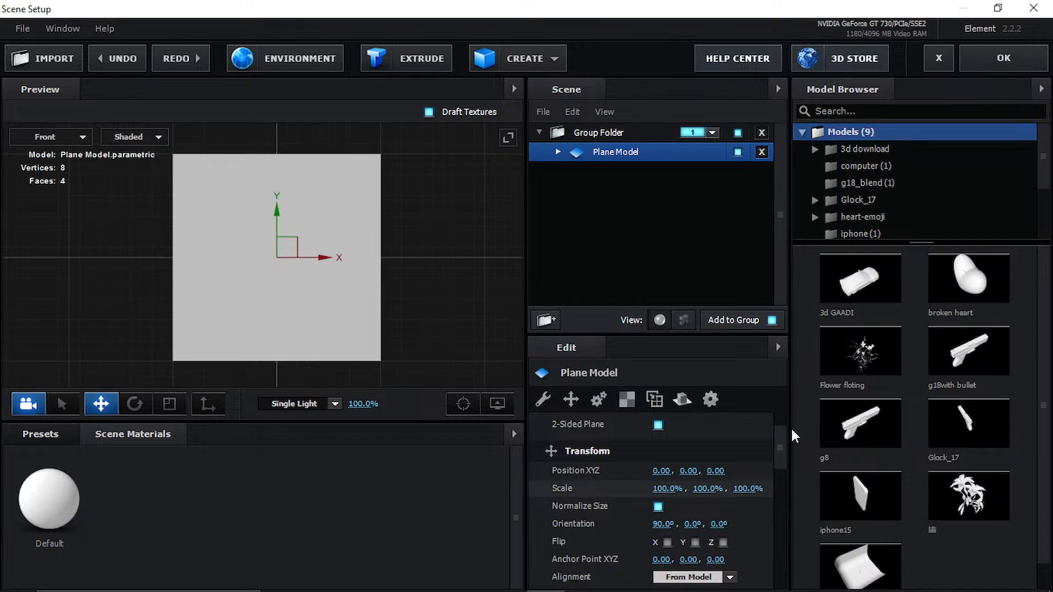
- Unlock the Plane Model's scale proportions, then try a Y scale of 6% and undo it
{"action": "left_click_drag", "start_coordinate": [789, 420], "coordinate": [808, 420]}
{"action": "left_click", "coordinate": [780, 488]}
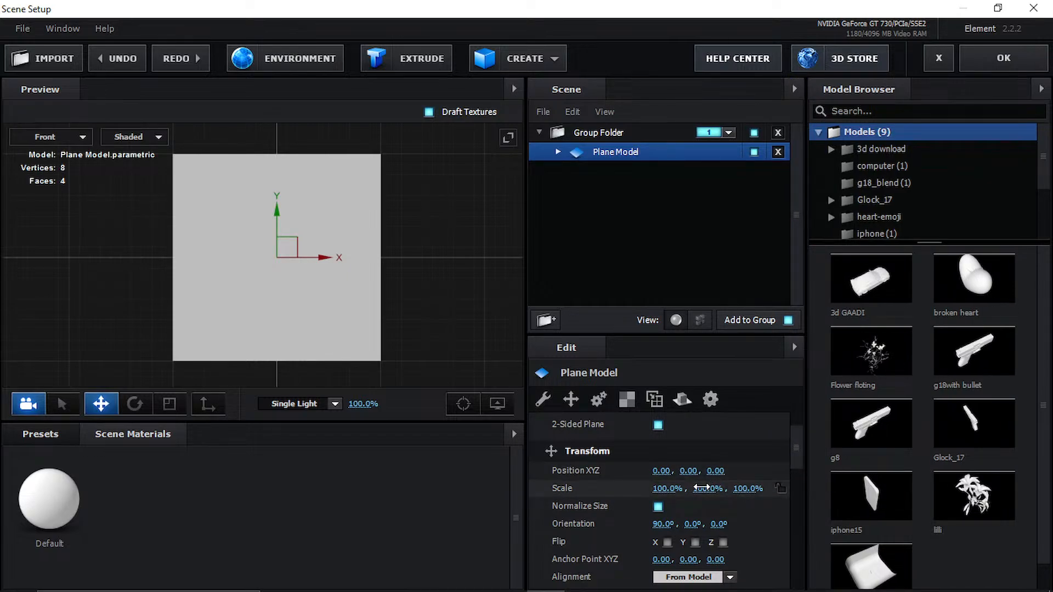
{"action": "left_click_drag", "start_coordinate": [706, 488], "coordinate": [552, 500]}
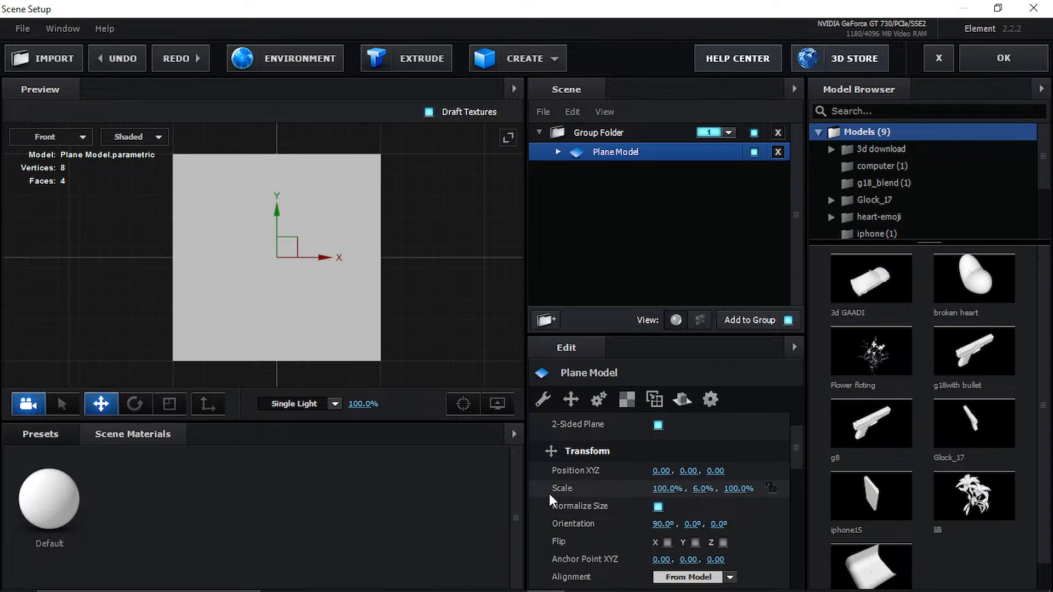
{"action": "key", "text": "ctrl+z"}
- Set the Plane Model's X scale to 70%
{"action": "left_click_drag", "start_coordinate": [665, 488], "coordinate": [720, 495]}
{"action": "left_click", "coordinate": [659, 490]}
{"action": "key", "text": "BackSpace"}
{"action": "key", "text": "BackSpace"}
{"action": "type", "text": "0"}
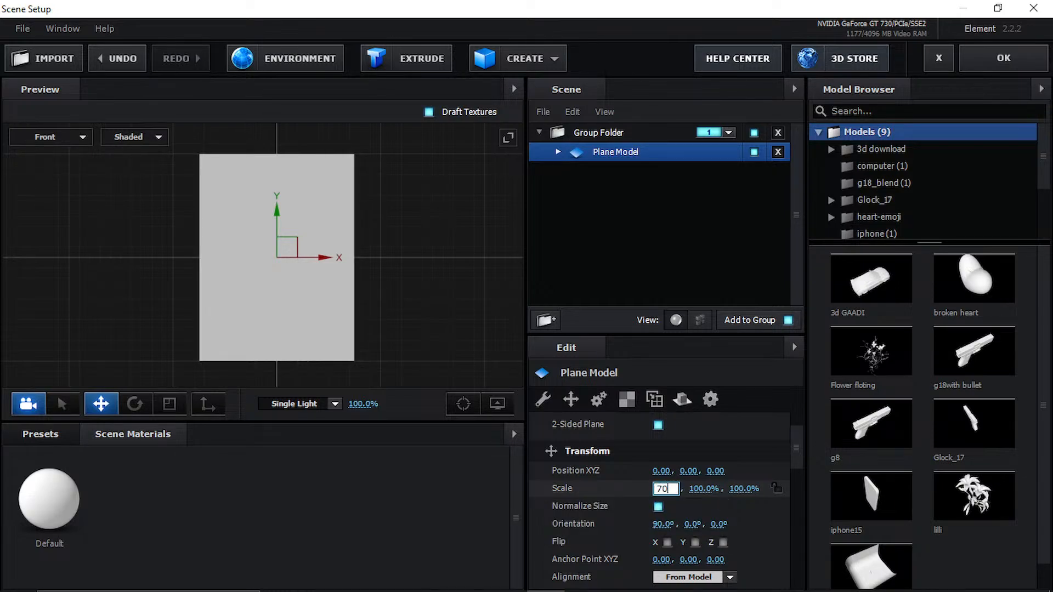
{"action": "left_click", "coordinate": [680, 498]}
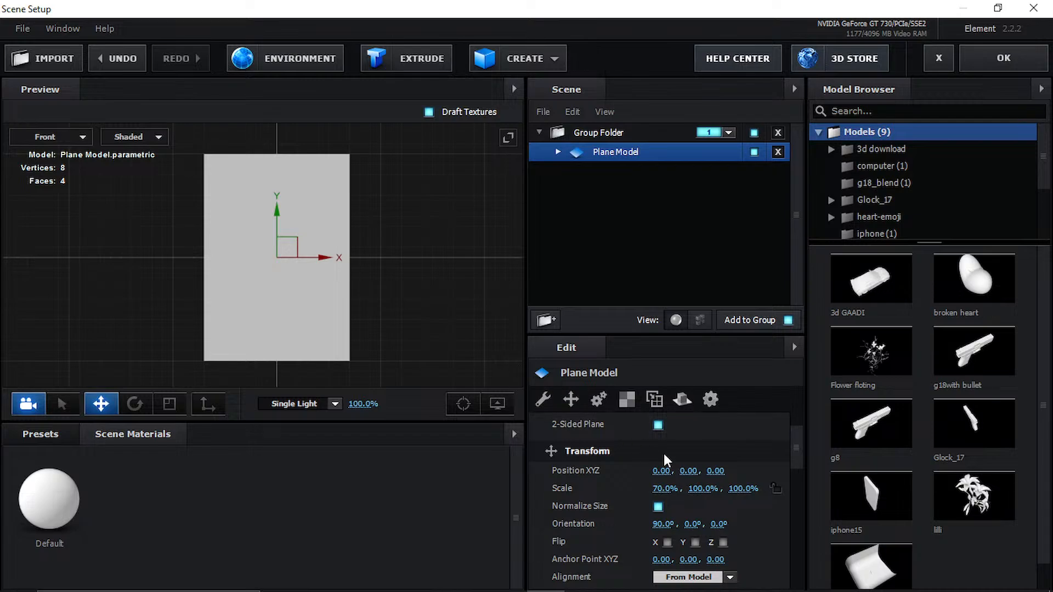
- Try Z scale values of 40%, 60%, 70% and 100% on the Plane Model
{"action": "left_click", "coordinate": [704, 489]}
{"action": "left_click", "coordinate": [741, 490]}
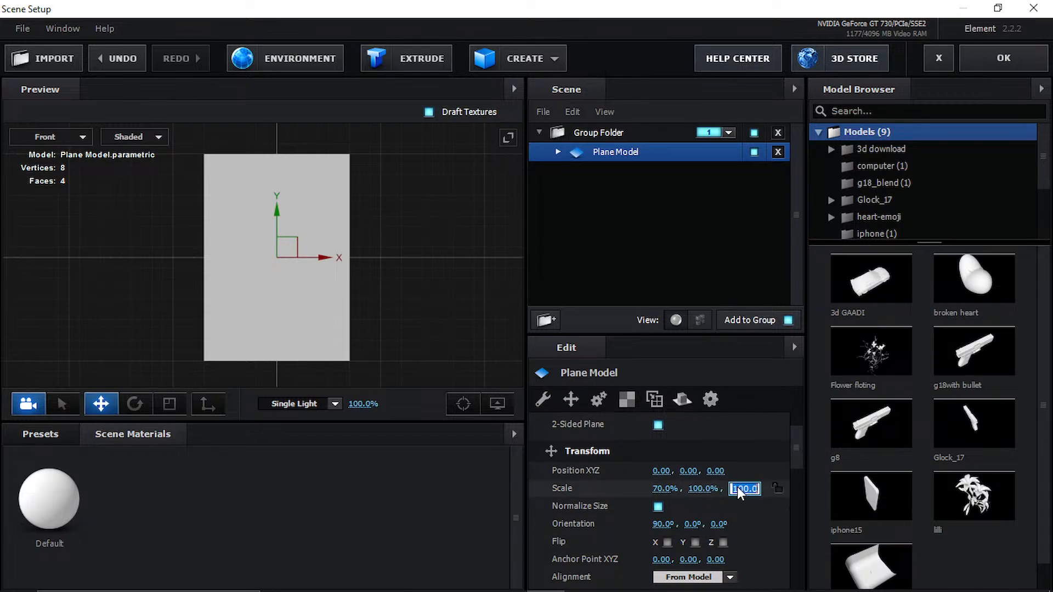
{"action": "type", "text": "40"}
{"action": "key", "text": "Return"}
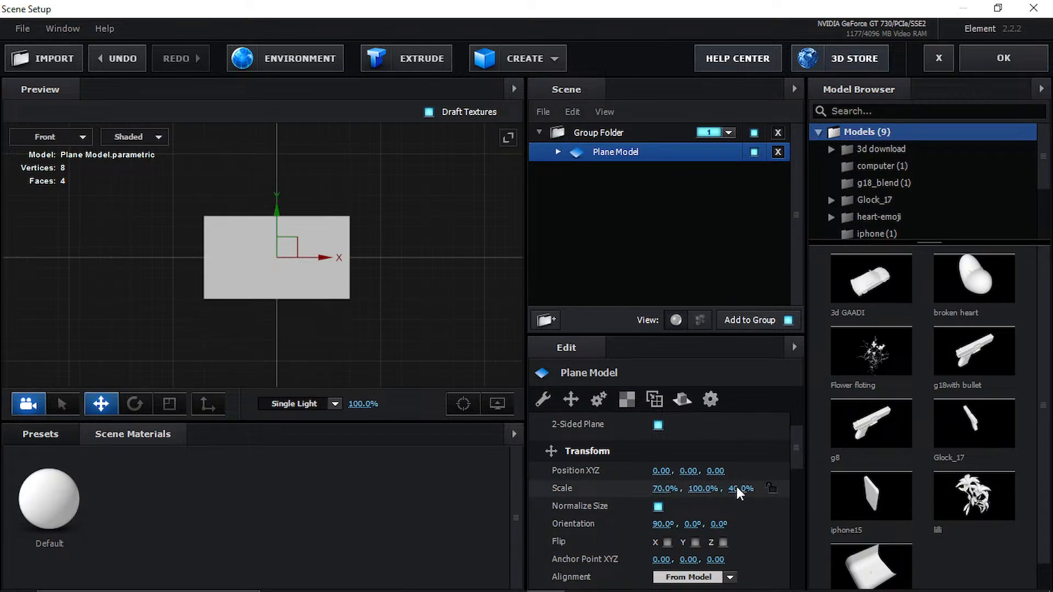
{"action": "left_click", "coordinate": [741, 490]}
{"action": "type", "text": "60"}
{"action": "key", "text": "Return"}
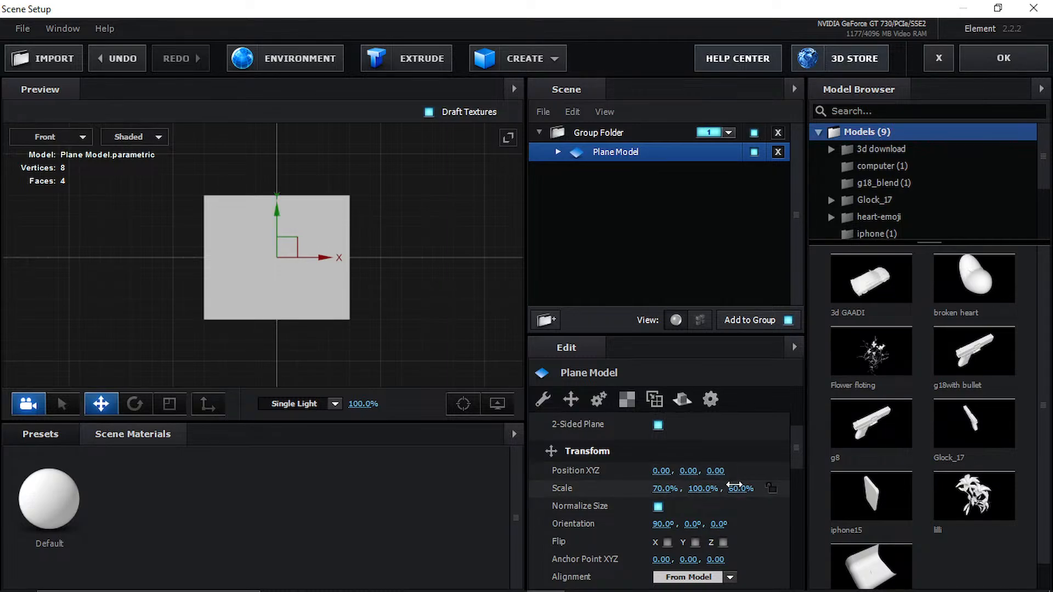
{"action": "left_click", "coordinate": [739, 489]}
{"action": "type", "text": "70"}
{"action": "key", "text": "Return"}
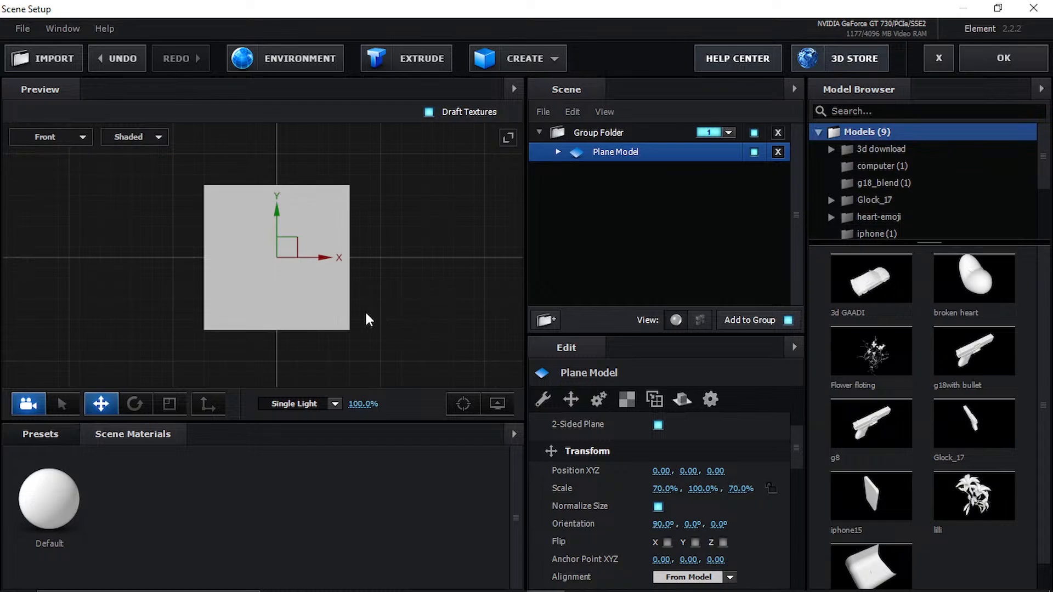
{"action": "type", "text": "100"}
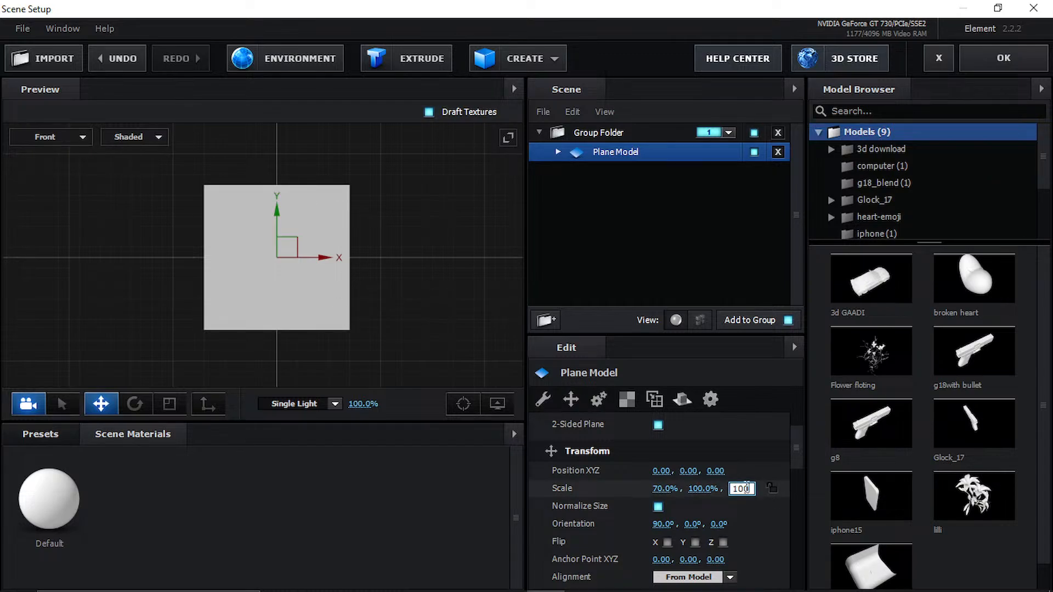
{"action": "key", "text": "Return"}
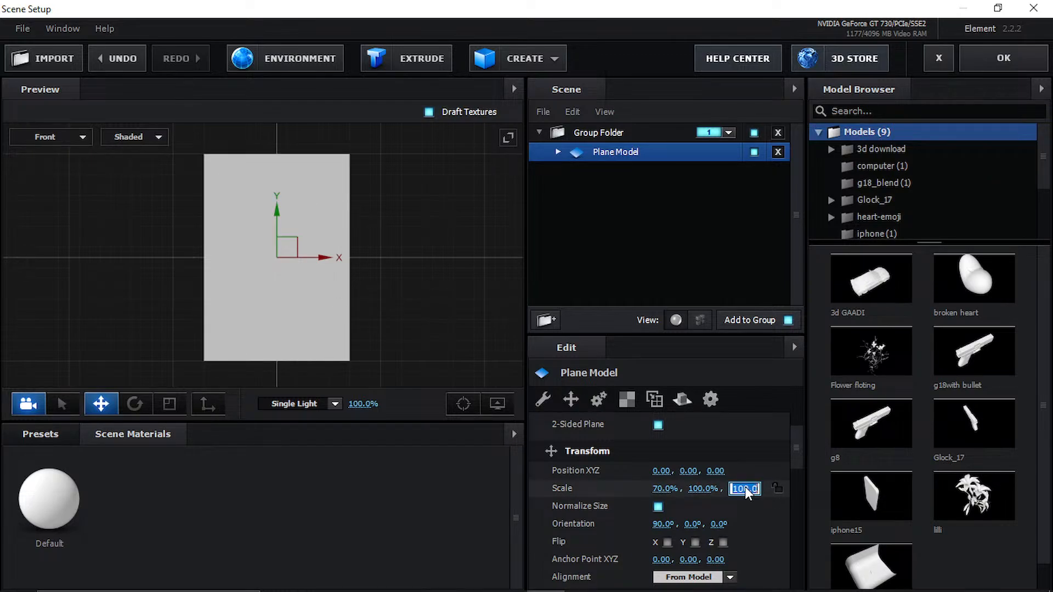
- Set the Plane Model's Z scale to 80% and its X scale to 60%
{"action": "type", "text": "80"}
{"action": "key", "text": "Return"}
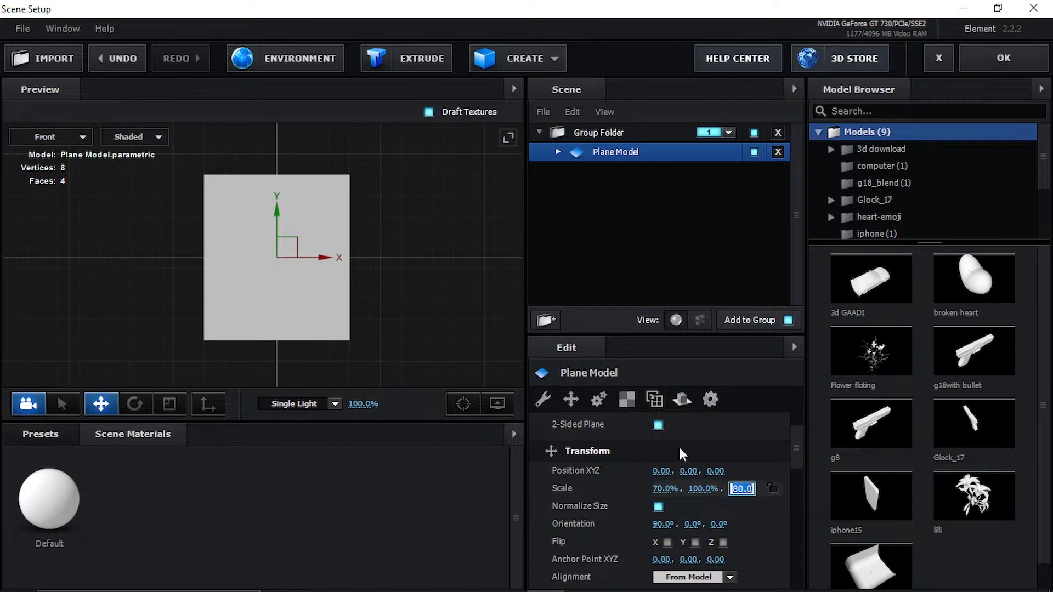
{"action": "scroll", "coordinate": [368, 275], "scroll_direction": "up", "scroll_amount": 2}
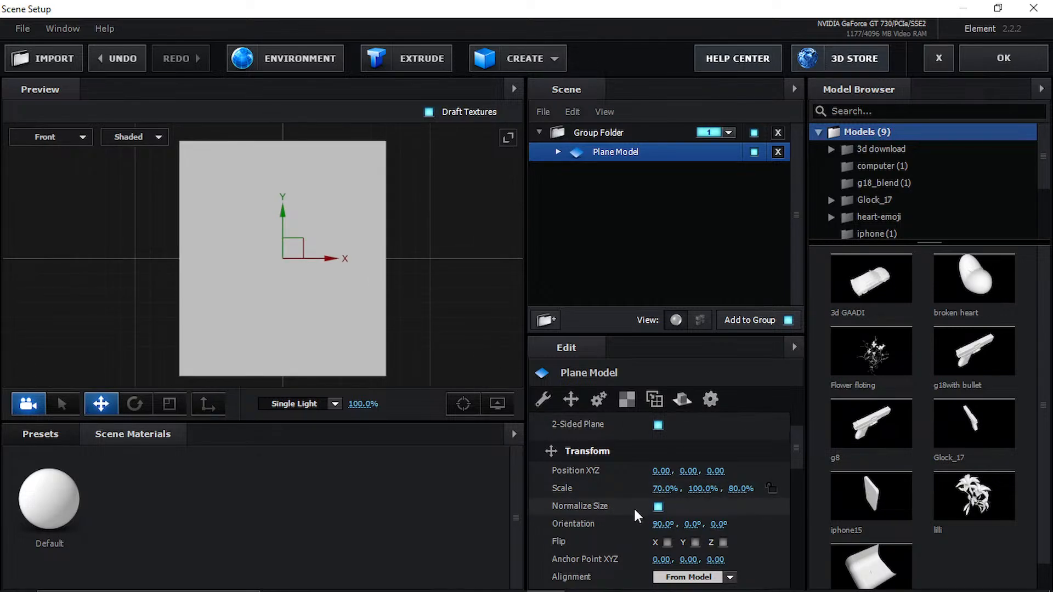
{"action": "left_click", "coordinate": [662, 487]}
{"action": "type", "text": "60"}
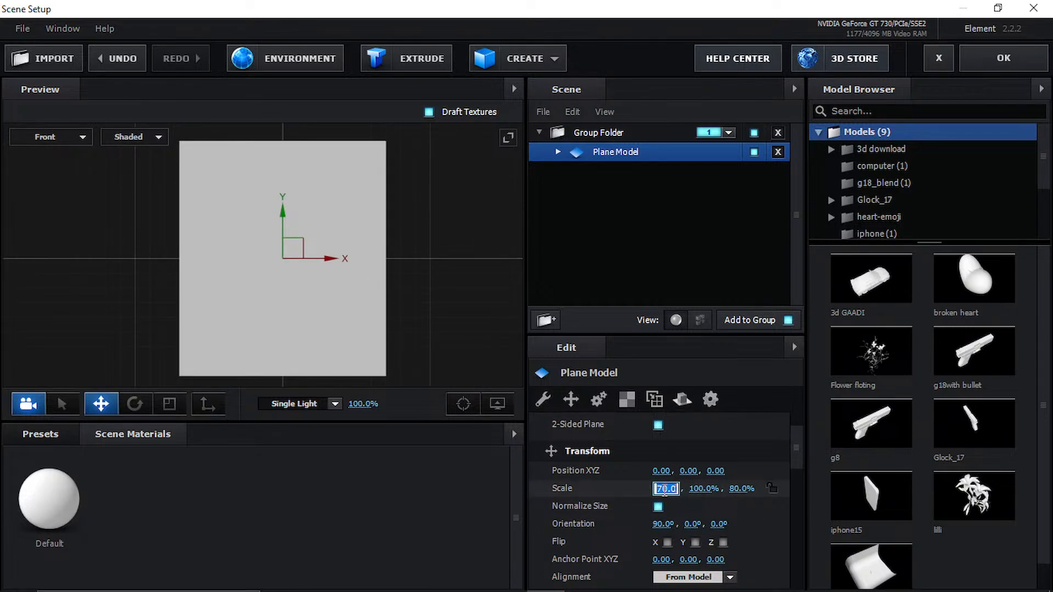
{"action": "key", "text": "Return"}
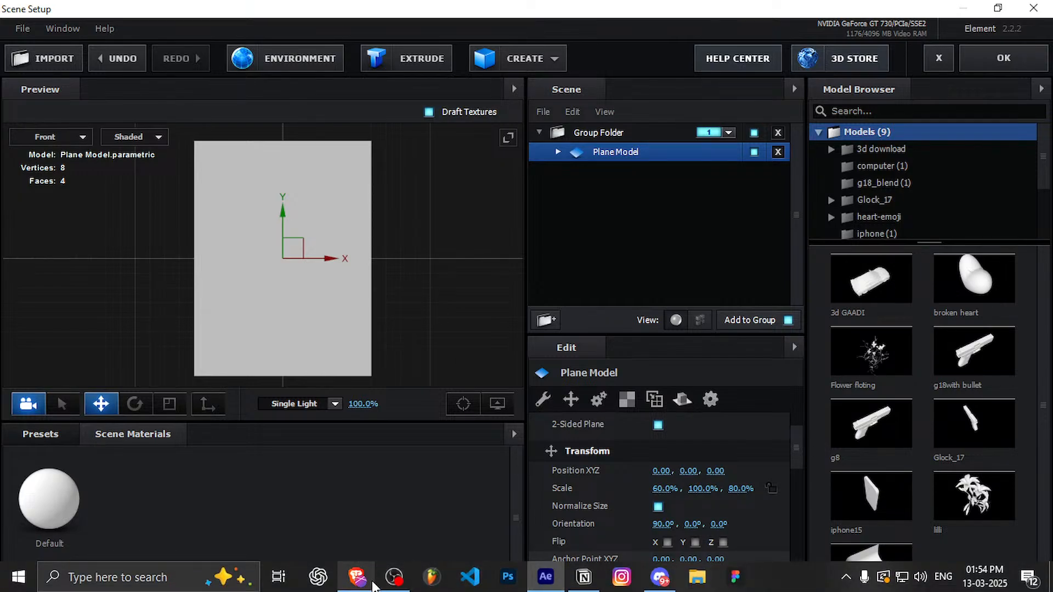
- Switch to the browser and view the livestream page in YouTube Studio
{"action": "left_click", "coordinate": [357, 585]}
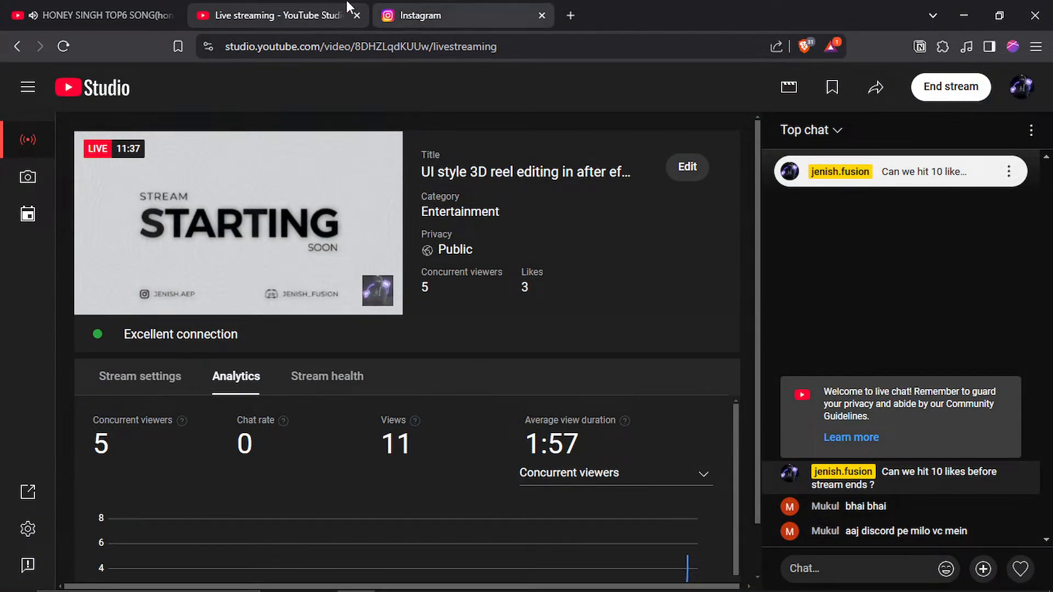
- Pause the YouTube song, close its tab and return to Element 3D's Scene Setup window
{"action": "left_click", "coordinate": [99, 15]}
{"action": "left_click", "coordinate": [405, 113]}
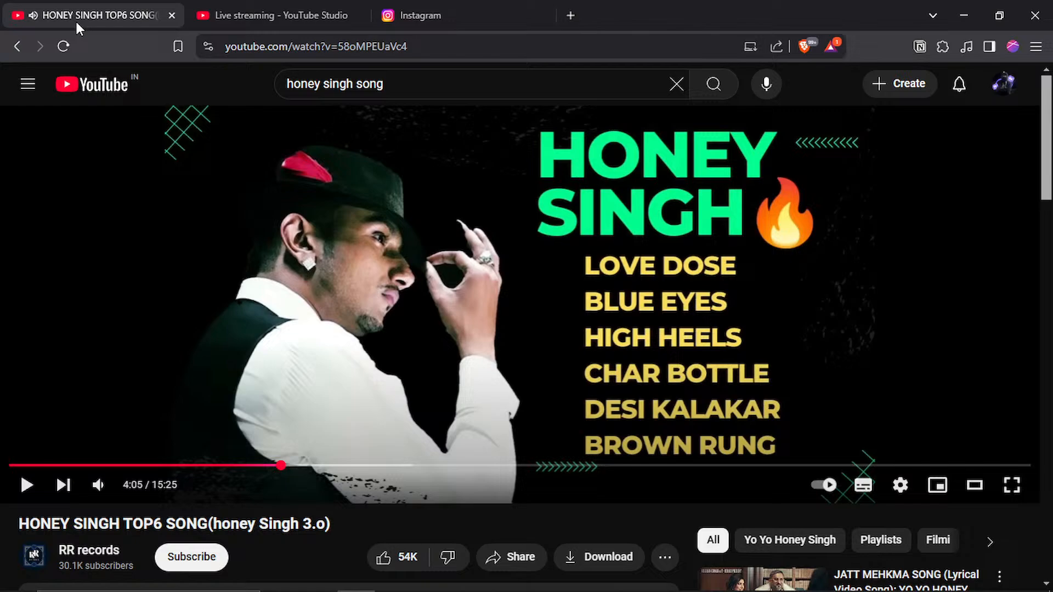
{"action": "left_click", "coordinate": [172, 16]}
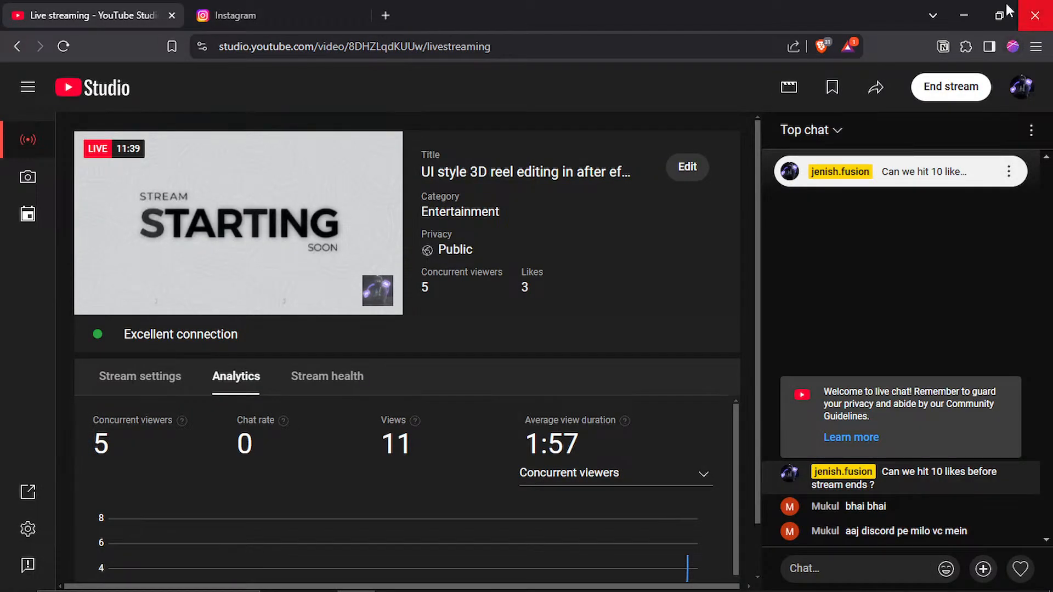
{"action": "left_click", "coordinate": [974, 6]}
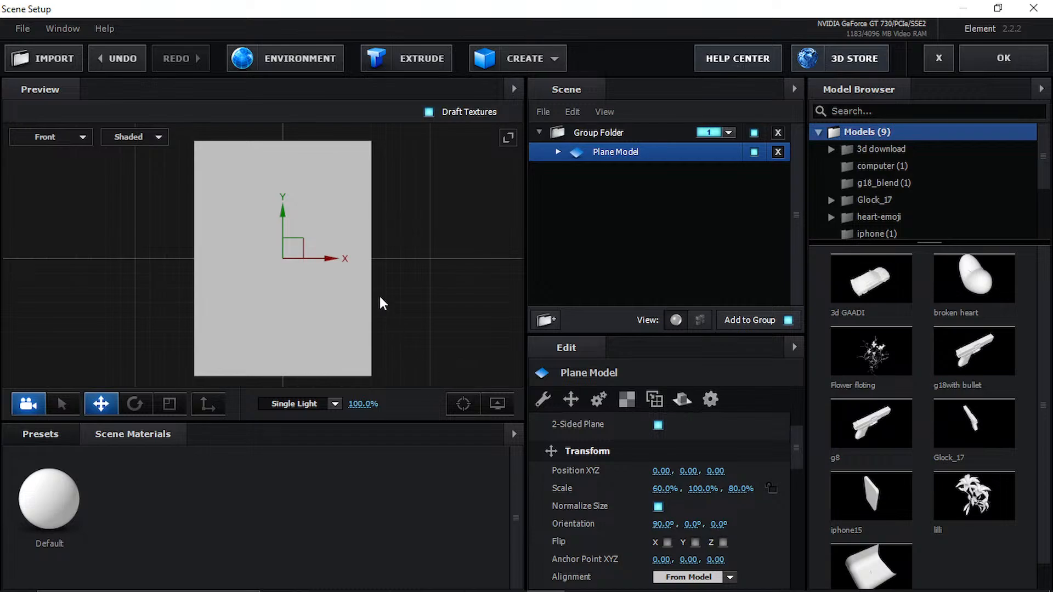
- Accept the Scene Setup changes to the Plane Model and return to the Element 3D composition
{"action": "scroll", "coordinate": [641, 486], "scroll_direction": "down", "scroll_amount": 5}
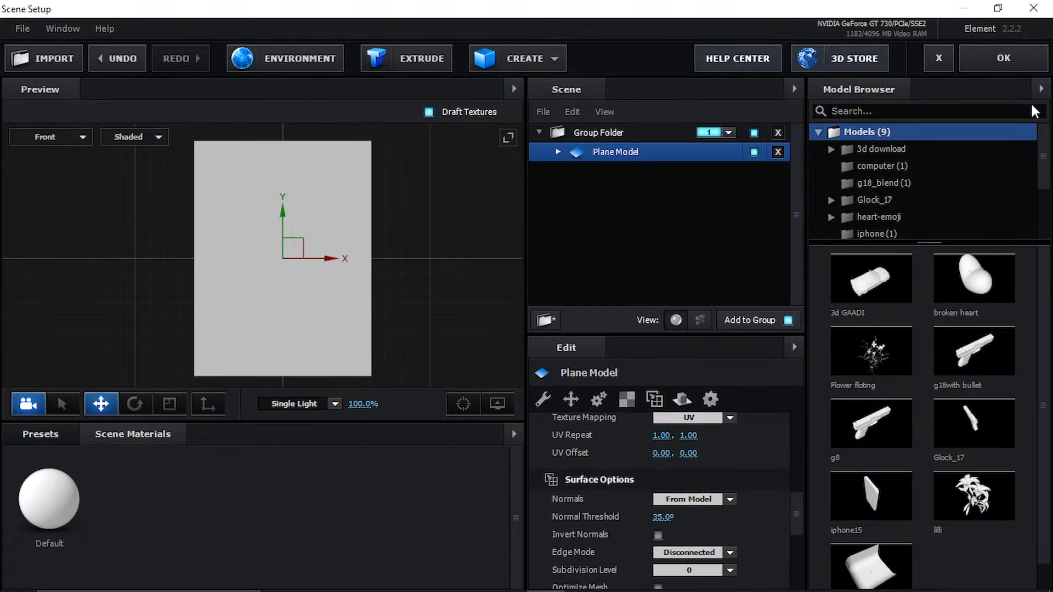
{"action": "scroll", "coordinate": [667, 425], "scroll_direction": "down", "scroll_amount": 5}
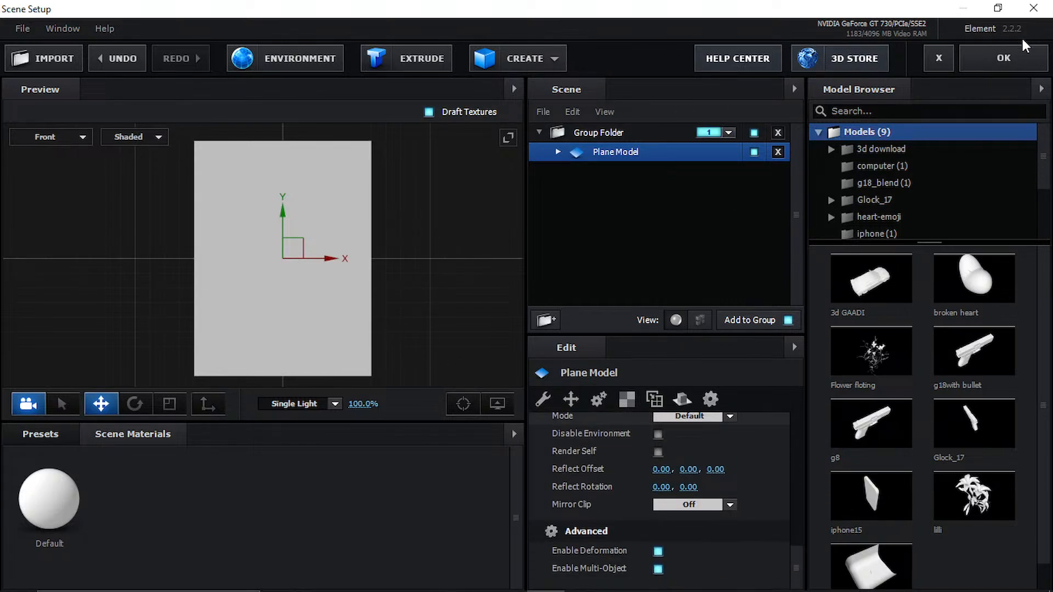
{"action": "left_click", "coordinate": [1001, 55]}
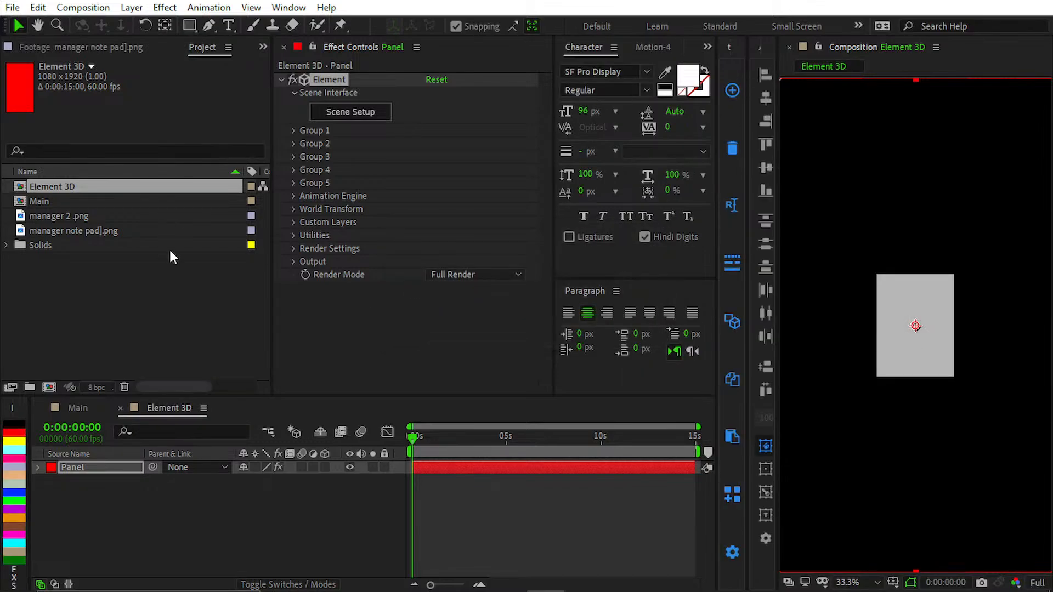
- Look up the hex code of the Fill effect's colour on the background layer in the Main composition
{"action": "left_click", "coordinate": [4, 264]}
{"action": "left_click", "coordinate": [88, 408]}
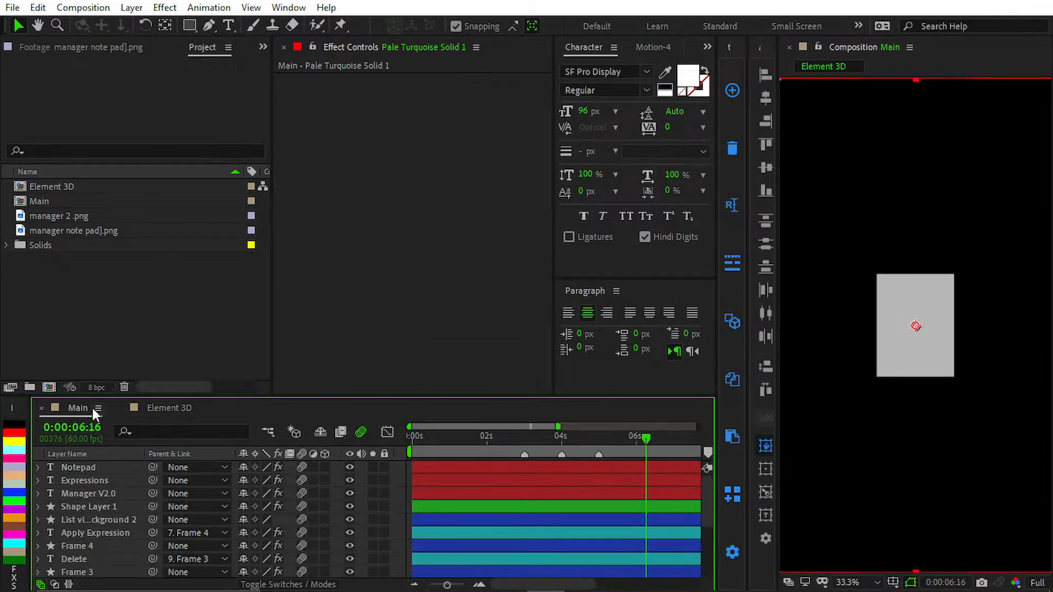
{"action": "scroll", "coordinate": [485, 528], "scroll_direction": "down", "scroll_amount": 3}
{"action": "left_click", "coordinate": [85, 557]}
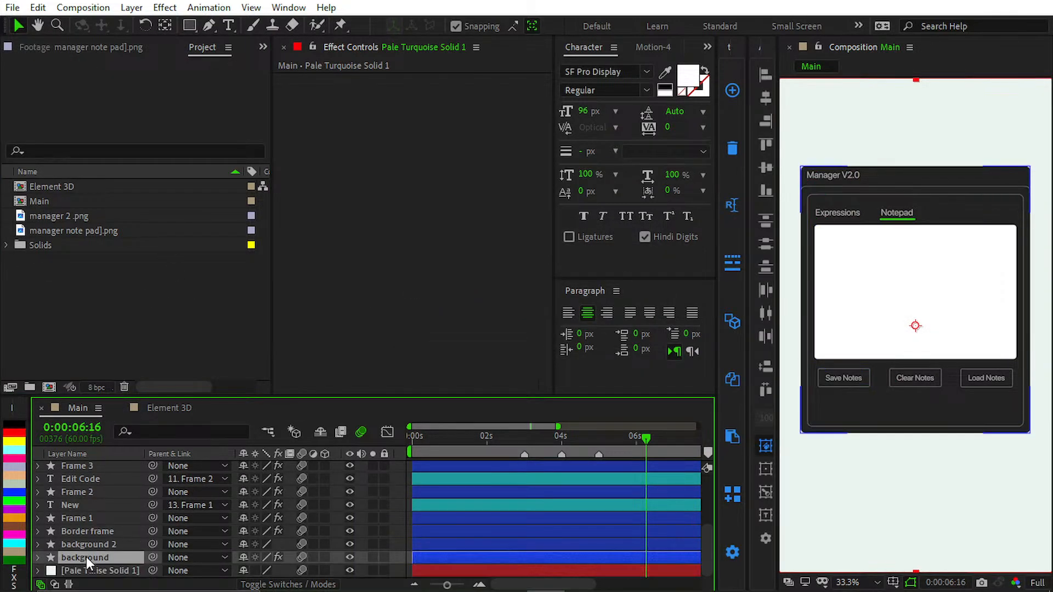
{"action": "left_click", "coordinate": [433, 119]}
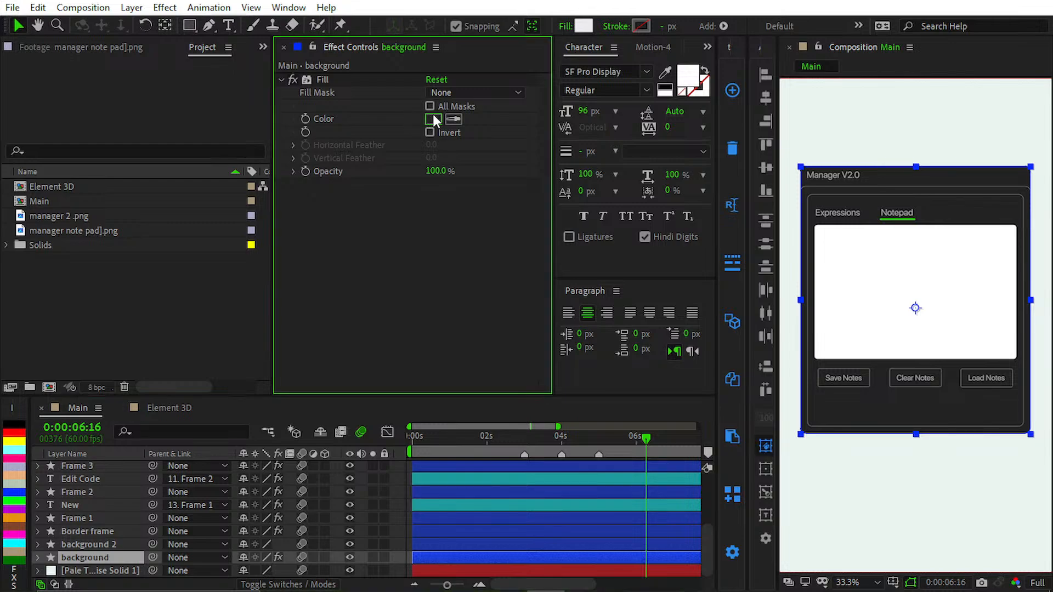
{"action": "left_click", "coordinate": [375, 135]}
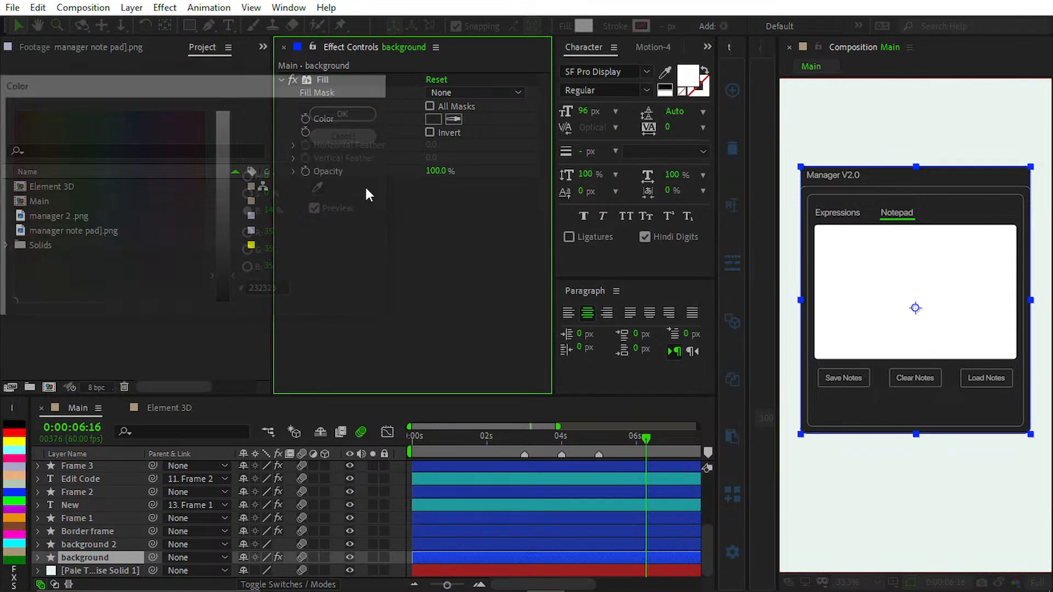
- Reopen Scene Setup from the Element 3D composition's Panel layer and review the Plane Model's UV mapping, surface and reflection settings
{"action": "left_click", "coordinate": [164, 409]}
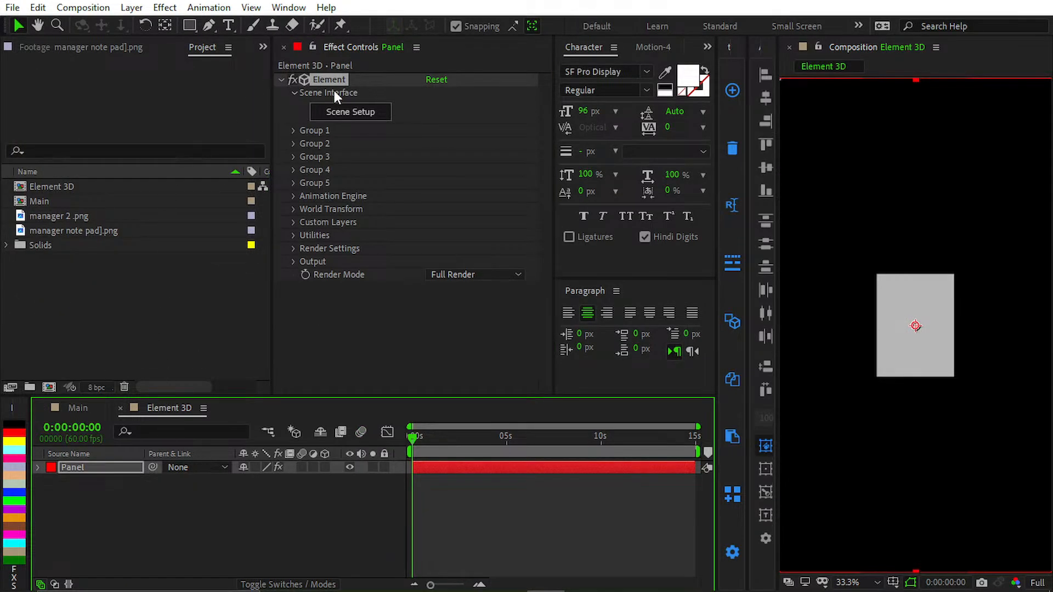
{"action": "left_click", "coordinate": [359, 113]}
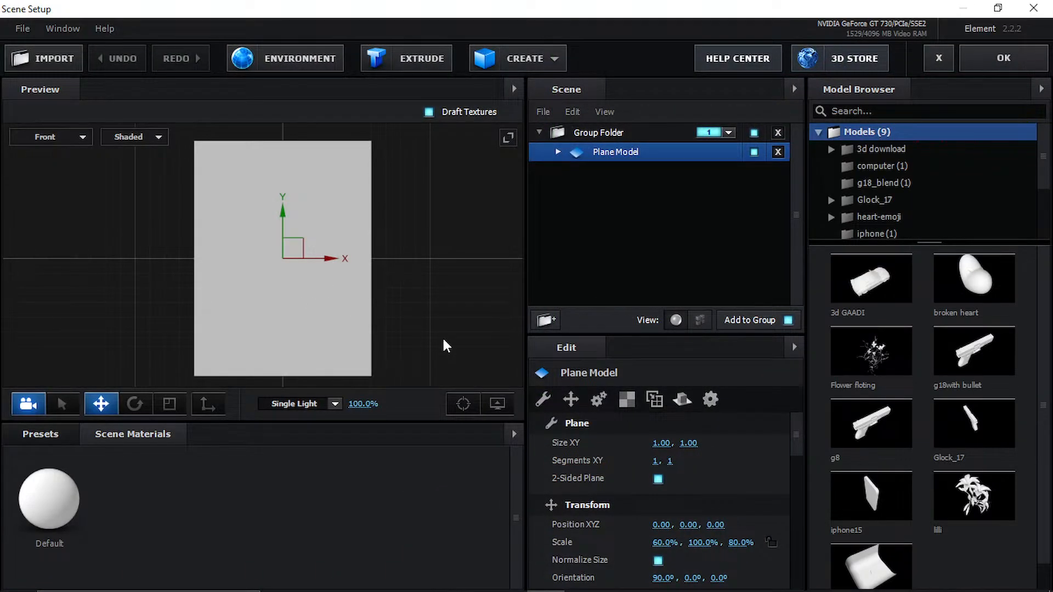
{"action": "scroll", "coordinate": [618, 442], "scroll_direction": "down", "scroll_amount": 10}
{"action": "scroll", "coordinate": [673, 452], "scroll_direction": "up", "scroll_amount": 10}
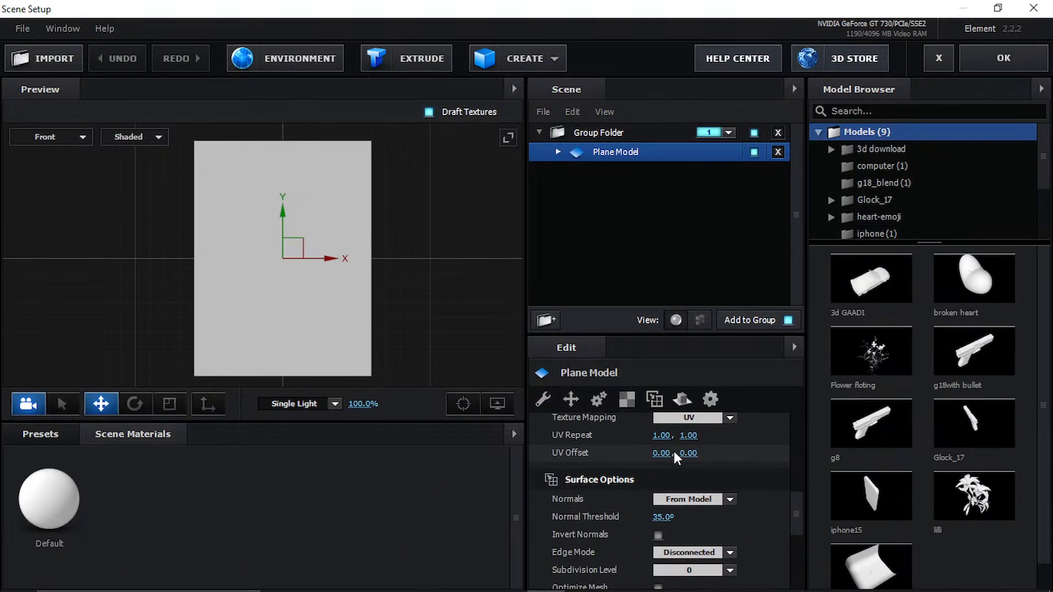
{"action": "left_click", "coordinate": [659, 399]}
{"action": "left_click", "coordinate": [623, 400]}
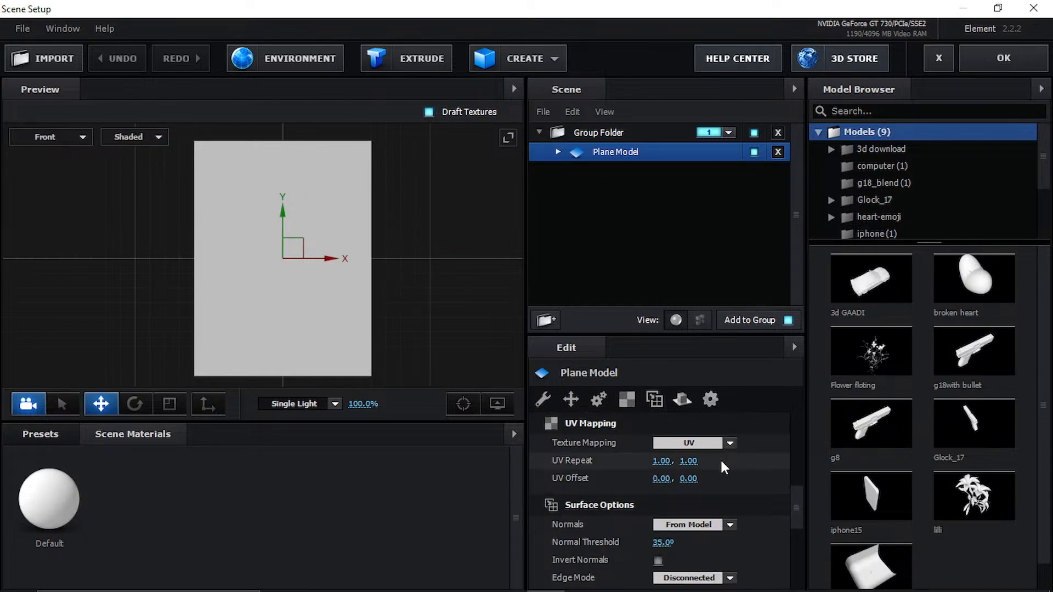
{"action": "scroll", "coordinate": [720, 458], "scroll_direction": "down", "scroll_amount": 5}
{"action": "left_click", "coordinate": [683, 400]}
{"action": "scroll", "coordinate": [709, 447], "scroll_direction": "down", "scroll_amount": 1}
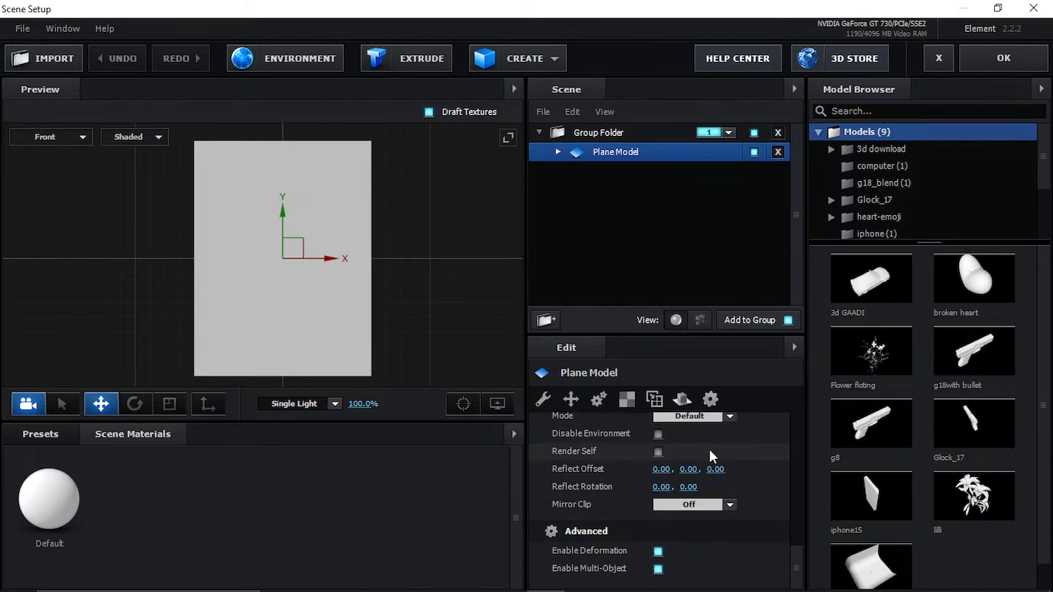
{"action": "scroll", "coordinate": [641, 423], "scroll_direction": "up", "scroll_amount": 6}
{"action": "scroll", "coordinate": [607, 442], "scroll_direction": "up", "scroll_amount": 5}
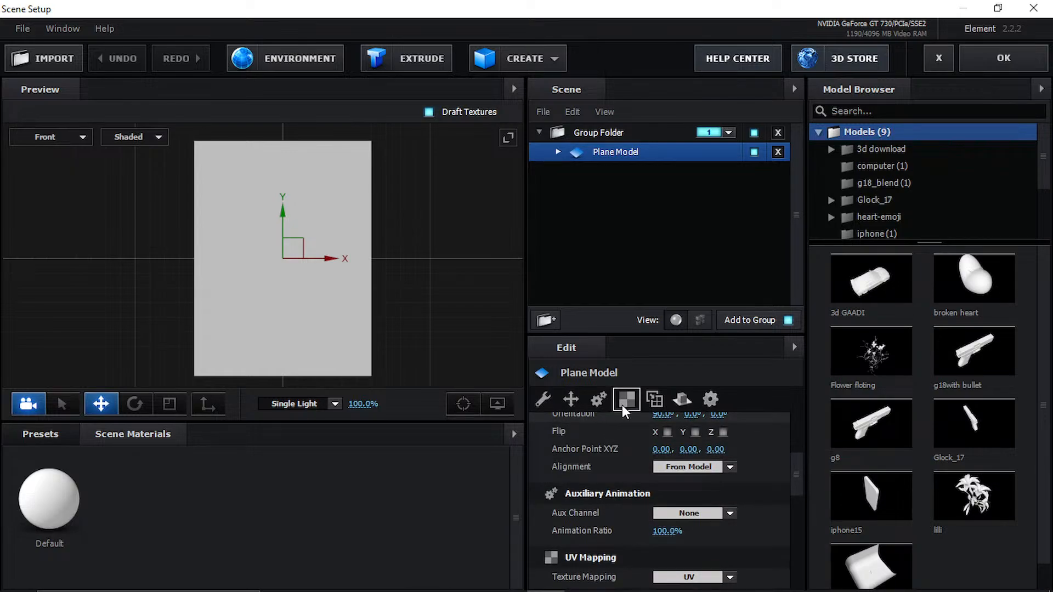
{"action": "scroll", "coordinate": [613, 493], "scroll_direction": "up", "scroll_amount": 5}
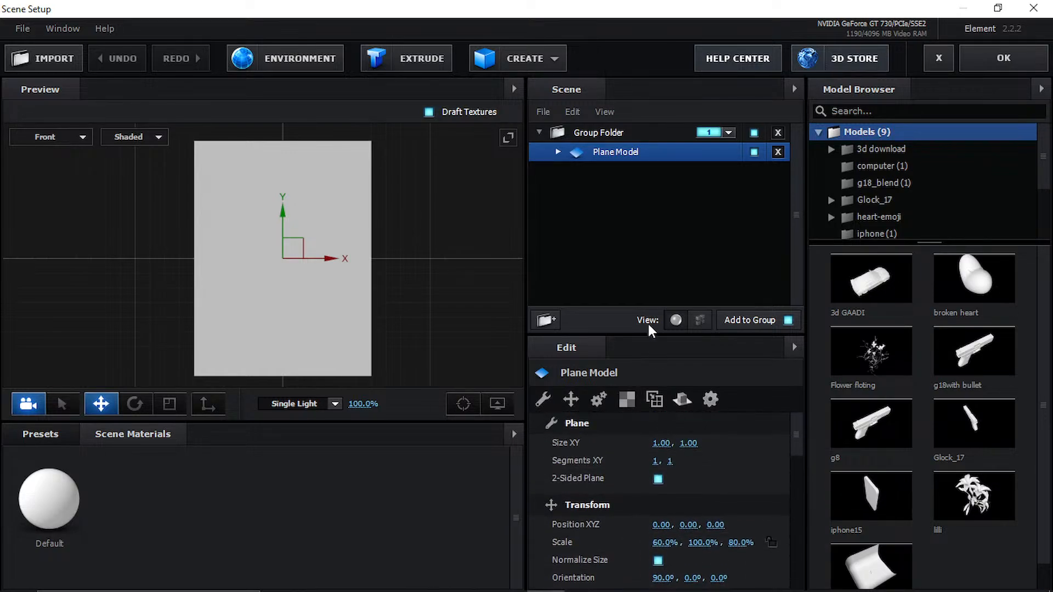
- Set the diffuse colour of the Plane Model's Default material to hex 232323
{"action": "left_click", "coordinate": [558, 152]}
{"action": "left_click", "coordinate": [619, 173]}
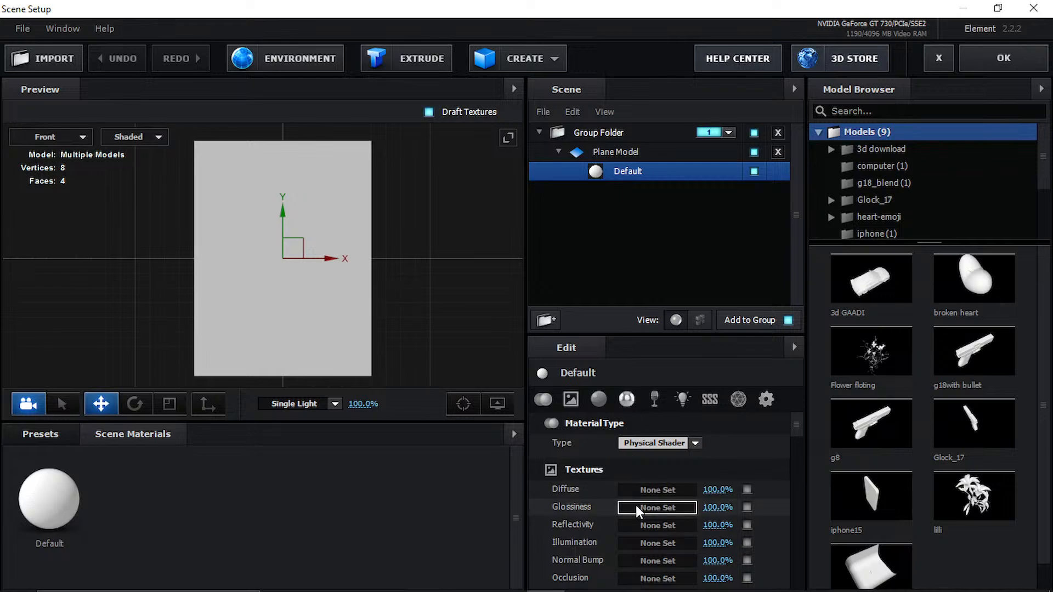
{"action": "scroll", "coordinate": [630, 501], "scroll_direction": "down", "scroll_amount": 3}
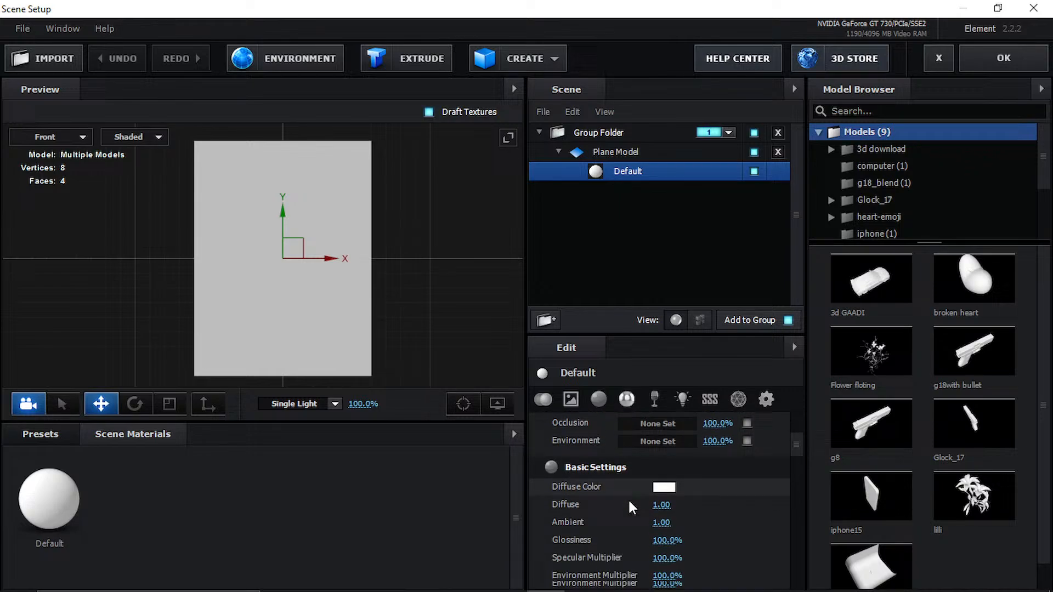
{"action": "left_click", "coordinate": [659, 479]}
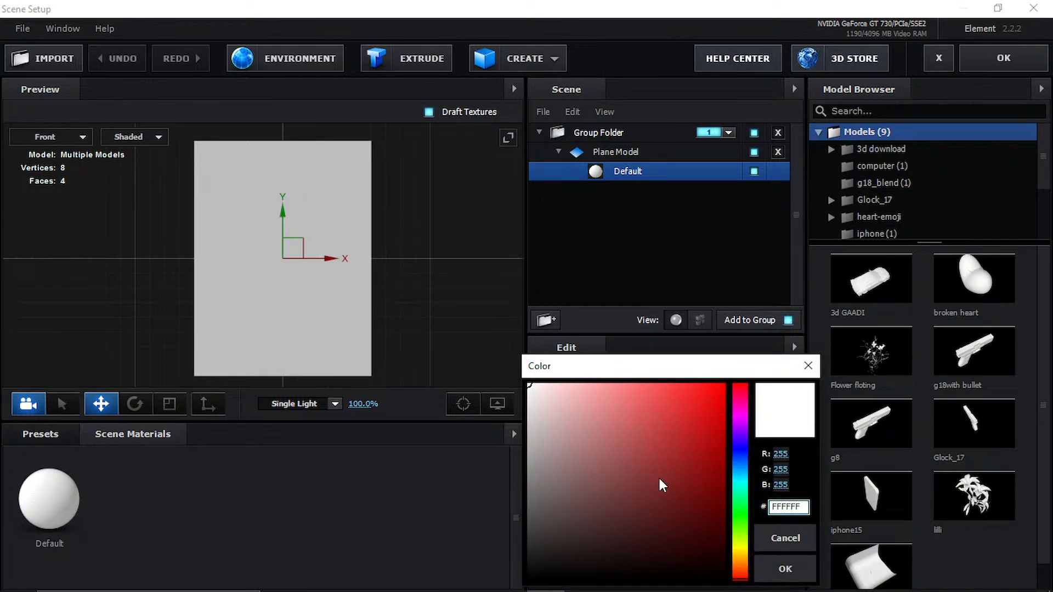
{"action": "double_click", "coordinate": [789, 502]}
{"action": "type", "text": "000000"}
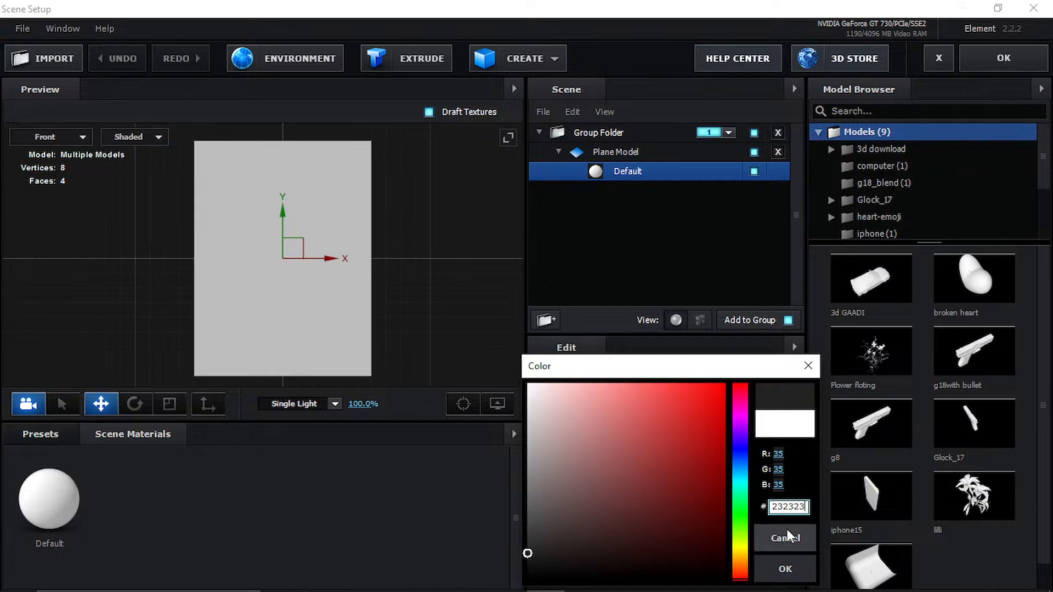
{"action": "left_click", "coordinate": [785, 568]}
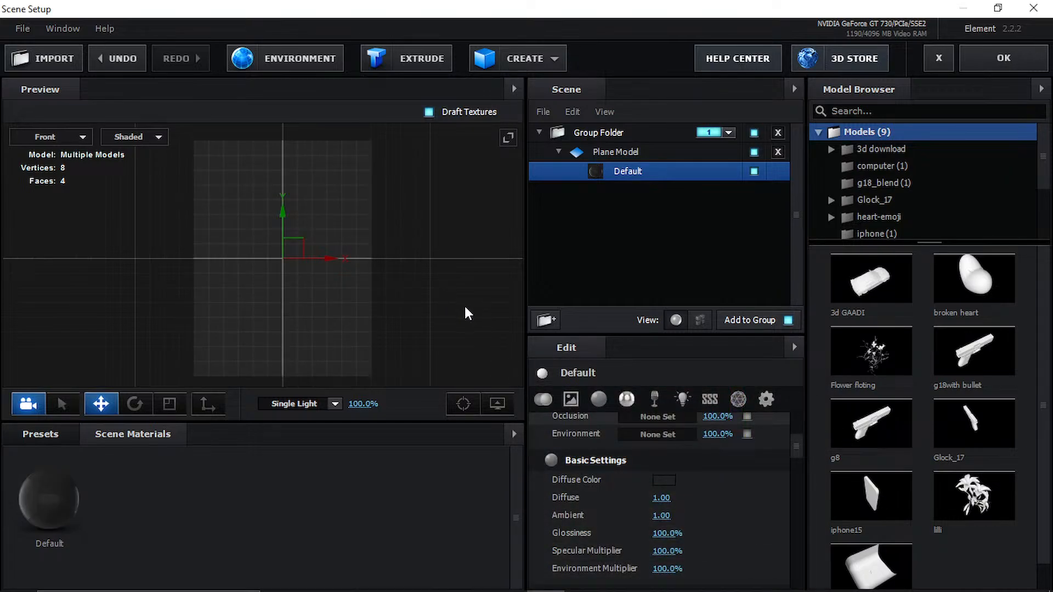
- Switch the scene preview from the Front view to Perspective
{"action": "left_click", "coordinate": [44, 137]}
{"action": "left_click", "coordinate": [55, 139]}
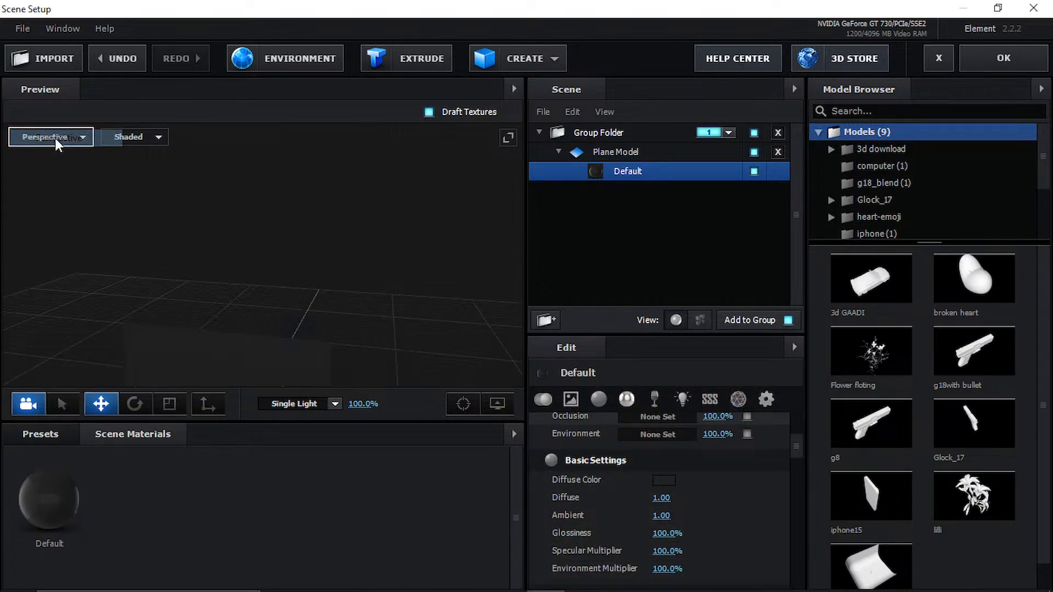
{"action": "left_click", "coordinate": [58, 139]}
{"action": "left_click", "coordinate": [38, 136]}
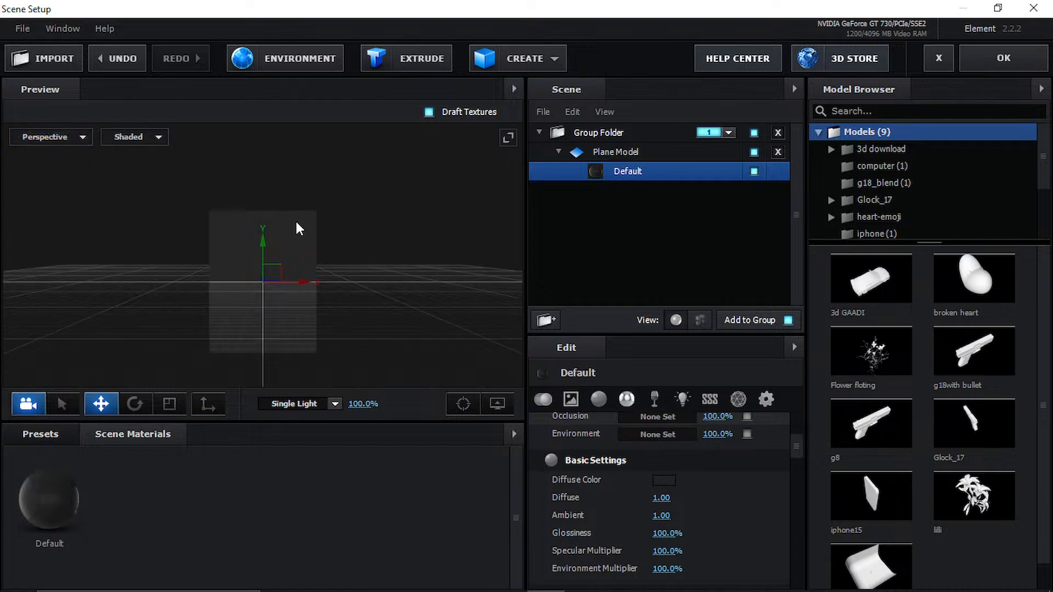
{"action": "left_click_drag", "start_coordinate": [296, 223], "coordinate": [415, 271]}
- Delete the Plane Model from the Group Folder and create a Box Model in its place
{"action": "left_click", "coordinate": [688, 154]}
{"action": "key", "text": "Delete"}
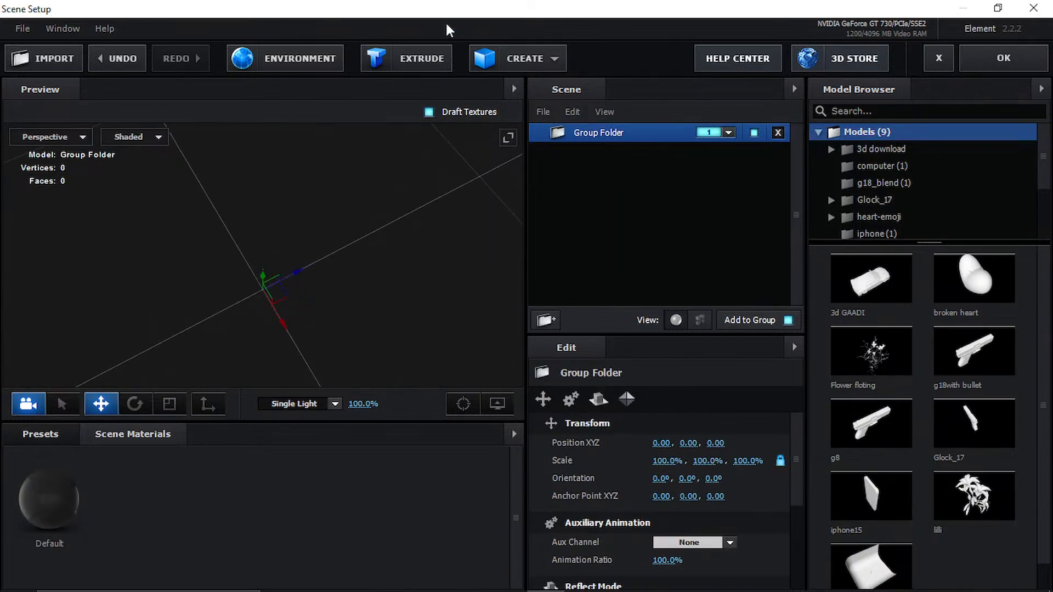
{"action": "left_click", "coordinate": [521, 58]}
{"action": "left_click", "coordinate": [511, 96]}
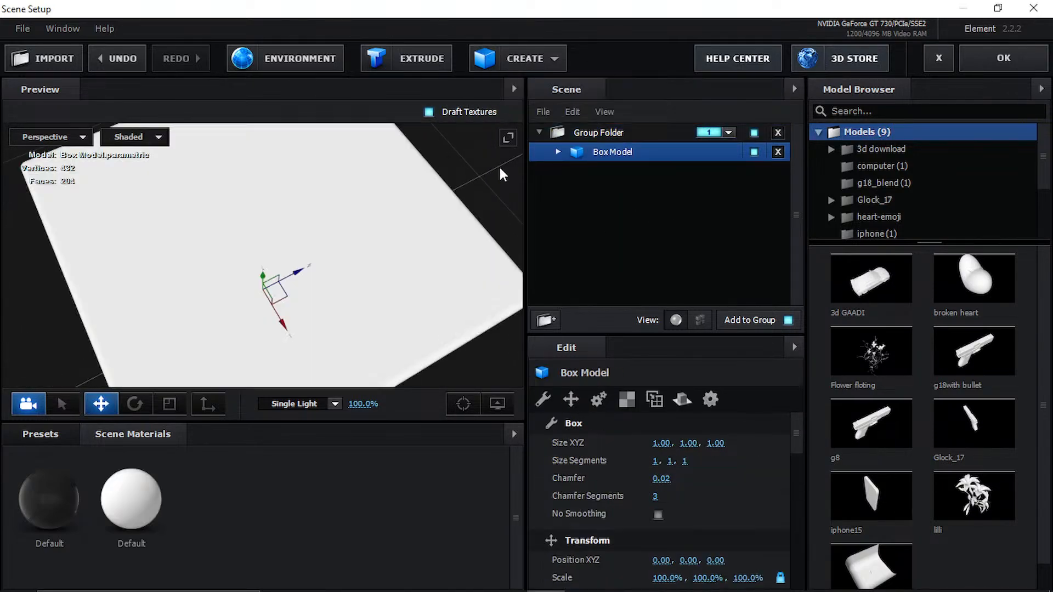
- Try a Z size of 0.10 on the Box Model
{"action": "left_click_drag", "start_coordinate": [367, 256], "coordinate": [391, 203]}
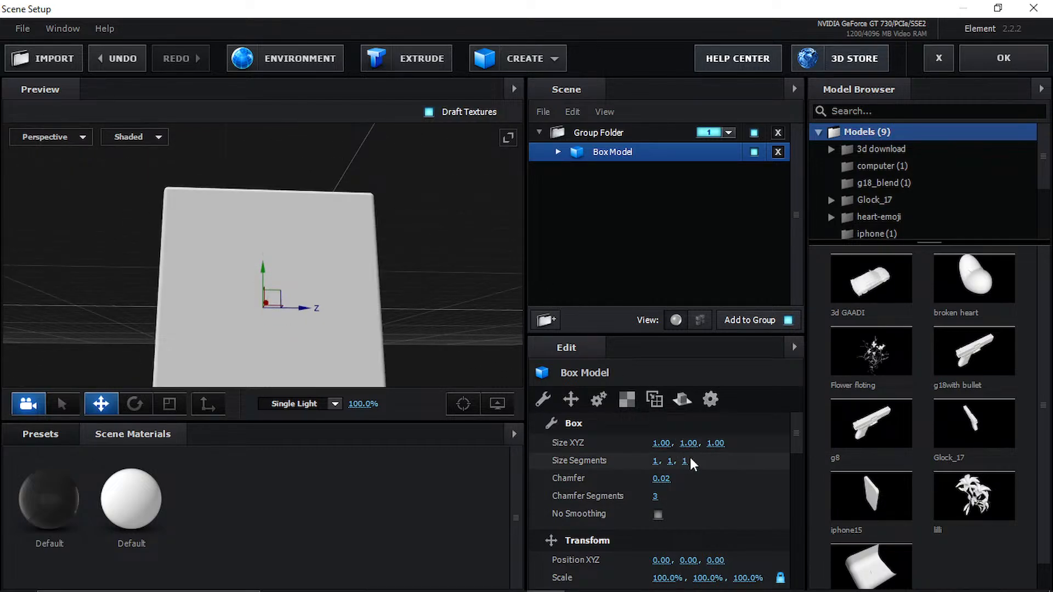
{"action": "mouse_move", "coordinate": [707, 444]}
{"action": "left_mouse_down"}
{"action": "mouse_move", "coordinate": [697, 448]}
{"action": "mouse_move", "coordinate": [714, 457]}
{"action": "left_mouse_up"}
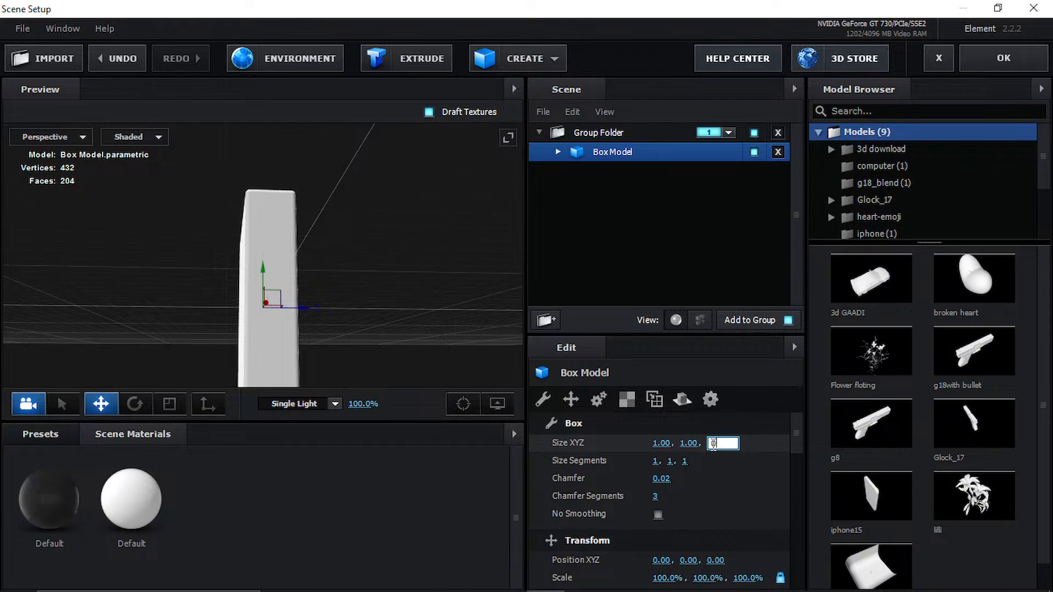
{"action": "key", "text": "Return"}
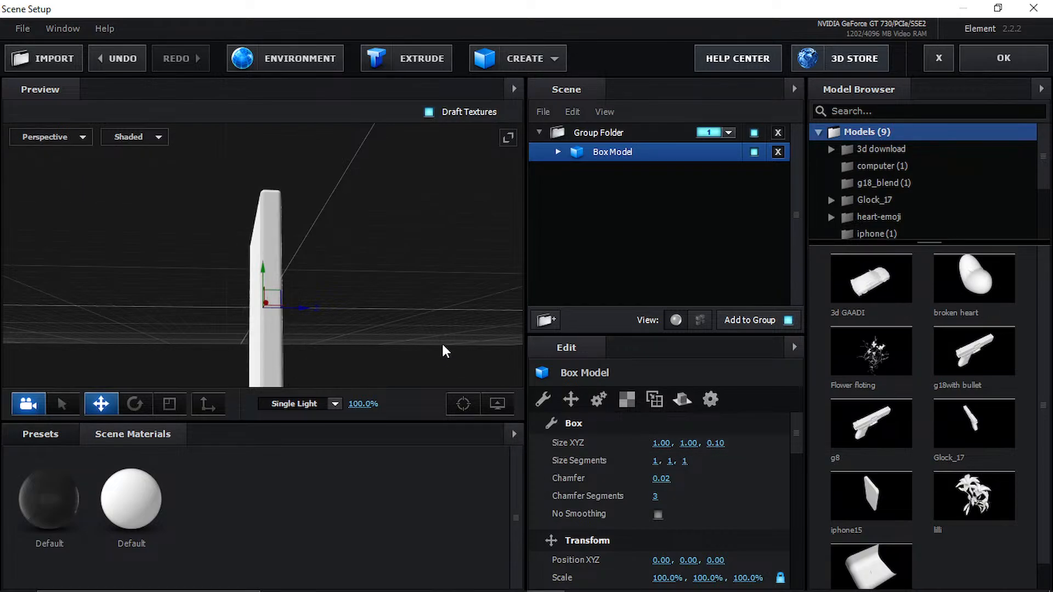
{"action": "left_click_drag", "start_coordinate": [442, 341], "coordinate": [379, 348]}
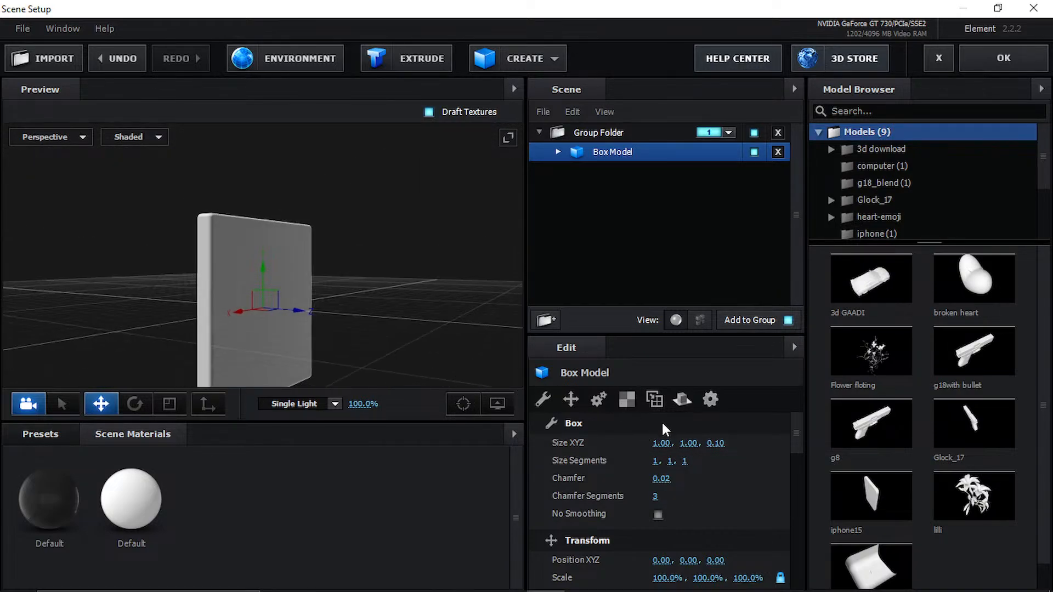
- Set the Box Model's Z size to 0.01 to make it a thin panel
{"action": "left_click_drag", "start_coordinate": [724, 443], "coordinate": [723, 444]}
{"action": "left_click", "coordinate": [717, 443]}
{"action": "type", "text": "0"}
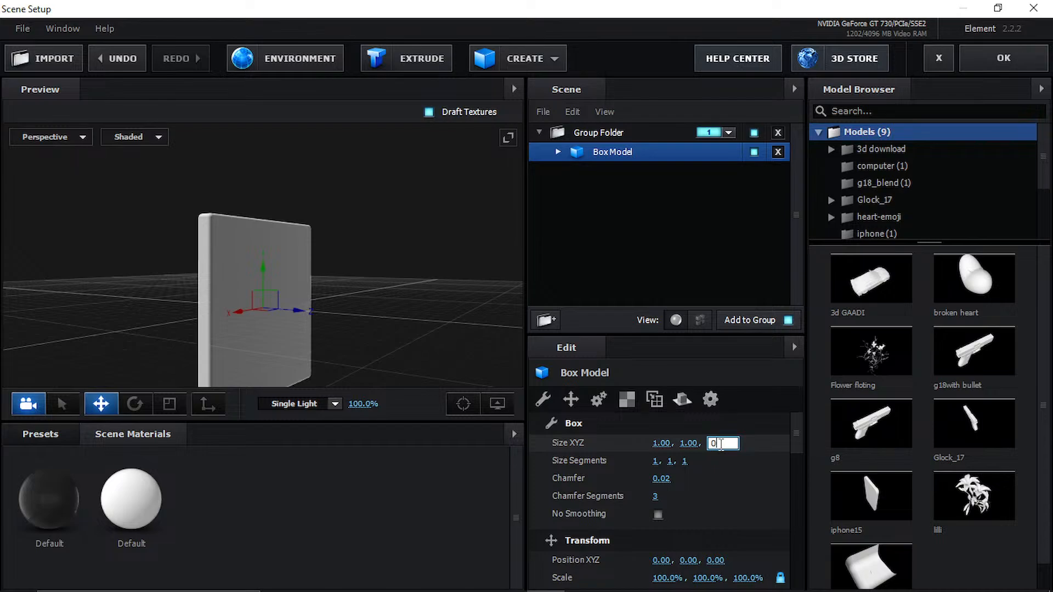
{"action": "type", "text": ".01"}
{"action": "key", "text": "Return"}
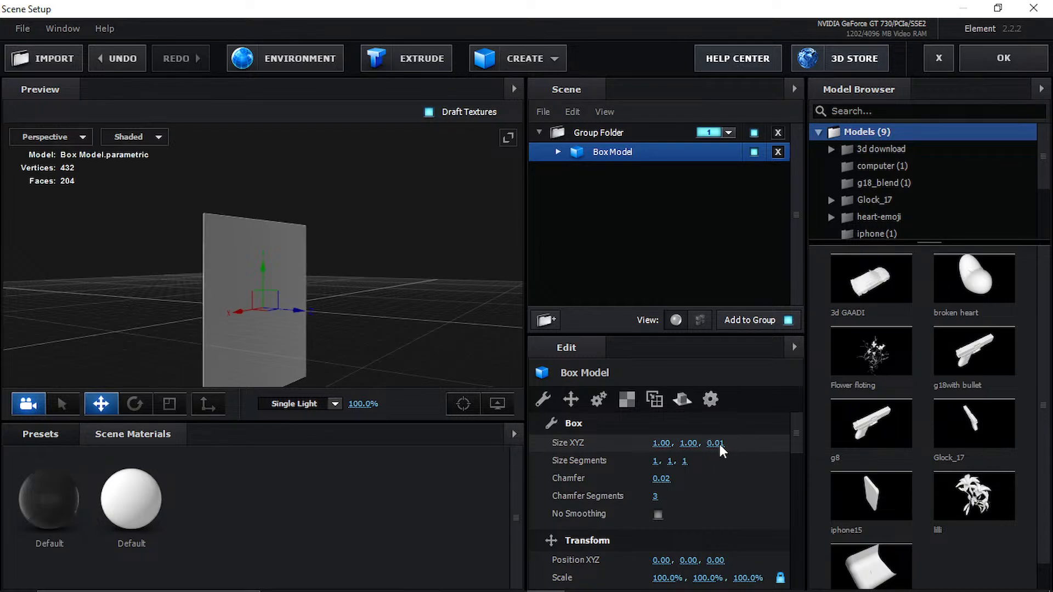
{"action": "left_click_drag", "start_coordinate": [483, 334], "coordinate": [342, 271]}
{"action": "scroll", "coordinate": [341, 271], "scroll_direction": "up", "scroll_amount": 5}
{"action": "scroll", "coordinate": [348, 268], "scroll_direction": "up", "scroll_amount": 2}
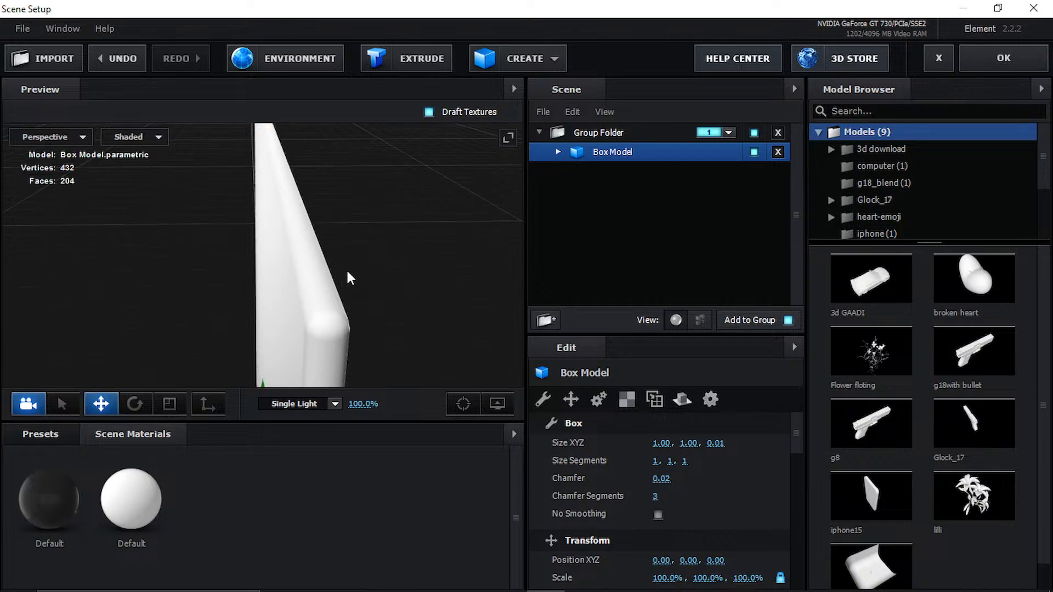
{"action": "left_click_drag", "start_coordinate": [348, 269], "coordinate": [341, 296]}
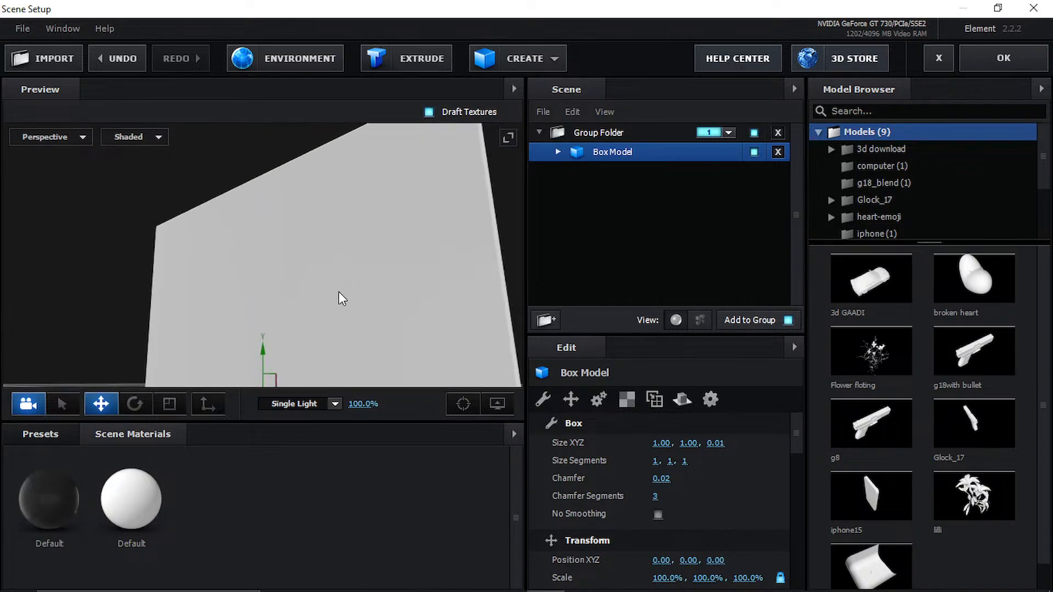
{"action": "scroll", "coordinate": [343, 299], "scroll_direction": "down", "scroll_amount": 5}
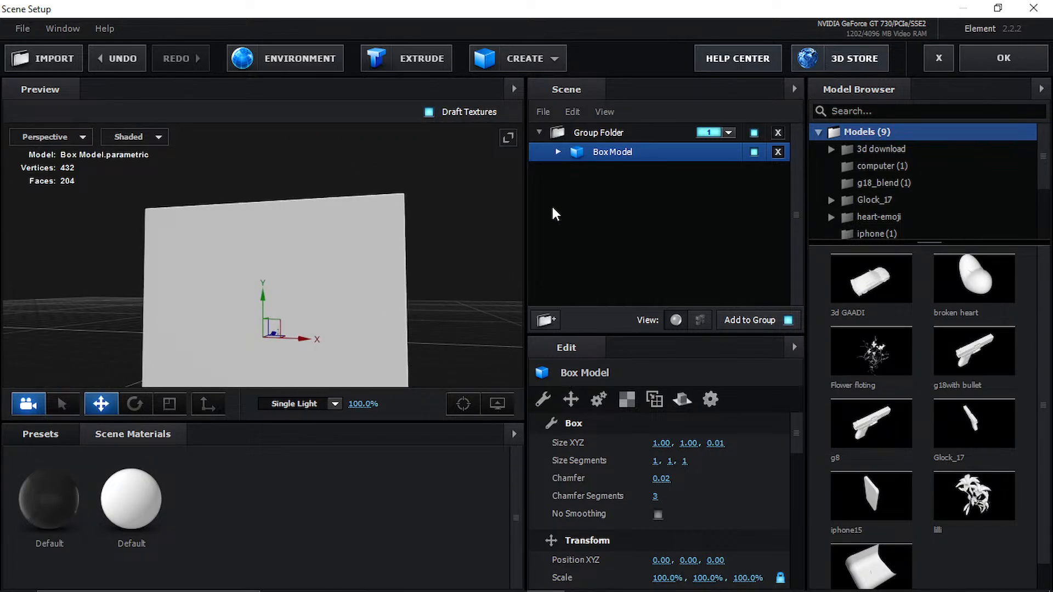
- Set the diffuse color of the Box Model's Default material to dark grey 232323
{"action": "left_click", "coordinate": [558, 152]}
{"action": "left_click", "coordinate": [621, 174]}
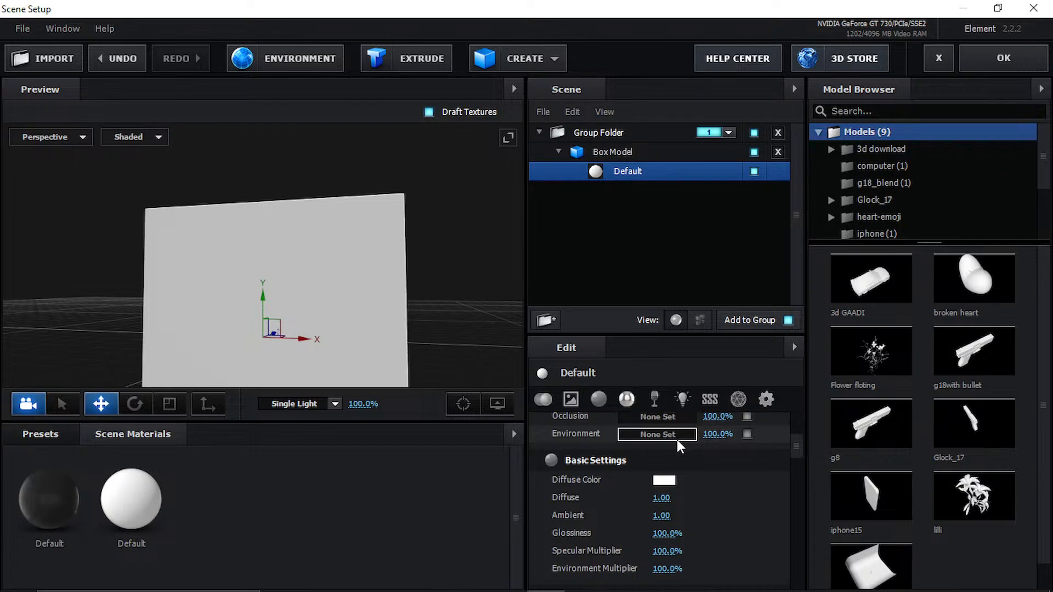
{"action": "left_click", "coordinate": [667, 478]}
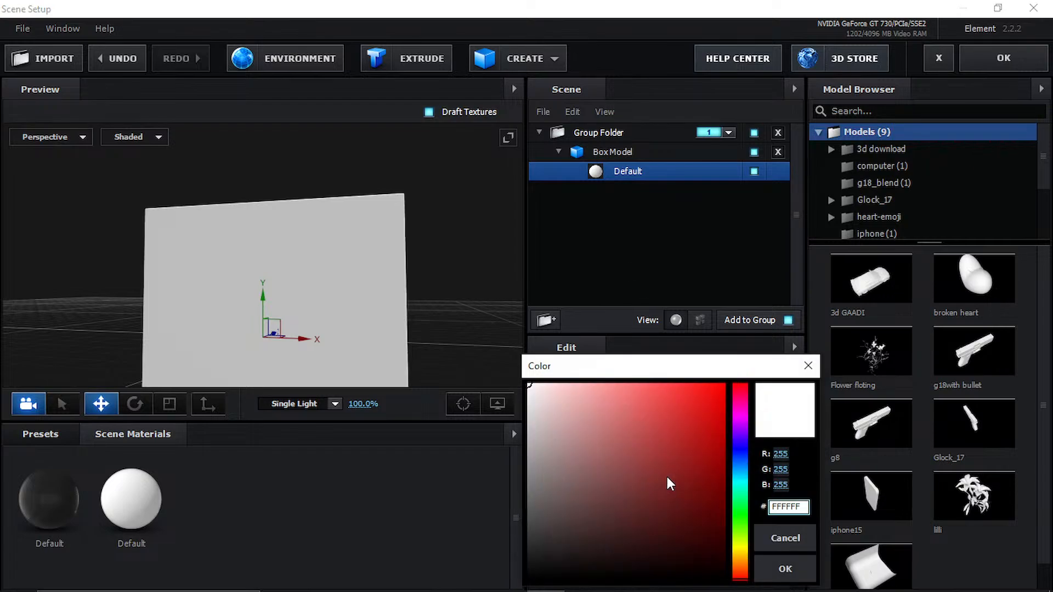
{"action": "double_click", "coordinate": [807, 511]}
{"action": "type", "text": "222222"}
{"action": "left_click", "coordinate": [785, 561]}
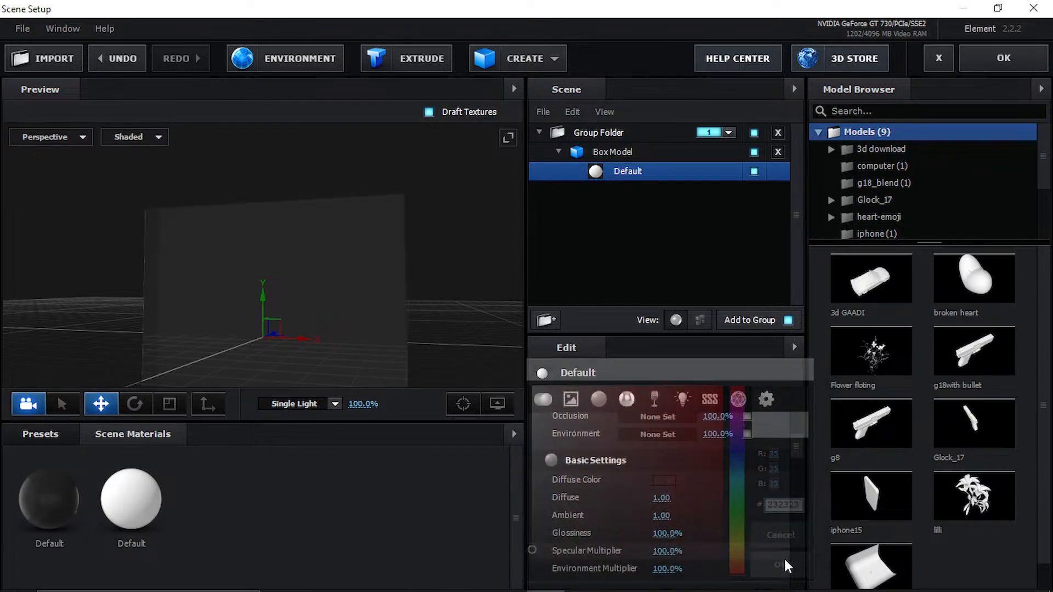
- Switch the scene preview from Perspective to the Front view
{"action": "scroll", "coordinate": [428, 310], "scroll_direction": "up", "scroll_amount": 3}
{"action": "left_click", "coordinate": [74, 138]}
{"action": "left_click", "coordinate": [83, 168]}
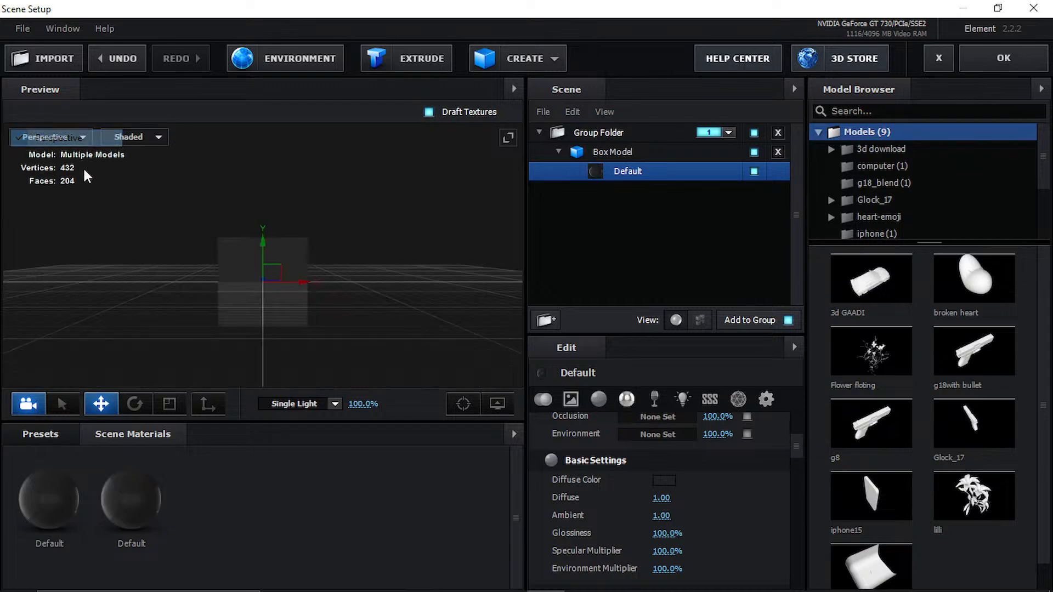
{"action": "left_click", "coordinate": [77, 141]}
{"action": "left_click", "coordinate": [78, 170]}
{"action": "left_click", "coordinate": [64, 134]}
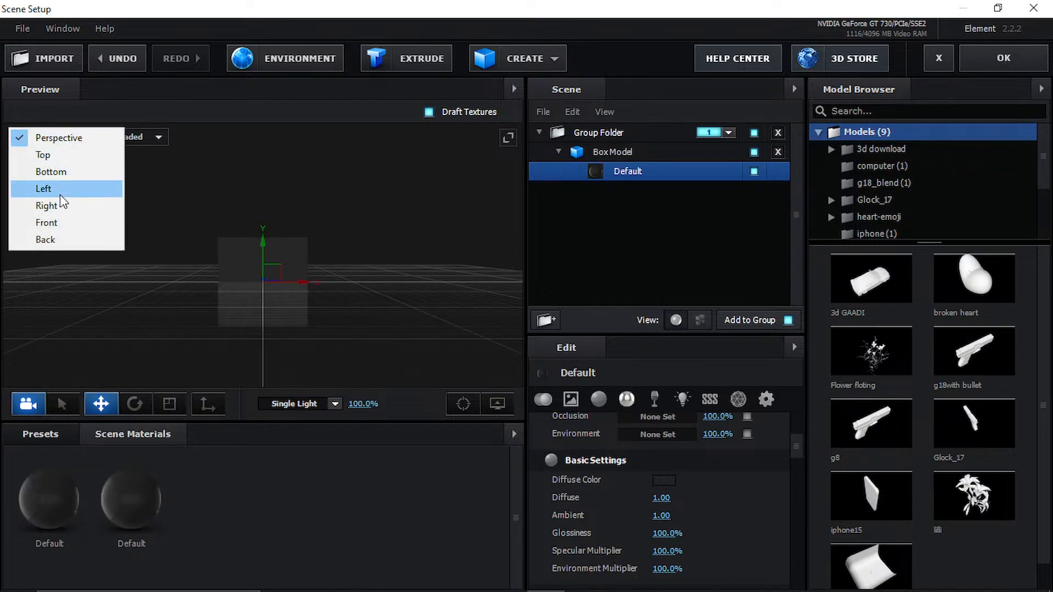
{"action": "left_click", "coordinate": [60, 224]}
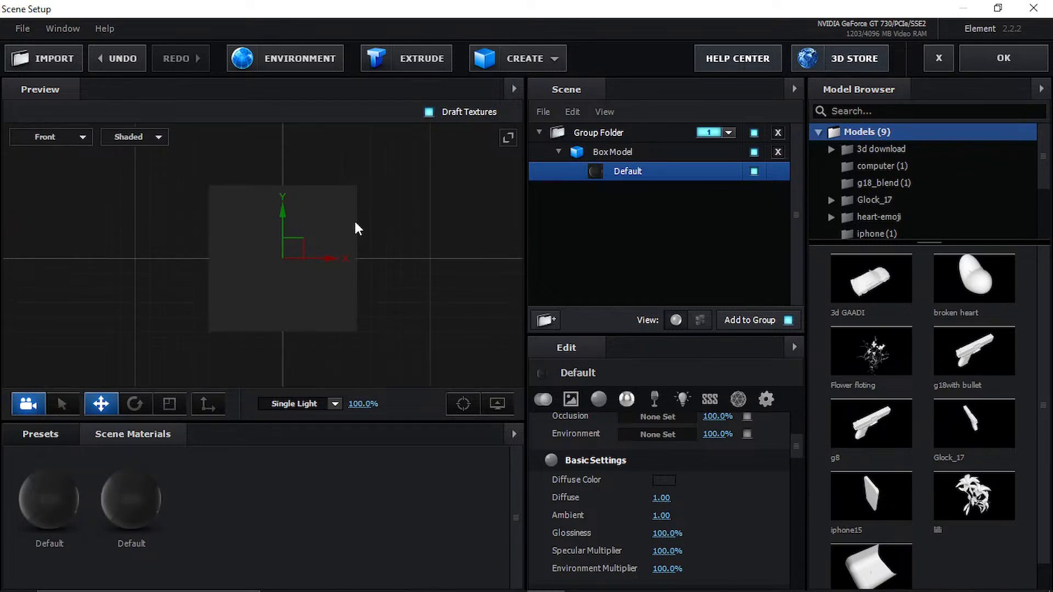
{"action": "scroll", "coordinate": [359, 236], "scroll_direction": "up", "scroll_amount": 2}
{"action": "scroll", "coordinate": [467, 242], "scroll_direction": "up", "scroll_amount": 1}
{"action": "scroll", "coordinate": [613, 498], "scroll_direction": "up", "scroll_amount": 1}
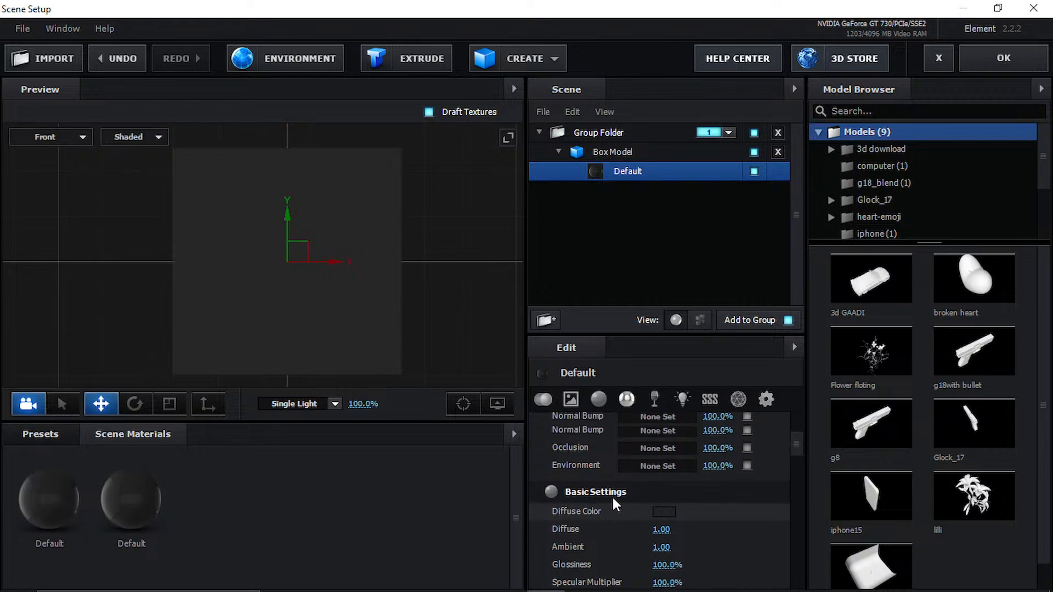
- Set the Box Model's X size to 0.60
{"action": "scroll", "coordinate": [614, 498], "scroll_direction": "up", "scroll_amount": 2}
{"action": "left_click", "coordinate": [631, 153]}
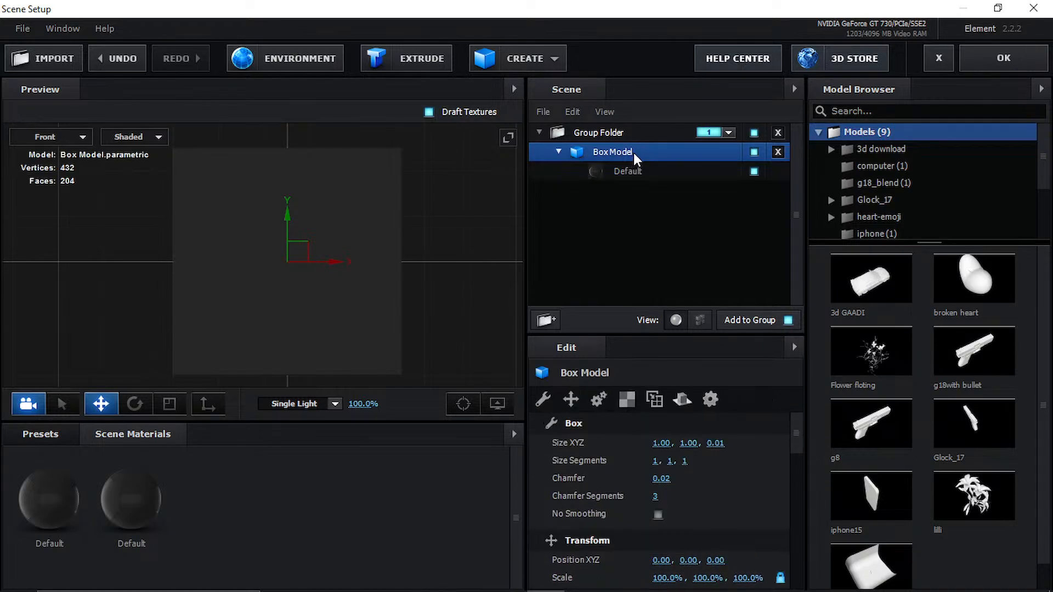
{"action": "left_click", "coordinate": [663, 444]}
{"action": "type", "text": "60"}
{"action": "key", "text": "Return"}
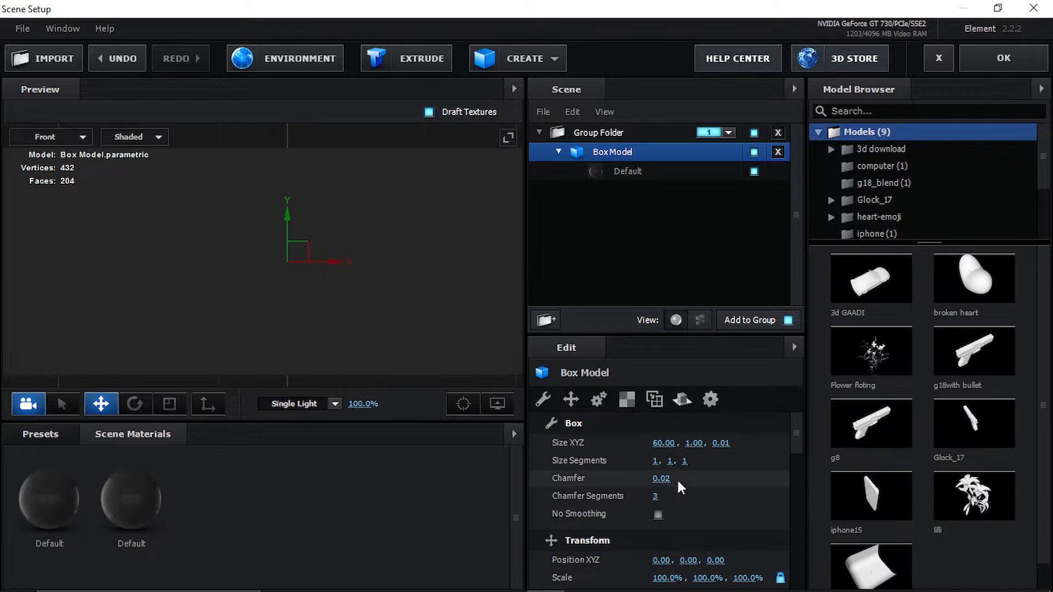
{"action": "left_click_drag", "start_coordinate": [668, 445], "coordinate": [666, 447]}
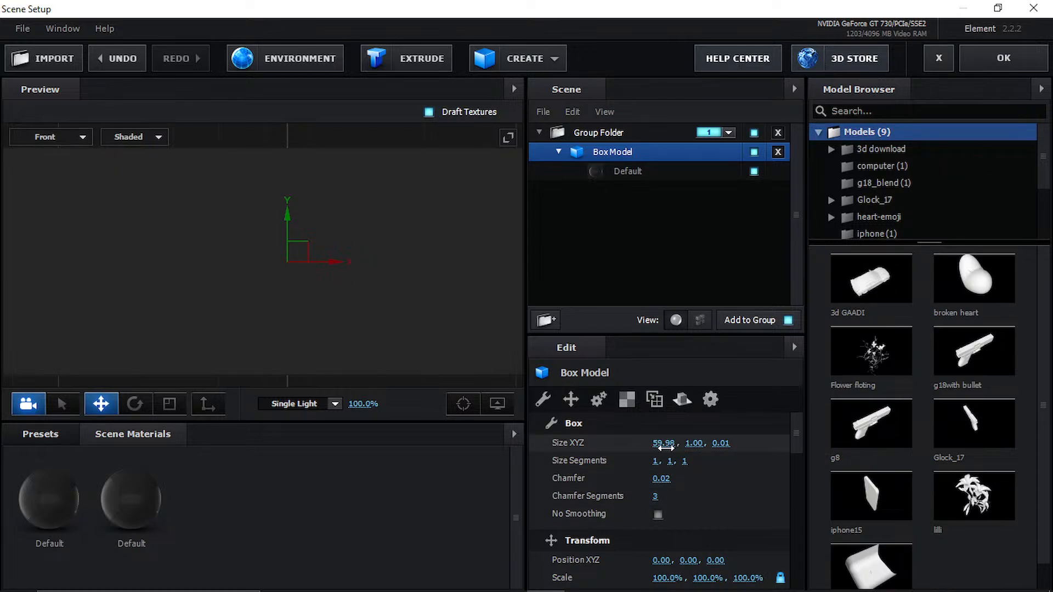
{"action": "left_click", "coordinate": [666, 447]}
{"action": "type", "text": "0.6"}
{"action": "key", "text": "Return"}
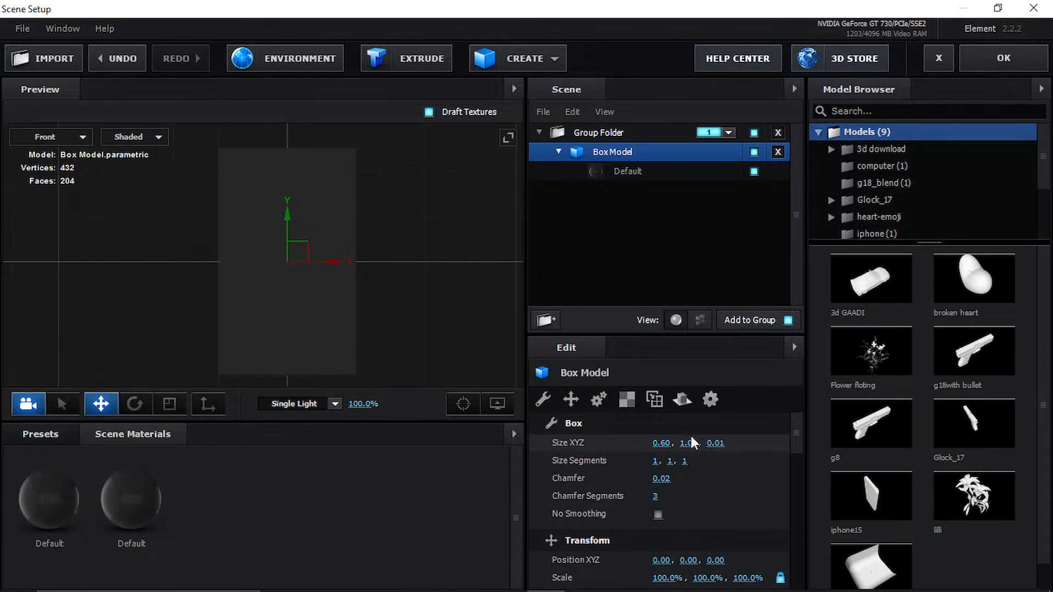
- Set the Box Model's Y size to 0.80 and accept the scene setup
{"action": "left_click", "coordinate": [692, 444]}
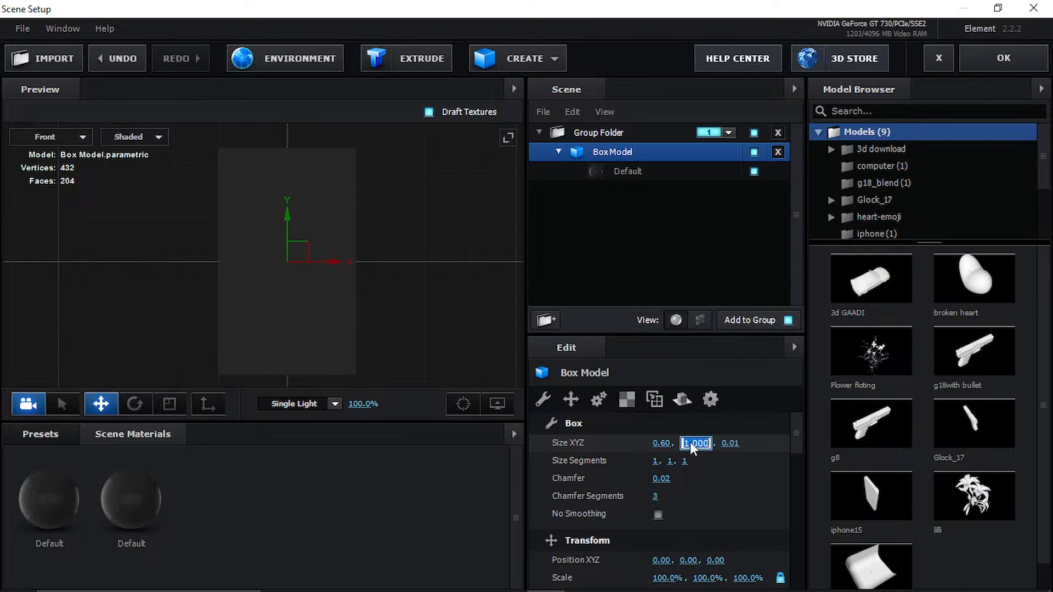
{"action": "type", "text": "0"}
{"action": "key", "text": "Return"}
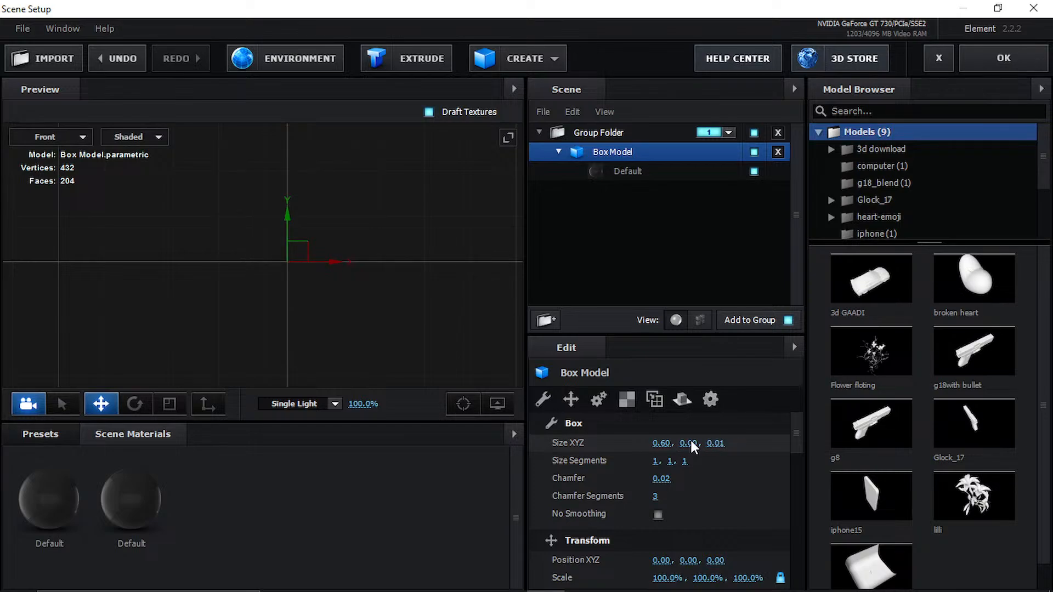
{"action": "left_click", "coordinate": [690, 442]}
{"action": "type", "text": "0.8"}
{"action": "key", "text": "Return"}
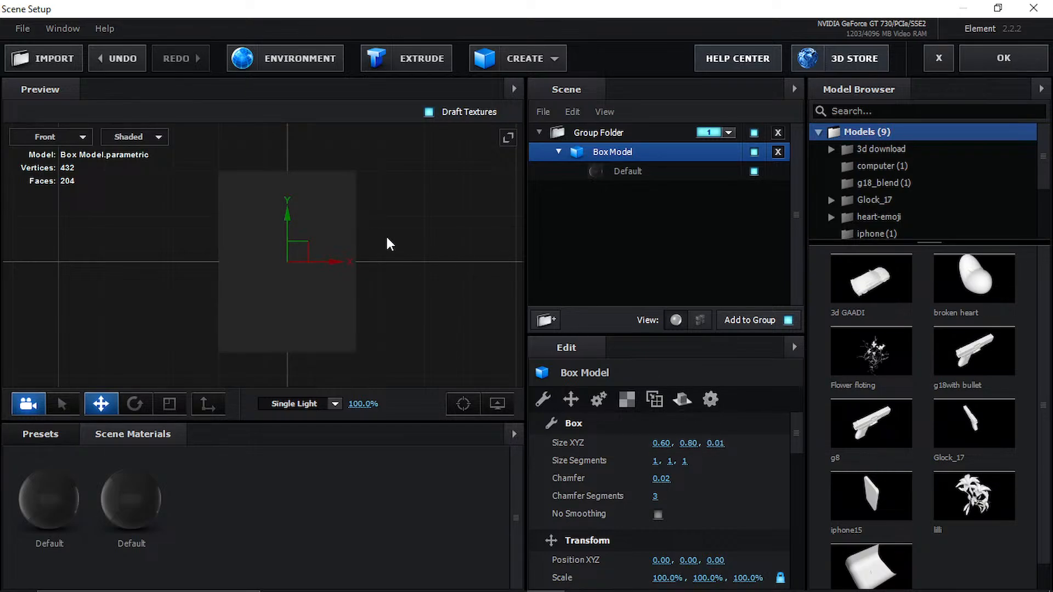
{"action": "scroll", "coordinate": [420, 263], "scroll_direction": "up", "scroll_amount": 2}
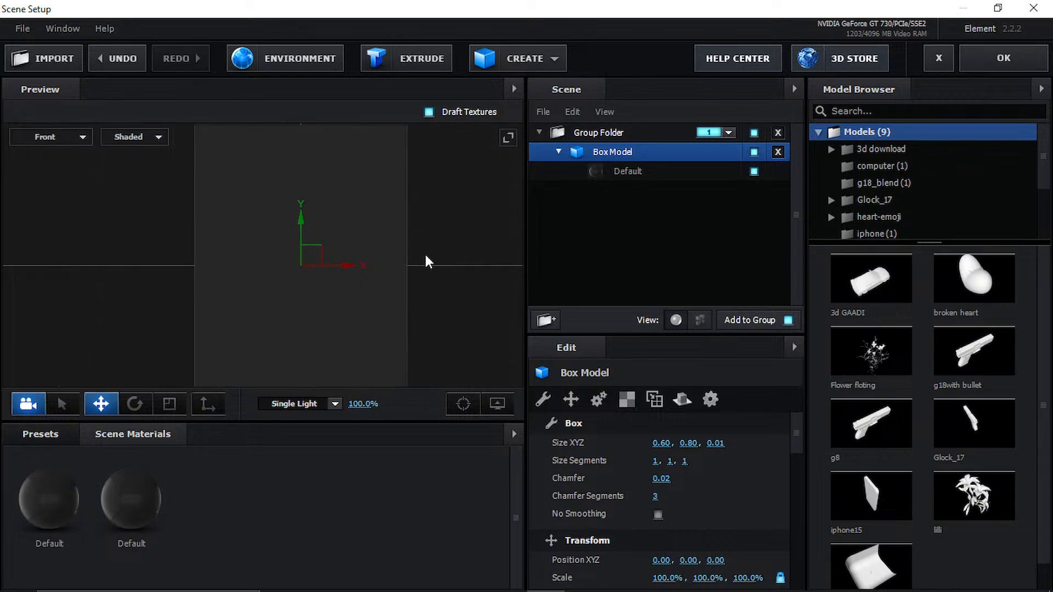
{"action": "left_click", "coordinate": [1012, 59]}
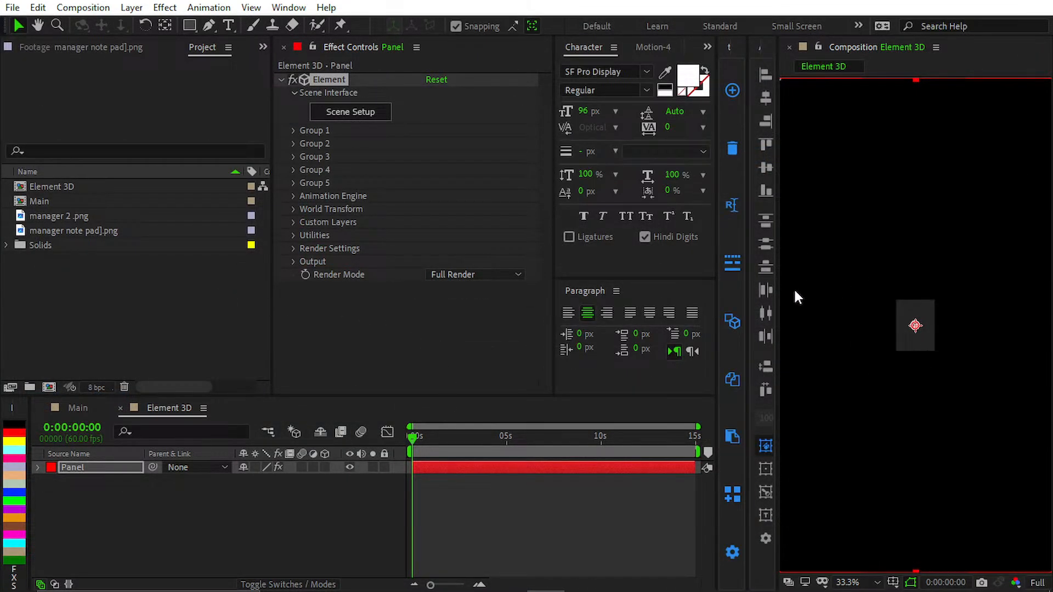
- Set the Particle Size of Group 1 to 50 in the Panel layer's Element effect
{"action": "left_click", "coordinate": [293, 131]}
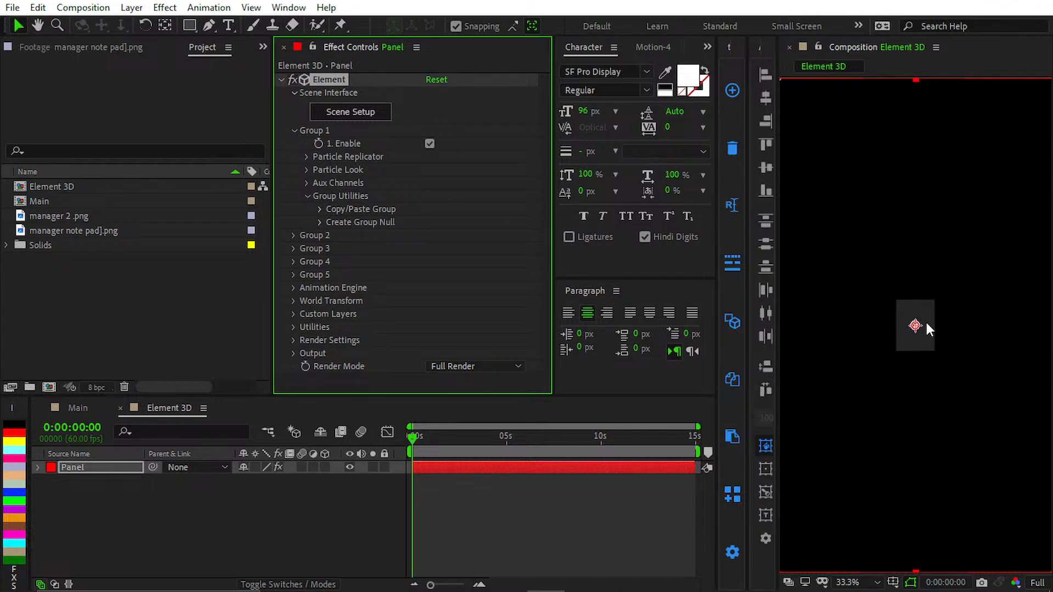
{"action": "left_click", "coordinate": [311, 195]}
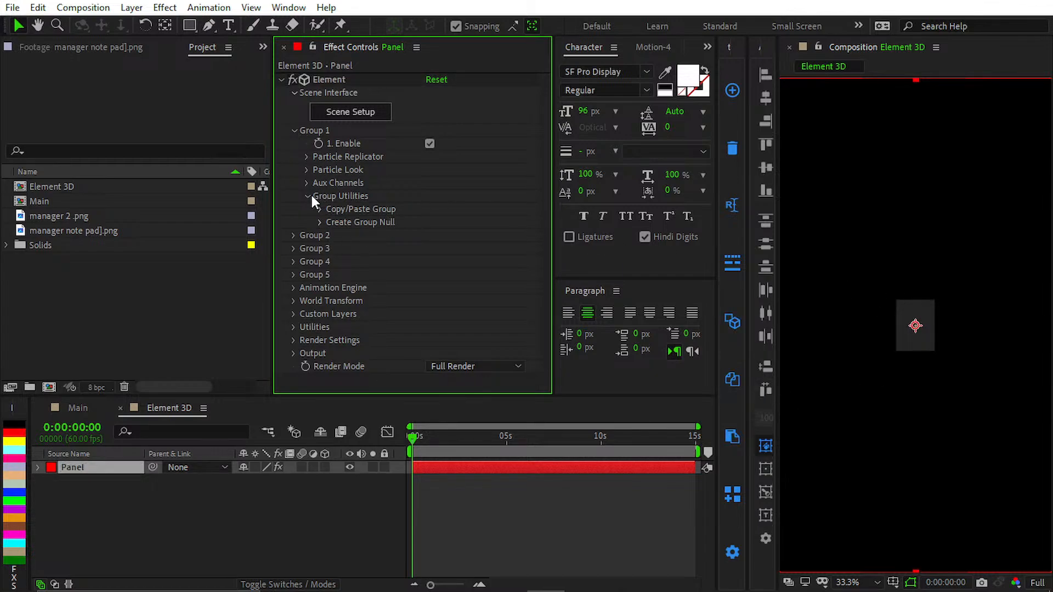
{"action": "left_click", "coordinate": [306, 170]}
{"action": "left_click", "coordinate": [439, 184]}
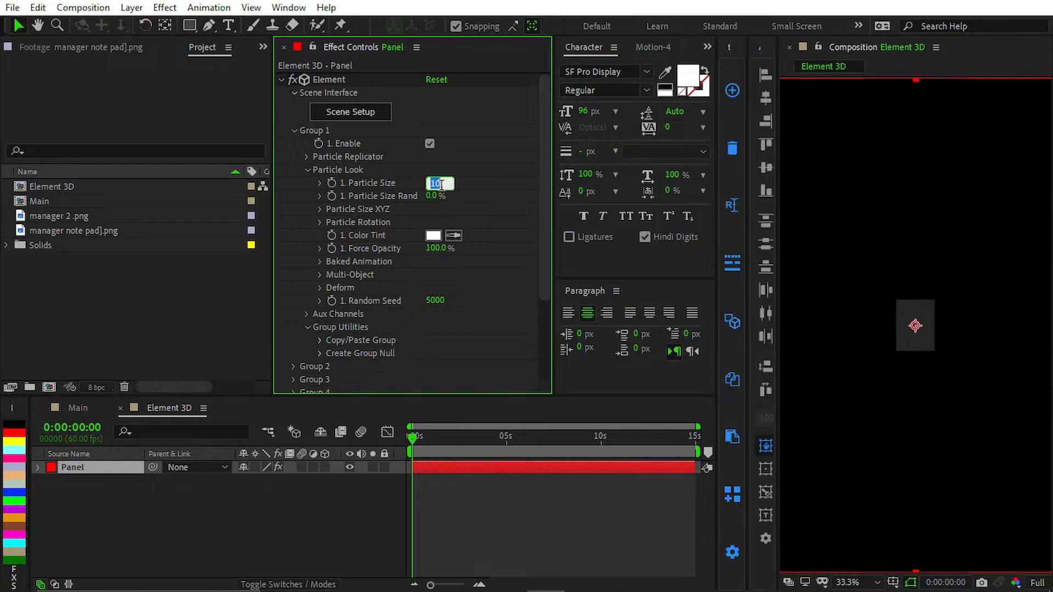
{"action": "type", "text": "50"}
{"action": "key", "text": "Return"}
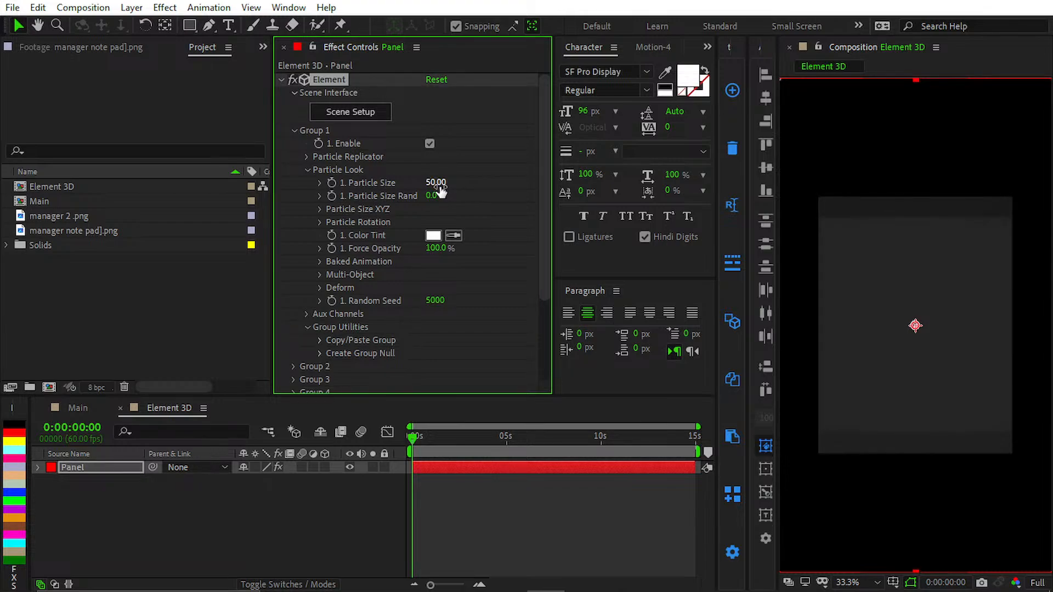
{"action": "left_click", "coordinate": [547, 492]}
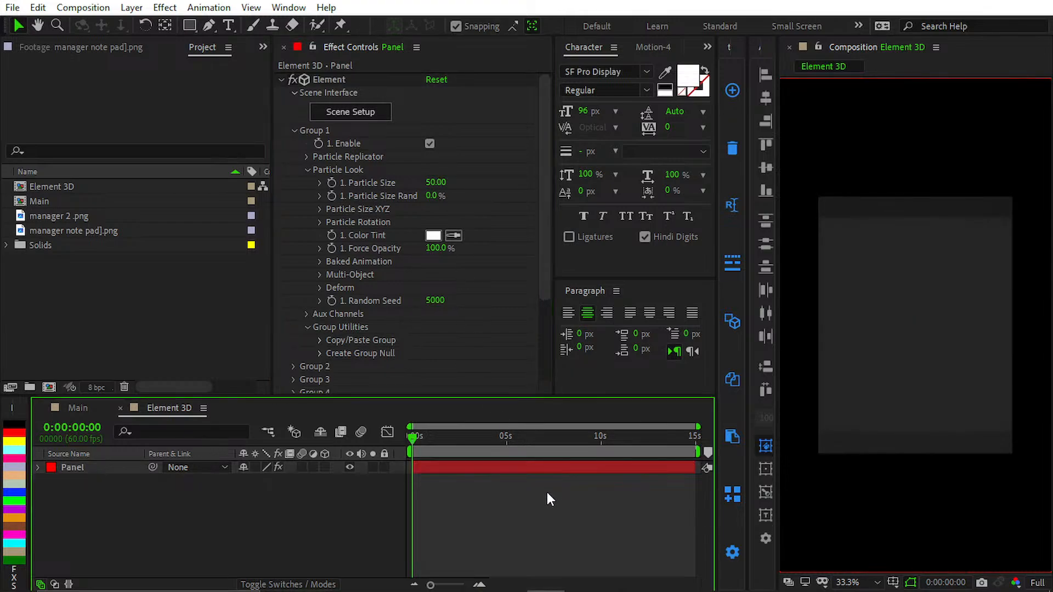
- Reopen the Element scene setup and check the source options for the environment texture
{"action": "left_click", "coordinate": [365, 112]}
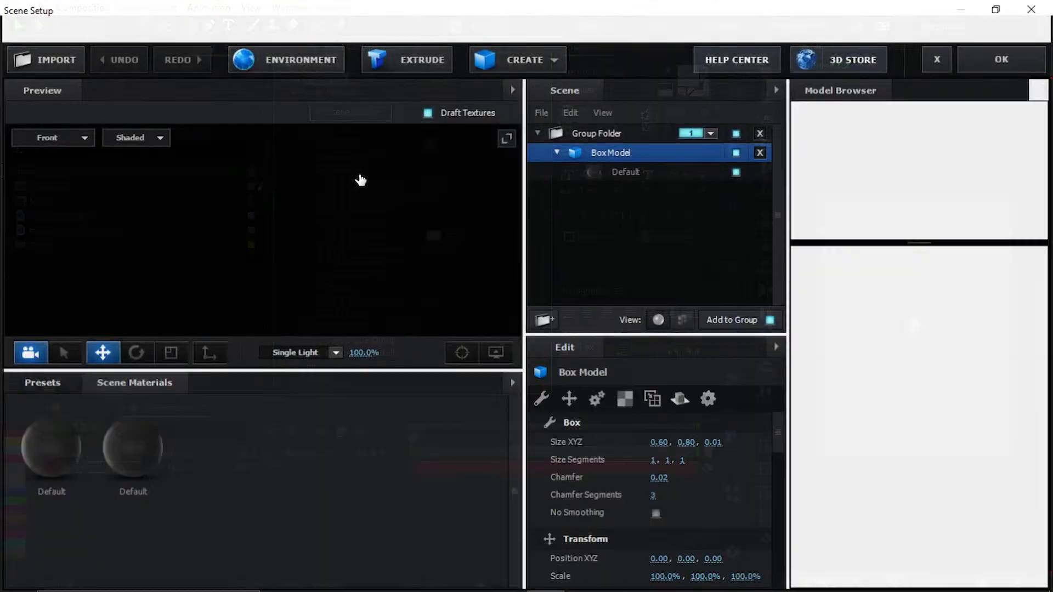
{"action": "right_click", "coordinate": [362, 265]}
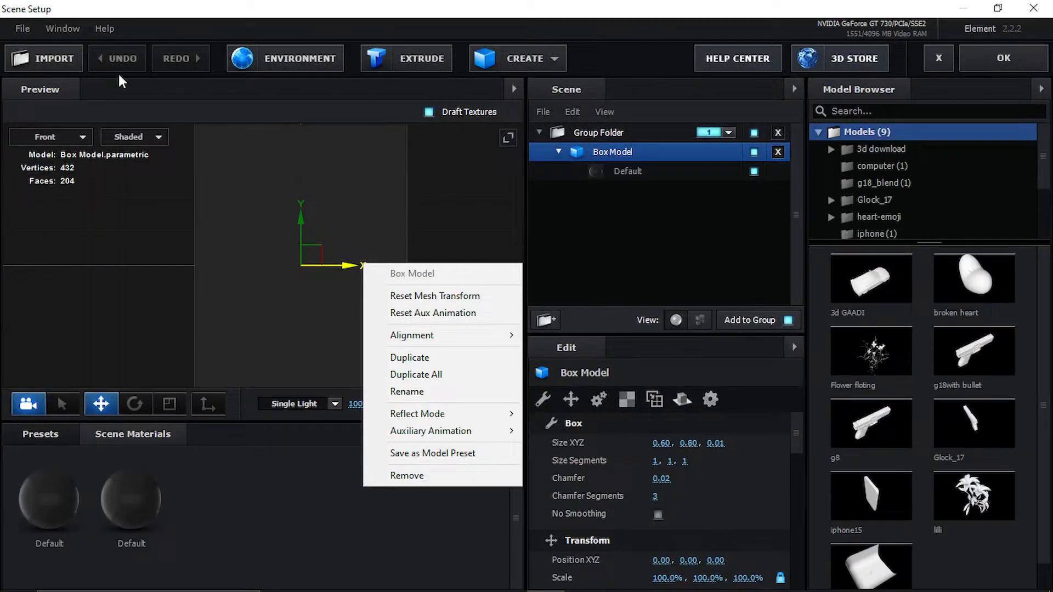
{"action": "left_click", "coordinate": [288, 60]}
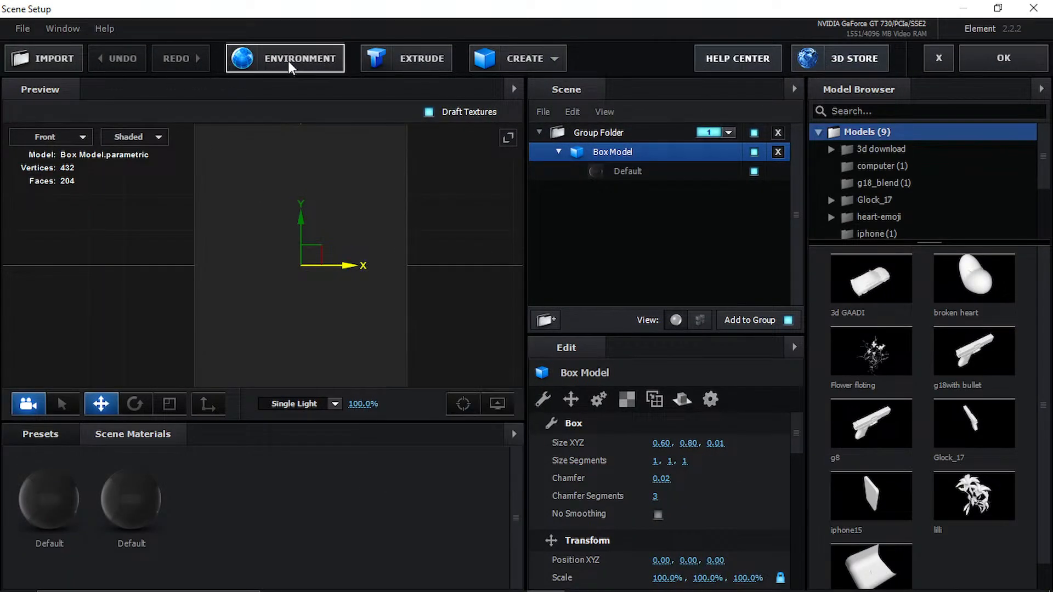
{"action": "left_click", "coordinate": [485, 203]}
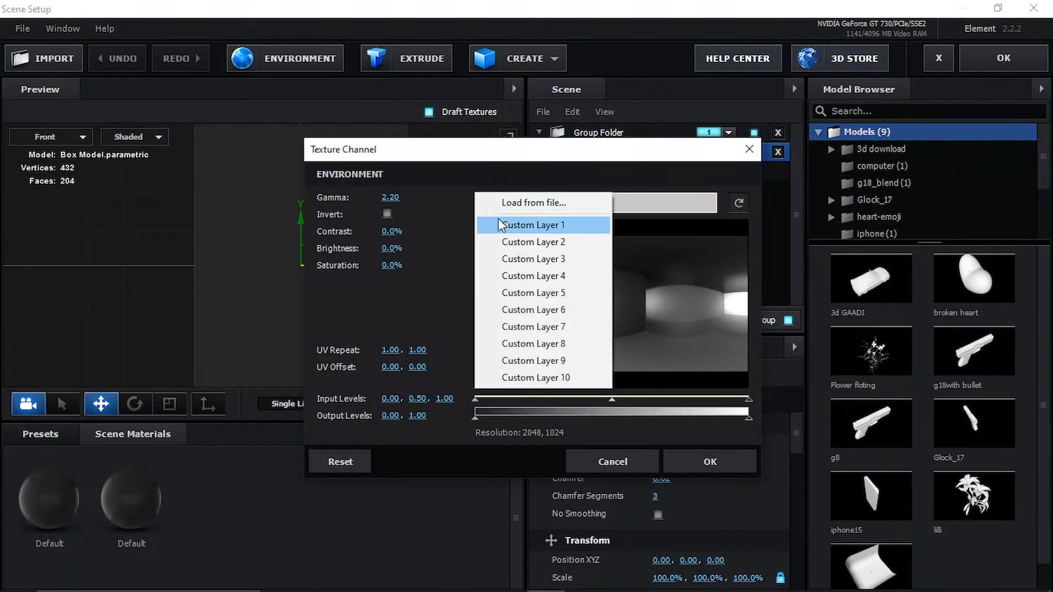
{"action": "left_click", "coordinate": [722, 463]}
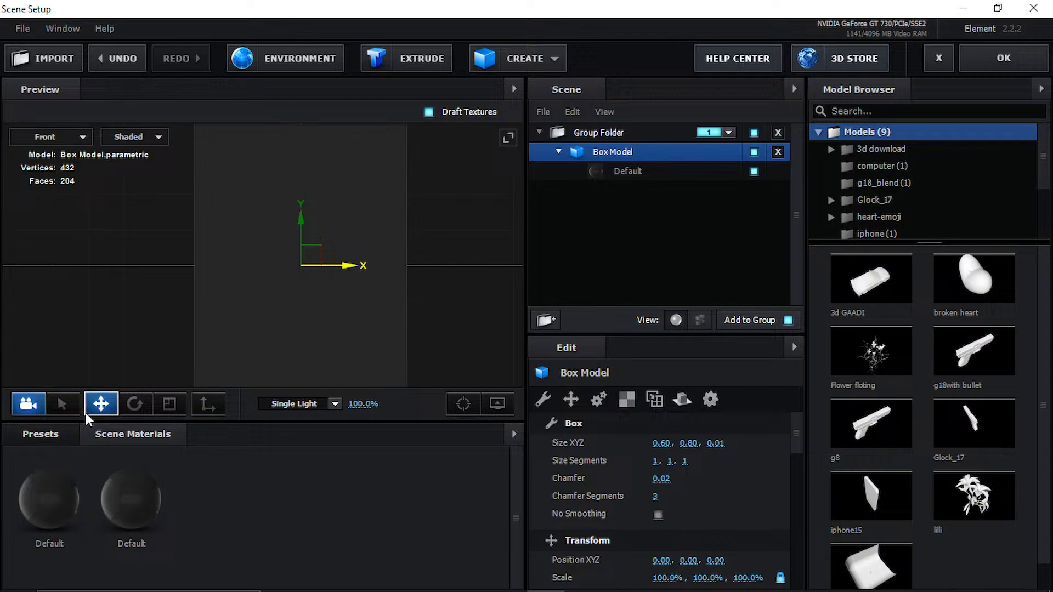
- Apply a preset from the V1_Environment folder as the scene's environment and accept the scene setup
{"action": "left_click", "coordinate": [35, 431]}
{"action": "left_click", "coordinate": [48, 472]}
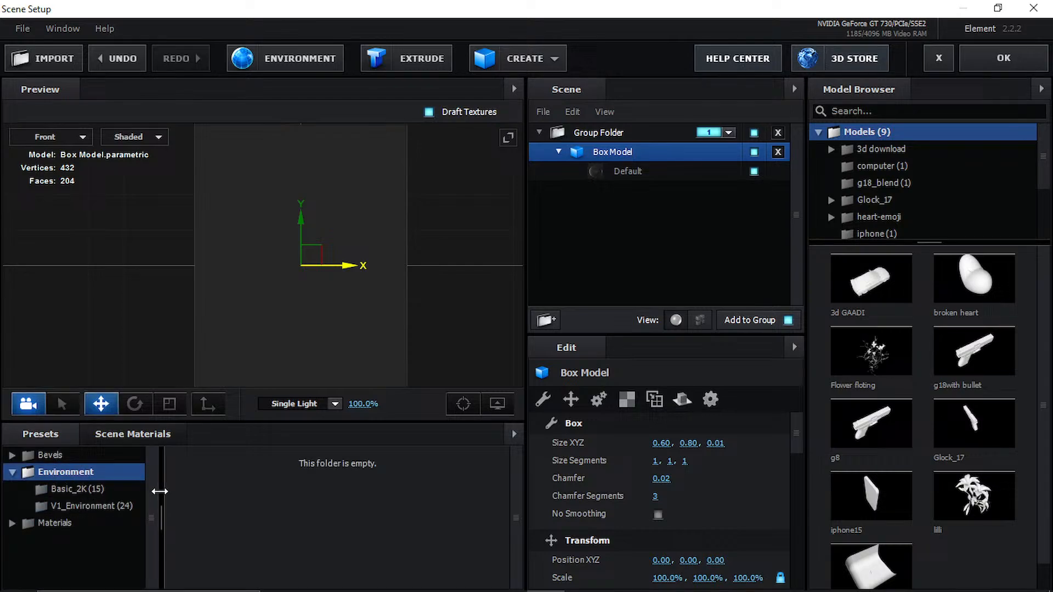
{"action": "left_click", "coordinate": [94, 505]}
{"action": "scroll", "coordinate": [385, 518], "scroll_direction": "down", "scroll_amount": 1}
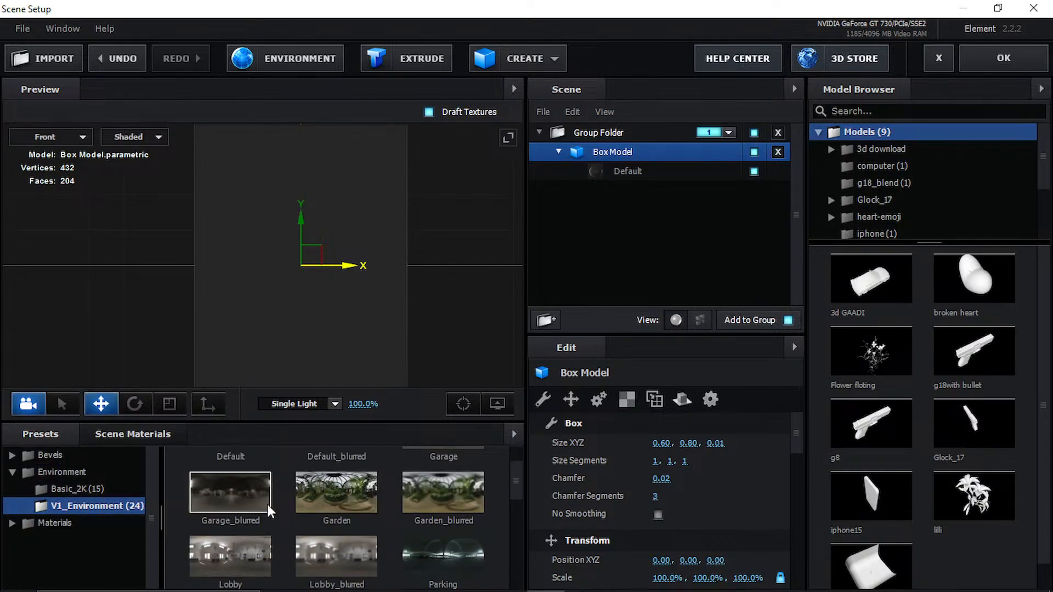
{"action": "scroll", "coordinate": [373, 518], "scroll_direction": "down", "scroll_amount": 5}
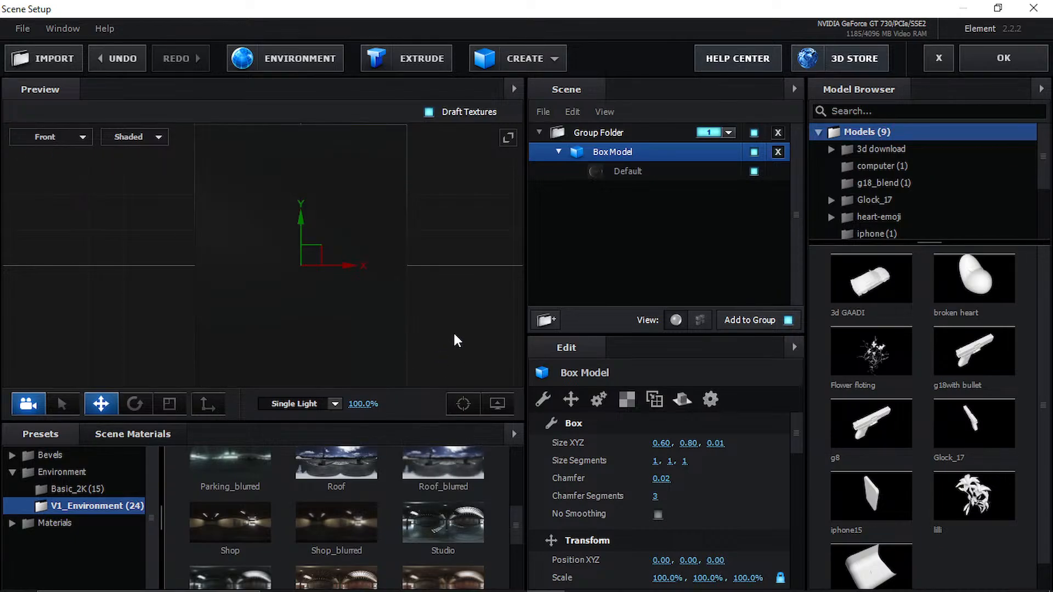
{"action": "left_click", "coordinate": [977, 56]}
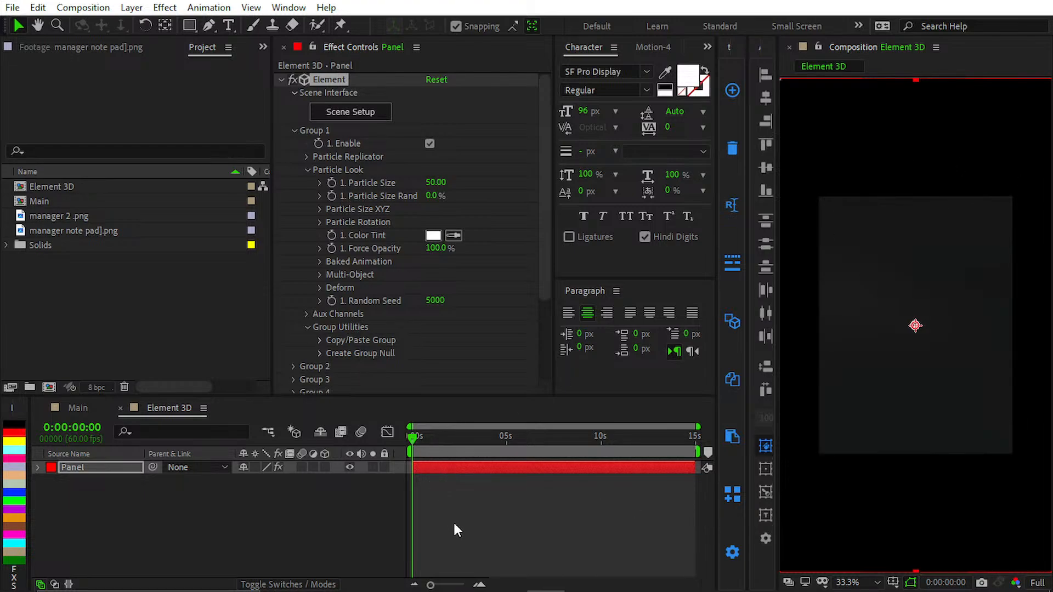
- Add an Ambient light with 50% intensity to the Element 3D composition
{"action": "left_click", "coordinate": [544, 496]}
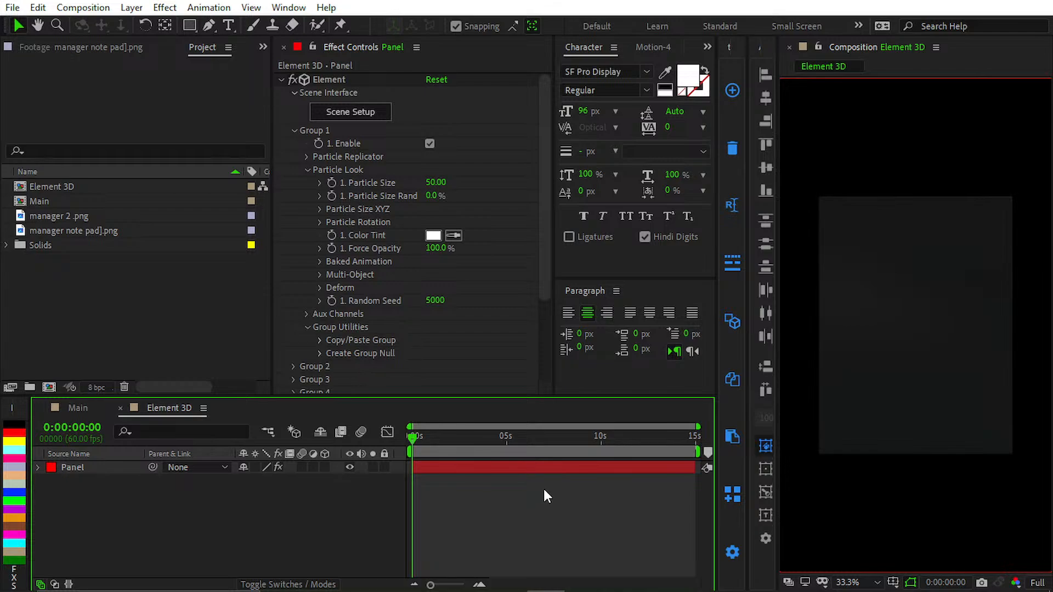
{"action": "right_click", "coordinate": [515, 489]}
{"action": "mouse_move", "coordinate": [576, 320]}
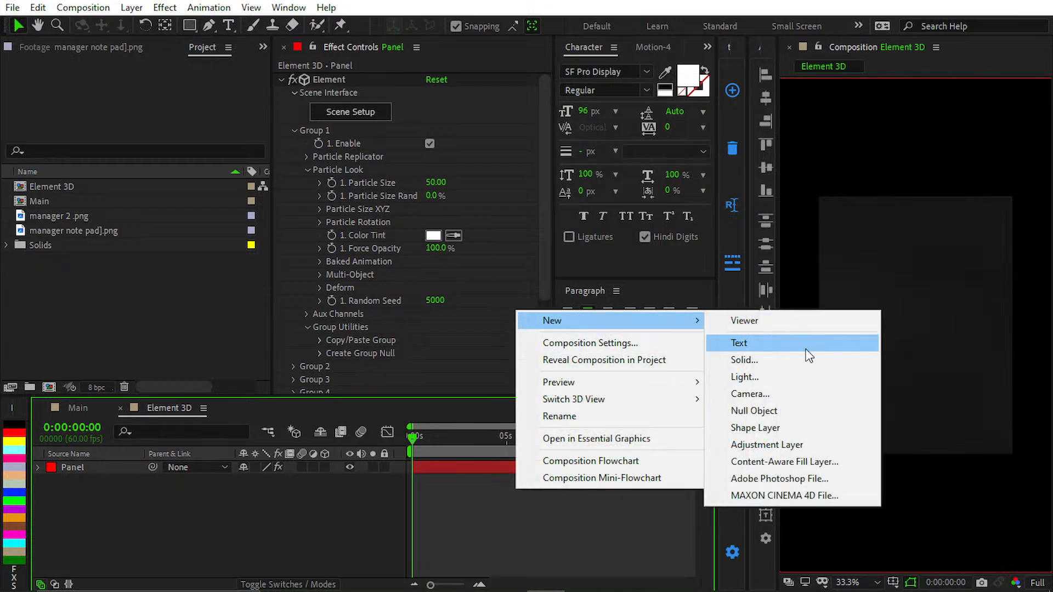
{"action": "left_click", "coordinate": [802, 380]}
{"action": "left_click", "coordinate": [540, 150]}
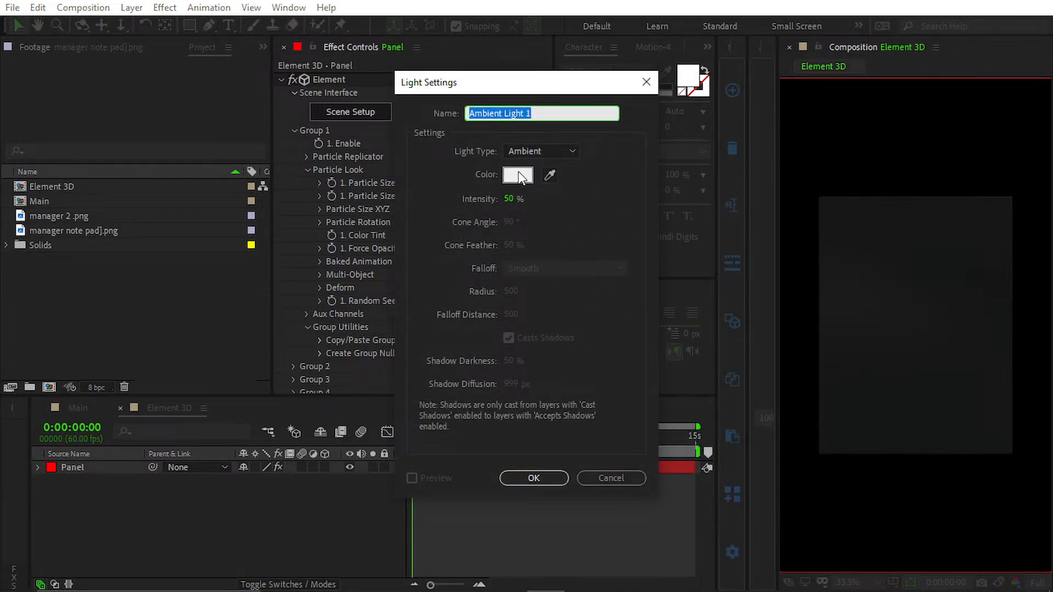
{"action": "left_click", "coordinate": [535, 477]}
{"action": "left_click", "coordinate": [536, 477]}
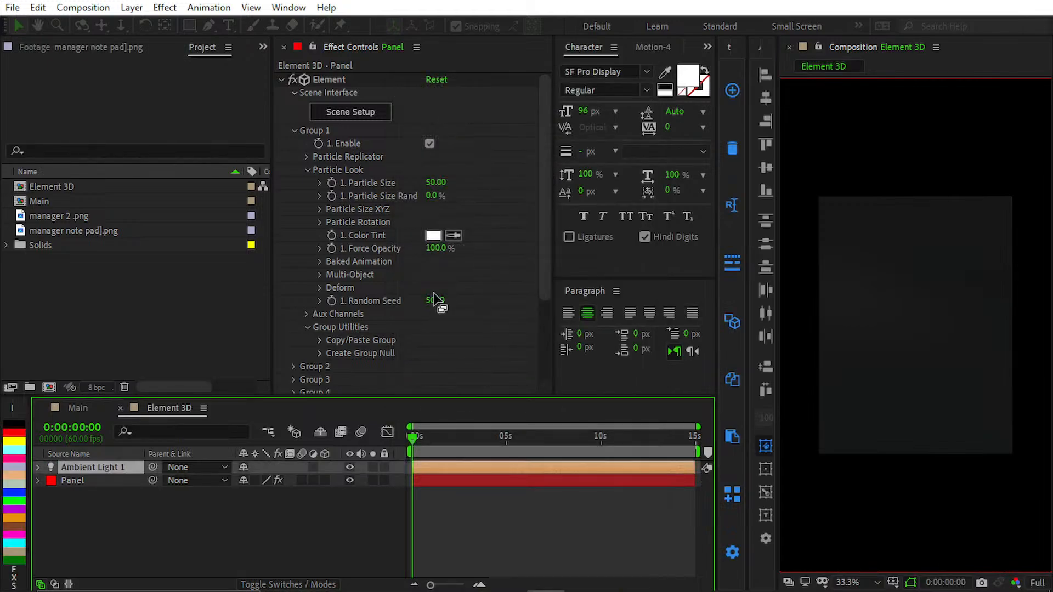
{"action": "left_click", "coordinate": [515, 521]}
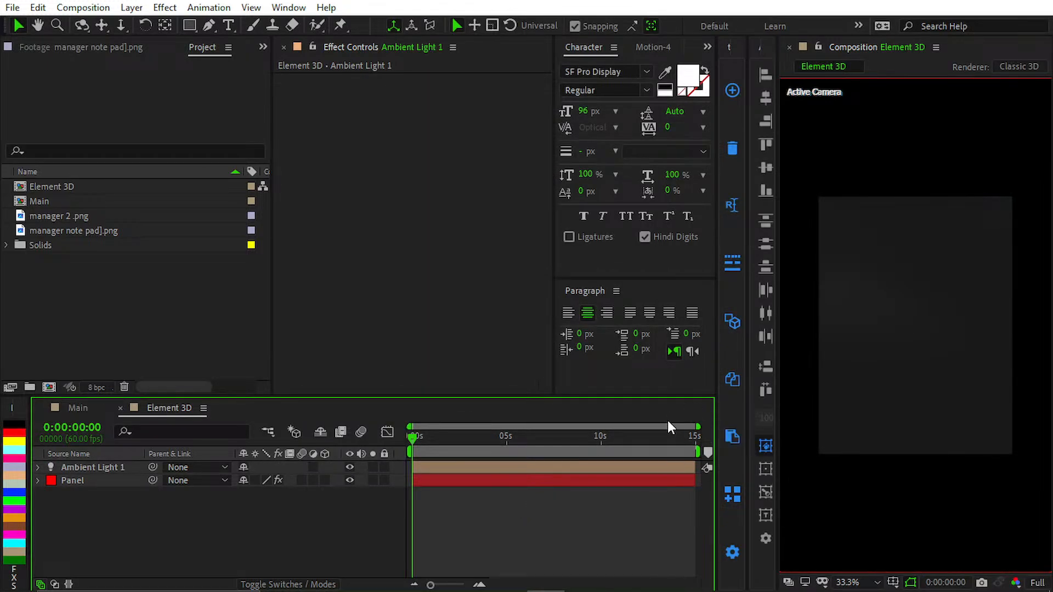
- Set the intensity of the Ambient light to 350% in its light options
{"action": "left_click", "coordinate": [495, 469]}
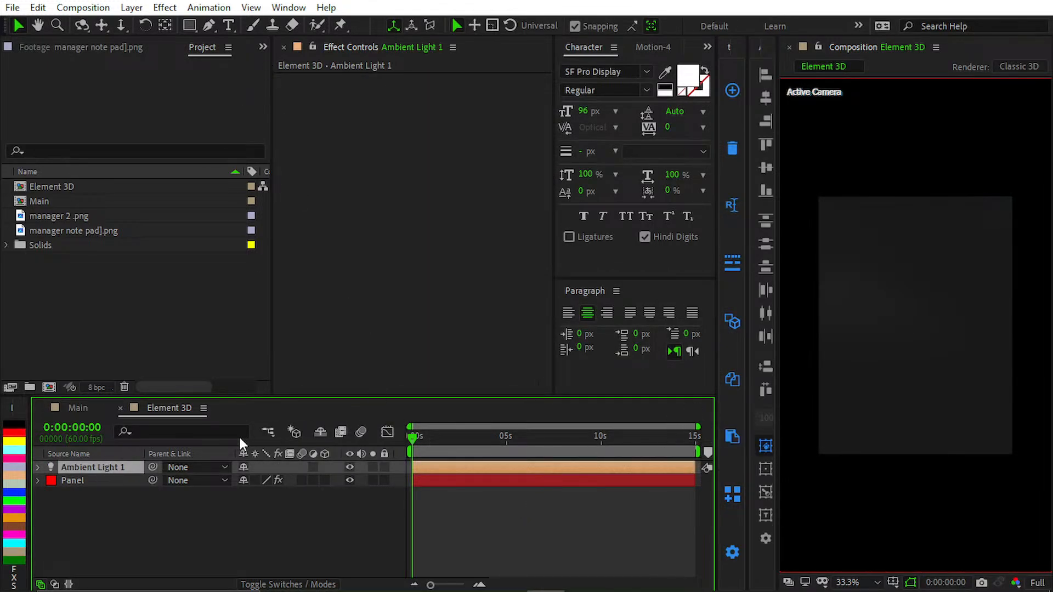
{"action": "left_click", "coordinate": [160, 431]}
{"action": "type", "text": "p"}
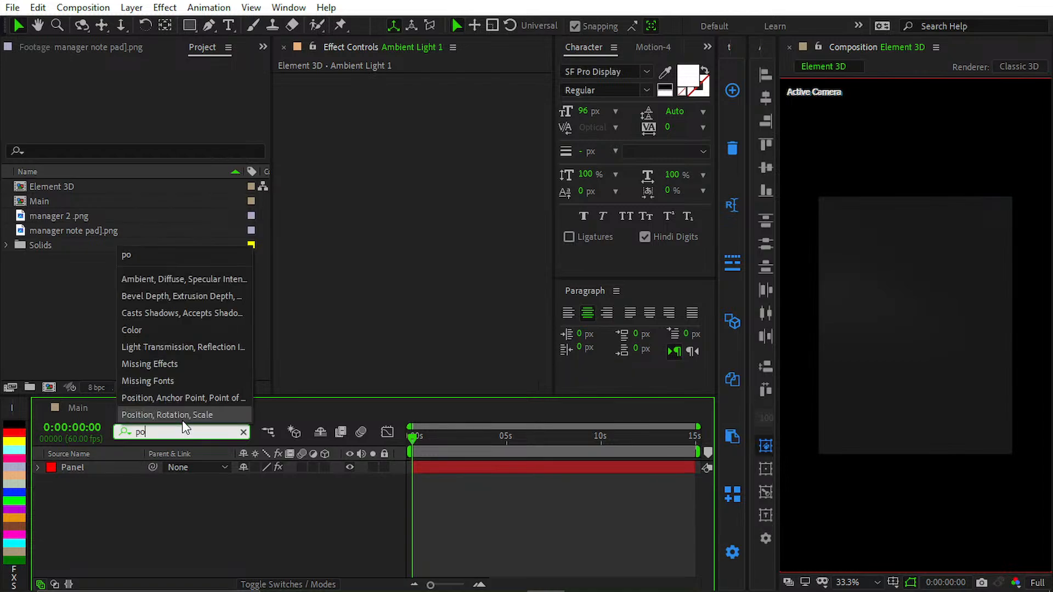
{"action": "left_click", "coordinate": [59, 514]}
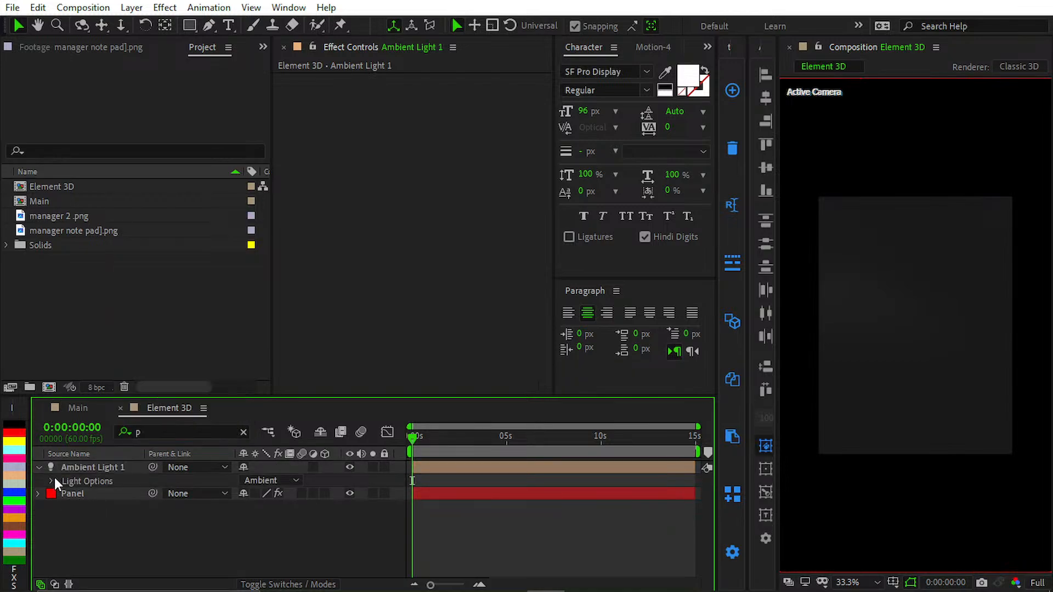
{"action": "left_click", "coordinate": [52, 481]}
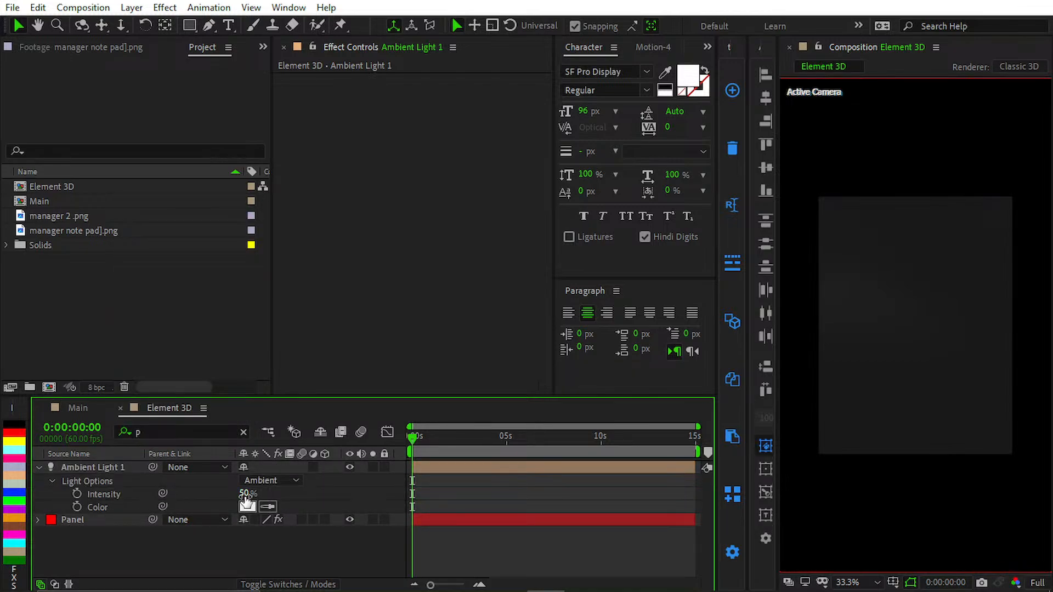
{"action": "left_click_drag", "start_coordinate": [247, 493], "coordinate": [460, 468]}
{"action": "left_click", "coordinate": [250, 493]}
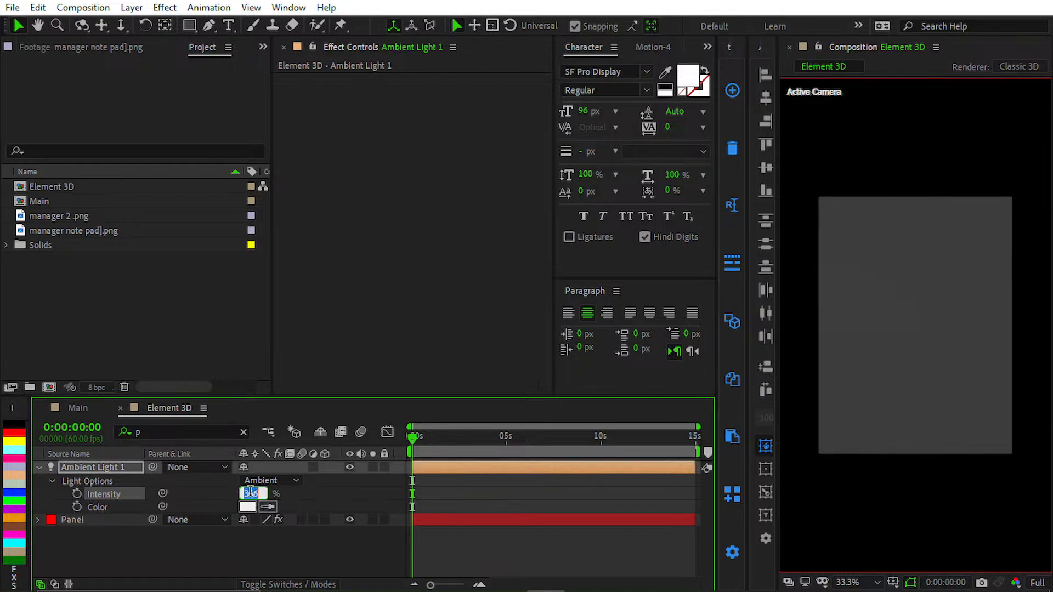
{"action": "type", "text": "350"}
{"action": "left_click", "coordinate": [366, 484]}
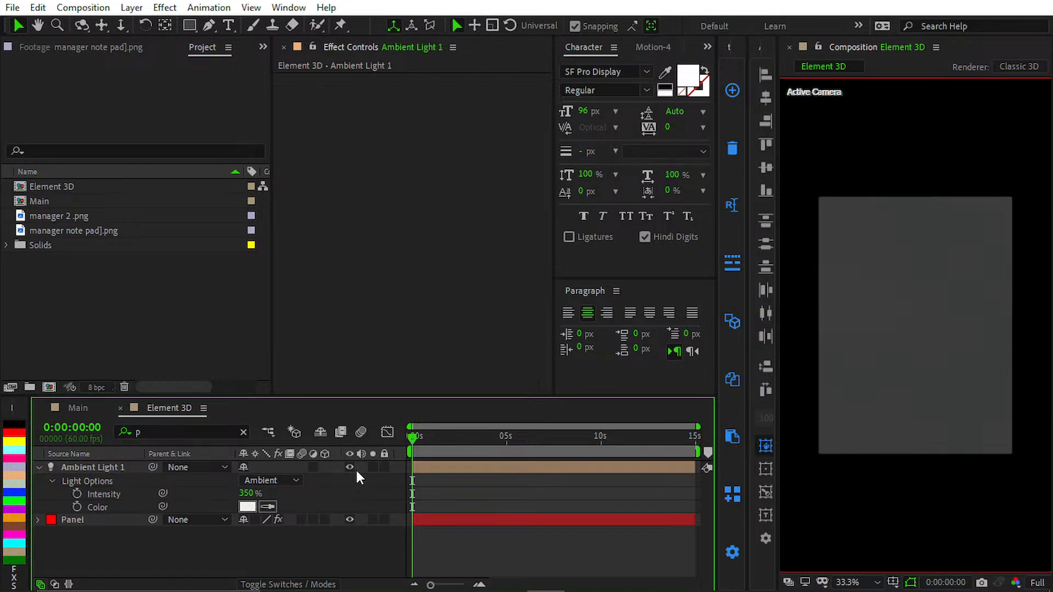
- Reopen the Panel layer's Element scene setup and view the box model in an angled Perspective preview
{"action": "left_click", "coordinate": [495, 521]}
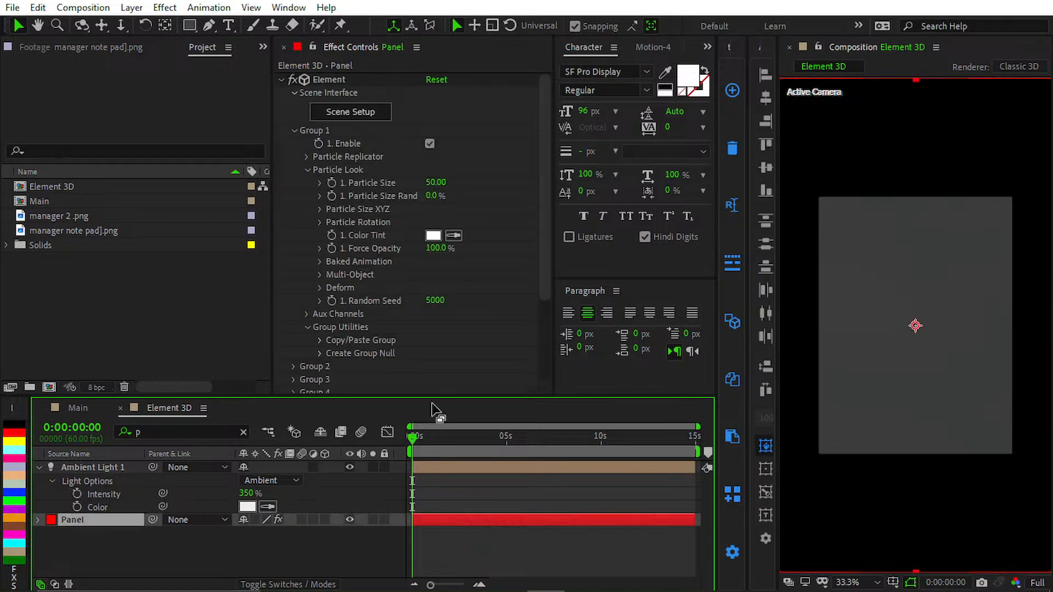
{"action": "left_click", "coordinate": [375, 112]}
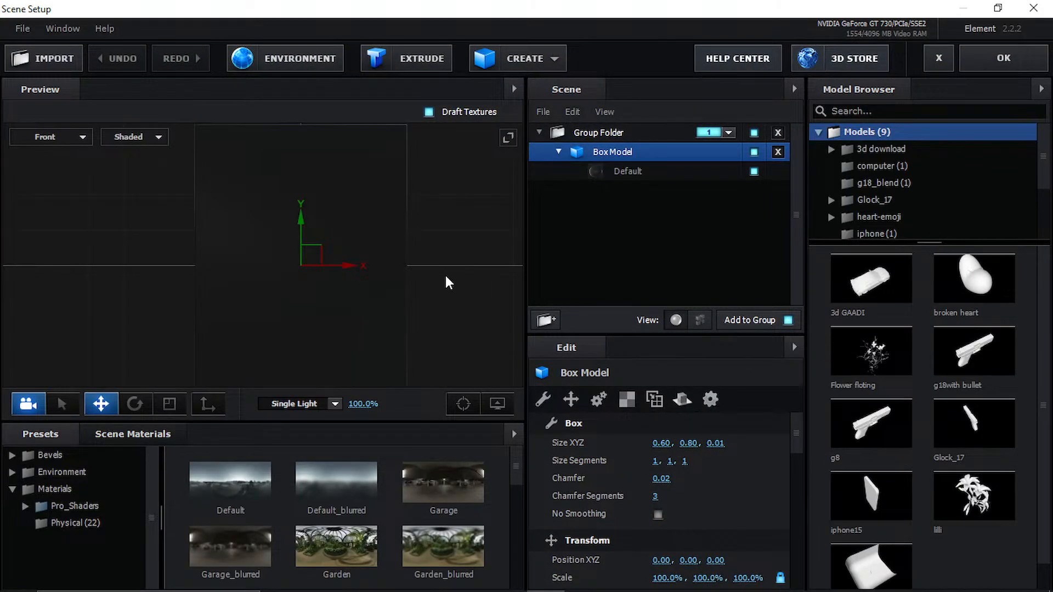
{"action": "left_click", "coordinate": [22, 489]}
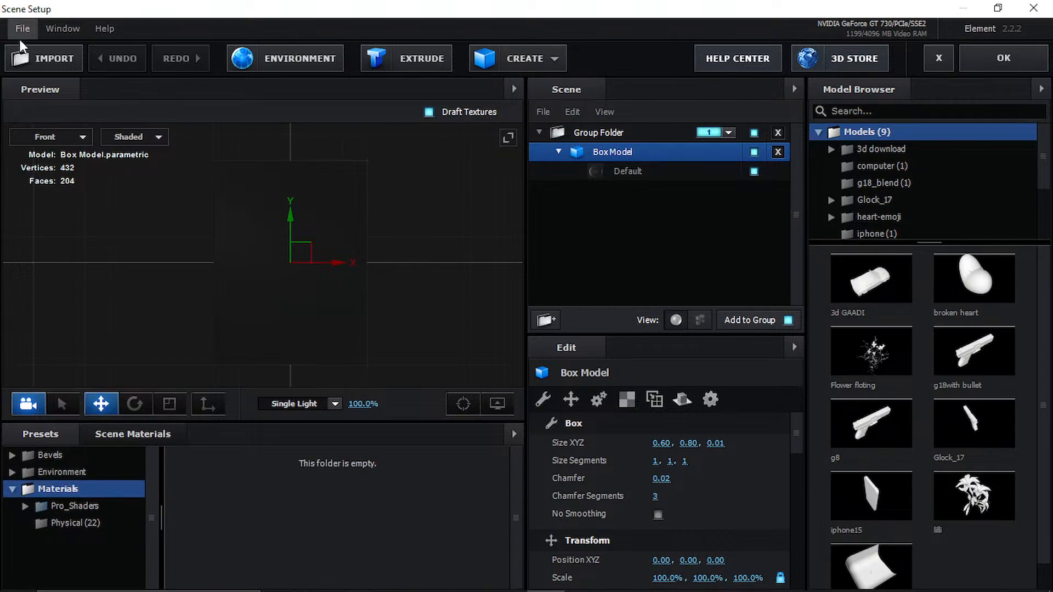
{"action": "left_click", "coordinate": [47, 138]}
{"action": "left_click", "coordinate": [51, 142]}
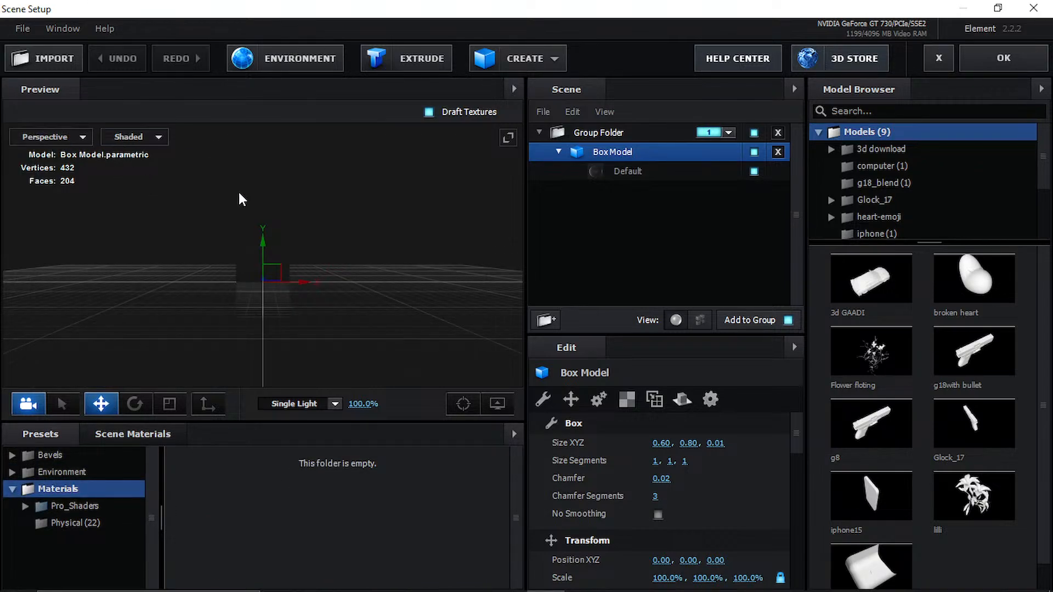
{"action": "left_click", "coordinate": [55, 139]}
{"action": "left_click", "coordinate": [55, 139]}
{"action": "left_click_drag", "start_coordinate": [378, 201], "coordinate": [606, 240]}
{"action": "left_click", "coordinate": [559, 152]}
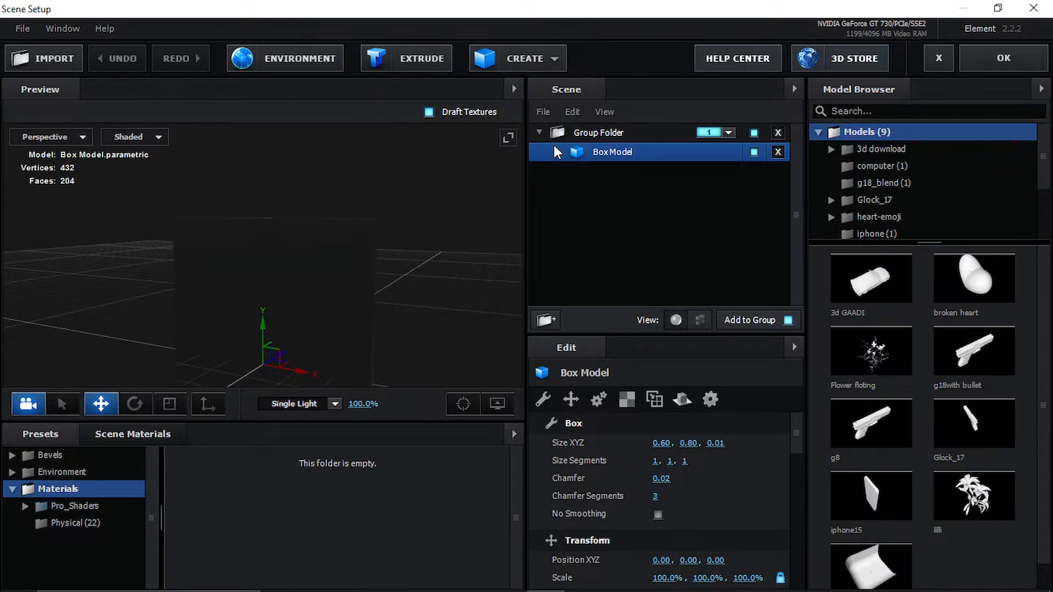
- Create a second box model in the group folder and set its X size to 0.01
{"action": "left_click", "coordinate": [516, 58]}
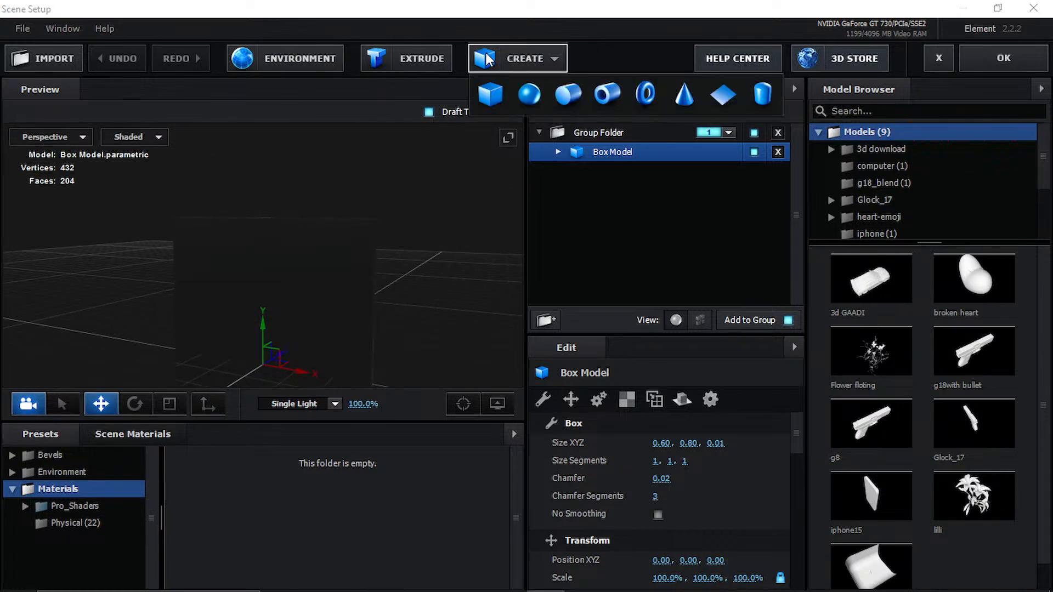
{"action": "left_click", "coordinate": [491, 96]}
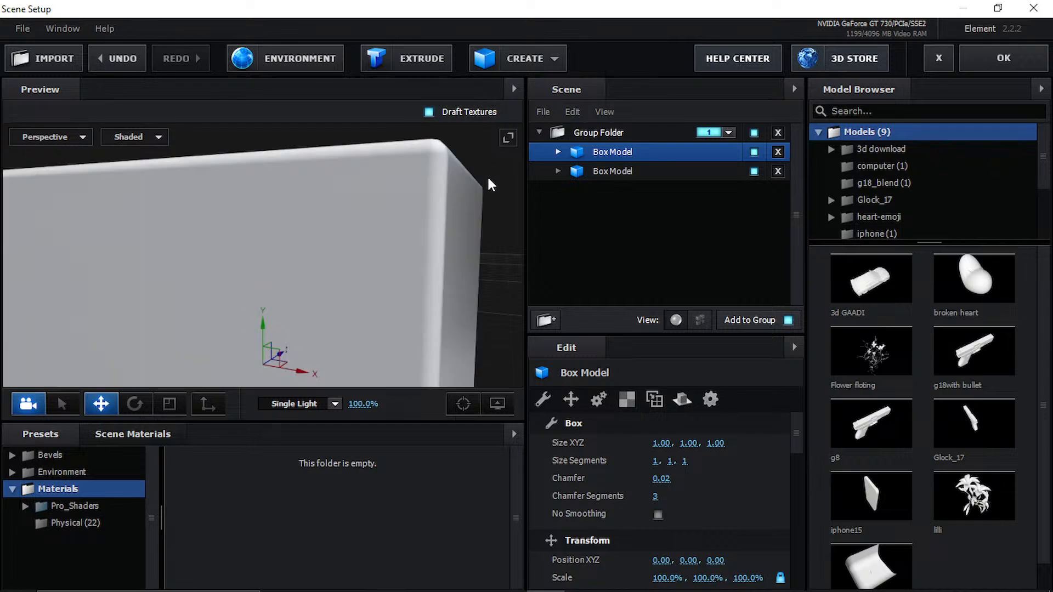
{"action": "scroll", "coordinate": [389, 260], "scroll_direction": "down", "scroll_amount": 3}
{"action": "left_click_drag", "start_coordinate": [417, 246], "coordinate": [367, 267]}
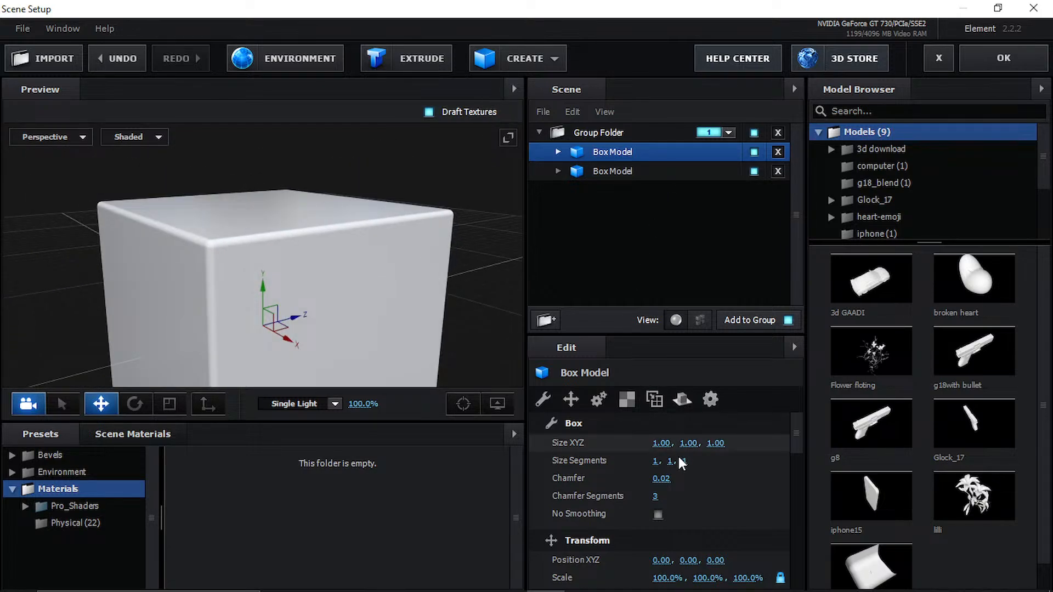
{"action": "left_click", "coordinate": [661, 445]}
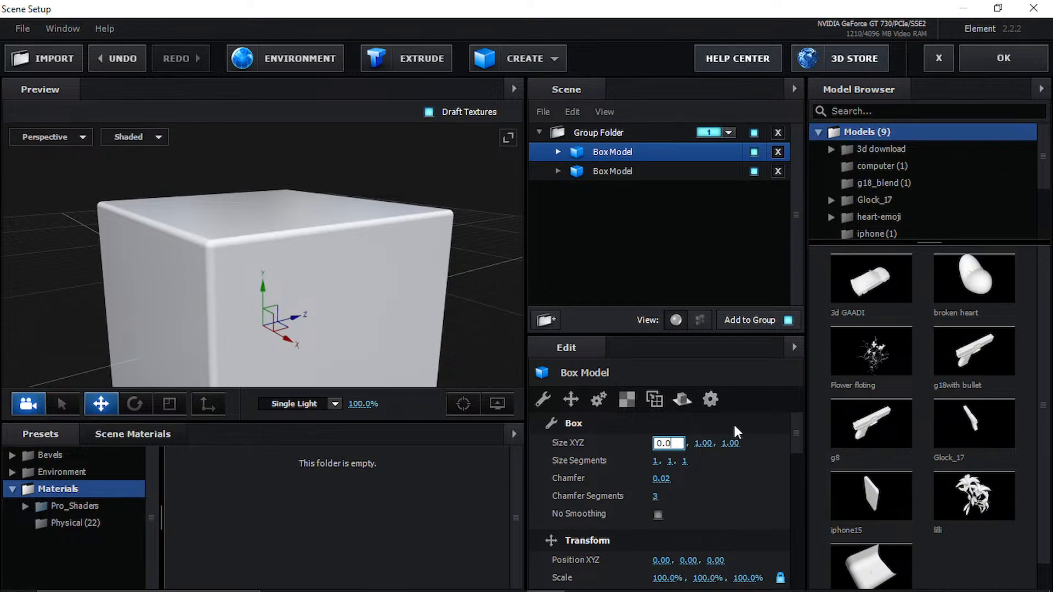
{"action": "type", "text": "1"}
{"action": "key", "text": "Return"}
- Set the new box's Y size to 0.10 and its Z size to 0.01
{"action": "left_click_drag", "start_coordinate": [466, 299], "coordinate": [520, 308]}
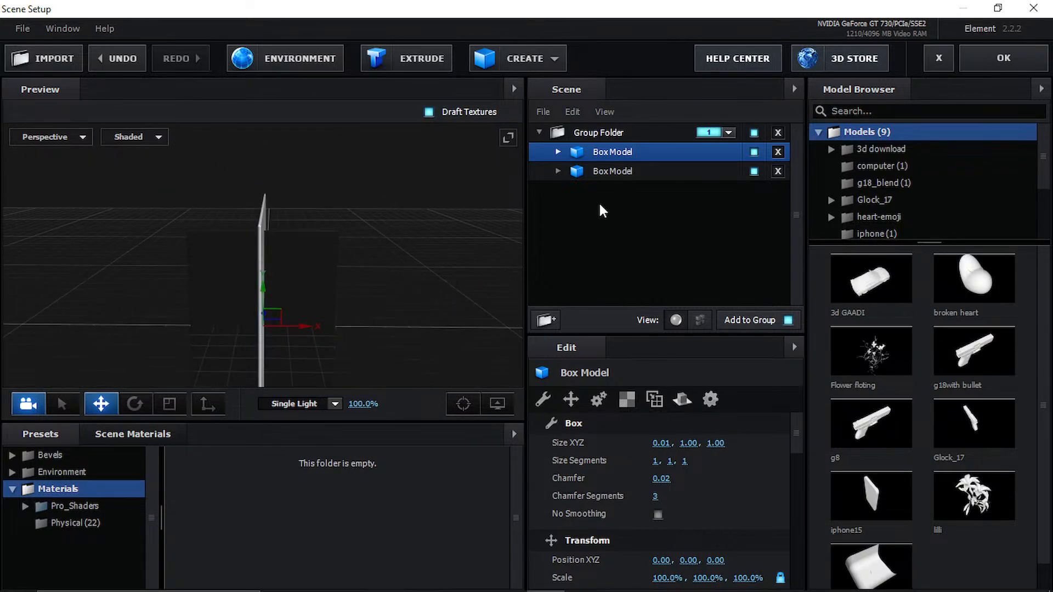
{"action": "type", "text": "0.1"}
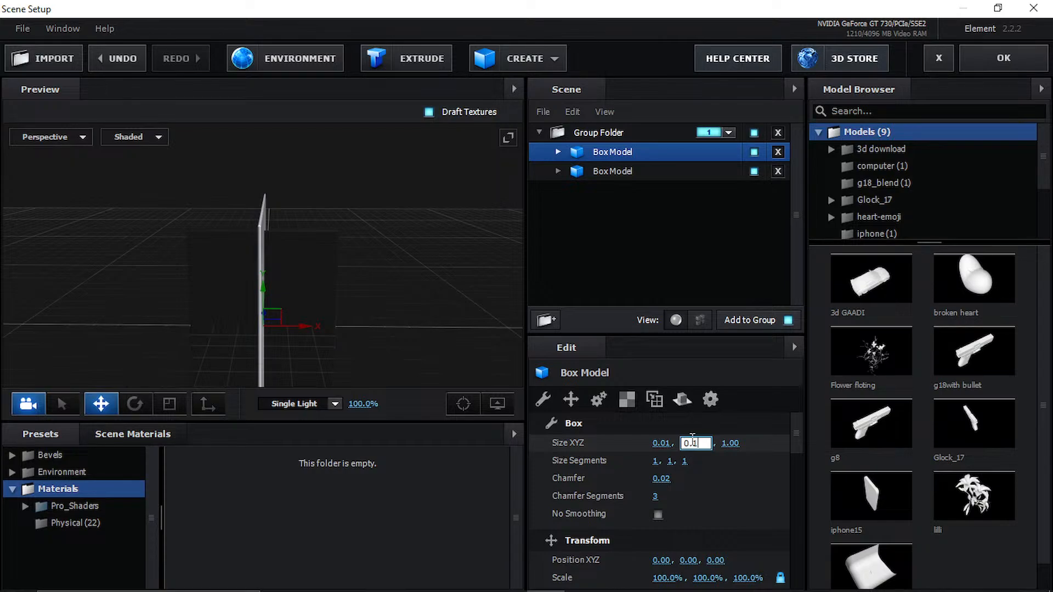
{"action": "key", "text": "Return"}
{"action": "left_click_drag", "start_coordinate": [401, 289], "coordinate": [429, 259]}
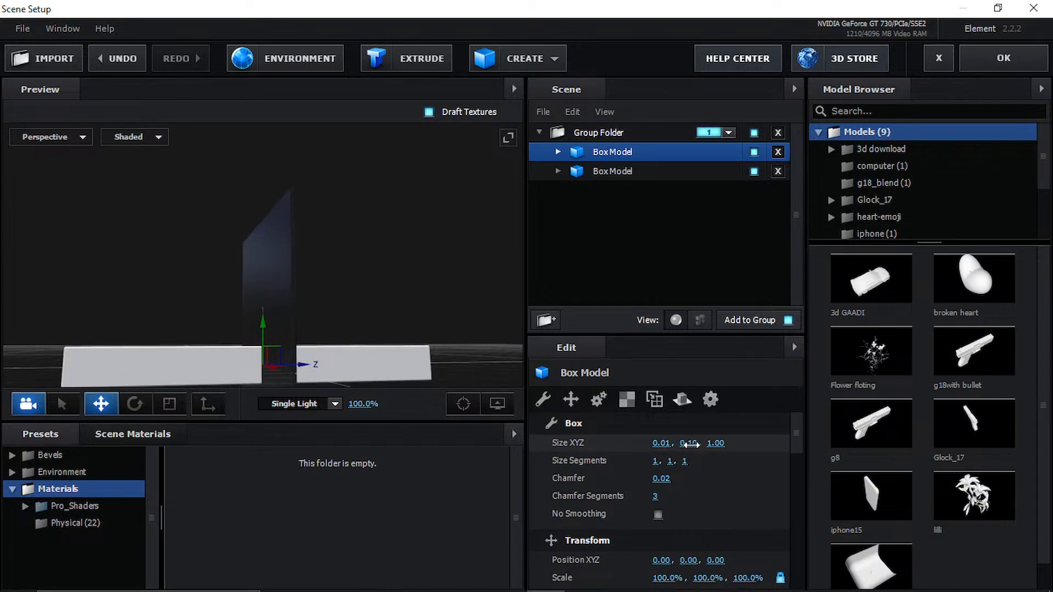
{"action": "left_click_drag", "start_coordinate": [714, 442], "coordinate": [719, 443]}
{"action": "left_click", "coordinate": [721, 442]}
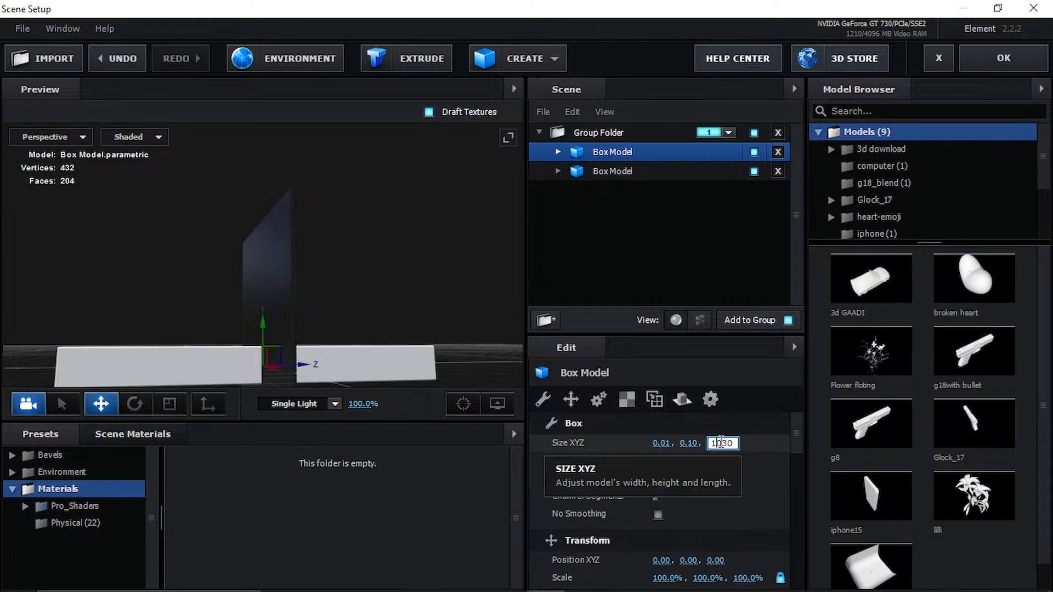
{"action": "key", "text": "BackSpace"}
{"action": "key", "text": "BackSpace"}
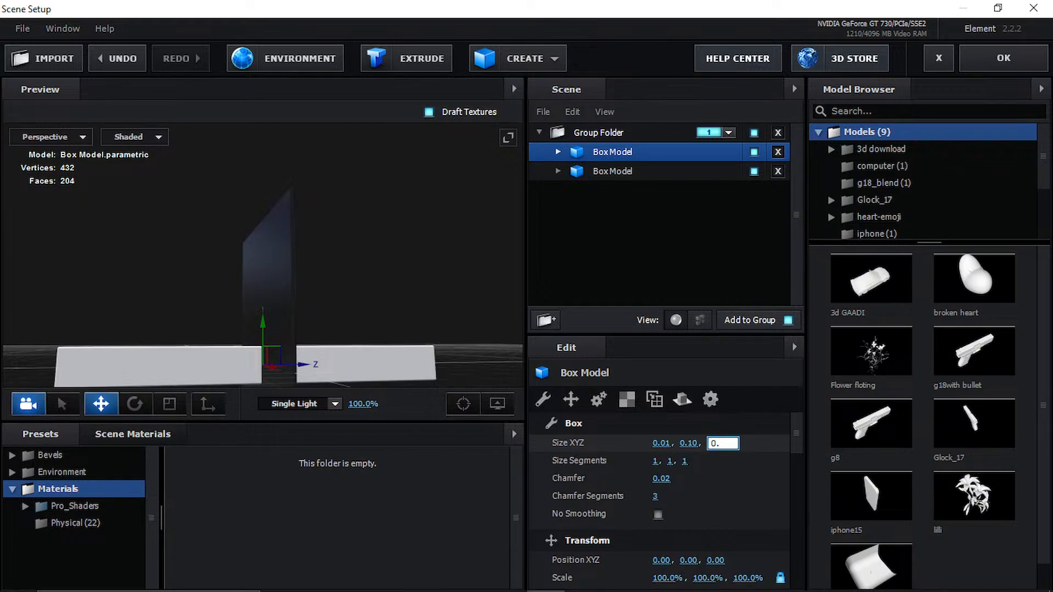
{"action": "type", "text": "1"}
{"action": "key", "text": "Return"}
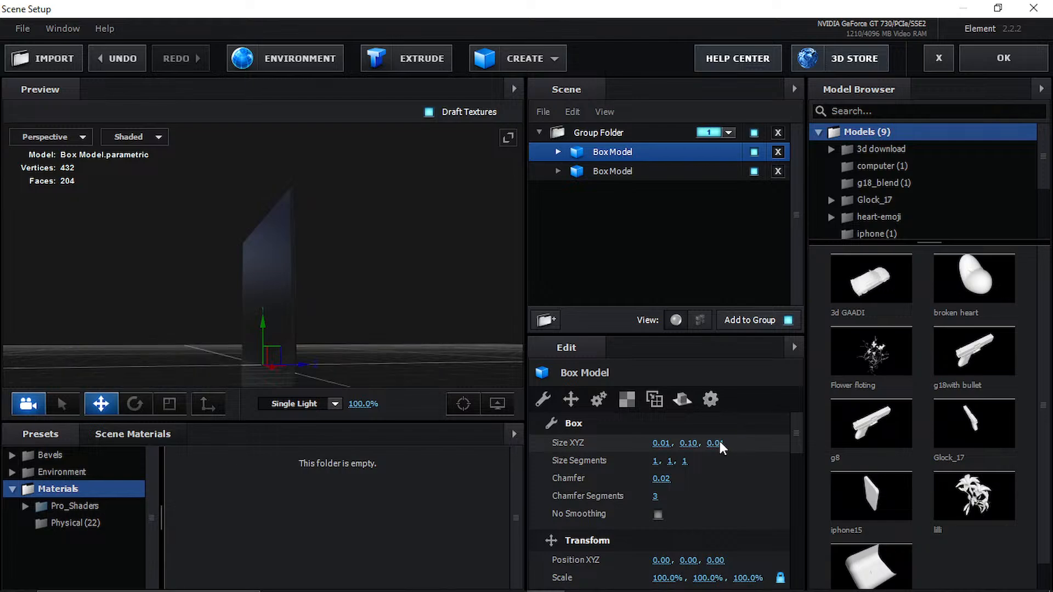
- Move the new box to -0.01 on Z and set its X size to 0.20
{"action": "left_click_drag", "start_coordinate": [483, 329], "coordinate": [483, 265]}
{"action": "scroll", "coordinate": [360, 287], "scroll_direction": "up", "scroll_amount": 2}
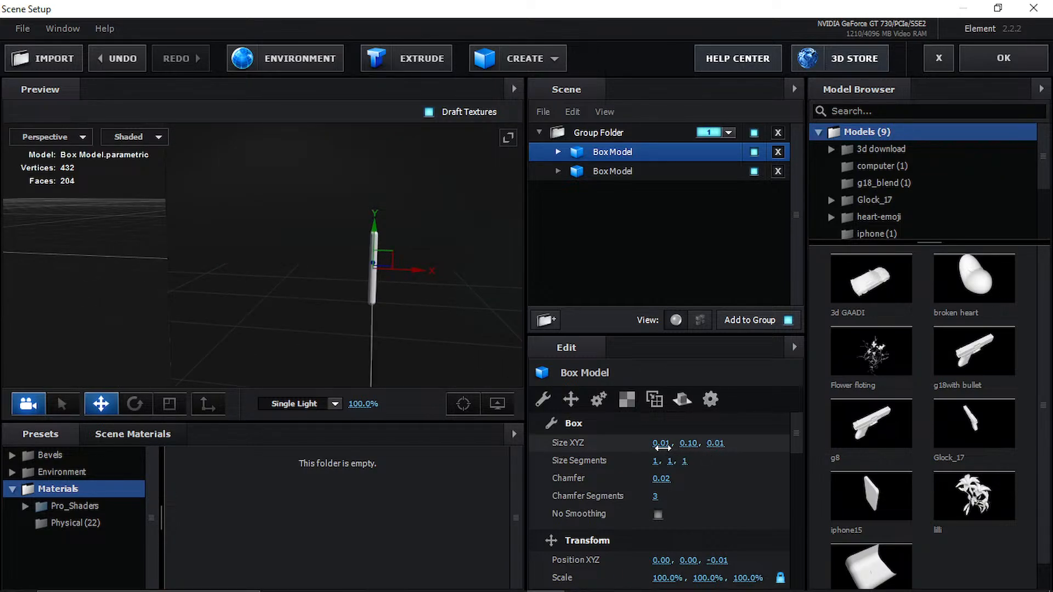
{"action": "left_click_drag", "start_coordinate": [662, 447], "coordinate": [673, 443]}
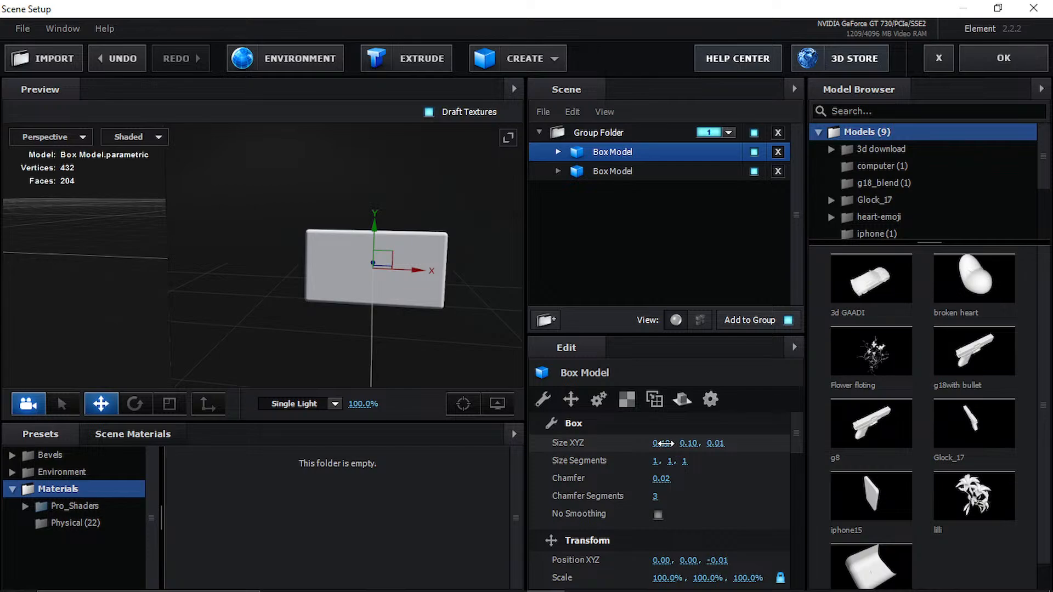
{"action": "left_click", "coordinate": [673, 443]}
{"action": "type", "text": "0.20"}
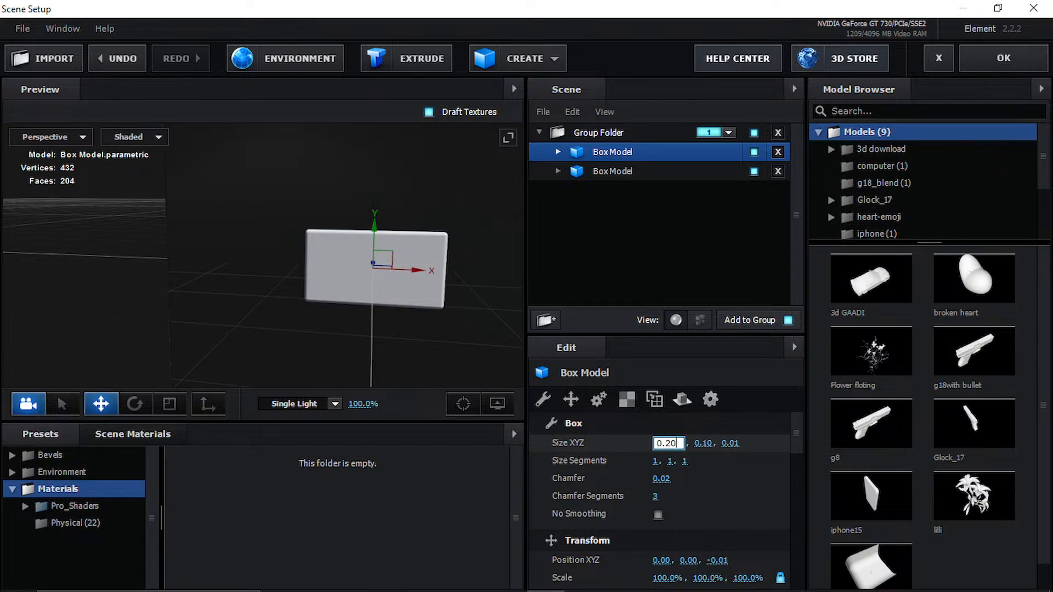
{"action": "key", "text": "Return"}
- Try Y sizes of 0.60 and 0.06 on the new box, comparing it with the panel behind it
{"action": "left_click_drag", "start_coordinate": [435, 311], "coordinate": [454, 305]}
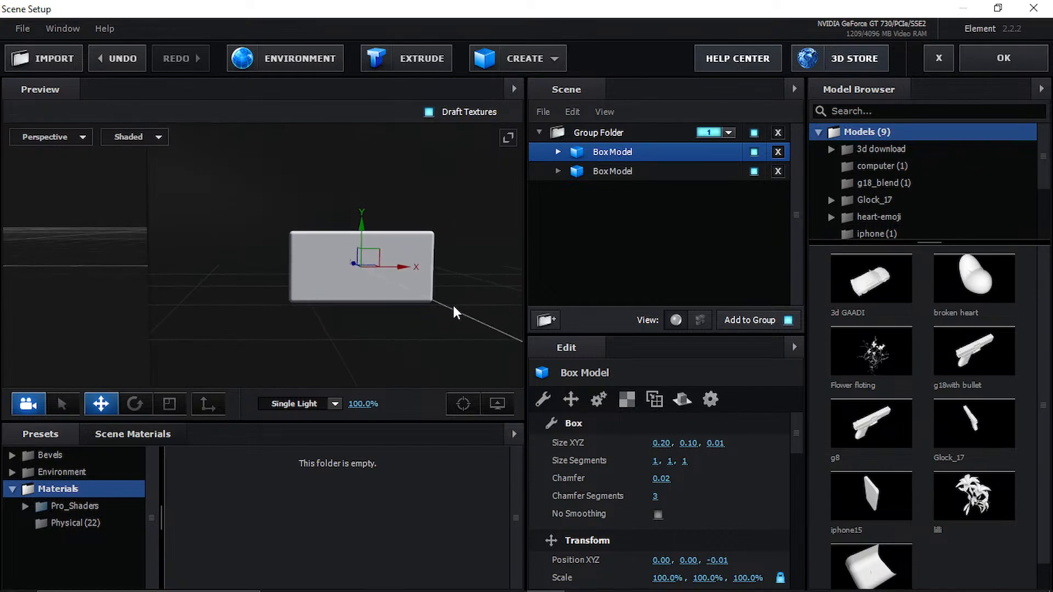
{"action": "scroll", "coordinate": [212, 342], "scroll_direction": "down", "scroll_amount": 6}
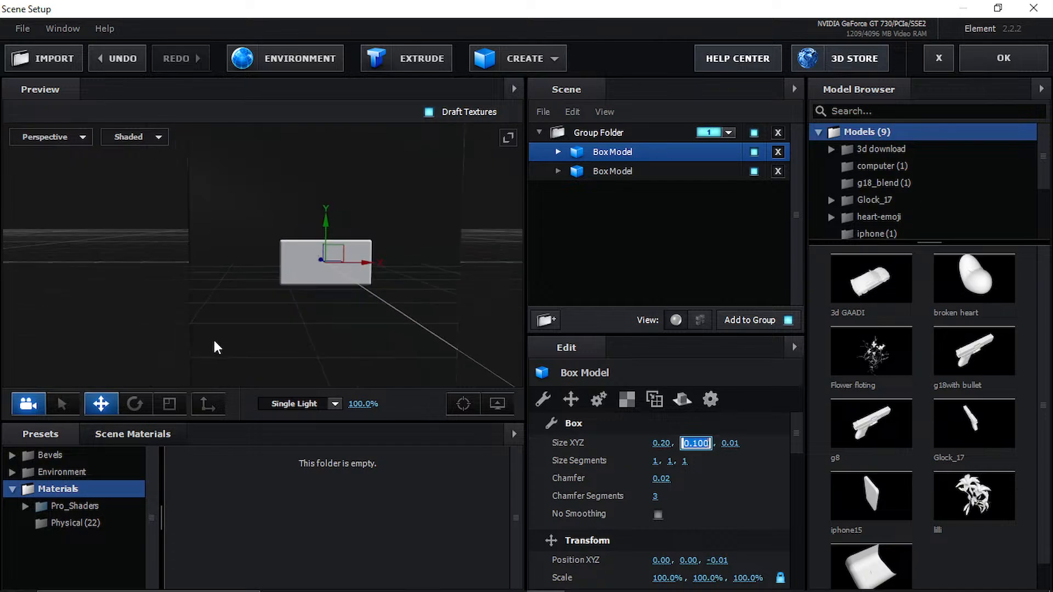
{"action": "left_click", "coordinate": [401, 317]}
{"action": "scroll", "coordinate": [406, 318], "scroll_direction": "down", "scroll_amount": 3}
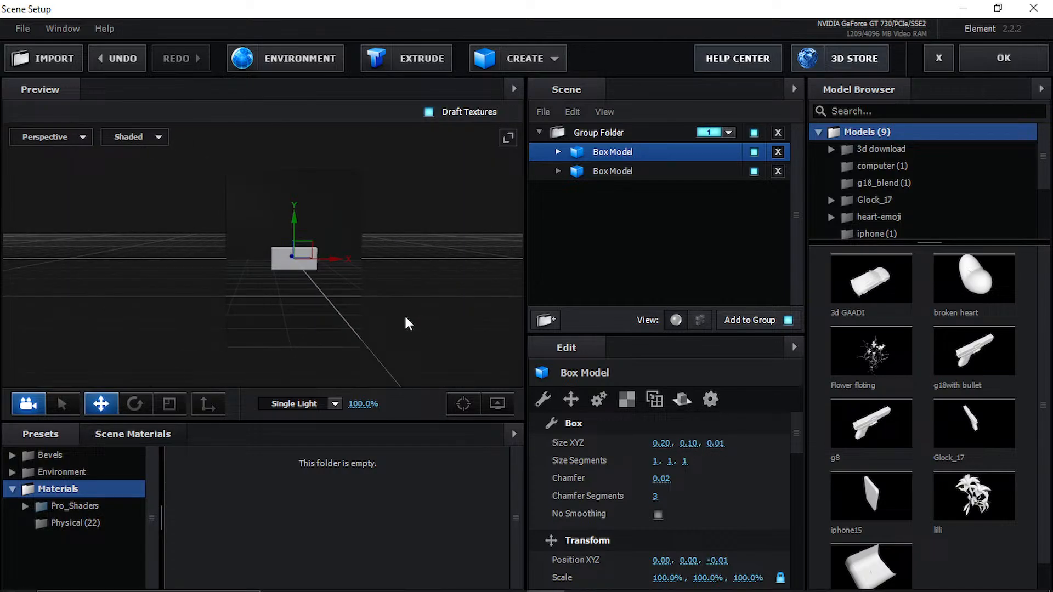
{"action": "left_click_drag", "start_coordinate": [406, 318], "coordinate": [437, 309]}
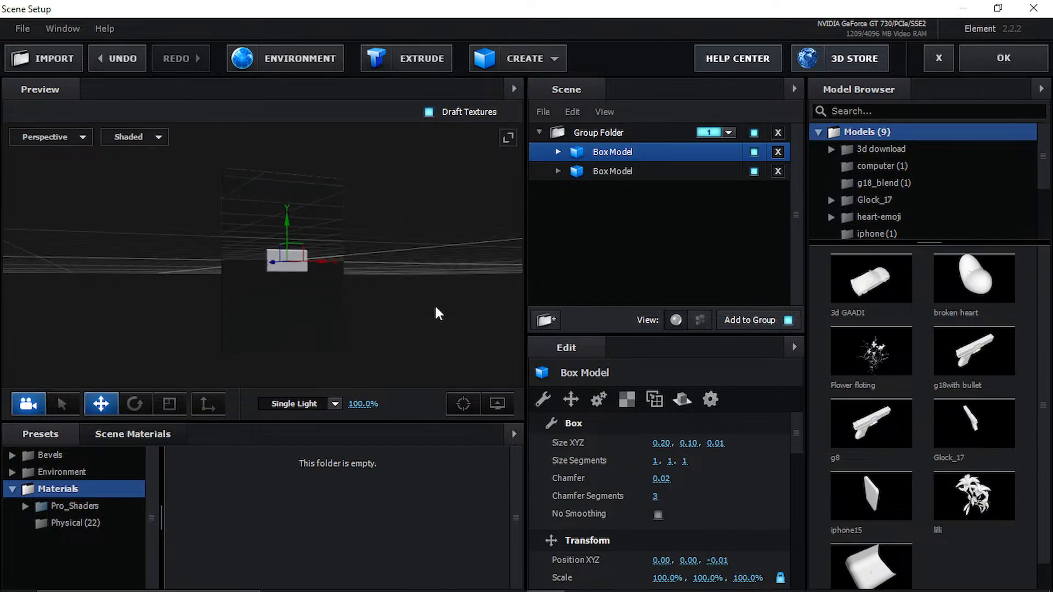
{"action": "scroll", "coordinate": [328, 308], "scroll_direction": "up", "scroll_amount": 3}
{"action": "mouse_move", "coordinate": [329, 309]}
{"action": "middle_mouse_down"}
{"action": "mouse_move", "coordinate": [339, 315]}
{"action": "mouse_move", "coordinate": [342, 294]}
{"action": "middle_mouse_up"}
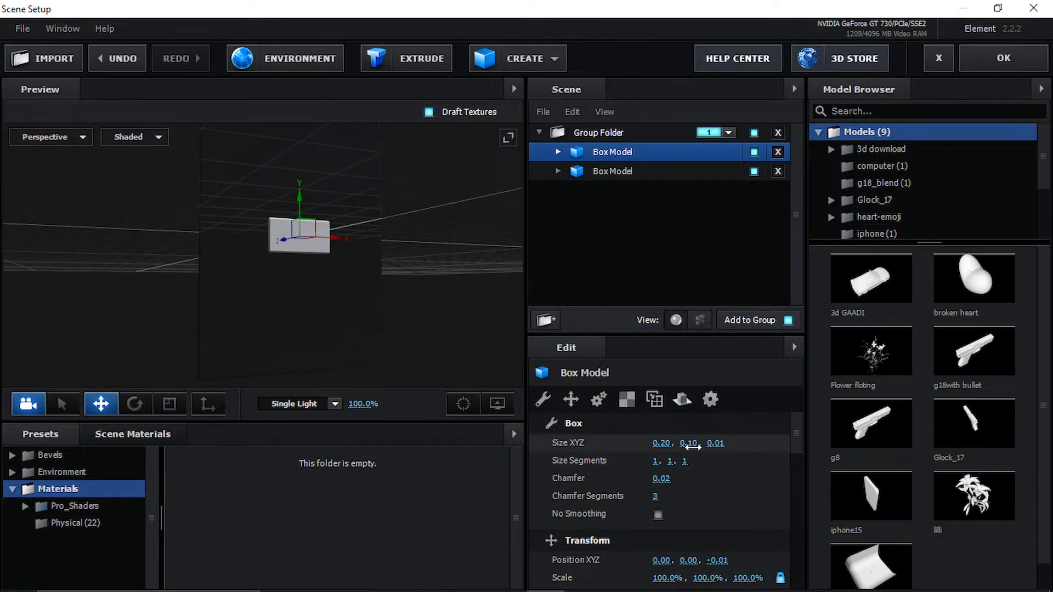
{"action": "left_click", "coordinate": [689, 444]}
{"action": "type", "text": "0.60"}
{"action": "key", "text": "Return"}
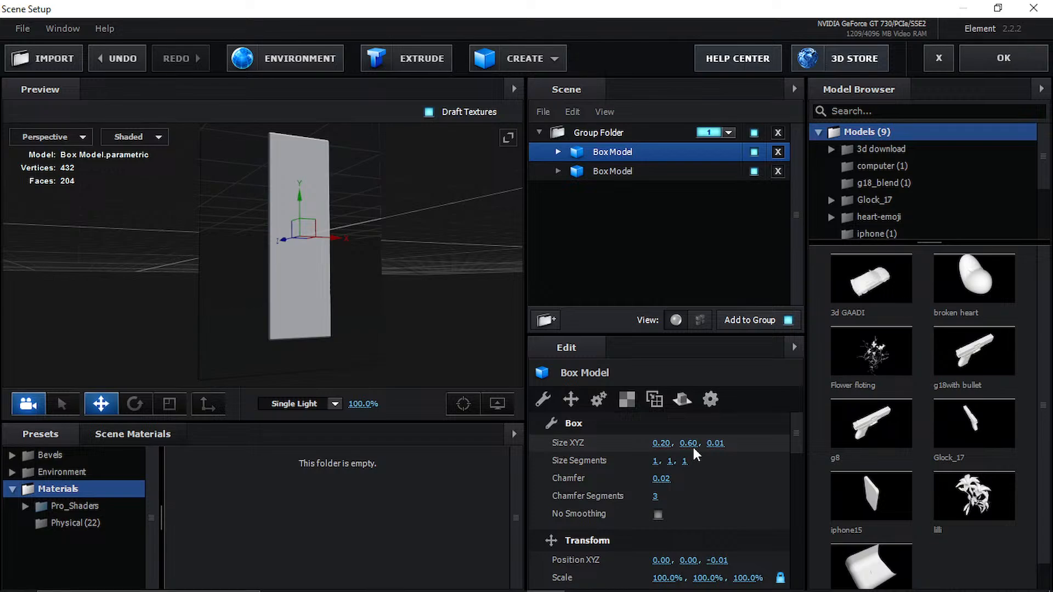
{"action": "left_click", "coordinate": [694, 447]}
{"action": "type", "text": "0.06"}
{"action": "key", "text": "Return"}
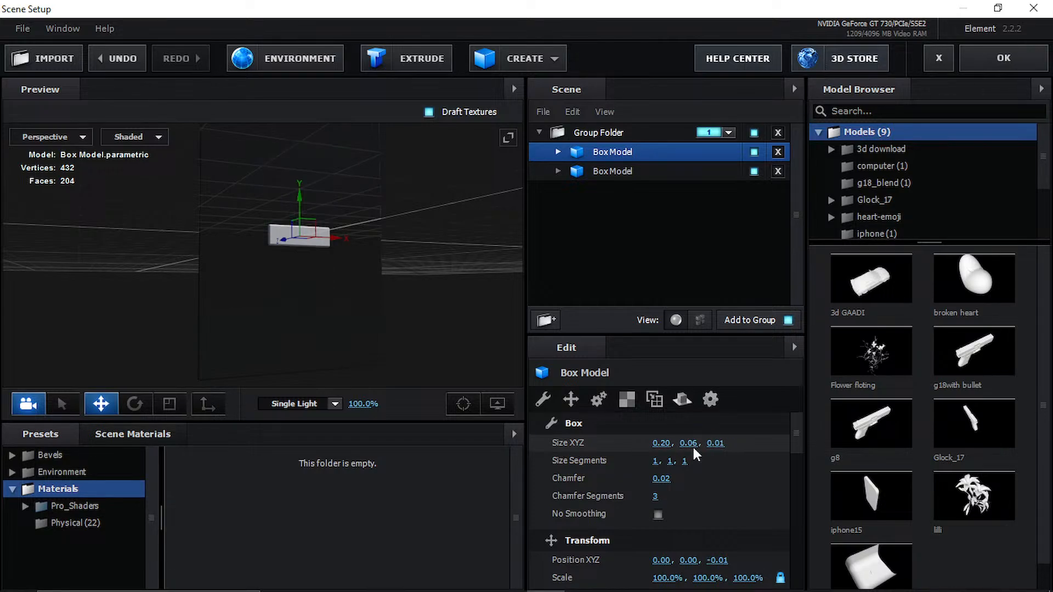
- Set the new box's Y size to 0.08 after checking its proportions up close
{"action": "left_click_drag", "start_coordinate": [398, 296], "coordinate": [337, 293]}
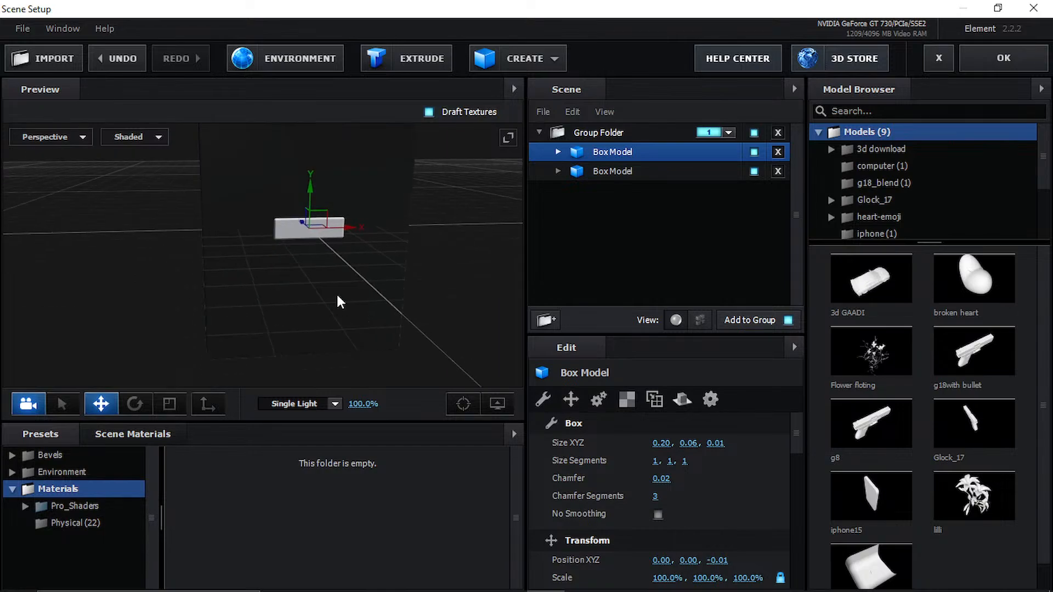
{"action": "scroll", "coordinate": [327, 269], "scroll_direction": "up", "scroll_amount": 6}
{"action": "middle_click_drag", "start_coordinate": [333, 292], "coordinate": [320, 273]}
{"action": "scroll", "coordinate": [339, 279], "scroll_direction": "down", "scroll_amount": 1}
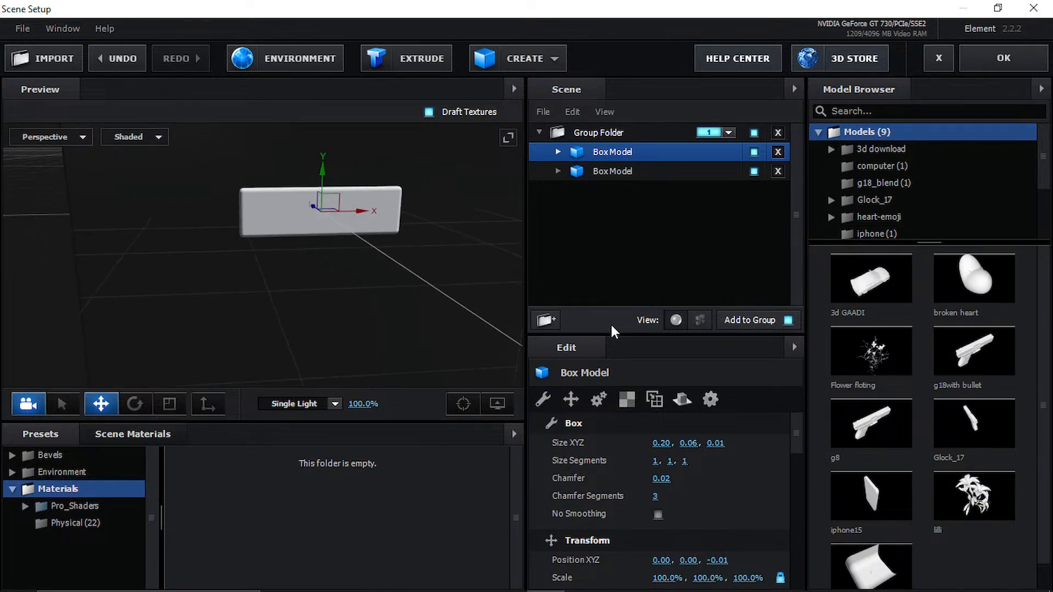
{"action": "left_click", "coordinate": [690, 443]}
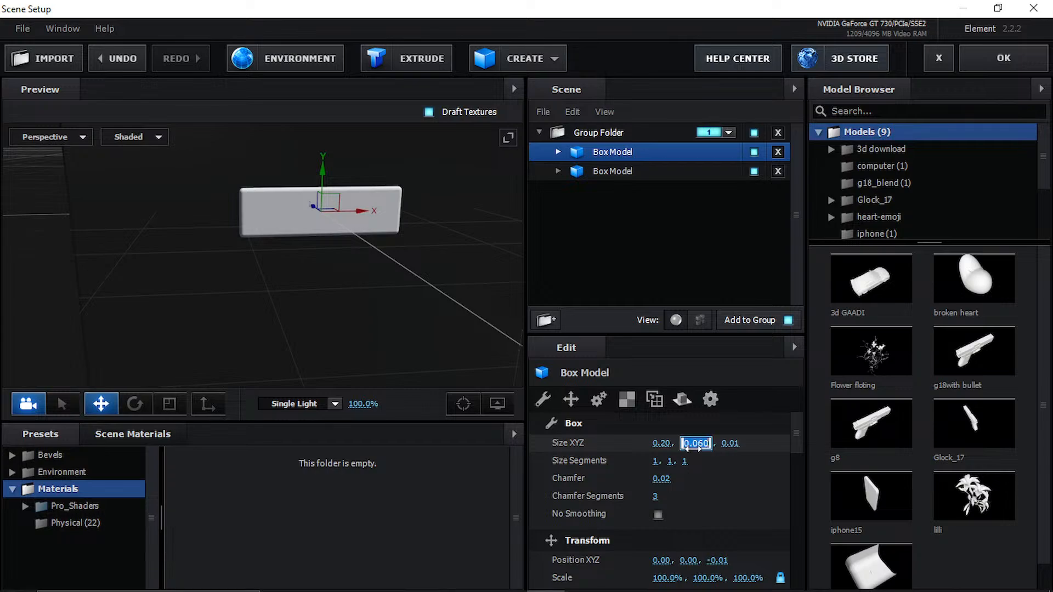
{"action": "type", "text": "0.08"}
{"action": "key", "text": "Return"}
{"action": "scroll", "coordinate": [384, 277], "scroll_direction": "down", "scroll_amount": 3}
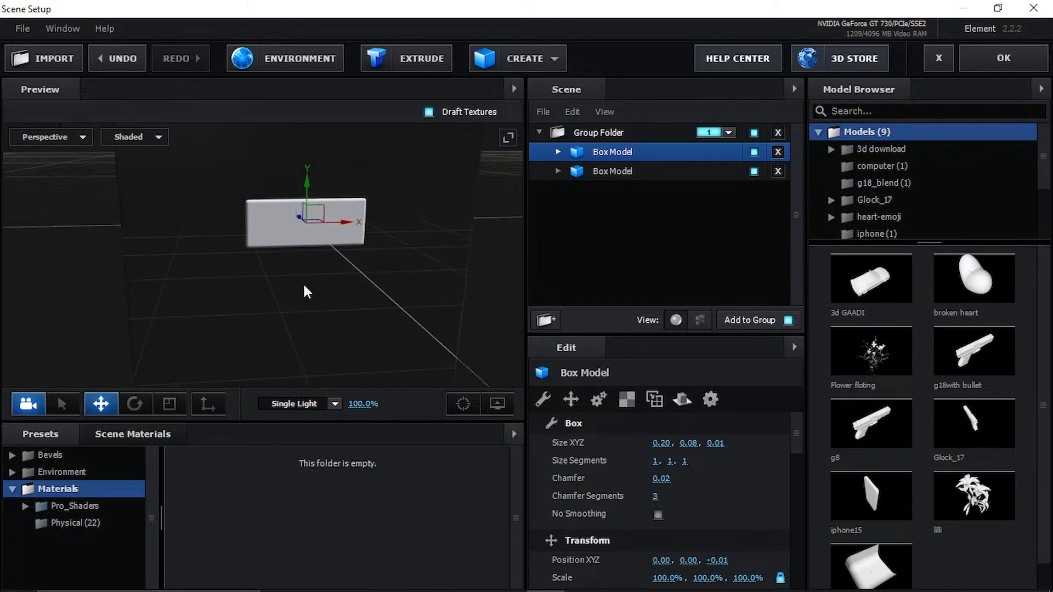
- Move the small box to the panel's lower-left area, at about -0.16 on X and -0.31 on Y
{"action": "middle_click_drag", "start_coordinate": [303, 282], "coordinate": [372, 218]}
{"action": "scroll", "coordinate": [373, 216], "scroll_direction": "down", "scroll_amount": 3}
{"action": "left_click_drag", "start_coordinate": [318, 146], "coordinate": [350, 174]}
{"action": "left_click_drag", "start_coordinate": [322, 141], "coordinate": [316, 248]}
{"action": "left_click_drag", "start_coordinate": [376, 323], "coordinate": [363, 268]}
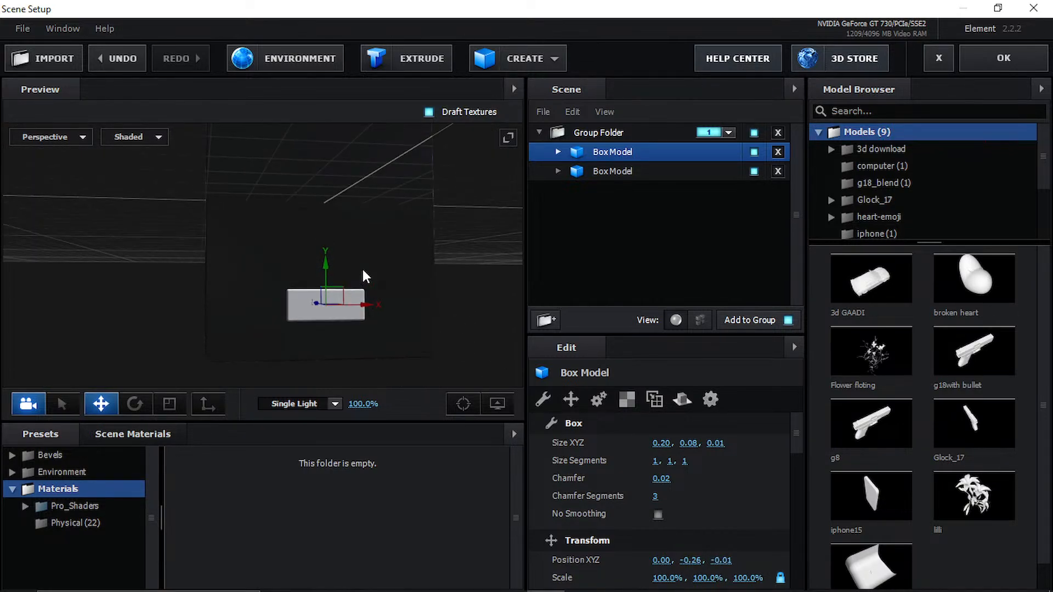
{"action": "left_click_drag", "start_coordinate": [375, 310], "coordinate": [312, 313]}
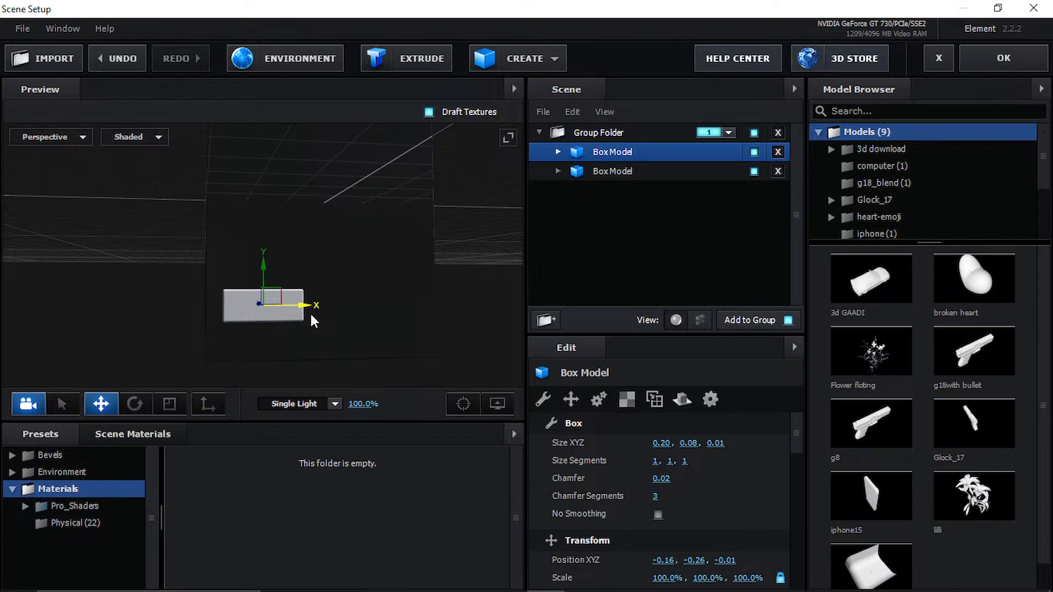
{"action": "left_click_drag", "start_coordinate": [282, 269], "coordinate": [267, 284]}
- Switch the preview to the Front view and fine-tune the small box's height above the panel's lower edge
{"action": "scroll", "coordinate": [283, 340], "scroll_direction": "up", "scroll_amount": 3}
{"action": "scroll", "coordinate": [283, 339], "scroll_direction": "up", "scroll_amount": 2}
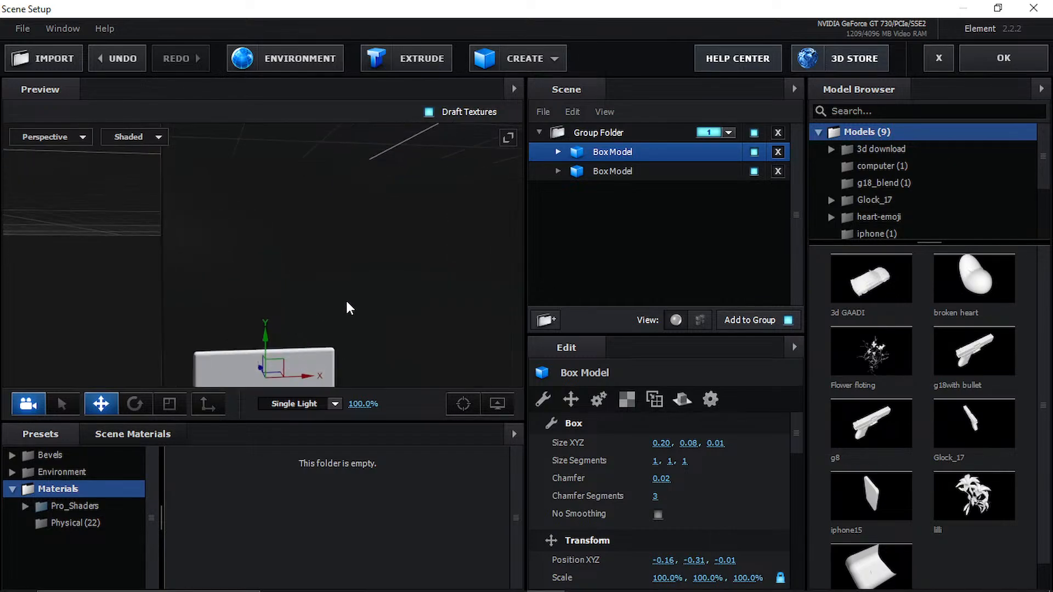
{"action": "middle_click_drag", "start_coordinate": [346, 299], "coordinate": [272, 234]}
{"action": "left_click", "coordinate": [84, 143]}
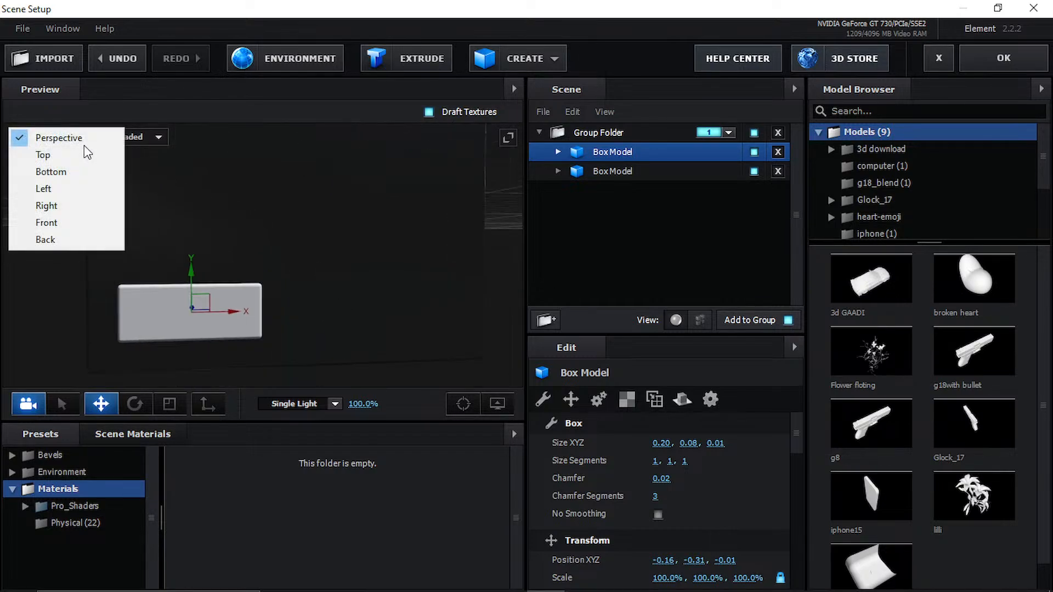
{"action": "left_click", "coordinate": [81, 222]}
{"action": "scroll", "coordinate": [285, 337], "scroll_direction": "up", "scroll_amount": 2}
{"action": "middle_click_drag", "start_coordinate": [287, 345], "coordinate": [305, 226]}
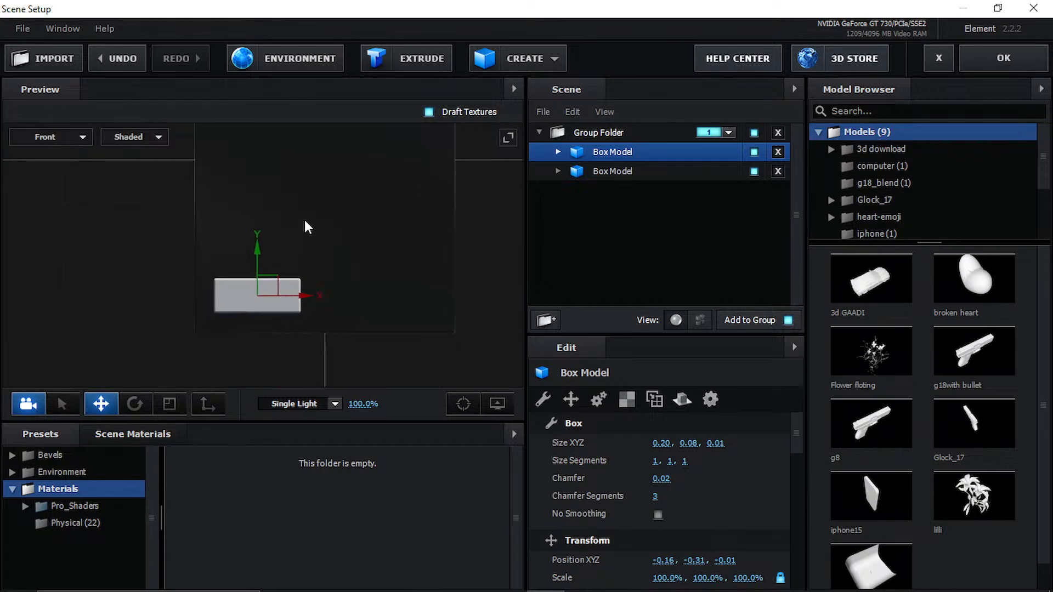
{"action": "scroll", "coordinate": [296, 221], "scroll_direction": "up", "scroll_amount": 4}
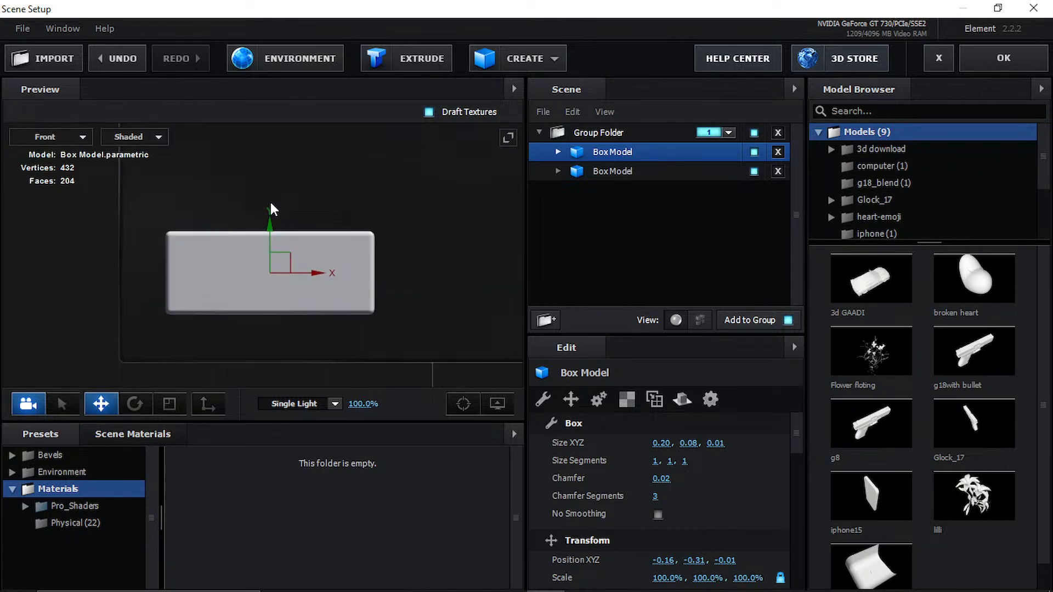
{"action": "left_click_drag", "start_coordinate": [270, 212], "coordinate": [270, 216]}
{"action": "scroll", "coordinate": [354, 242], "scroll_direction": "down", "scroll_amount": 2}
{"action": "middle_click_drag", "start_coordinate": [353, 238], "coordinate": [265, 289]}
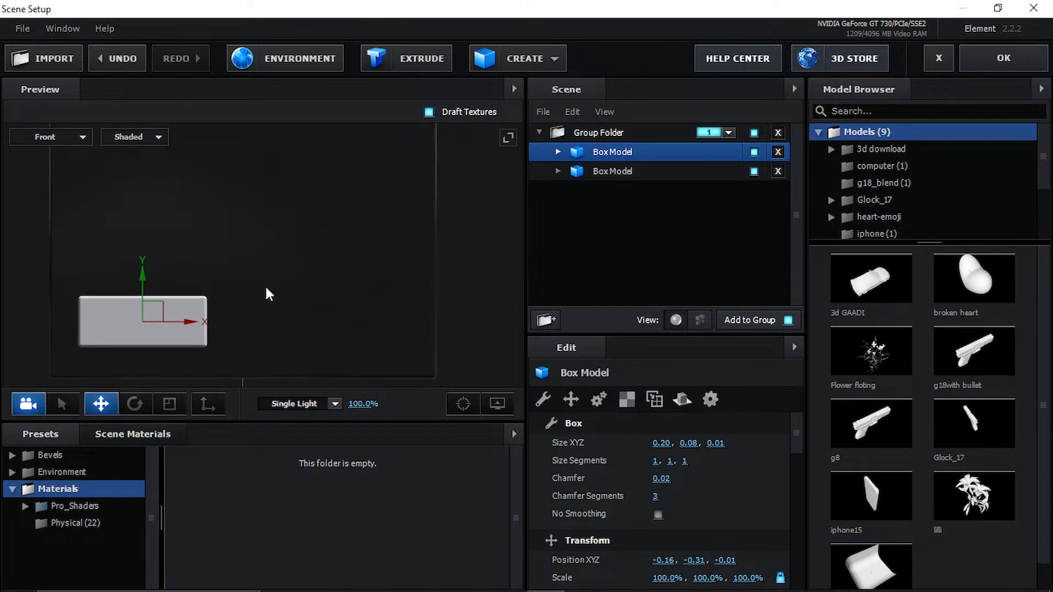
{"action": "scroll", "coordinate": [278, 249], "scroll_direction": "down", "scroll_amount": 3}
{"action": "scroll", "coordinate": [278, 249], "scroll_direction": "up", "scroll_amount": 2}
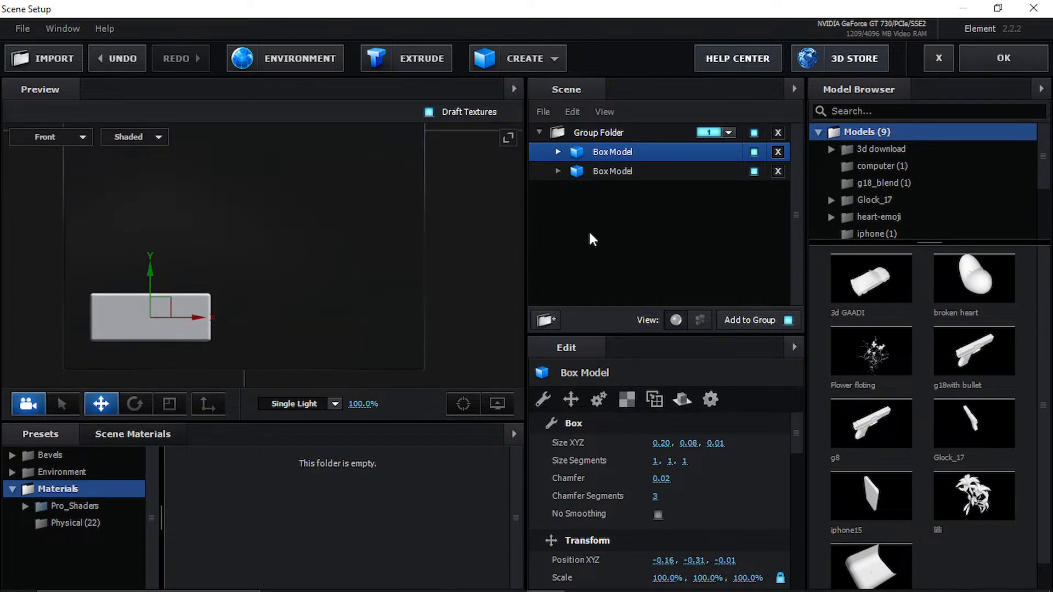
- Rename the small box model as Button 1
{"action": "double_click", "coordinate": [617, 156]}
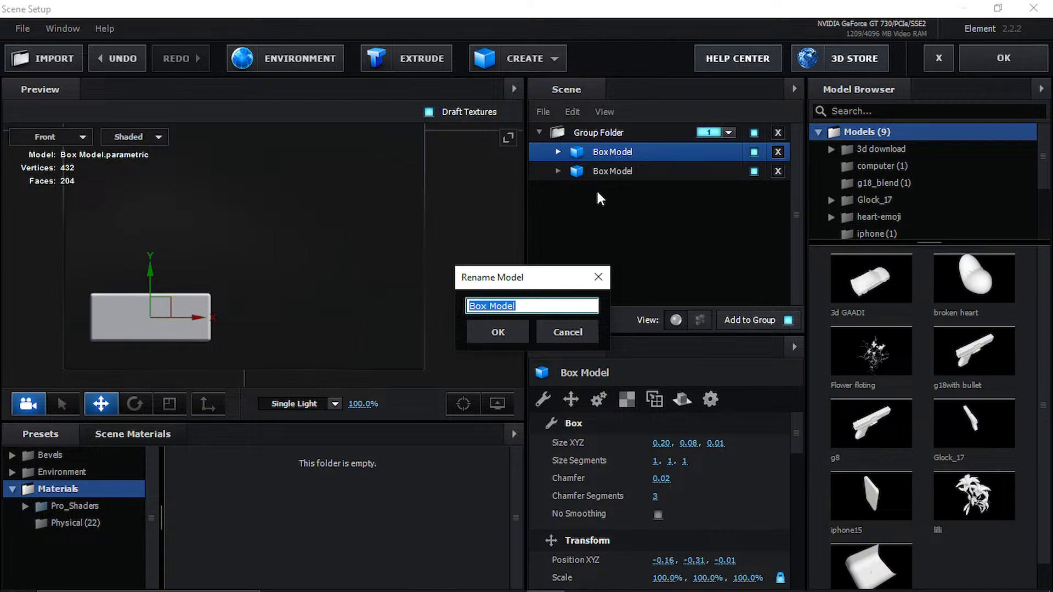
{"action": "type", "text": "Button 1"}
{"action": "key", "text": "Return"}
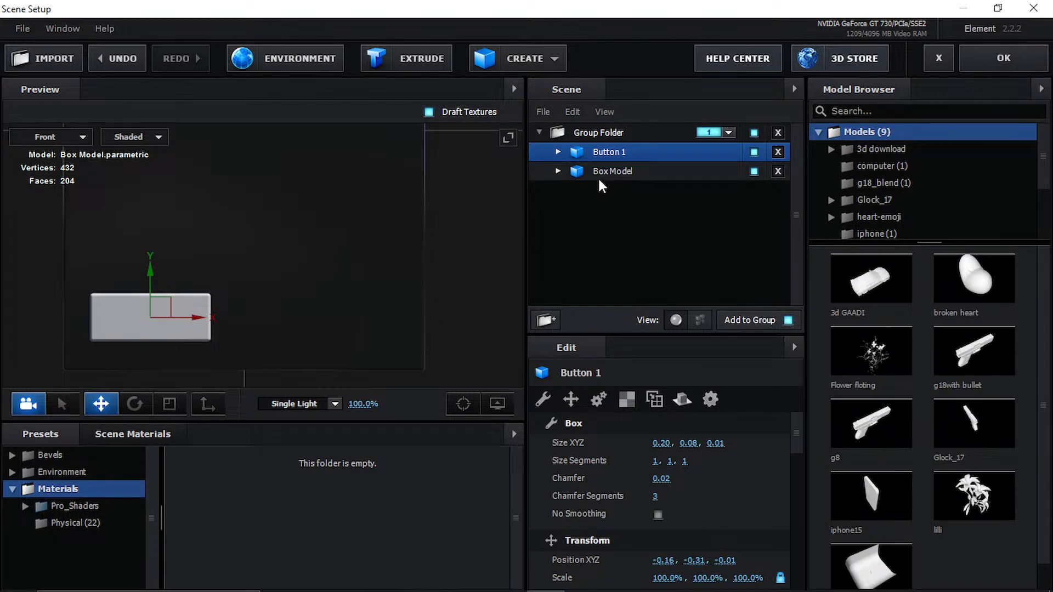
- Duplicate Button 1 twice and rename the copies Button 2 and Button 3
{"action": "key", "text": "ctrl+d"}
{"action": "key", "text": "ctrl+d"}
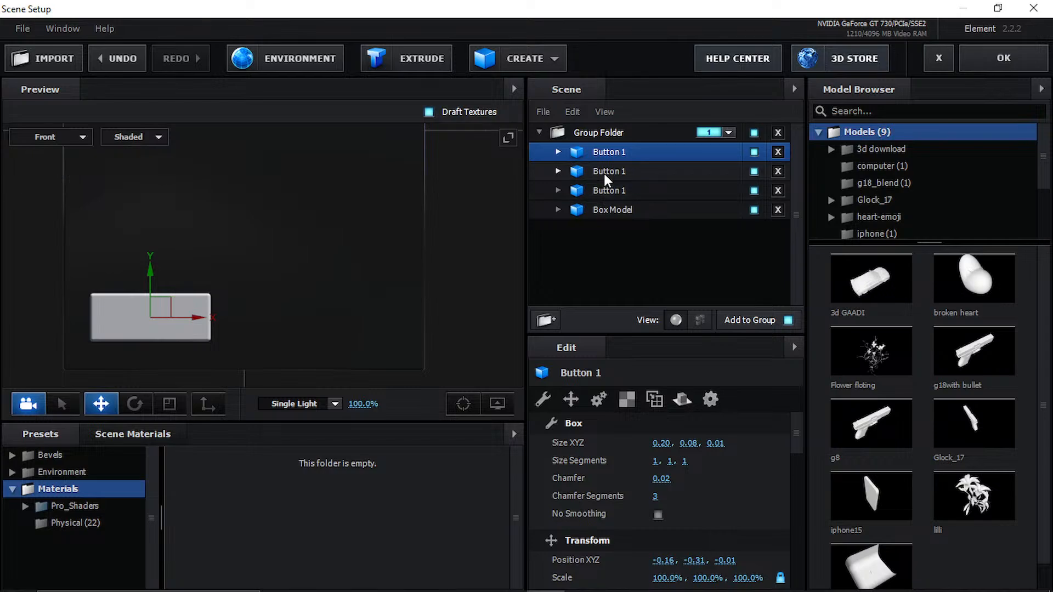
{"action": "left_click", "coordinate": [606, 173]}
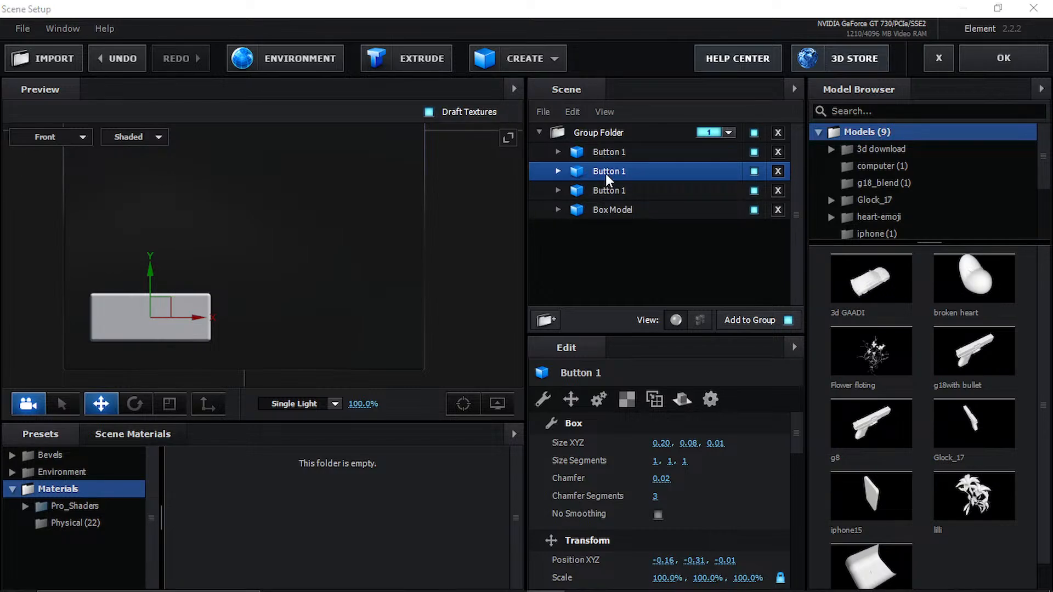
{"action": "double_click", "coordinate": [605, 174]}
{"action": "key", "text": "End"}
{"action": "key", "text": "BackSpace"}
{"action": "type", "text": "2"}
{"action": "key", "text": "Return"}
{"action": "double_click", "coordinate": [624, 151]}
{"action": "key", "text": "End"}
{"action": "key", "text": "BackSpace"}
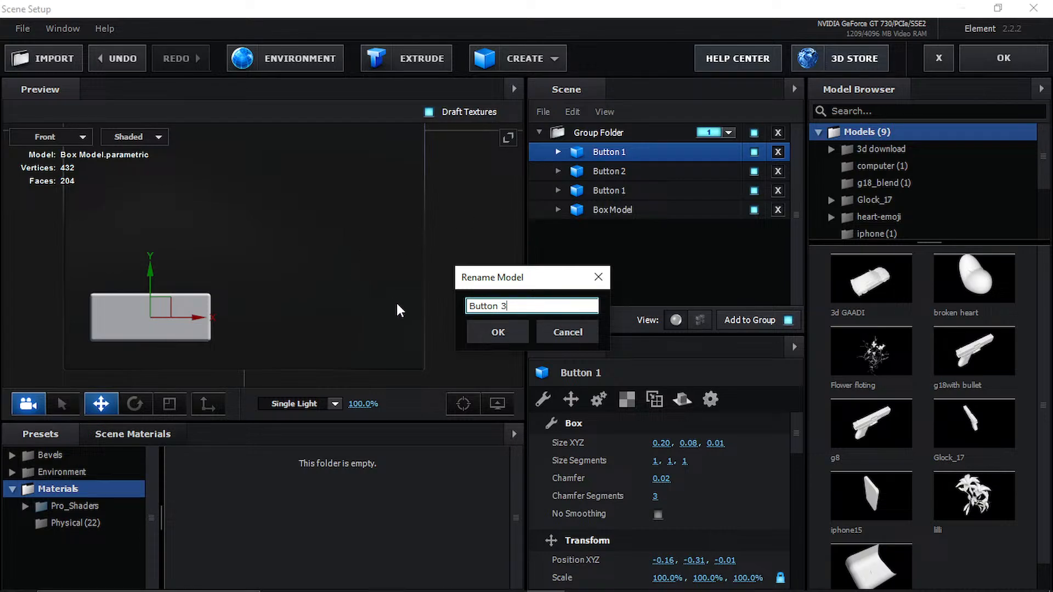
{"action": "left_click", "coordinate": [497, 333]}
- Move Button 2 to about 0.07 and Button 3 to about 0.30 on X, forming a row with Button 1
{"action": "left_click", "coordinate": [629, 177]}
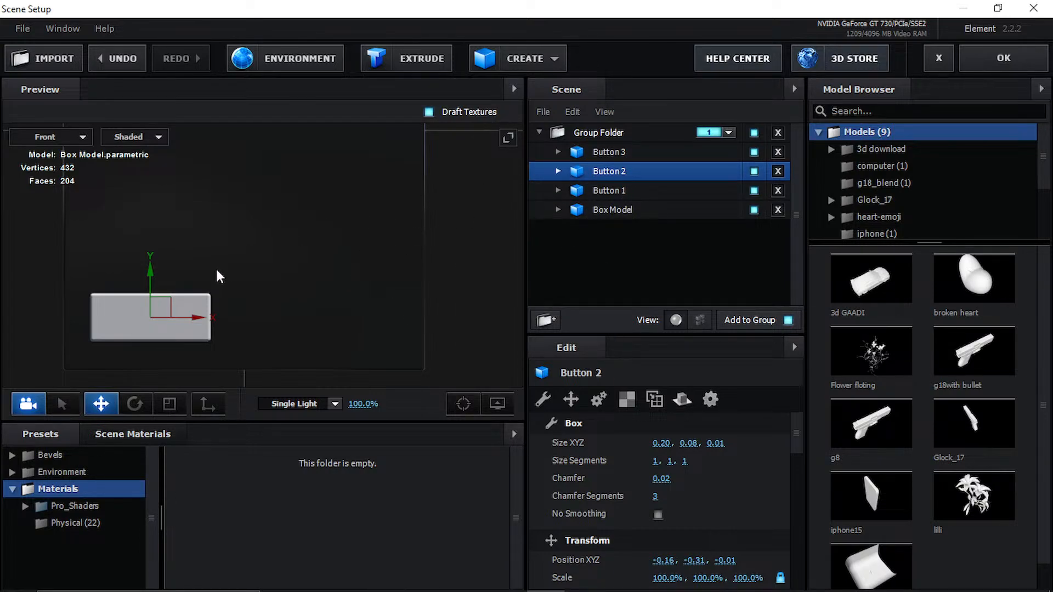
{"action": "left_click_drag", "start_coordinate": [207, 311], "coordinate": [333, 321]}
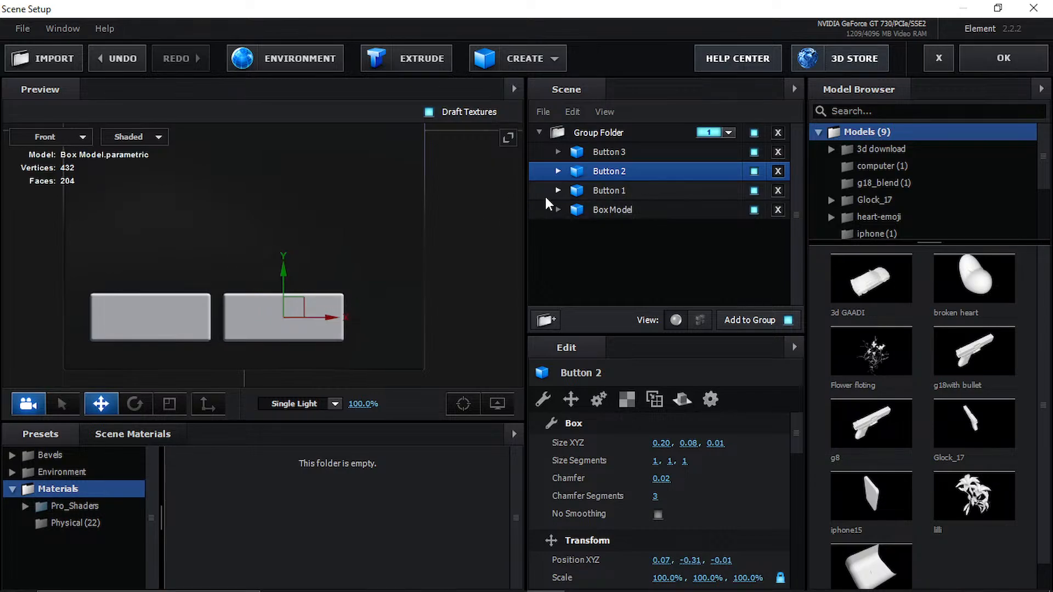
{"action": "left_click", "coordinate": [624, 151]}
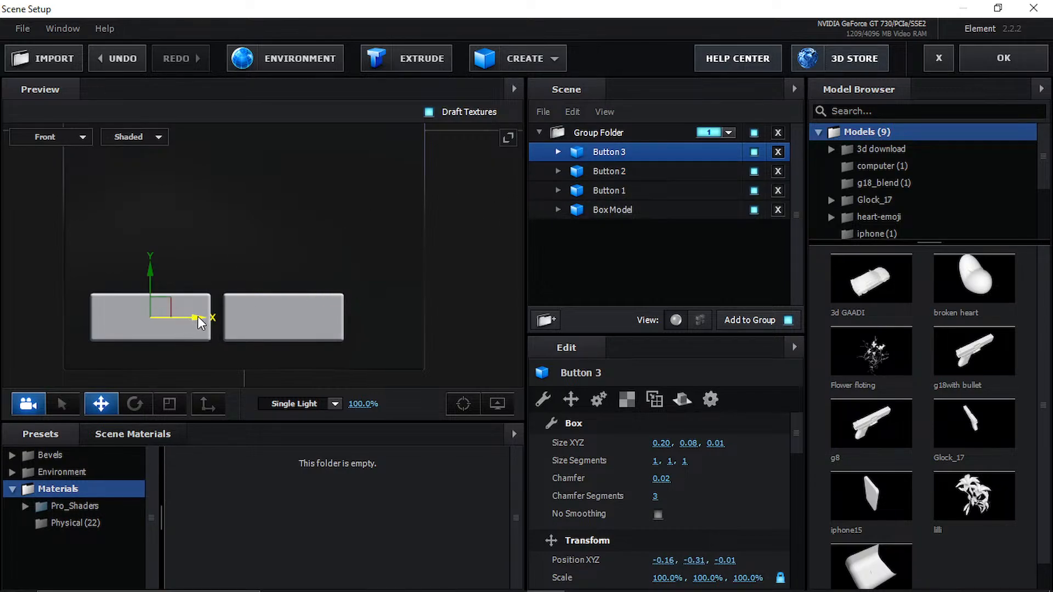
{"action": "left_click_drag", "start_coordinate": [201, 322], "coordinate": [445, 316]}
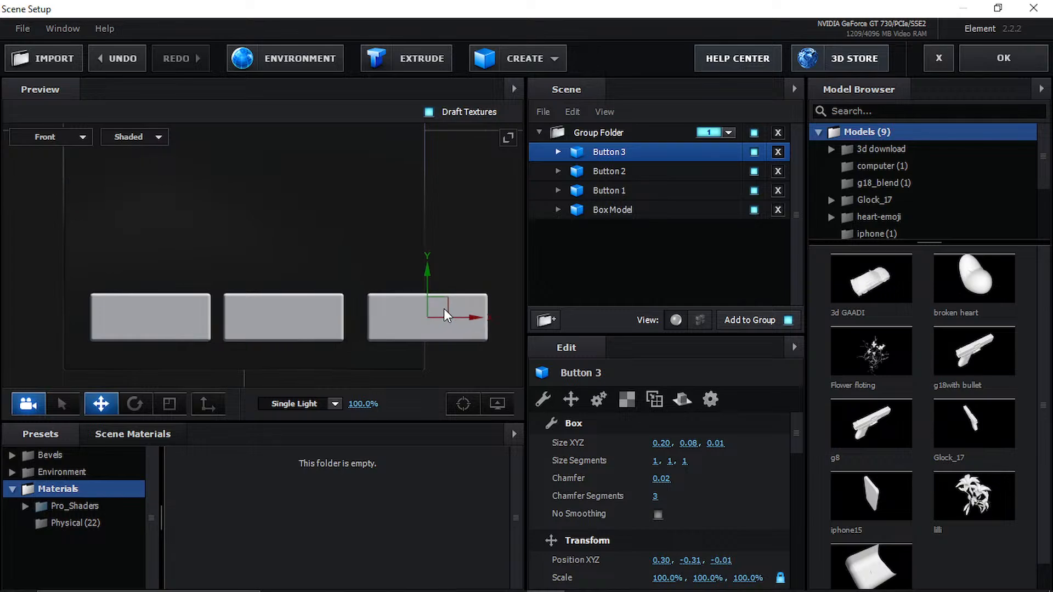
{"action": "scroll", "coordinate": [351, 313], "scroll_direction": "down", "scroll_amount": 3}
{"action": "middle_click_drag", "start_coordinate": [232, 319], "coordinate": [269, 292]}
{"action": "scroll", "coordinate": [263, 178], "scroll_direction": "up", "scroll_amount": 2}
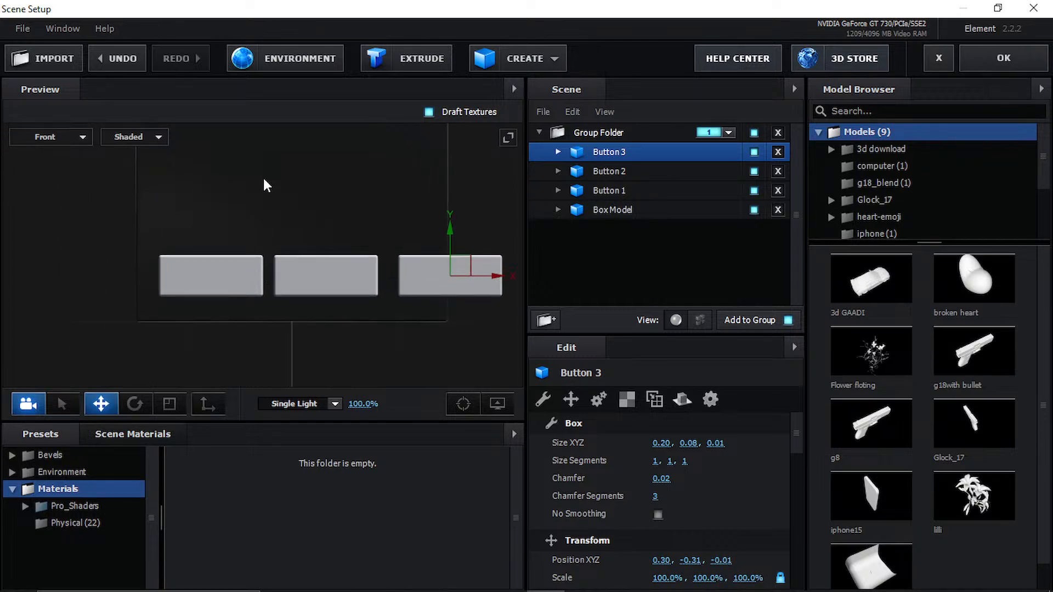
- Set Button 1's X size to 0.16 and move it to about -0.19 on X and -0.33 on Y
{"action": "left_click", "coordinate": [623, 190]}
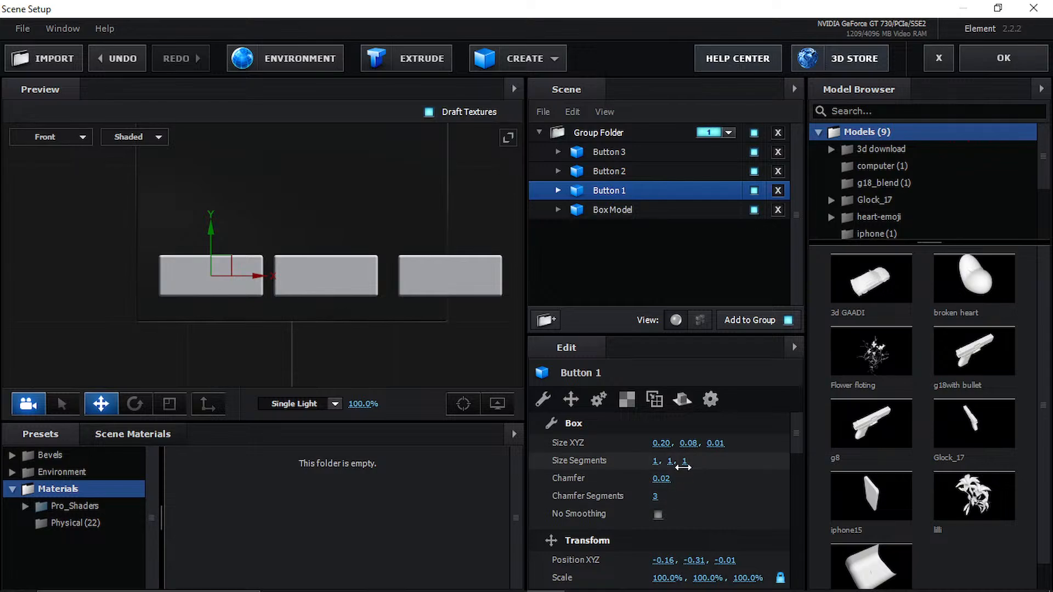
{"action": "left_click", "coordinate": [670, 445]}
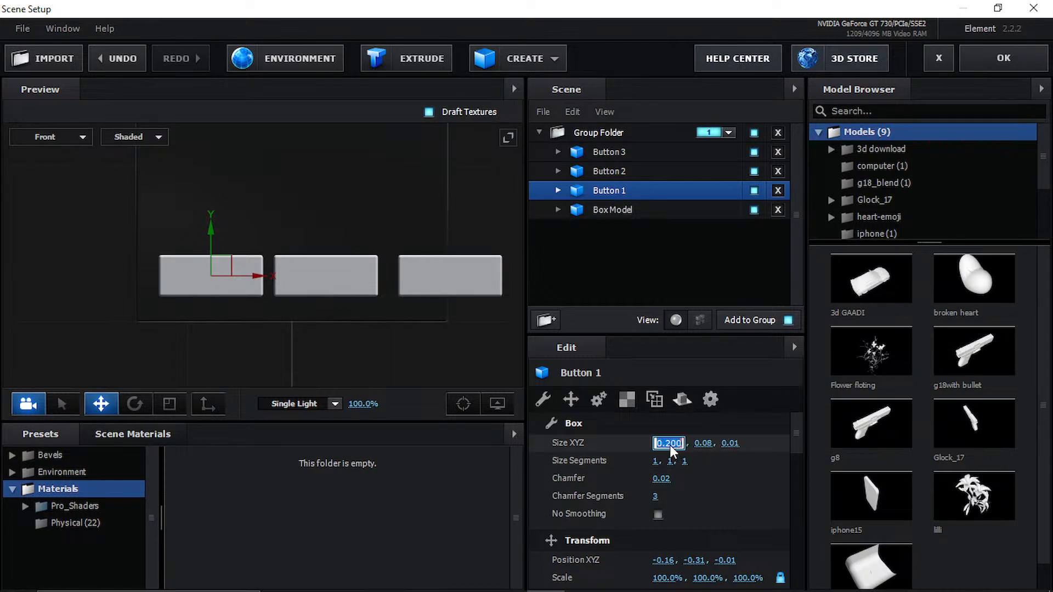
{"action": "type", "text": "0."}
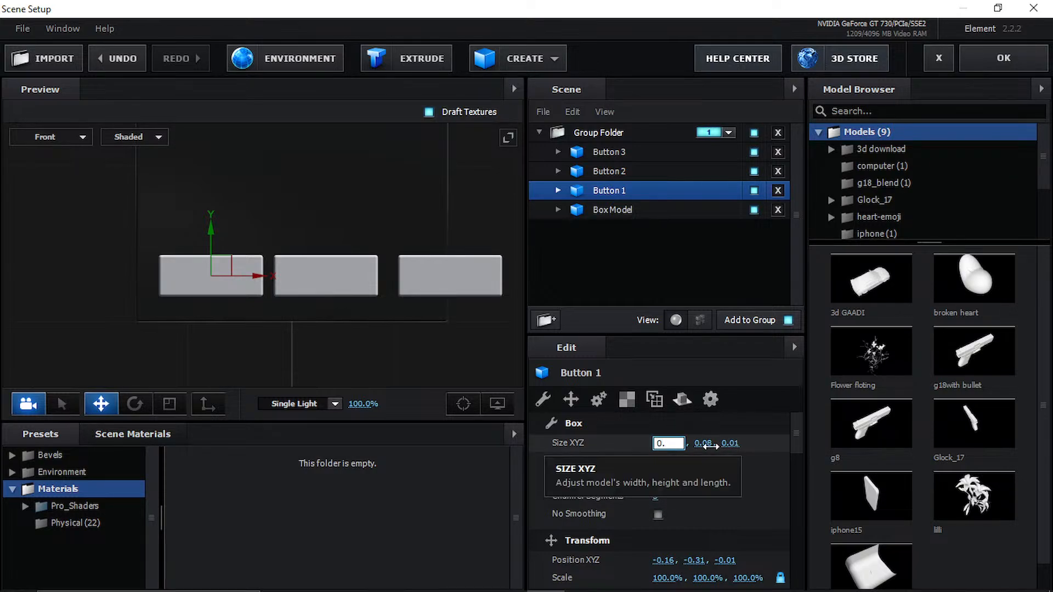
{"action": "type", "text": "0"}
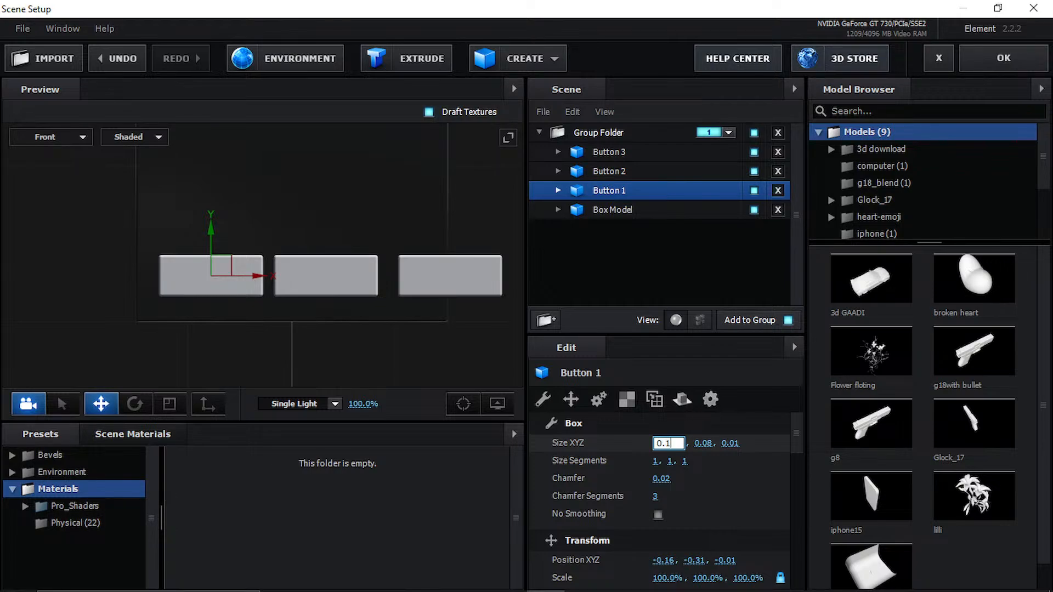
{"action": "key", "text": "Return"}
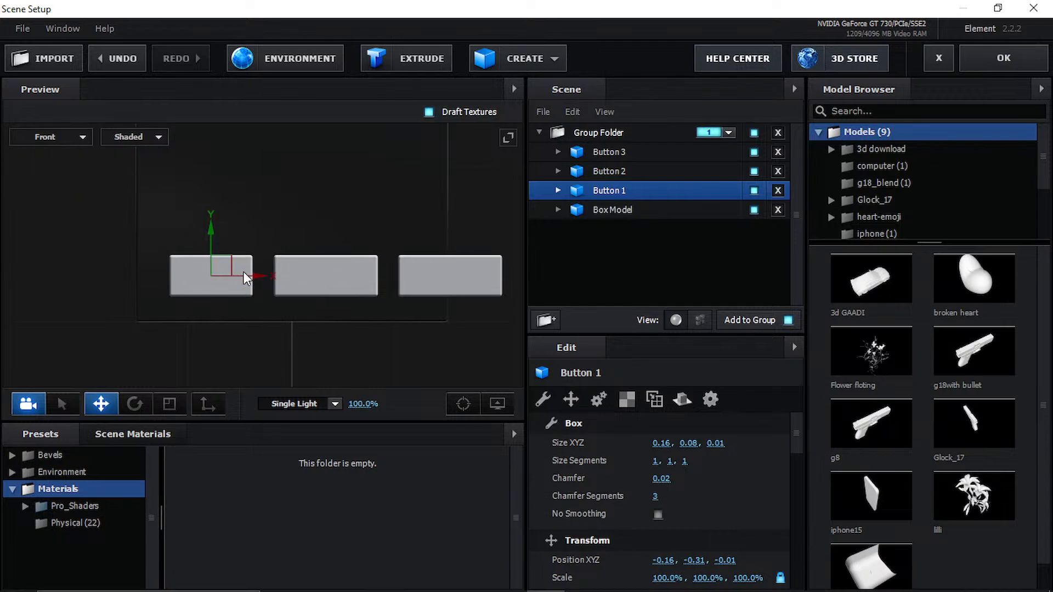
{"action": "left_click_drag", "start_coordinate": [255, 275], "coordinate": [227, 275]}
{"action": "left_click_drag", "start_coordinate": [192, 234], "coordinate": [195, 238]}
- Delete the Button 2 and Button 3 models
{"action": "left_click", "coordinate": [630, 170]}
{"action": "left_click", "coordinate": [632, 155], "text": "ctrl"}
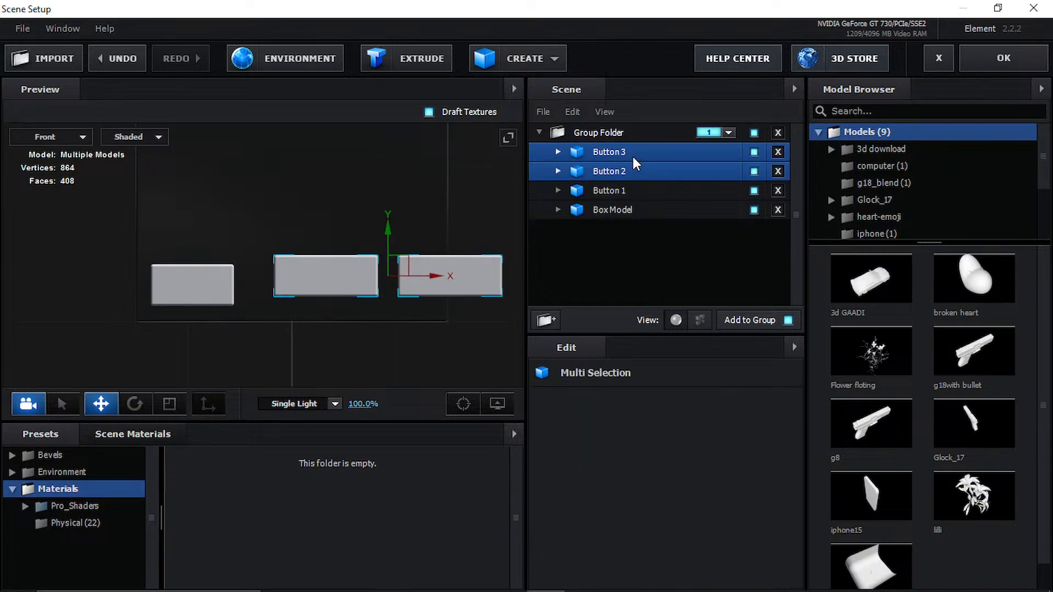
{"action": "key", "text": "Delete"}
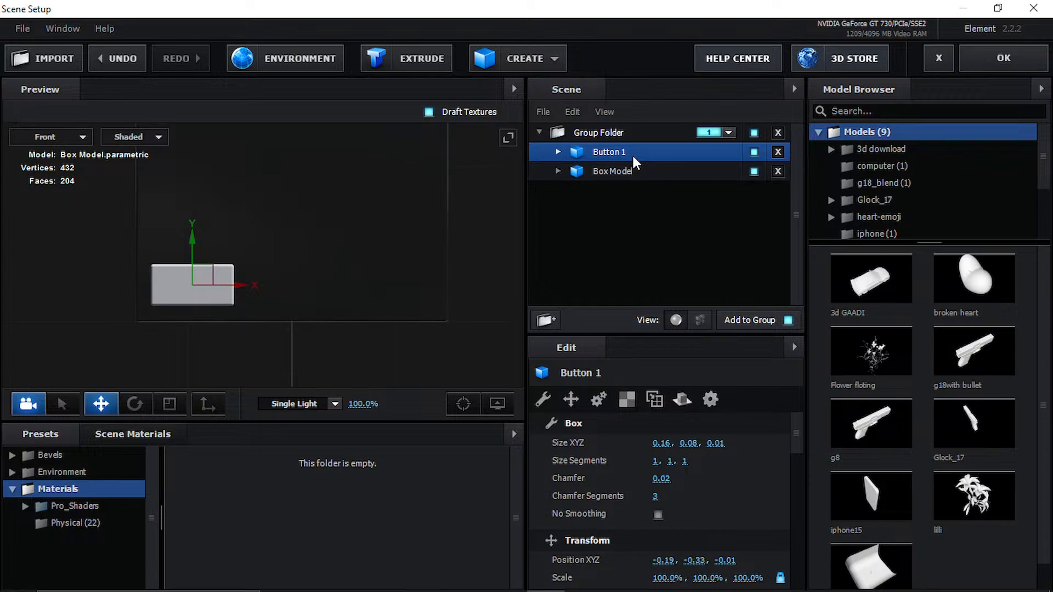
- Duplicate the resized Button 1 twice and space the copies evenly along the panel's lower edge, with the middle one at 0.00 on X
{"action": "key", "text": "ctrl+d"}
{"action": "key", "text": "ctrl+d"}
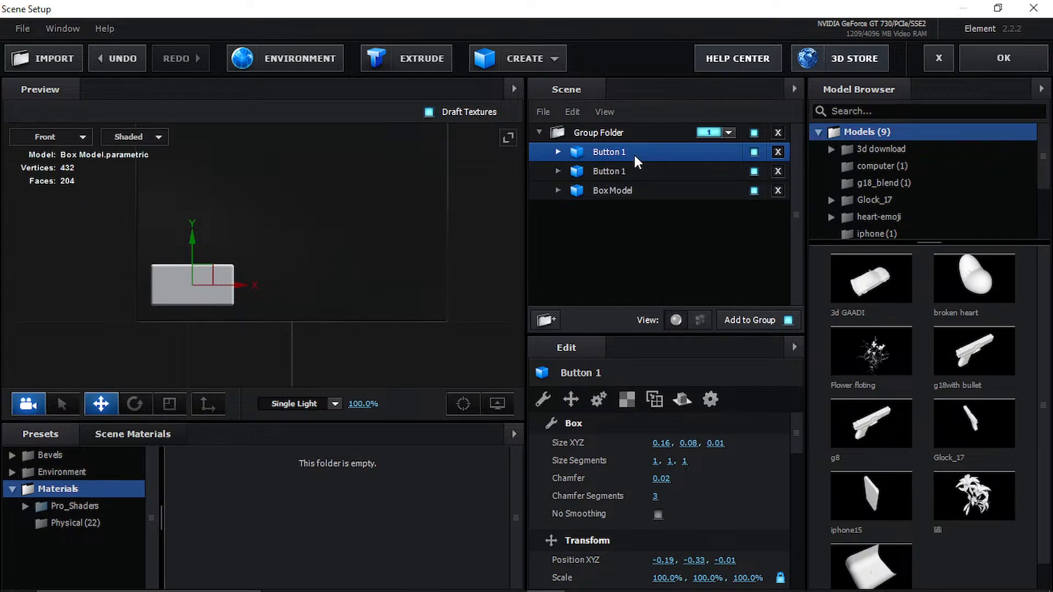
{"action": "left_click_drag", "start_coordinate": [245, 285], "coordinate": [352, 280]}
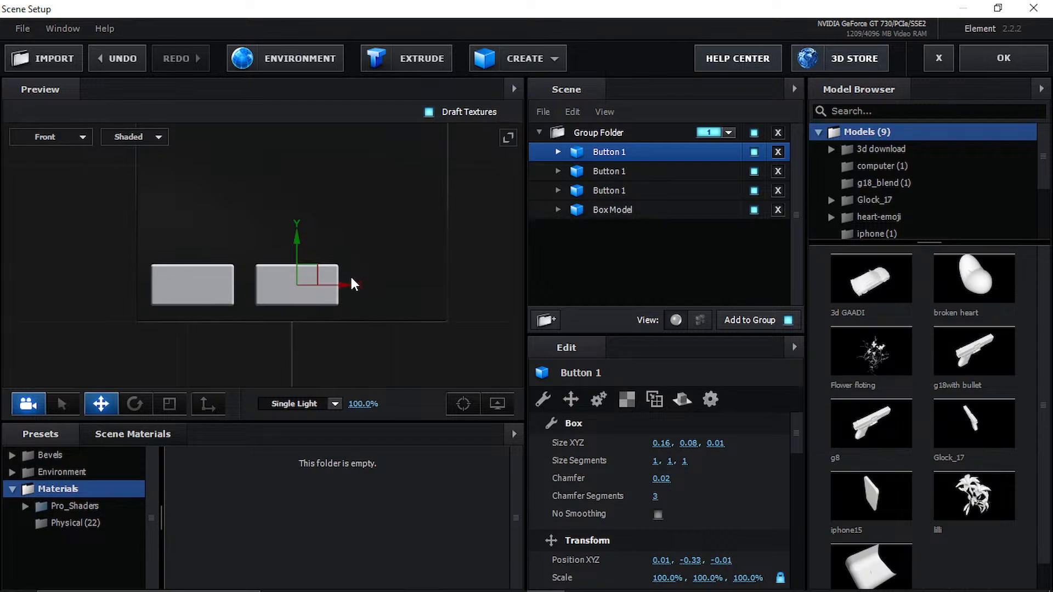
{"action": "left_click", "coordinate": [625, 172]}
{"action": "left_click", "coordinate": [640, 154]}
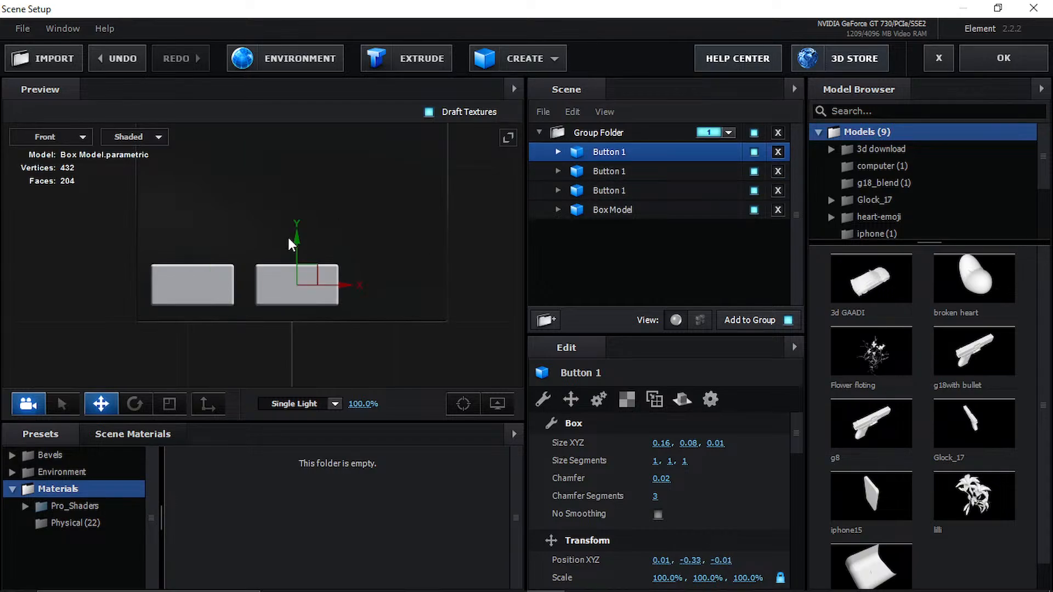
{"action": "left_click_drag", "start_coordinate": [353, 283], "coordinate": [449, 293]}
{"action": "left_click", "coordinate": [631, 172]}
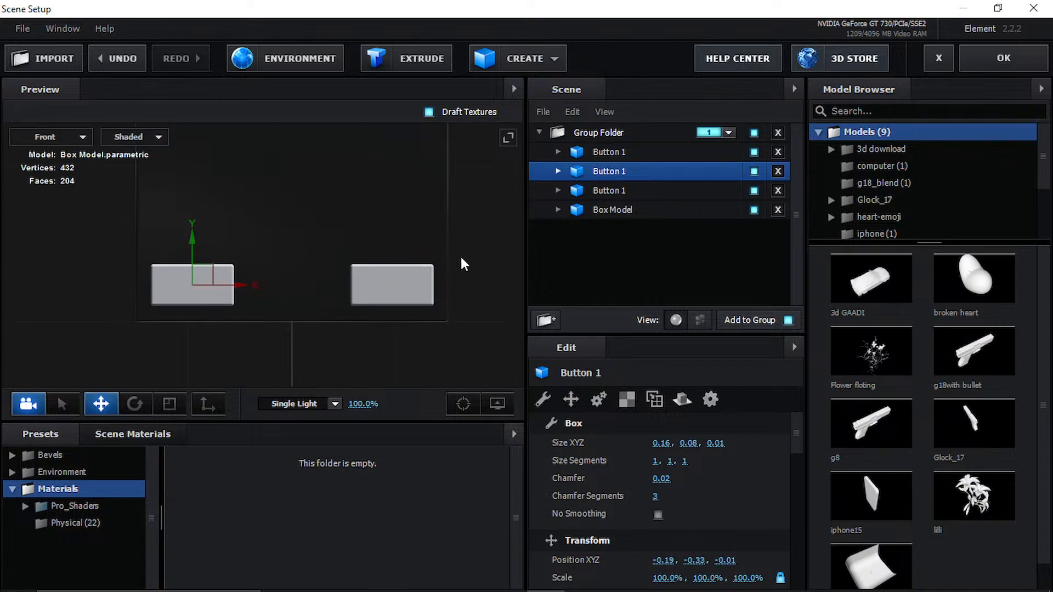
{"action": "left_click_drag", "start_coordinate": [236, 284], "coordinate": [338, 291]}
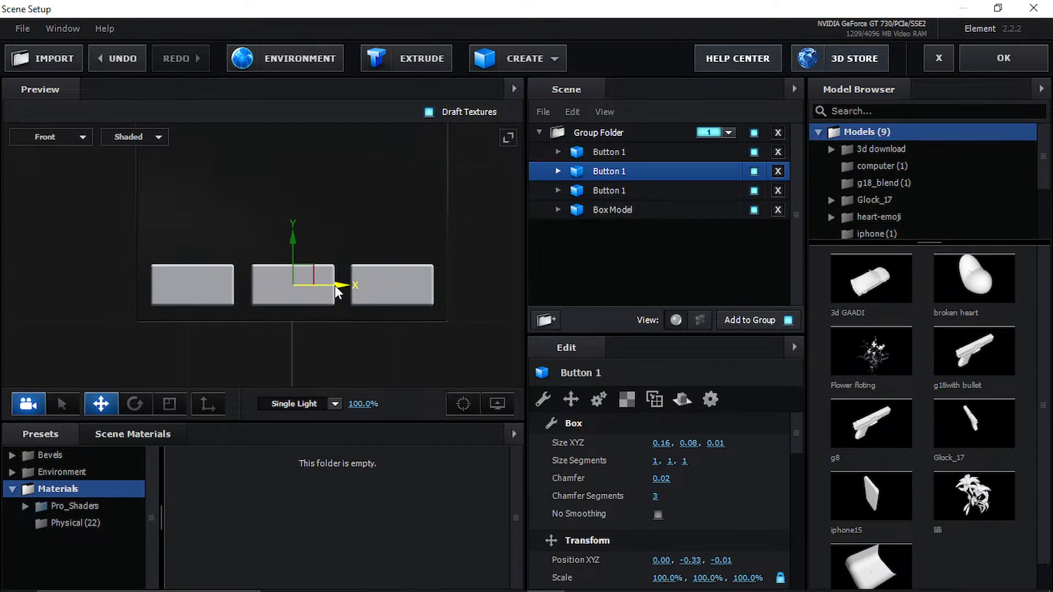
- Apply the scene to check the button row in the composition, and reopen the Element scene setup
{"action": "left_click", "coordinate": [1002, 51]}
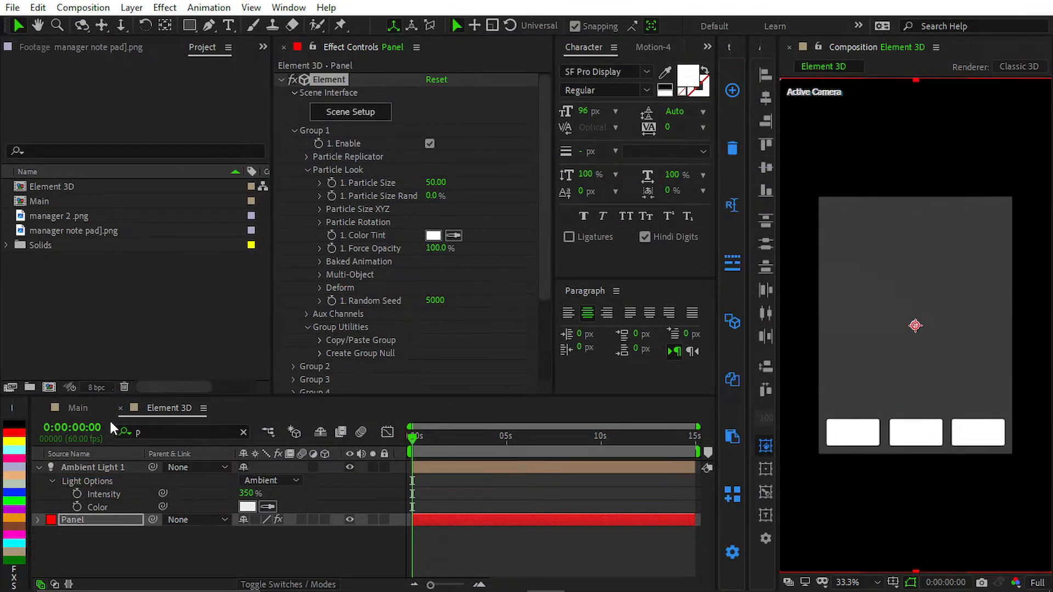
{"action": "left_click", "coordinate": [379, 117]}
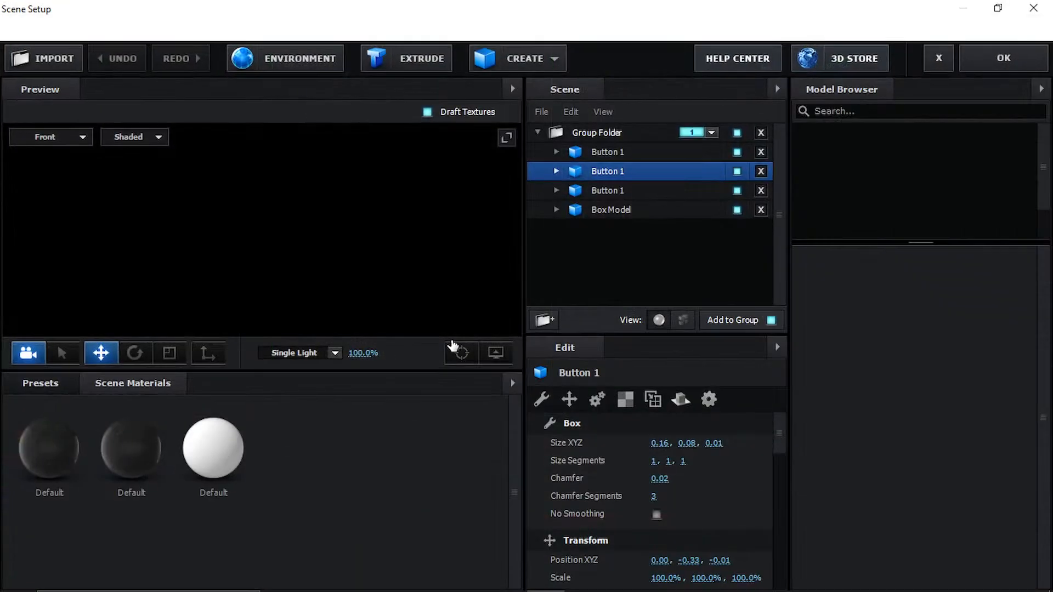
{"action": "scroll", "coordinate": [389, 347], "scroll_direction": "down", "scroll_amount": 5}
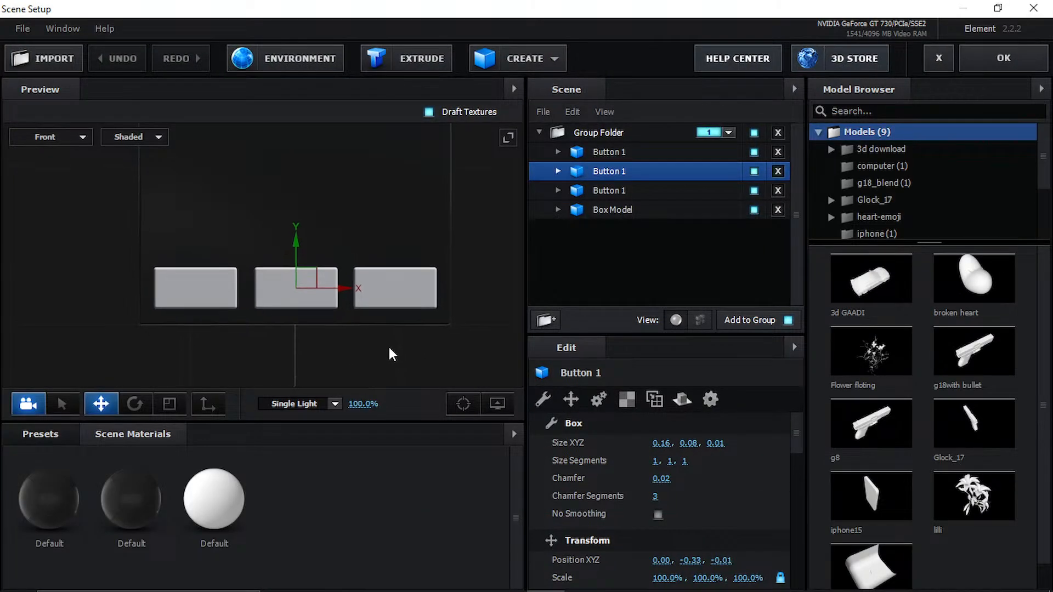
{"action": "middle_click_drag", "start_coordinate": [420, 216], "coordinate": [377, 291]}
{"action": "scroll", "coordinate": [377, 291], "scroll_direction": "down", "scroll_amount": 3}
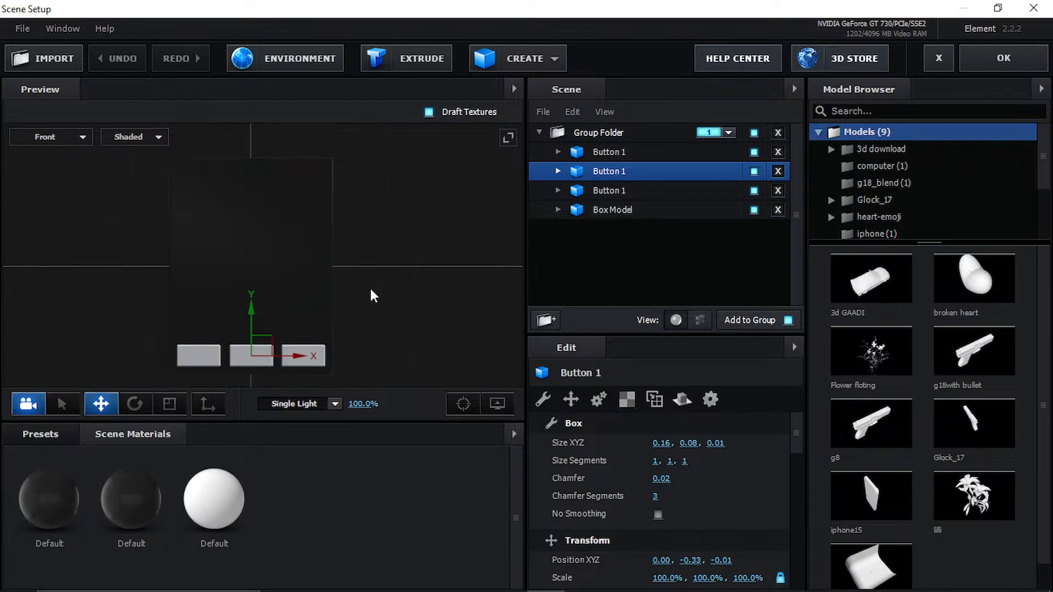
{"action": "scroll", "coordinate": [336, 347], "scroll_direction": "up", "scroll_amount": 1}
{"action": "middle_click_drag", "start_coordinate": [337, 347], "coordinate": [375, 267]}
{"action": "scroll", "coordinate": [338, 301], "scroll_direction": "up", "scroll_amount": 2}
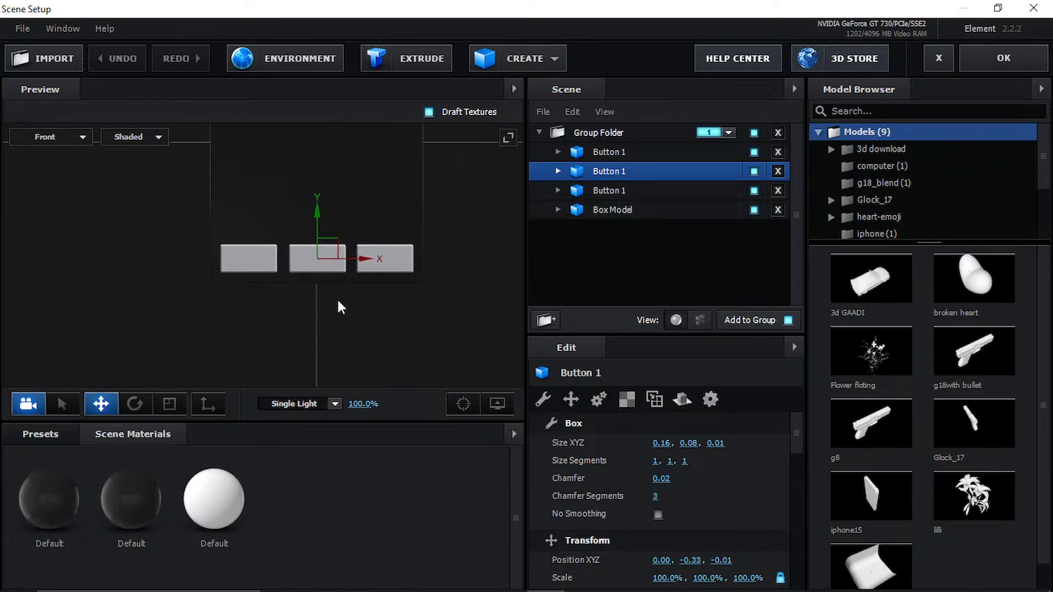
- Duplicate the middle button of the row and place the copy first in the group's model list
{"action": "scroll", "coordinate": [261, 276], "scroll_direction": "up", "scroll_amount": 3}
{"action": "middle_click_drag", "start_coordinate": [475, 301], "coordinate": [443, 333]}
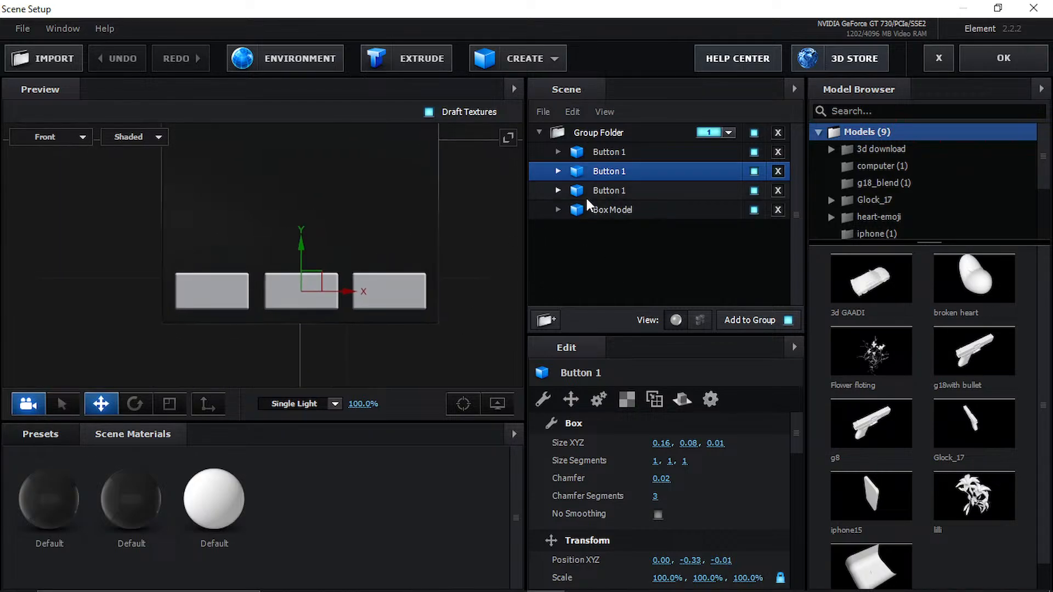
{"action": "key", "text": "ctrl+d"}
{"action": "left_click_drag", "start_coordinate": [643, 172], "coordinate": [641, 149]}
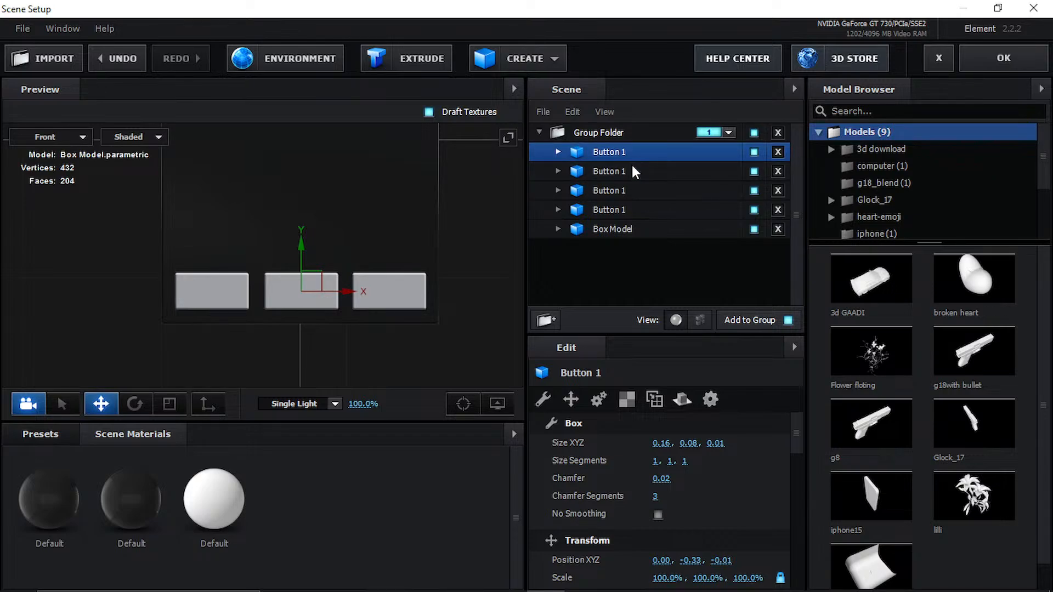
- Identify which model is the middle button of the row and rename it Button 2
{"action": "left_click", "coordinate": [628, 173]}
{"action": "left_click", "coordinate": [619, 188], "text": "ctrl"}
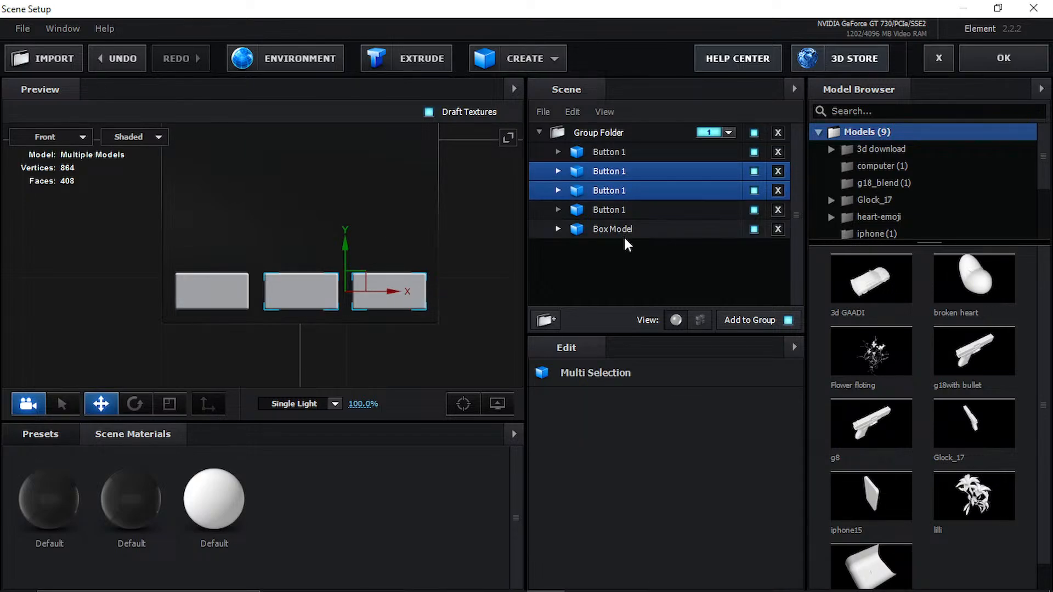
{"action": "left_click", "coordinate": [622, 206]}
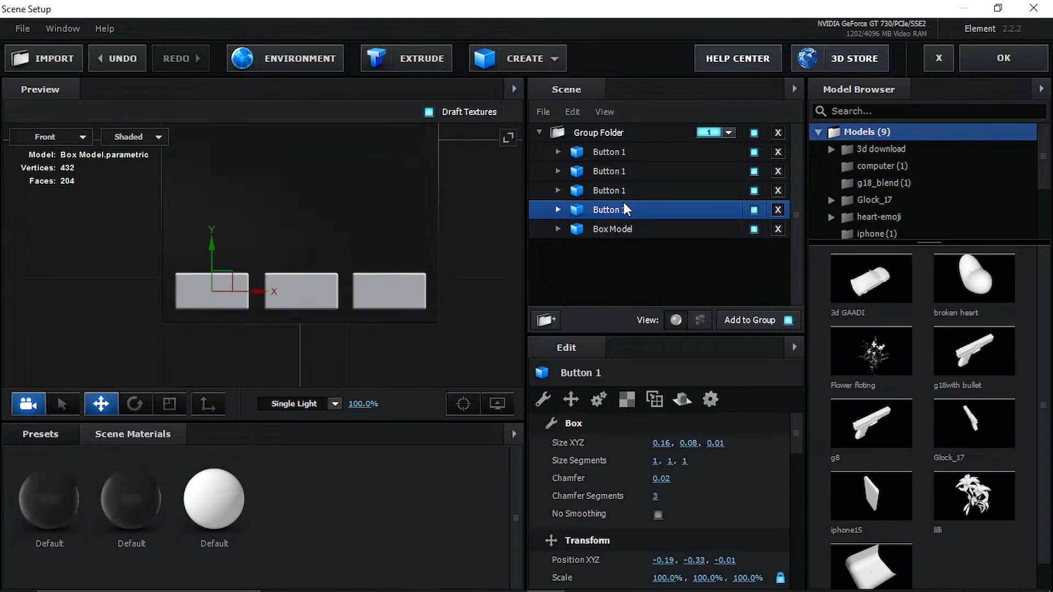
{"action": "left_click", "coordinate": [627, 194]}
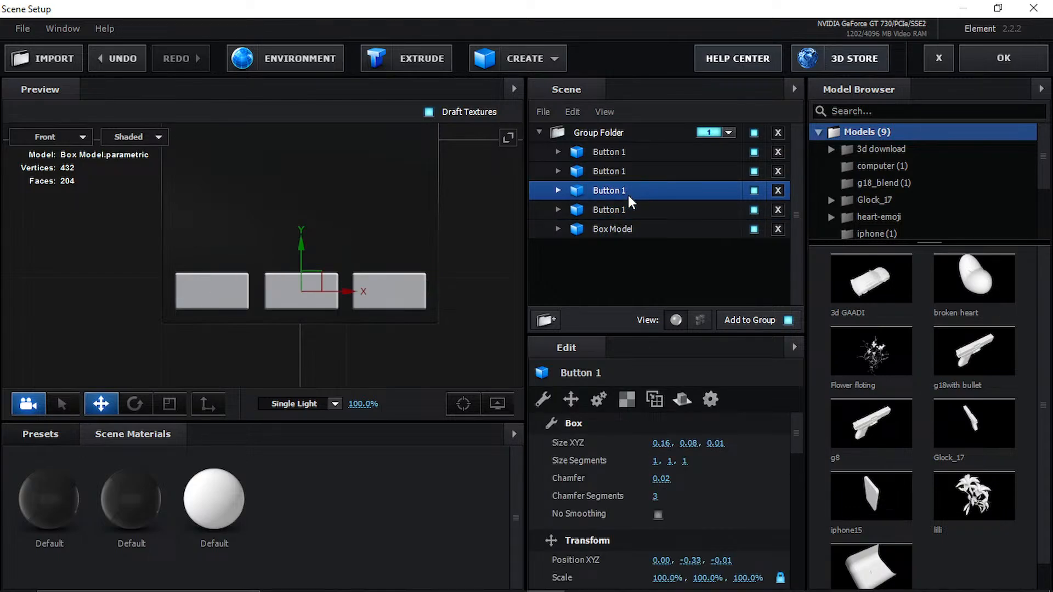
{"action": "double_click", "coordinate": [627, 195]}
{"action": "key", "text": "Right"}
{"action": "key", "text": "BackSpace"}
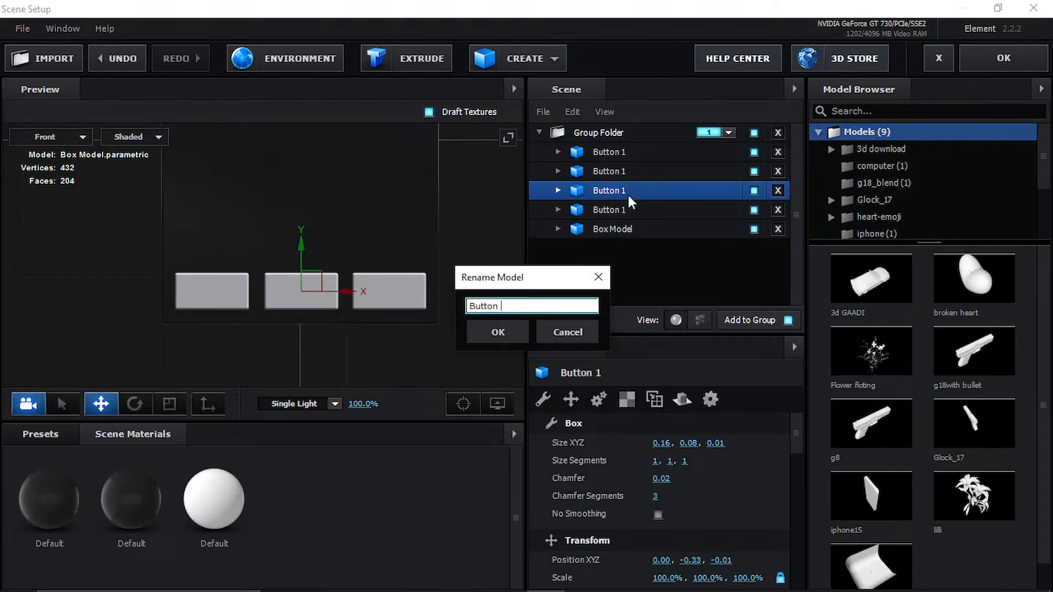
{"action": "type", "text": "2"}
{"action": "key", "text": "Return"}
- Rename the rightmost button model of the row as Button 3
{"action": "left_click", "coordinate": [630, 171]}
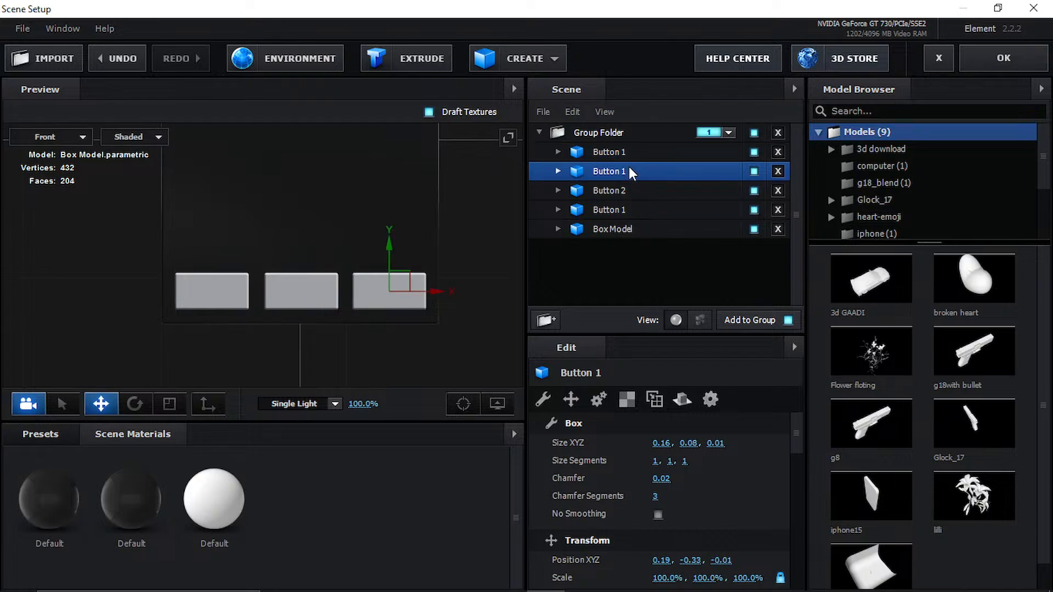
{"action": "double_click", "coordinate": [630, 171]}
{"action": "key", "text": "Right"}
{"action": "key", "text": "BackSpace"}
{"action": "type", "text": "3"}
{"action": "key", "text": "Return"}
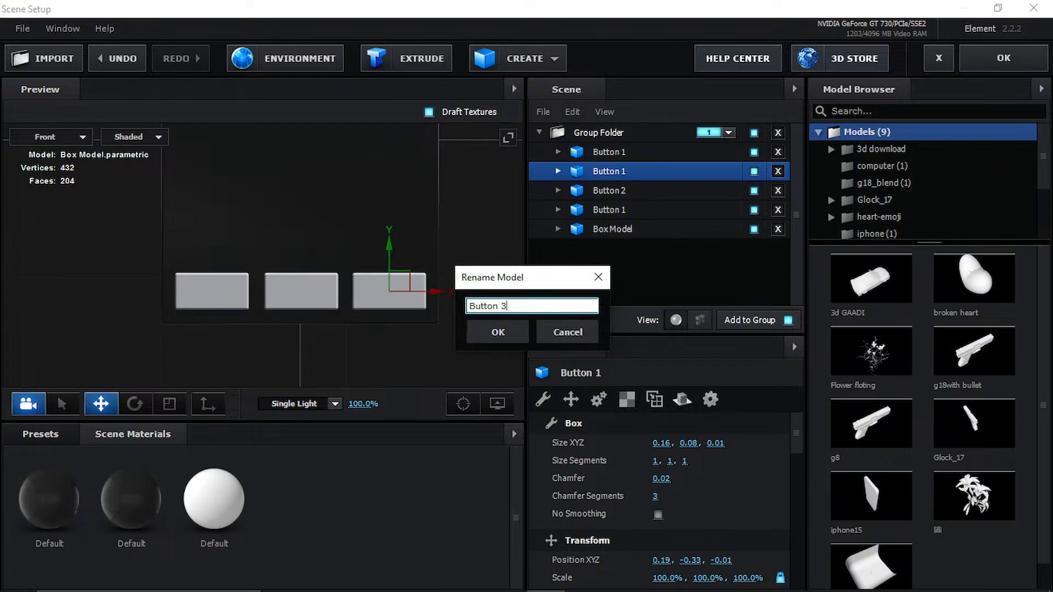
- Rename the newly duplicated copy of the middle button as Button 4
{"action": "double_click", "coordinate": [641, 145]}
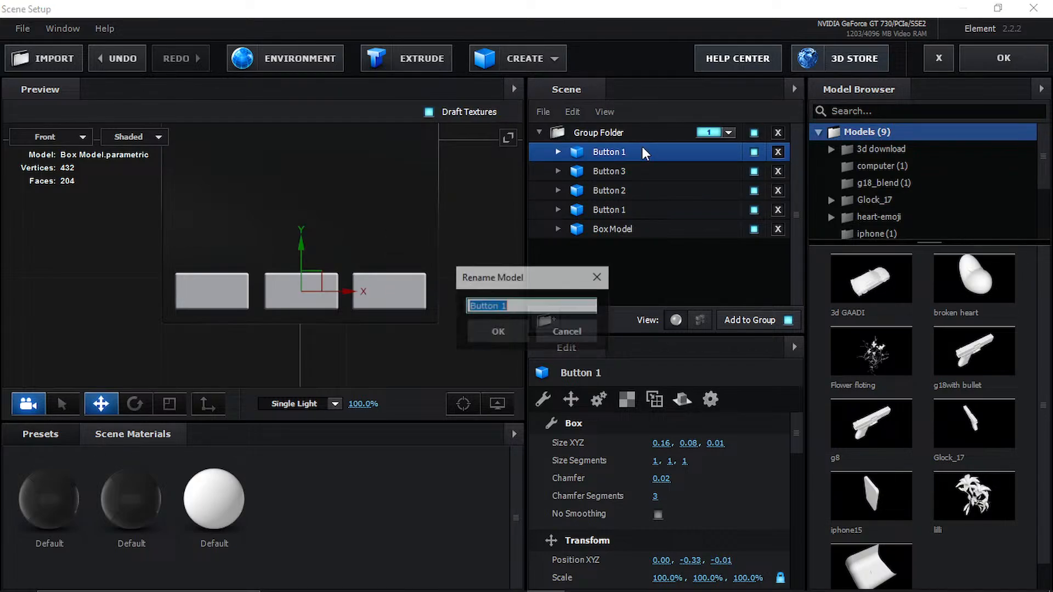
{"action": "type", "text": "0"}
{"action": "key", "text": "ctrl+z"}
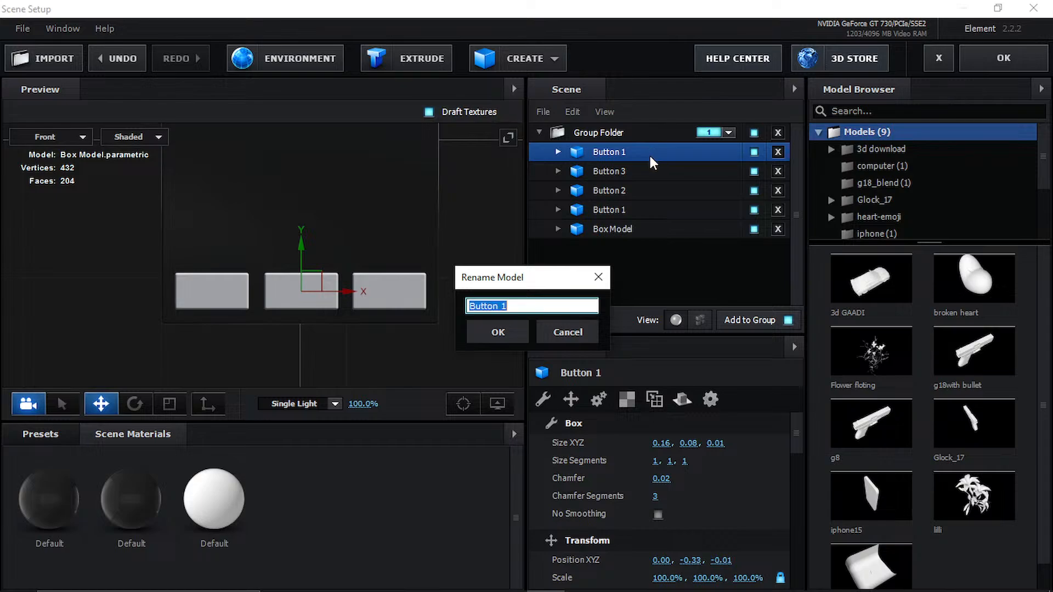
{"action": "key", "text": "End"}
{"action": "key", "text": "BackSpace"}
{"action": "key", "text": "BackSpace"}
{"action": "type", "text": "4"}
{"action": "key", "text": "Return"}
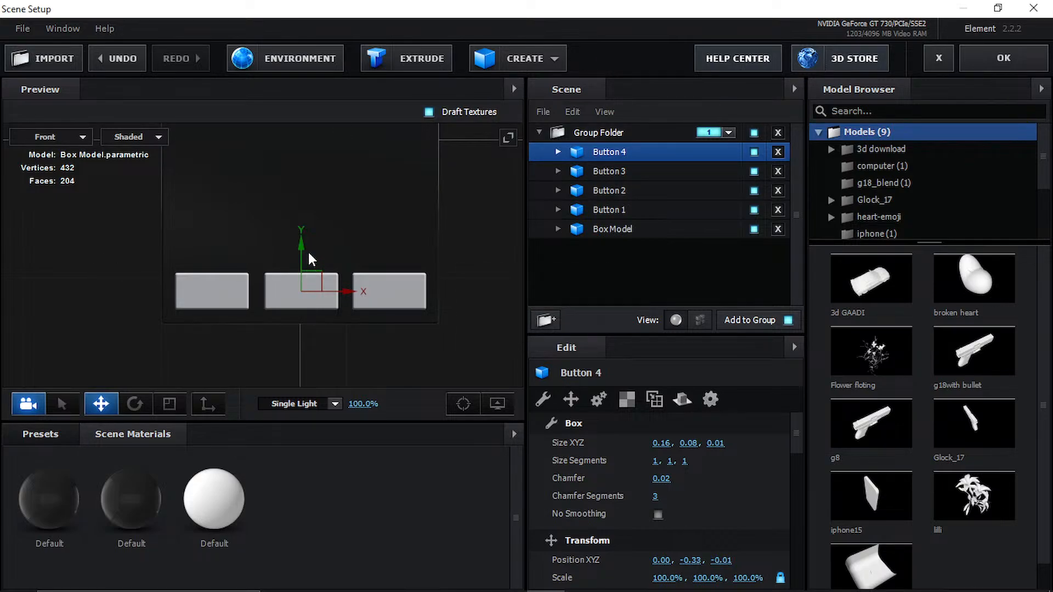
- Raise Button 4 above the row to -0.21 on Y, set its X size to 0.54, and apply the scene
{"action": "left_click_drag", "start_coordinate": [309, 253], "coordinate": [308, 193]}
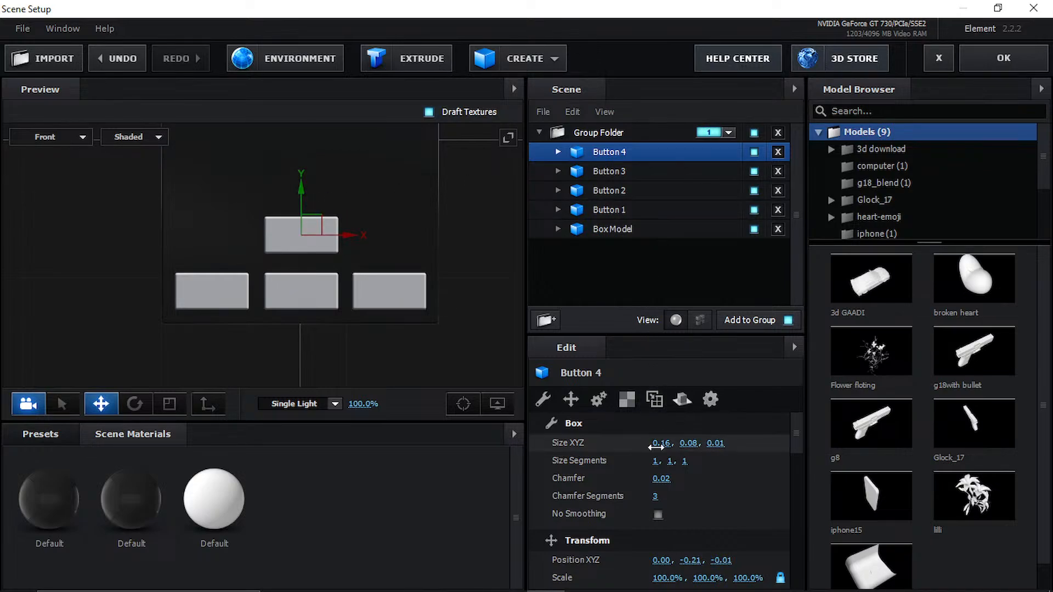
{"action": "left_click_drag", "start_coordinate": [656, 447], "coordinate": [691, 442]}
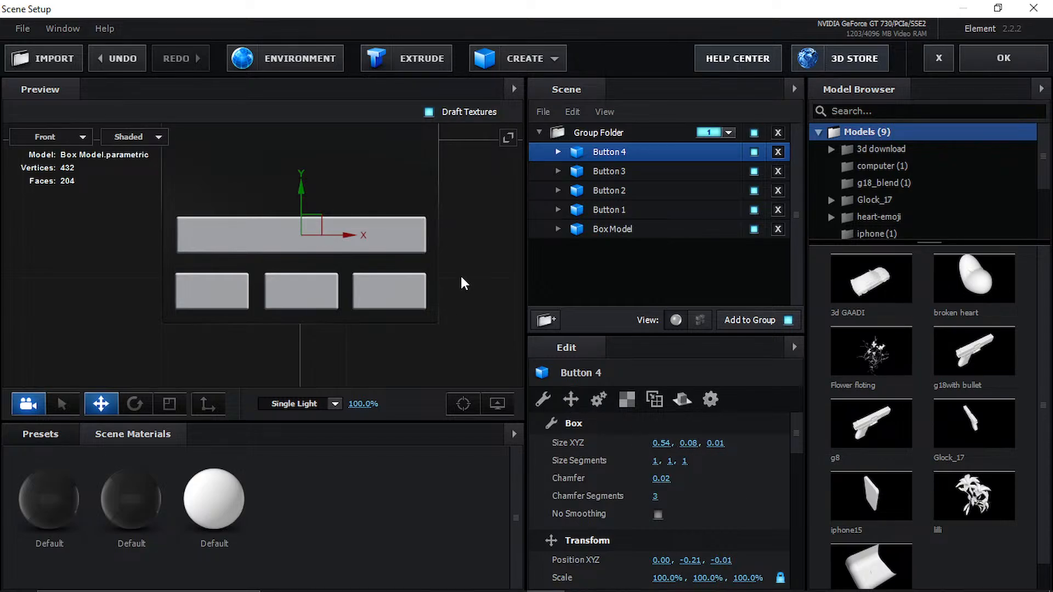
{"action": "middle_click_drag", "start_coordinate": [461, 277], "coordinate": [428, 416]}
{"action": "scroll", "coordinate": [428, 321], "scroll_direction": "down", "scroll_amount": 3}
{"action": "middle_click_drag", "start_coordinate": [428, 321], "coordinate": [446, 286]}
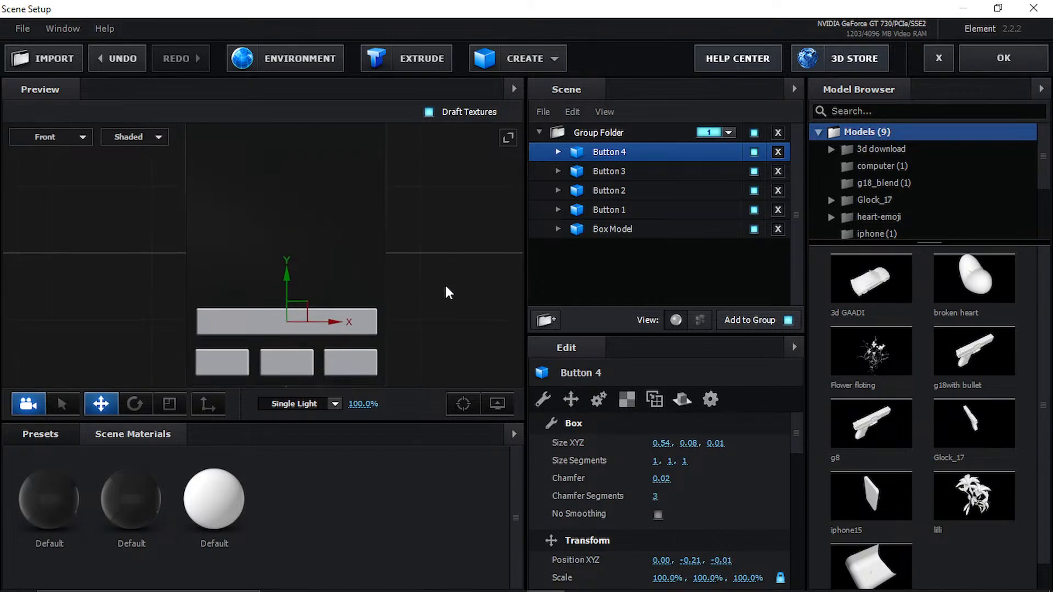
{"action": "scroll", "coordinate": [422, 252], "scroll_direction": "down", "scroll_amount": 2}
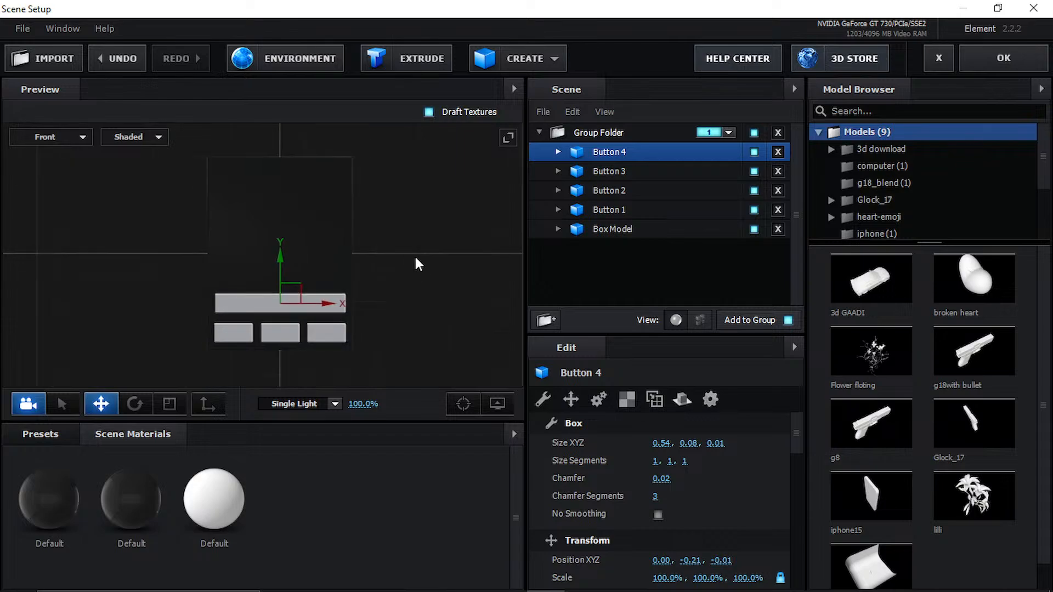
{"action": "left_click", "coordinate": [1022, 65]}
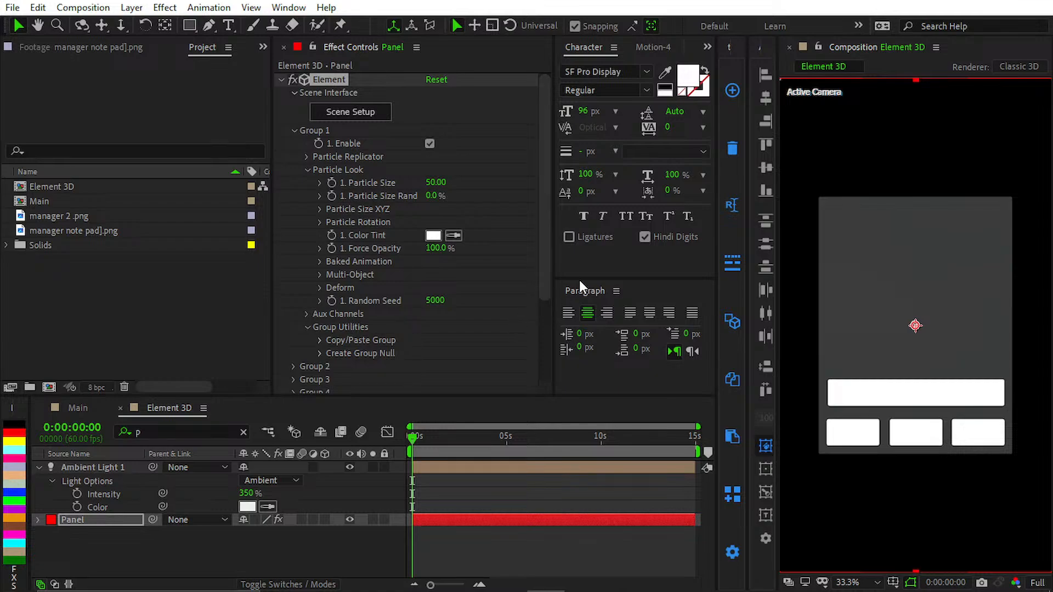
- Create a group null for Group 1 of the Panel layer's Element effect
{"action": "left_click", "coordinate": [460, 497]}
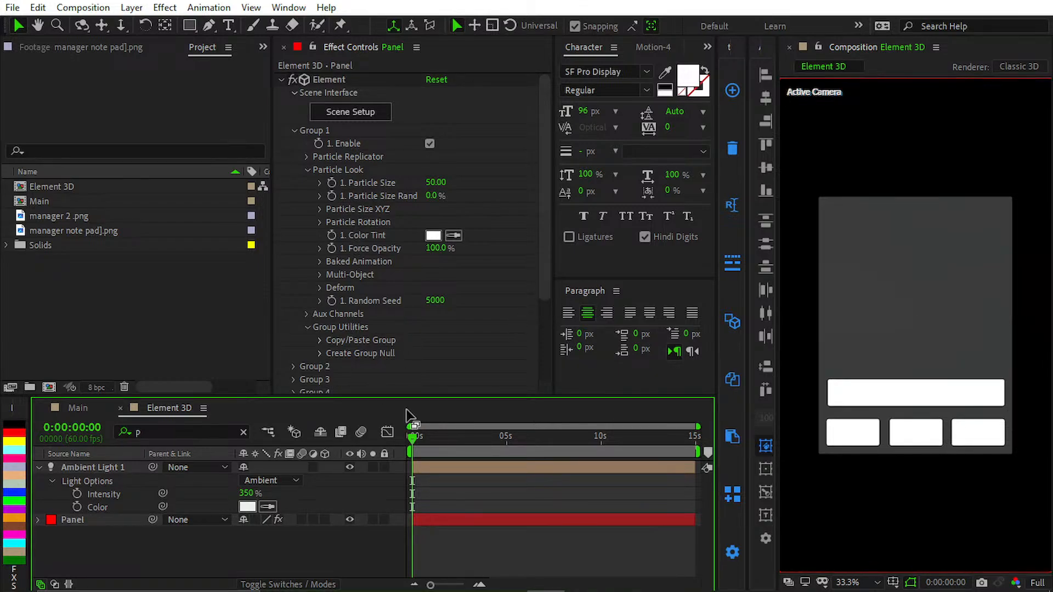
{"action": "left_click", "coordinate": [479, 524]}
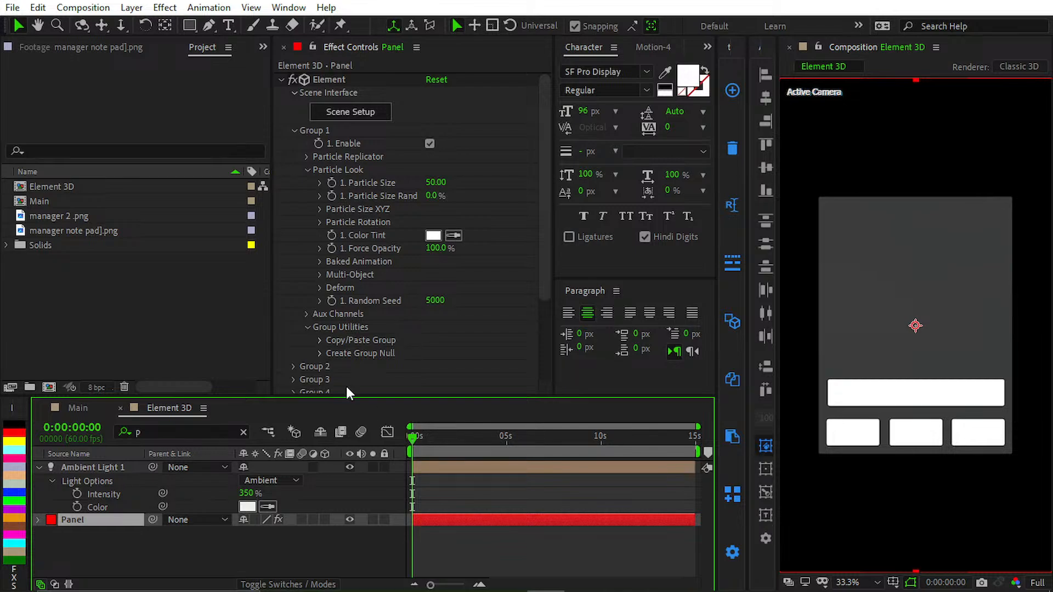
{"action": "left_click", "coordinate": [329, 364]}
{"action": "left_click", "coordinate": [321, 353]}
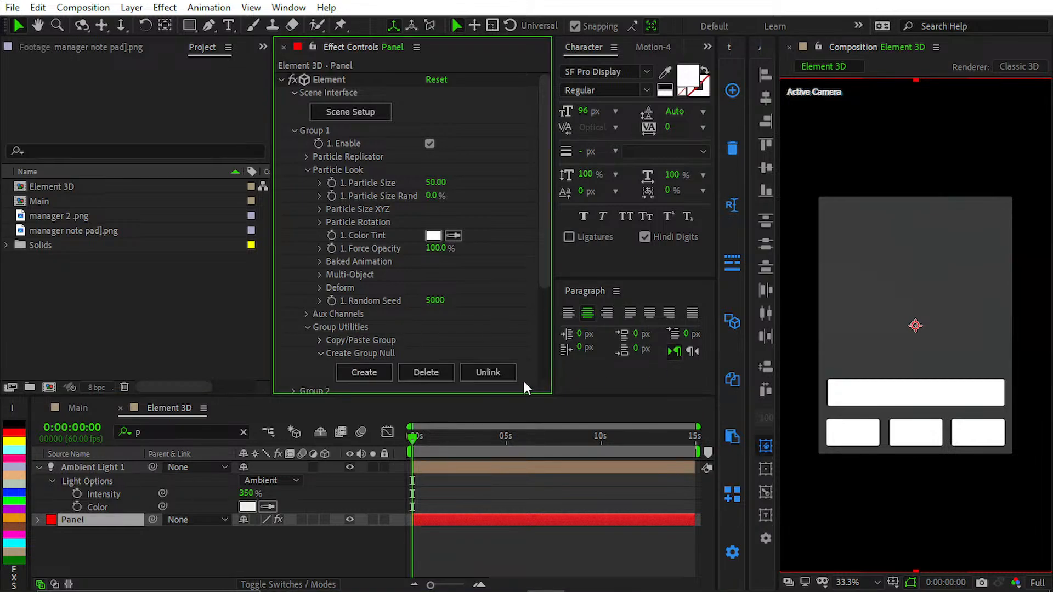
{"action": "left_click", "coordinate": [372, 376]}
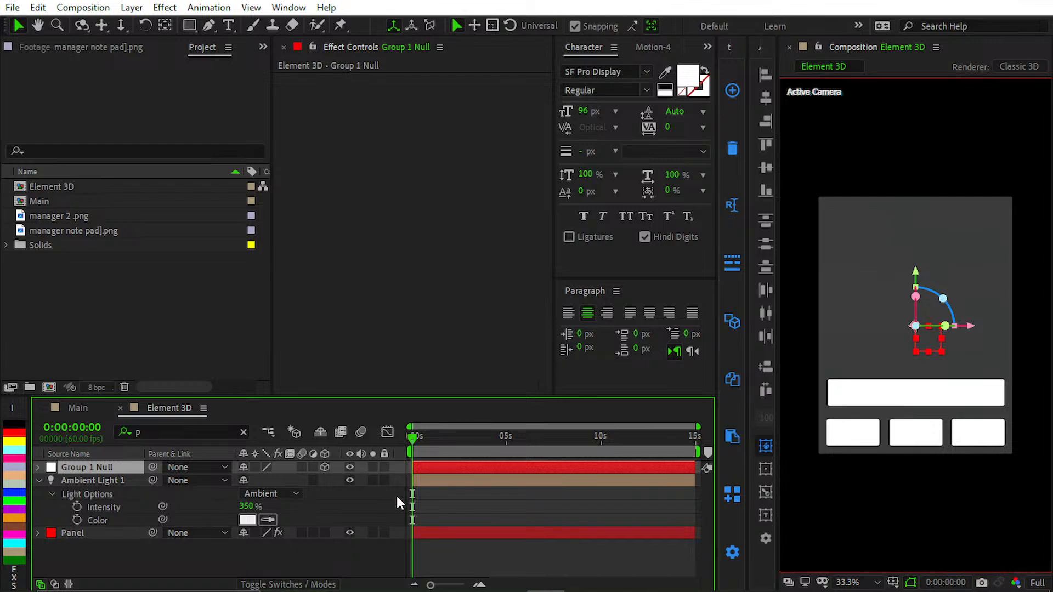
- Try rotating the Group 1 Null to inspect the panel in 3D, and undo the rotation
{"action": "key", "text": "r"}
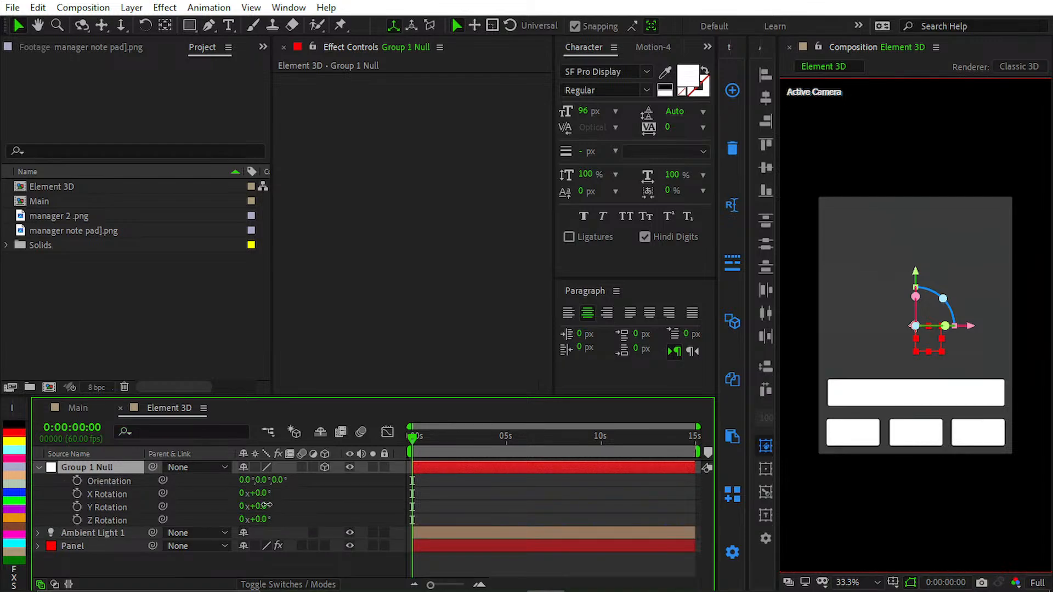
{"action": "left_click_drag", "start_coordinate": [267, 507], "coordinate": [215, 487]}
{"action": "key", "text": "ctrl+z"}
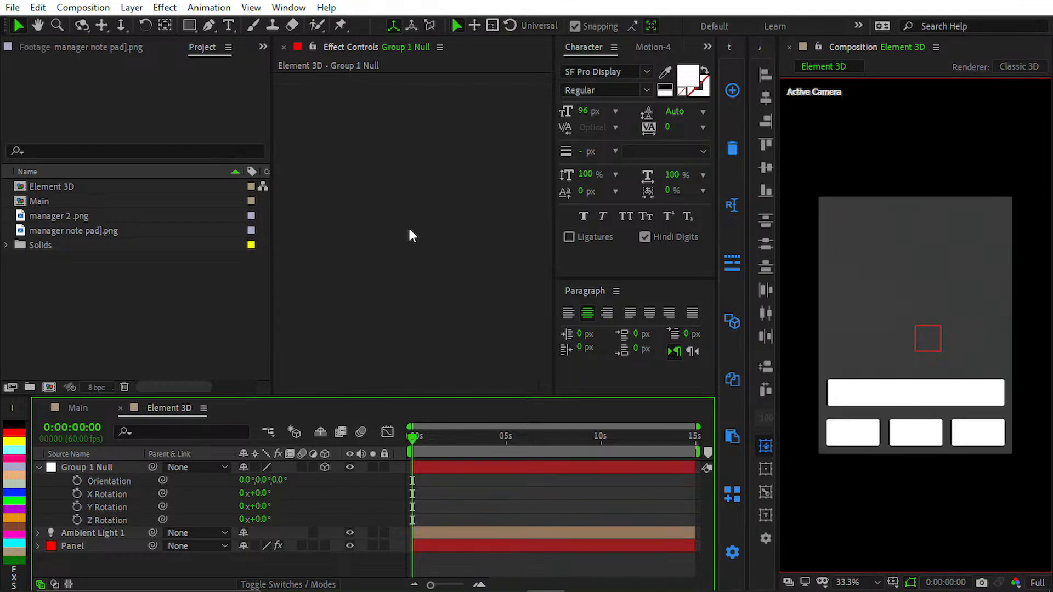
{"action": "left_click", "coordinate": [408, 227]}
- In the Panel layer's Element scene setup, duplicate Button 4 and rename the copy List Box
{"action": "left_click", "coordinate": [458, 532]}
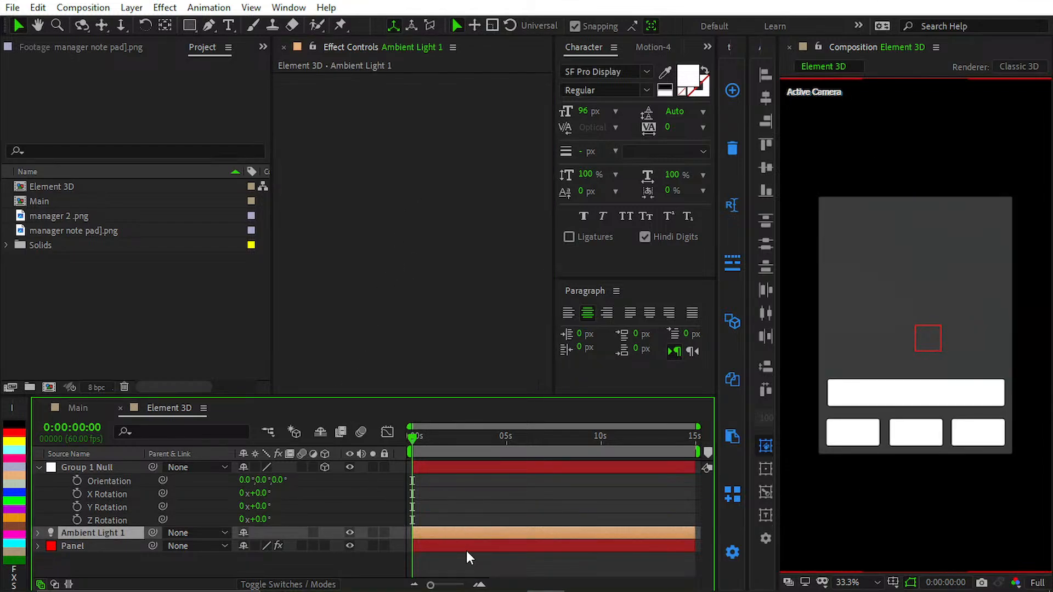
{"action": "left_click", "coordinate": [467, 546]}
{"action": "left_click", "coordinate": [359, 111]}
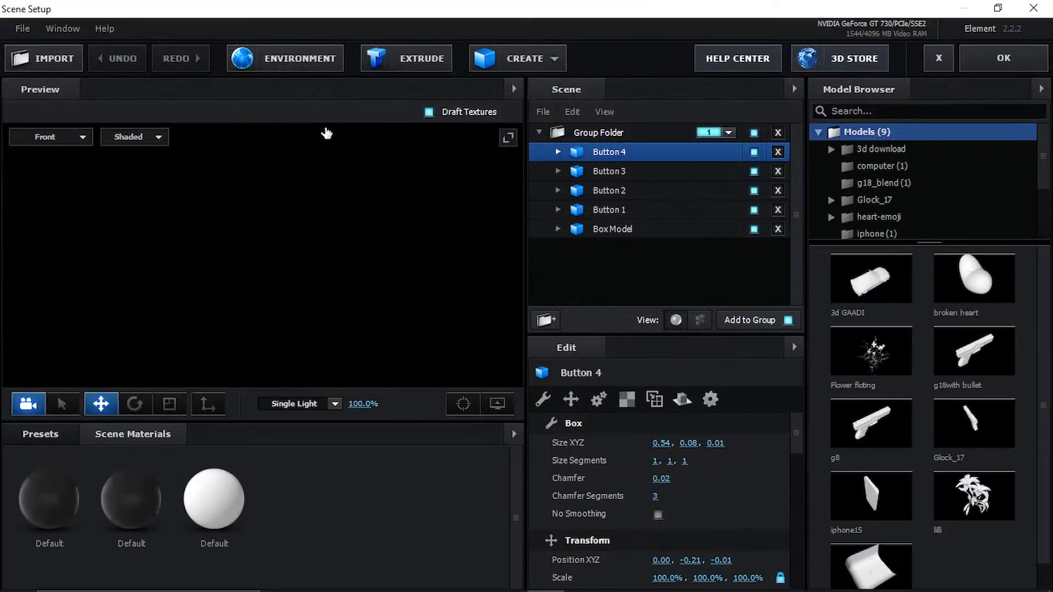
{"action": "scroll", "coordinate": [331, 236], "scroll_direction": "down", "scroll_amount": 1}
{"action": "scroll", "coordinate": [372, 204], "scroll_direction": "up", "scroll_amount": 3}
{"action": "middle_click_drag", "start_coordinate": [372, 204], "coordinate": [360, 244]}
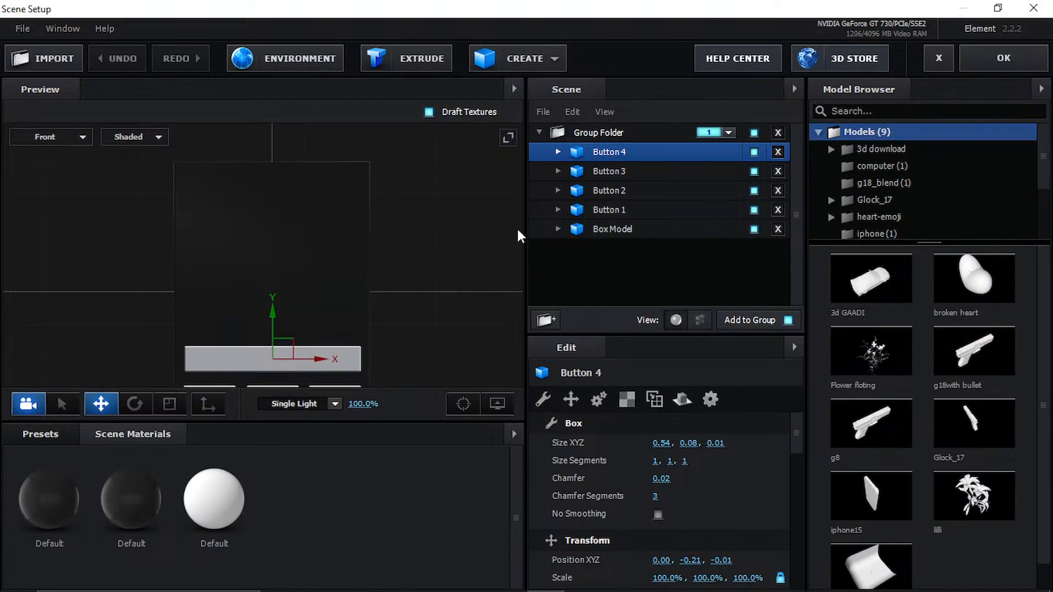
{"action": "key", "text": "ctrl+d"}
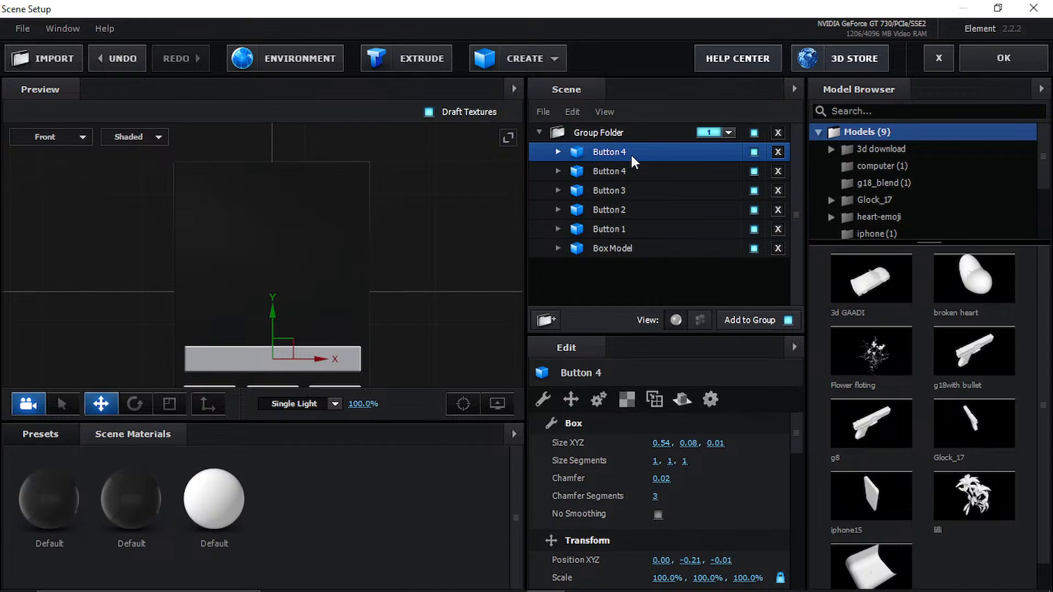
{"action": "double_click", "coordinate": [631, 156]}
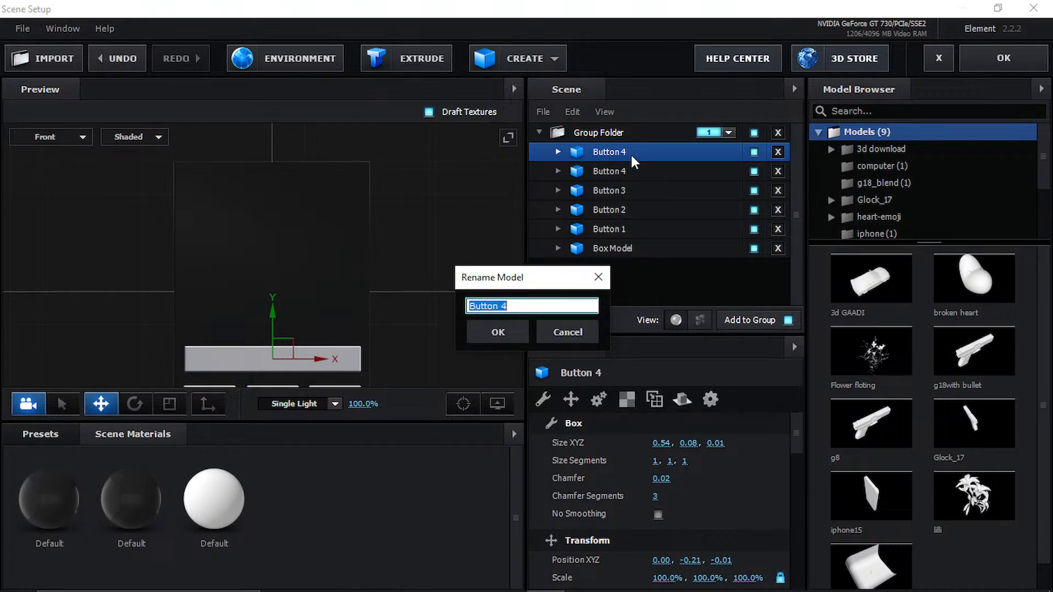
{"action": "type", "text": "List Box"}
{"action": "key", "text": "Return"}
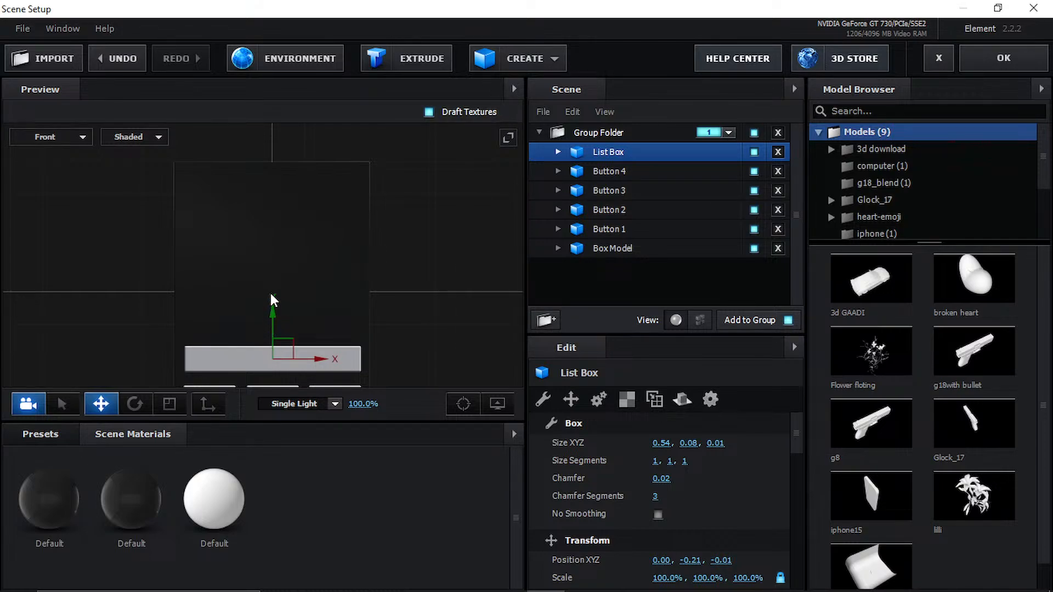
- Raise List Box to 0.12 on Y, set its Y size to 0.45, and apply the scene
{"action": "left_click_drag", "start_coordinate": [281, 313], "coordinate": [276, 204]}
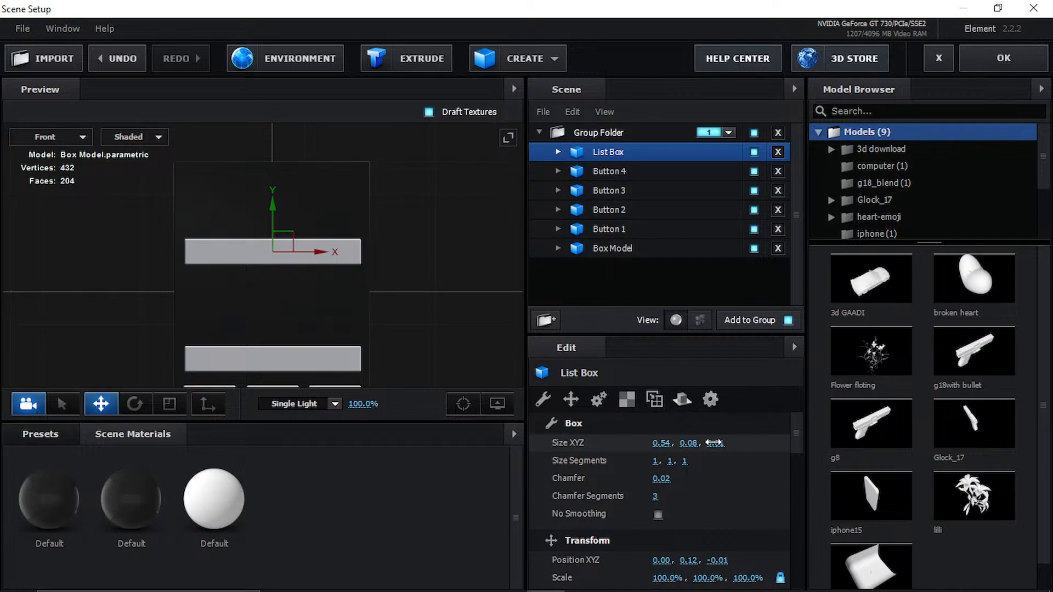
{"action": "left_click_drag", "start_coordinate": [690, 443], "coordinate": [710, 435]}
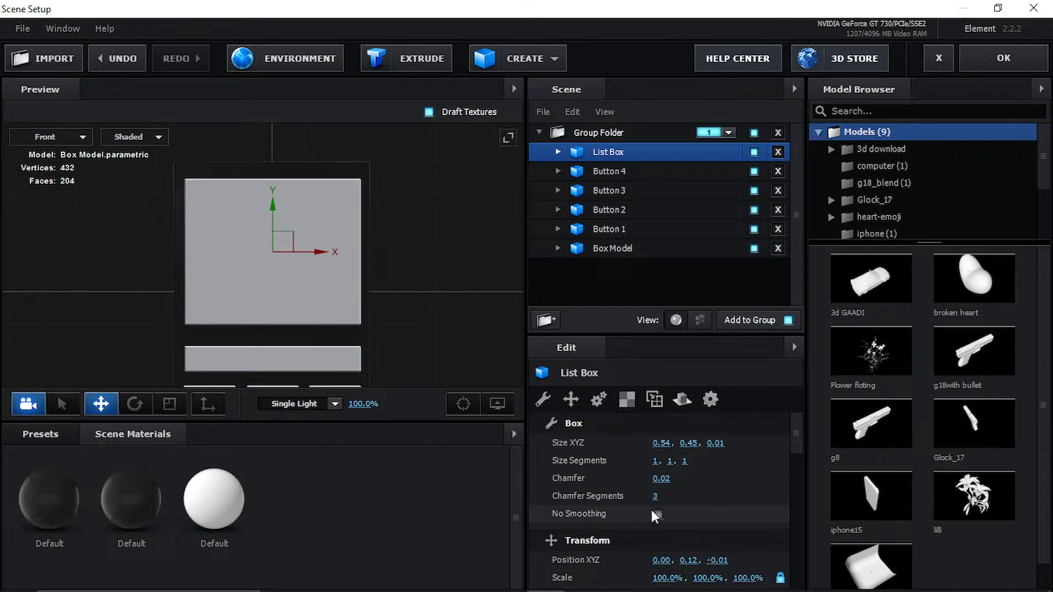
{"action": "scroll", "coordinate": [686, 479], "scroll_direction": "down", "scroll_amount": 5}
{"action": "left_click", "coordinate": [987, 65]}
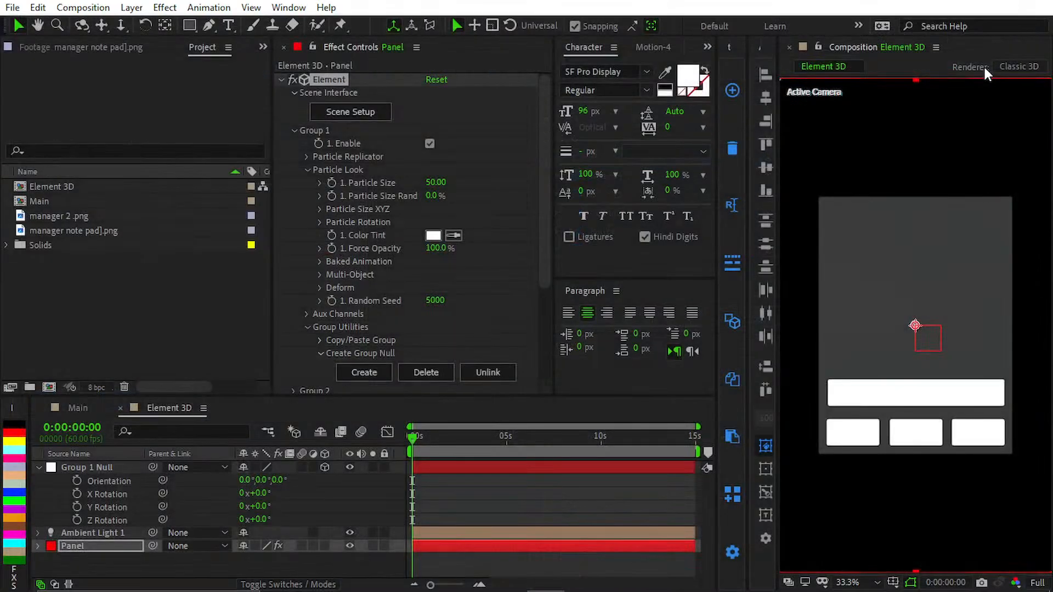
{"action": "left_click", "coordinate": [480, 521]}
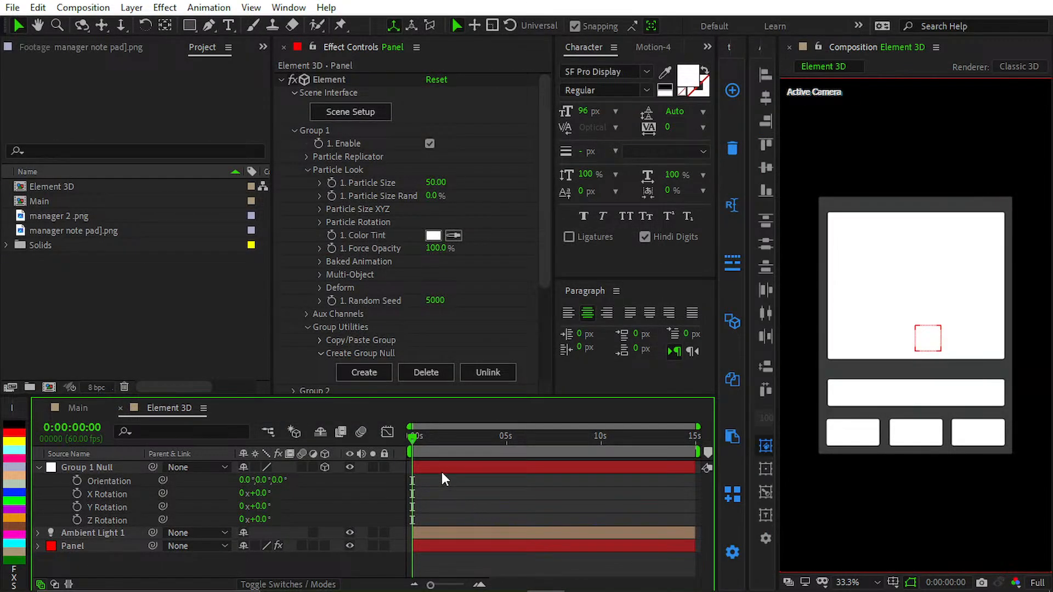
- Switch to the Main composition and examine the Manager V2.0 layout with its Expressions view at 0:00:01:22
{"action": "left_click", "coordinate": [79, 410]}
{"action": "left_click", "coordinate": [464, 531]}
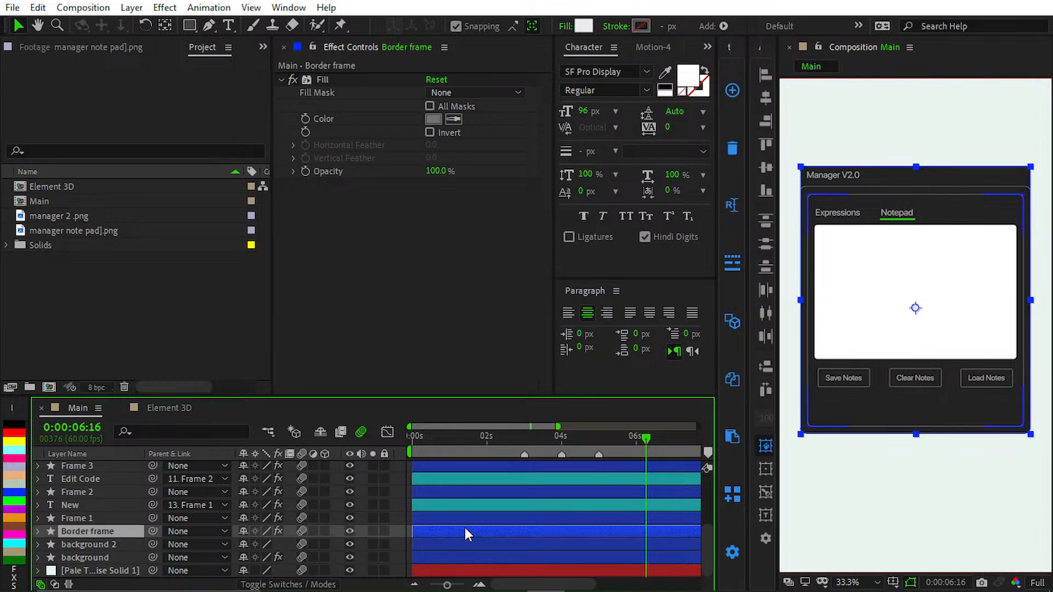
{"action": "left_click", "coordinate": [478, 558]}
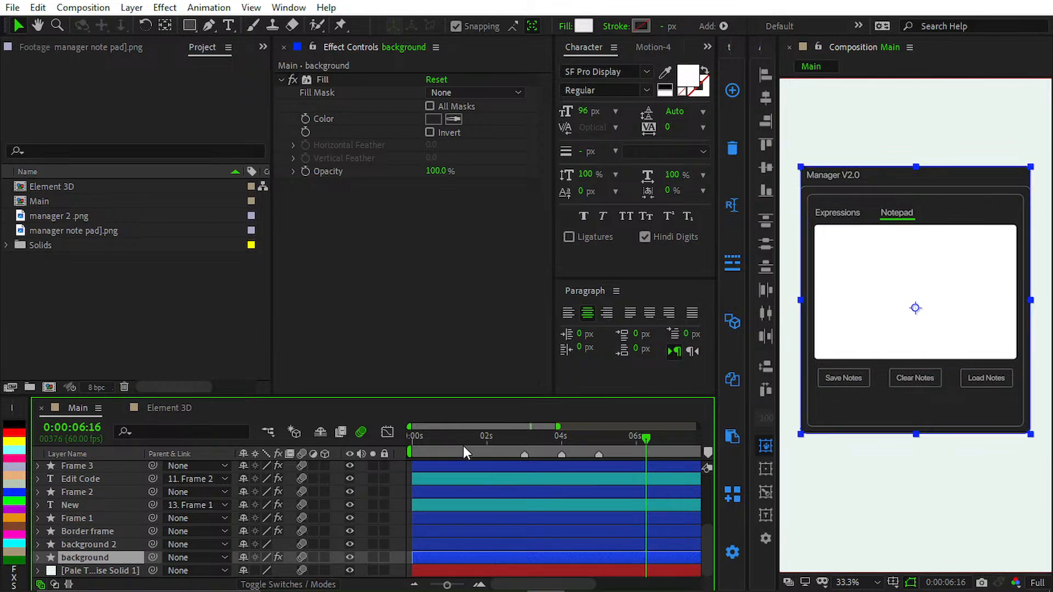
{"action": "left_click", "coordinate": [463, 444]}
{"action": "scroll", "coordinate": [451, 526], "scroll_direction": "up", "scroll_amount": 3}
{"action": "left_click", "coordinate": [449, 534]}
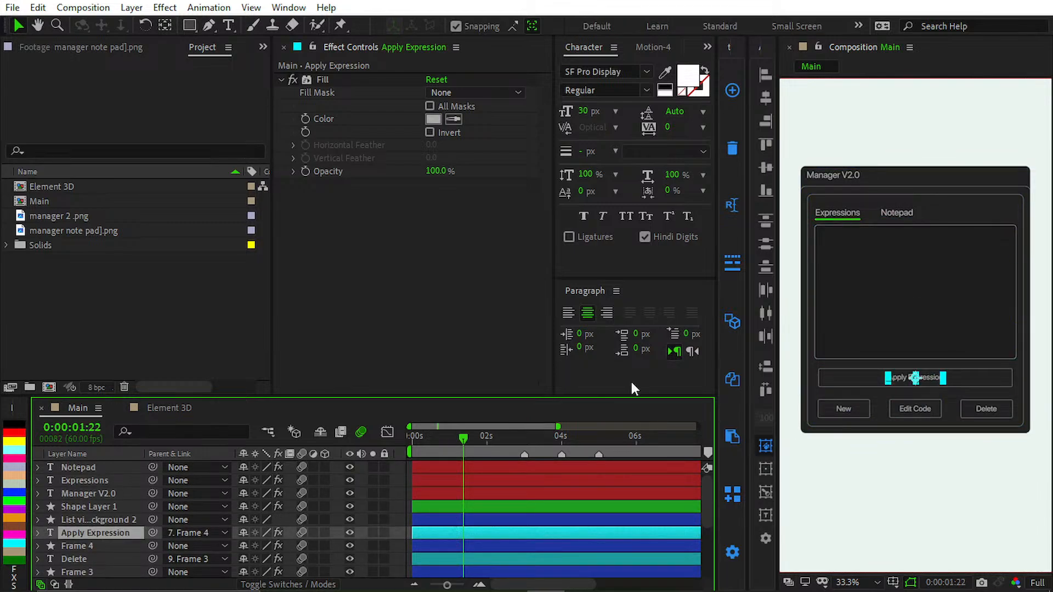
- Look through the Main composition's layers for the list box background and copy List view background 2's fill colour code
{"action": "left_click", "coordinate": [493, 520]}
{"action": "scroll", "coordinate": [491, 524], "scroll_direction": "down", "scroll_amount": 3}
{"action": "left_click", "coordinate": [482, 533]}
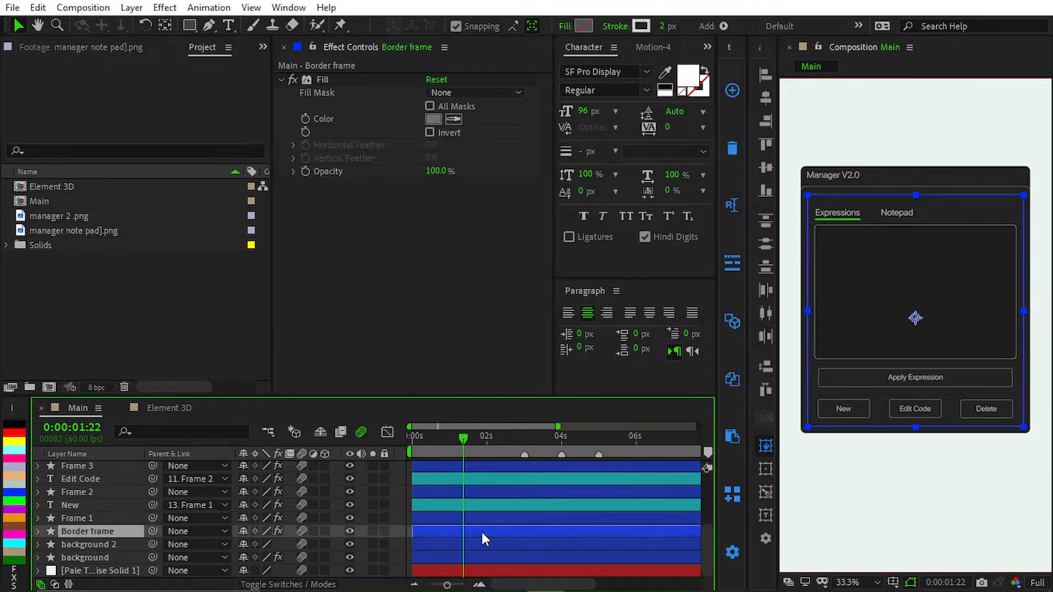
{"action": "left_click", "coordinate": [478, 544]}
{"action": "left_click", "coordinate": [469, 558]}
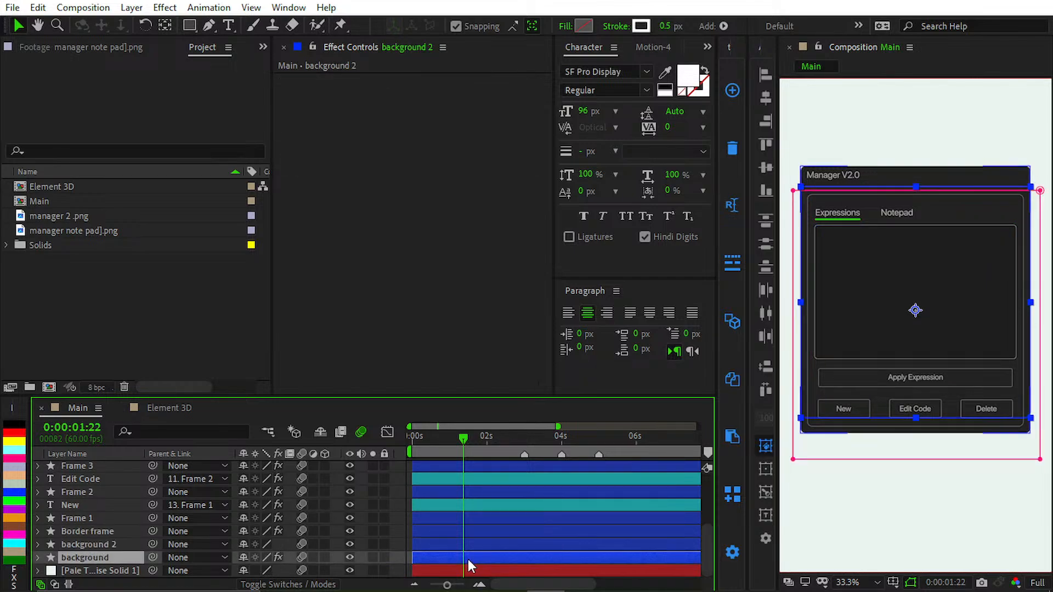
{"action": "left_click", "coordinate": [468, 507]}
{"action": "left_click", "coordinate": [465, 518]}
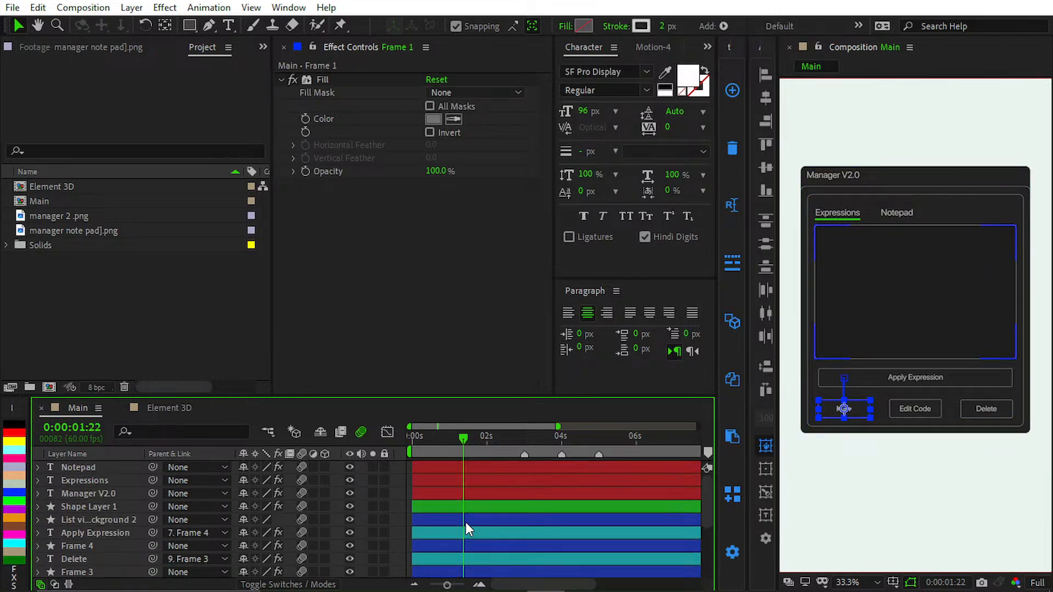
{"action": "scroll", "coordinate": [466, 521], "scroll_direction": "up", "scroll_amount": 3}
{"action": "left_click", "coordinate": [474, 491]}
{"action": "left_click", "coordinate": [468, 520]}
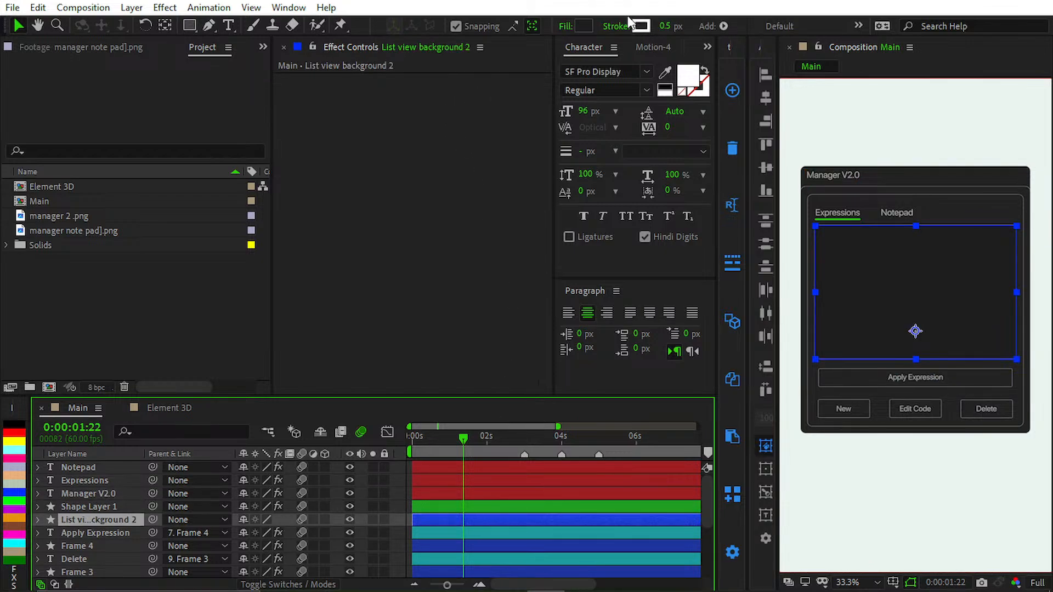
{"action": "left_click", "coordinate": [584, 25]}
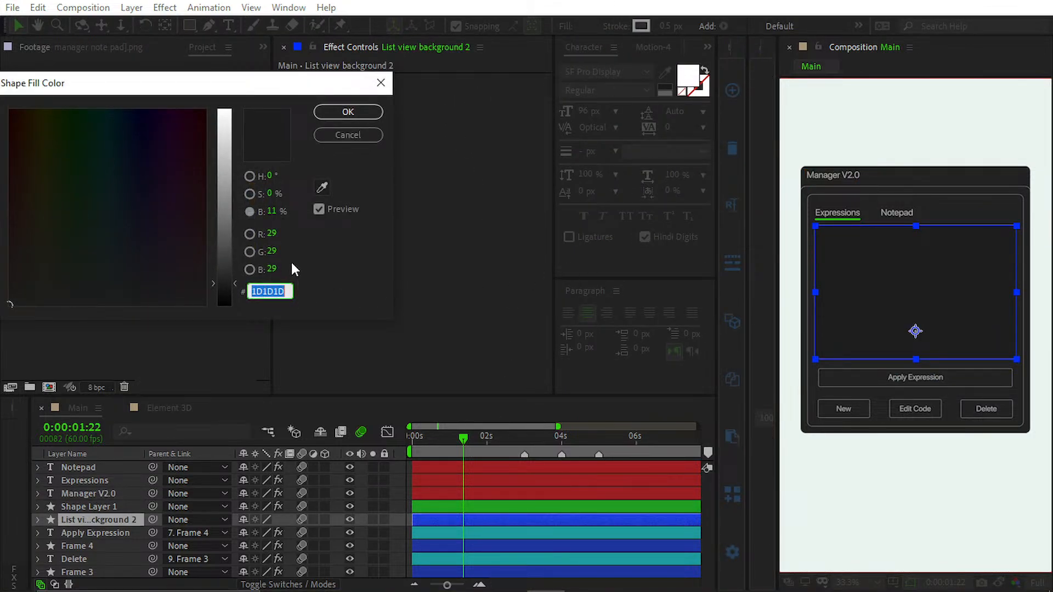
{"action": "left_click", "coordinate": [364, 117]}
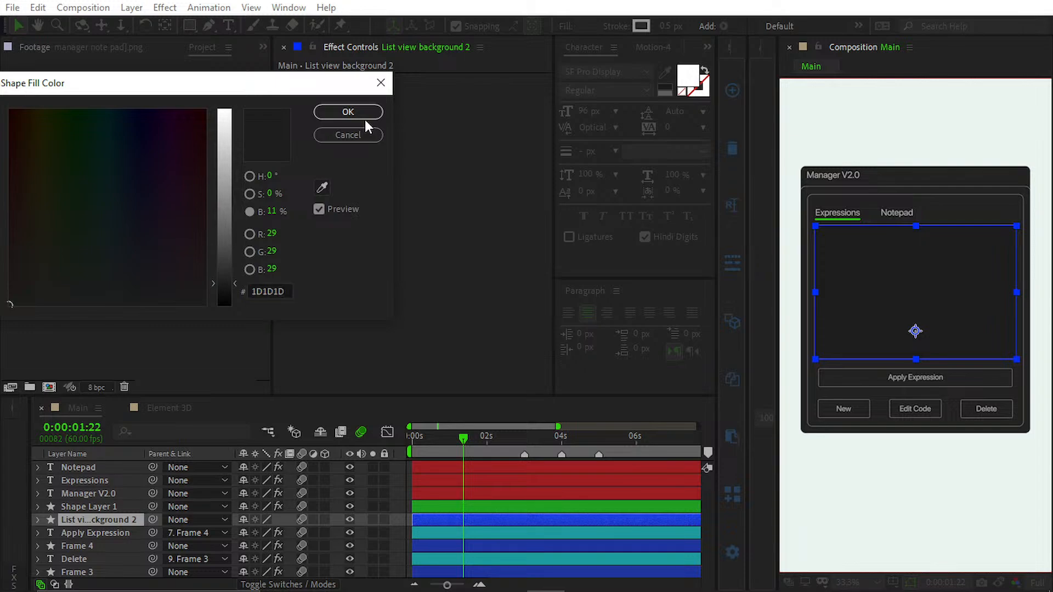
- In the Element 3D composition's Panel scene setup, set List Box's Default material diffuse colour to 1D1D1D and apply the scene
{"action": "left_click", "coordinate": [170, 408]}
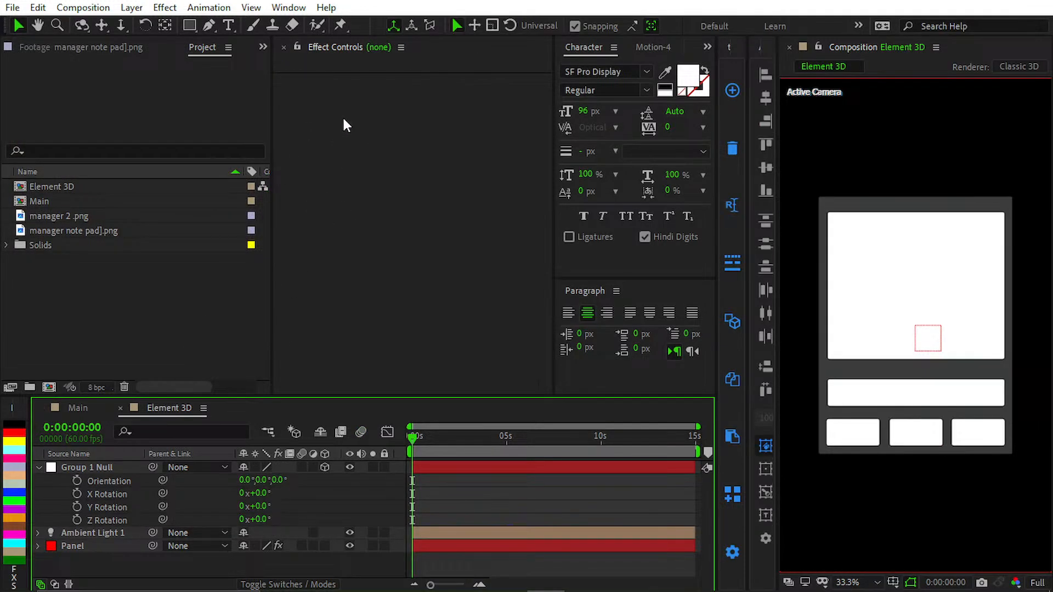
{"action": "left_click", "coordinate": [460, 546]}
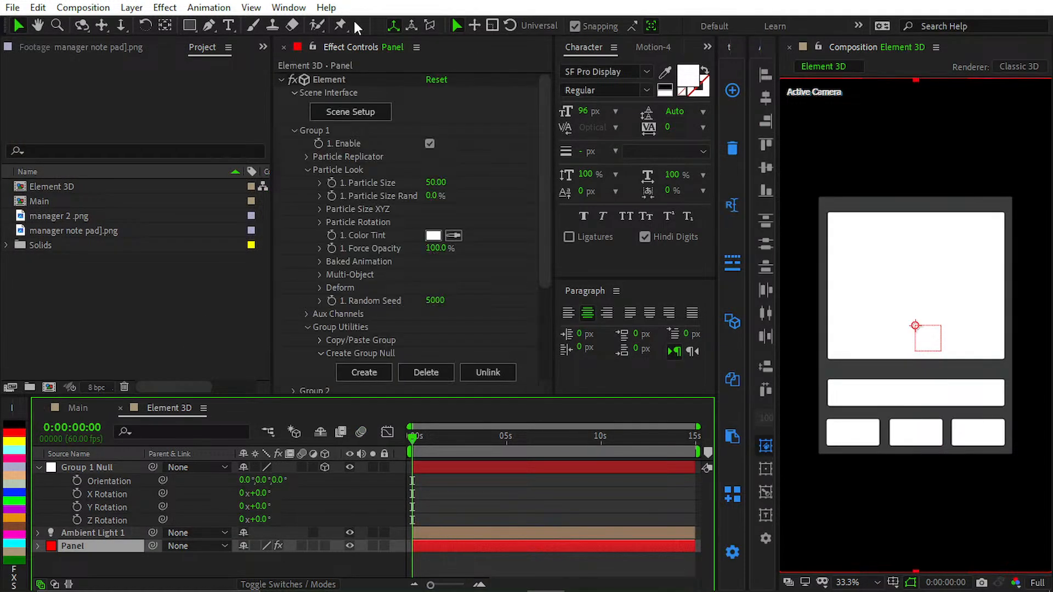
{"action": "left_click", "coordinate": [357, 113]}
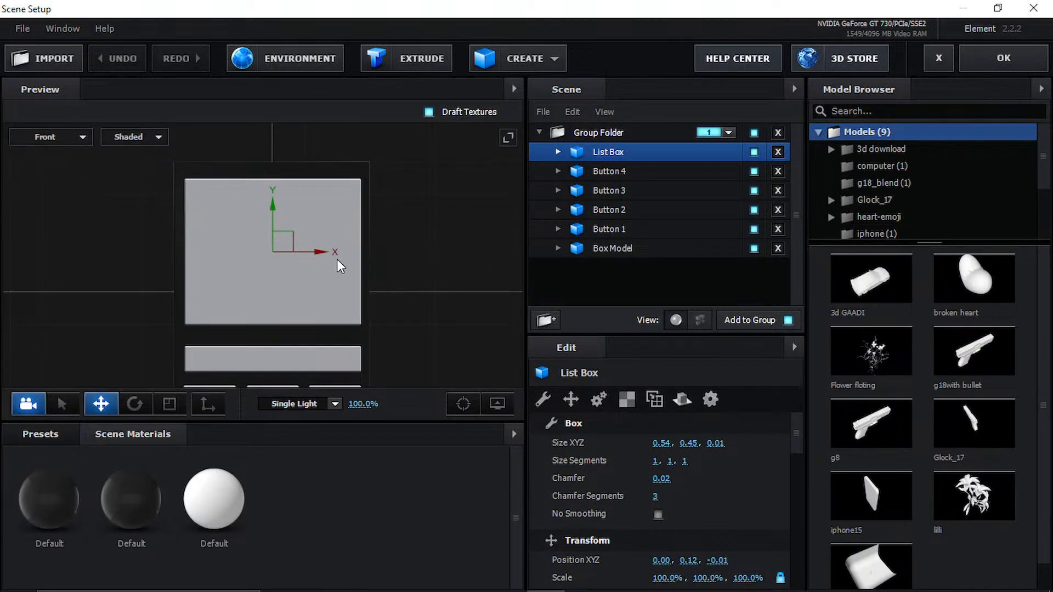
{"action": "left_click", "coordinate": [557, 152]}
{"action": "left_click", "coordinate": [625, 172]}
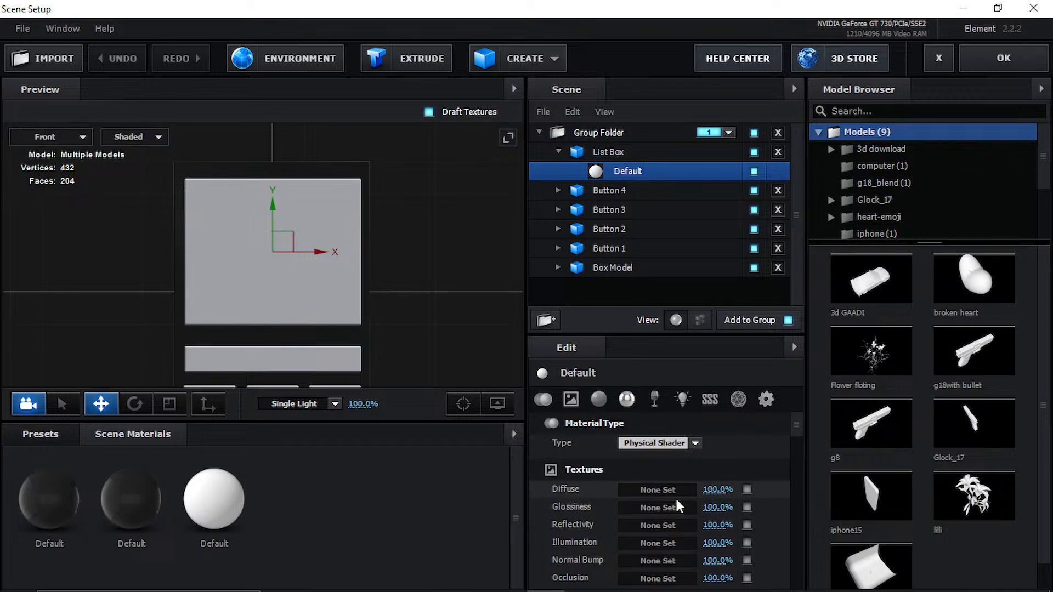
{"action": "scroll", "coordinate": [676, 494], "scroll_direction": "down", "scroll_amount": 5}
{"action": "scroll", "coordinate": [667, 482], "scroll_direction": "up", "scroll_amount": 2}
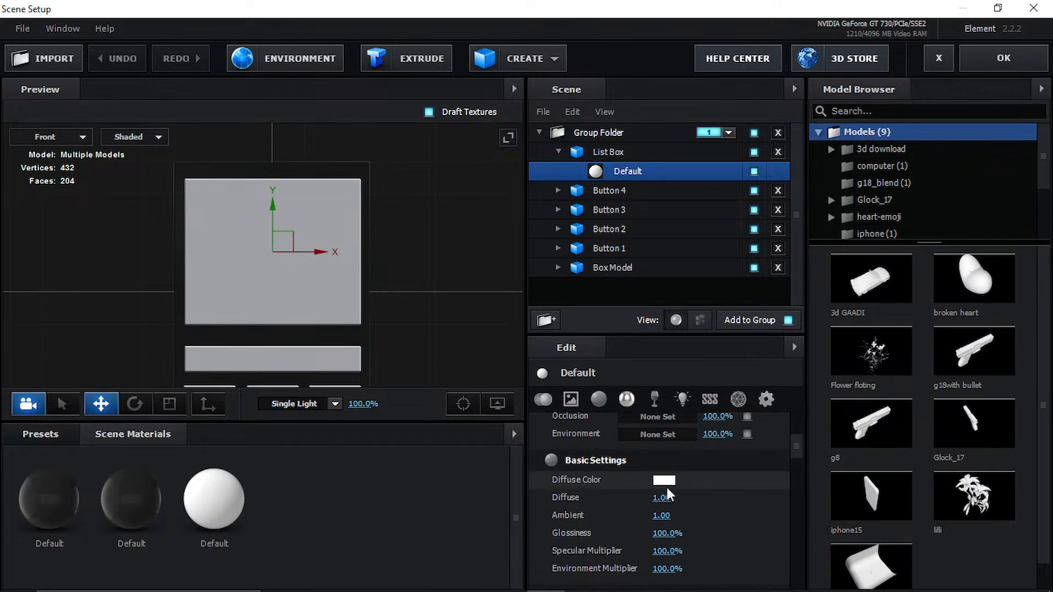
{"action": "left_click", "coordinate": [664, 481]}
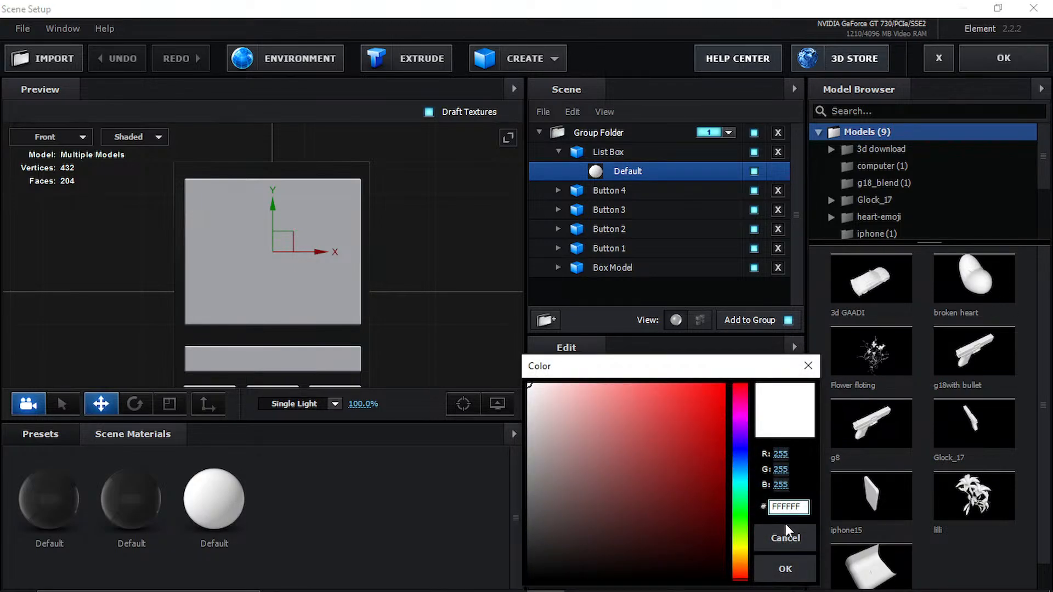
{"action": "key", "text": "ctrl+a"}
{"action": "type", "text": "151515"}
{"action": "left_click", "coordinate": [787, 572]}
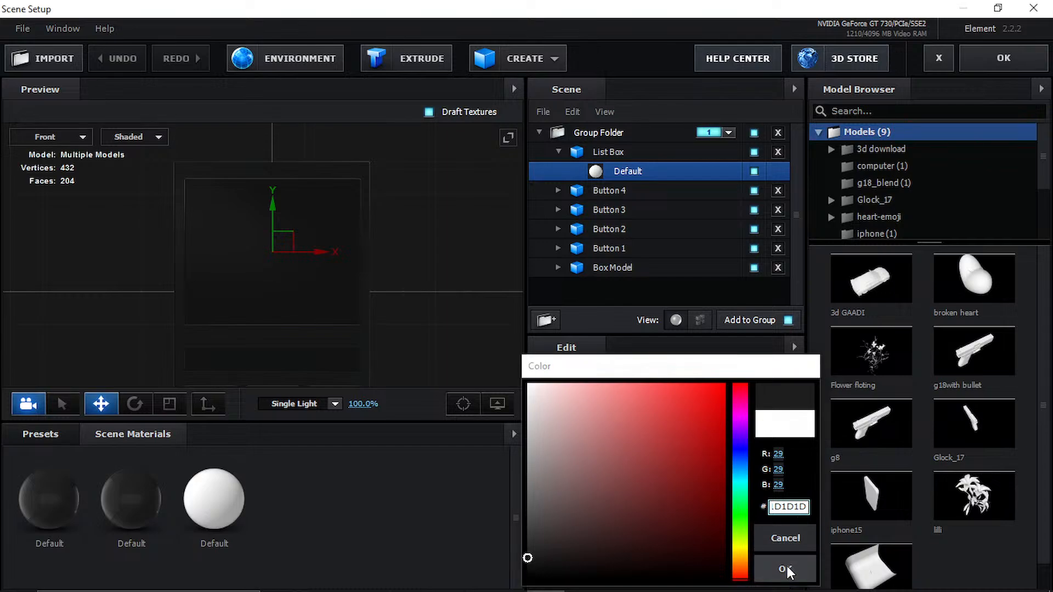
{"action": "left_click", "coordinate": [1009, 61]}
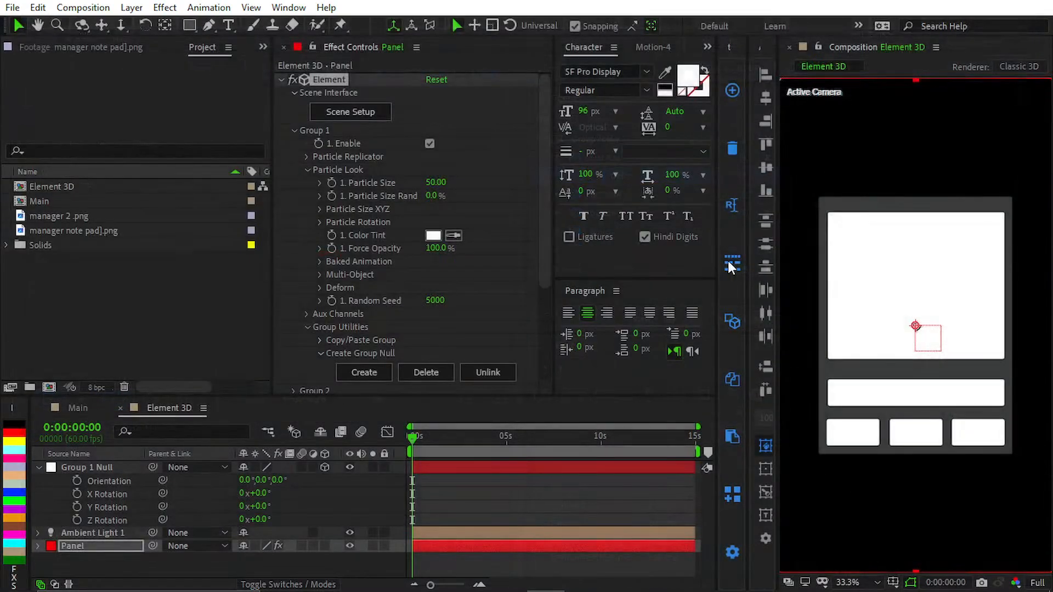
{"action": "left_click", "coordinate": [562, 490]}
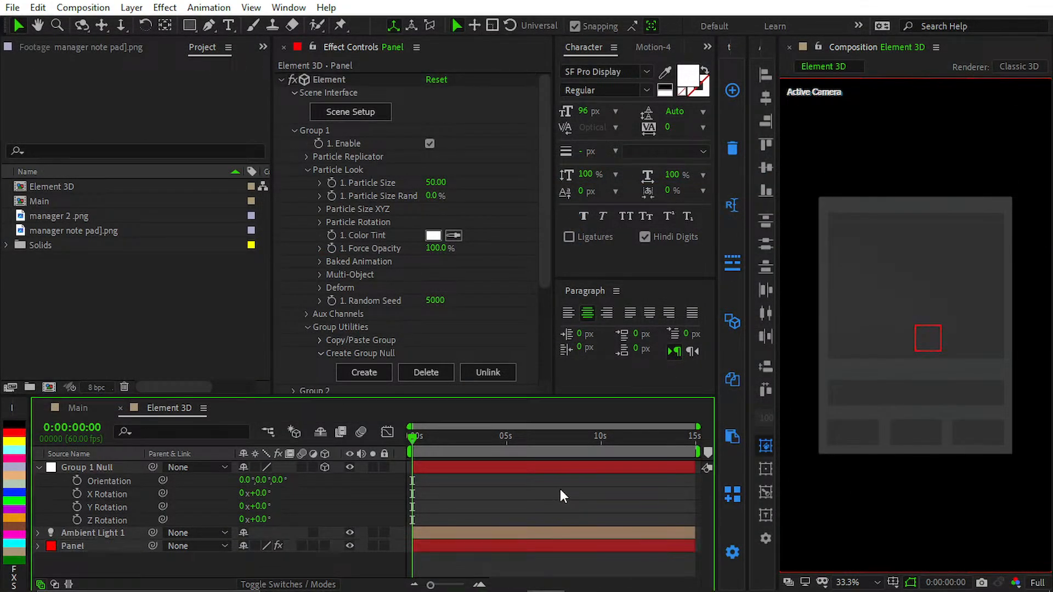
- Reopen the Panel layer's Element scene setup, delete the List Box model, and undo the deletion
{"action": "left_click", "coordinate": [362, 113]}
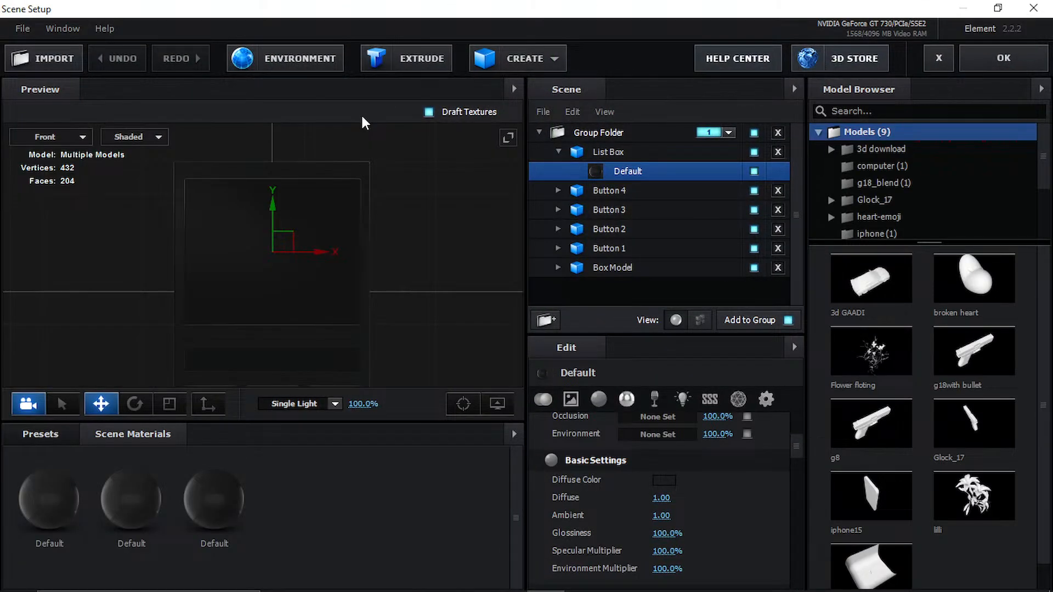
{"action": "middle_click_drag", "start_coordinate": [422, 252], "coordinate": [375, 212]}
{"action": "scroll", "coordinate": [375, 212], "scroll_direction": "up", "scroll_amount": 1}
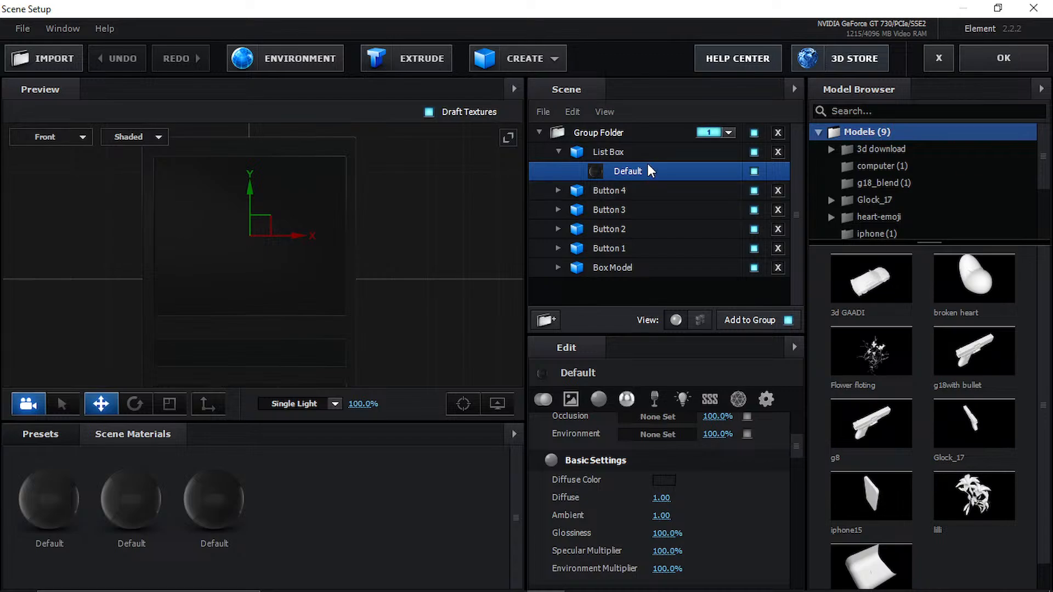
{"action": "left_click", "coordinate": [610, 152]}
{"action": "key", "text": "Delete"}
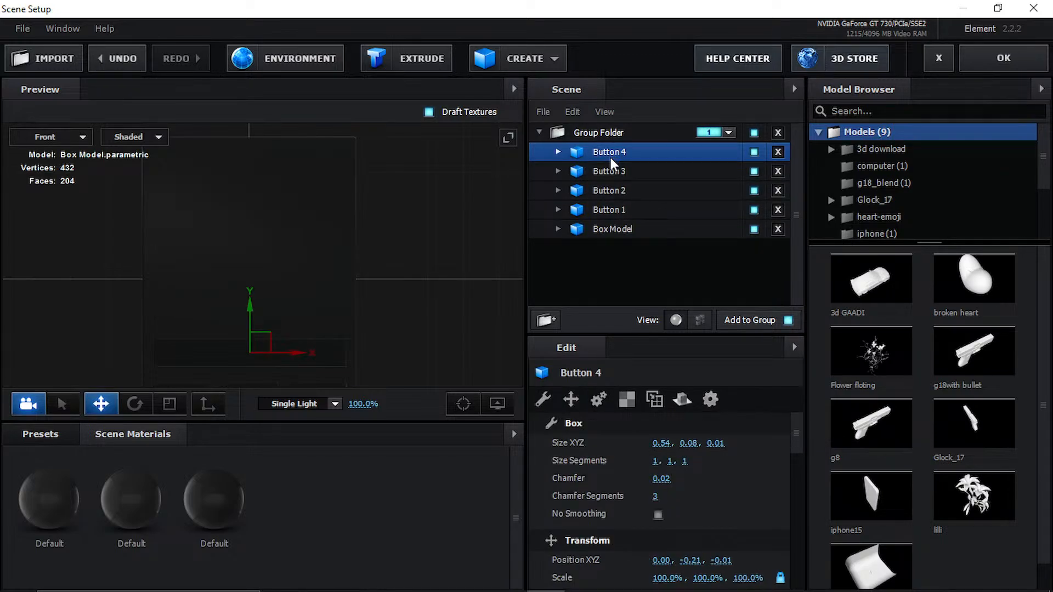
{"action": "key", "text": "ctrl+z"}
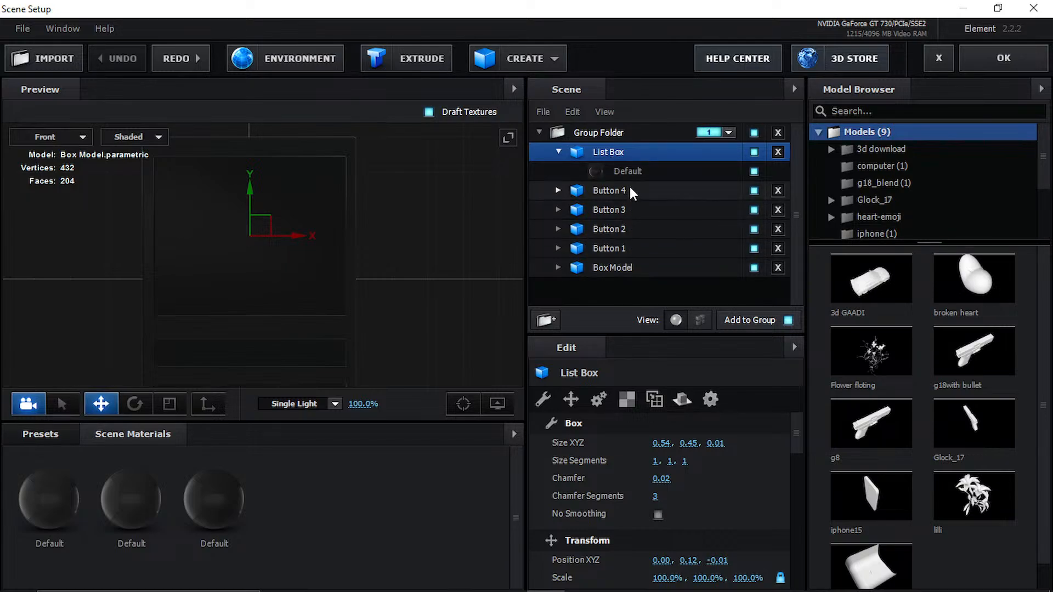
- Reset List Box's shared Default material and replace it on List Box with a duplicate
{"action": "right_click", "coordinate": [636, 172]}
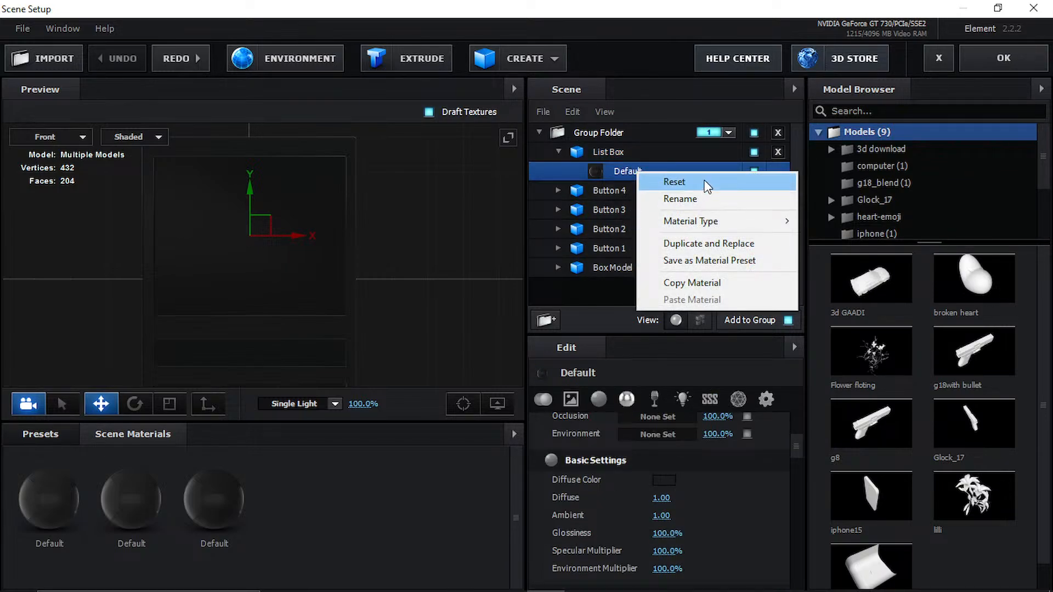
{"action": "left_click", "coordinate": [706, 184]}
{"action": "right_click", "coordinate": [637, 170]}
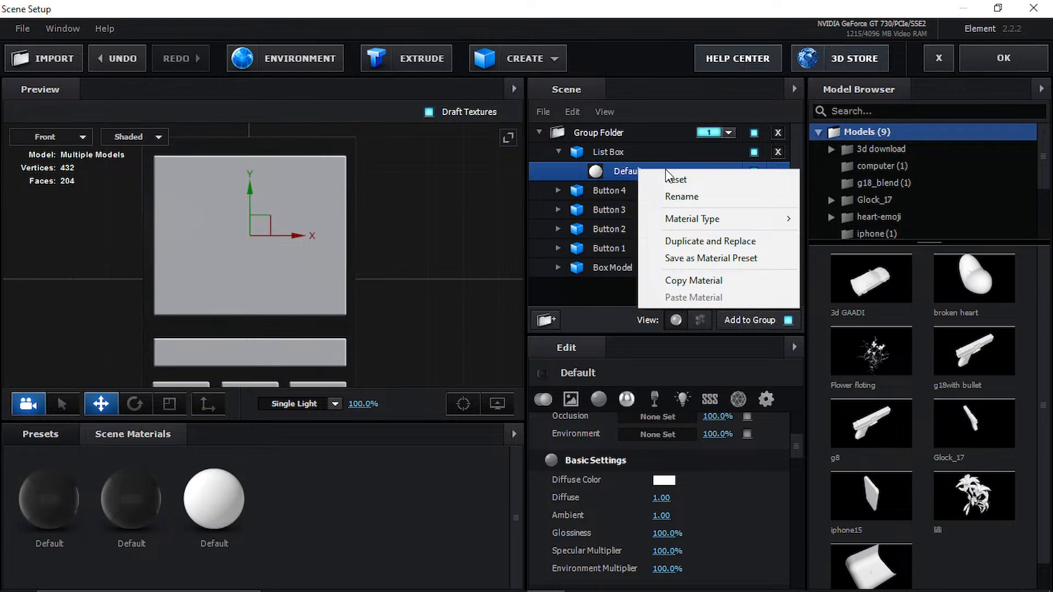
{"action": "left_click", "coordinate": [722, 241]}
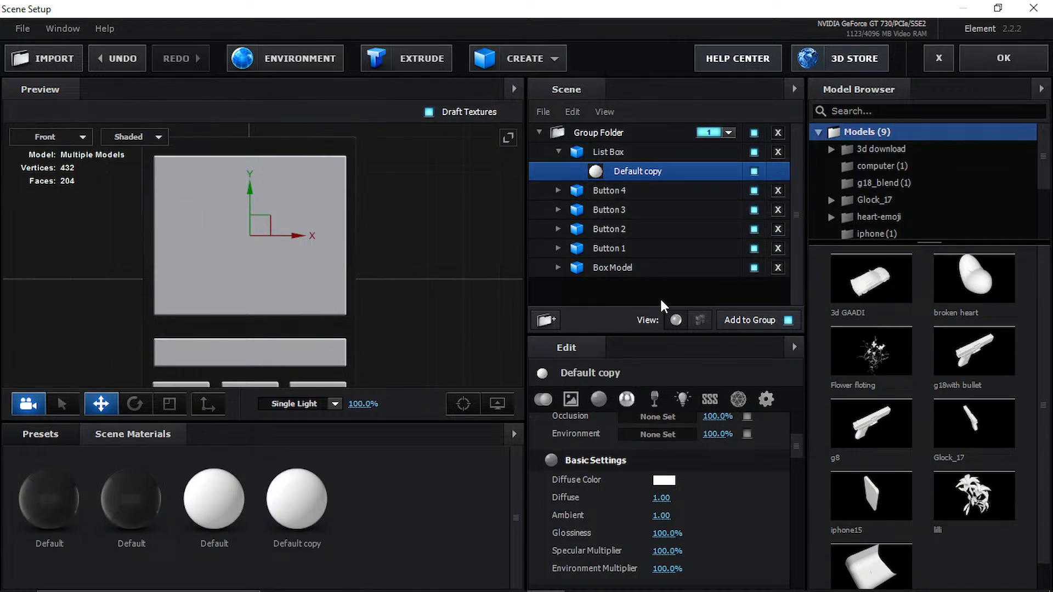
- Set the diffuse colour of List Box's Default copy material to 1D1D1D and apply the scene
{"action": "left_click", "coordinate": [665, 480]}
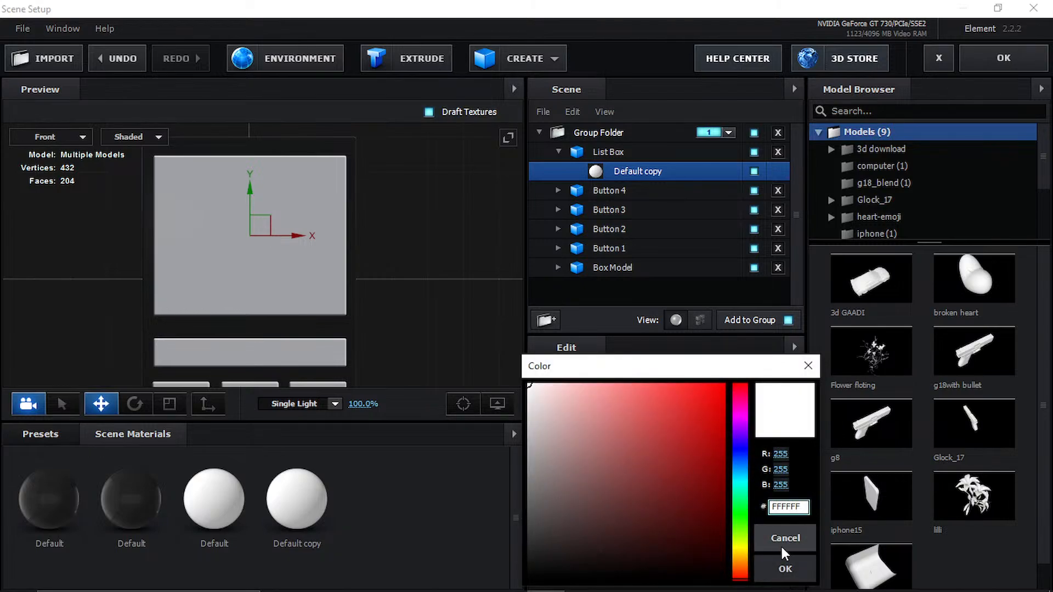
{"action": "type", "text": "000000"}
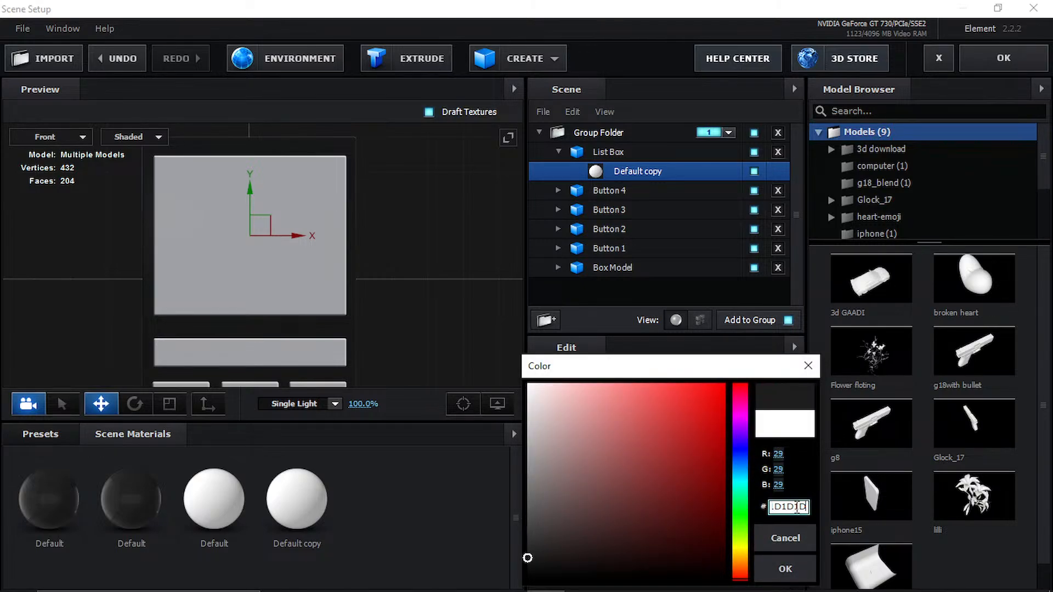
{"action": "left_click", "coordinate": [789, 559]}
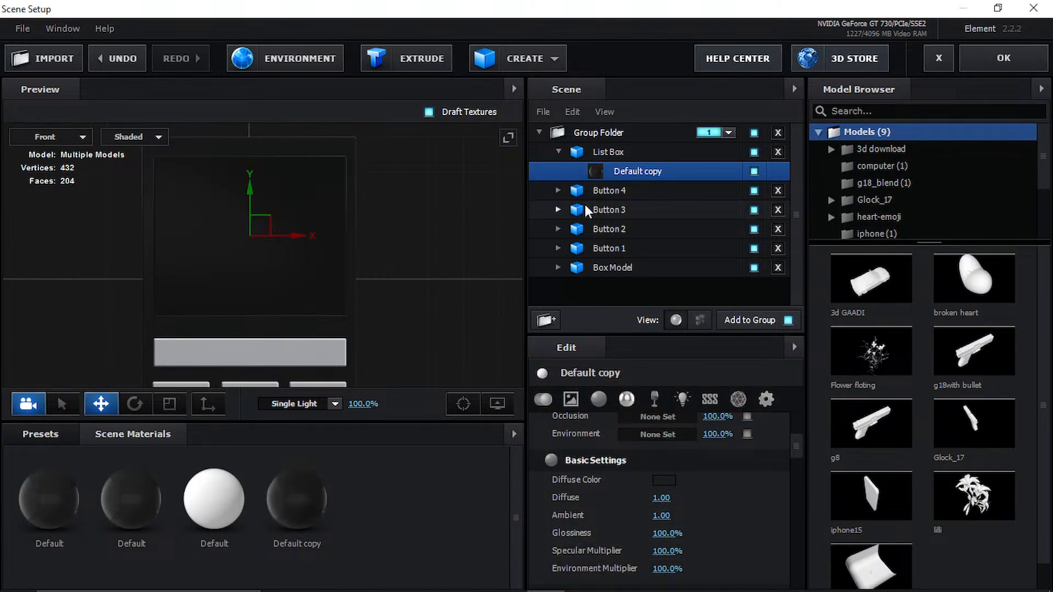
{"action": "right_click", "coordinate": [642, 164]}
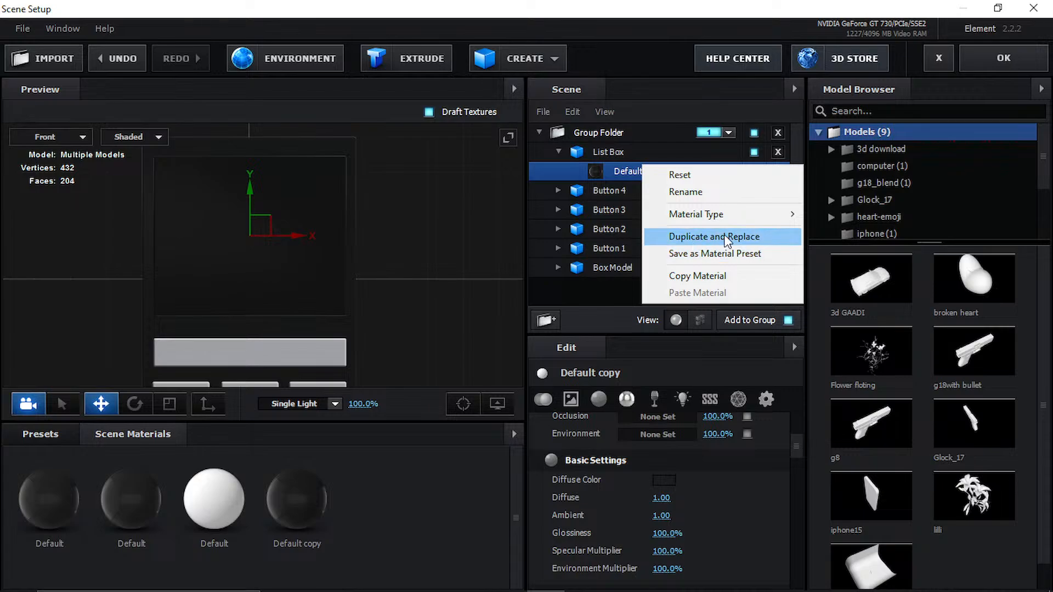
{"action": "left_click", "coordinate": [982, 71]}
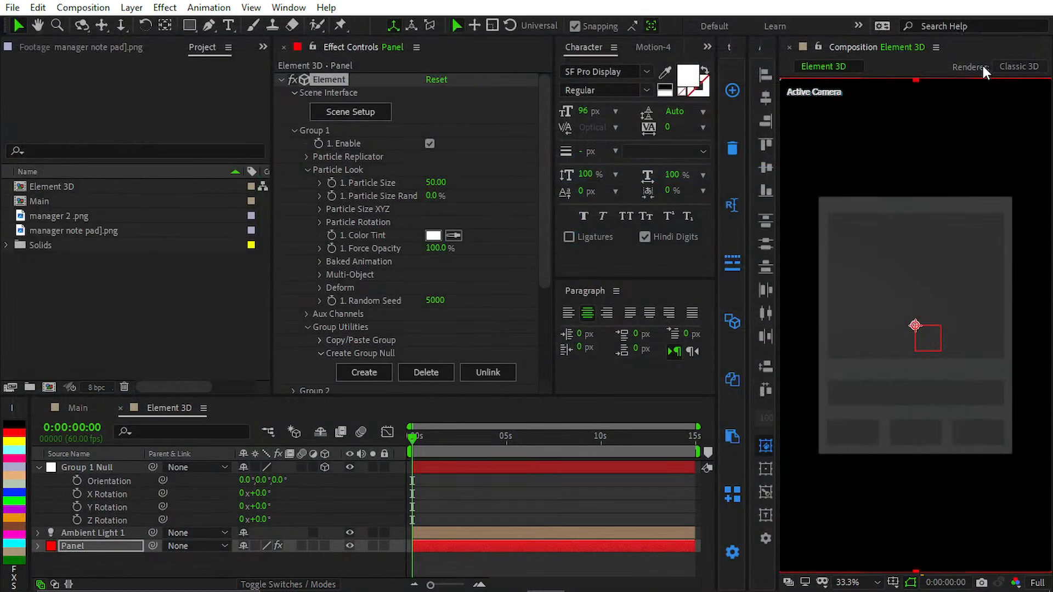
{"action": "left_click", "coordinate": [580, 532]}
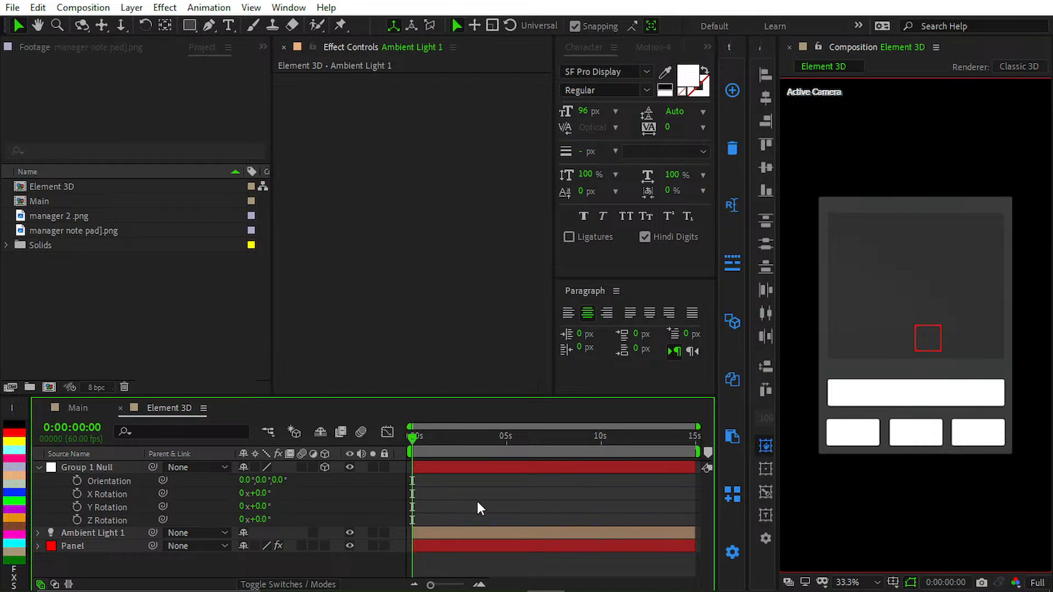
- Reopen the Panel layer's Element scene setup and examine the four buttons below List Box in the front view
{"action": "left_click", "coordinate": [482, 545]}
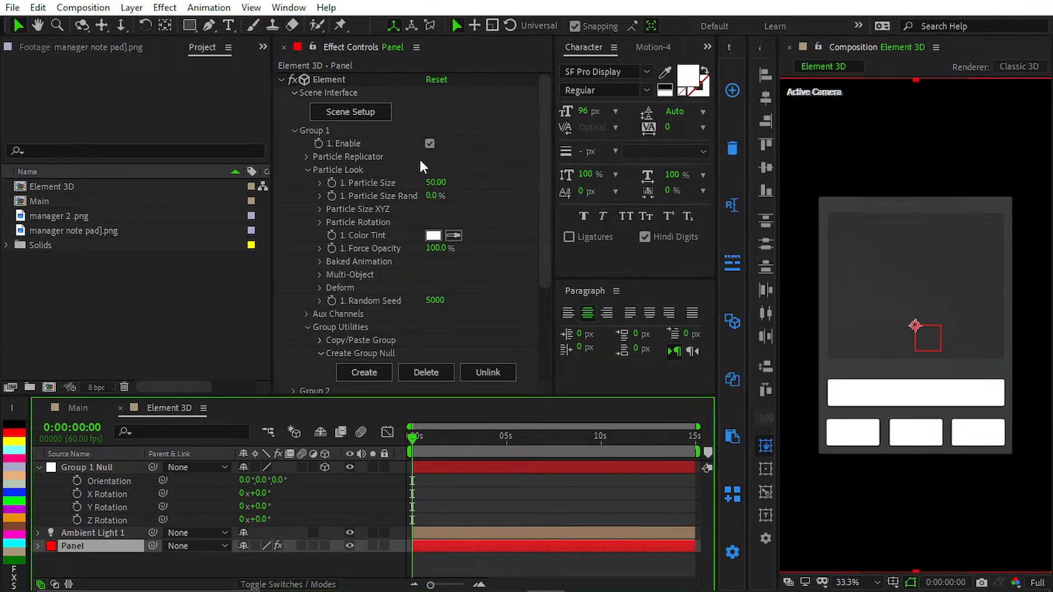
{"action": "left_click", "coordinate": [360, 114]}
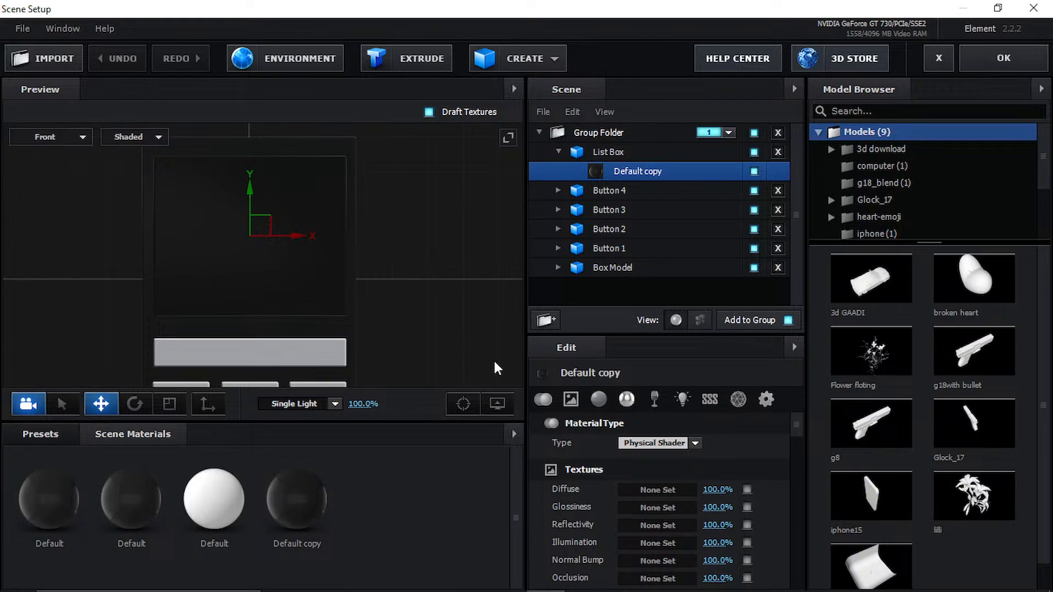
{"action": "middle_click_drag", "start_coordinate": [377, 305], "coordinate": [429, 323]}
{"action": "scroll", "coordinate": [376, 238], "scroll_direction": "up", "scroll_amount": 4}
{"action": "middle_click_drag", "start_coordinate": [376, 238], "coordinate": [292, 242]}
{"action": "scroll", "coordinate": [364, 250], "scroll_direction": "up", "scroll_amount": 1}
{"action": "scroll", "coordinate": [324, 219], "scroll_direction": "down", "scroll_amount": 4}
{"action": "middle_click_drag", "start_coordinate": [372, 248], "coordinate": [370, 121]}
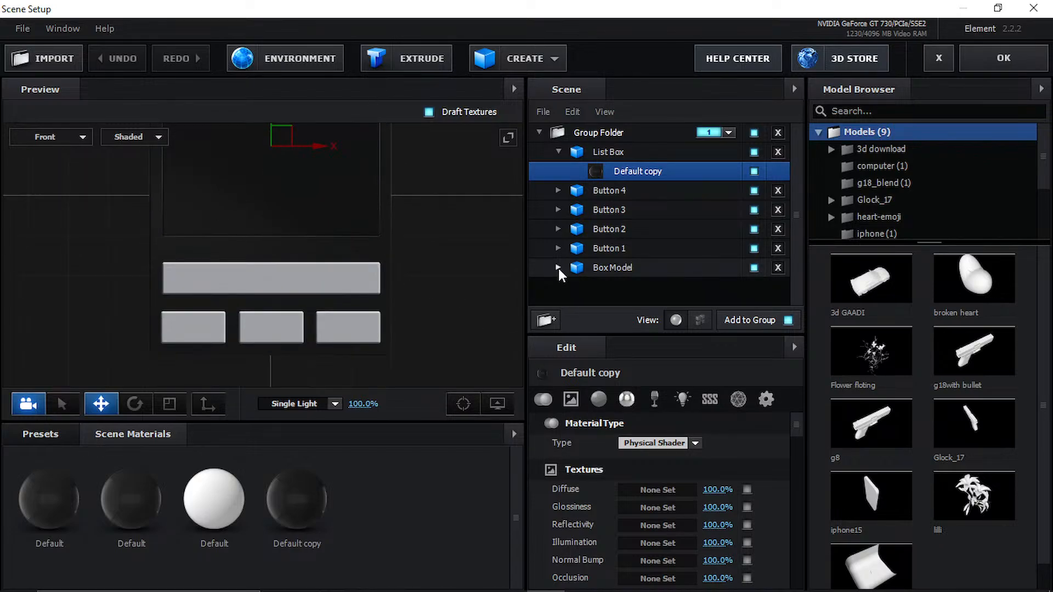
- Switch to OBS and mute the Microphone source in the audio mixer
{"action": "mouse_move", "coordinate": [589, 582]}
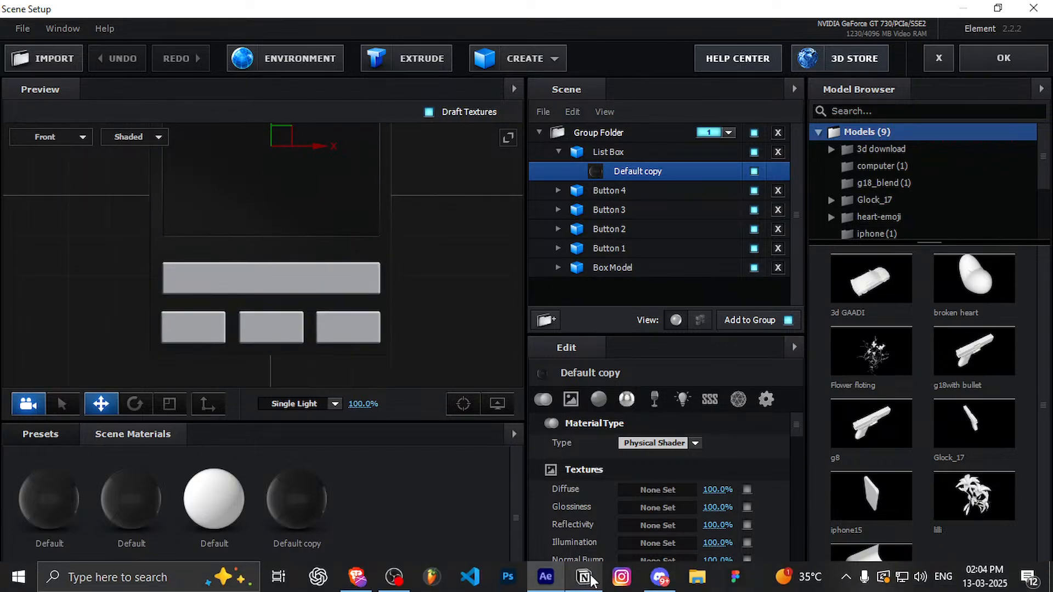
{"action": "left_click", "coordinate": [397, 578]}
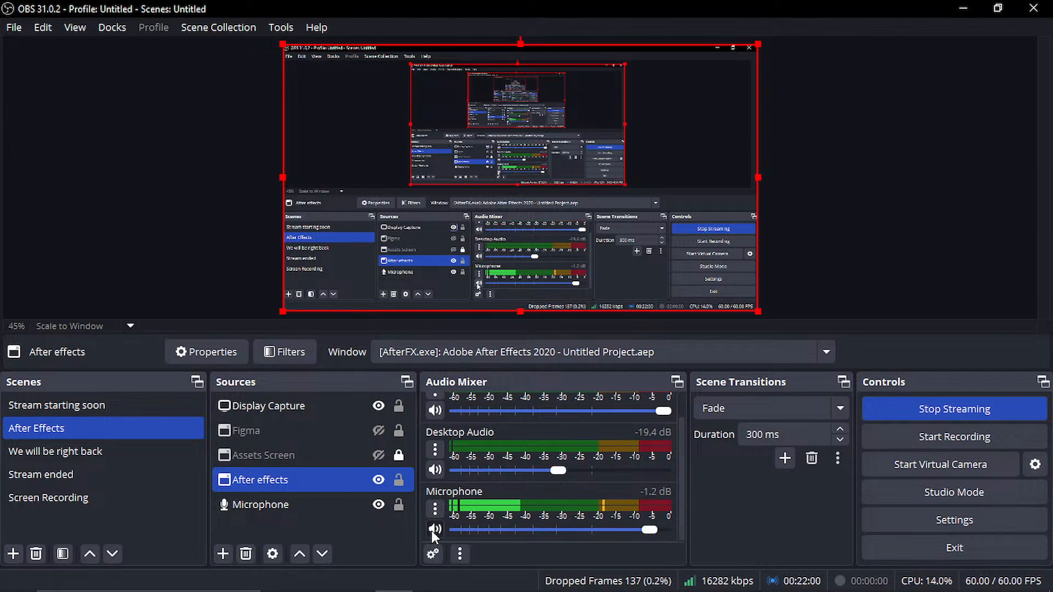
{"action": "left_click", "coordinate": [434, 530]}
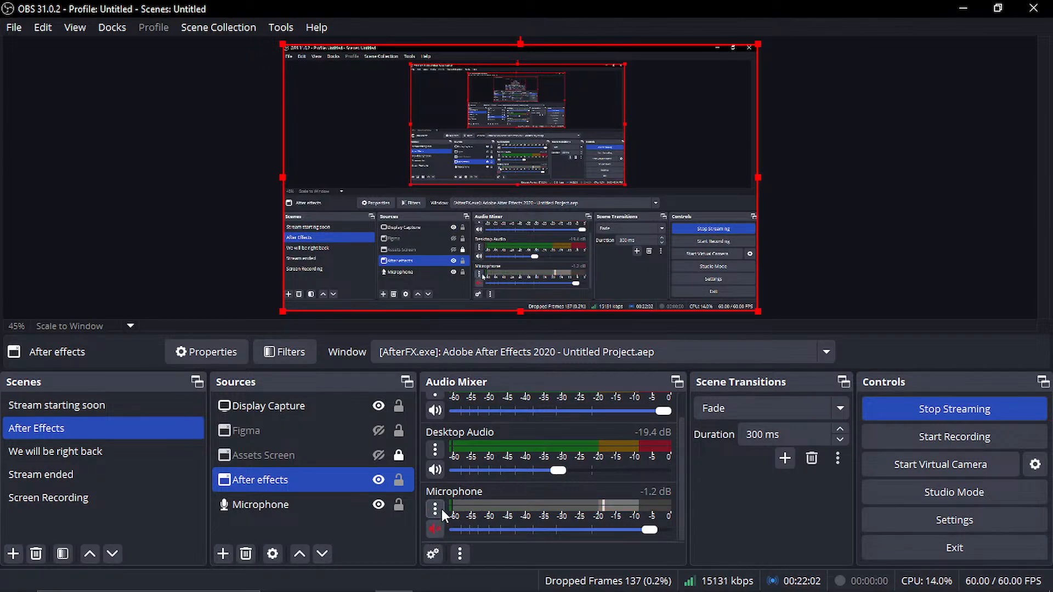
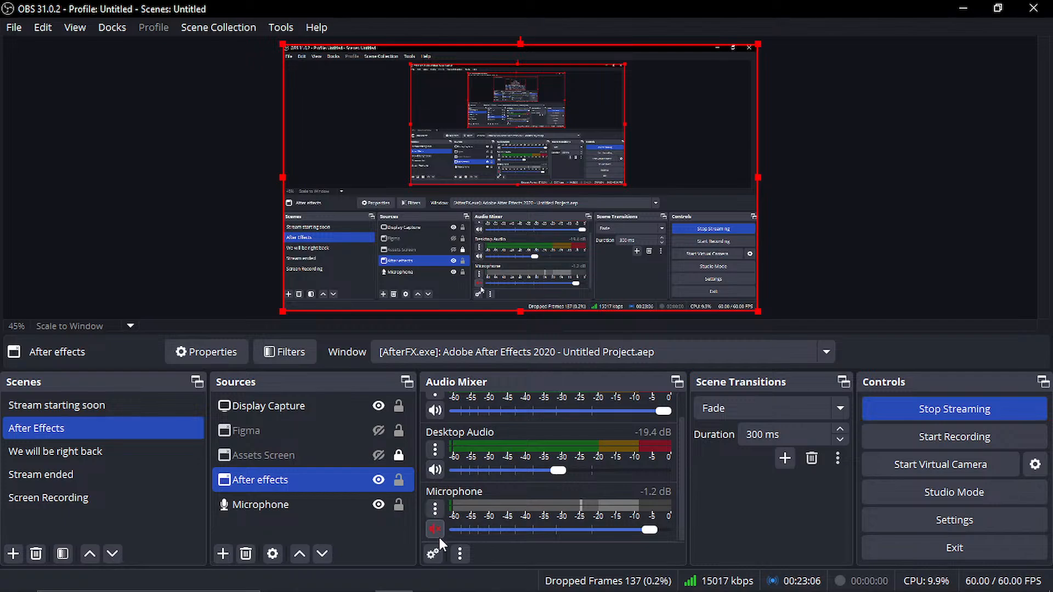
- Unmute the Microphone source in the audio mixer, minimise OBS and switch back to After Effects
{"action": "left_click", "coordinate": [437, 528]}
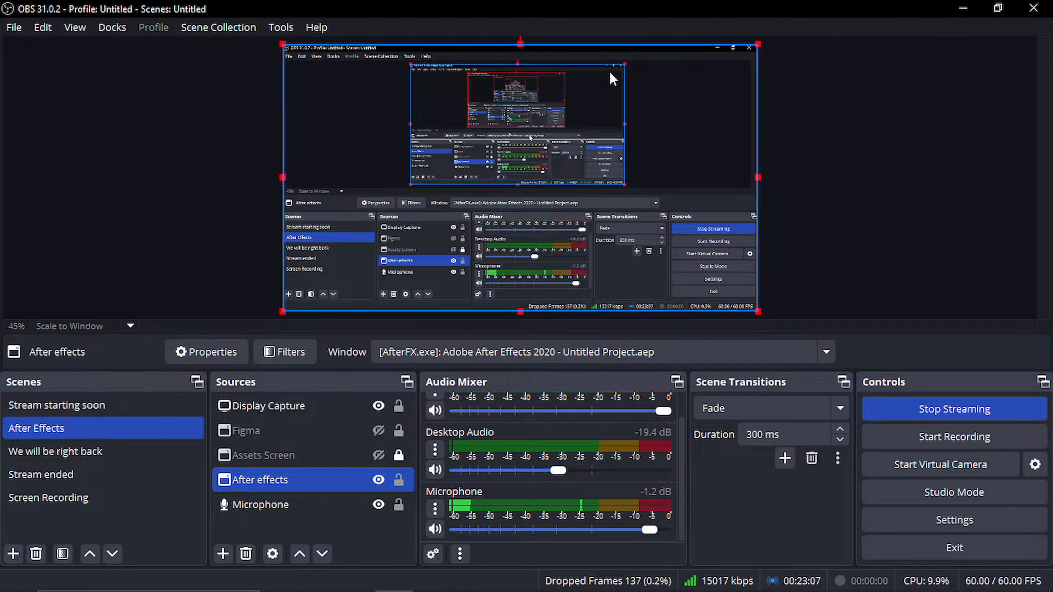
{"action": "left_click", "coordinate": [960, 6]}
{"action": "mouse_move", "coordinate": [729, 583]}
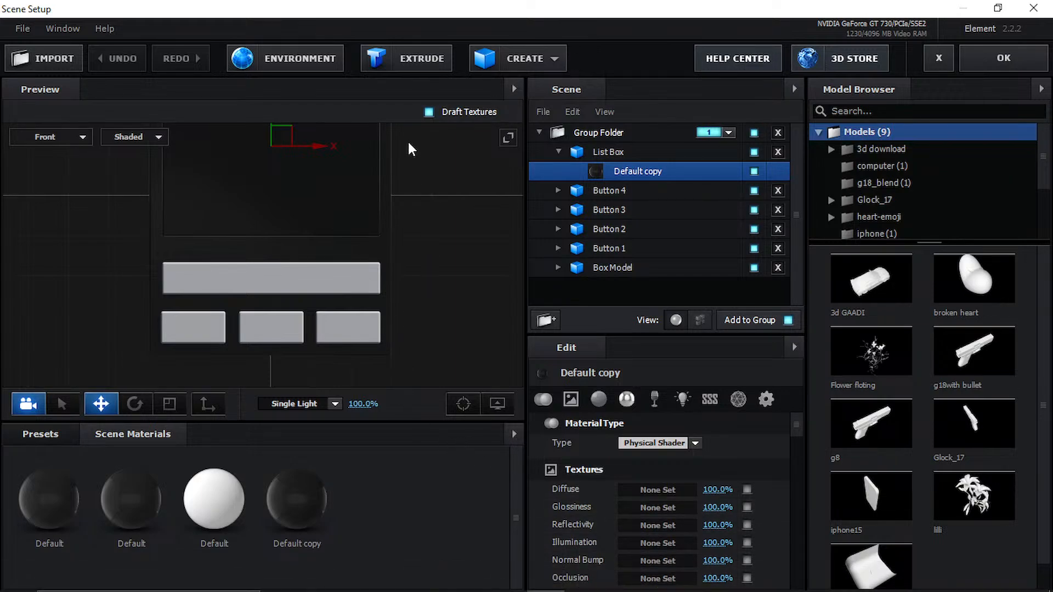
- Set Box Model's Y size to 0.90 so the panel body is taller
{"action": "middle_click_drag", "start_coordinate": [422, 248], "coordinate": [443, 264]}
{"action": "scroll", "coordinate": [445, 268], "scroll_direction": "up", "scroll_amount": 1}
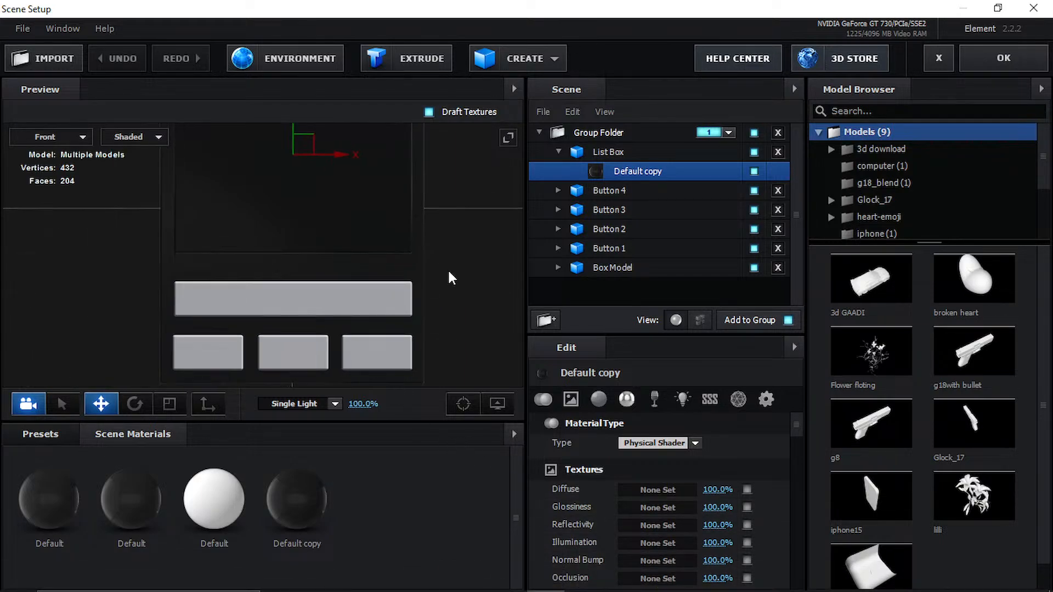
{"action": "scroll", "coordinate": [451, 277], "scroll_direction": "down", "scroll_amount": 4}
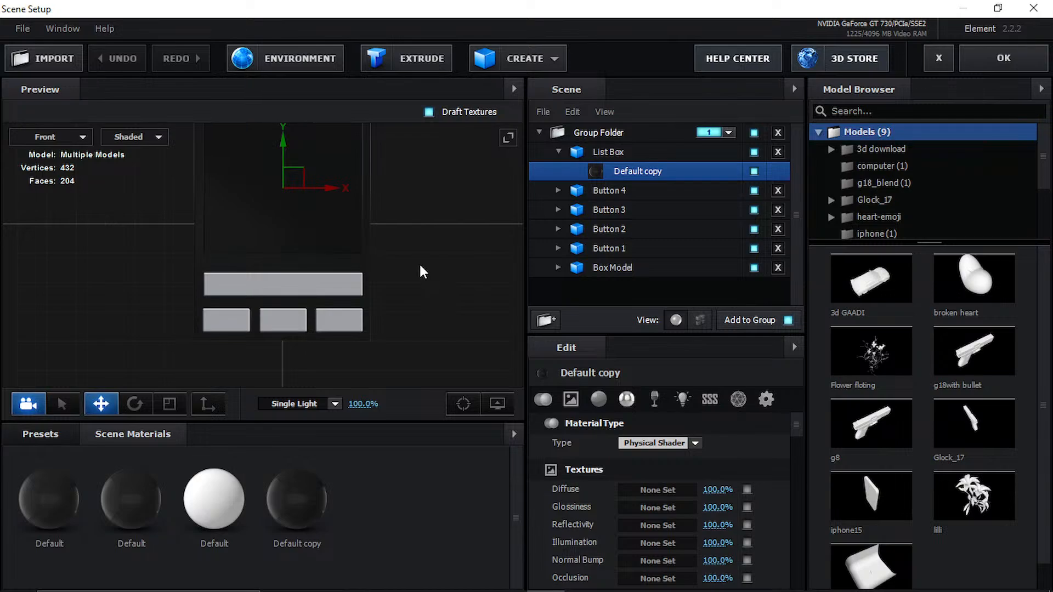
{"action": "middle_click_drag", "start_coordinate": [423, 271], "coordinate": [377, 317]}
{"action": "middle_click_drag", "start_coordinate": [371, 266], "coordinate": [404, 217]}
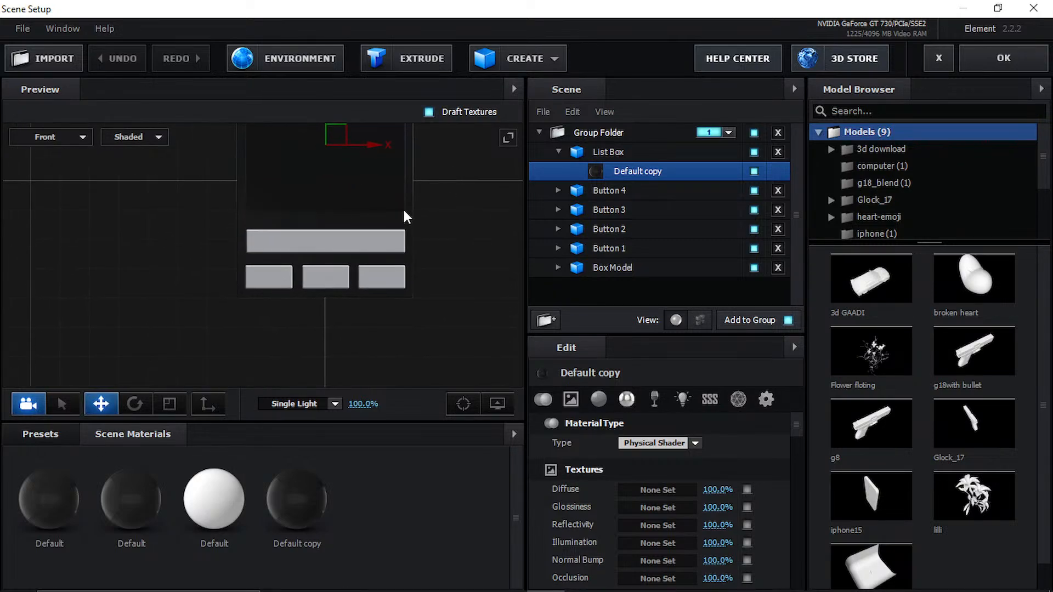
{"action": "left_click", "coordinate": [609, 272]}
{"action": "middle_click_drag", "start_coordinate": [437, 226], "coordinate": [377, 293]}
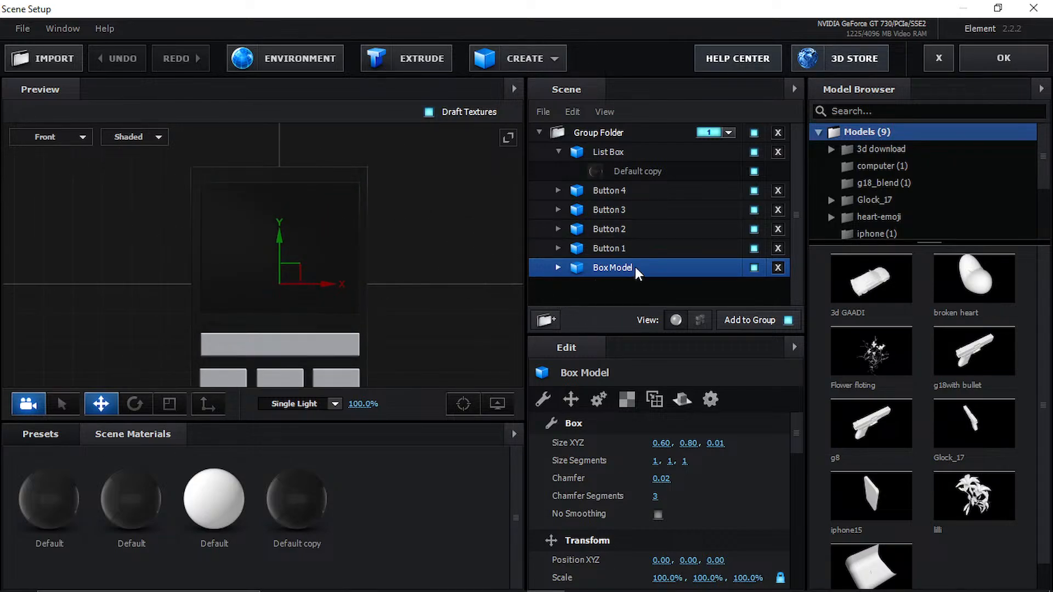
{"action": "scroll", "coordinate": [658, 409], "scroll_direction": "down", "scroll_amount": 3}
{"action": "scroll", "coordinate": [664, 425], "scroll_direction": "up", "scroll_amount": 3}
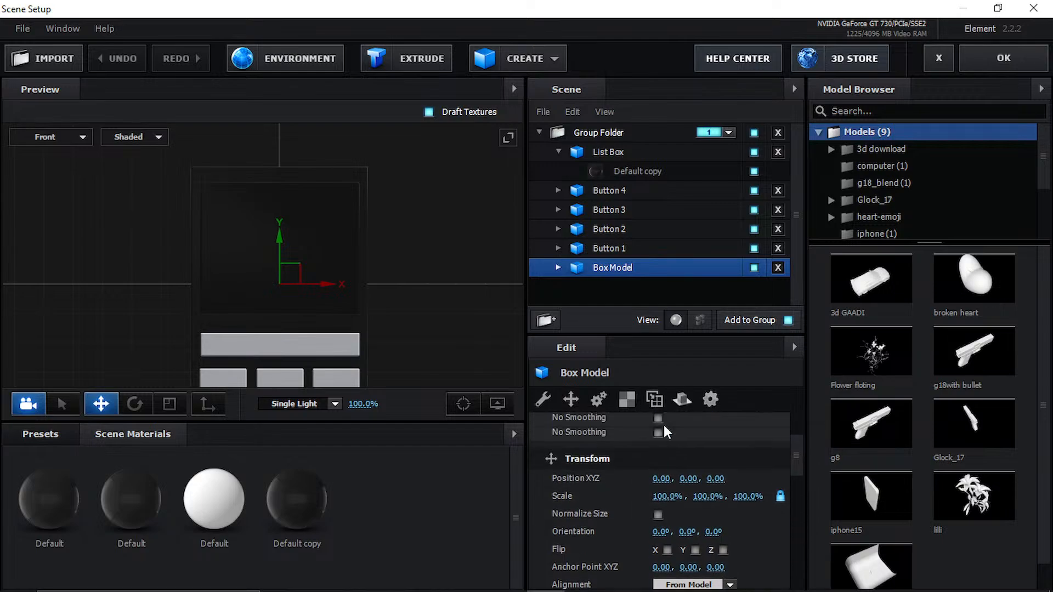
{"action": "left_click_drag", "start_coordinate": [681, 445], "coordinate": [690, 445]}
{"action": "left_click", "coordinate": [689, 445]}
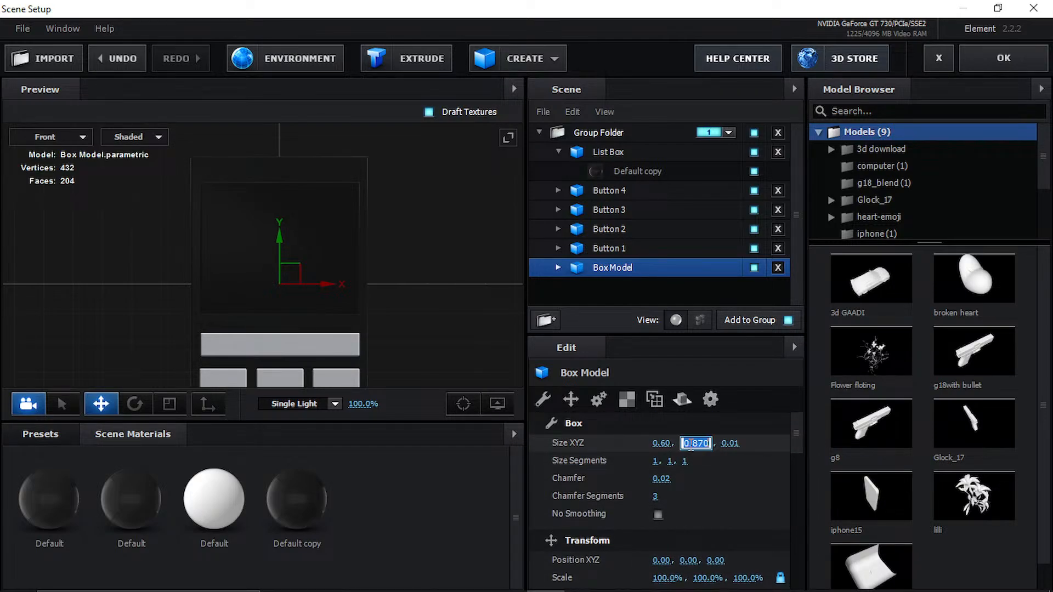
{"action": "type", "text": ".9"}
{"action": "key", "text": "Return"}
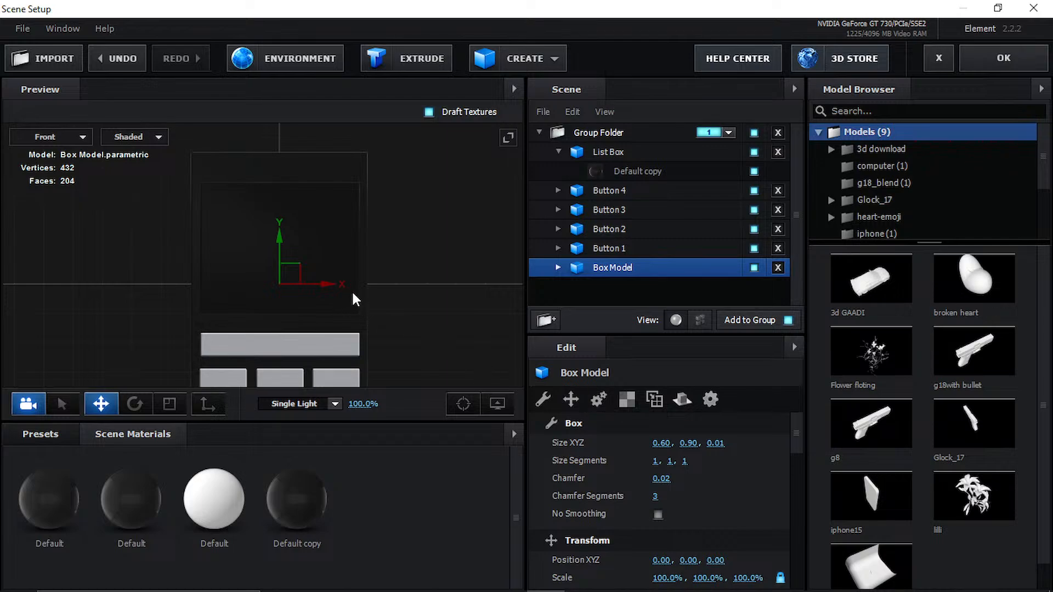
- Move Box Model up along the Y axis to position 0.04
{"action": "middle_click_drag", "start_coordinate": [351, 291], "coordinate": [332, 211]}
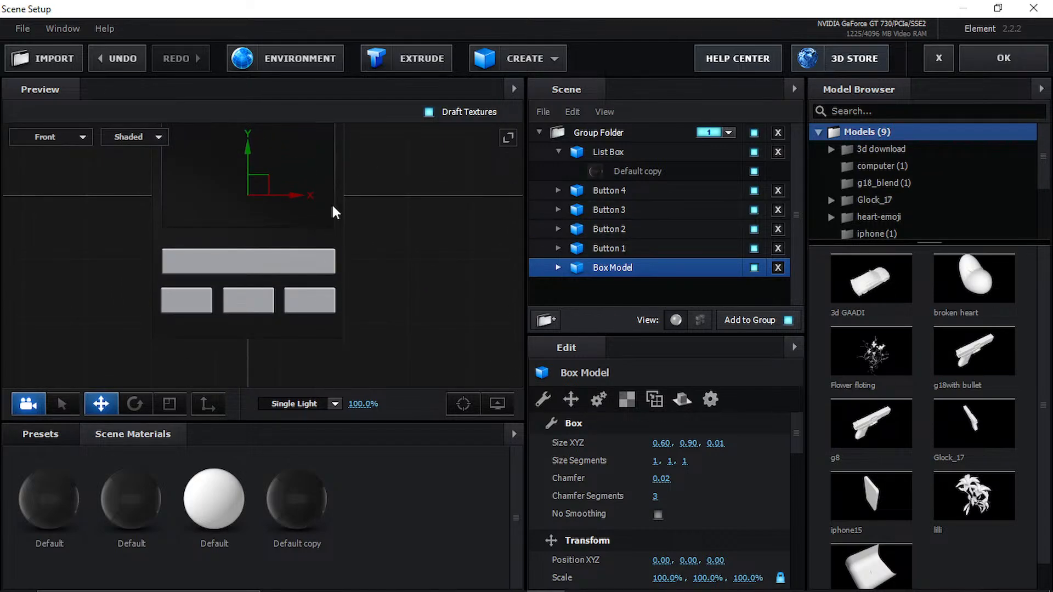
{"action": "left_click_drag", "start_coordinate": [248, 146], "coordinate": [247, 134]}
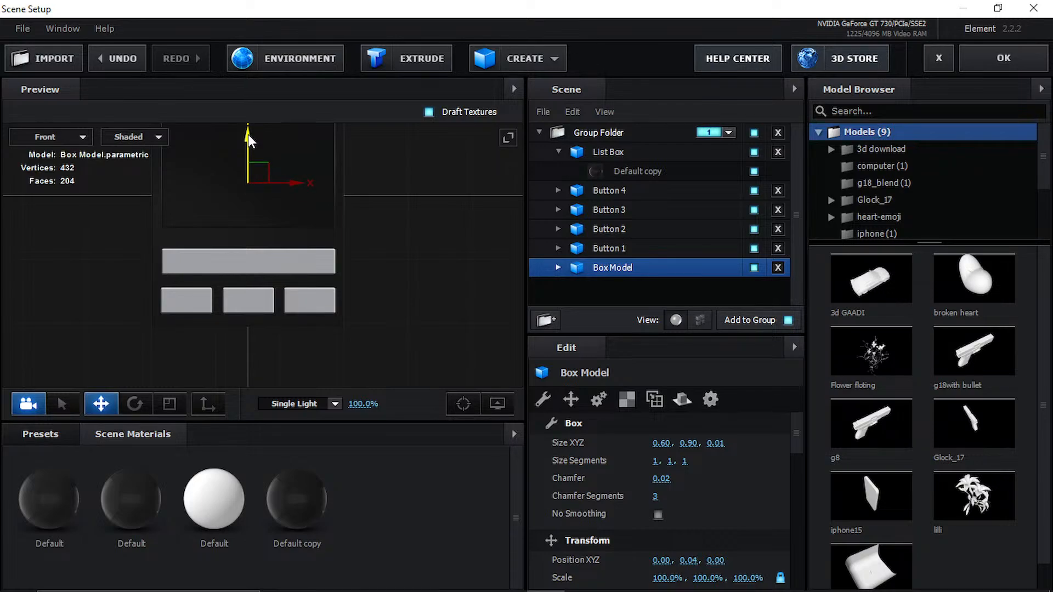
{"action": "middle_click_drag", "start_coordinate": [380, 238], "coordinate": [361, 325]}
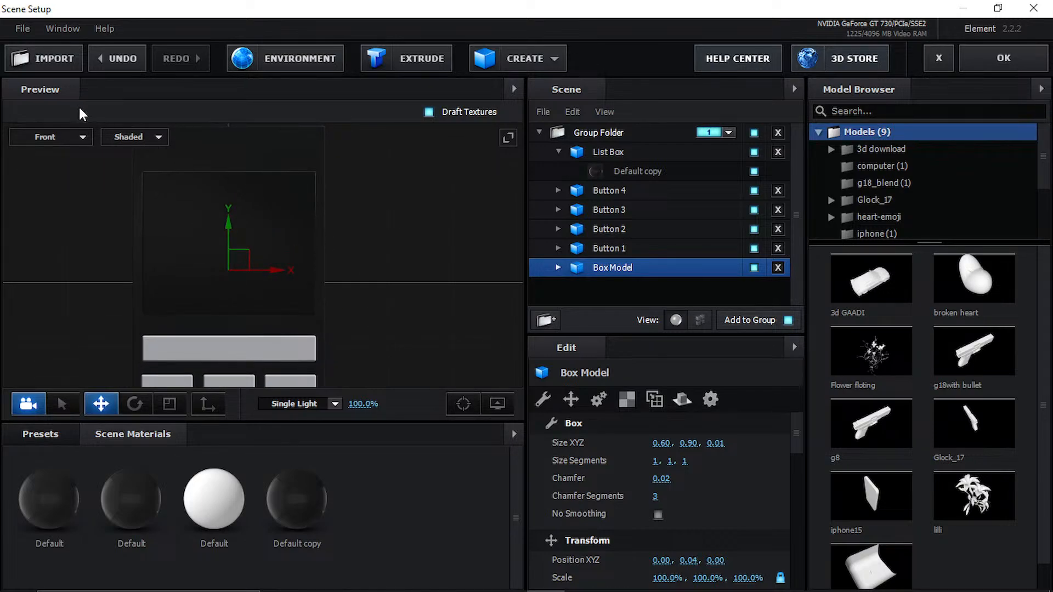
- Inspect the resized panel in the perspective view, apply the scene and deselect the Panel layer
{"action": "left_click", "coordinate": [77, 140]}
{"action": "left_click", "coordinate": [52, 141]}
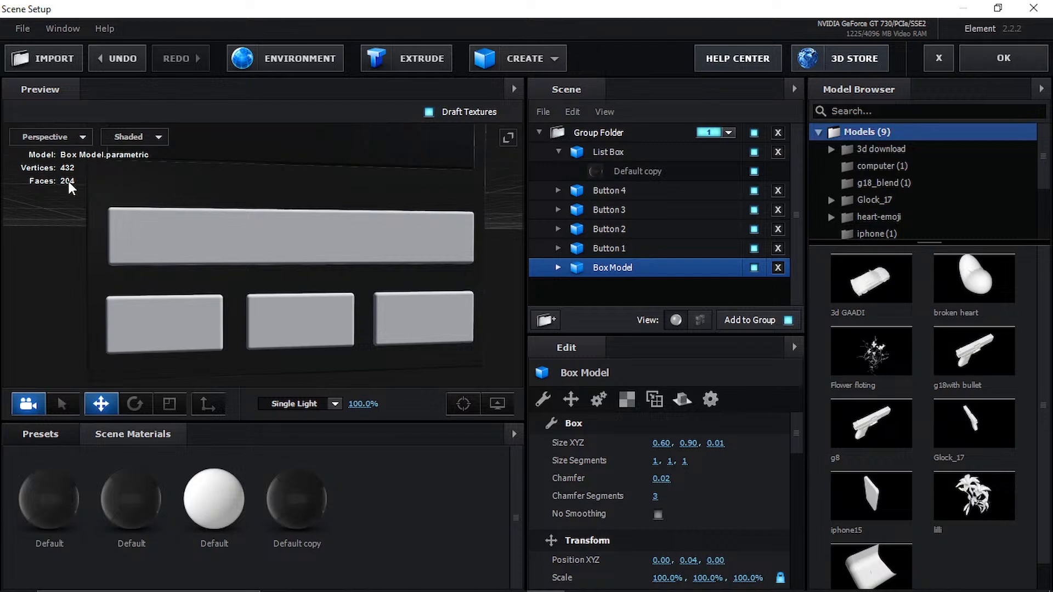
{"action": "left_click_drag", "start_coordinate": [70, 187], "coordinate": [286, 231]}
{"action": "left_click", "coordinate": [1004, 57]}
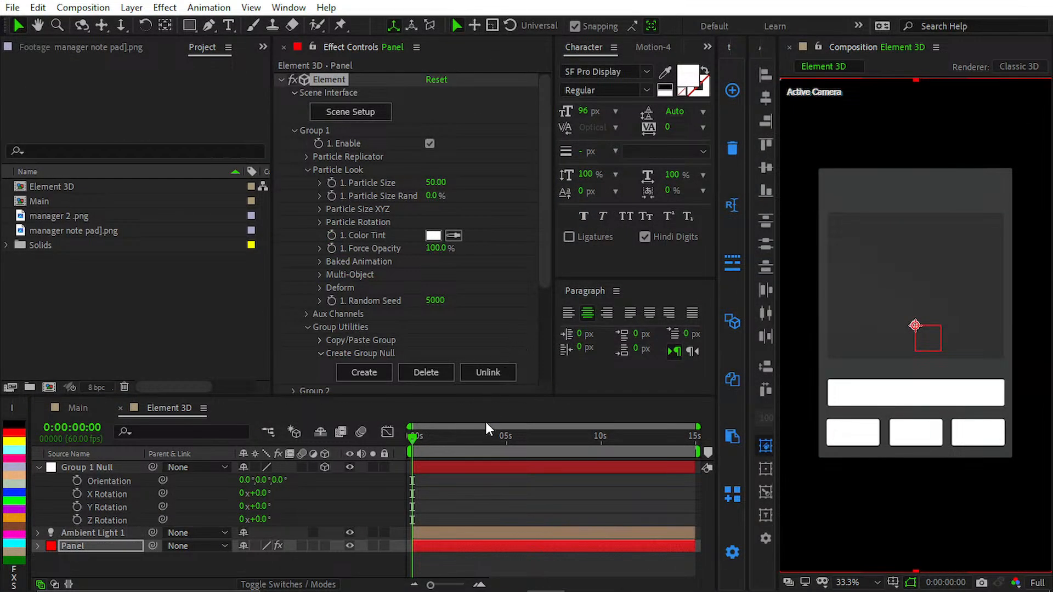
{"action": "left_click", "coordinate": [473, 492]}
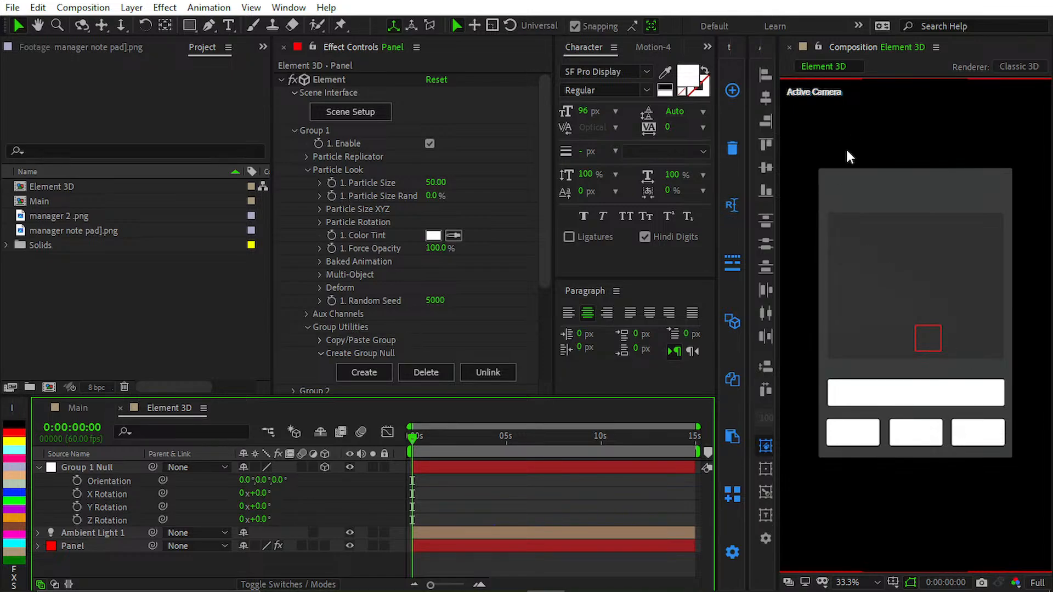
- Reopen the Panel layer's Element scene setup and browse the Plastic presets in the Pro_Shaders materials for a suitable button material
{"action": "left_click", "coordinate": [345, 110]}
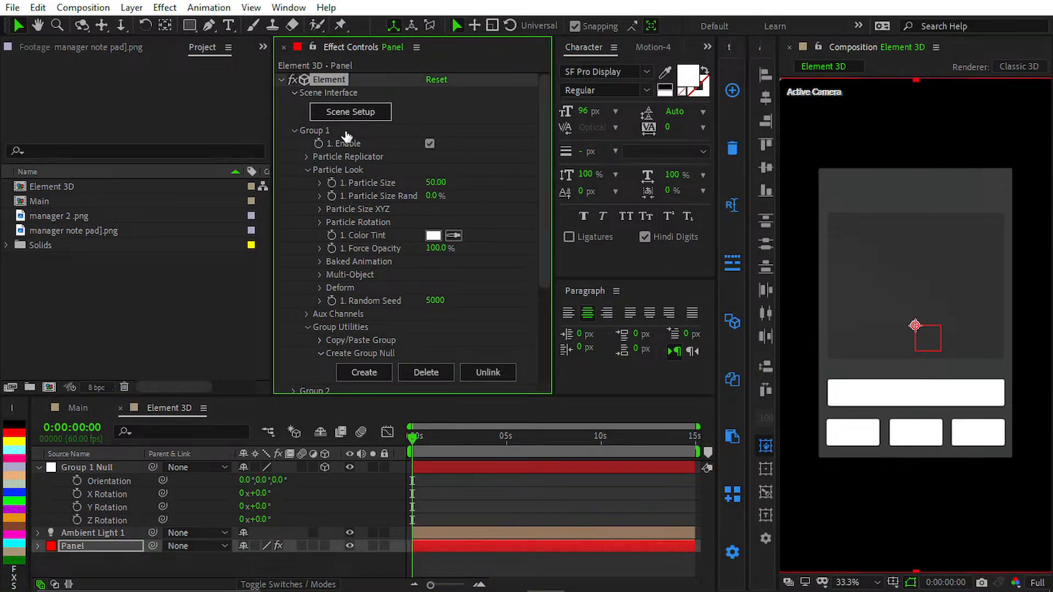
{"action": "left_click", "coordinate": [349, 111]}
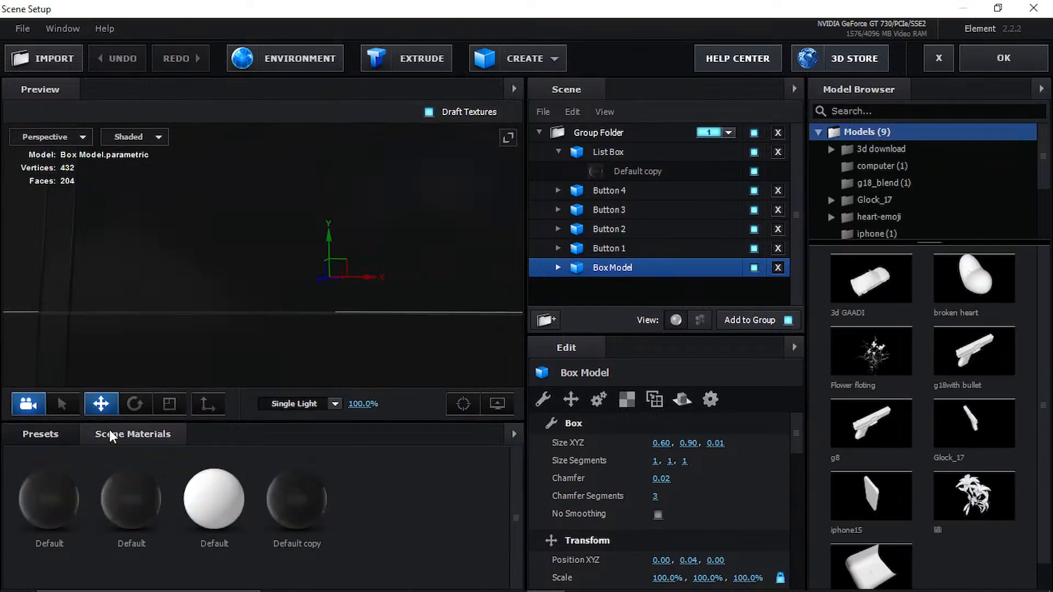
{"action": "scroll", "coordinate": [178, 324], "scroll_direction": "down", "scroll_amount": 8}
{"action": "scroll", "coordinate": [348, 323], "scroll_direction": "up", "scroll_amount": 4}
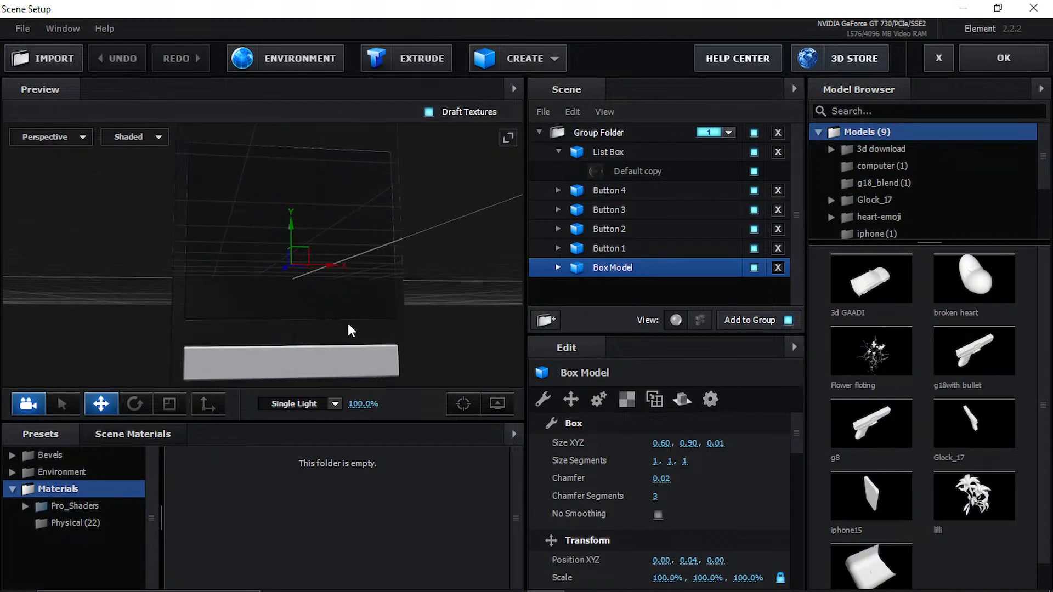
{"action": "middle_click_drag", "start_coordinate": [296, 353], "coordinate": [266, 272]}
{"action": "double_click", "coordinate": [78, 505]}
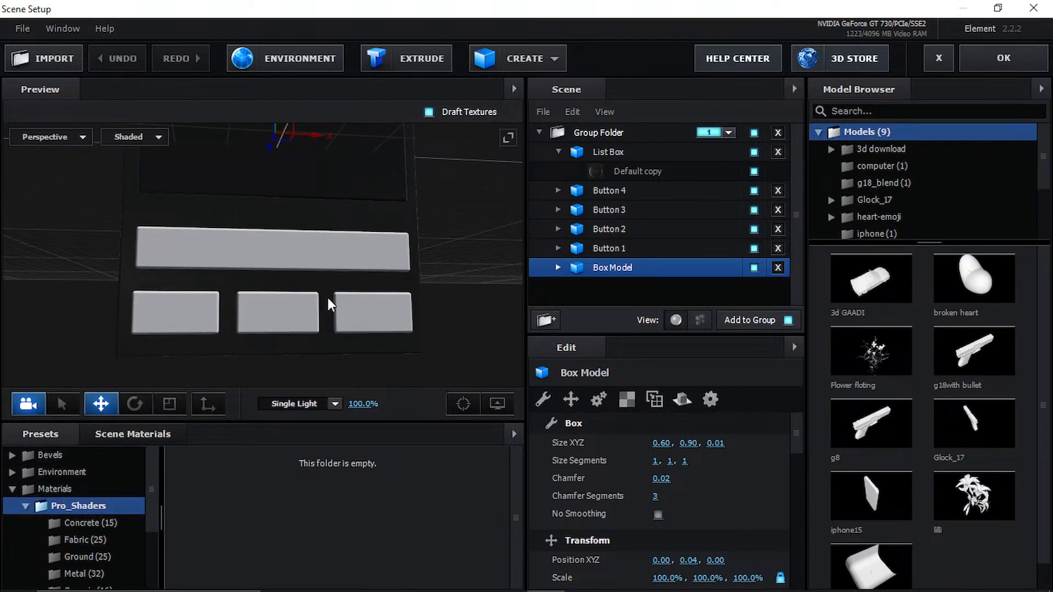
{"action": "scroll", "coordinate": [88, 518], "scroll_direction": "down", "scroll_amount": 2}
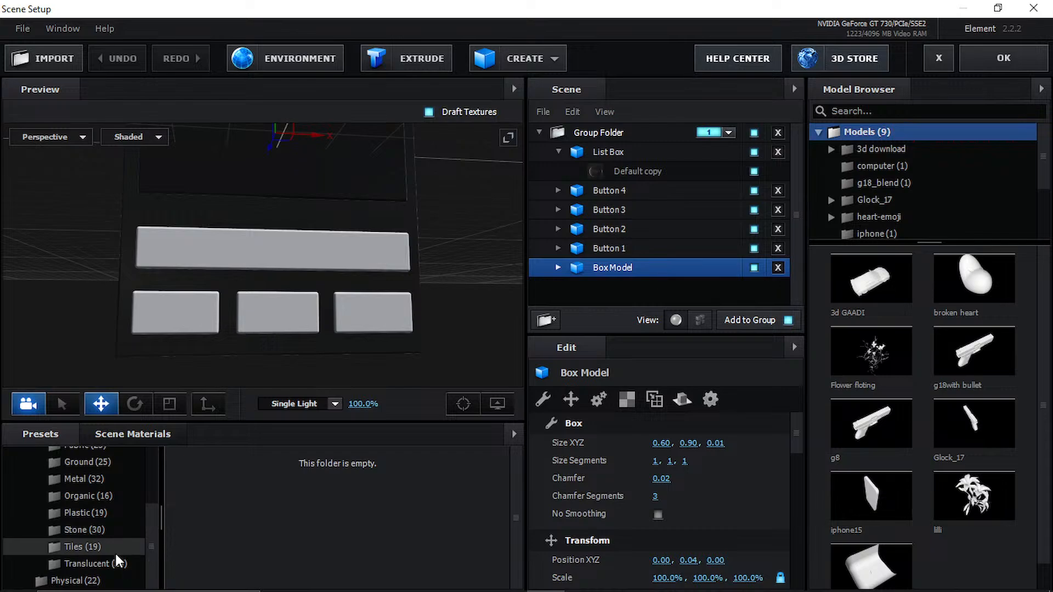
{"action": "left_click", "coordinate": [107, 508]}
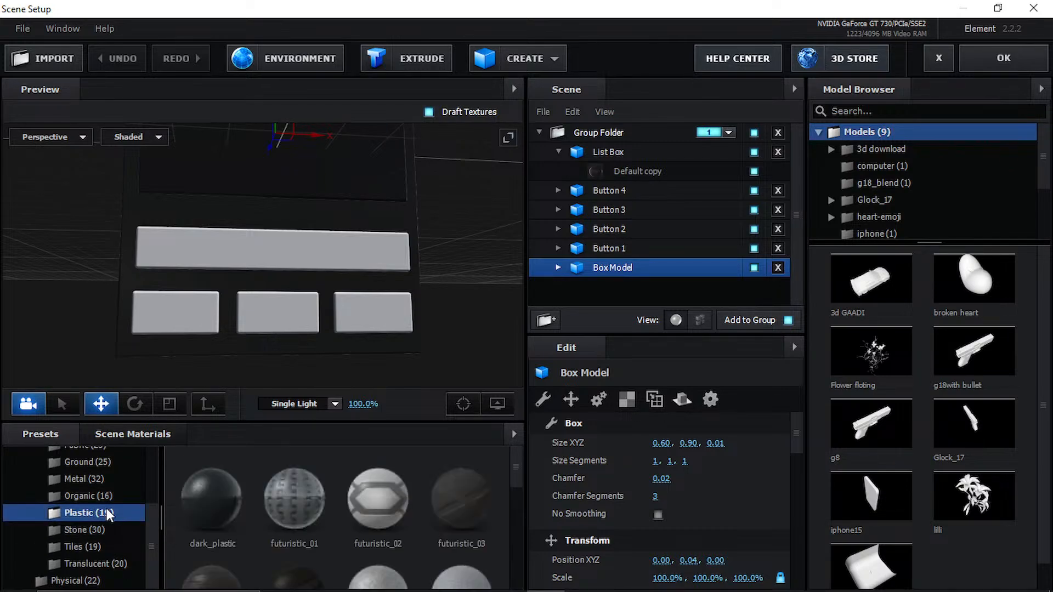
{"action": "scroll", "coordinate": [276, 502], "scroll_direction": "down", "scroll_amount": 2}
{"action": "scroll", "coordinate": [256, 498], "scroll_direction": "up", "scroll_amount": 2}
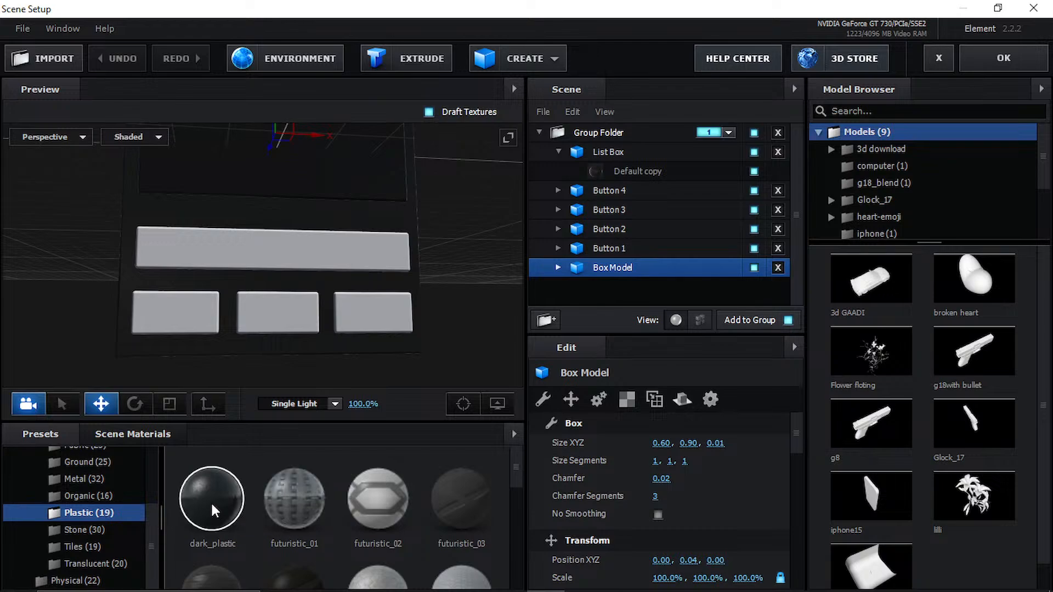
{"action": "scroll", "coordinate": [286, 505], "scroll_direction": "down", "scroll_amount": 2}
{"action": "scroll", "coordinate": [236, 535], "scroll_direction": "down", "scroll_amount": 5}
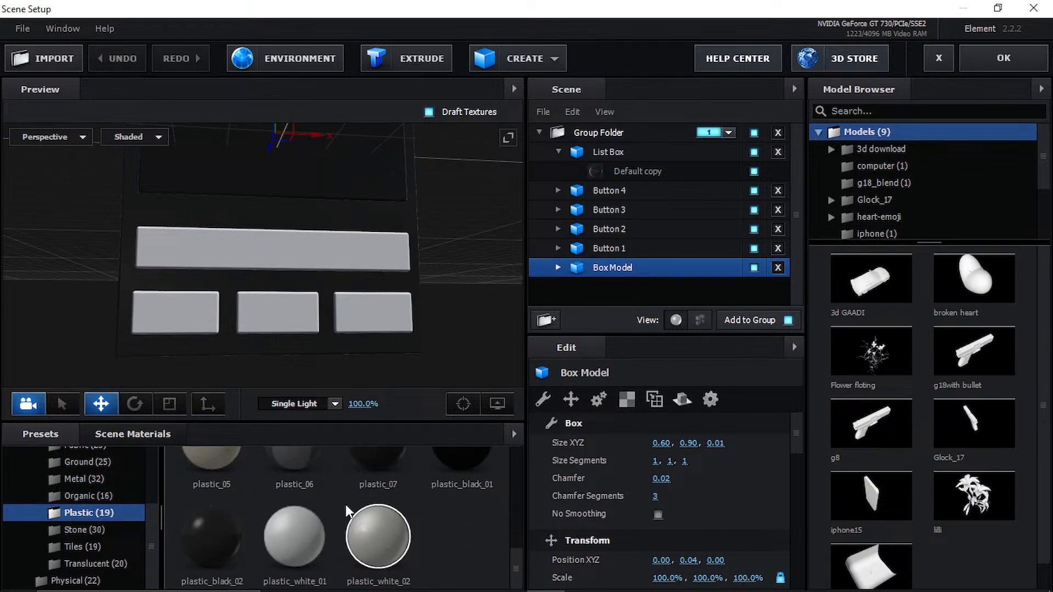
- Apply the Grey material from the Physical presets to the three small buttons and the panel body
{"action": "left_click", "coordinate": [77, 580]}
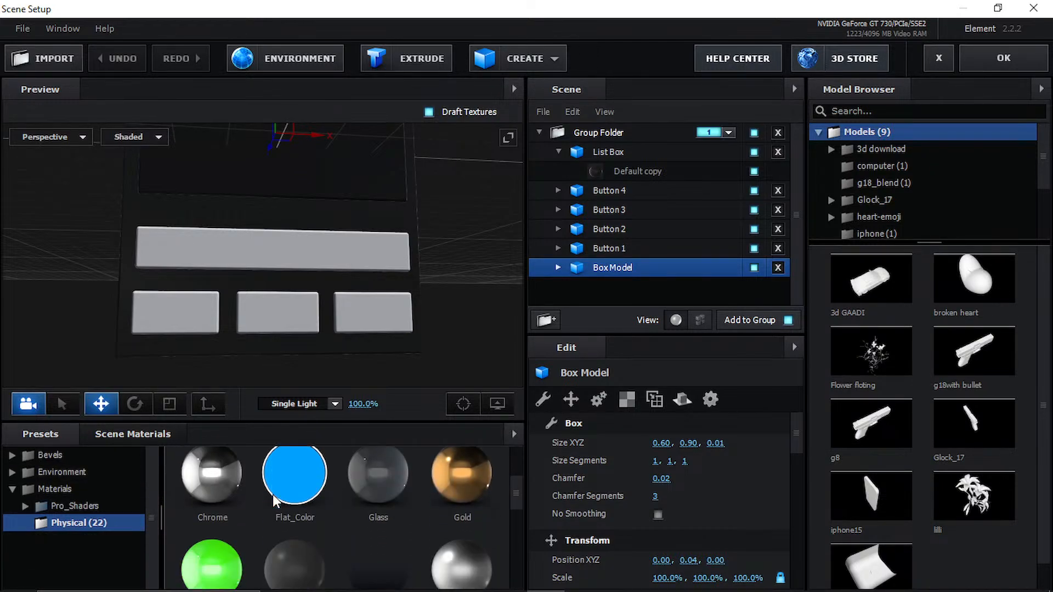
{"action": "scroll", "coordinate": [406, 475], "scroll_direction": "down", "scroll_amount": 3}
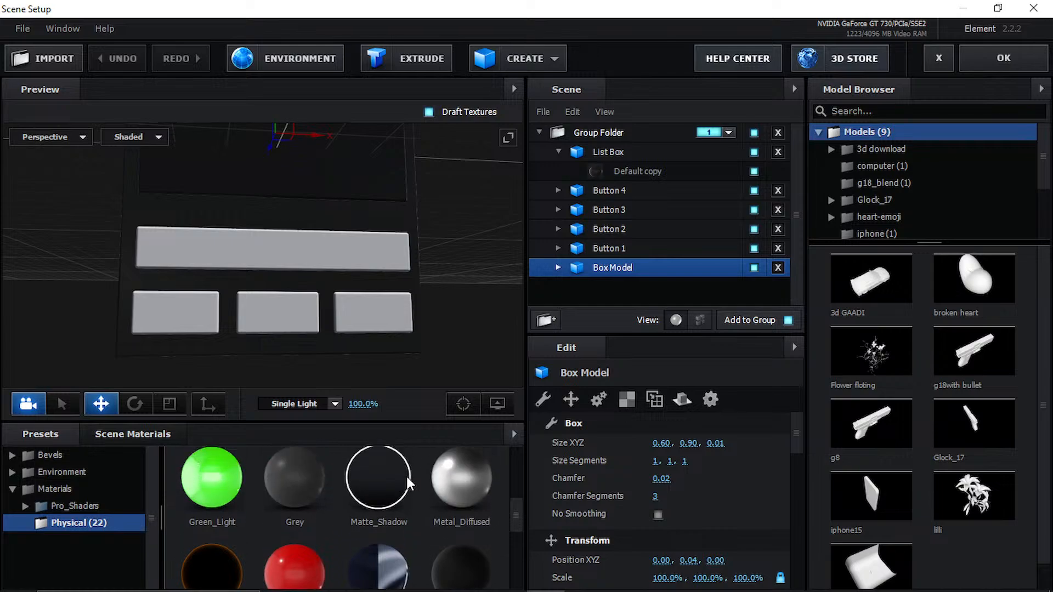
{"action": "left_click_drag", "start_coordinate": [309, 463], "coordinate": [181, 318]}
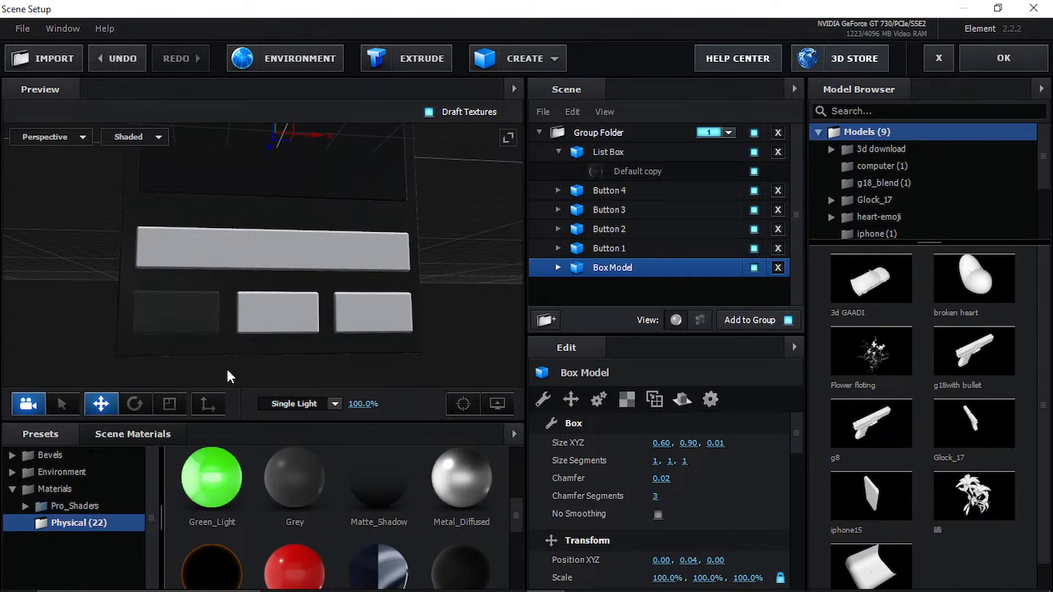
{"action": "left_click_drag", "start_coordinate": [286, 481], "coordinate": [283, 327]}
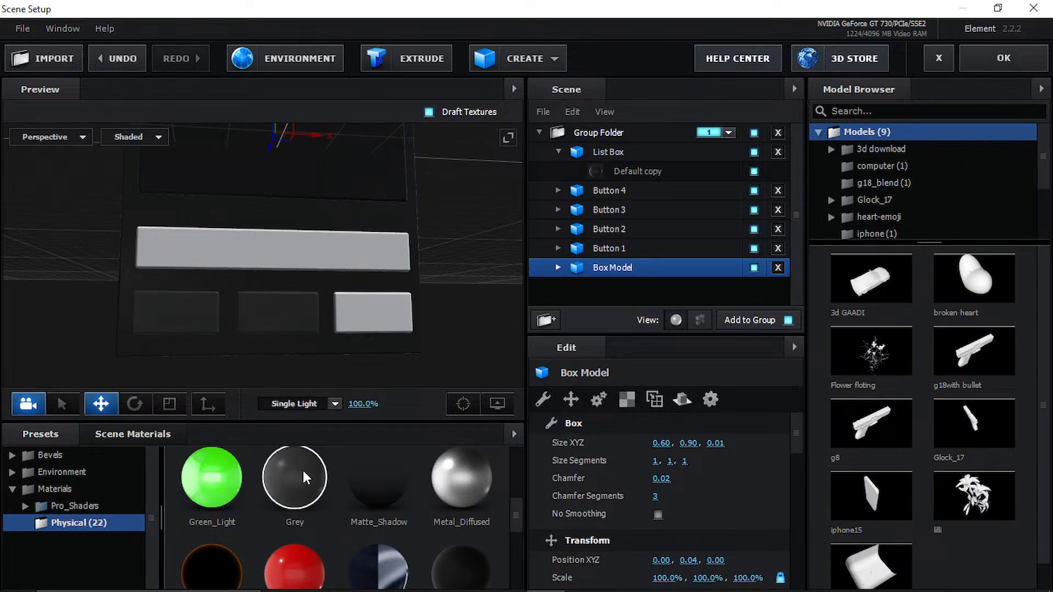
{"action": "left_click_drag", "start_coordinate": [303, 471], "coordinate": [376, 303]}
{"action": "left_click_drag", "start_coordinate": [404, 242], "coordinate": [442, 233]}
{"action": "left_click_drag", "start_coordinate": [294, 479], "coordinate": [250, 295]}
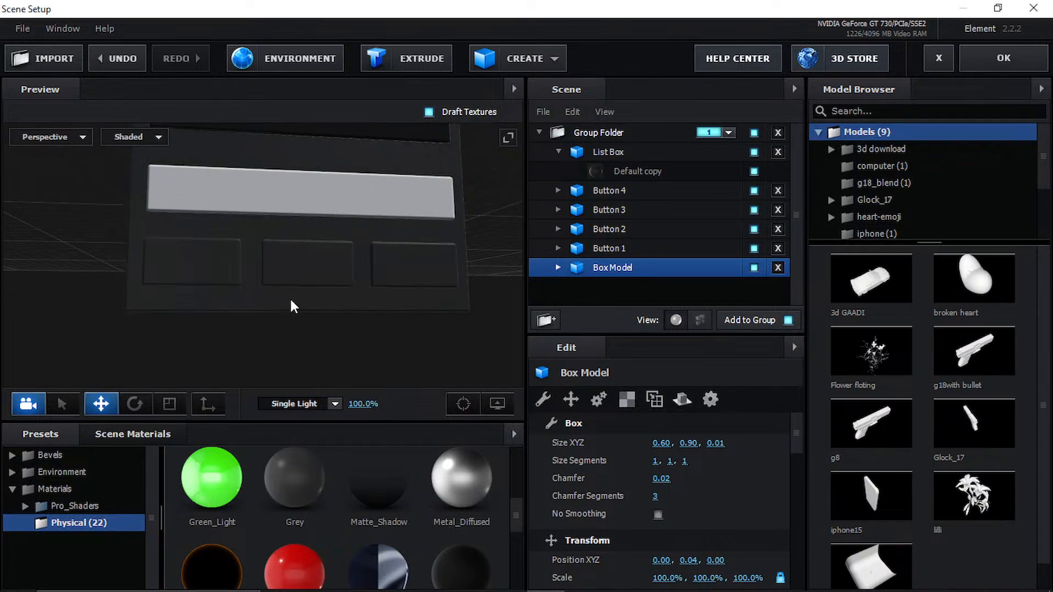
{"action": "left_click_drag", "start_coordinate": [387, 233], "coordinate": [377, 299]}
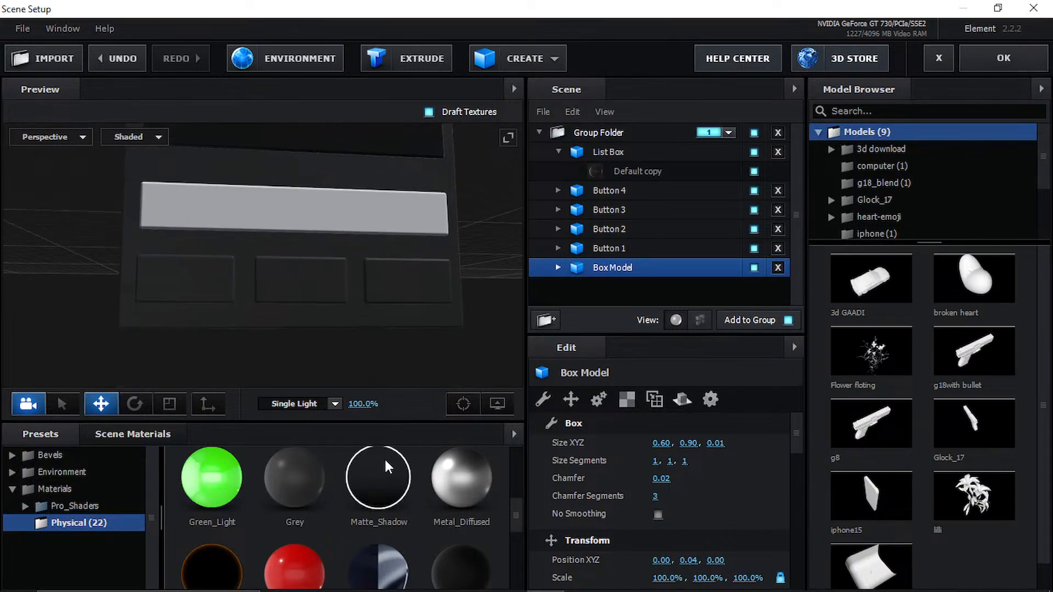
- Apply the Matte_Shadow material to the three small buttons and List Box, and apply the scene
{"action": "left_click_drag", "start_coordinate": [372, 469], "coordinate": [299, 287]}
{"action": "left_click_drag", "start_coordinate": [389, 475], "coordinate": [378, 393]}
{"action": "left_click_drag", "start_coordinate": [368, 473], "coordinate": [218, 269]}
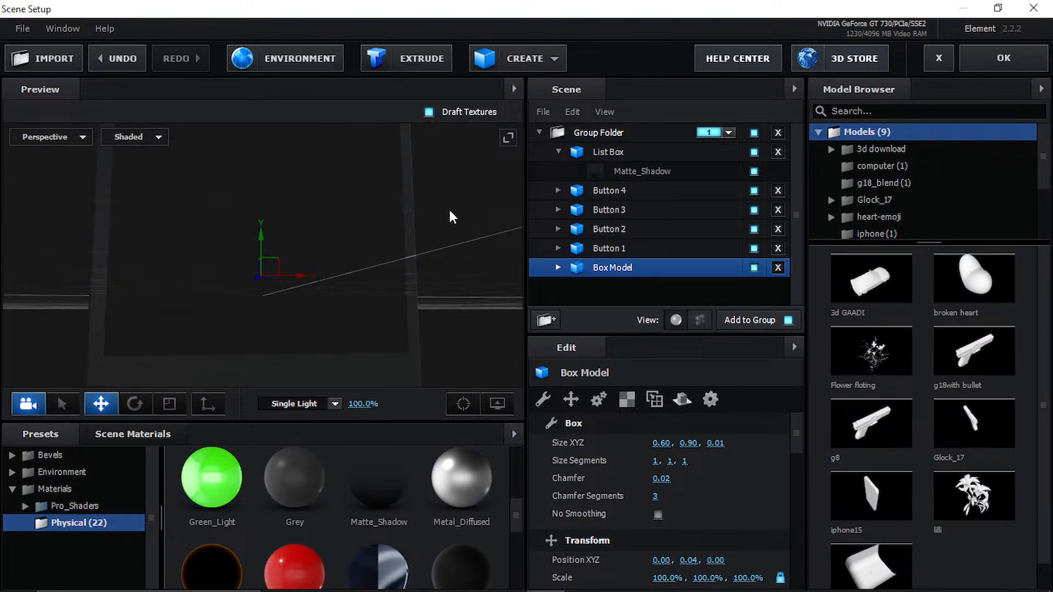
{"action": "left_click_drag", "start_coordinate": [449, 209], "coordinate": [448, 253]}
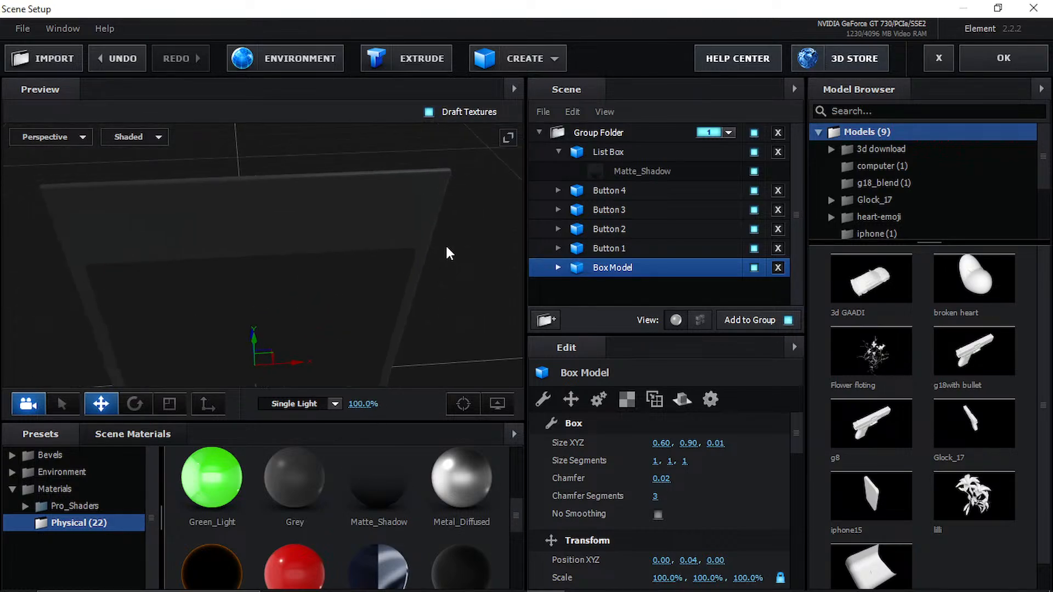
{"action": "left_click", "coordinate": [985, 58]}
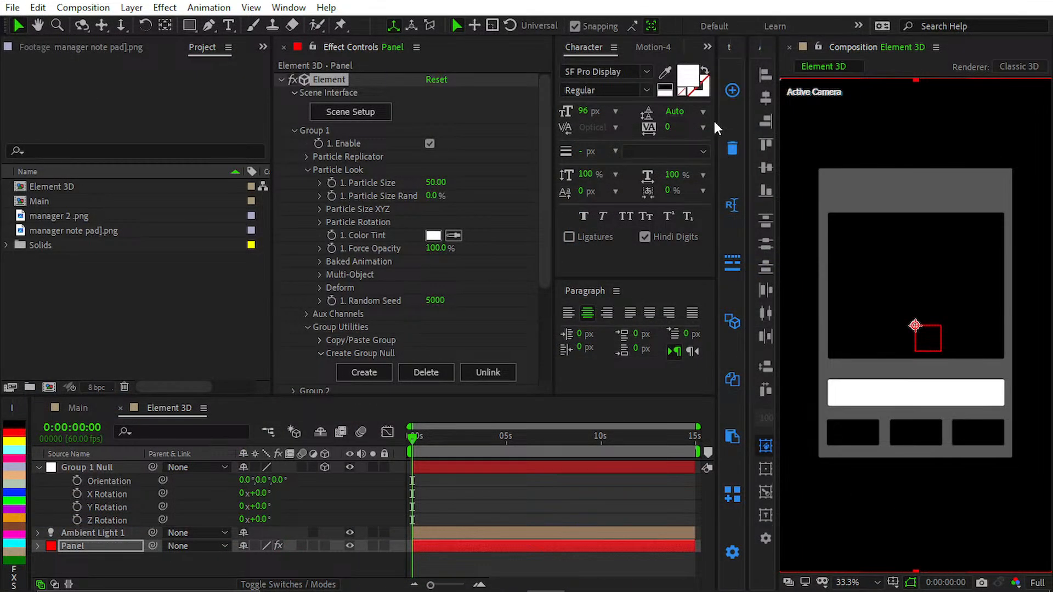
- Reopen the Panel layer's Element scene setup and apply the Black_Gloss material to the three small buttons
{"action": "left_click", "coordinate": [343, 116]}
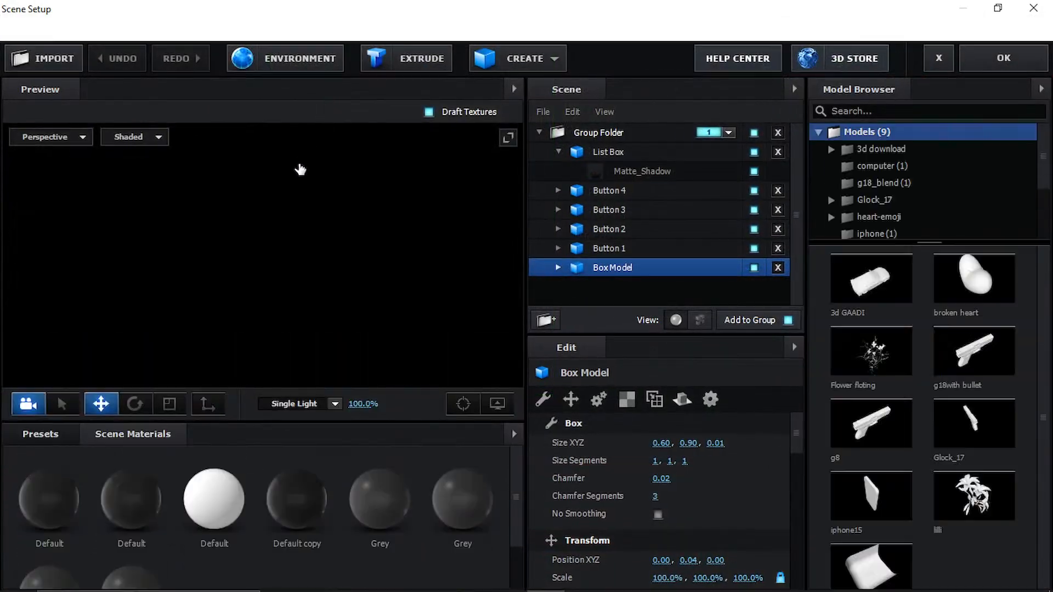
{"action": "middle_click_drag", "start_coordinate": [340, 296], "coordinate": [417, 216]}
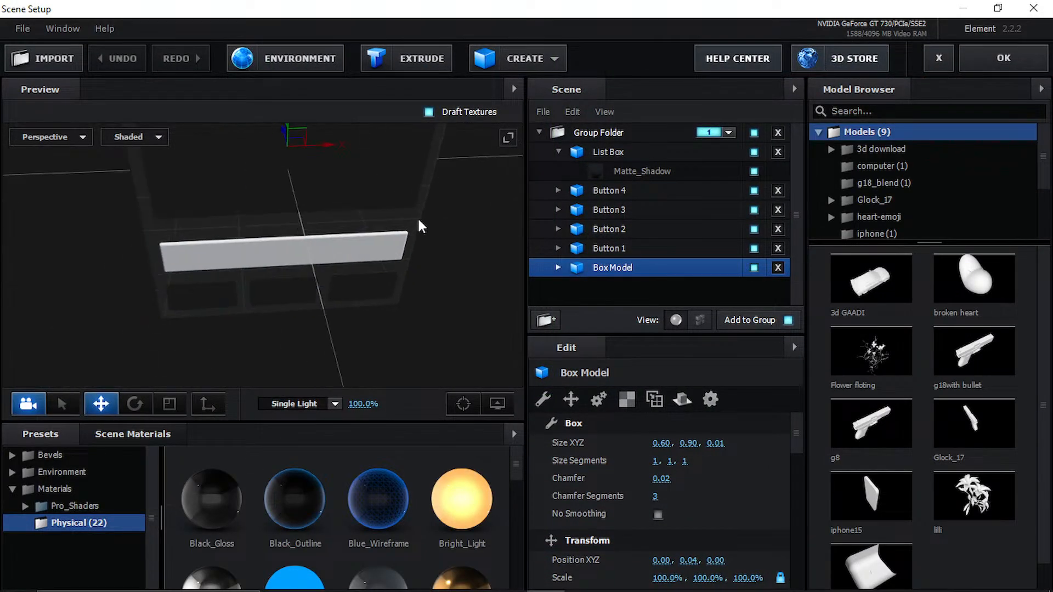
{"action": "mouse_move", "coordinate": [417, 216]}
{"action": "left_mouse_down"}
{"action": "mouse_move", "coordinate": [366, 205]}
{"action": "mouse_move", "coordinate": [353, 215]}
{"action": "mouse_move", "coordinate": [374, 193]}
{"action": "mouse_move", "coordinate": [470, 216]}
{"action": "mouse_move", "coordinate": [401, 220]}
{"action": "left_mouse_up"}
{"action": "scroll", "coordinate": [365, 215], "scroll_direction": "up", "scroll_amount": 3}
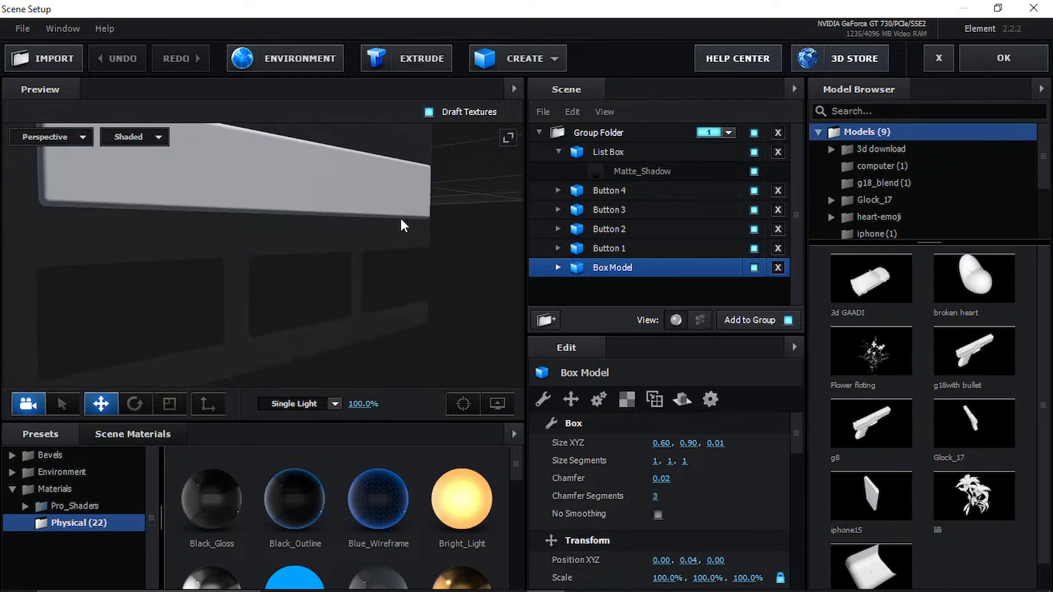
{"action": "scroll", "coordinate": [300, 558], "scroll_direction": "down", "scroll_amount": 1}
{"action": "left_click_drag", "start_coordinate": [220, 466], "coordinate": [135, 355]}
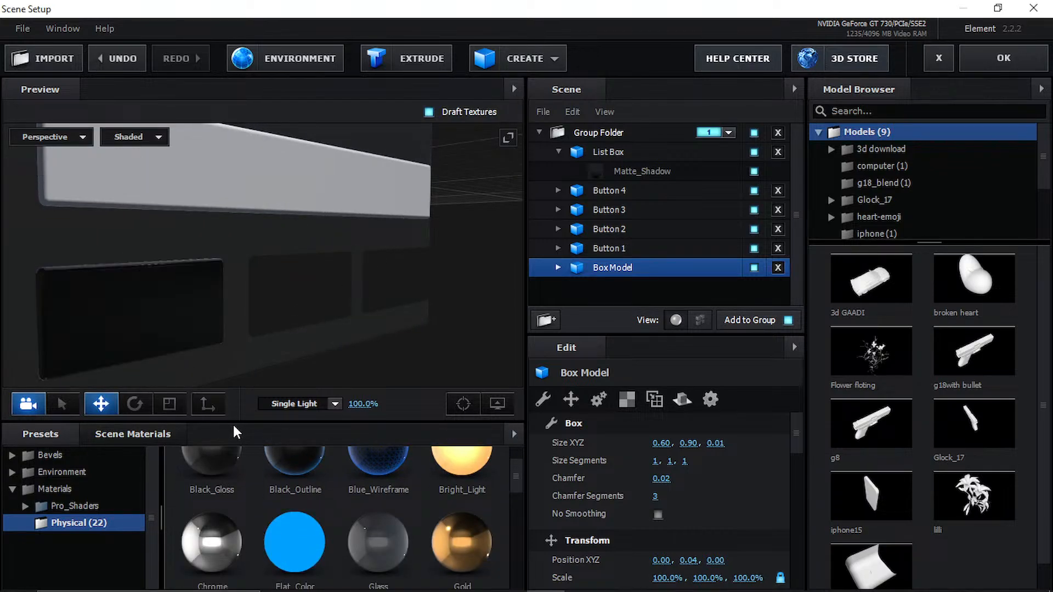
{"action": "left_click_drag", "start_coordinate": [219, 453], "coordinate": [294, 323]}
{"action": "left_click_drag", "start_coordinate": [414, 343], "coordinate": [343, 356]}
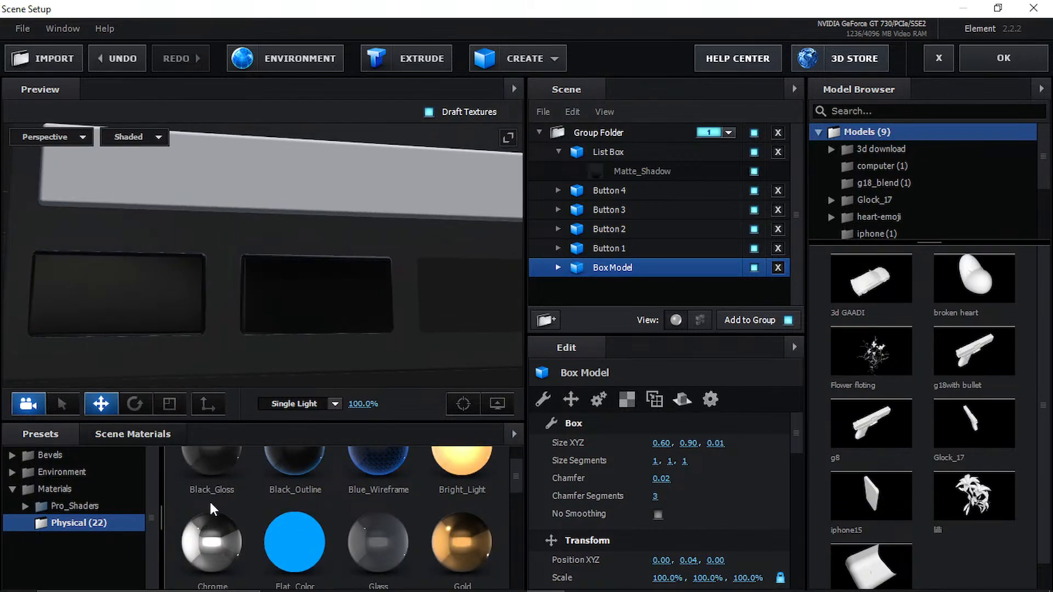
{"action": "left_click_drag", "start_coordinate": [221, 466], "coordinate": [464, 311]}
- Apply the Black_Gloss material to the wide button, apply the scene and collapse the Group 1 Null layer's properties
{"action": "middle_click_drag", "start_coordinate": [396, 326], "coordinate": [161, 425]}
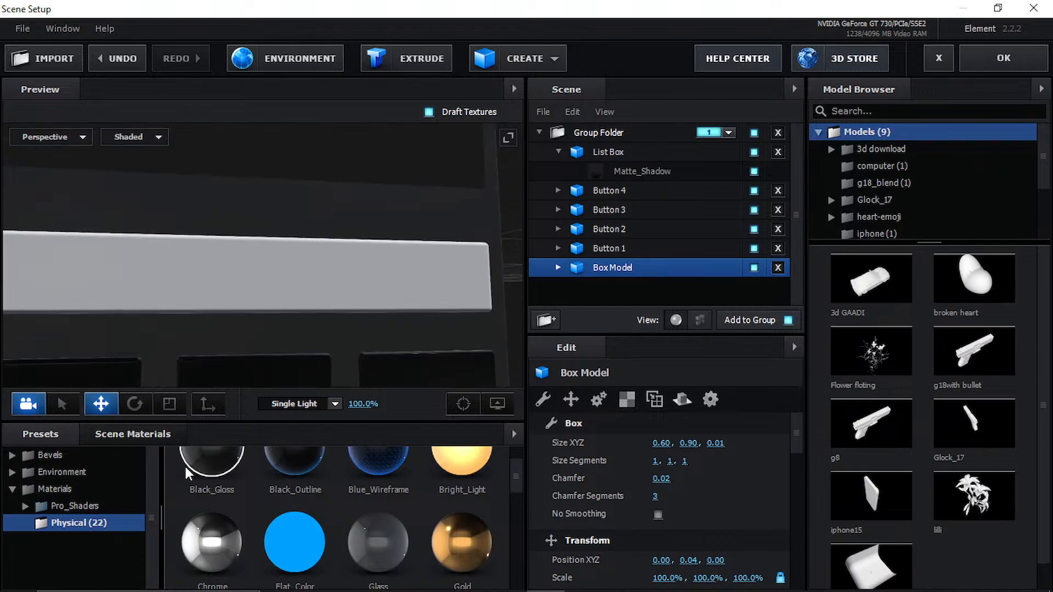
{"action": "left_click_drag", "start_coordinate": [213, 458], "coordinate": [268, 295]}
{"action": "scroll", "coordinate": [274, 285], "scroll_direction": "down", "scroll_amount": 3}
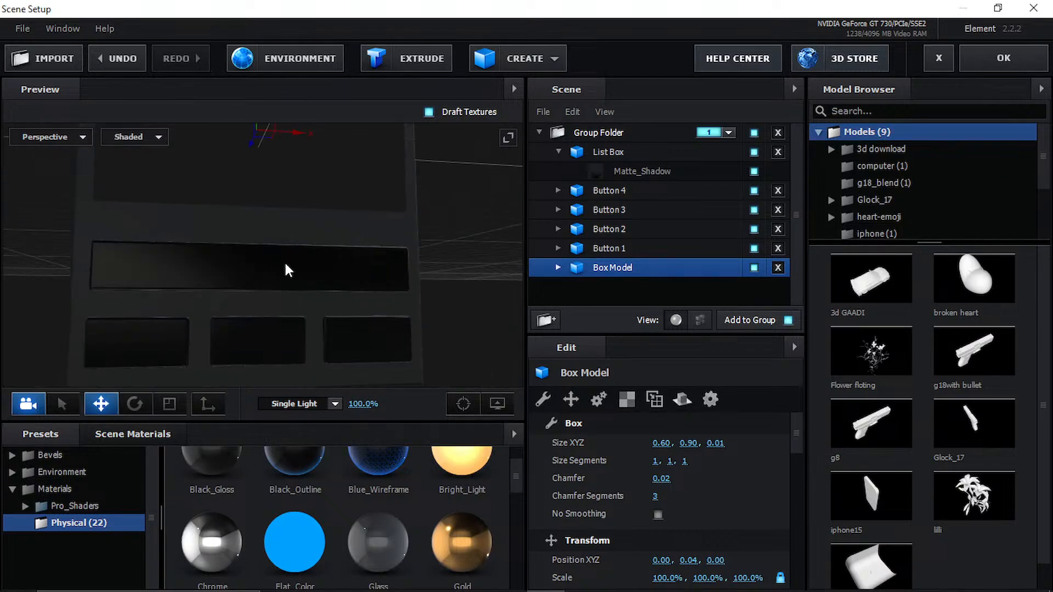
{"action": "middle_click_drag", "start_coordinate": [284, 262], "coordinate": [280, 370]}
{"action": "left_click", "coordinate": [1028, 53]}
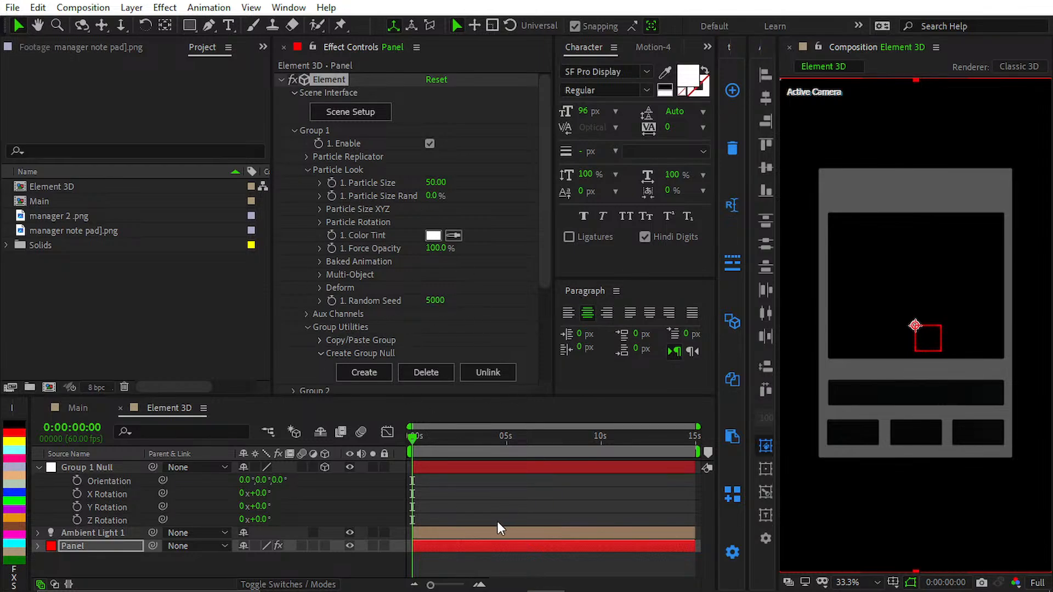
{"action": "left_click", "coordinate": [498, 498]}
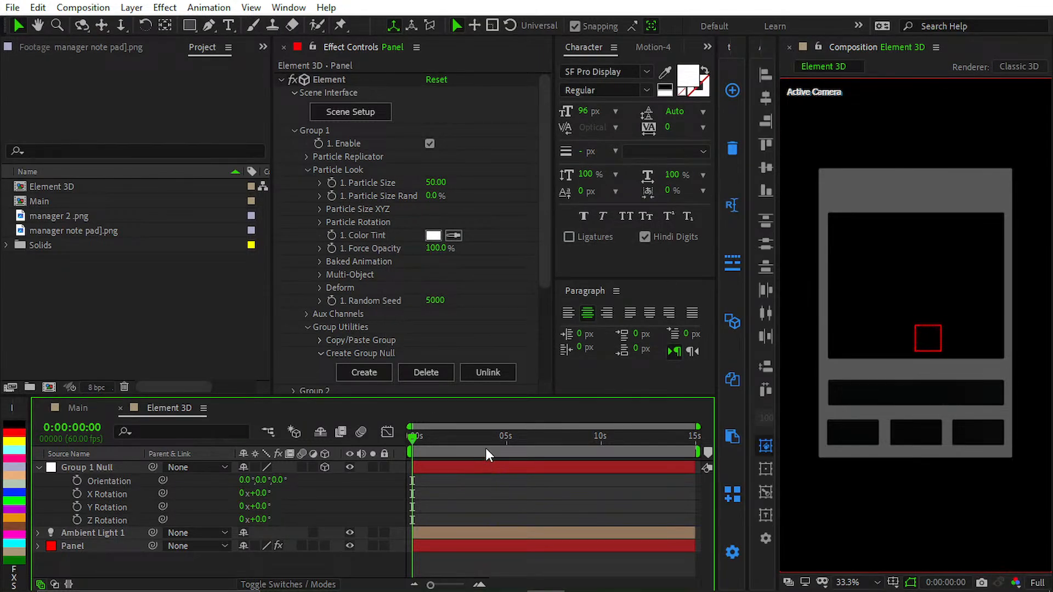
{"action": "key", "text": "u"}
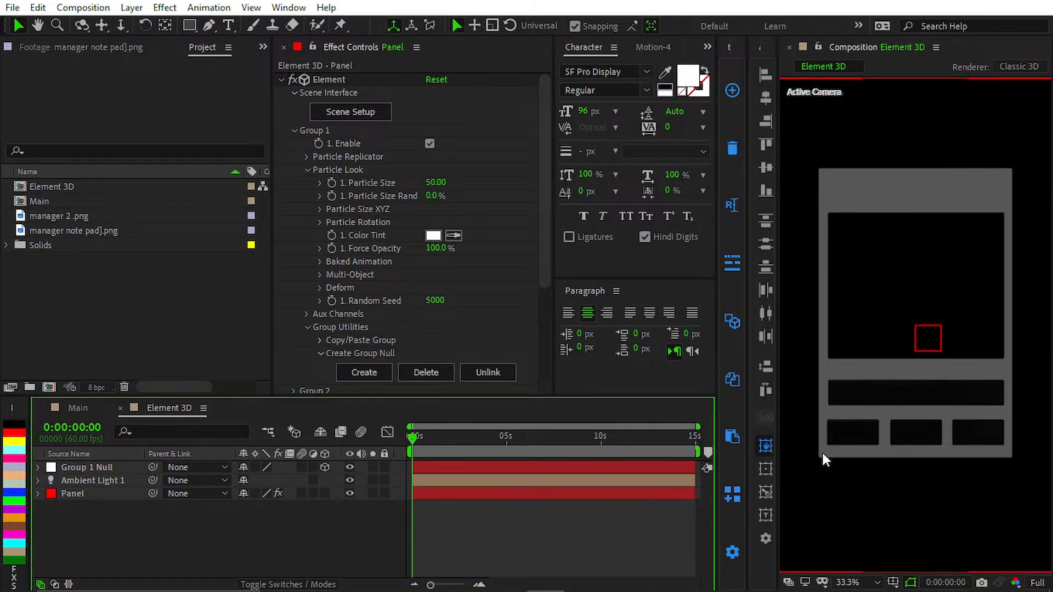
- Open the manager 2.png reference footage and examine its button labels up close
{"action": "scroll", "coordinate": [836, 450], "scroll_direction": "up", "scroll_amount": 3}
{"action": "scroll", "coordinate": [922, 231], "scroll_direction": "down", "scroll_amount": 5}
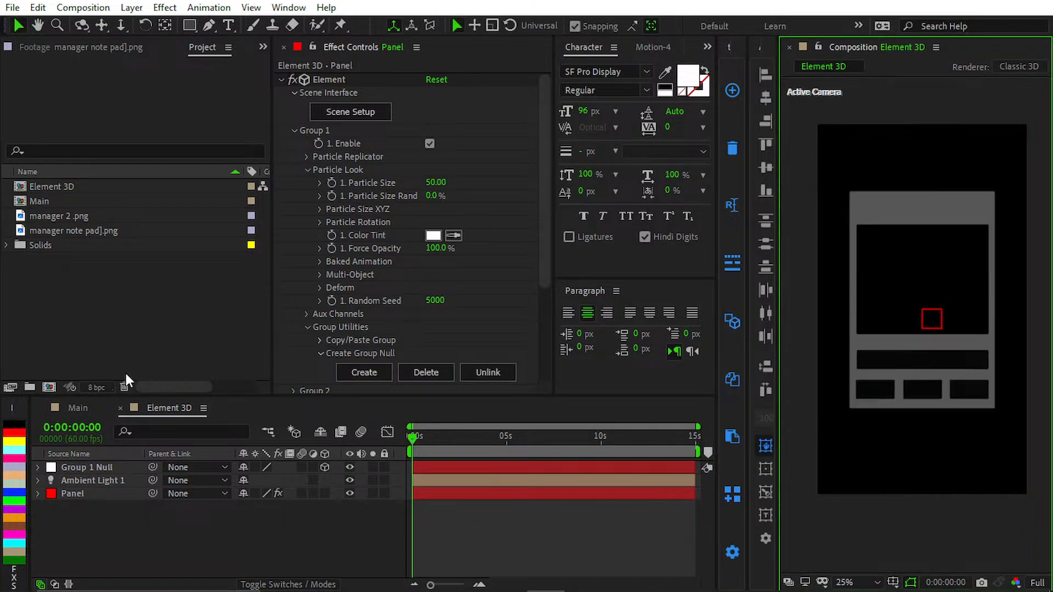
{"action": "left_click", "coordinate": [79, 214]}
{"action": "double_click", "coordinate": [79, 214]}
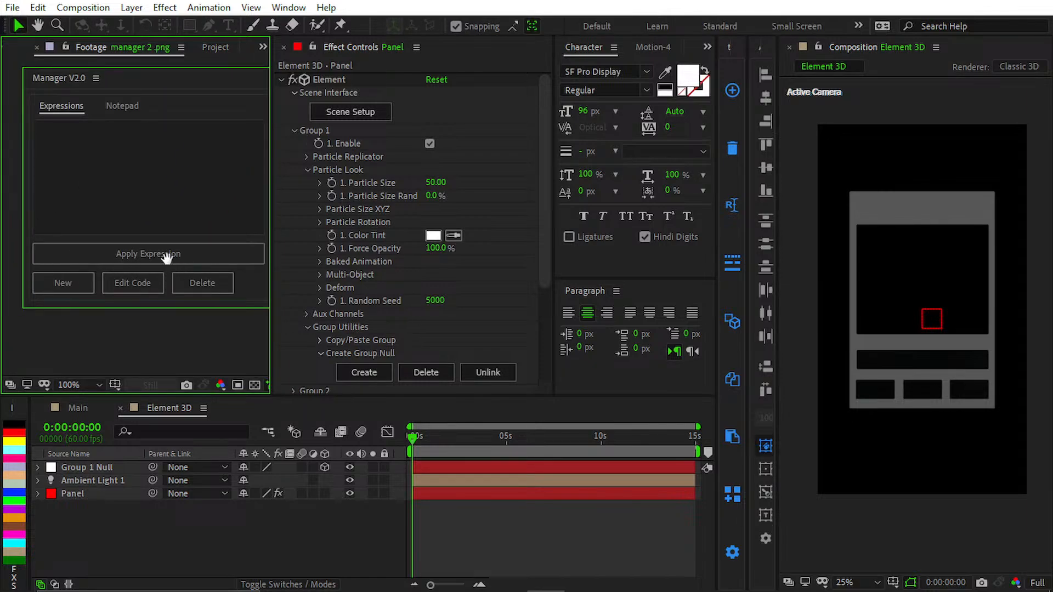
{"action": "middle_click_drag", "start_coordinate": [167, 257], "coordinate": [160, 270]}
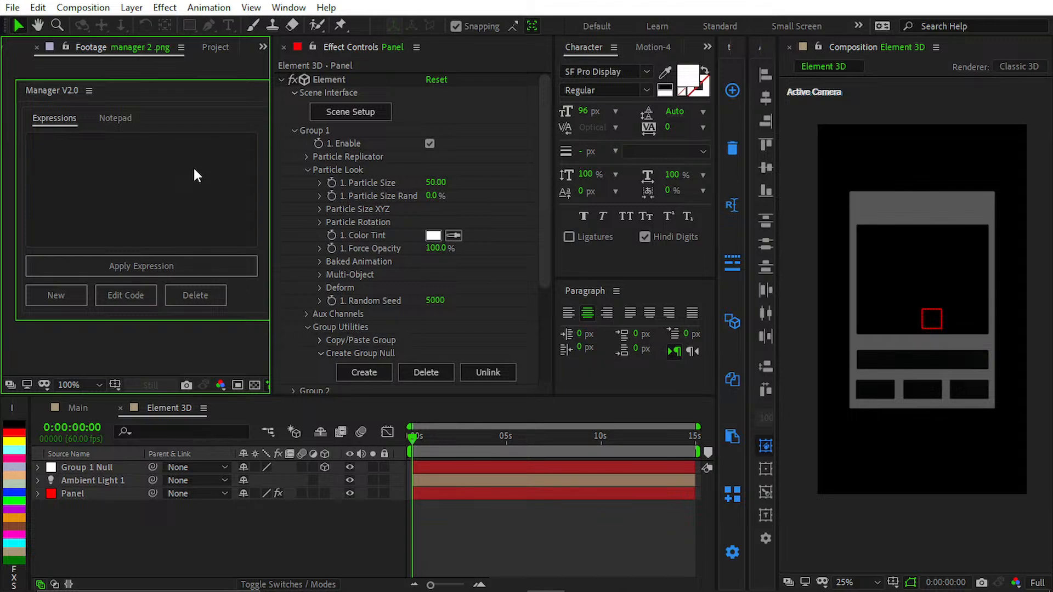
{"action": "scroll", "coordinate": [86, 298], "scroll_direction": "up", "scroll_amount": 4}
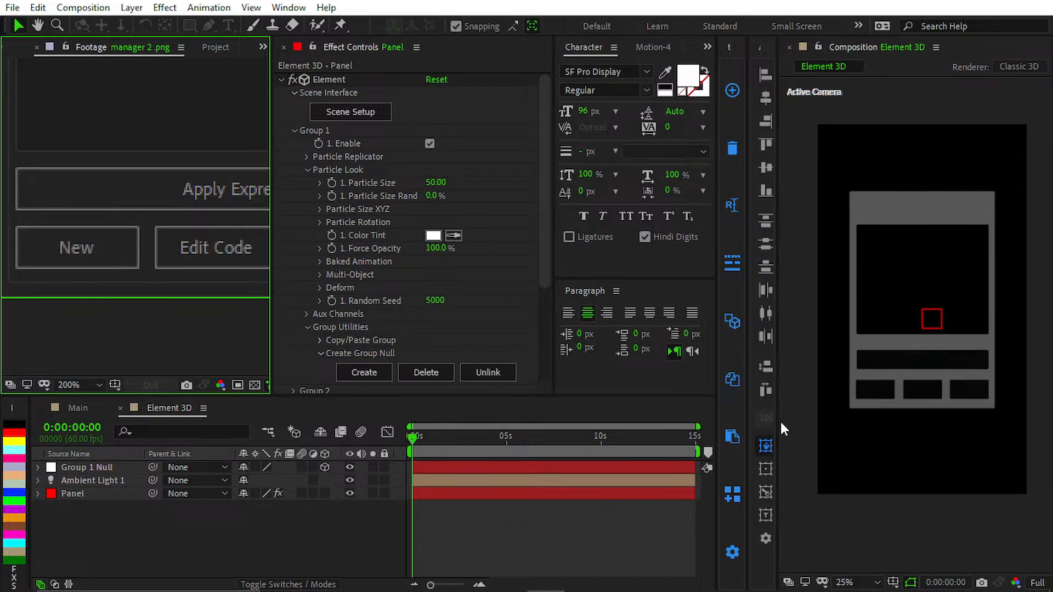
{"action": "right_click", "coordinate": [459, 538]}
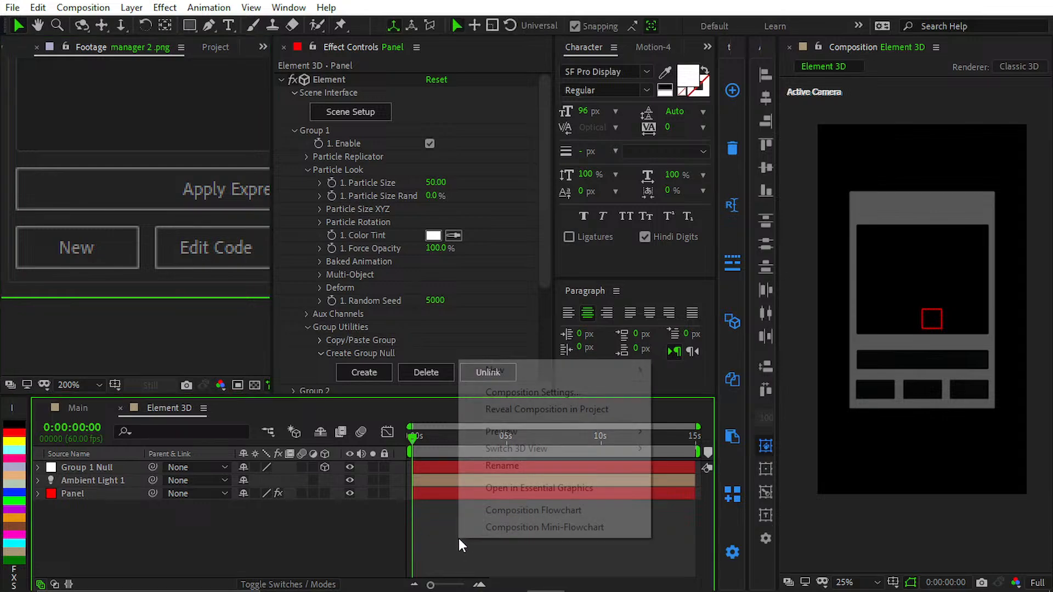
{"action": "mouse_move", "coordinate": [493, 370]}
{"action": "key", "text": "Escape"}
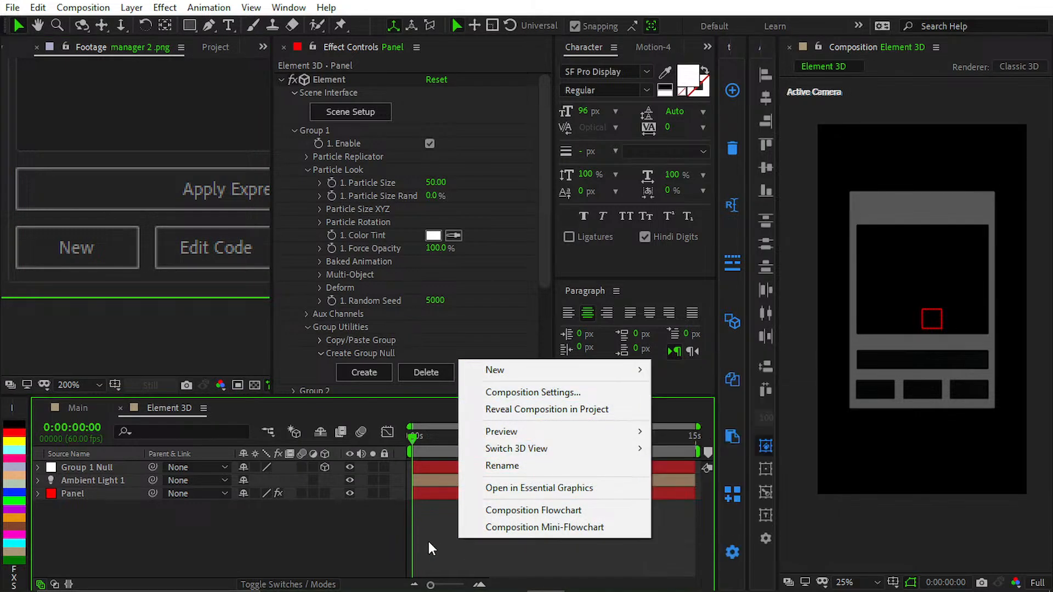
{"action": "key", "text": "Escape"}
{"action": "right_click", "coordinate": [438, 528]}
{"action": "mouse_move", "coordinate": [524, 361]}
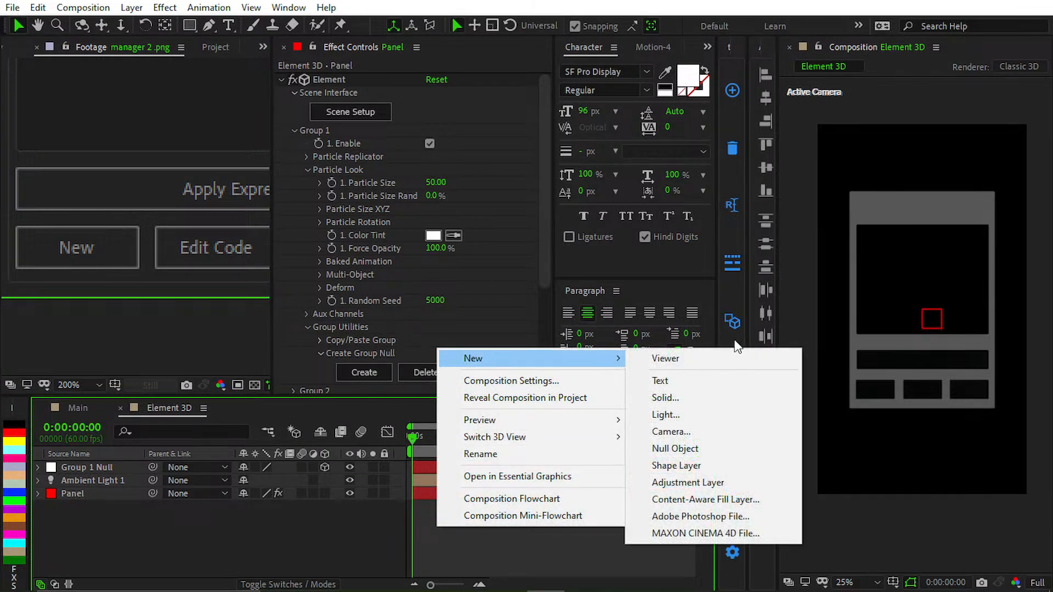
{"action": "key", "text": "Escape"}
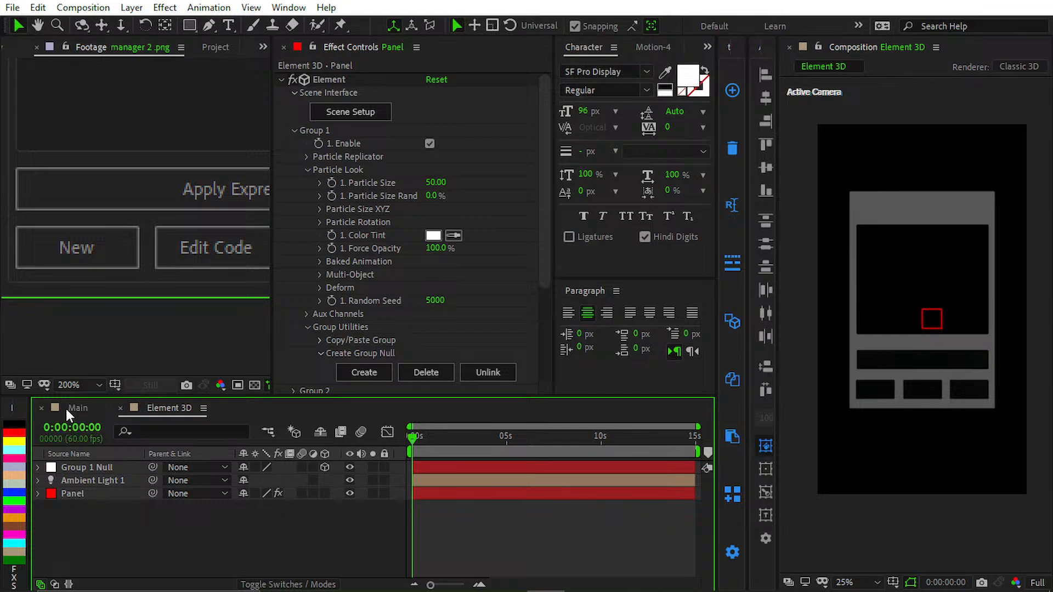
- Copy the New, Edit Code, Apply Expression and Delete text layers from the Main composition into the Element 3D composition
{"action": "left_click", "coordinate": [73, 409]}
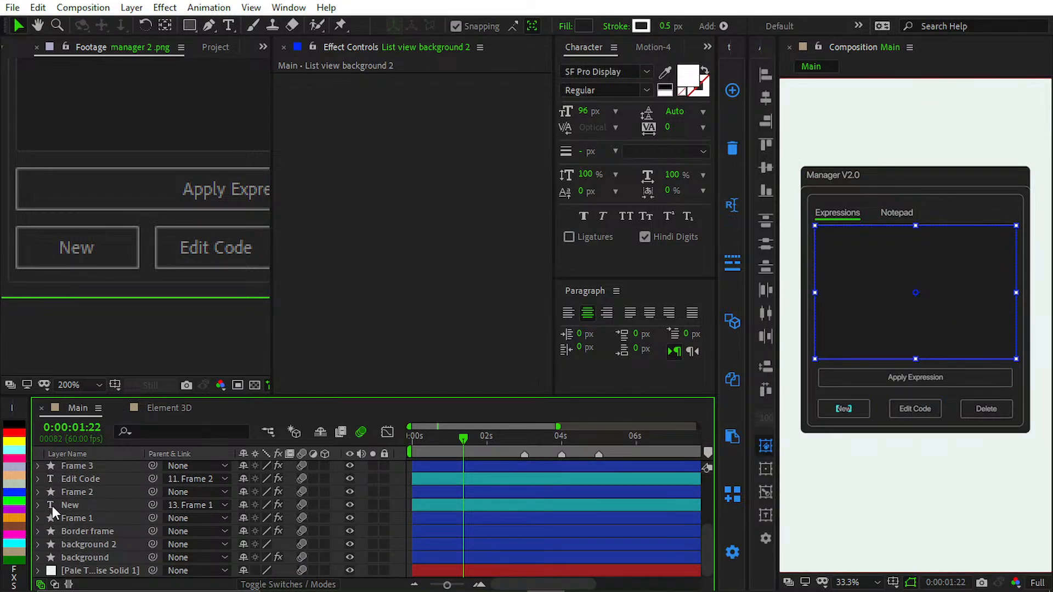
{"action": "left_click", "coordinate": [67, 504]}
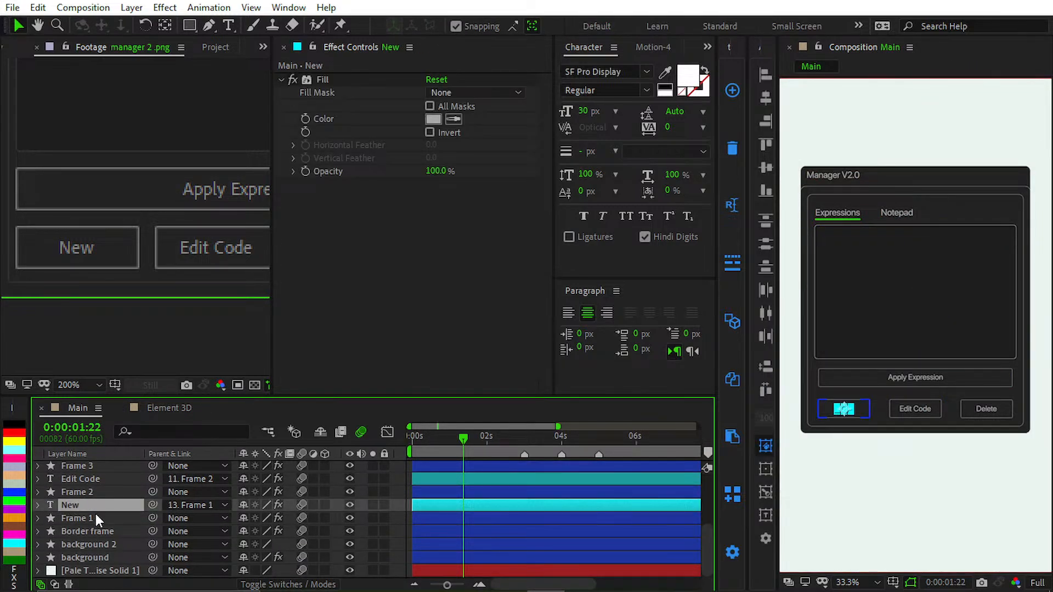
{"action": "left_click", "coordinate": [80, 479]}
{"action": "scroll", "coordinate": [104, 479], "scroll_direction": "up", "scroll_amount": 3}
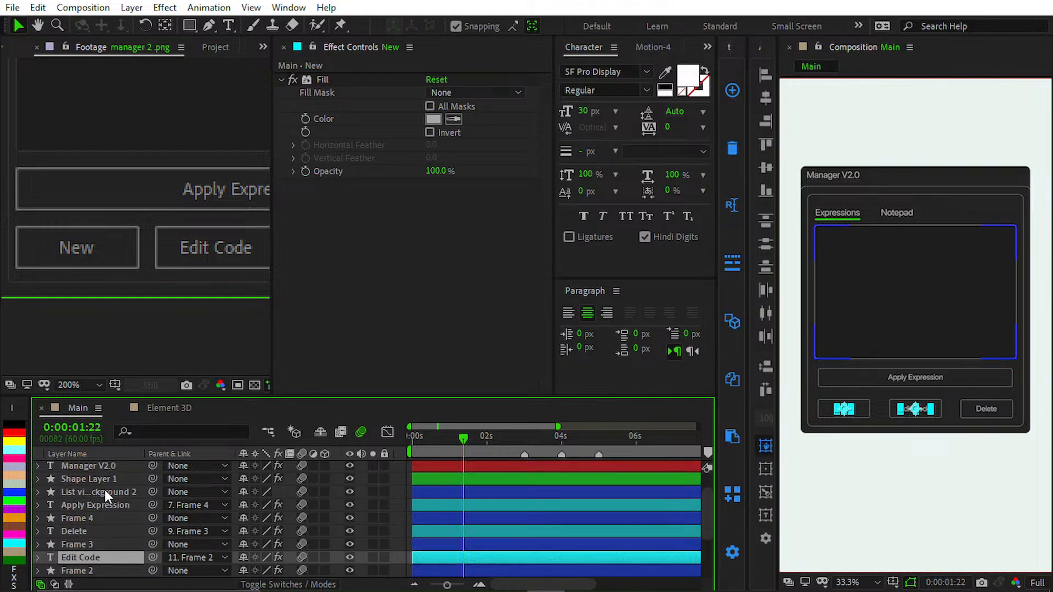
{"action": "left_click", "coordinate": [98, 493], "text": "ctrl"}
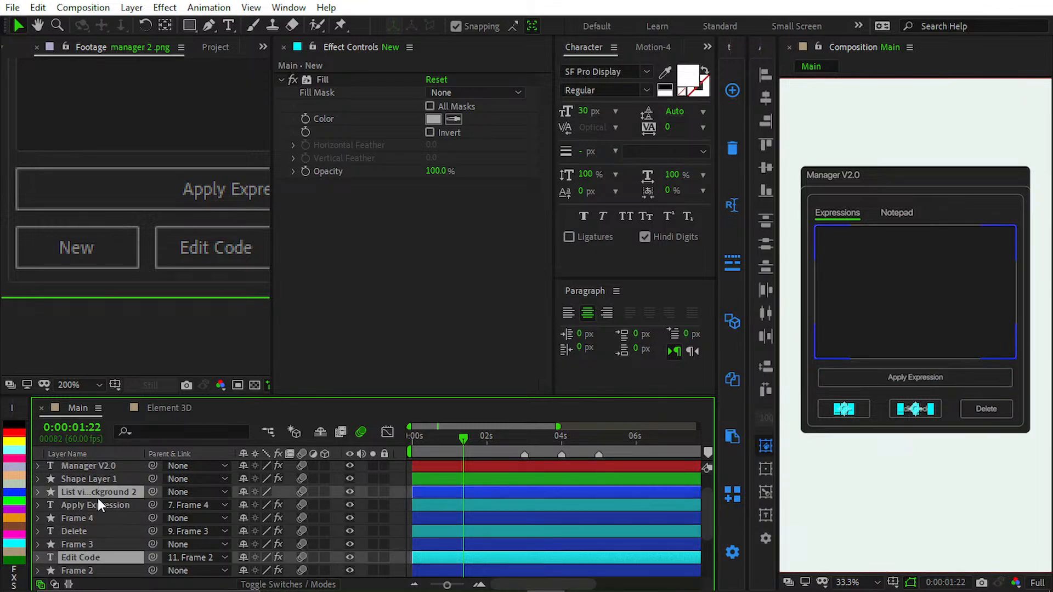
{"action": "left_click", "coordinate": [93, 505], "text": "ctrl"}
{"action": "left_click", "coordinate": [103, 492], "text": "ctrl"}
{"action": "scroll", "coordinate": [94, 497], "scroll_direction": "down", "scroll_amount": 3}
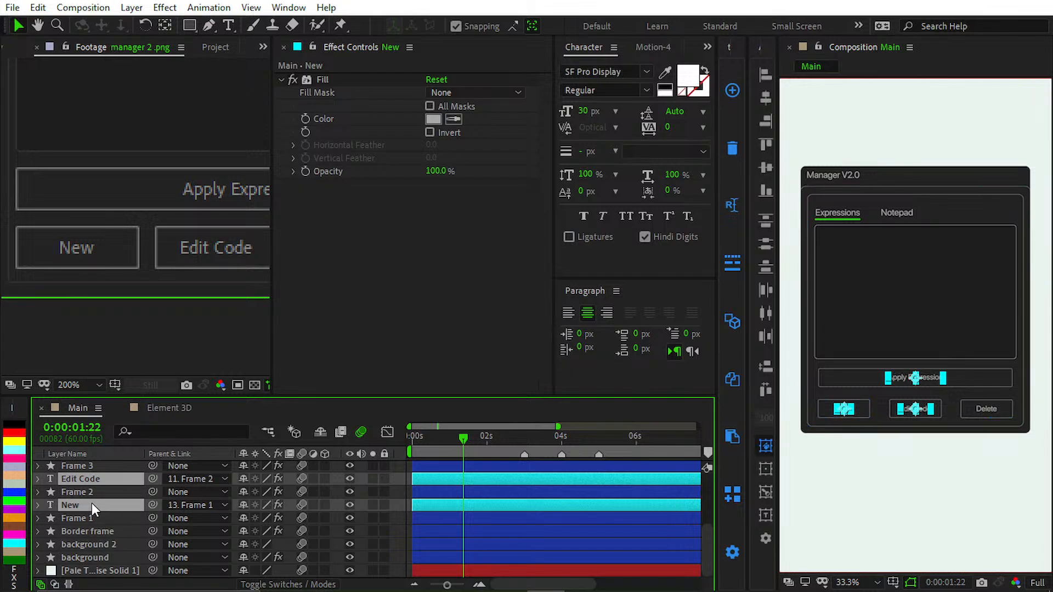
{"action": "scroll", "coordinate": [97, 502], "scroll_direction": "up", "scroll_amount": 2}
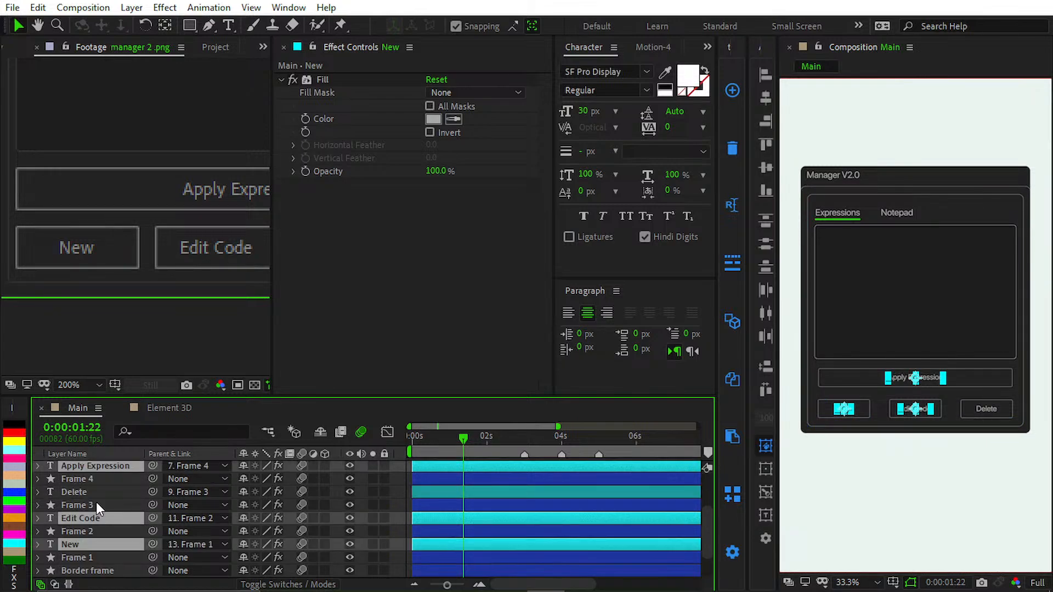
{"action": "left_click", "coordinate": [109, 482], "text": "ctrl"}
{"action": "left_click", "coordinate": [107, 479], "text": "ctrl"}
{"action": "left_click", "coordinate": [104, 492], "text": "ctrl"}
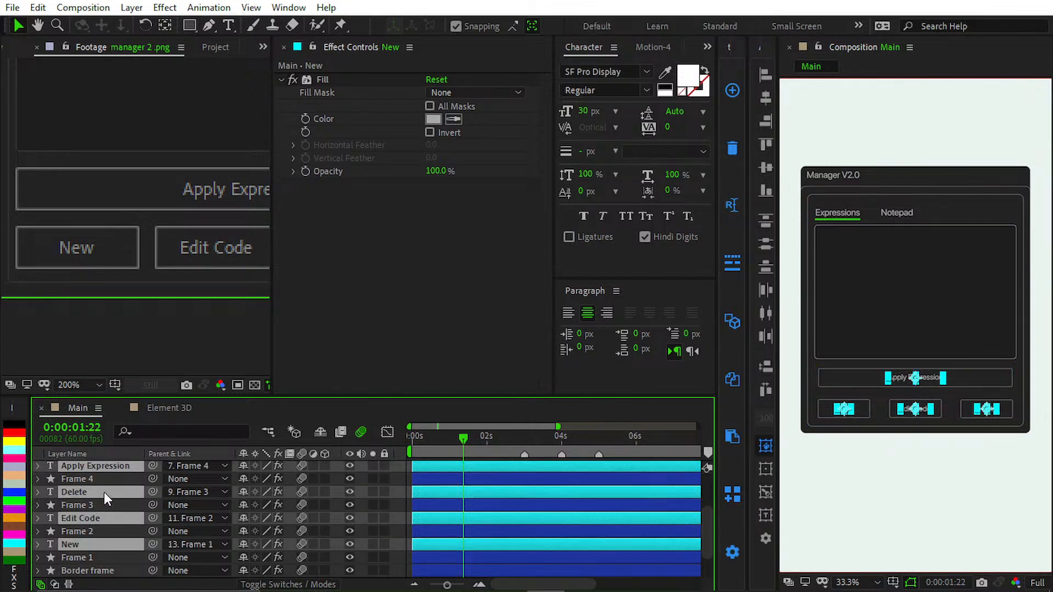
{"action": "left_click", "coordinate": [170, 409]}
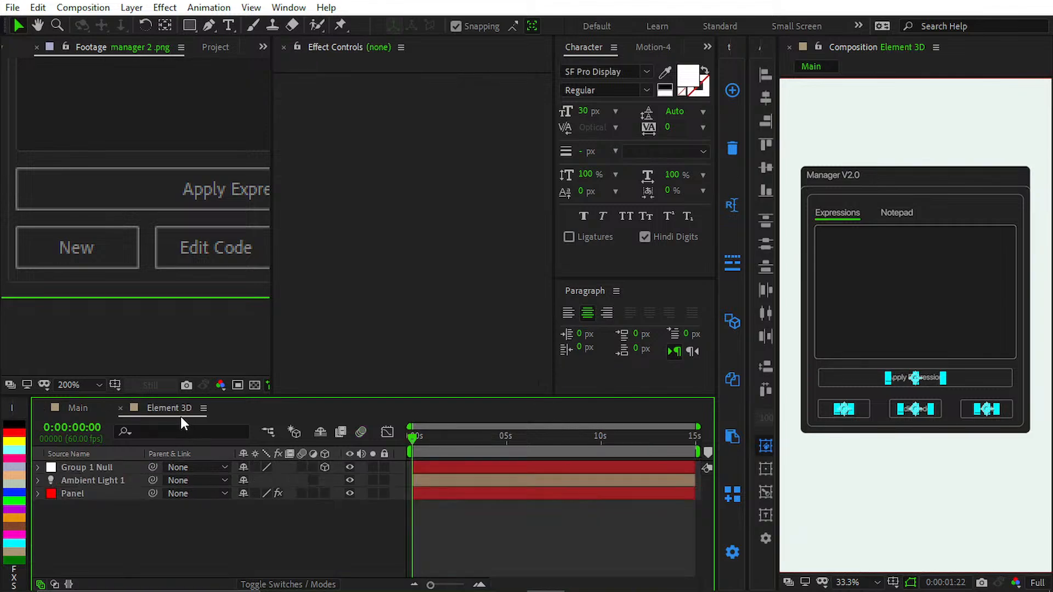
{"action": "key", "text": "ctrl+v"}
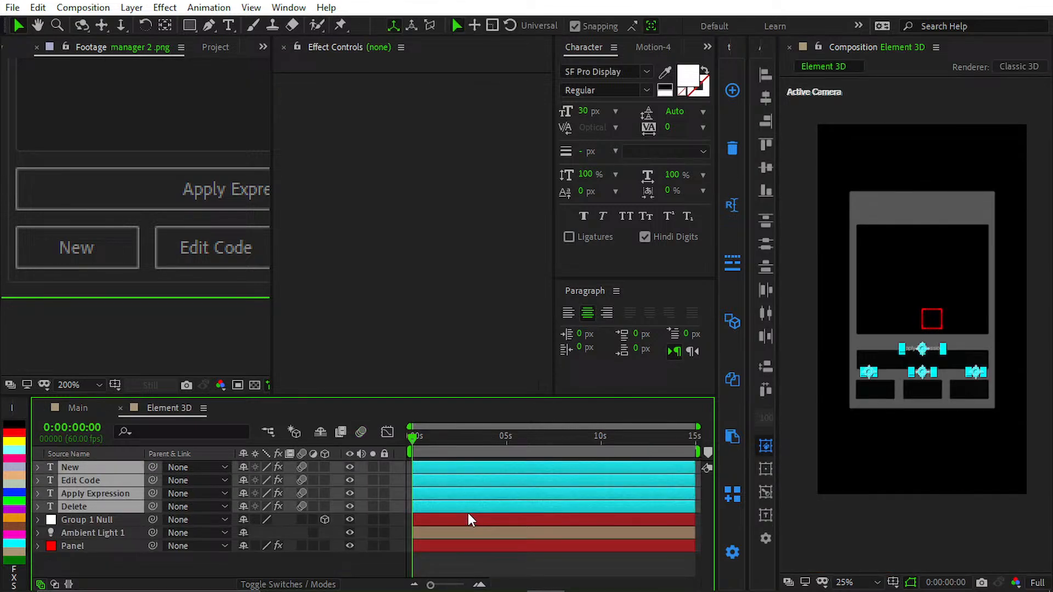
- Hide the four pasted text layers in the Element 3D composition
{"action": "left_click", "coordinate": [461, 561]}
{"action": "left_click", "coordinate": [355, 468]}
{"action": "left_click", "coordinate": [357, 480], "text": "ctrl"}
{"action": "left_click", "coordinate": [354, 493], "text": "ctrl"}
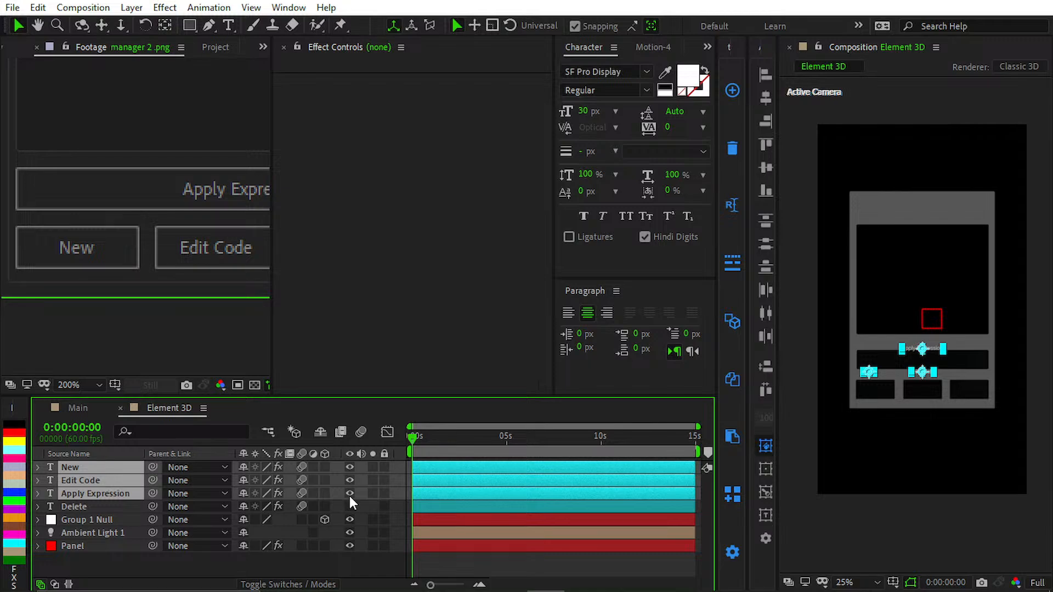
{"action": "left_click_drag", "start_coordinate": [349, 506], "coordinate": [349, 467]}
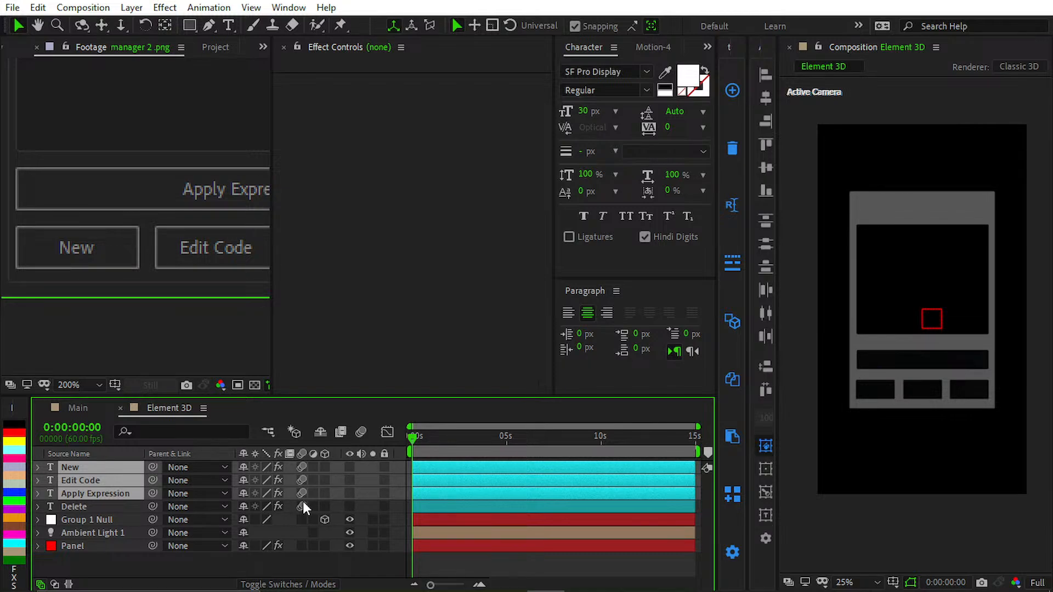
- In the Panel layer's Element custom text and masks, assign New to Path Layer 1 and Edit Code to Path Layer 2
{"action": "left_click", "coordinate": [494, 548]}
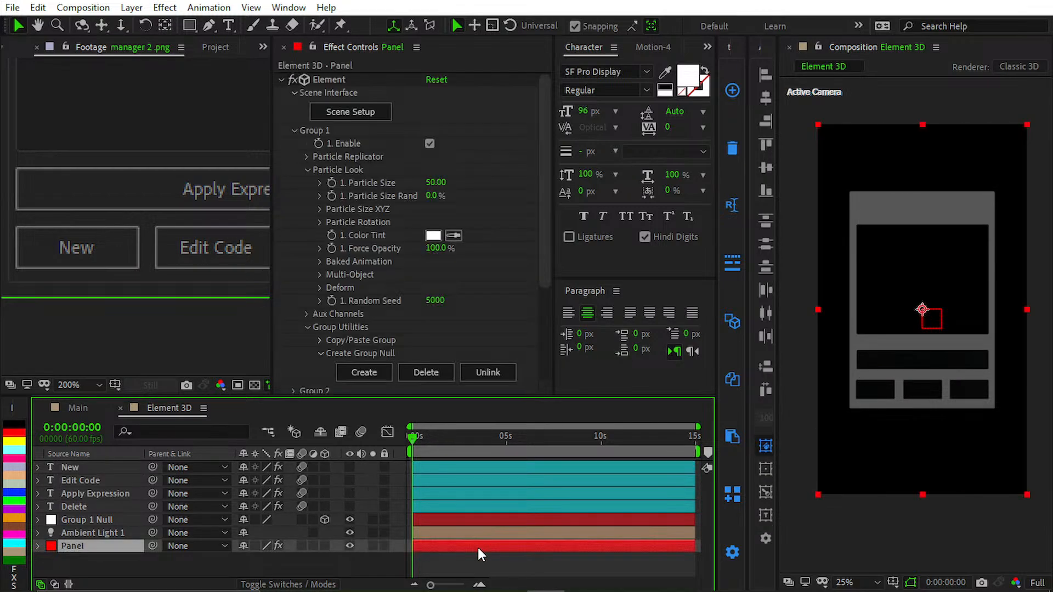
{"action": "scroll", "coordinate": [303, 313], "scroll_direction": "down", "scroll_amount": 3}
{"action": "scroll", "coordinate": [301, 183], "scroll_direction": "up", "scroll_amount": 3}
{"action": "left_click", "coordinate": [294, 130]}
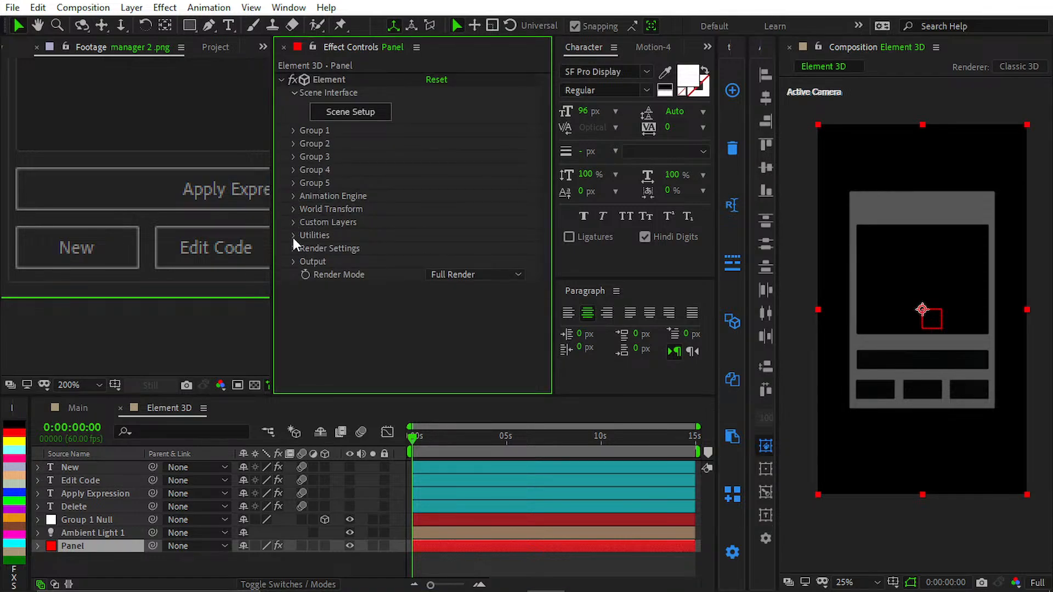
{"action": "left_click", "coordinate": [291, 222]}
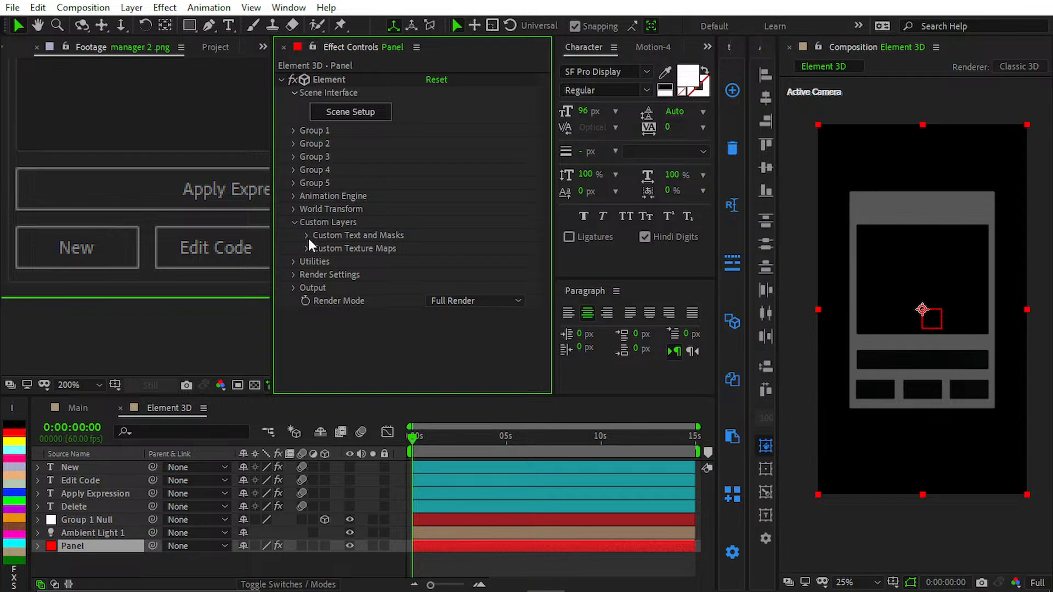
{"action": "left_click", "coordinate": [307, 237]}
{"action": "left_click", "coordinate": [443, 206]}
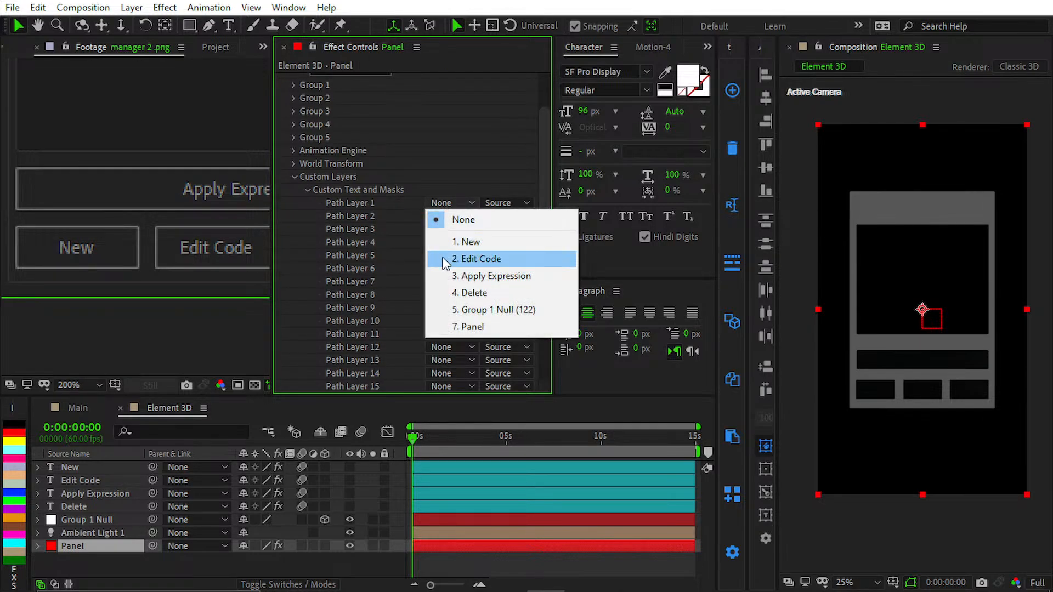
{"action": "left_click", "coordinate": [451, 242]}
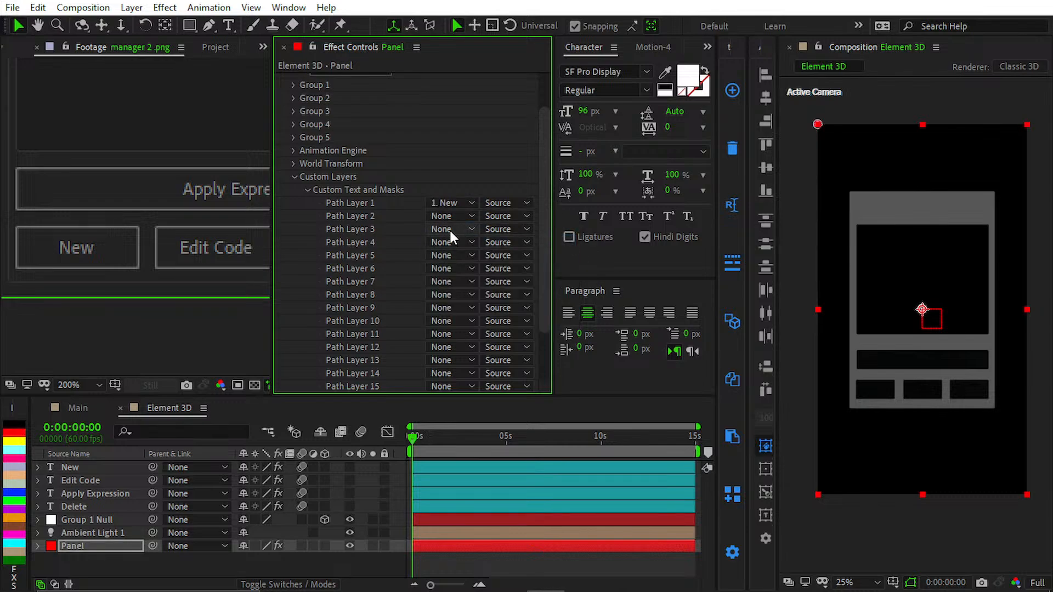
{"action": "left_click", "coordinate": [452, 215]}
{"action": "left_click", "coordinate": [475, 273]}
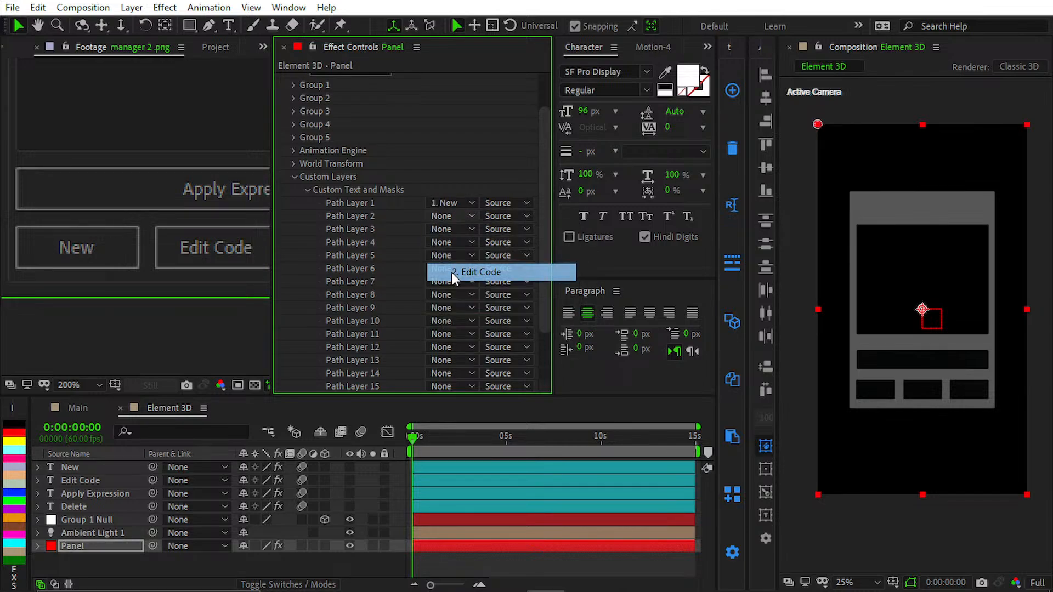
- In the Panel layer's Element custom text and masks, assign Delete to Path Layer 3 and Apply Expression to Path Layer 4
{"action": "left_click", "coordinate": [443, 230]}
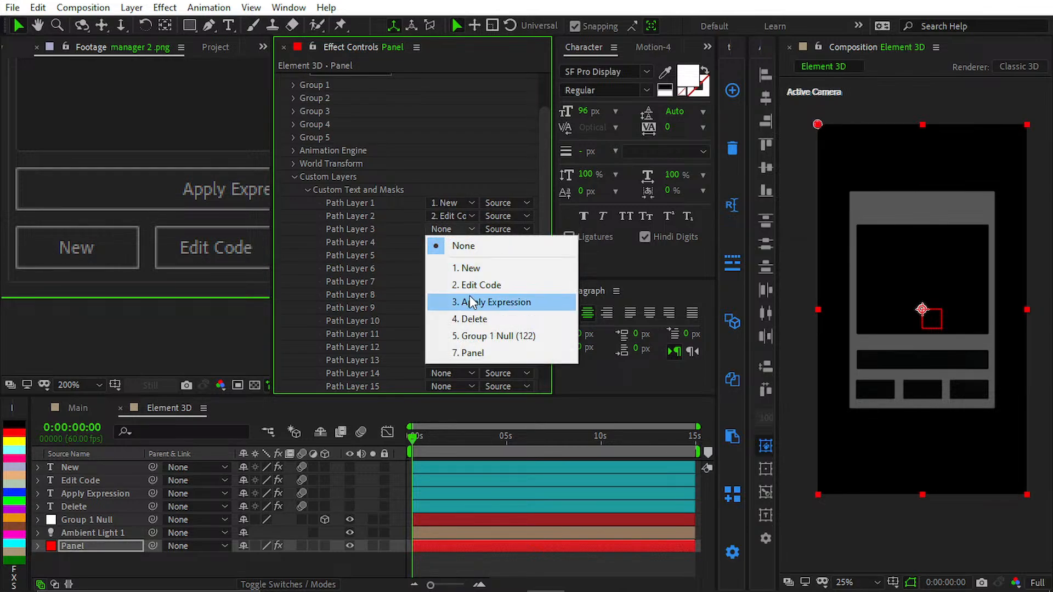
{"action": "left_click", "coordinate": [474, 319]}
{"action": "left_click", "coordinate": [477, 243]}
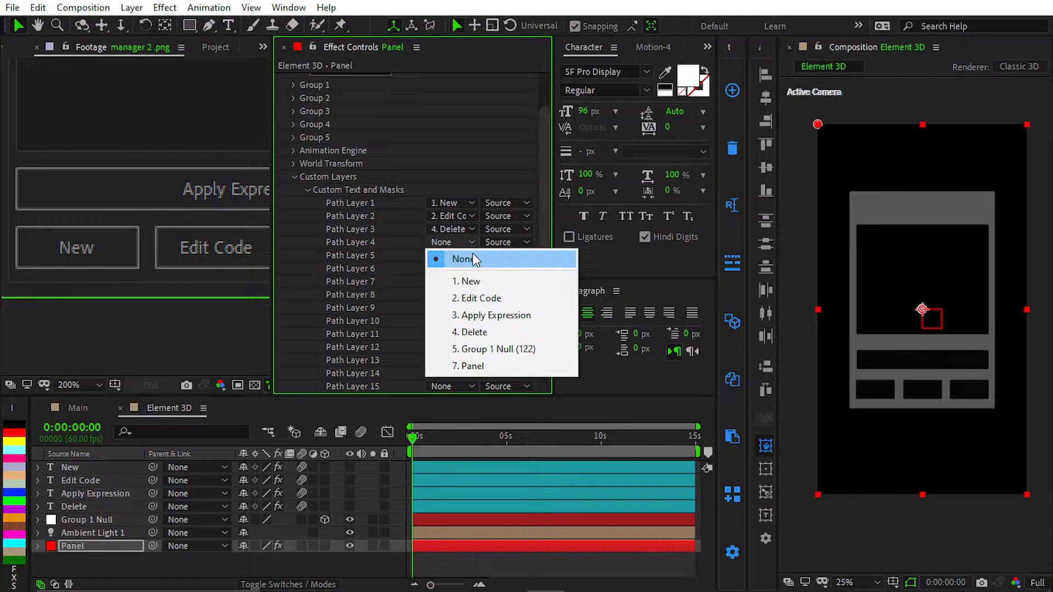
{"action": "left_click", "coordinate": [473, 317]}
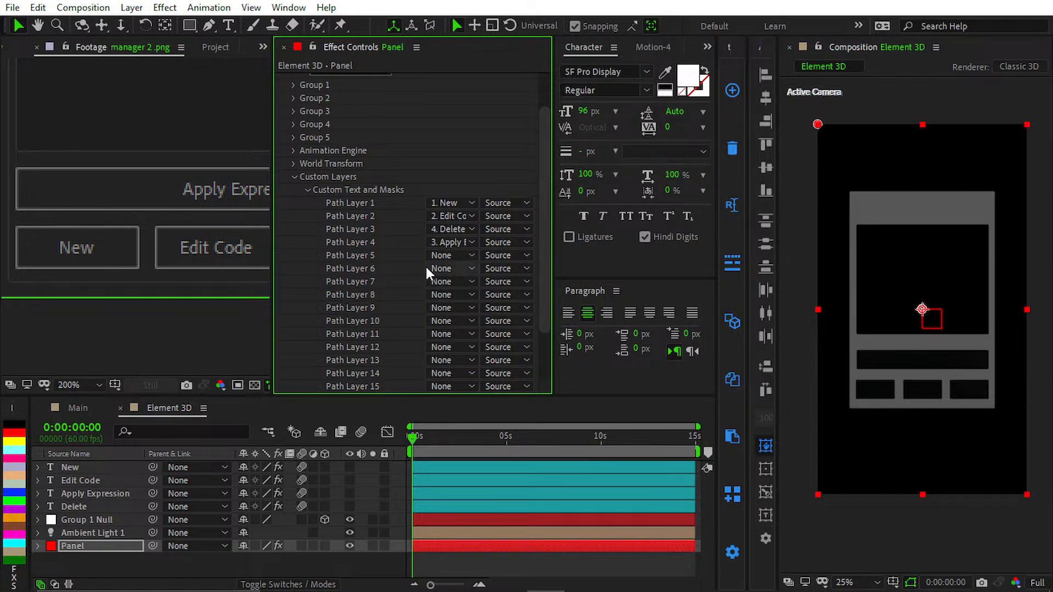
{"action": "left_click", "coordinate": [442, 565]}
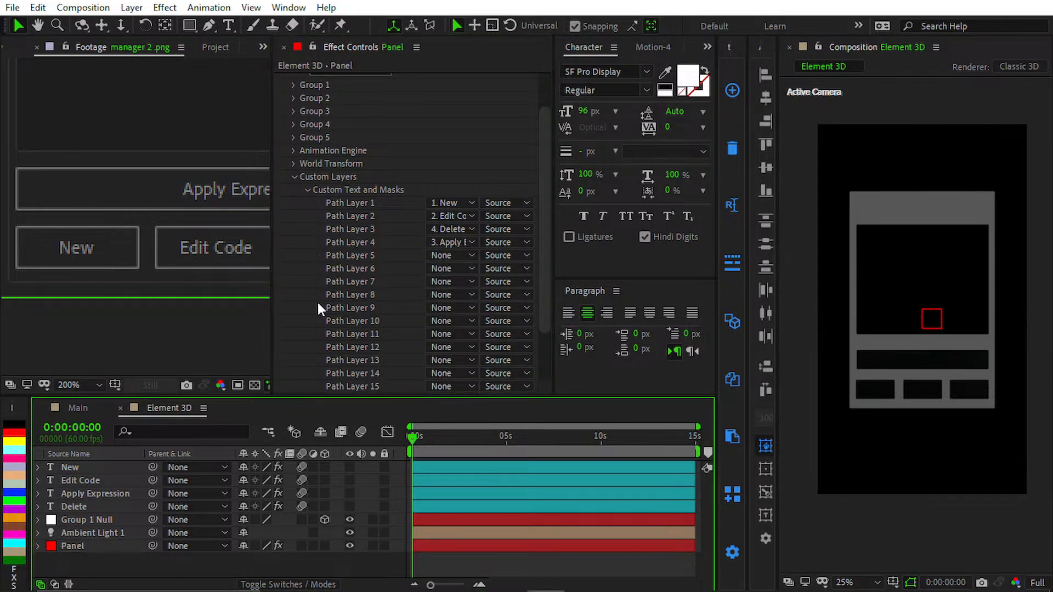
{"action": "left_click", "coordinate": [295, 176]}
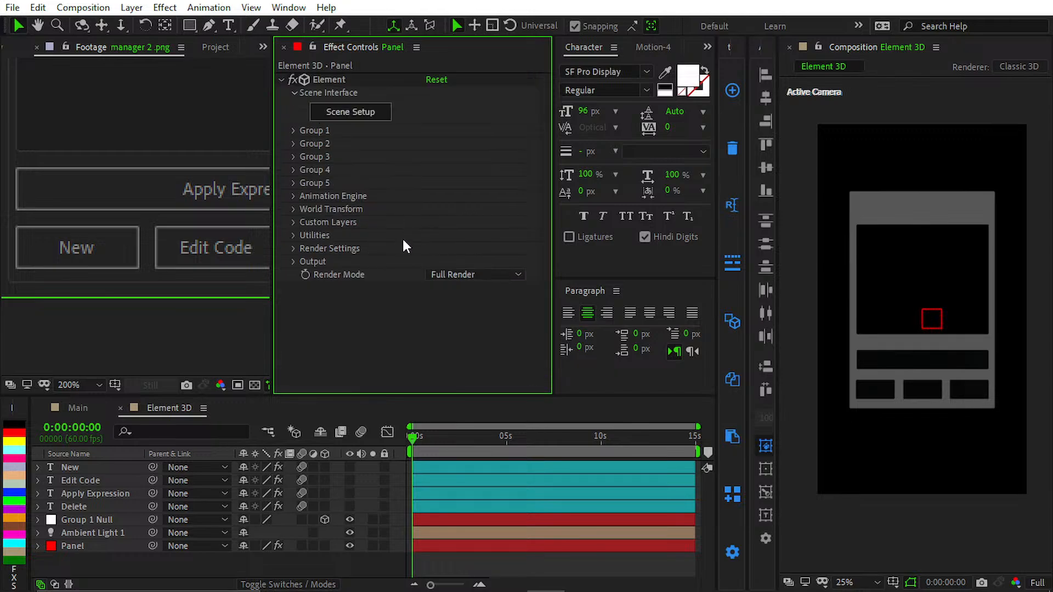
- Open Scene Setup and add an extrusion of the New text from Custom Path 1
{"action": "left_click", "coordinate": [376, 116]}
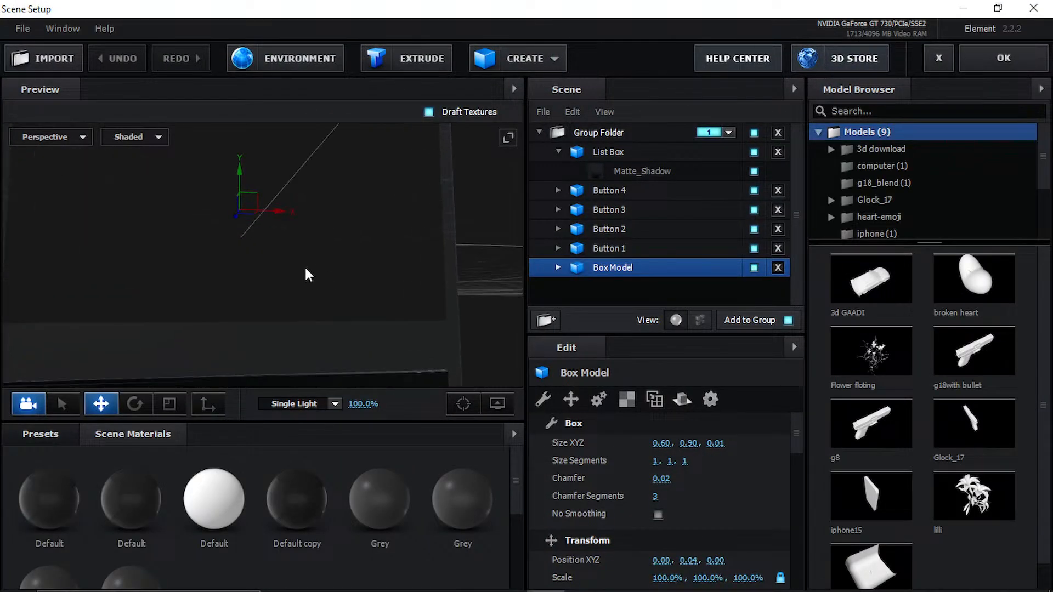
{"action": "scroll", "coordinate": [314, 279], "scroll_direction": "down", "scroll_amount": 4}
{"action": "left_click_drag", "start_coordinate": [314, 282], "coordinate": [508, 273]}
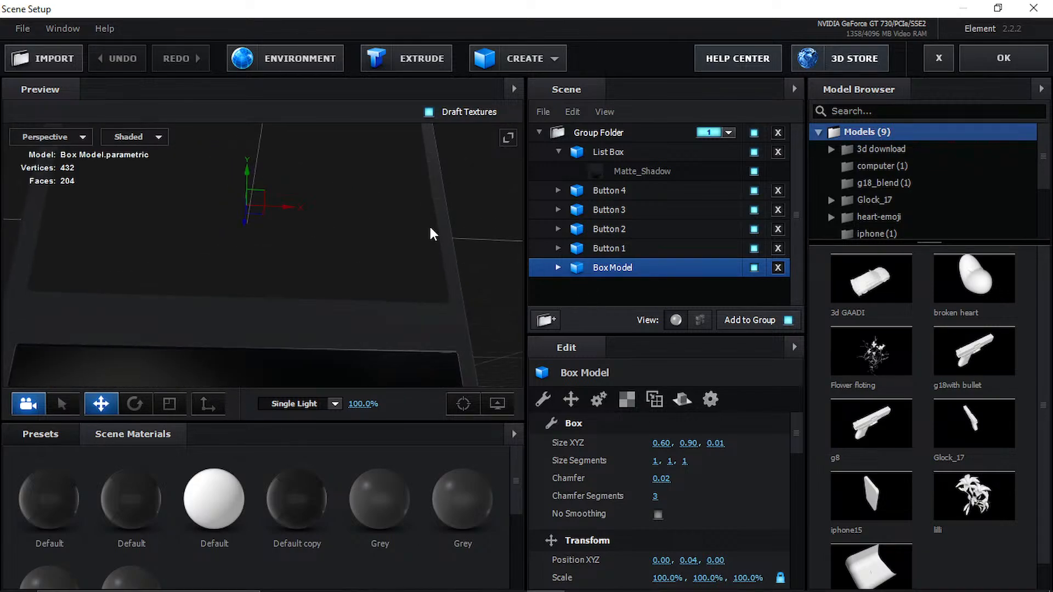
{"action": "left_click", "coordinate": [397, 62]}
{"action": "scroll", "coordinate": [375, 234], "scroll_direction": "down", "scroll_amount": 5}
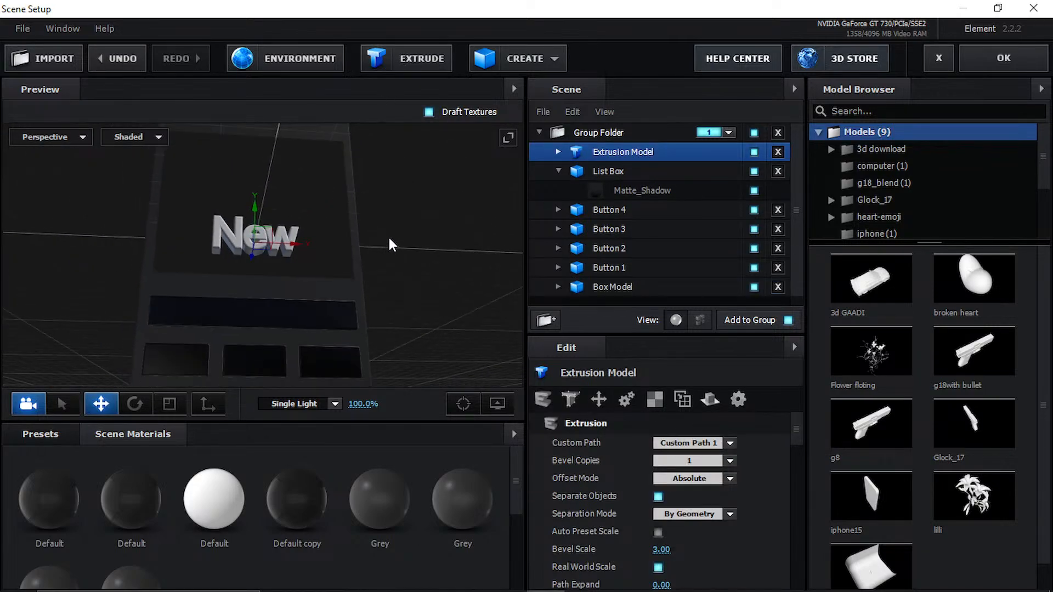
{"action": "middle_click_drag", "start_coordinate": [390, 239], "coordinate": [404, 185]}
{"action": "left_click", "coordinate": [557, 170]}
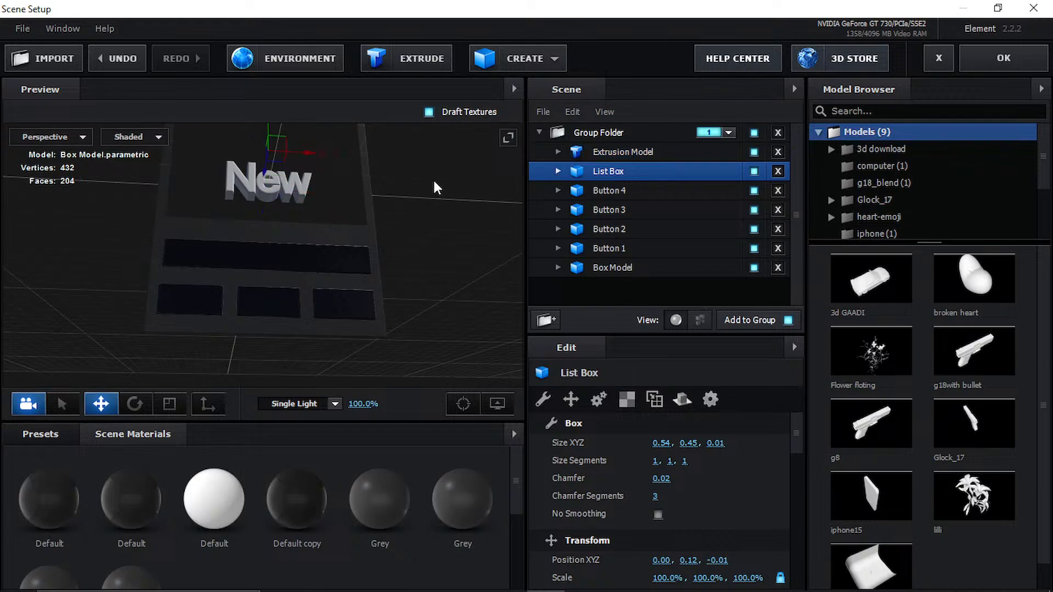
- Thin the New text extrusion by setting its bevel scale to 0.10
{"action": "left_click_drag", "start_coordinate": [433, 179], "coordinate": [334, 224]}
{"action": "scroll", "coordinate": [271, 224], "scroll_direction": "up", "scroll_amount": 3}
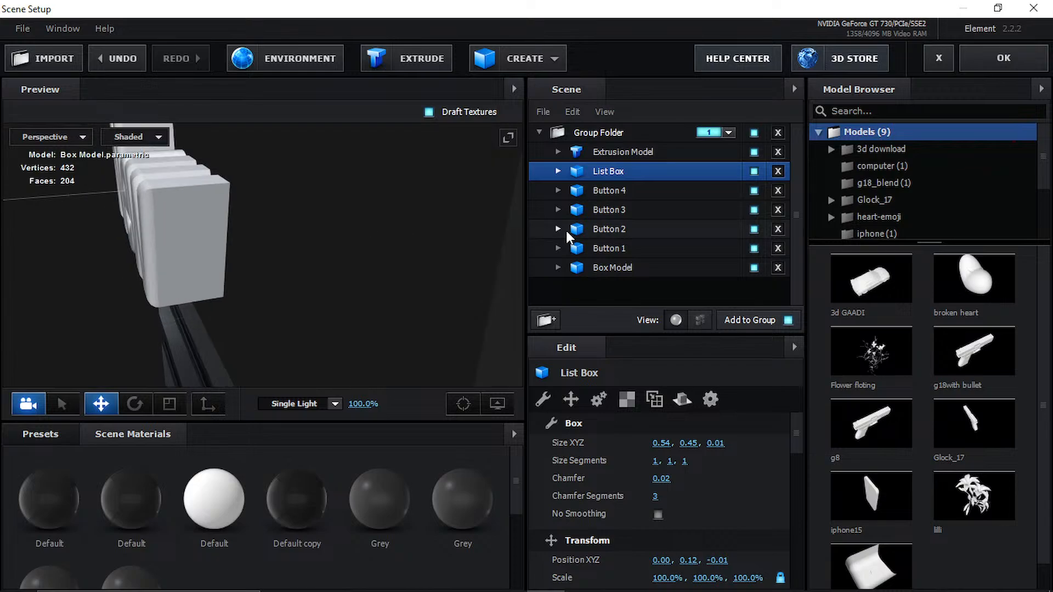
{"action": "left_click_drag", "start_coordinate": [449, 186], "coordinate": [327, 231]}
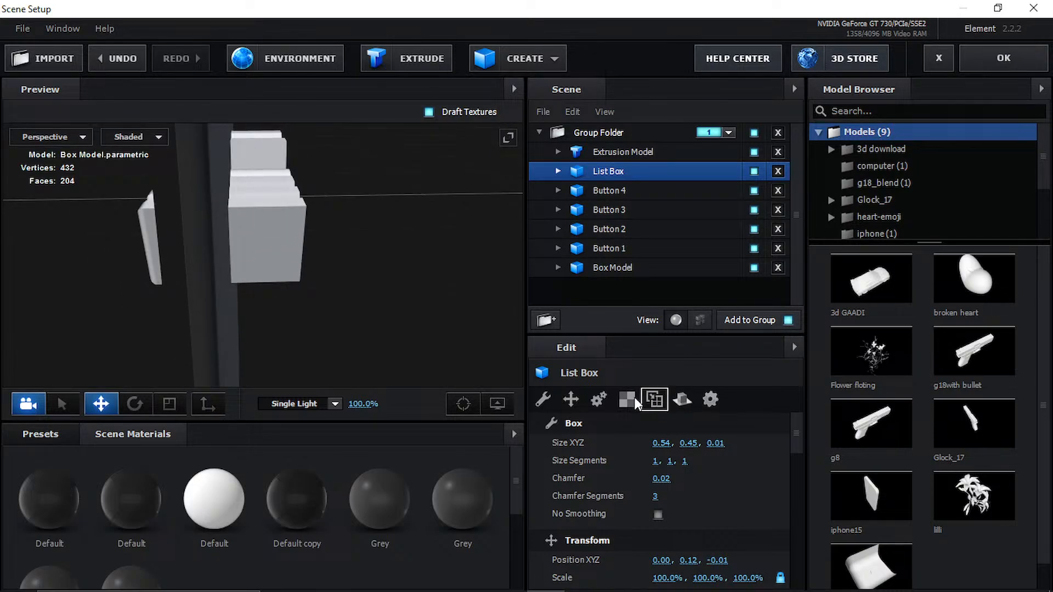
{"action": "left_click", "coordinate": [619, 155]}
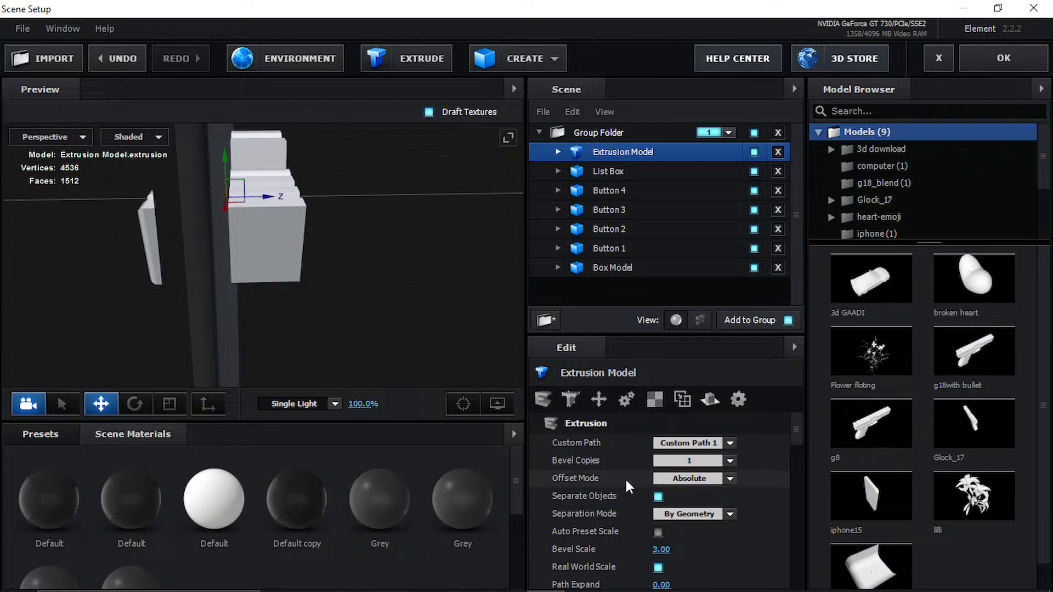
{"action": "scroll", "coordinate": [631, 477], "scroll_direction": "down", "scroll_amount": 3}
{"action": "scroll", "coordinate": [652, 468], "scroll_direction": "up", "scroll_amount": 3}
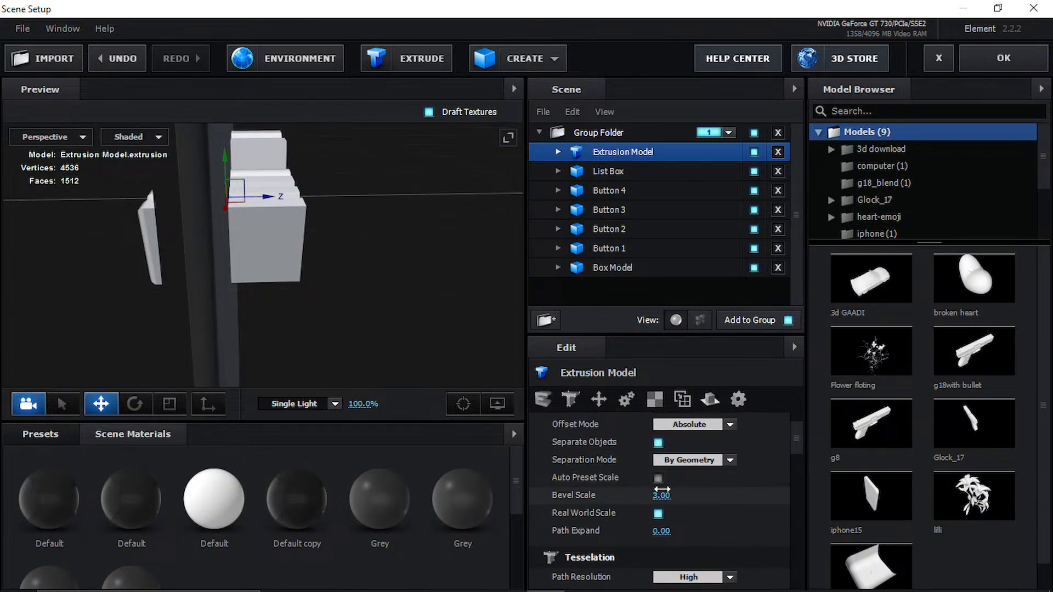
{"action": "left_click_drag", "start_coordinate": [658, 496], "coordinate": [433, 505]}
{"action": "left_click", "coordinate": [663, 496]}
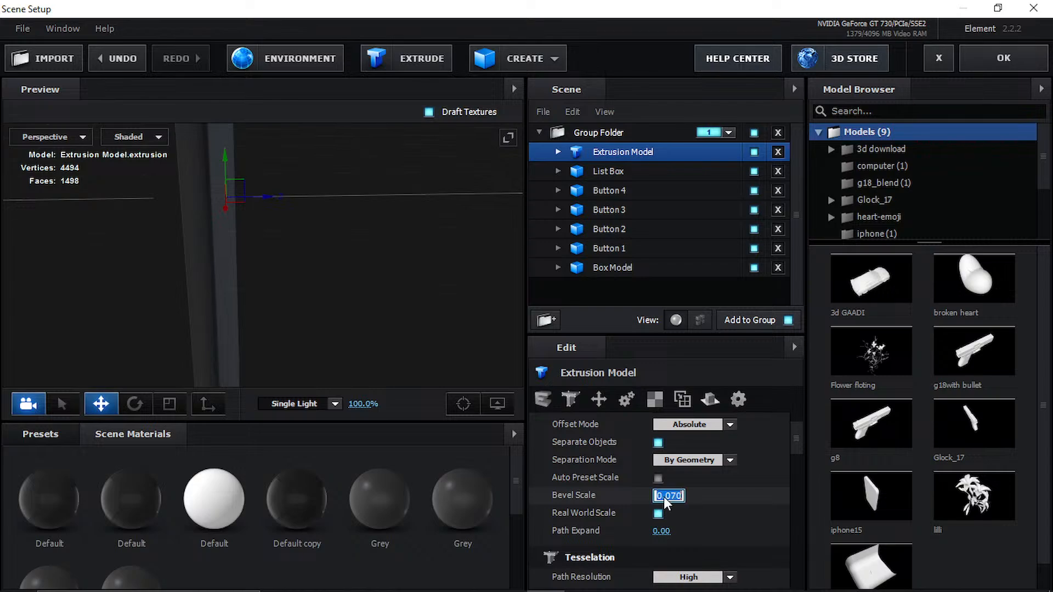
{"action": "left_click_drag", "start_coordinate": [366, 271], "coordinate": [342, 265]}
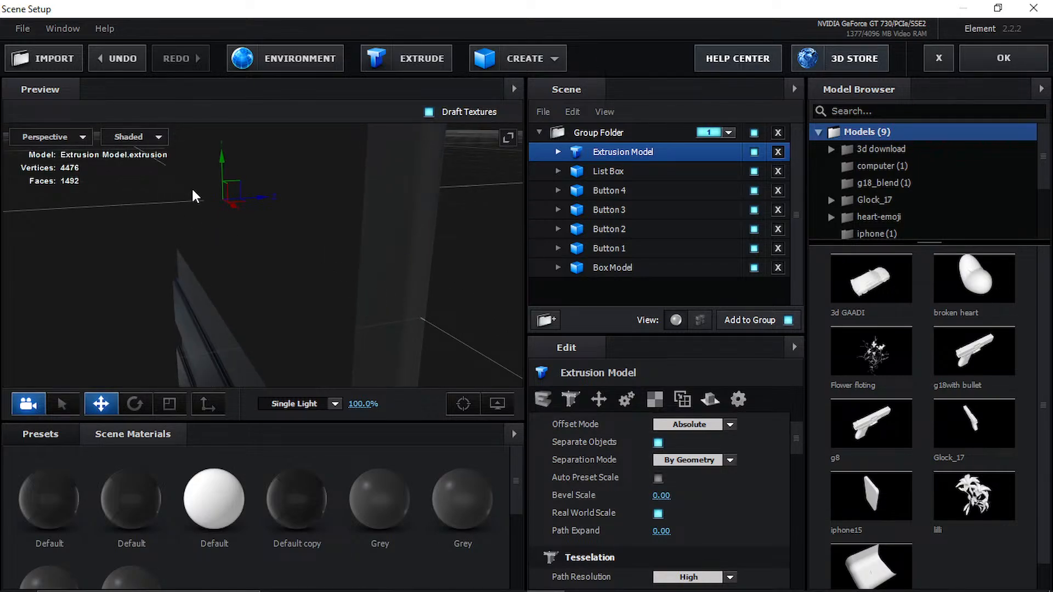
{"action": "left_click_drag", "start_coordinate": [243, 203], "coordinate": [159, 248]}
{"action": "left_click", "coordinate": [662, 496]}
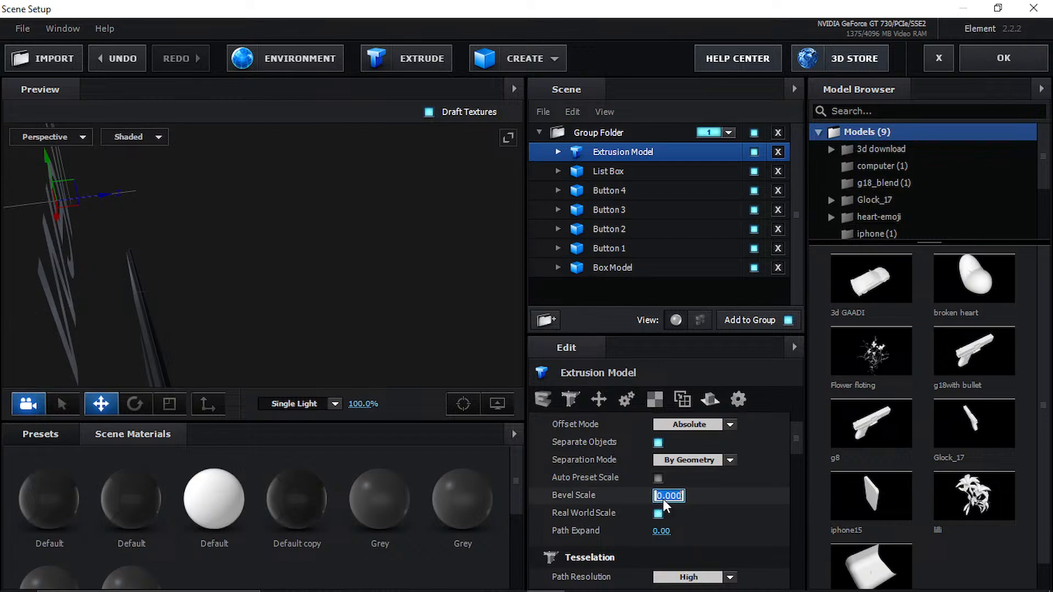
{"action": "left_click_drag", "start_coordinate": [328, 346], "coordinate": [204, 247]}
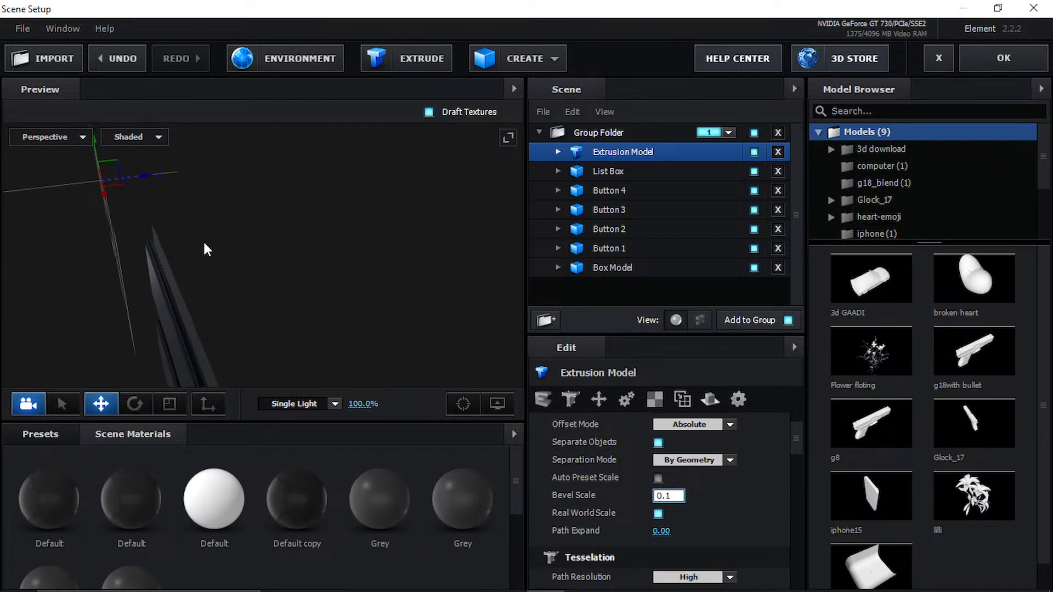
{"action": "key", "text": "Return"}
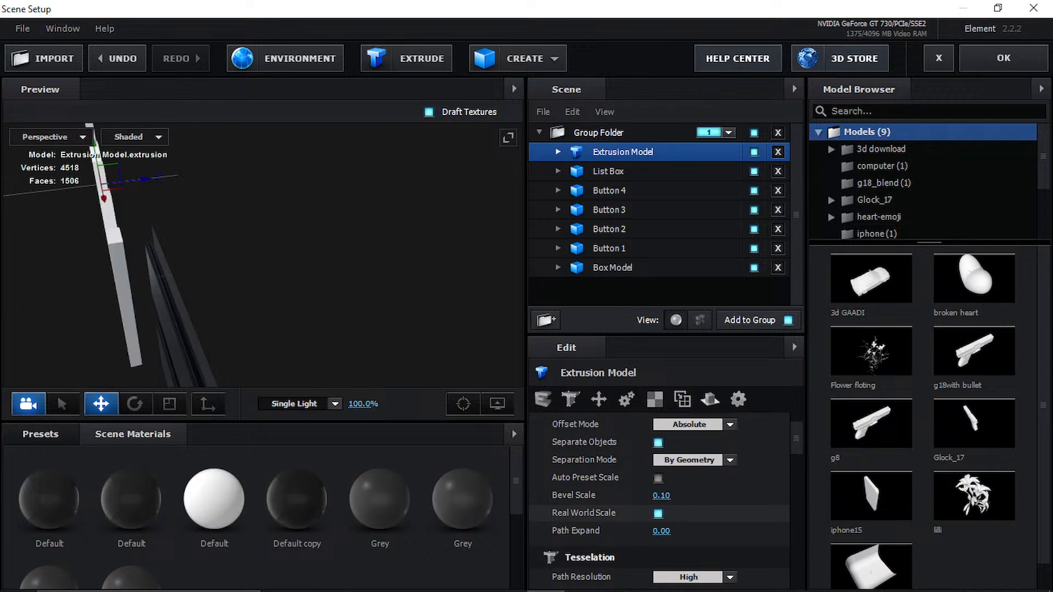
- Move the New text down along Y onto the lower row of three buttons
{"action": "left_click_drag", "start_coordinate": [264, 272], "coordinate": [297, 252]}
{"action": "scroll", "coordinate": [295, 247], "scroll_direction": "down", "scroll_amount": 3}
{"action": "middle_click_drag", "start_coordinate": [228, 322], "coordinate": [336, 271]}
{"action": "scroll", "coordinate": [294, 181], "scroll_direction": "down", "scroll_amount": 1}
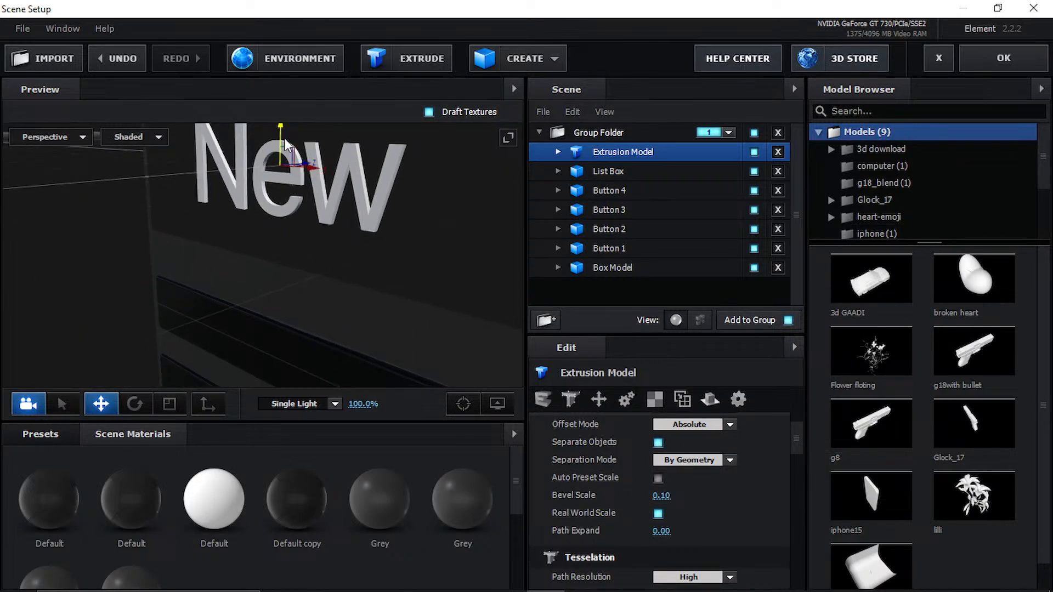
{"action": "left_click_drag", "start_coordinate": [282, 133], "coordinate": [331, 278]}
{"action": "middle_click_drag", "start_coordinate": [330, 273], "coordinate": [362, 146]}
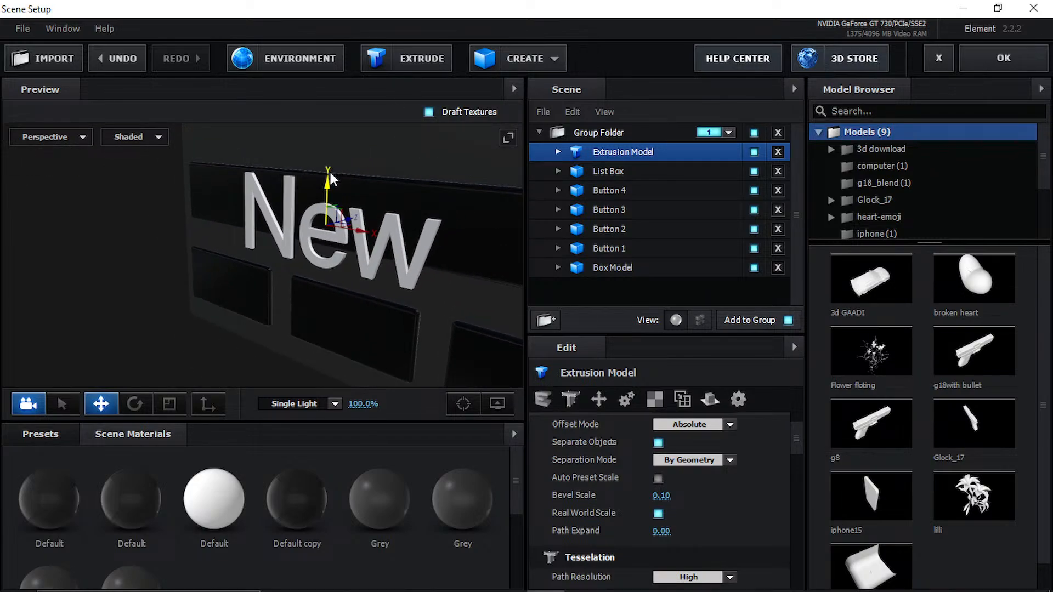
{"action": "left_click_drag", "start_coordinate": [330, 172], "coordinate": [324, 263]}
{"action": "middle_click_drag", "start_coordinate": [360, 259], "coordinate": [383, 198]}
- Move the New text along Z against the button faces, to a Z position of about -0.02
{"action": "left_click", "coordinate": [62, 139]}
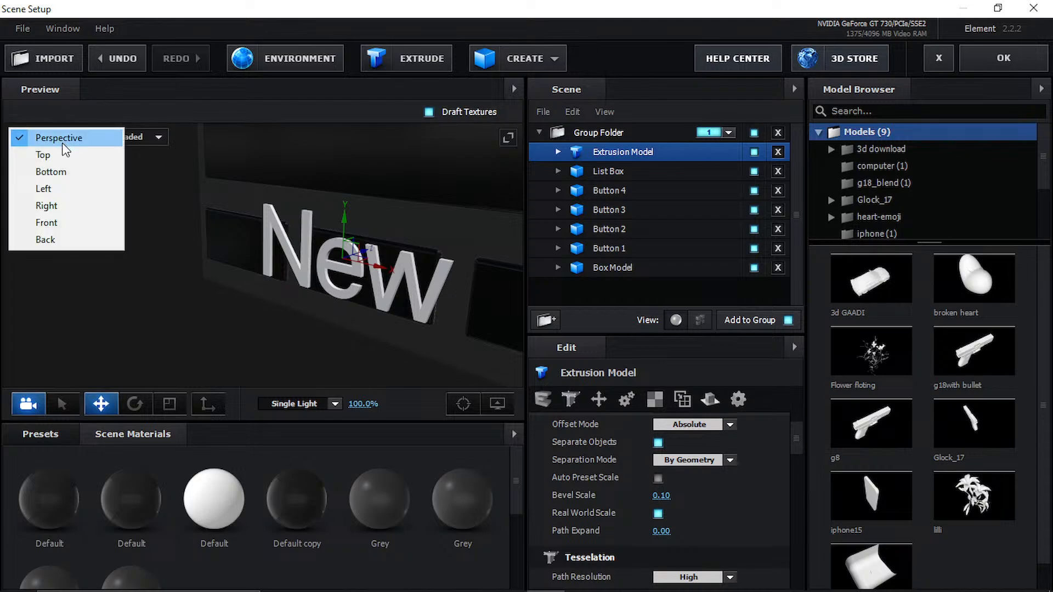
{"action": "left_click", "coordinate": [287, 278]}
{"action": "middle_click_drag", "start_coordinate": [180, 283], "coordinate": [173, 285]}
{"action": "left_click_drag", "start_coordinate": [173, 284], "coordinate": [284, 262]}
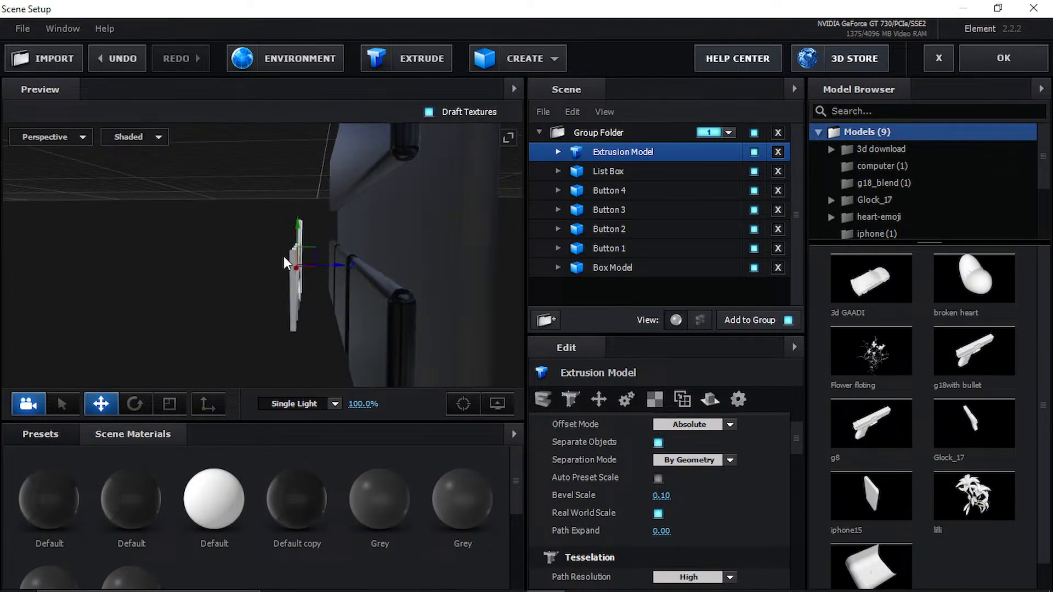
{"action": "left_click_drag", "start_coordinate": [350, 263], "coordinate": [383, 262]}
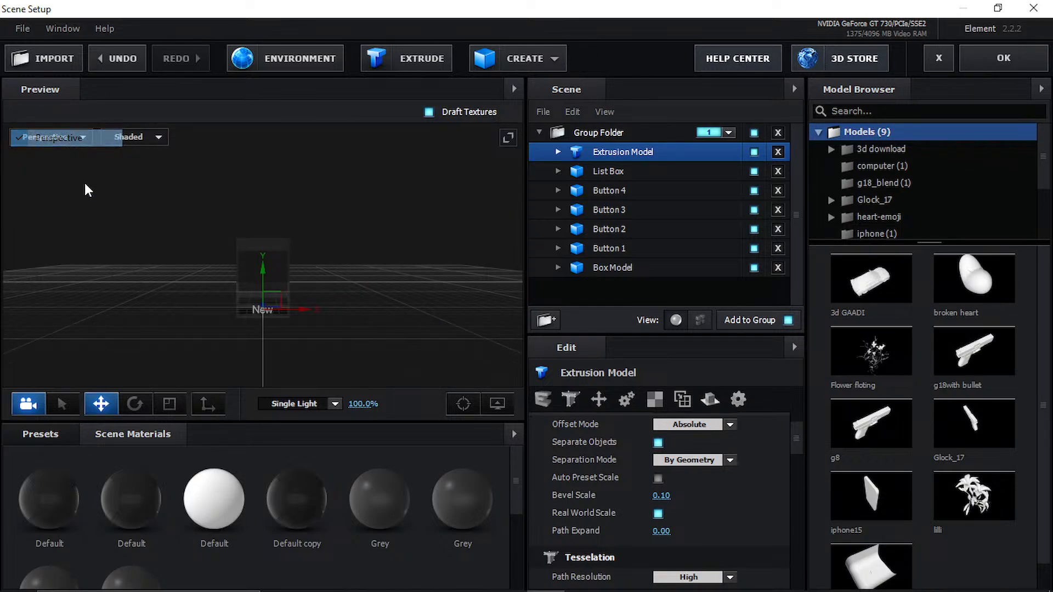
- In the Front view, move the New text over the leftmost lower button, at about X -0.19 and Y -0.33
{"action": "left_click", "coordinate": [77, 137]}
{"action": "left_click", "coordinate": [77, 133]}
{"action": "left_click", "coordinate": [69, 139]}
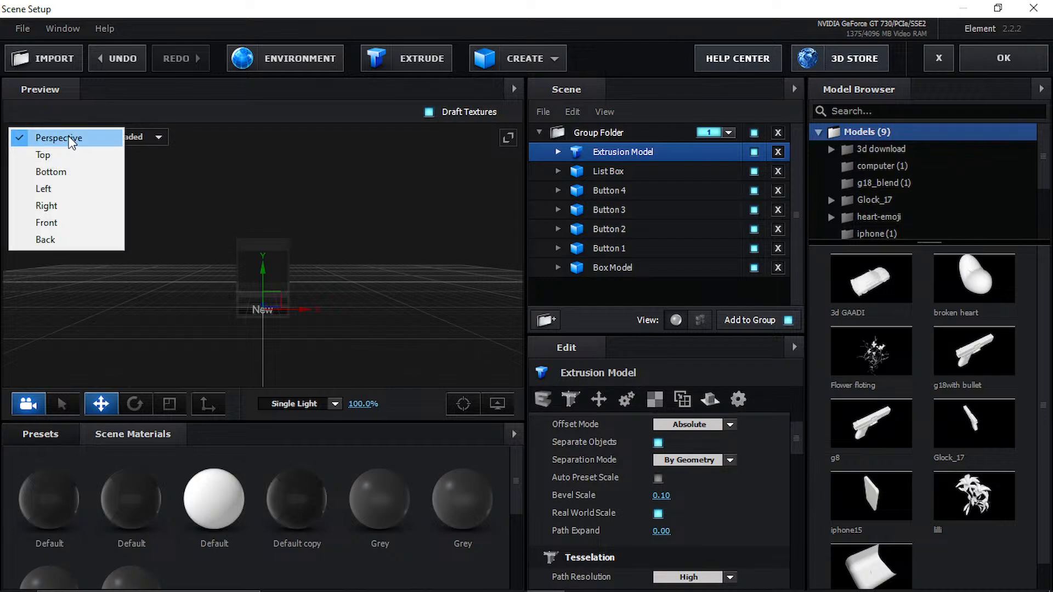
{"action": "left_click", "coordinate": [69, 140]}
{"action": "left_click", "coordinate": [44, 137]}
{"action": "left_click", "coordinate": [34, 224]}
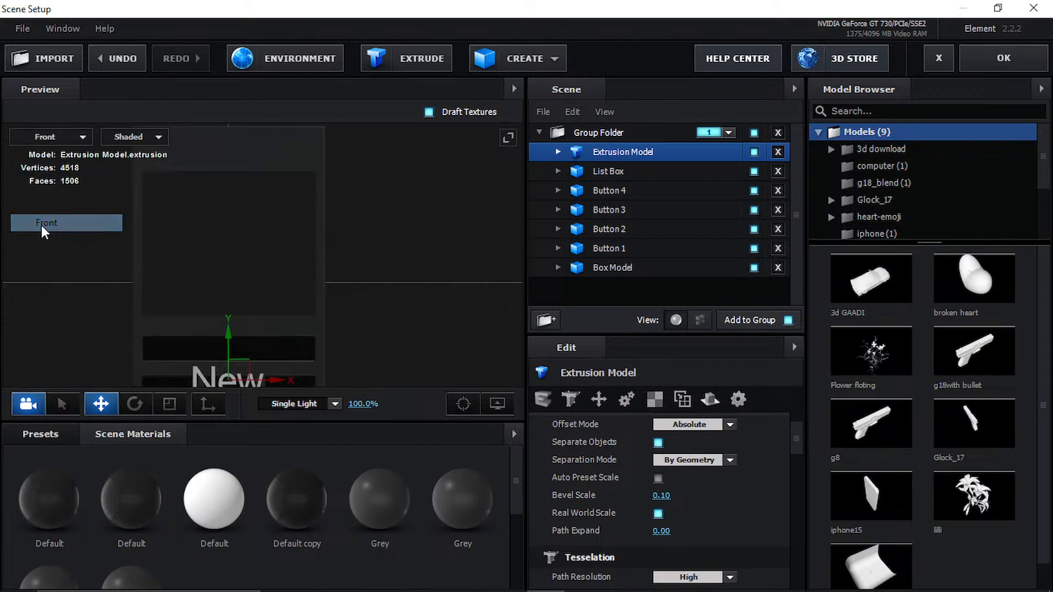
{"action": "middle_click_drag", "start_coordinate": [294, 133], "coordinate": [326, 120]}
{"action": "scroll", "coordinate": [326, 120], "scroll_direction": "up", "scroll_amount": 2}
{"action": "scroll", "coordinate": [327, 119], "scroll_direction": "up", "scroll_amount": 1}
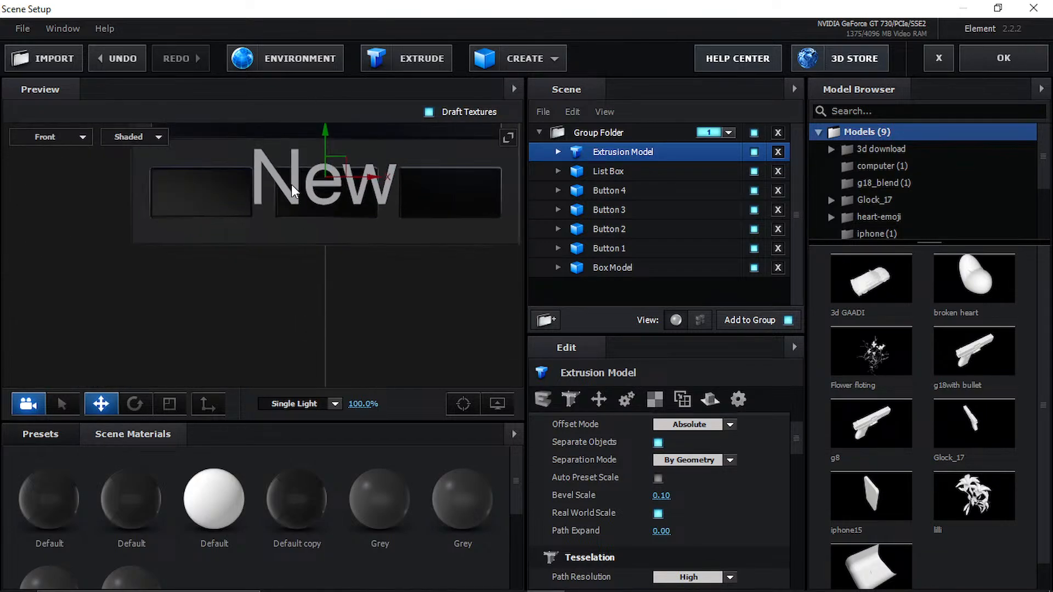
{"action": "middle_click_drag", "start_coordinate": [292, 187], "coordinate": [288, 293]}
{"action": "scroll", "coordinate": [289, 291], "scroll_direction": "up", "scroll_amount": 1}
{"action": "left_click_drag", "start_coordinate": [323, 241], "coordinate": [331, 249]}
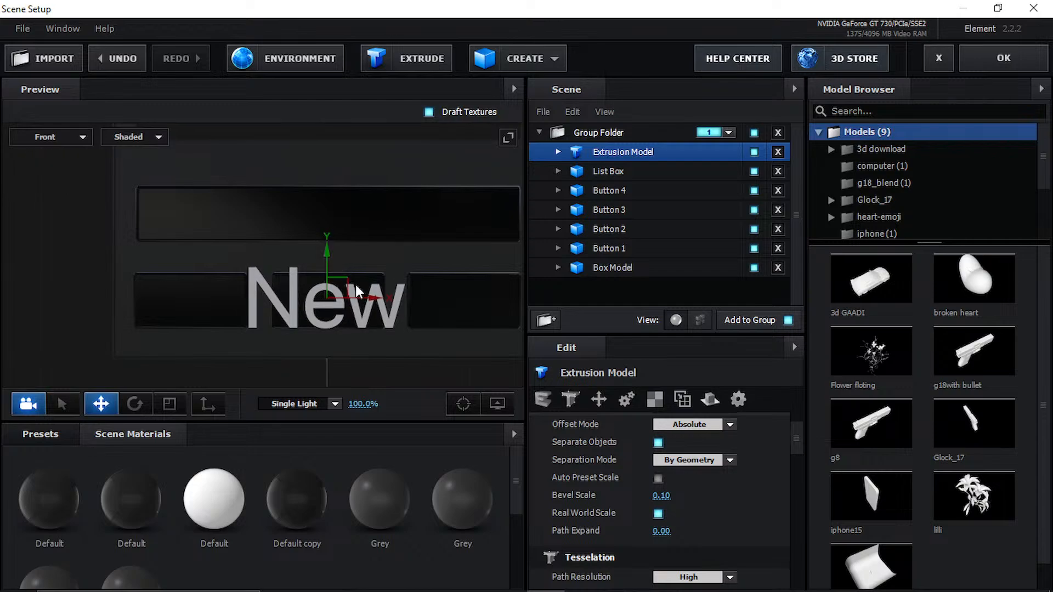
{"action": "left_click_drag", "start_coordinate": [374, 301], "coordinate": [236, 292]}
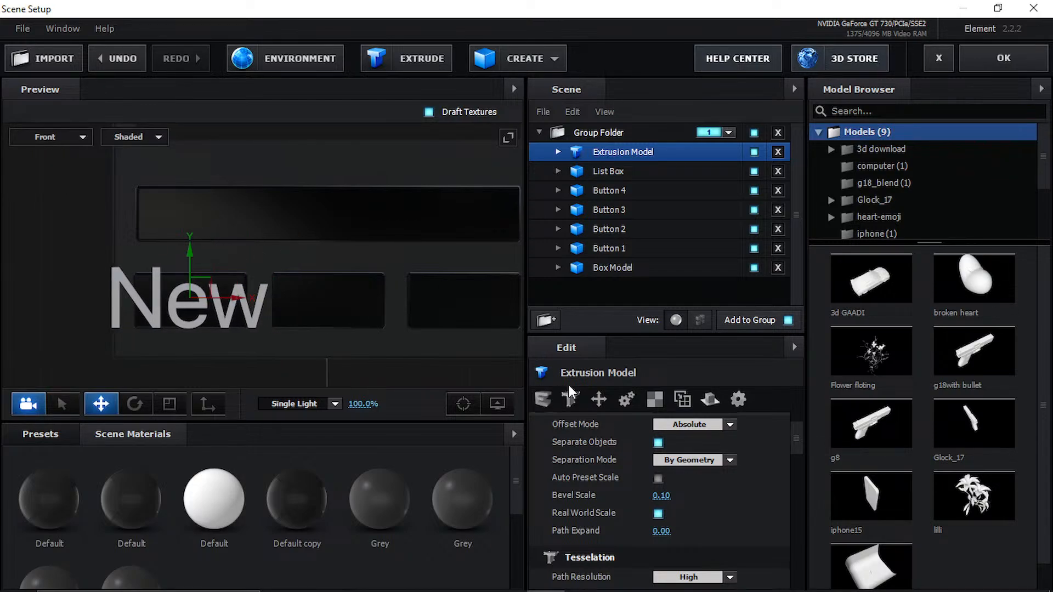
- Scale the New text to 30.5% on all axes, fine-tune its vertical placement in the button and apply the scene
{"action": "scroll", "coordinate": [635, 480], "scroll_direction": "down", "scroll_amount": 3}
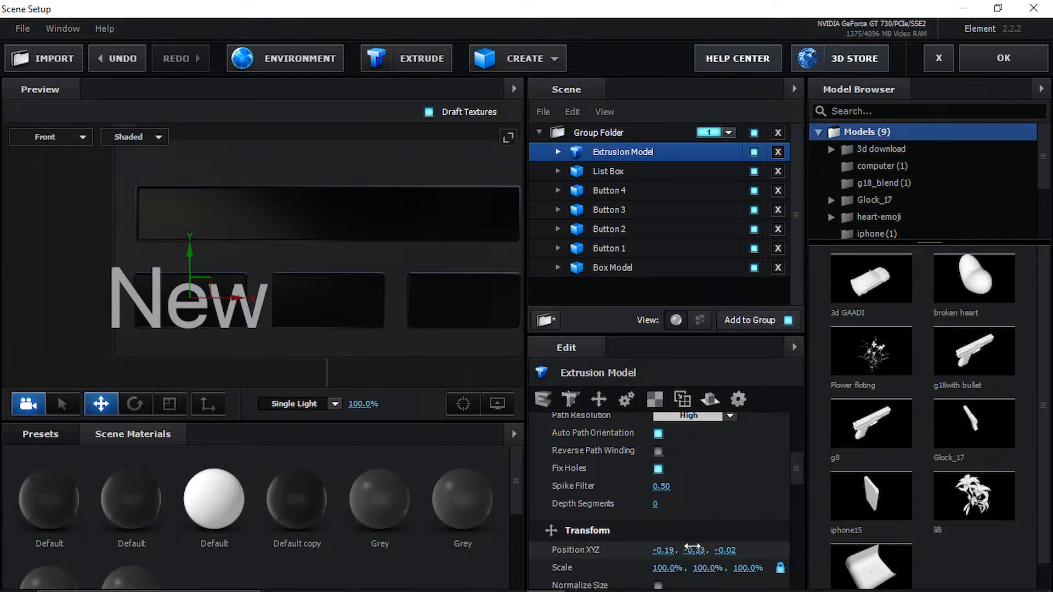
{"action": "left_click_drag", "start_coordinate": [667, 568], "coordinate": [546, 555]}
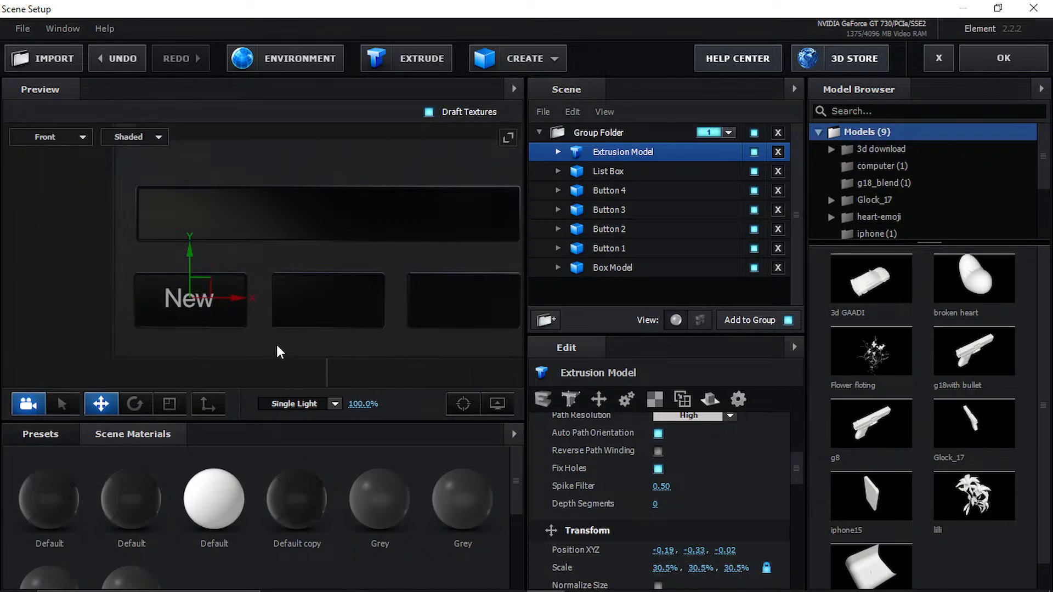
{"action": "scroll", "coordinate": [247, 293], "scroll_direction": "up", "scroll_amount": 4}
{"action": "middle_click_drag", "start_coordinate": [246, 291], "coordinate": [380, 171]}
{"action": "scroll", "coordinate": [307, 207], "scroll_direction": "up", "scroll_amount": 3}
{"action": "middle_click_drag", "start_coordinate": [304, 208], "coordinate": [268, 274]}
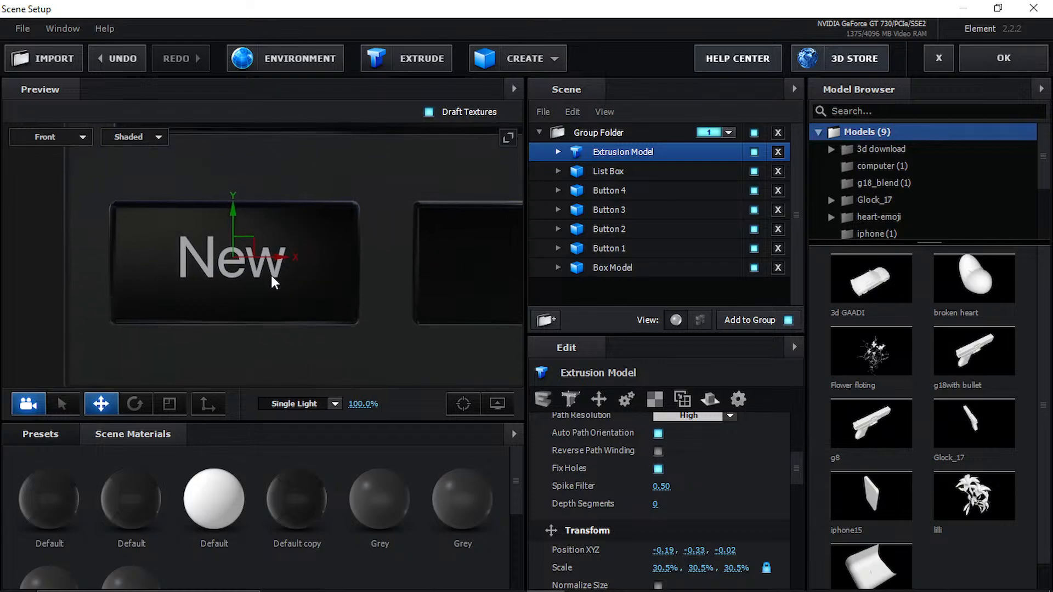
{"action": "scroll", "coordinate": [268, 273], "scroll_direction": "up", "scroll_amount": 3}
{"action": "left_click_drag", "start_coordinate": [227, 219], "coordinate": [226, 222]}
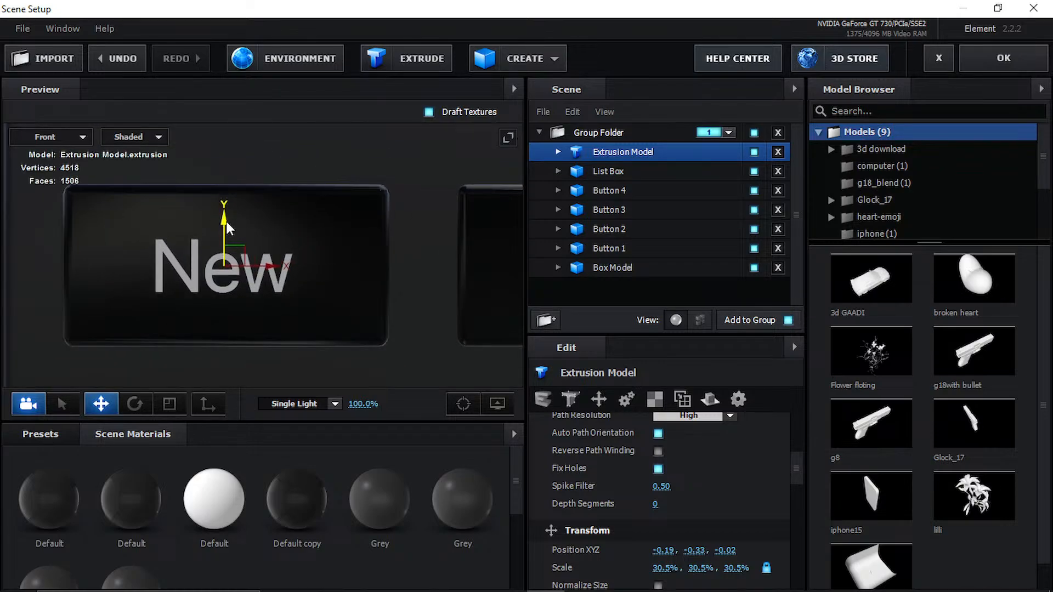
{"action": "left_click", "coordinate": [1003, 69]}
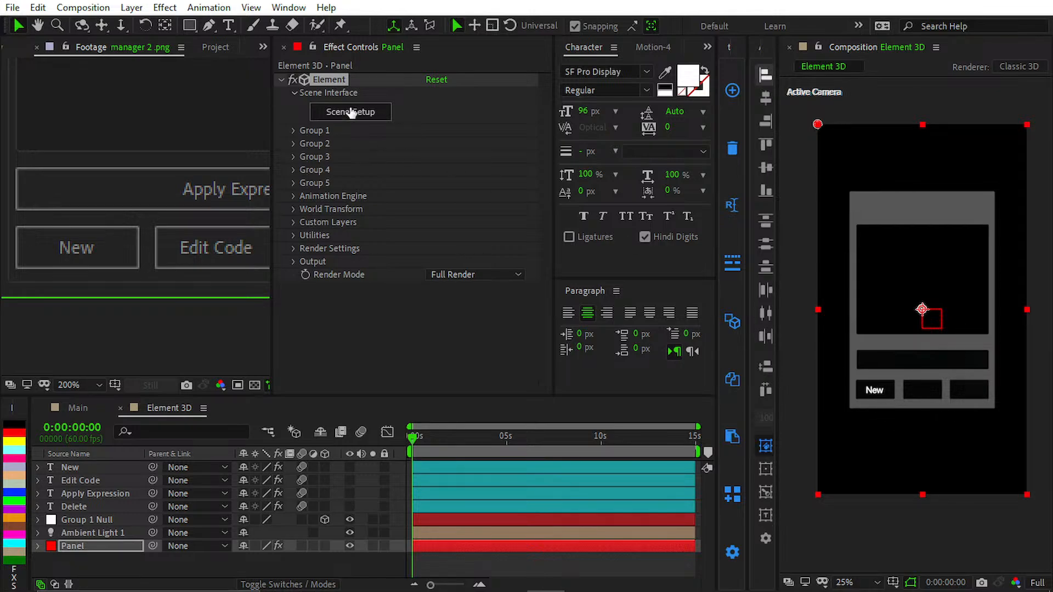
- Reopen the Element scene setup and set the New text extrusion's scale to 20% on all axes
{"action": "left_click", "coordinate": [350, 111]}
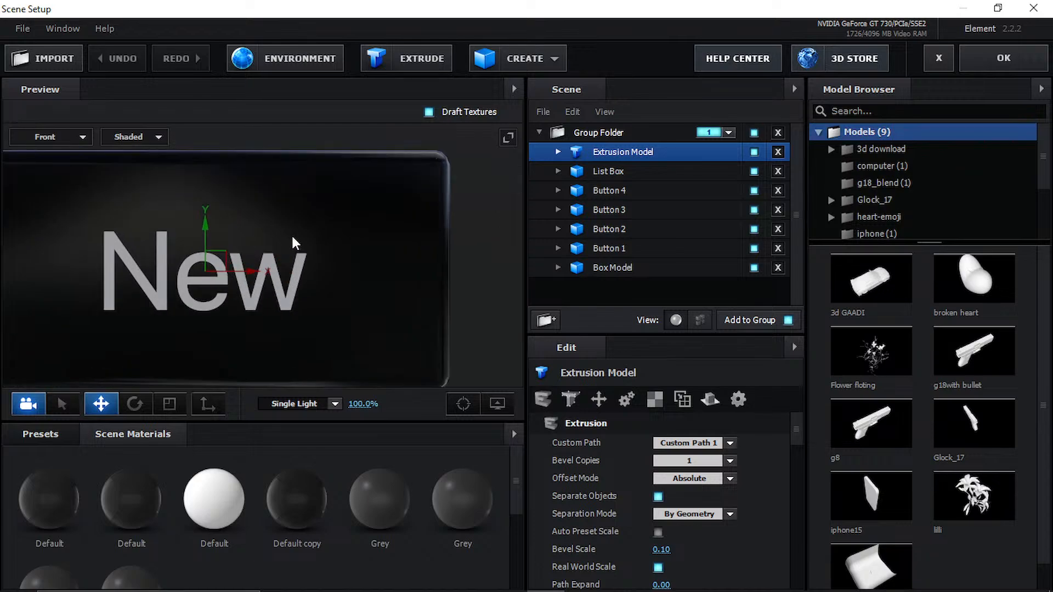
{"action": "scroll", "coordinate": [678, 496], "scroll_direction": "down", "scroll_amount": 3}
{"action": "scroll", "coordinate": [677, 492], "scroll_direction": "down", "scroll_amount": 5}
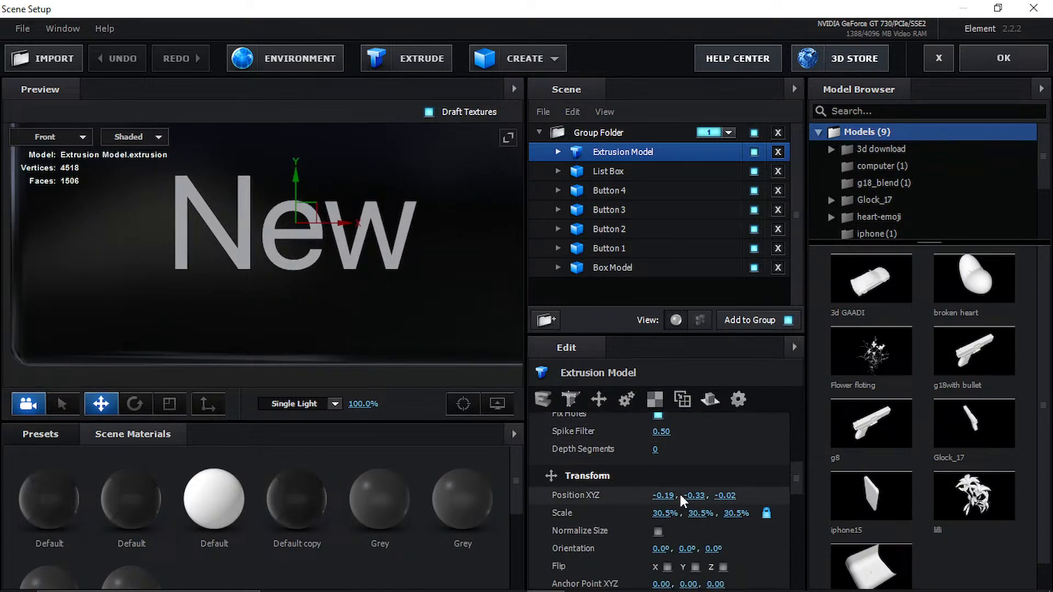
{"action": "left_click", "coordinate": [661, 461]}
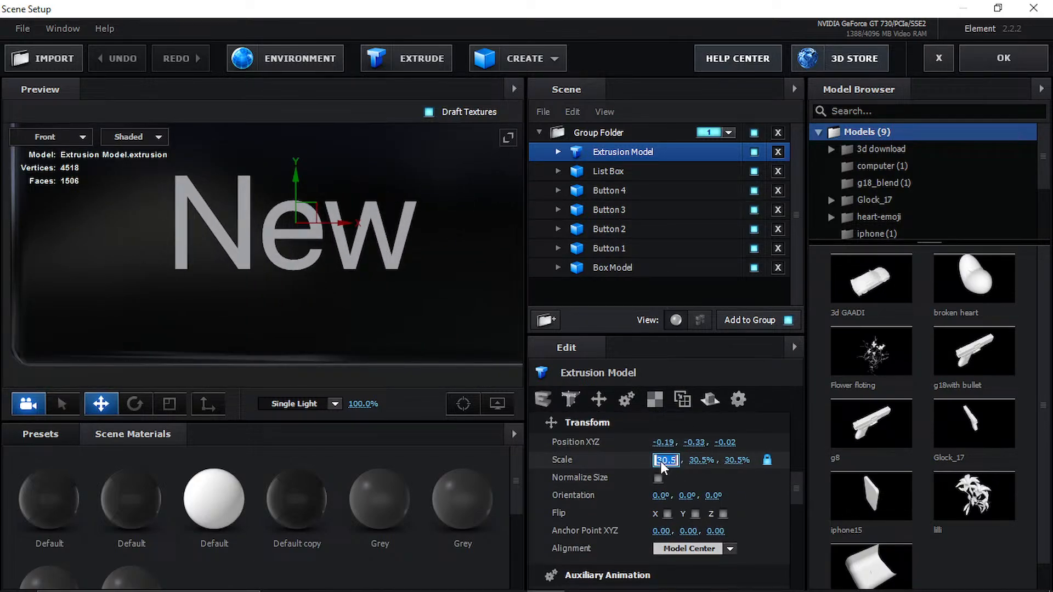
{"action": "type", "text": "20"}
{"action": "left_click", "coordinate": [379, 345]}
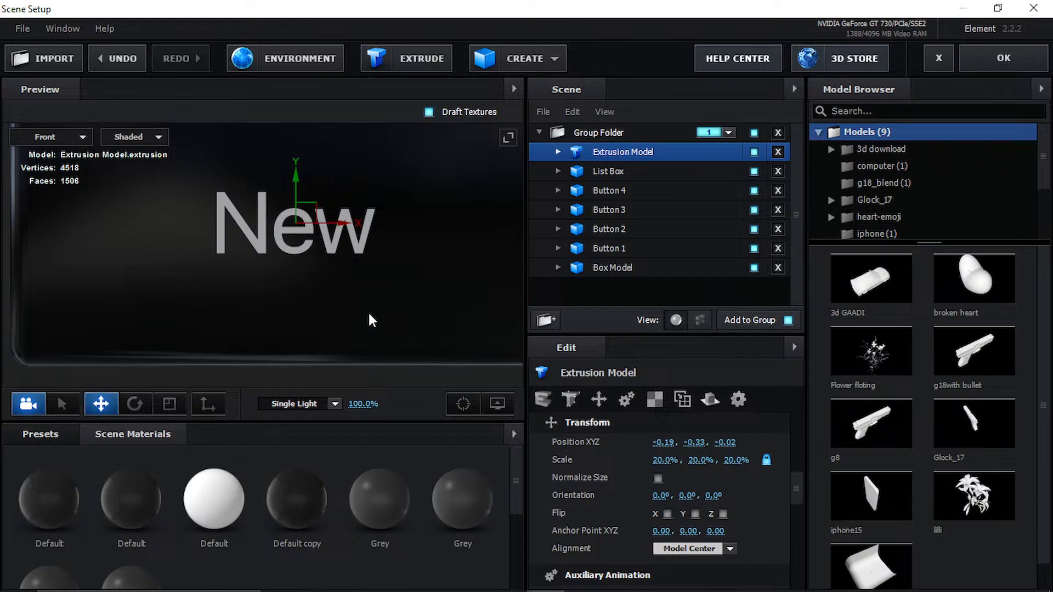
{"action": "scroll", "coordinate": [345, 303], "scroll_direction": "down", "scroll_amount": 5}
{"action": "middle_click_drag", "start_coordinate": [339, 309], "coordinate": [291, 317]}
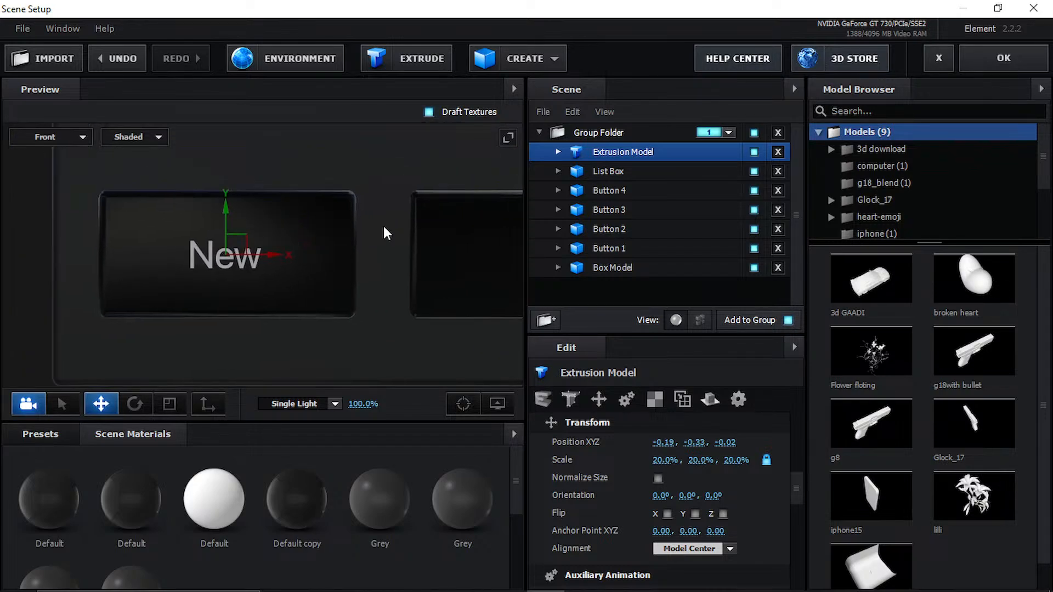
{"action": "scroll", "coordinate": [384, 226], "scroll_direction": "down", "scroll_amount": 3}
{"action": "left_click", "coordinate": [409, 62]}
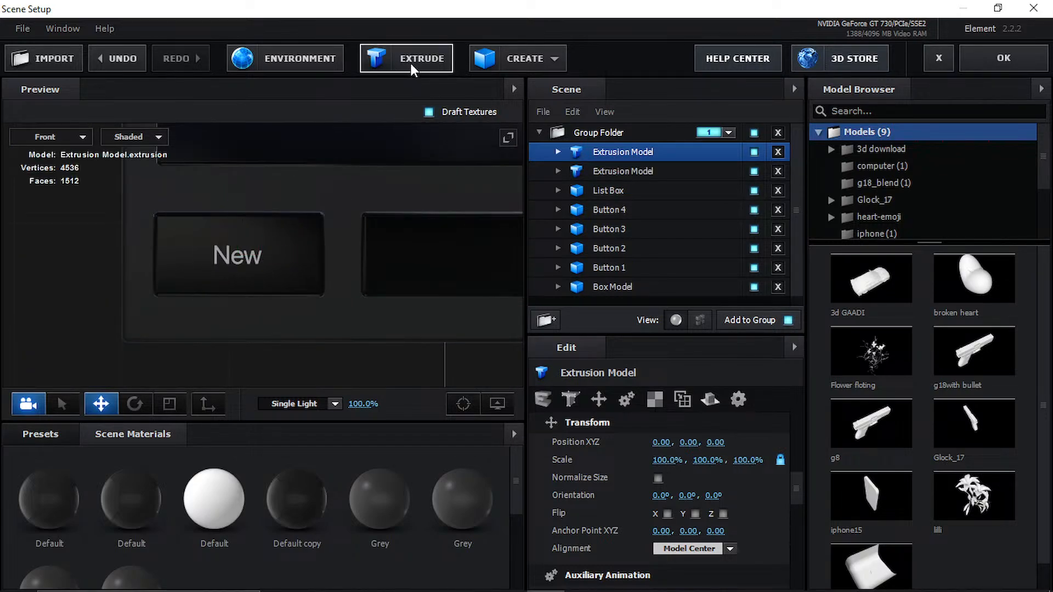
{"action": "scroll", "coordinate": [413, 225], "scroll_direction": "down", "scroll_amount": 3}
{"action": "middle_click_drag", "start_coordinate": [410, 159], "coordinate": [335, 298]}
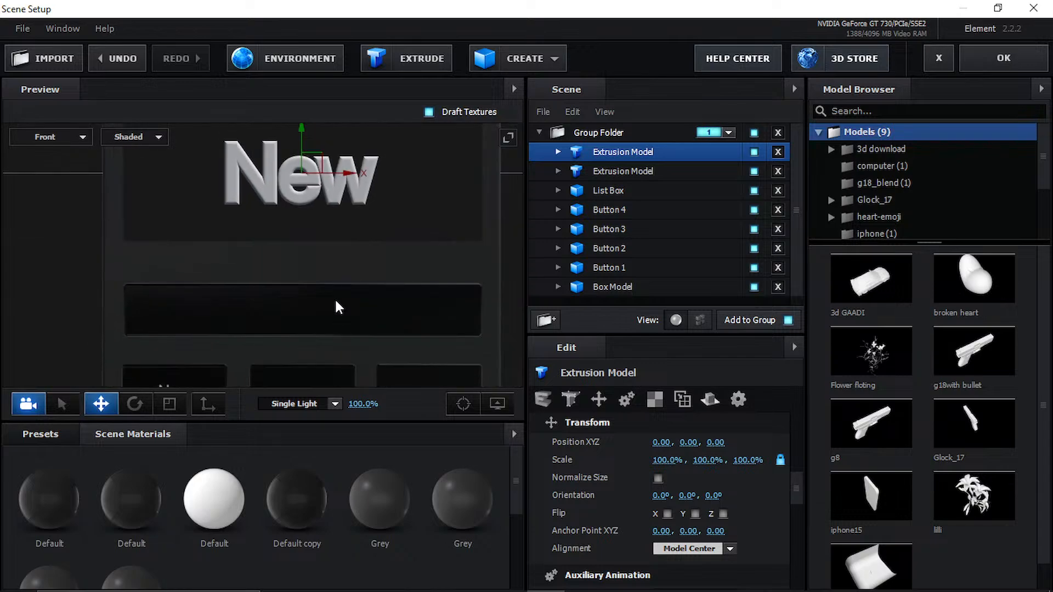
{"action": "scroll", "coordinate": [335, 291], "scroll_direction": "down", "scroll_amount": 3}
{"action": "left_click_drag", "start_coordinate": [293, 189], "coordinate": [291, 199]}
{"action": "key", "text": "Delete"}
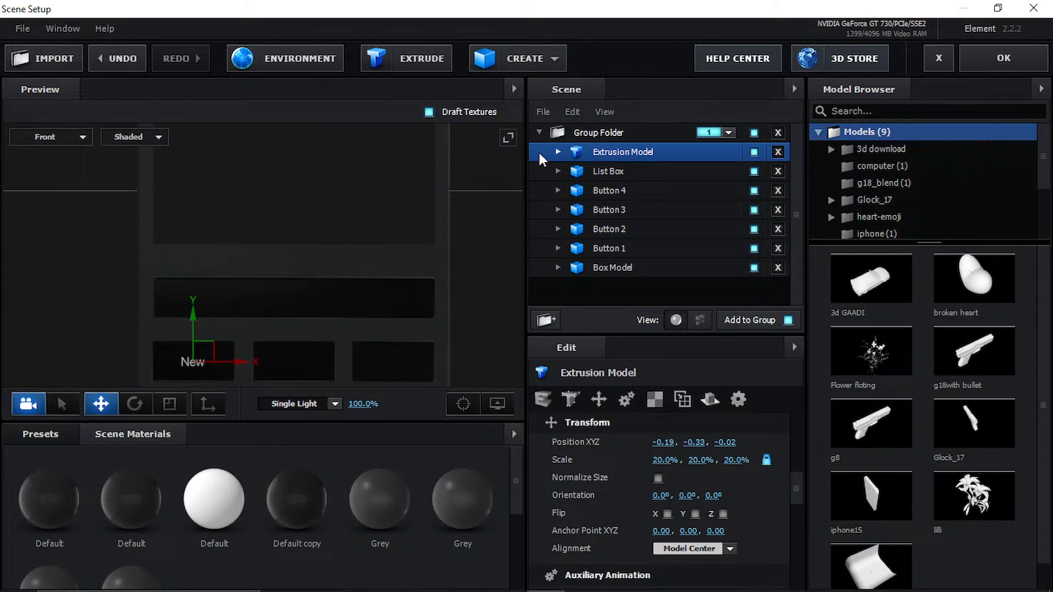
- Apply the scene and check which text layers are assigned to Path Layers 1 and 2 in the custom text and masks settings
{"action": "left_click", "coordinate": [994, 61]}
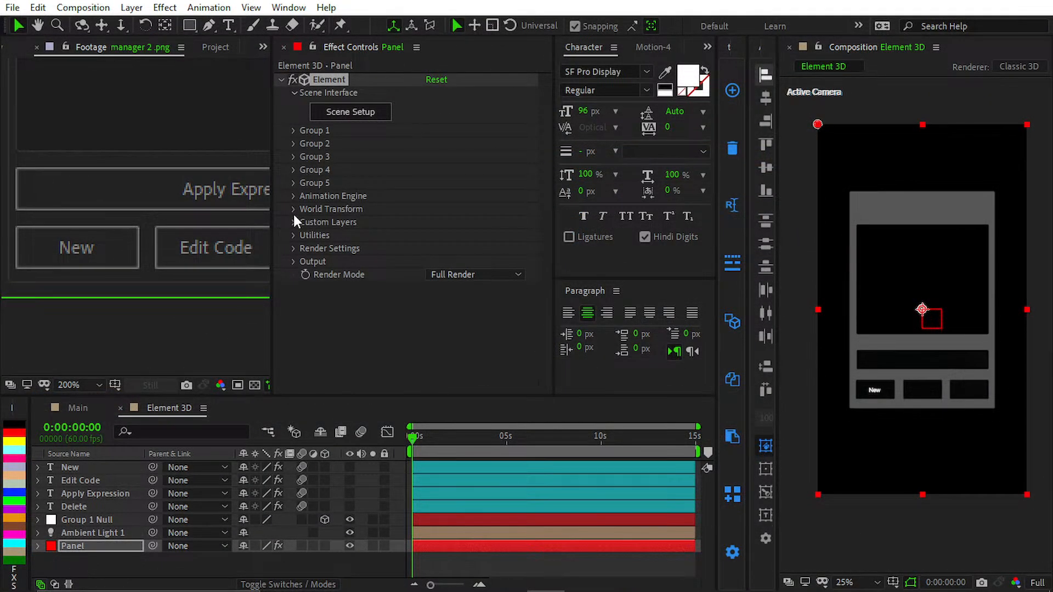
{"action": "left_click", "coordinate": [293, 222]}
{"action": "scroll", "coordinate": [340, 225], "scroll_direction": "down", "scroll_amount": 2}
{"action": "left_click", "coordinate": [463, 191]}
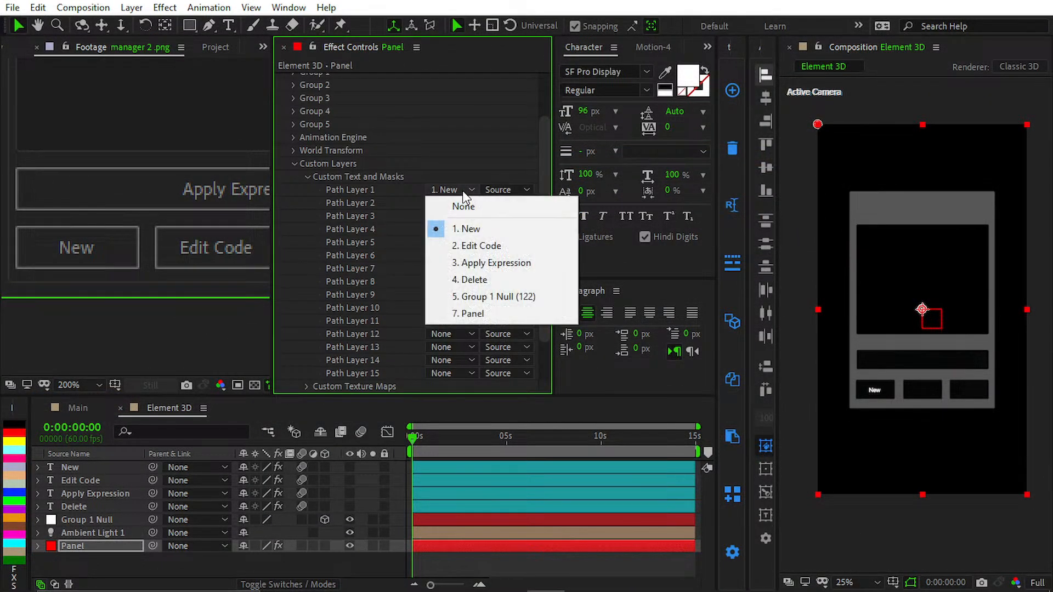
{"action": "left_click", "coordinate": [364, 195]}
{"action": "left_click", "coordinate": [442, 200]}
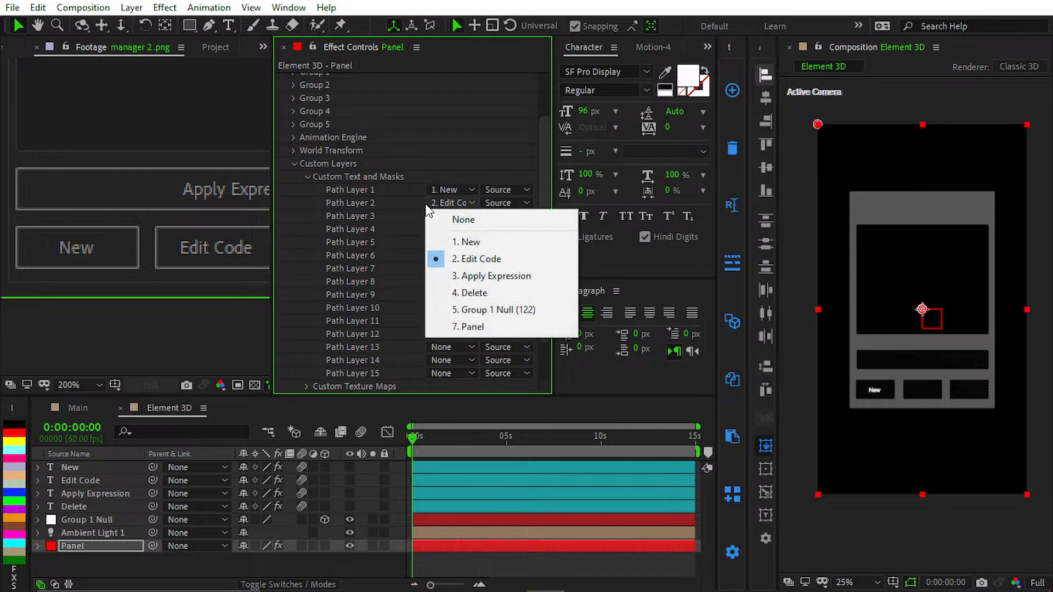
{"action": "left_click", "coordinate": [389, 199]}
{"action": "left_click", "coordinate": [507, 203]}
{"action": "left_click", "coordinate": [326, 206]}
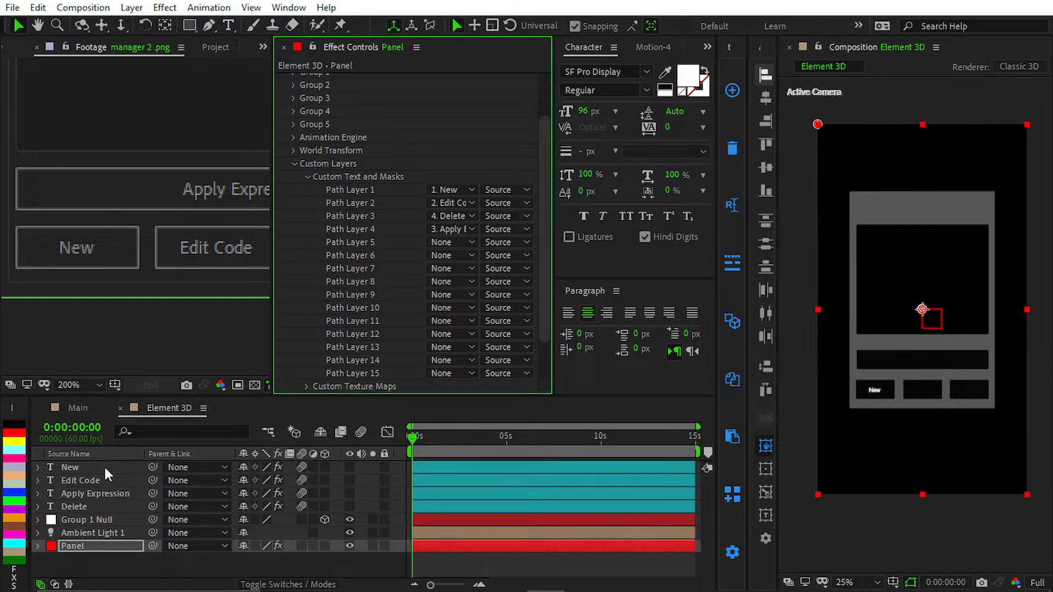
- Assign the Edit Code text layer to Path Layer 1 in the Element effect's Custom Text and Masks
{"action": "scroll", "coordinate": [339, 194], "scroll_direction": "up", "scroll_amount": 2}
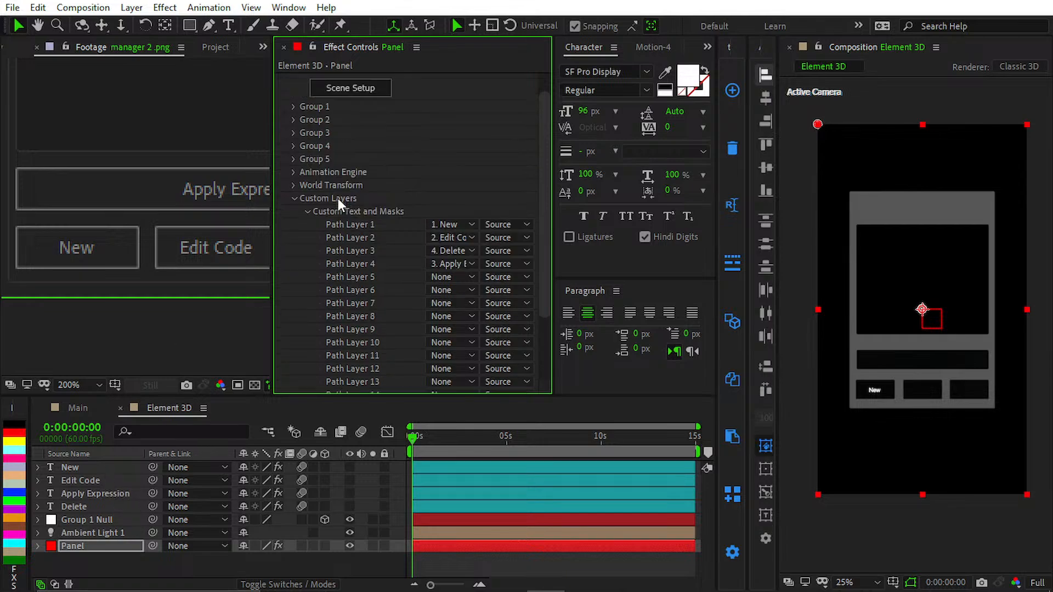
{"action": "left_click", "coordinate": [434, 225]}
{"action": "left_click", "coordinate": [463, 281]}
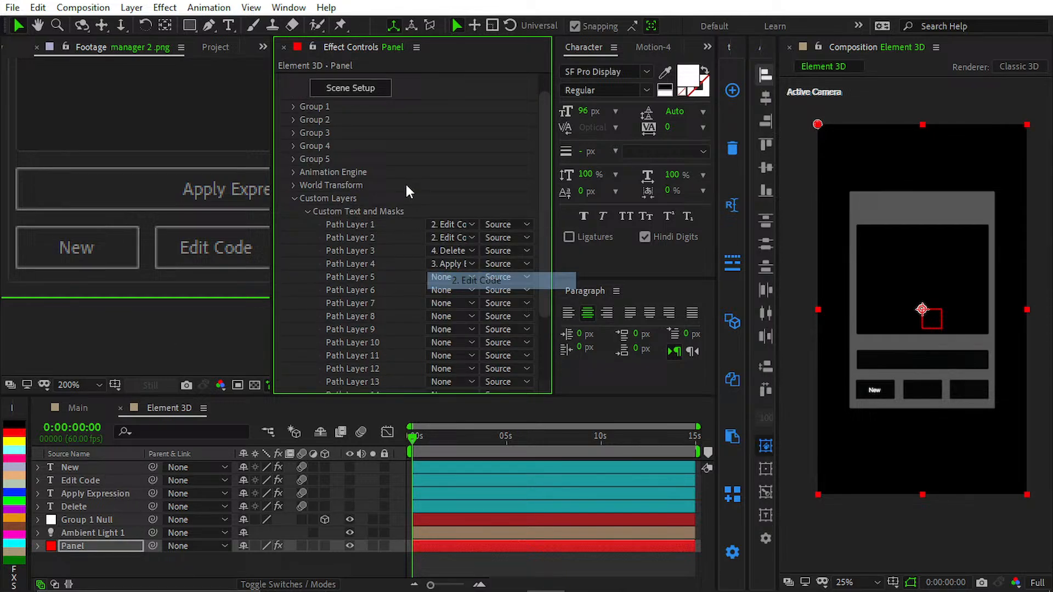
- Extrude the Edit Code text as an additional model in Scene Setup, lower it to Y position -0.31, and accept the scene
{"action": "left_click", "coordinate": [349, 94]}
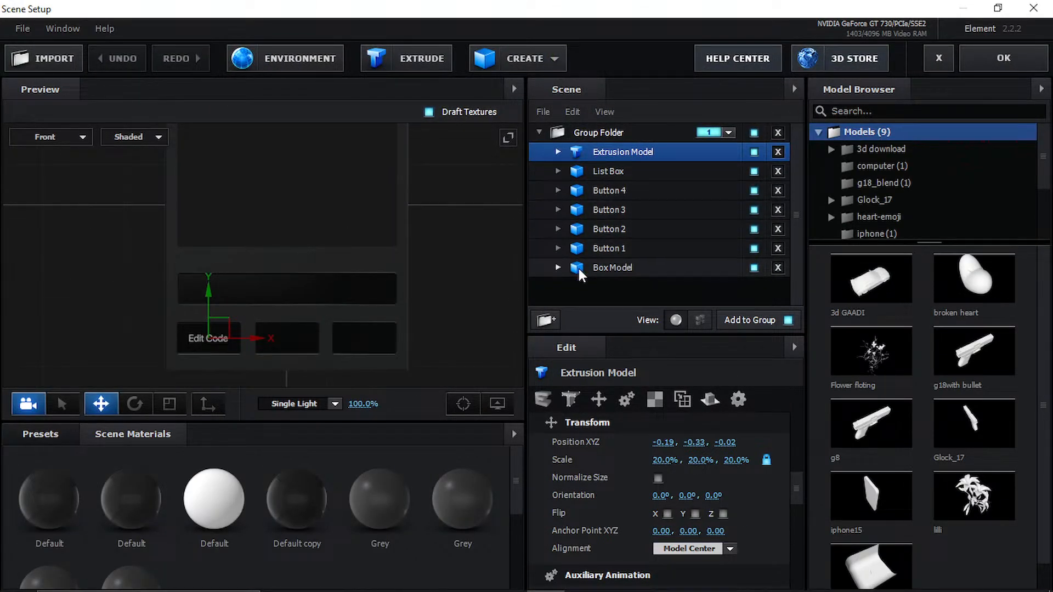
{"action": "left_click", "coordinate": [397, 52]}
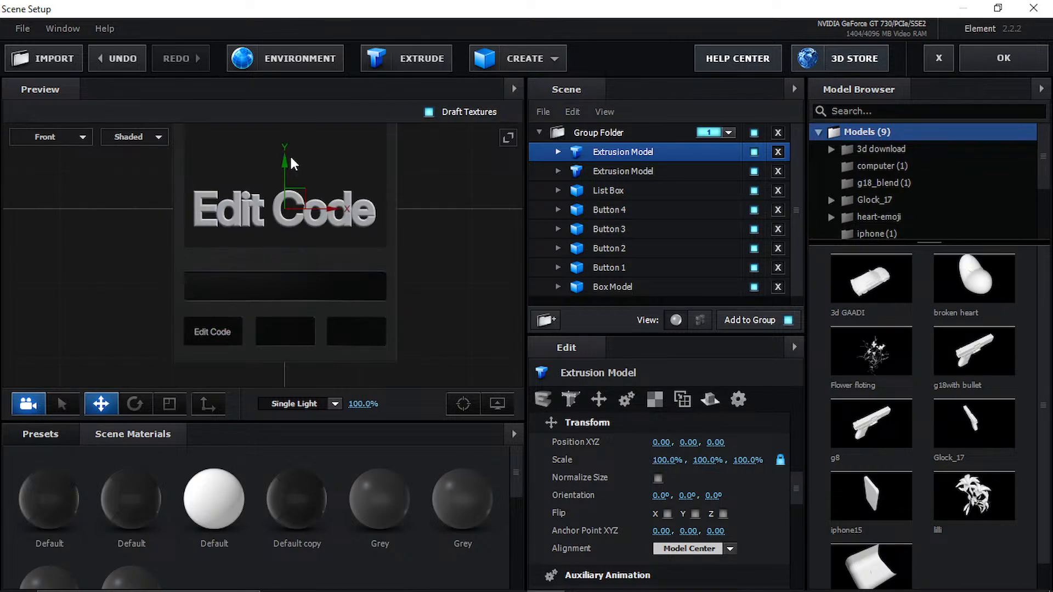
{"action": "left_click_drag", "start_coordinate": [289, 156], "coordinate": [288, 274]}
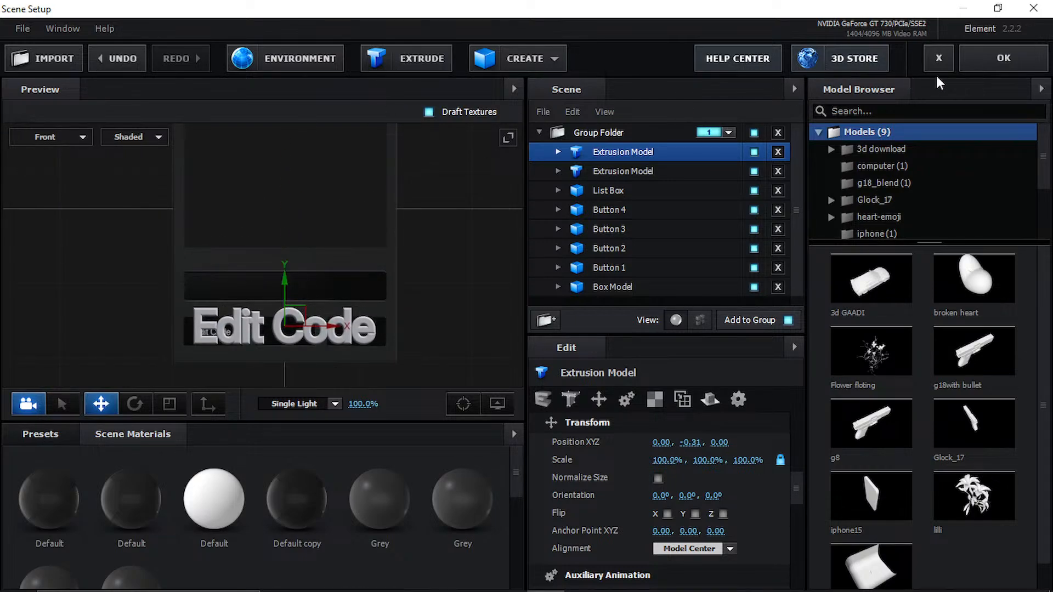
{"action": "left_click", "coordinate": [994, 55]}
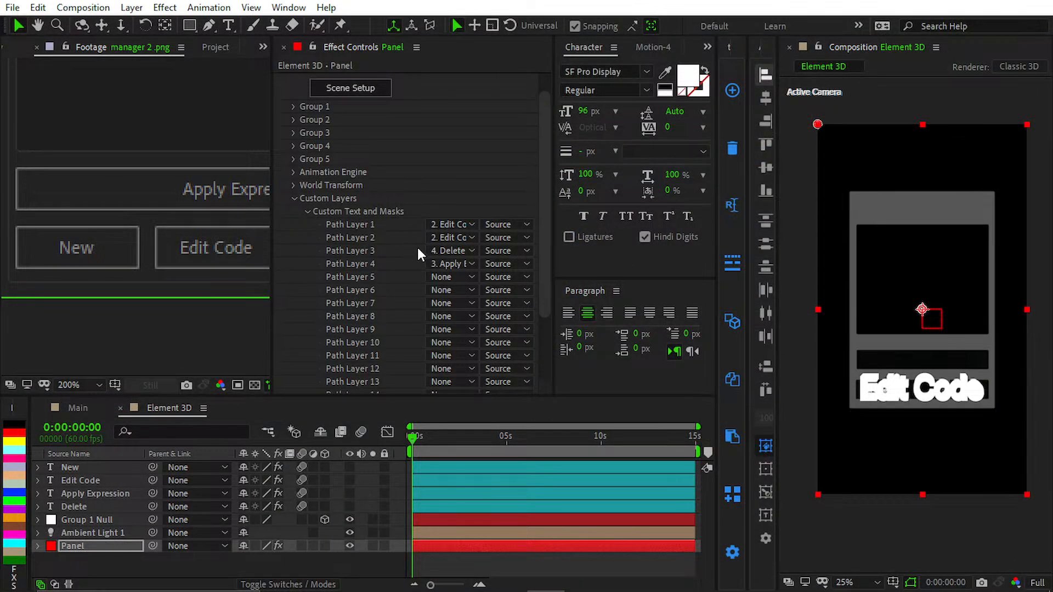
- Clear Path Layer 1 and reassign the New text layer to it
{"action": "left_click", "coordinate": [440, 239]}
{"action": "left_click", "coordinate": [392, 229]}
{"action": "left_click", "coordinate": [440, 225]}
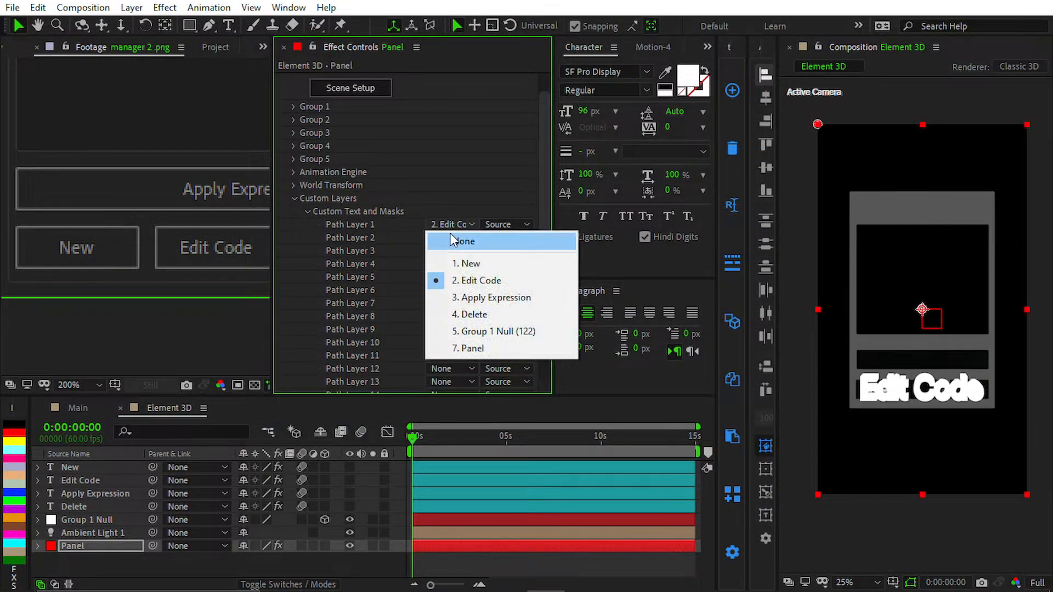
{"action": "left_click", "coordinate": [452, 241]}
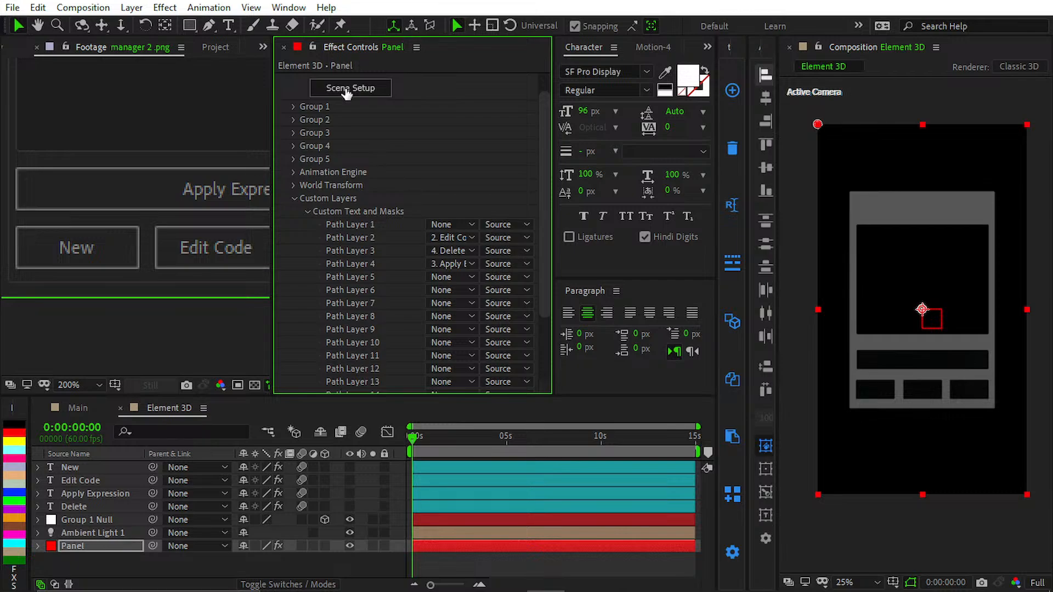
{"action": "left_click", "coordinate": [447, 225]}
{"action": "left_click", "coordinate": [445, 265]}
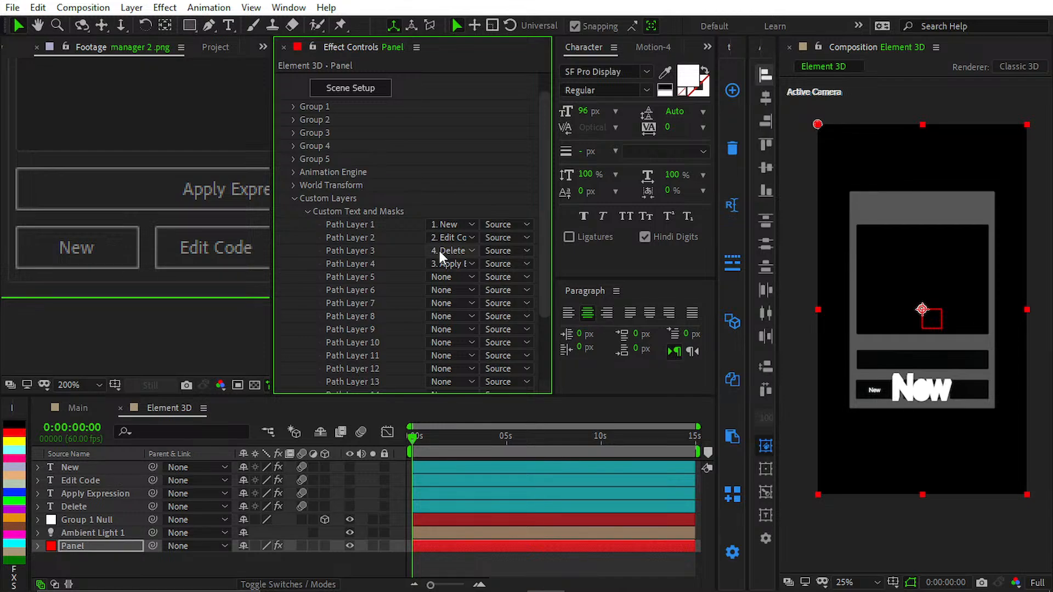
- Set Path Layers 1 through 4 of the Custom Text and Masks to None
{"action": "scroll", "coordinate": [362, 198], "scroll_direction": "down", "scroll_amount": 3}
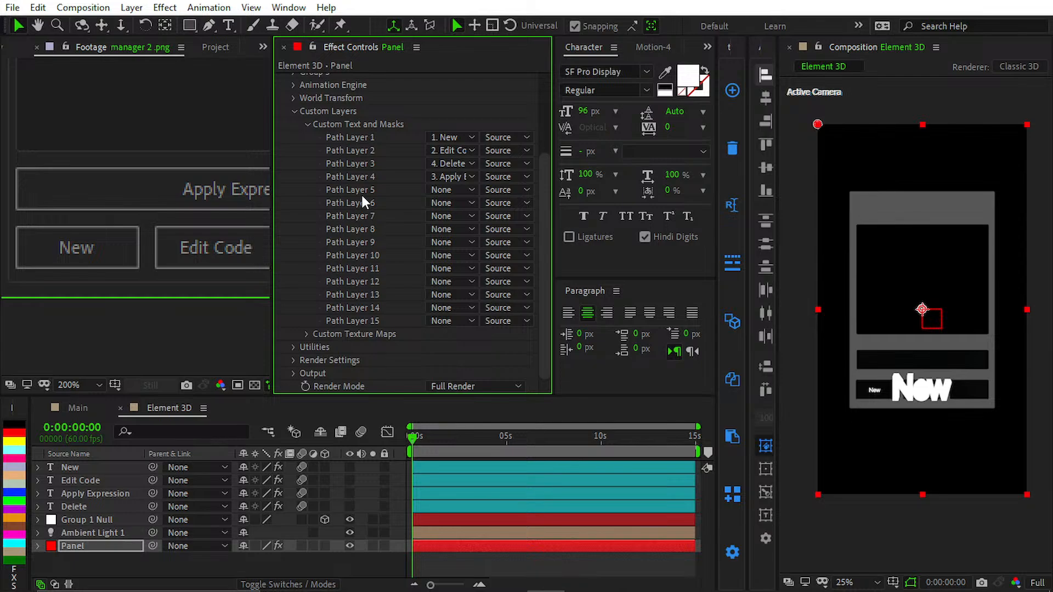
{"action": "scroll", "coordinate": [362, 201], "scroll_direction": "up", "scroll_amount": 2}
{"action": "left_click", "coordinate": [451, 207]}
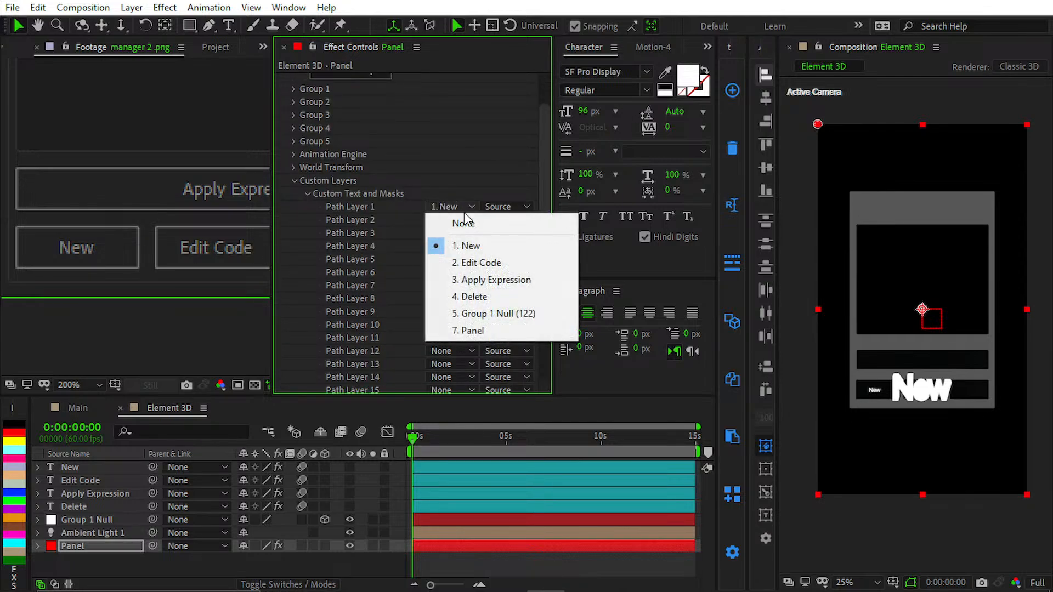
{"action": "left_click", "coordinate": [462, 224]}
{"action": "left_click", "coordinate": [461, 220]}
{"action": "left_click", "coordinate": [443, 272]}
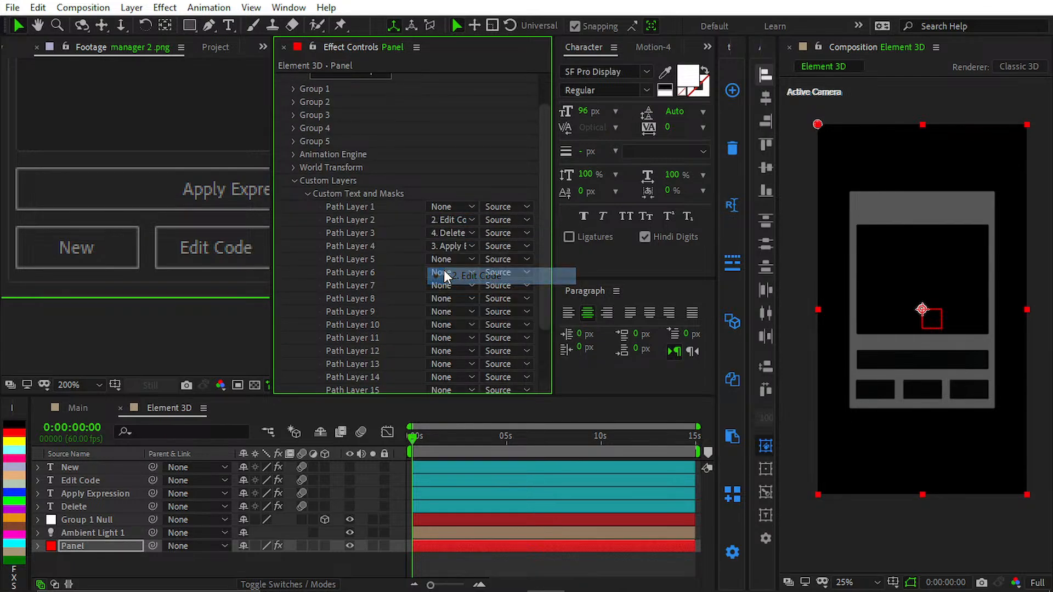
{"action": "left_click", "coordinate": [460, 223]}
{"action": "left_click", "coordinate": [463, 236]}
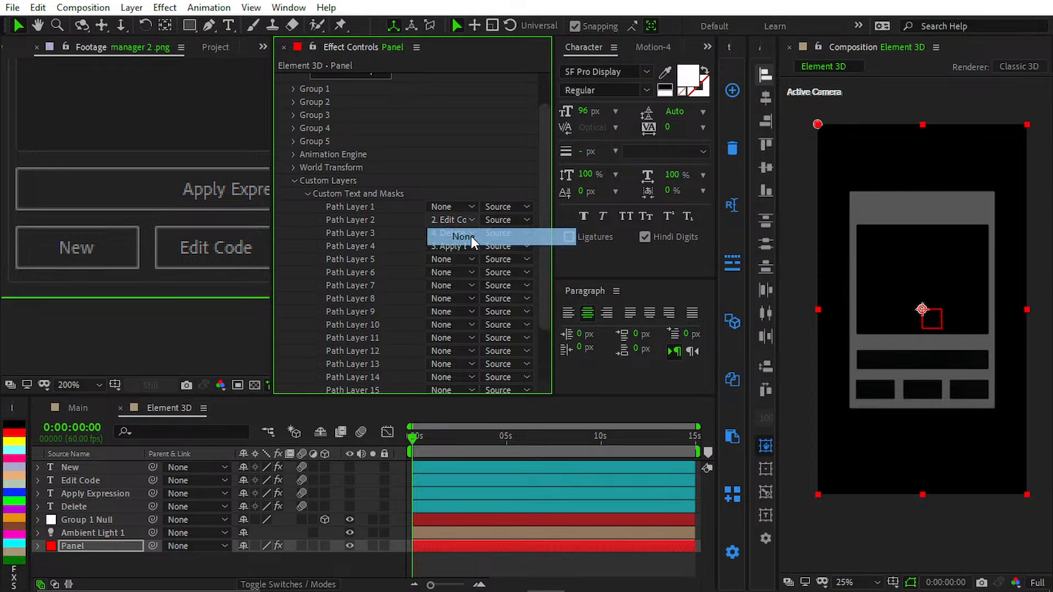
{"action": "left_click", "coordinate": [459, 233]}
{"action": "left_click", "coordinate": [465, 250]}
{"action": "left_click", "coordinate": [451, 246]}
{"action": "left_click", "coordinate": [459, 264]}
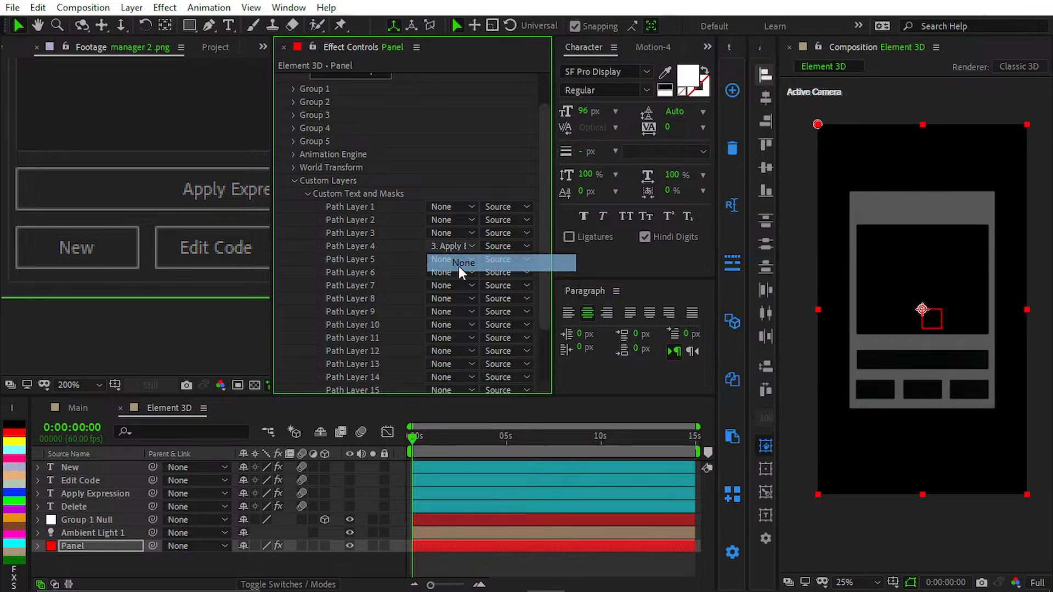
{"action": "left_click", "coordinate": [453, 259]}
{"action": "left_click", "coordinate": [453, 267]}
- In the Custom Texture Maps, assign New to Layer 1 and Edit Code to Layer 2
{"action": "left_click", "coordinate": [305, 194]}
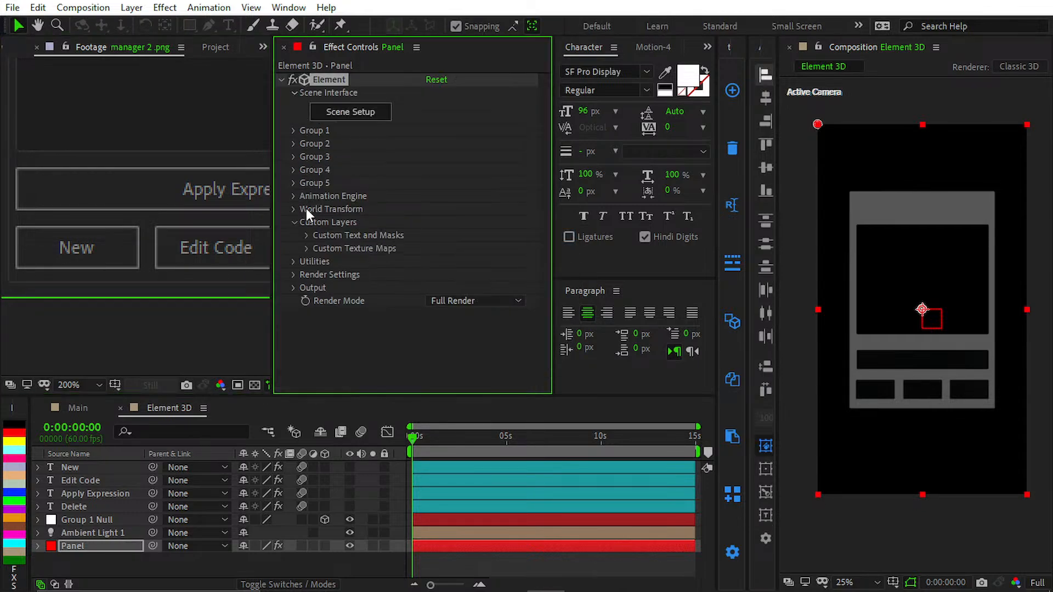
{"action": "left_click", "coordinate": [306, 248]}
{"action": "left_click", "coordinate": [448, 124]}
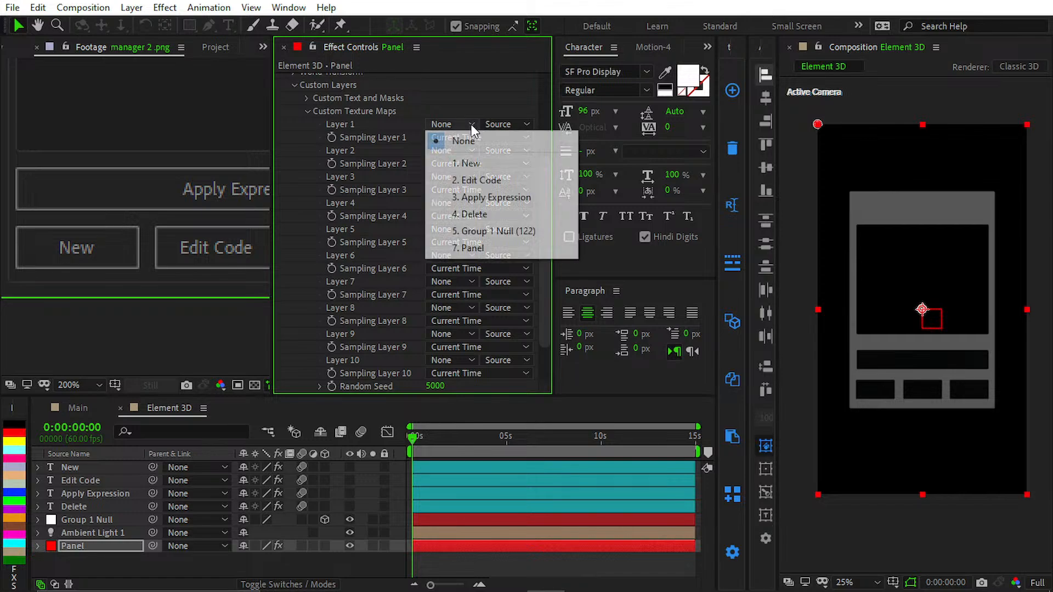
{"action": "left_click", "coordinate": [466, 163]}
{"action": "left_click", "coordinate": [447, 150]}
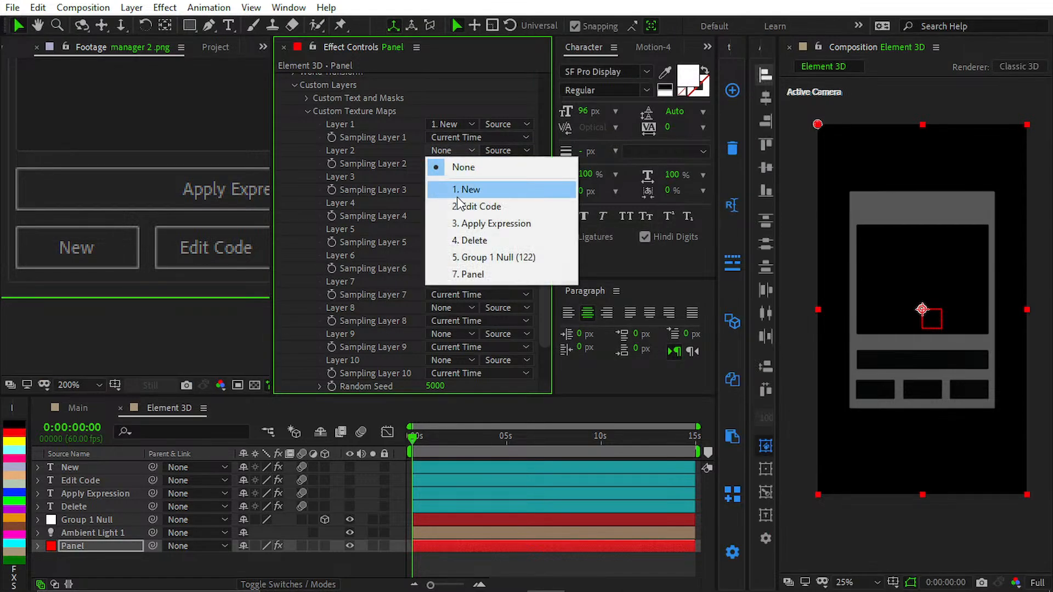
{"action": "left_click", "coordinate": [464, 208]}
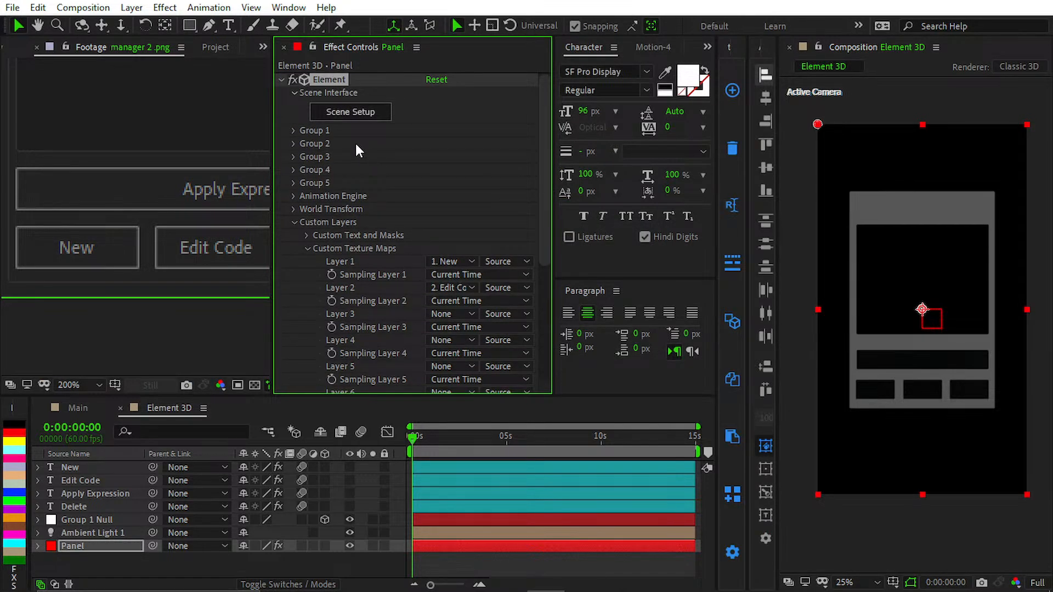
- Try to open the Scene Setup of the Element effect on the Panel layer
{"action": "left_click", "coordinate": [346, 114]}
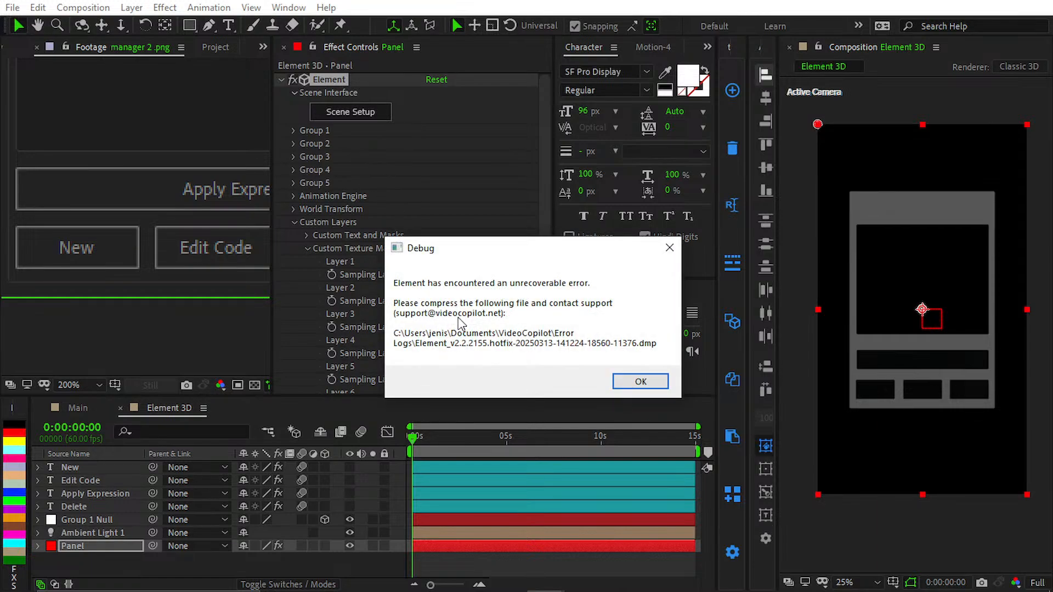
{"action": "left_click", "coordinate": [637, 381]}
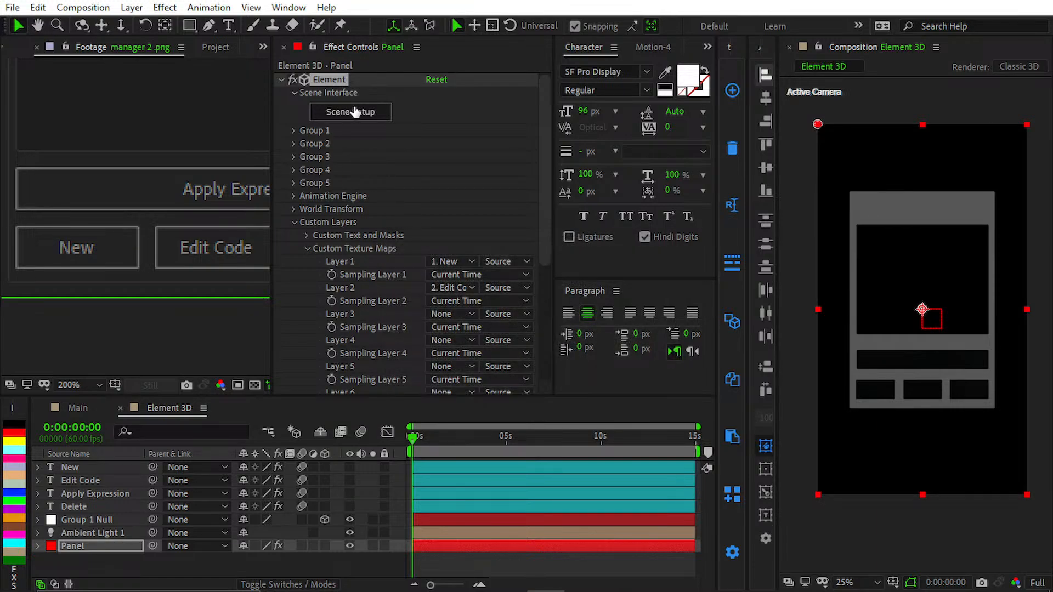
{"action": "left_click", "coordinate": [354, 114]}
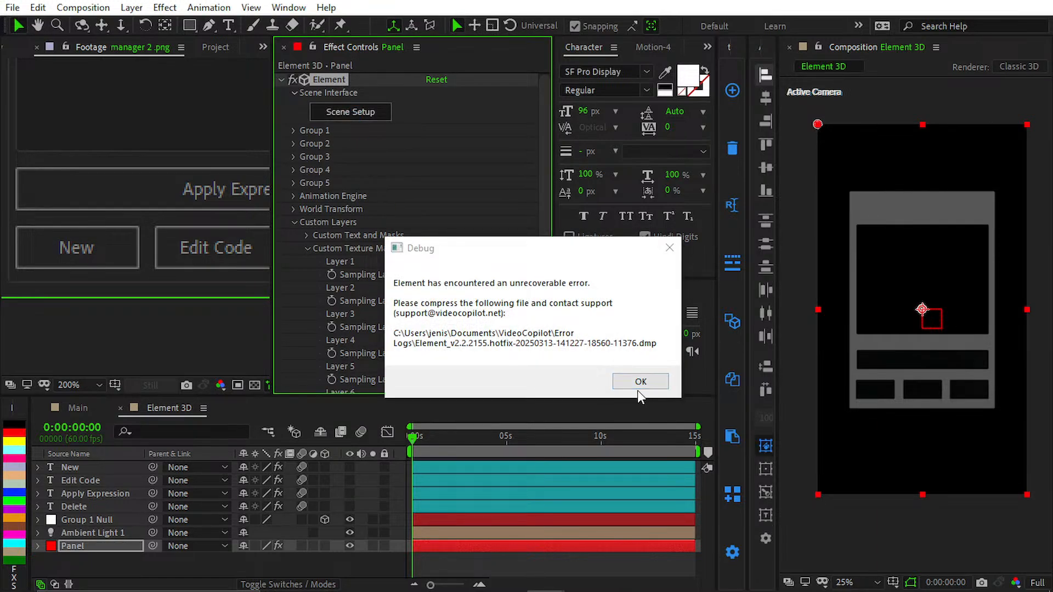
{"action": "left_click", "coordinate": [636, 383]}
- Set Layer 1 and Layer 2 of the Custom Texture Maps back to None
{"action": "scroll", "coordinate": [400, 282], "scroll_direction": "down", "scroll_amount": 4}
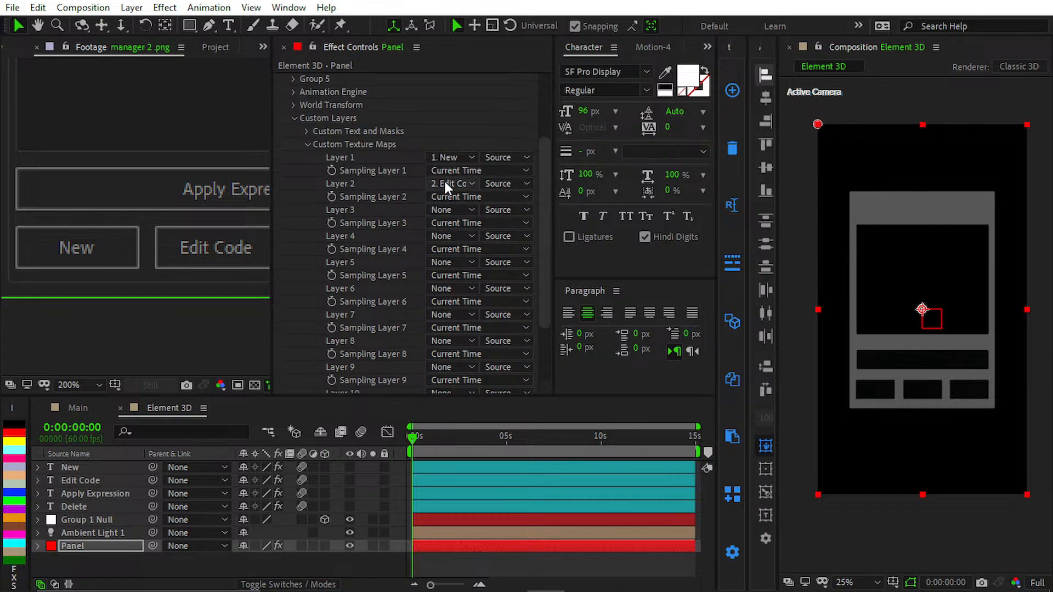
{"action": "left_click", "coordinate": [473, 158]}
{"action": "left_click", "coordinate": [483, 174]}
{"action": "left_click", "coordinate": [472, 184]}
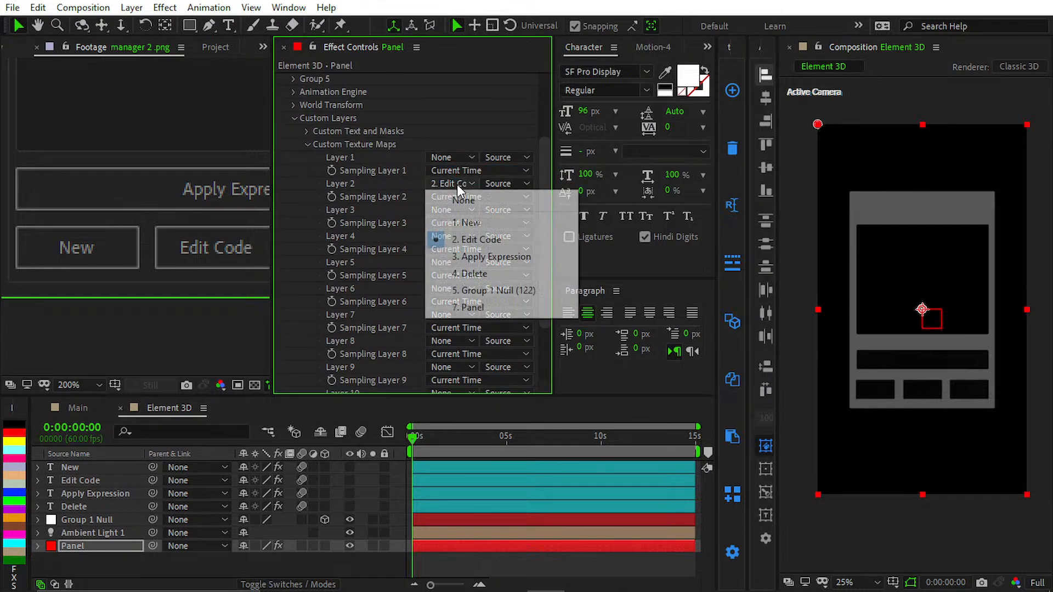
{"action": "left_click", "coordinate": [465, 200]}
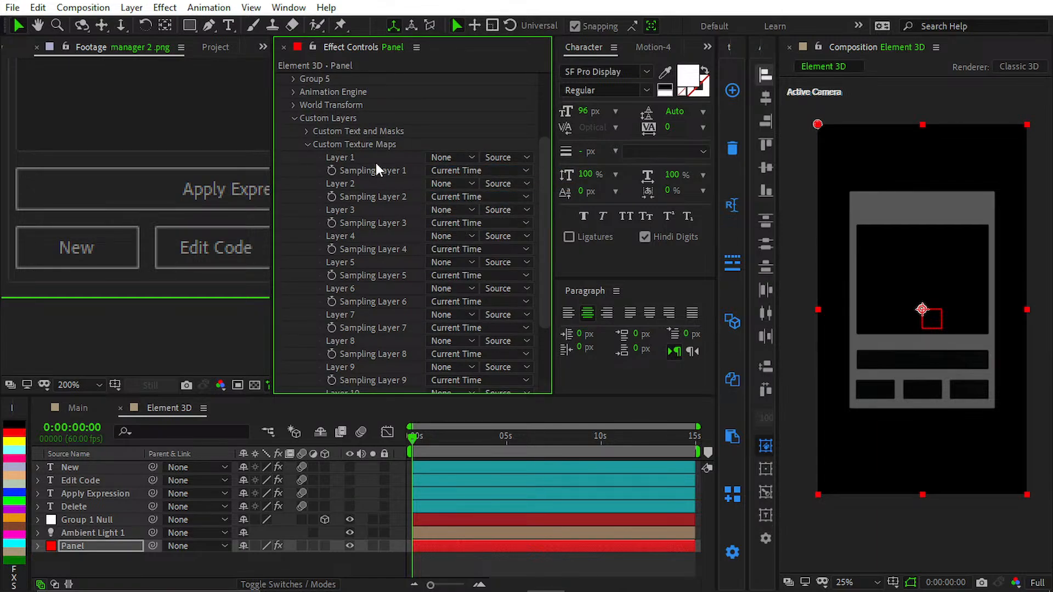
- Assign the New text layer to Path Layer 1 under Custom Text and Masks and open Scene Setup
{"action": "left_click", "coordinate": [306, 144]}
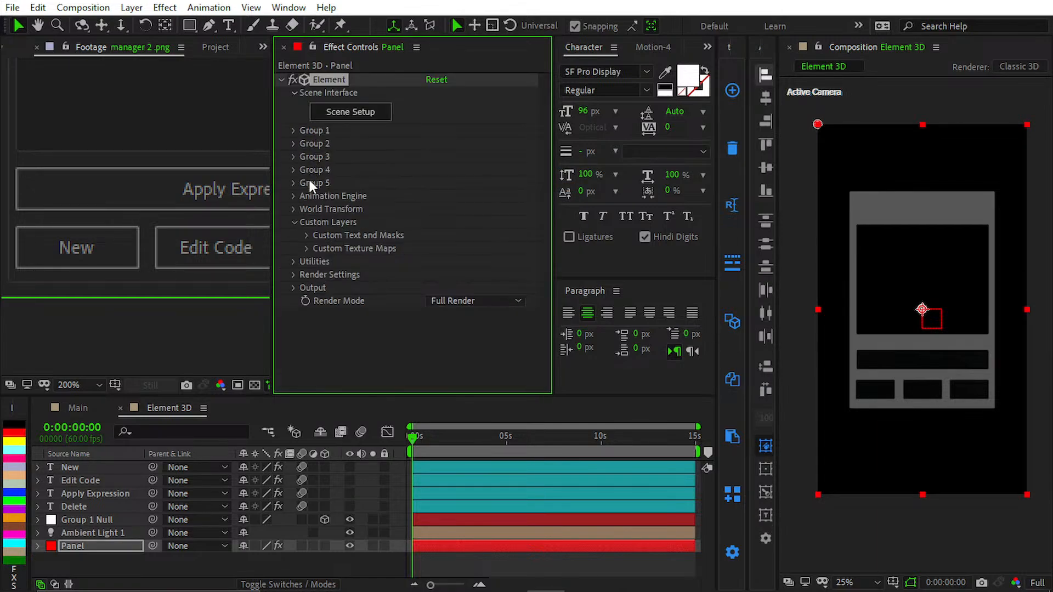
{"action": "left_click", "coordinate": [307, 235]}
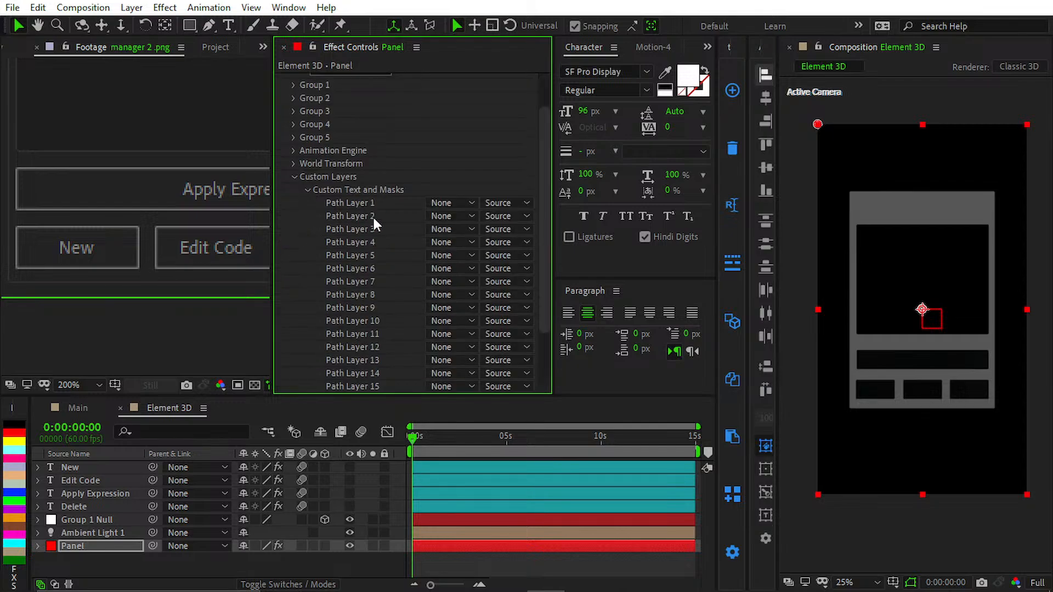
{"action": "left_click", "coordinate": [451, 203]}
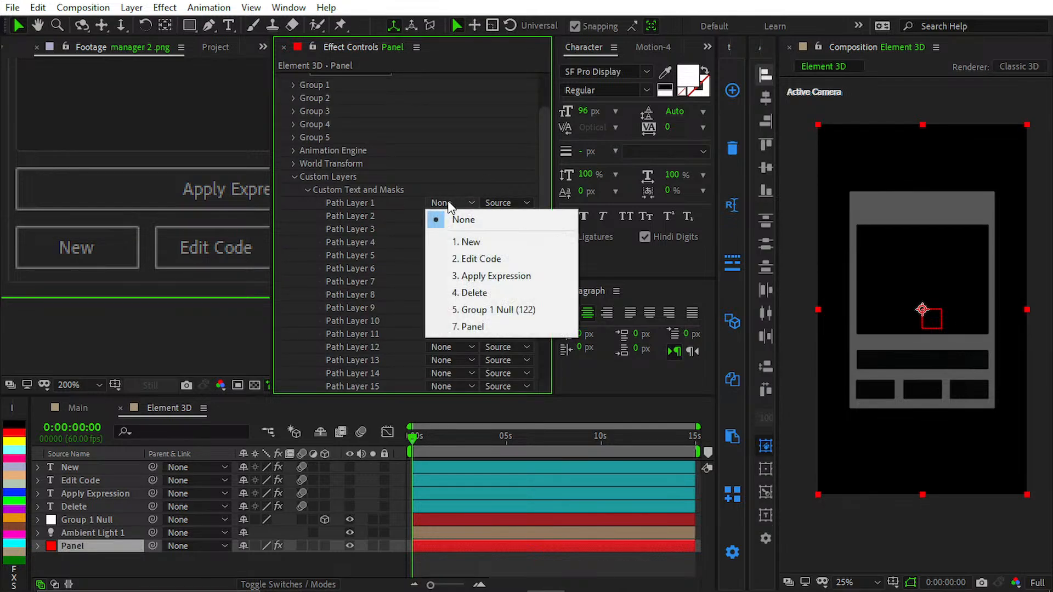
{"action": "left_click", "coordinate": [455, 242]}
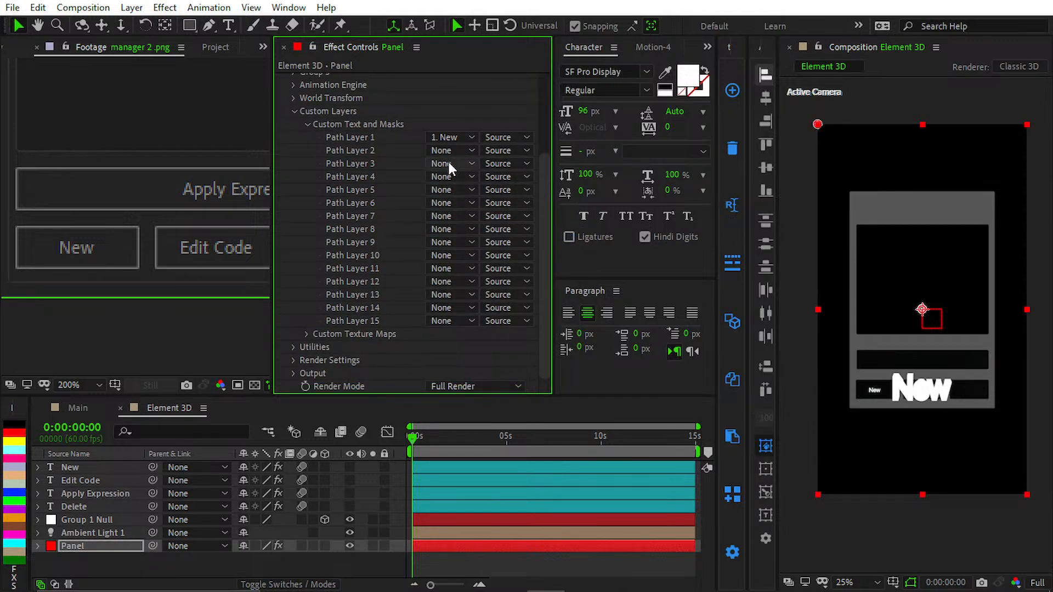
{"action": "scroll", "coordinate": [442, 152], "scroll_direction": "up", "scroll_amount": 4}
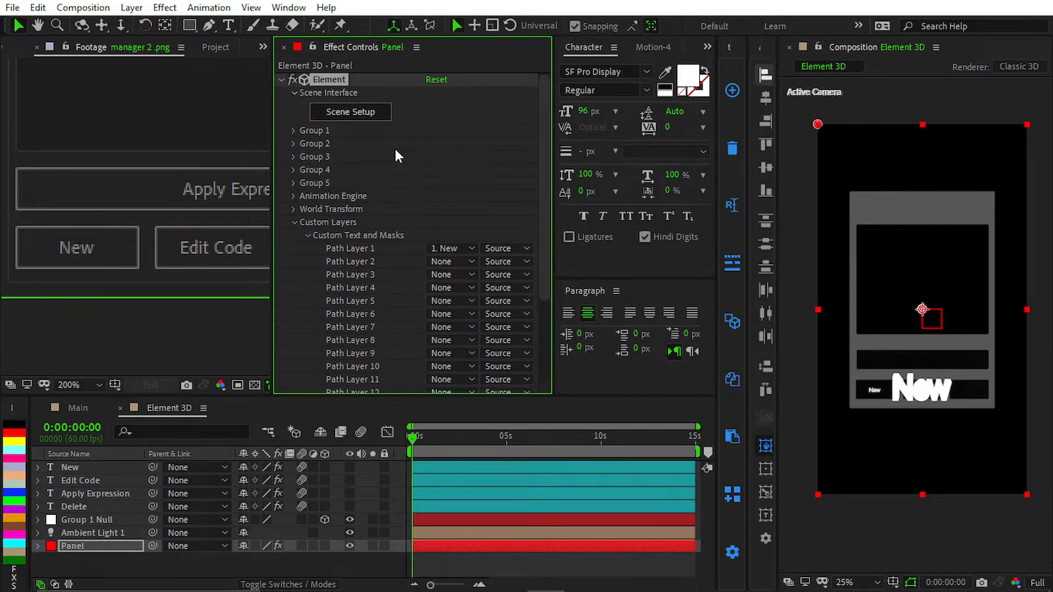
{"action": "left_click", "coordinate": [349, 111]}
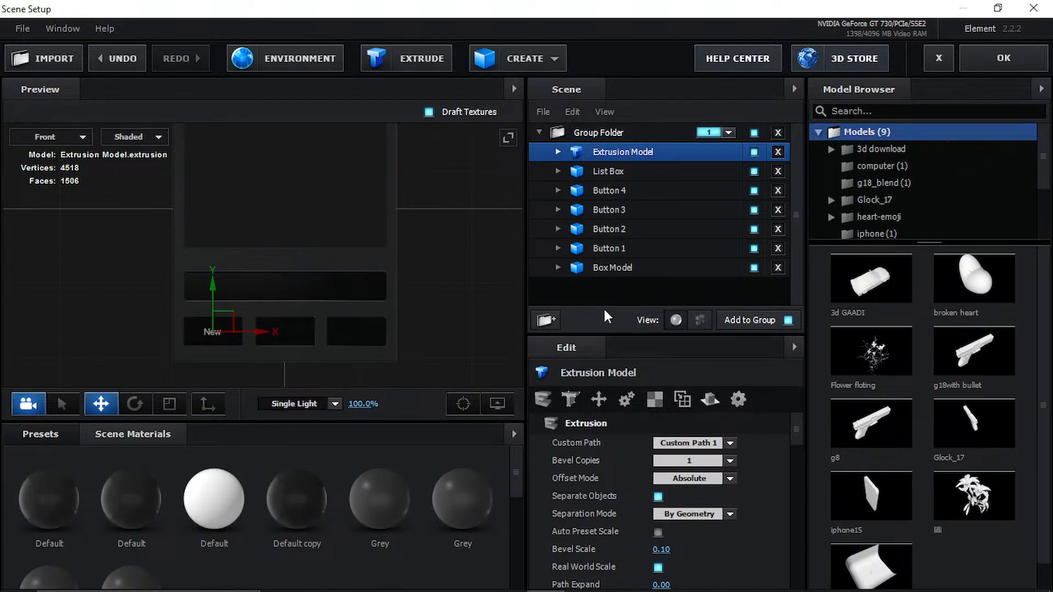
{"action": "right_click", "coordinate": [605, 289]}
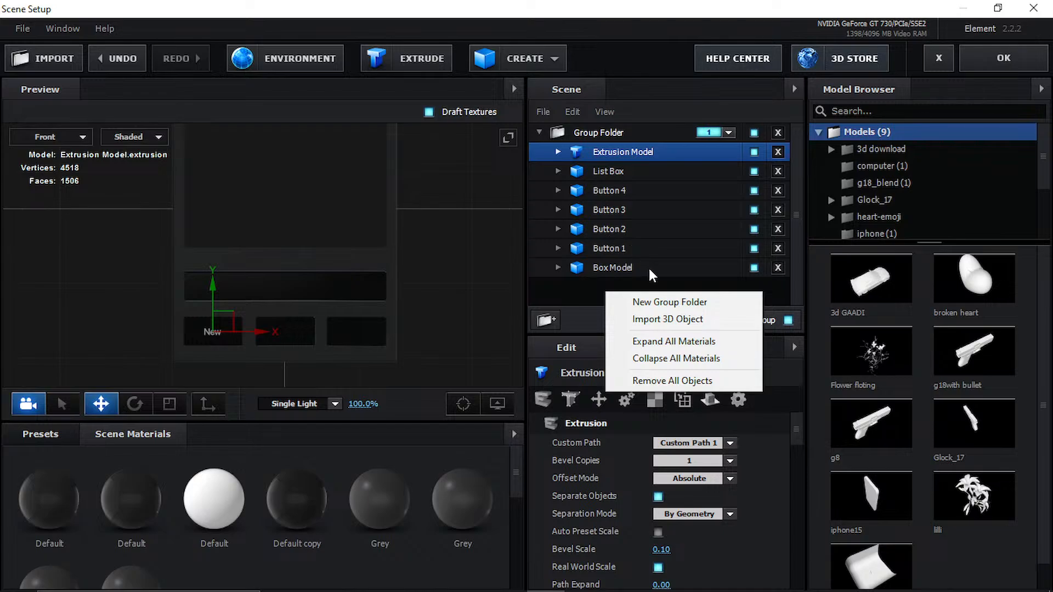
{"action": "left_click", "coordinate": [656, 318]}
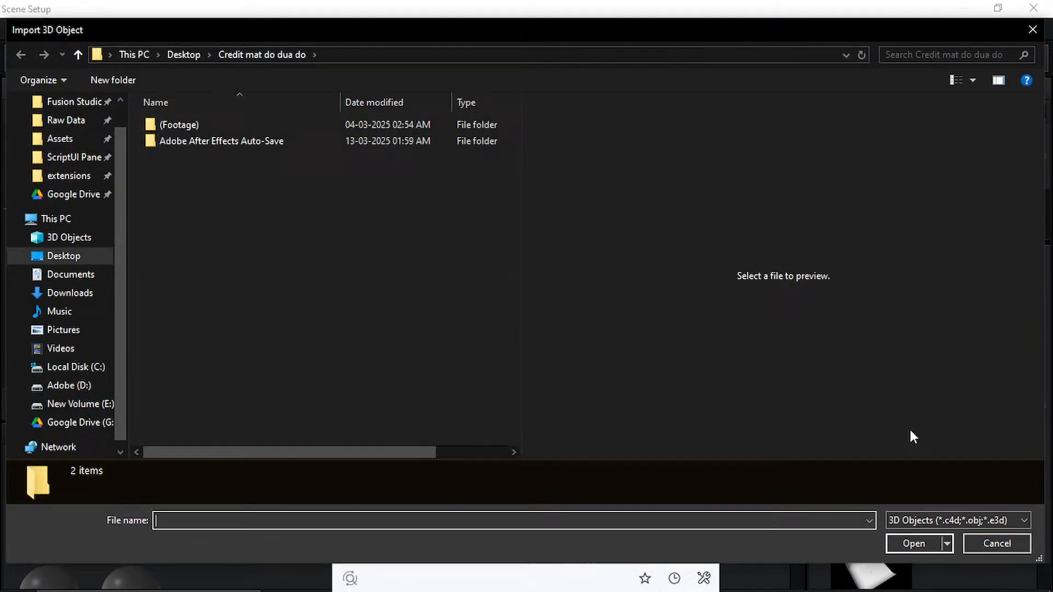
{"action": "left_click", "coordinate": [997, 542]}
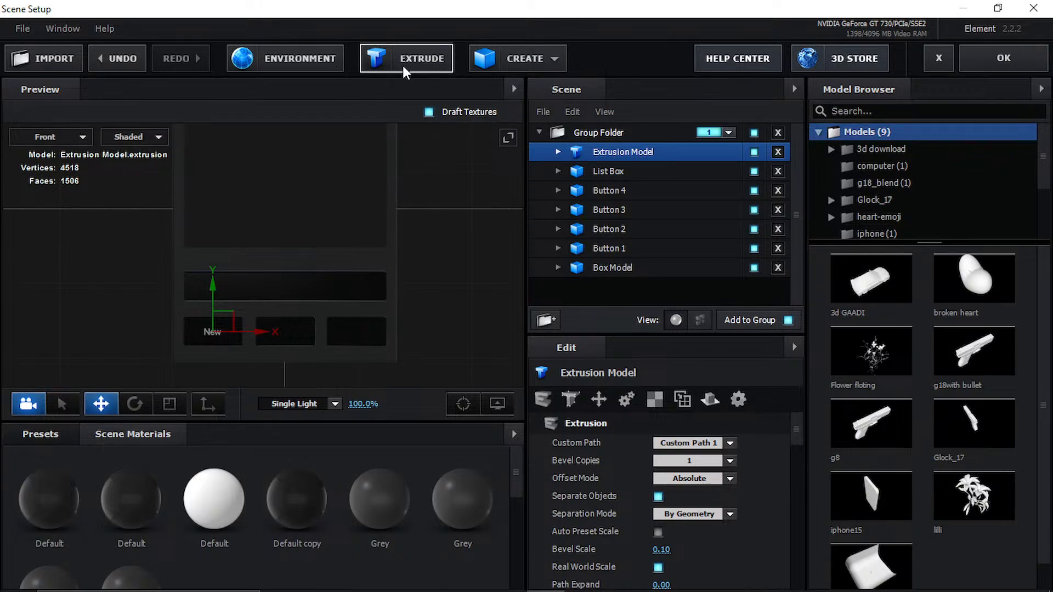
- Extrude a second model from the New text path and delete it again
{"action": "left_click", "coordinate": [364, 56]}
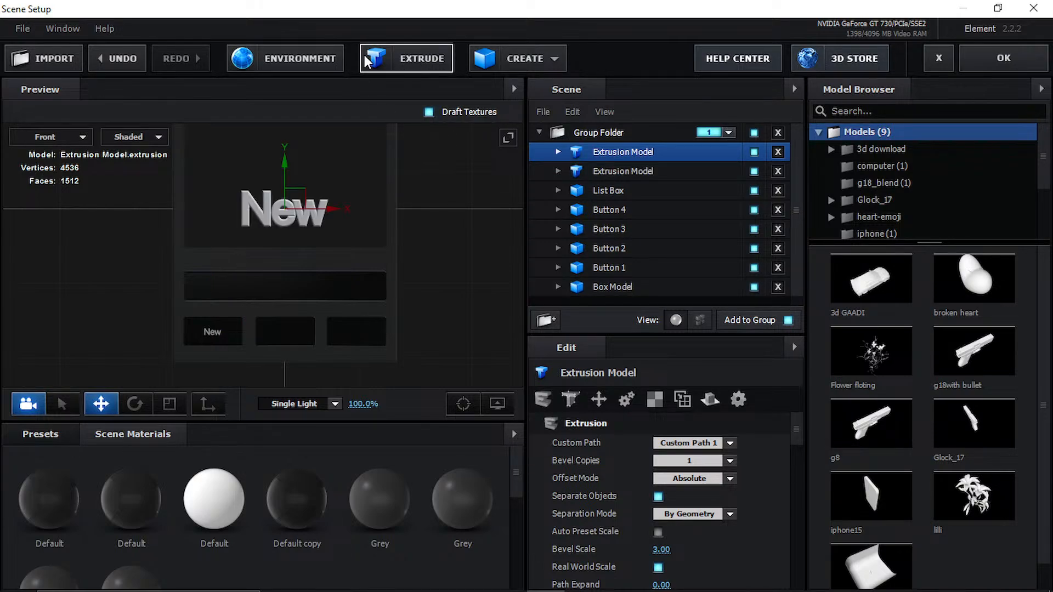
{"action": "key", "text": "Delete"}
{"action": "scroll", "coordinate": [418, 152], "scroll_direction": "up", "scroll_amount": 4}
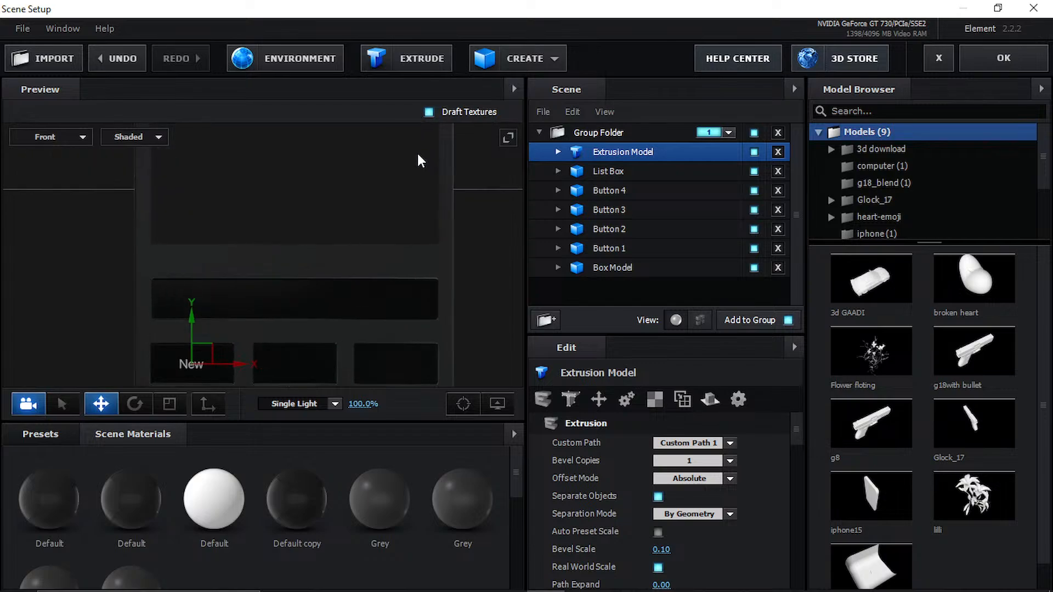
{"action": "middle_click_drag", "start_coordinate": [252, 325], "coordinate": [271, 204]}
{"action": "scroll", "coordinate": [269, 203], "scroll_direction": "up", "scroll_amount": 5}
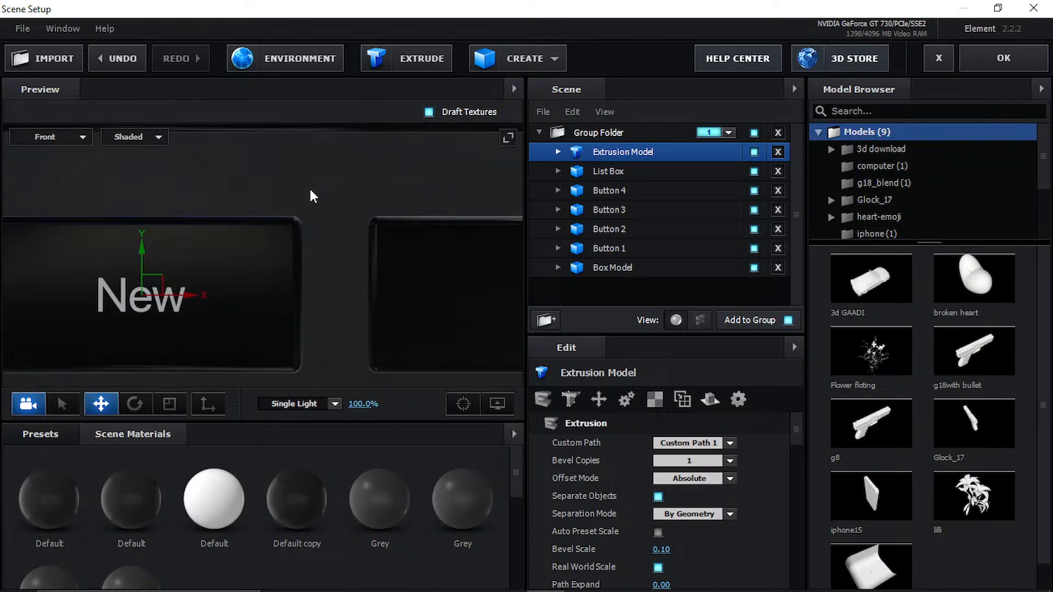
{"action": "middle_click_drag", "start_coordinate": [310, 182], "coordinate": [319, 180]}
{"action": "scroll", "coordinate": [354, 194], "scroll_direction": "down", "scroll_amount": 4}
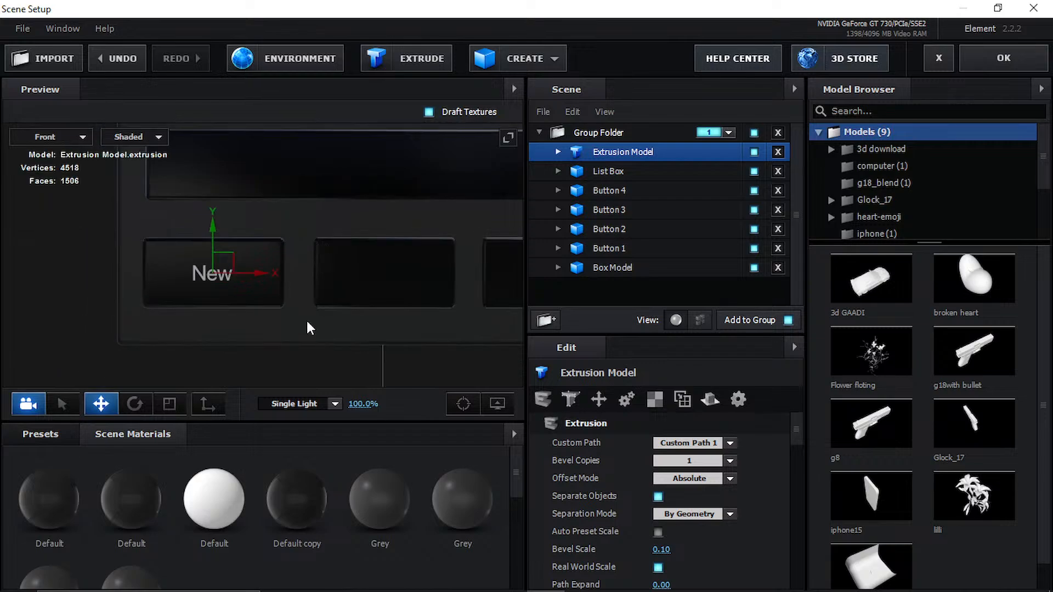
{"action": "scroll", "coordinate": [318, 357], "scroll_direction": "up", "scroll_amount": 1}
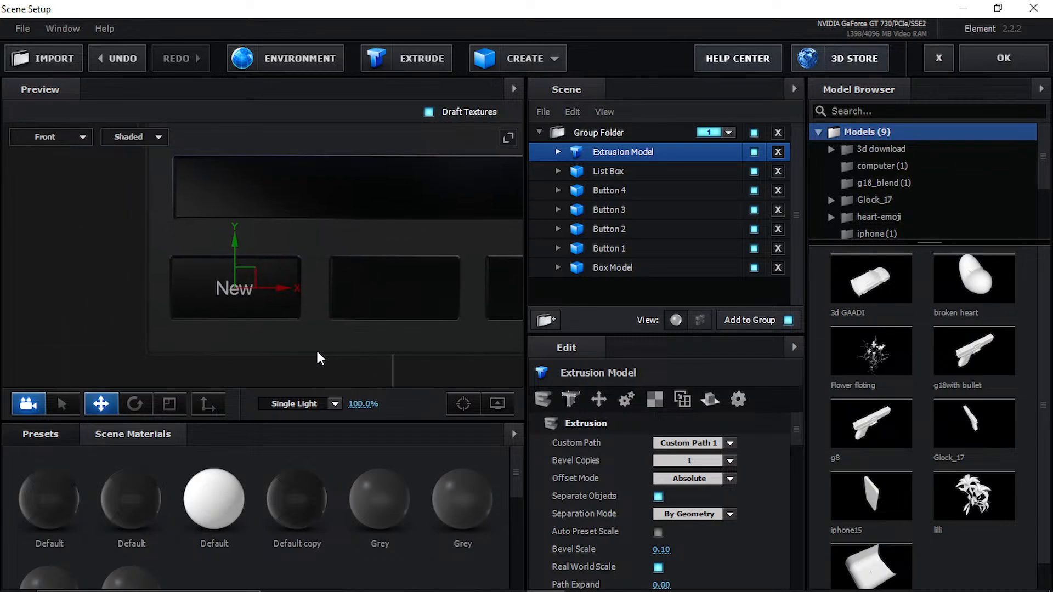
{"action": "middle_click_drag", "start_coordinate": [280, 279], "coordinate": [134, 338]}
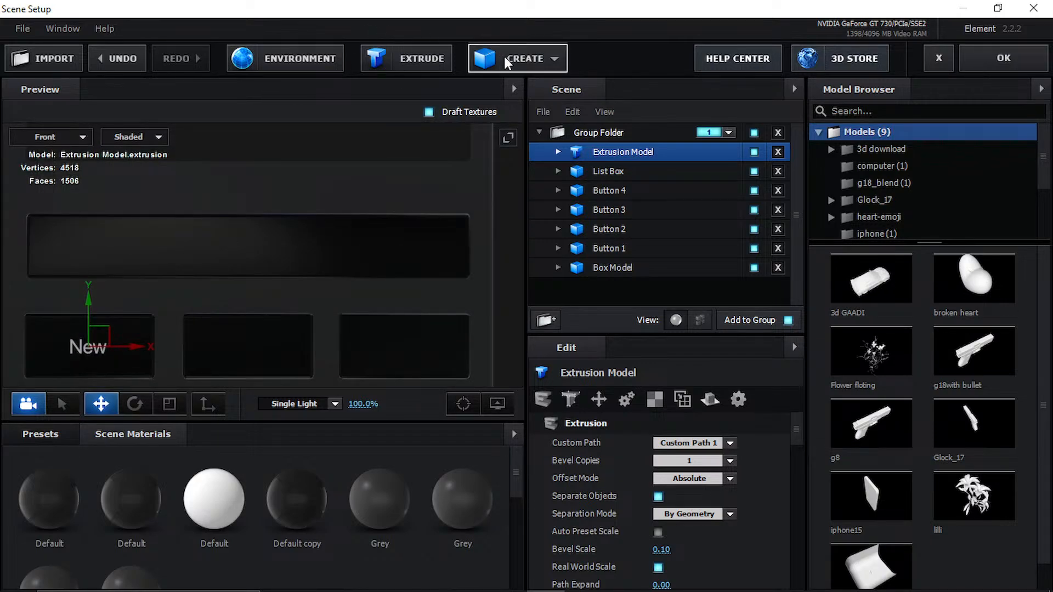
{"action": "left_click", "coordinate": [530, 65]}
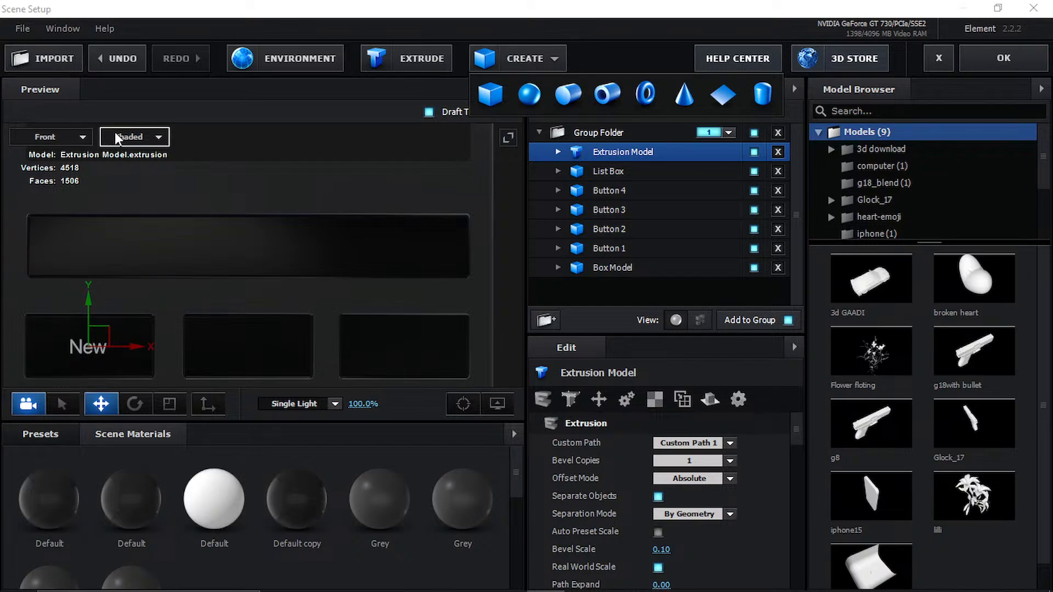
{"action": "left_click", "coordinate": [138, 136]}
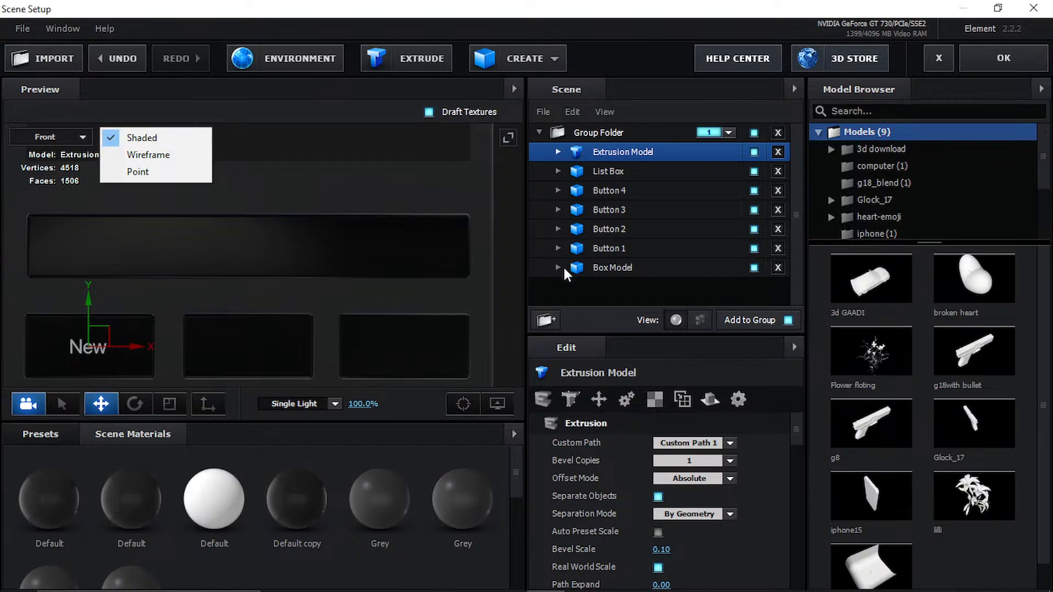
{"action": "left_click", "coordinate": [594, 291]}
{"action": "right_click", "coordinate": [595, 290]}
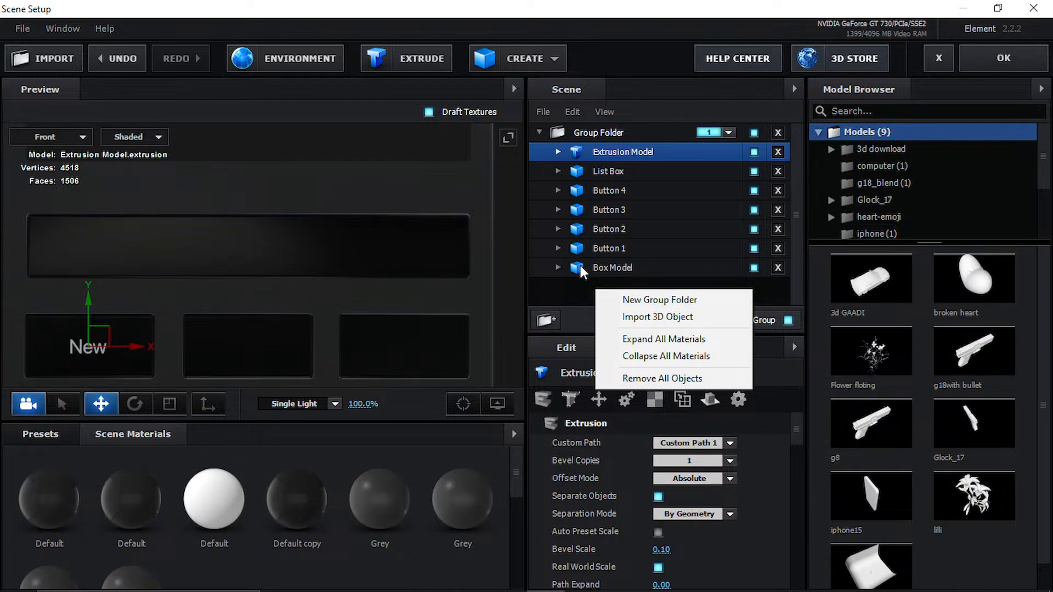
{"action": "left_click", "coordinate": [545, 285]}
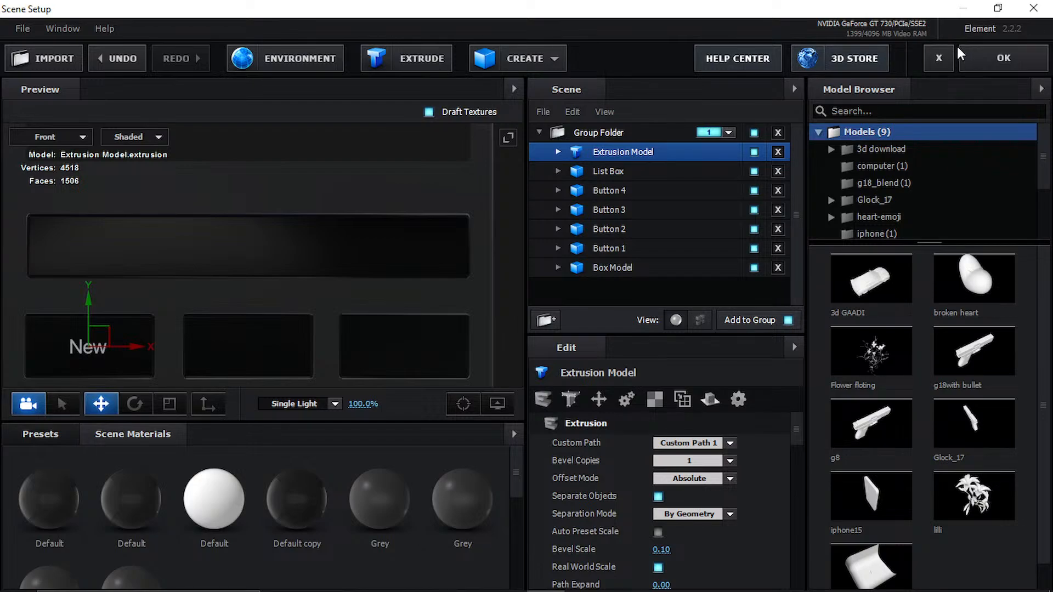
{"action": "left_click", "coordinate": [558, 152]}
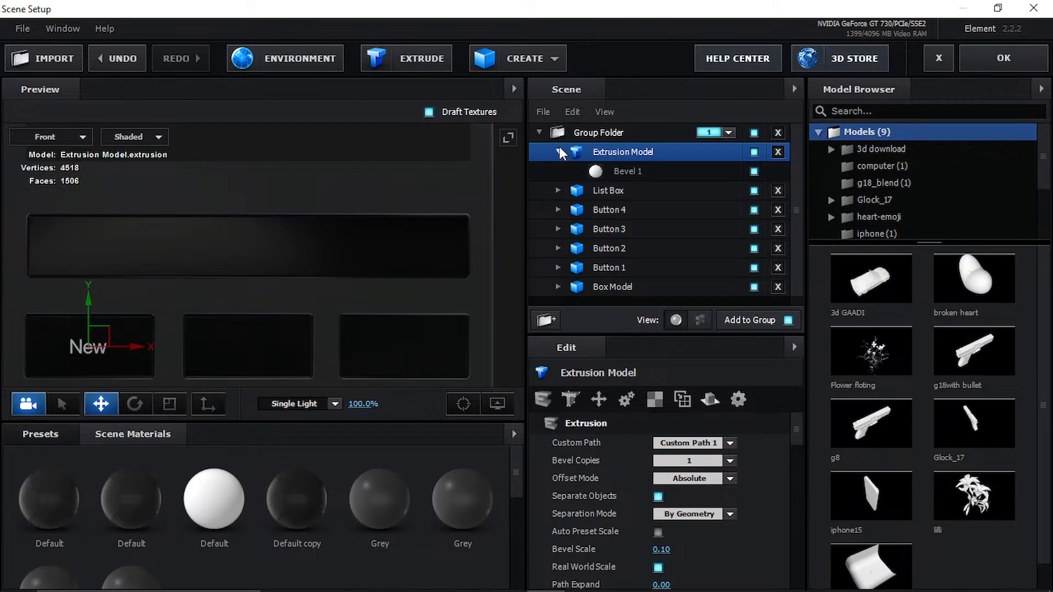
{"action": "left_click", "coordinate": [622, 167]}
{"action": "left_click", "coordinate": [610, 155]}
{"action": "left_click", "coordinate": [713, 443]}
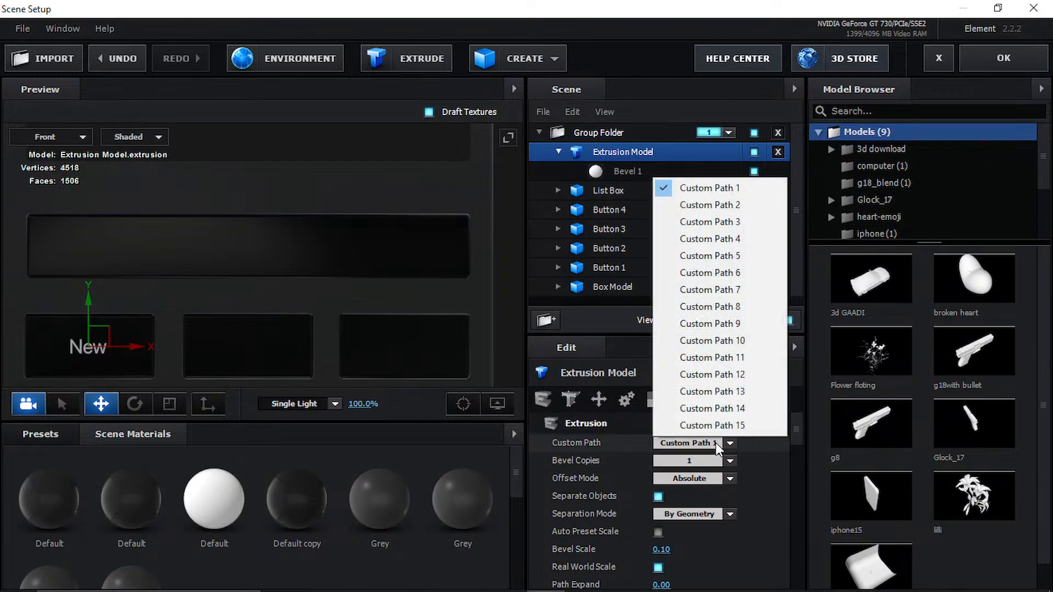
{"action": "left_click", "coordinate": [608, 445]}
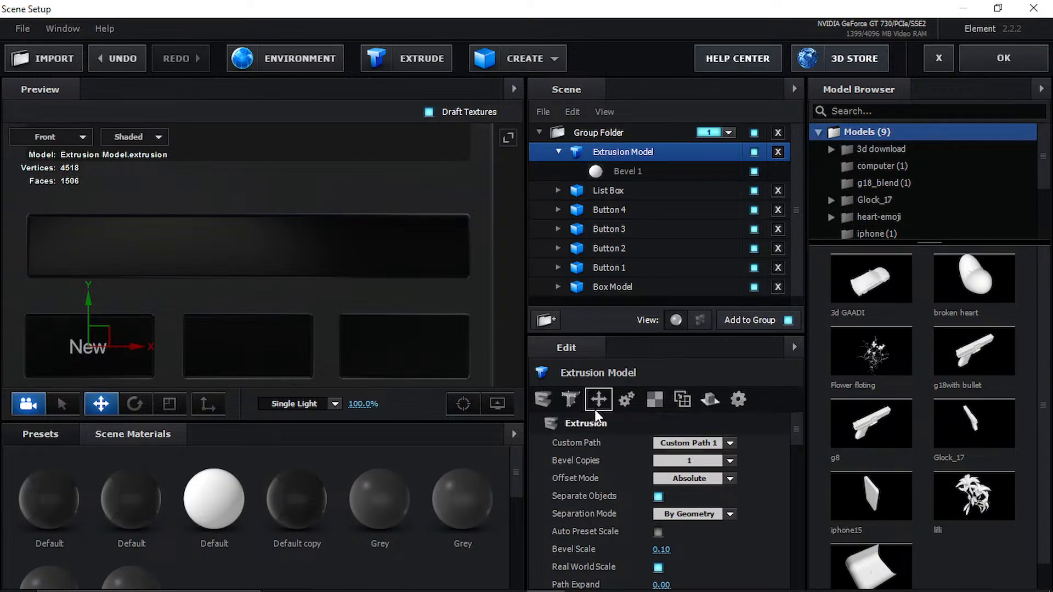
{"action": "left_click", "coordinate": [559, 151]}
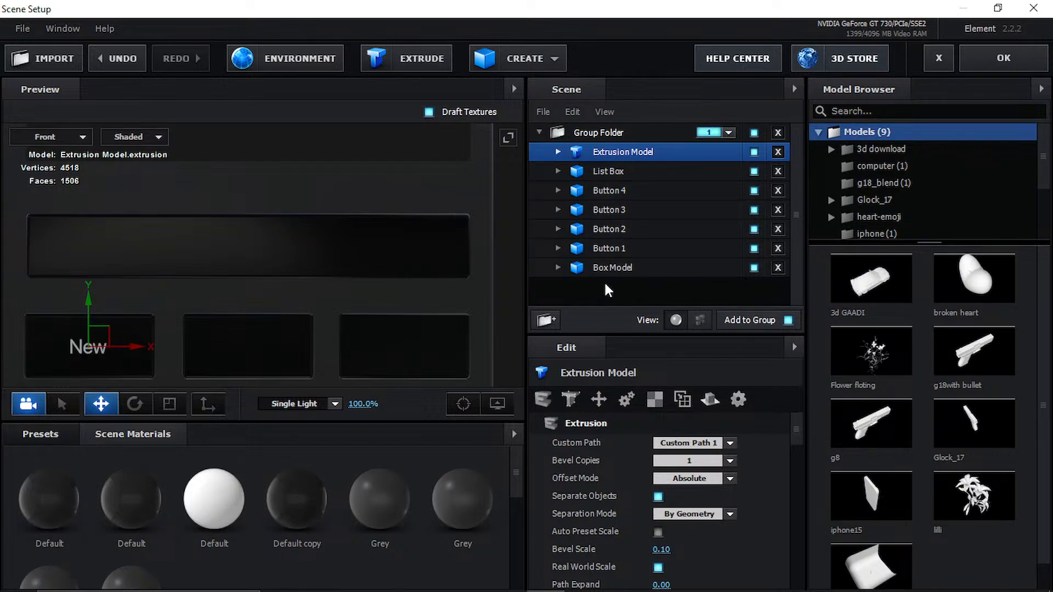
- Extrude a second text model and set its Custom Path to Custom Path 2
{"action": "left_click", "coordinate": [404, 55]}
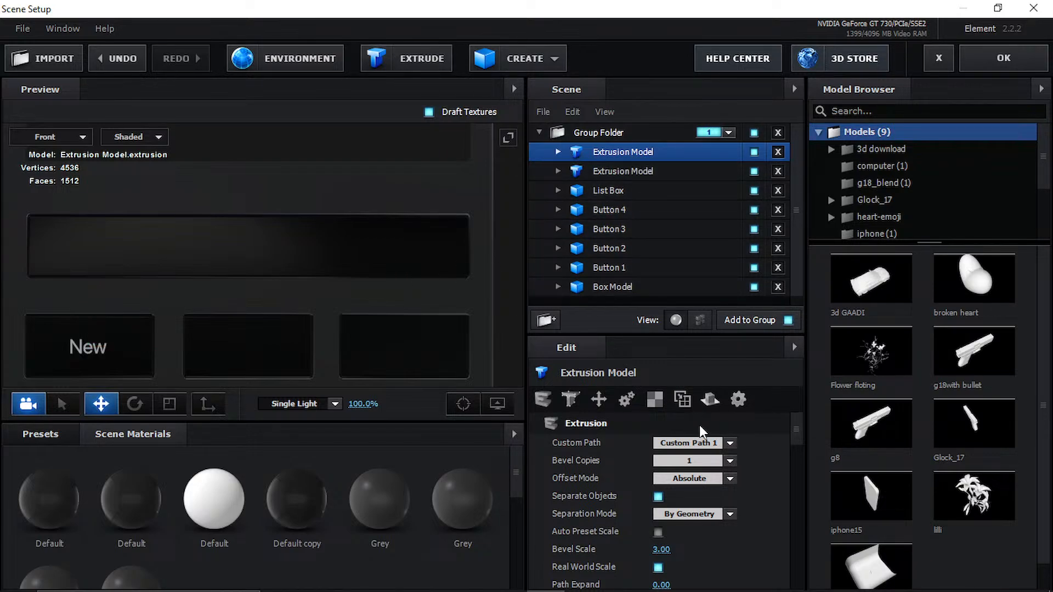
{"action": "left_click", "coordinate": [697, 442]}
{"action": "left_click", "coordinate": [704, 200]}
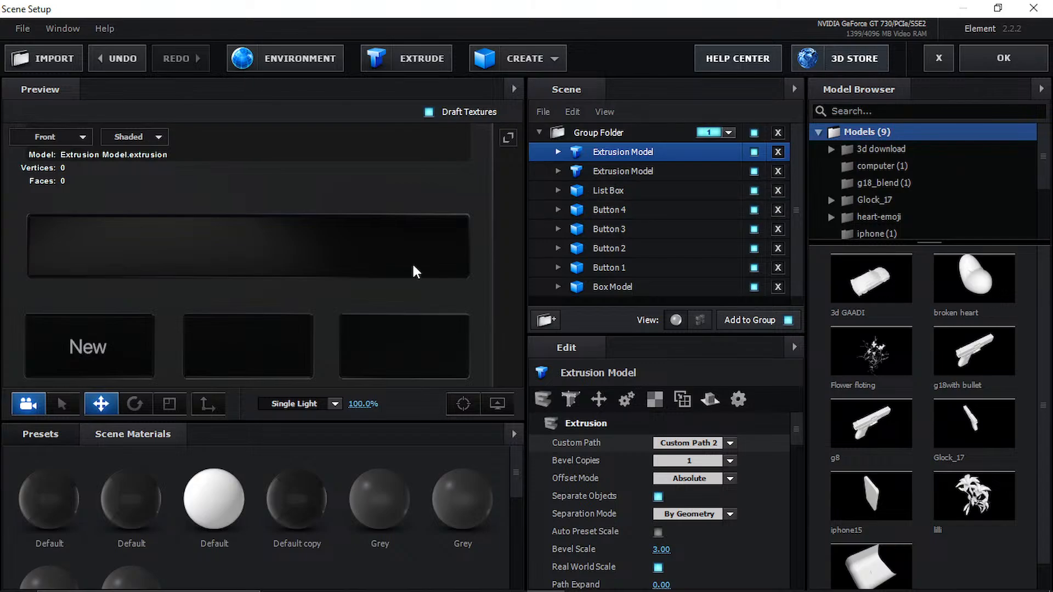
- Apply the scene, assign Edit Code, Apply Expression and Delete to Path Layers 2, 3 and 4, and reopen Scene Setup
{"action": "left_click", "coordinate": [1008, 61]}
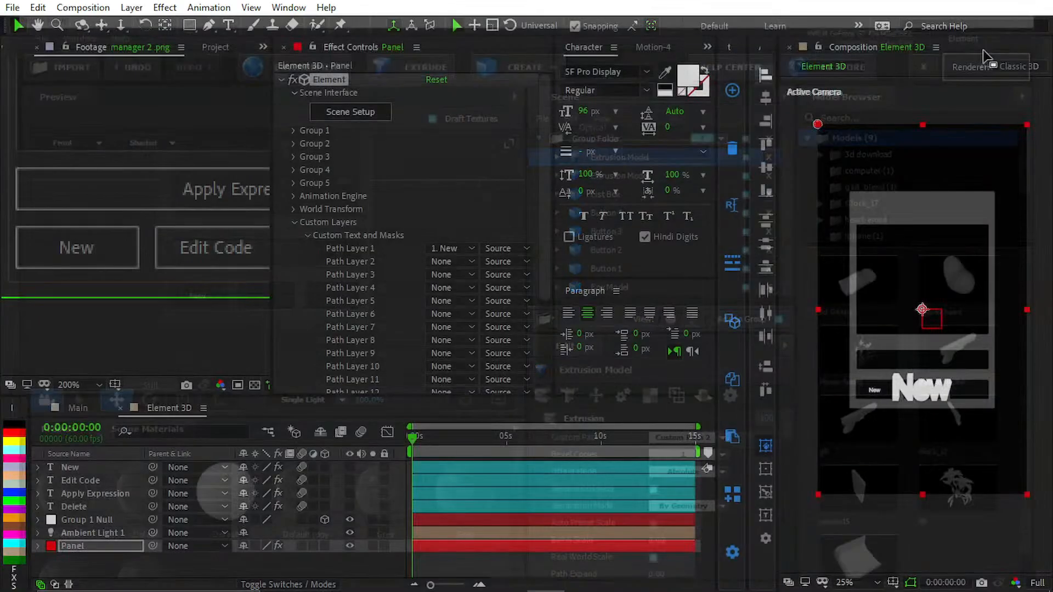
{"action": "left_click", "coordinate": [462, 262]}
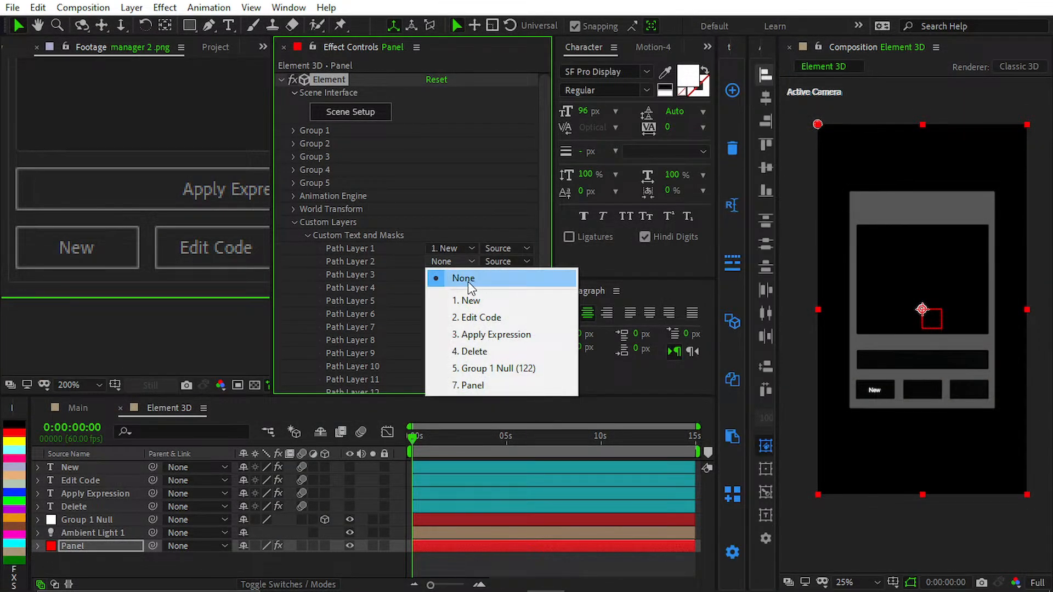
{"action": "left_click", "coordinate": [481, 317]}
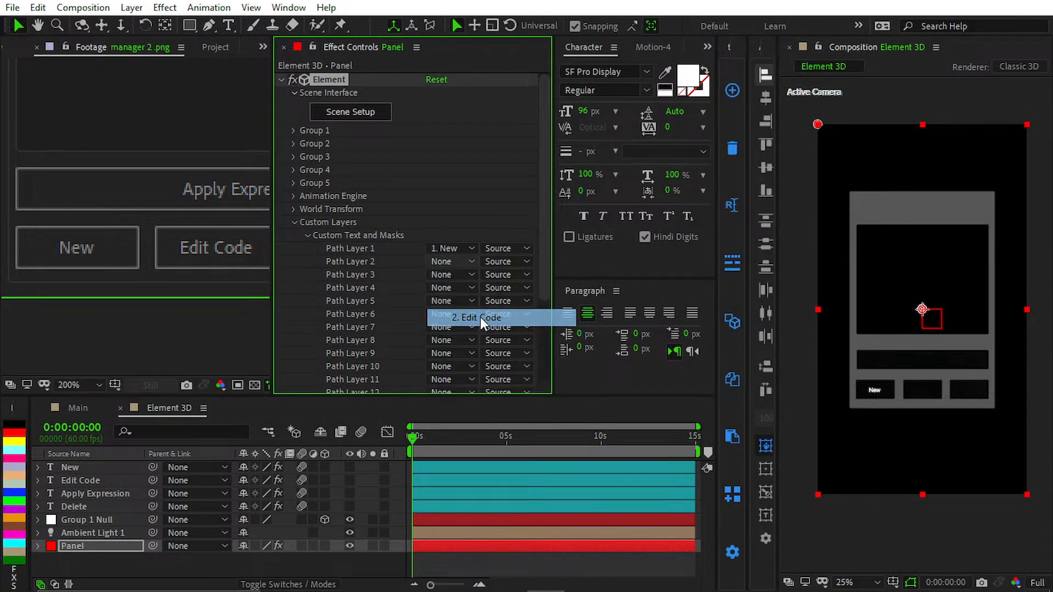
{"action": "left_click", "coordinate": [466, 274]}
{"action": "left_click", "coordinate": [482, 347]}
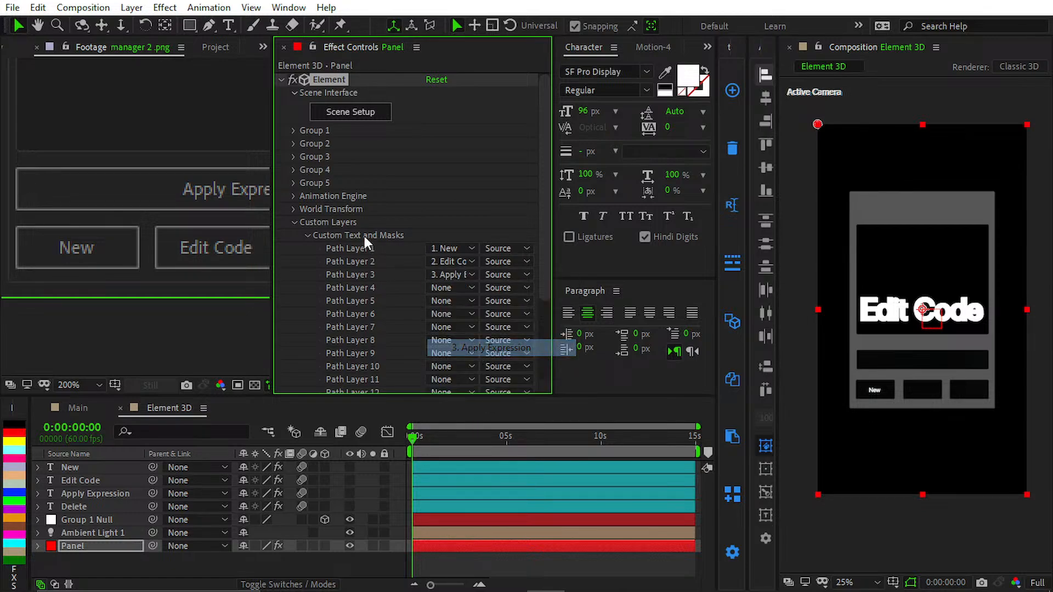
{"action": "left_click", "coordinate": [460, 288]}
{"action": "left_click", "coordinate": [481, 378]}
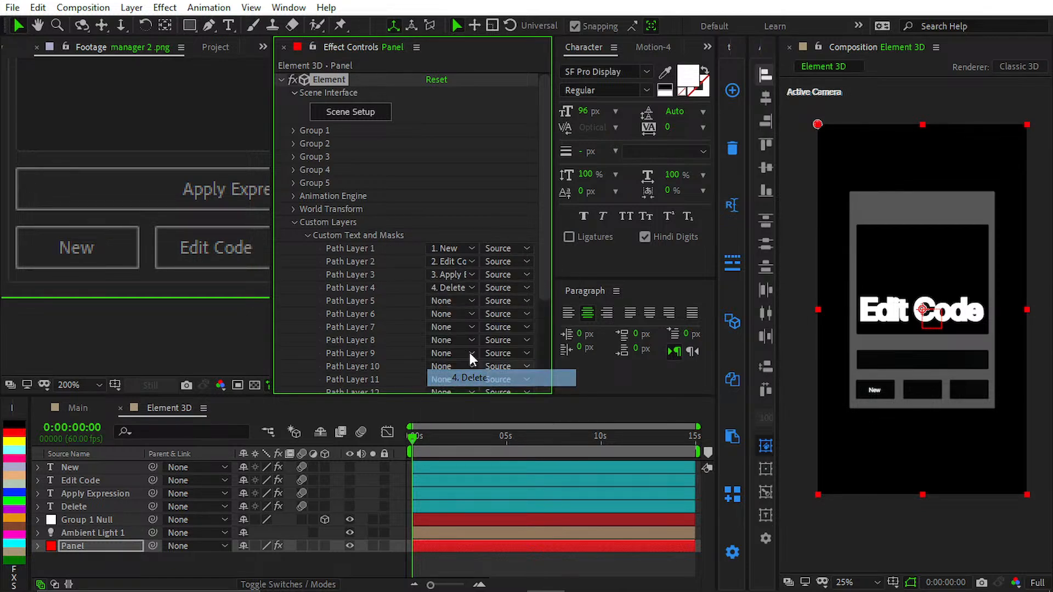
{"action": "left_click", "coordinate": [371, 111]}
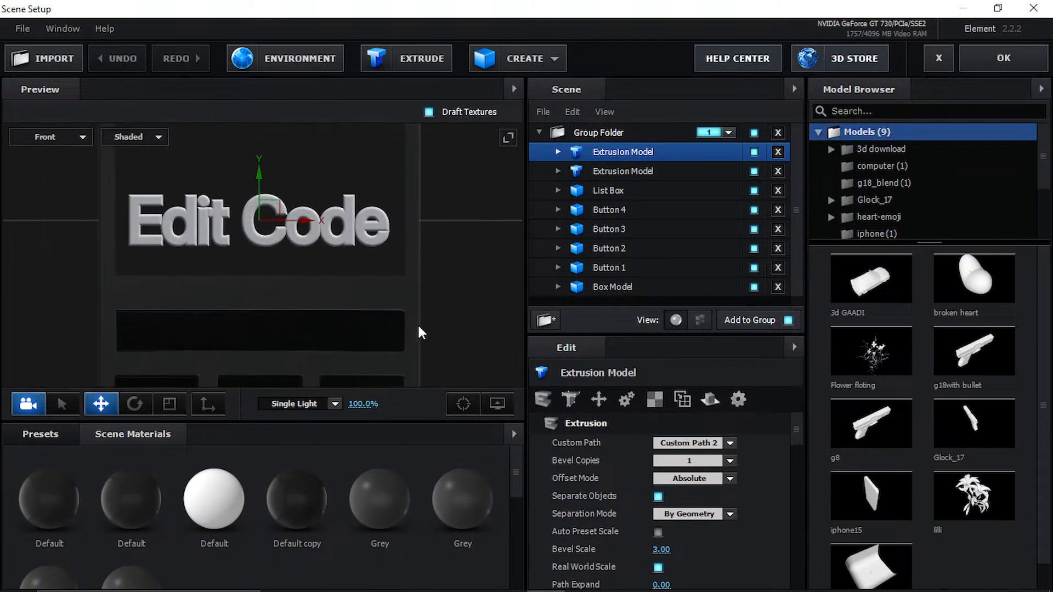
- Set the Bevel Scale of the large Edit Code extrusion to 0.1, and delete that model again
{"action": "scroll", "coordinate": [645, 469], "scroll_direction": "down", "scroll_amount": 5}
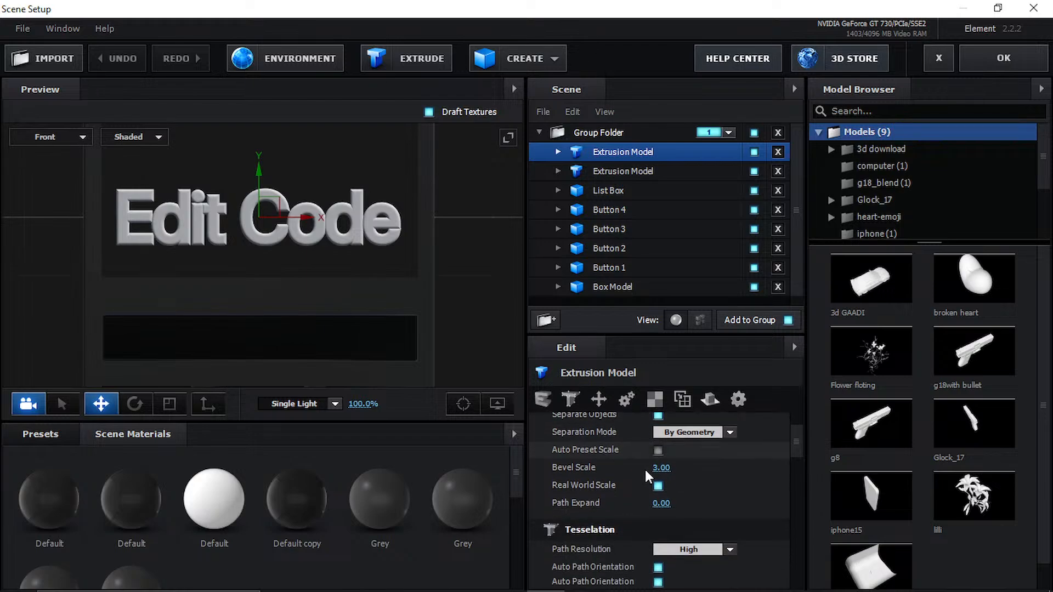
{"action": "scroll", "coordinate": [659, 462], "scroll_direction": "up", "scroll_amount": 5}
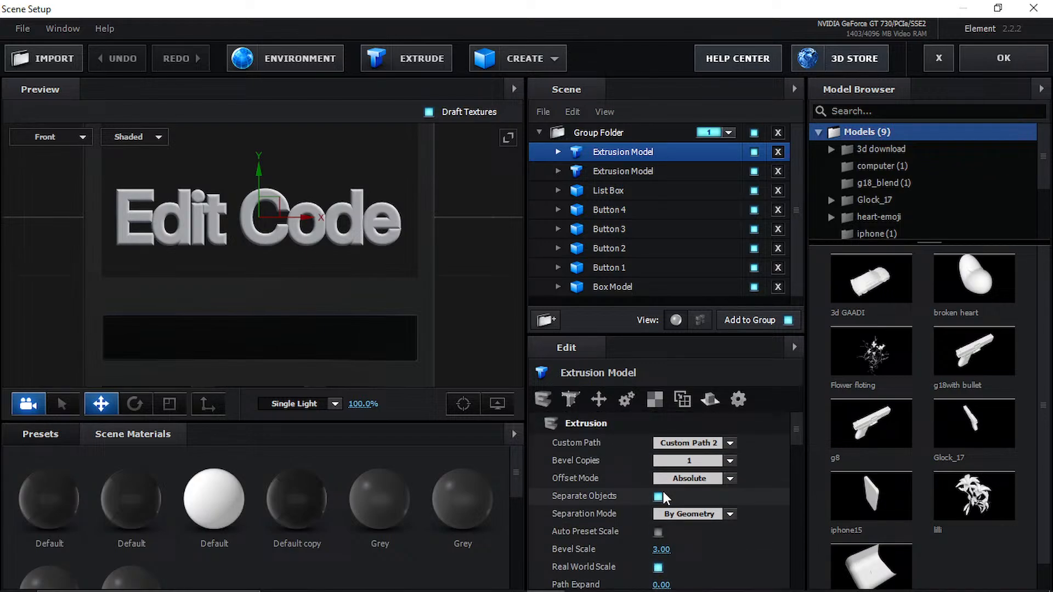
{"action": "left_click", "coordinate": [661, 549]}
{"action": "type", "text": "0.1"}
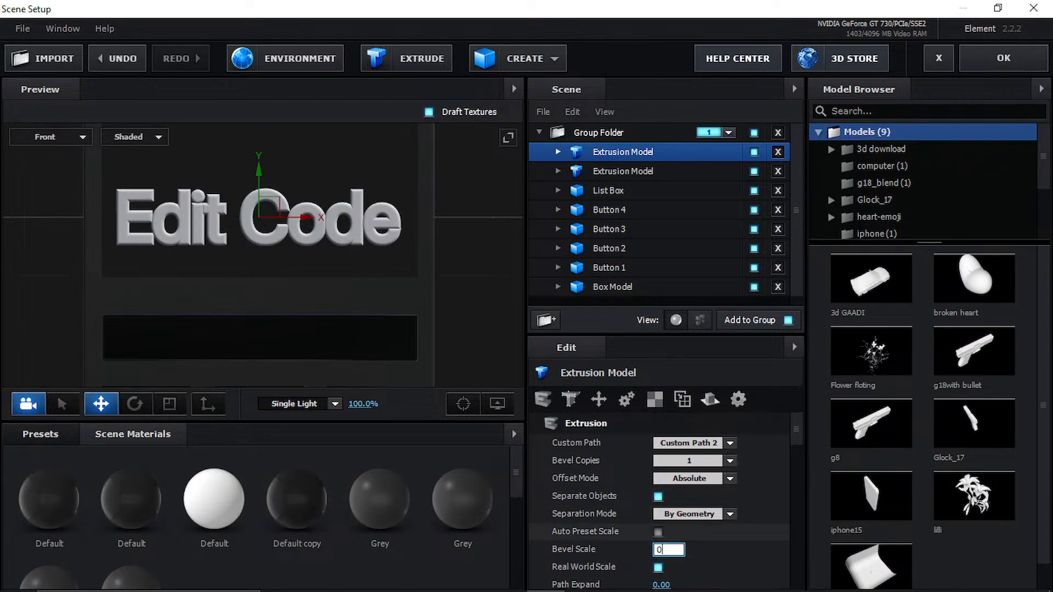
{"action": "key", "text": "Return"}
{"action": "scroll", "coordinate": [389, 272], "scroll_direction": "down", "scroll_amount": 1}
{"action": "middle_click_drag", "start_coordinate": [390, 272], "coordinate": [338, 172]}
{"action": "scroll", "coordinate": [289, 216], "scroll_direction": "up", "scroll_amount": 5}
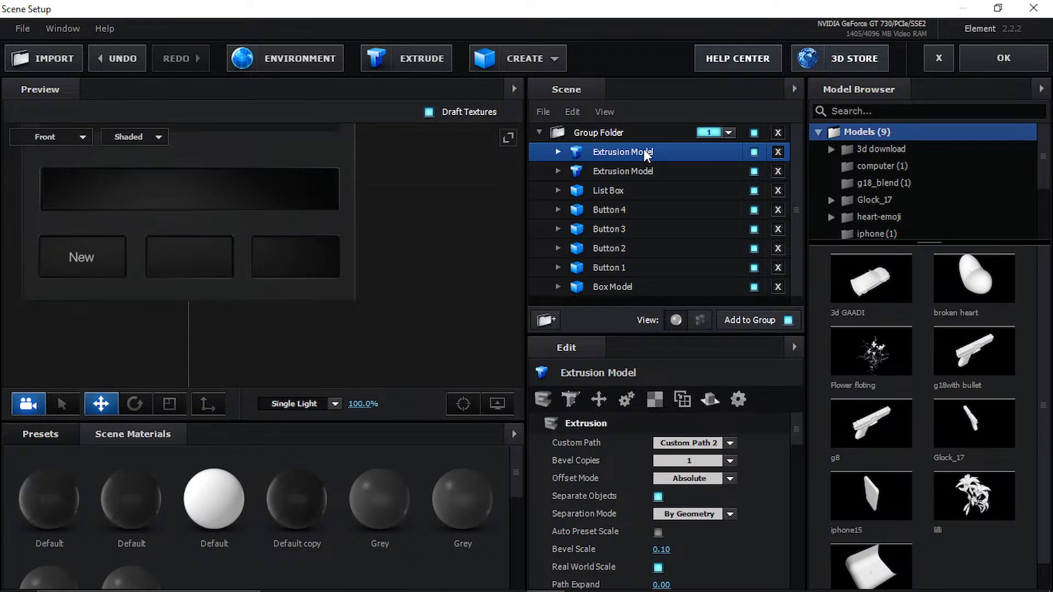
{"action": "key", "text": "Delete"}
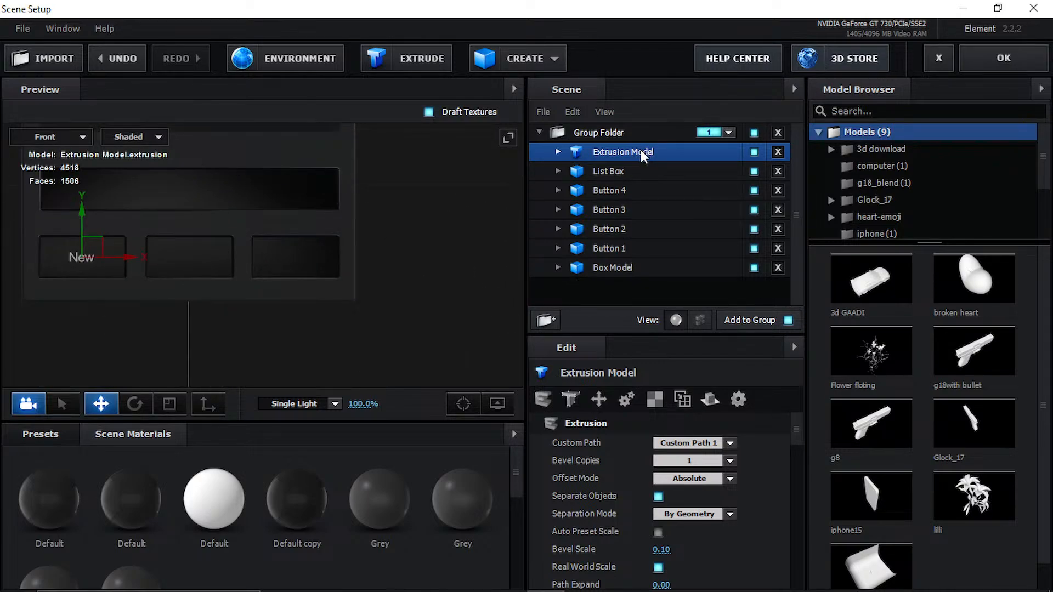
- Duplicate the New extrusion, centre the copy on the middle button of the lower row, and set its Custom Path to Custom Path 2
{"action": "key", "text": "ctrl+z"}
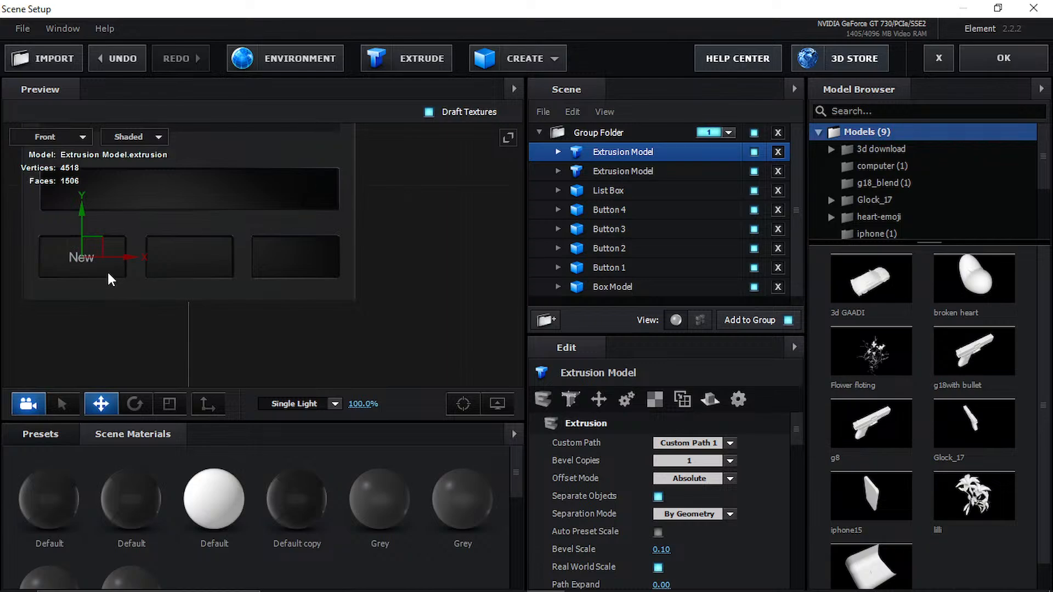
{"action": "left_click_drag", "start_coordinate": [128, 258], "coordinate": [235, 262]}
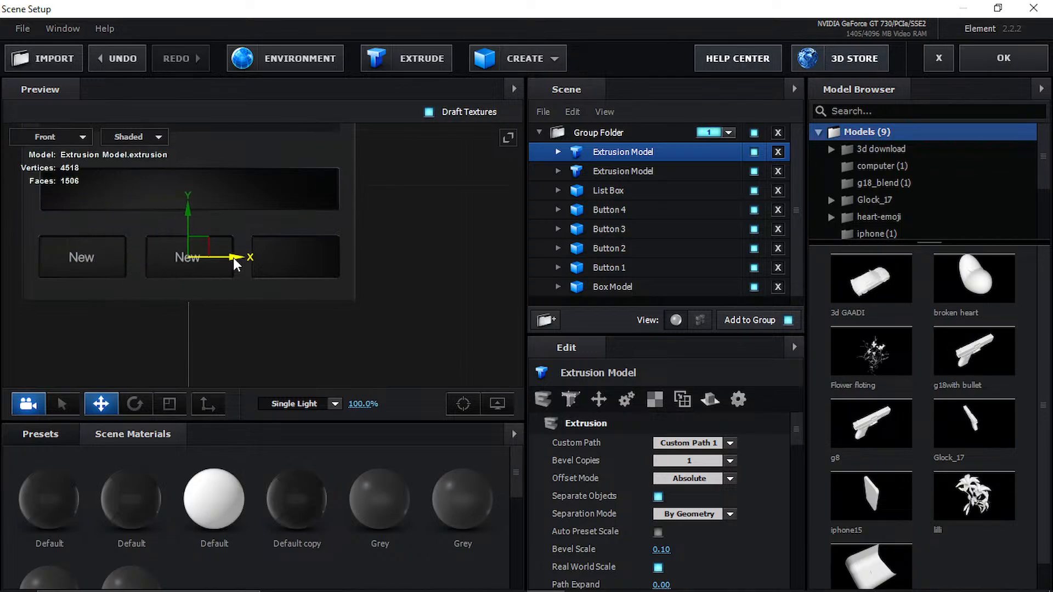
{"action": "left_click", "coordinate": [705, 443]}
{"action": "left_click", "coordinate": [736, 206]}
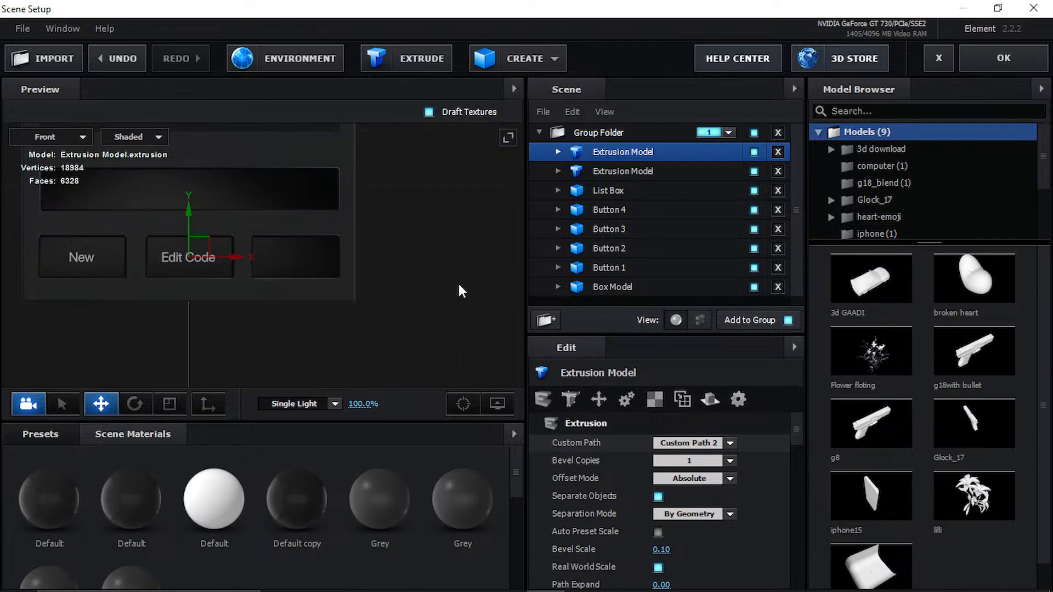
{"action": "scroll", "coordinate": [193, 264], "scroll_direction": "up", "scroll_amount": 5}
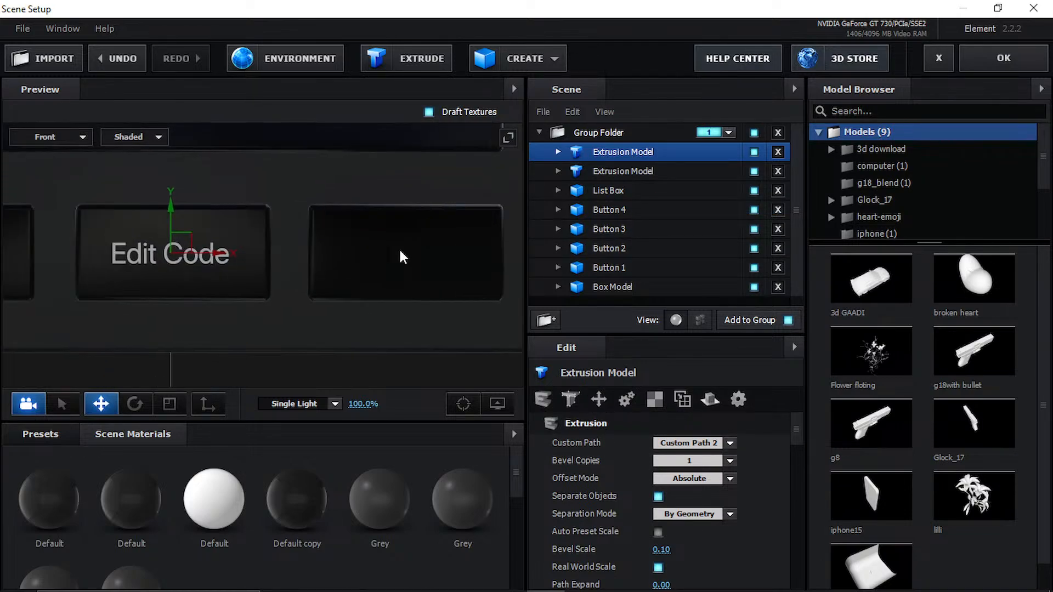
{"action": "middle_click_drag", "start_coordinate": [193, 263], "coordinate": [400, 252]}
{"action": "left_click_drag", "start_coordinate": [362, 245], "coordinate": [367, 244]}
{"action": "middle_click_drag", "start_coordinate": [394, 274], "coordinate": [237, 286]}
- Duplicate the Edit Code extrusion onto the third button of the row, set it to Custom Path 3 and apply the scene
{"action": "left_click", "coordinate": [661, 156]}
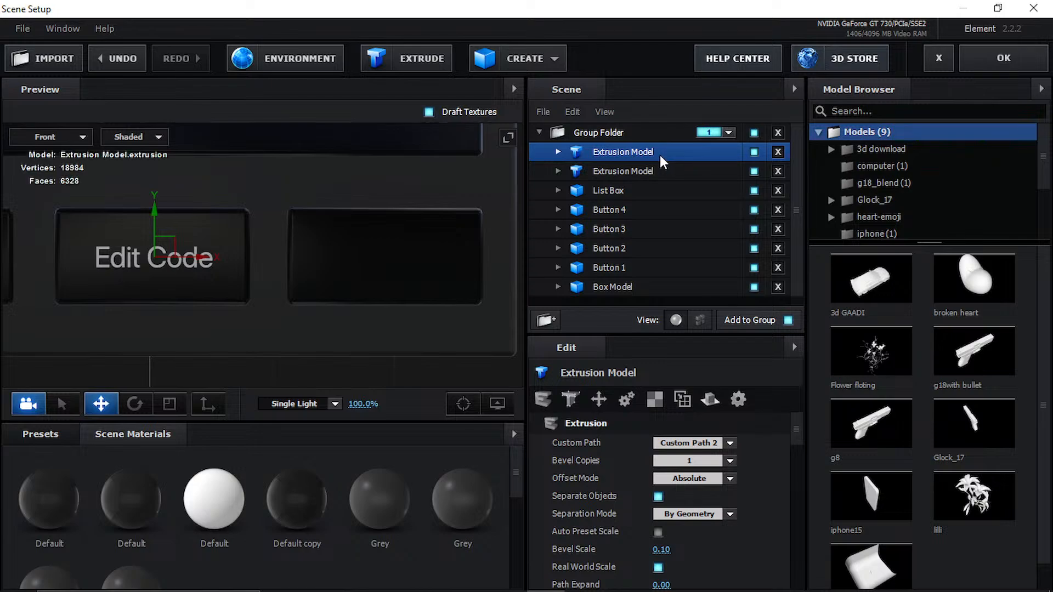
{"action": "key", "text": "ctrl+d"}
{"action": "left_click_drag", "start_coordinate": [208, 254], "coordinate": [448, 250]}
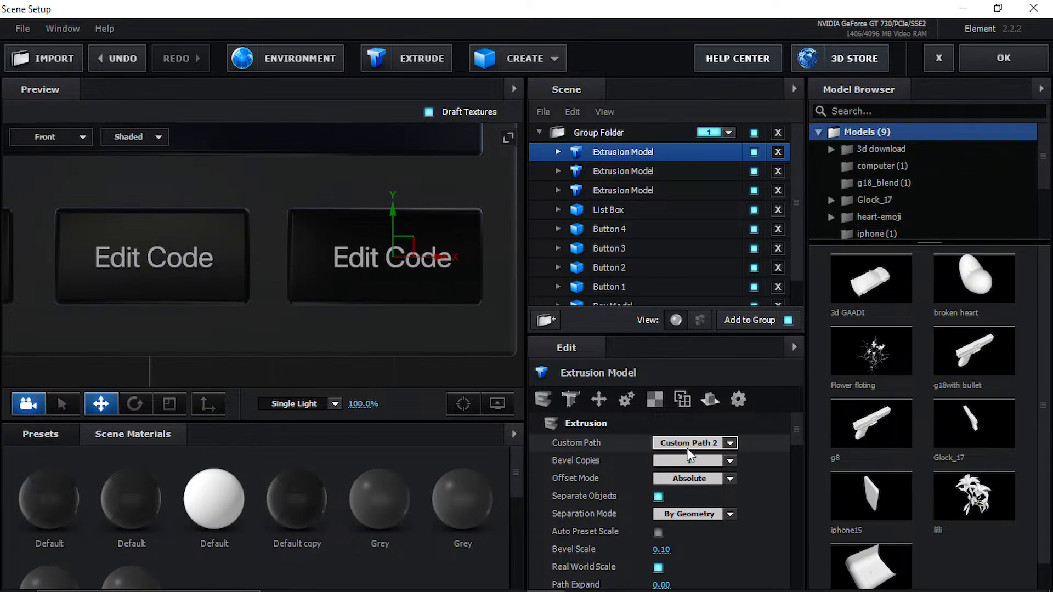
{"action": "left_click", "coordinate": [710, 442]}
{"action": "left_click", "coordinate": [720, 228]}
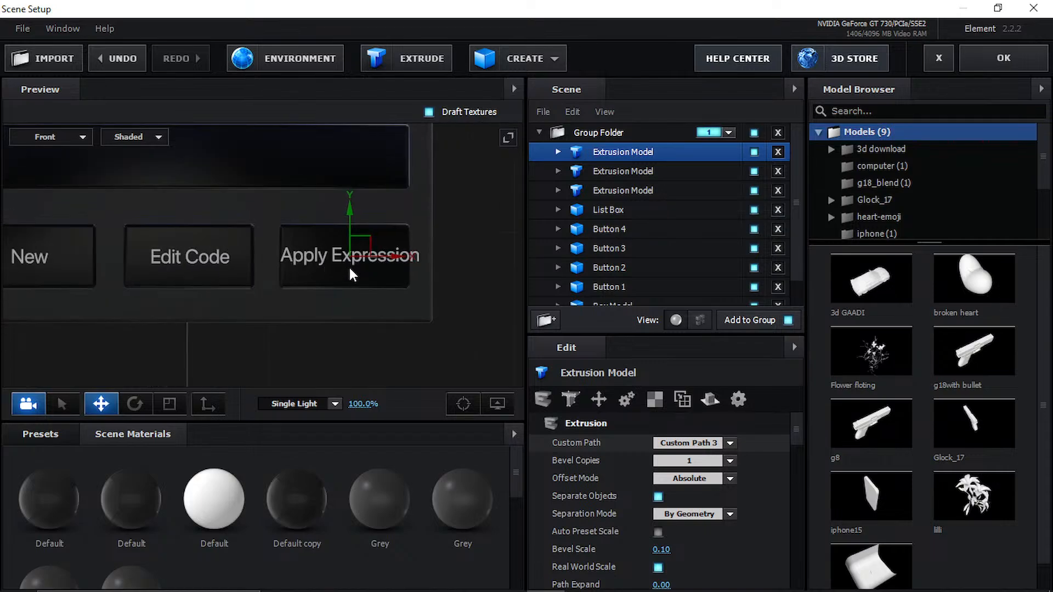
{"action": "left_click", "coordinate": [1004, 57]}
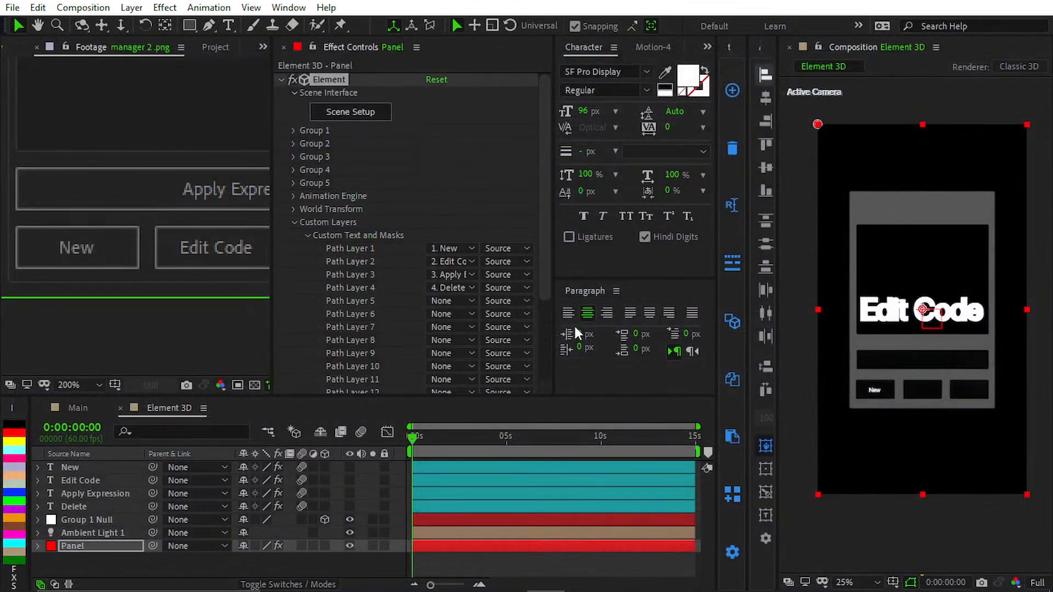
- Swap the text sources of two custom paths, setting Path Layer 3 to Delete and Path Layer 4 to Apply Expression
{"action": "left_click", "coordinate": [458, 275]}
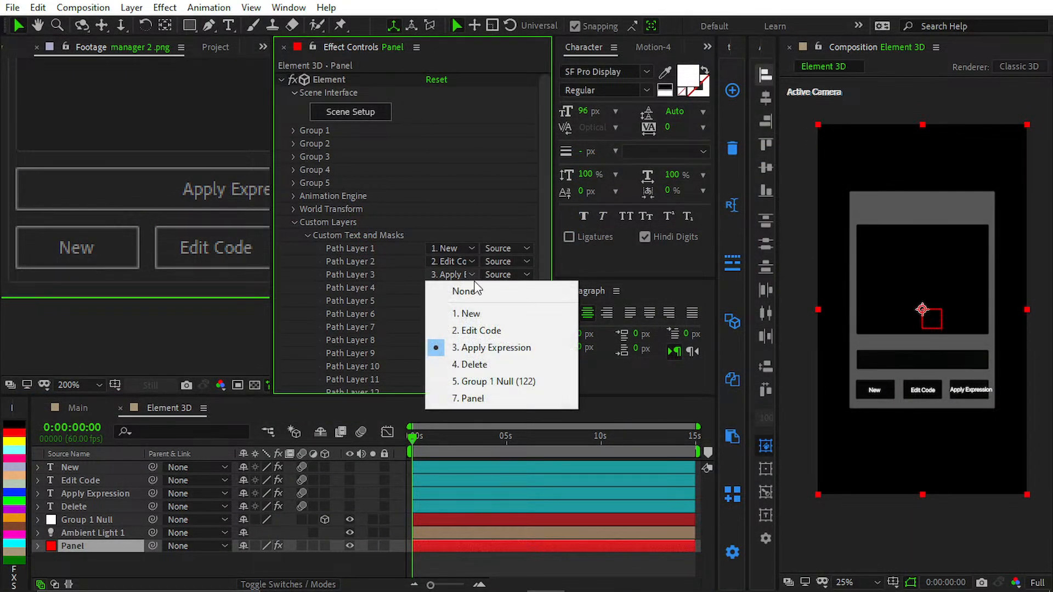
{"action": "left_click", "coordinate": [461, 363]}
{"action": "left_click", "coordinate": [452, 288]}
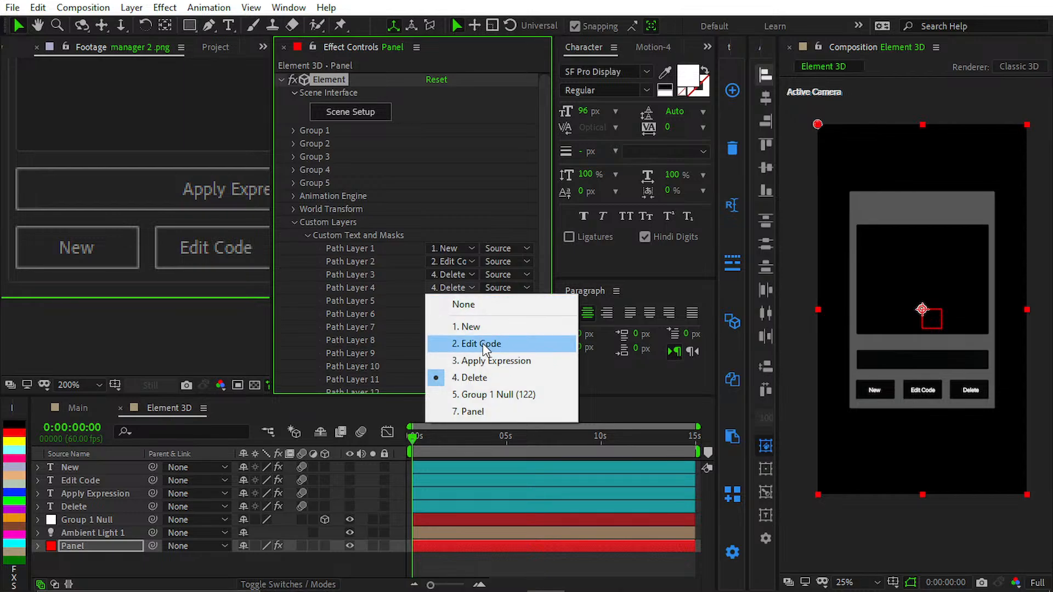
{"action": "left_click", "coordinate": [472, 359]}
- Reopen Scene Setup and nudge the Delete text horizontally to centre it on the third button of the lower row
{"action": "left_click", "coordinate": [378, 112]}
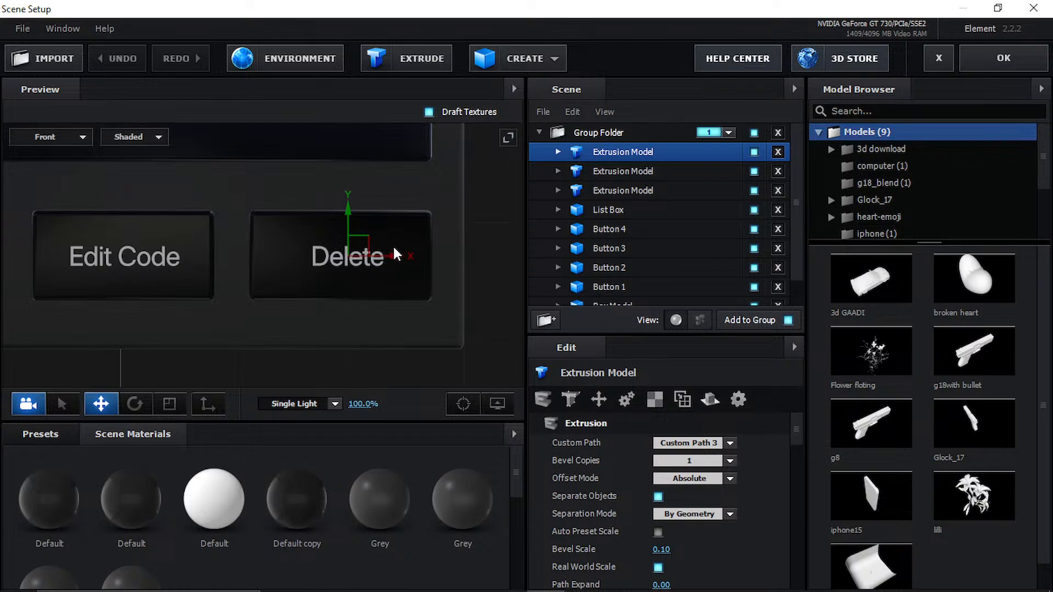
{"action": "left_click_drag", "start_coordinate": [393, 254], "coordinate": [388, 255]}
{"action": "scroll", "coordinate": [388, 259], "scroll_direction": "down", "scroll_amount": 3}
{"action": "middle_click_drag", "start_coordinate": [334, 240], "coordinate": [369, 316]}
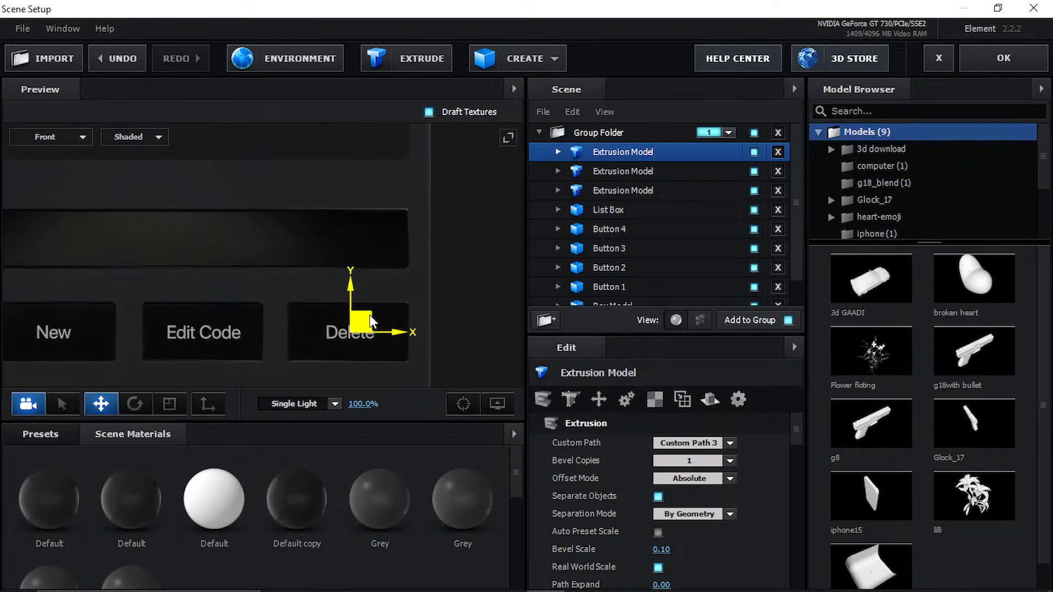
{"action": "scroll", "coordinate": [369, 315], "scroll_direction": "down", "scroll_amount": 2}
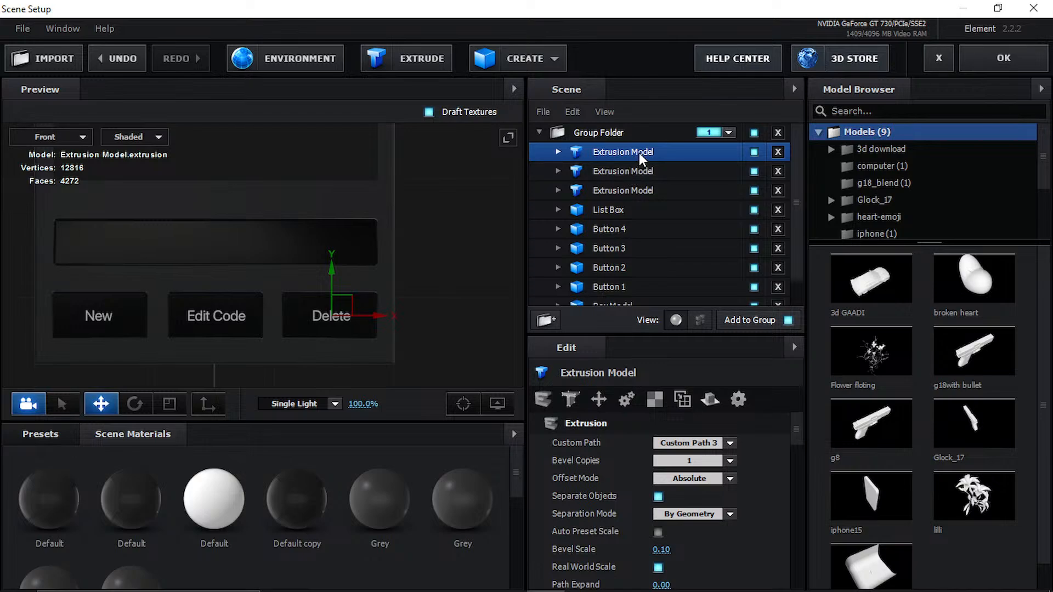
- Duplicate the Delete extrusion, set the copy to Custom Path 4, centre it on the wide button above and apply the scene
{"action": "key", "text": "ctrl+d"}
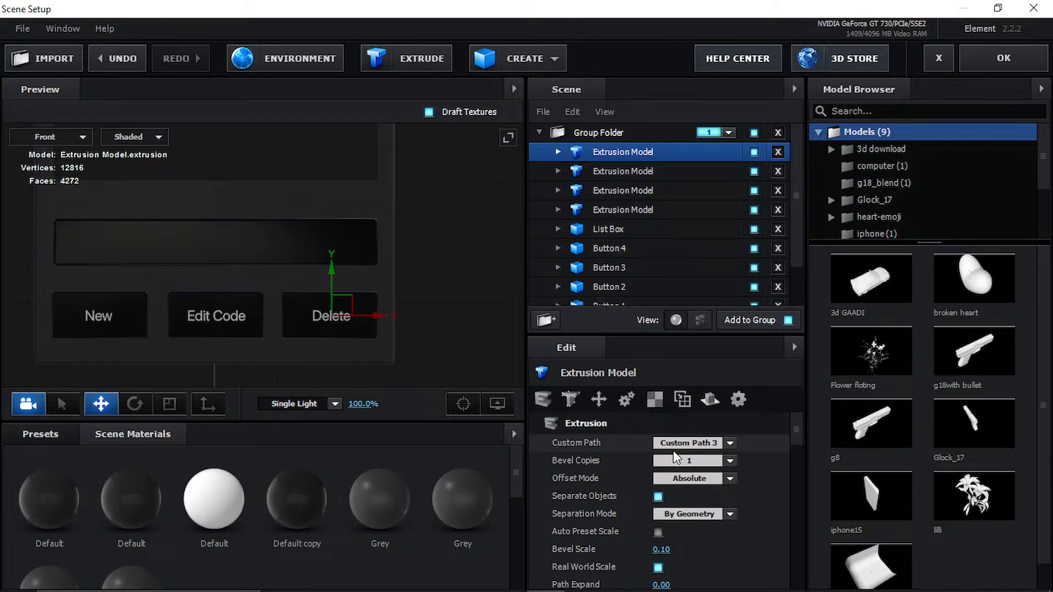
{"action": "left_click", "coordinate": [701, 444]}
{"action": "left_click", "coordinate": [735, 240]}
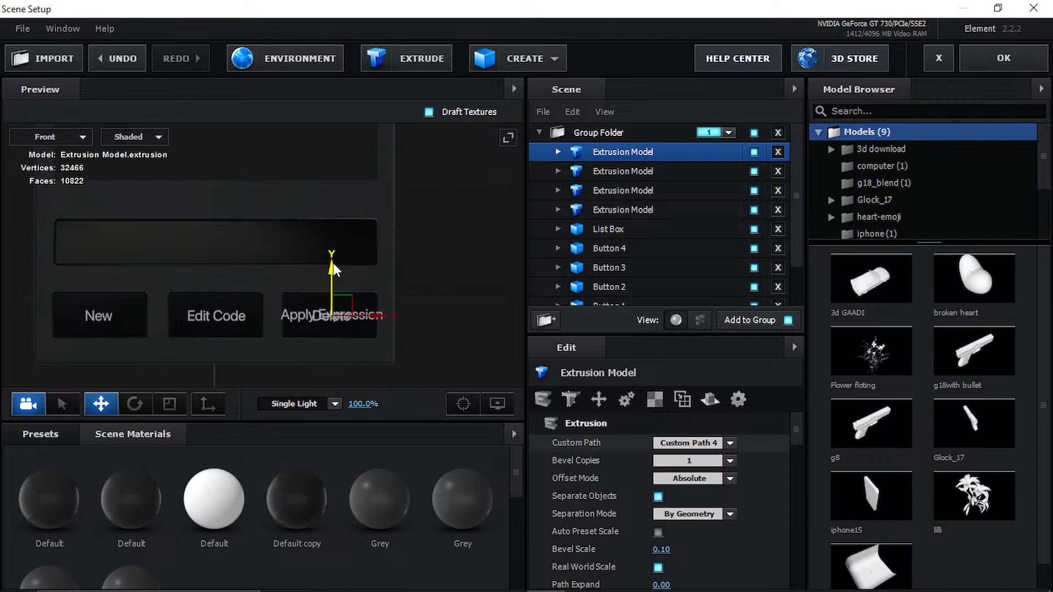
{"action": "left_click_drag", "start_coordinate": [333, 266], "coordinate": [336, 192]}
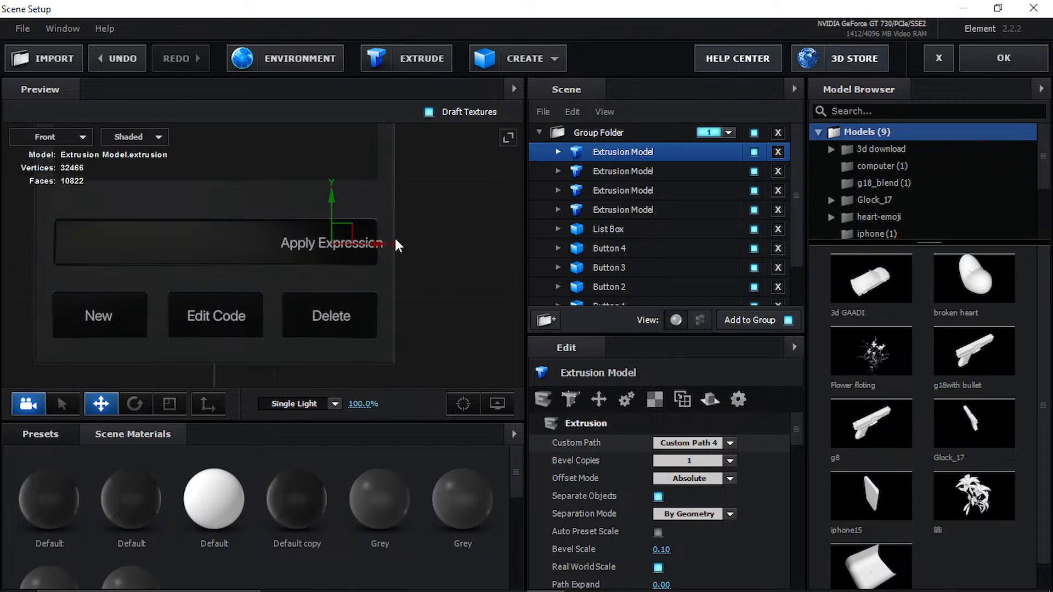
{"action": "left_click_drag", "start_coordinate": [393, 243], "coordinate": [278, 247]}
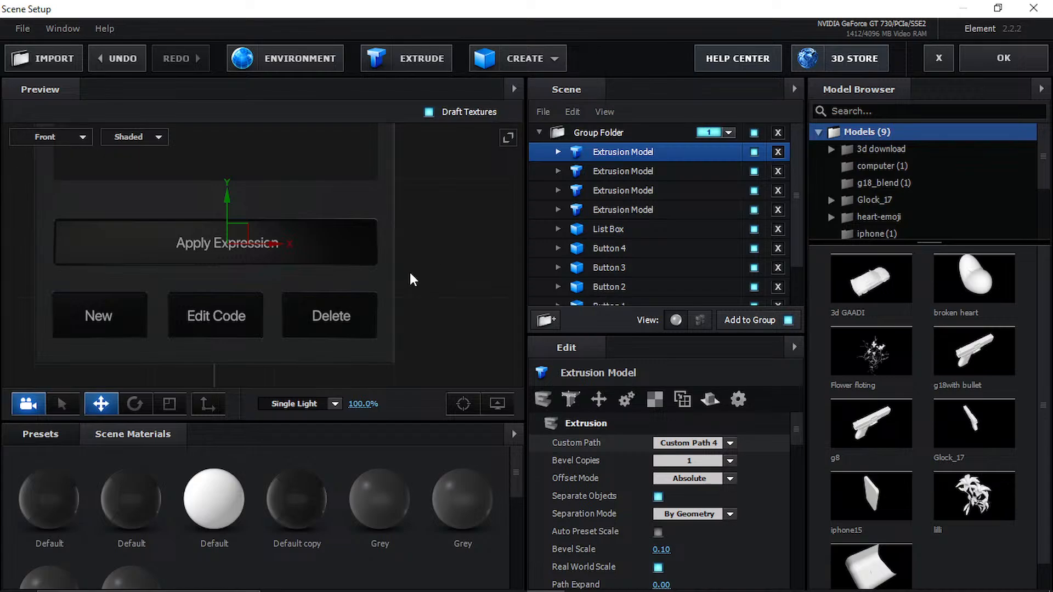
{"action": "left_click", "coordinate": [979, 52]}
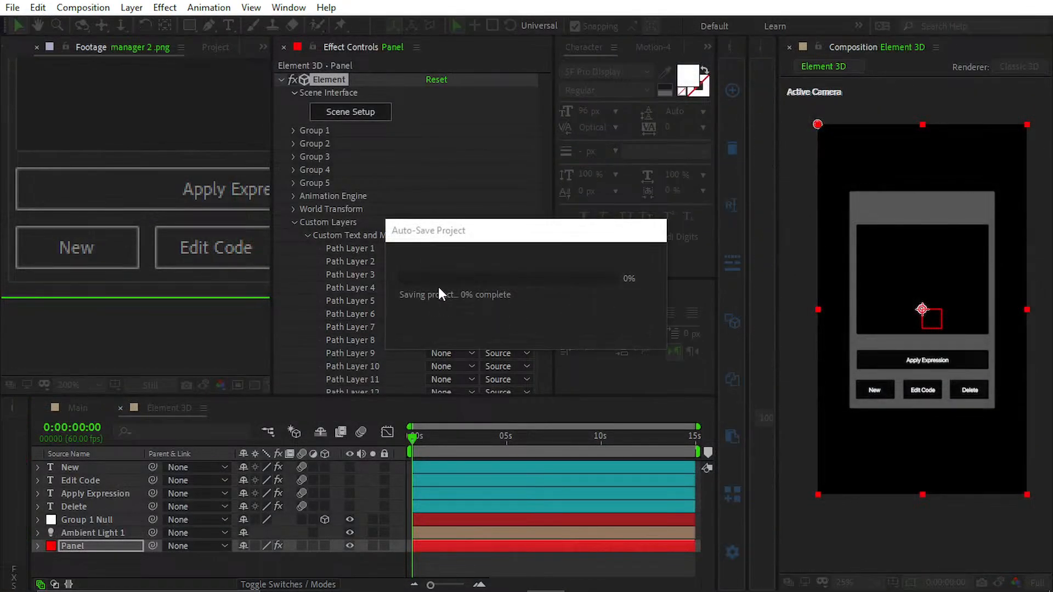
- Reopen Scene Setup, fine-tune the horizontal centring of the Apply Expression text on its wide button and apply the scene
{"action": "left_click", "coordinate": [351, 113]}
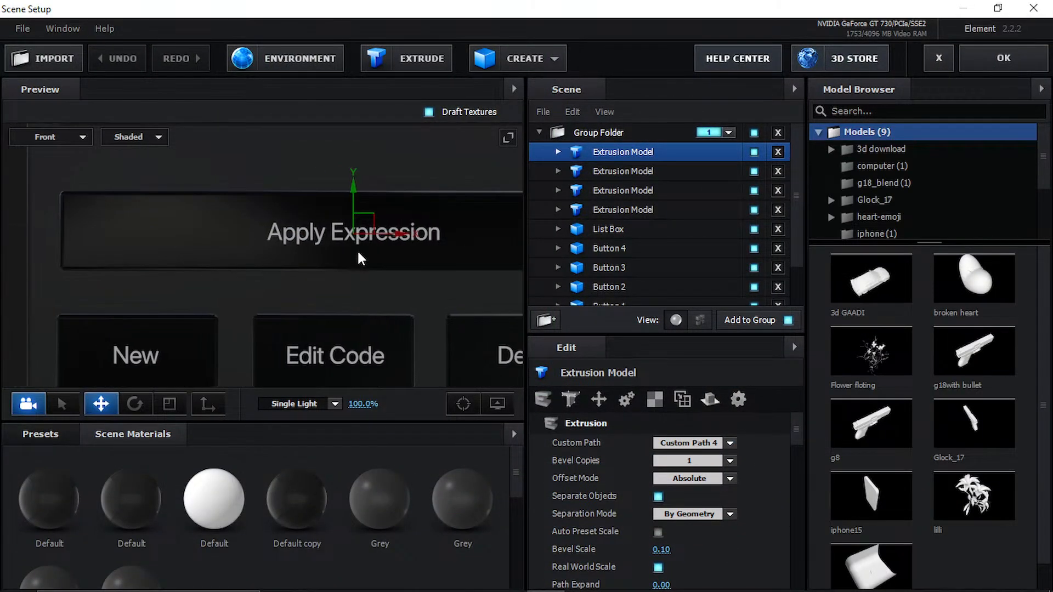
{"action": "left_click_drag", "start_coordinate": [403, 234], "coordinate": [389, 238]}
{"action": "scroll", "coordinate": [351, 287], "scroll_direction": "down", "scroll_amount": 4}
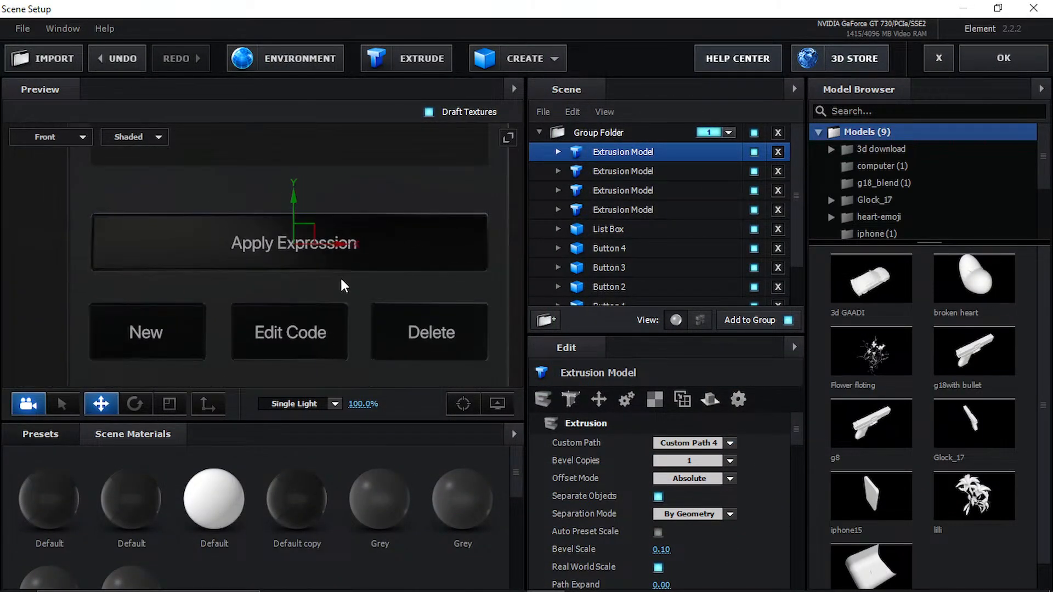
{"action": "scroll", "coordinate": [342, 278], "scroll_direction": "down", "scroll_amount": 2}
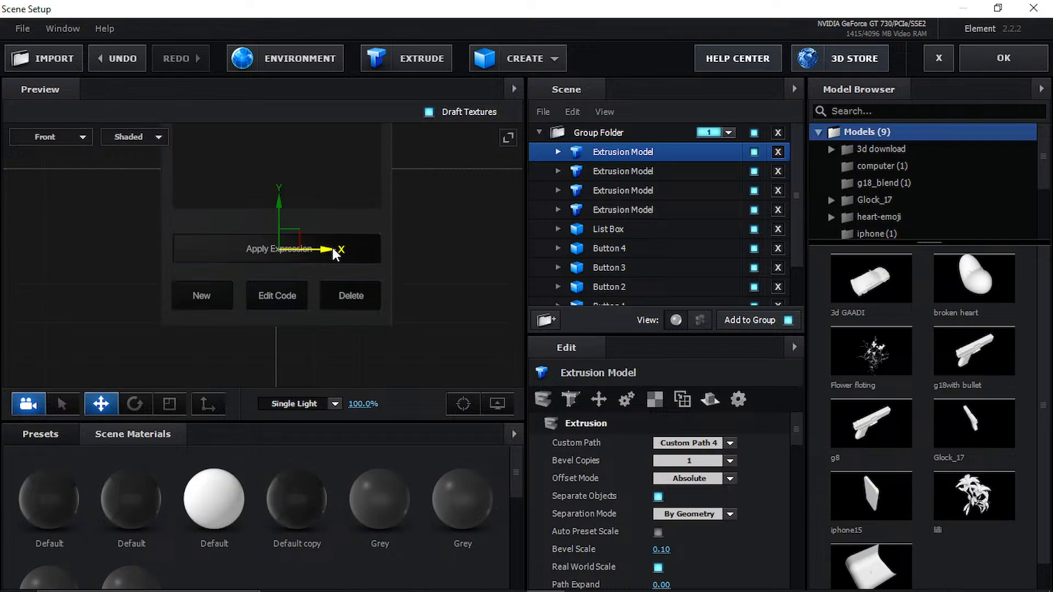
{"action": "left_click_drag", "start_coordinate": [338, 248], "coordinate": [335, 248]}
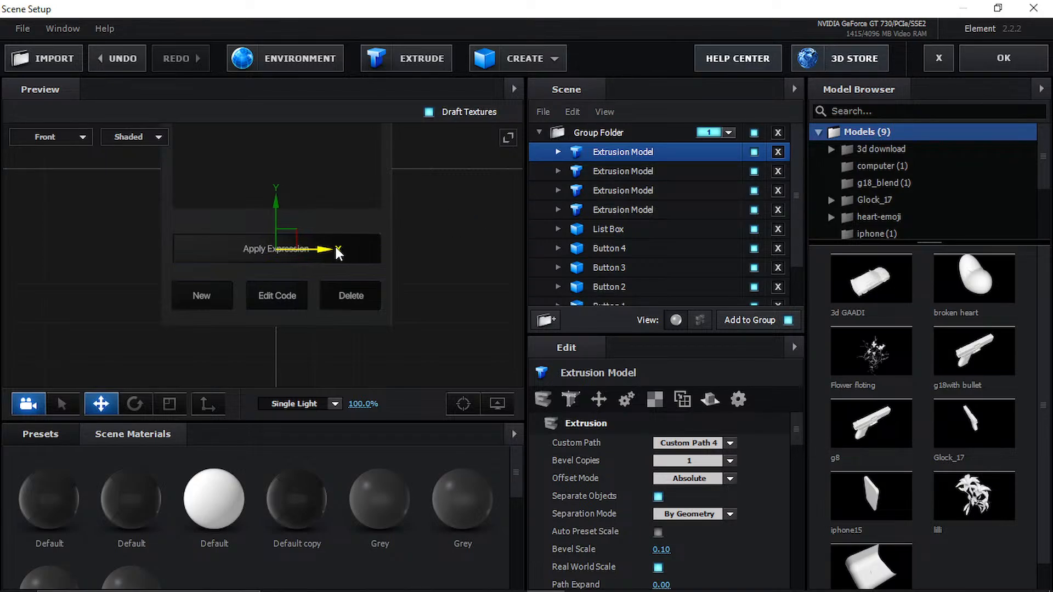
{"action": "left_click", "coordinate": [981, 57]}
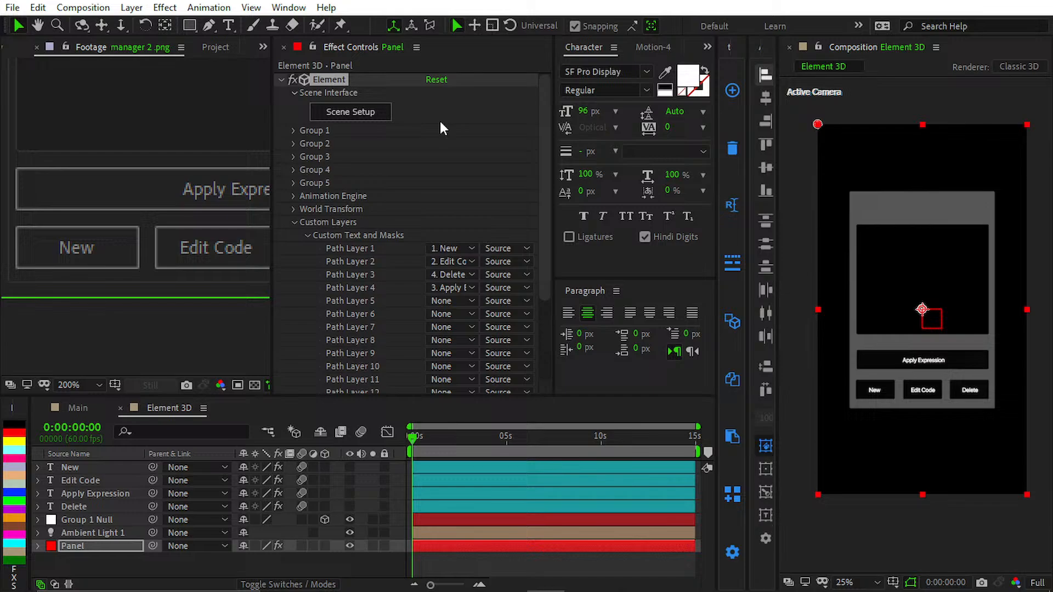
- In Scene Setup, duplicate the Apply Expression extrusion and move the copy to the upper-left corner of the panel's header
{"action": "left_click", "coordinate": [323, 115]}
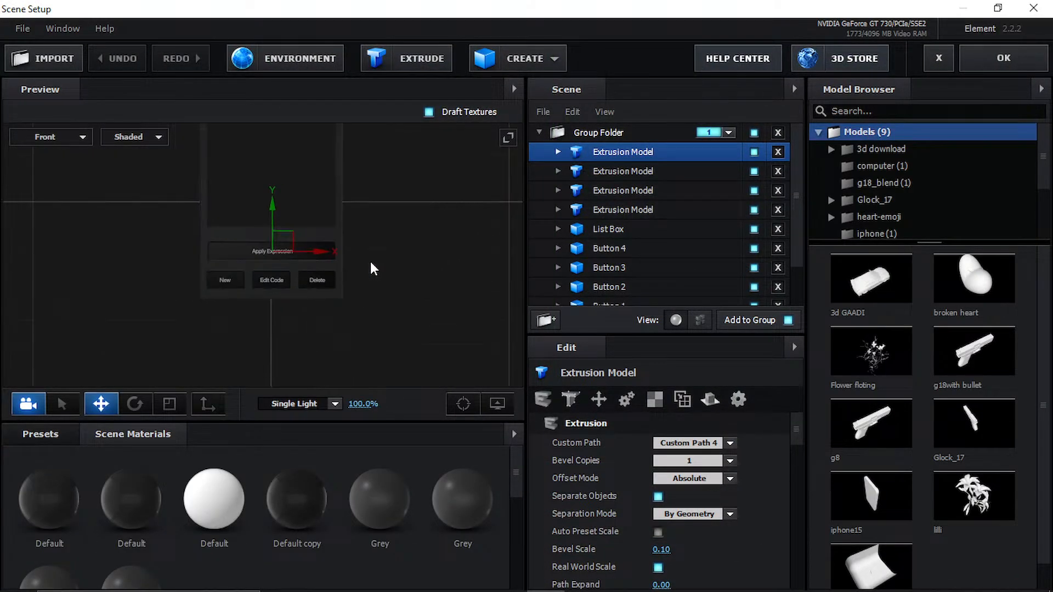
{"action": "scroll", "coordinate": [370, 261], "scroll_direction": "down", "scroll_amount": 5}
{"action": "scroll", "coordinate": [371, 253], "scroll_direction": "up", "scroll_amount": 10}
{"action": "middle_click_drag", "start_coordinate": [371, 253], "coordinate": [368, 372]}
{"action": "scroll", "coordinate": [364, 352], "scroll_direction": "down", "scroll_amount": 1}
{"action": "middle_click_drag", "start_coordinate": [359, 275], "coordinate": [354, 327]}
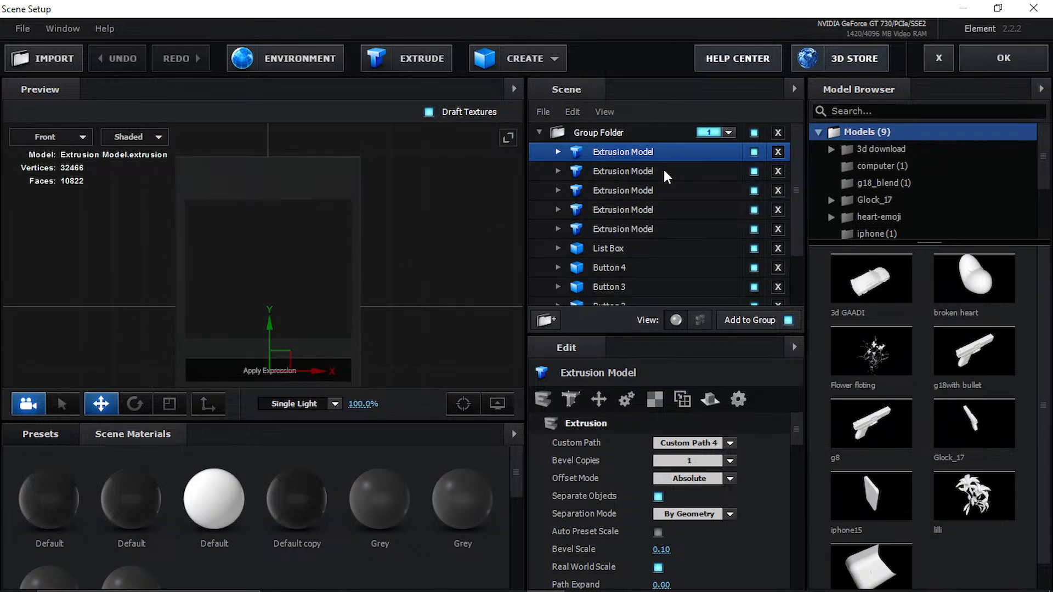
{"action": "left_click_drag", "start_coordinate": [269, 325], "coordinate": [274, 122]}
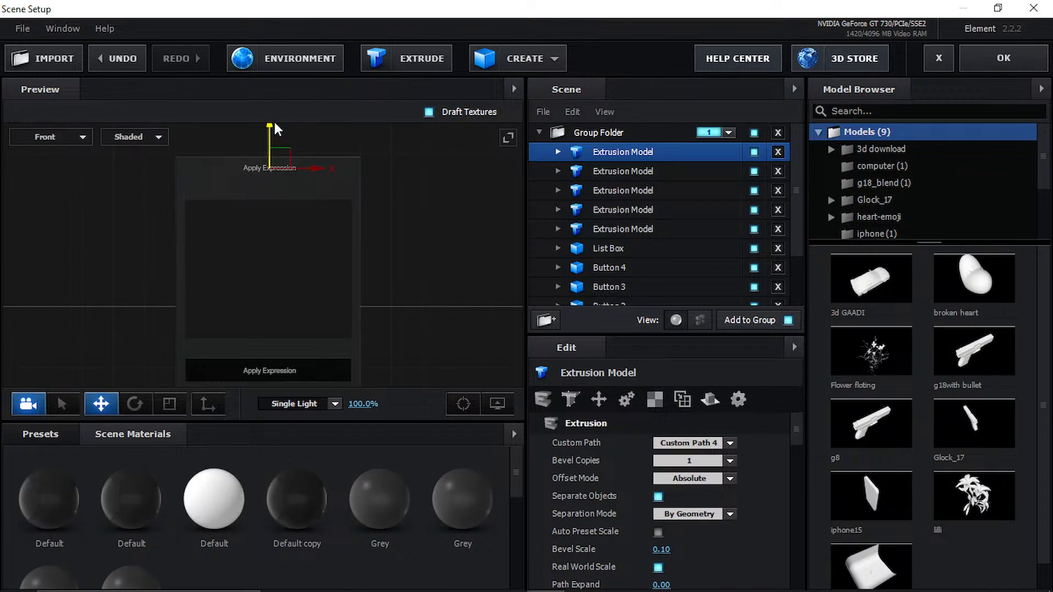
{"action": "left_click_drag", "start_coordinate": [314, 172], "coordinate": [257, 156]}
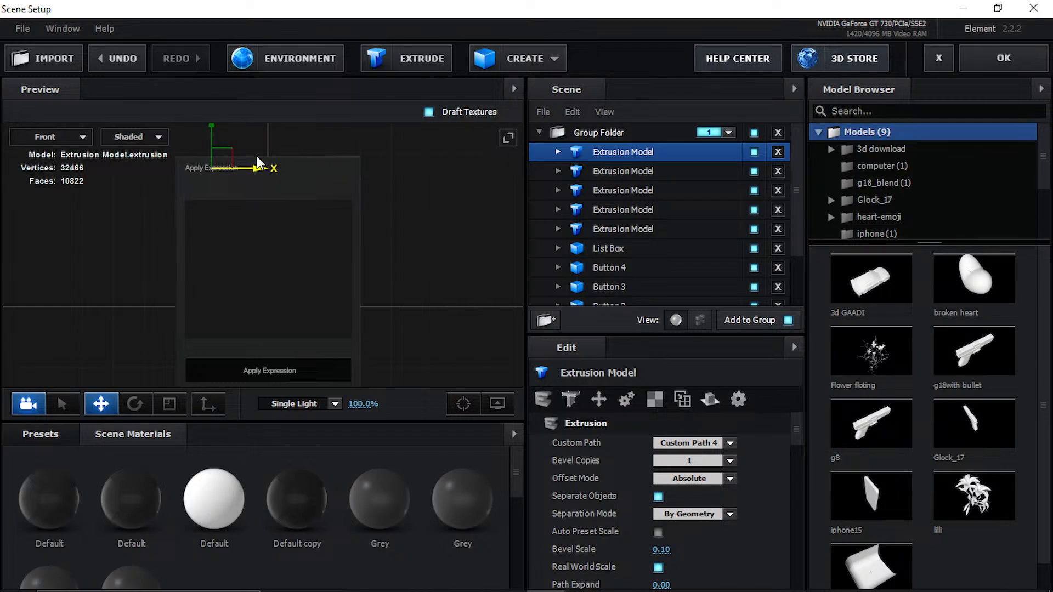
- Duplicate the header text extrusion and place the copy directly below it, just above the list box
{"action": "left_click", "coordinate": [629, 157]}
{"action": "key", "text": "ctrl+d"}
{"action": "left_click_drag", "start_coordinate": [219, 134], "coordinate": [217, 152]}
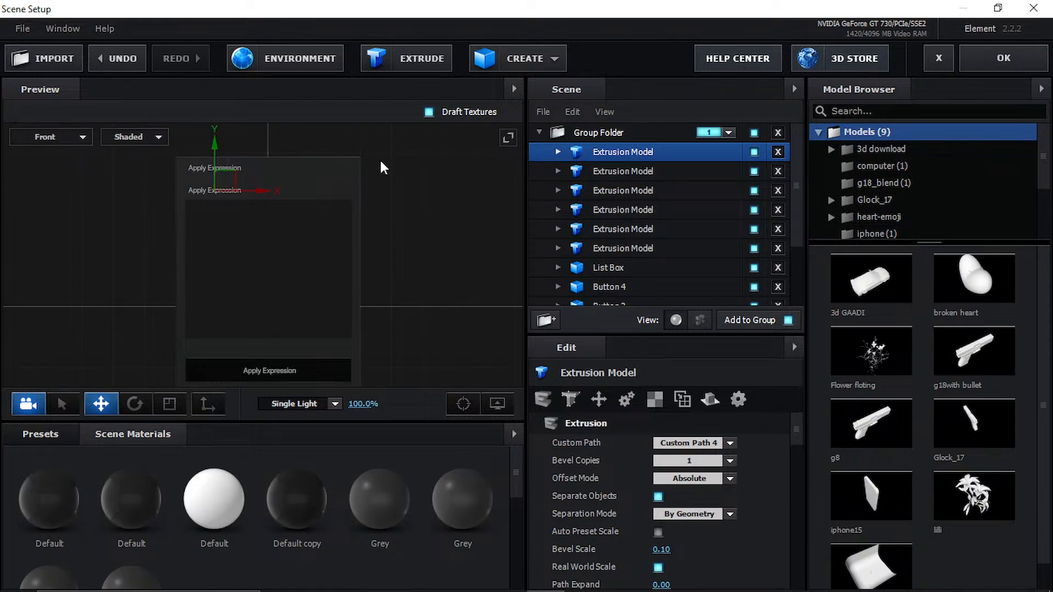
- Duplicate the lower header text, place the copy beside it to the right and apply the scene
{"action": "left_click", "coordinate": [630, 156]}
{"action": "key", "text": "ctrl+d"}
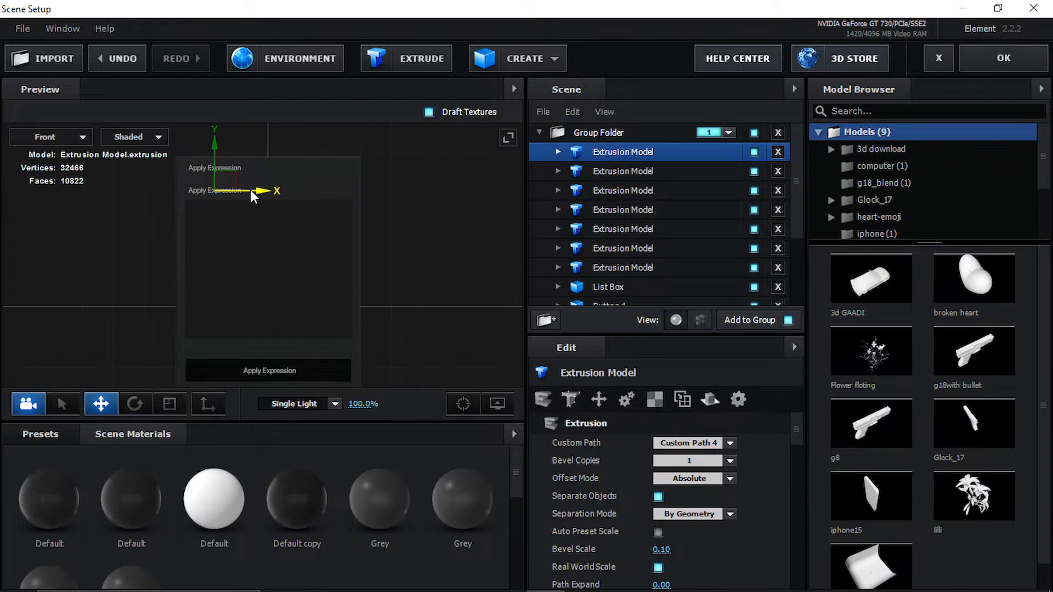
{"action": "left_click_drag", "start_coordinate": [263, 191], "coordinate": [324, 191]}
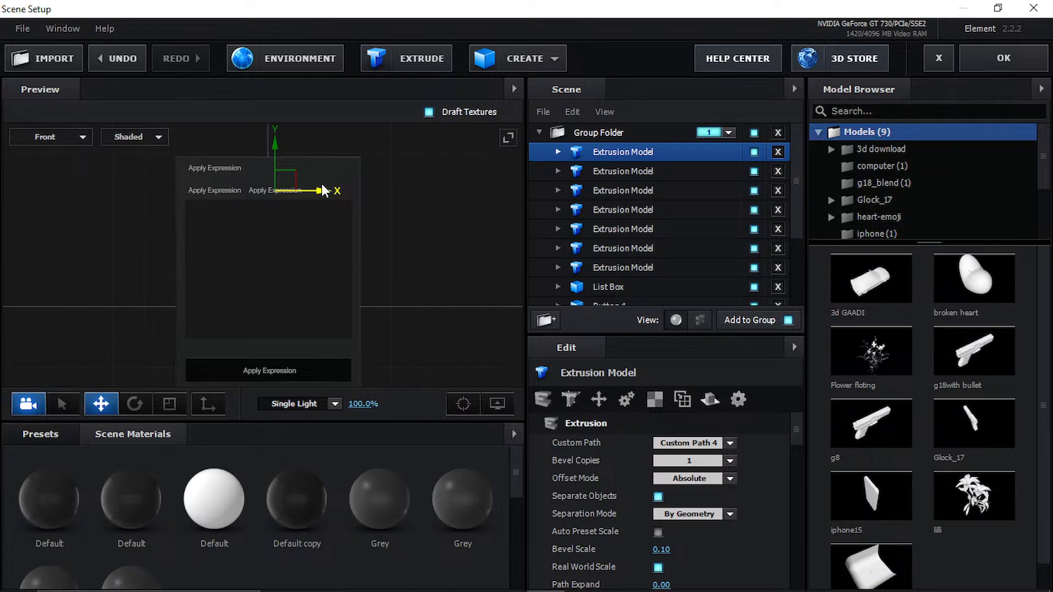
{"action": "middle_click_drag", "start_coordinate": [422, 200], "coordinate": [427, 145]}
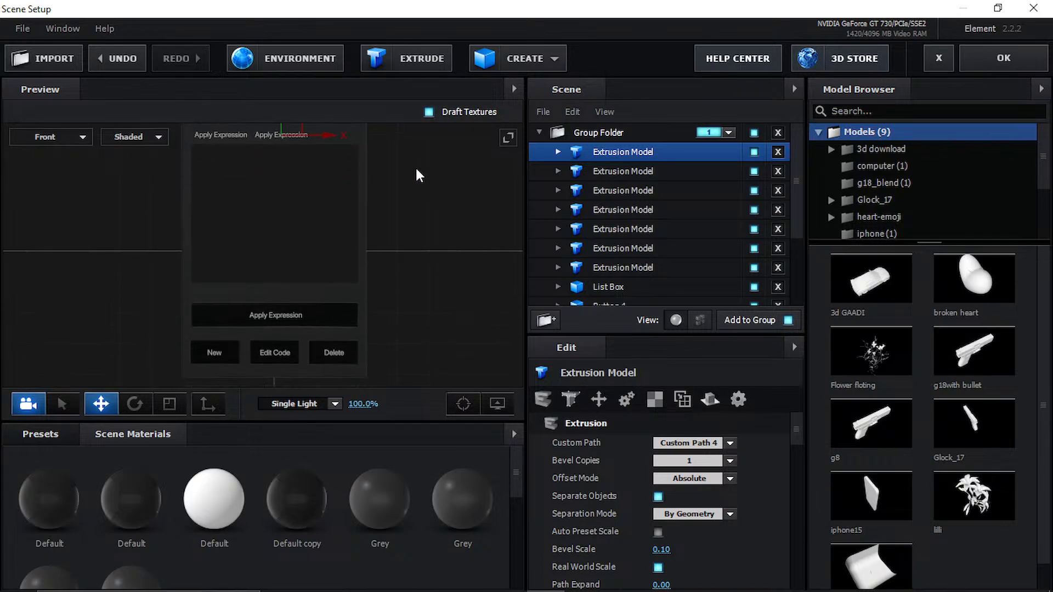
{"action": "scroll", "coordinate": [351, 211], "scroll_direction": "up", "scroll_amount": 3}
{"action": "scroll", "coordinate": [333, 258], "scroll_direction": "down", "scroll_amount": 6}
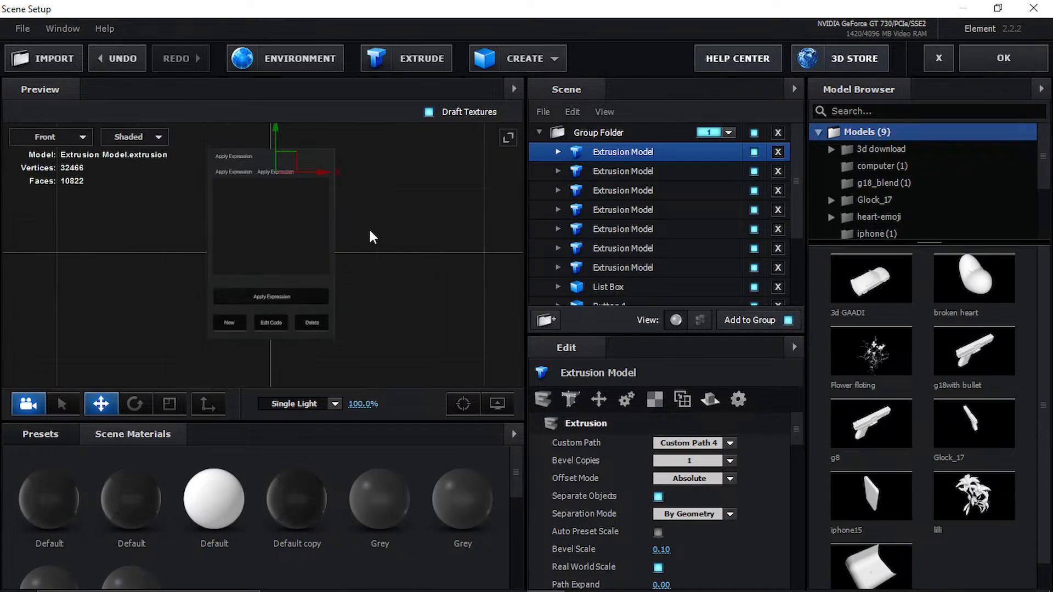
{"action": "left_click", "coordinate": [961, 59]}
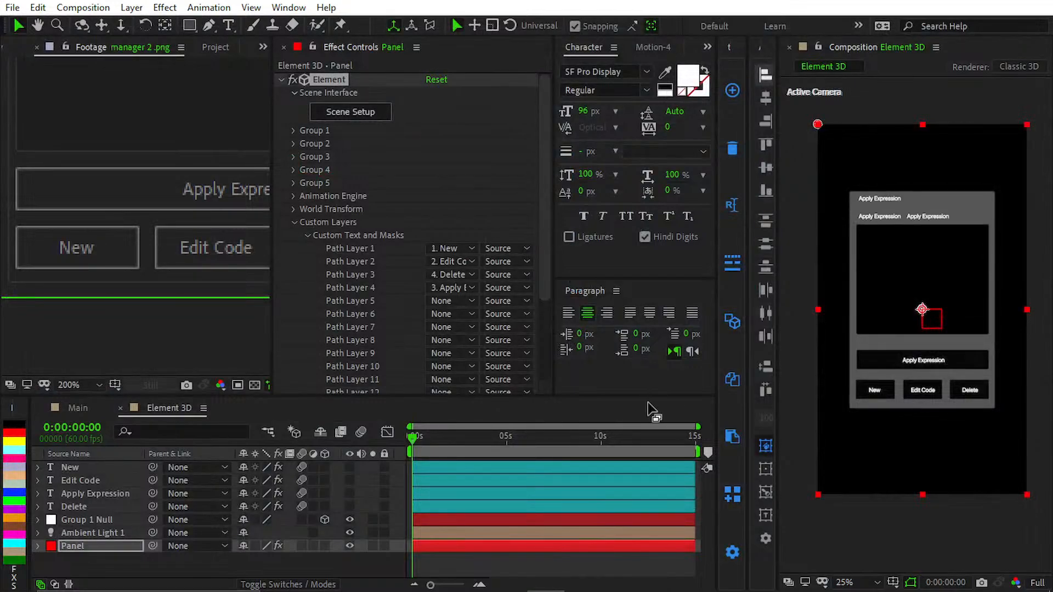
- Copy the Manager V2.0, Expressions and Notepad text layers from the Main composition into Element 3D and hide the pasted layers
{"action": "left_click", "coordinate": [77, 408]}
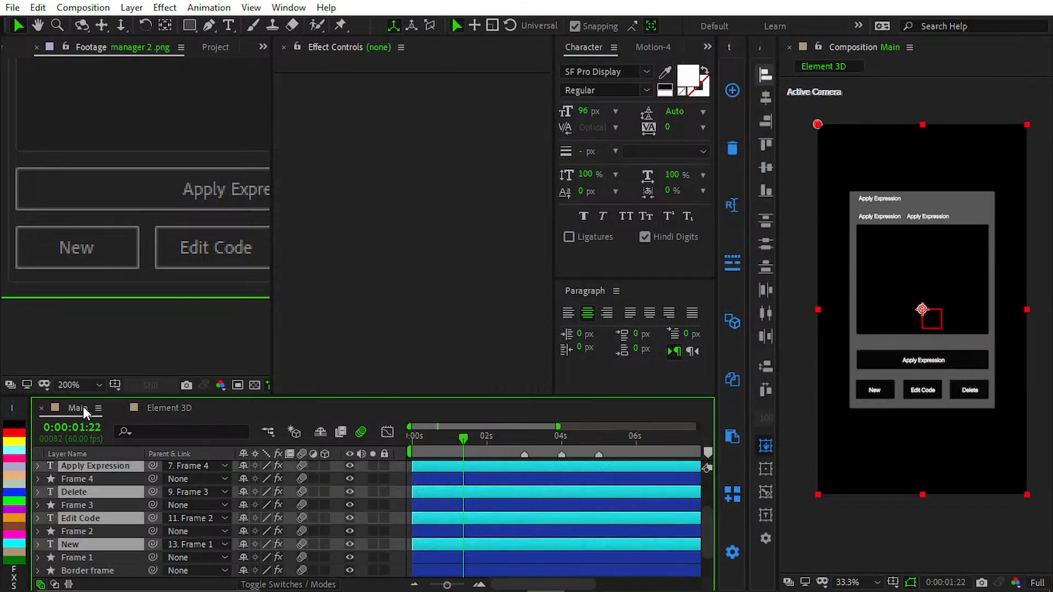
{"action": "scroll", "coordinate": [106, 482], "scroll_direction": "up", "scroll_amount": 3}
{"action": "left_click", "coordinate": [101, 492]}
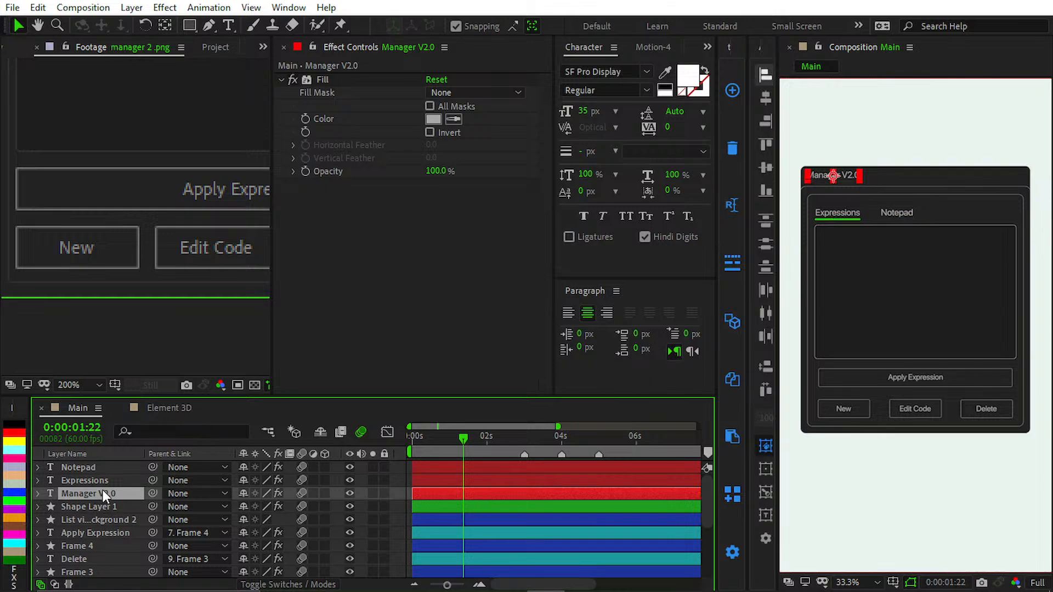
{"action": "left_click", "coordinate": [107, 481], "text": "ctrl"}
{"action": "left_click", "coordinate": [102, 467], "text": "ctrl"}
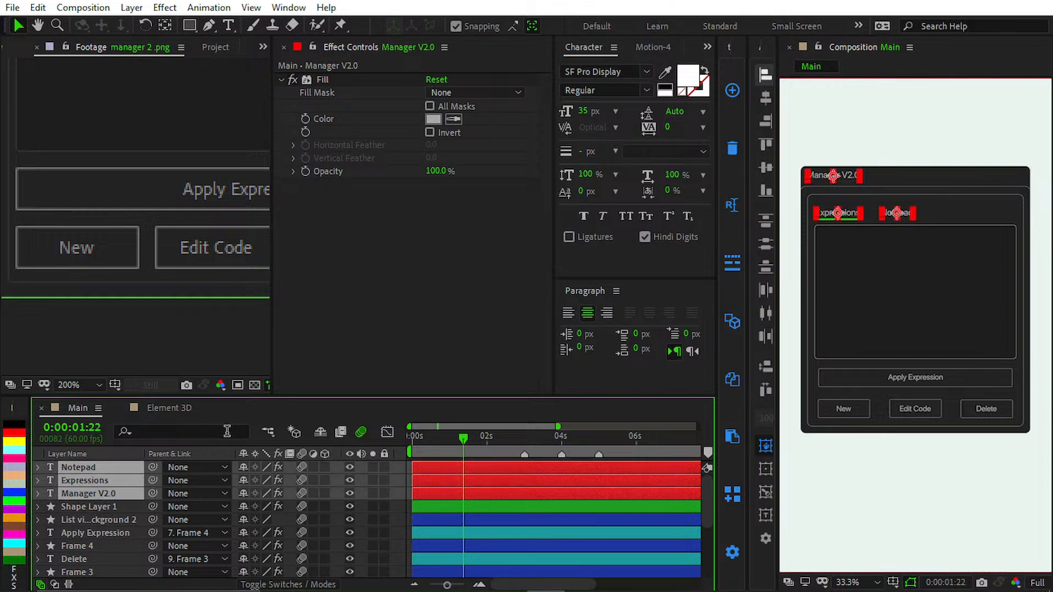
{"action": "left_click", "coordinate": [186, 413]}
{"action": "key", "text": "ctrl+v"}
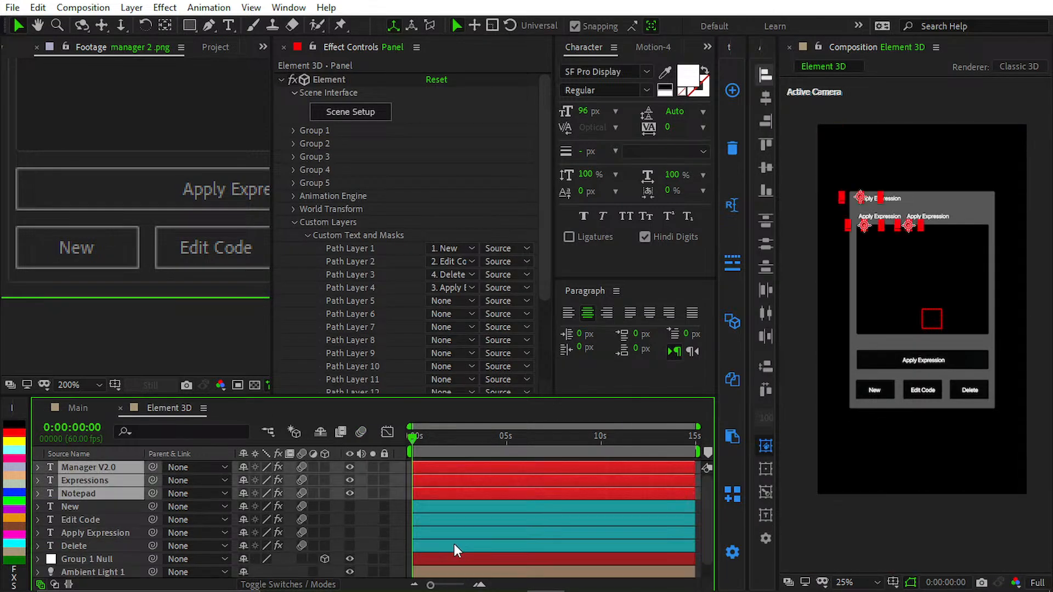
{"action": "left_click_drag", "start_coordinate": [349, 467], "coordinate": [350, 493]}
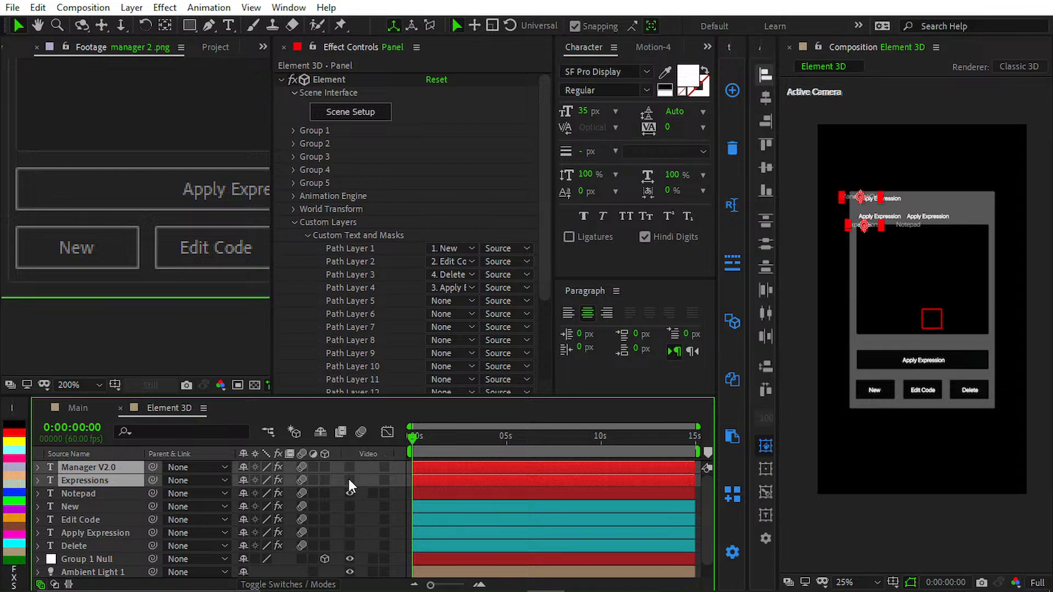
- Assign Expressions, Notepad and Manager V2.0 to Path Layers 5, 6 and 7 of the Panel's Element effect, and reopen Scene Setup
{"action": "left_click", "coordinate": [462, 301]}
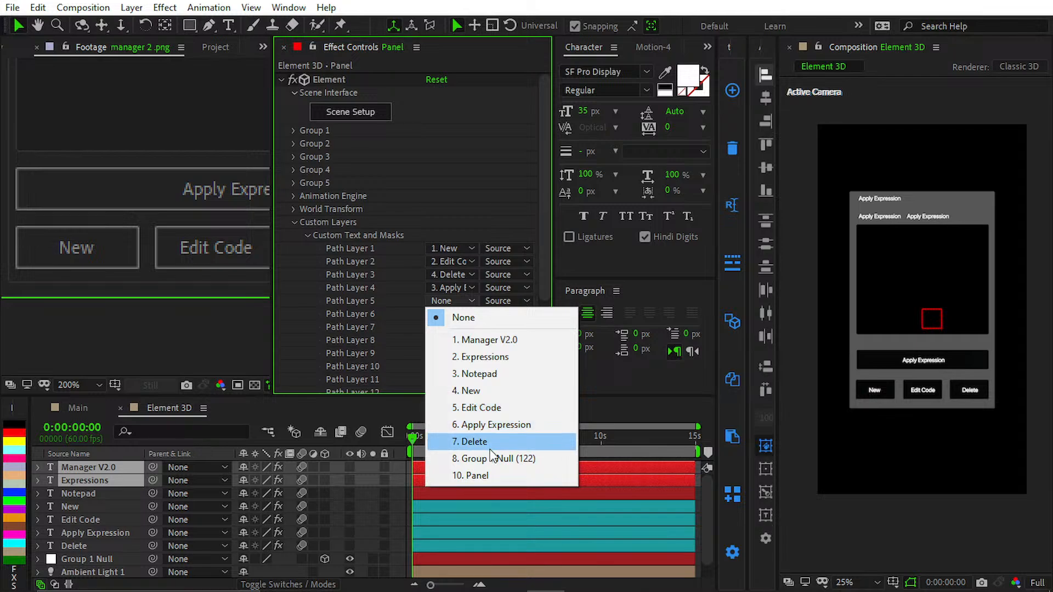
{"action": "left_click", "coordinate": [495, 357]}
{"action": "left_click", "coordinate": [448, 315]}
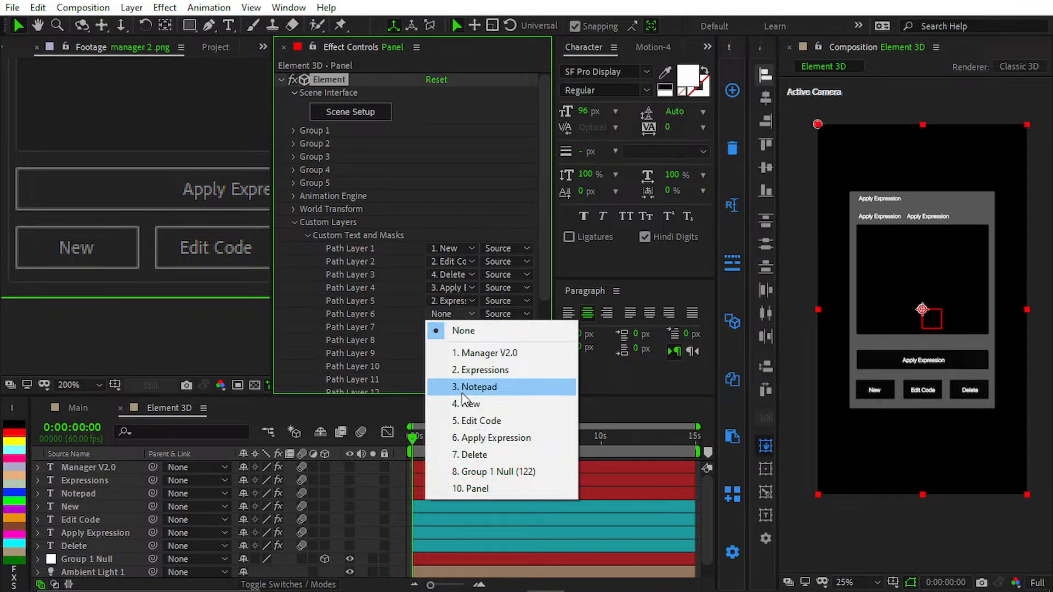
{"action": "left_click", "coordinate": [464, 389]}
{"action": "left_click", "coordinate": [462, 329]}
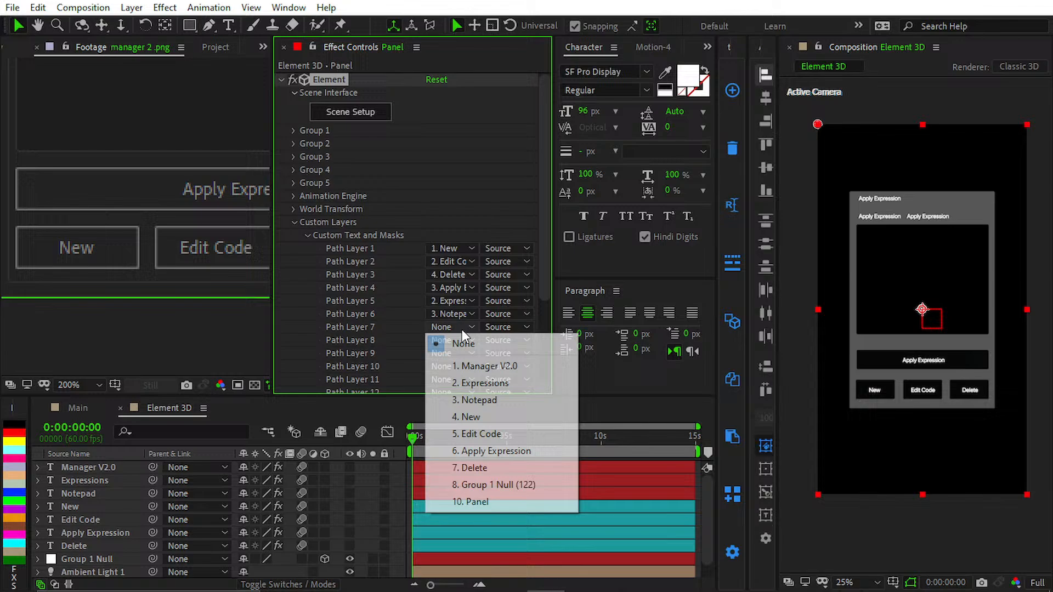
{"action": "left_click", "coordinate": [468, 368]}
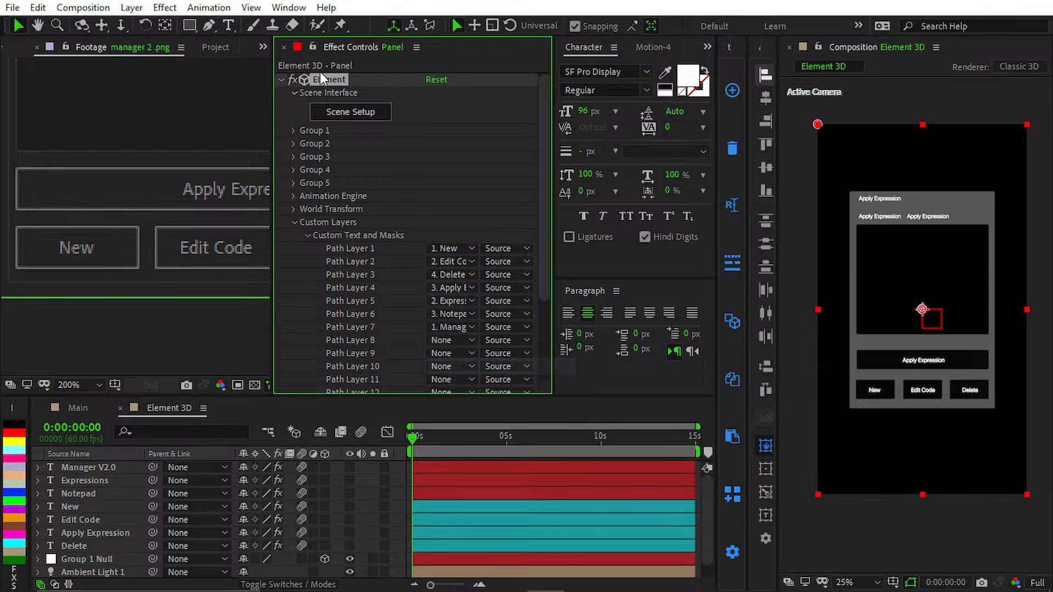
{"action": "left_click", "coordinate": [350, 112]}
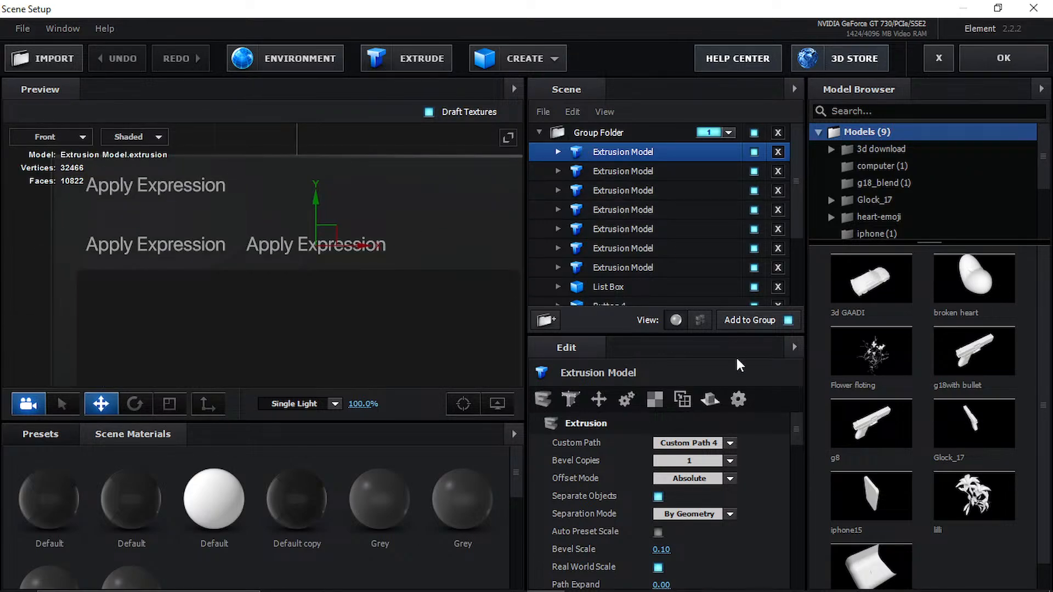
- Set the three header extrusions to Custom Path 6 for Notepad, 5 for Expressions and 7 for Manager V2.0, and apply the scene
{"action": "left_click", "coordinate": [693, 442]}
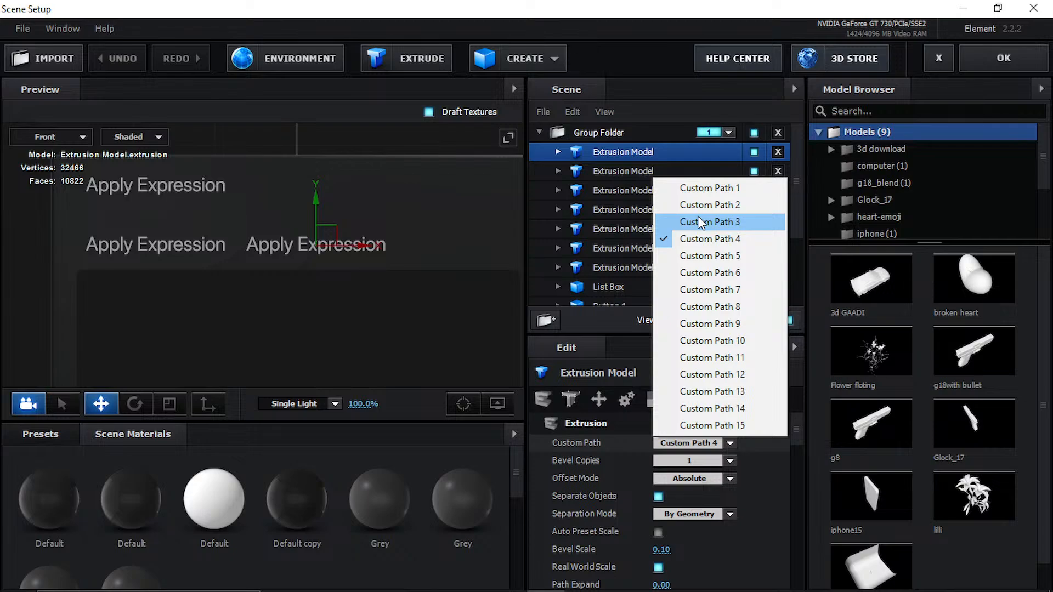
{"action": "left_click", "coordinate": [715, 274]}
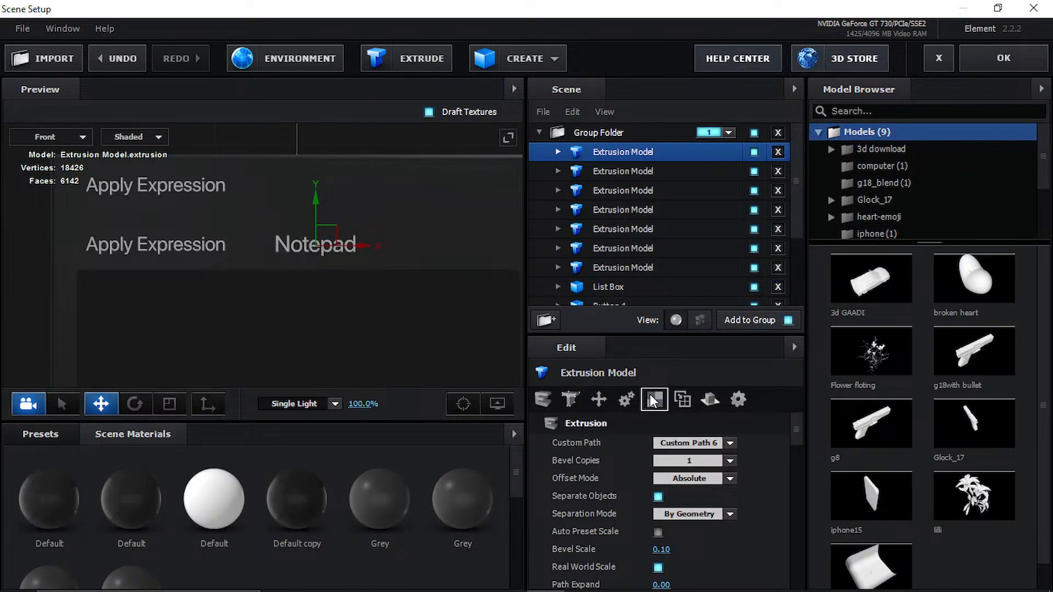
{"action": "left_click", "coordinate": [645, 174]}
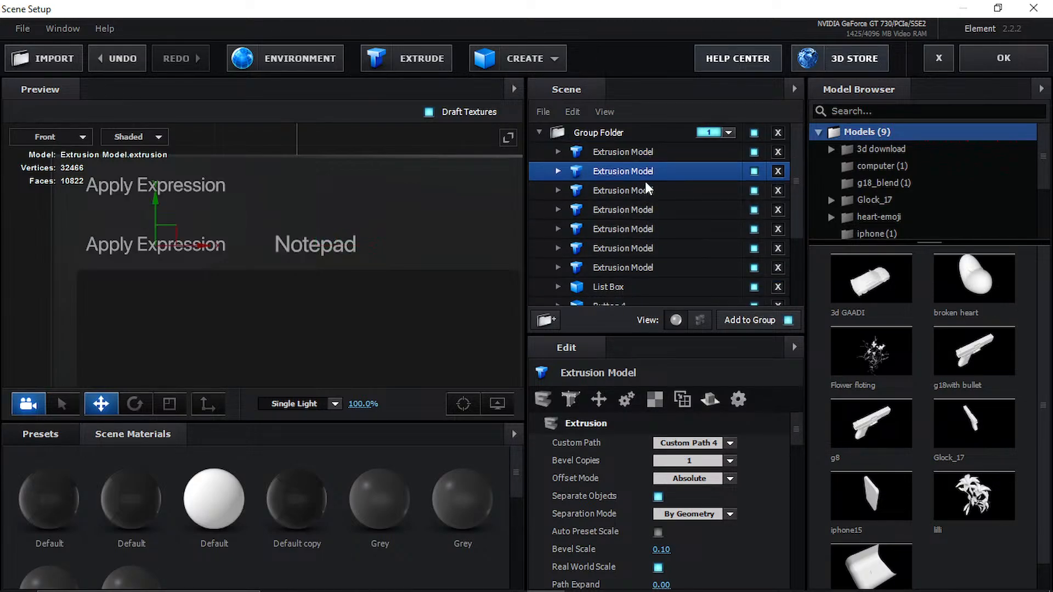
{"action": "left_click", "coordinate": [685, 443]}
{"action": "left_click", "coordinate": [691, 255]}
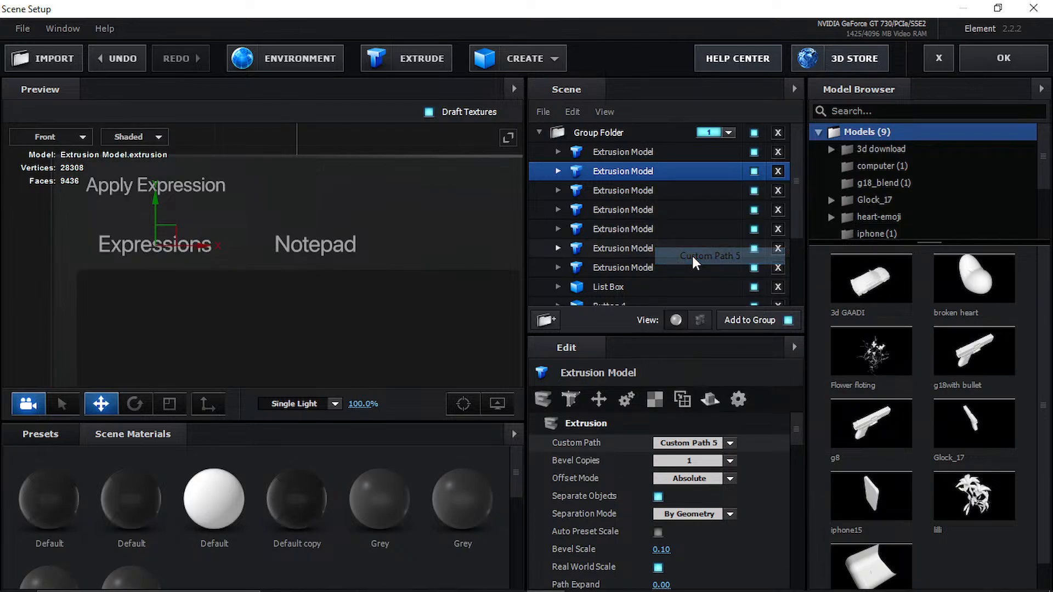
{"action": "left_click", "coordinate": [658, 193]}
{"action": "left_click", "coordinate": [687, 443]}
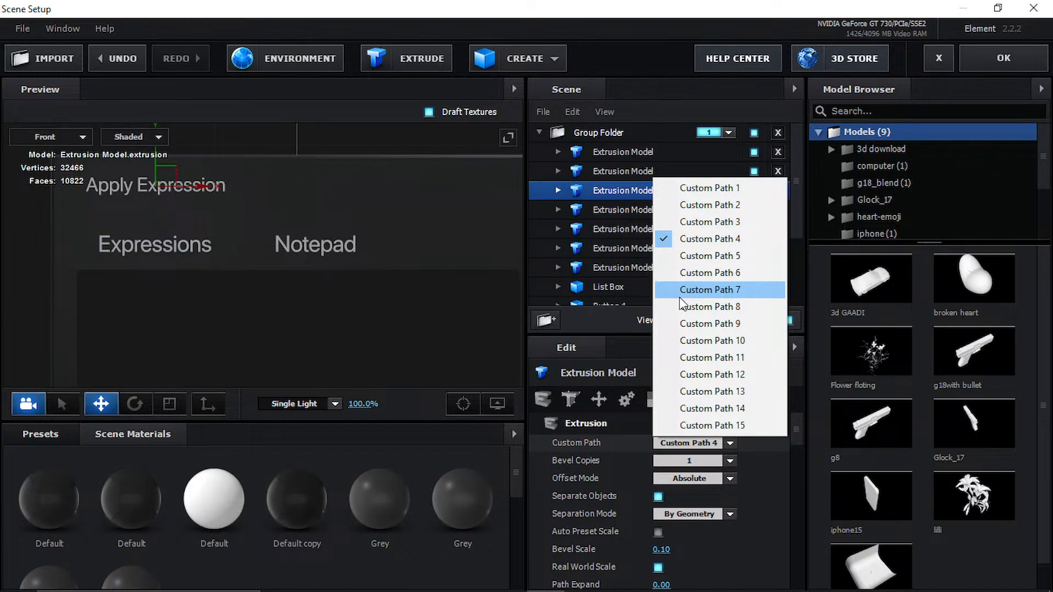
{"action": "left_click", "coordinate": [684, 291]}
{"action": "scroll", "coordinate": [364, 256], "scroll_direction": "down", "scroll_amount": 3}
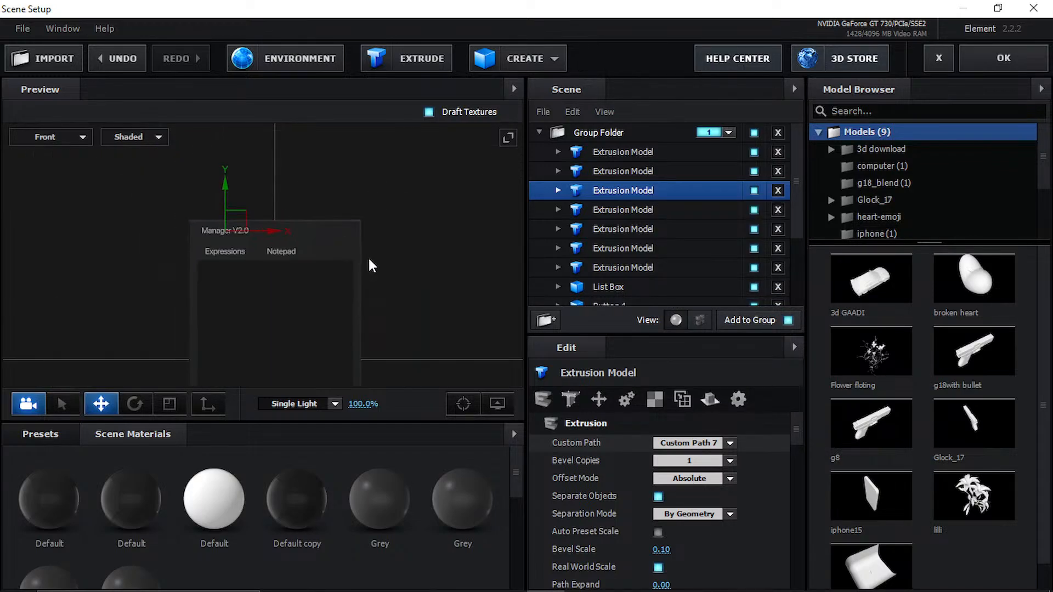
{"action": "left_click", "coordinate": [994, 63]}
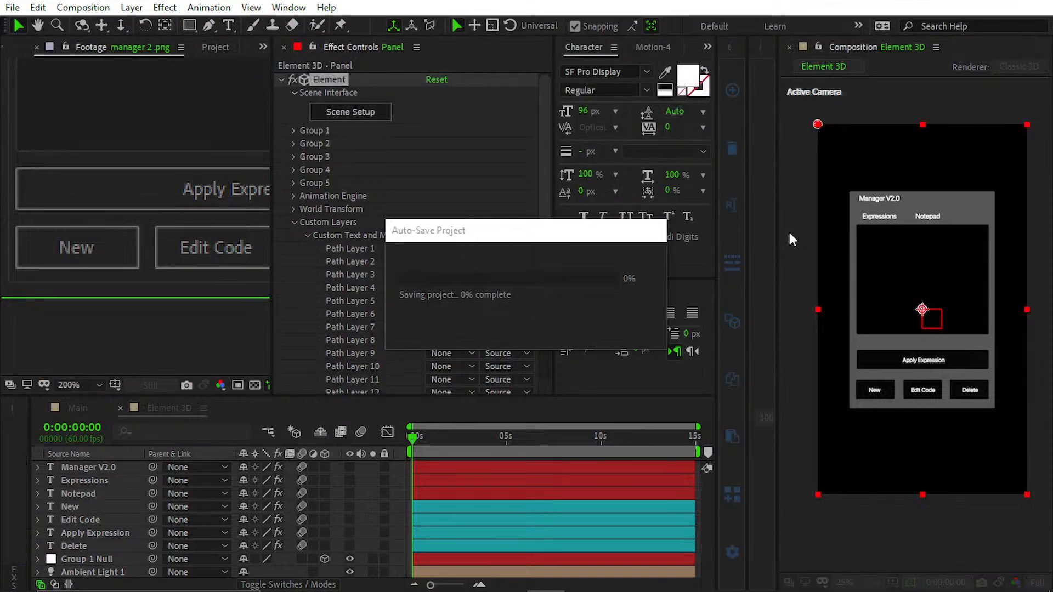
- Compare the header text placement on the 3D panel with the reference image and the Main composition
{"action": "scroll", "coordinate": [867, 288], "scroll_direction": "up", "scroll_amount": 2}
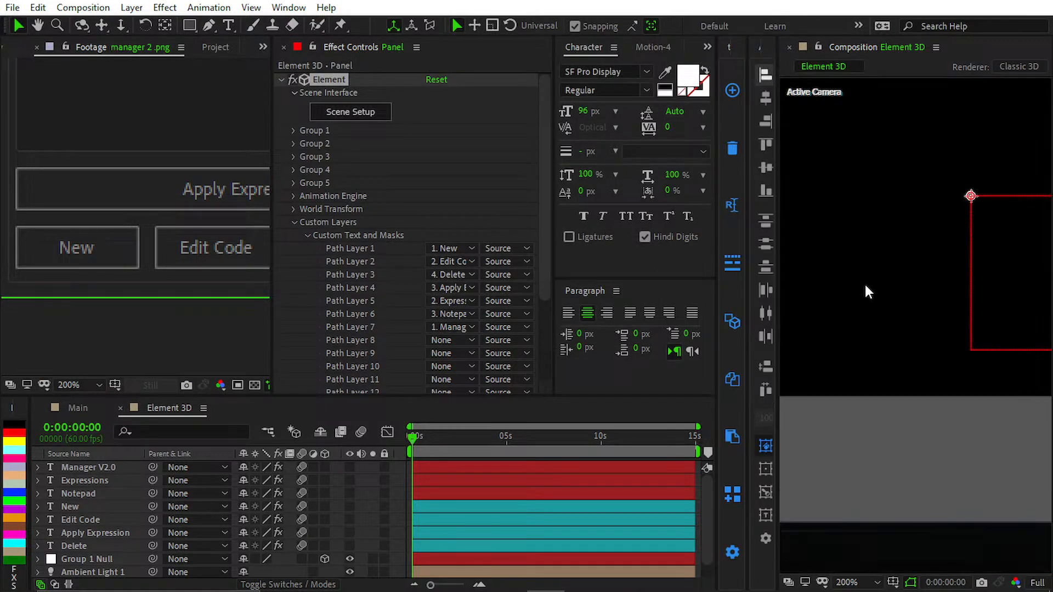
{"action": "scroll", "coordinate": [865, 286], "scroll_direction": "down", "scroll_amount": 2}
{"action": "key", "text": "shift+slash"}
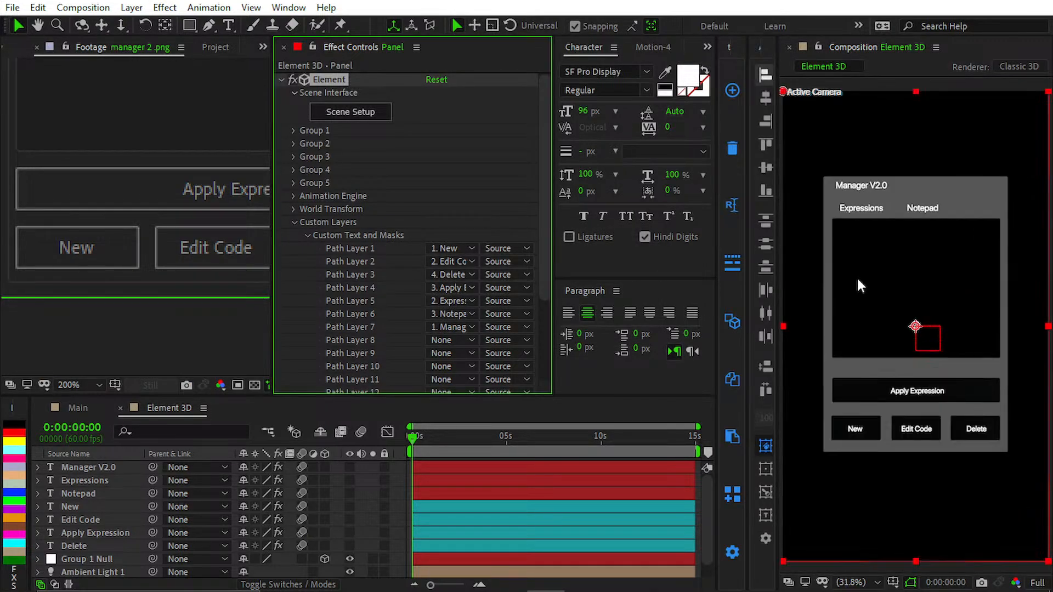
{"action": "scroll", "coordinate": [232, 200], "scroll_direction": "down", "scroll_amount": 1}
{"action": "scroll", "coordinate": [391, 170], "scroll_direction": "down", "scroll_amount": 3}
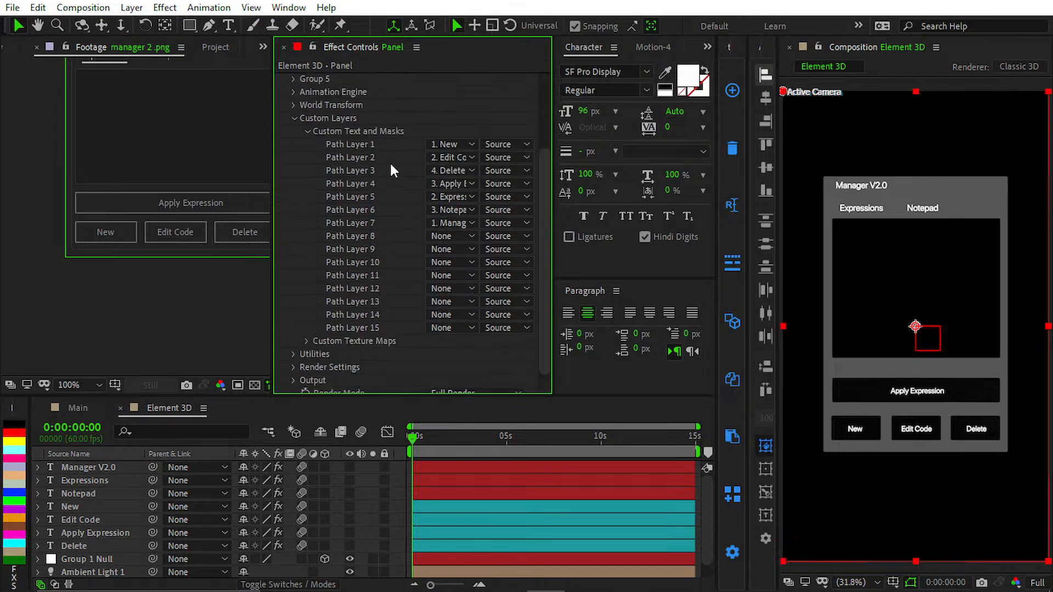
{"action": "left_click", "coordinate": [87, 408]}
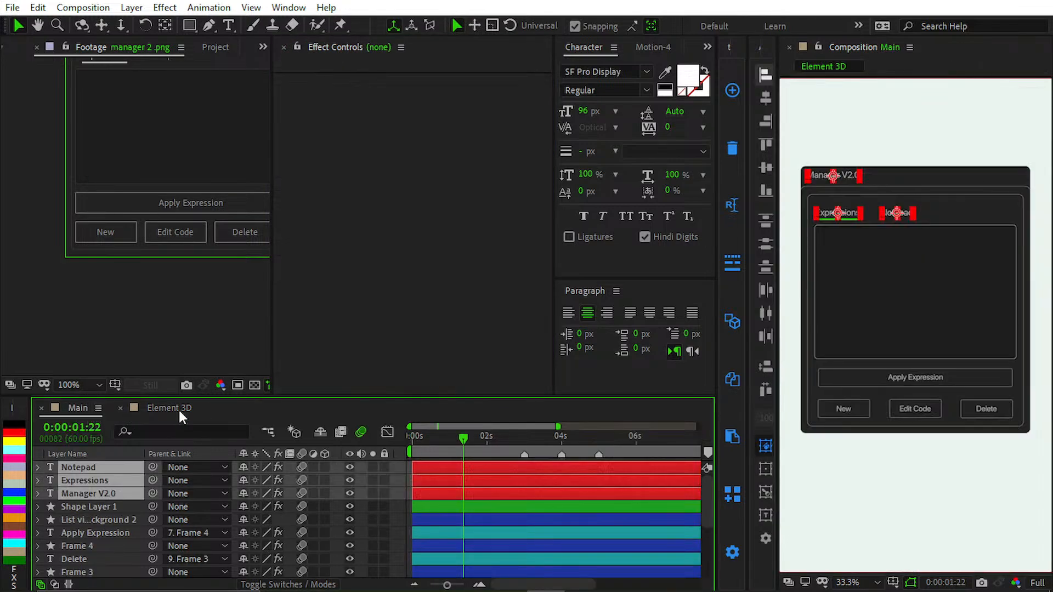
{"action": "left_click", "coordinate": [183, 409]}
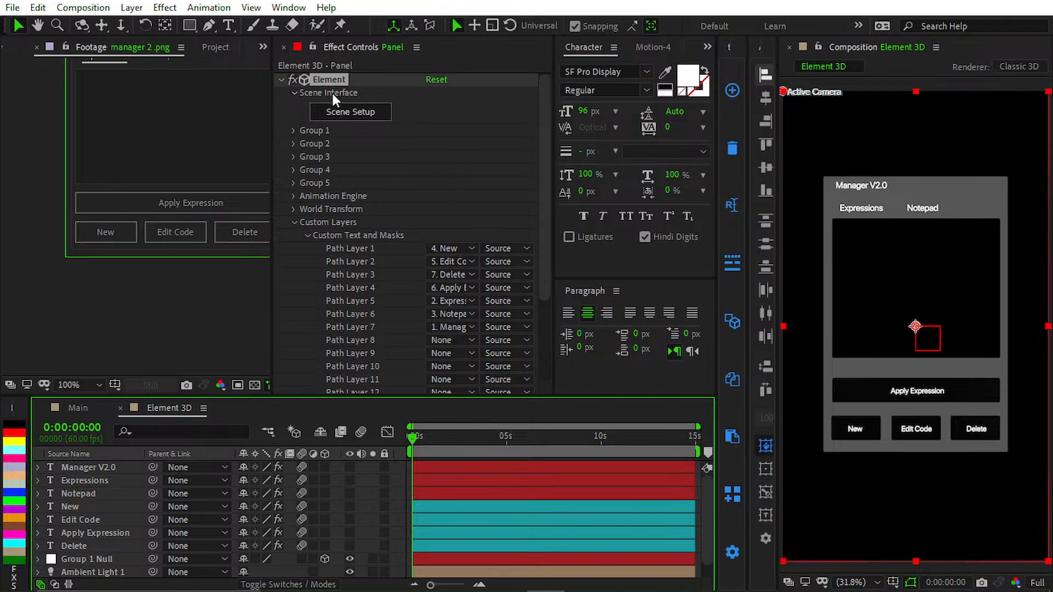
- Reopen Scene Setup and shift the Expressions text left along X to line up with the list box's left edge
{"action": "left_click", "coordinate": [364, 114]}
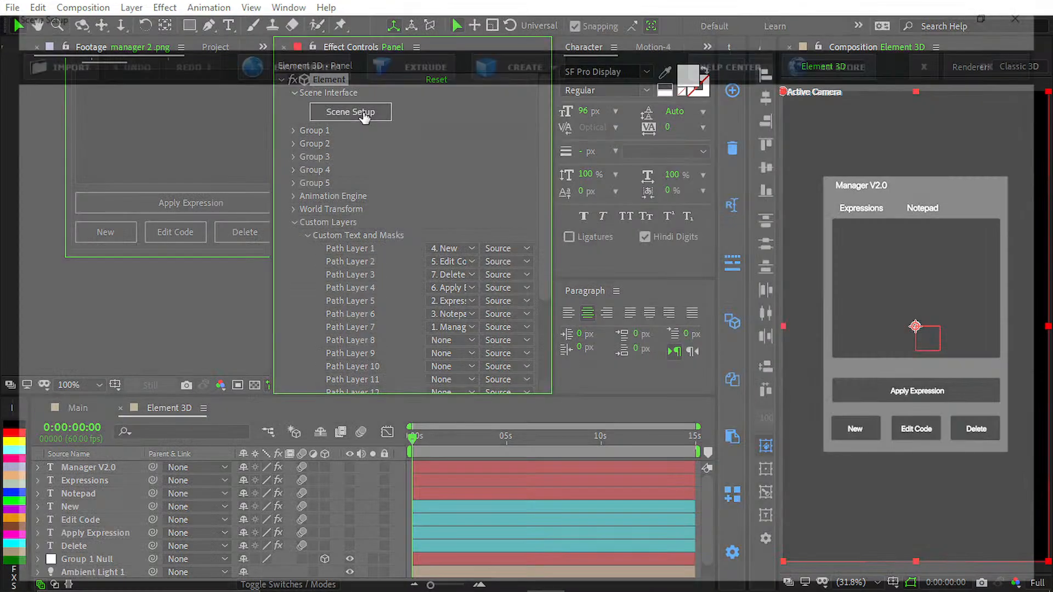
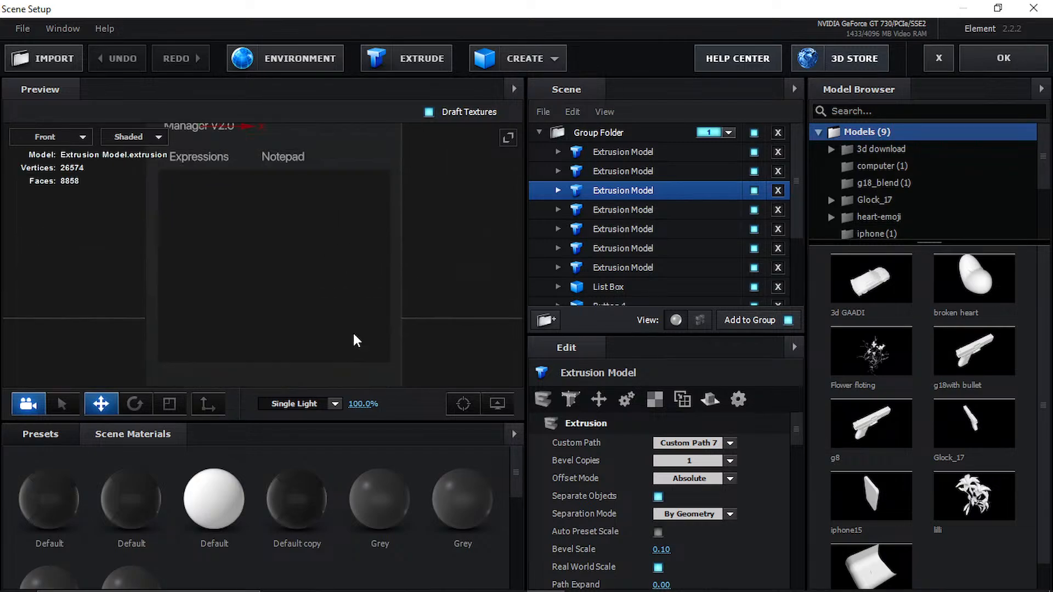
{"action": "scroll", "coordinate": [211, 272], "scroll_direction": "up", "scroll_amount": 2}
{"action": "middle_click_drag", "start_coordinate": [266, 233], "coordinate": [415, 134]}
{"action": "scroll", "coordinate": [166, 185], "scroll_direction": "up", "scroll_amount": 4}
{"action": "middle_click_drag", "start_coordinate": [232, 219], "coordinate": [227, 371]}
{"action": "scroll", "coordinate": [231, 351], "scroll_direction": "down", "scroll_amount": 1}
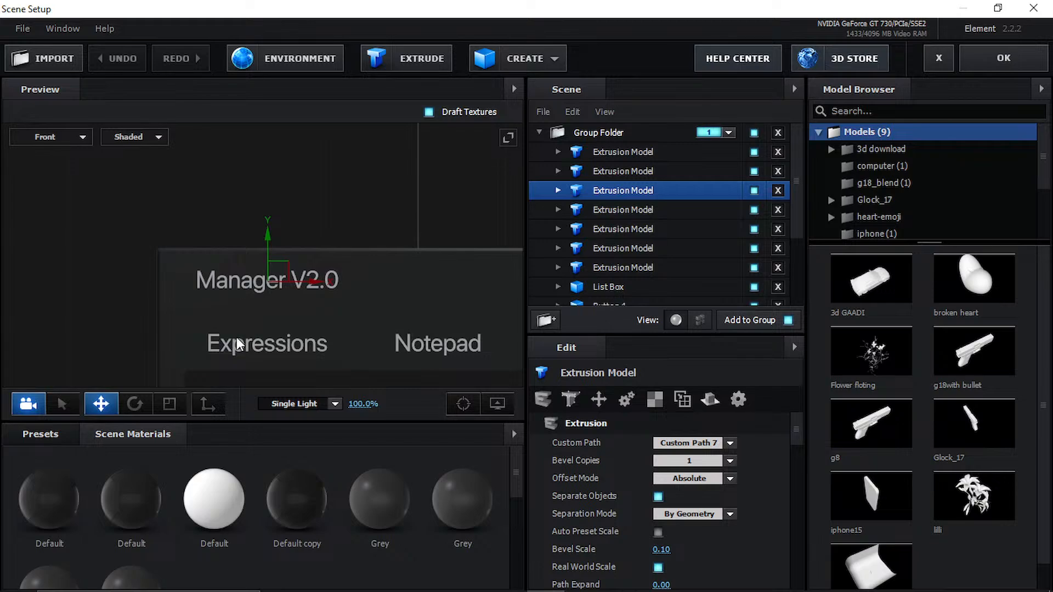
{"action": "scroll", "coordinate": [241, 343], "scroll_direction": "down", "scroll_amount": 1}
{"action": "middle_click_drag", "start_coordinate": [329, 336], "coordinate": [294, 207]}
{"action": "scroll", "coordinate": [294, 206], "scroll_direction": "down", "scroll_amount": 2}
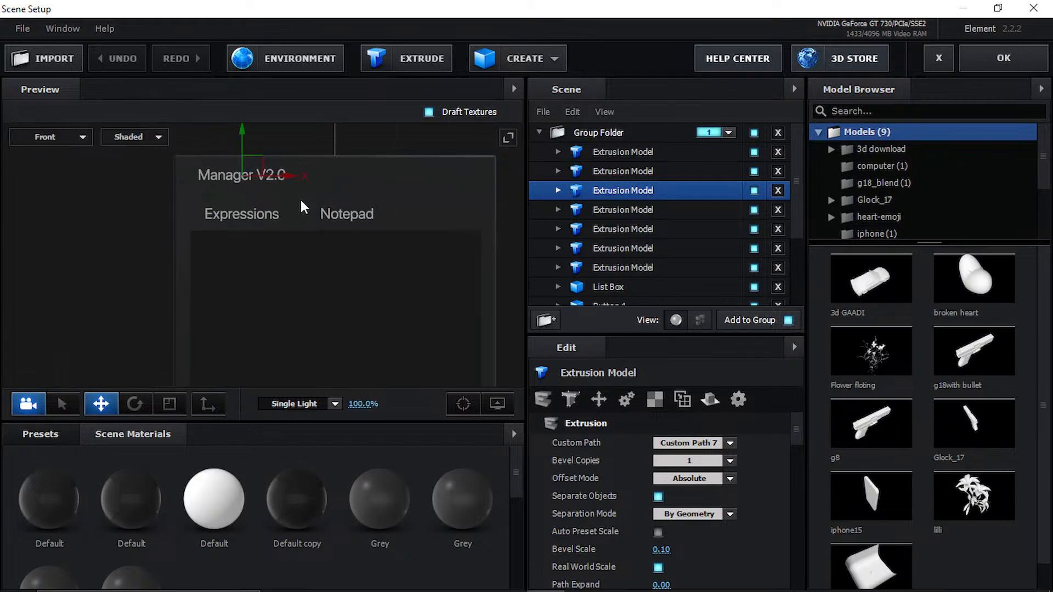
{"action": "left_click", "coordinate": [628, 210]}
{"action": "scroll", "coordinate": [192, 218], "scroll_direction": "up", "scroll_amount": 2}
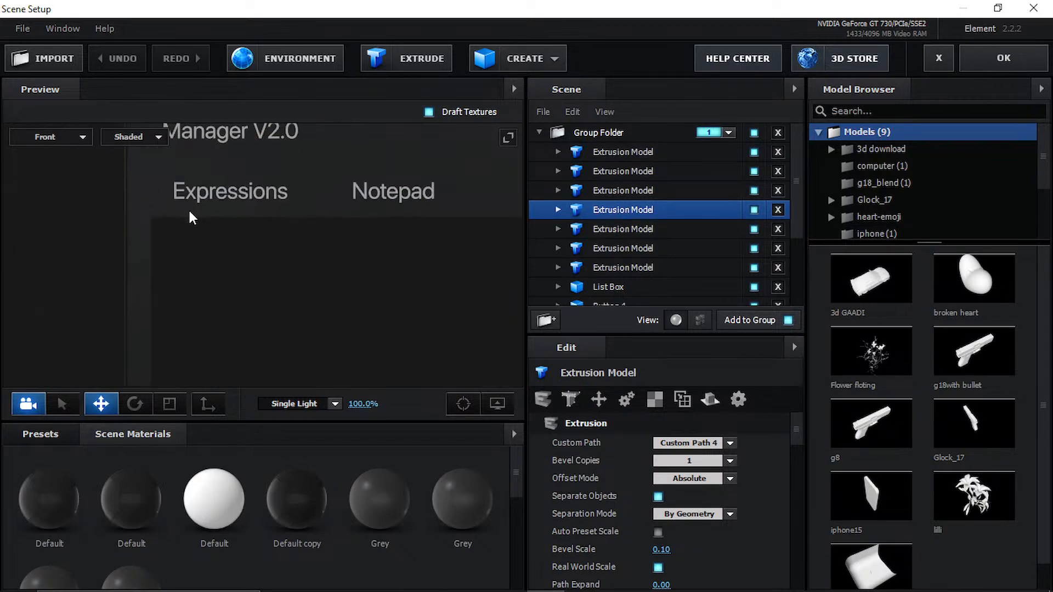
{"action": "left_click", "coordinate": [600, 174]}
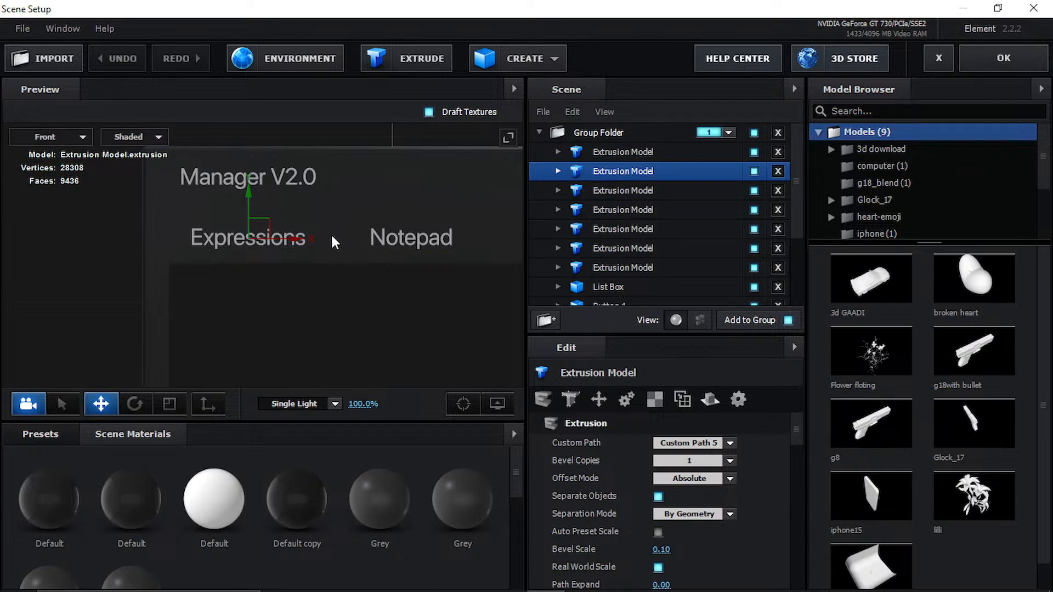
{"action": "scroll", "coordinate": [160, 237], "scroll_direction": "up", "scroll_amount": 2}
{"action": "middle_click_drag", "start_coordinate": [162, 249], "coordinate": [254, 301]}
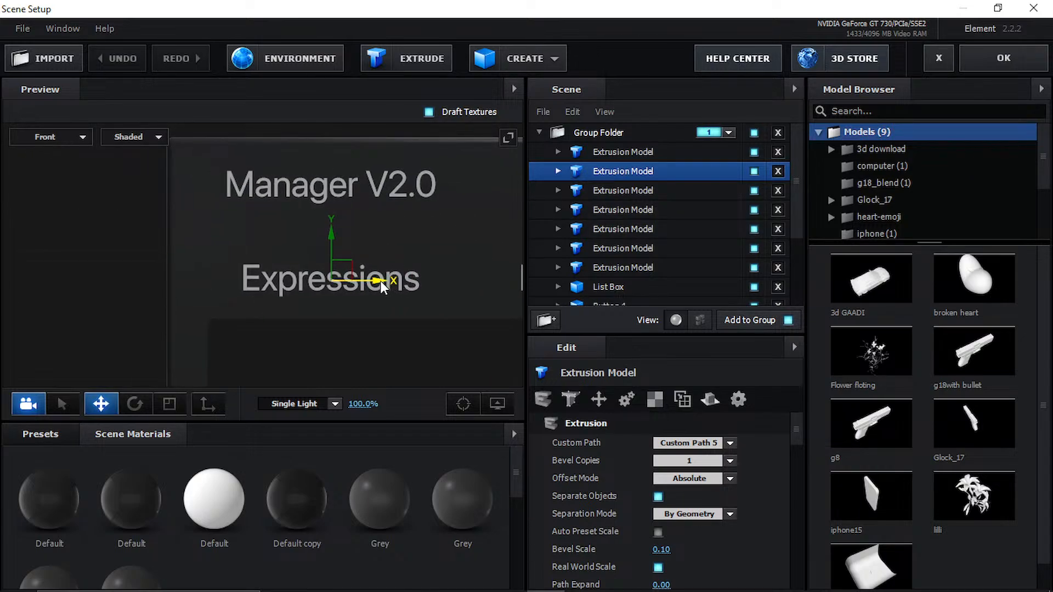
{"action": "left_click_drag", "start_coordinate": [380, 281], "coordinate": [350, 283]}
- Shift the Notepad text slightly left along X, closer to Expressions, and apply the scene
{"action": "middle_click_drag", "start_coordinate": [447, 282], "coordinate": [226, 272]}
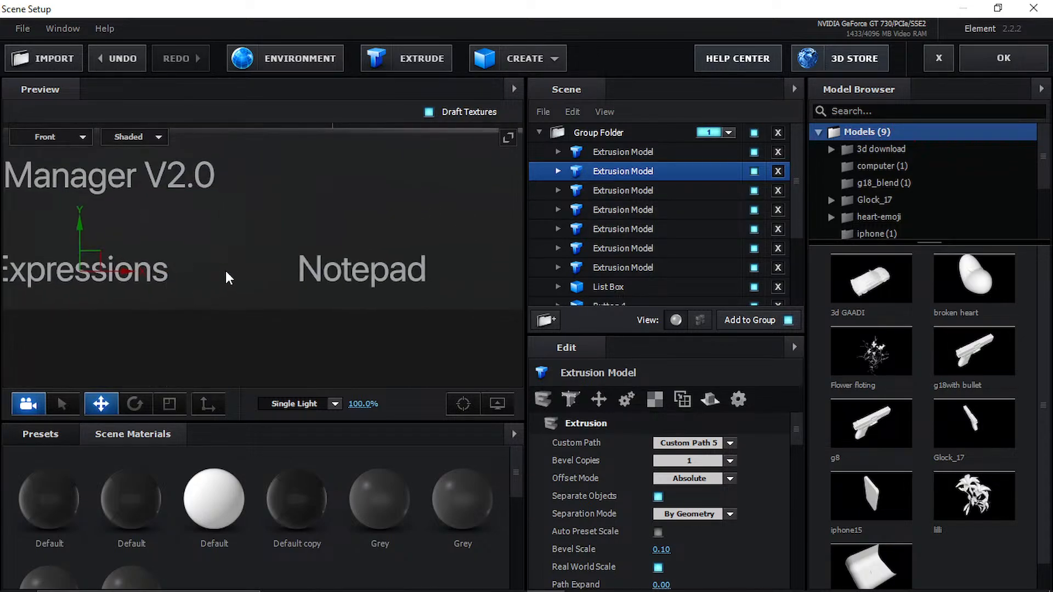
{"action": "scroll", "coordinate": [342, 269], "scroll_direction": "down", "scroll_amount": 1}
{"action": "left_click", "coordinate": [654, 192]}
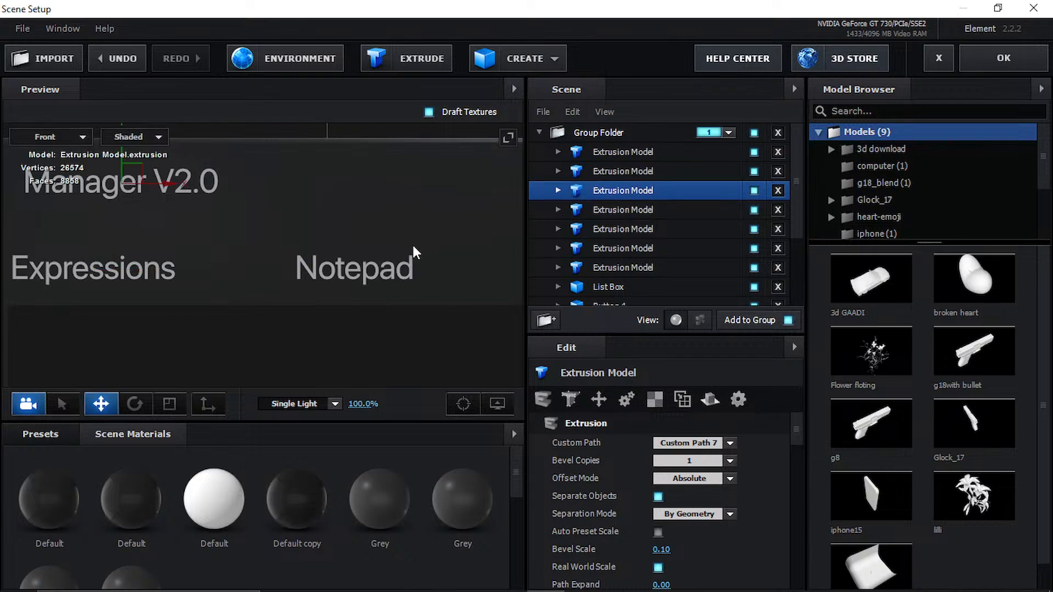
{"action": "left_click", "coordinate": [637, 175]}
{"action": "left_click", "coordinate": [678, 152]}
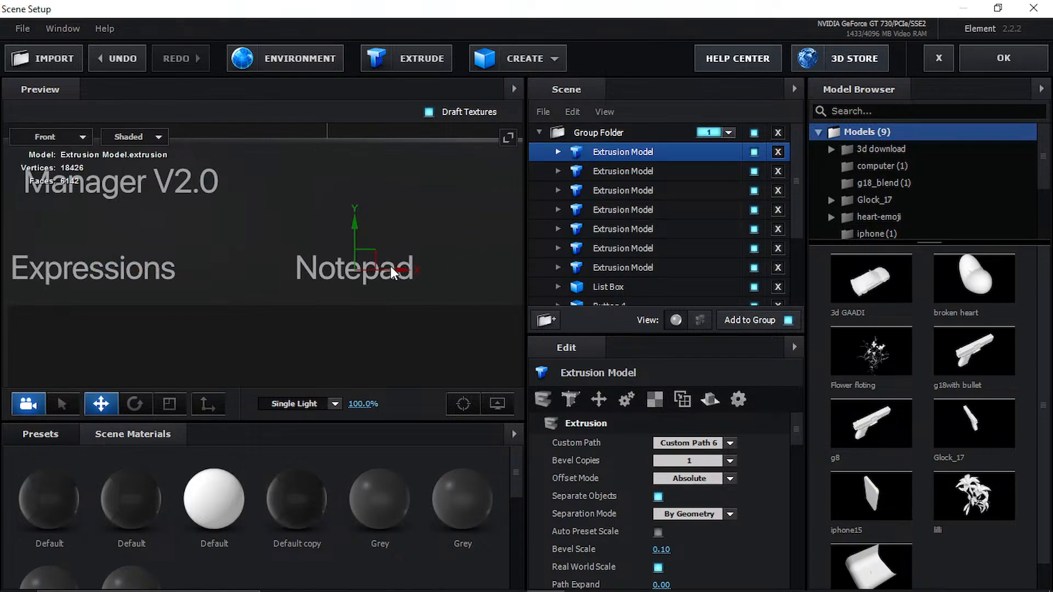
{"action": "left_click_drag", "start_coordinate": [390, 266], "coordinate": [366, 270]}
{"action": "scroll", "coordinate": [393, 259], "scroll_direction": "down", "scroll_amount": 6}
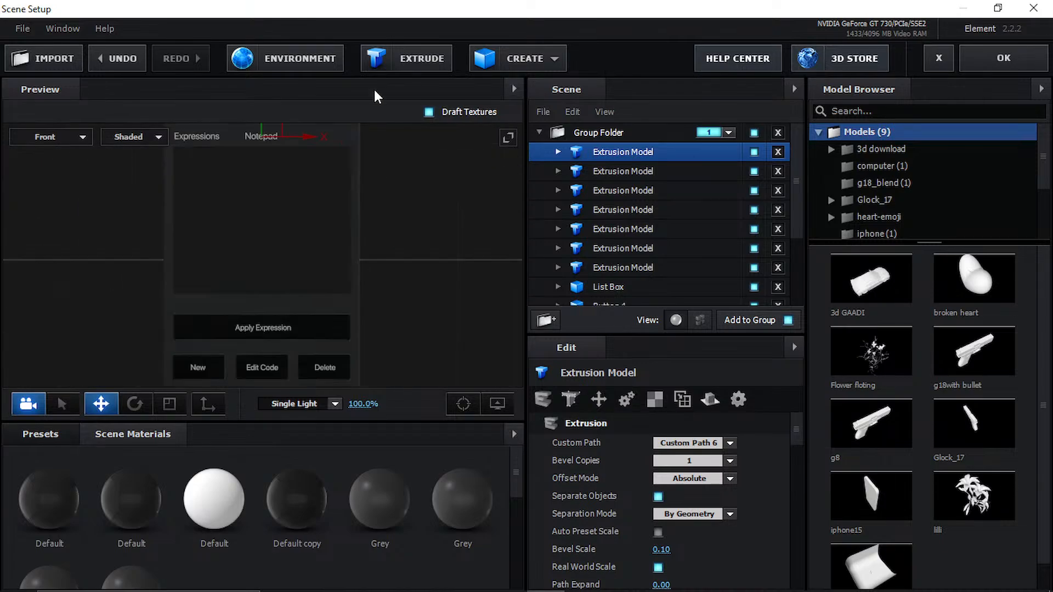
{"action": "scroll", "coordinate": [406, 187], "scroll_direction": "down", "scroll_amount": 5}
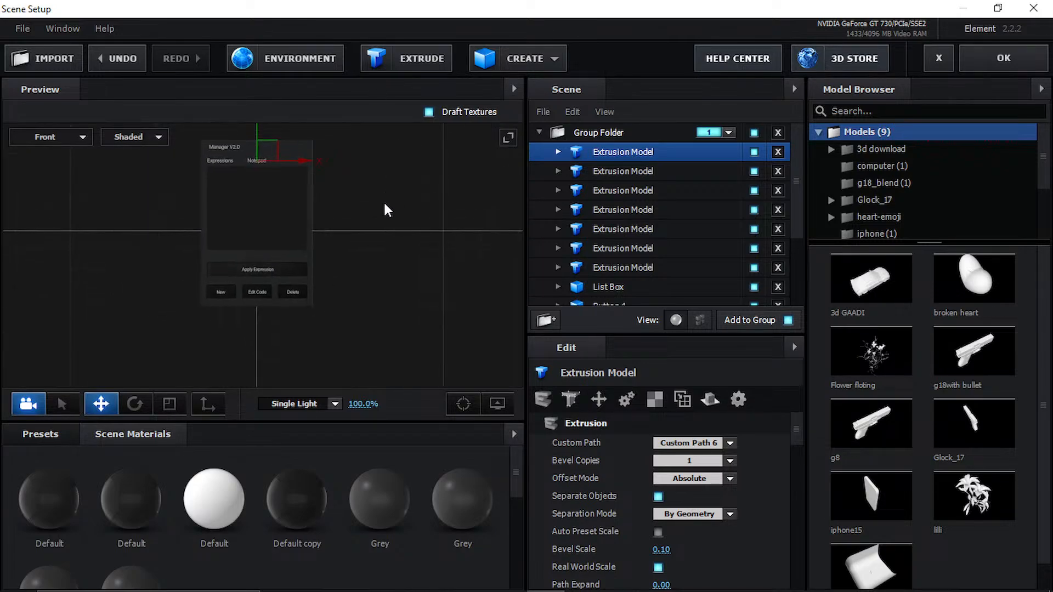
{"action": "middle_click_drag", "start_coordinate": [385, 204], "coordinate": [386, 239]}
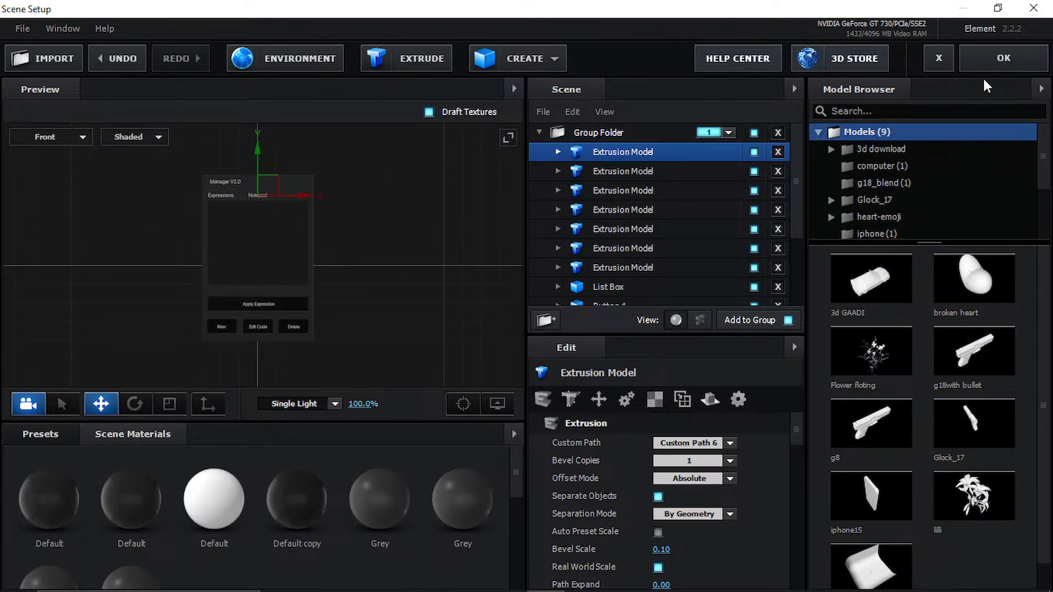
{"action": "left_click", "coordinate": [997, 61]}
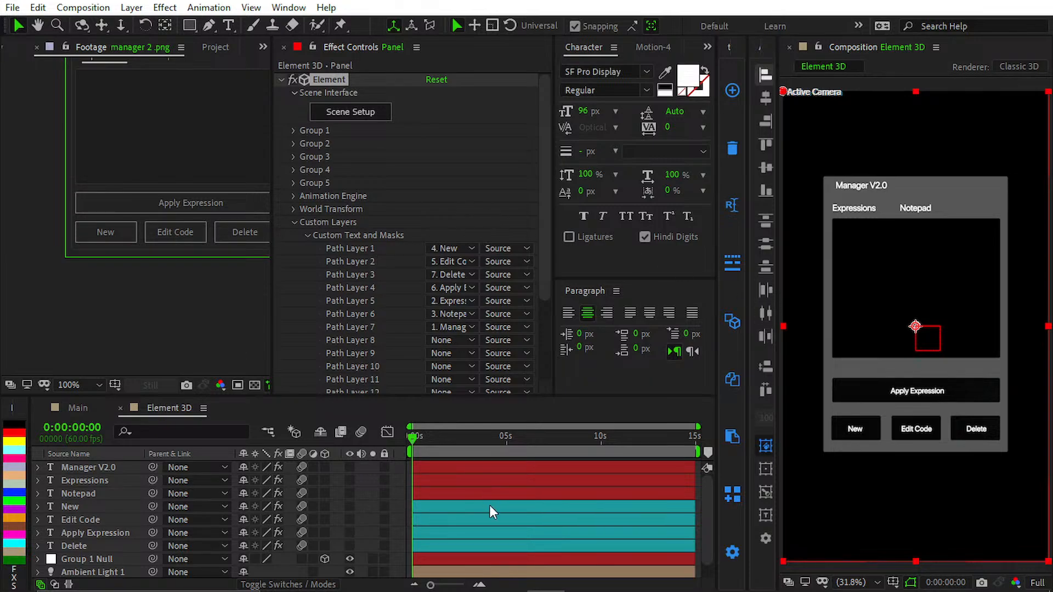
- Add a light of type Spot to the Element 3D composition, directly above Ambient Light 1
{"action": "scroll", "coordinate": [509, 560], "scroll_direction": "down", "scroll_amount": 1}
{"action": "left_click", "coordinate": [483, 556]}
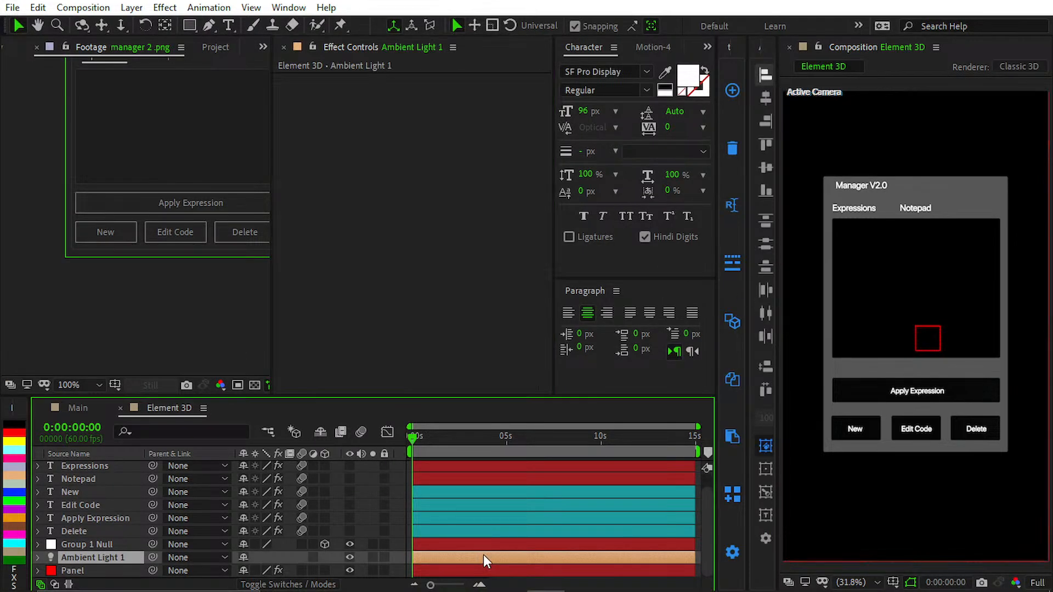
{"action": "left_click", "coordinate": [132, 7]}
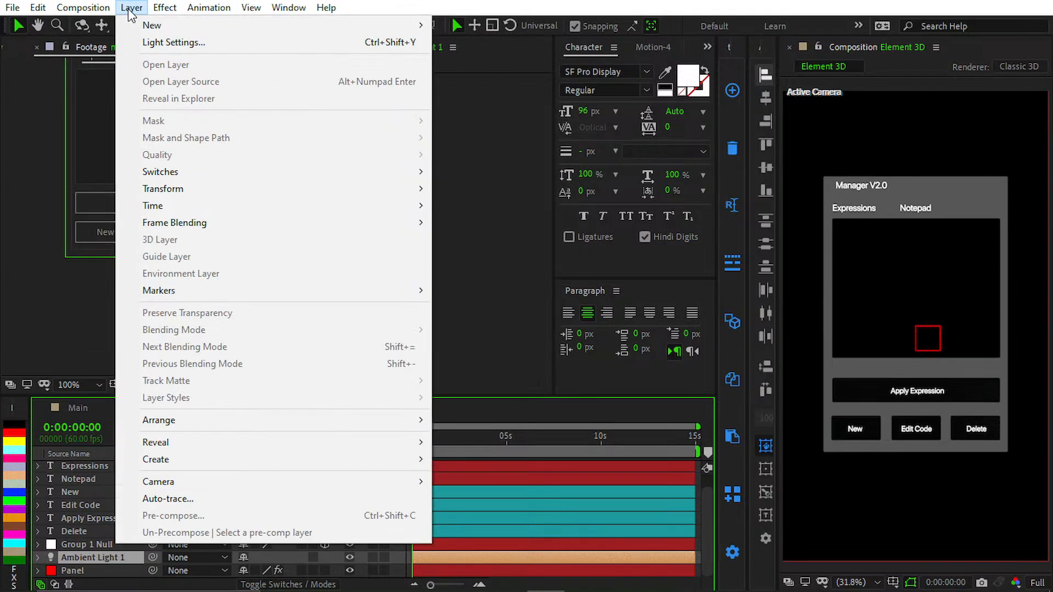
{"action": "mouse_move", "coordinate": [426, 22]}
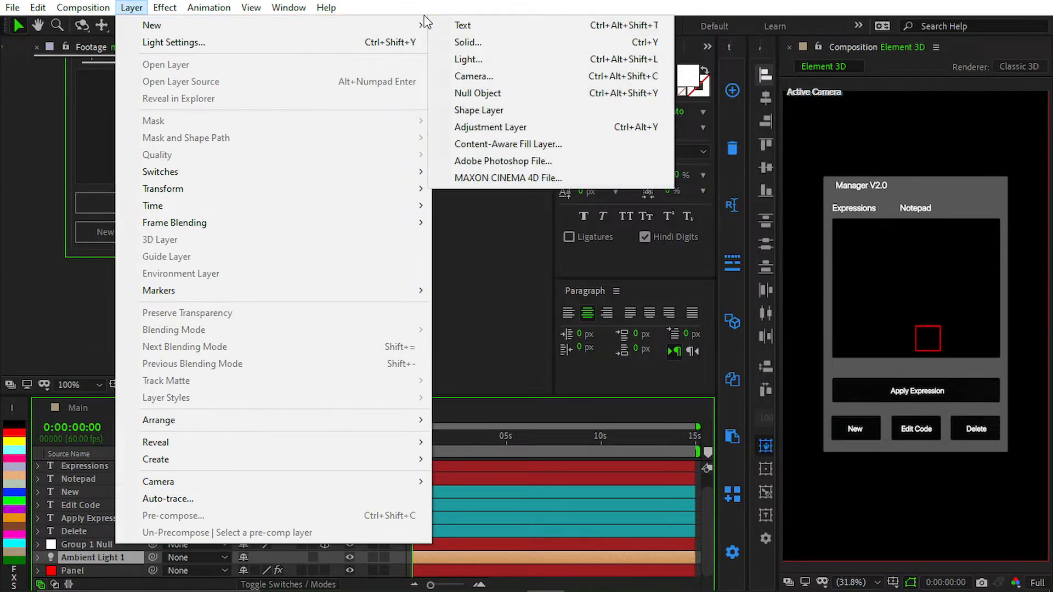
{"action": "left_click", "coordinate": [541, 59]}
{"action": "left_click", "coordinate": [537, 152]}
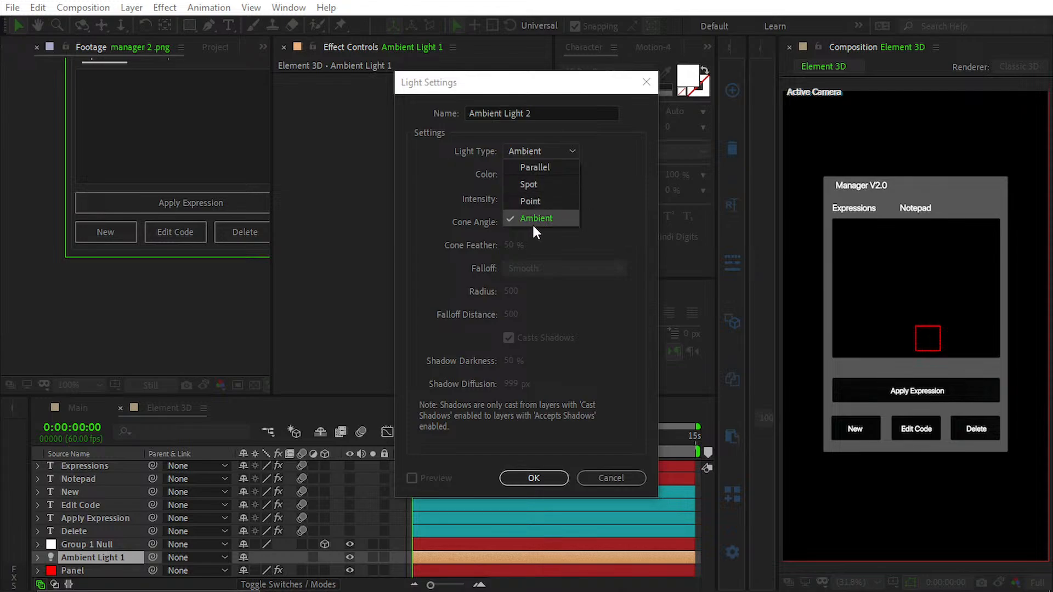
{"action": "left_click", "coordinate": [540, 185]}
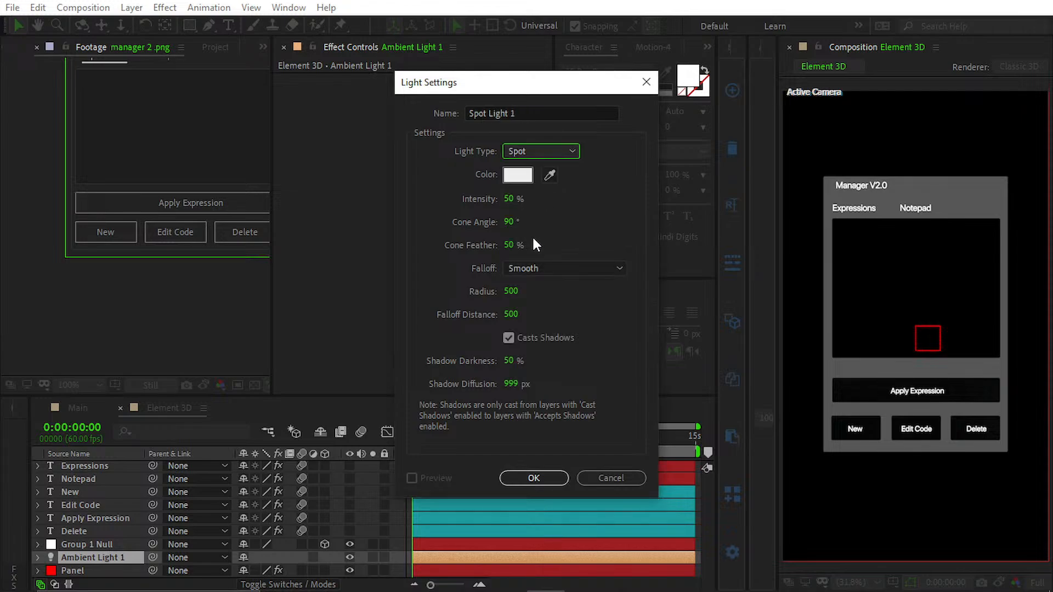
{"action": "left_click", "coordinate": [537, 475]}
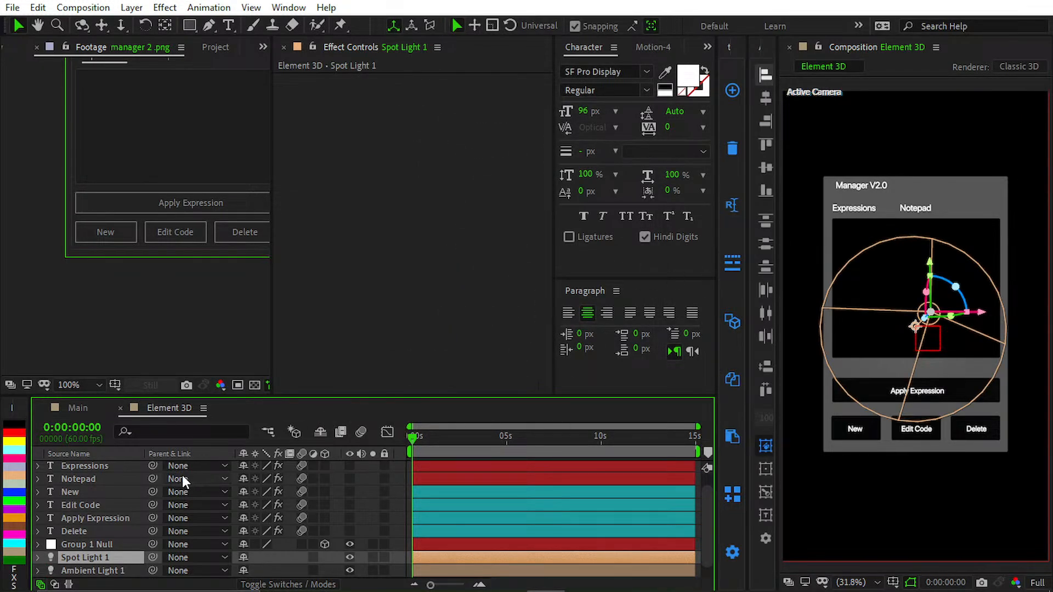
- Link Spot Light 1's Point of Interest to the Position of Group 1 Null with the expression pick whip
{"action": "scroll", "coordinate": [120, 537], "scroll_direction": "down", "scroll_amount": 1}
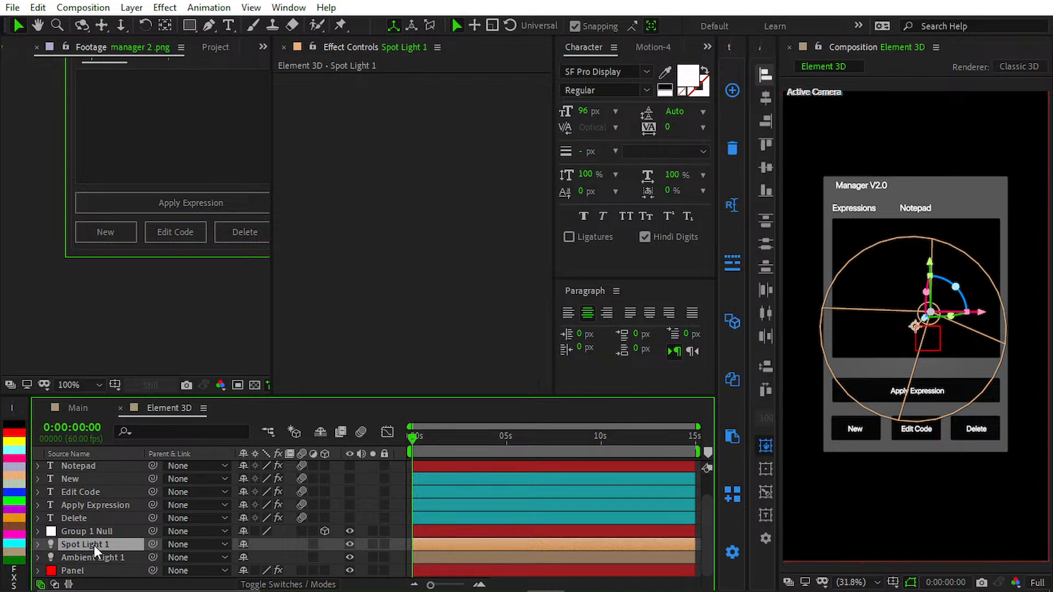
{"action": "left_click", "coordinate": [37, 544]}
{"action": "scroll", "coordinate": [82, 558], "scroll_direction": "down", "scroll_amount": 5}
{"action": "scroll", "coordinate": [88, 558], "scroll_direction": "up", "scroll_amount": 6}
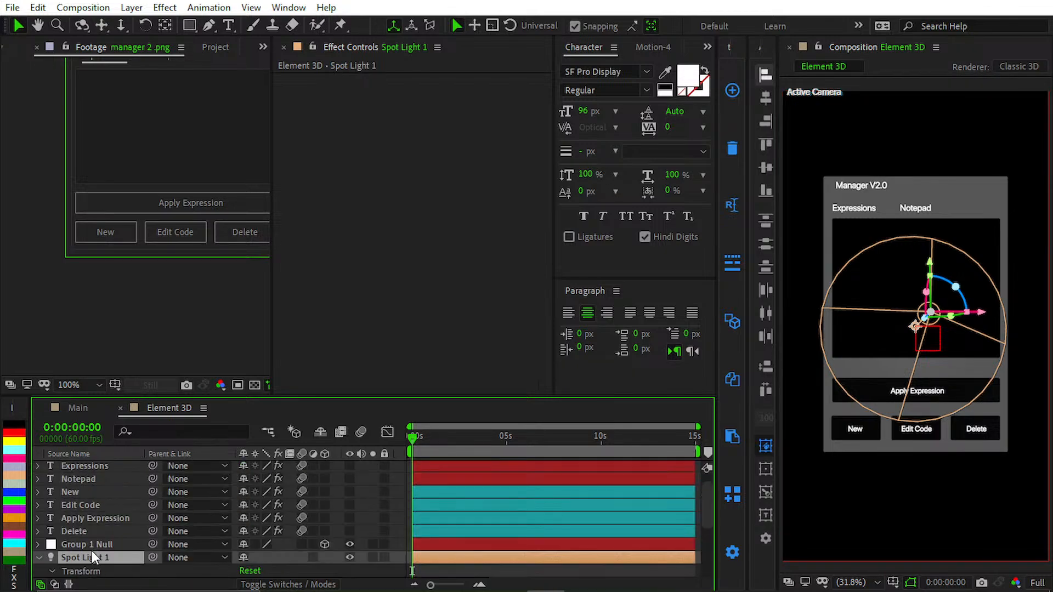
{"action": "left_click", "coordinate": [84, 544]}
{"action": "key", "text": "p"}
{"action": "scroll", "coordinate": [94, 543], "scroll_direction": "down", "scroll_amount": 6}
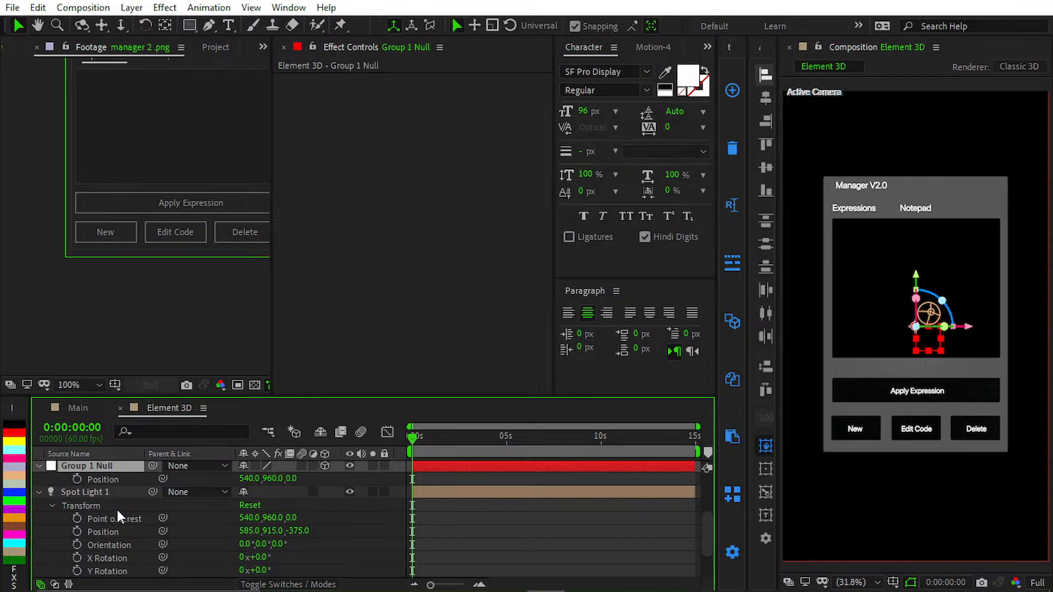
{"action": "left_click", "coordinate": [114, 519]}
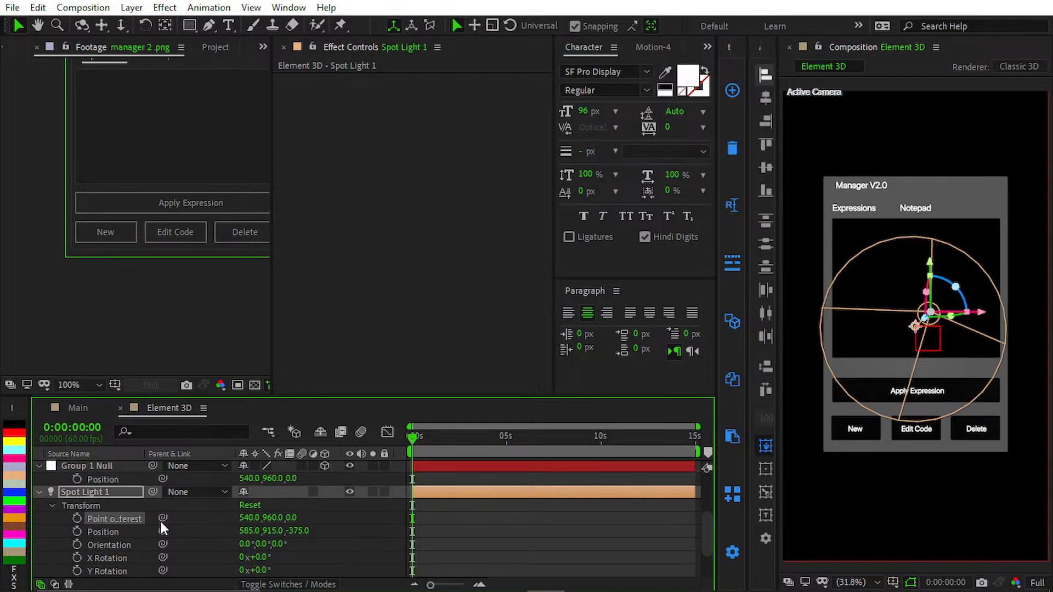
{"action": "left_click_drag", "start_coordinate": [162, 519], "coordinate": [107, 508]}
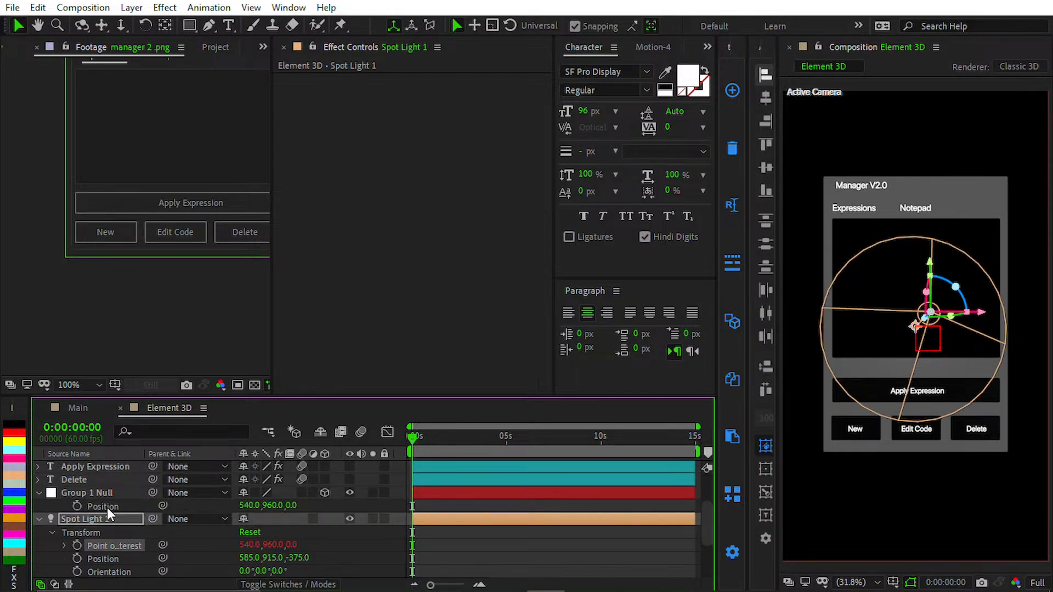
{"action": "left_click", "coordinate": [199, 497]}
{"action": "left_click", "coordinate": [382, 545]}
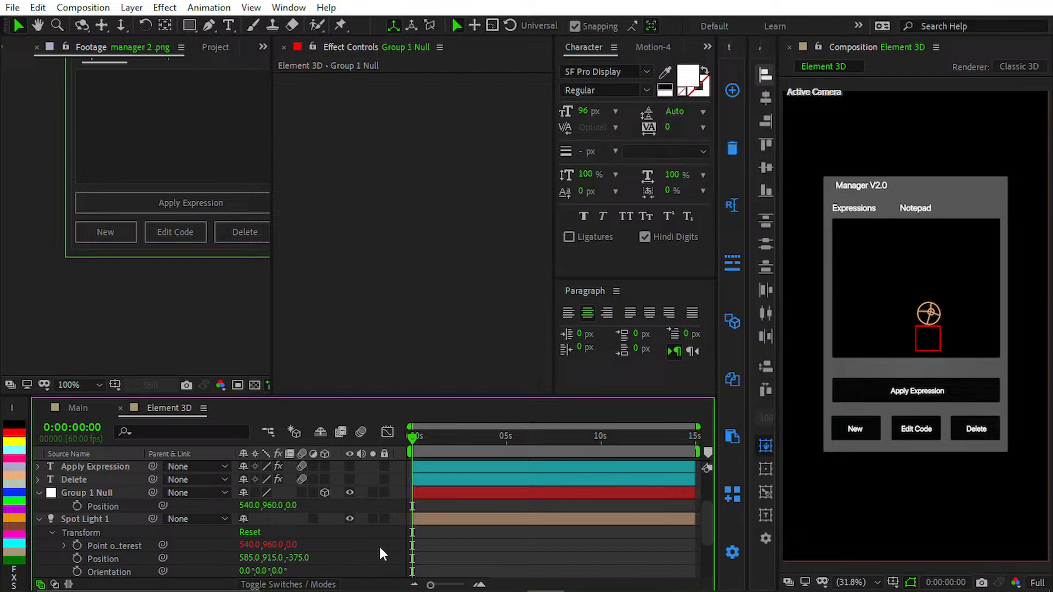
- Switch the Element 3D composition to the 2 Views - Horizontal layout and fit both the Top and Active Camera views
{"action": "left_click", "coordinate": [897, 438]}
{"action": "key", "text": "grave"}
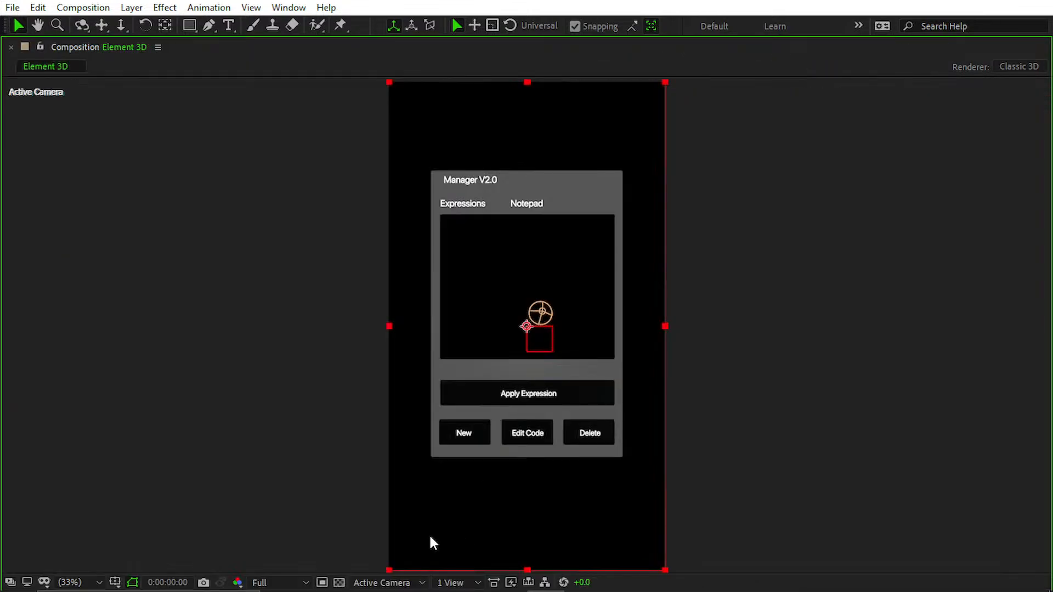
{"action": "left_click", "coordinate": [450, 583]}
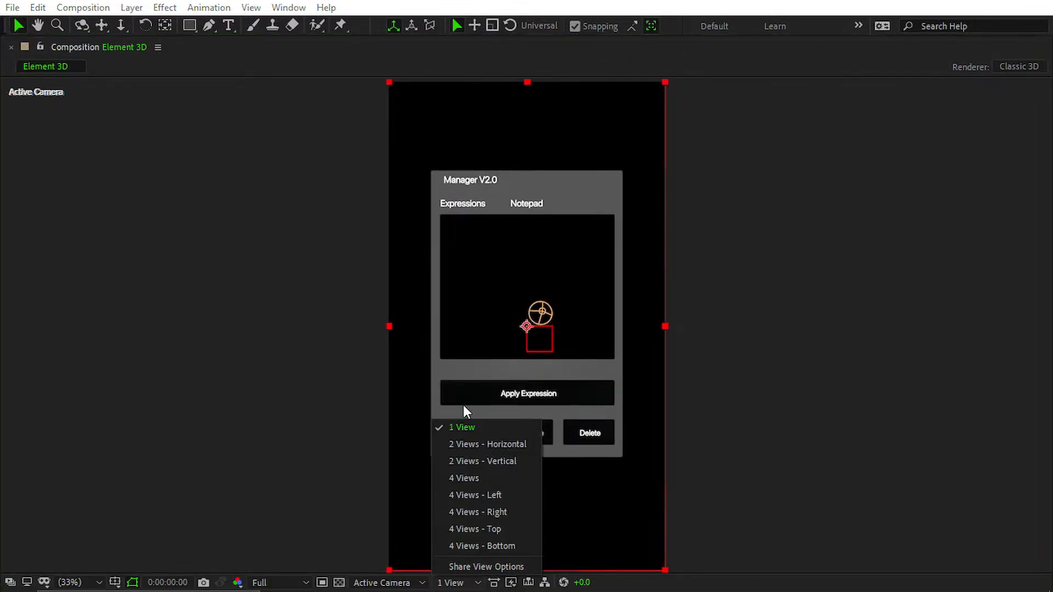
{"action": "left_click", "coordinate": [489, 438]}
{"action": "key", "text": "grave"}
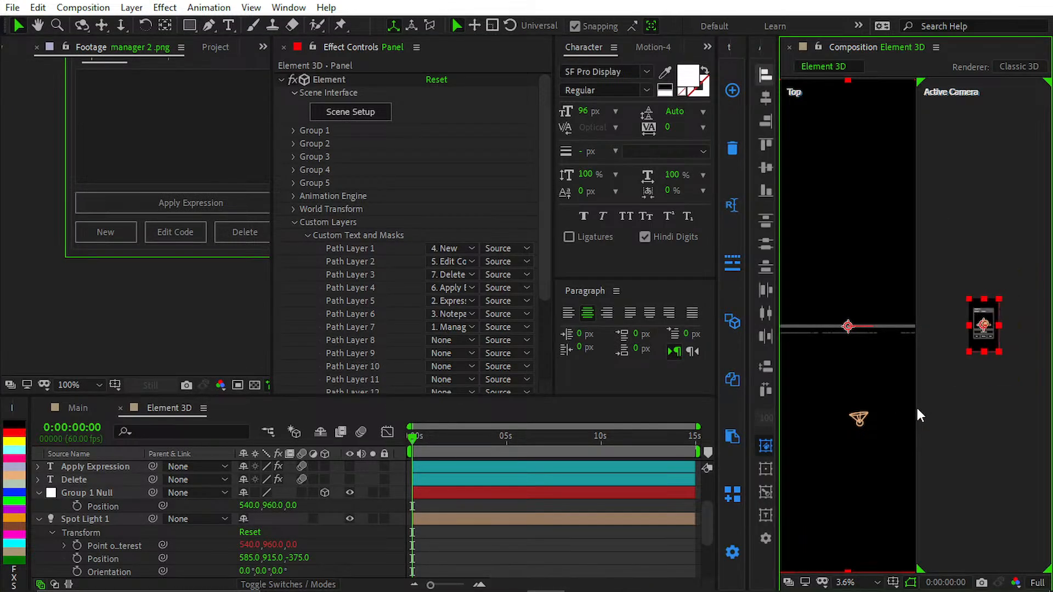
{"action": "scroll", "coordinate": [1002, 406], "scroll_direction": "up", "scroll_amount": 3}
{"action": "scroll", "coordinate": [858, 404], "scroll_direction": "down", "scroll_amount": 2}
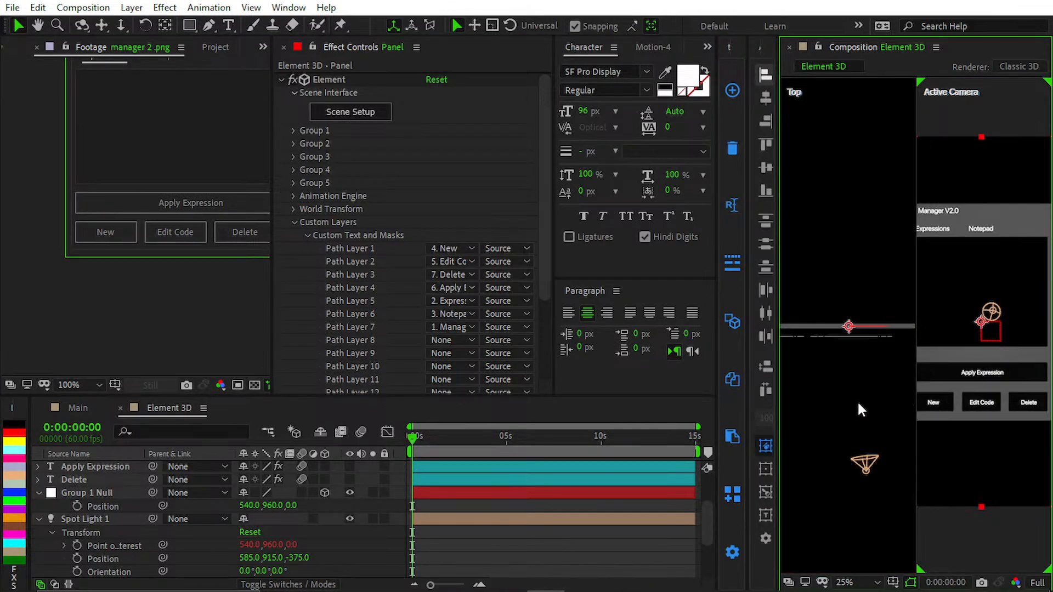
{"action": "key", "text": "shift+slash"}
{"action": "left_click", "coordinate": [839, 478]}
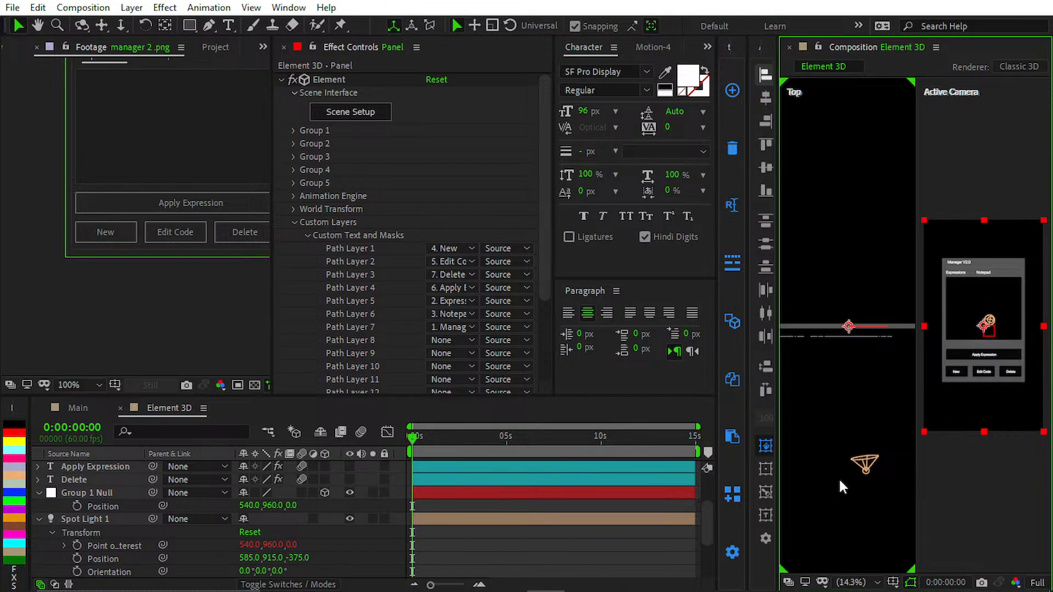
{"action": "key", "text": "shift+slash"}
- Move Spot Light 1 out beyond the panel's left side, to a position of about -302, 851, -179
{"action": "left_click", "coordinate": [519, 521]}
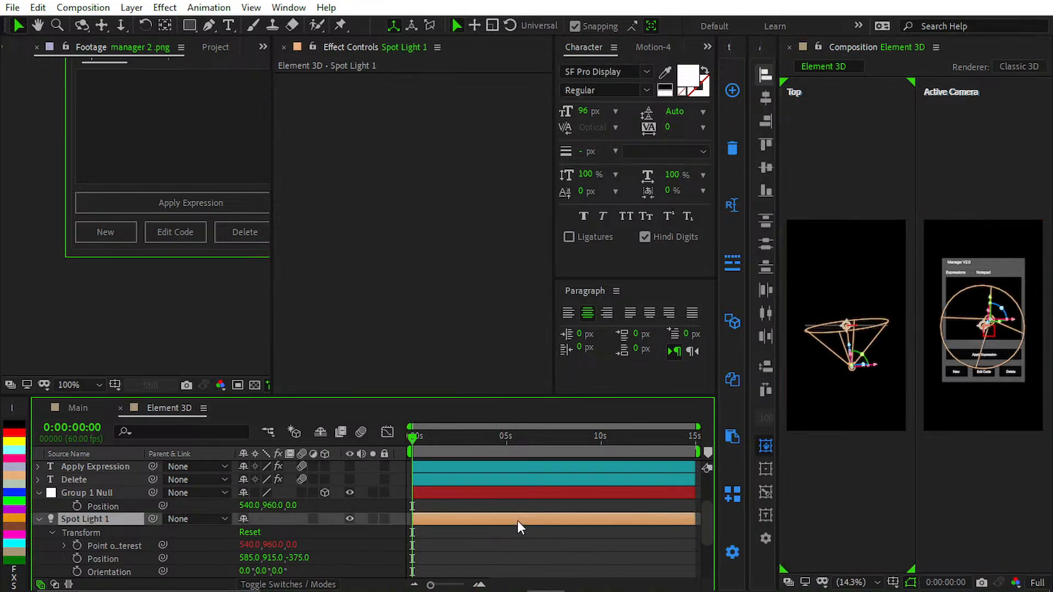
{"action": "left_click_drag", "start_coordinate": [274, 558], "coordinate": [390, 543]}
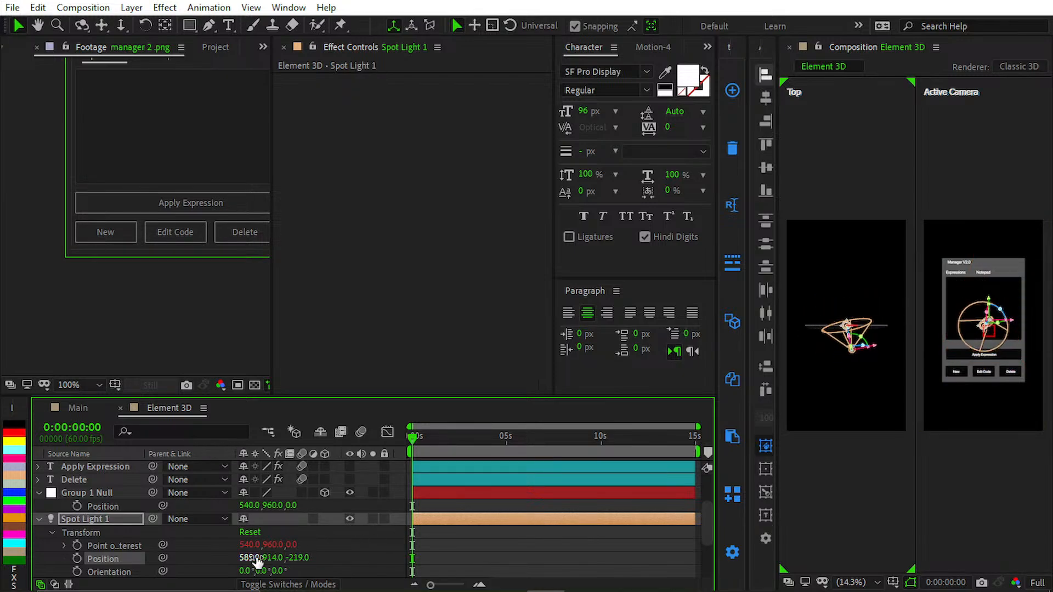
{"action": "left_click_drag", "start_coordinate": [245, 559], "coordinate": [157, 560]}
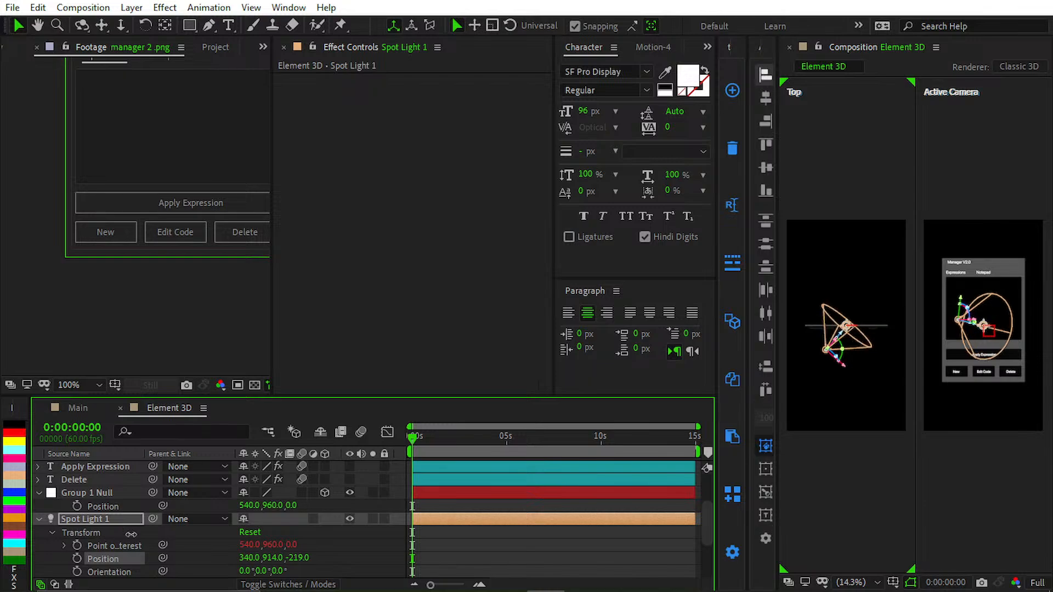
{"action": "scroll", "coordinate": [844, 373], "scroll_direction": "up", "scroll_amount": 3}
{"action": "middle_click_drag", "start_coordinate": [845, 373], "coordinate": [955, 231]}
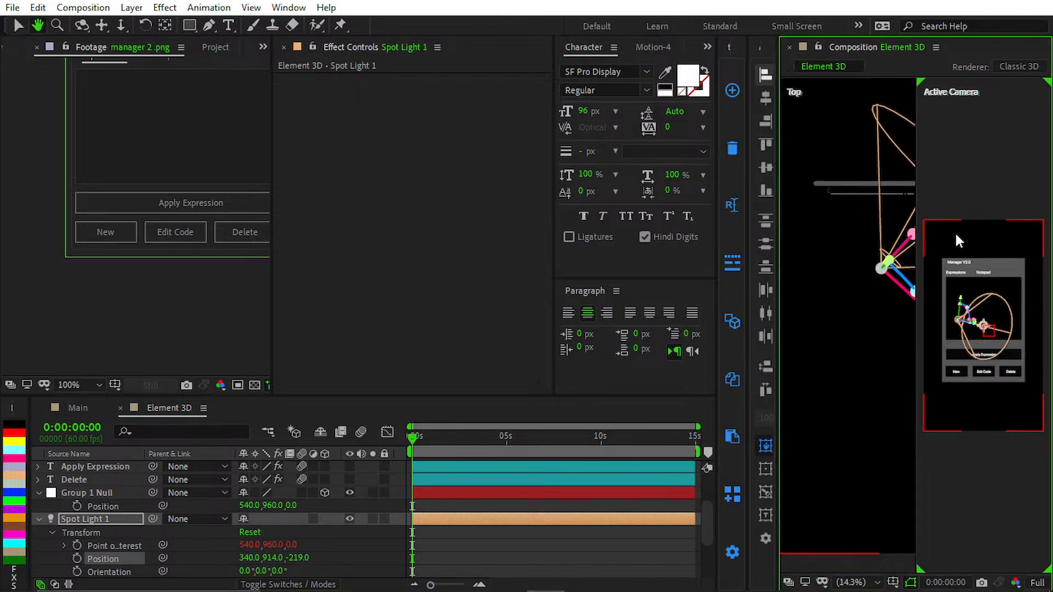
{"action": "middle_click_drag", "start_coordinate": [820, 298], "coordinate": [812, 322]}
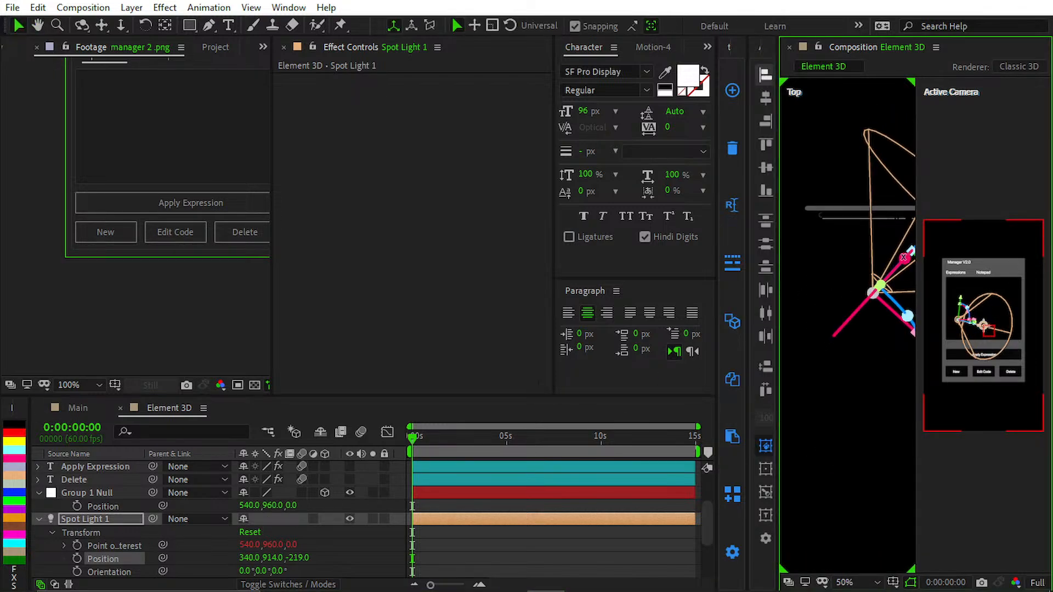
{"action": "middle_click_drag", "start_coordinate": [864, 301], "coordinate": [747, 283]}
{"action": "left_click_drag", "start_coordinate": [820, 226], "coordinate": [802, 304]}
{"action": "scroll", "coordinate": [845, 336], "scroll_direction": "down", "scroll_amount": 8}
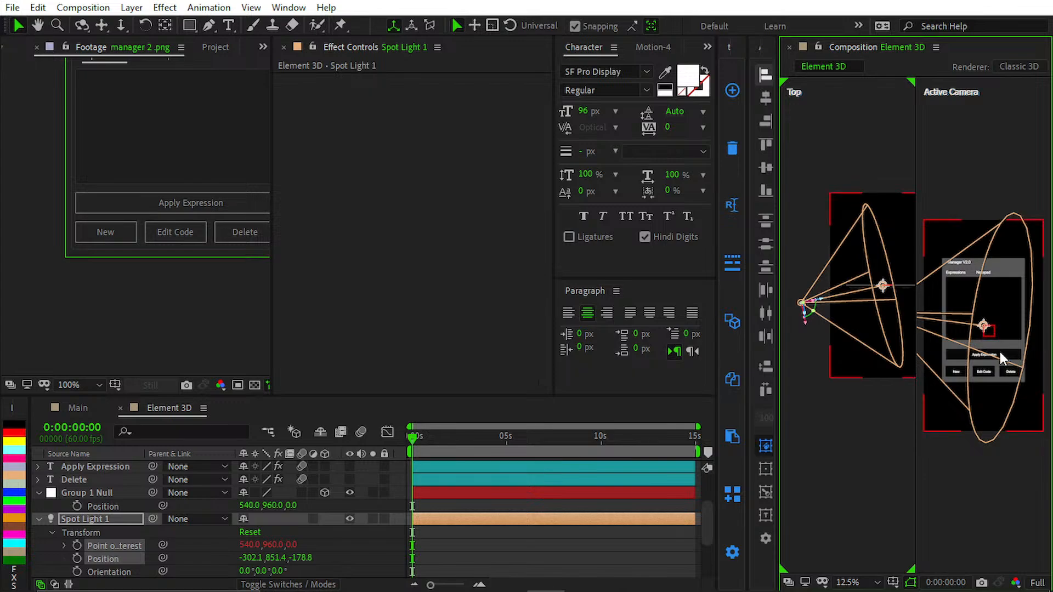
{"action": "scroll", "coordinate": [999, 351], "scroll_direction": "up", "scroll_amount": 1}
{"action": "key", "text": "shift+slash"}
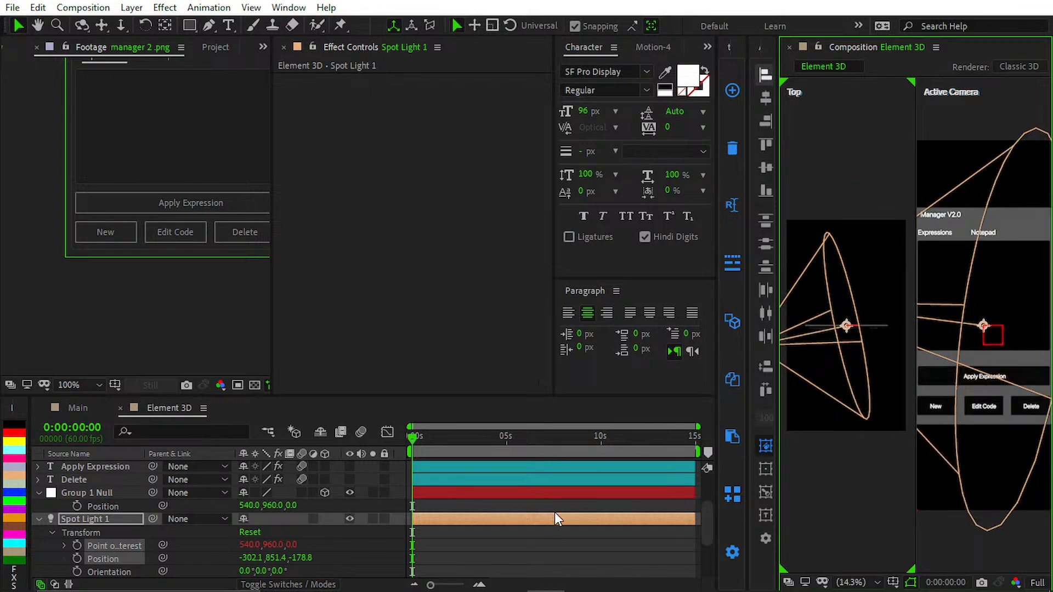
- Hide Ambient Light 1 and check the panel lit only by the spot light in the Active Camera view
{"action": "left_click", "coordinate": [549, 549]}
{"action": "scroll", "coordinate": [1021, 330], "scroll_direction": "down", "scroll_amount": 1}
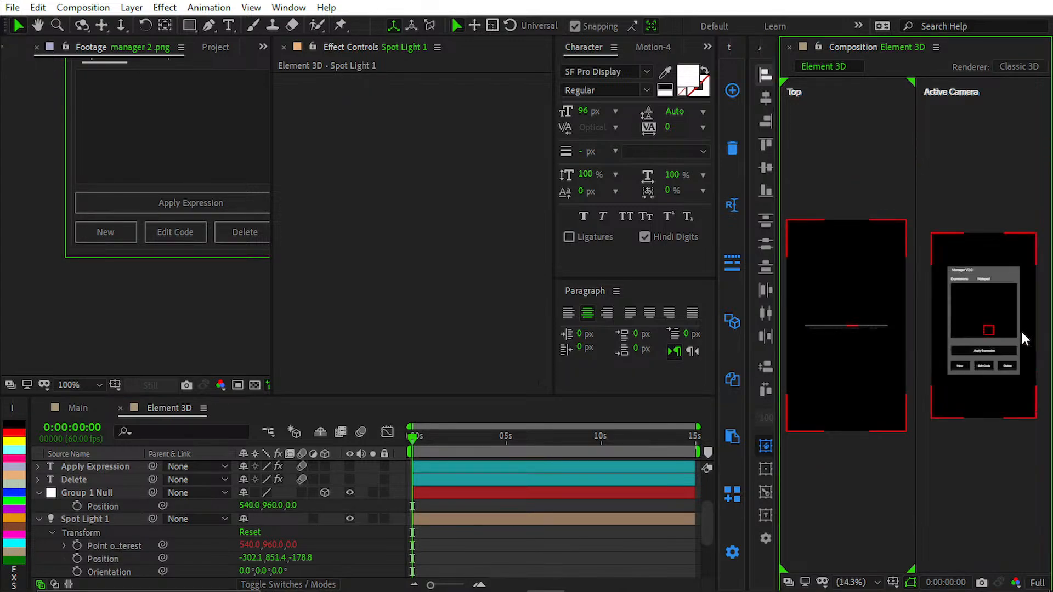
{"action": "scroll", "coordinate": [1021, 330], "scroll_direction": "up", "scroll_amount": 4}
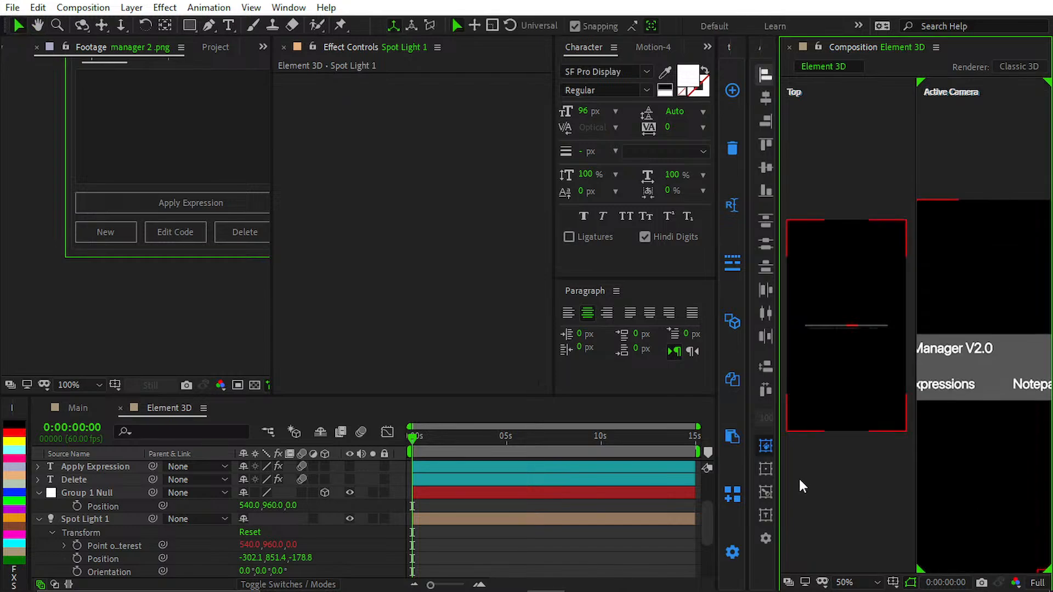
{"action": "scroll", "coordinate": [465, 528], "scroll_direction": "up", "scroll_amount": 1}
{"action": "scroll", "coordinate": [172, 538], "scroll_direction": "down", "scroll_amount": 3}
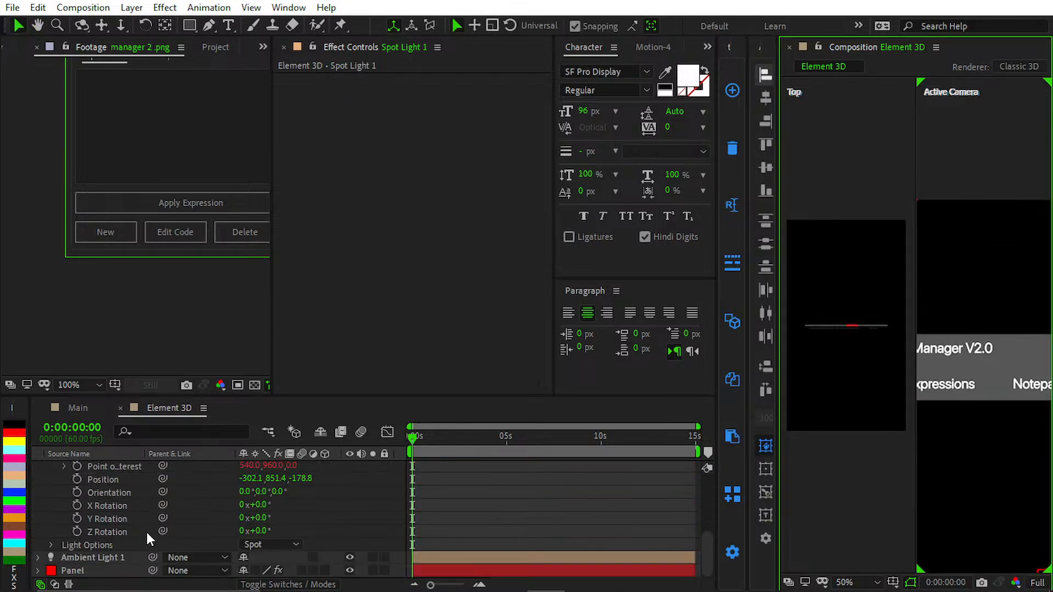
{"action": "left_click", "coordinate": [126, 545]}
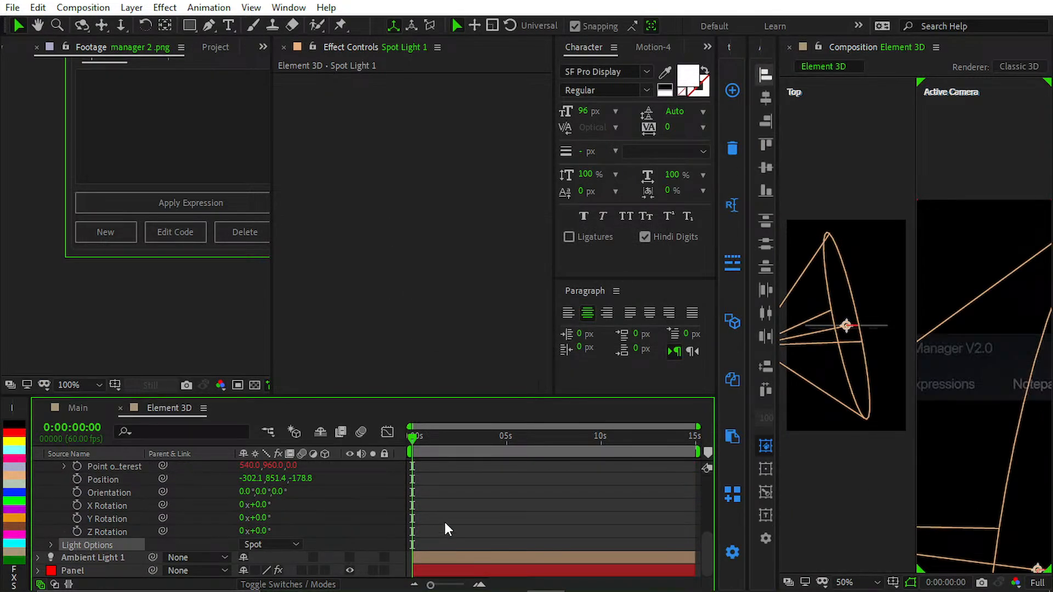
{"action": "left_click", "coordinate": [936, 383]}
{"action": "scroll", "coordinate": [1034, 349], "scroll_direction": "down", "scroll_amount": 4}
{"action": "scroll", "coordinate": [1014, 350], "scroll_direction": "up", "scroll_amount": 2}
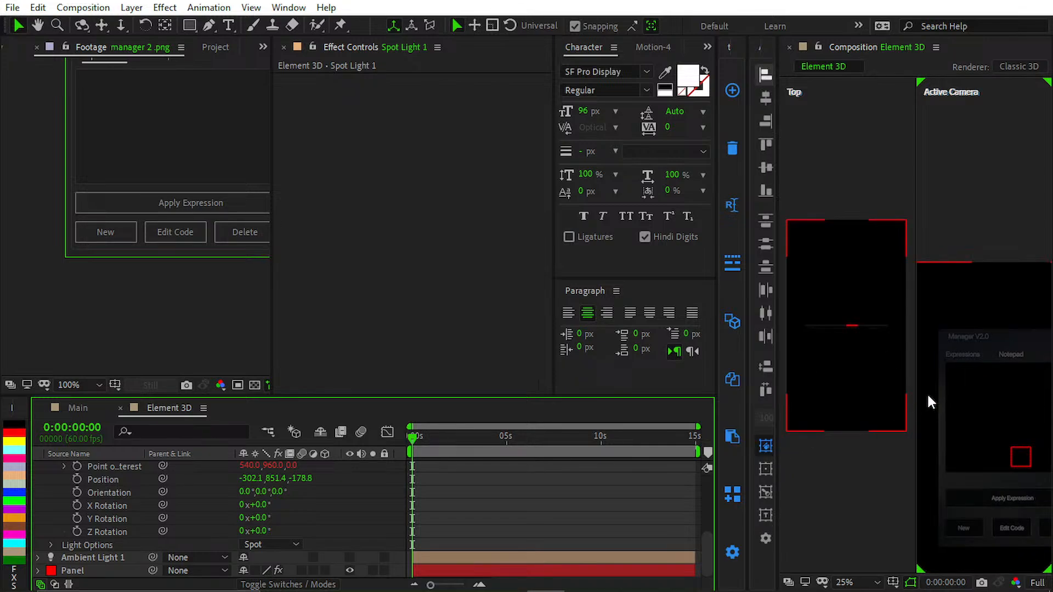
{"action": "key", "text": "shift+slash"}
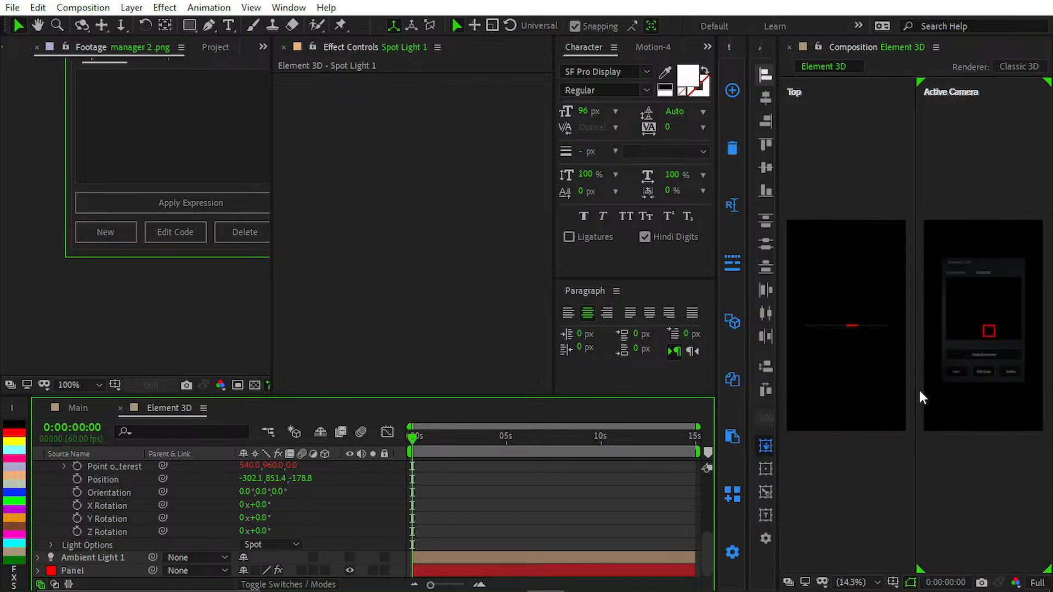
- Switch to another workspace that gives the Composition panel more width
{"action": "left_click", "coordinate": [864, 51]}
{"action": "left_click", "coordinate": [289, 7]}
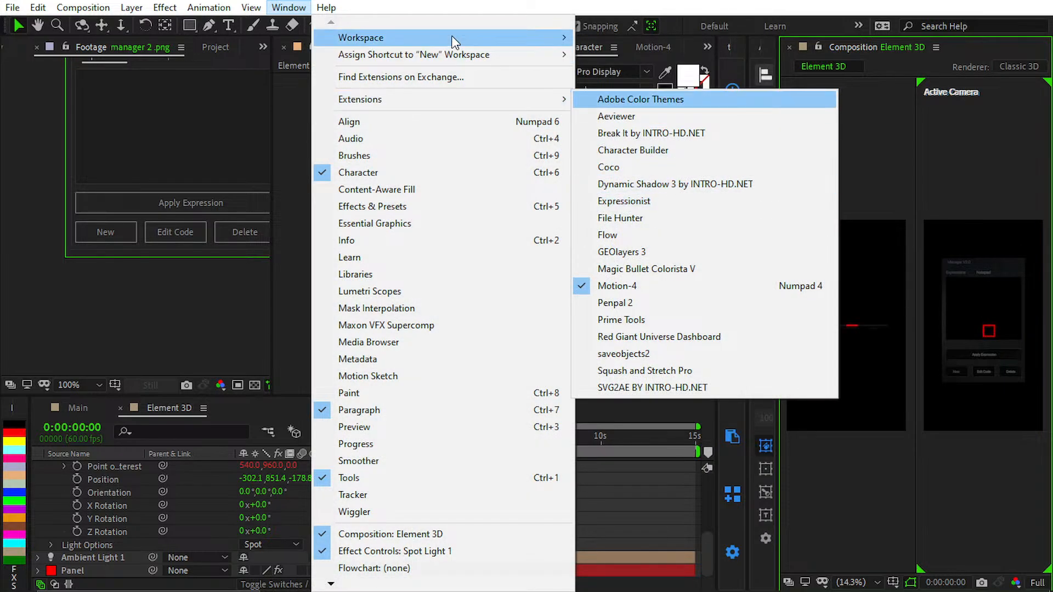
{"action": "mouse_move", "coordinate": [454, 42]}
{"action": "left_click", "coordinate": [670, 349]}
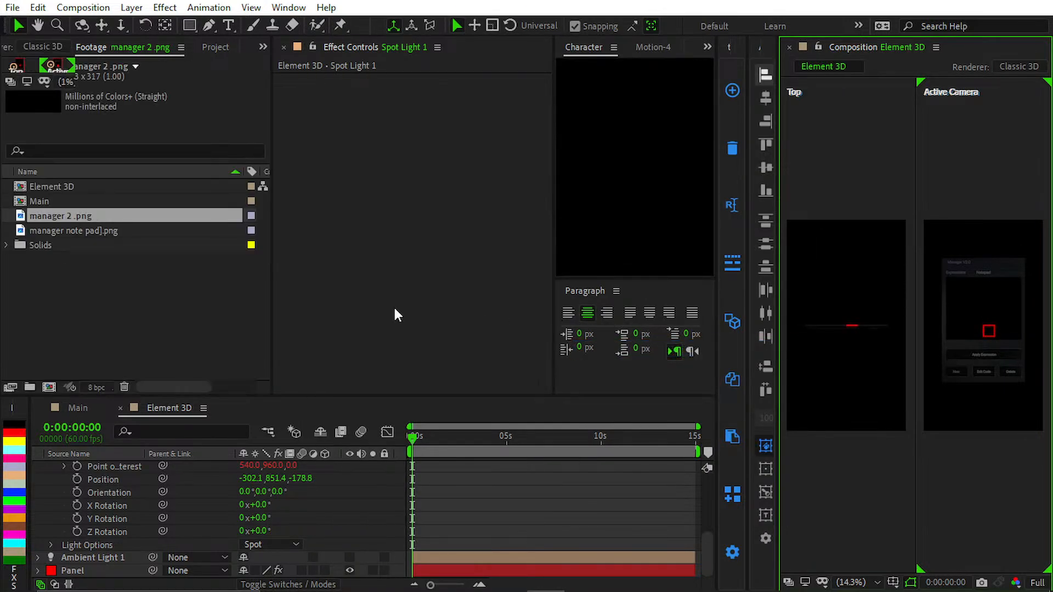
{"action": "scroll", "coordinate": [488, 278], "scroll_direction": "up", "scroll_amount": 2}
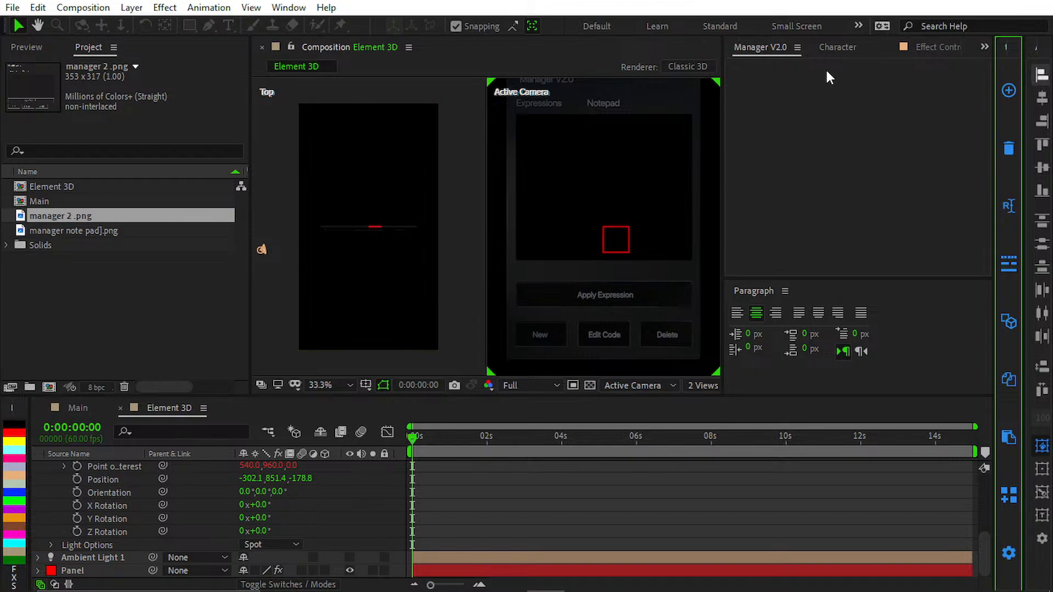
- Close the Manager V2.0 panel and widen the Composition panel
{"action": "left_click", "coordinate": [798, 47]}
{"action": "left_click", "coordinate": [825, 48]}
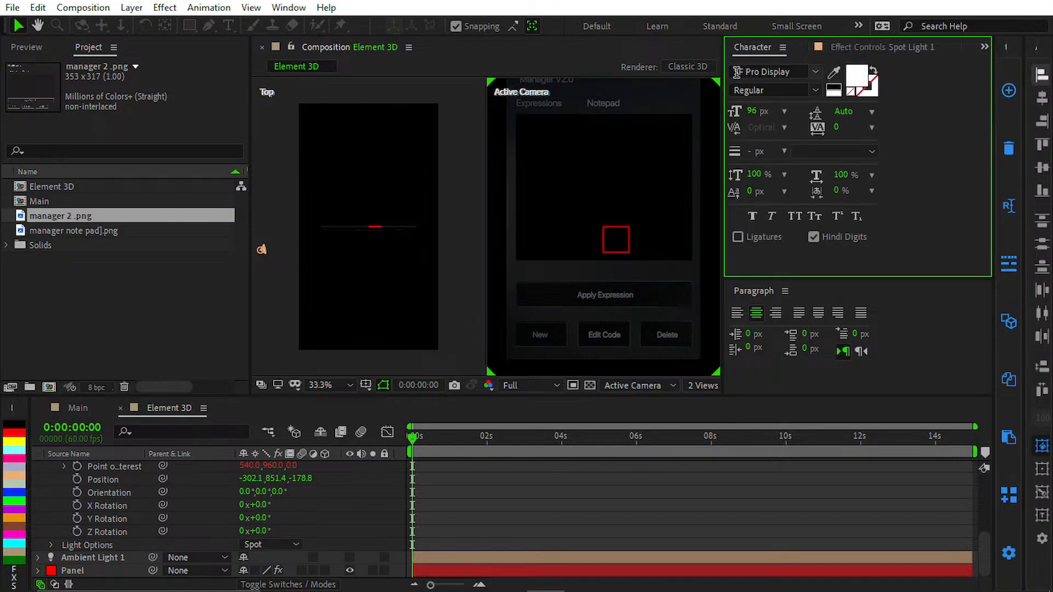
{"action": "left_click_drag", "start_coordinate": [723, 99], "coordinate": [813, 98]}
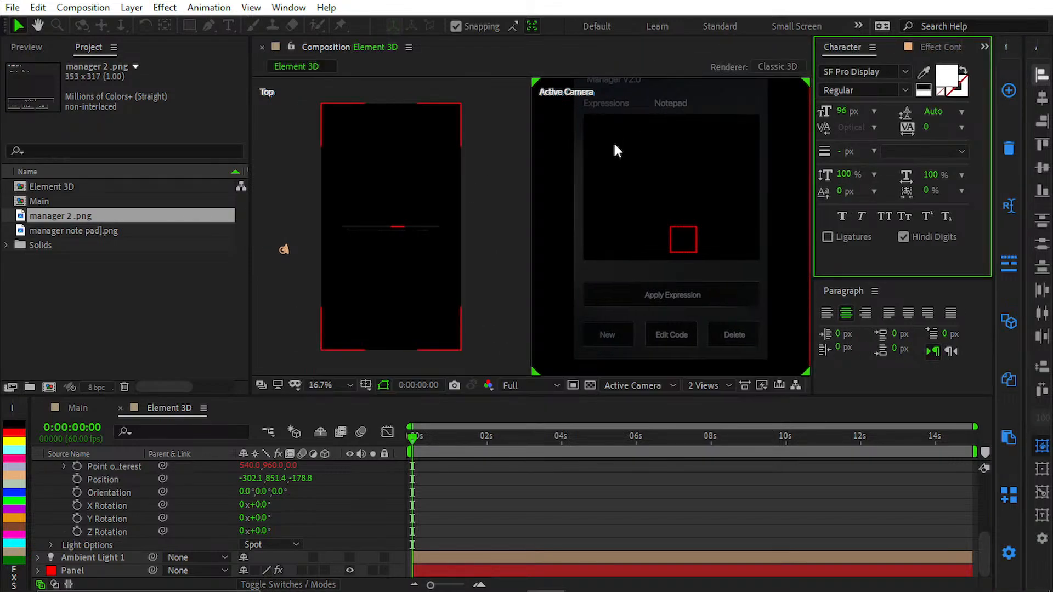
- Expand Spot Light 1's Light Options and raise its Intensity to 479%
{"action": "scroll", "coordinate": [631, 180], "scroll_direction": "up", "scroll_amount": 2}
{"action": "scroll", "coordinate": [498, 489], "scroll_direction": "up", "scroll_amount": 5}
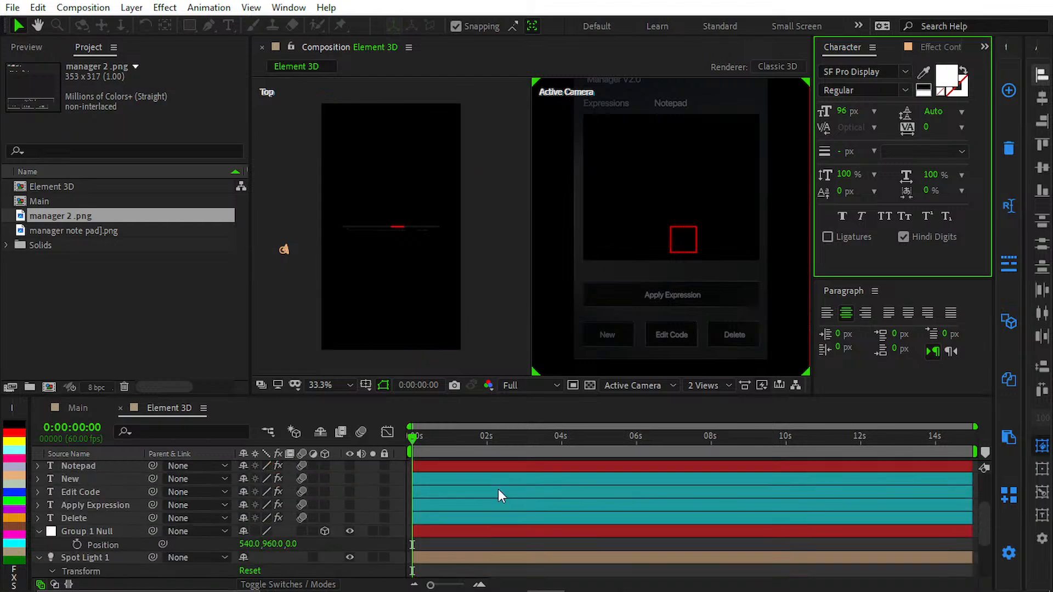
{"action": "scroll", "coordinate": [500, 469], "scroll_direction": "down", "scroll_amount": 2}
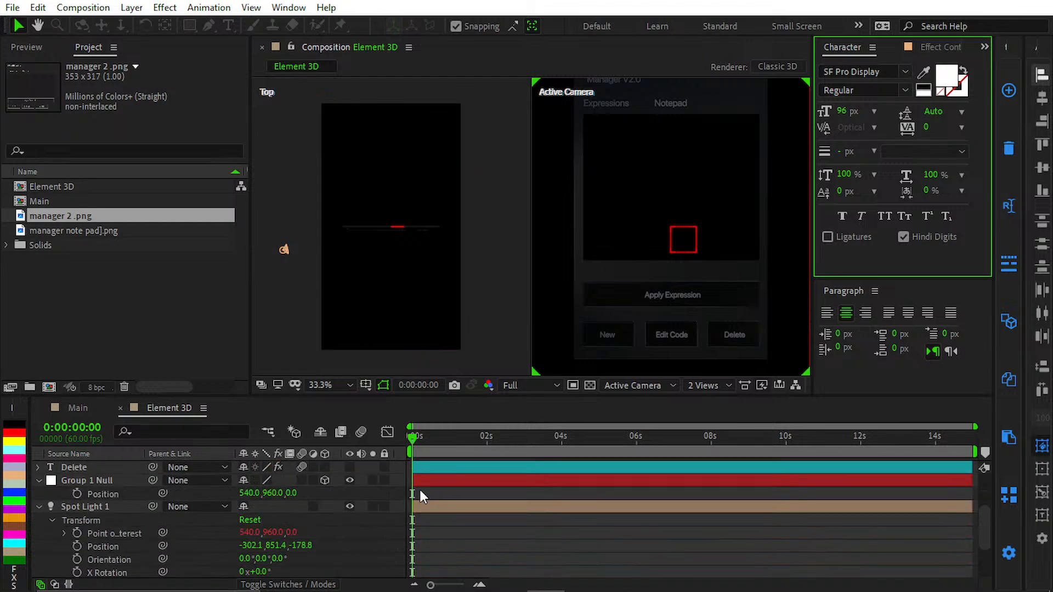
{"action": "left_click", "coordinate": [446, 506]}
{"action": "left_click", "coordinate": [51, 522]}
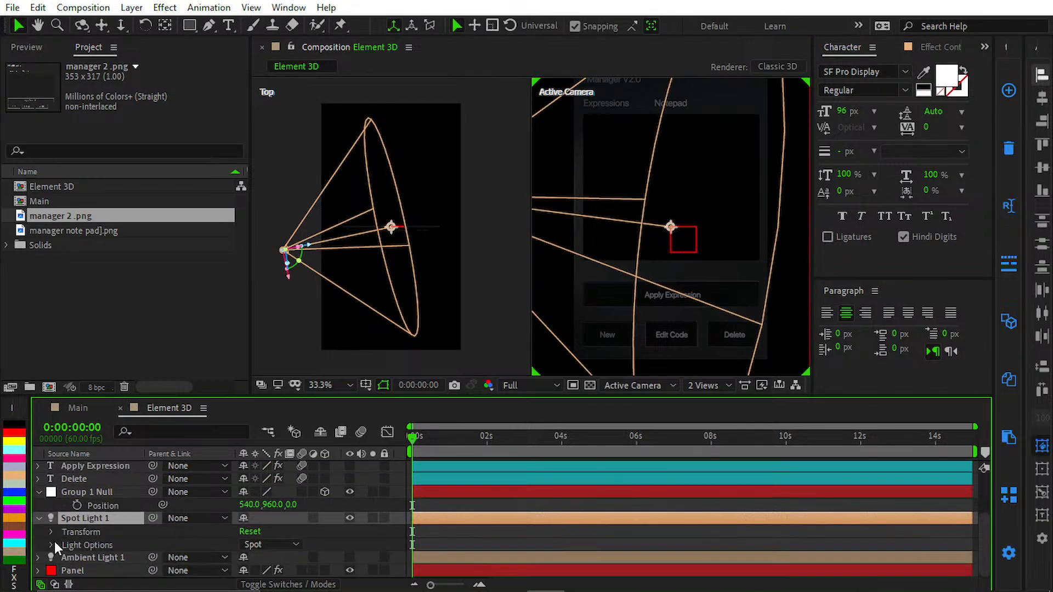
{"action": "left_click", "coordinate": [51, 545]}
{"action": "scroll", "coordinate": [136, 538], "scroll_direction": "down", "scroll_amount": 2}
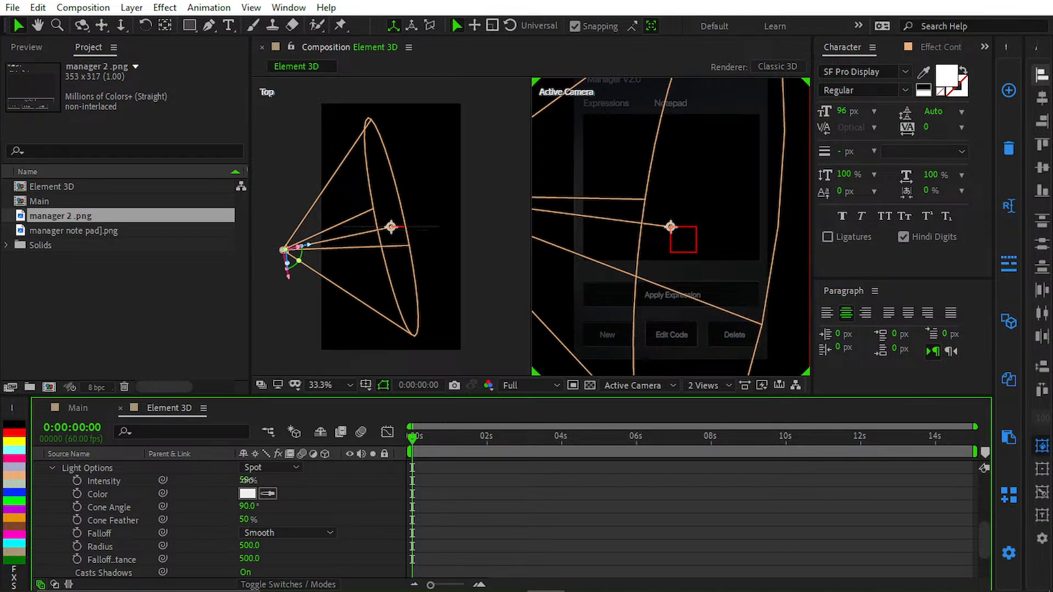
{"action": "left_click_drag", "start_coordinate": [245, 480], "coordinate": [271, 479]}
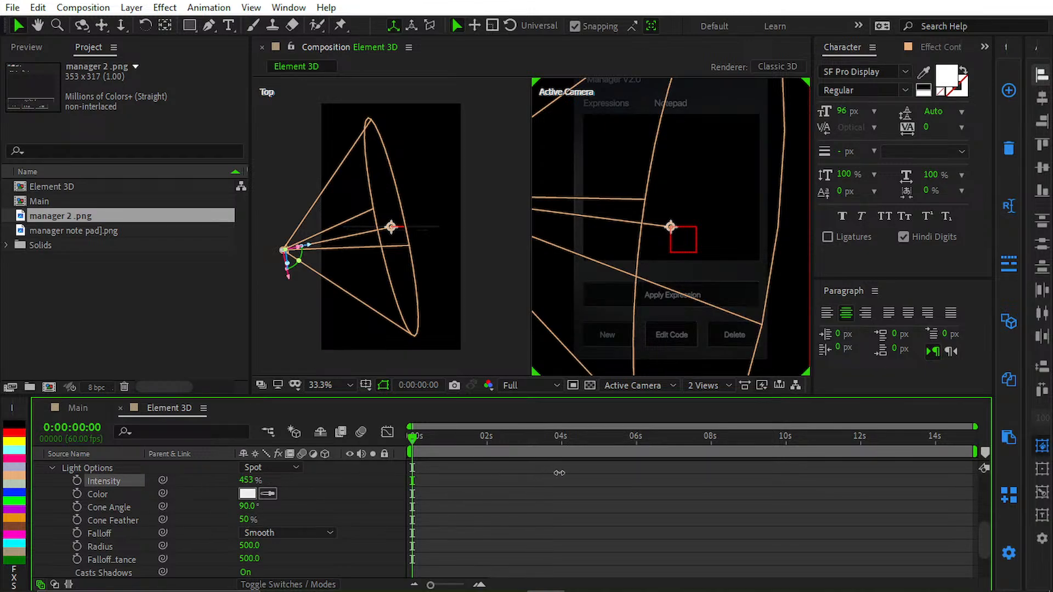
{"action": "left_click_drag", "start_coordinate": [559, 473], "coordinate": [601, 473]}
{"action": "scroll", "coordinate": [626, 249], "scroll_direction": "down", "scroll_amount": 2}
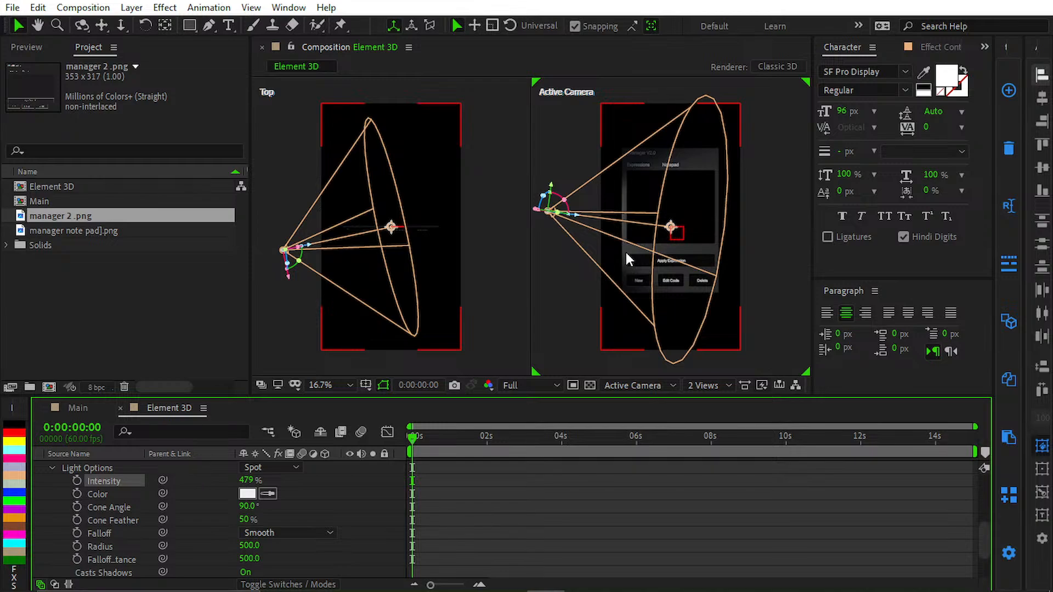
- Set Spot Light 1's Intensity to 350%
{"action": "left_click", "coordinate": [549, 515]}
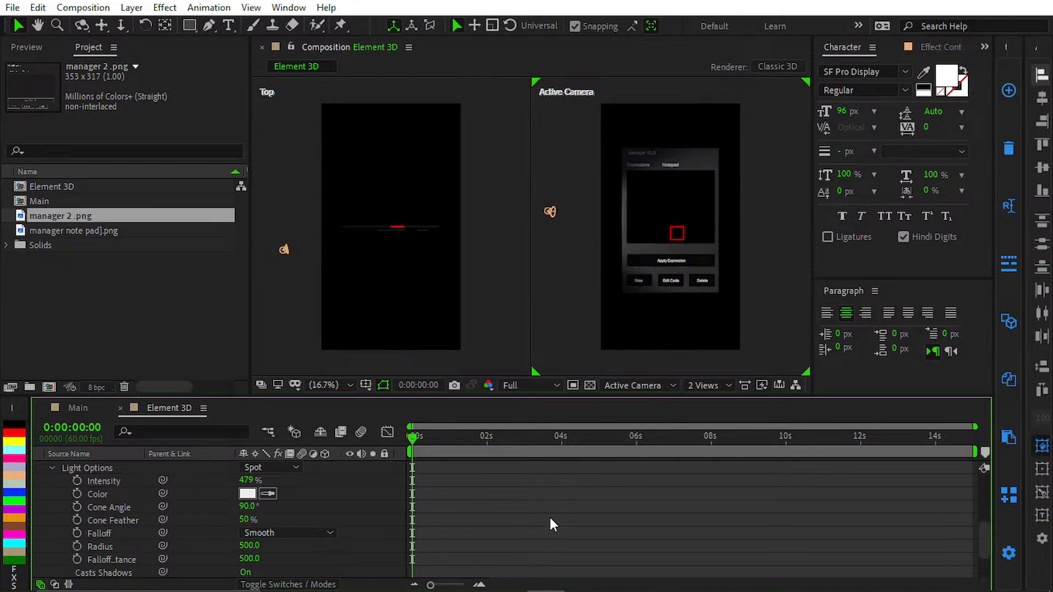
{"action": "scroll", "coordinate": [473, 495], "scroll_direction": "up", "scroll_amount": 4}
{"action": "scroll", "coordinate": [471, 495], "scroll_direction": "down", "scroll_amount": 1}
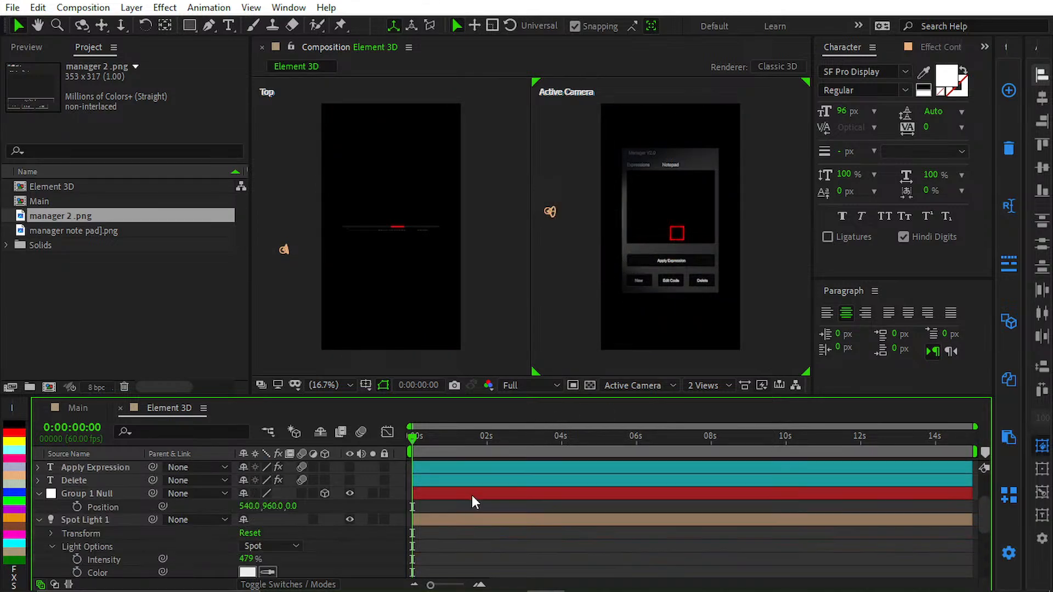
{"action": "left_click", "coordinate": [412, 519]}
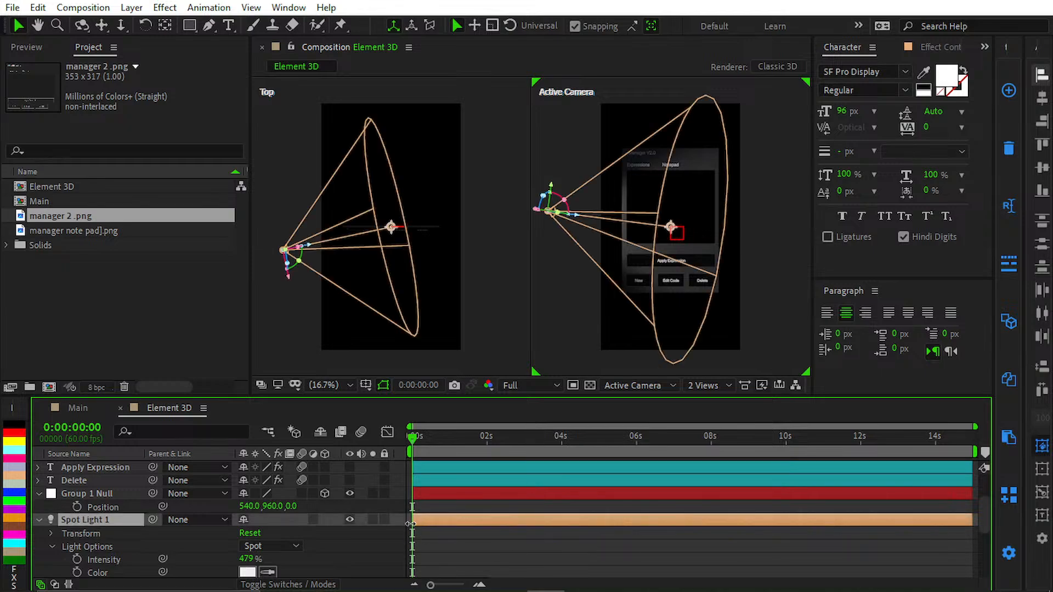
{"action": "left_click", "coordinate": [246, 559]}
{"action": "type", "text": "350"}
{"action": "key", "text": "Return"}
{"action": "left_click", "coordinate": [506, 572]}
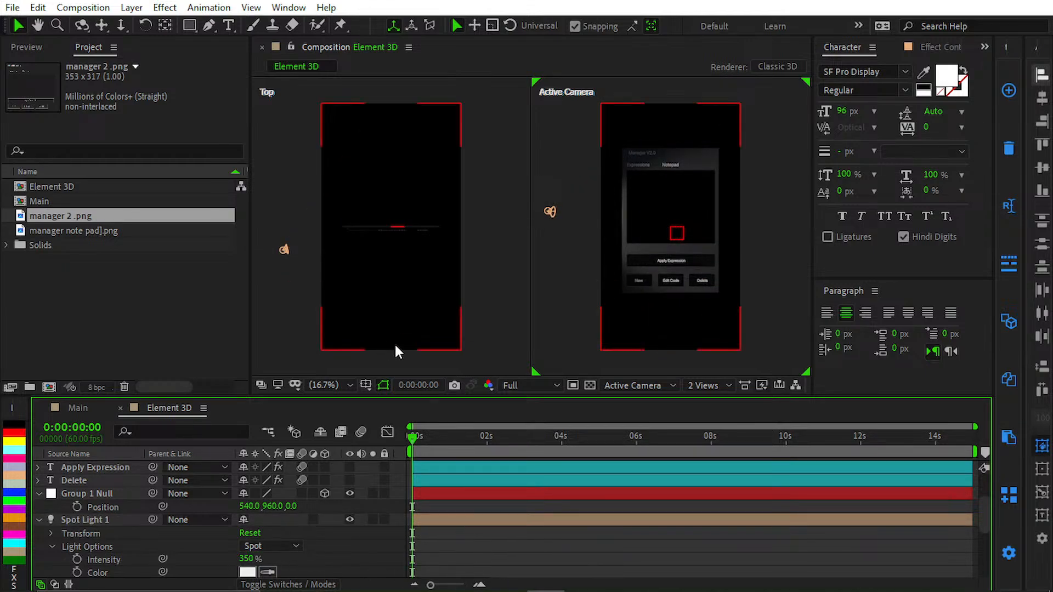
- Add Position keyframes to Spot Light 1 at 0:00:00:00 and 0:00:01:58, and return to the first one
{"action": "left_click", "coordinate": [69, 520]}
{"action": "key", "text": "p"}
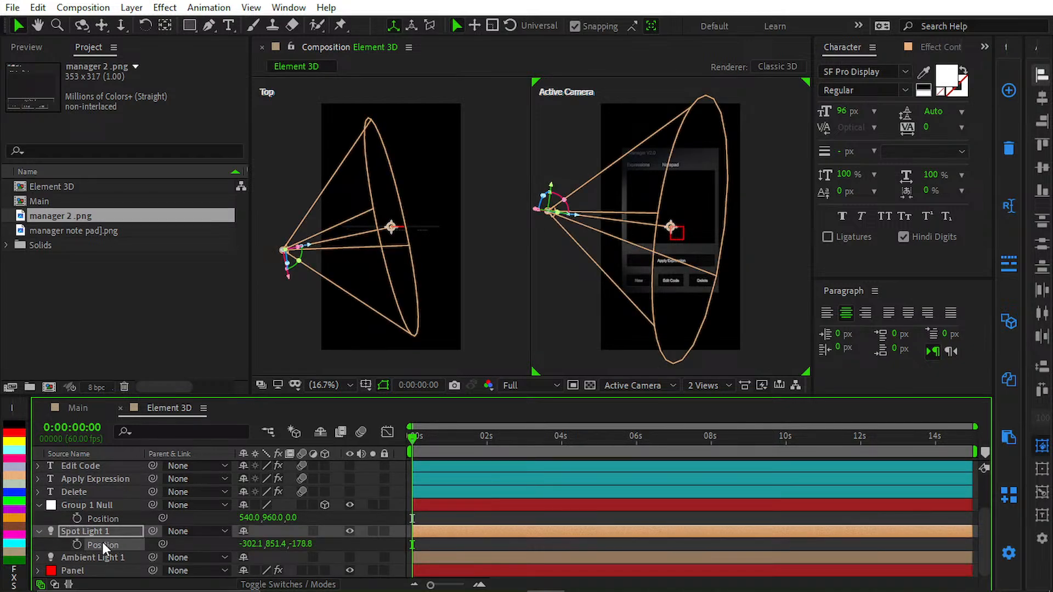
{"action": "left_click_drag", "start_coordinate": [463, 437], "coordinate": [488, 450]}
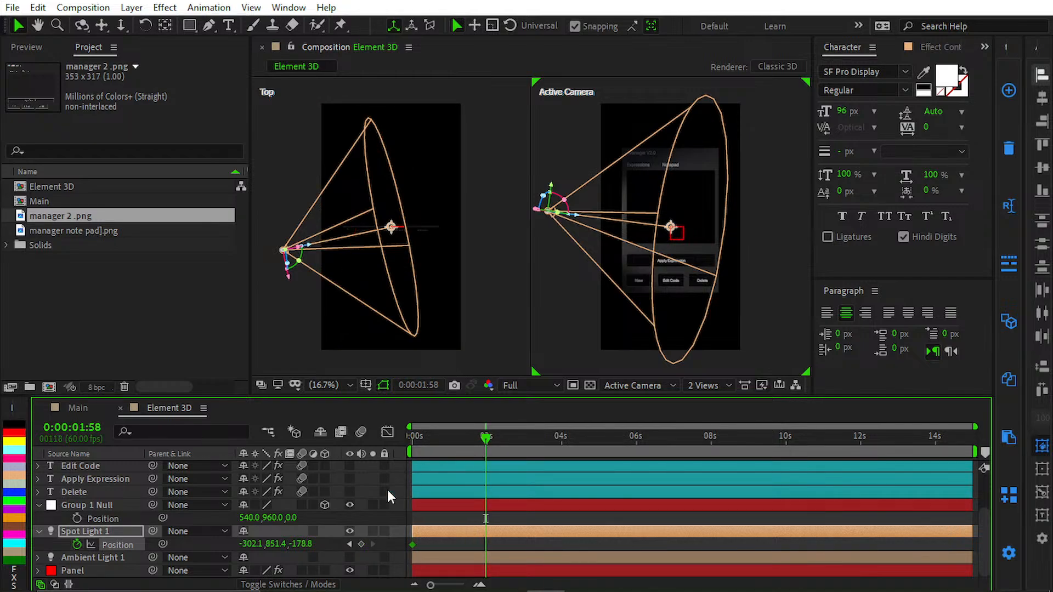
{"action": "left_click", "coordinate": [349, 544]}
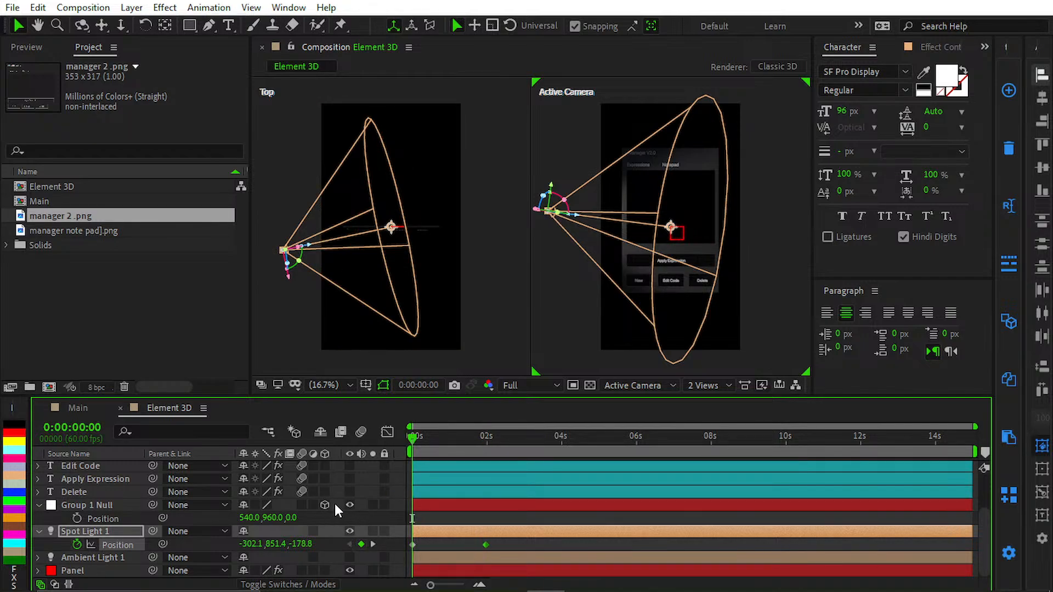
- Set the Y value of Spot Light 1's first Position keyframe to 0
{"action": "left_click_drag", "start_coordinate": [288, 543], "coordinate": [85, 559]}
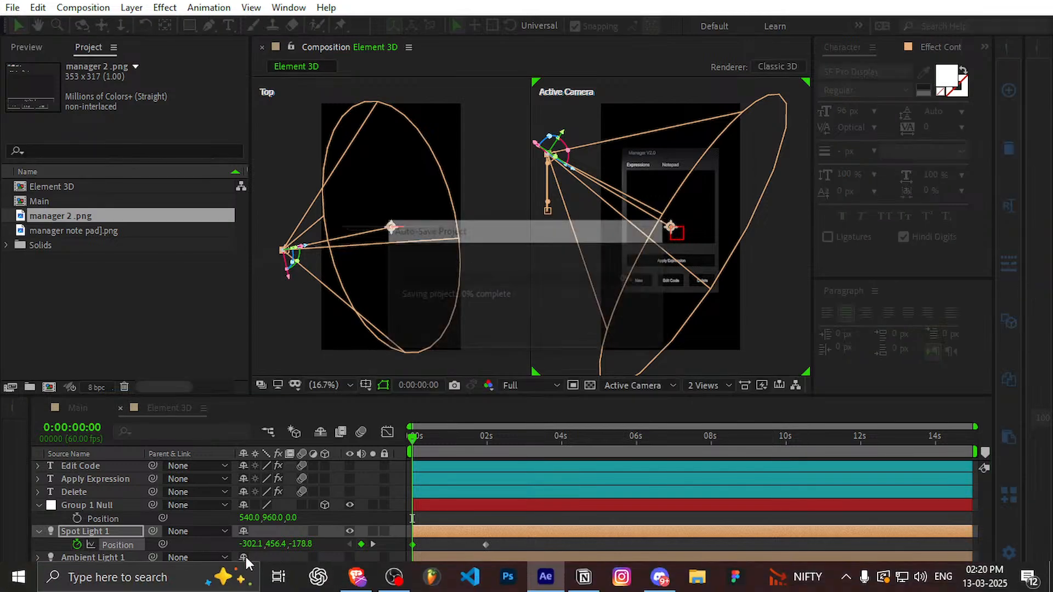
{"action": "left_click", "coordinate": [281, 544]}
{"action": "type", "text": "0"}
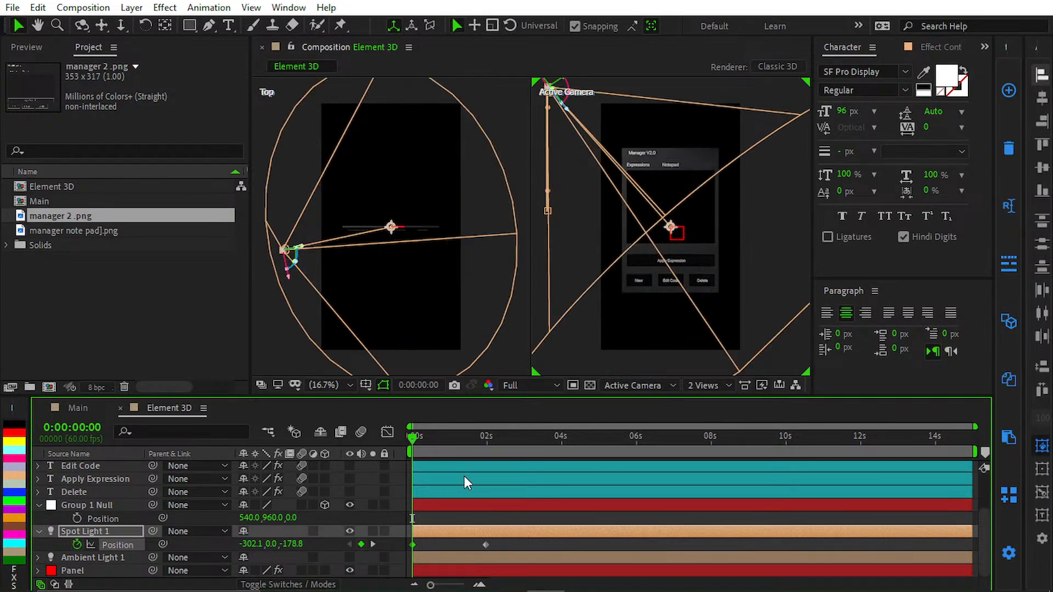
{"action": "left_click", "coordinate": [431, 540]}
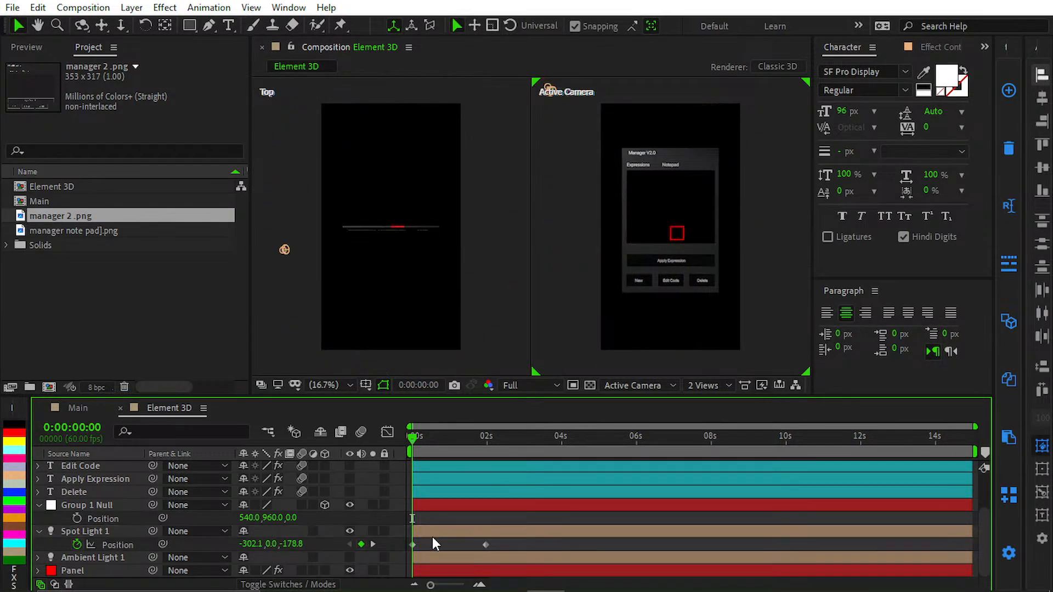
- Set the Y value of Spot Light 1's Position keyframe at 0:00:01:58 to 1920
{"action": "key", "text": "k"}
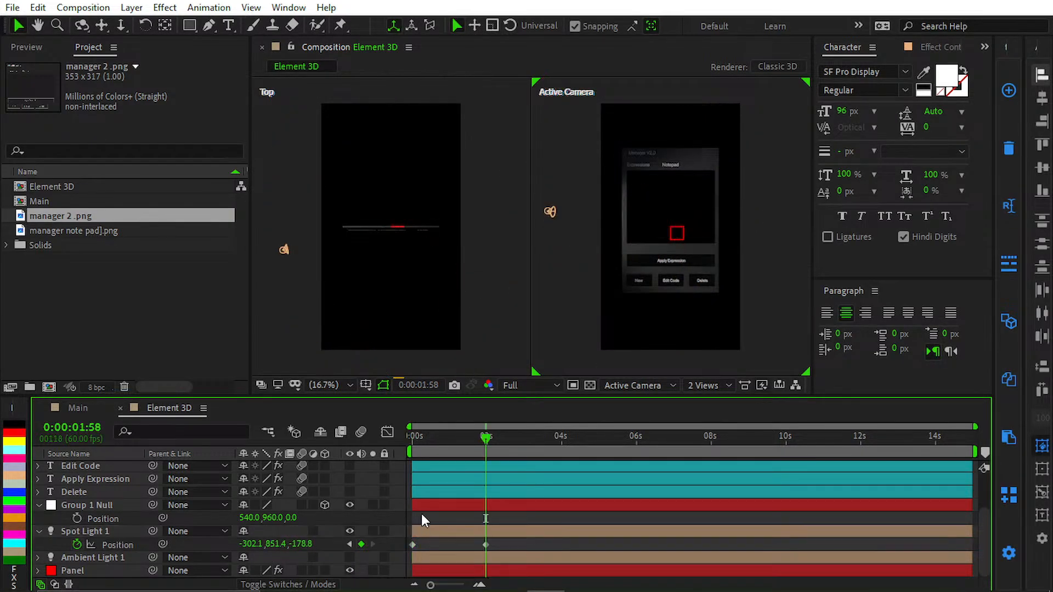
{"action": "left_click_drag", "start_coordinate": [276, 545], "coordinate": [466, 544]}
{"action": "left_click", "coordinate": [272, 544]}
{"action": "type", "text": "1920"}
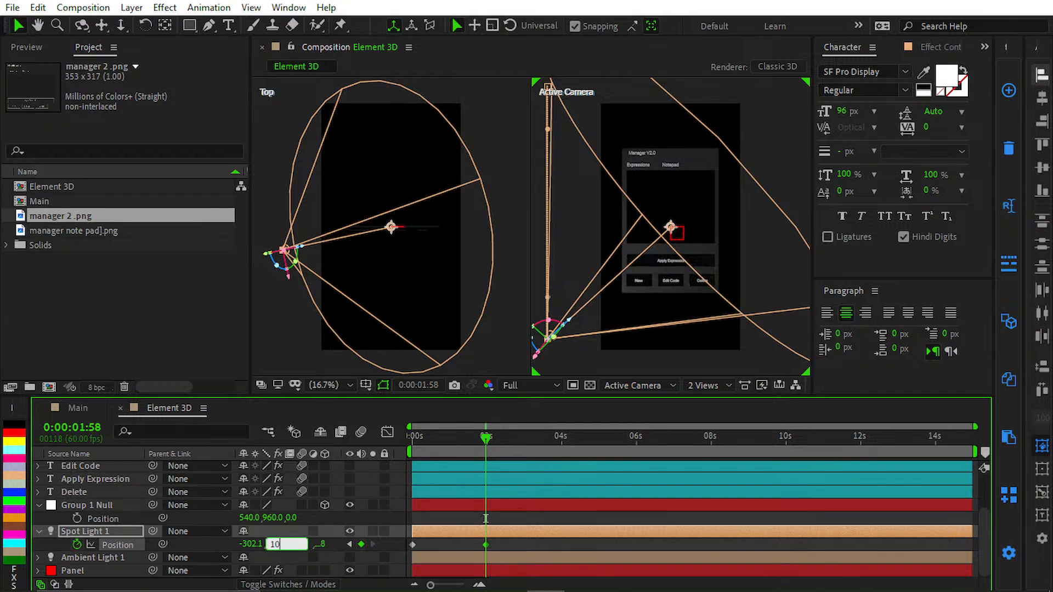
{"action": "key", "text": "Return"}
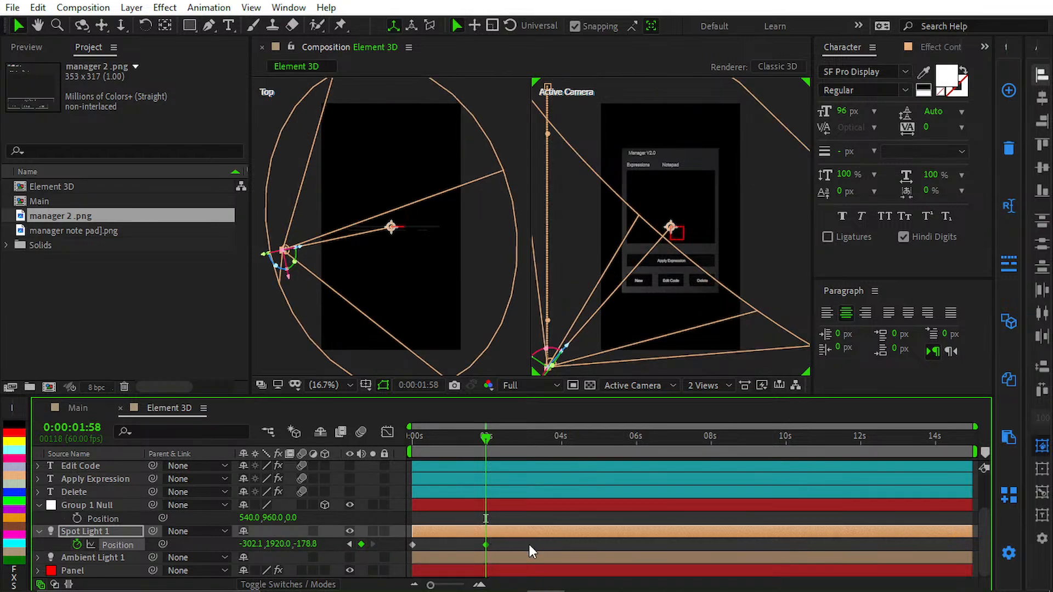
{"action": "left_click", "coordinate": [529, 545]}
- Preview the spot light's downward sweep over the panel from the start of the composition
{"action": "left_click_drag", "start_coordinate": [486, 437], "coordinate": [319, 462]}
{"action": "key", "text": "space"}
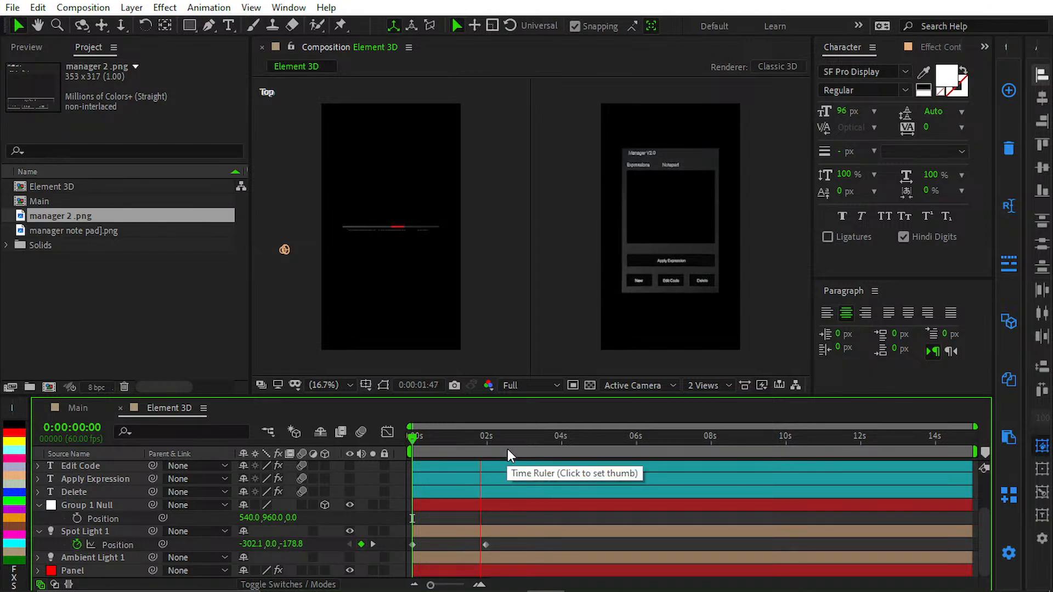
{"action": "key", "text": "space"}
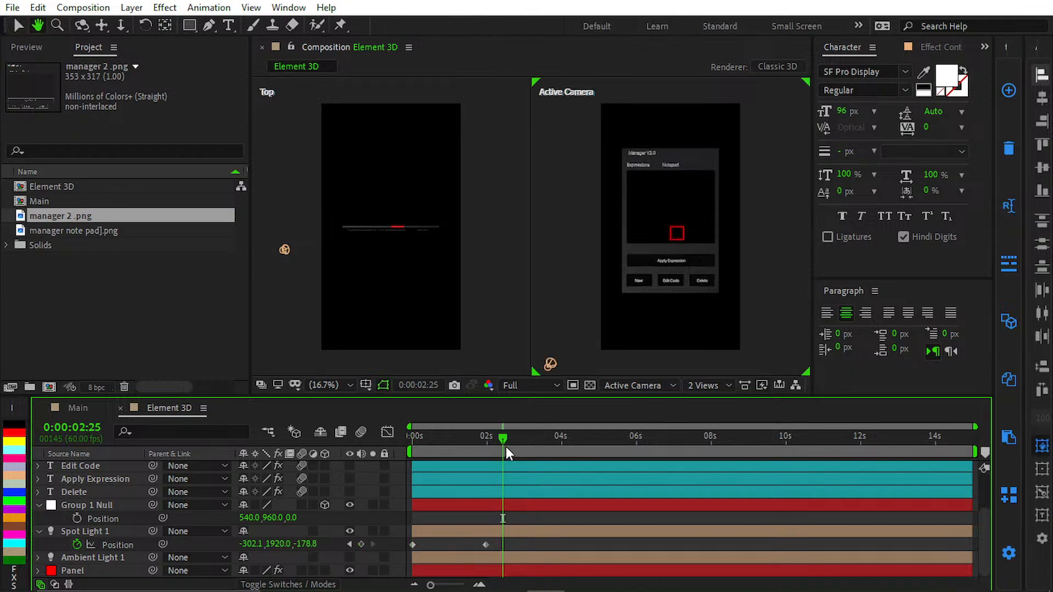
- Expand Spot Light 1's Light Options and set its Intensity to 250%
{"action": "left_click", "coordinate": [131, 531]}
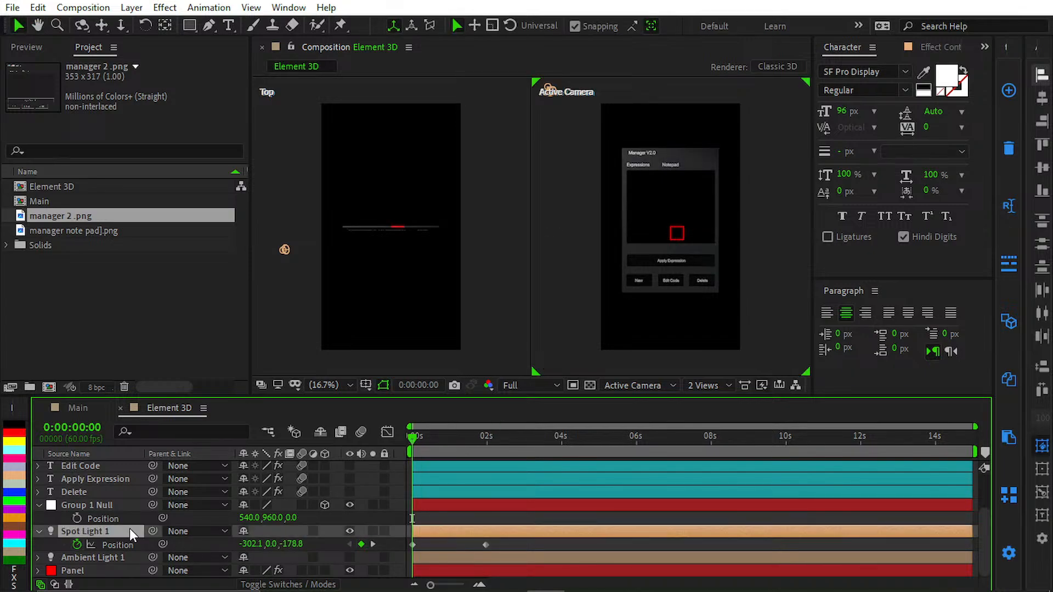
{"action": "left_click", "coordinate": [38, 533]}
{"action": "left_click", "coordinate": [38, 534]}
{"action": "left_click", "coordinate": [39, 545]}
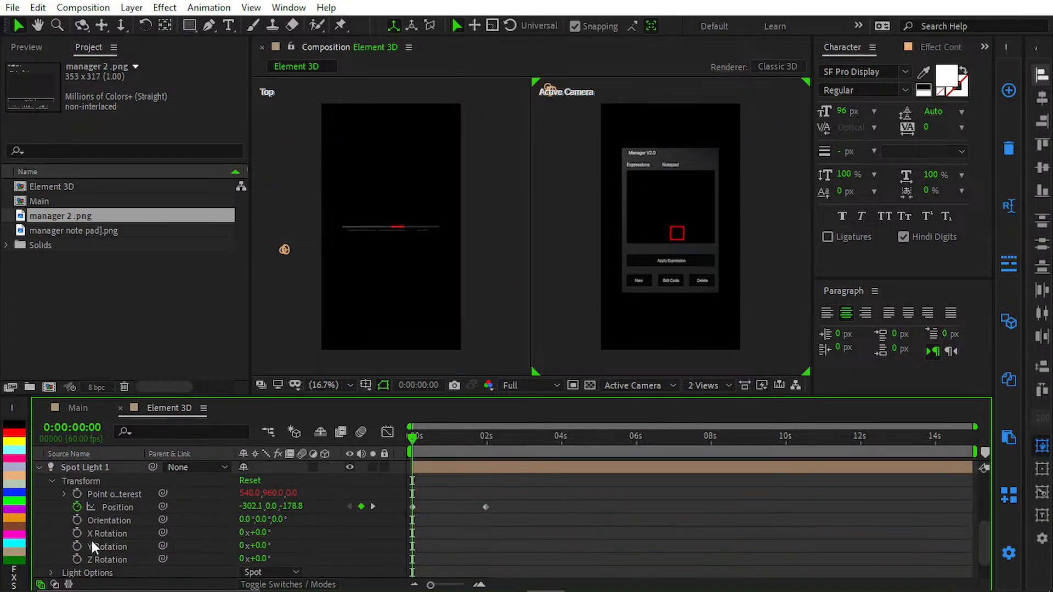
{"action": "scroll", "coordinate": [91, 541], "scroll_direction": "down", "scroll_amount": 2}
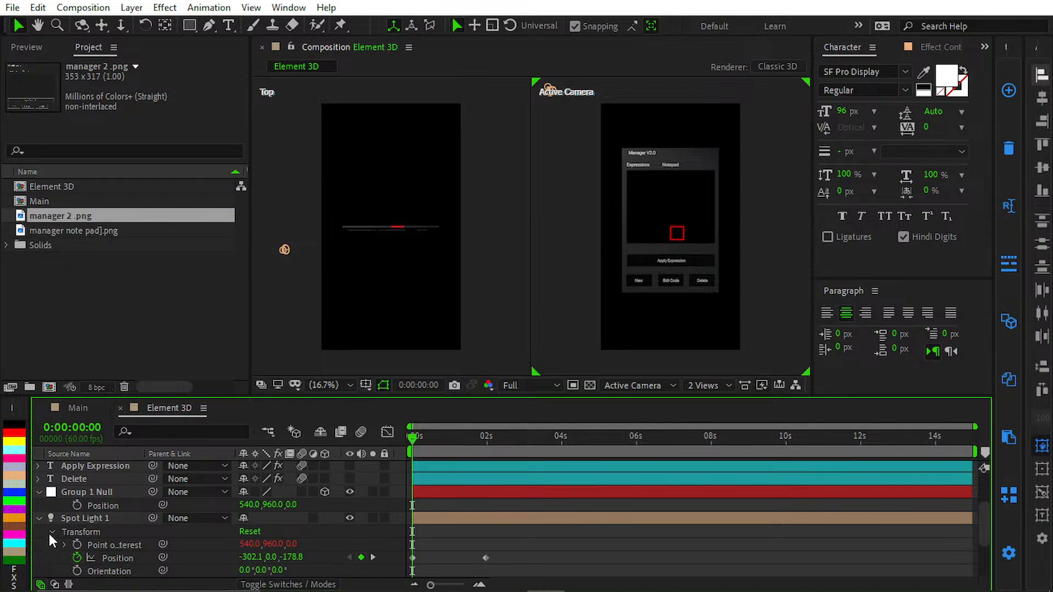
{"action": "left_click", "coordinate": [51, 531]}
{"action": "left_click", "coordinate": [52, 545]}
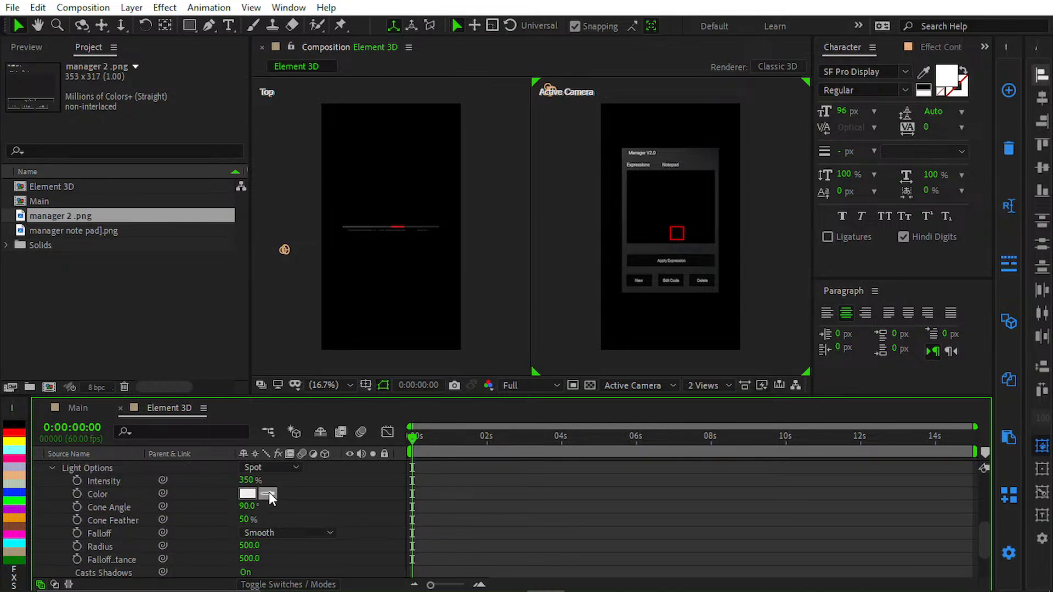
{"action": "left_click", "coordinate": [247, 481]}
{"action": "type", "text": "250"}
{"action": "key", "text": "Return"}
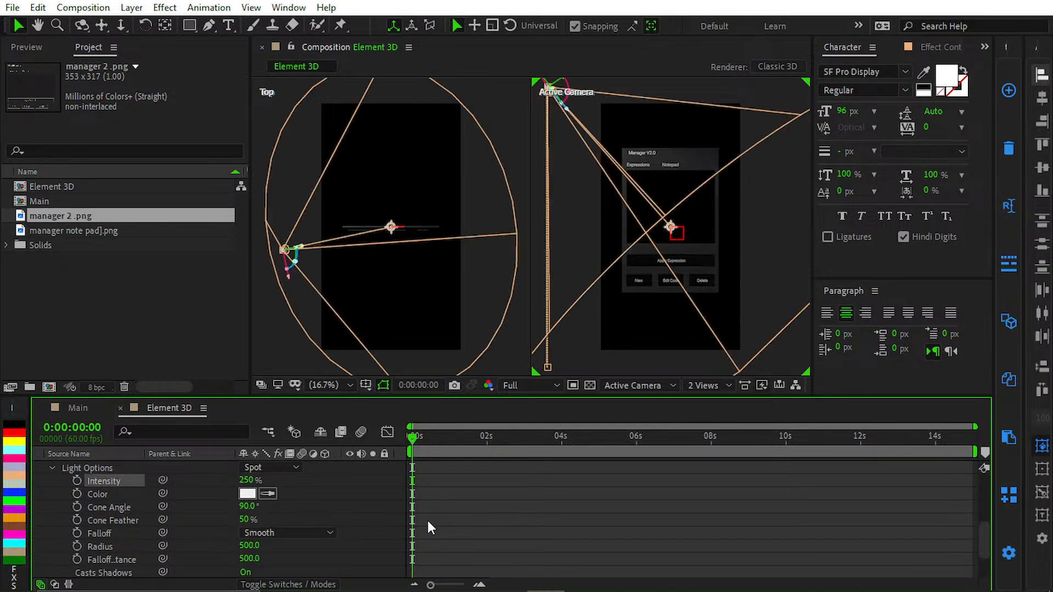
{"action": "left_click", "coordinate": [521, 491]}
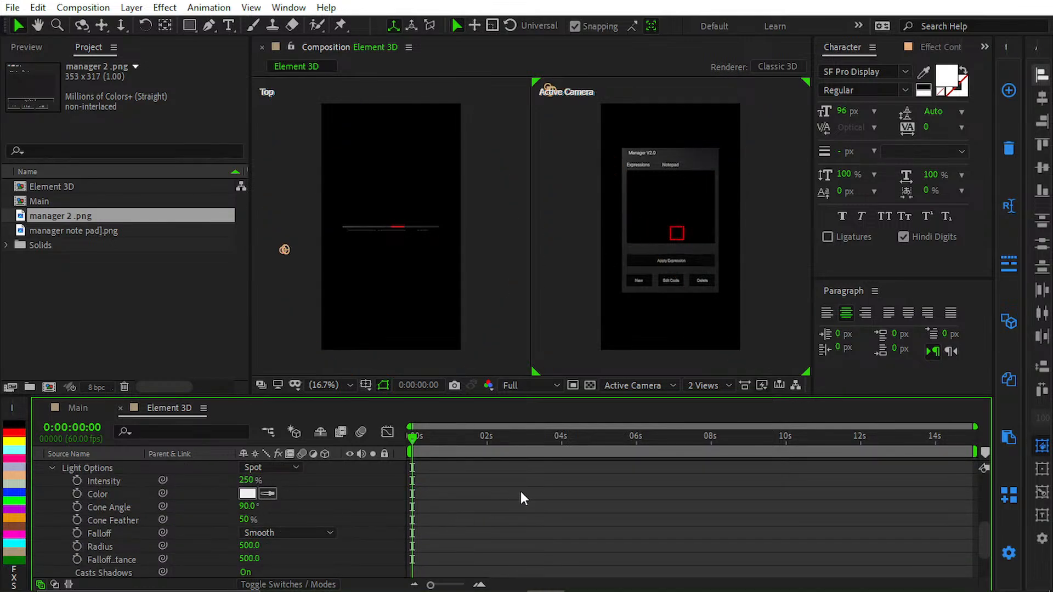
- Play the composition to check the dimmer light on the panel up close in the Active Camera view
{"action": "scroll", "coordinate": [482, 481], "scroll_direction": "up", "scroll_amount": 3}
{"action": "left_click", "coordinate": [482, 483]}
{"action": "key", "text": "space"}
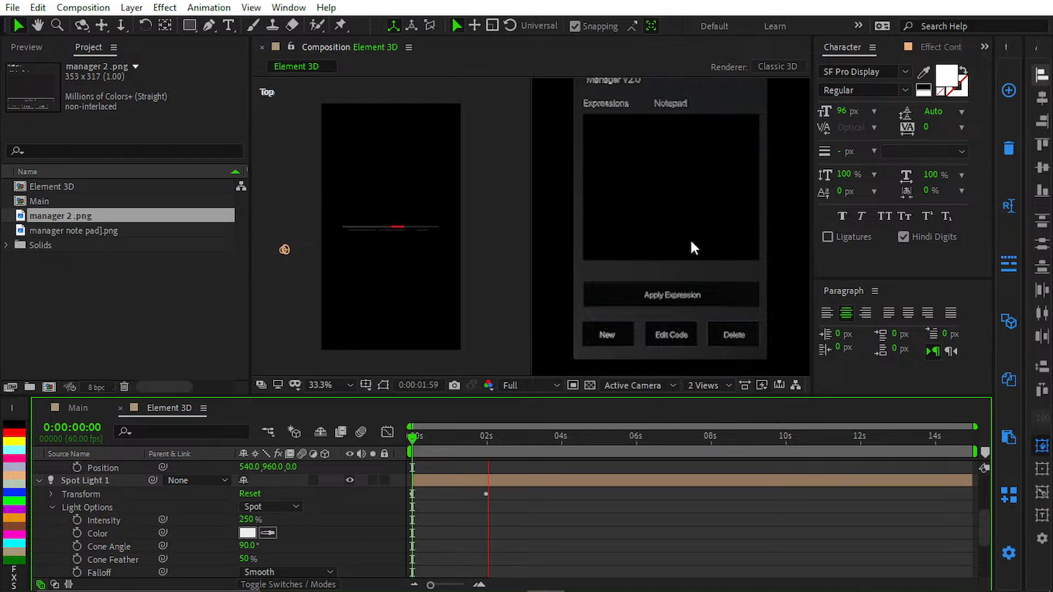
{"action": "key", "text": "space"}
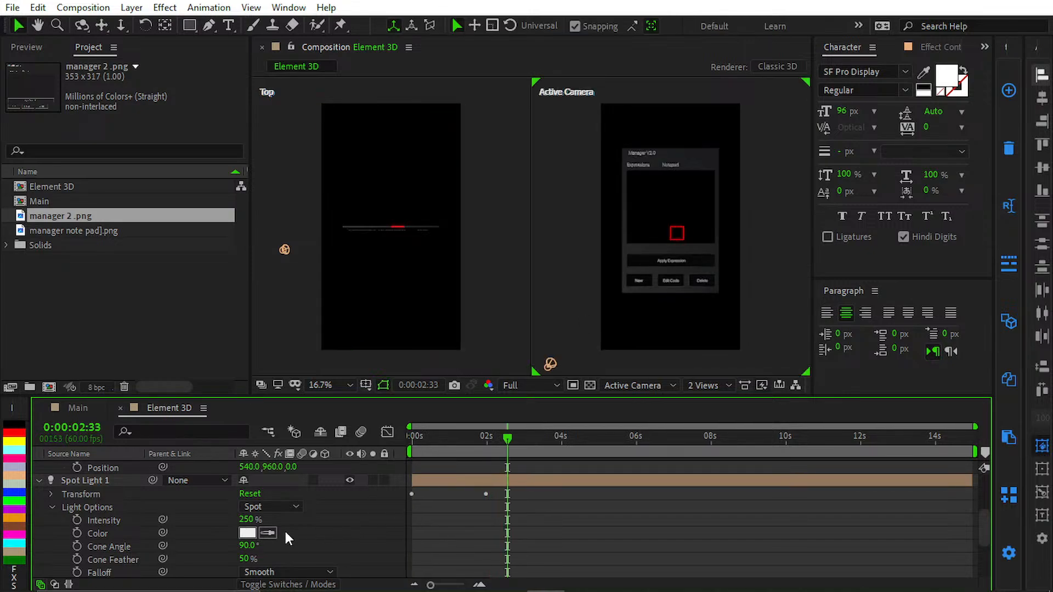
- Set Spot Light 1's Cone Angle to 40°
{"action": "left_click", "coordinate": [245, 546]}
{"action": "type", "text": "4"}
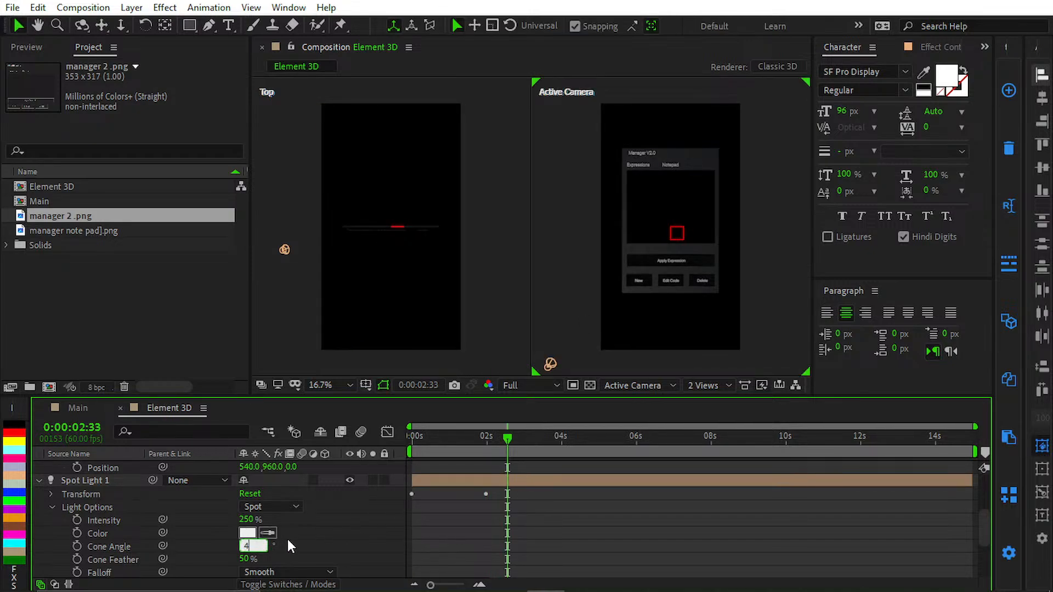
{"action": "type", "text": "0"}
{"action": "key", "text": "Return"}
{"action": "left_click", "coordinate": [558, 528]}
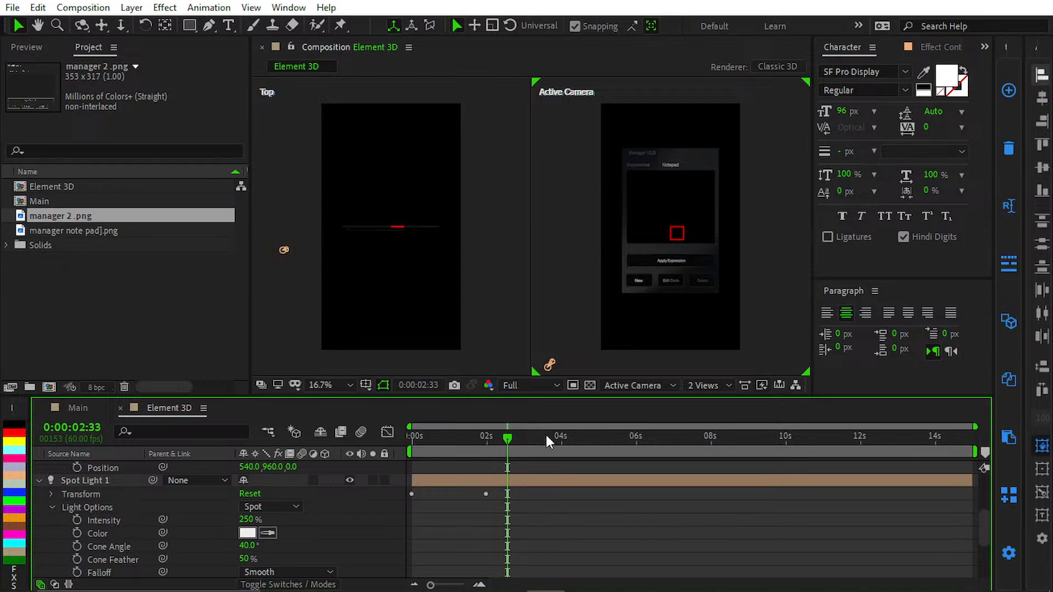
- Play the animation from the first frame to check the narrower light cone on the panel
{"action": "key", "text": "Home"}
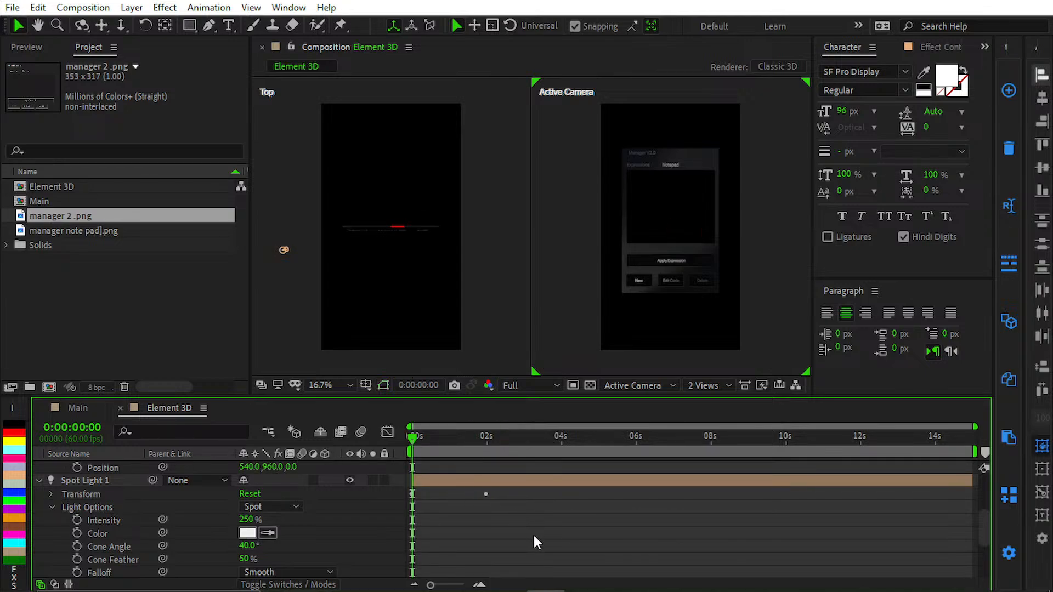
{"action": "key", "text": "space"}
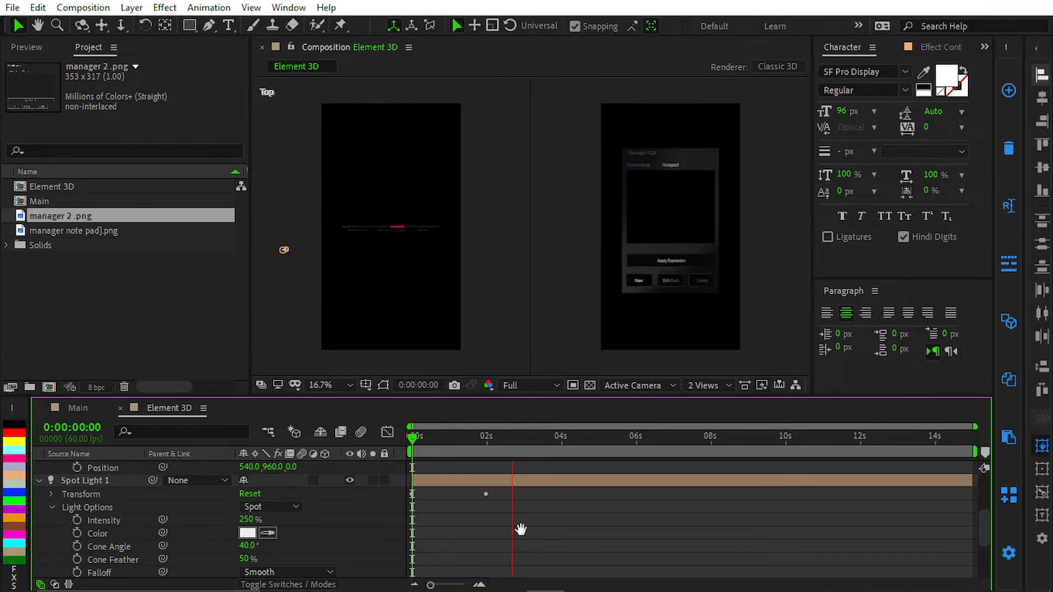
{"action": "key", "text": "space"}
{"action": "key", "text": "space"}
{"action": "key", "text": "space"}
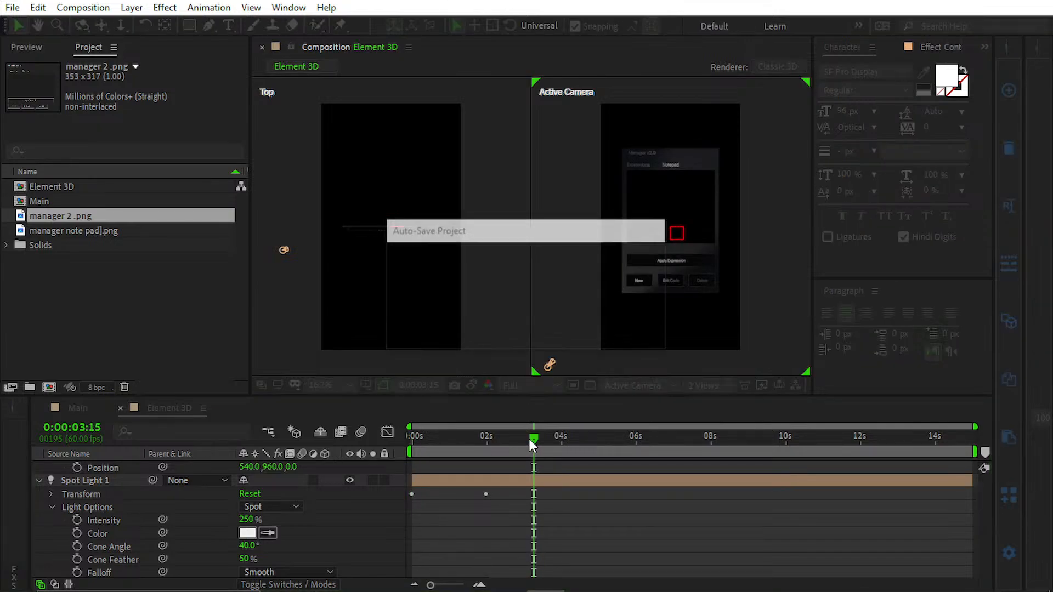
- End the work area at Spot Light 1's second Position keyframe, 0:00:01:58, and preview the light sweep within it
{"action": "key", "text": "Home"}
{"action": "left_click", "coordinate": [481, 485]}
{"action": "key", "text": "p"}
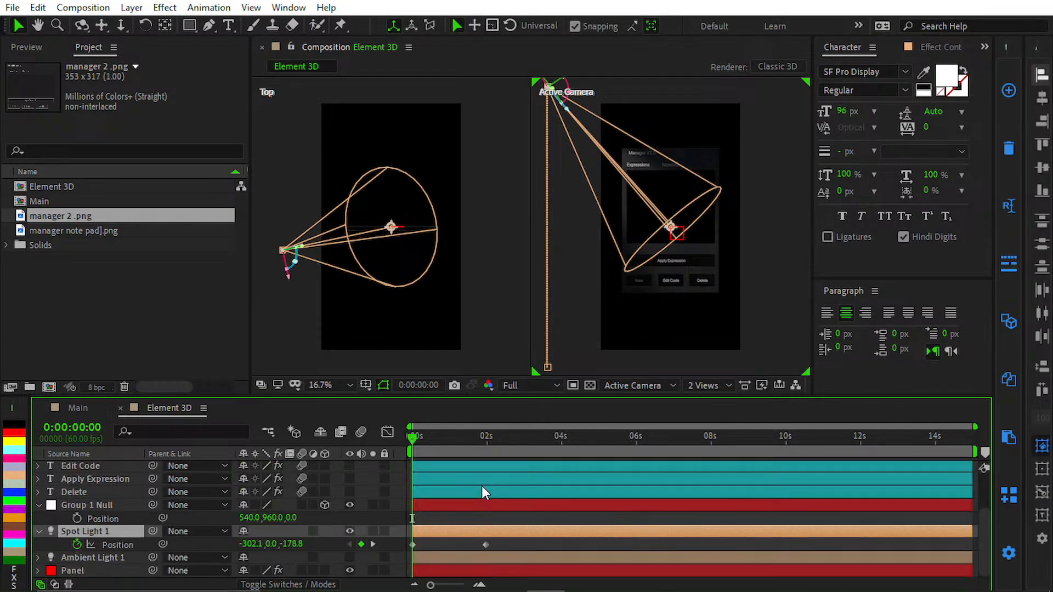
{"action": "key", "text": "k"}
{"action": "left_click", "coordinate": [520, 546]}
{"action": "key", "text": "space"}
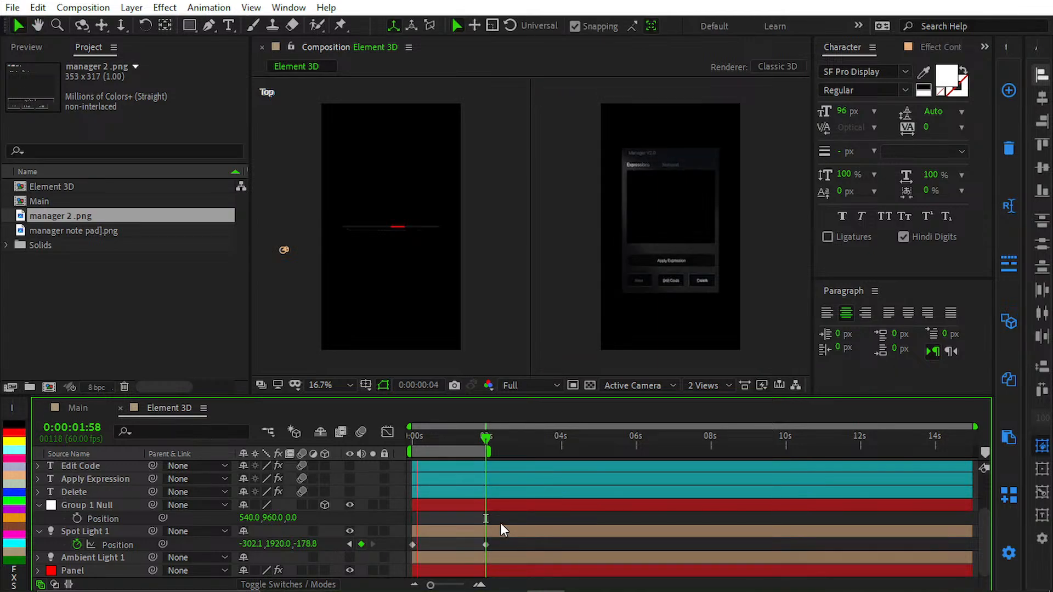
{"action": "key", "text": "space"}
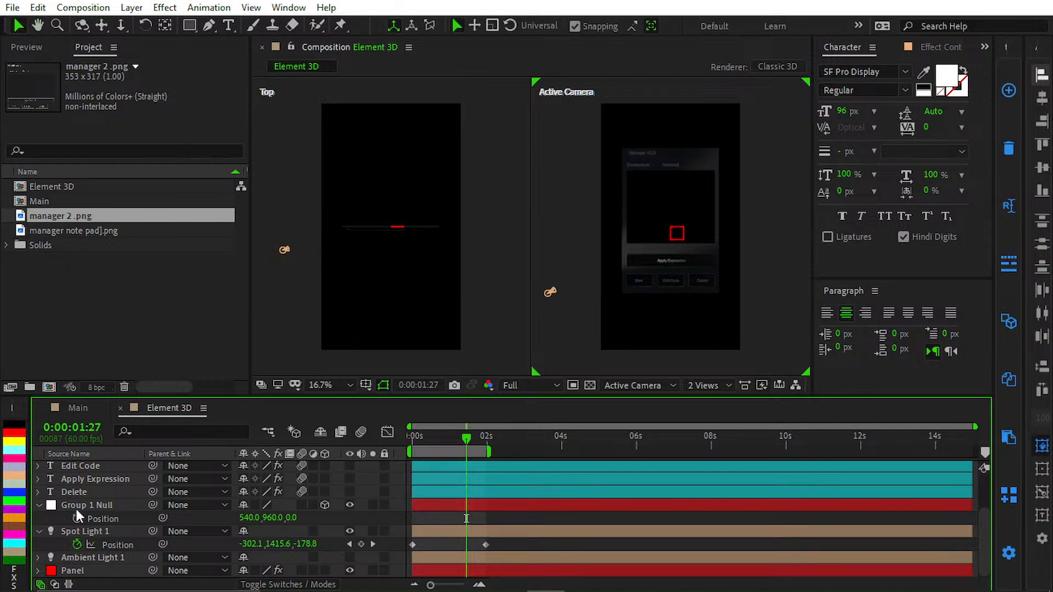
- Expand Spot Light 1's Transform properties and delete the Ambient Light 1 layer
{"action": "left_click", "coordinate": [39, 531]}
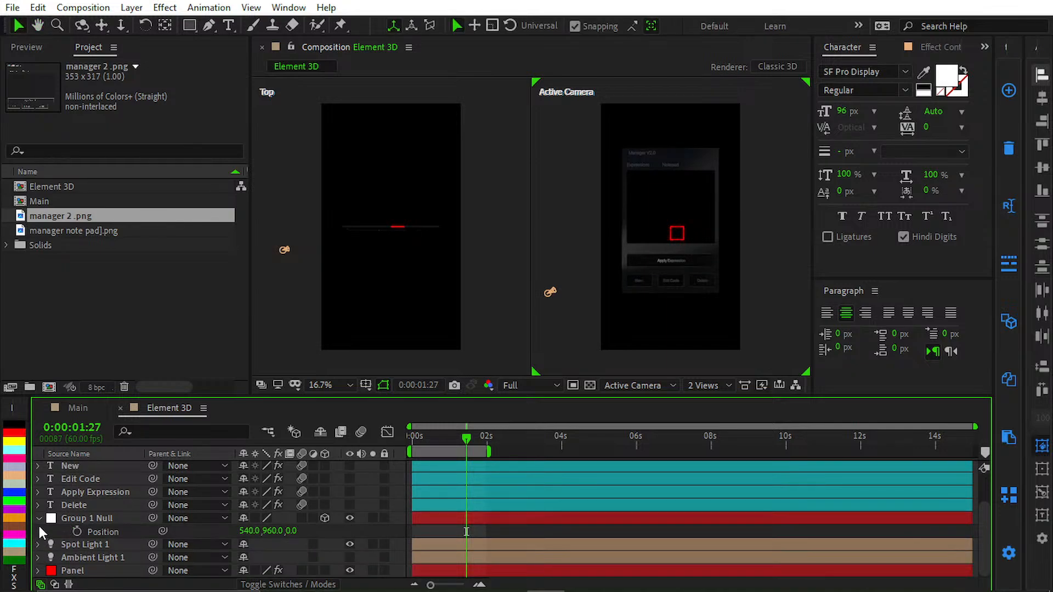
{"action": "left_click", "coordinate": [38, 544]}
{"action": "scroll", "coordinate": [49, 525], "scroll_direction": "down", "scroll_amount": 5}
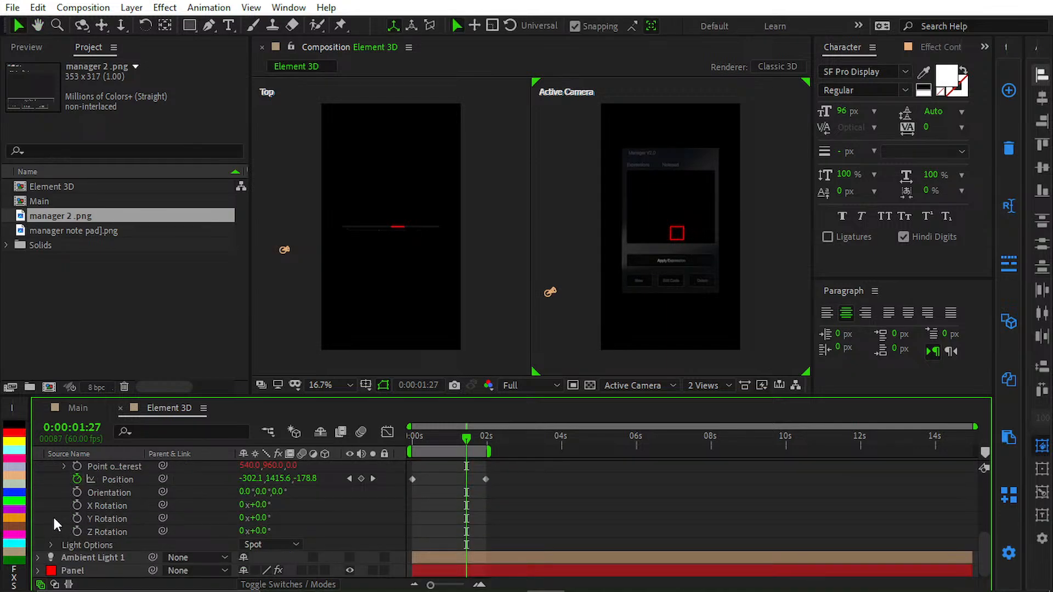
{"action": "scroll", "coordinate": [82, 524], "scroll_direction": "up", "scroll_amount": 5}
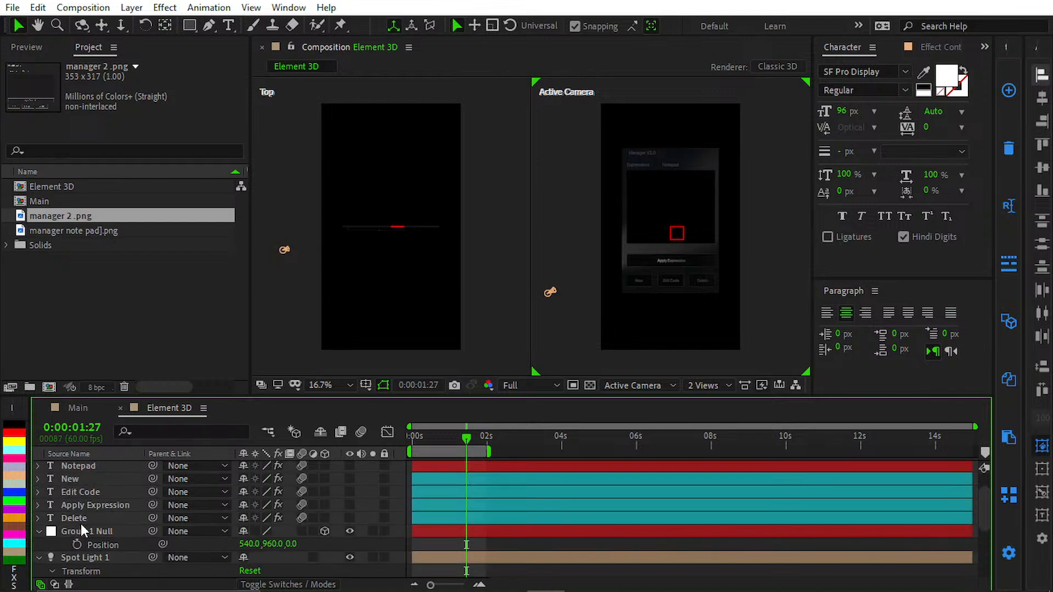
{"action": "scroll", "coordinate": [81, 525], "scroll_direction": "down", "scroll_amount": 3}
{"action": "scroll", "coordinate": [111, 548], "scroll_direction": "down", "scroll_amount": 3}
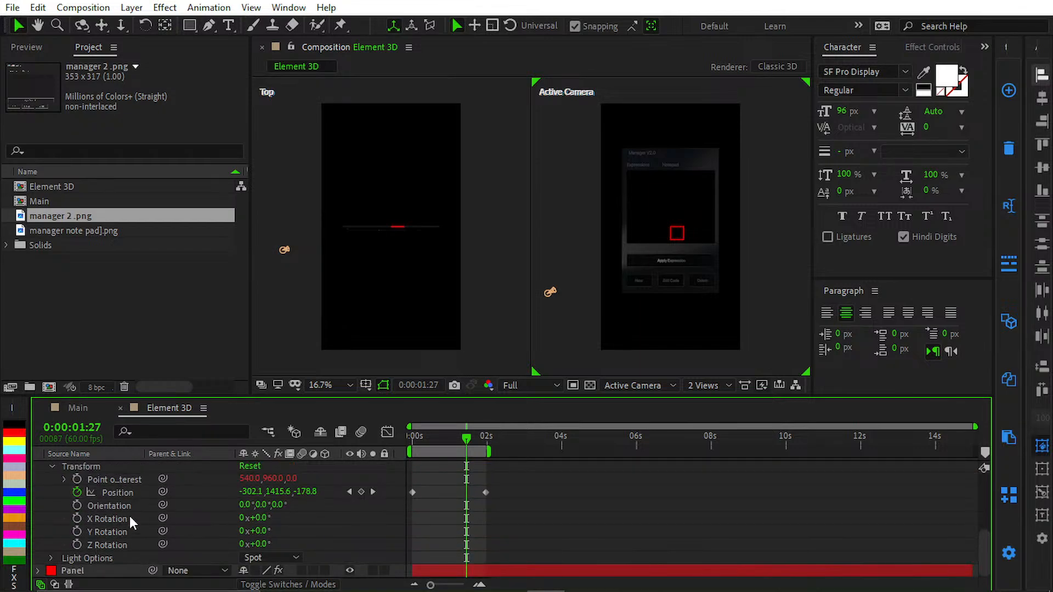
- Expand Spot Light 1's Light Options and return the playhead to the first frame
{"action": "scroll", "coordinate": [87, 518], "scroll_direction": "up", "scroll_amount": 3}
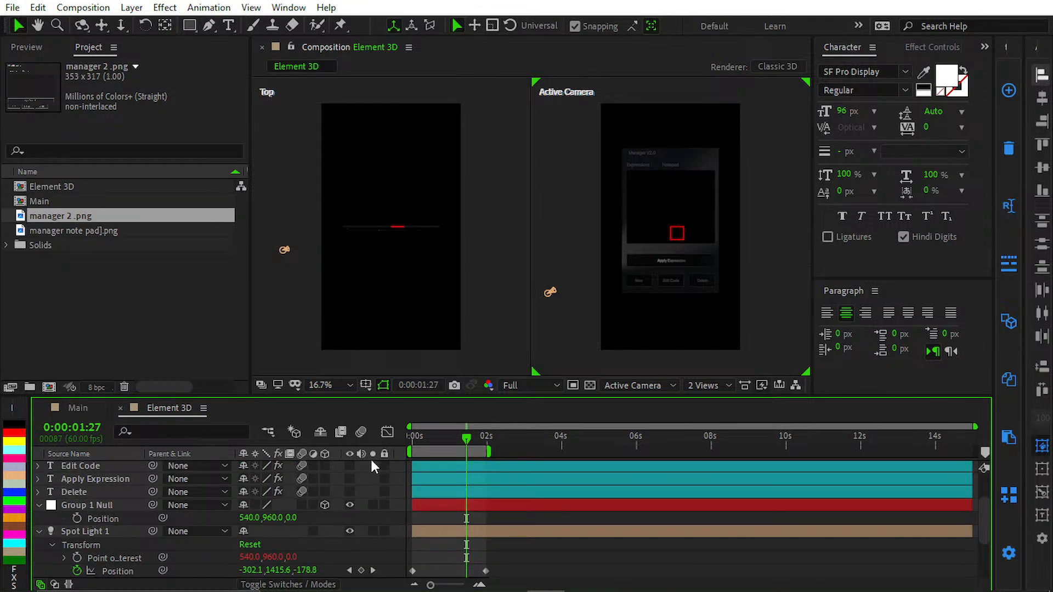
{"action": "scroll", "coordinate": [351, 475], "scroll_direction": "down", "scroll_amount": 3}
{"action": "left_click", "coordinate": [50, 558]}
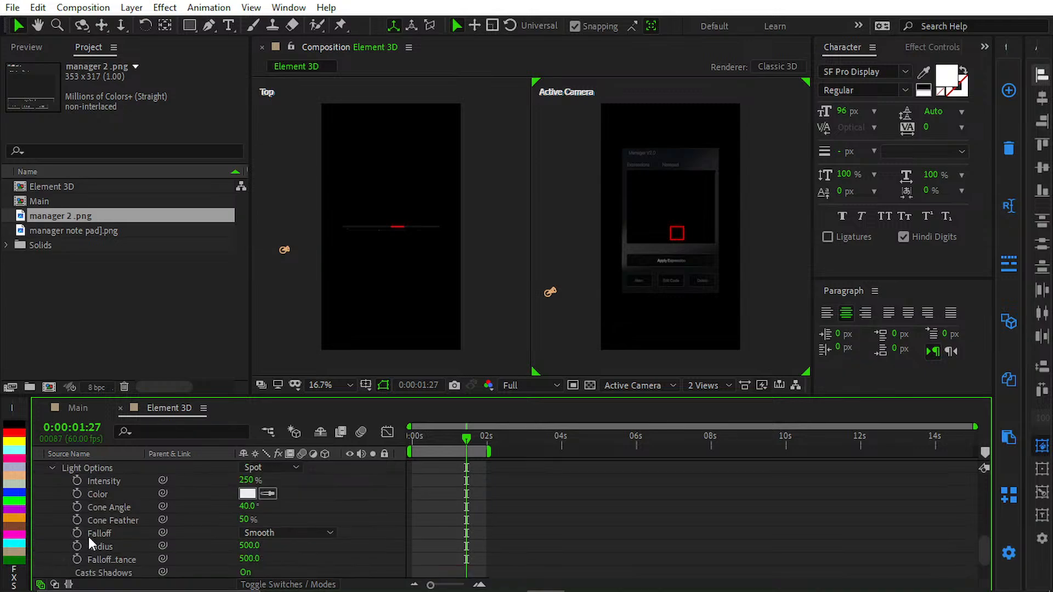
{"action": "scroll", "coordinate": [156, 511], "scroll_direction": "down", "scroll_amount": 1}
{"action": "scroll", "coordinate": [156, 511], "scroll_direction": "up", "scroll_amount": 1}
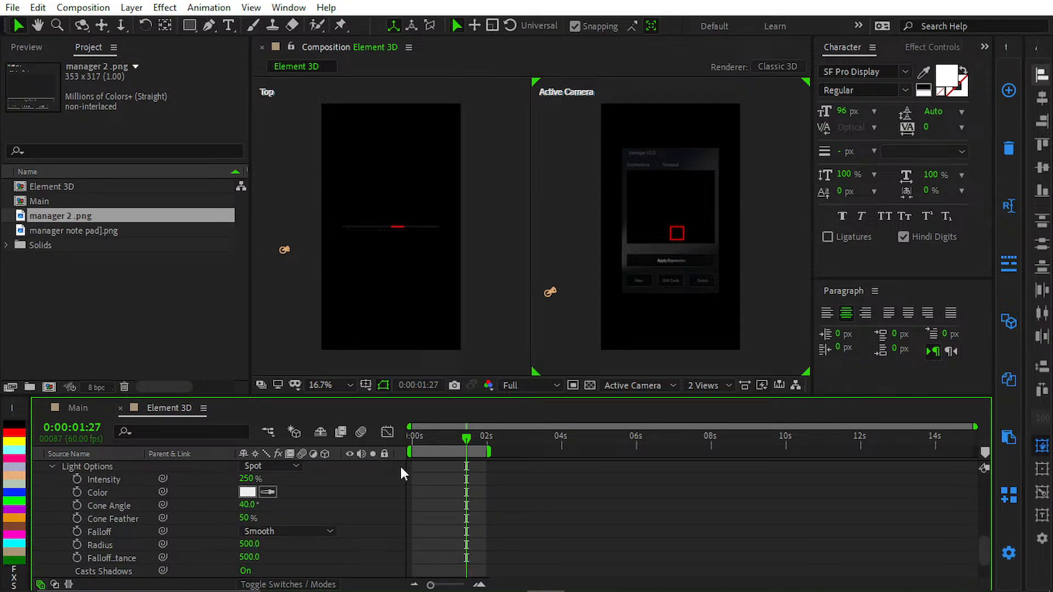
{"action": "key", "text": "equal"}
{"action": "key", "text": "equal"}
{"action": "left_click_drag", "start_coordinate": [473, 436], "coordinate": [405, 445]}
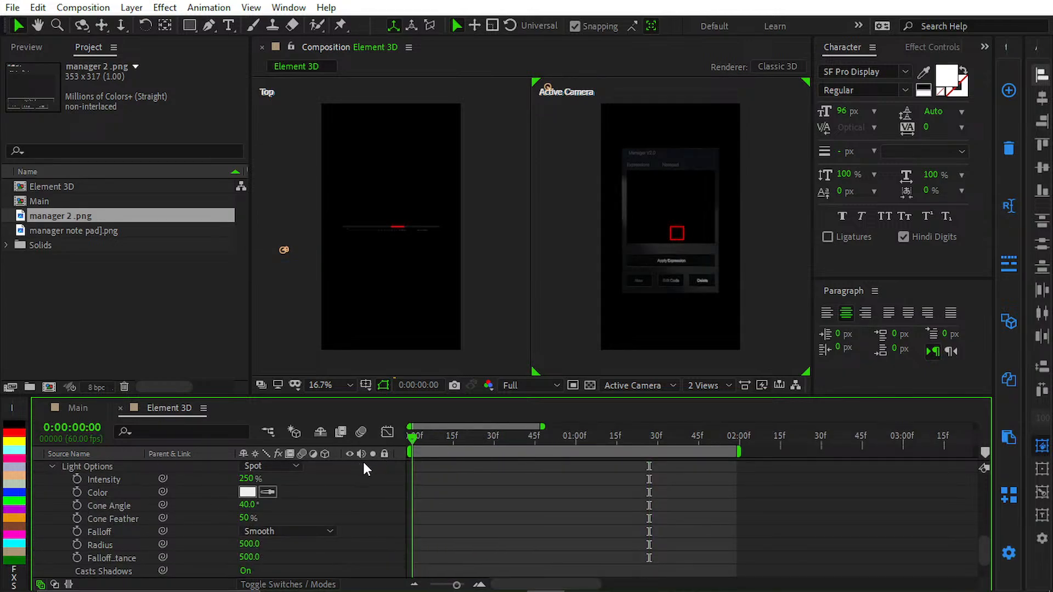
- Set Spot Light 1's Cone Angle to 90° and keyframe it at the first frame
{"action": "left_click", "coordinate": [246, 505]}
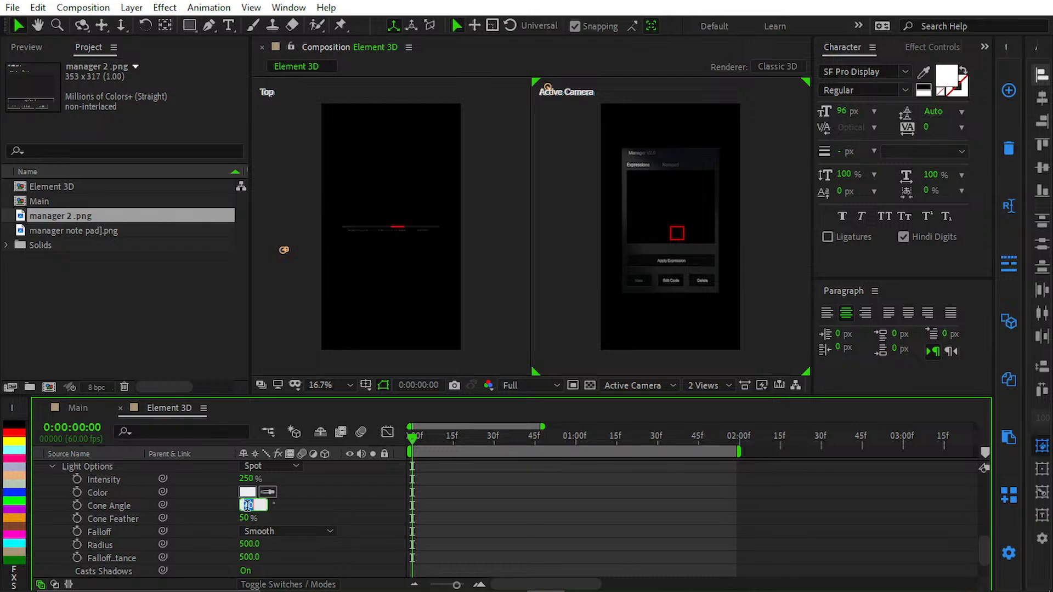
{"action": "type", "text": "90"}
{"action": "left_click", "coordinate": [452, 502]}
{"action": "scroll", "coordinate": [485, 504], "scroll_direction": "up", "scroll_amount": 2}
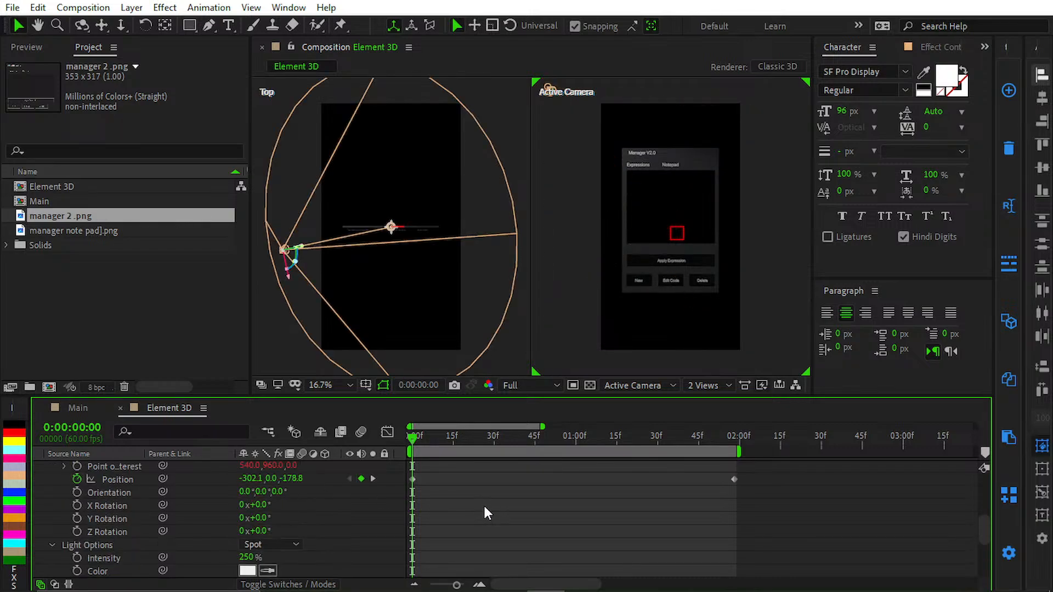
{"action": "scroll", "coordinate": [482, 503], "scroll_direction": "down", "scroll_amount": 2}
{"action": "left_click", "coordinate": [77, 506]}
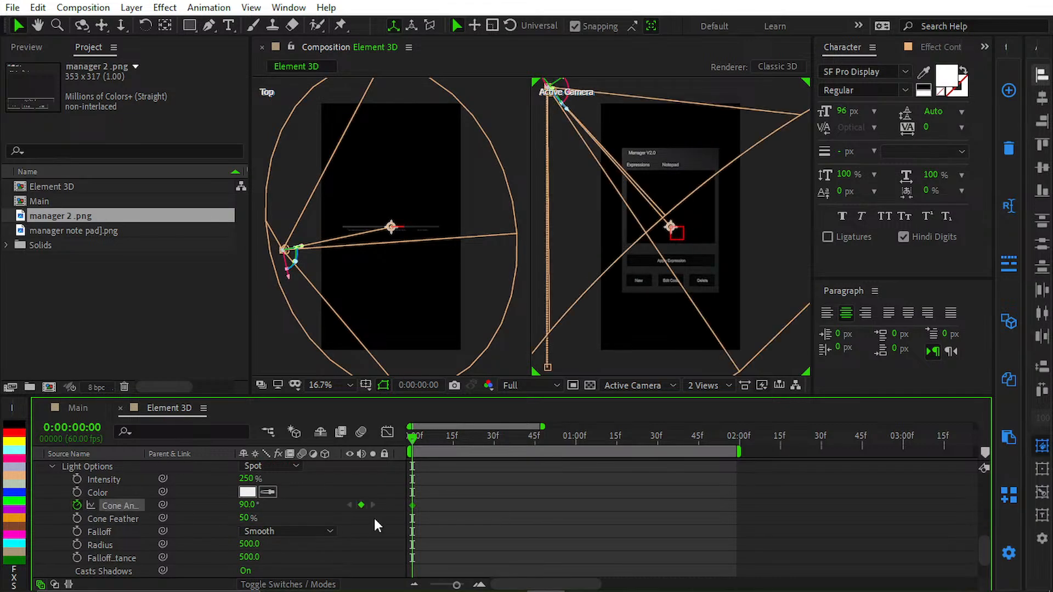
- Keyframe Spot Light 1's Cone Angle at 0° on the second Position keyframe, 0:00:01:58, and preview the animation from the start
{"action": "scroll", "coordinate": [417, 517], "scroll_direction": "up", "scroll_amount": 3}
{"action": "key", "text": "k"}
{"action": "scroll", "coordinate": [414, 519], "scroll_direction": "down", "scroll_amount": 2}
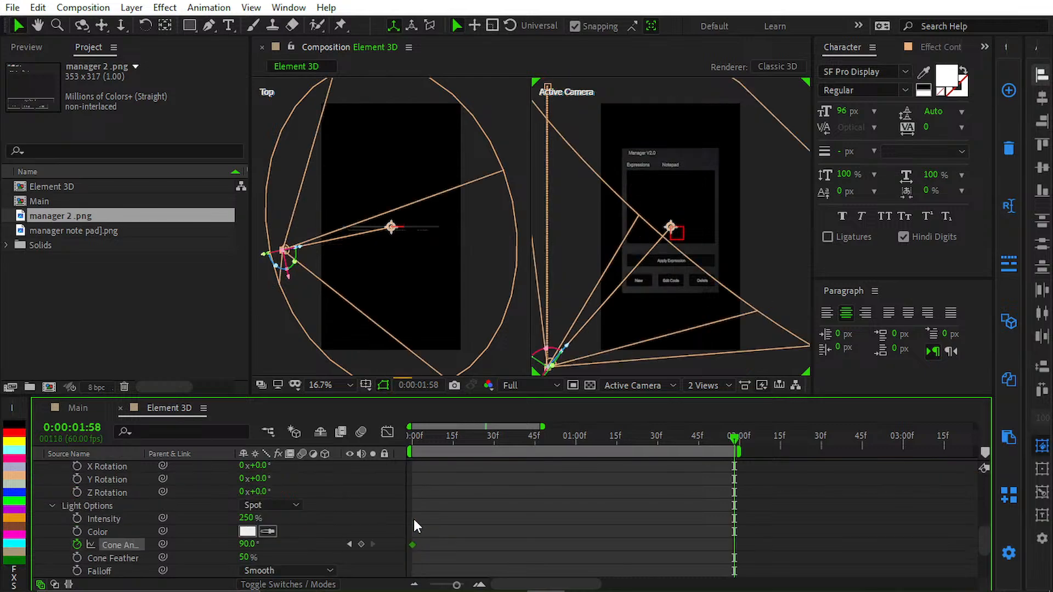
{"action": "left_click", "coordinate": [489, 512]}
{"action": "scroll", "coordinate": [210, 557], "scroll_direction": "down", "scroll_amount": 3}
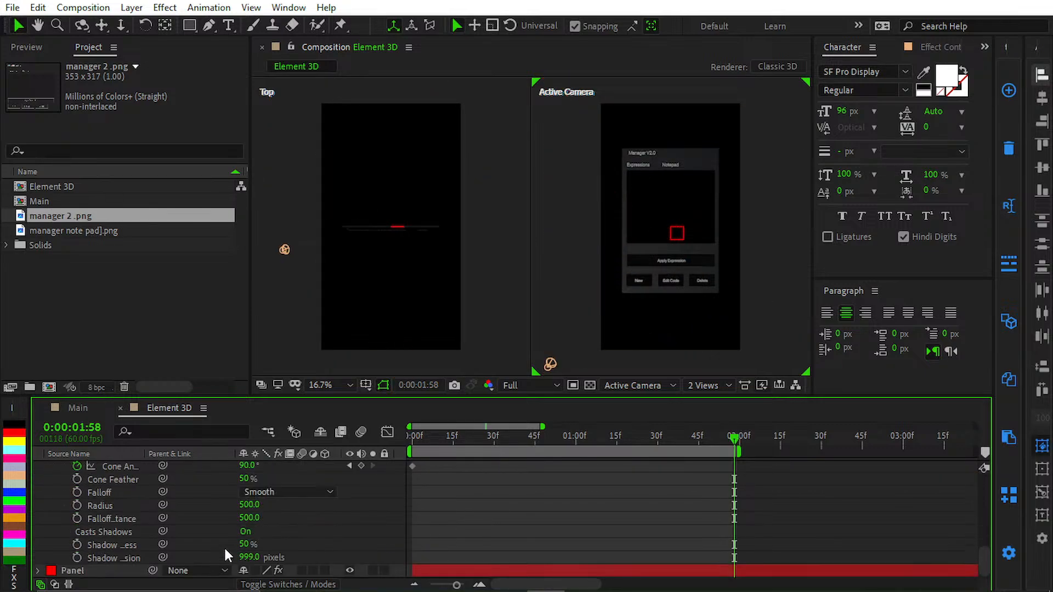
{"action": "left_click", "coordinate": [248, 466]}
{"action": "type", "text": "0"}
{"action": "key", "text": "Return"}
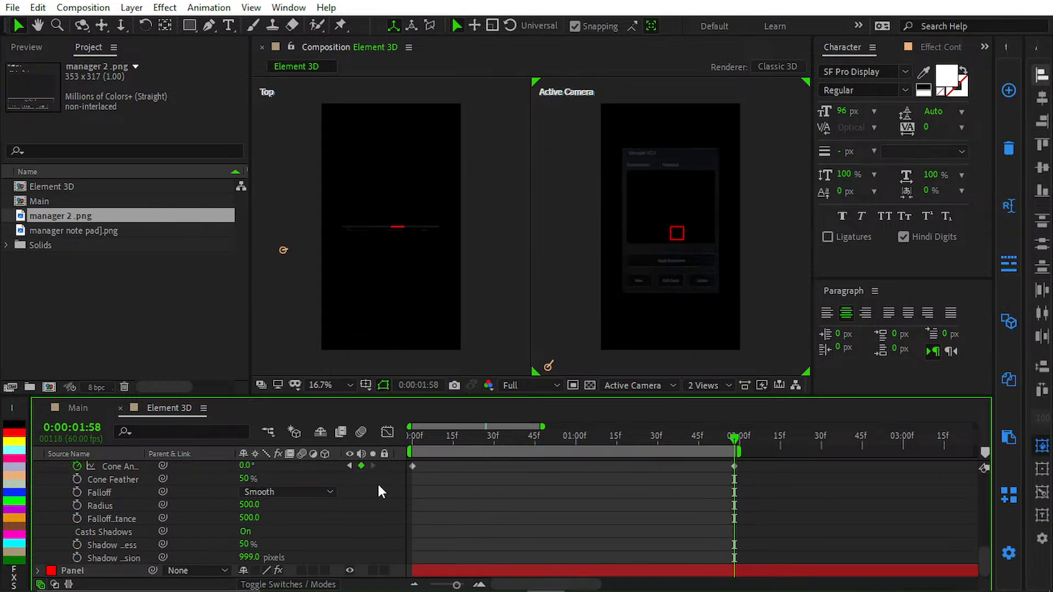
{"action": "key", "text": "Home"}
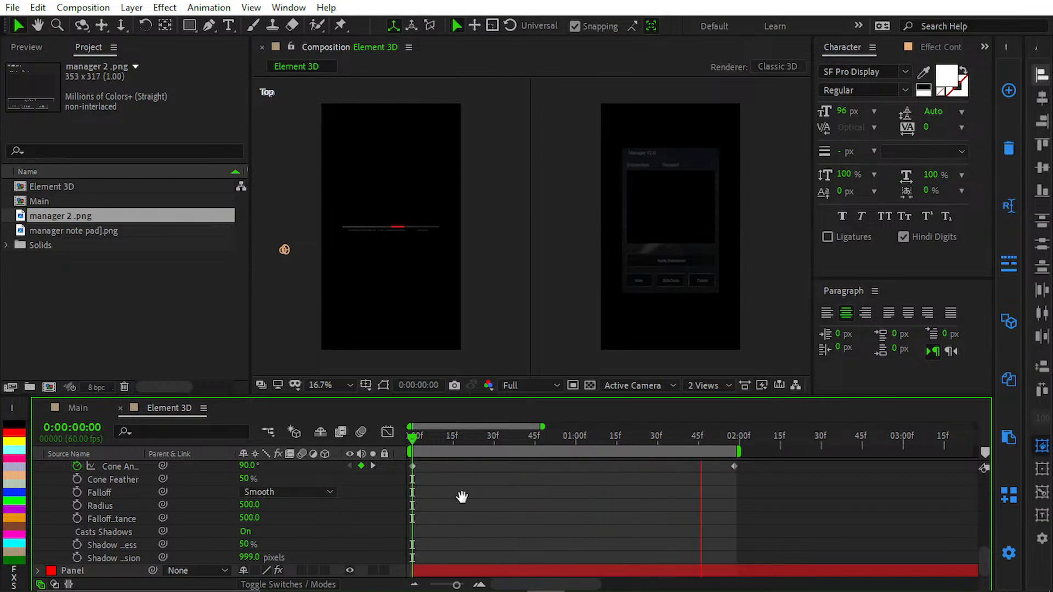
{"action": "key", "text": "space"}
- Apply Easy Ease to both Cone Angle keyframes of Spot Light 1
{"action": "scroll", "coordinate": [492, 488], "scroll_direction": "up", "scroll_amount": 3}
{"action": "left_click_drag", "start_coordinate": [757, 486], "coordinate": [418, 524]}
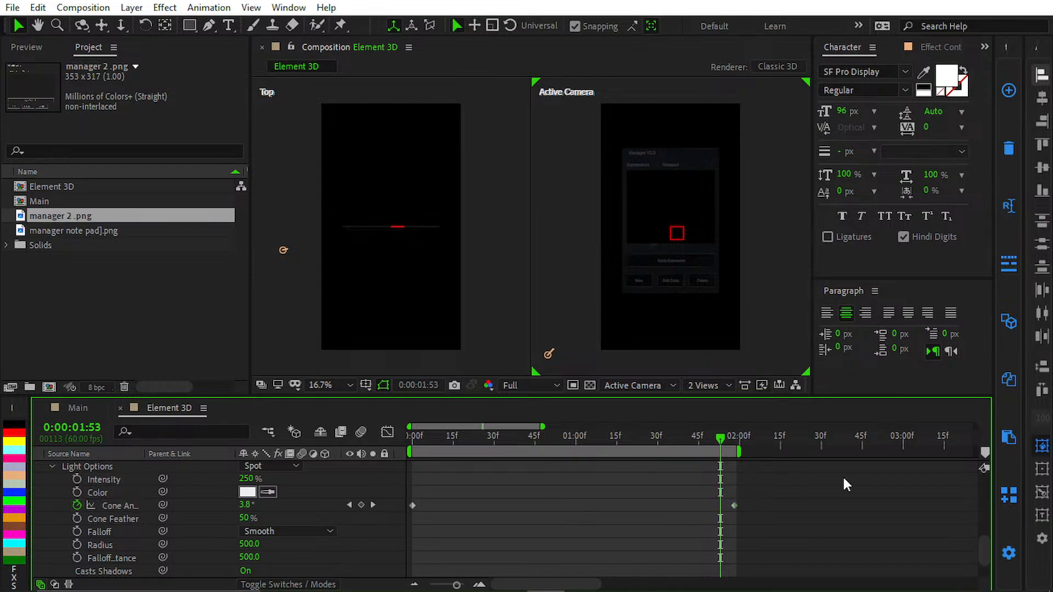
{"action": "left_click_drag", "start_coordinate": [837, 491], "coordinate": [362, 528]}
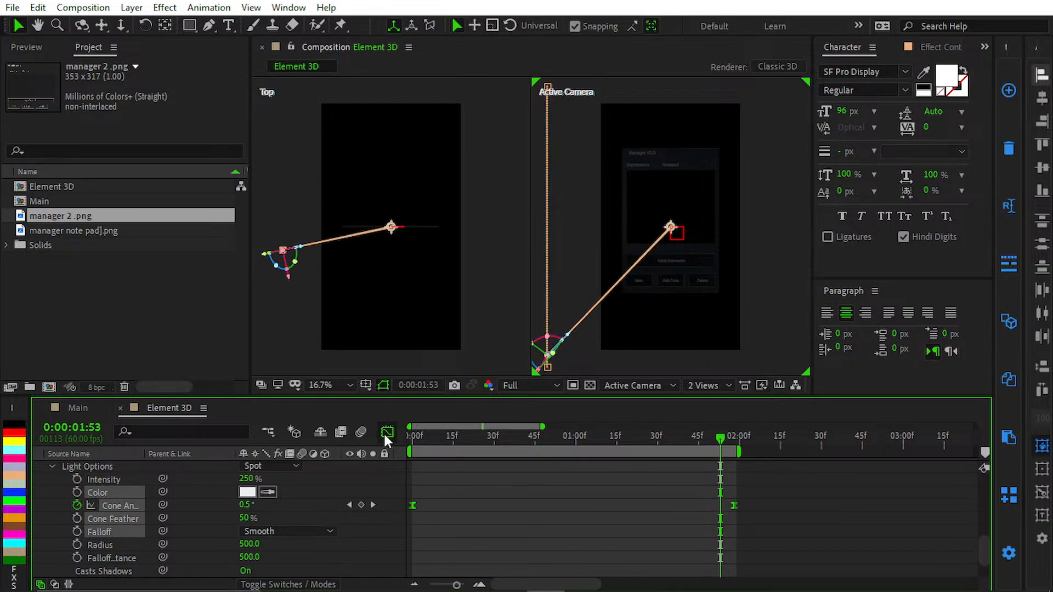
- Show only Spot Light 1's Cone Angle curve in the Graph Editor, with Auto-Select Graph Type on and the curve fitted to the view
{"action": "left_click", "coordinate": [385, 433]}
{"action": "left_click", "coordinate": [654, 569]}
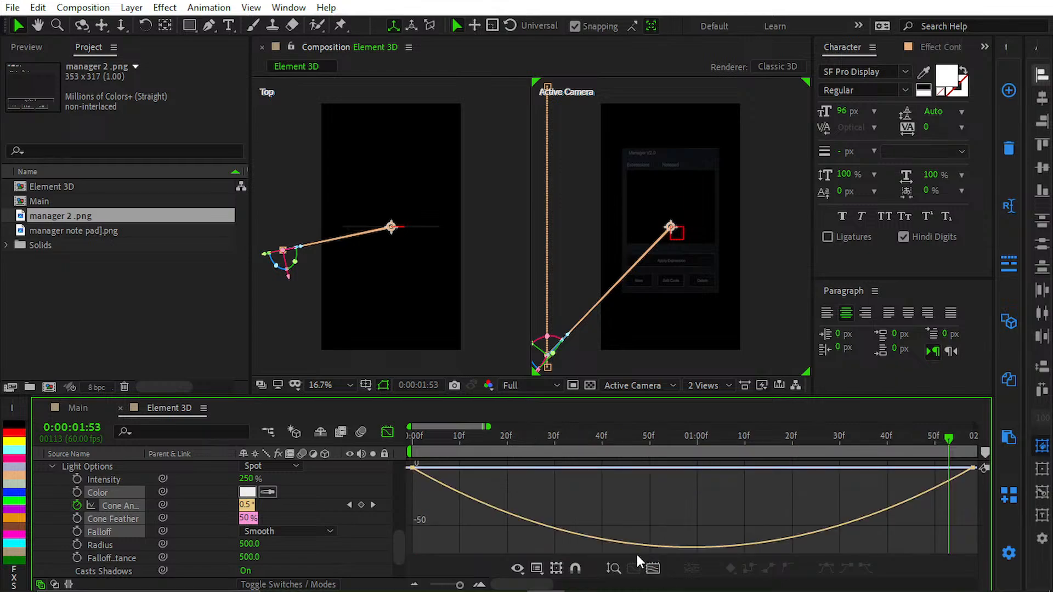
{"action": "right_click", "coordinate": [621, 540]}
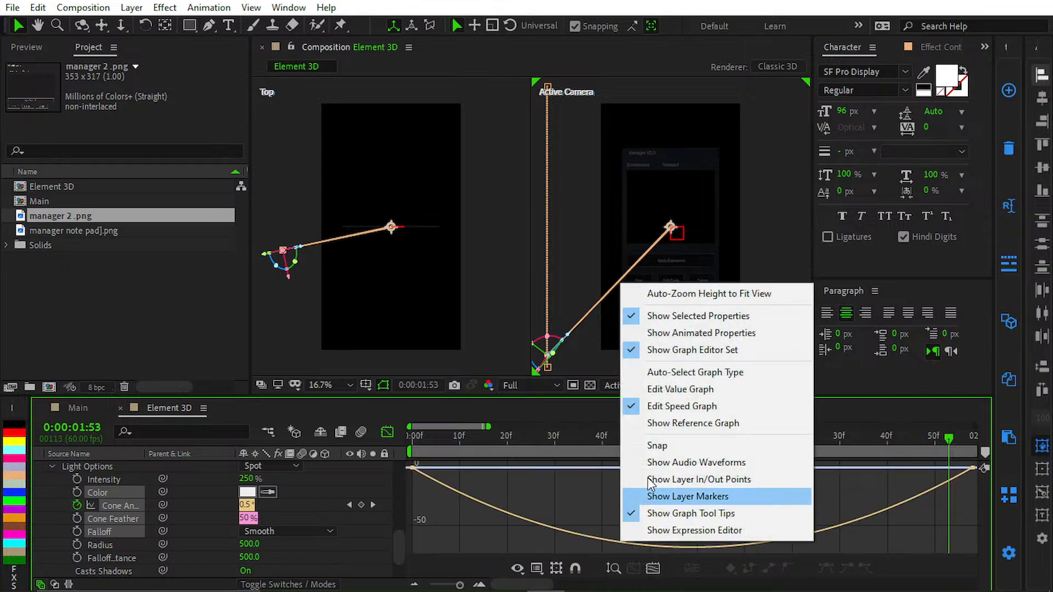
{"action": "left_click", "coordinate": [666, 373]}
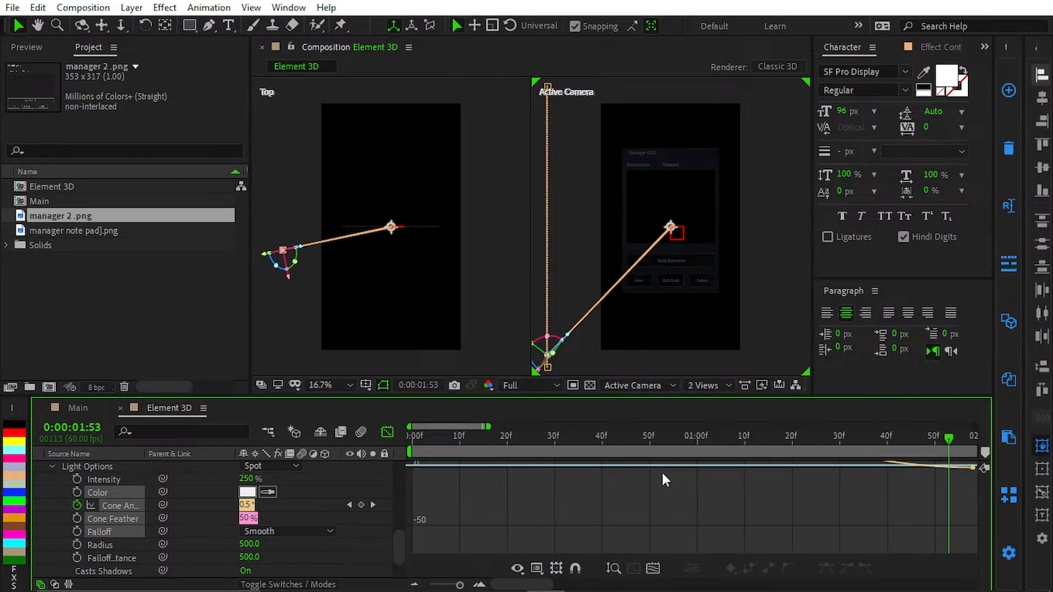
{"action": "left_click", "coordinate": [653, 568]}
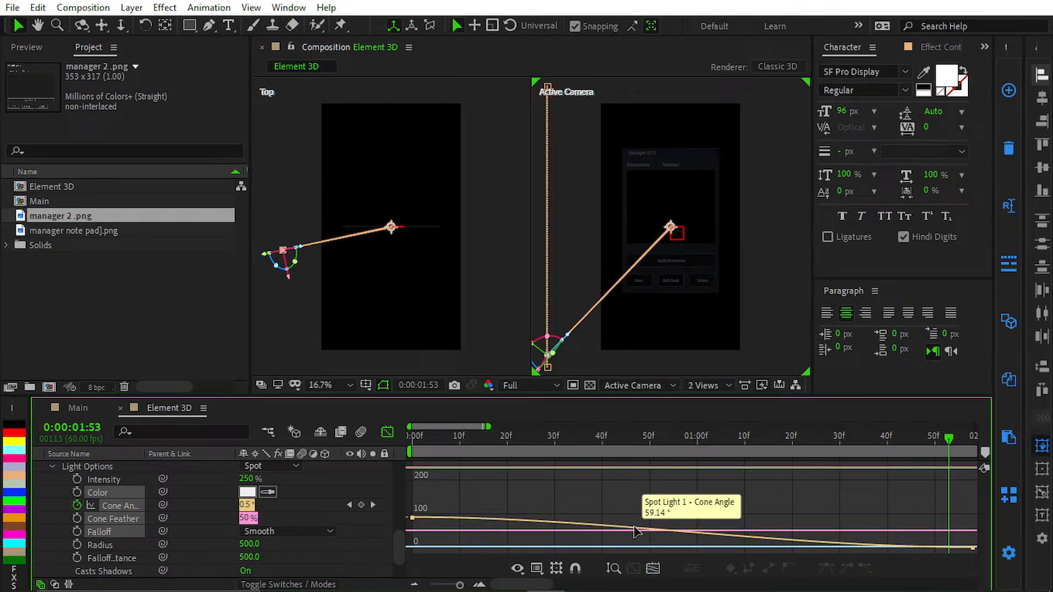
{"action": "left_click", "coordinate": [362, 519]}
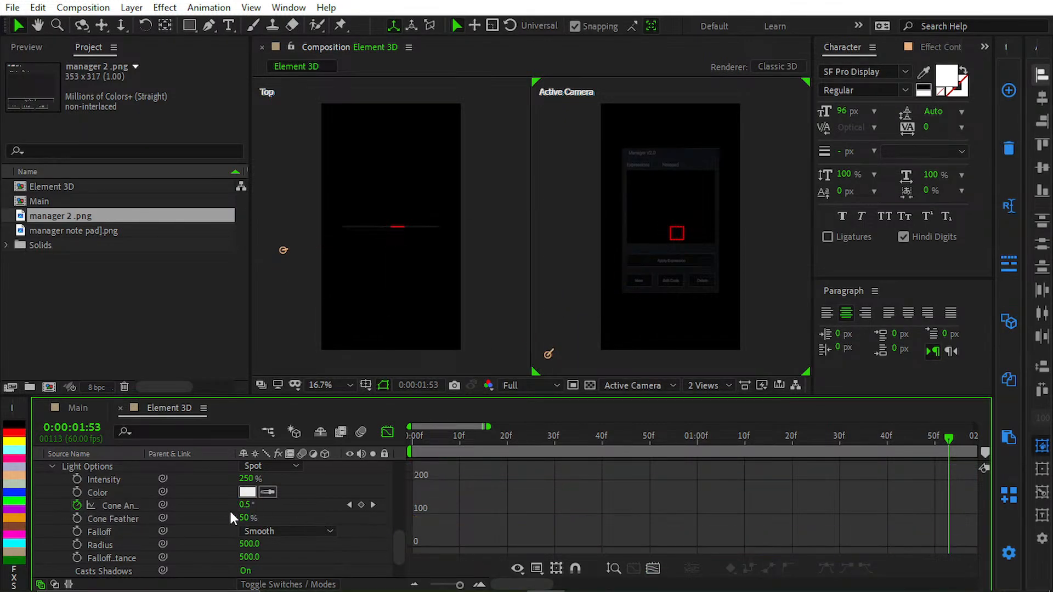
{"action": "left_click", "coordinate": [136, 505]}
{"action": "left_click", "coordinate": [502, 517]}
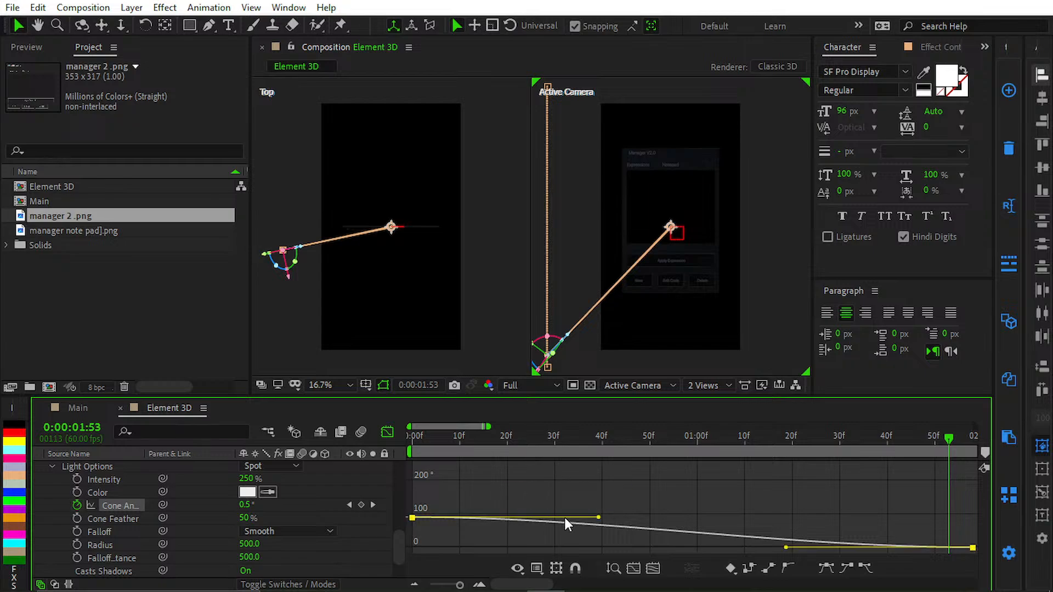
{"action": "left_click", "coordinate": [635, 569]}
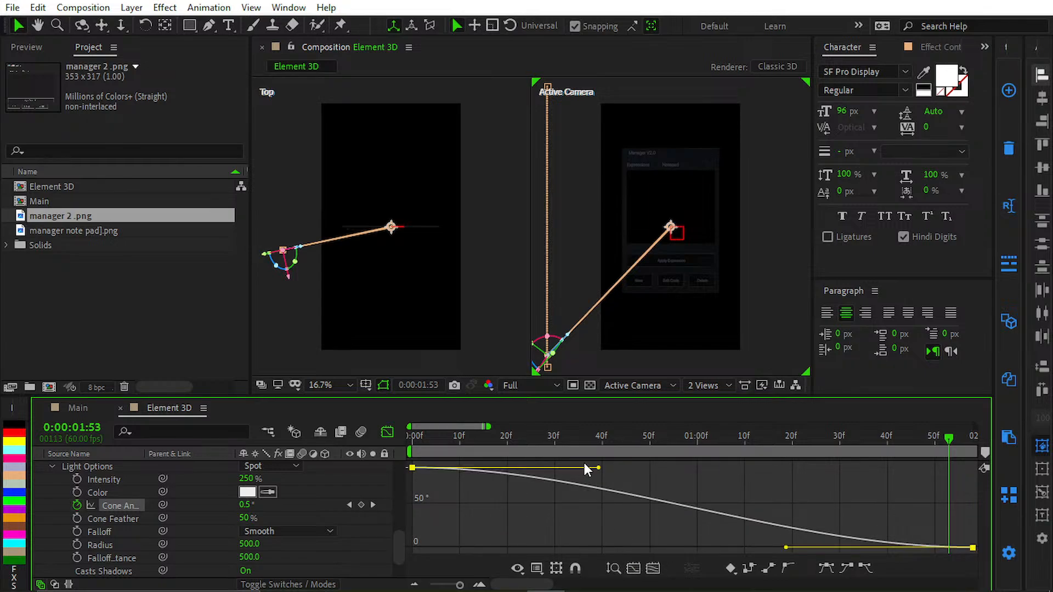
- Reshape the Cone Angle curve so the cone stays wide and closes sharply just before the last keyframe, and preview it
{"action": "left_click_drag", "start_coordinate": [786, 548], "coordinate": [955, 468]}
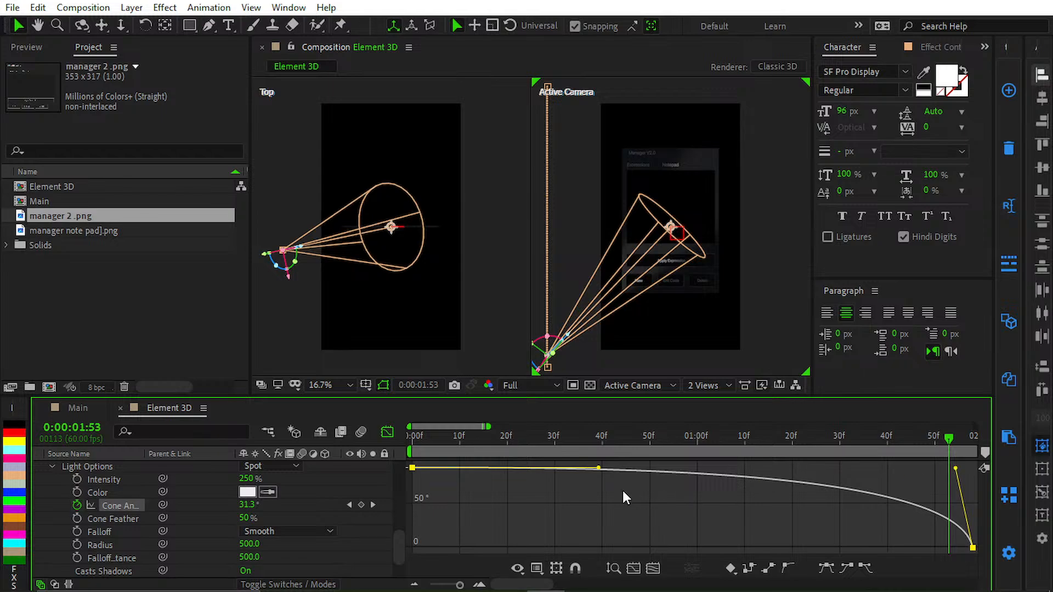
{"action": "left_click_drag", "start_coordinate": [602, 471], "coordinate": [897, 468]}
{"action": "key", "text": "space"}
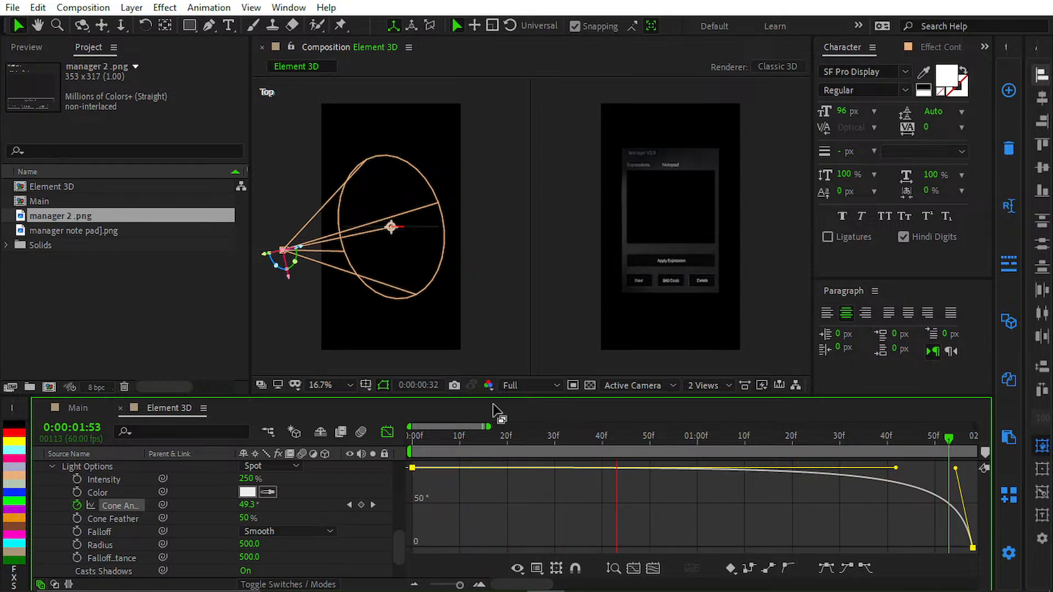
{"action": "key", "text": "space"}
- Close the Graph Editor and collapse the expanded properties of all layers
{"action": "left_click", "coordinate": [386, 427]}
{"action": "left_click", "coordinate": [606, 515]}
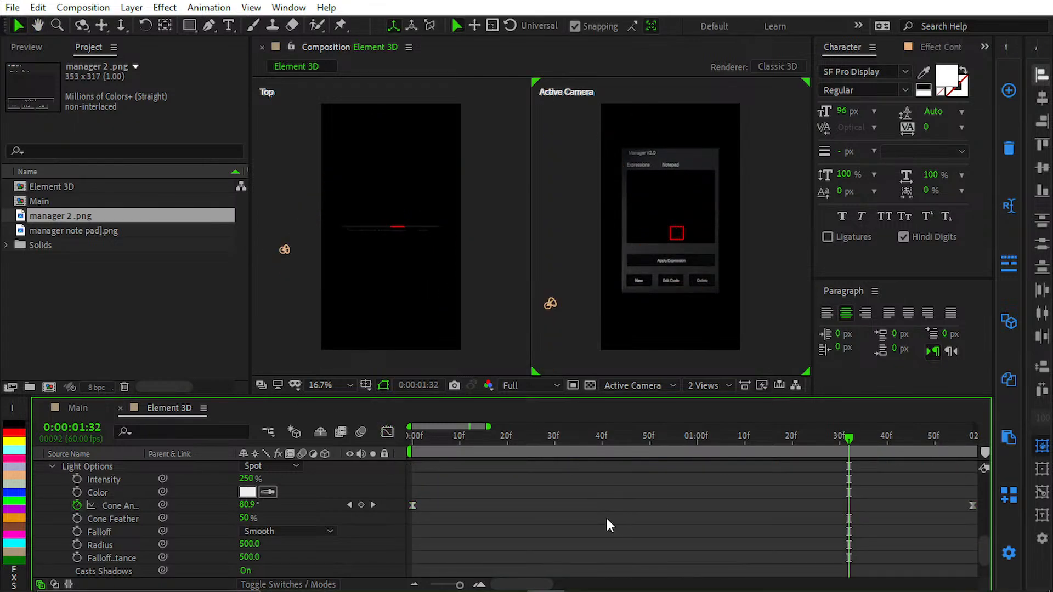
{"action": "key", "text": "u"}
{"action": "key", "text": "u"}
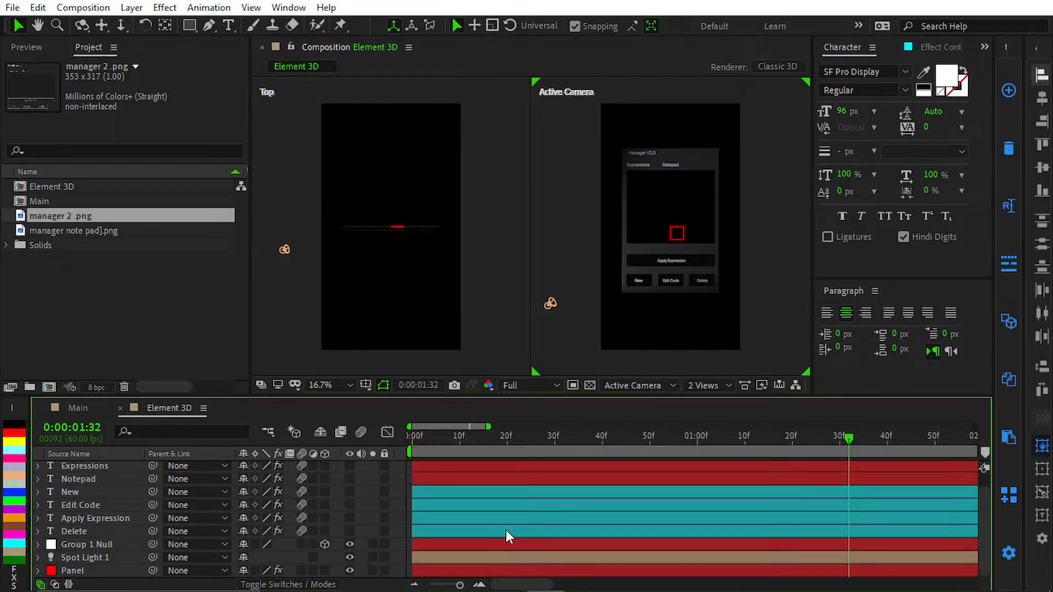
- Add first-frame keyframes for Group 1 Null's Position, Orientation, and X, Y and Z Rotation
{"action": "left_click", "coordinate": [488, 440]}
{"action": "key", "text": "Home"}
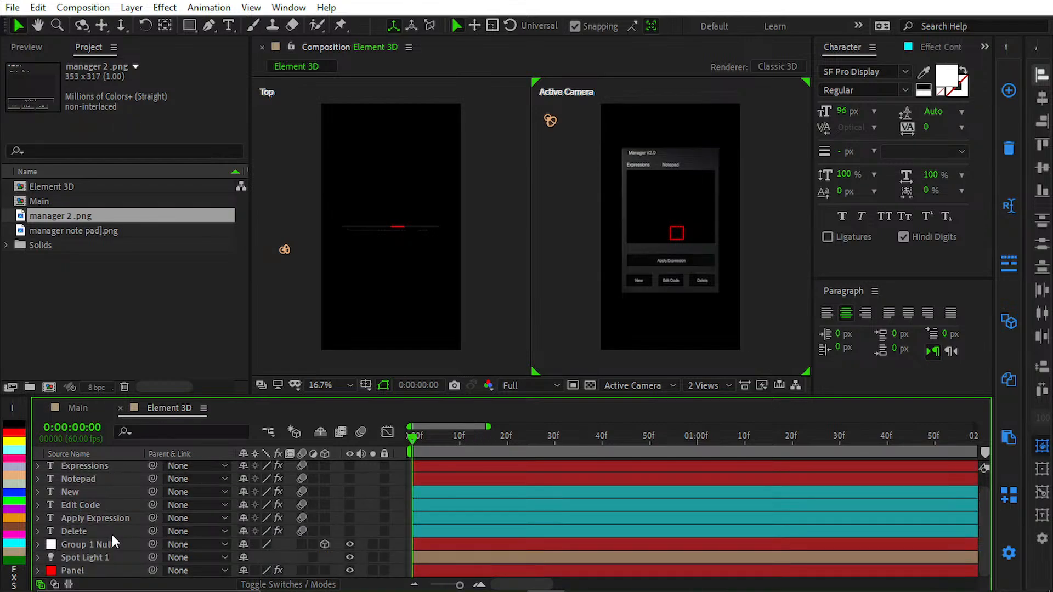
{"action": "left_click", "coordinate": [99, 543]}
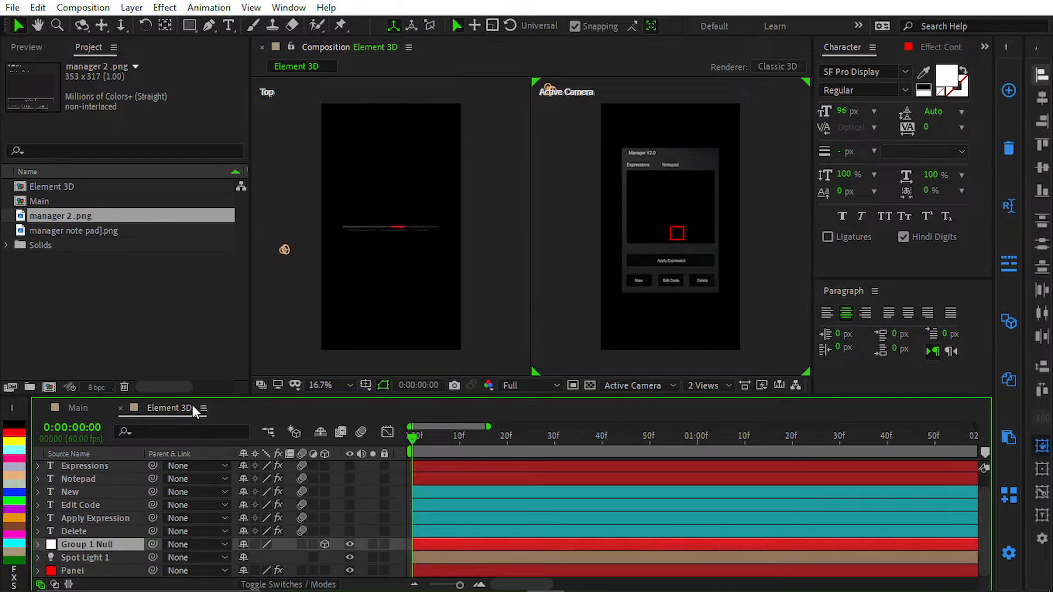
{"action": "key", "text": "p"}
{"action": "left_click", "coordinate": [78, 558]}
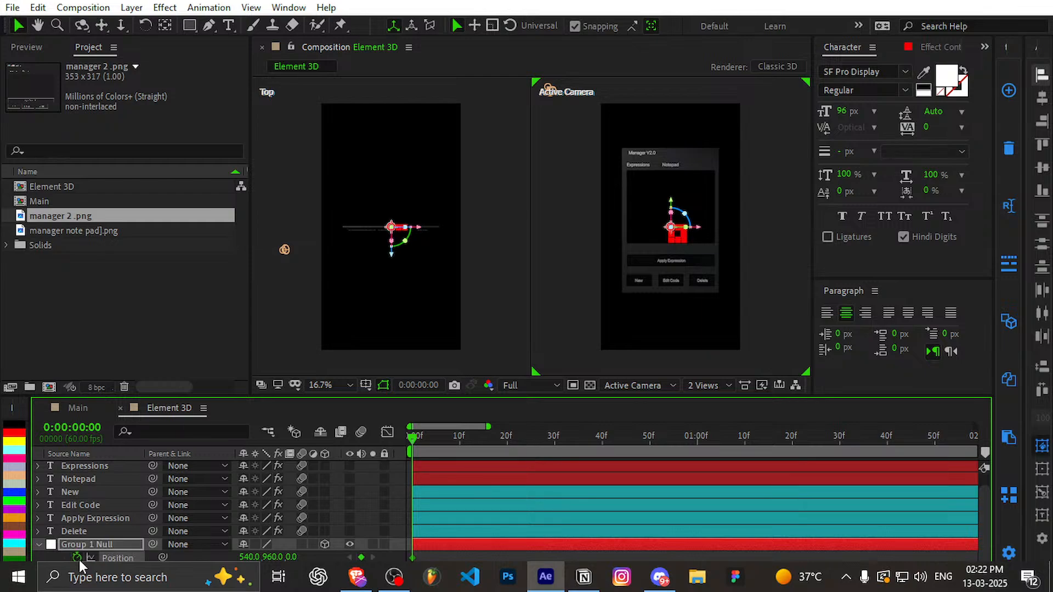
{"action": "key", "text": "shift+r"}
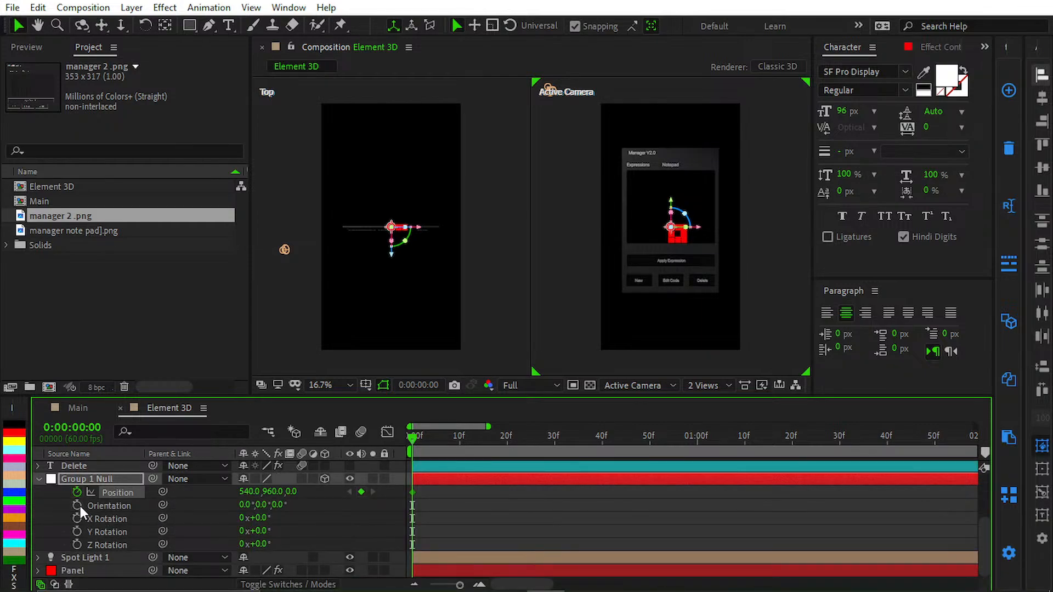
{"action": "left_click", "coordinate": [77, 506]}
{"action": "left_click", "coordinate": [77, 518]}
{"action": "left_click", "coordinate": [77, 532]}
{"action": "left_click", "coordinate": [77, 545]}
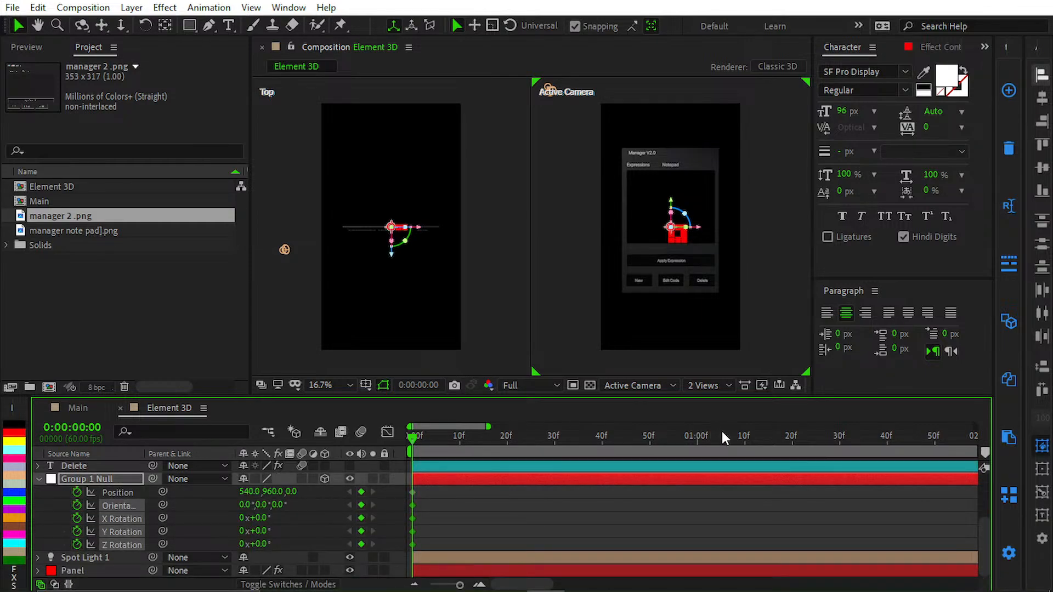
- At 0:00:02:00, set Group 1 Null's Z Position to -193
{"action": "left_click", "coordinate": [72, 427]}
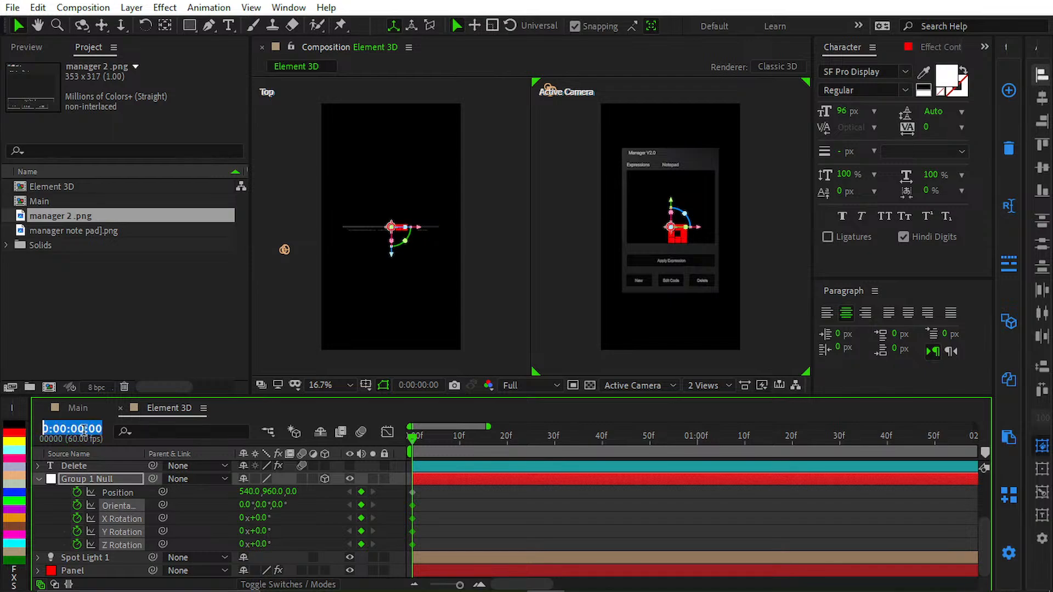
{"action": "type", "text": "200"}
{"action": "key", "text": "Return"}
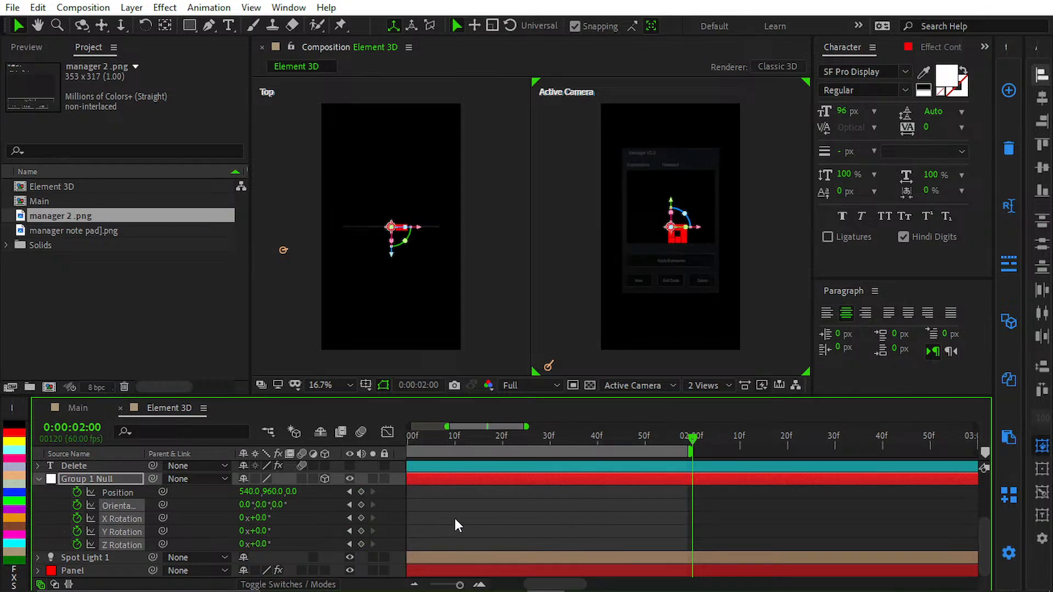
{"action": "left_click", "coordinate": [440, 505]}
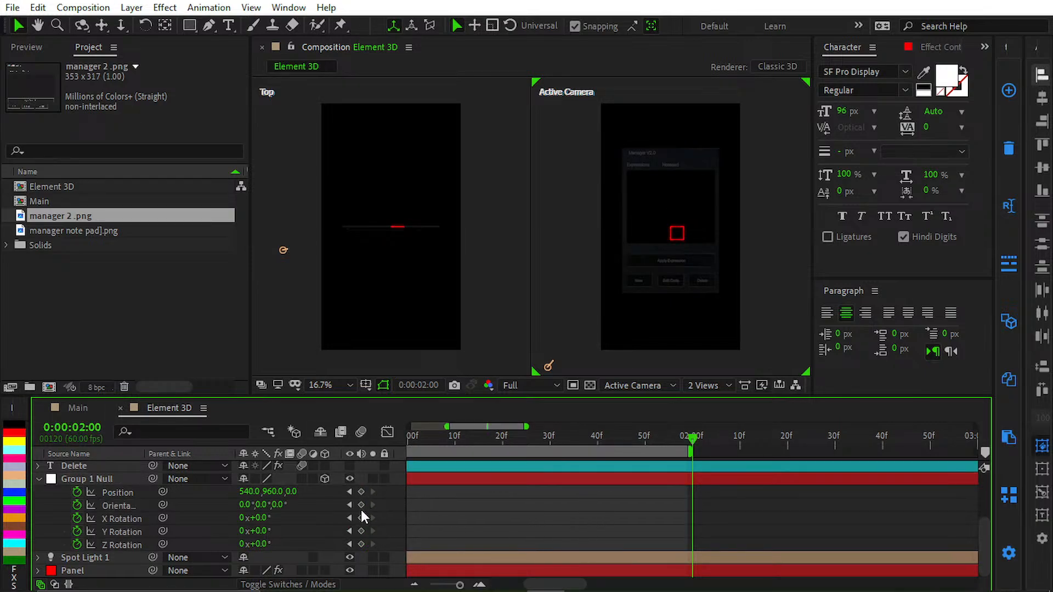
{"action": "left_click_drag", "start_coordinate": [290, 498], "coordinate": [325, 486]}
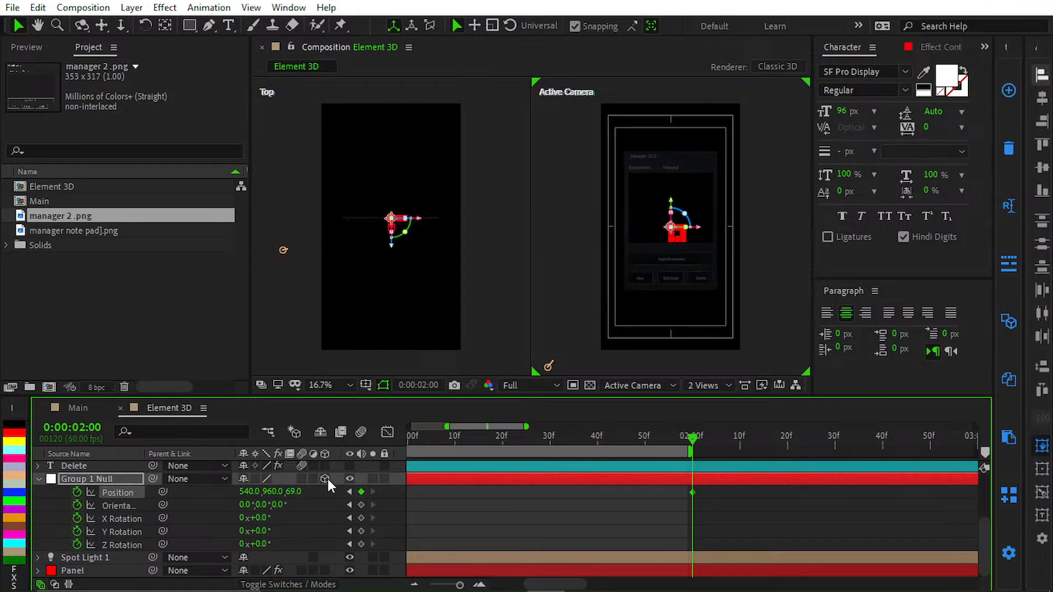
{"action": "left_click_drag", "start_coordinate": [299, 494], "coordinate": [109, 507]}
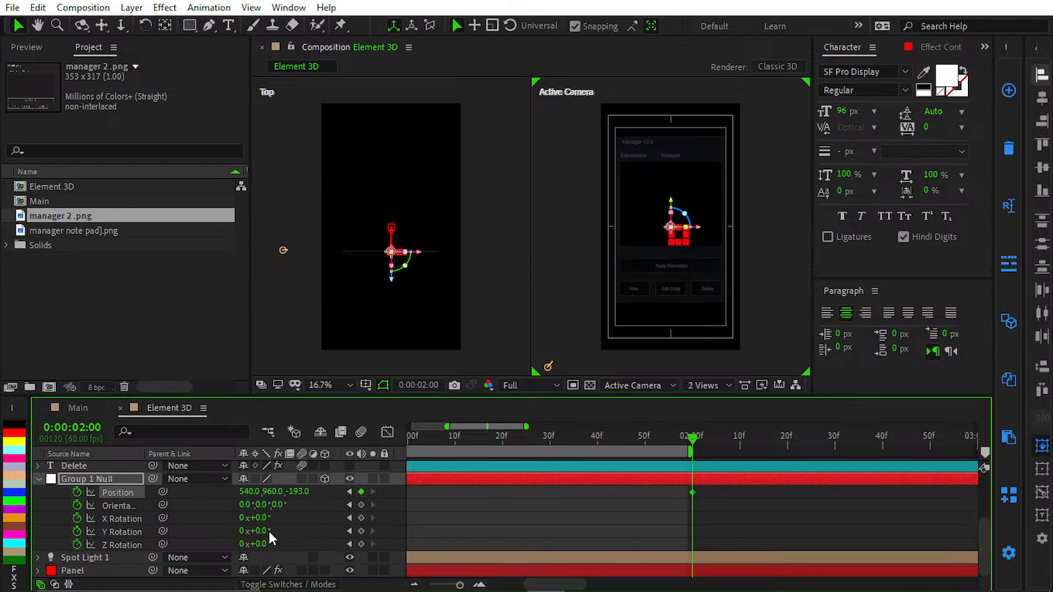
- Set Group 1 Null's Y Rotation to -15° at 0:00:02:00
{"action": "mouse_move", "coordinate": [257, 532]}
{"action": "left_mouse_down"}
{"action": "mouse_move", "coordinate": [275, 539]}
{"action": "mouse_move", "coordinate": [246, 531]}
{"action": "left_mouse_up"}
{"action": "key", "text": "ctrl+z"}
{"action": "key", "text": "ctrl+z"}
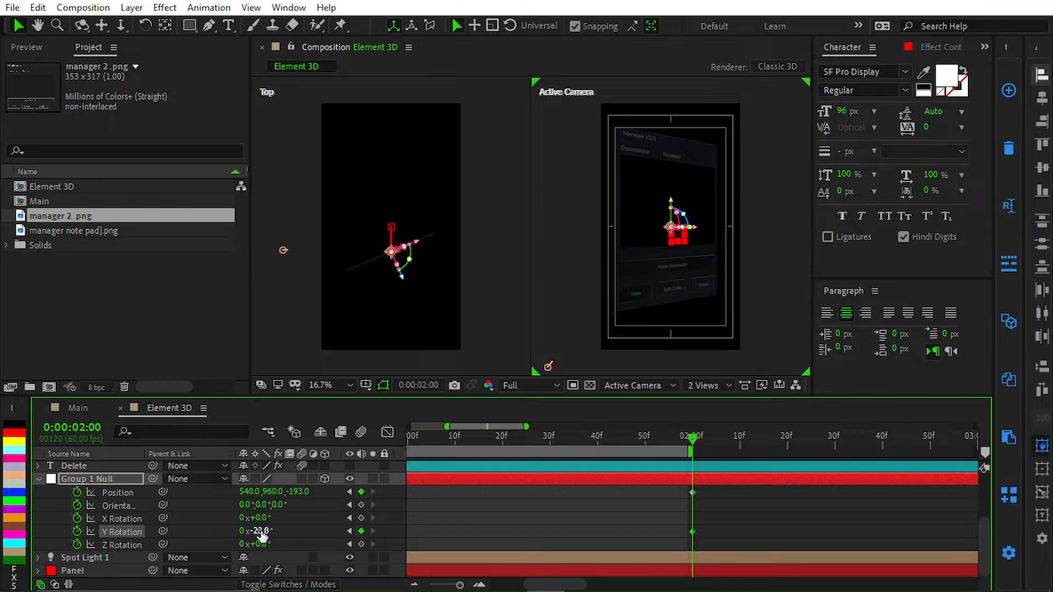
{"action": "key", "text": "ctrl+z"}
{"action": "left_click_drag", "start_coordinate": [257, 531], "coordinate": [261, 531]}
{"action": "left_click", "coordinate": [263, 531]}
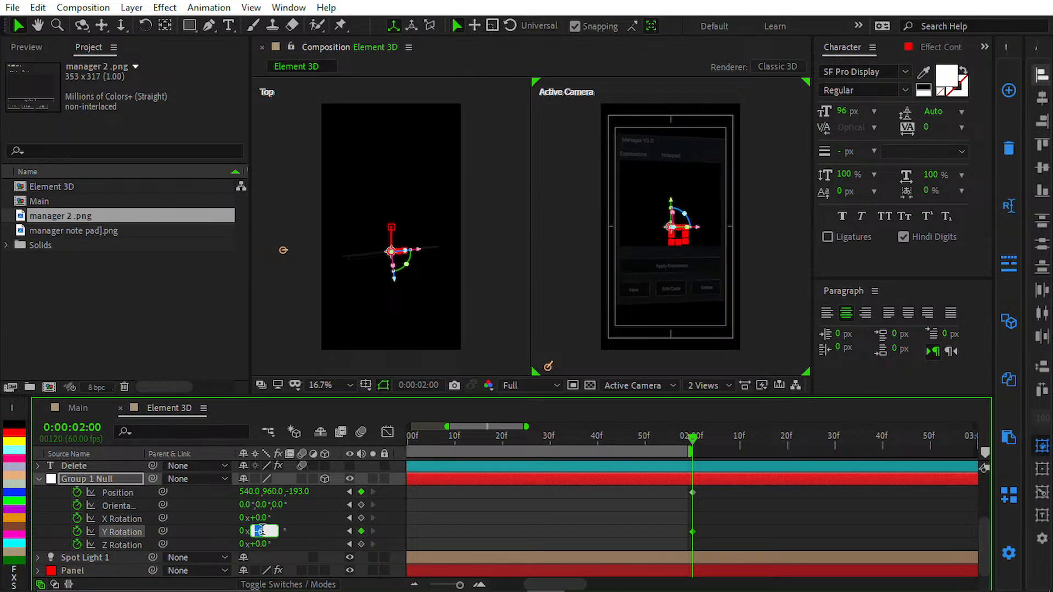
{"action": "key", "text": "Return"}
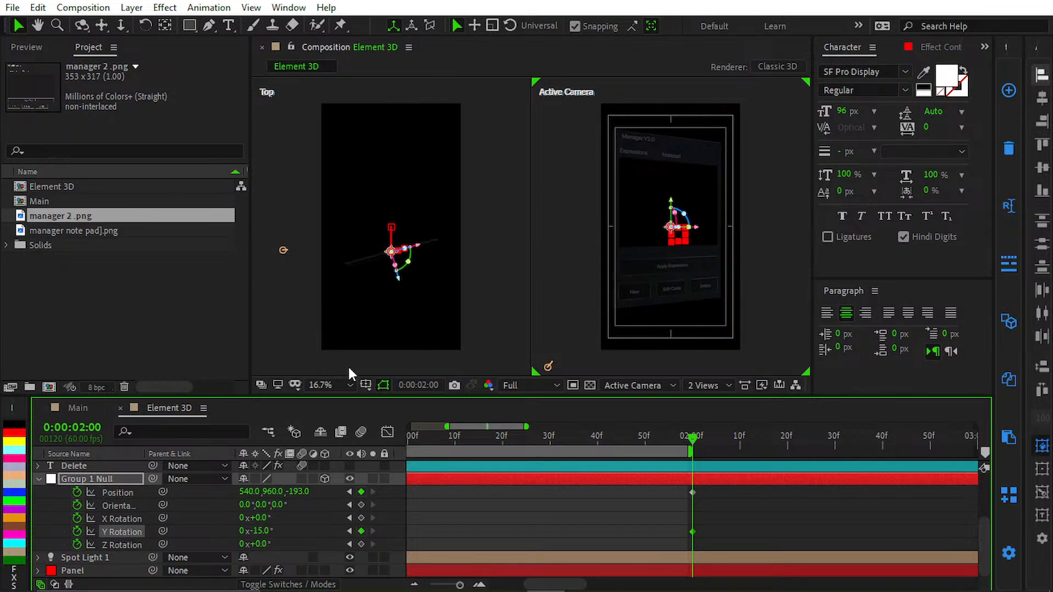
- Set Group 1 Null's X Rotation to -15° at 0:00:02:00 and deselect the layer
{"action": "left_click", "coordinate": [265, 517]}
{"action": "type", "text": "-15"}
{"action": "key", "text": "Return"}
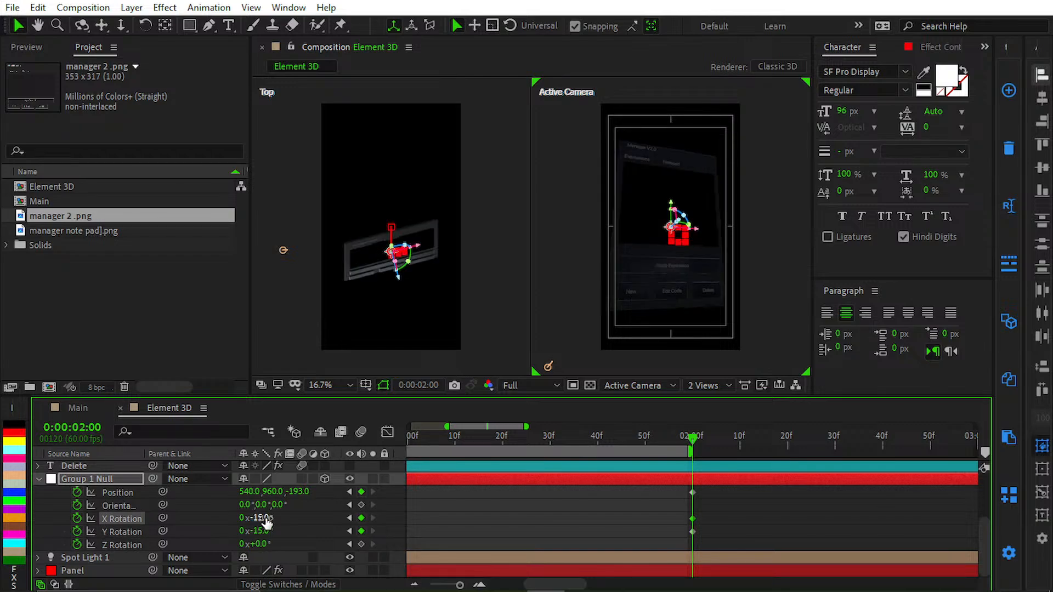
{"action": "left_click", "coordinate": [581, 525]}
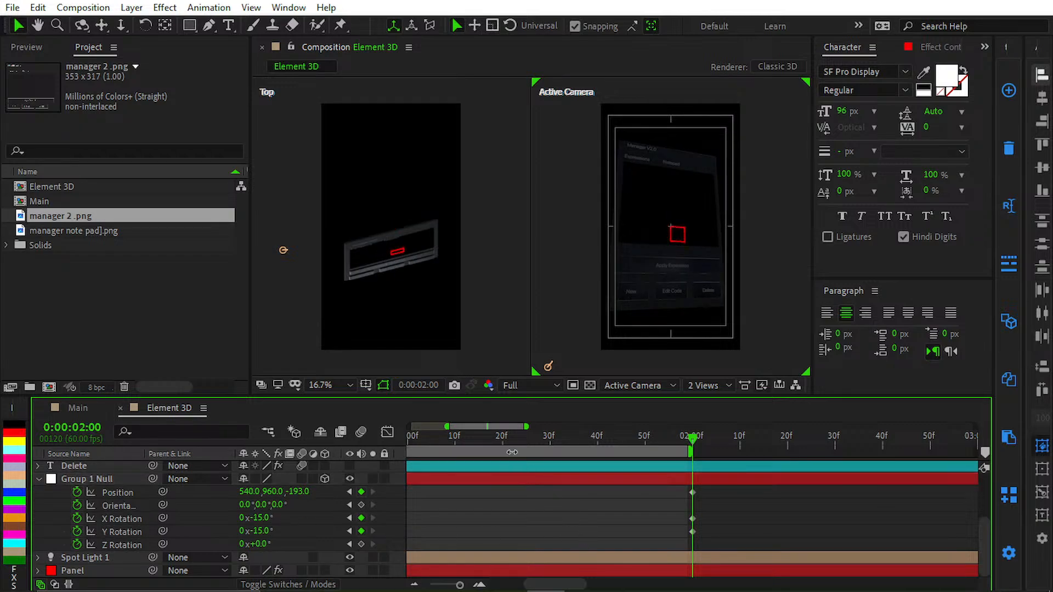
- Preview the panel's position and rotation animation from the first frame
{"action": "left_click_drag", "start_coordinate": [467, 442], "coordinate": [355, 476]}
{"action": "key", "text": "space"}
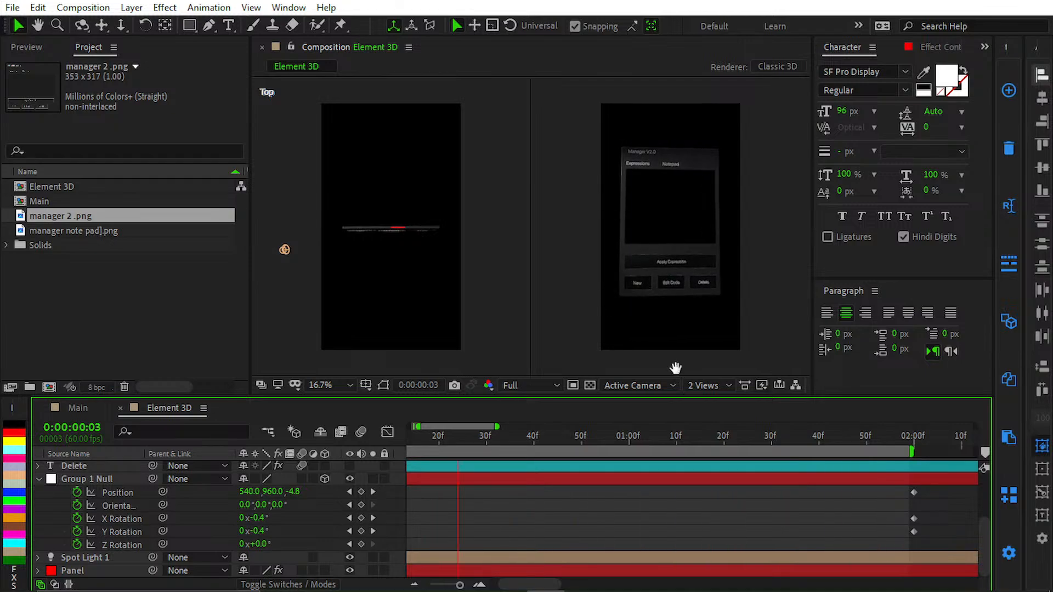
{"action": "key", "text": "space"}
{"action": "key", "text": "space"}
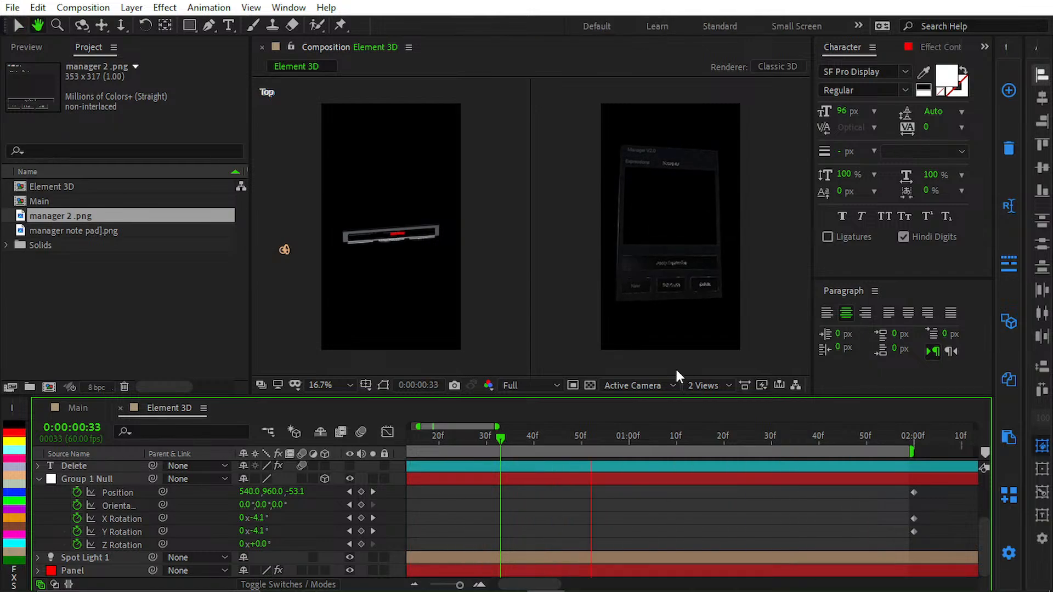
{"action": "key", "text": "space"}
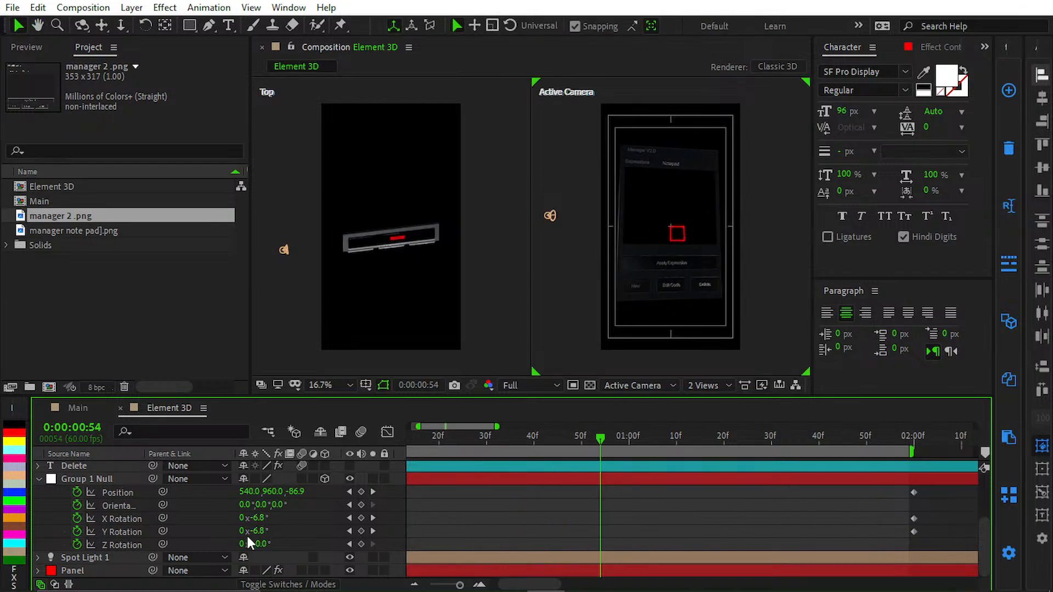
- Inspect Spot Light 1's keyframed properties and play the animation from the start to check how it lights the turning panel
{"action": "left_click", "coordinate": [90, 555]}
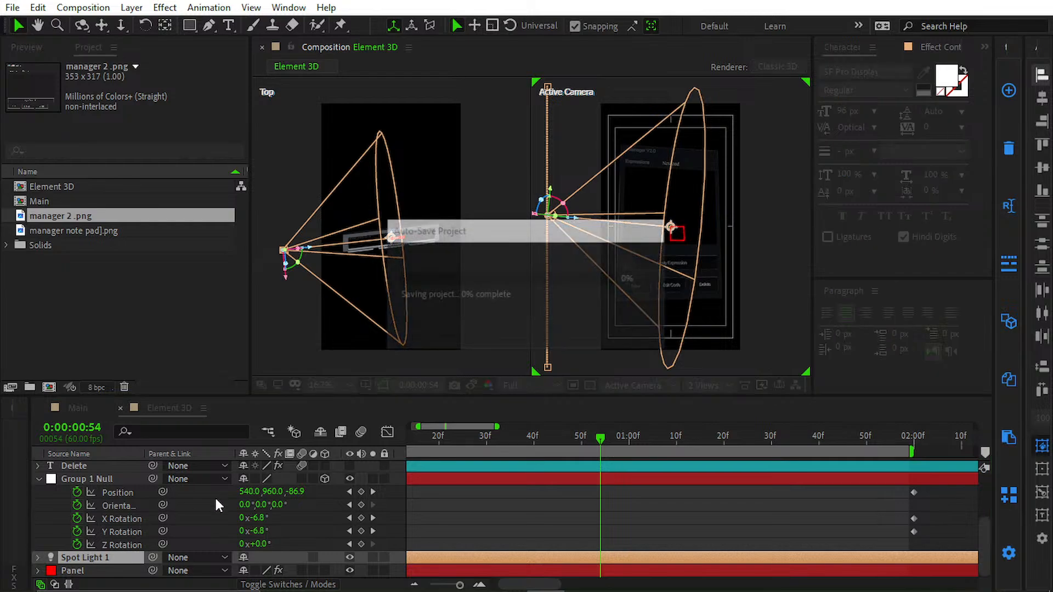
{"action": "key", "text": "u"}
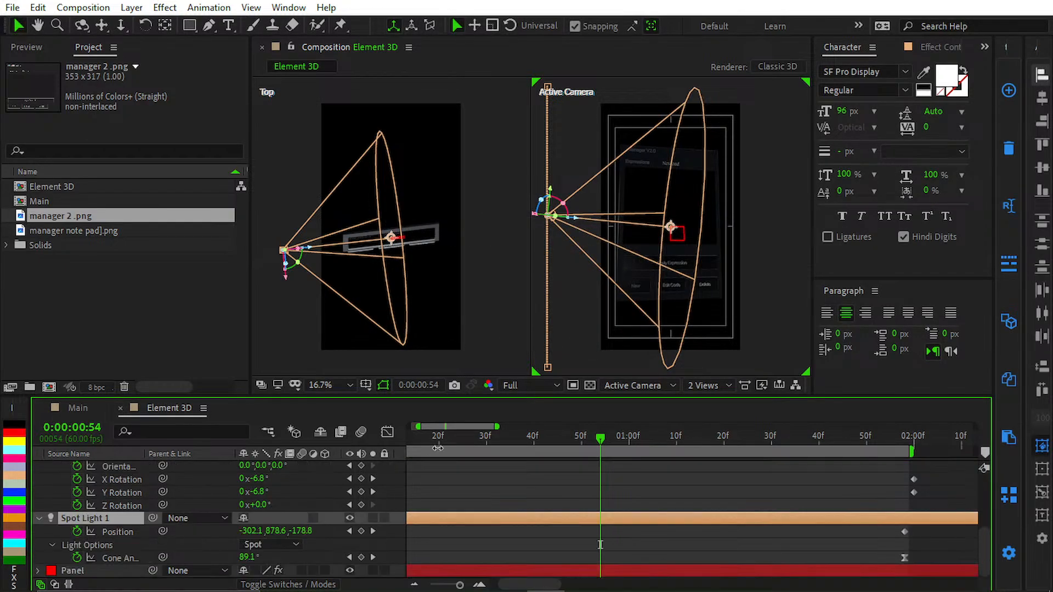
{"action": "left_click_drag", "start_coordinate": [512, 438], "coordinate": [350, 469]}
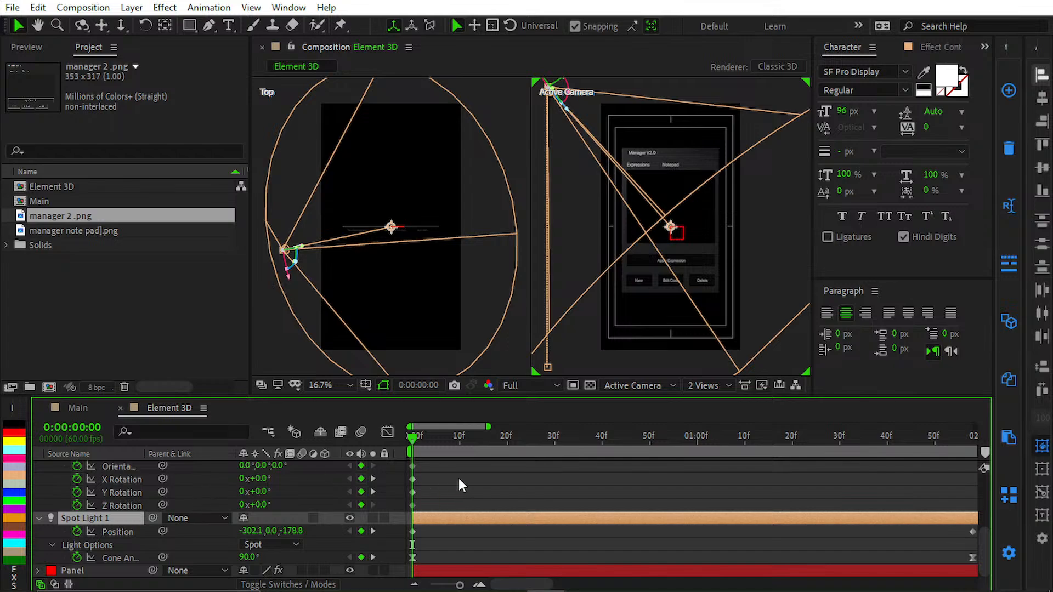
{"action": "key", "text": "space"}
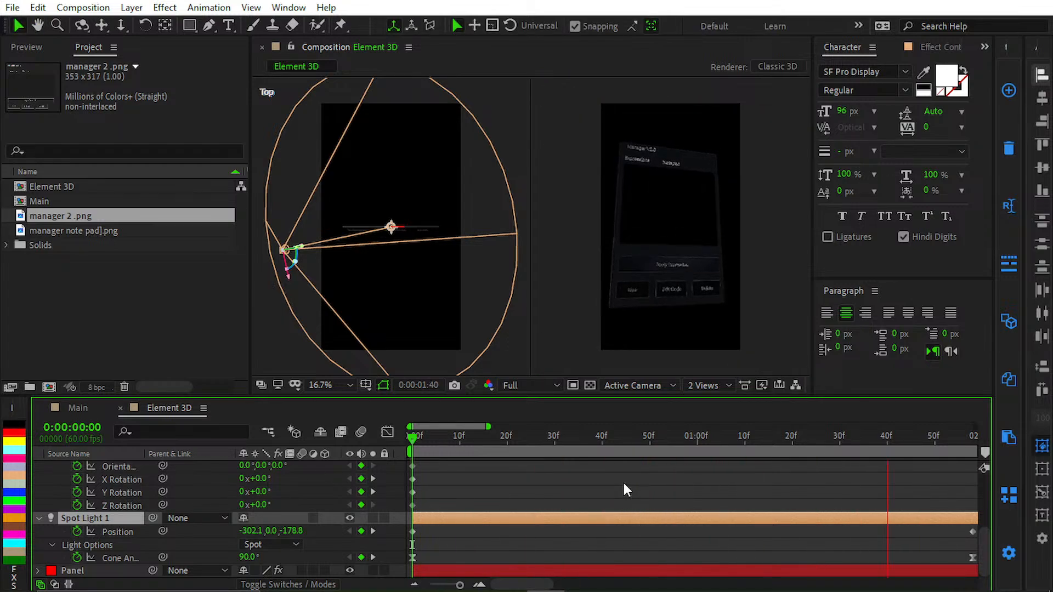
{"action": "key", "text": "space"}
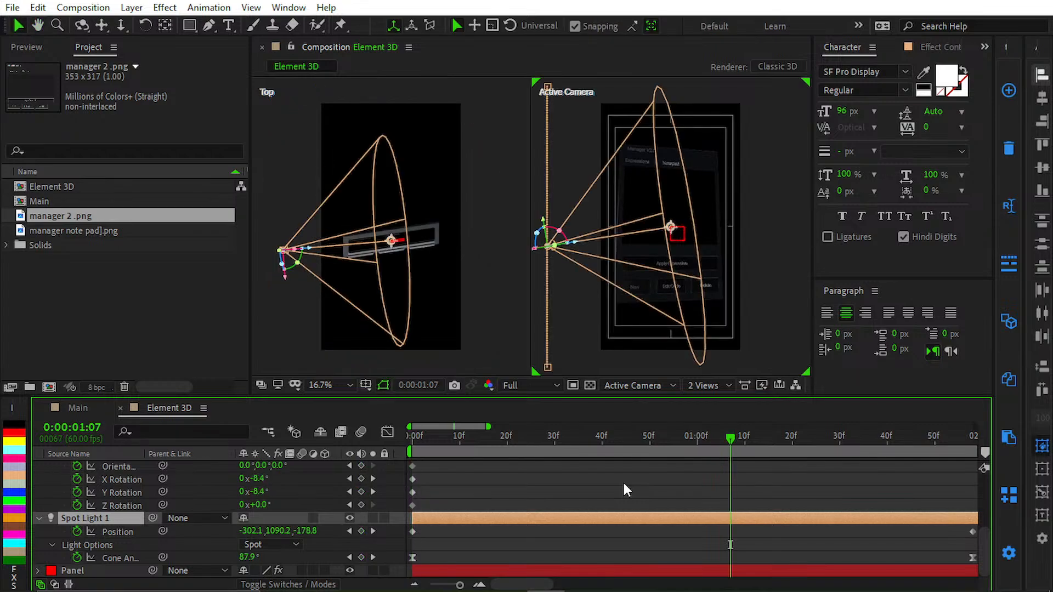
{"action": "key", "text": "u"}
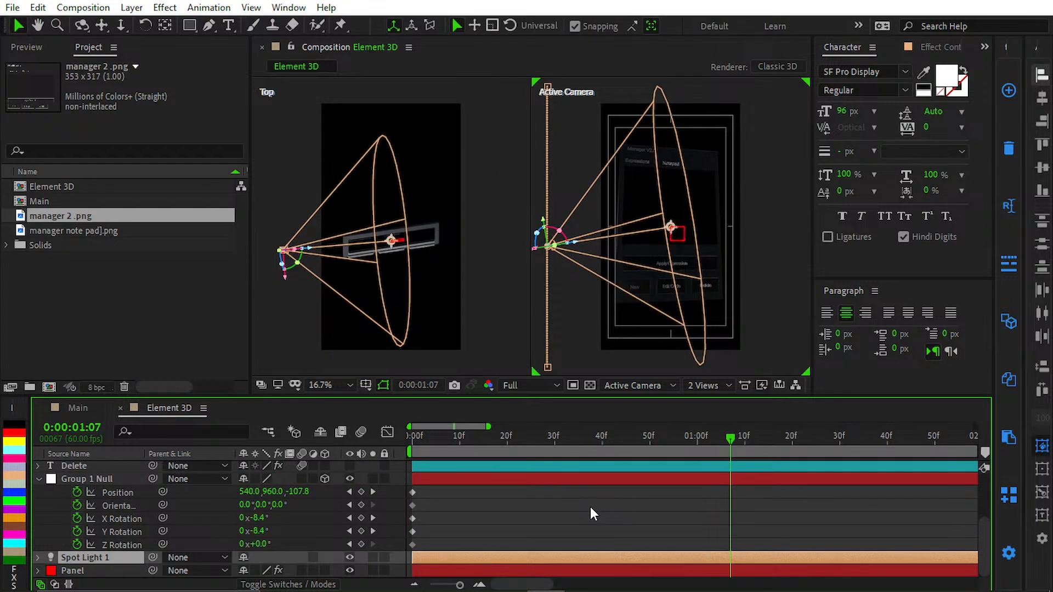
- Return to the first frame and try removing the expression from Spot Light 1's Point of Interest
{"action": "key", "text": "Delete"}
{"action": "key", "text": "ctrl+z"}
{"action": "left_click_drag", "start_coordinate": [596, 439], "coordinate": [245, 466]}
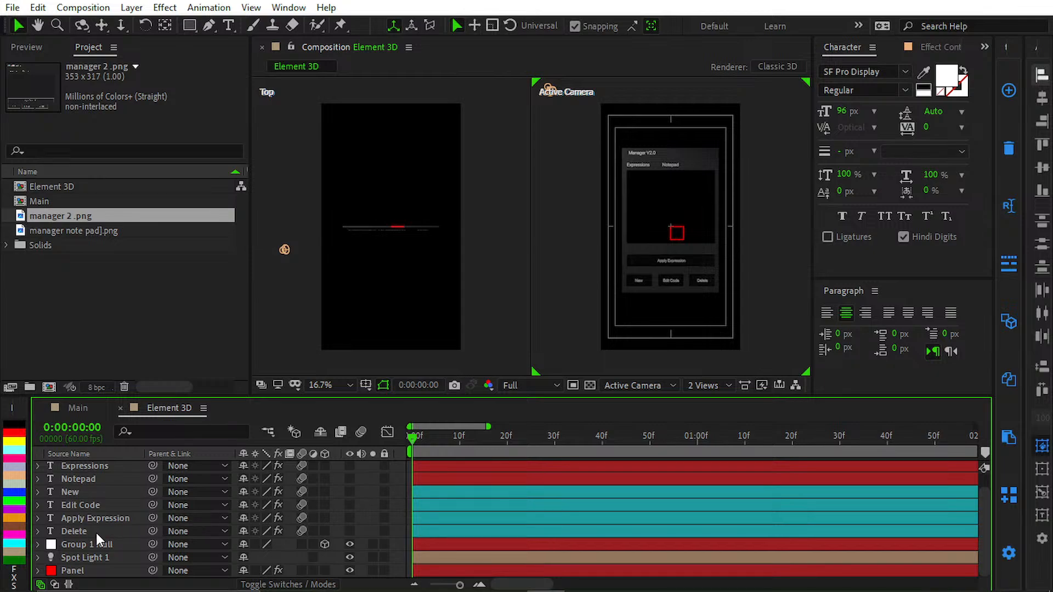
{"action": "left_click", "coordinate": [88, 557]}
{"action": "key", "text": "p"}
{"action": "left_click", "coordinate": [113, 546]}
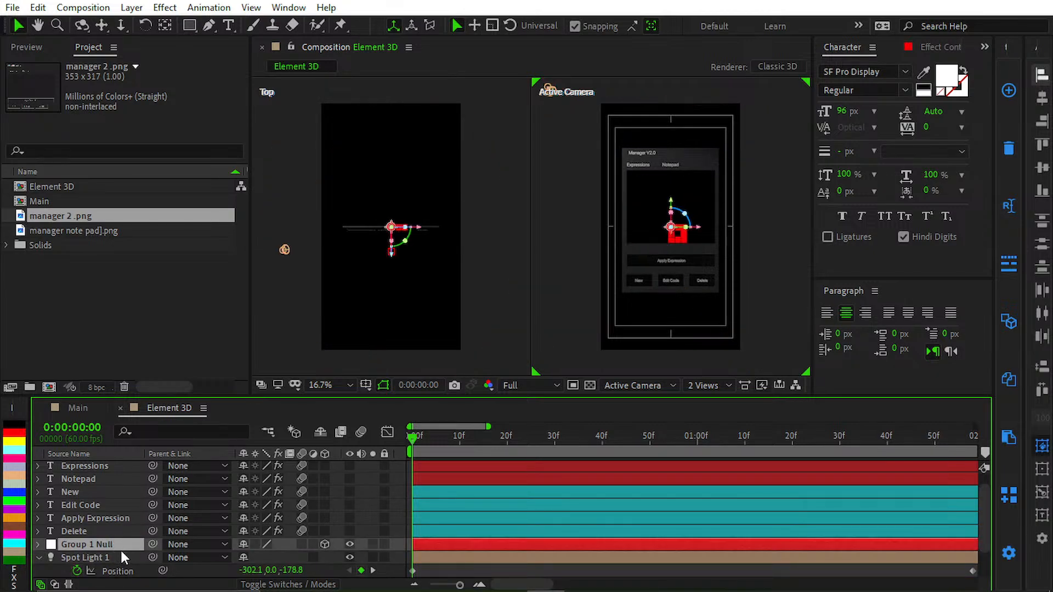
{"action": "left_click", "coordinate": [98, 559]}
{"action": "left_click", "coordinate": [38, 558]}
{"action": "scroll", "coordinate": [184, 506], "scroll_direction": "down", "scroll_amount": 5}
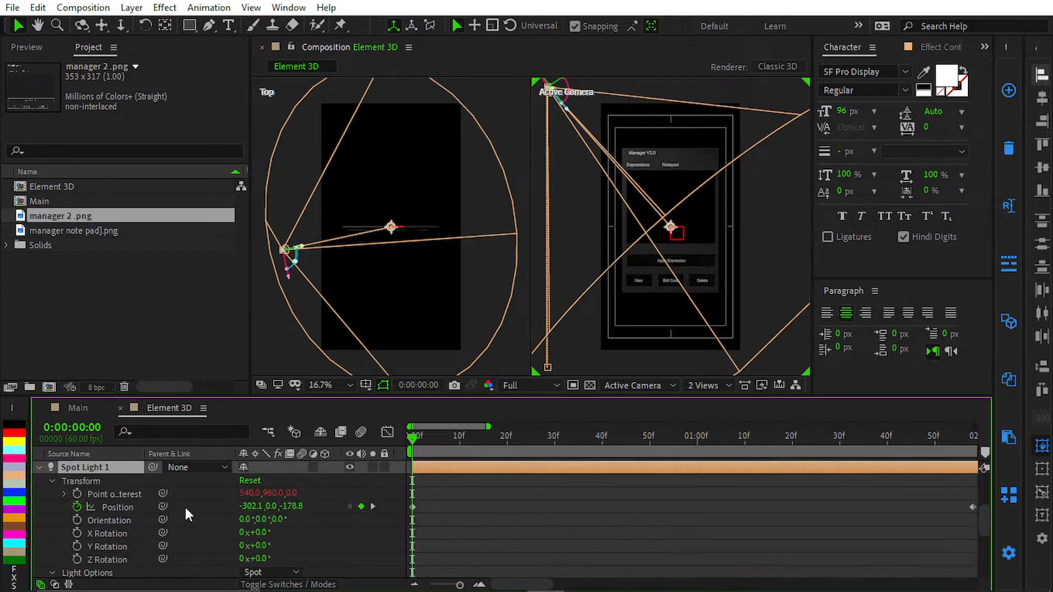
{"action": "scroll", "coordinate": [152, 495], "scroll_direction": "up", "scroll_amount": 6}
{"action": "left_click", "coordinate": [125, 545]}
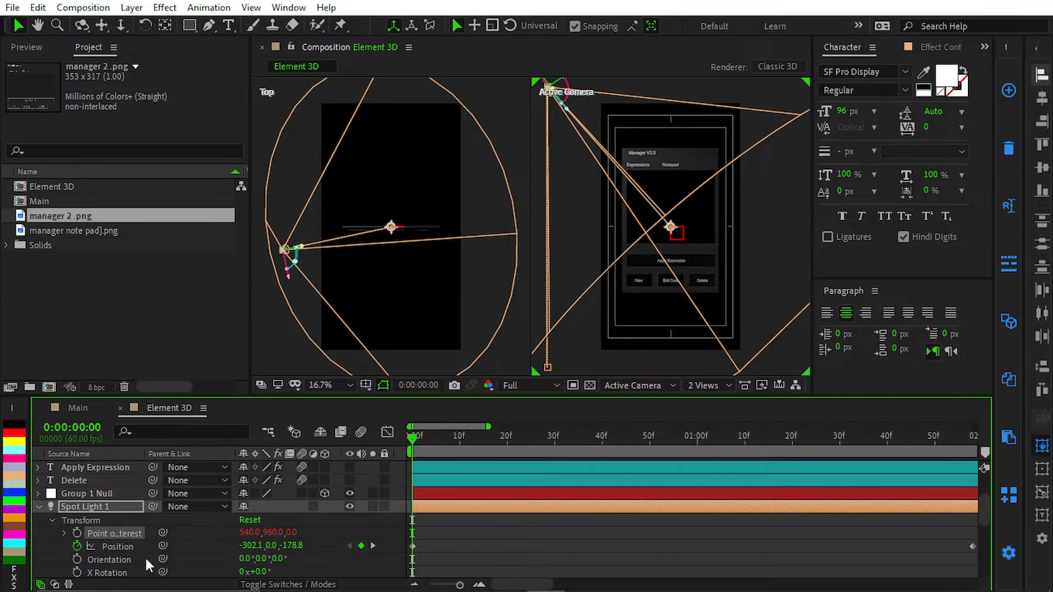
{"action": "left_click", "coordinate": [75, 532], "text": "alt"}
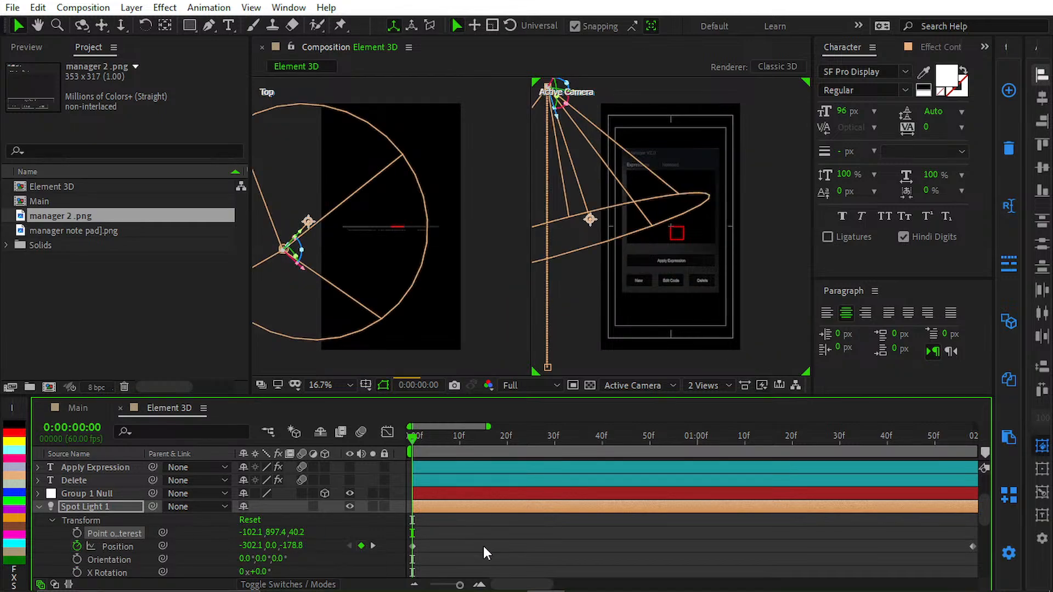
- Preview the lighting, restore Spot Light 1's Point of Interest expression, and play the animation again
{"action": "key", "text": "space"}
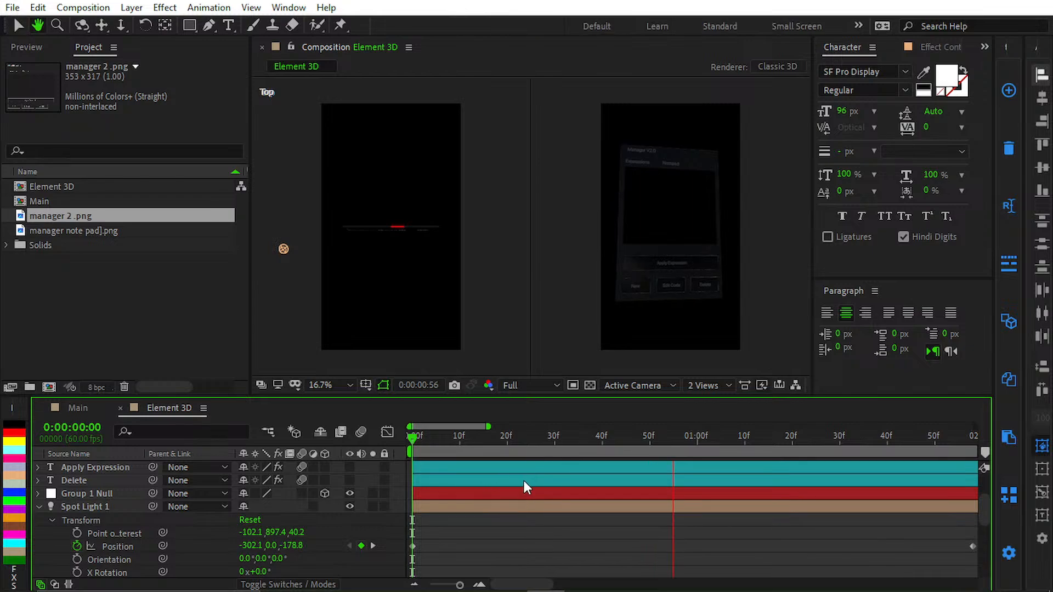
{"action": "key", "text": "space"}
{"action": "left_click_drag", "start_coordinate": [670, 442], "coordinate": [272, 446]}
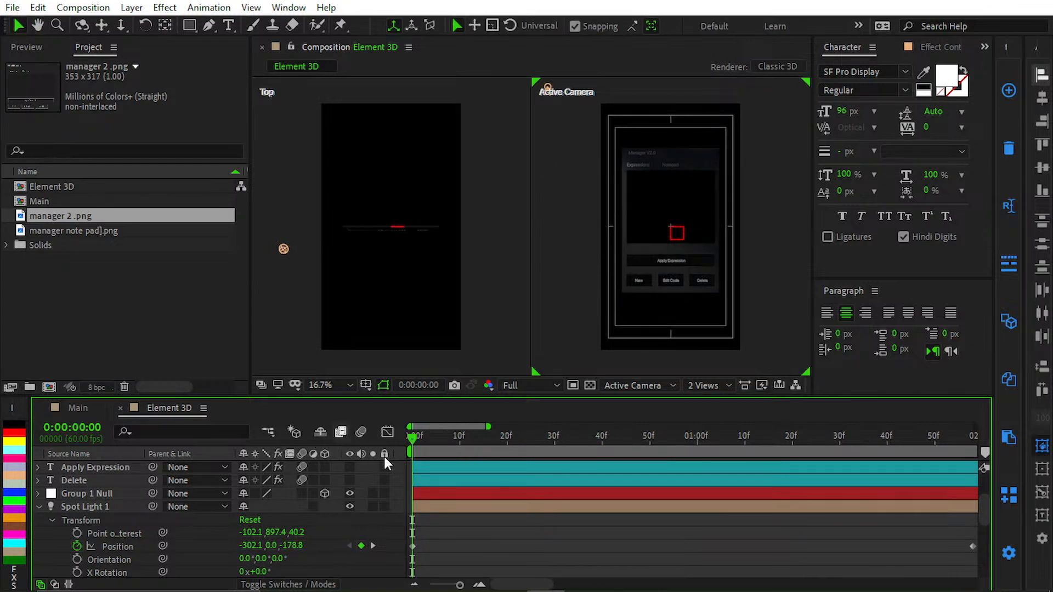
{"action": "left_click", "coordinate": [523, 570]}
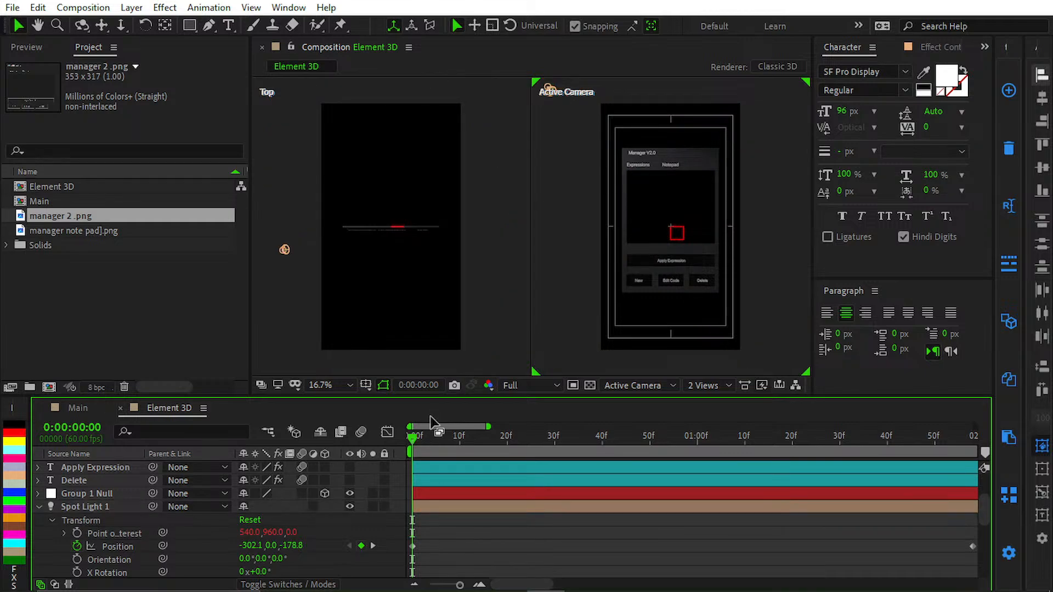
{"action": "key", "text": "space"}
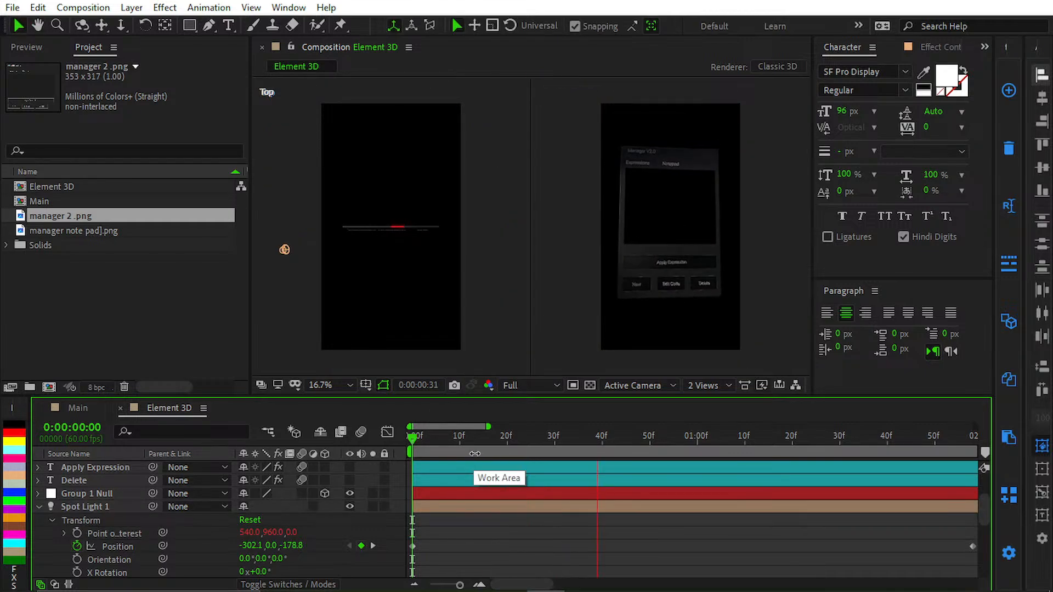
- Add a second spot light with 50% intensity, a 90° cone angle, 50% cone feather and Smooth falloff
{"action": "right_click", "coordinate": [595, 556]}
{"action": "mouse_move", "coordinate": [630, 389]}
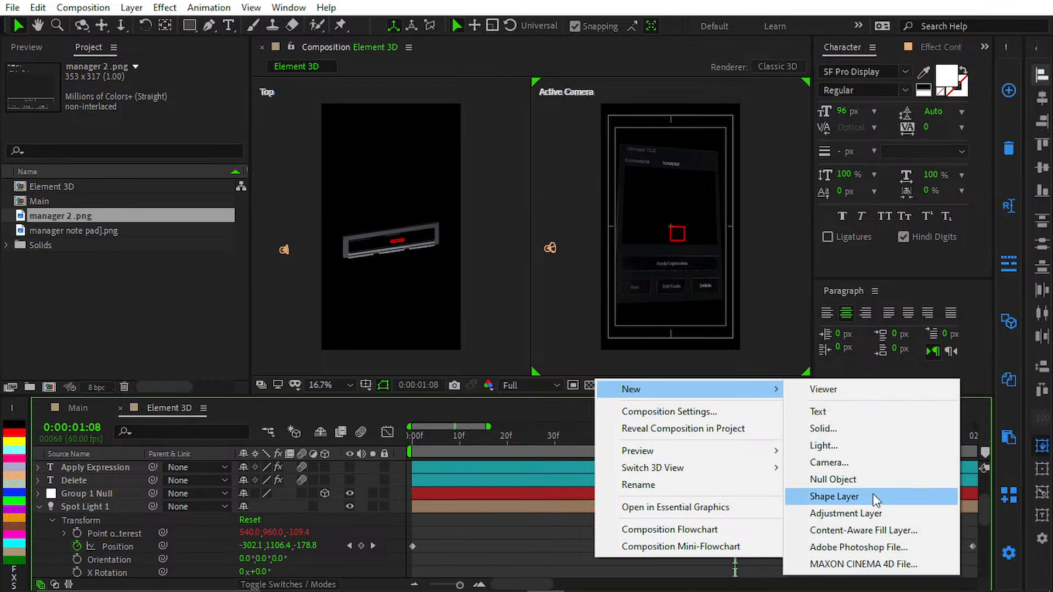
{"action": "left_click", "coordinate": [890, 440]}
{"action": "left_click", "coordinate": [541, 151]}
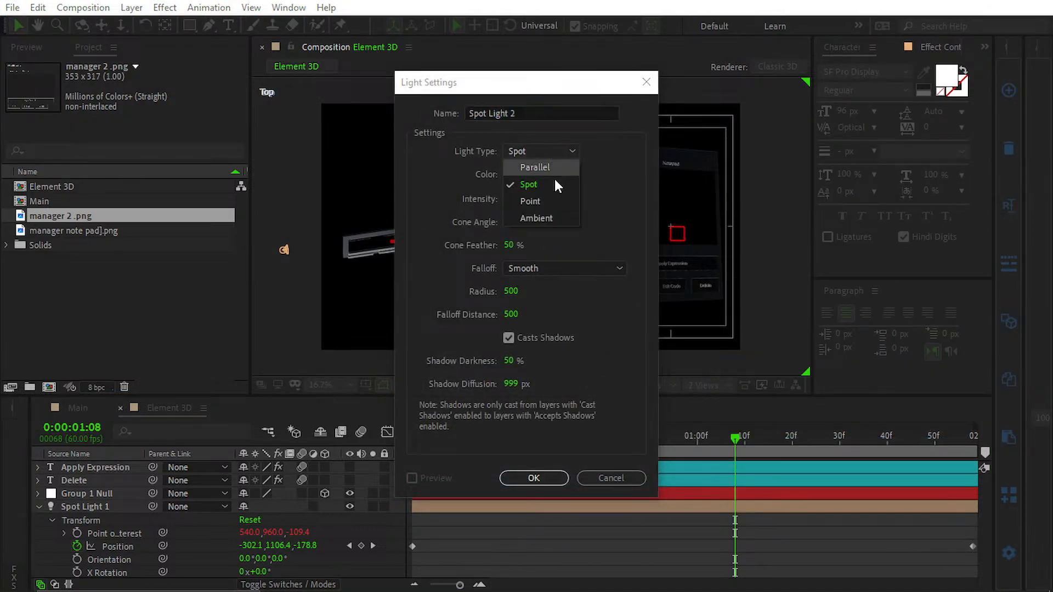
{"action": "left_click", "coordinate": [587, 230]}
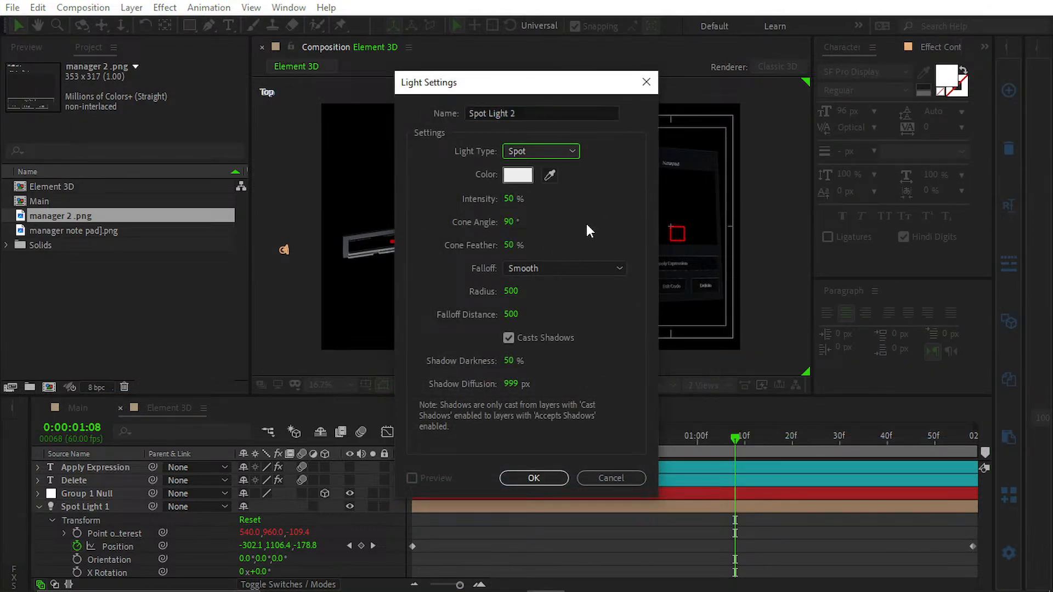
{"action": "left_click", "coordinate": [529, 477]}
{"action": "left_click", "coordinate": [563, 475]}
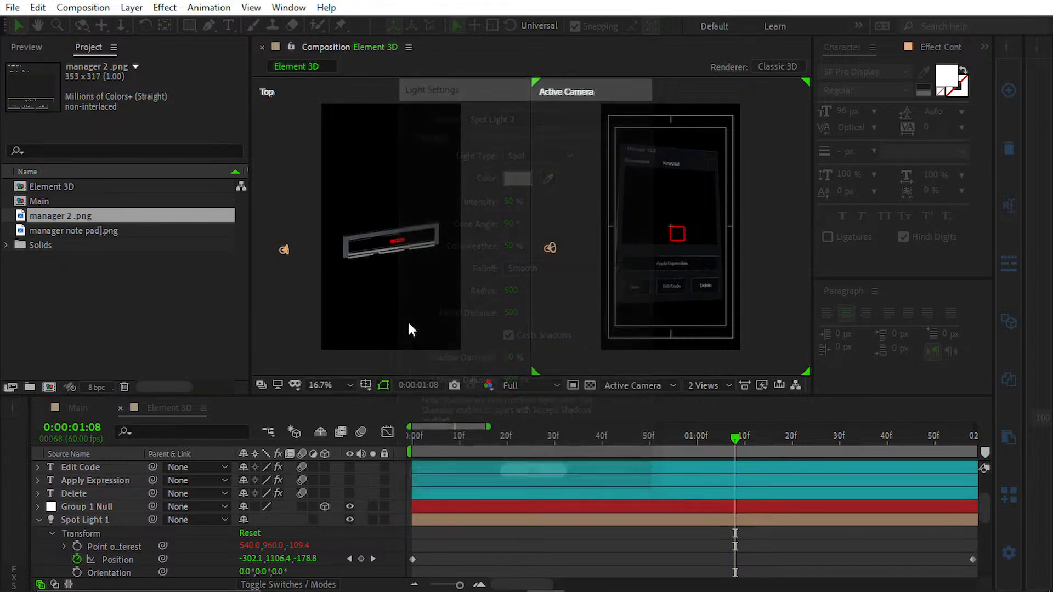
- Move Spot Light 2 in the Top view to the panel's right side, at about 1263, 947, -25
{"action": "left_click_drag", "start_coordinate": [416, 272], "coordinate": [474, 280]}
{"action": "middle_click_drag", "start_coordinate": [431, 304], "coordinate": [370, 325]}
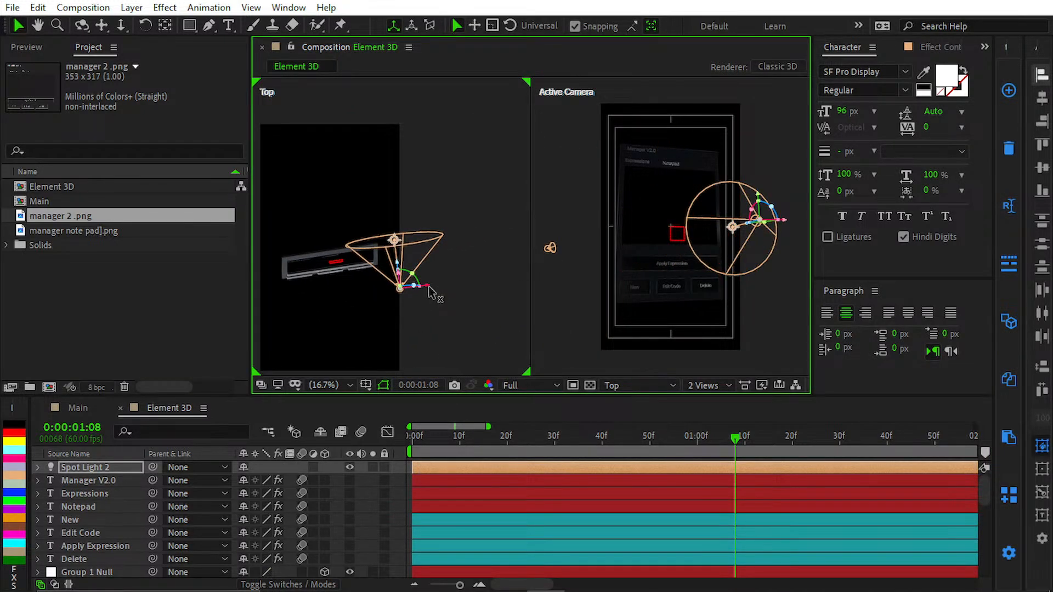
{"action": "left_click_drag", "start_coordinate": [431, 293], "coordinate": [458, 291]}
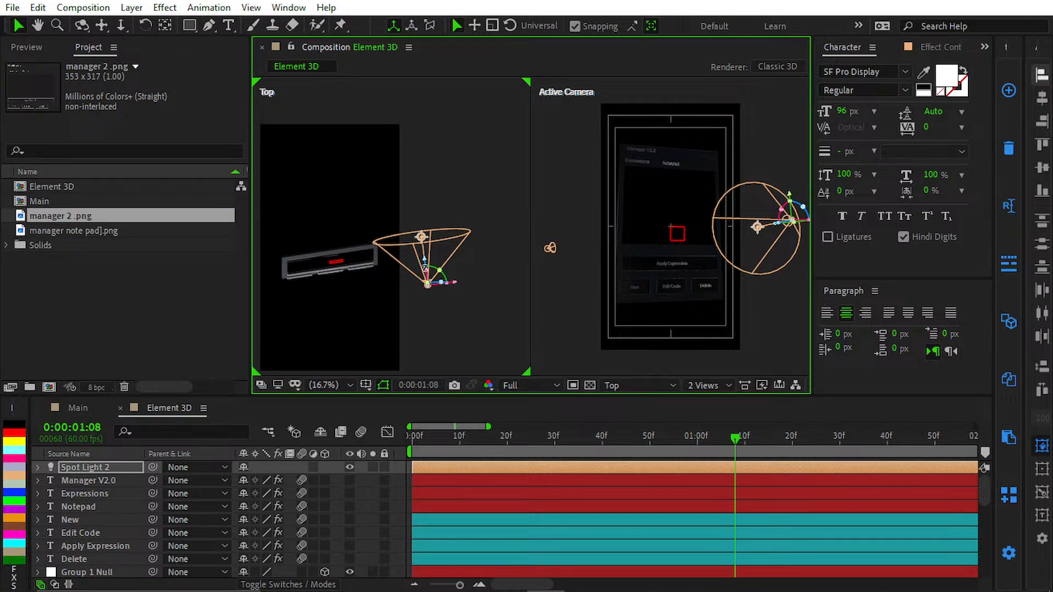
{"action": "left_click_drag", "start_coordinate": [425, 258], "coordinate": [422, 224]}
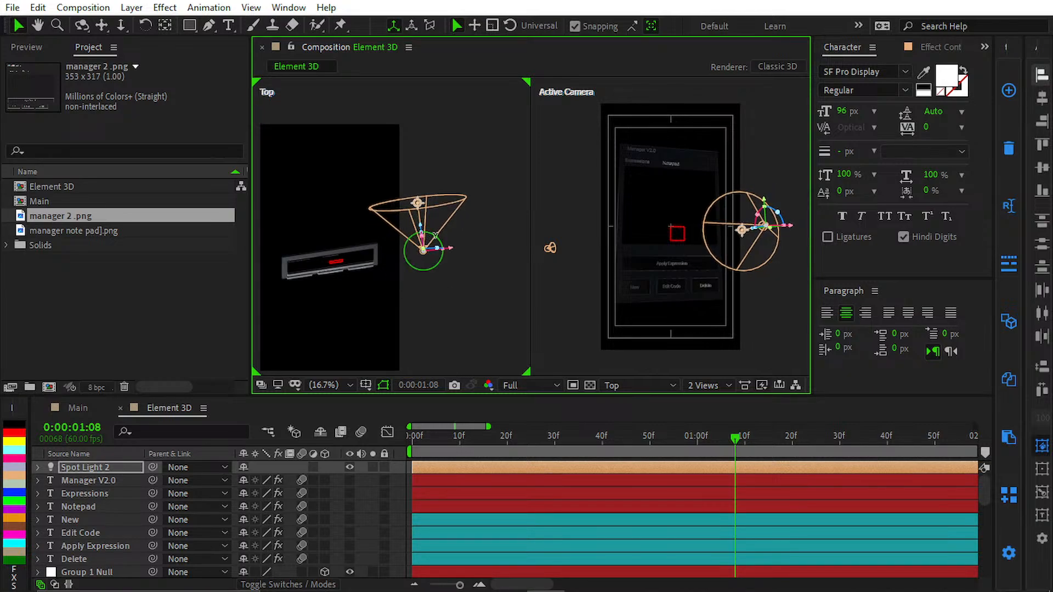
- Set Spot Light 2's Y Rotation to -88° so it aims at the panel, and expand its full Transform properties
{"action": "left_click", "coordinate": [426, 229]}
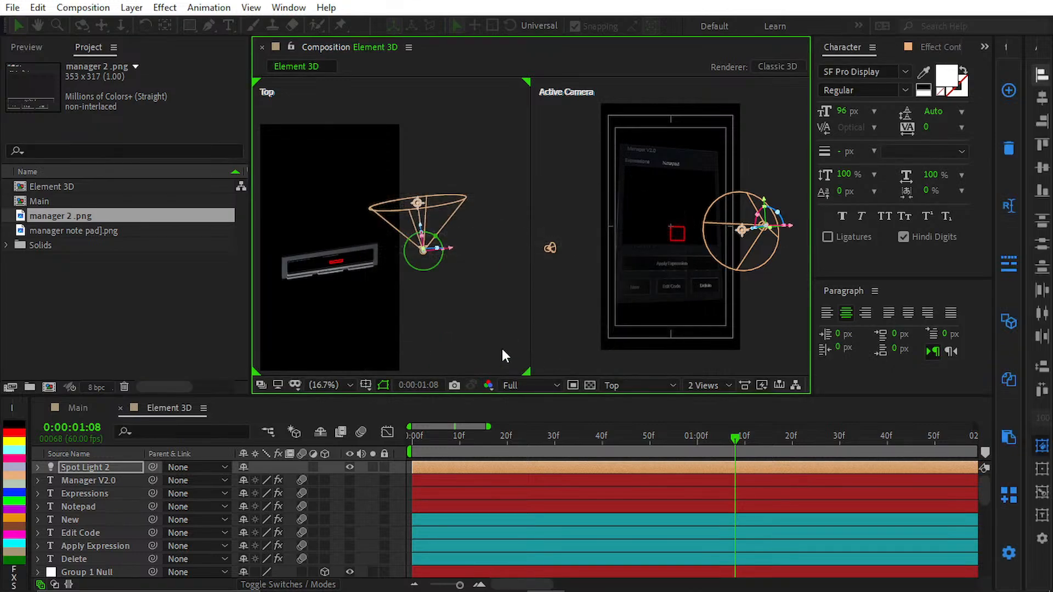
{"action": "left_click", "coordinate": [642, 356]}
{"action": "key", "text": "r"}
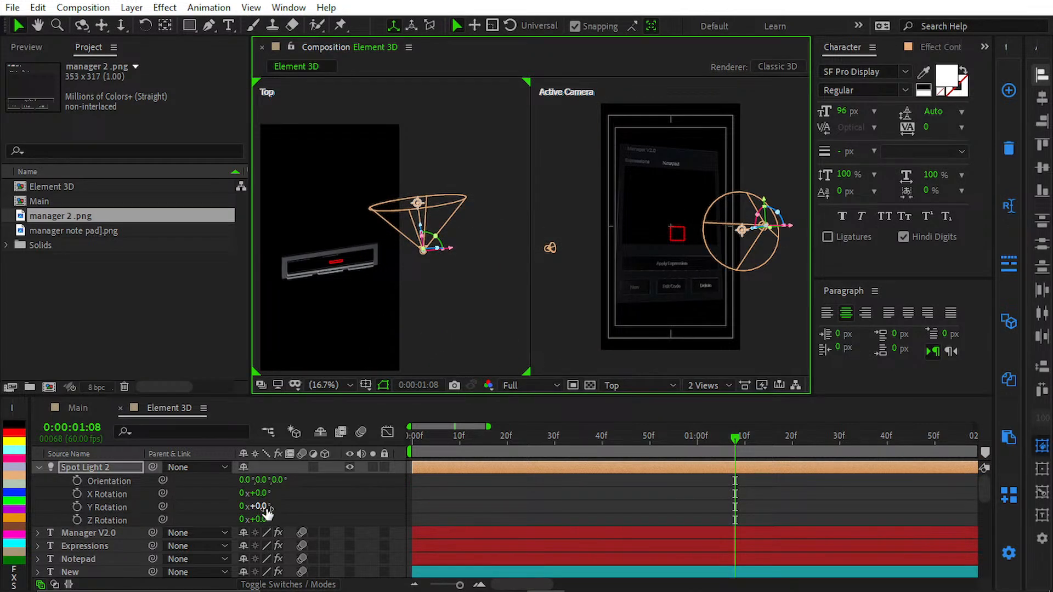
{"action": "left_click_drag", "start_coordinate": [261, 507], "coordinate": [184, 477]}
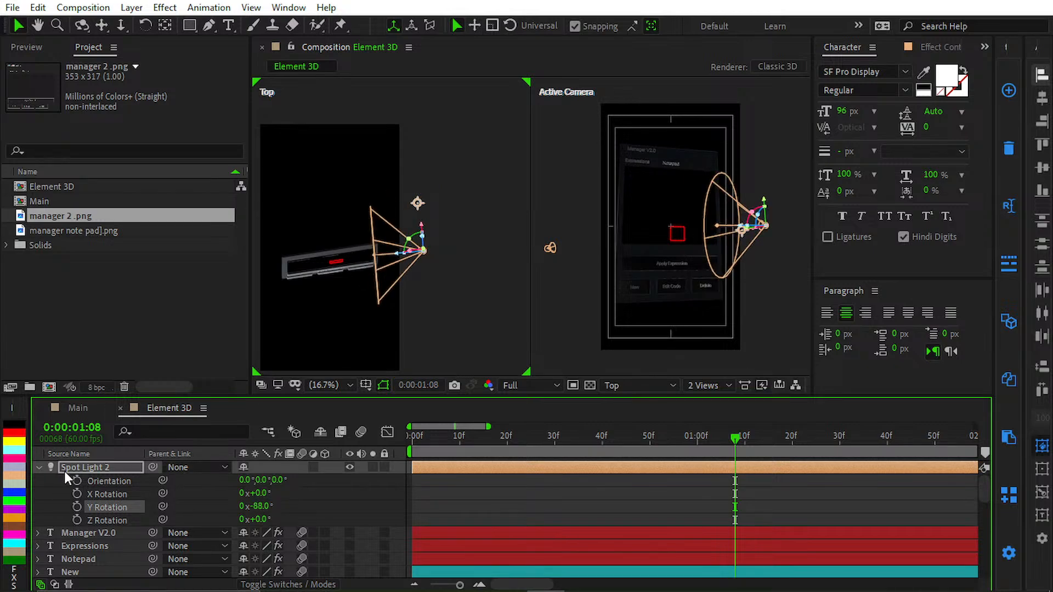
{"action": "left_click", "coordinate": [38, 467]}
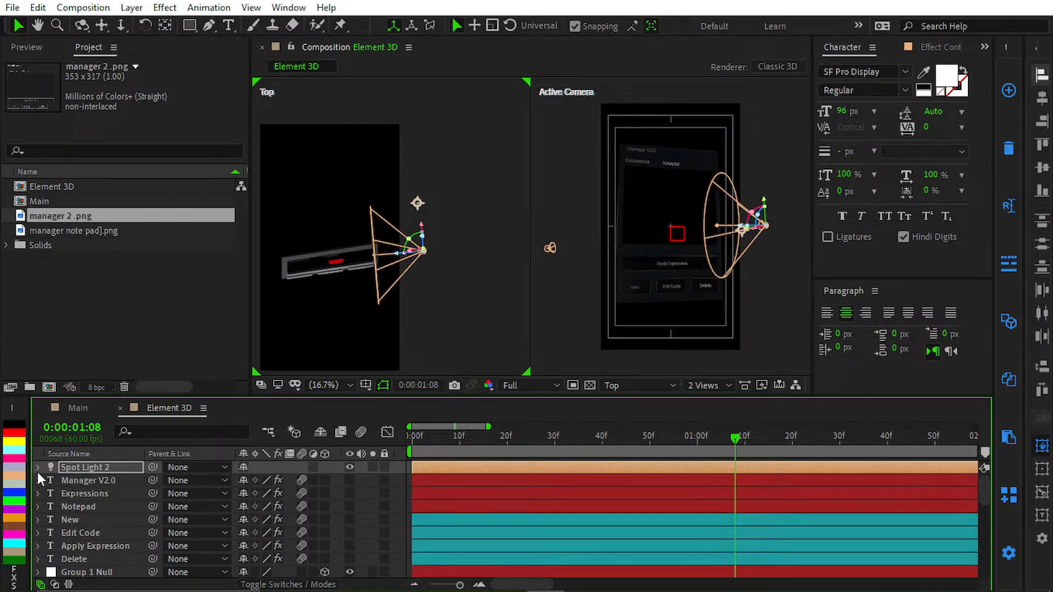
{"action": "left_click", "coordinate": [38, 468]}
{"action": "key", "text": "ctrl+shift+a"}
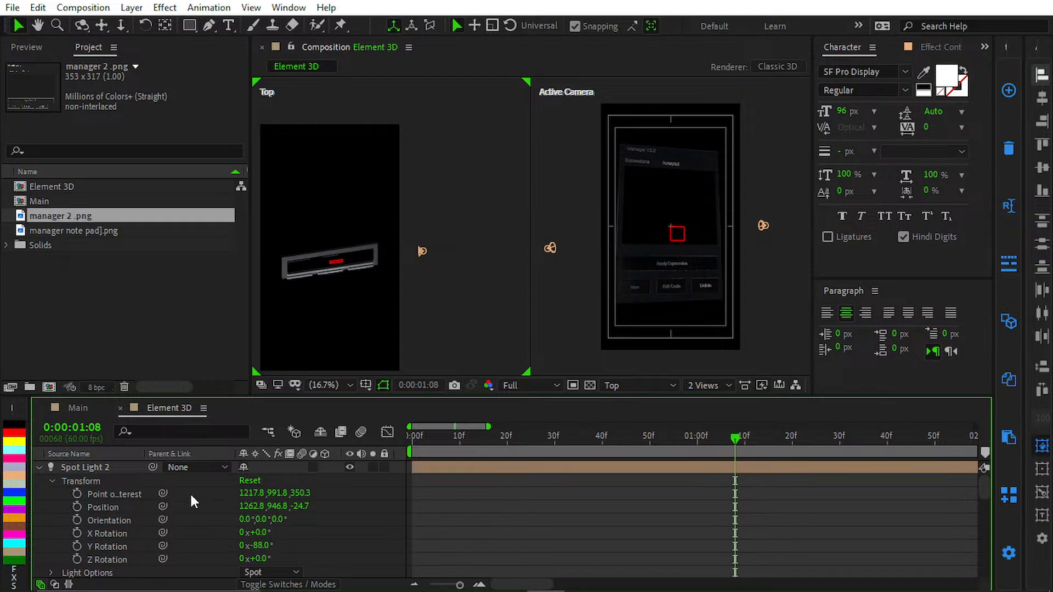
- Try to link Spot Light 2's Point of Interest to the group null further down the layer stack with the pick whip
{"action": "left_click_drag", "start_coordinate": [163, 494], "coordinate": [78, 553]}
{"action": "right_click", "coordinate": [84, 542]}
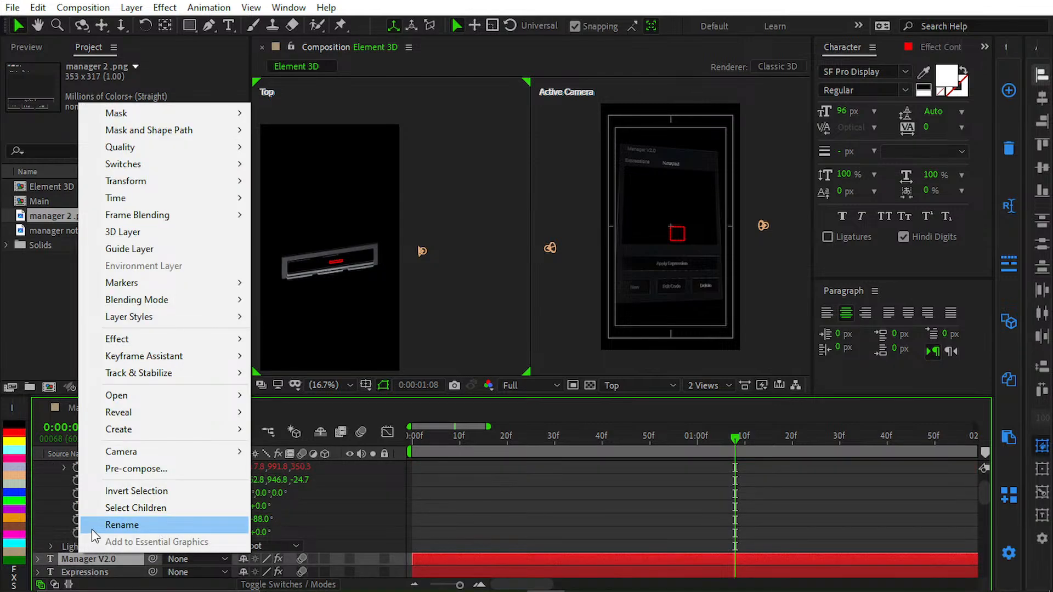
{"action": "left_click", "coordinate": [37, 505]}
{"action": "scroll", "coordinate": [56, 506], "scroll_direction": "up", "scroll_amount": 3}
{"action": "scroll", "coordinate": [105, 509], "scroll_direction": "down", "scroll_amount": 3}
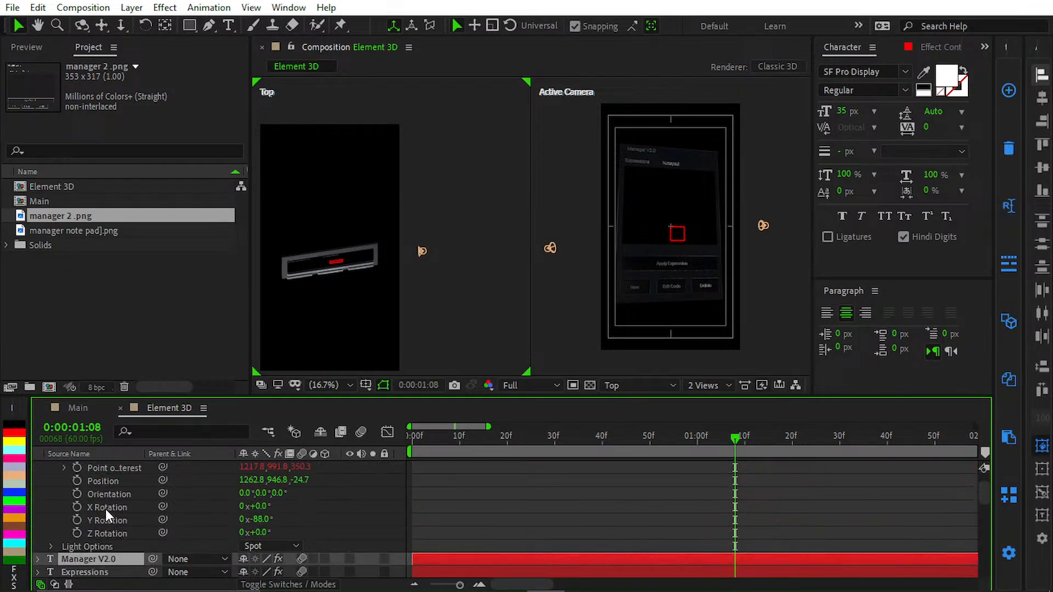
- Mark the Manager V2.0, Expressions, Notepad, New, Edit Code, Apply Expression and Delete text layers as shy and hide shy layers
{"action": "scroll", "coordinate": [329, 494], "scroll_direction": "down", "scroll_amount": 4}
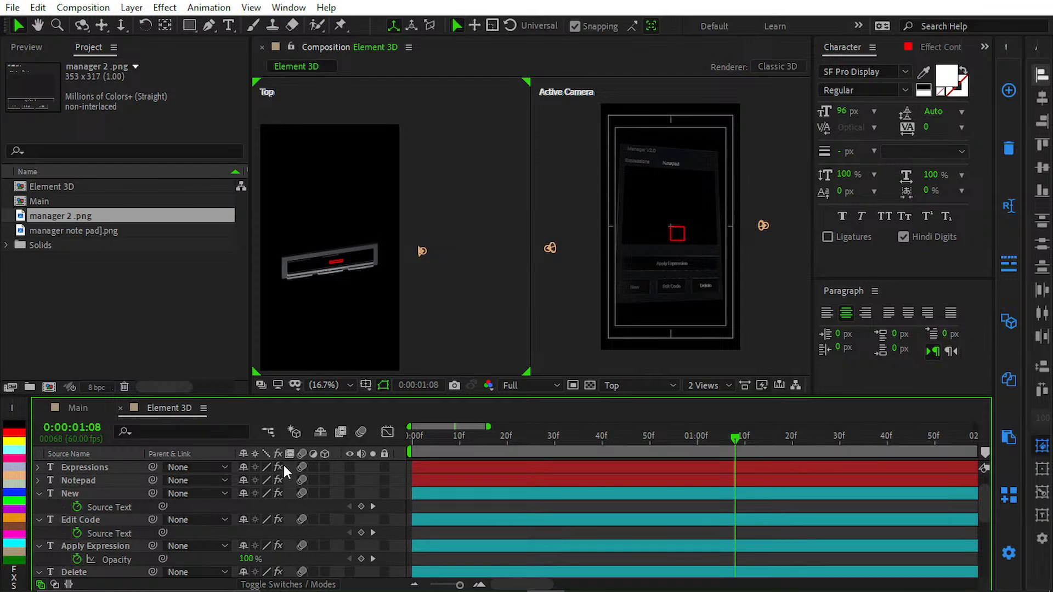
{"action": "left_click", "coordinate": [414, 493]}
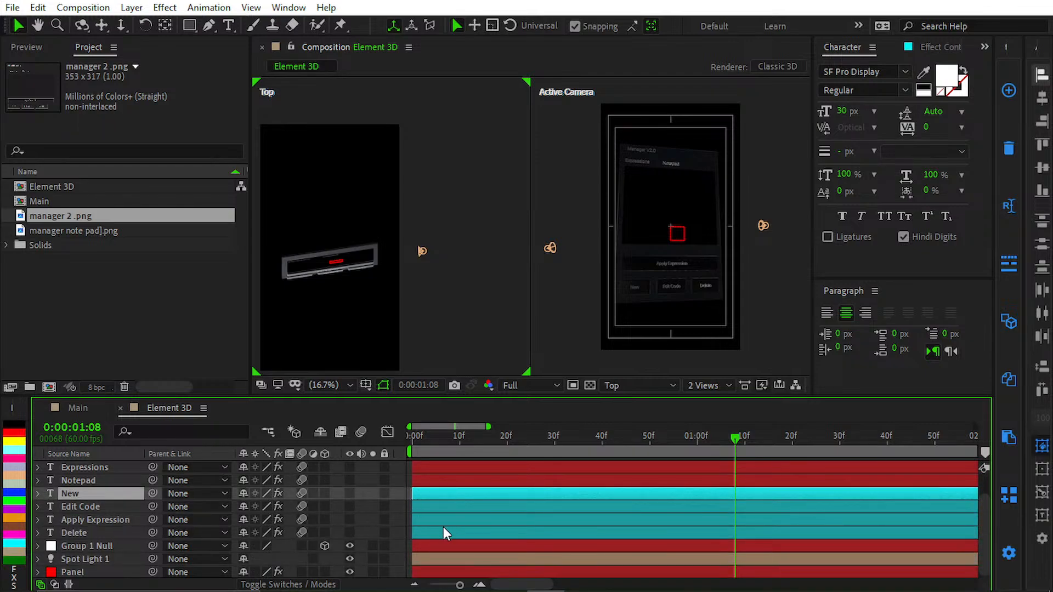
{"action": "left_click", "coordinate": [471, 473]}
{"action": "left_click", "coordinate": [438, 534], "text": "shift"}
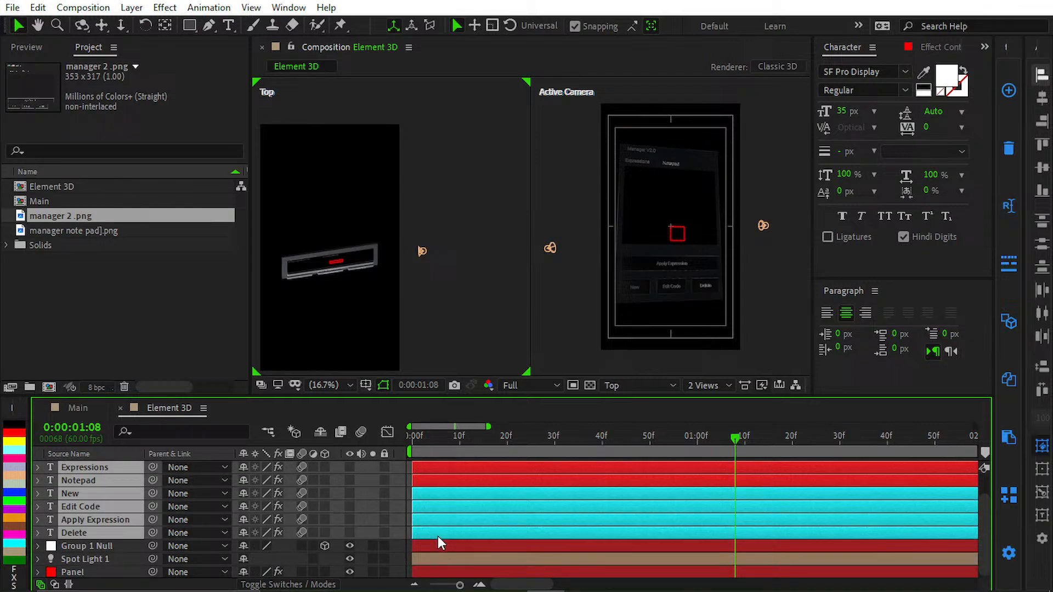
{"action": "left_click", "coordinate": [246, 468]}
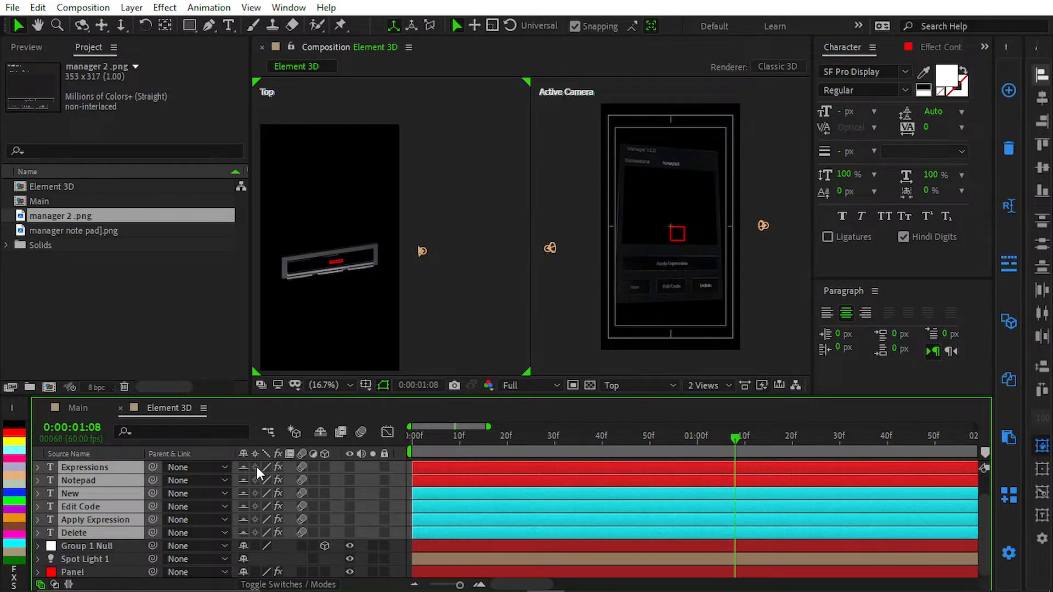
{"action": "left_click", "coordinate": [301, 466]}
{"action": "left_click", "coordinate": [320, 433]}
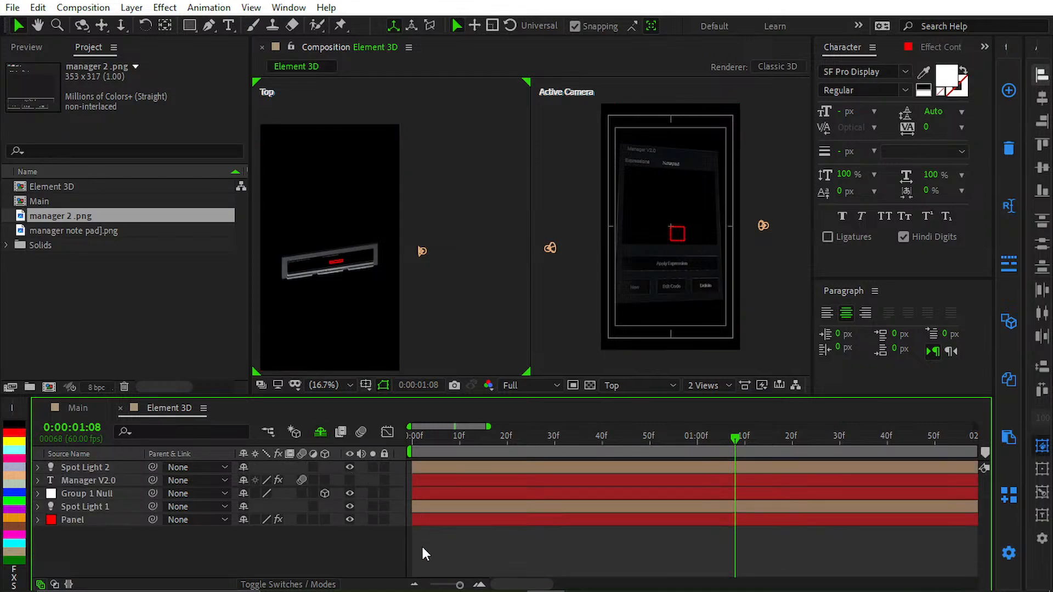
{"action": "left_click", "coordinate": [97, 468]}
{"action": "left_click", "coordinate": [83, 481]}
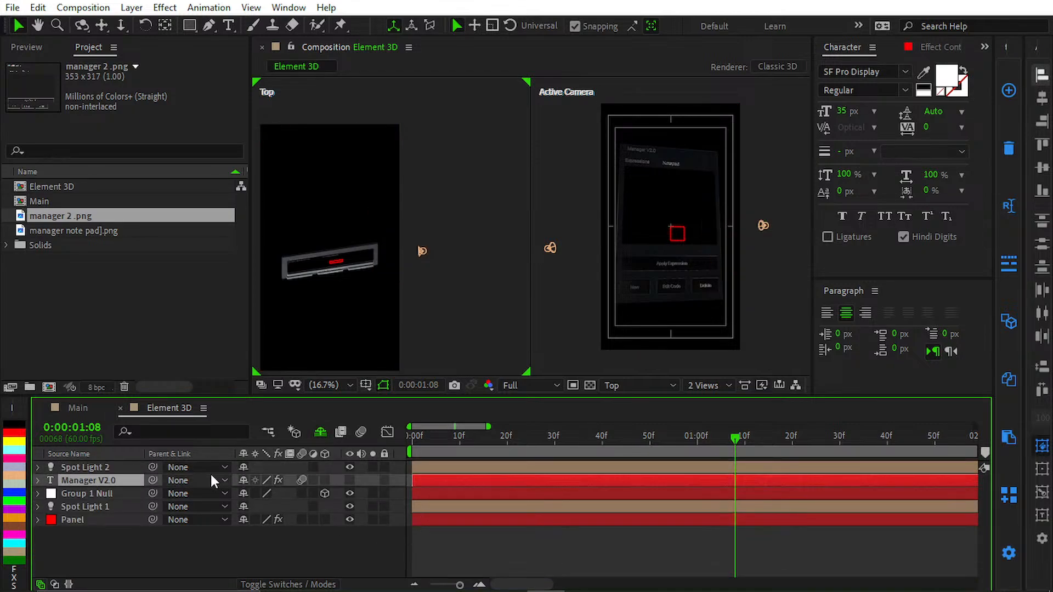
{"action": "left_click", "coordinate": [243, 480]}
- Reveal Group 1 Null's Position and link Spot Light 2's Point of Interest to it with the pick whip
{"action": "left_click", "coordinate": [101, 468]}
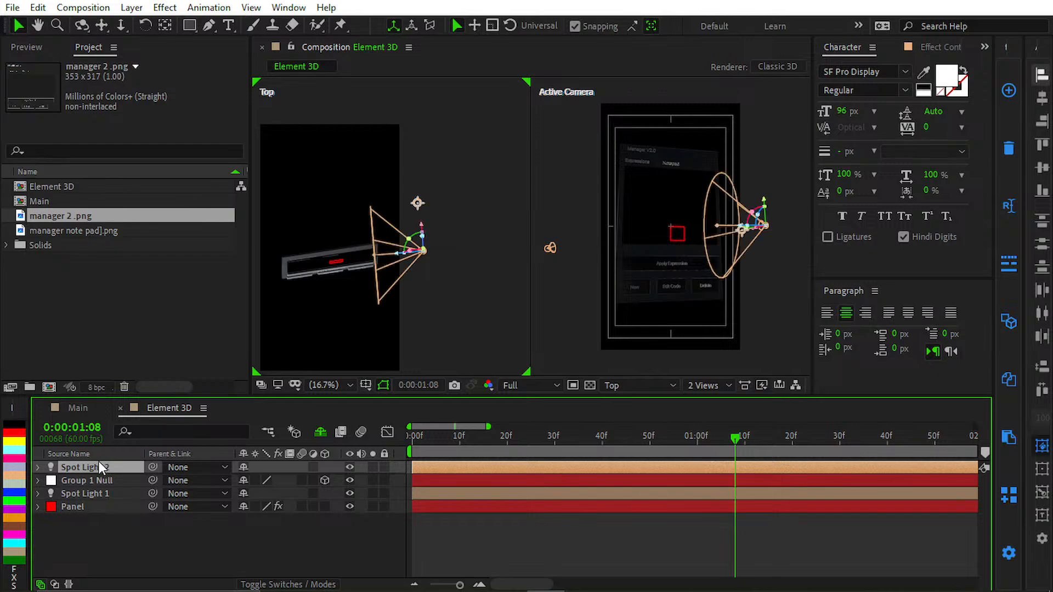
{"action": "left_click", "coordinate": [38, 468]}
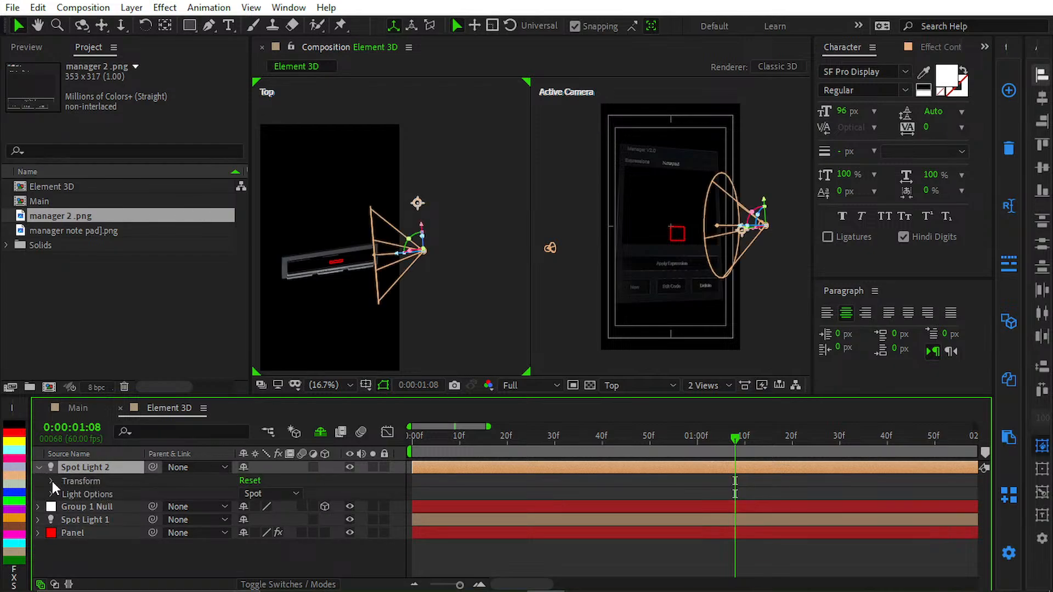
{"action": "left_click", "coordinate": [51, 481]}
{"action": "scroll", "coordinate": [71, 511], "scroll_direction": "down", "scroll_amount": 2}
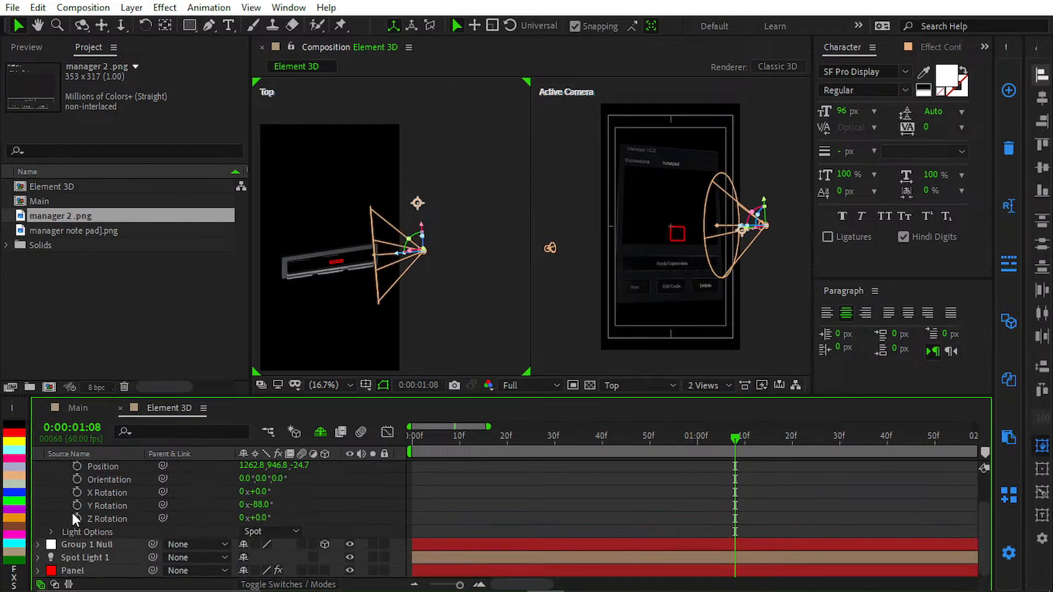
{"action": "left_click", "coordinate": [38, 546]}
{"action": "left_click", "coordinate": [88, 547]}
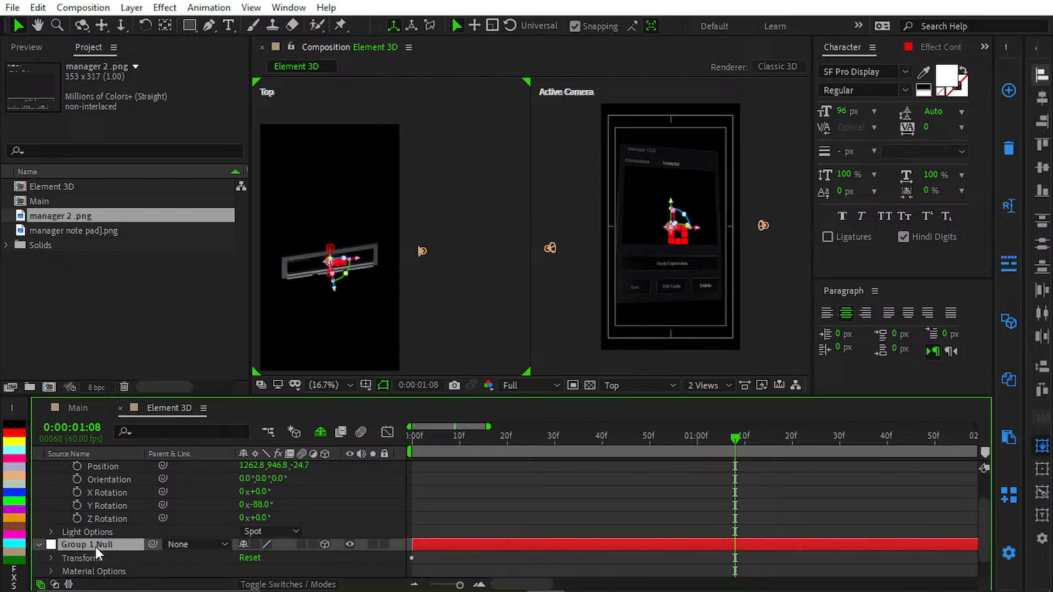
{"action": "key", "text": "p"}
{"action": "scroll", "coordinate": [141, 507], "scroll_direction": "up", "scroll_amount": 2}
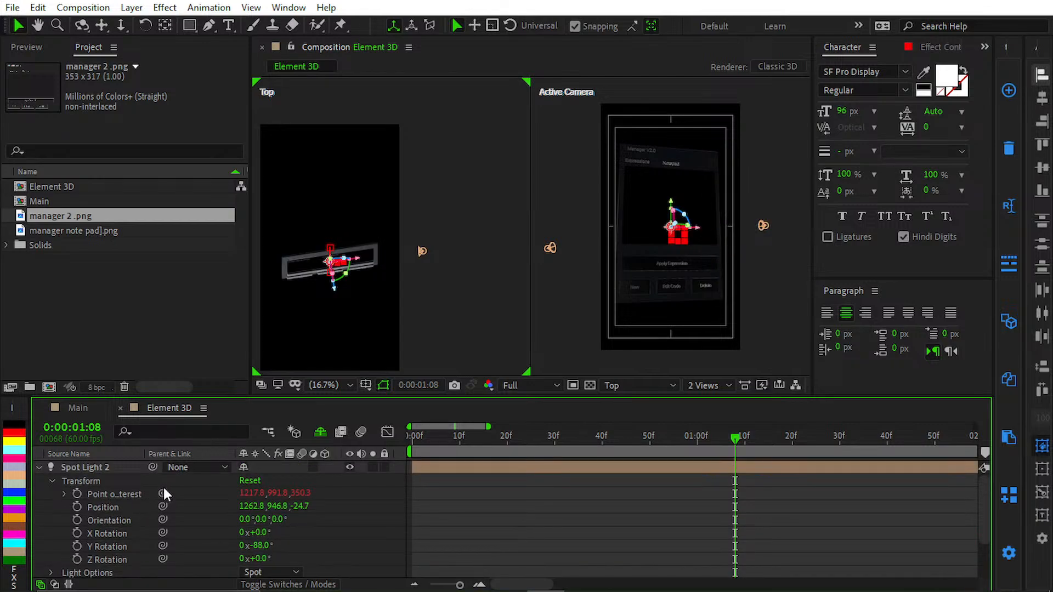
{"action": "left_click_drag", "start_coordinate": [143, 484], "coordinate": [101, 547]}
{"action": "left_click", "coordinate": [183, 507]}
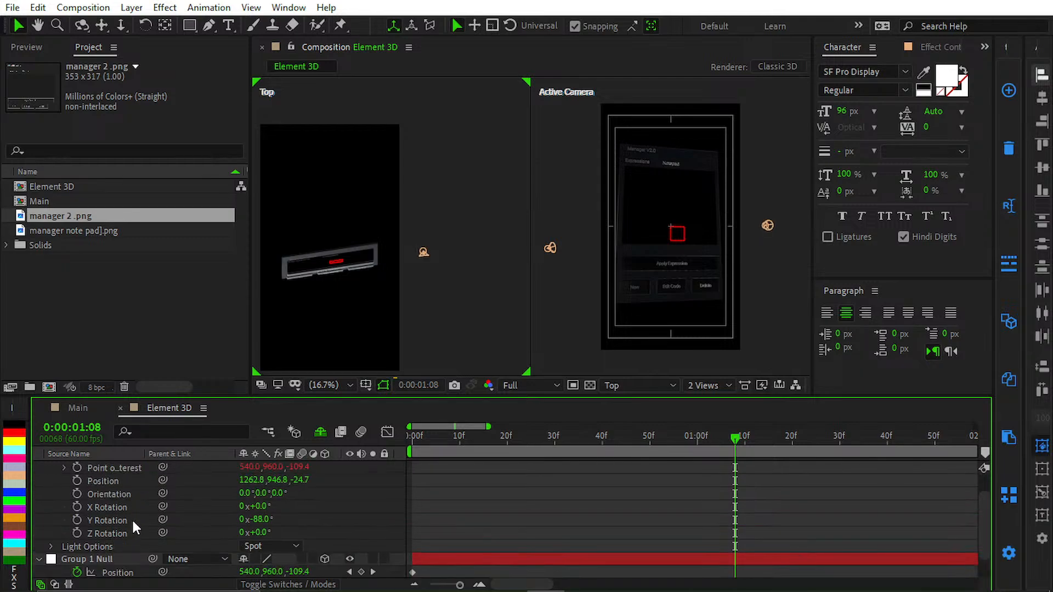
- At 0:00:00:21, set Spot Light 2's Intensity to 200% and keep the light type as Spot
{"action": "left_click", "coordinate": [511, 437]}
{"action": "scroll", "coordinate": [465, 497], "scroll_direction": "up", "scroll_amount": 1}
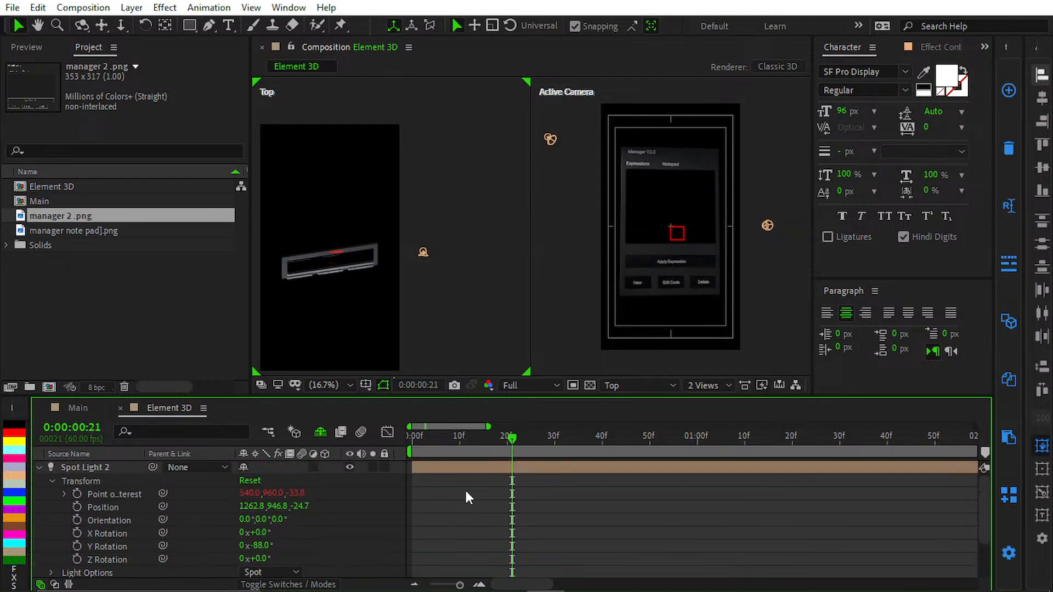
{"action": "left_click", "coordinate": [52, 481]}
{"action": "left_click", "coordinate": [53, 494]}
{"action": "scroll", "coordinate": [34, 482], "scroll_direction": "down", "scroll_amount": 1}
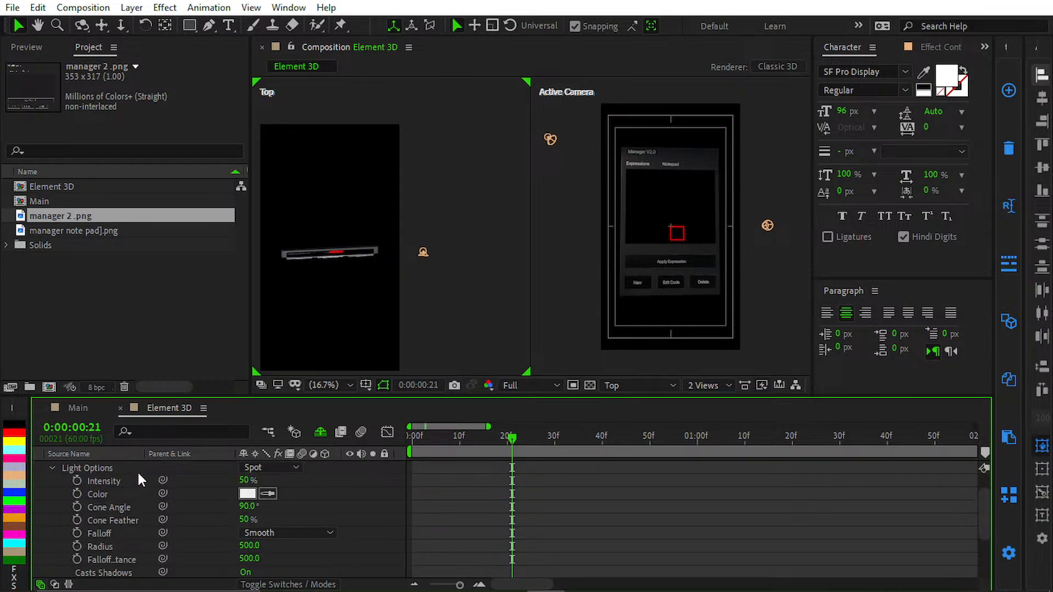
{"action": "left_click", "coordinate": [268, 467]}
{"action": "left_click", "coordinate": [277, 501]}
{"action": "left_click_drag", "start_coordinate": [245, 481], "coordinate": [354, 476]}
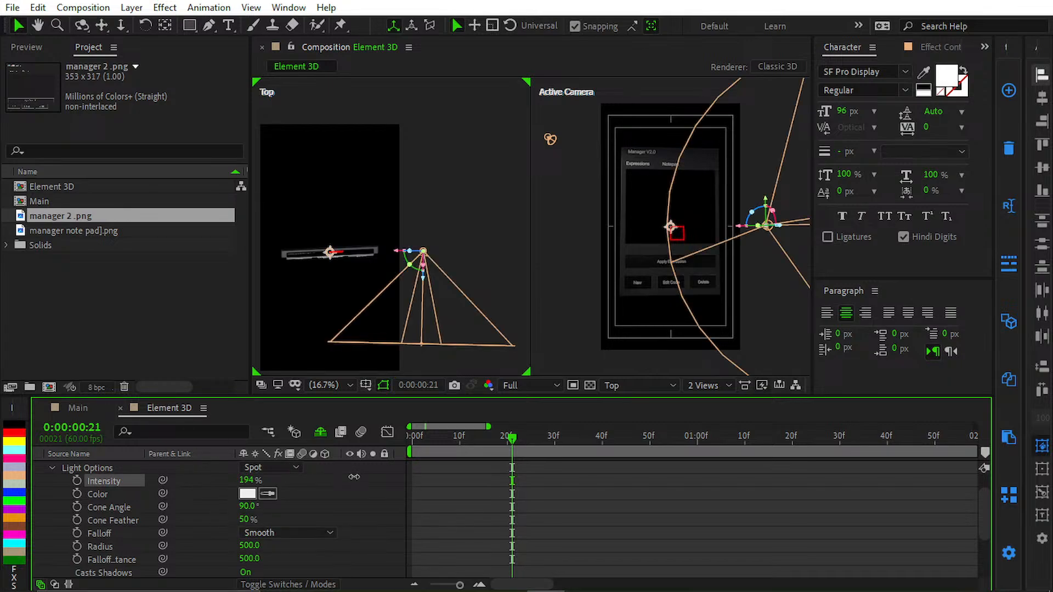
{"action": "left_click", "coordinate": [291, 488]}
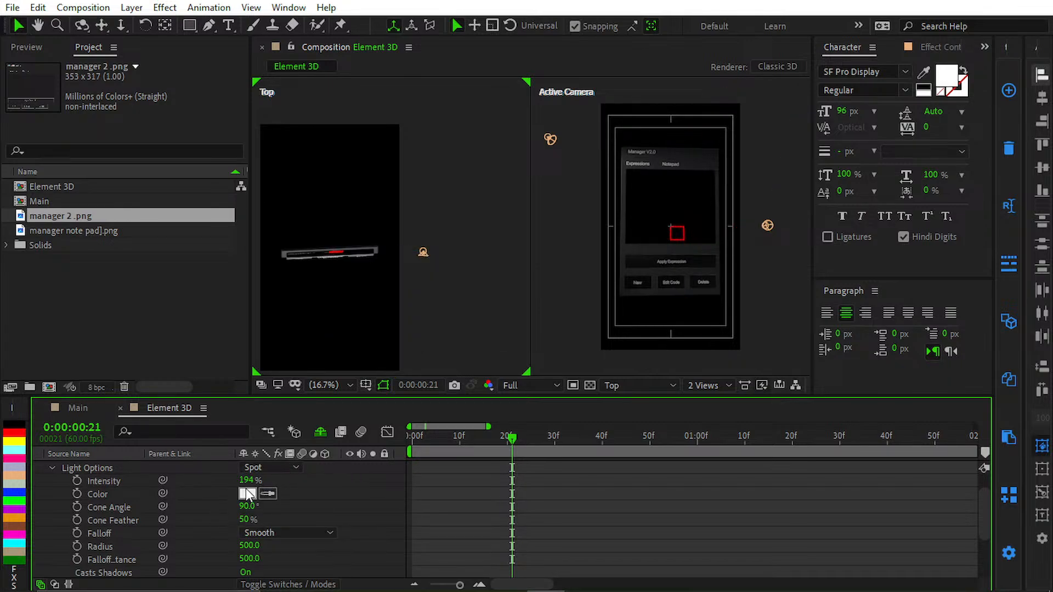
{"action": "left_click", "coordinate": [248, 480]}
{"action": "type", "text": "200"}
{"action": "key", "text": "Return"}
- At 0:00:00:55, move Spot Light 2 in the Top view in front of the panel's right side, to about 1289, 947, -522
{"action": "left_click_drag", "start_coordinate": [537, 448], "coordinate": [674, 452]}
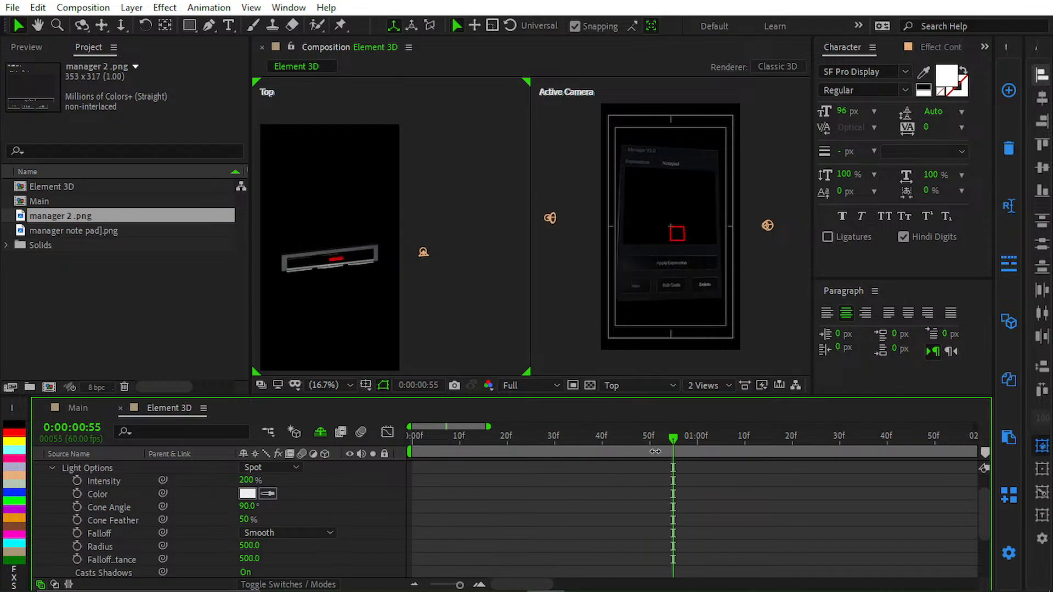
{"action": "left_click", "coordinate": [425, 254]}
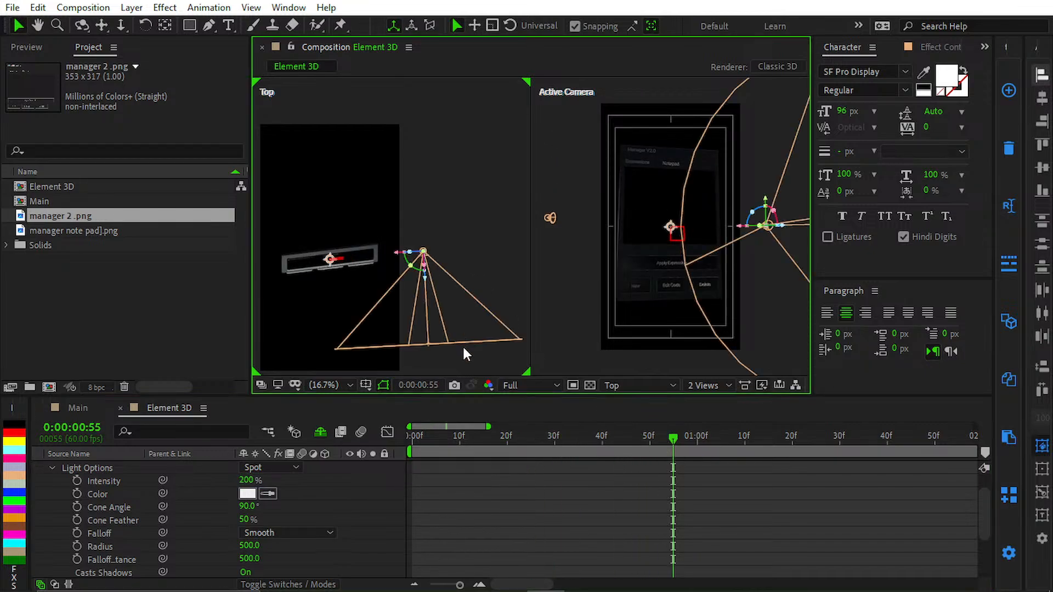
{"action": "left_click_drag", "start_coordinate": [425, 278], "coordinate": [426, 337]}
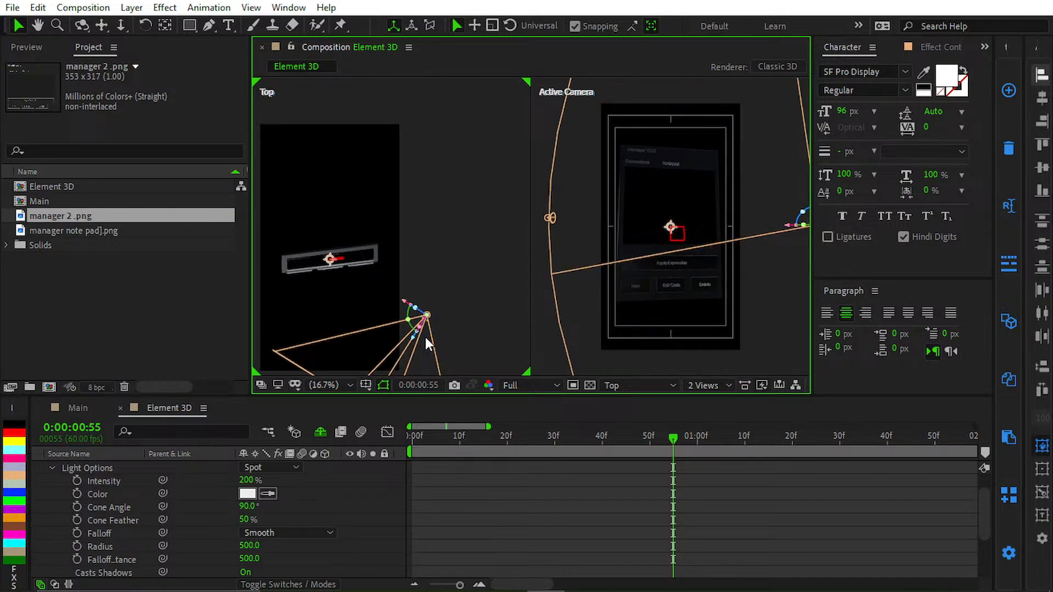
{"action": "scroll", "coordinate": [317, 482], "scroll_direction": "up", "scroll_amount": 2}
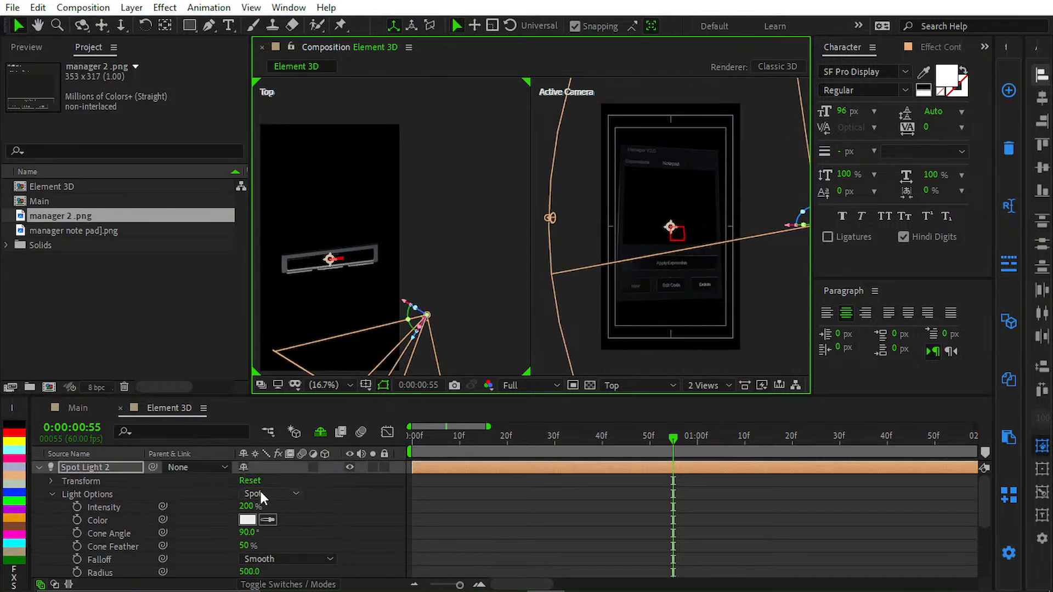
- Expand Spot Light 2's Transform properties and try relinking its Point of Interest to Group 1 Null
{"action": "left_click", "coordinate": [52, 493]}
{"action": "left_click", "coordinate": [51, 481]}
{"action": "left_click", "coordinate": [217, 504]}
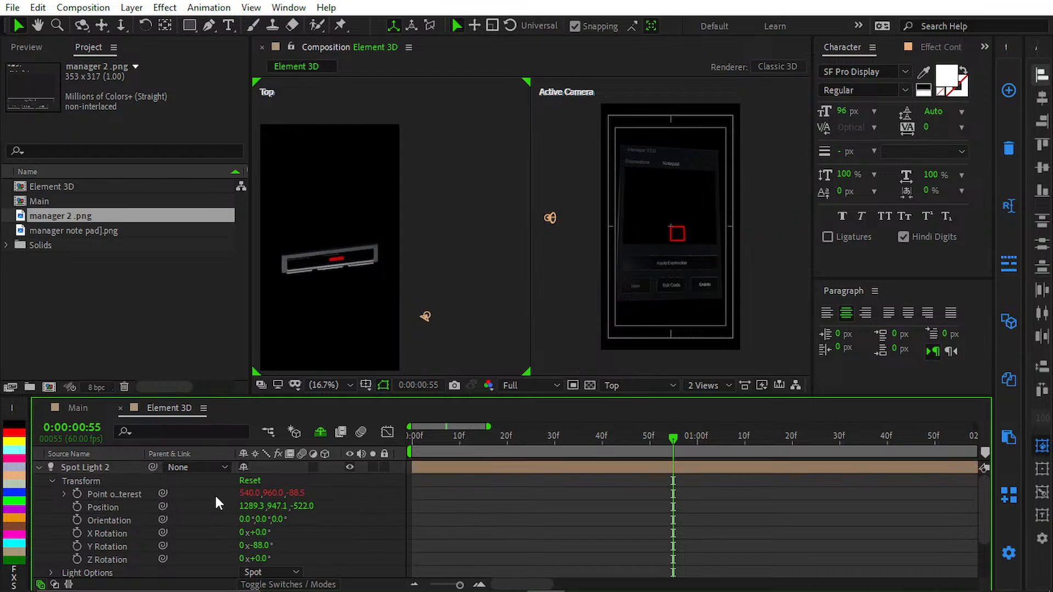
{"action": "left_click", "coordinate": [114, 494]}
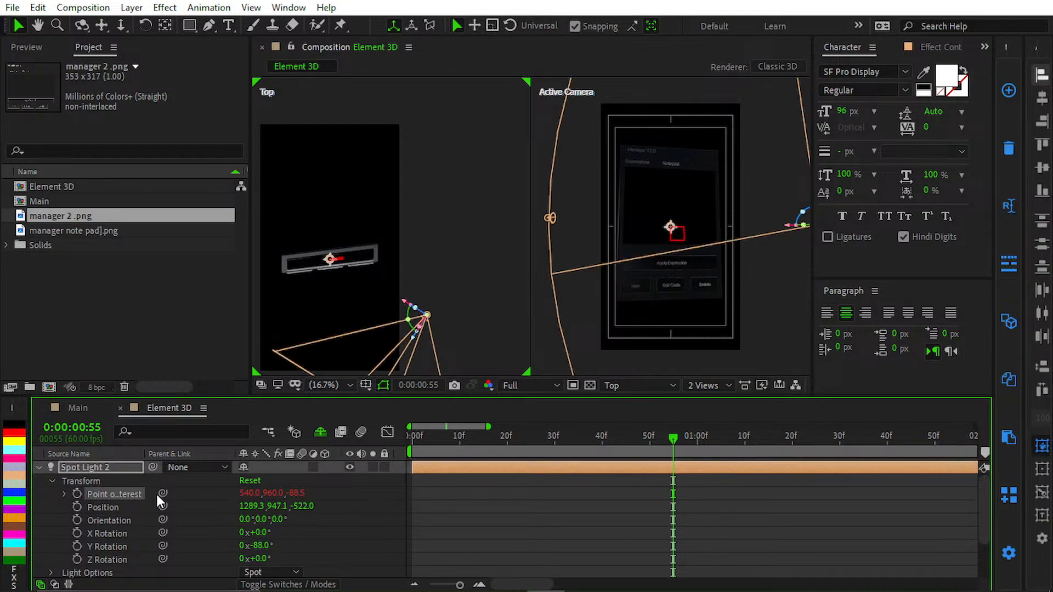
{"action": "left_click_drag", "start_coordinate": [157, 497], "coordinate": [108, 542]}
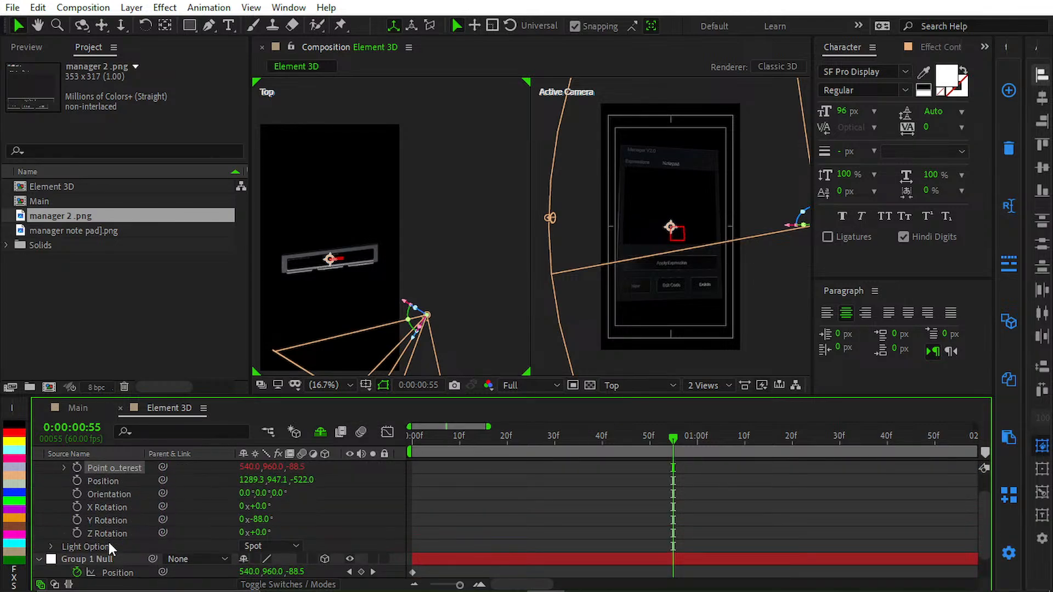
{"action": "scroll", "coordinate": [108, 543], "scroll_direction": "down", "scroll_amount": 1}
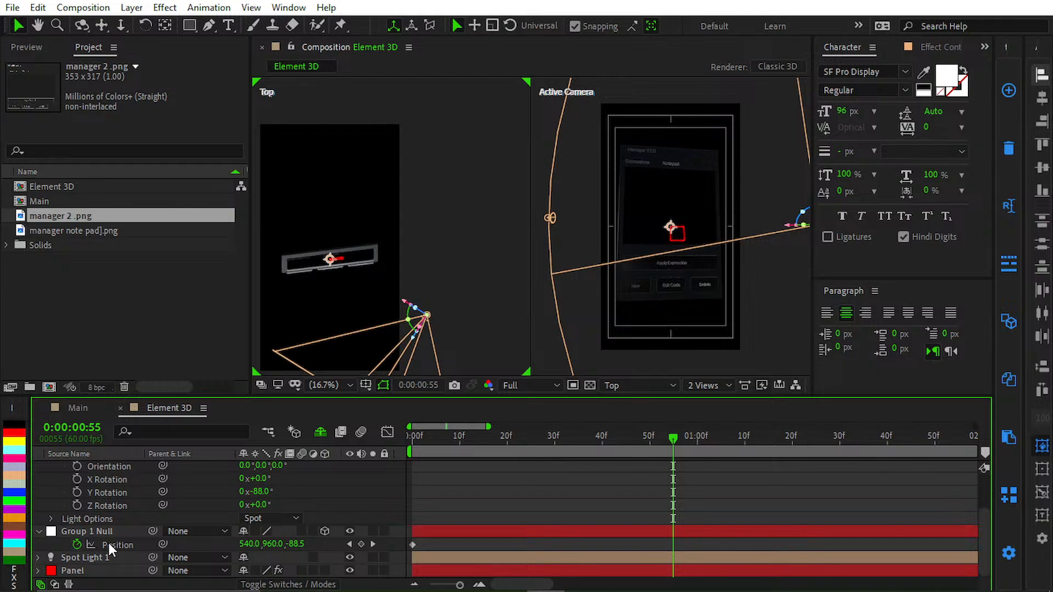
- Return to the first frame and reset Spot Light 2's Position and Point of Interest
{"action": "key", "text": "Home"}
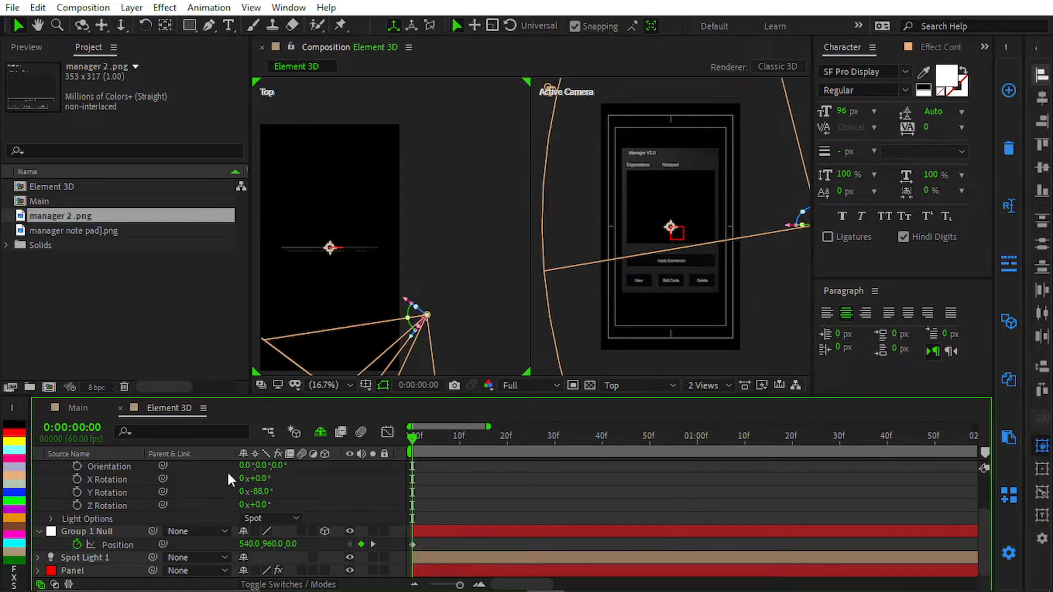
{"action": "scroll", "coordinate": [181, 523], "scroll_direction": "up", "scroll_amount": 2}
{"action": "right_click", "coordinate": [104, 508]}
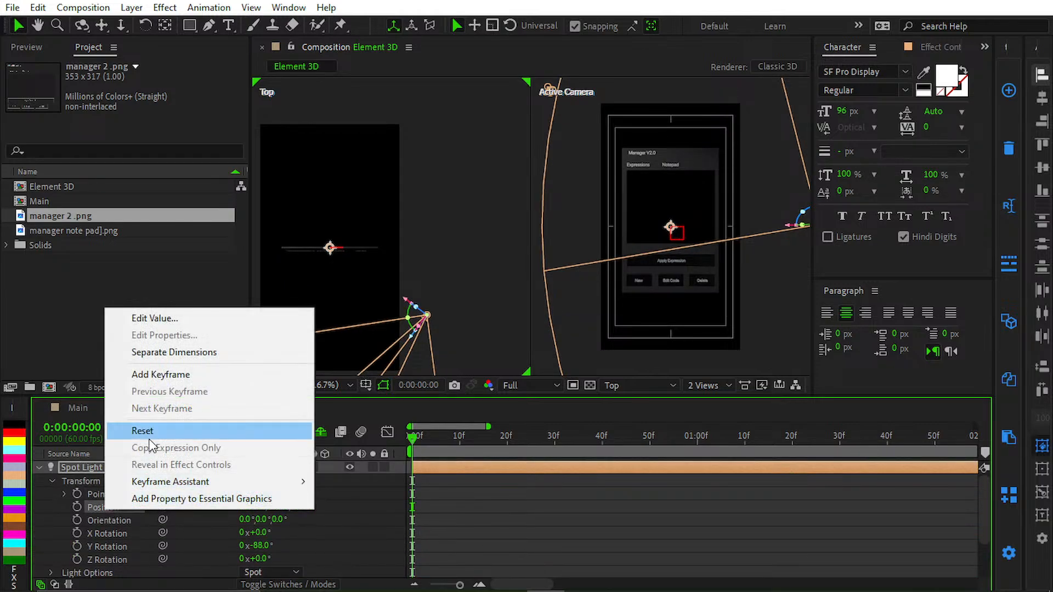
{"action": "left_click", "coordinate": [143, 431]}
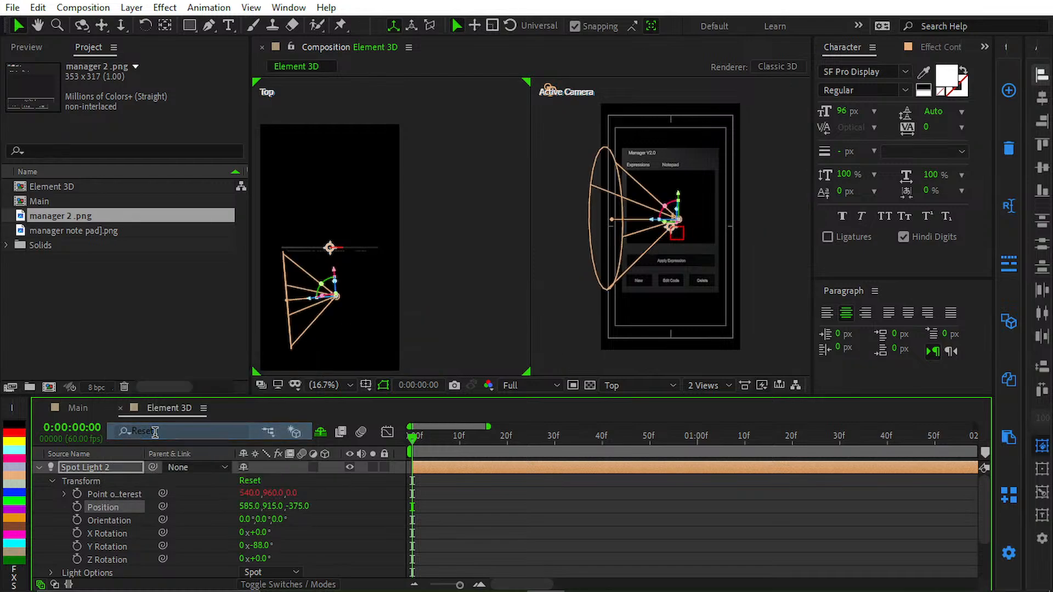
{"action": "right_click", "coordinate": [129, 493]}
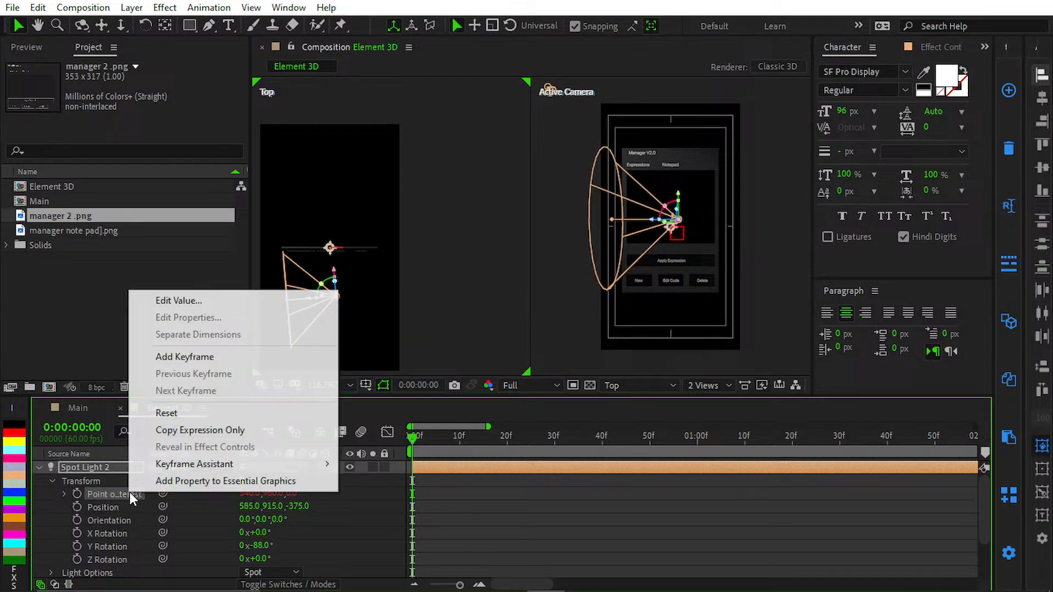
{"action": "left_click", "coordinate": [159, 413]}
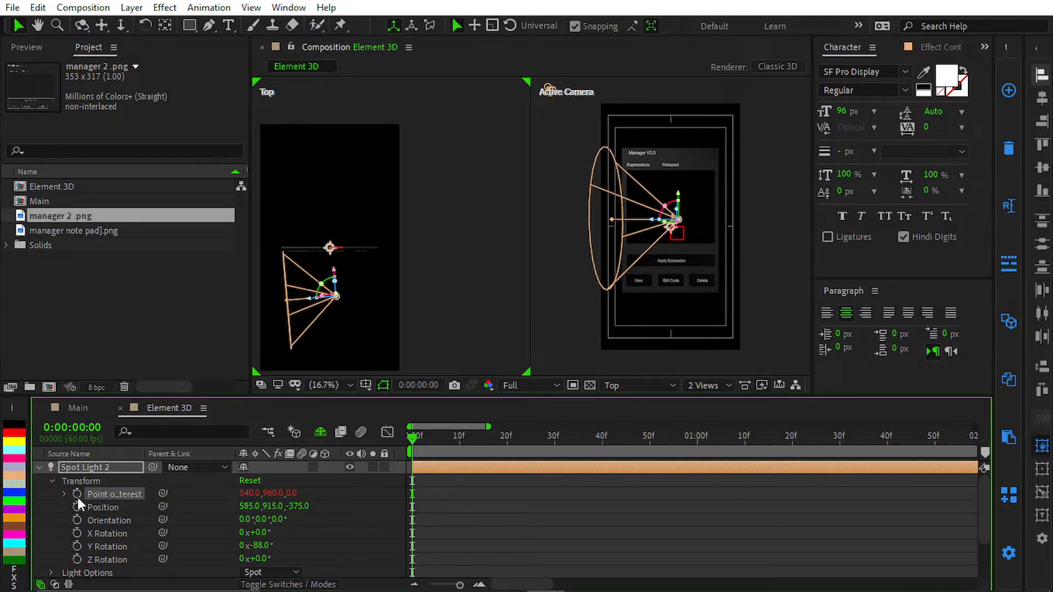
{"action": "right_click", "coordinate": [110, 493]}
{"action": "left_click", "coordinate": [170, 413]}
- Clear the expression on Spot Light 2's Point of Interest and link the property again to Group 1 Null's Position
{"action": "left_click_drag", "start_coordinate": [163, 493], "coordinate": [129, 542]}
{"action": "key", "text": "ctrl+z"}
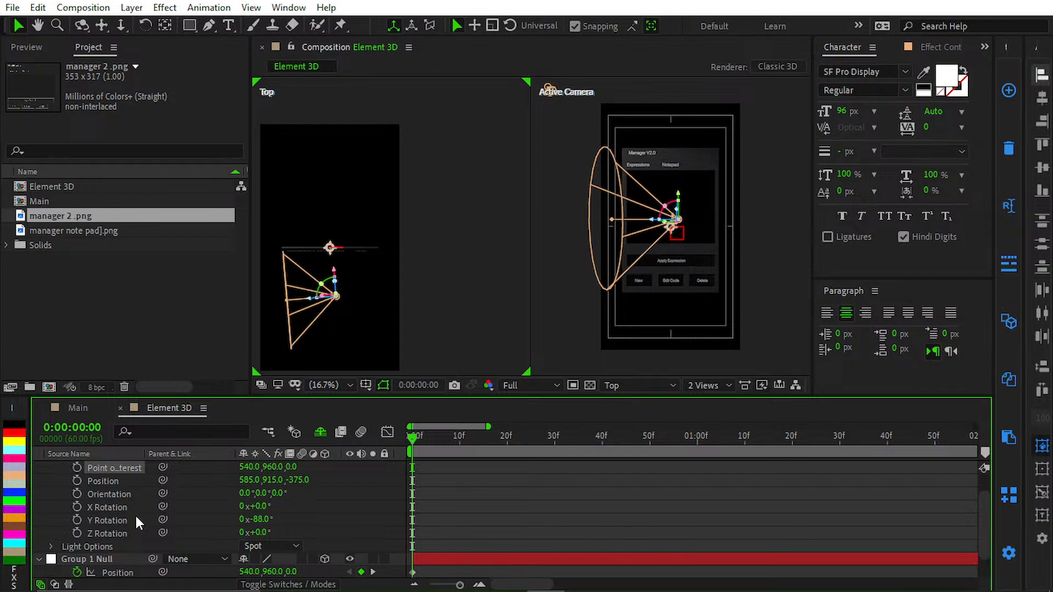
{"action": "left_click_drag", "start_coordinate": [163, 467], "coordinate": [117, 558]}
{"action": "scroll", "coordinate": [114, 545], "scroll_direction": "down", "scroll_amount": 1}
{"action": "scroll", "coordinate": [120, 508], "scroll_direction": "up", "scroll_amount": 2}
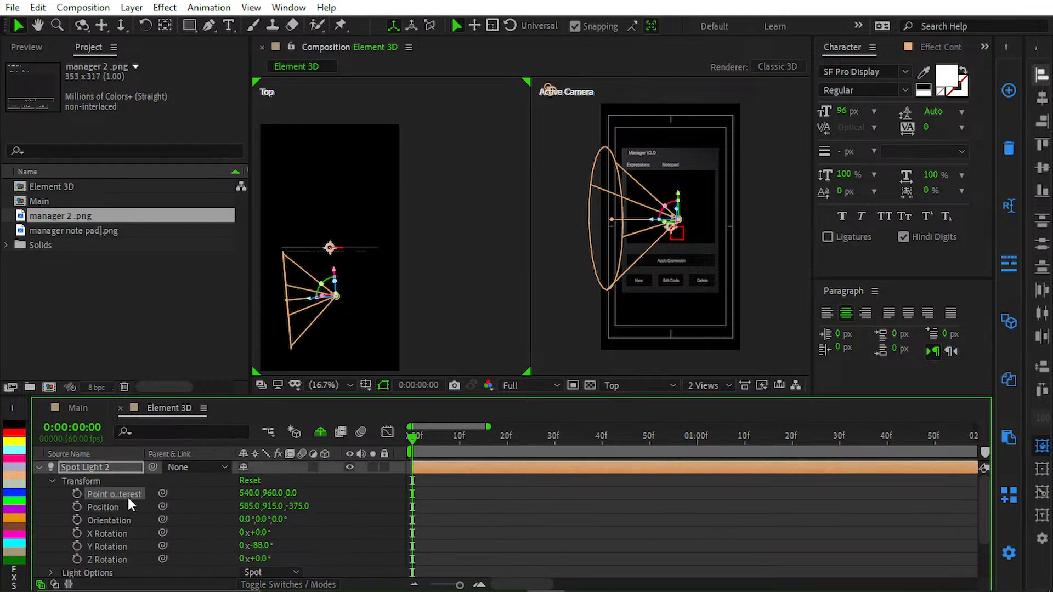
{"action": "left_click_drag", "start_coordinate": [161, 500], "coordinate": [116, 556]}
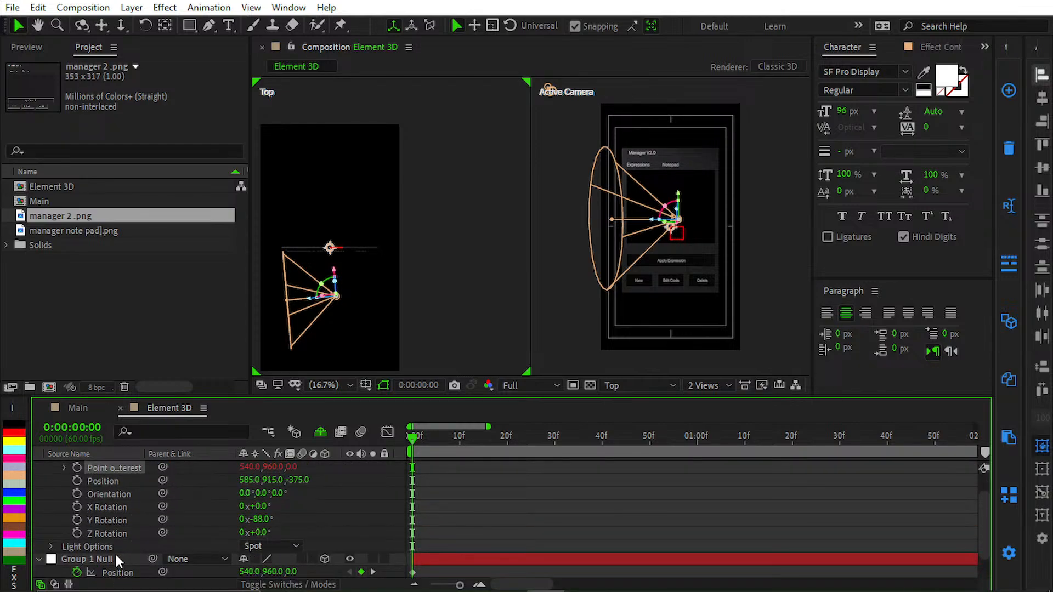
{"action": "scroll", "coordinate": [107, 553], "scroll_direction": "down", "scroll_amount": 1}
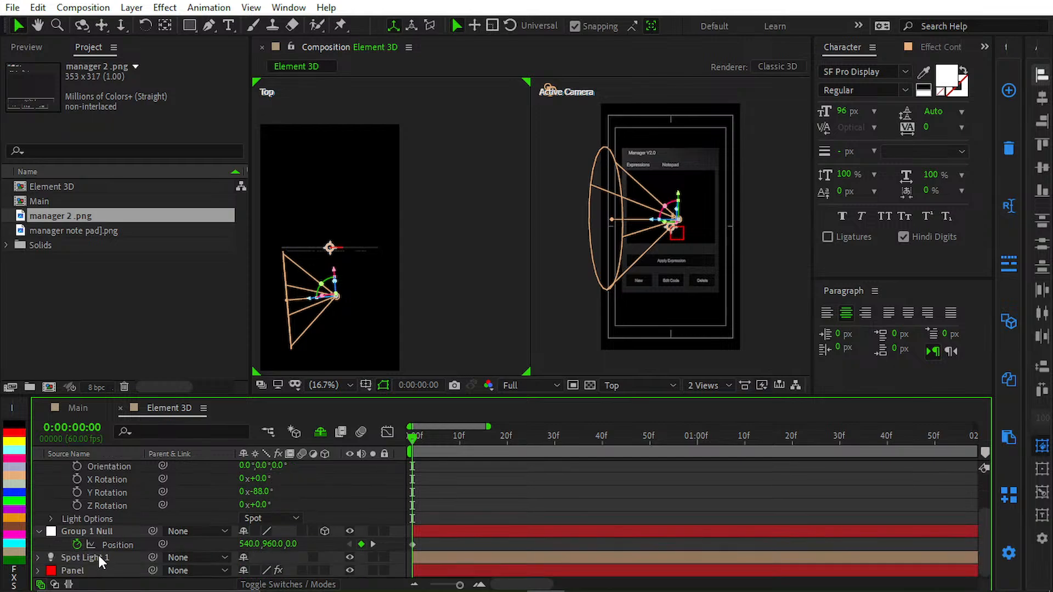
- Show Spot Light 1's keyframed properties and link Spot Light 2's Point of Interest to Group 1 Null's Position
{"action": "left_click", "coordinate": [38, 557]}
{"action": "scroll", "coordinate": [49, 552], "scroll_direction": "down", "scroll_amount": 1}
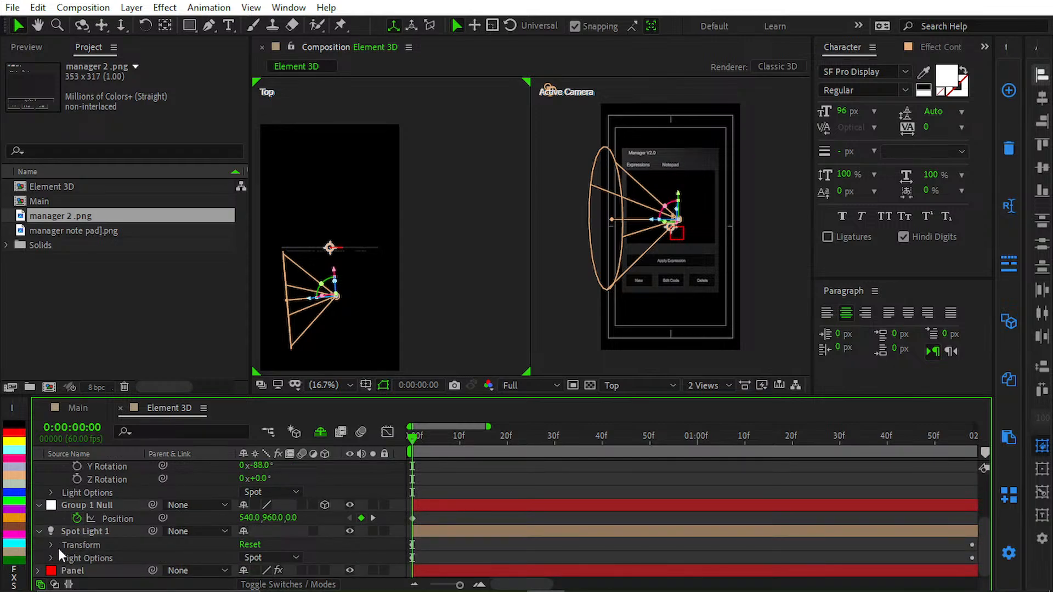
{"action": "left_click", "coordinate": [93, 534]}
{"action": "key", "text": "u"}
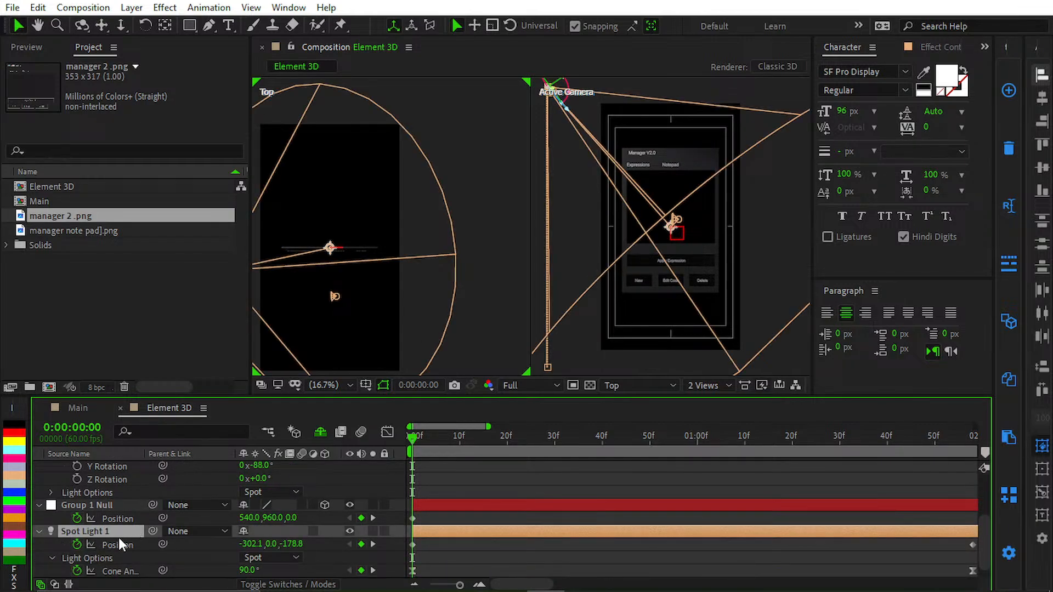
{"action": "scroll", "coordinate": [144, 541], "scroll_direction": "up", "scroll_amount": 3}
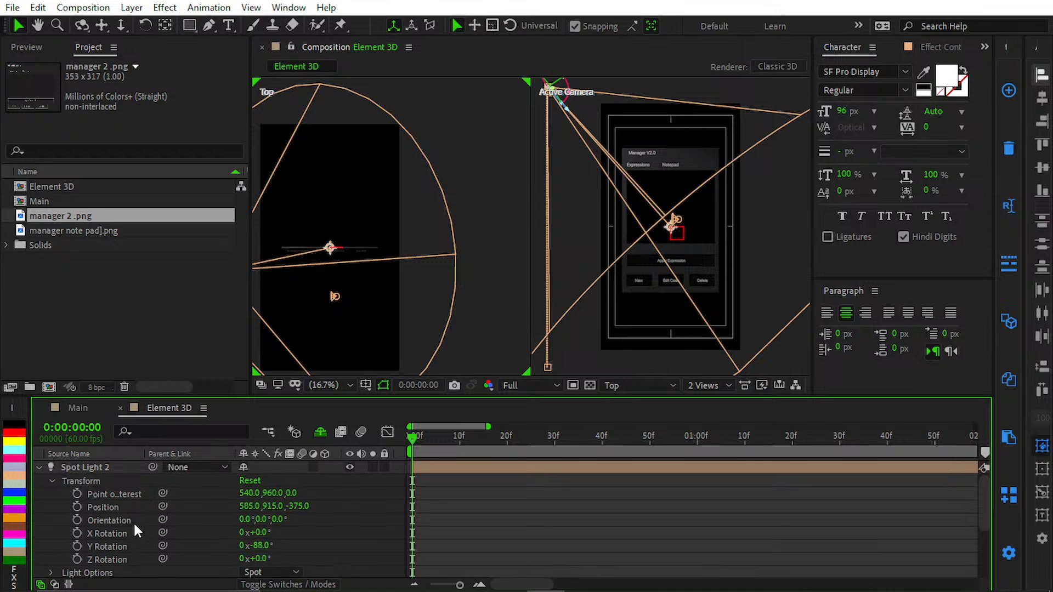
{"action": "left_click_drag", "start_coordinate": [161, 493], "coordinate": [118, 507]}
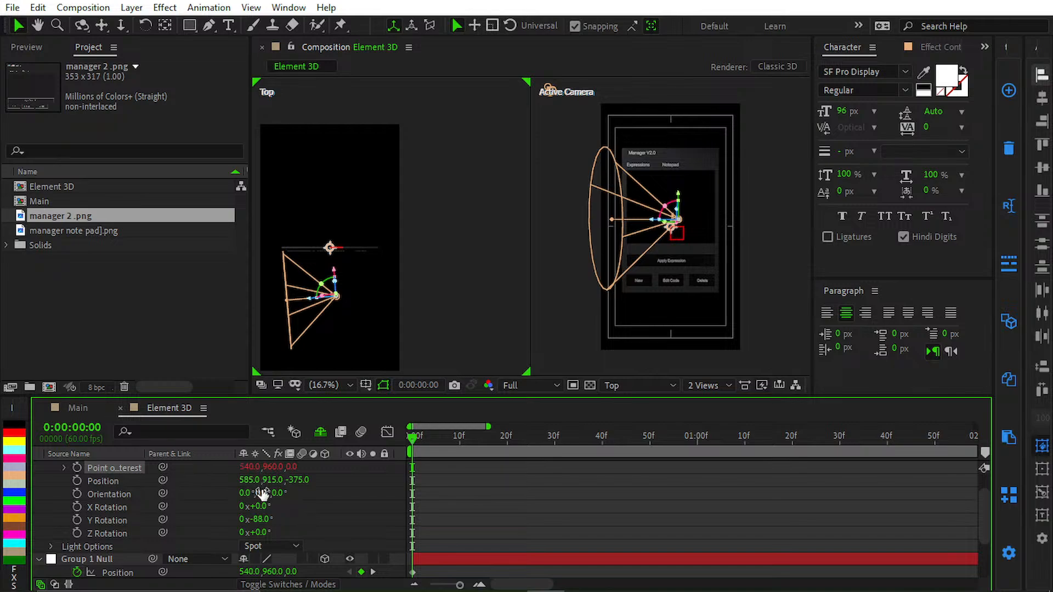
- Set Spot Light 2's Y Rotation to 0°
{"action": "left_click_drag", "start_coordinate": [253, 519], "coordinate": [300, 513]}
{"action": "left_click", "coordinate": [267, 520]}
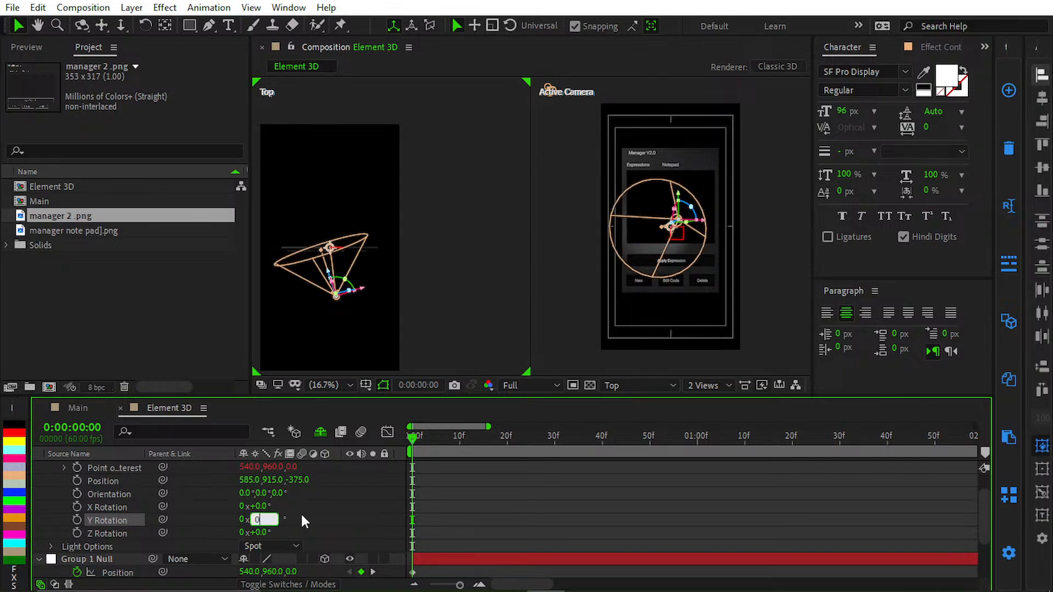
{"action": "type", "text": "0"}
{"action": "key", "text": "Return"}
- Try to link Spot Light 2's Y Rotation and its Position to Group 1 Null, undoing each link
{"action": "left_click_drag", "start_coordinate": [163, 533], "coordinate": [136, 519]}
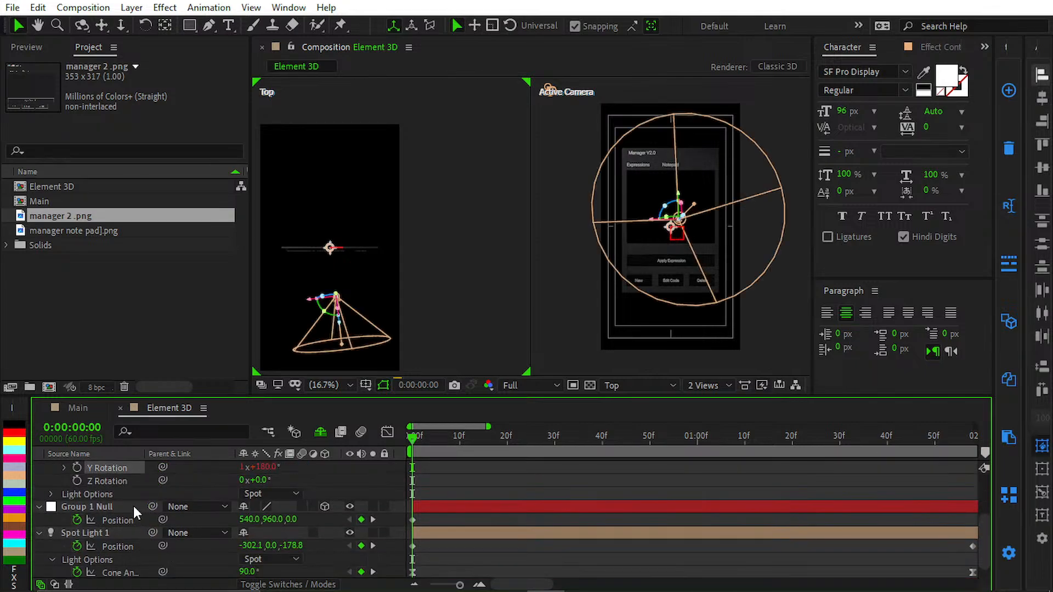
{"action": "key", "text": "ctrl+z"}
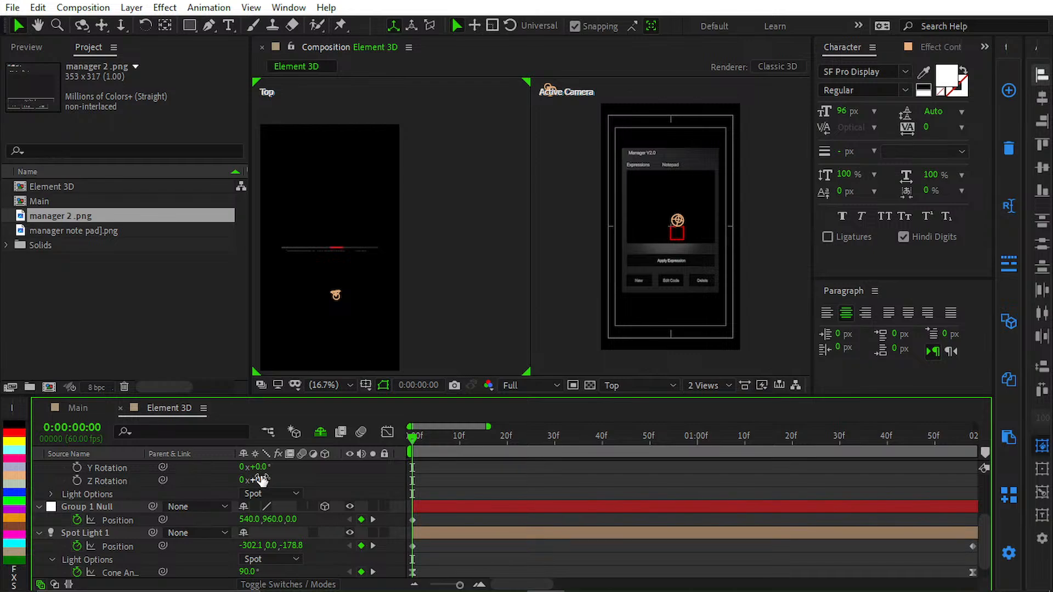
{"action": "scroll", "coordinate": [262, 477], "scroll_direction": "up", "scroll_amount": 3}
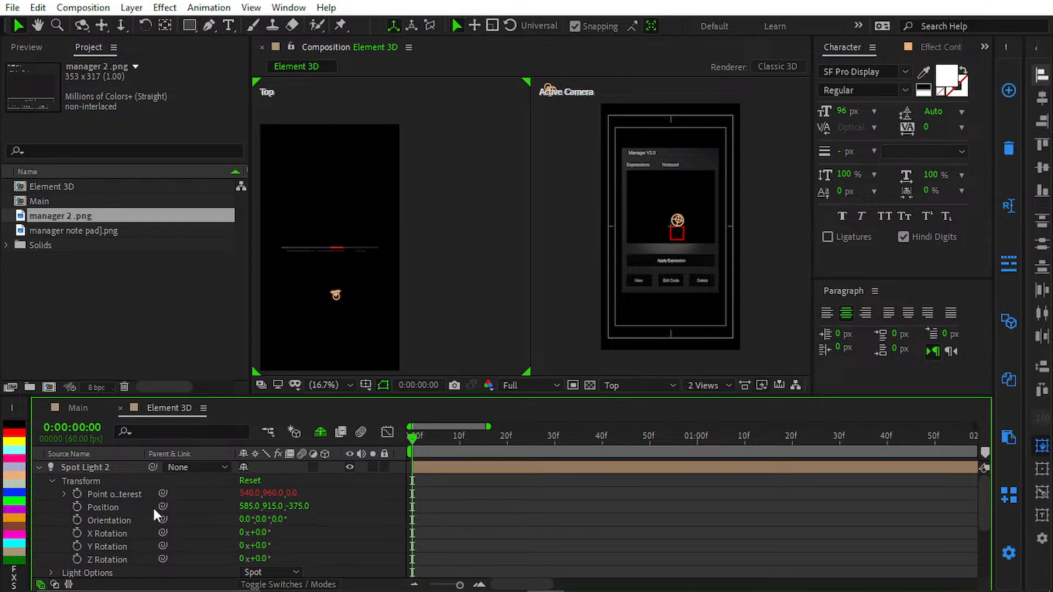
{"action": "left_click_drag", "start_coordinate": [163, 507], "coordinate": [127, 504]}
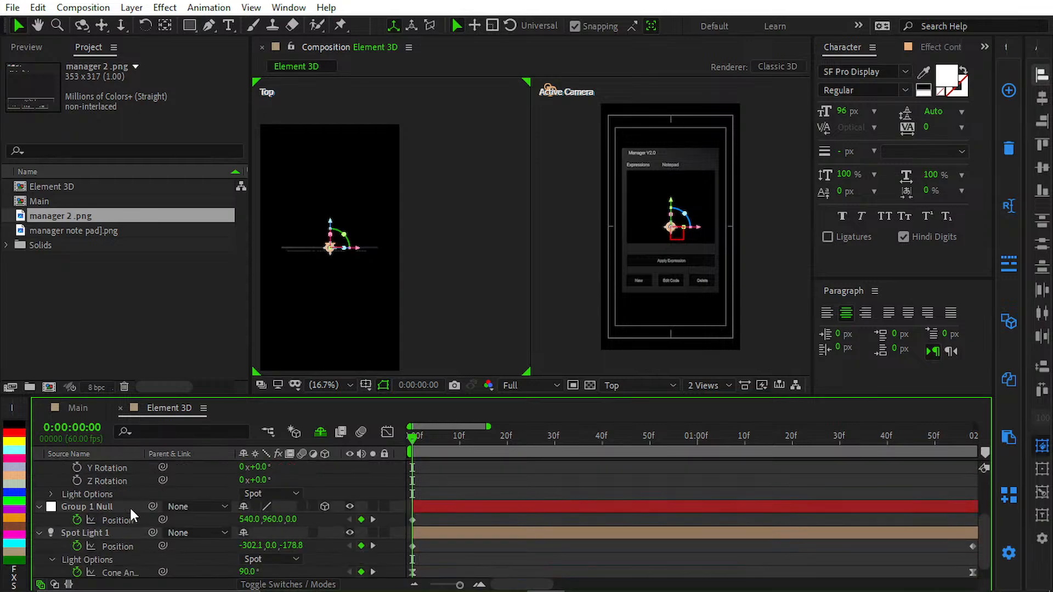
{"action": "scroll", "coordinate": [242, 541], "scroll_direction": "up", "scroll_amount": 3}
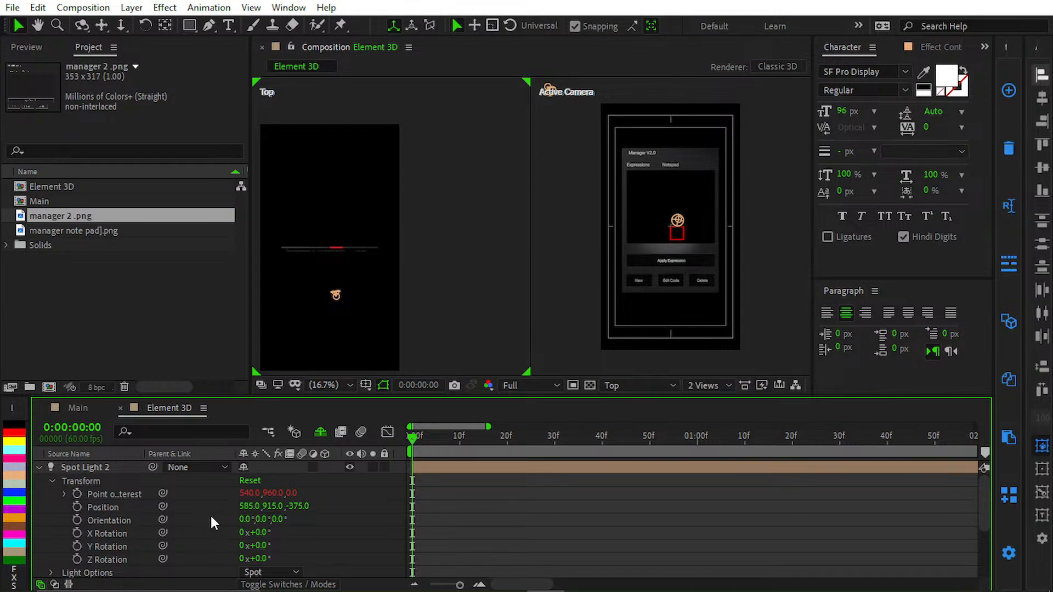
- Collapse Spot Light 2's Transform properties and move the light in the Top view beyond the panel's right edge, slightly in front of it
{"action": "left_click", "coordinate": [63, 494]}
{"action": "left_click", "coordinate": [52, 481]}
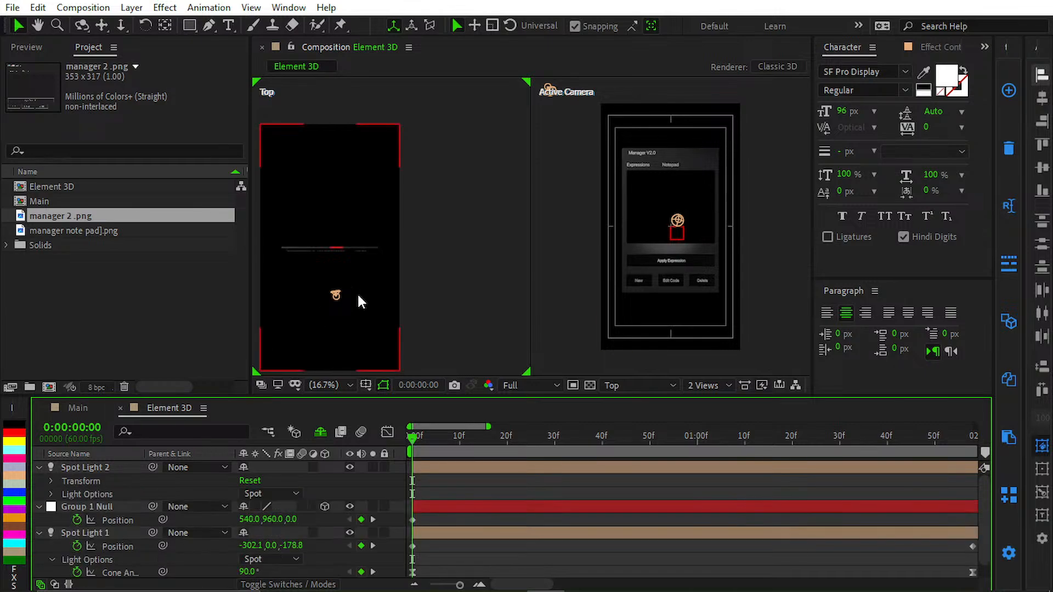
{"action": "left_click", "coordinate": [449, 473]}
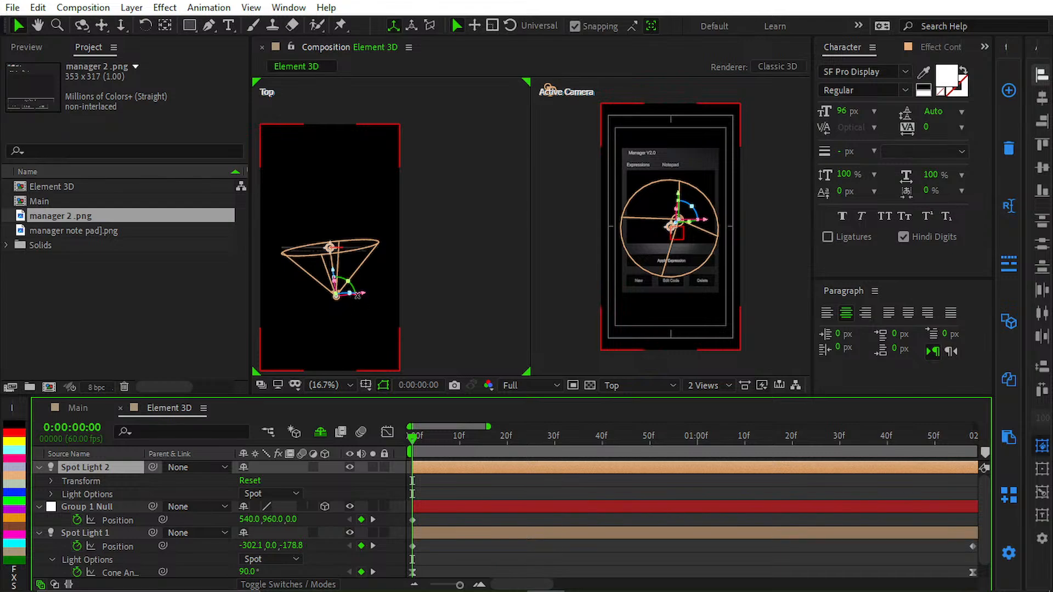
{"action": "left_click_drag", "start_coordinate": [358, 295], "coordinate": [425, 238]}
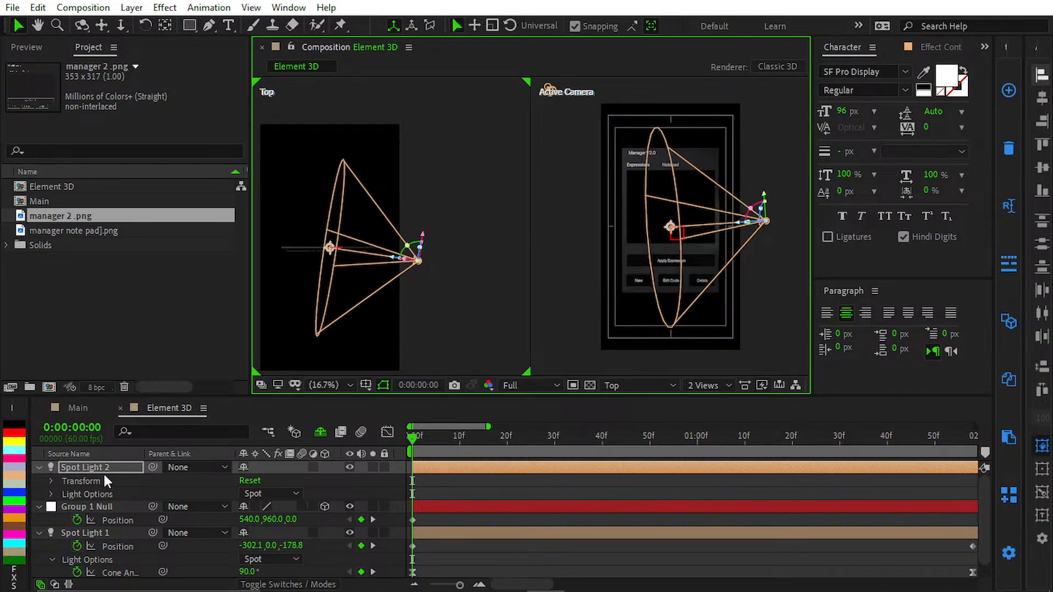
- Expand Spot Light 2's Light Options and set its Intensity to 250%
{"action": "left_click", "coordinate": [50, 494]}
{"action": "scroll", "coordinate": [214, 485], "scroll_direction": "down", "scroll_amount": 1}
{"action": "scroll", "coordinate": [165, 507], "scroll_direction": "down", "scroll_amount": 1}
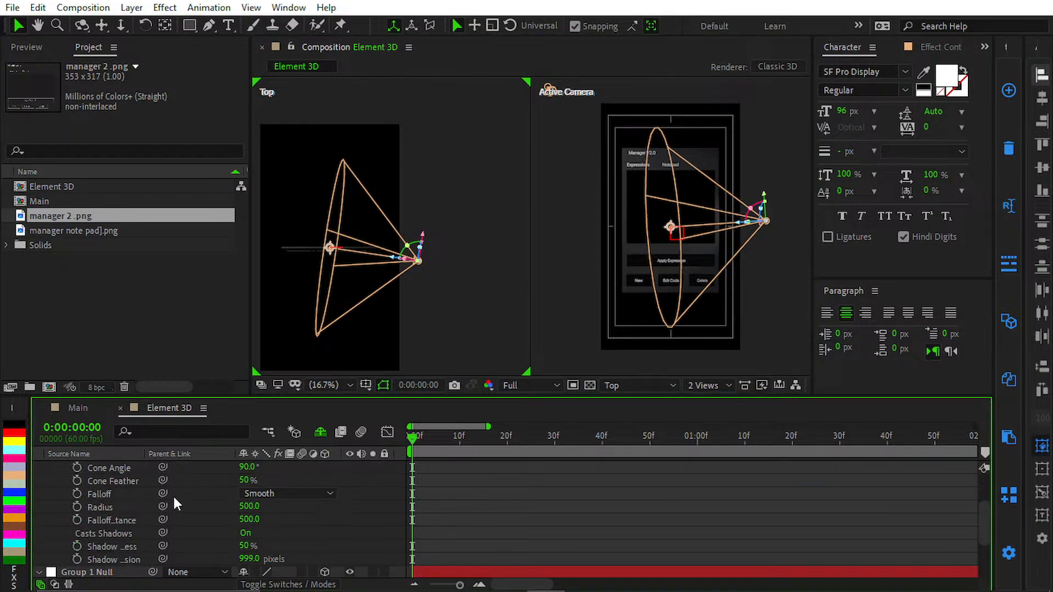
{"action": "left_click", "coordinate": [211, 504]}
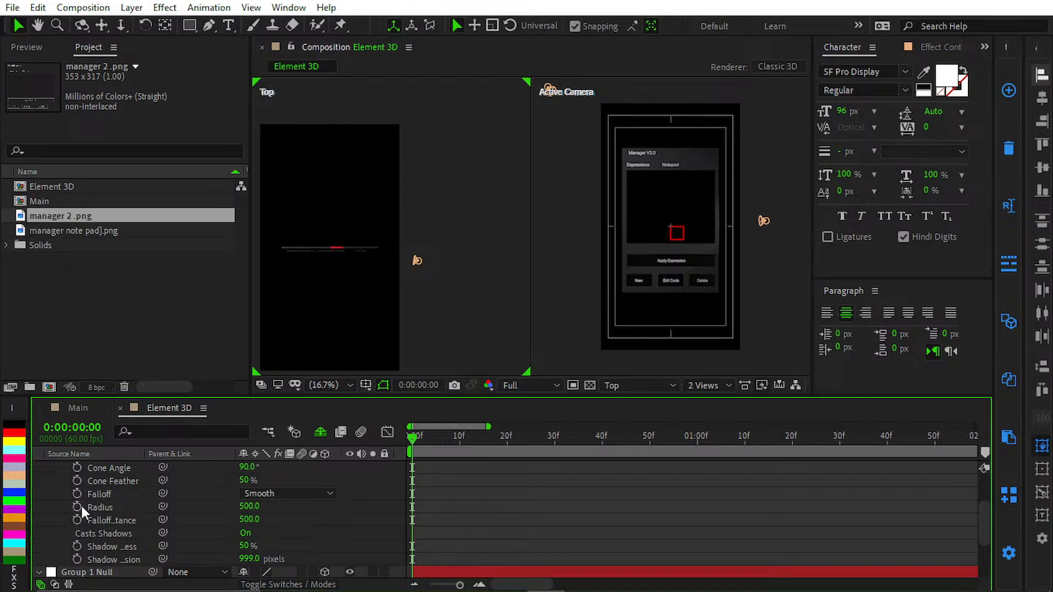
{"action": "scroll", "coordinate": [82, 511], "scroll_direction": "up", "scroll_amount": 1}
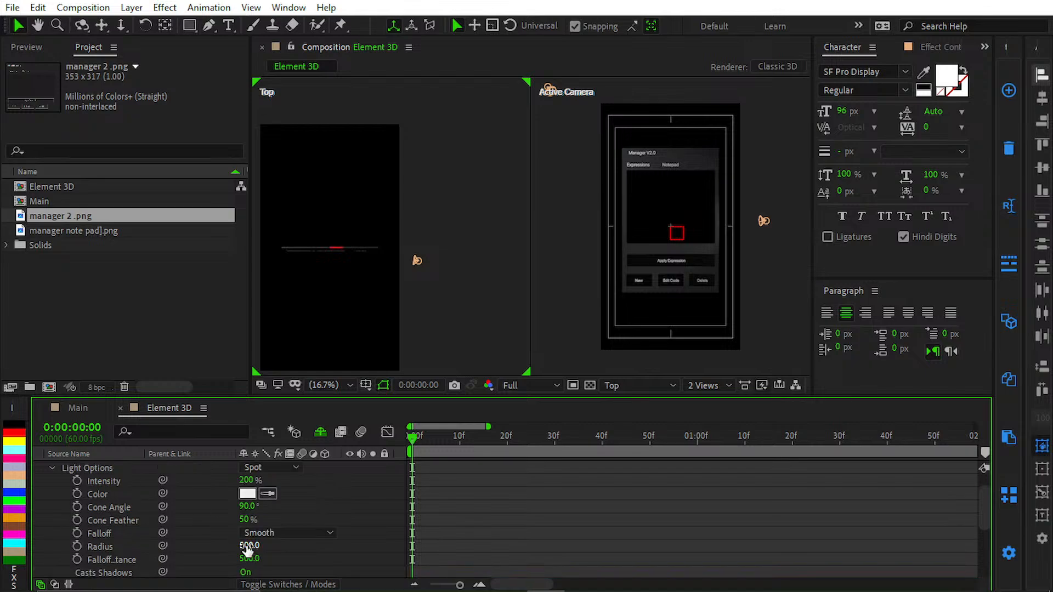
{"action": "left_click", "coordinate": [250, 481]}
{"action": "type", "text": "250"}
{"action": "key", "text": "Return"}
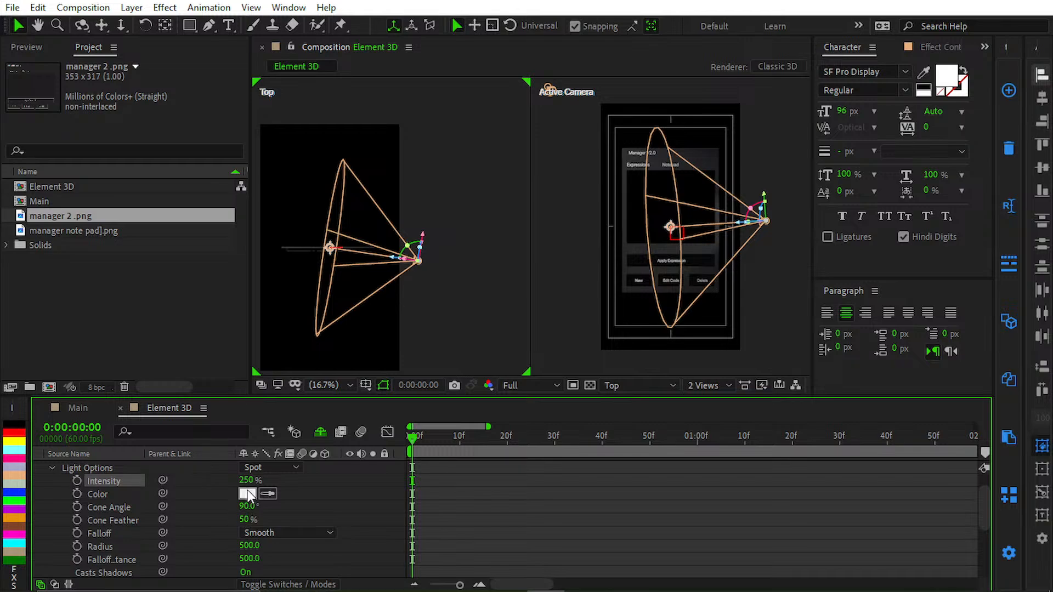
- Try a 45° Cone Angle on Spot Light 2, and set it to 132°
{"action": "left_click", "coordinate": [243, 507]}
{"action": "type", "text": "45"}
{"action": "key", "text": "Return"}
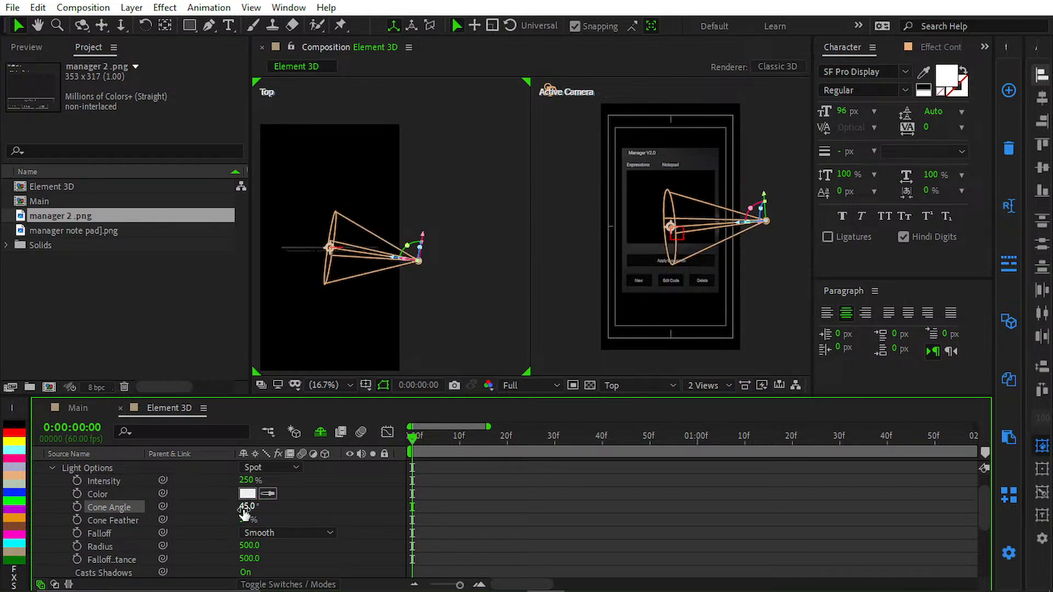
{"action": "left_click", "coordinate": [245, 507]}
{"action": "type", "text": "132"}
{"action": "key", "text": "Return"}
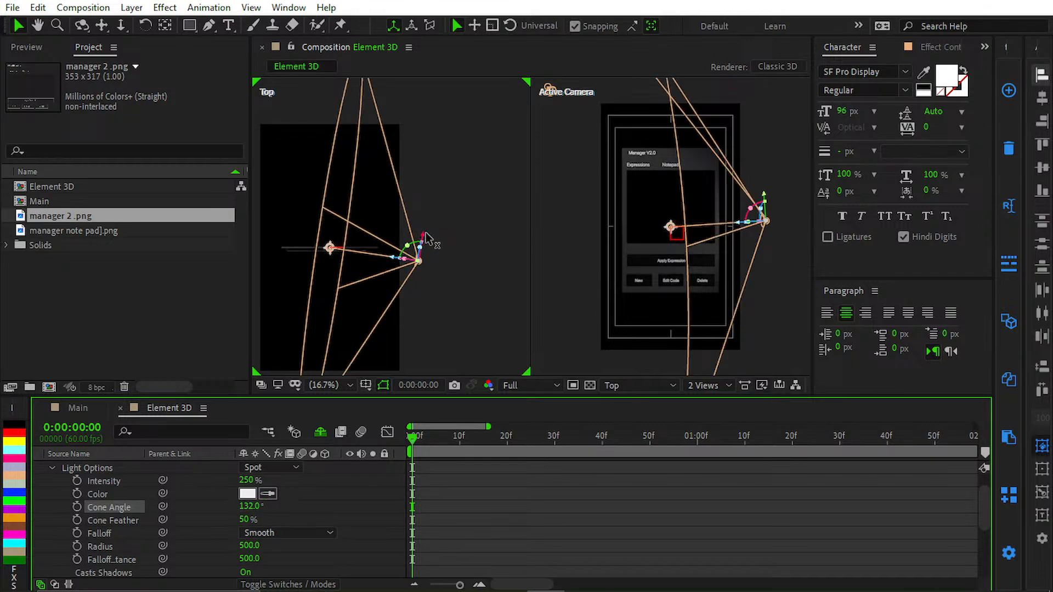
- Move Spot Light 2 slightly behind the panel's right side in the Top view and preview the animation
{"action": "left_click_drag", "start_coordinate": [424, 234], "coordinate": [404, 207]}
{"action": "left_click", "coordinate": [592, 510]}
{"action": "key", "text": "u"}
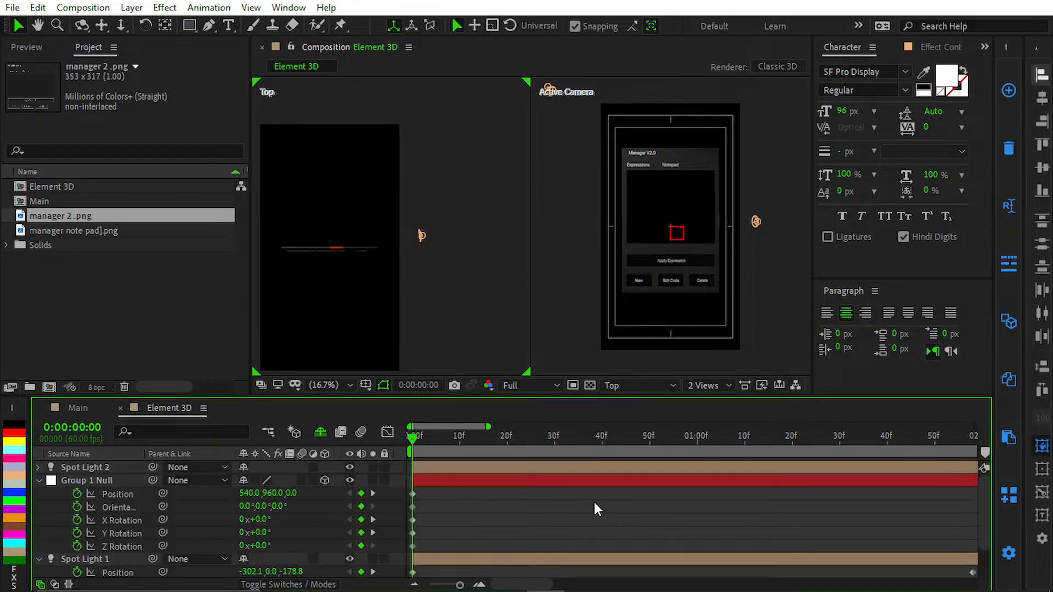
{"action": "key", "text": "space"}
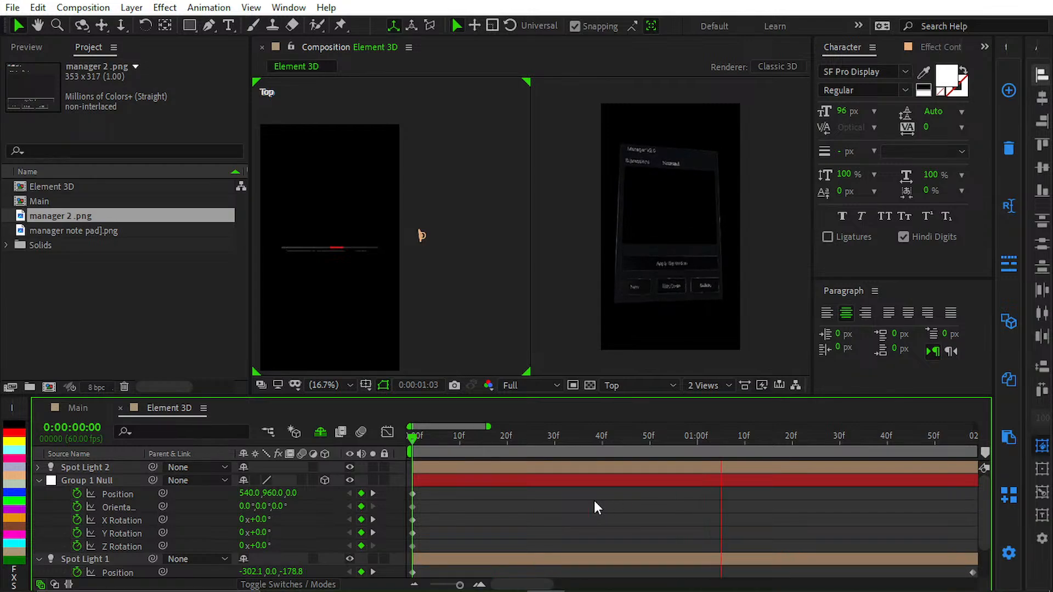
{"action": "key", "text": "space"}
- Maximize the composition viewer and switch it to 1 View of the Active Camera, fitted to the available space
{"action": "key", "text": "grave"}
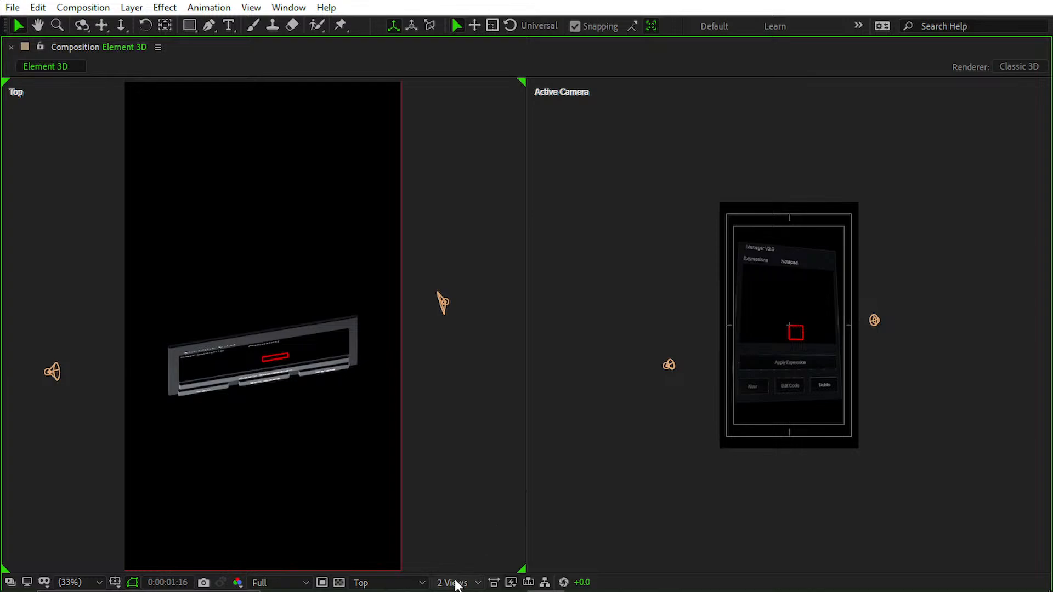
{"action": "left_click", "coordinate": [455, 583]}
{"action": "left_click", "coordinate": [463, 428]}
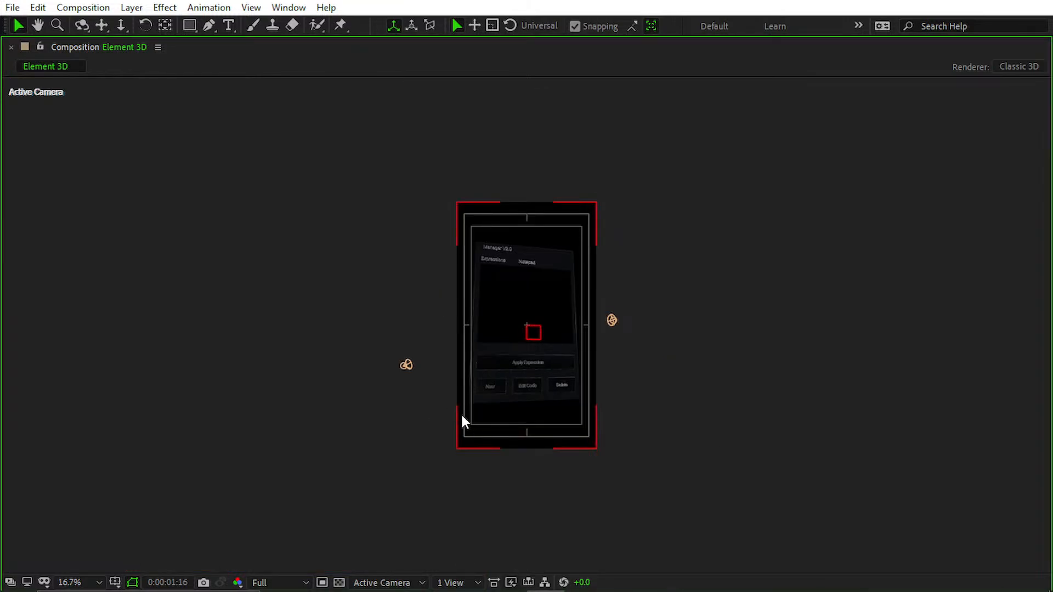
{"action": "left_click", "coordinate": [470, 408]}
{"action": "key", "text": "shift+slash"}
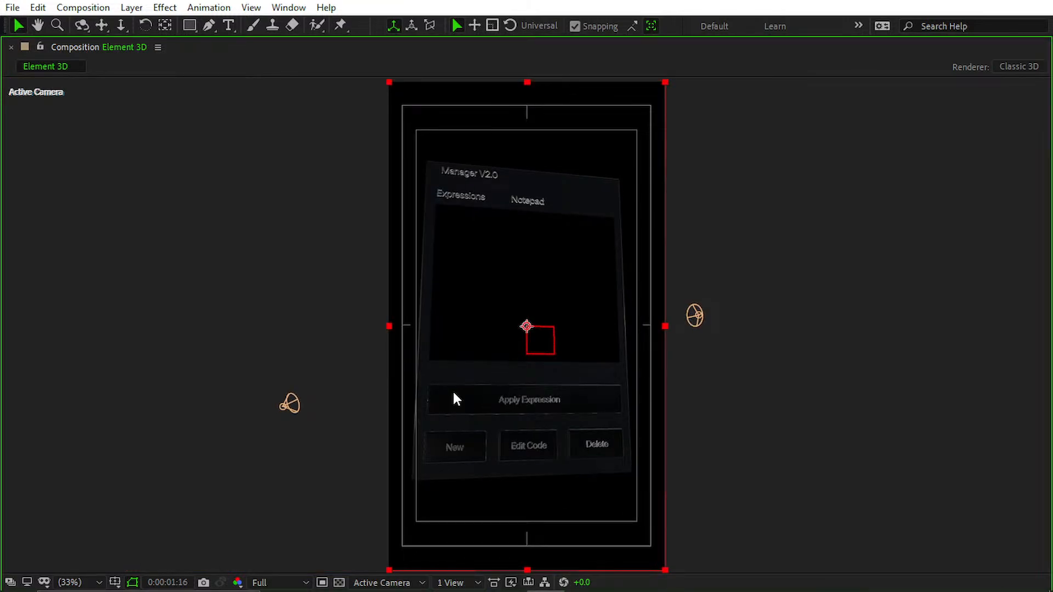
- Play the animation in the maximized viewer to check the lighting, and restore the normal workspace
{"action": "key", "text": "space"}
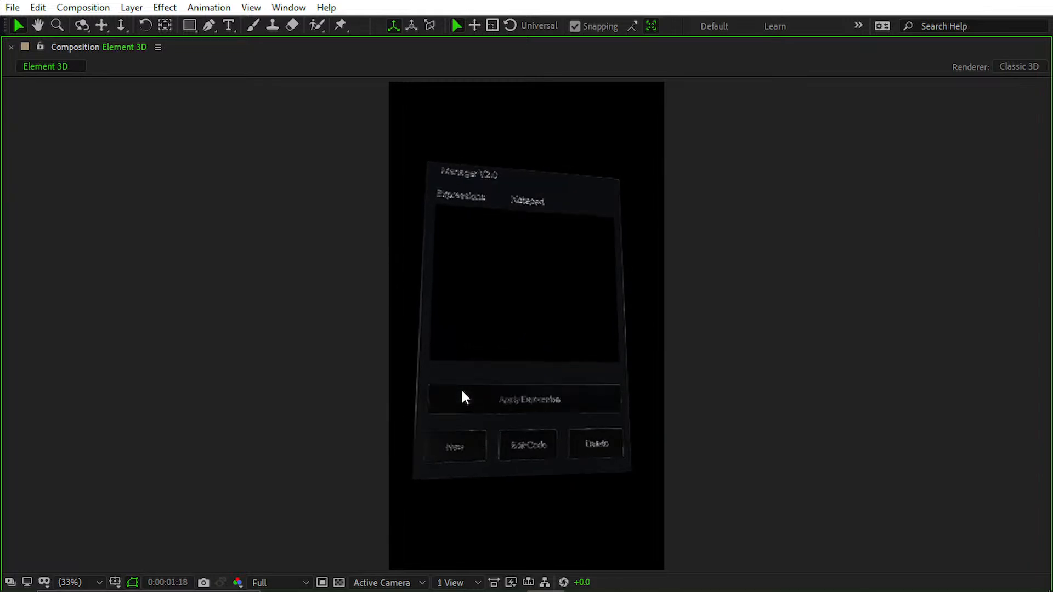
{"action": "key", "text": "space"}
{"action": "key", "text": "space"}
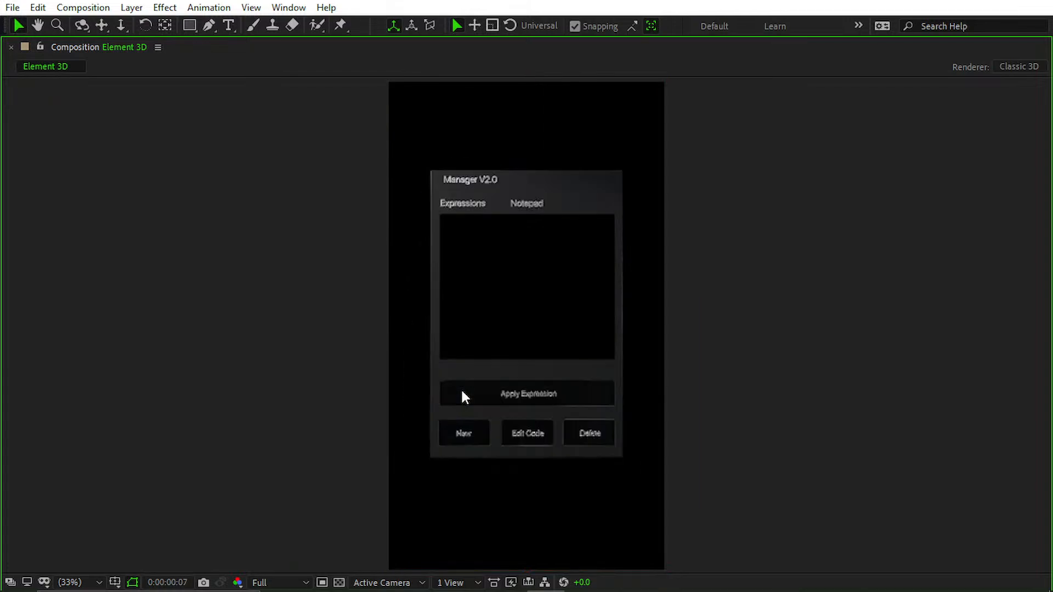
{"action": "key", "text": "space"}
{"action": "key", "text": "grave"}
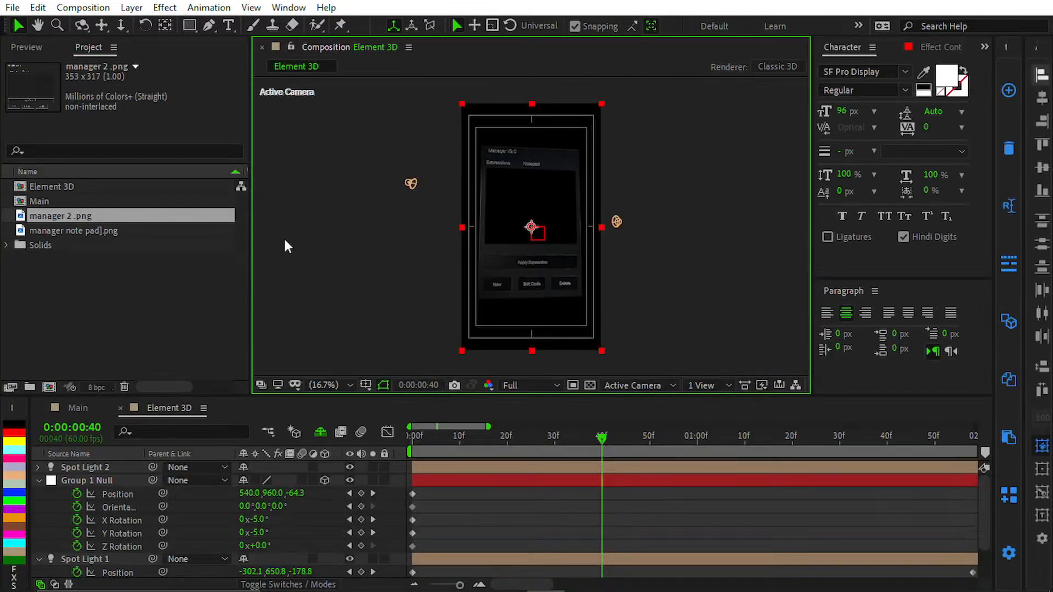
- Set the preview resolution to Full and play the animation in the maximized composition viewer
{"action": "left_click", "coordinate": [28, 48]}
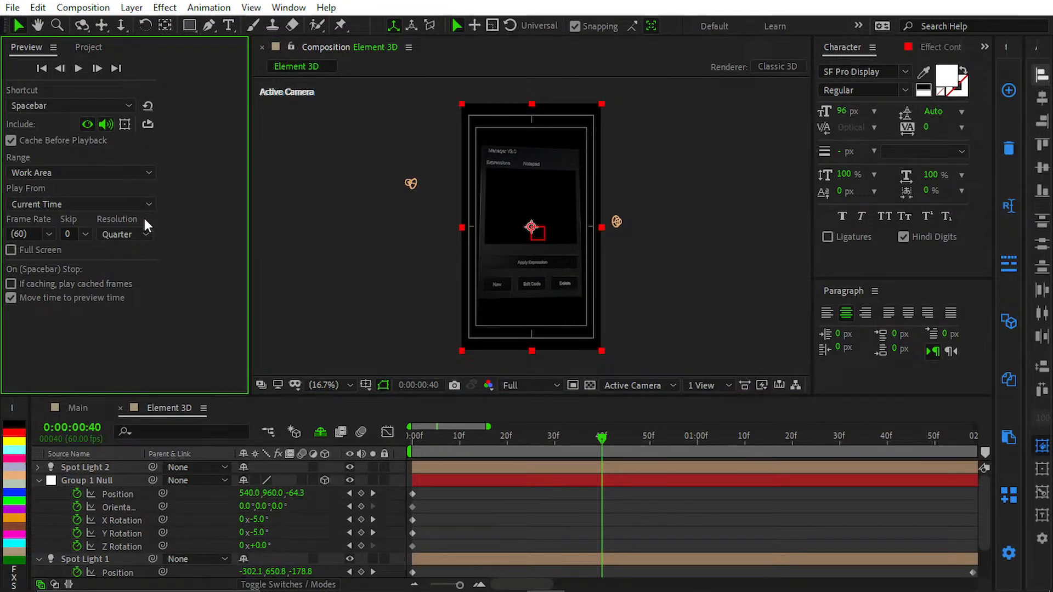
{"action": "left_click", "coordinate": [144, 234]}
{"action": "left_click", "coordinate": [142, 271]}
{"action": "key", "text": "grave"}
{"action": "key", "text": "space"}
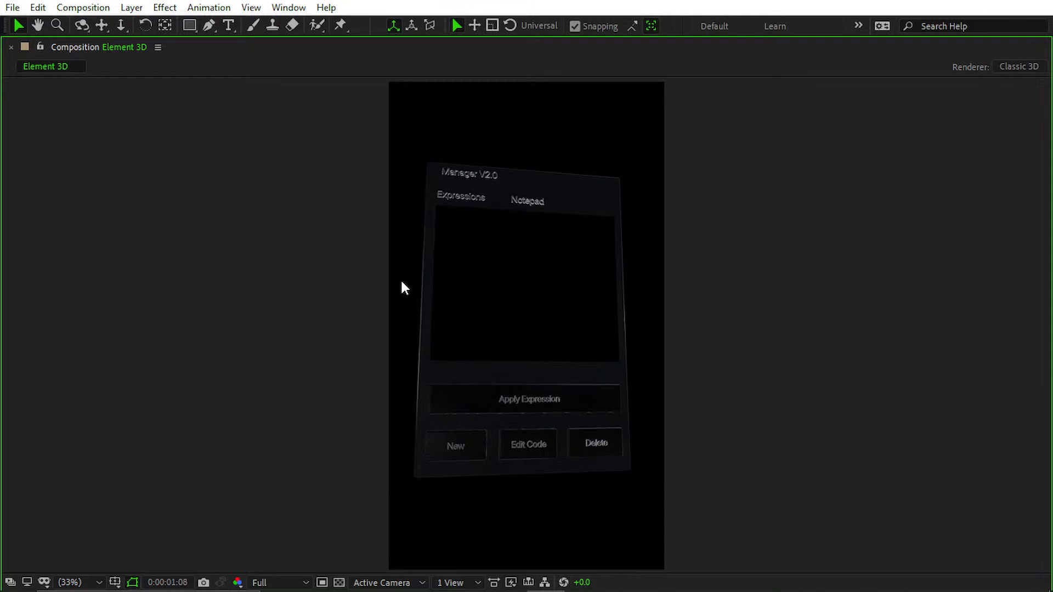
{"action": "key", "text": "space"}
- Examine the panel's lighting and edges up close at 0:00:01:12, and return to the fitted view in the normal workspace
{"action": "key", "text": "slash"}
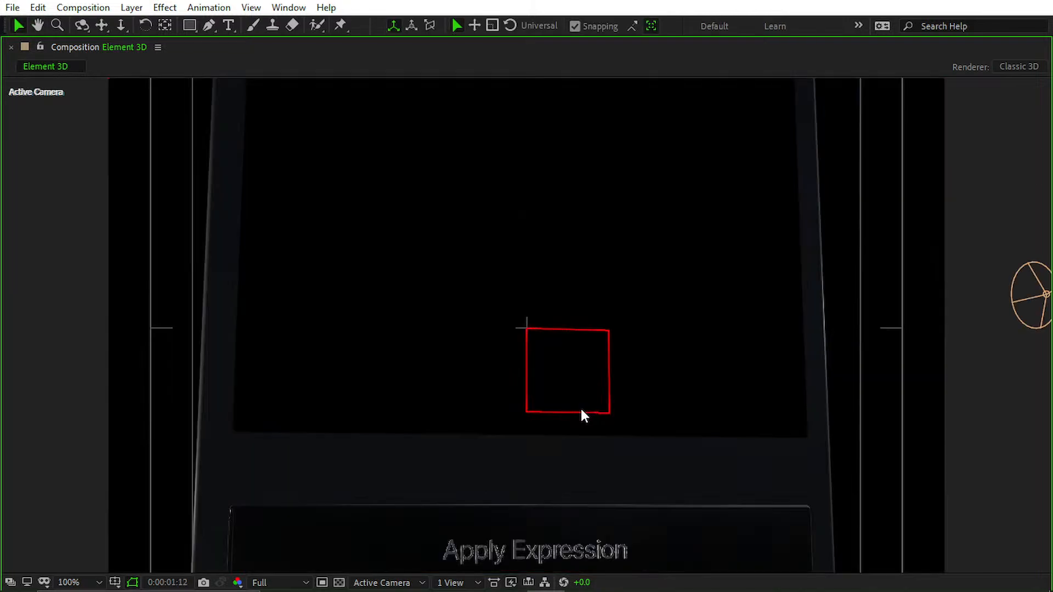
{"action": "scroll", "coordinate": [616, 261], "scroll_direction": "down", "scroll_amount": 4}
{"action": "key", "text": "comma"}
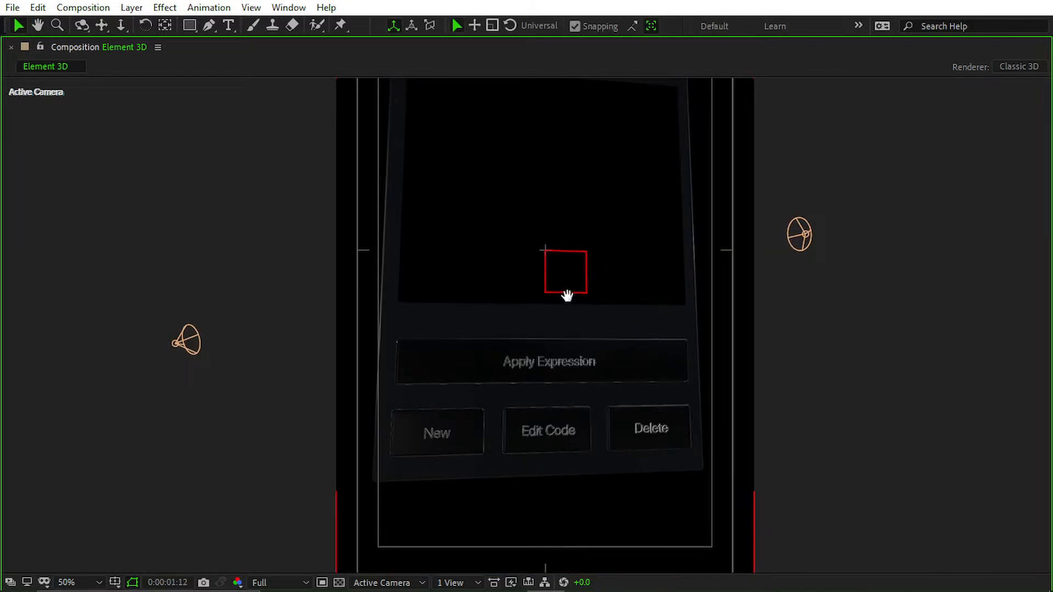
{"action": "key", "text": "shift+slash"}
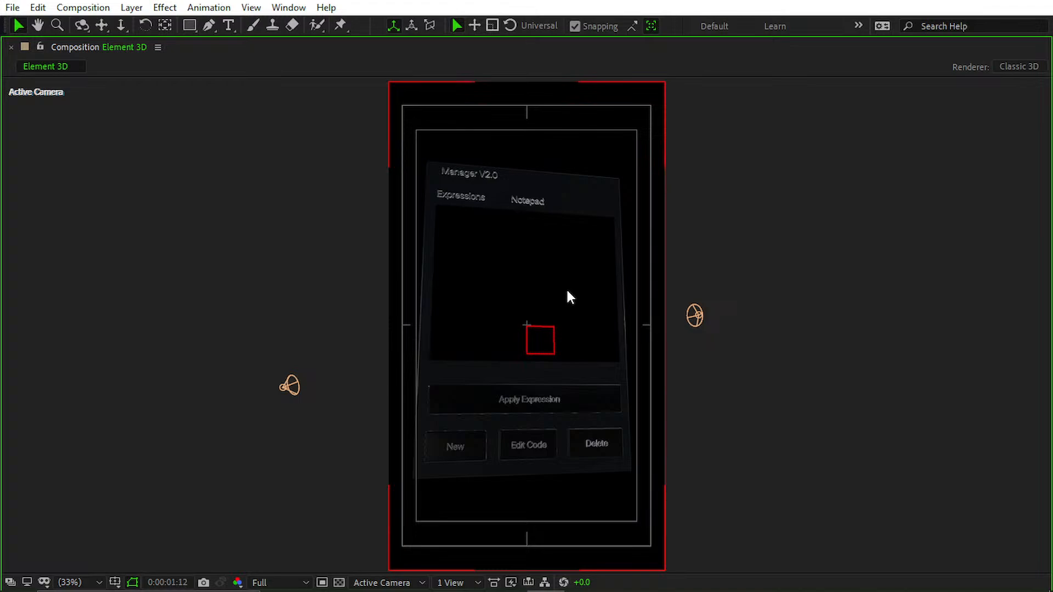
{"action": "key", "text": "slash"}
{"action": "key", "text": "period"}
{"action": "key", "text": "comma"}
{"action": "key", "text": "comma"}
{"action": "left_click_drag", "start_coordinate": [559, 240], "coordinate": [539, 362]}
{"action": "key", "text": "v"}
{"action": "key", "text": "shift+slash"}
{"action": "key", "text": "grave"}
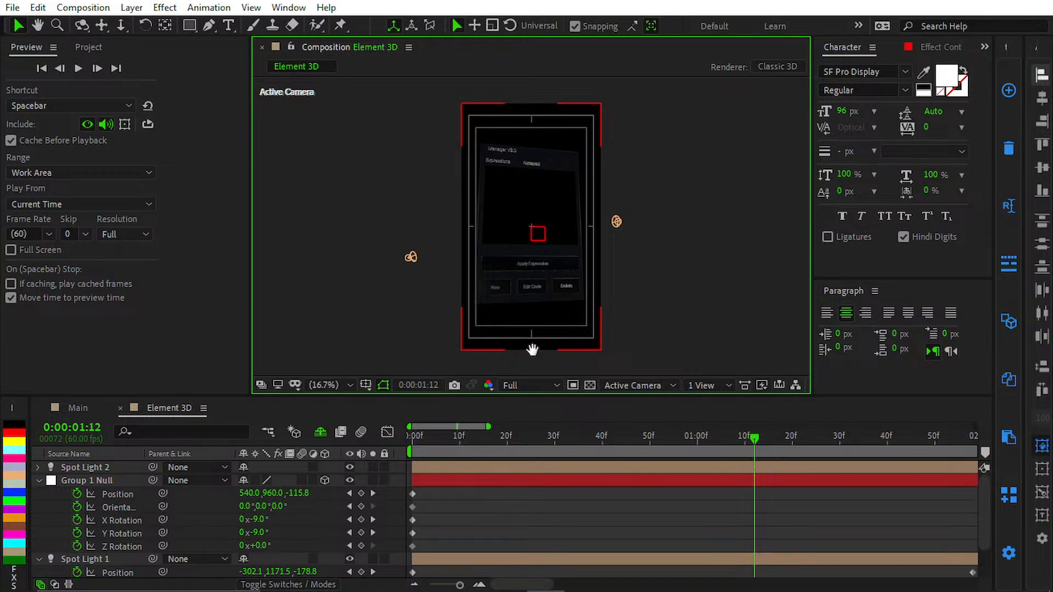
- Replay the Element 3D animation from the first frame
{"action": "key", "text": "space"}
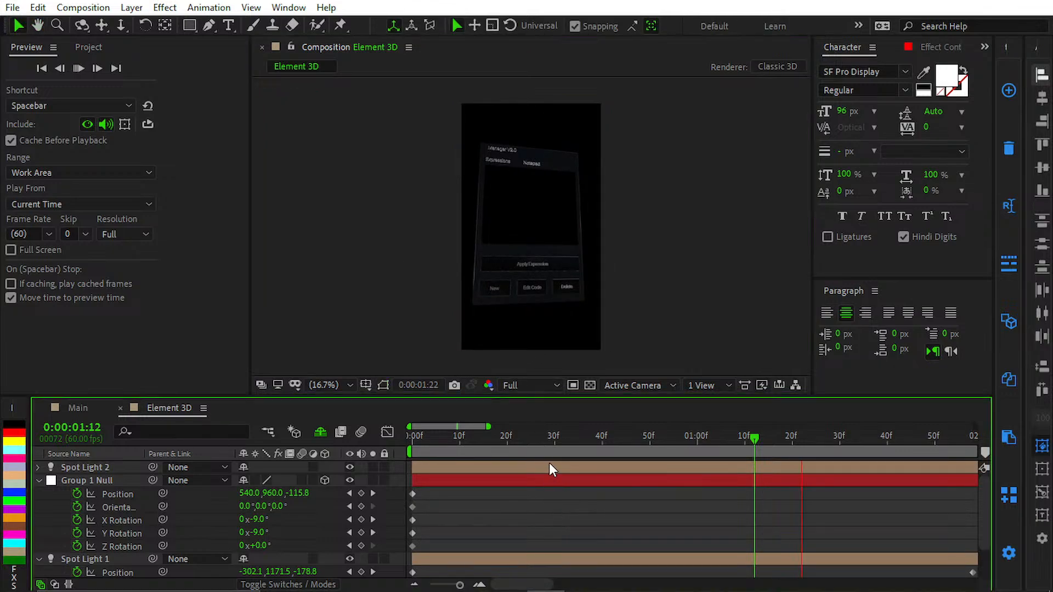
{"action": "key", "text": "Home"}
{"action": "key", "text": "space"}
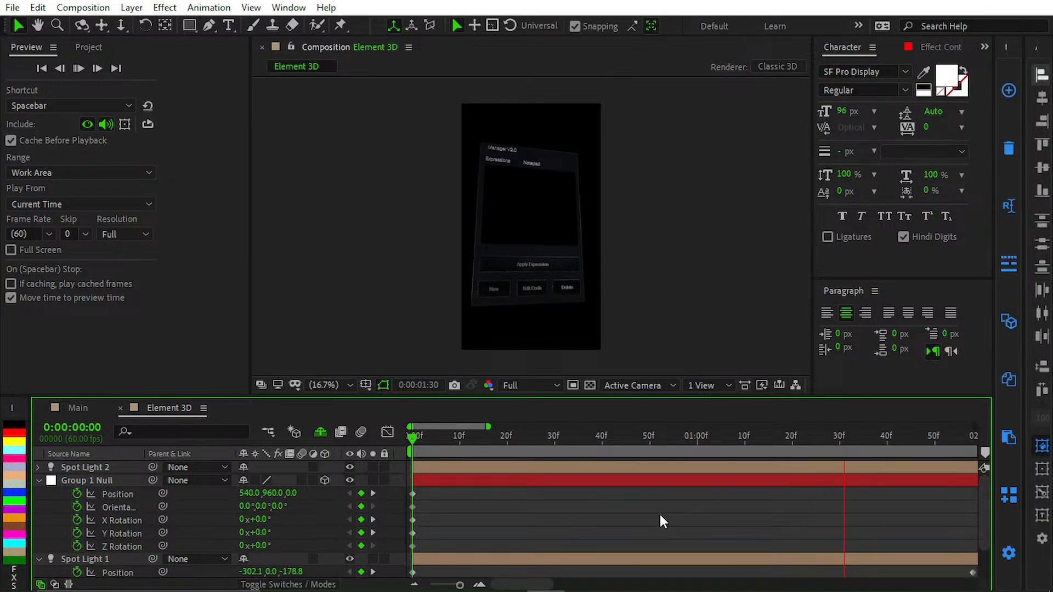
- Play the Element 3D animation from the first frame in the maximized composition viewer, and restore the normal workspace
{"action": "left_click", "coordinate": [395, 577]}
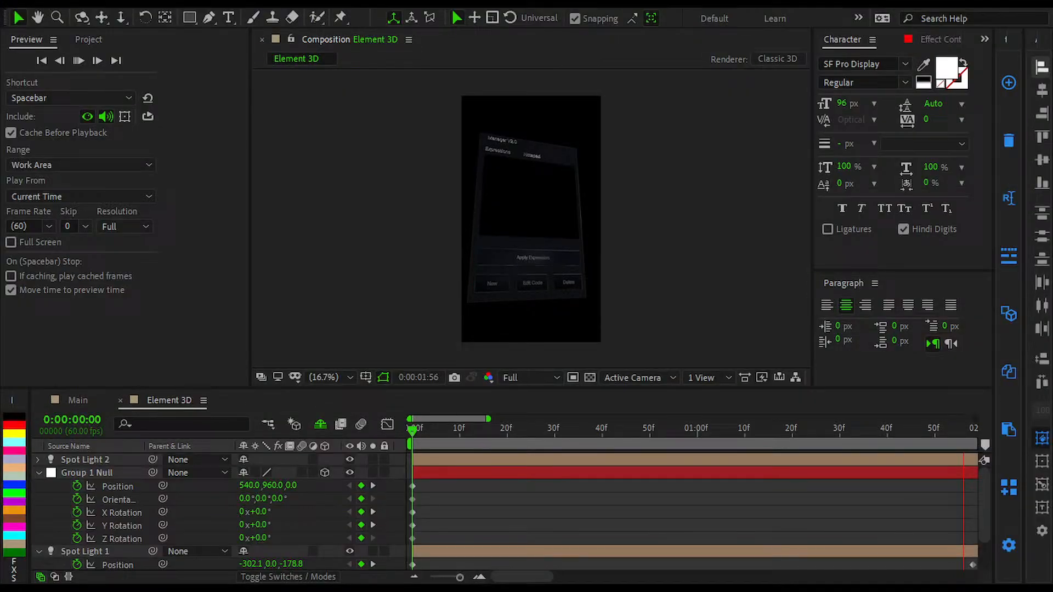
{"action": "key", "text": "space"}
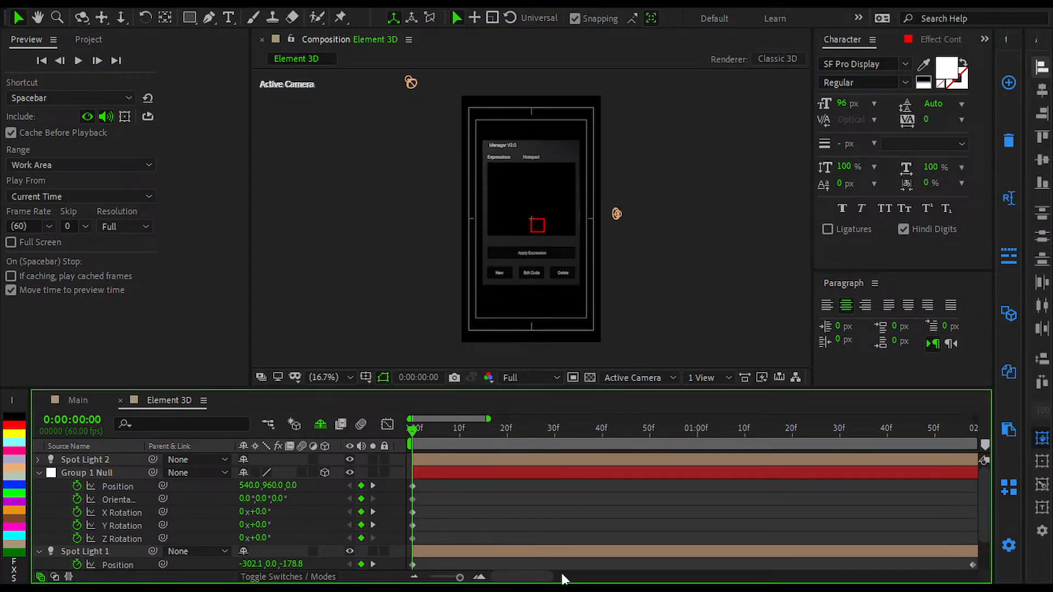
{"action": "key", "text": "space"}
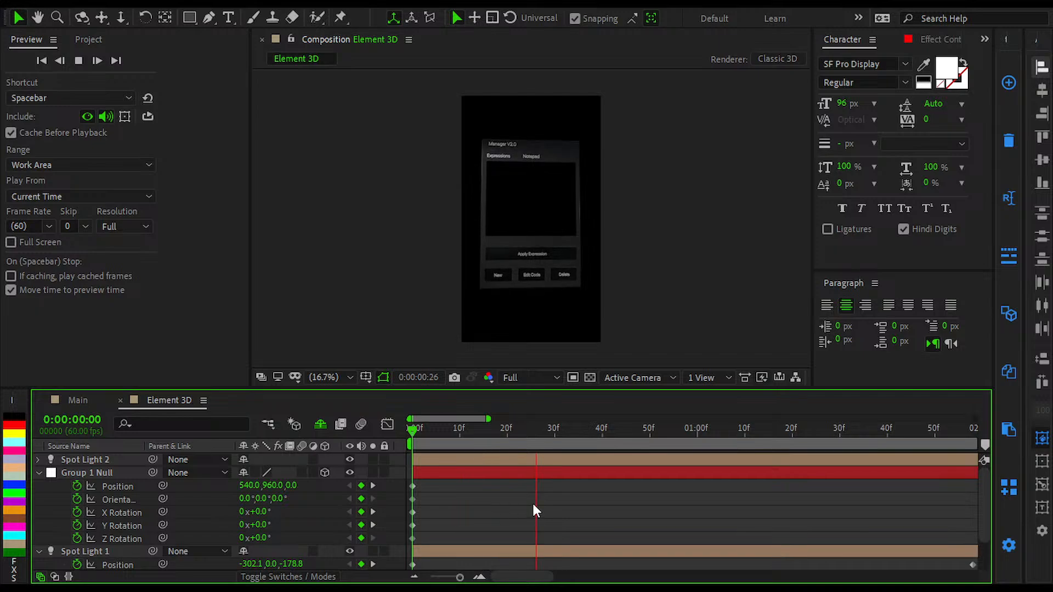
{"action": "key", "text": "grave"}
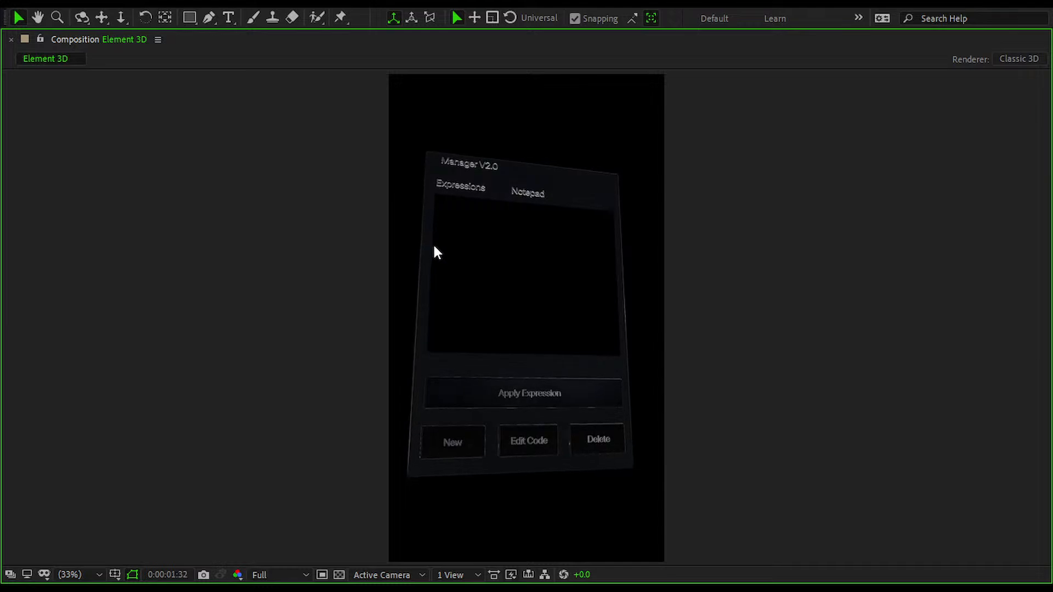
{"action": "key", "text": "space"}
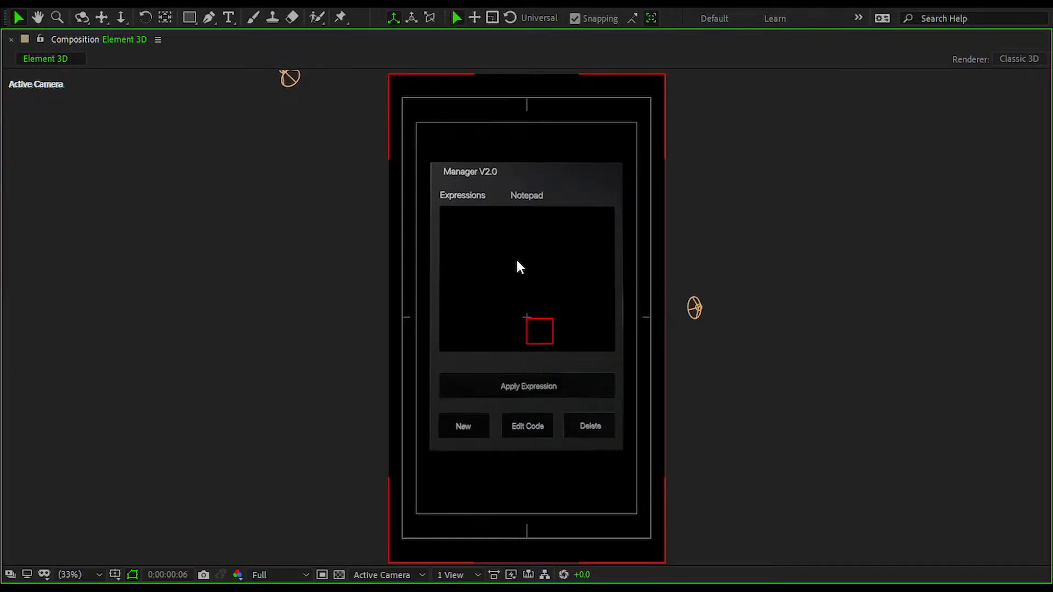
{"action": "key", "text": "grave"}
- Collapse the keyframed properties of all layers in the timeline and return to the first frame
{"action": "left_click", "coordinate": [469, 492]}
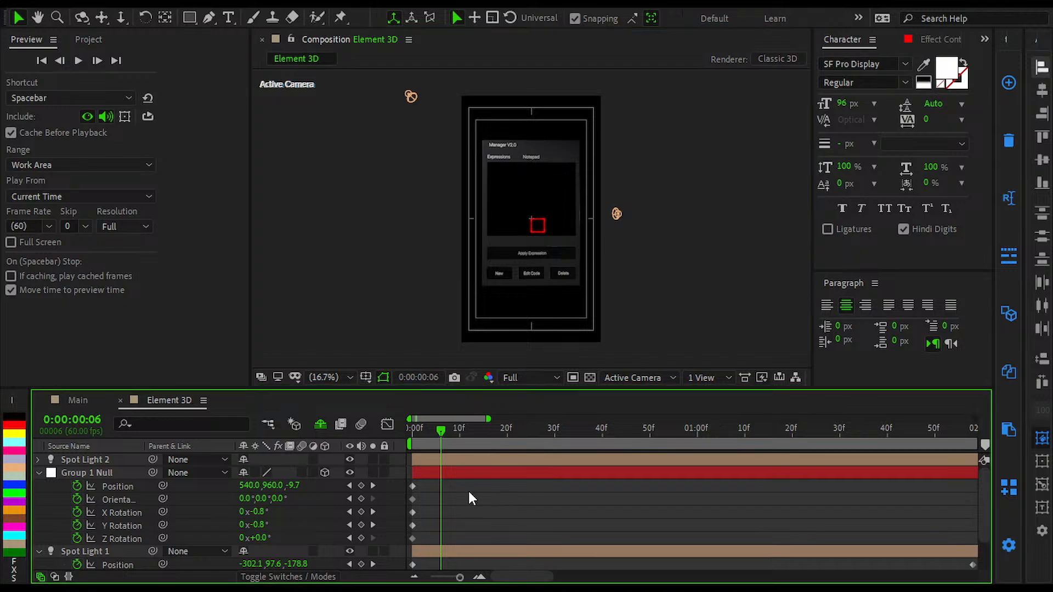
{"action": "key", "text": "u"}
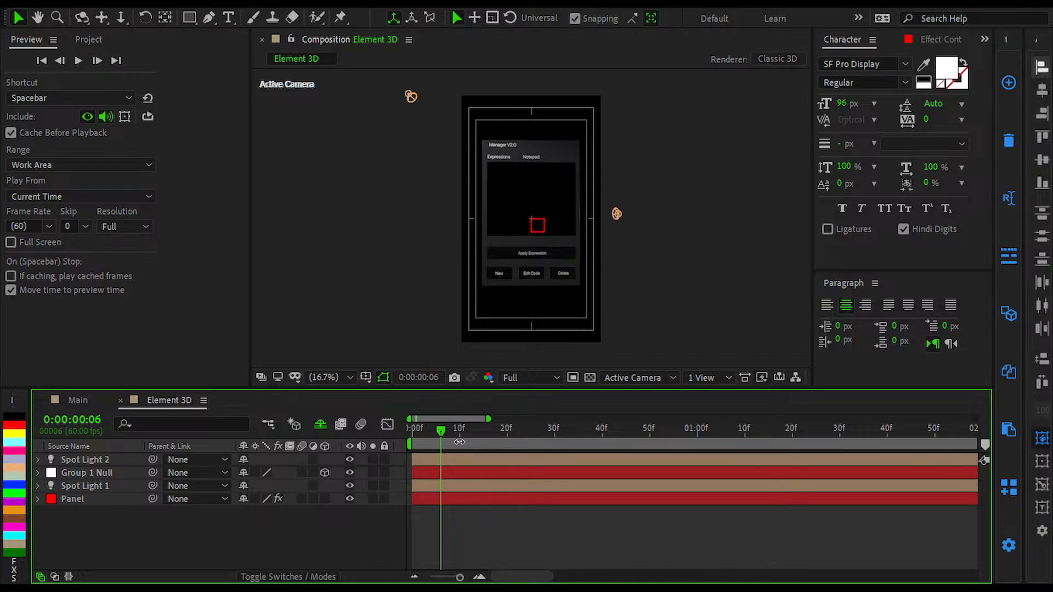
{"action": "left_click_drag", "start_coordinate": [438, 429], "coordinate": [410, 434]}
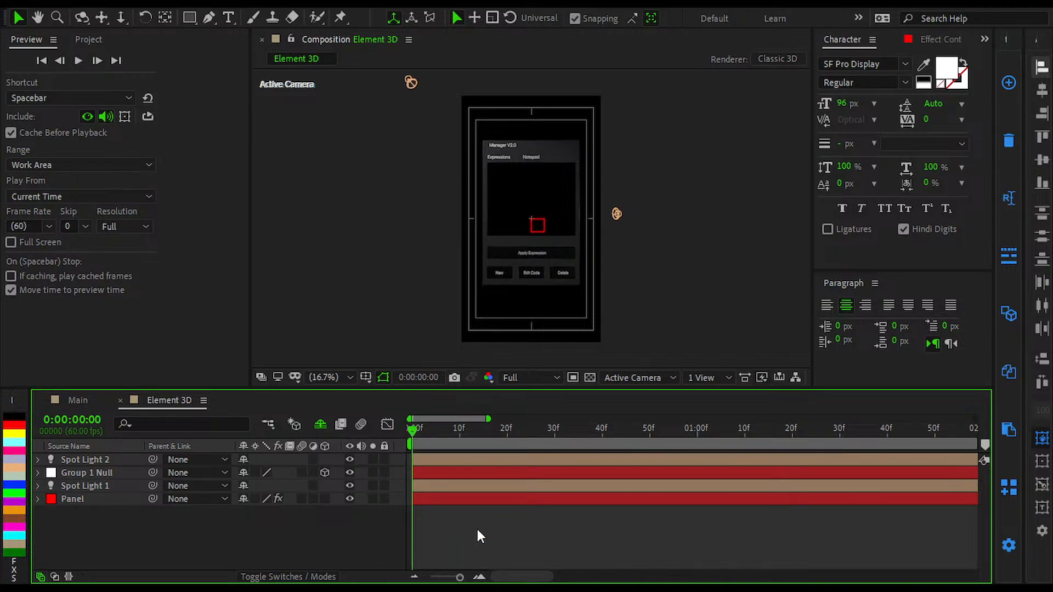
- Play the animation from the first frame with the panel enlarged, and stop playback at 0:00:00:52
{"action": "key", "text": "space"}
{"action": "scroll", "coordinate": [496, 157], "scroll_direction": "up", "scroll_amount": 2}
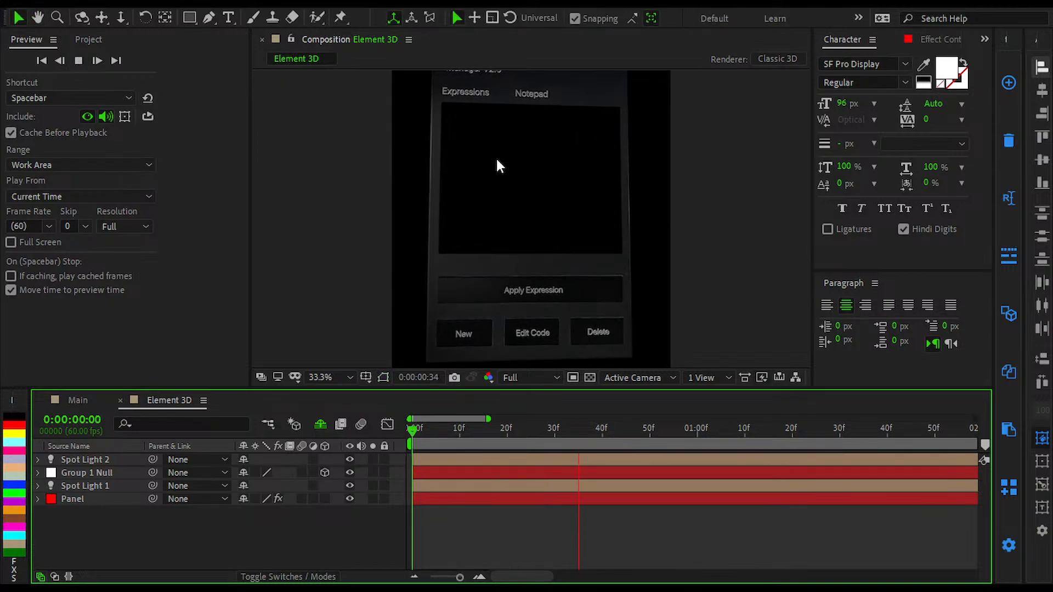
{"action": "key", "text": "space"}
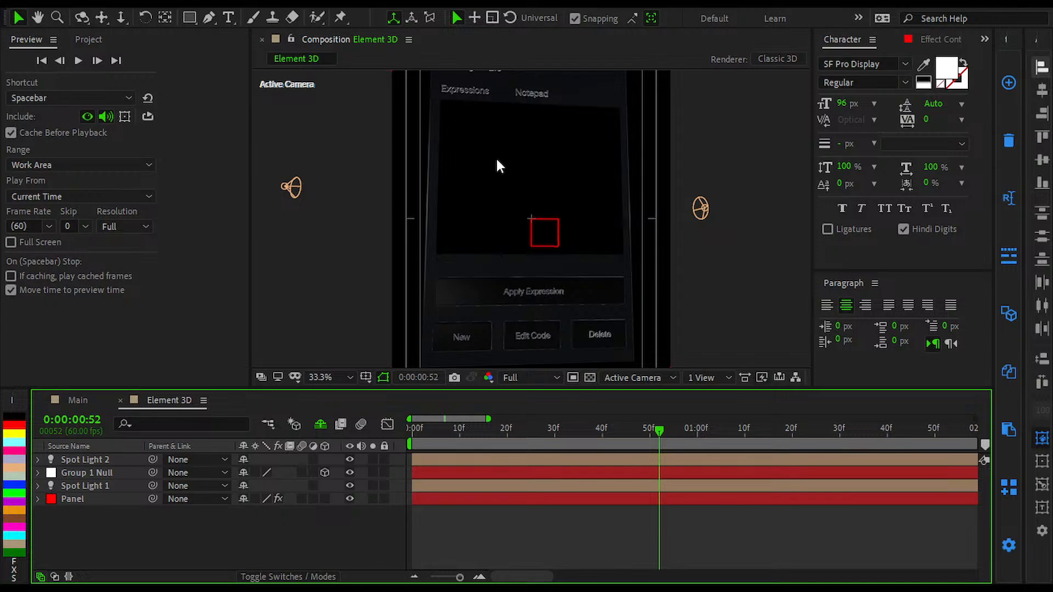
{"action": "key", "text": "comma"}
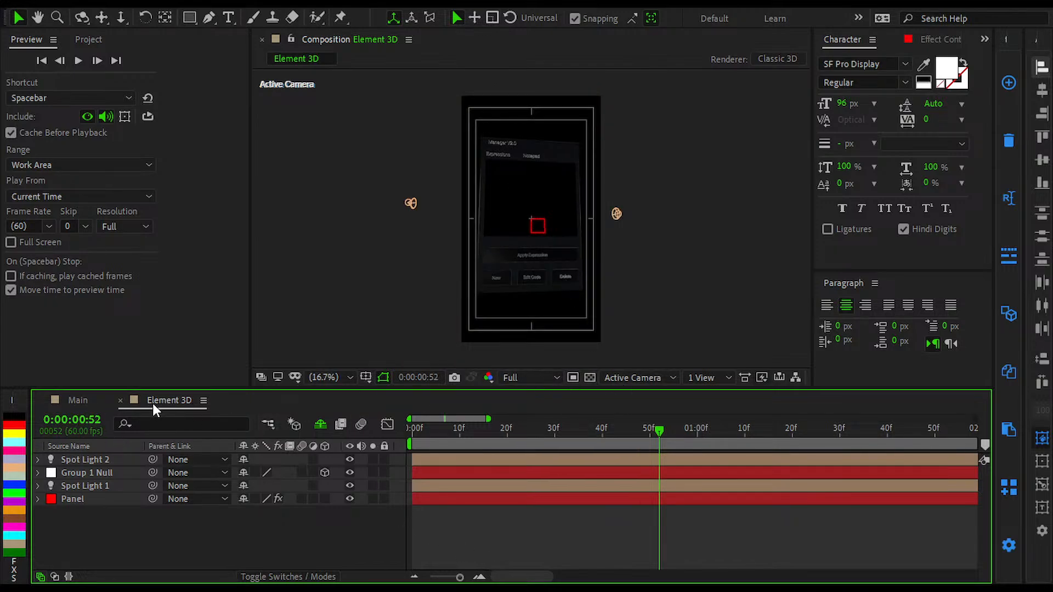
- Switch to the Main composition and select the list view background layer, with the whole frame in view
{"action": "left_click", "coordinate": [91, 404]}
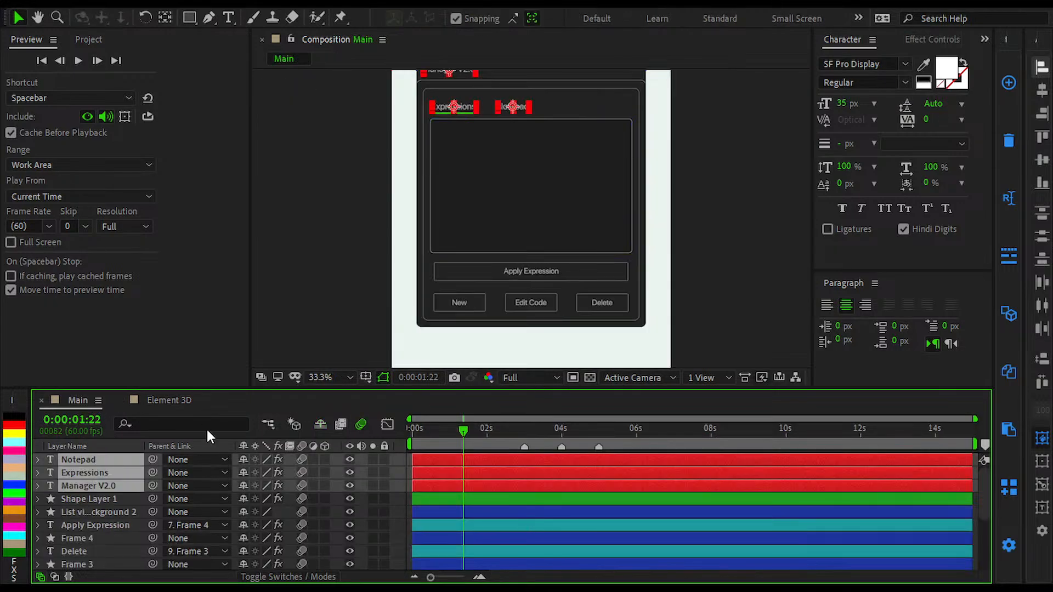
{"action": "left_click", "coordinate": [531, 517]}
{"action": "key", "text": "comma"}
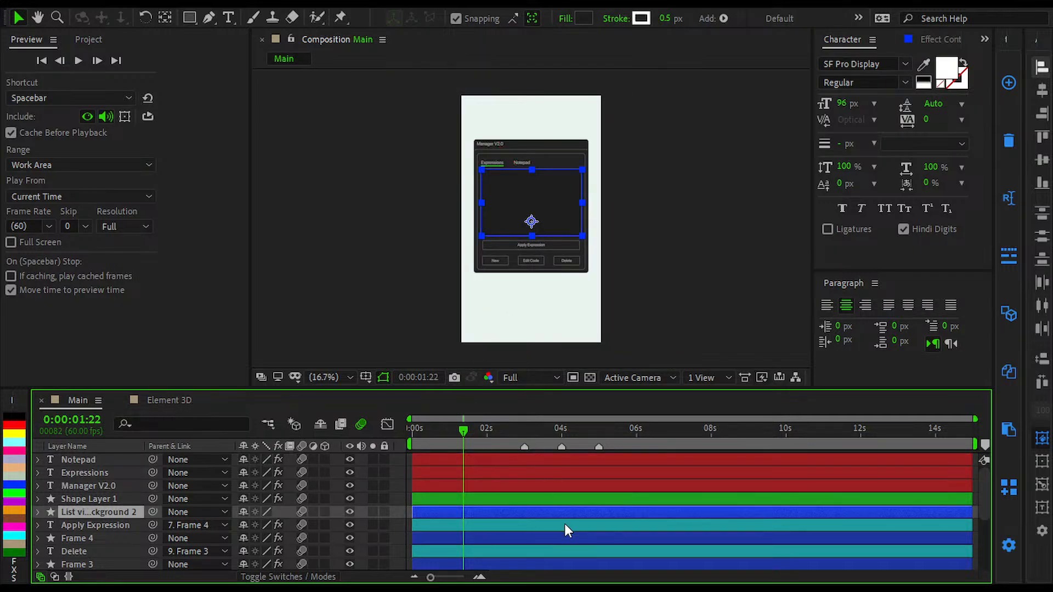
- Preview the Main composition from 0:00:00:00 and examine the Manager V2.0 panel's Expressions layout and buttons
{"action": "left_click", "coordinate": [486, 548]}
{"action": "left_click_drag", "start_coordinate": [462, 431], "coordinate": [356, 315]}
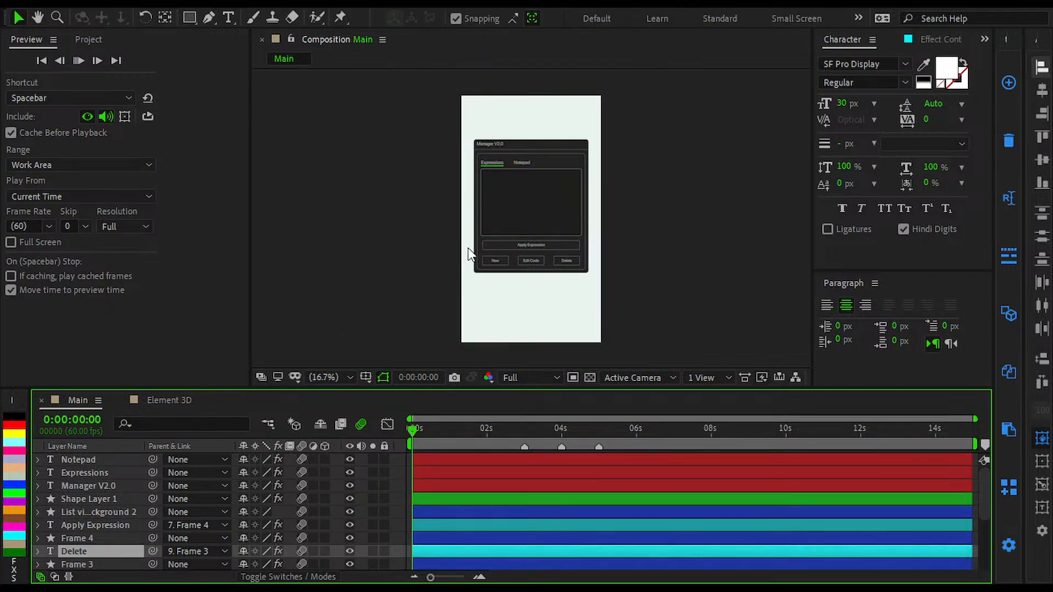
{"action": "scroll", "coordinate": [530, 209], "scroll_direction": "up", "scroll_amount": 5}
{"action": "scroll", "coordinate": [530, 209], "scroll_direction": "down", "scroll_amount": 2}
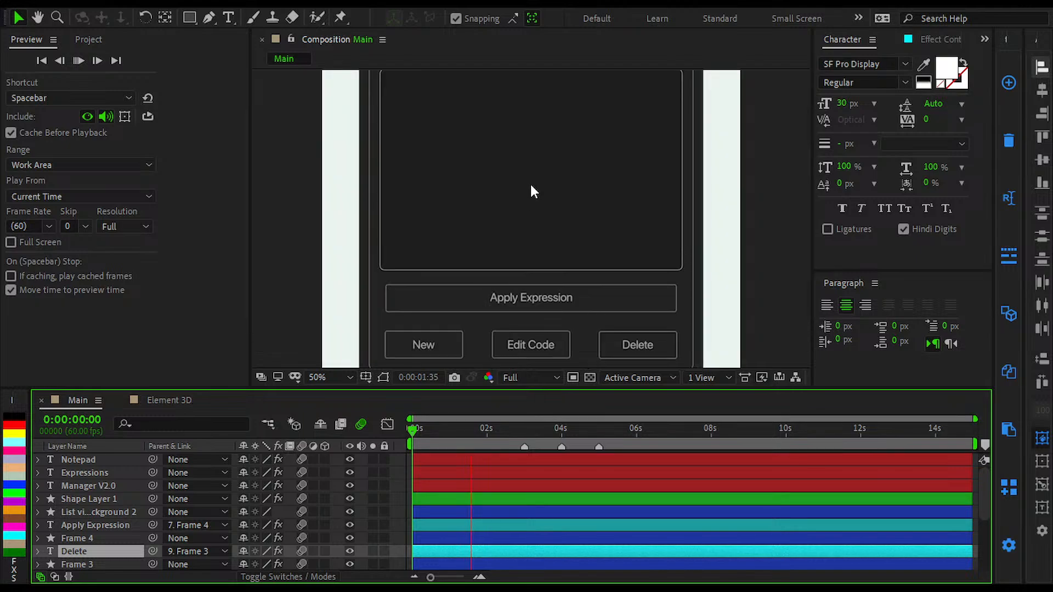
{"action": "scroll", "coordinate": [526, 219], "scroll_direction": "up", "scroll_amount": 5}
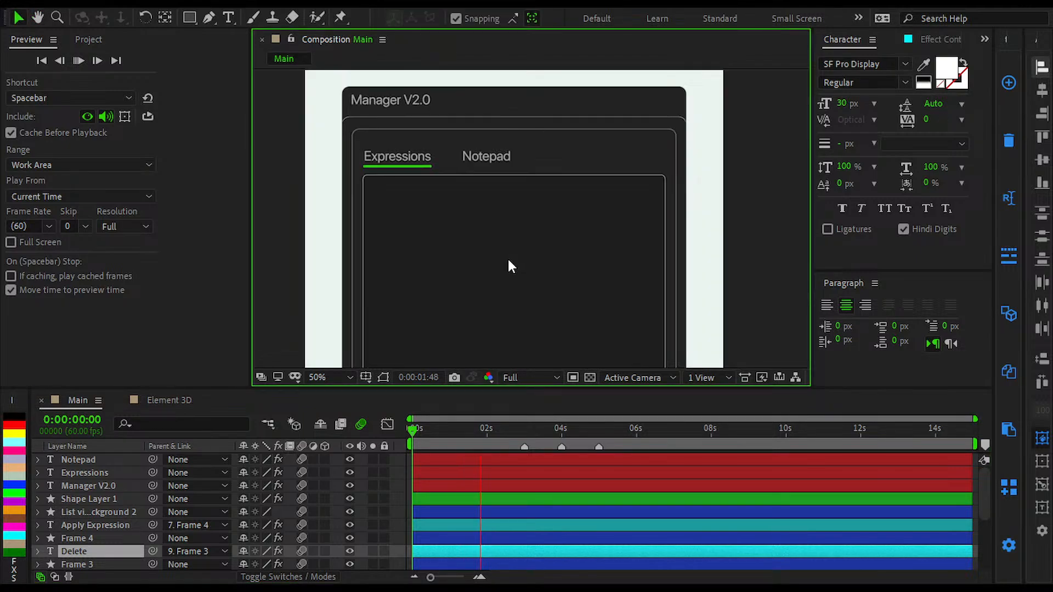
{"action": "scroll", "coordinate": [504, 245], "scroll_direction": "down", "scroll_amount": 2}
{"action": "scroll", "coordinate": [490, 209], "scroll_direction": "up", "scroll_amount": 2}
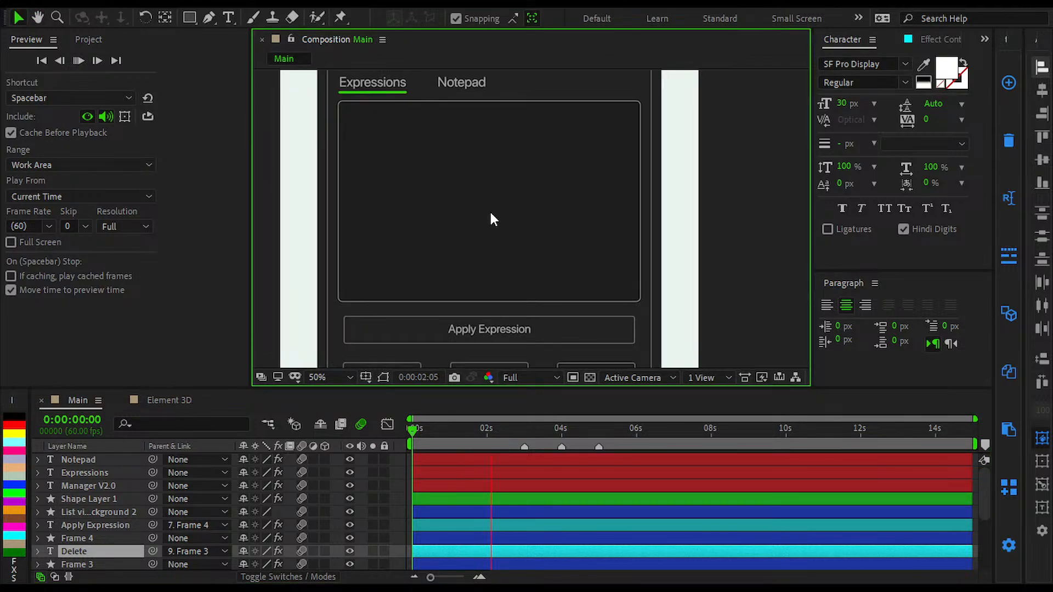
{"action": "scroll", "coordinate": [489, 210], "scroll_direction": "down", "scroll_amount": 2}
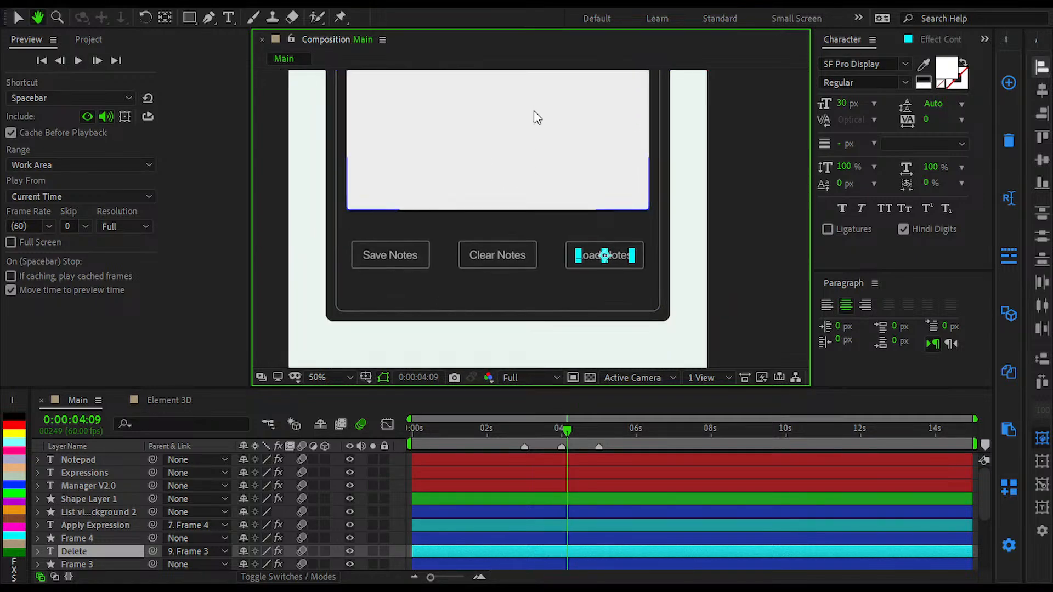
- Examine the Expressions-to-Notepad tab transition around 0:00:04:09, including the green underline and the notes area
{"action": "key", "text": "space"}
{"action": "middle_click_drag", "start_coordinate": [513, 182], "coordinate": [426, 320]}
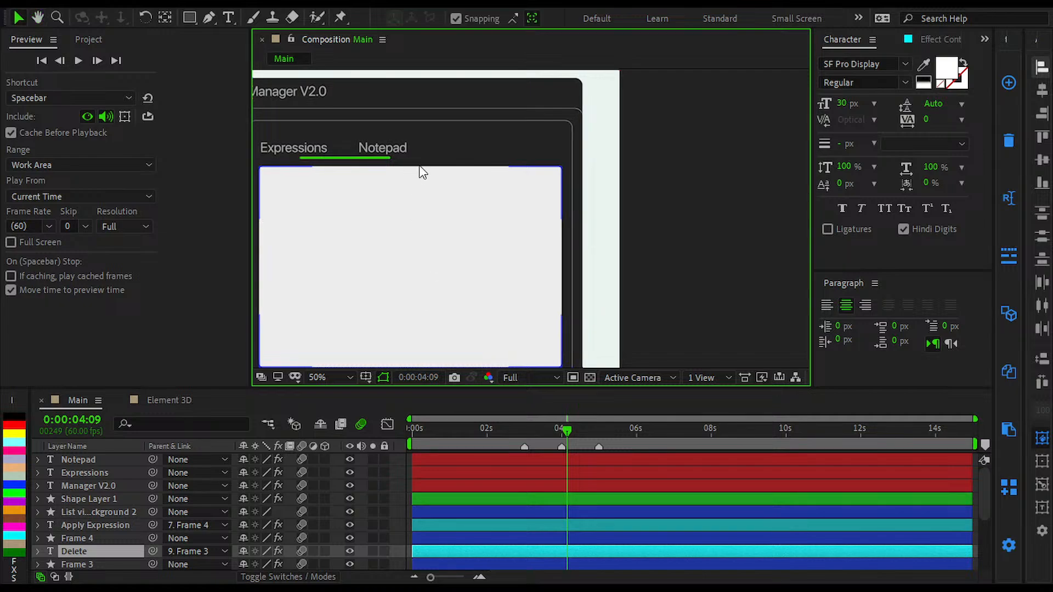
{"action": "middle_click_drag", "start_coordinate": [335, 185], "coordinate": [707, 265]}
{"action": "scroll", "coordinate": [367, 230], "scroll_direction": "up", "scroll_amount": 2}
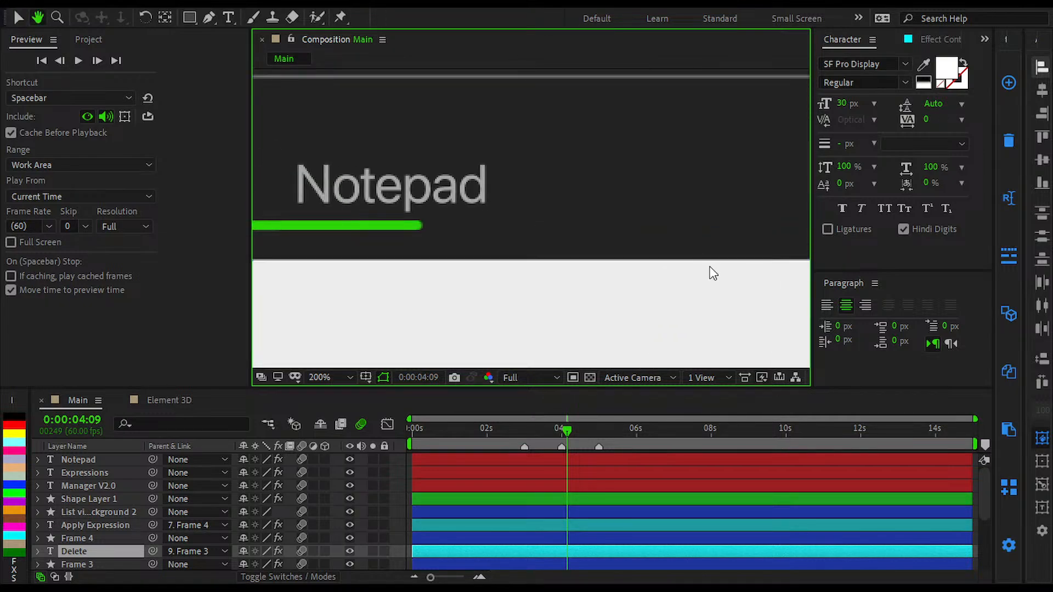
{"action": "scroll", "coordinate": [411, 231], "scroll_direction": "down", "scroll_amount": 1}
{"action": "key", "text": "space"}
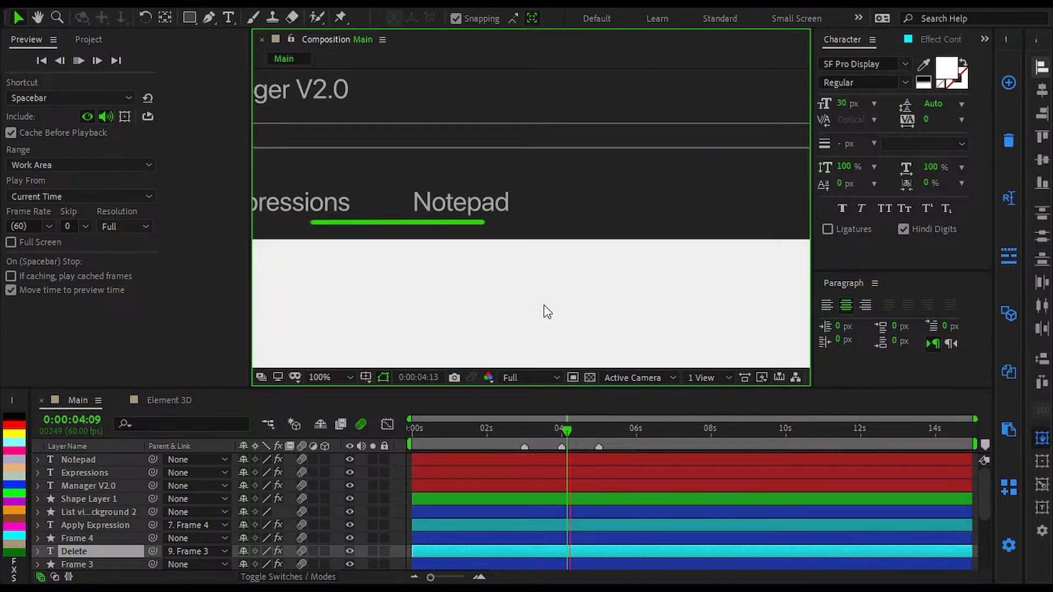
{"action": "scroll", "coordinate": [545, 311], "scroll_direction": "down", "scroll_amount": 1}
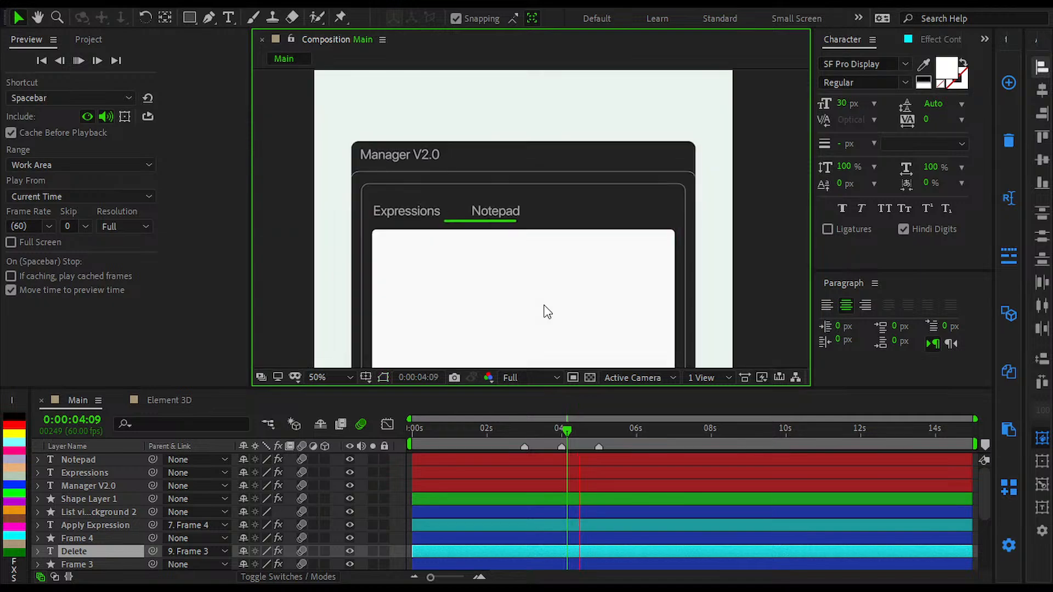
{"action": "middle_click_drag", "start_coordinate": [538, 294], "coordinate": [456, 190]}
{"action": "scroll", "coordinate": [526, 203], "scroll_direction": "down", "scroll_amount": 1}
{"action": "key", "text": "space"}
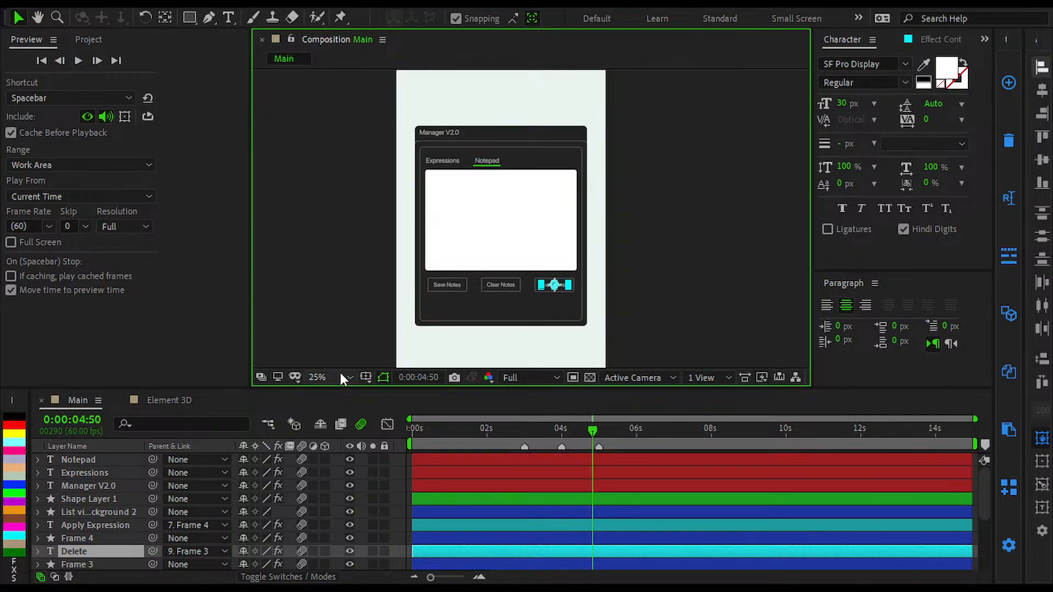
- In the Element 3D composition at 0:00:00:23, open the Scene Setup of the Panel layer's Element effect
{"action": "left_click", "coordinate": [170, 401]}
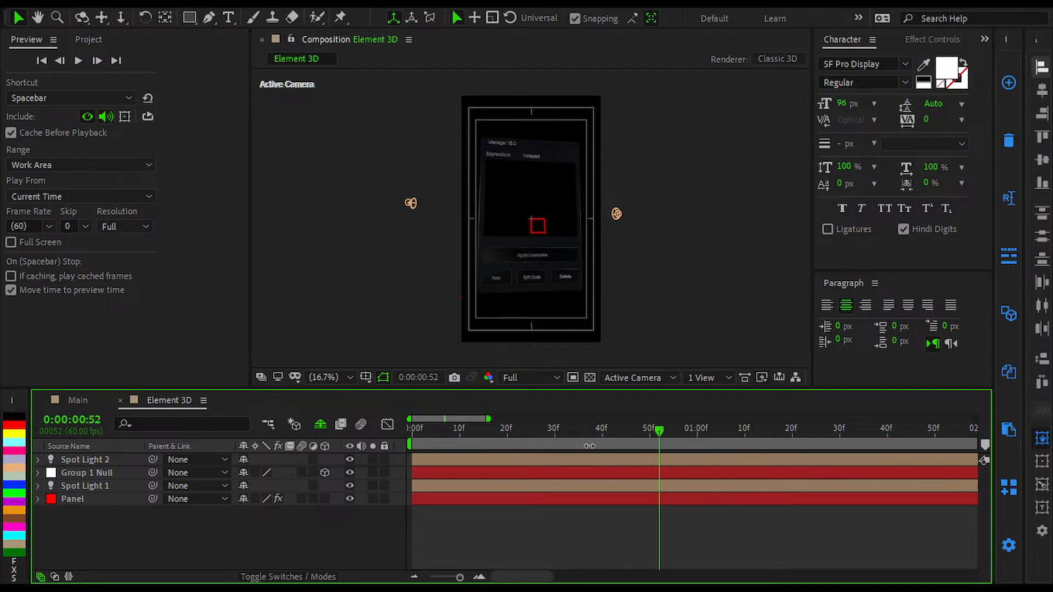
{"action": "left_click_drag", "start_coordinate": [601, 424], "coordinate": [518, 324]}
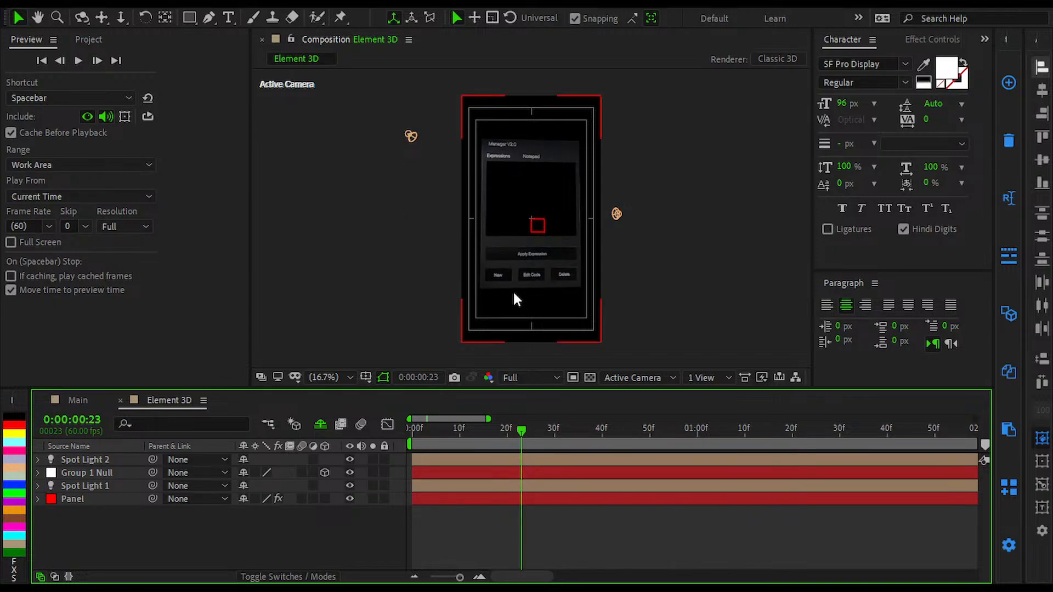
{"action": "left_click", "coordinate": [511, 460]}
{"action": "left_click", "coordinate": [489, 473]}
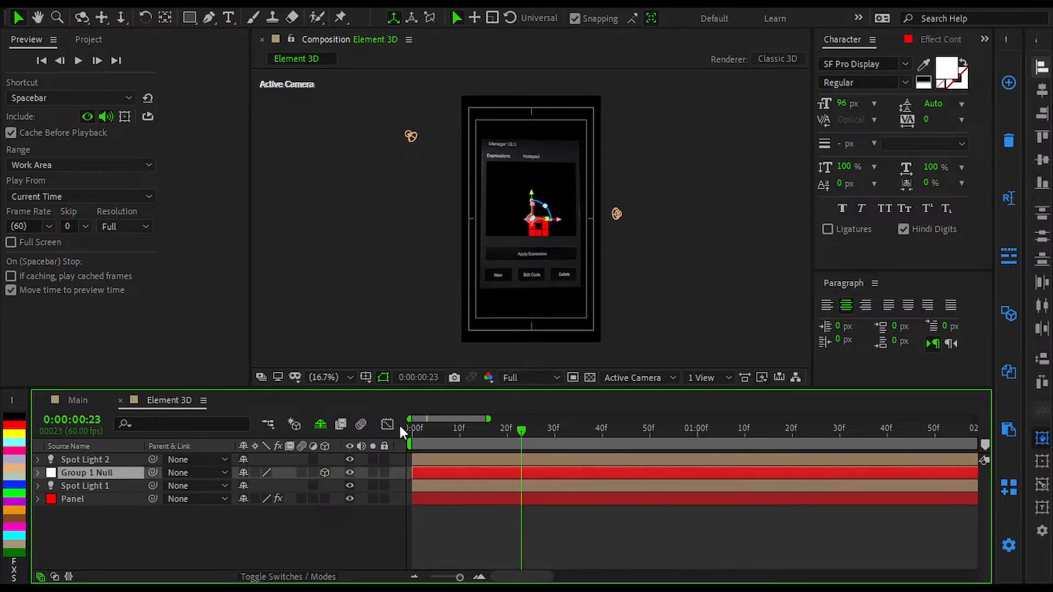
{"action": "left_click", "coordinate": [97, 484]}
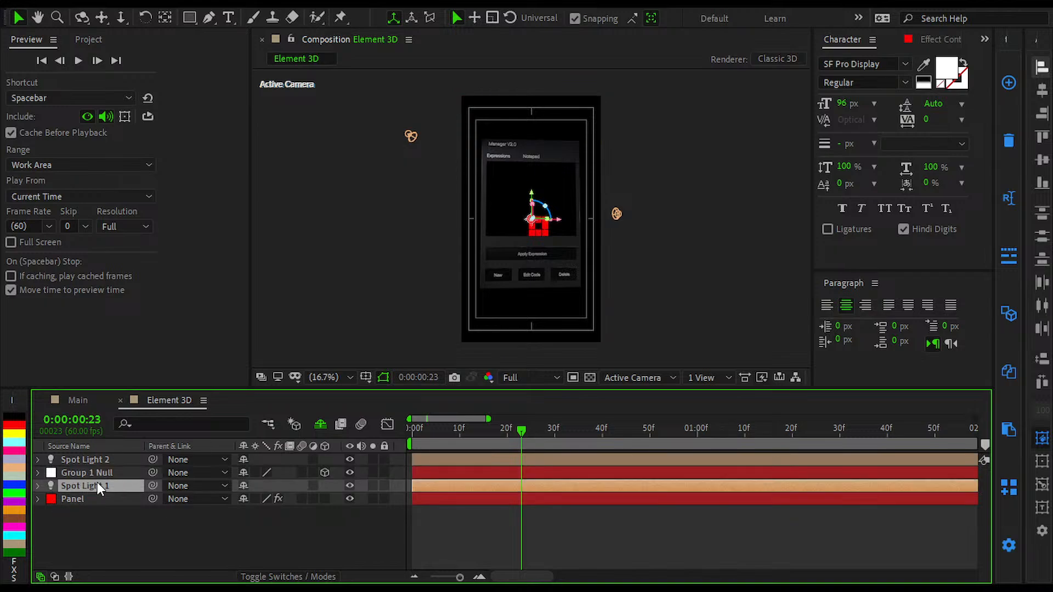
{"action": "left_click", "coordinate": [119, 497]}
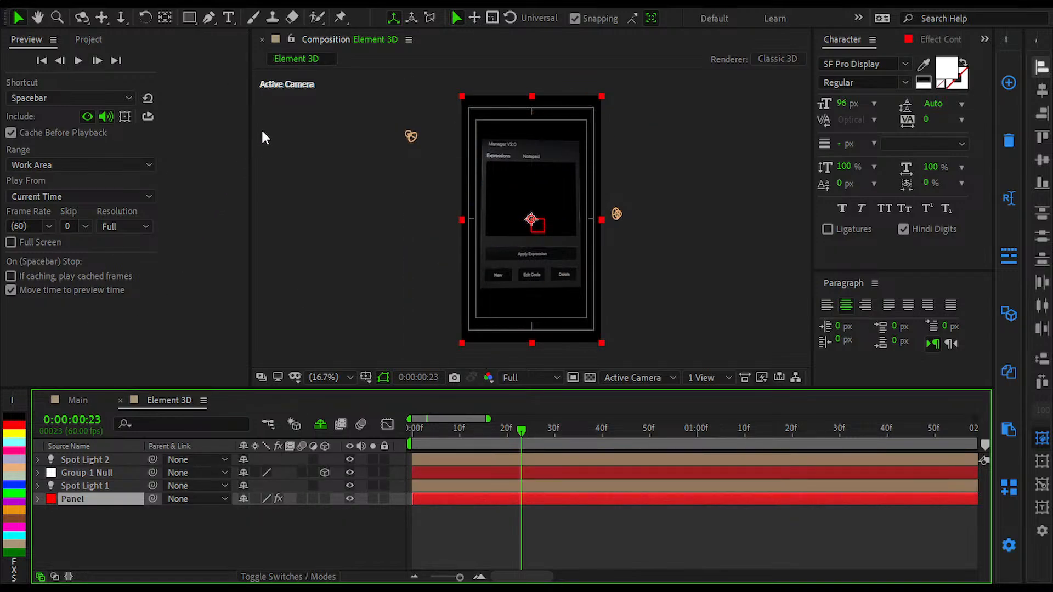
{"action": "key", "text": "F3"}
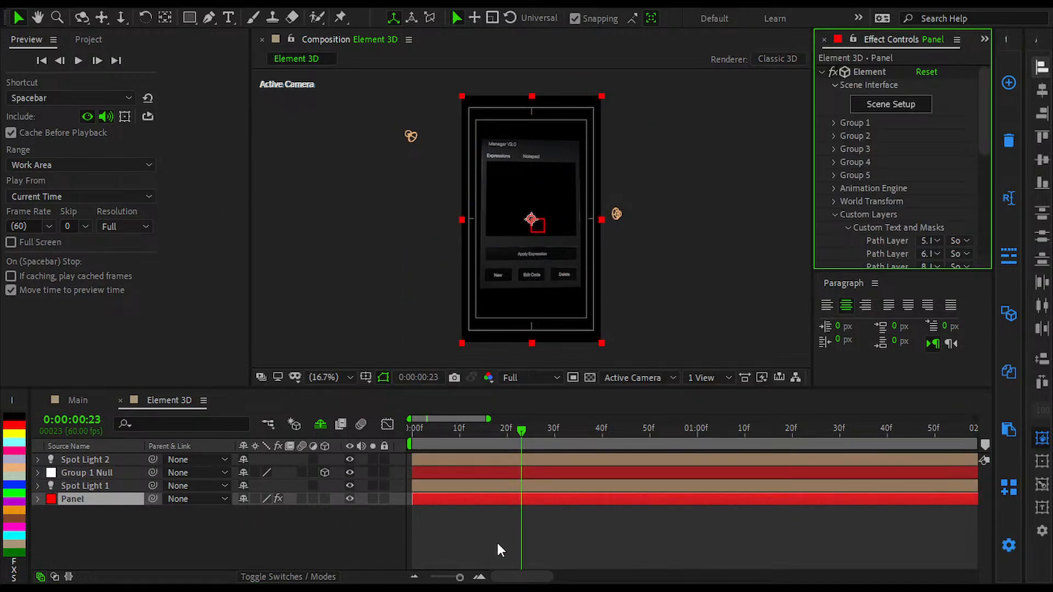
{"action": "left_click", "coordinate": [903, 110]}
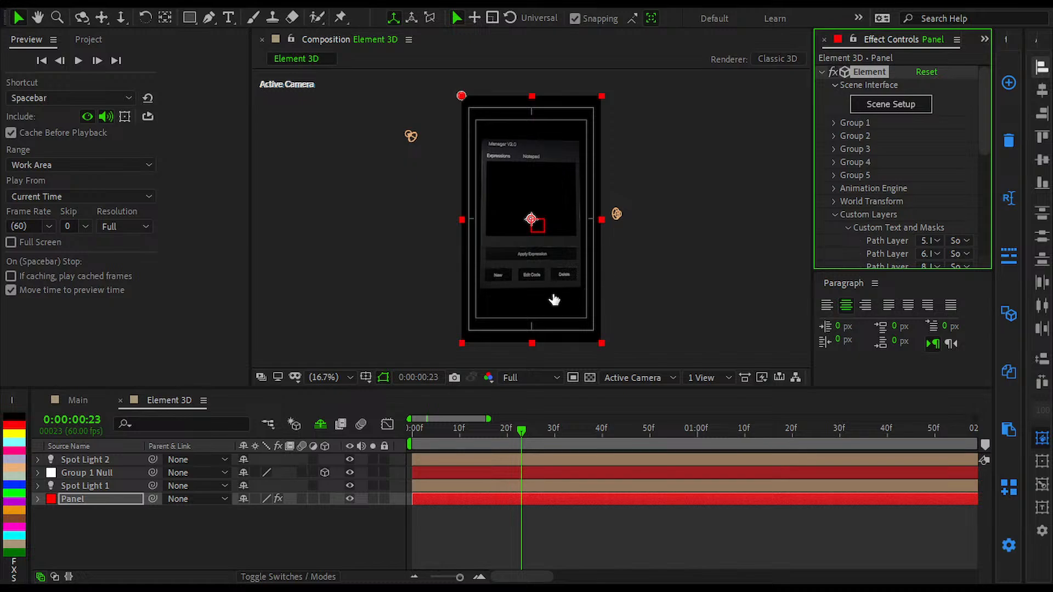
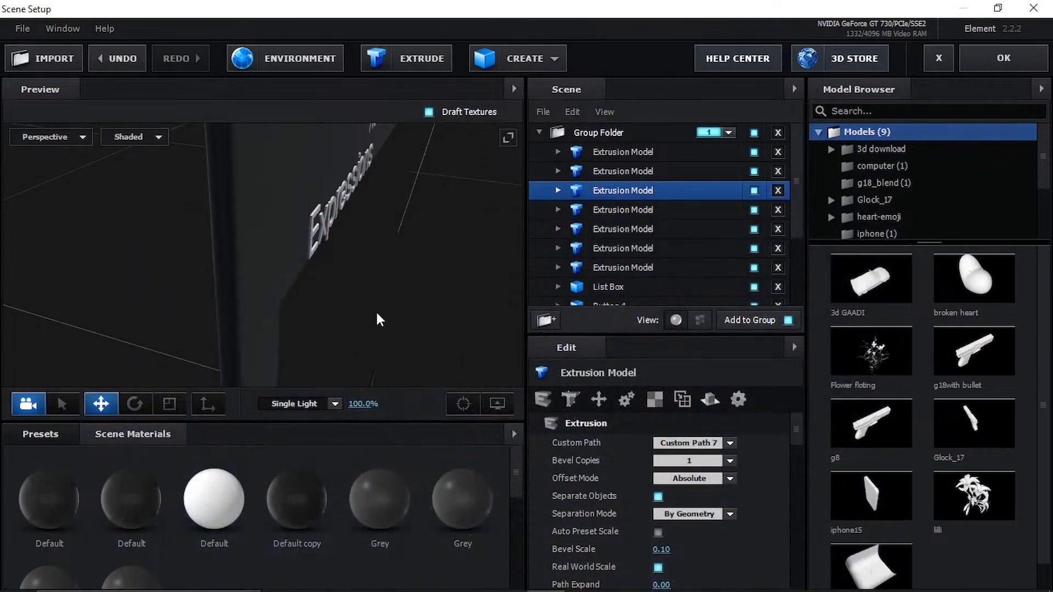
- Move the Expressions text extrusion along Z toward the panel and apply the scene changes
{"action": "left_click_drag", "start_coordinate": [380, 310], "coordinate": [356, 233]}
{"action": "left_click", "coordinate": [617, 215]}
{"action": "left_click", "coordinate": [630, 230]}
{"action": "left_click", "coordinate": [650, 192]}
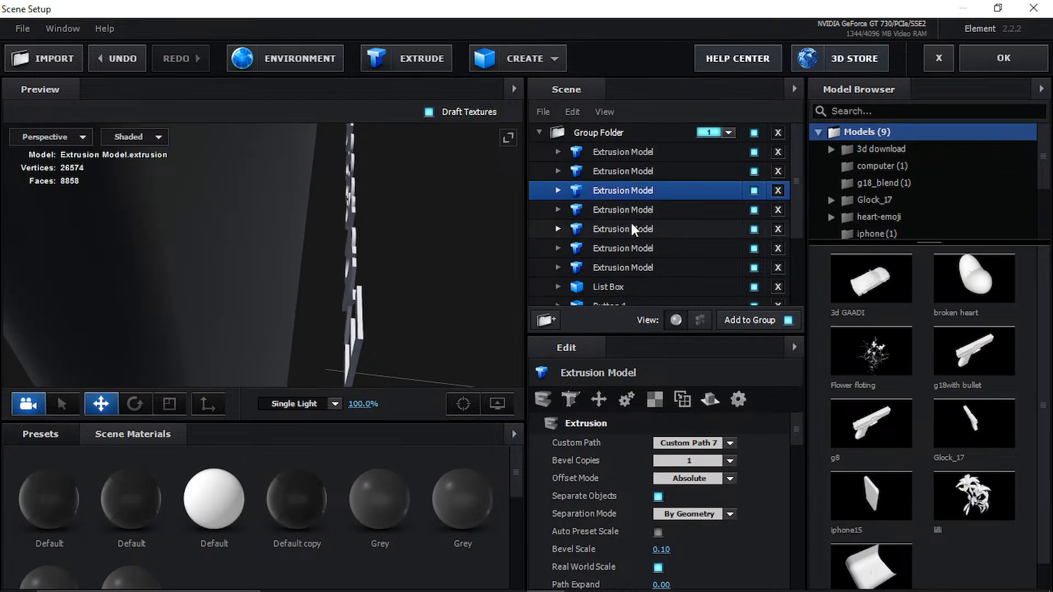
{"action": "left_click", "coordinate": [635, 163]}
{"action": "left_click", "coordinate": [637, 159]}
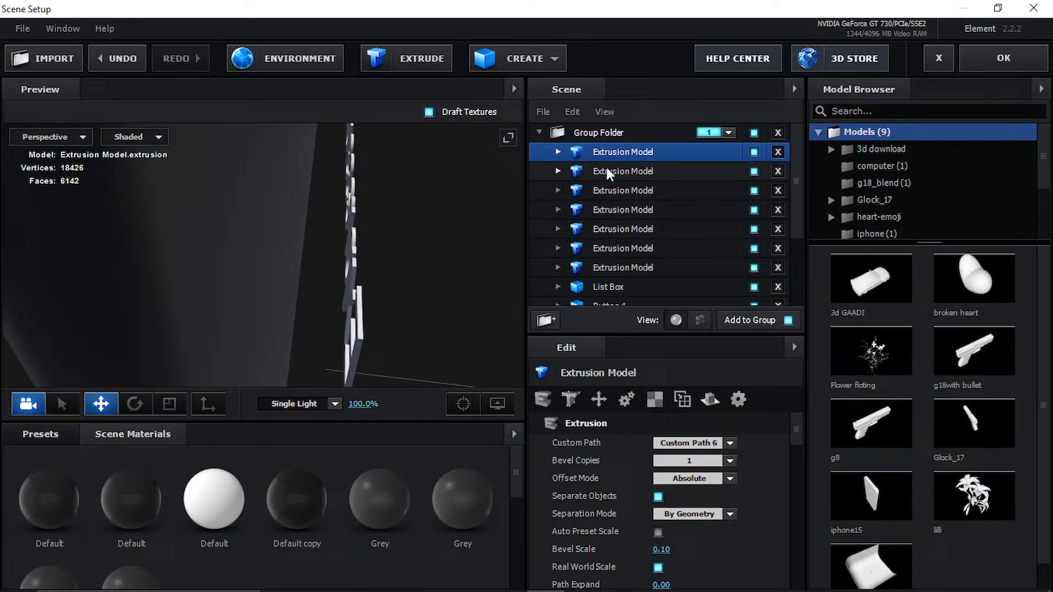
{"action": "left_click", "coordinate": [639, 190]}
{"action": "left_click", "coordinate": [639, 171]}
{"action": "left_click_drag", "start_coordinate": [518, 177], "coordinate": [446, 215]}
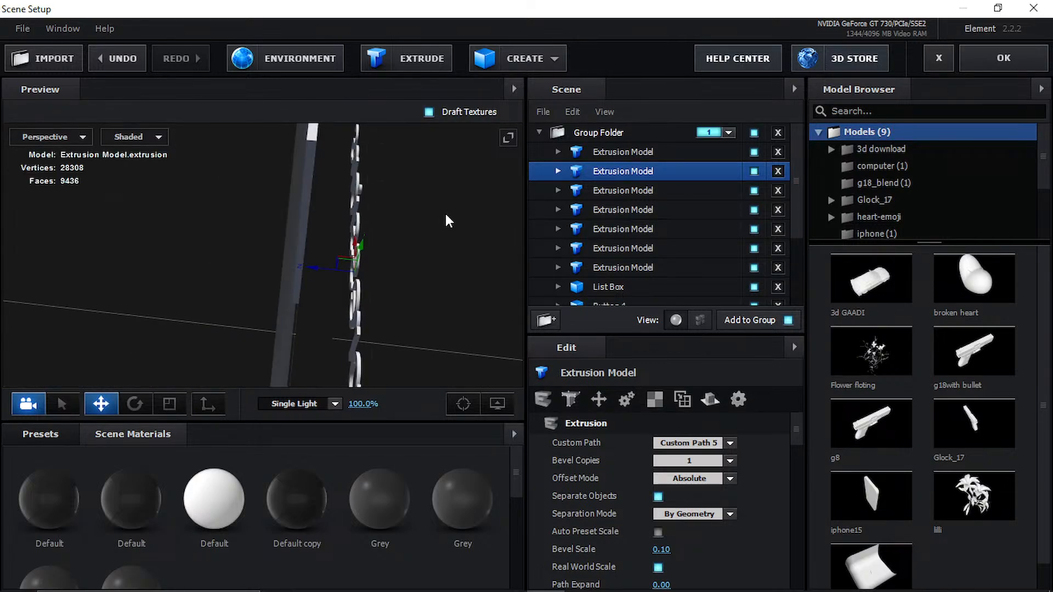
{"action": "left_click_drag", "start_coordinate": [327, 265], "coordinate": [316, 200]}
{"action": "scroll", "coordinate": [386, 262], "scroll_direction": "down", "scroll_amount": 8}
{"action": "left_click", "coordinate": [1004, 58]}
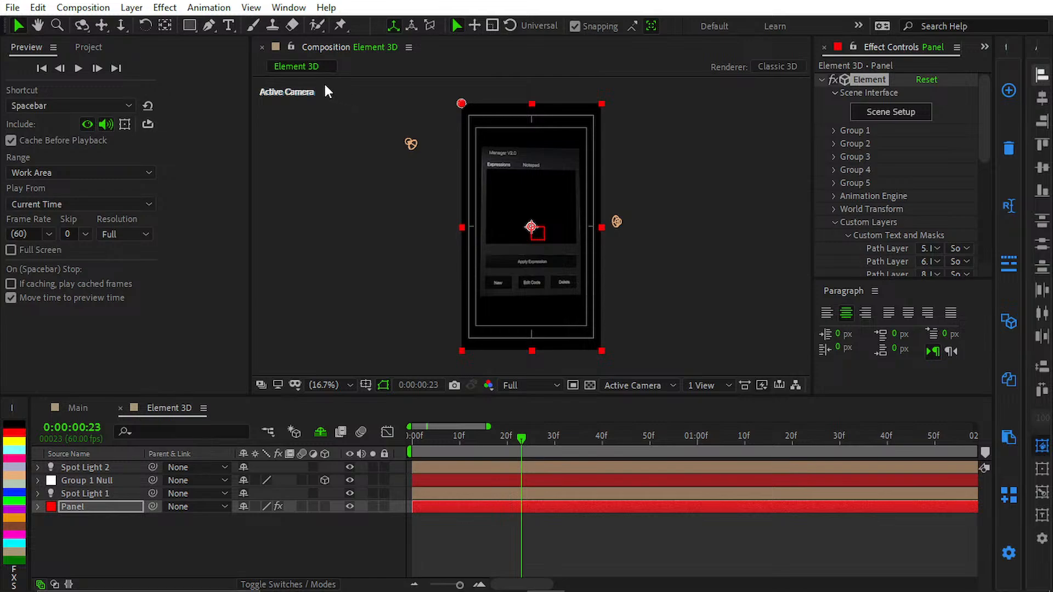
- Reopen the Panel layer's Scene Setup and move the List Box along Z to about -0.01
{"action": "left_click", "coordinate": [911, 120]}
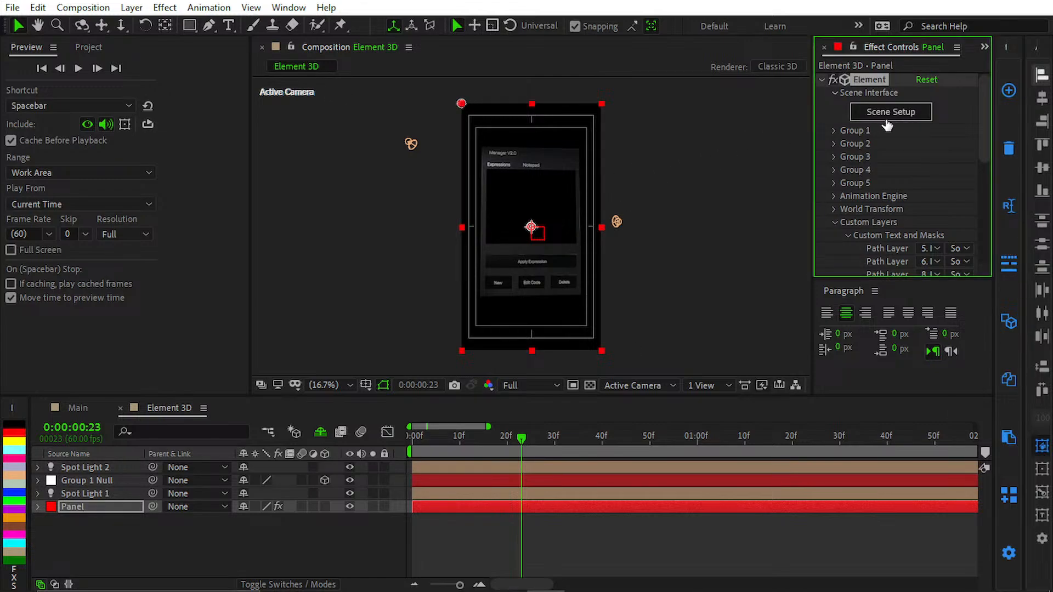
{"action": "left_click", "coordinate": [884, 124]}
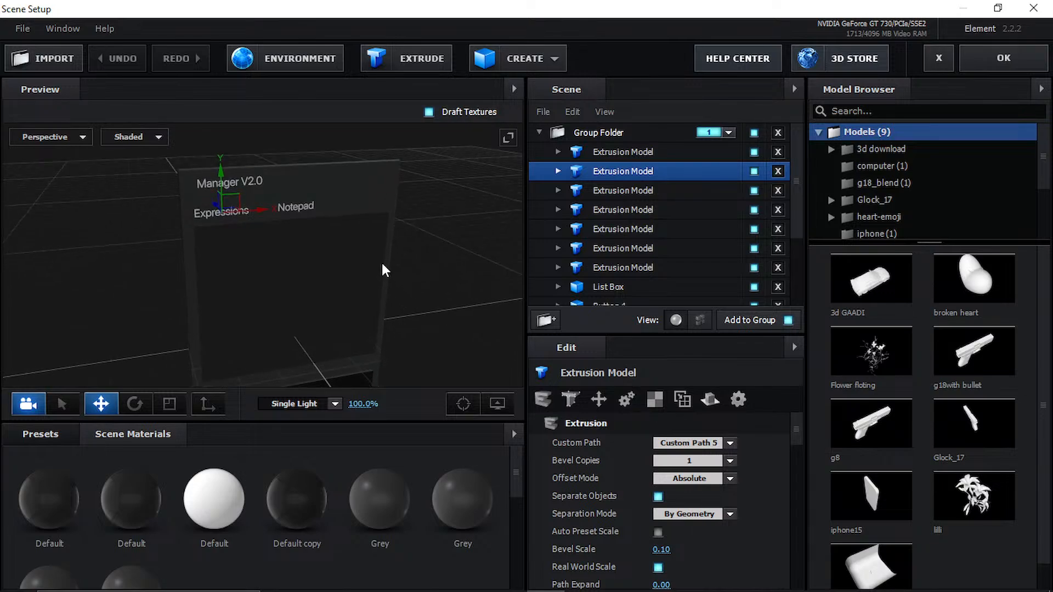
{"action": "middle_click_drag", "start_coordinate": [385, 242], "coordinate": [403, 339]}
{"action": "scroll", "coordinate": [404, 337], "scroll_direction": "up", "scroll_amount": 5}
{"action": "left_click_drag", "start_coordinate": [387, 314], "coordinate": [468, 280]}
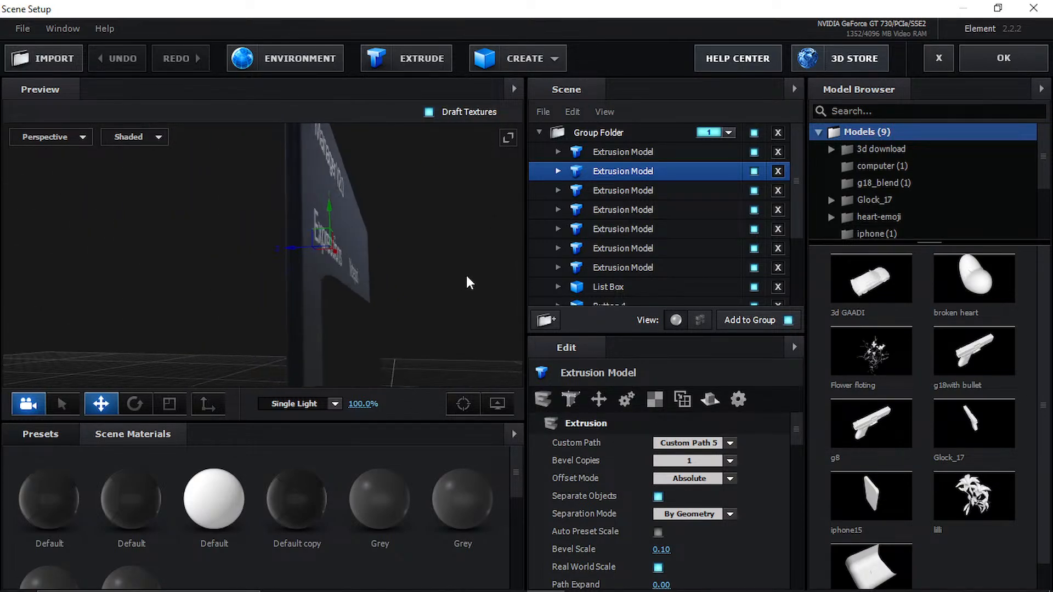
{"action": "left_click_drag", "start_coordinate": [485, 349], "coordinate": [505, 285]}
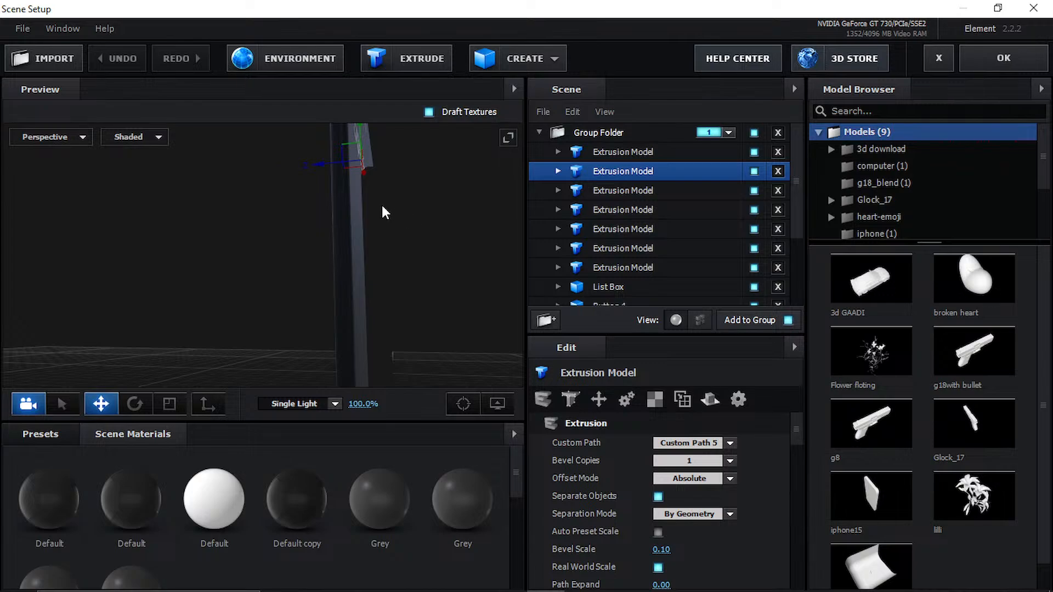
{"action": "left_click", "coordinate": [622, 249]}
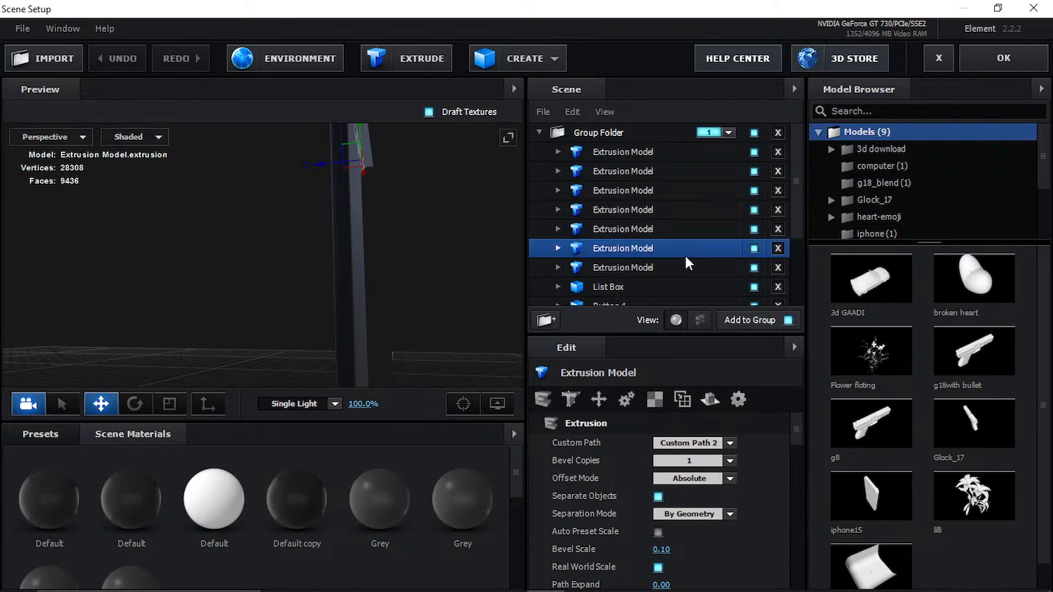
{"action": "left_click", "coordinate": [650, 279]}
{"action": "left_click", "coordinate": [653, 268]}
{"action": "scroll", "coordinate": [653, 268], "scroll_direction": "down", "scroll_amount": 1}
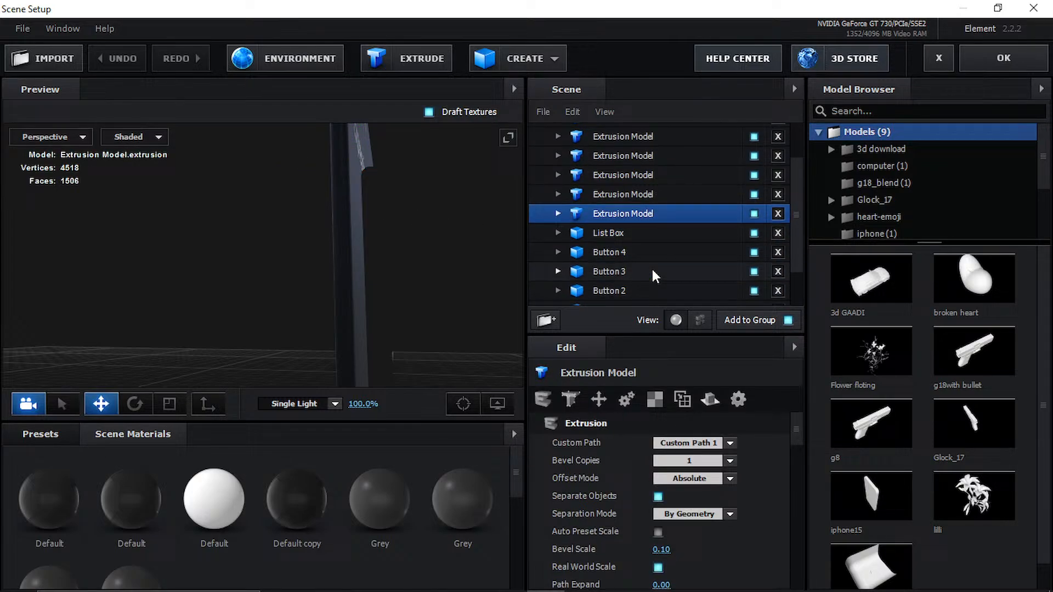
{"action": "left_click", "coordinate": [641, 234]}
{"action": "left_click_drag", "start_coordinate": [431, 308], "coordinate": [346, 295]}
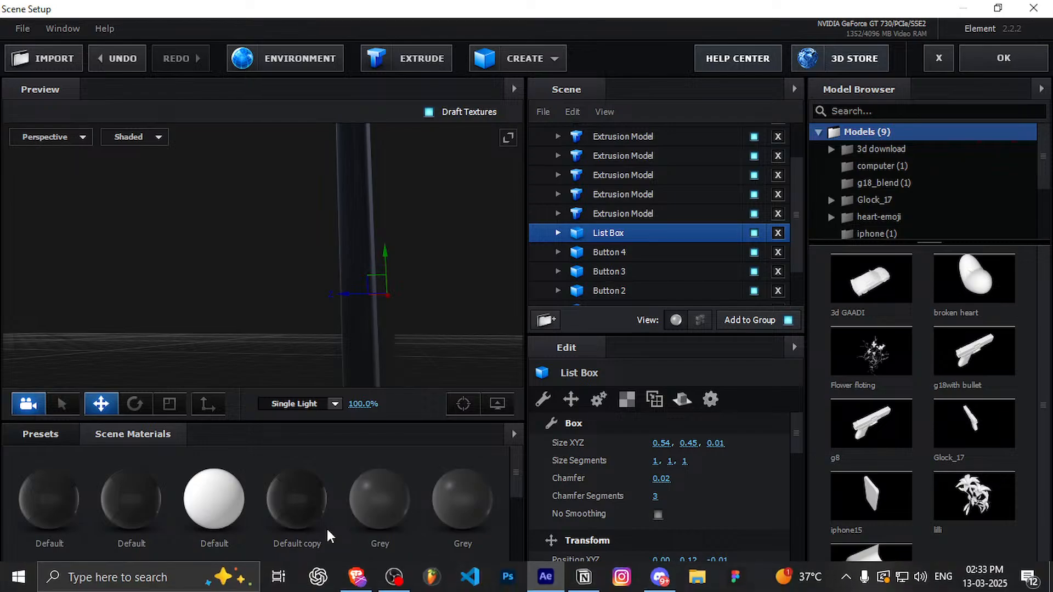
- Switch to OBS, toggle the Microphone's mute in the audio mixer, and return to Scene Setup
{"action": "left_click", "coordinate": [393, 577]}
{"action": "left_click", "coordinate": [436, 529]}
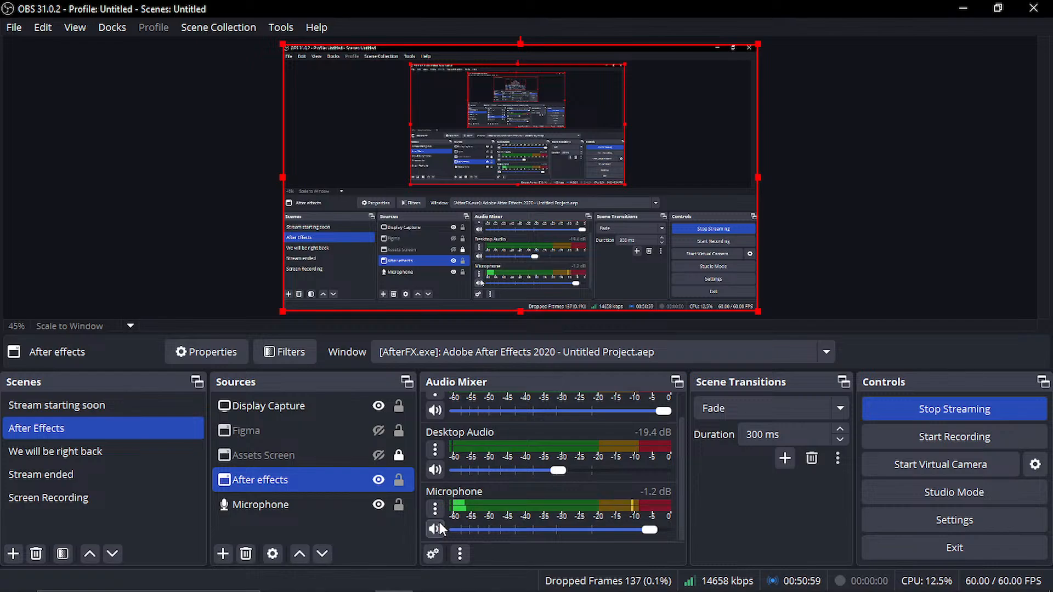
{"action": "left_click", "coordinate": [963, 8]}
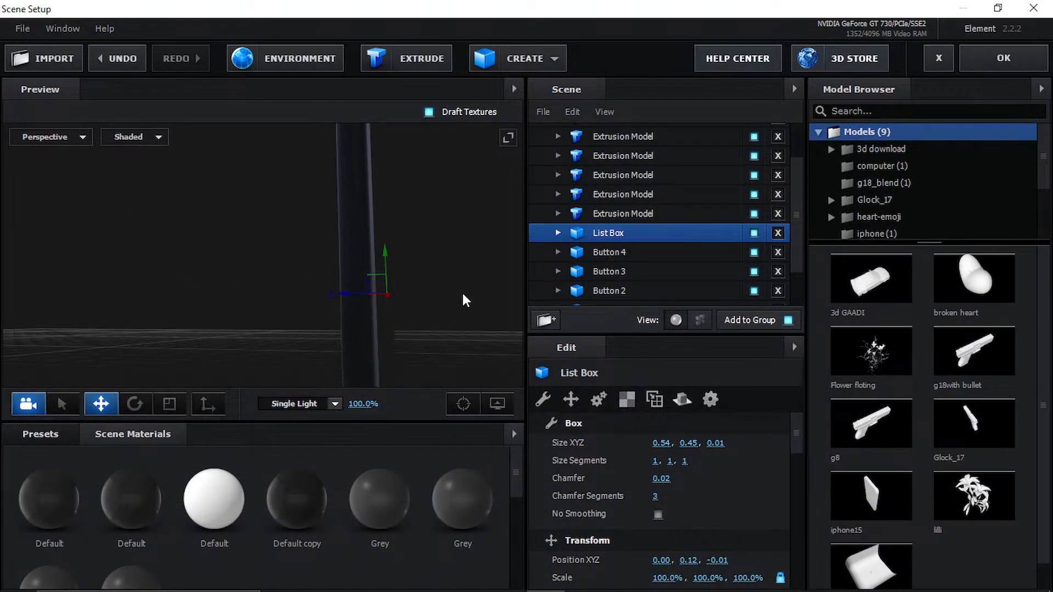
- Move the List Box along Z to about 0.00 and inspect how its edges sit on the panel
{"action": "left_click_drag", "start_coordinate": [462, 293], "coordinate": [350, 219]}
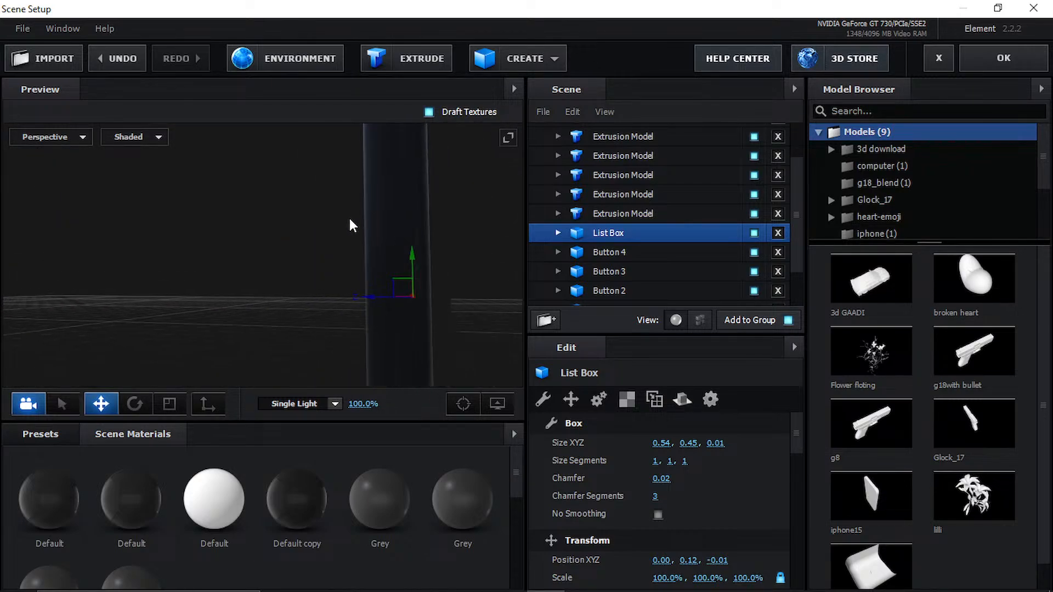
{"action": "left_click_drag", "start_coordinate": [358, 289], "coordinate": [363, 299]}
{"action": "left_click_drag", "start_coordinate": [487, 305], "coordinate": [399, 324]}
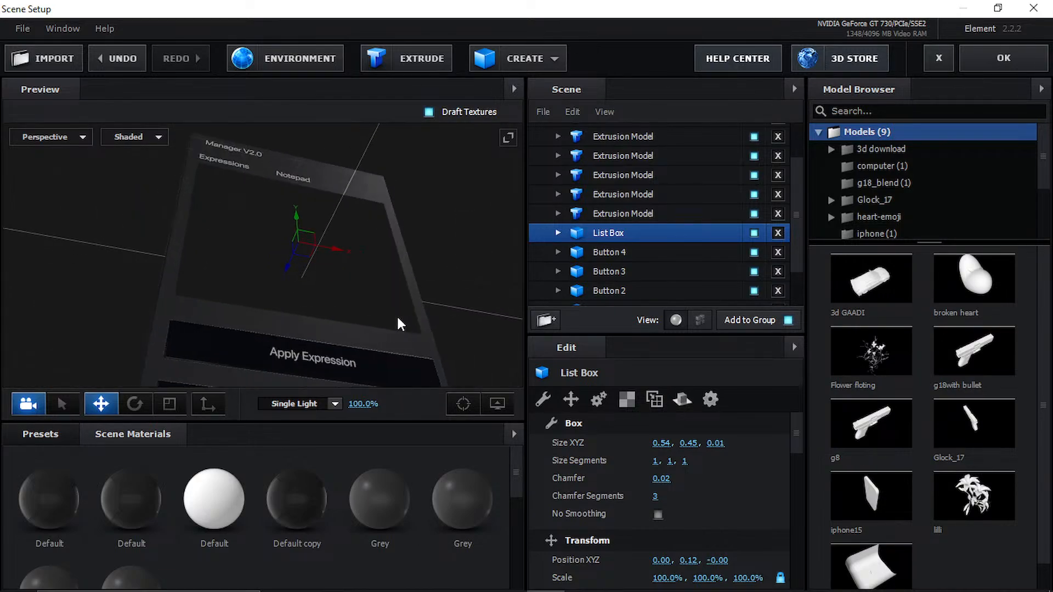
{"action": "scroll", "coordinate": [399, 324], "scroll_direction": "up", "scroll_amount": 3}
{"action": "middle_click_drag", "start_coordinate": [398, 324], "coordinate": [488, 193]}
{"action": "scroll", "coordinate": [384, 240], "scroll_direction": "up", "scroll_amount": 4}
{"action": "scroll", "coordinate": [393, 247], "scroll_direction": "down", "scroll_amount": 1}
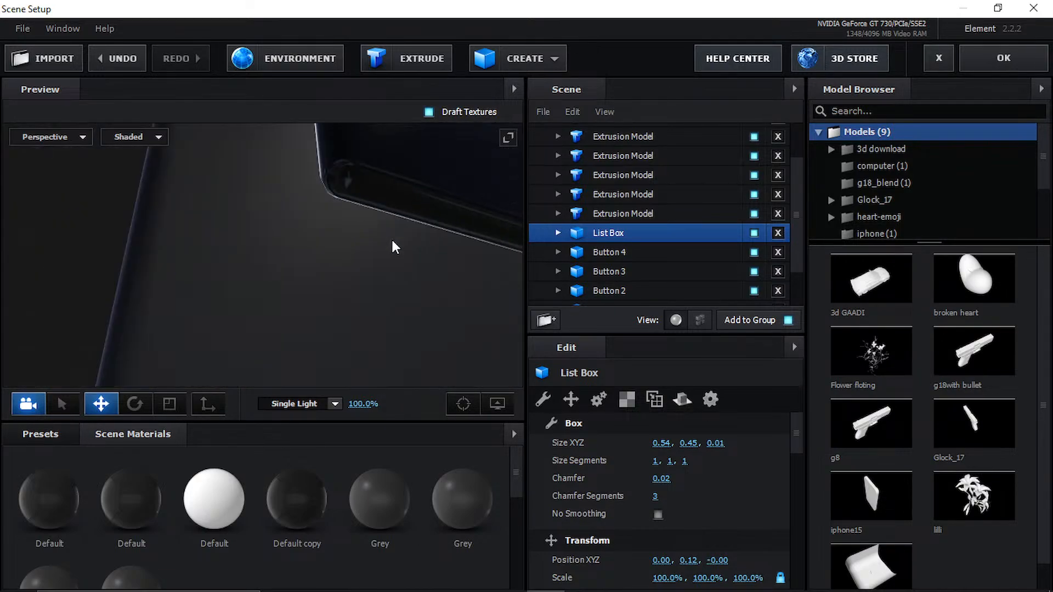
{"action": "scroll", "coordinate": [393, 244], "scroll_direction": "down", "scroll_amount": 1}
{"action": "middle_click_drag", "start_coordinate": [398, 247], "coordinate": [265, 242]}
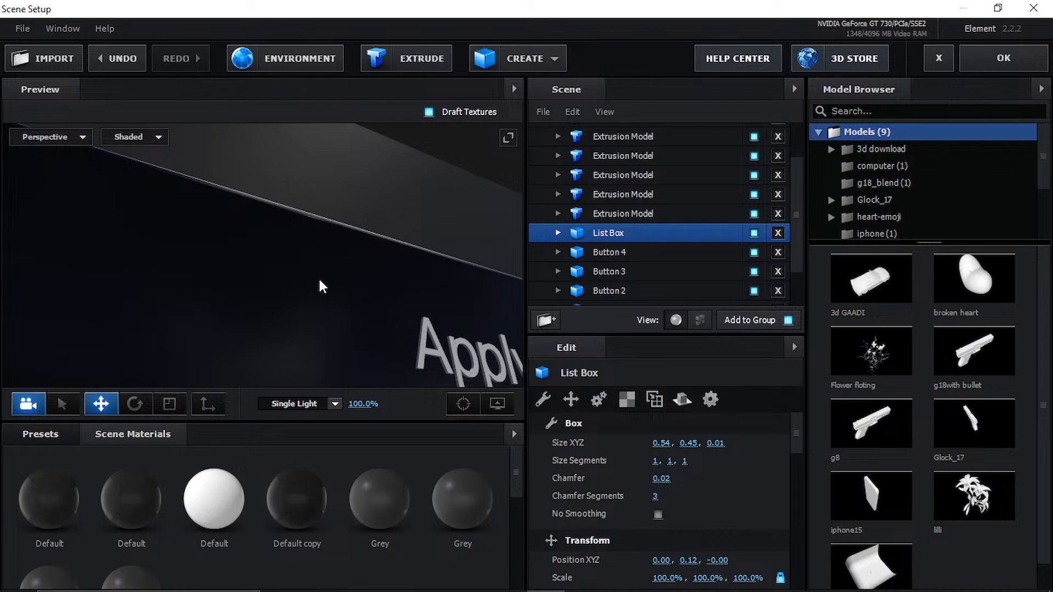
- Switch the preview to the Right view and move Button 3 along Z to about 0.00, against the panel
{"action": "left_click", "coordinate": [83, 136]}
{"action": "left_click", "coordinate": [71, 205]}
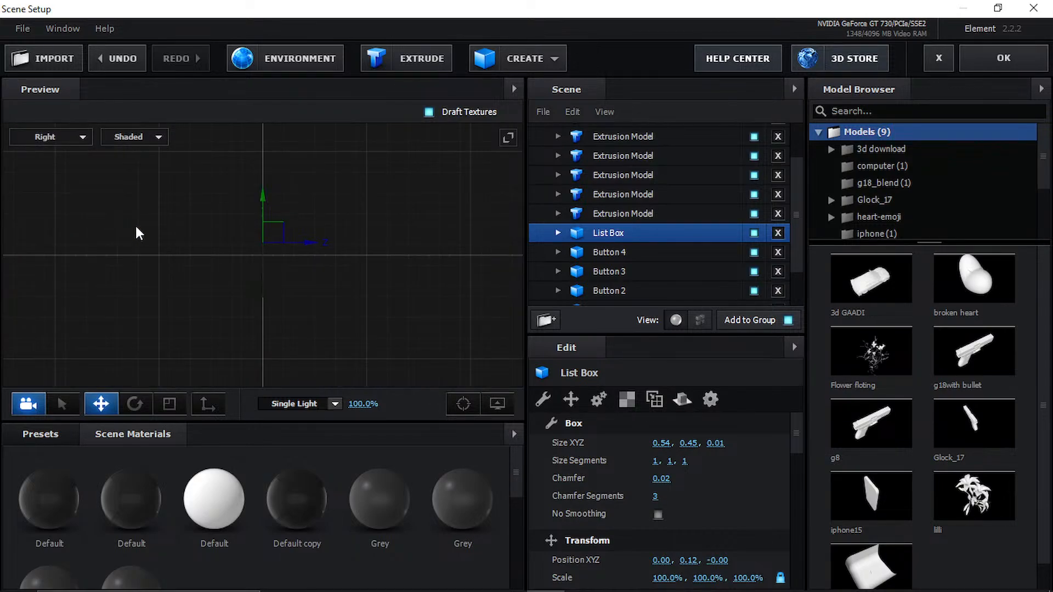
{"action": "scroll", "coordinate": [275, 298], "scroll_direction": "up", "scroll_amount": 8}
{"action": "middle_click_drag", "start_coordinate": [249, 295], "coordinate": [299, 243]}
{"action": "scroll", "coordinate": [279, 245], "scroll_direction": "up", "scroll_amount": 5}
{"action": "left_click", "coordinate": [621, 252]}
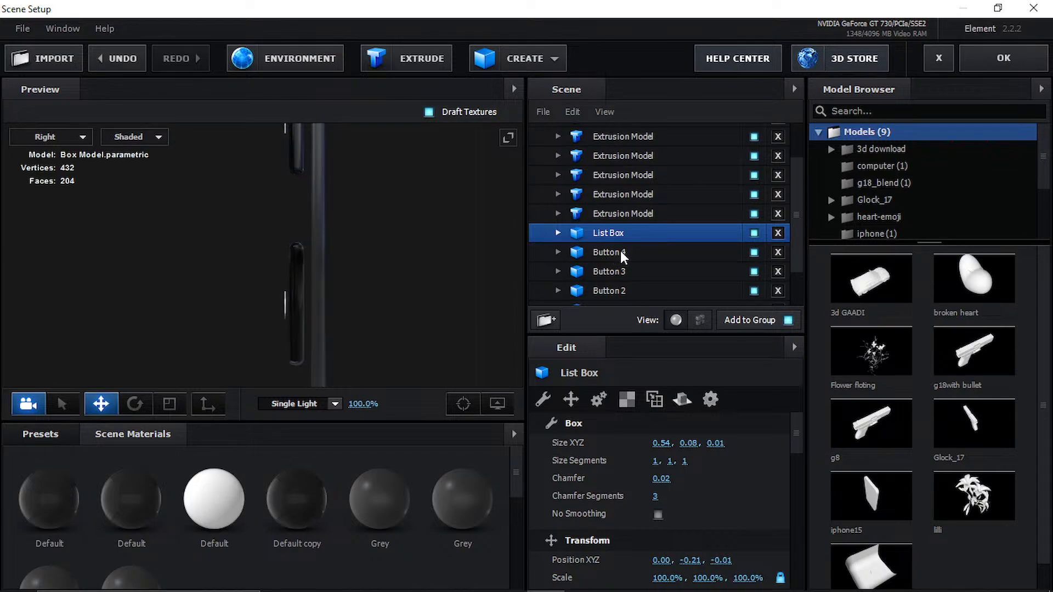
{"action": "left_click", "coordinate": [622, 272]}
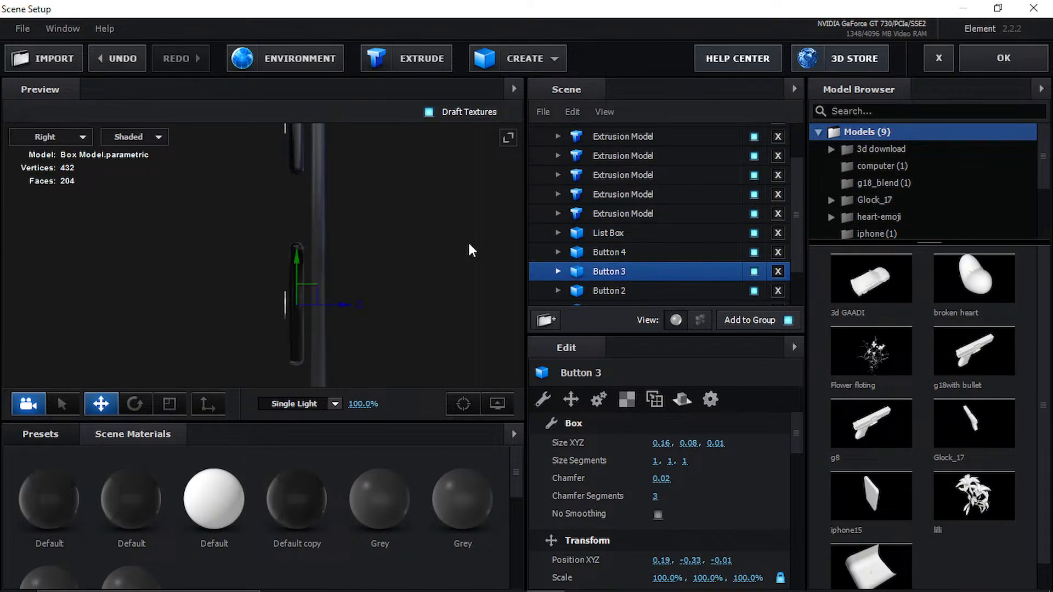
{"action": "left_click_drag", "start_coordinate": [344, 305], "coordinate": [360, 311]}
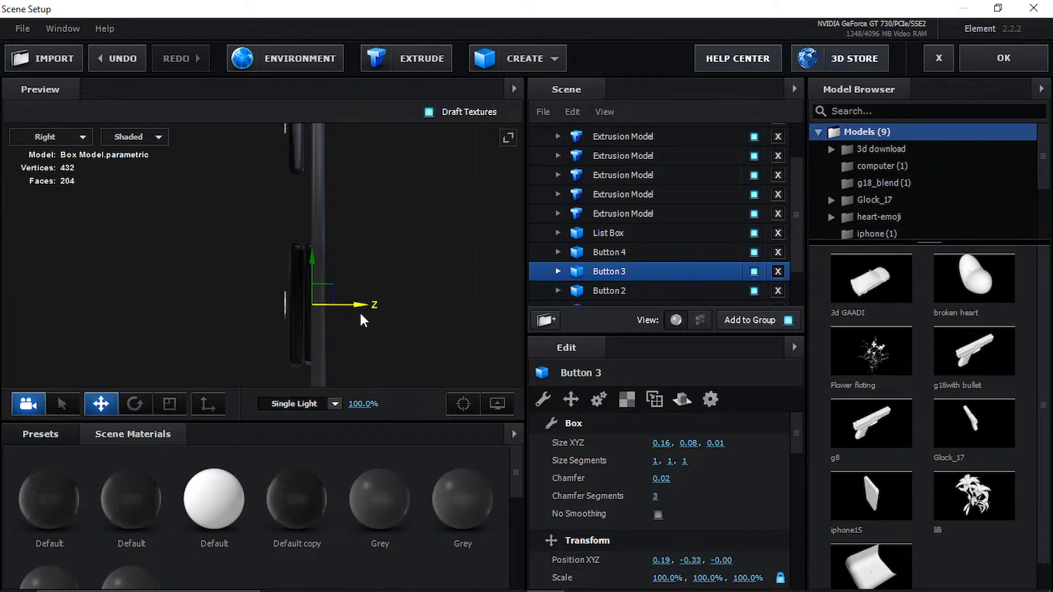
- Move Button 2 and Button 1 along Z to about 0.00 so they sit at the same depth as Button 3
{"action": "left_click", "coordinate": [646, 289]}
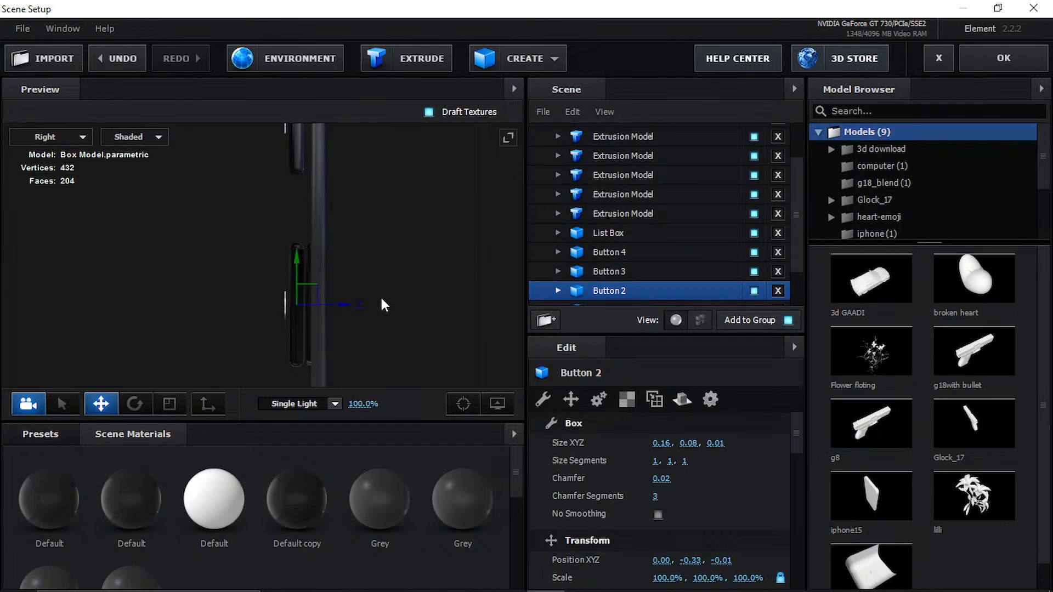
{"action": "left_click_drag", "start_coordinate": [361, 306], "coordinate": [376, 310]}
{"action": "scroll", "coordinate": [647, 270], "scroll_direction": "down", "scroll_amount": 1}
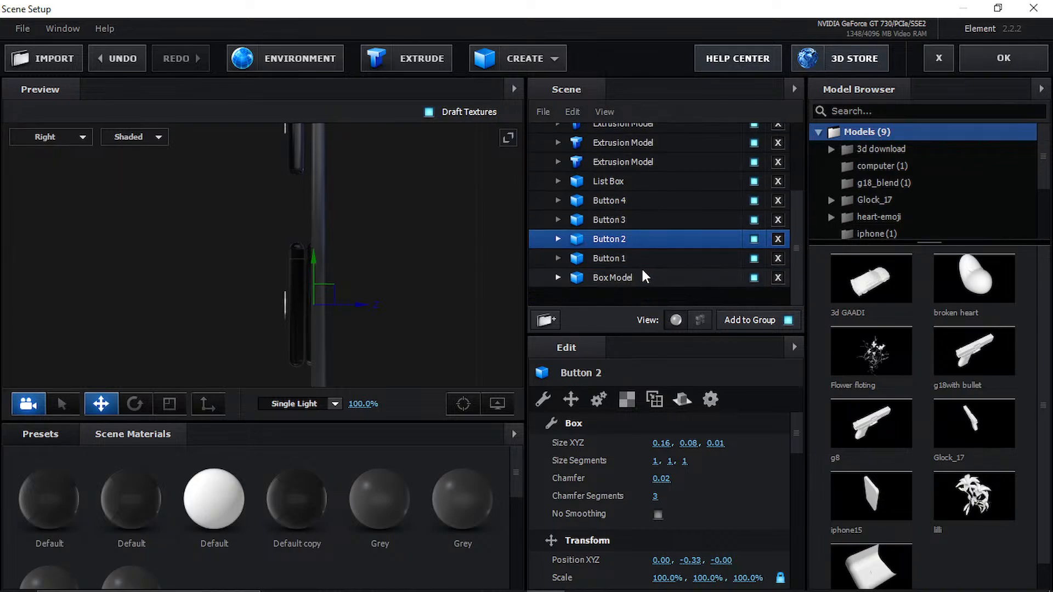
{"action": "left_click", "coordinate": [563, 257]}
{"action": "left_click_drag", "start_coordinate": [359, 305], "coordinate": [367, 308]}
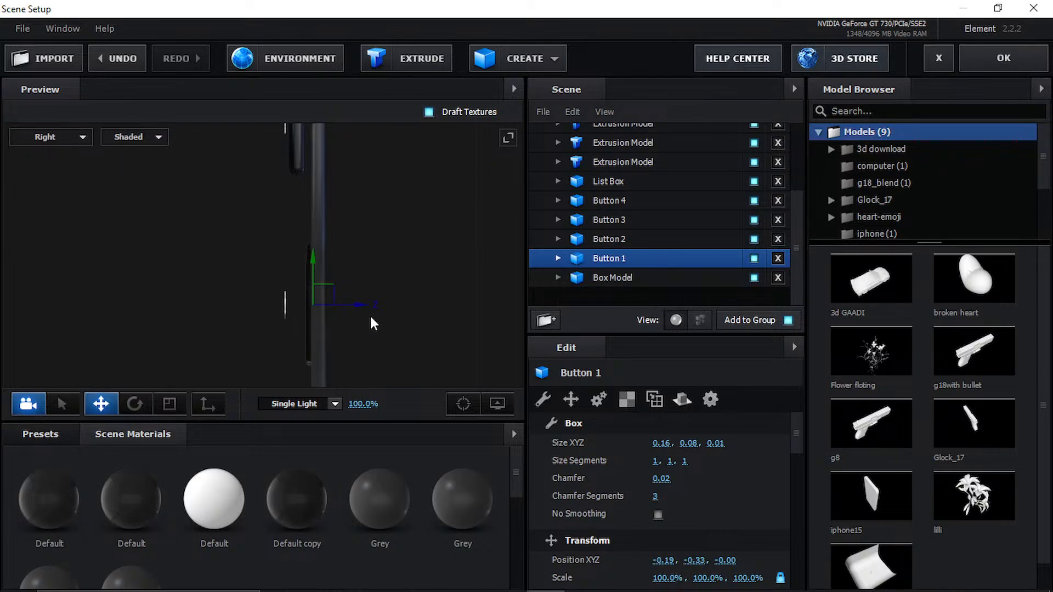
- Move Button 4 along Z to about 0.00, against the panel
{"action": "left_click", "coordinate": [649, 278]}
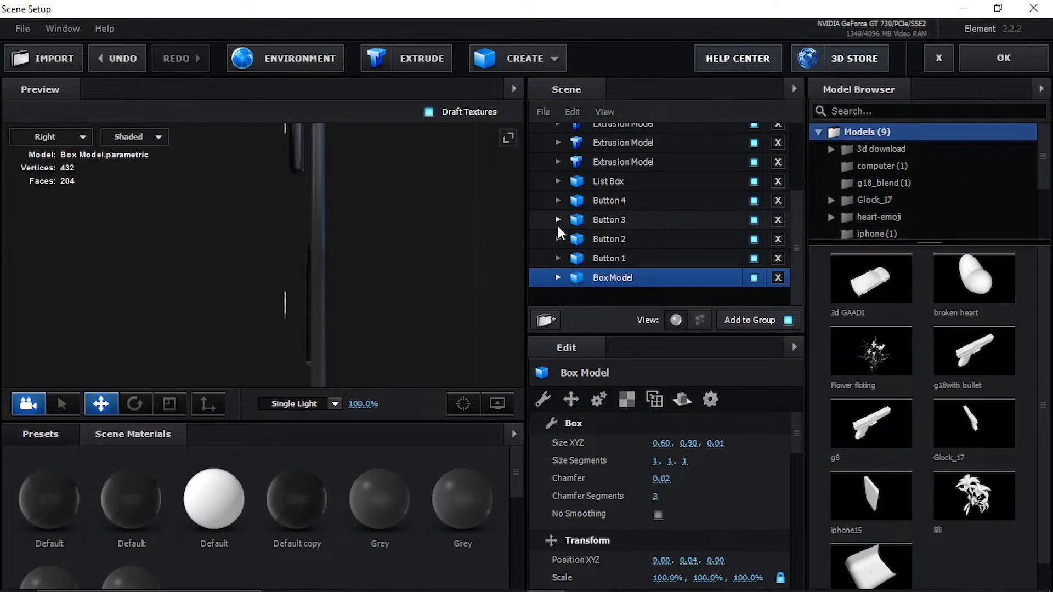
{"action": "left_click", "coordinate": [689, 201]}
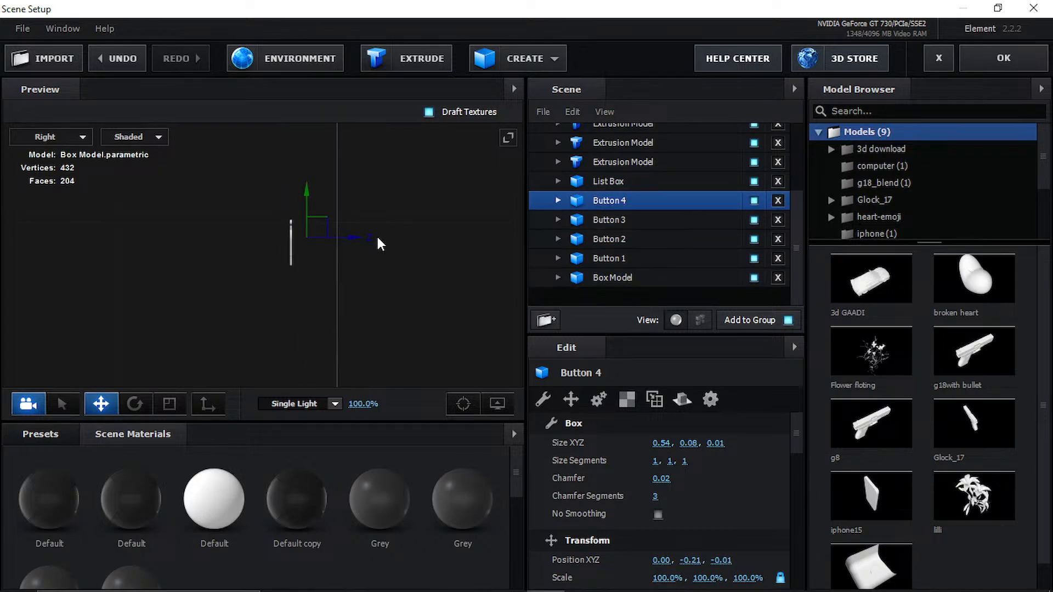
{"action": "left_click_drag", "start_coordinate": [357, 244], "coordinate": [371, 248]}
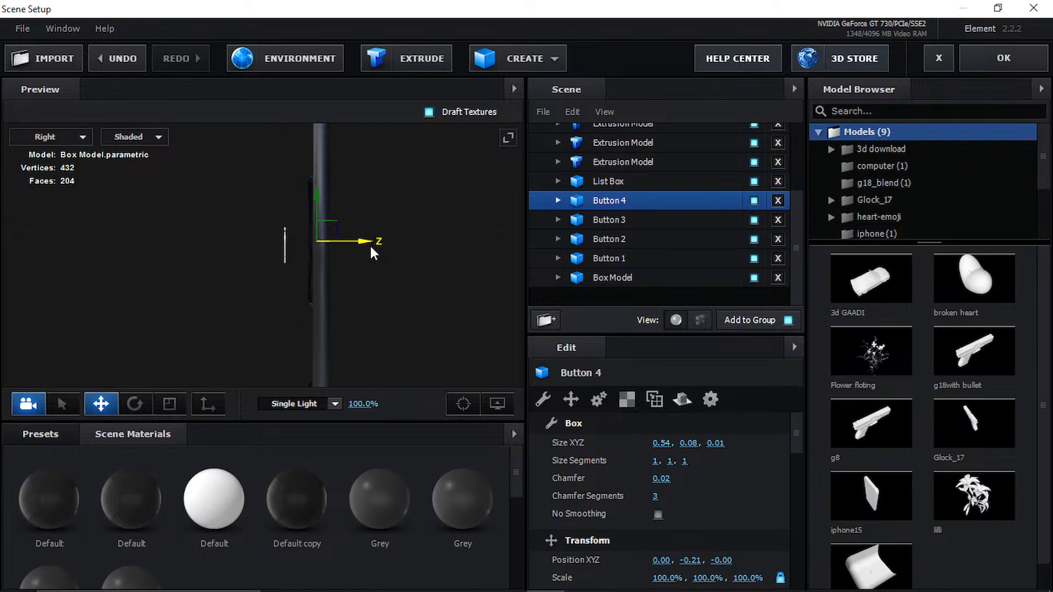
- Move the New text extrusion along Z toward the face of its button
{"action": "left_click", "coordinate": [620, 180]}
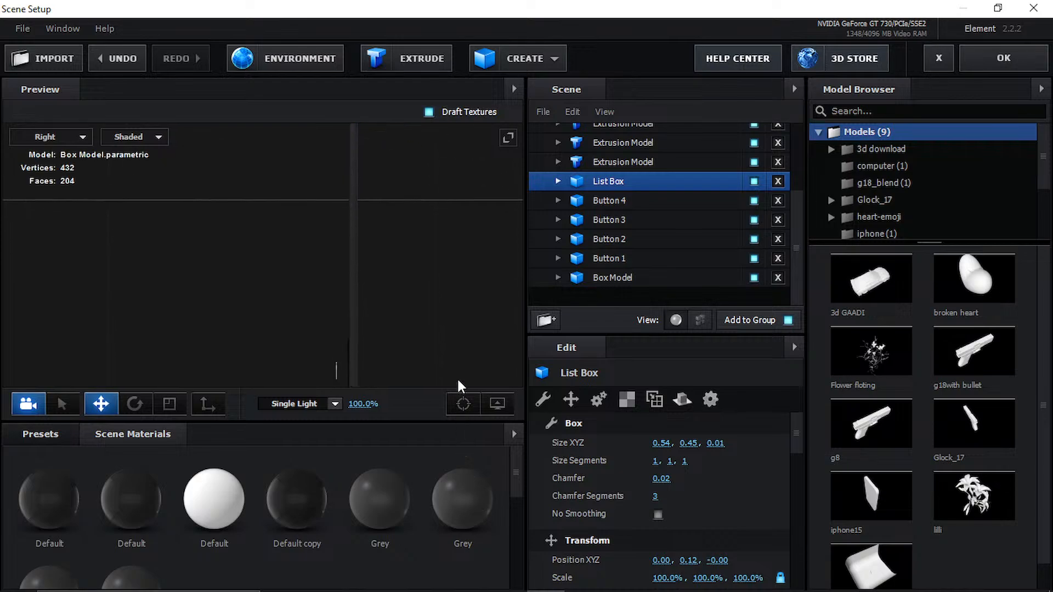
{"action": "left_click", "coordinate": [646, 161]}
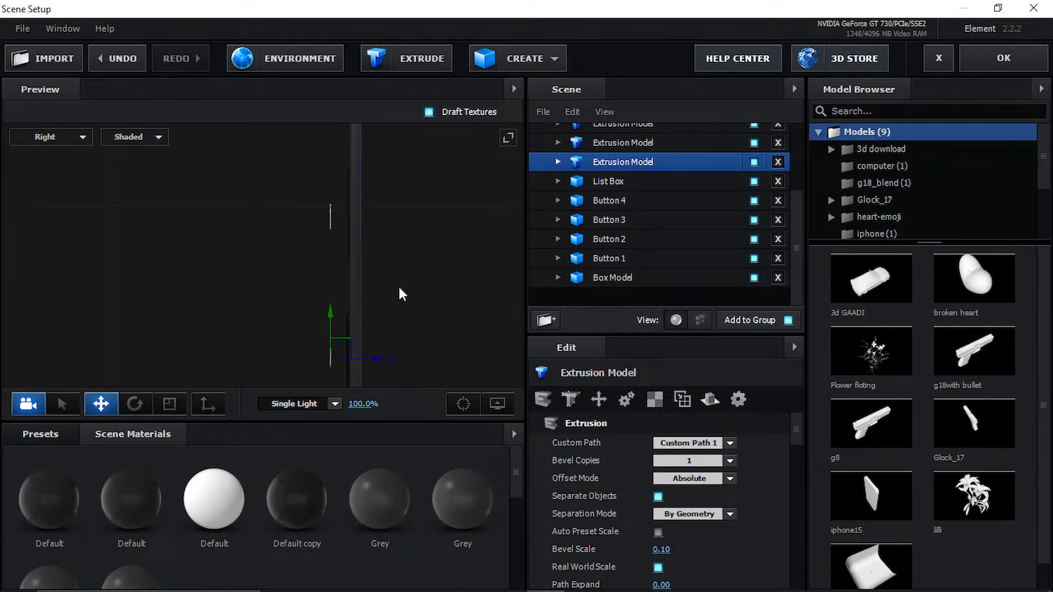
{"action": "left_click_drag", "start_coordinate": [420, 290], "coordinate": [445, 302]}
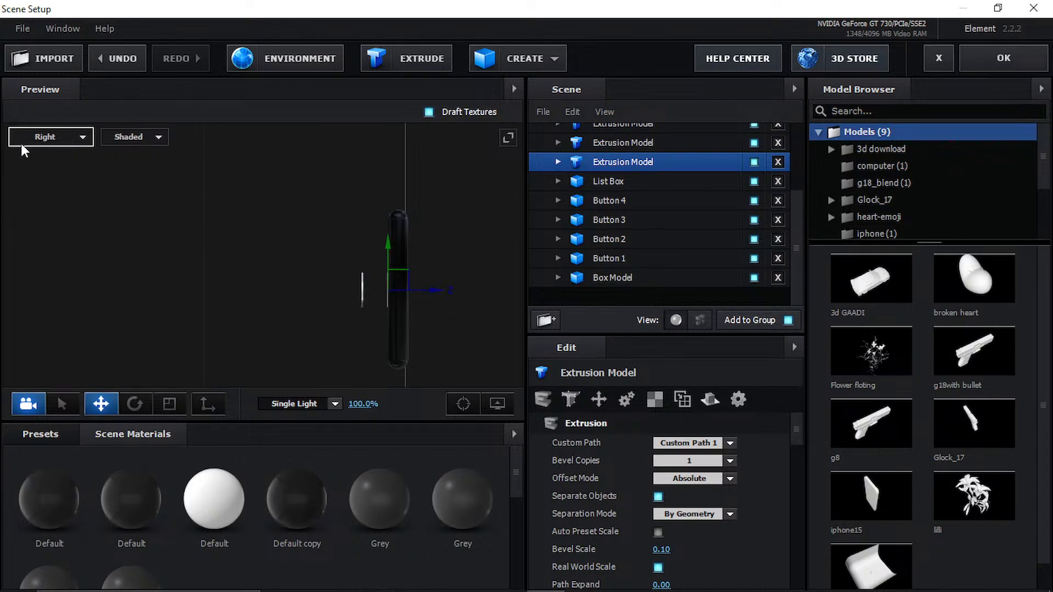
- Examine how the New text sits on its button in the Perspective and Front views, ending in Perspective
{"action": "left_click", "coordinate": [54, 144]}
{"action": "left_click", "coordinate": [70, 182]}
{"action": "left_click", "coordinate": [74, 139]}
{"action": "left_click", "coordinate": [73, 139]}
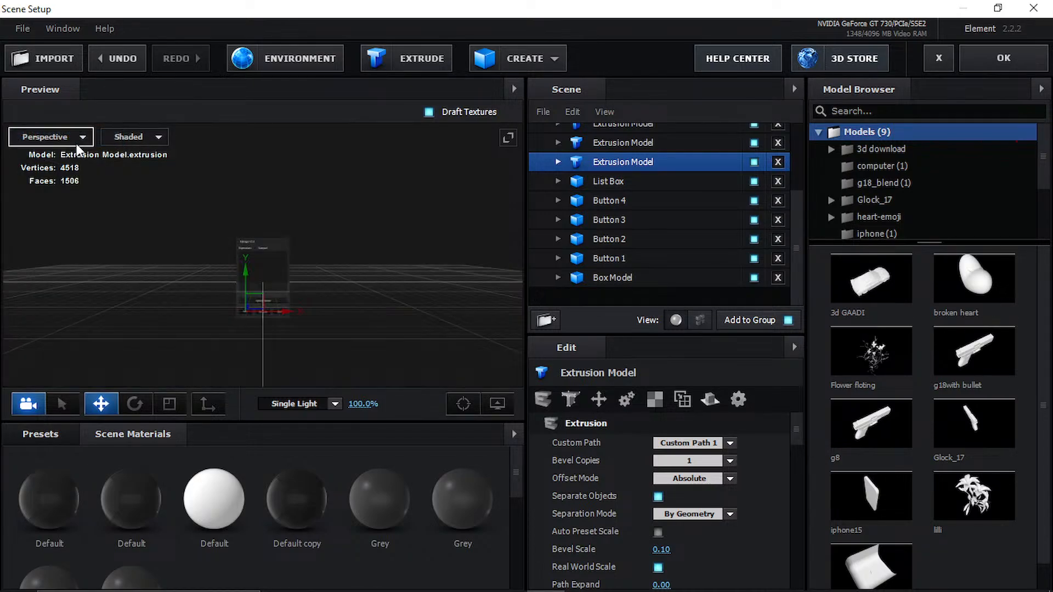
{"action": "left_click", "coordinate": [77, 143]}
{"action": "left_click", "coordinate": [80, 222]}
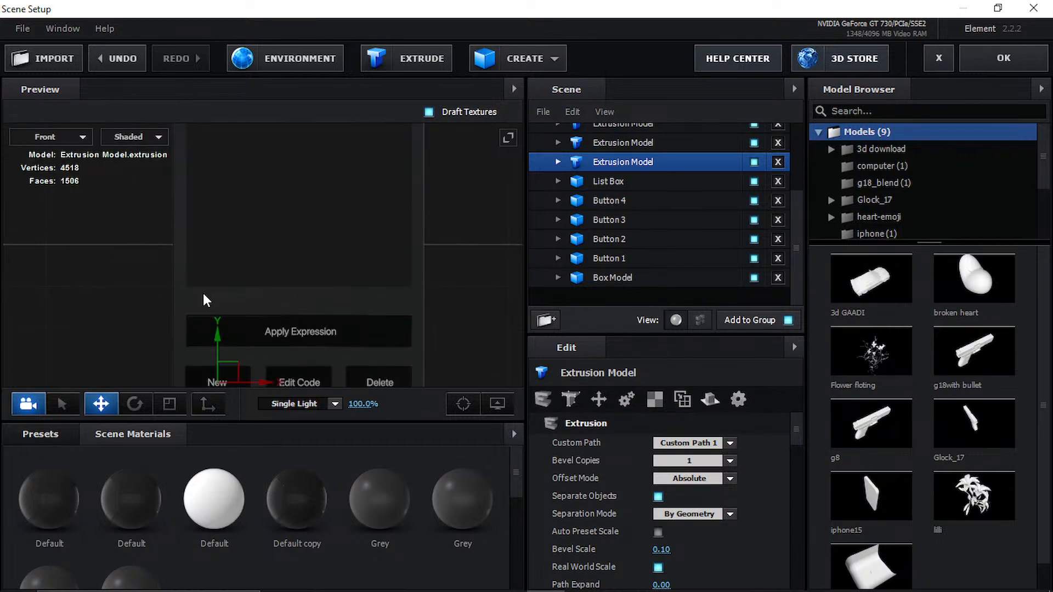
{"action": "middle_click_drag", "start_coordinate": [306, 279], "coordinate": [340, 174]}
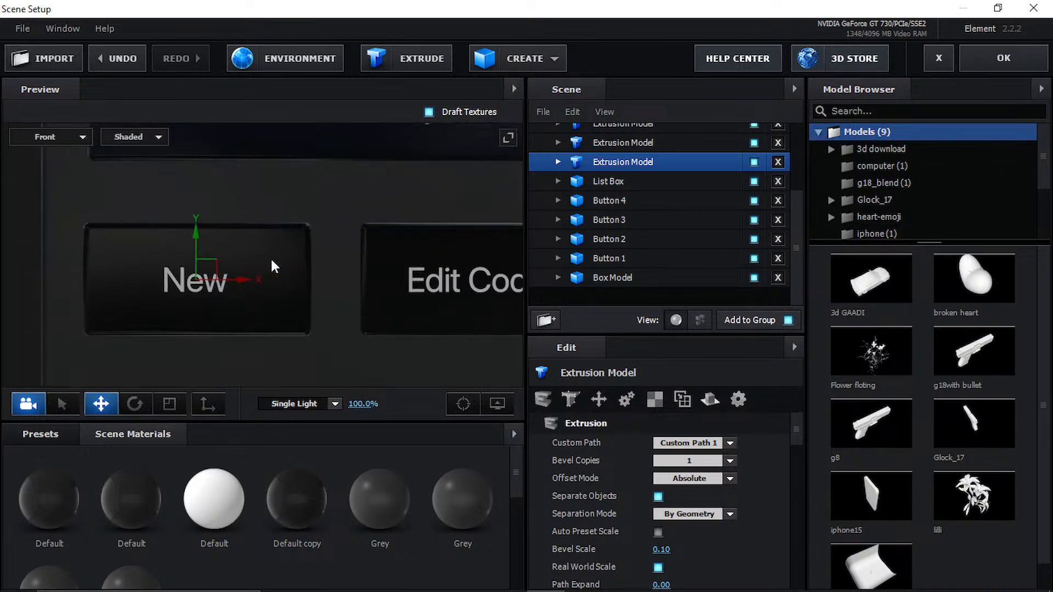
{"action": "scroll", "coordinate": [274, 249], "scroll_direction": "up", "scroll_amount": 3}
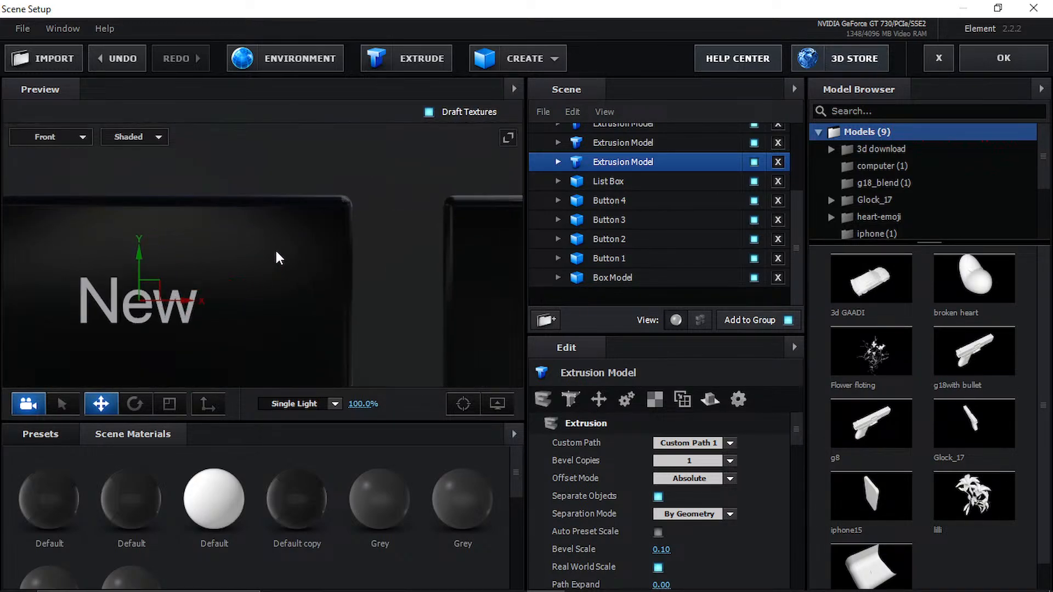
{"action": "left_click", "coordinate": [61, 147]}
{"action": "left_click", "coordinate": [82, 144]}
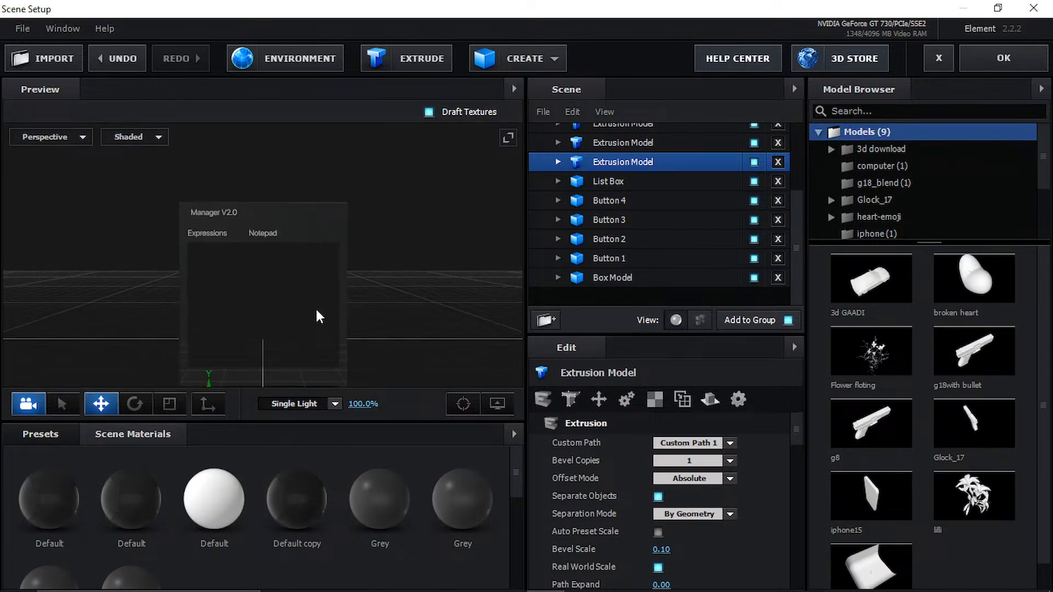
- Move the Edit Code text extrusion along Z toward its button
{"action": "left_click_drag", "start_coordinate": [317, 312], "coordinate": [331, 281]}
{"action": "left_click", "coordinate": [603, 143]}
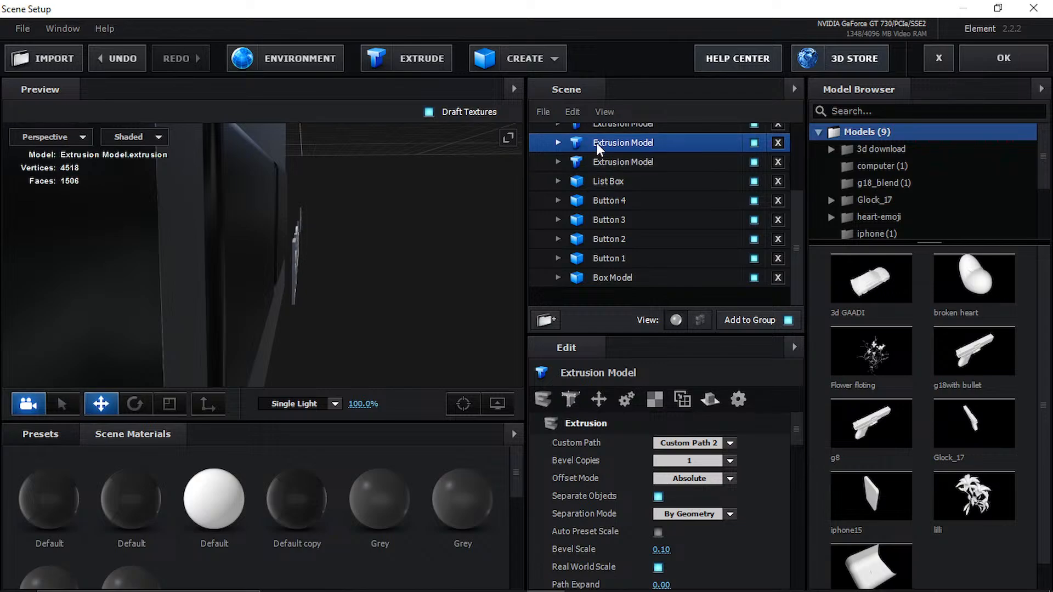
{"action": "left_click_drag", "start_coordinate": [236, 248], "coordinate": [221, 249]}
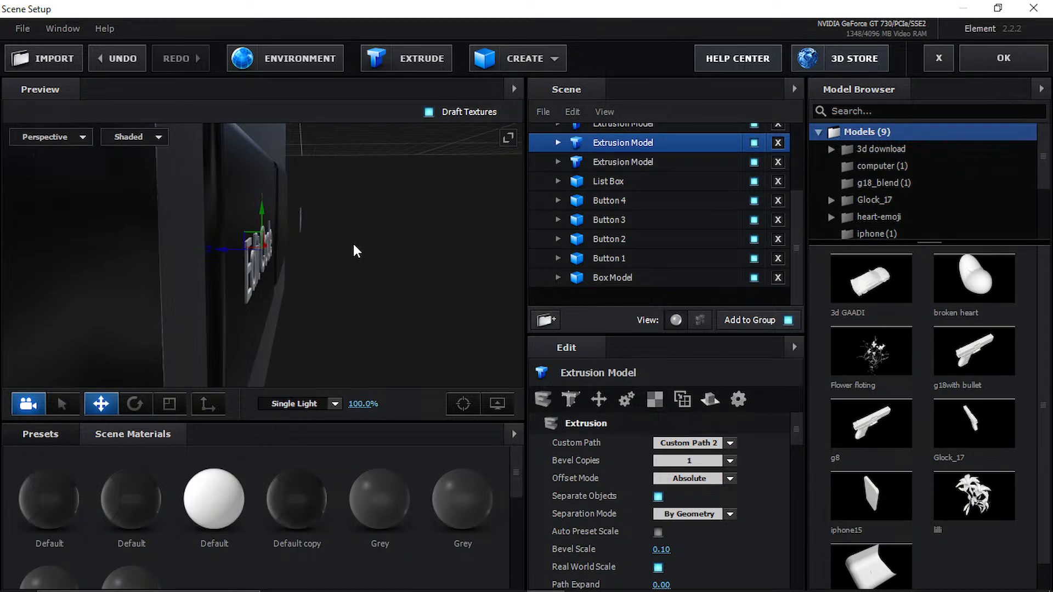
- Move the Delete text extrusion along Z toward its button
{"action": "left_click_drag", "start_coordinate": [353, 249], "coordinate": [339, 272]}
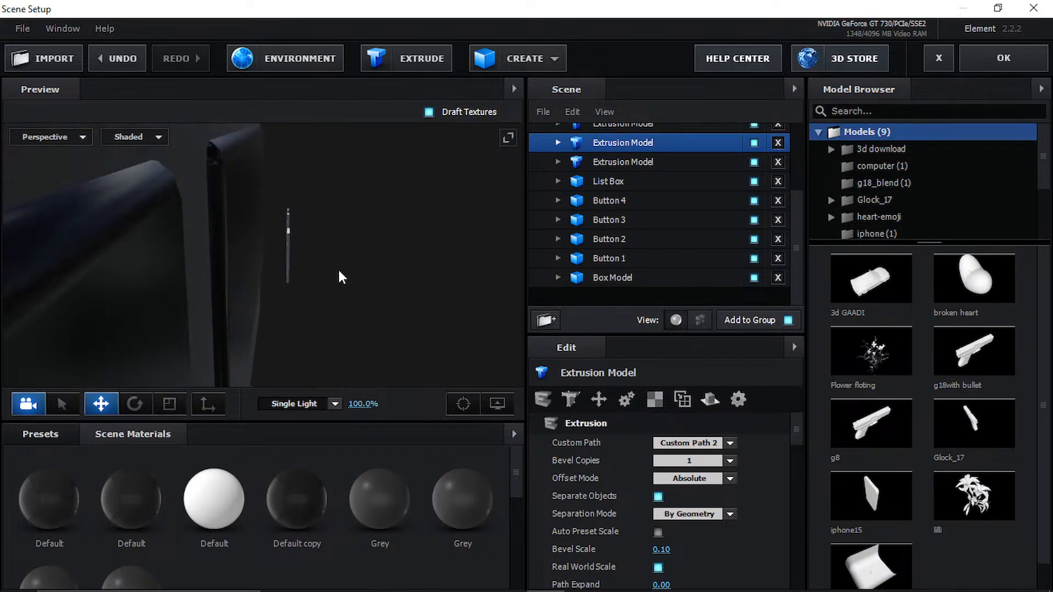
{"action": "scroll", "coordinate": [647, 181], "scroll_direction": "up", "scroll_amount": 3}
{"action": "left_click", "coordinate": [630, 229]}
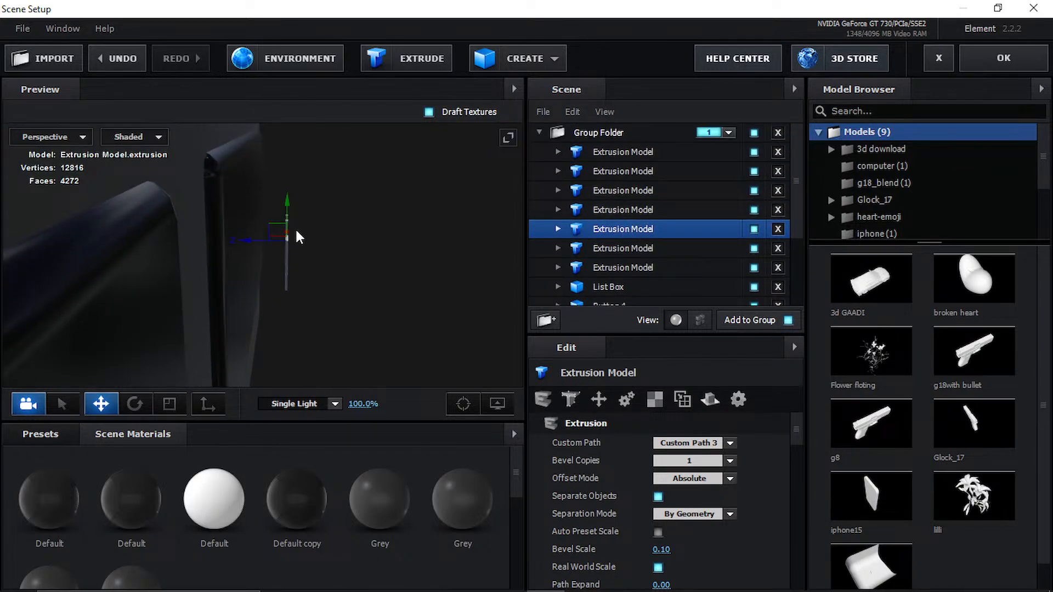
{"action": "left_click_drag", "start_coordinate": [296, 232], "coordinate": [227, 247]}
- Move the Apply Expression text extrusion along Z onto its button and apply the scene changes
{"action": "scroll", "coordinate": [537, 268], "scroll_direction": "down", "scroll_amount": 4}
{"action": "scroll", "coordinate": [373, 246], "scroll_direction": "down", "scroll_amount": 5}
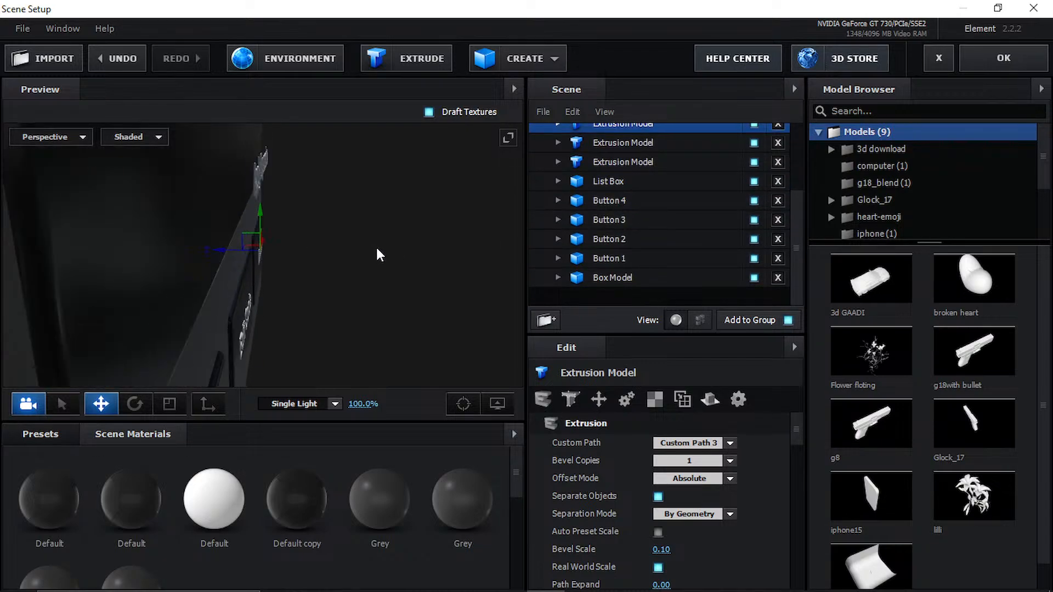
{"action": "left_click_drag", "start_coordinate": [376, 245], "coordinate": [370, 203]}
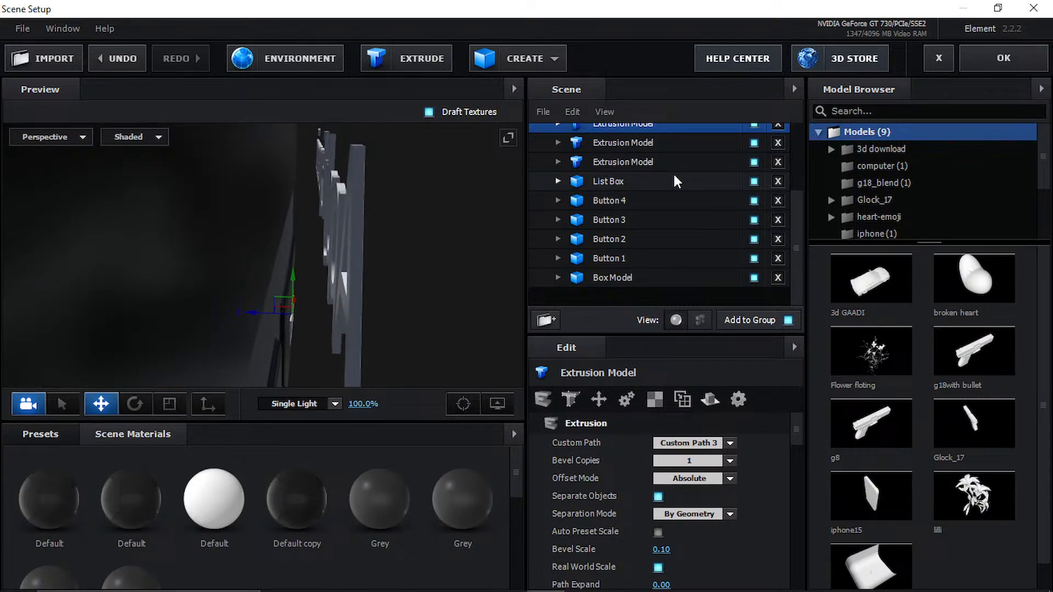
{"action": "scroll", "coordinate": [675, 181], "scroll_direction": "up", "scroll_amount": 1}
{"action": "left_click", "coordinate": [670, 161]}
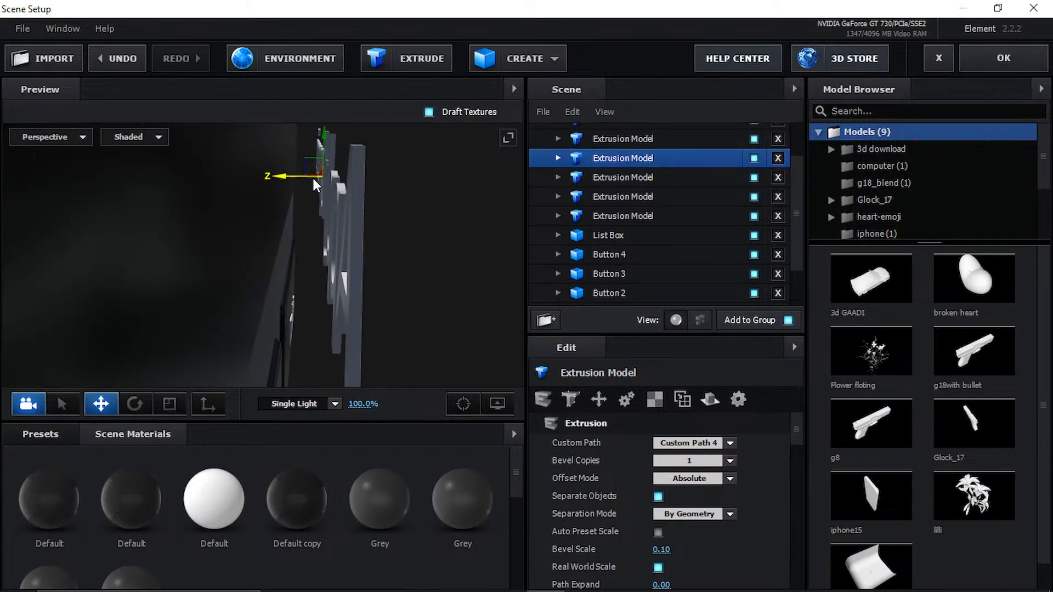
{"action": "left_click_drag", "start_coordinate": [285, 171], "coordinate": [251, 188]}
{"action": "left_click_drag", "start_coordinate": [388, 245], "coordinate": [501, 178]}
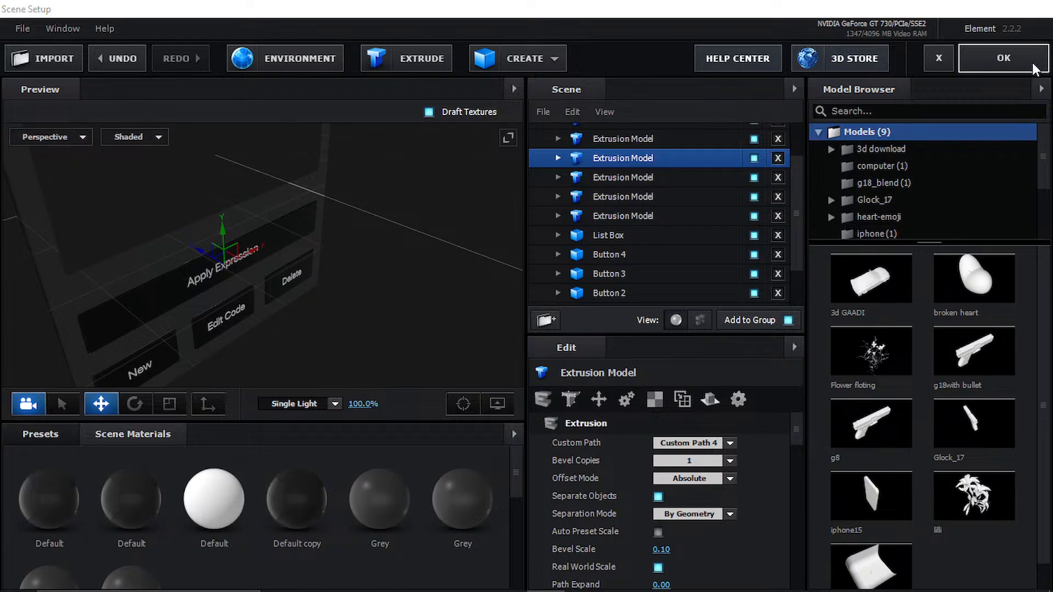
{"action": "left_click", "coordinate": [1004, 57]}
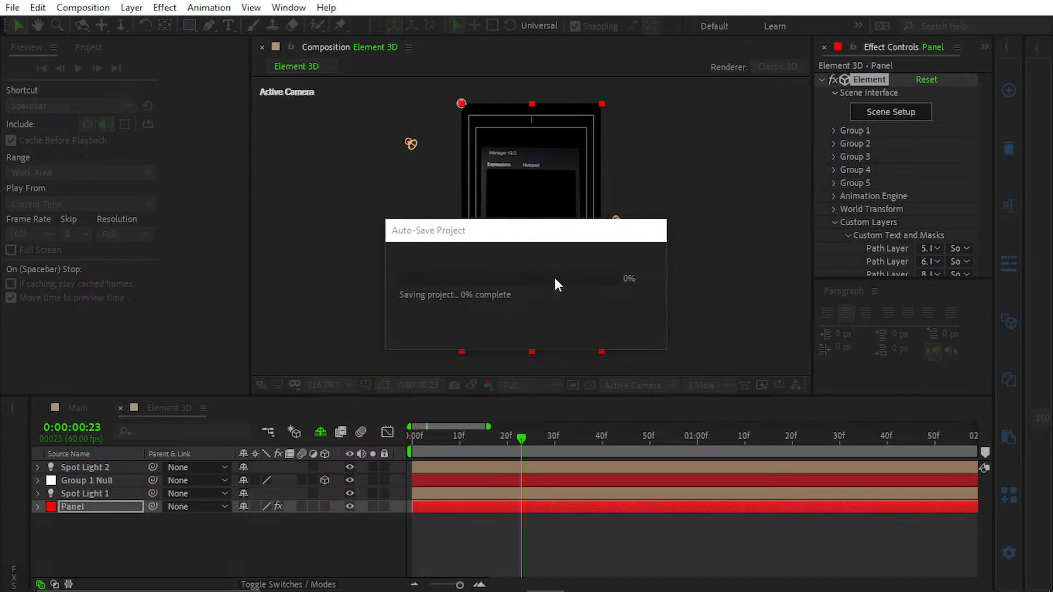
- Inspect the rendered panel's header texts, list box and buttons up close in the Element 3D composition
{"action": "key", "text": "grave"}
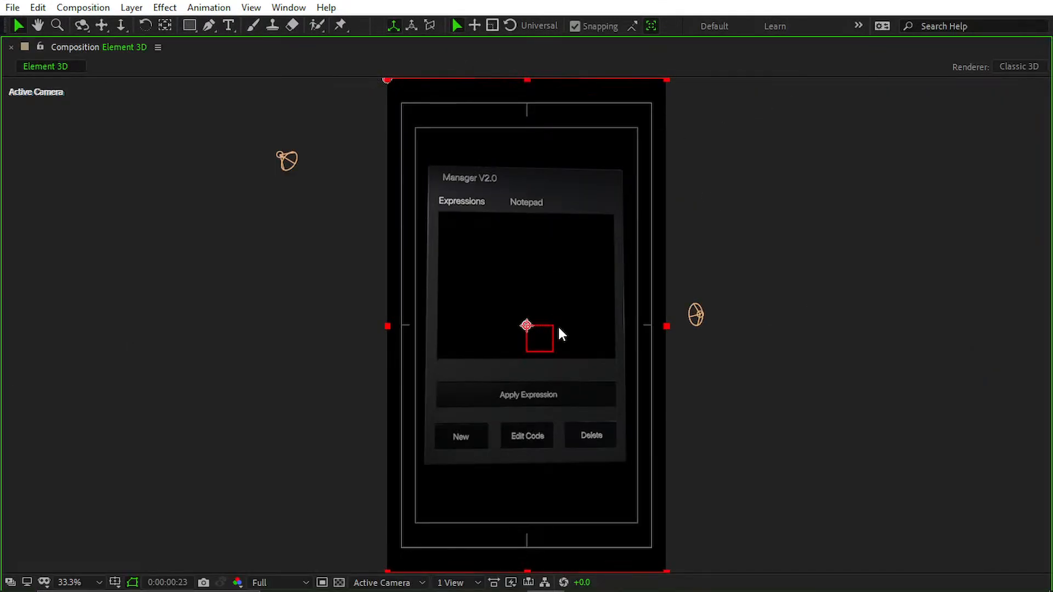
{"action": "key", "text": "slash"}
{"action": "key", "text": "h"}
{"action": "left_click_drag", "start_coordinate": [564, 340], "coordinate": [576, 487]}
{"action": "scroll", "coordinate": [568, 356], "scroll_direction": "down", "scroll_amount": 1}
{"action": "key", "text": "space"}
{"action": "left_click_drag", "start_coordinate": [553, 340], "coordinate": [533, 435]}
{"action": "scroll", "coordinate": [452, 279], "scroll_direction": "up", "scroll_amount": 1}
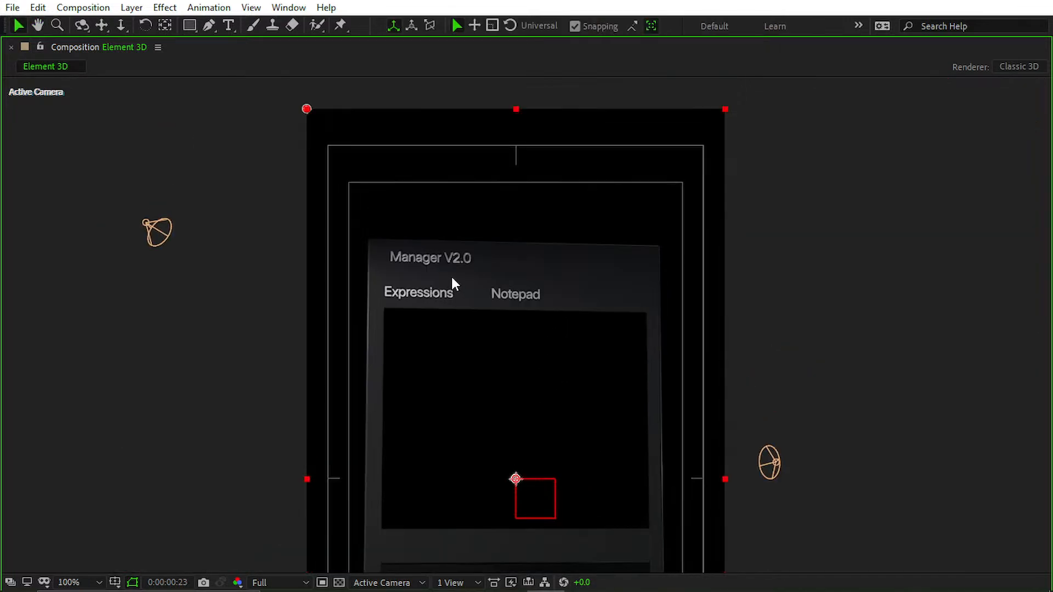
{"action": "scroll", "coordinate": [452, 278], "scroll_direction": "up", "scroll_amount": 2}
{"action": "scroll", "coordinate": [456, 279], "scroll_direction": "down", "scroll_amount": 2}
{"action": "key", "text": "space"}
{"action": "left_click_drag", "start_coordinate": [457, 280], "coordinate": [458, 308]}
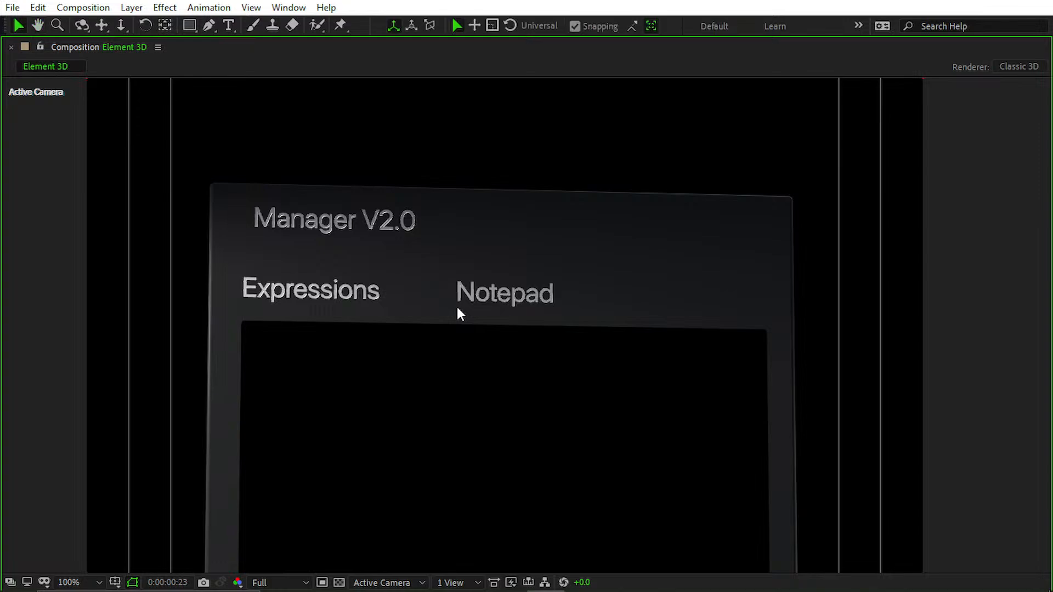
{"action": "scroll", "coordinate": [456, 305], "scroll_direction": "up", "scroll_amount": 1}
{"action": "key", "text": "grave"}
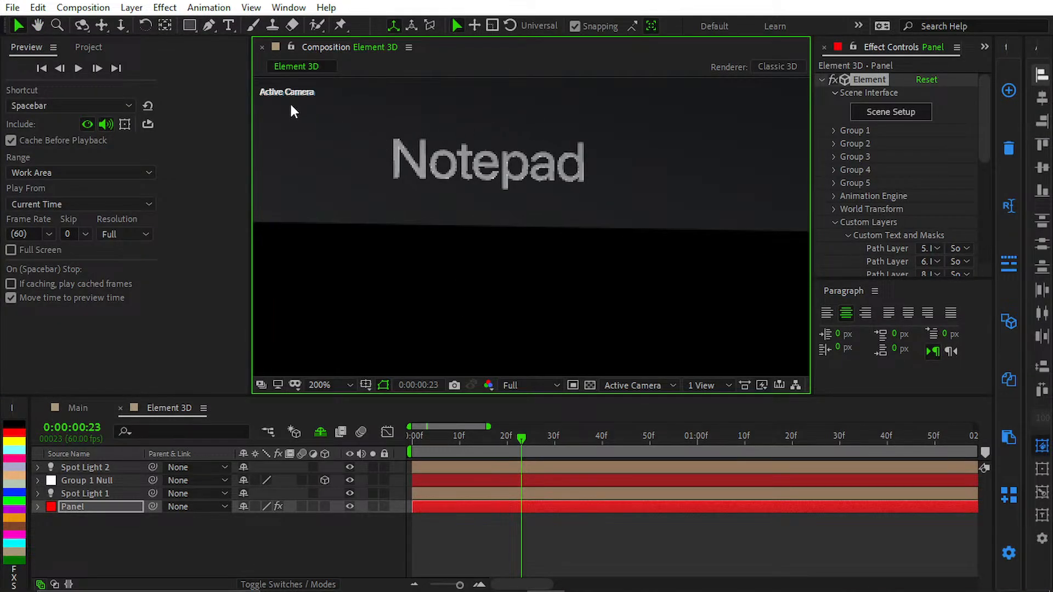
{"action": "middle_click_drag", "start_coordinate": [500, 257], "coordinate": [740, 264]}
{"action": "scroll", "coordinate": [388, 238], "scroll_direction": "down", "scroll_amount": 2}
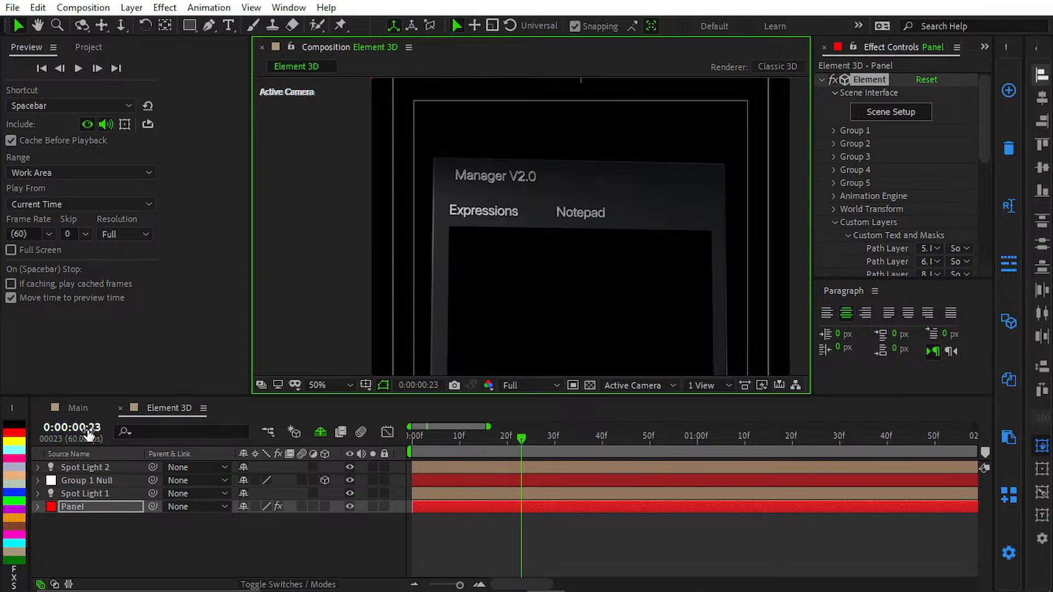
- Check the Notepad tab design in the Main composition, then reopen the Panel layer's Scene Setup from the Element 3D composition
{"action": "left_click", "coordinate": [78, 408]}
{"action": "scroll", "coordinate": [485, 207], "scroll_direction": "up", "scroll_amount": 4}
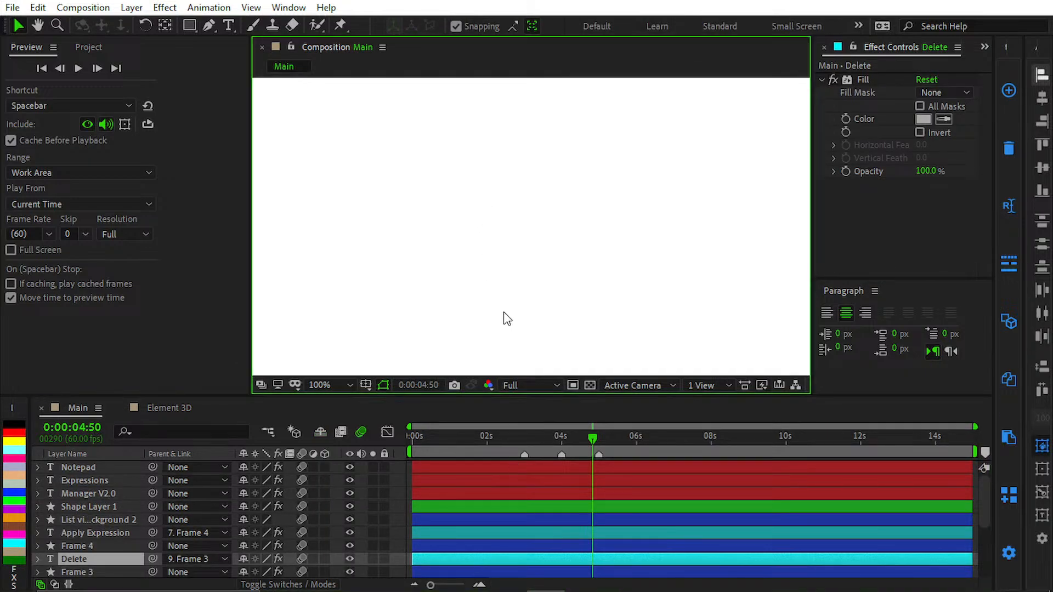
{"action": "scroll", "coordinate": [503, 318], "scroll_direction": "down", "scroll_amount": 5}
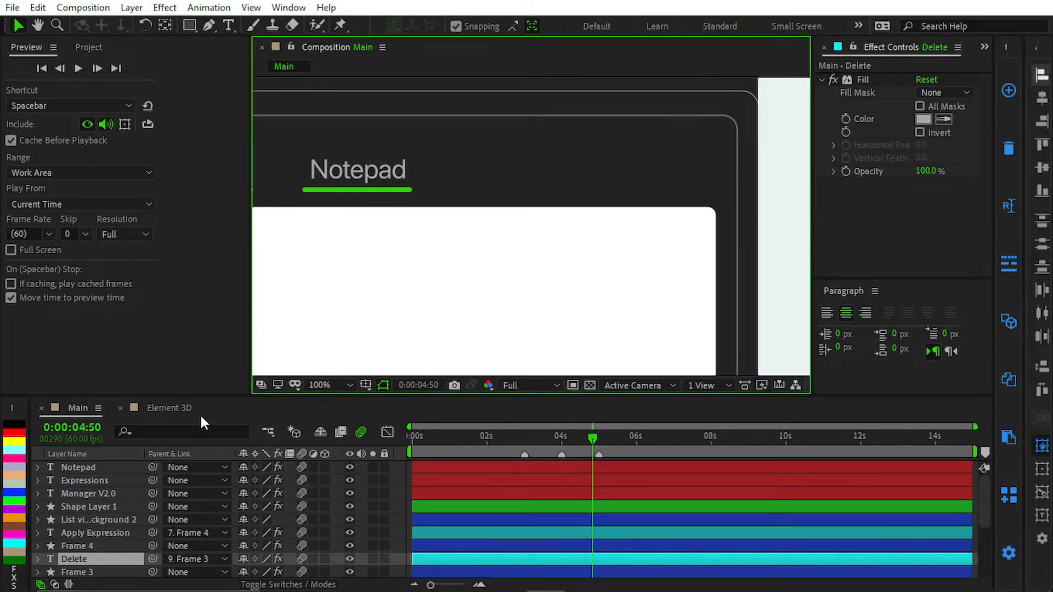
{"action": "left_click", "coordinate": [187, 408]}
{"action": "left_click", "coordinate": [881, 113]}
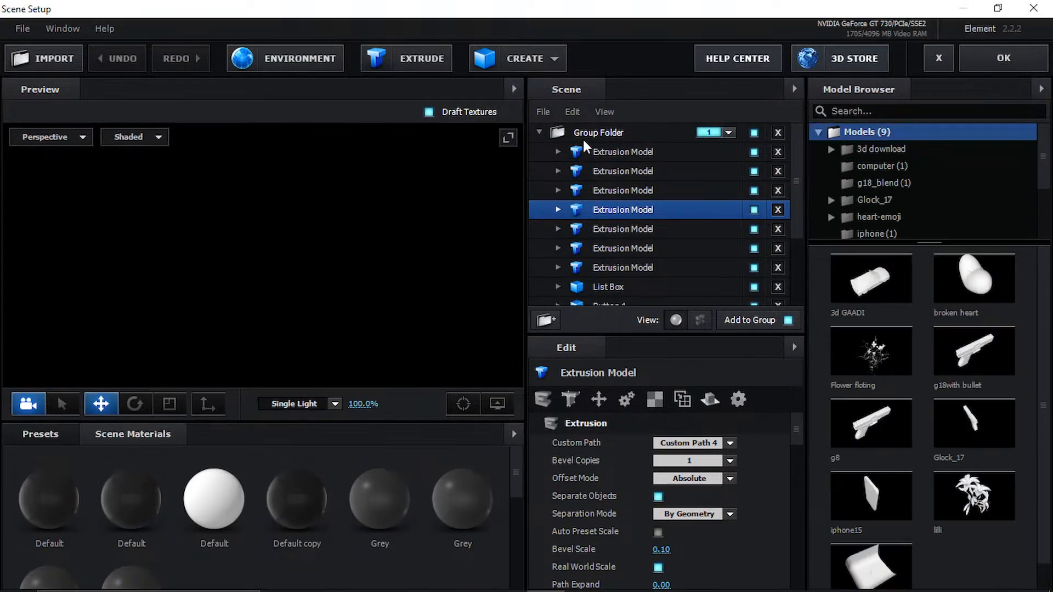
- Examine the panel's button texts and its Manager V2.0, Expressions and Notepad header texts up close in the scene preview
{"action": "scroll", "coordinate": [431, 285], "scroll_direction": "up", "scroll_amount": 4}
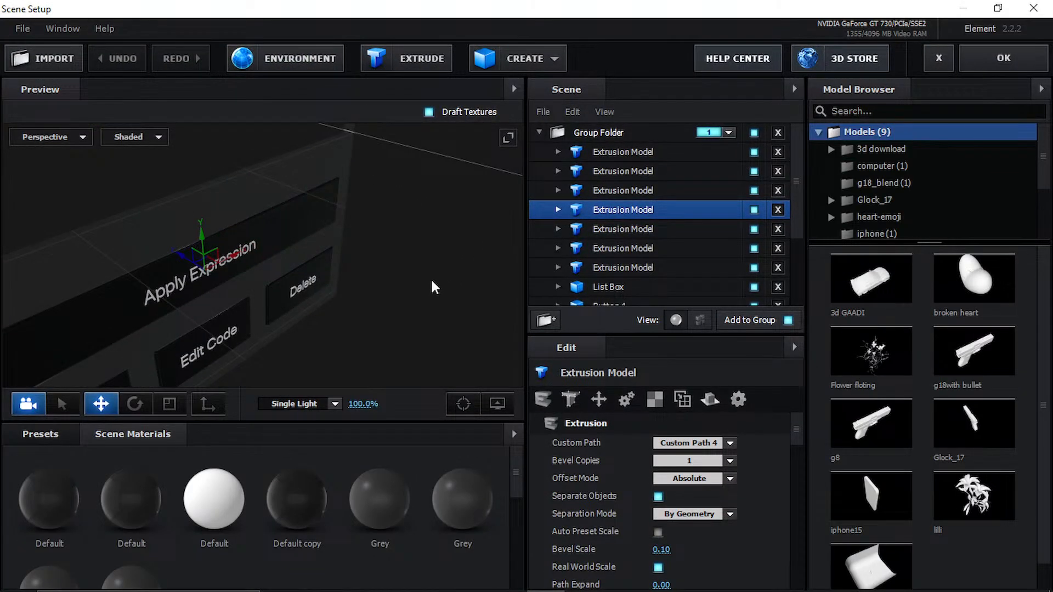
{"action": "scroll", "coordinate": [412, 308], "scroll_direction": "up", "scroll_amount": 3}
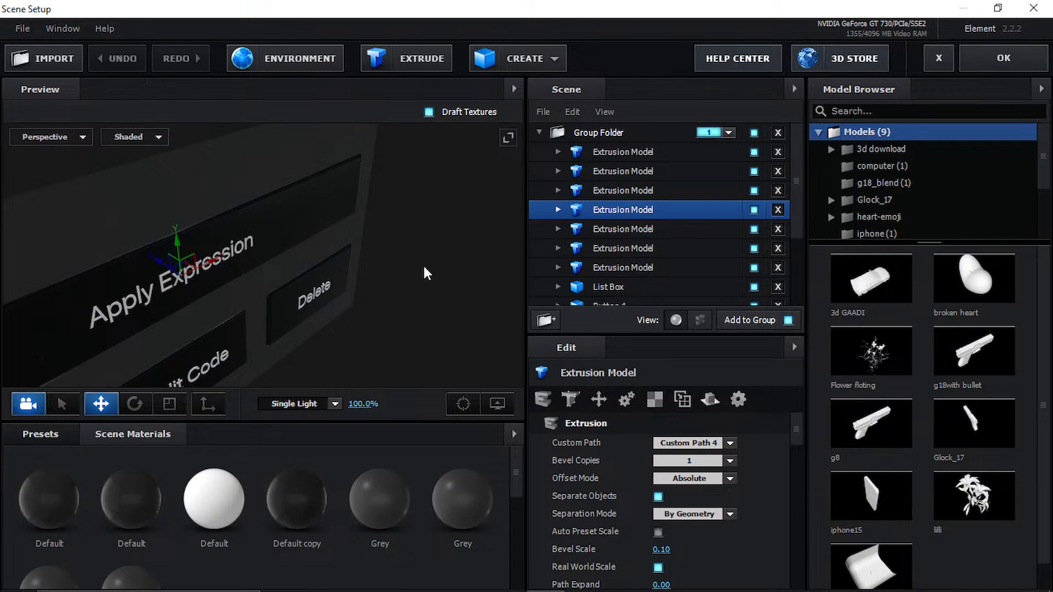
{"action": "scroll", "coordinate": [423, 267], "scroll_direction": "down", "scroll_amount": 2}
{"action": "middle_click_drag", "start_coordinate": [419, 270], "coordinate": [448, 376]}
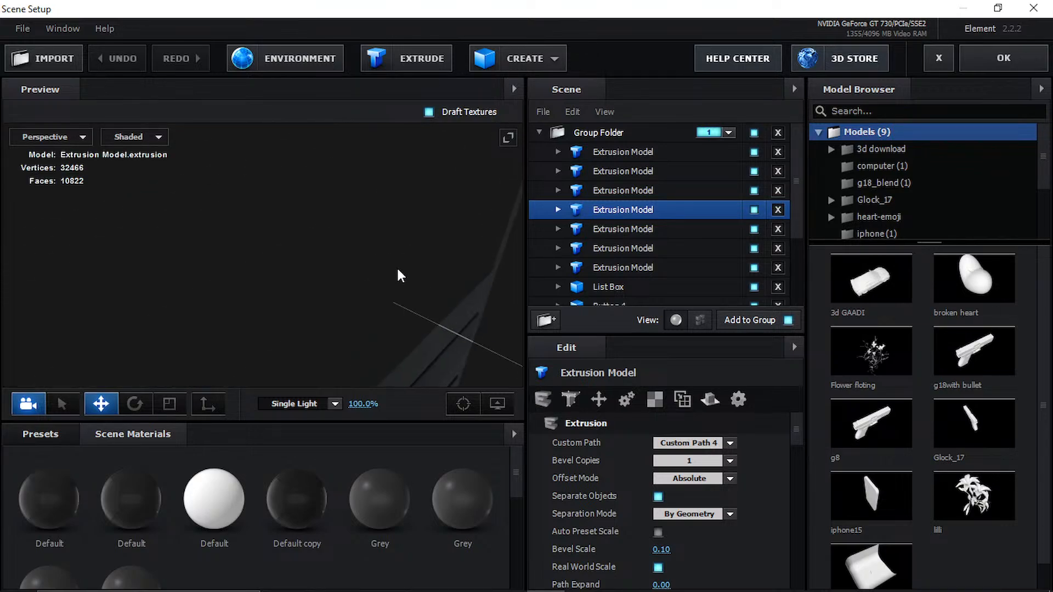
{"action": "scroll", "coordinate": [395, 267], "scroll_direction": "down", "scroll_amount": 5}
{"action": "middle_click_drag", "start_coordinate": [391, 266], "coordinate": [396, 381]}
{"action": "left_click_drag", "start_coordinate": [402, 219], "coordinate": [367, 207]}
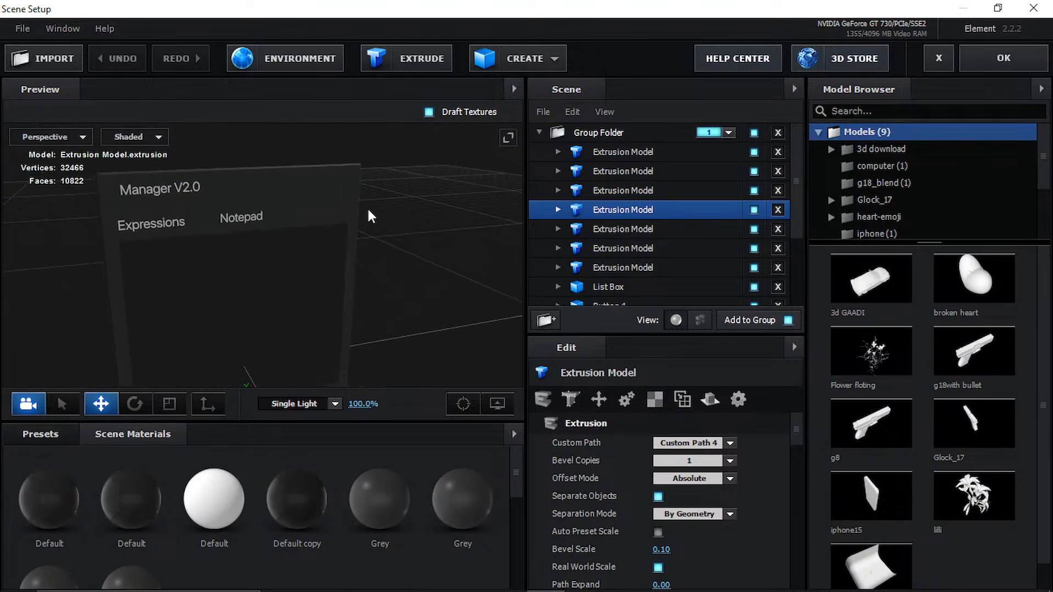
{"action": "scroll", "coordinate": [416, 268], "scroll_direction": "up", "scroll_amount": 4}
{"action": "middle_click_drag", "start_coordinate": [367, 206], "coordinate": [466, 33]}
{"action": "middle_click_drag", "start_coordinate": [303, 201], "coordinate": [340, 308]}
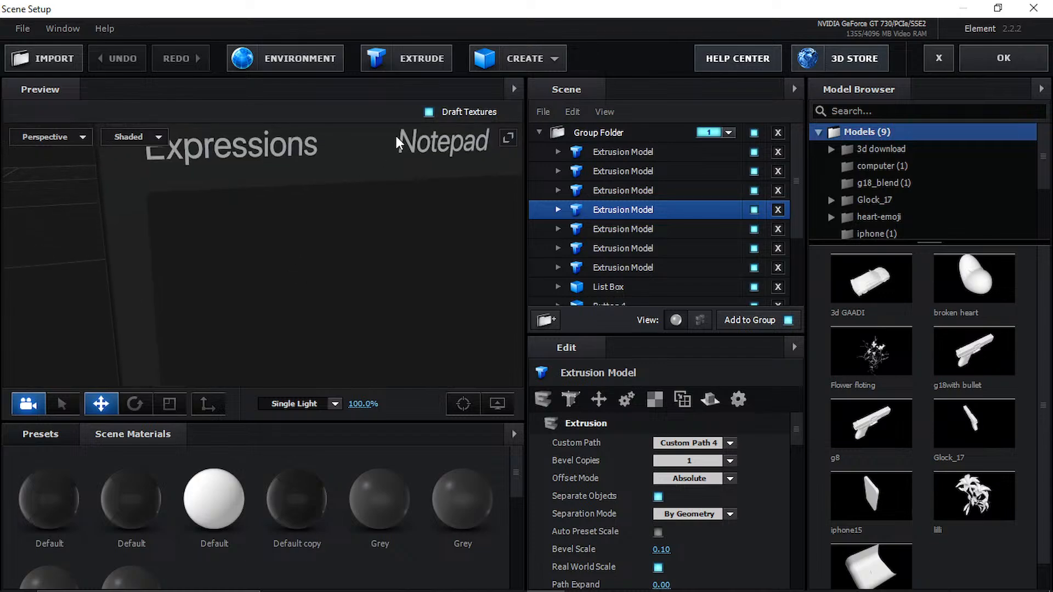
{"action": "middle_click_drag", "start_coordinate": [395, 133], "coordinate": [357, 228]}
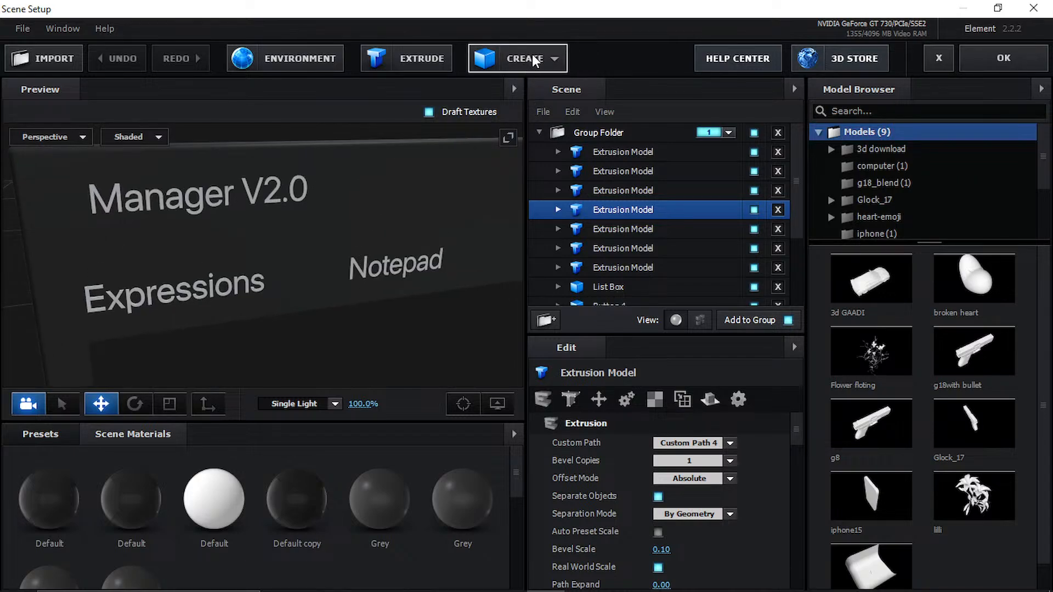
- Create a box primitive in the scene
{"action": "left_click", "coordinate": [552, 61]}
{"action": "left_click", "coordinate": [610, 48]}
{"action": "left_click", "coordinate": [528, 53]}
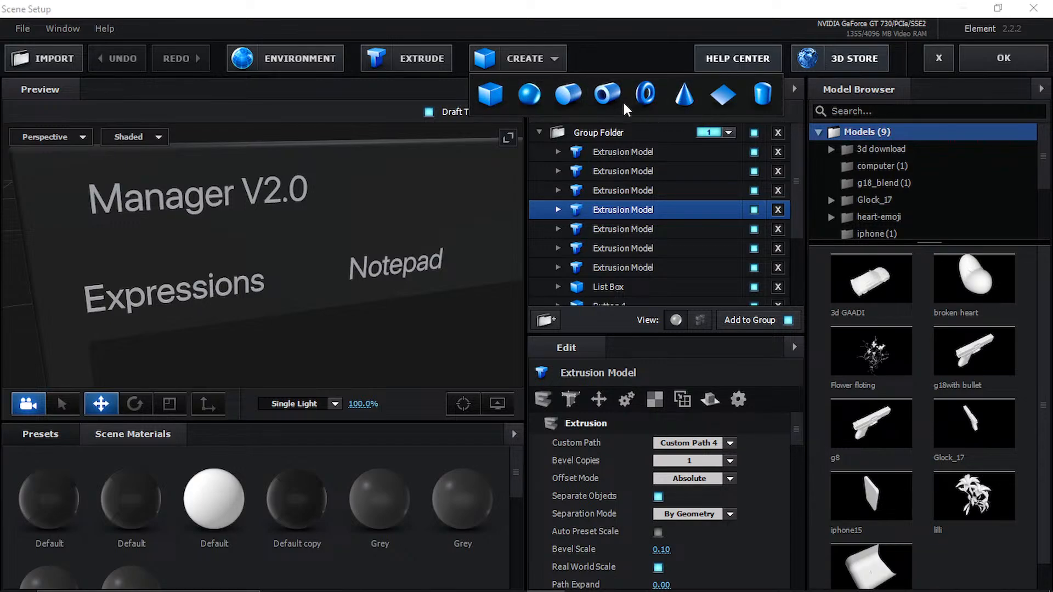
{"action": "left_click", "coordinate": [498, 97]}
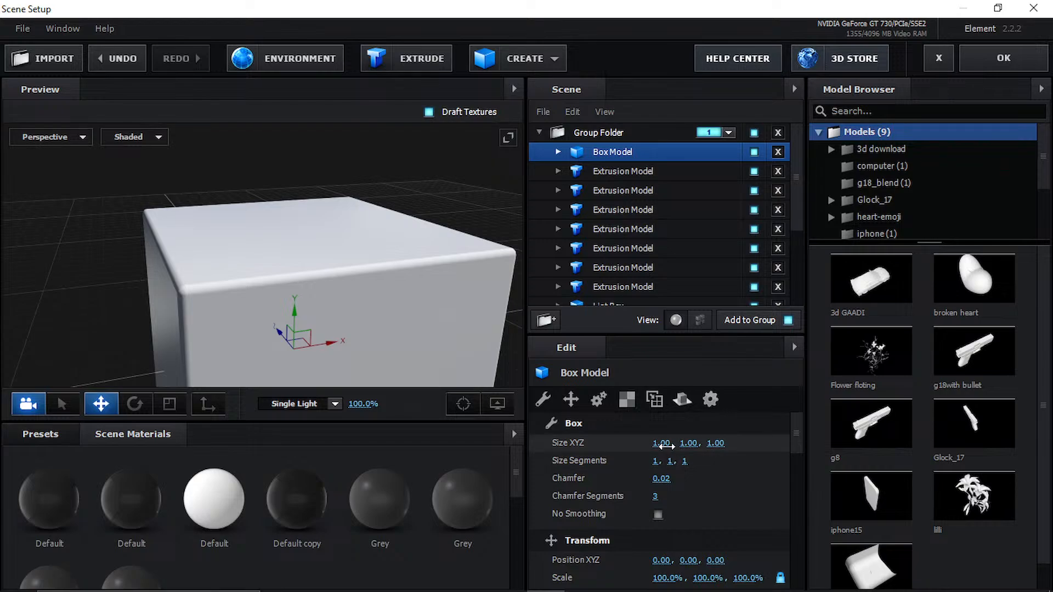
- Set the new box's X and Y sizes to 0.01
{"action": "left_click", "coordinate": [661, 443]}
{"action": "type", "text": "0"}
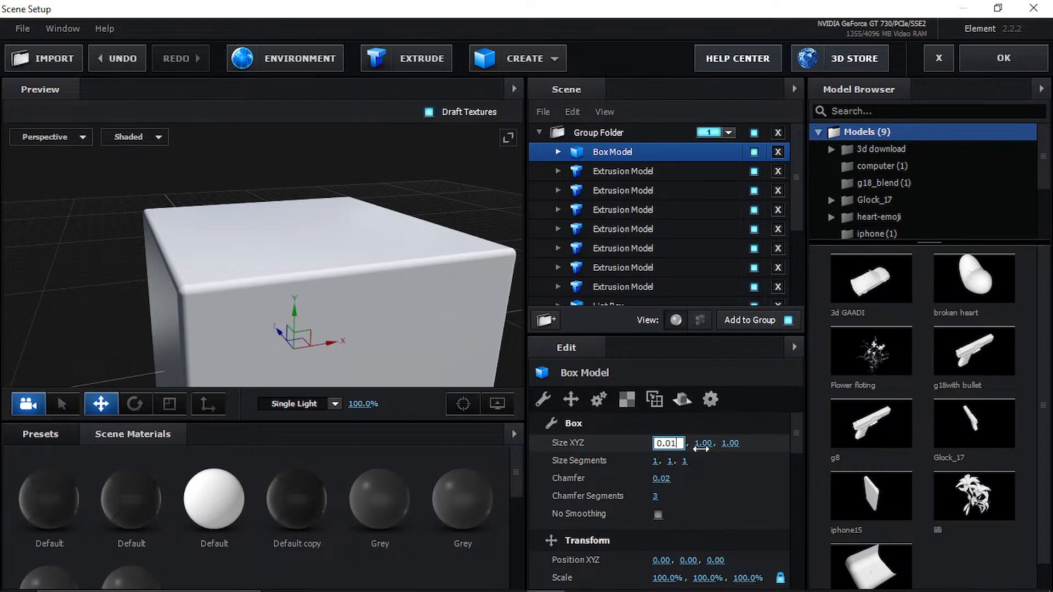
{"action": "type", "text": ".01"}
{"action": "key", "text": "Return"}
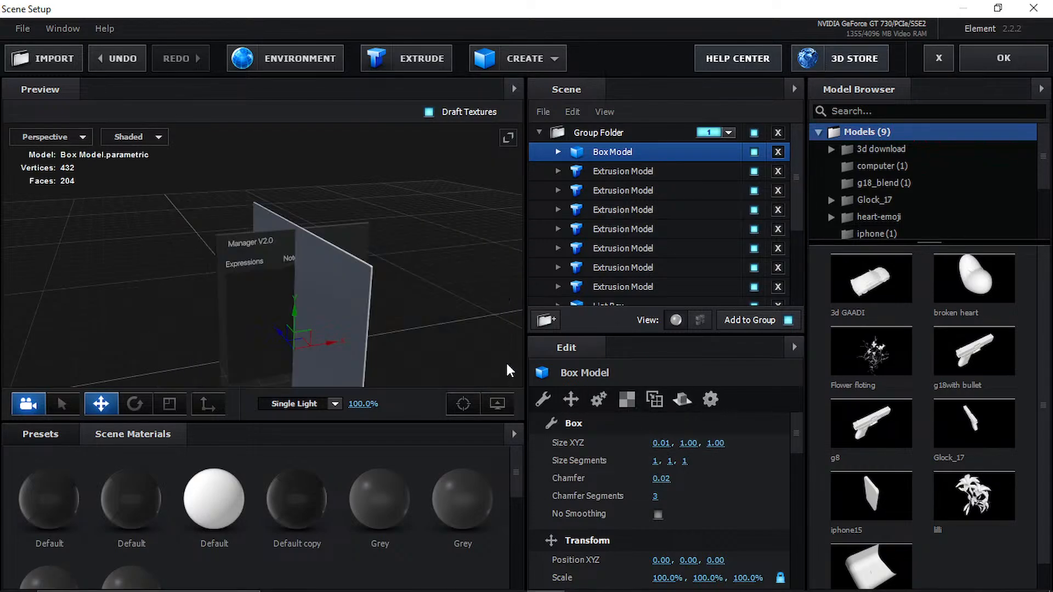
{"action": "left_click", "coordinate": [689, 443]}
{"action": "type", "text": "0"}
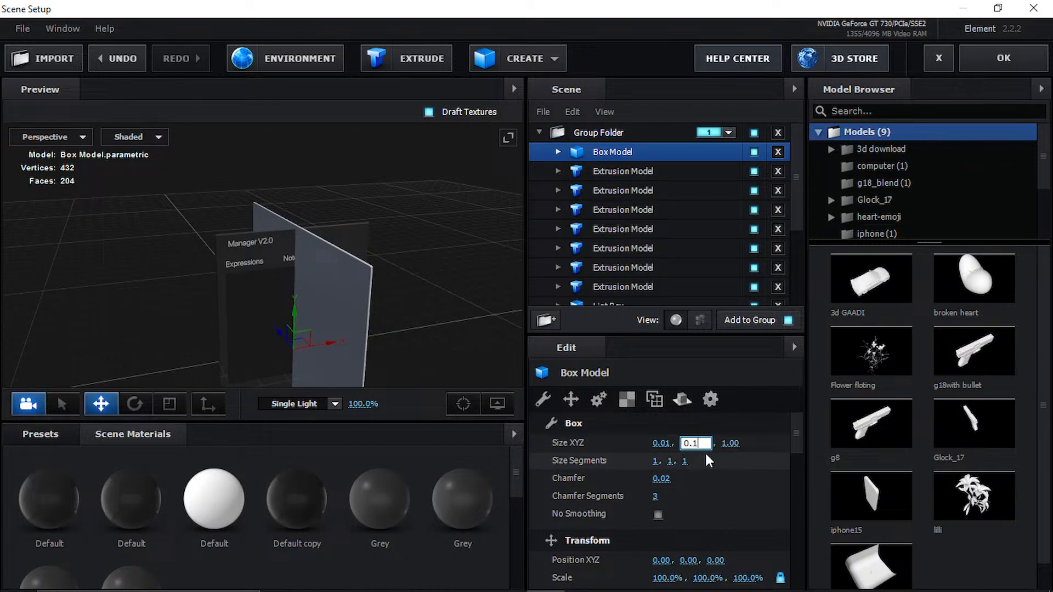
{"action": "type", "text": ".01"}
{"action": "key", "text": "Return"}
- Set the box's Z size to 0.1 and move it along Z to about -0.07, in front of the panel
{"action": "left_click_drag", "start_coordinate": [705, 445], "coordinate": [708, 449]}
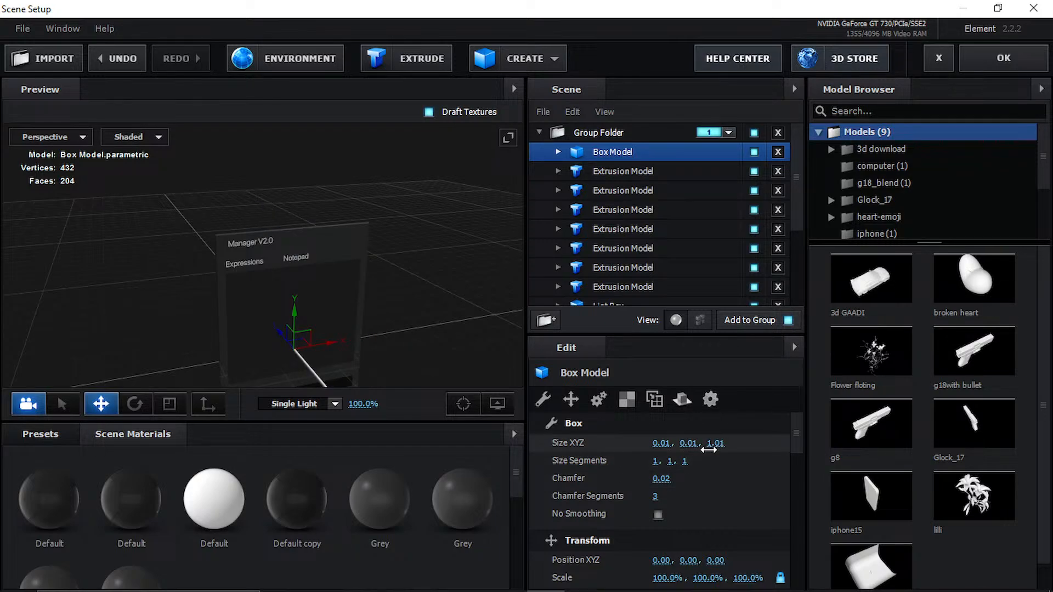
{"action": "left_click", "coordinate": [713, 443]}
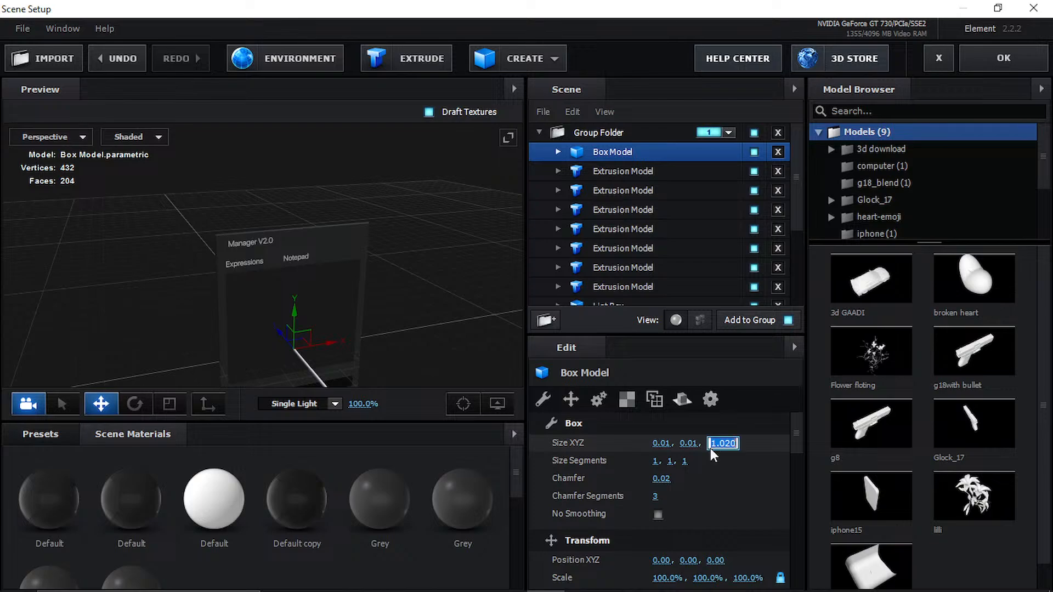
{"action": "type", "text": "0.1"}
{"action": "key", "text": "Return"}
{"action": "scroll", "coordinate": [384, 325], "scroll_direction": "up", "scroll_amount": 4}
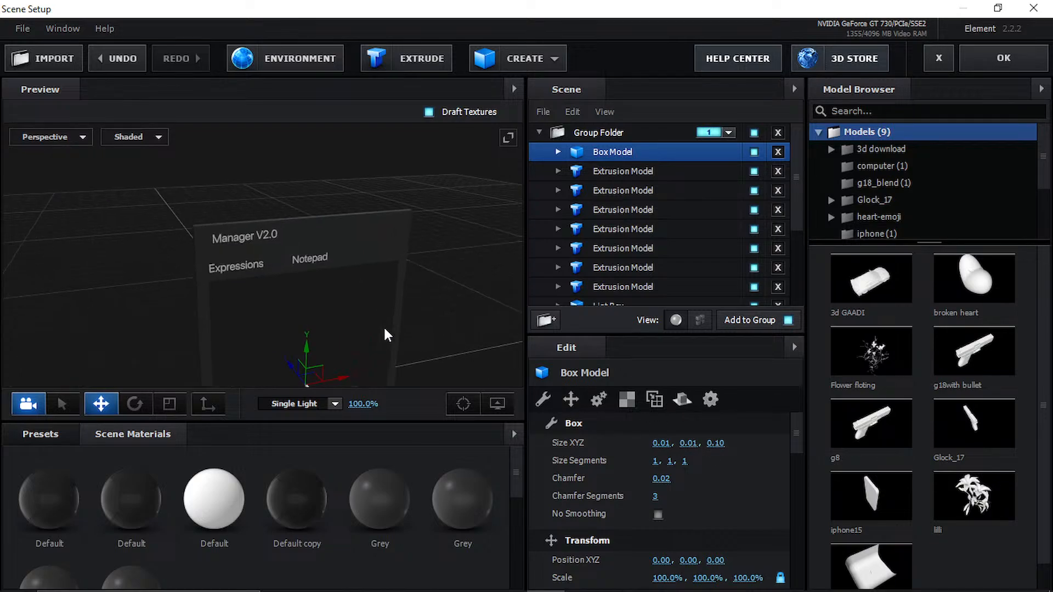
{"action": "left_click_drag", "start_coordinate": [376, 324], "coordinate": [334, 318]}
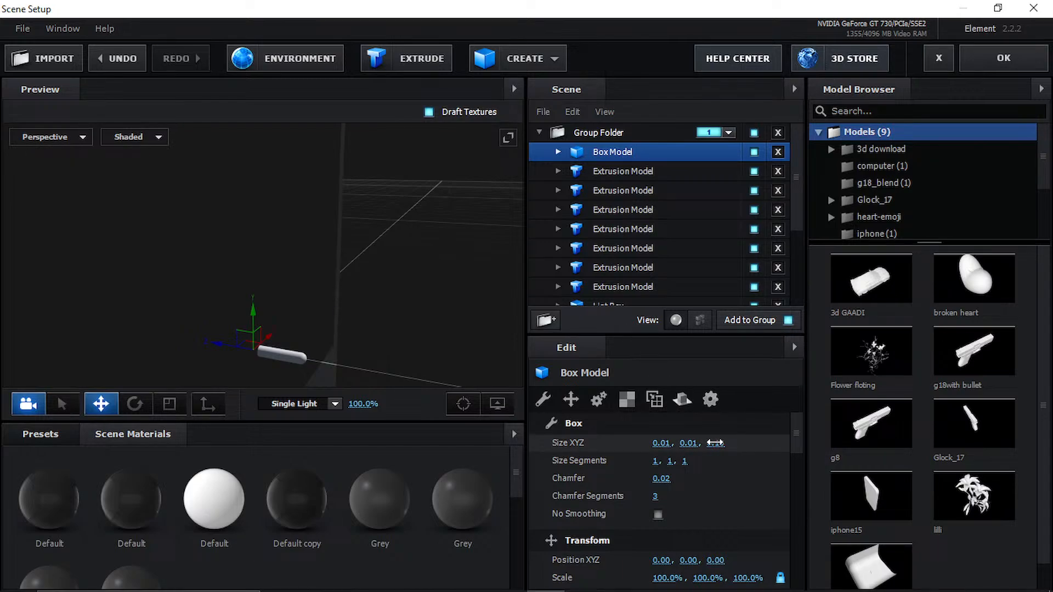
{"action": "left_click_drag", "start_coordinate": [223, 338], "coordinate": [327, 319]}
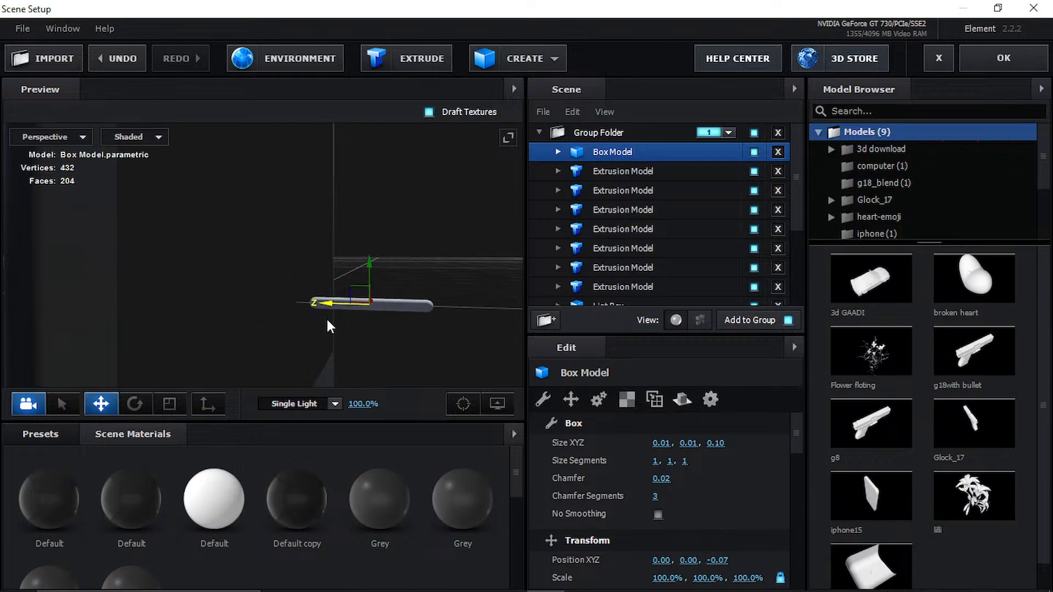
- Set the box's Z size to 0.01
{"action": "left_click", "coordinate": [715, 442]}
{"action": "type", "text": "0."}
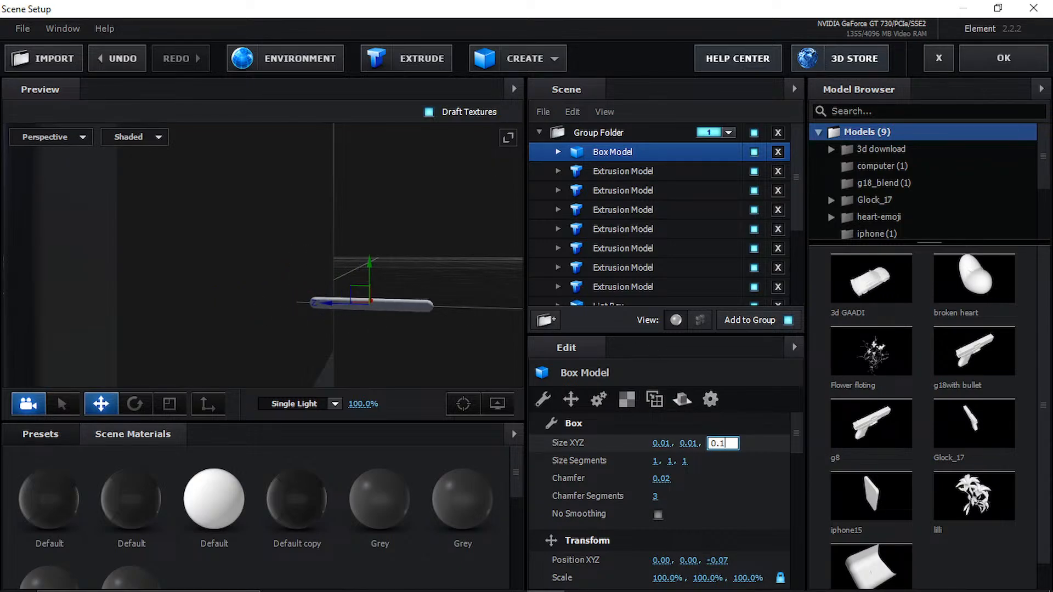
{"action": "key", "text": "Return"}
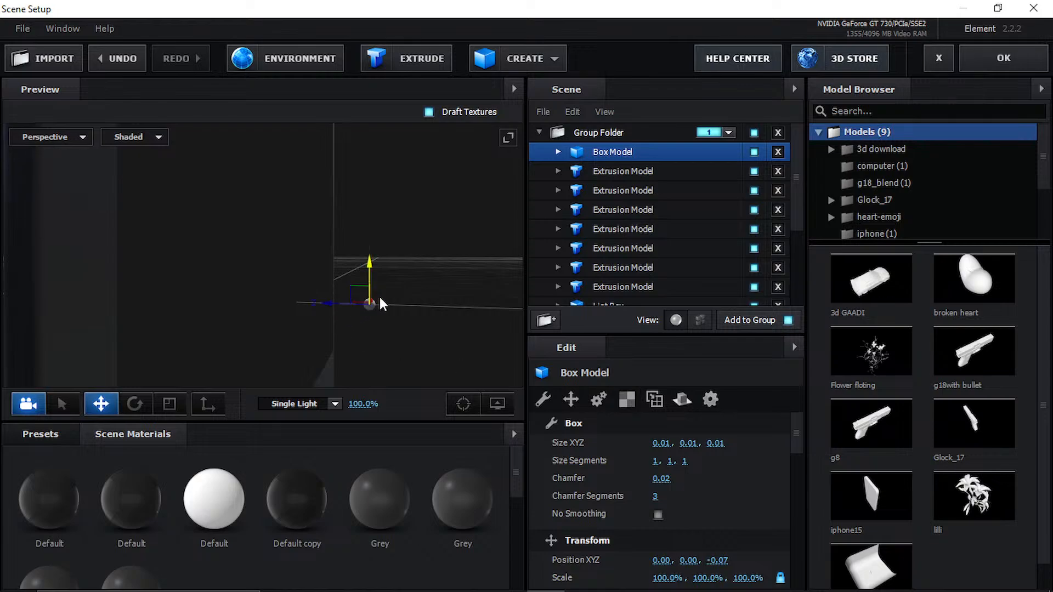
- Try X sizes of about 0.67, 0.05 and 0.1 for the thin box
{"action": "left_click_drag", "start_coordinate": [655, 439], "coordinate": [702, 439]}
{"action": "left_click_drag", "start_coordinate": [403, 289], "coordinate": [343, 312]}
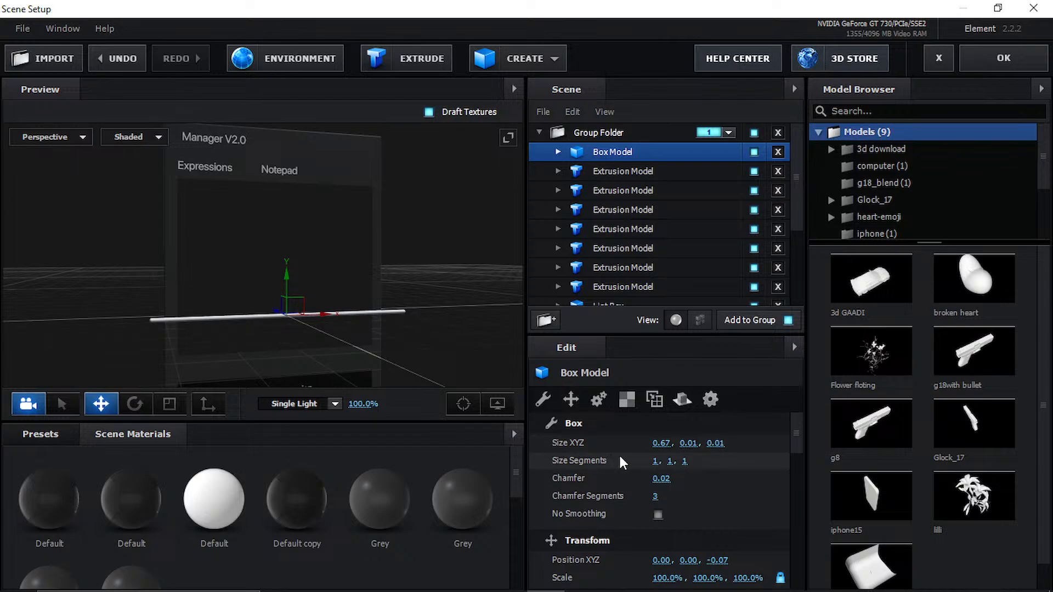
{"action": "left_click_drag", "start_coordinate": [656, 442], "coordinate": [659, 442]}
{"action": "left_click", "coordinate": [658, 442]}
{"action": "type", "text": "0."}
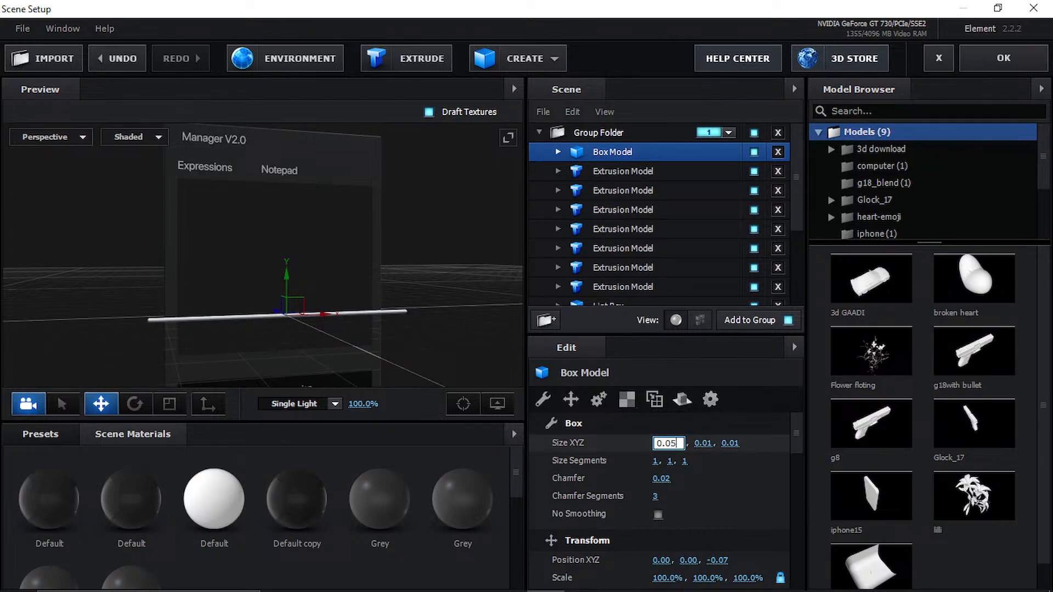
{"action": "type", "text": "05"}
{"action": "key", "text": "Return"}
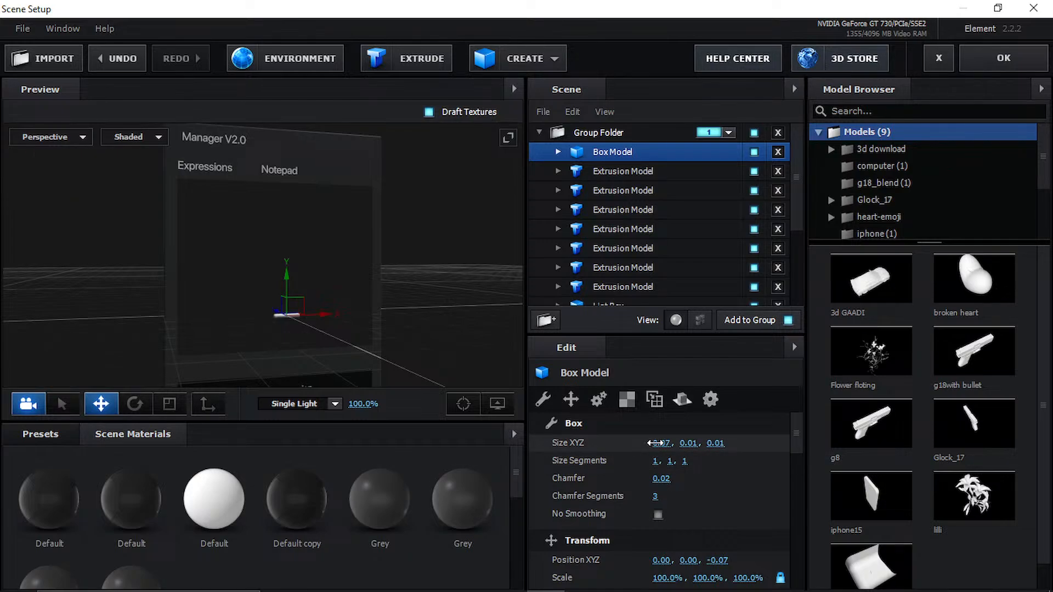
{"action": "left_click", "coordinate": [658, 442]}
{"action": "key", "text": "BackSpace"}
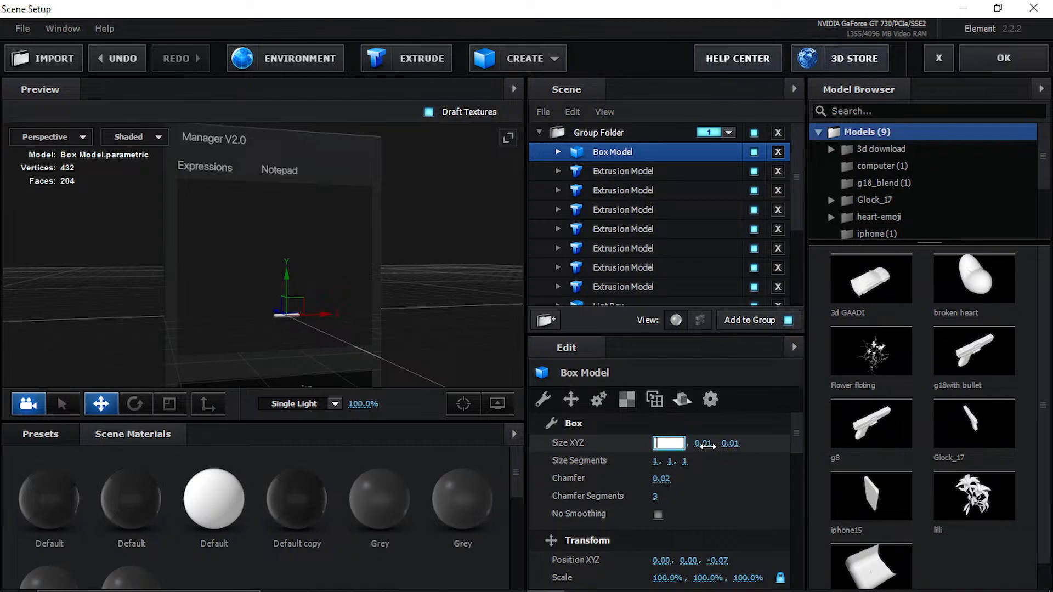
{"action": "type", "text": "0.1"}
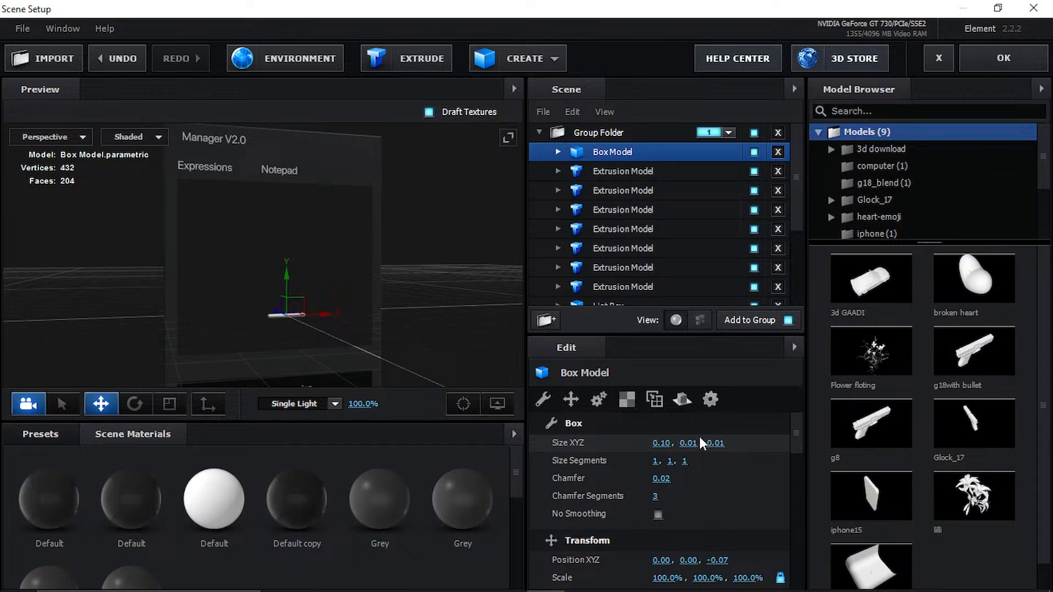
{"action": "key", "text": "Return"}
- Set the box's X size to 0.2
{"action": "left_click", "coordinate": [667, 446]}
{"action": "type", "text": "0"}
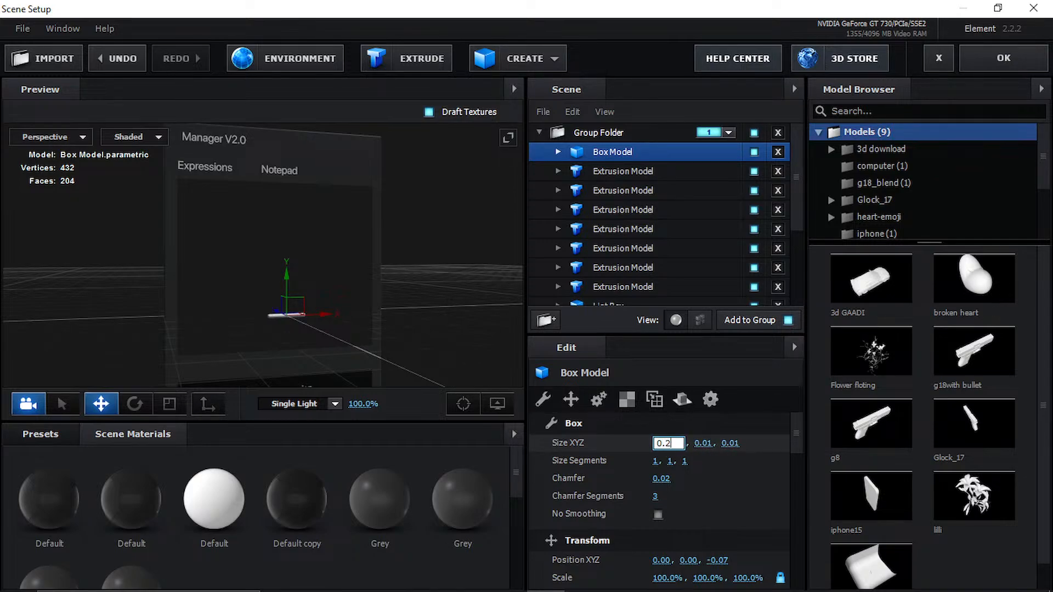
{"action": "key", "text": "Return"}
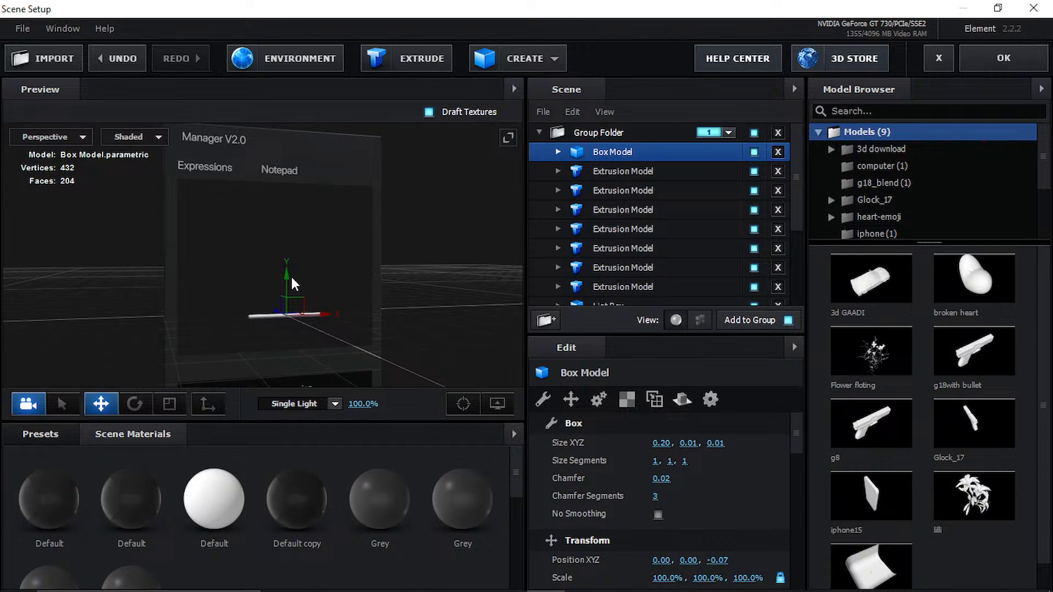
- Raise the thin bar to about Y 0.30 and move it along Z to about 0 against the panel face
{"action": "left_click_drag", "start_coordinate": [292, 279], "coordinate": [263, 170]}
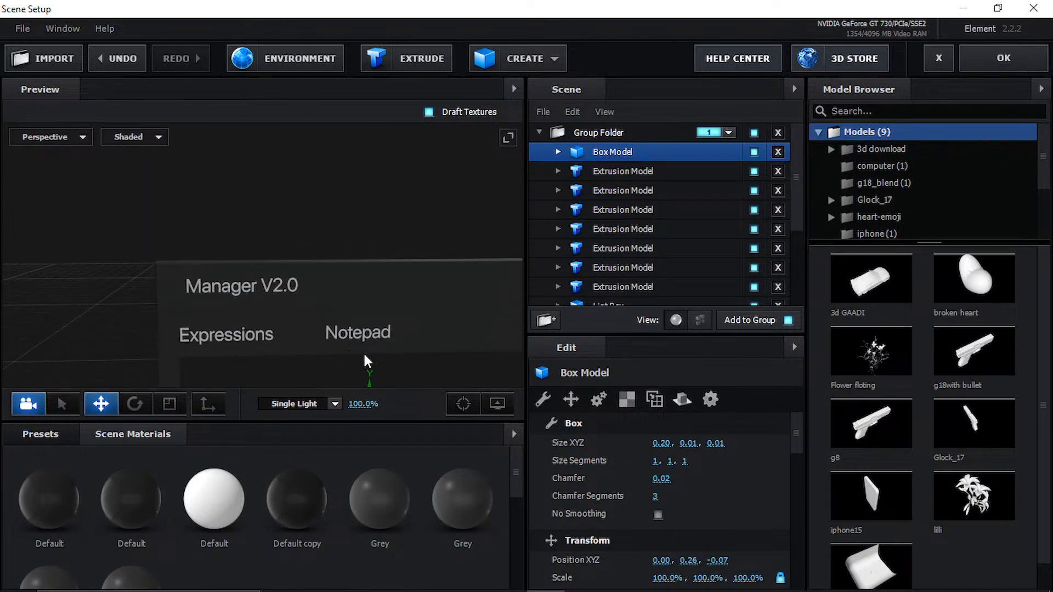
{"action": "left_click_drag", "start_coordinate": [367, 362], "coordinate": [278, 272]}
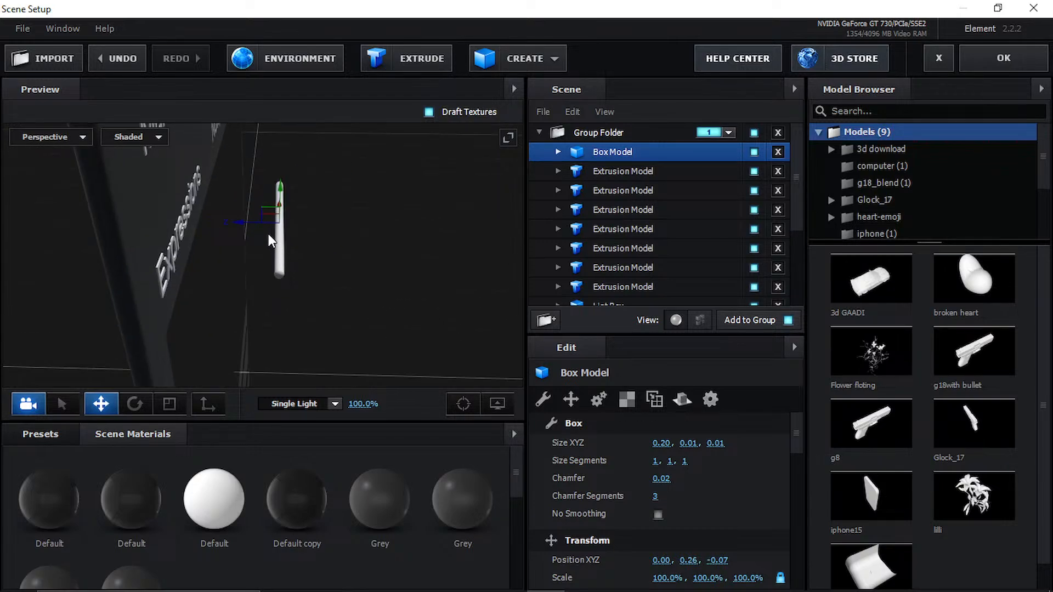
{"action": "left_click_drag", "start_coordinate": [245, 222], "coordinate": [235, 187]}
{"action": "left_click_drag", "start_coordinate": [241, 142], "coordinate": [241, 99]}
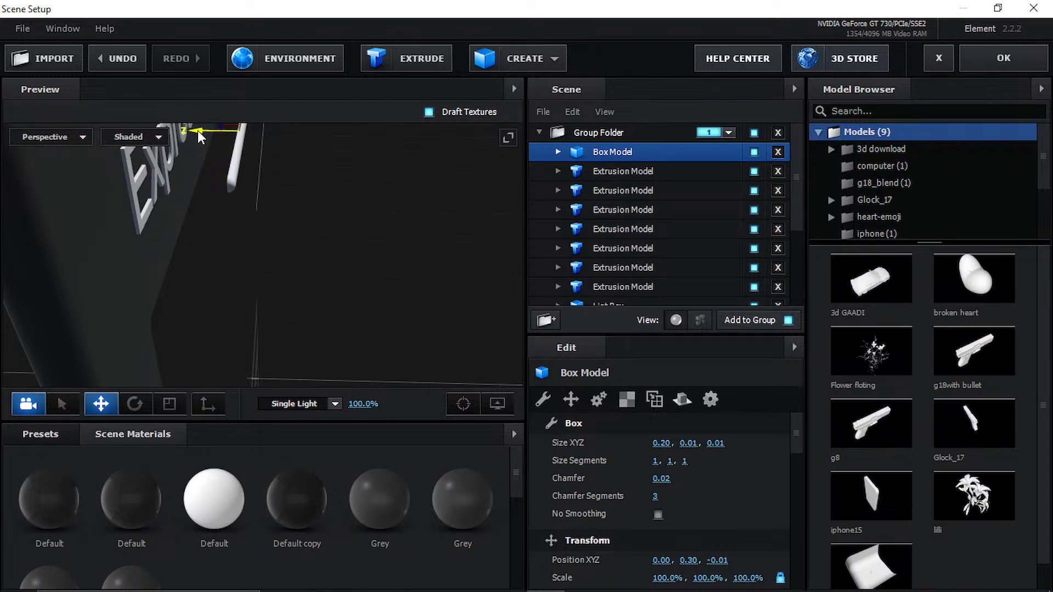
{"action": "left_click_drag", "start_coordinate": [198, 132], "coordinate": [184, 133]}
{"action": "middle_click_drag", "start_coordinate": [236, 203], "coordinate": [237, 296]}
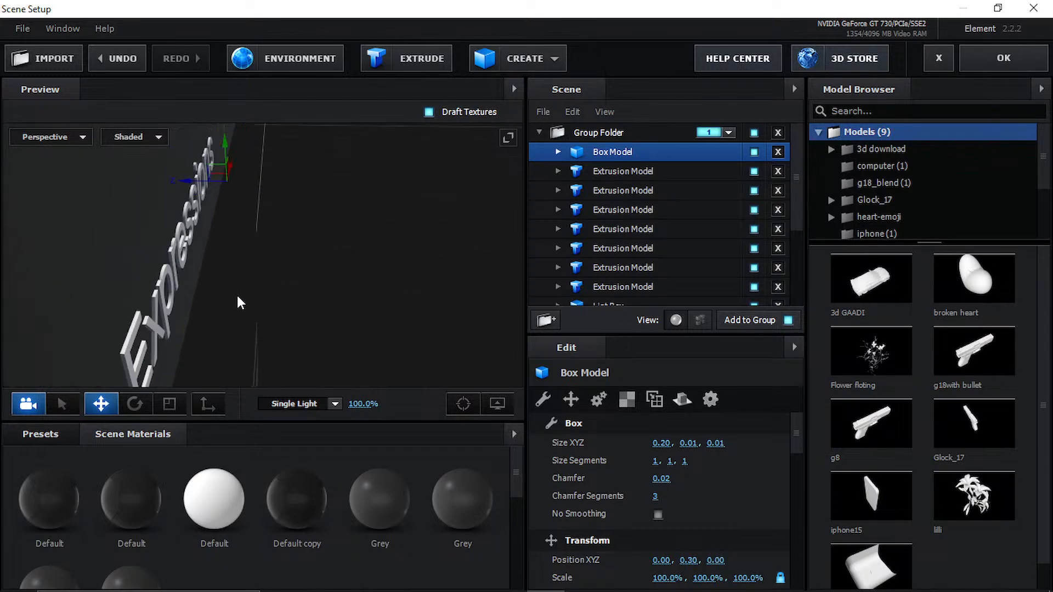
- Raise the bar to about Y 0.35 below the header tabs and shift it along X to about -0.12
{"action": "middle_click_drag", "start_coordinate": [227, 164], "coordinate": [225, 200]}
{"action": "left_click_drag", "start_coordinate": [225, 201], "coordinate": [224, 131]}
{"action": "left_click_drag", "start_coordinate": [290, 224], "coordinate": [284, 182]}
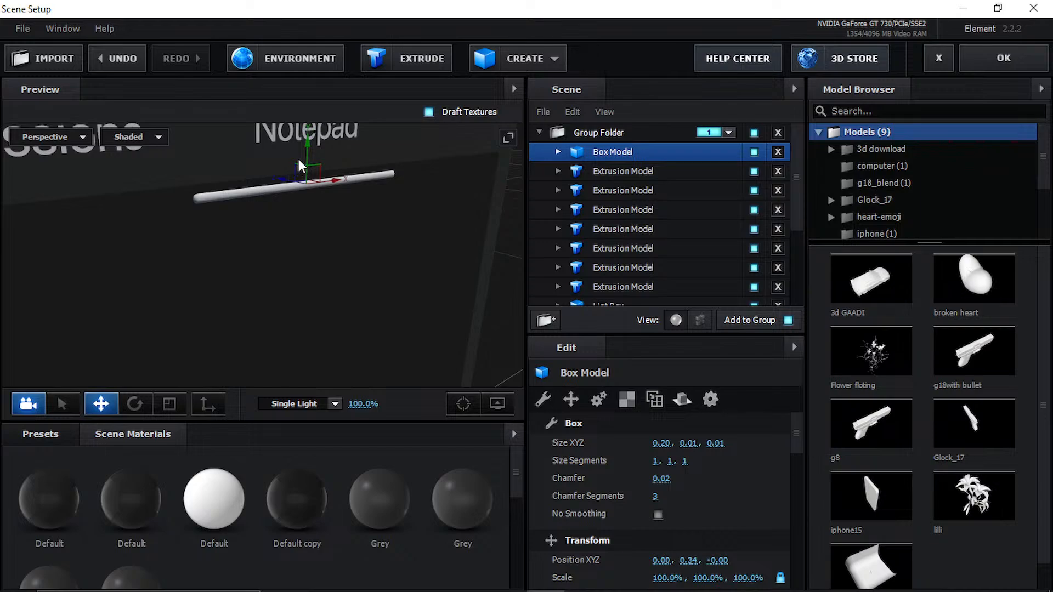
{"action": "left_click_drag", "start_coordinate": [306, 144], "coordinate": [195, 183]}
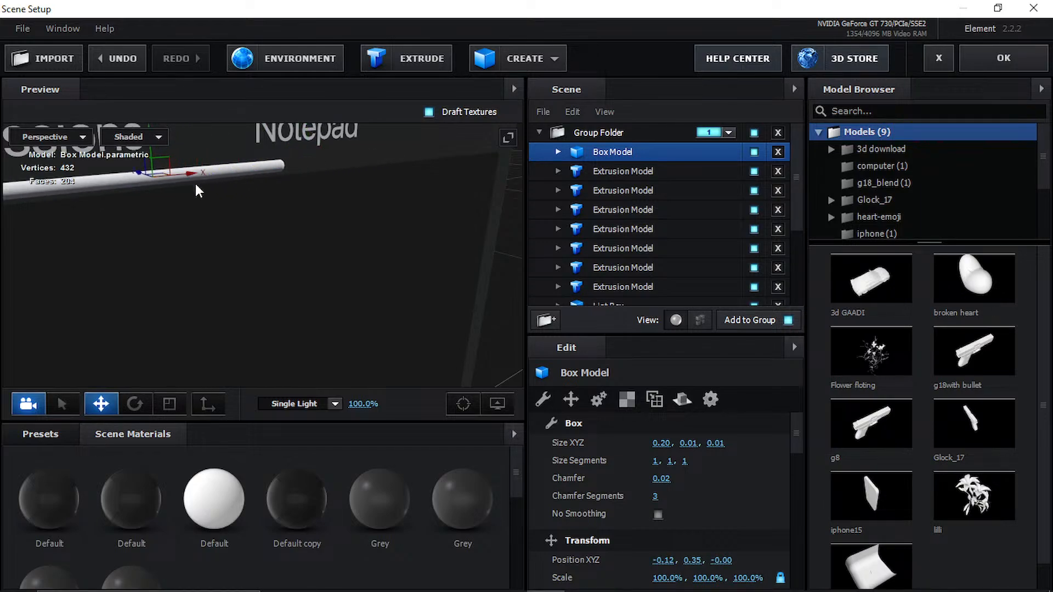
- Switch the preview to the Front view and move the bar along X to about -0.19, beneath the Expressions text
{"action": "left_click", "coordinate": [57, 144]}
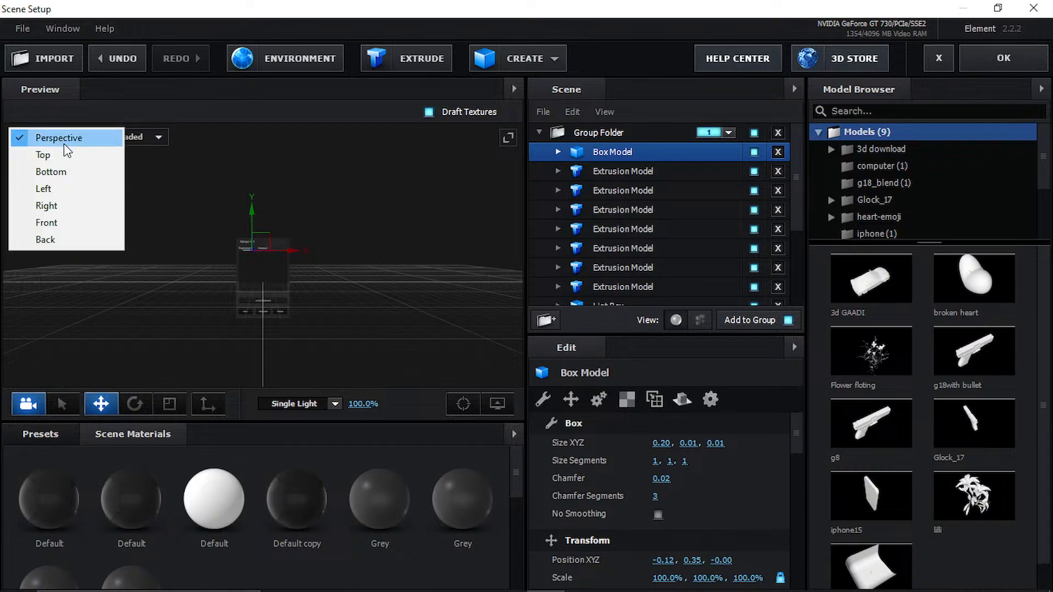
{"action": "left_click", "coordinate": [81, 223]}
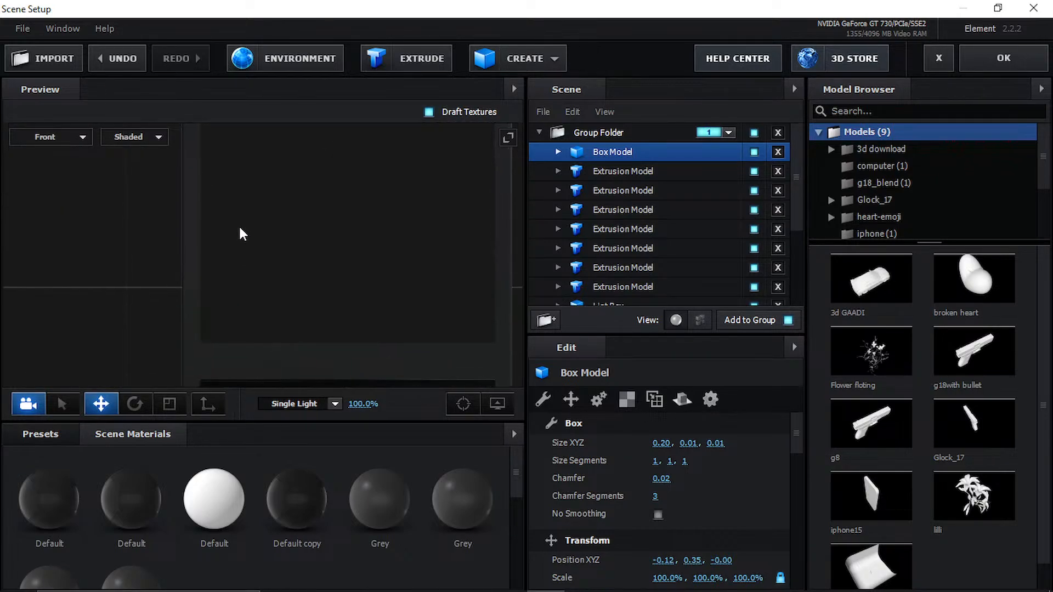
{"action": "left_click", "coordinate": [209, 404]}
{"action": "scroll", "coordinate": [239, 272], "scroll_direction": "up", "scroll_amount": 10}
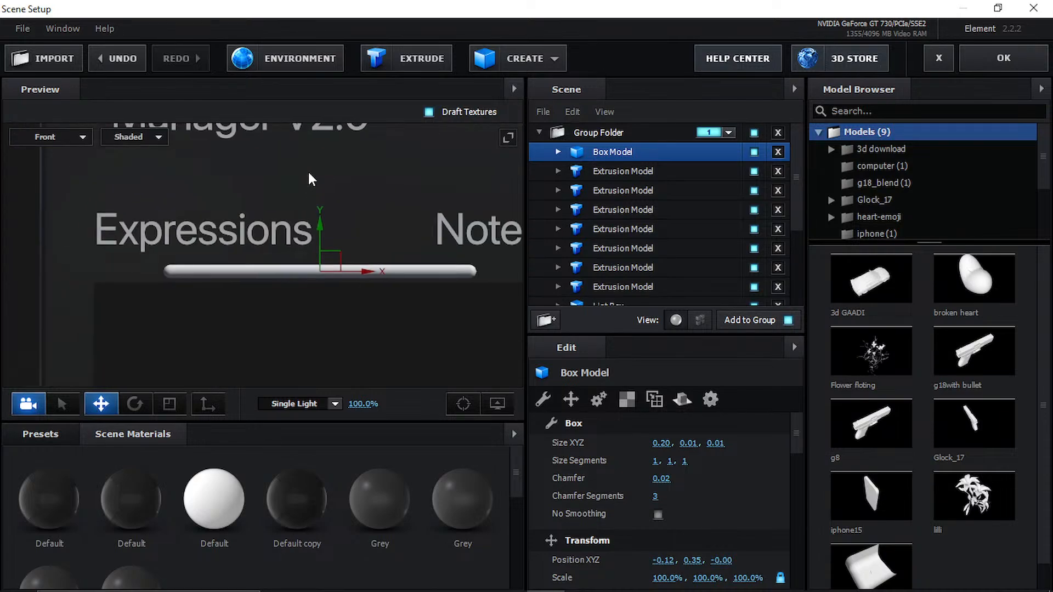
{"action": "left_click_drag", "start_coordinate": [429, 284], "coordinate": [197, 286]}
{"action": "middle_click_drag", "start_coordinate": [215, 303], "coordinate": [321, 303]}
{"action": "scroll", "coordinate": [322, 296], "scroll_direction": "down", "scroll_amount": 1}
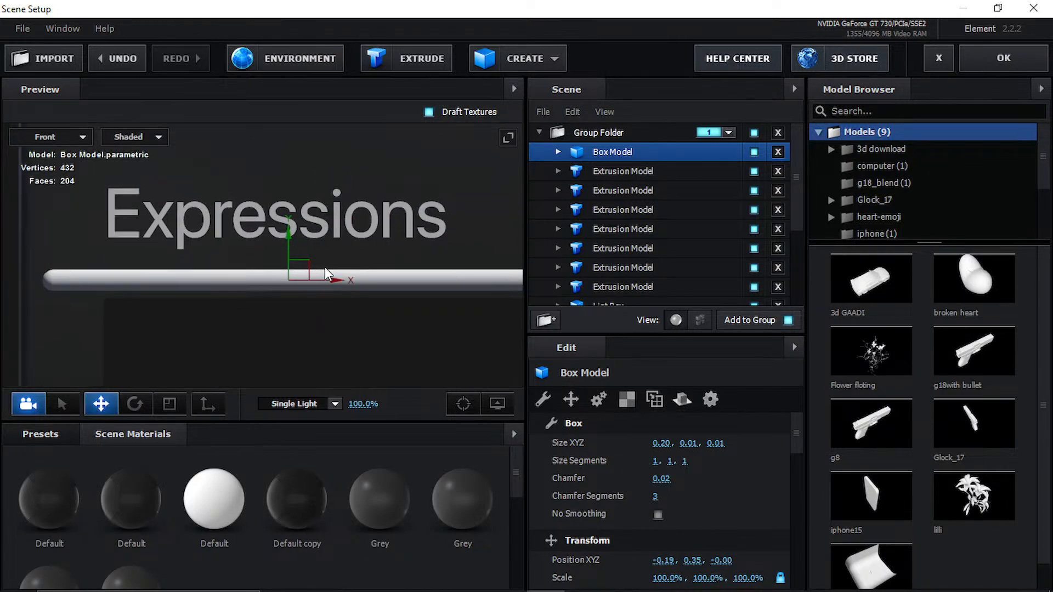
- Raise the underline bar along Y to about 0.36, closer beneath the Expressions text
{"action": "left_click_drag", "start_coordinate": [288, 235], "coordinate": [289, 216]}
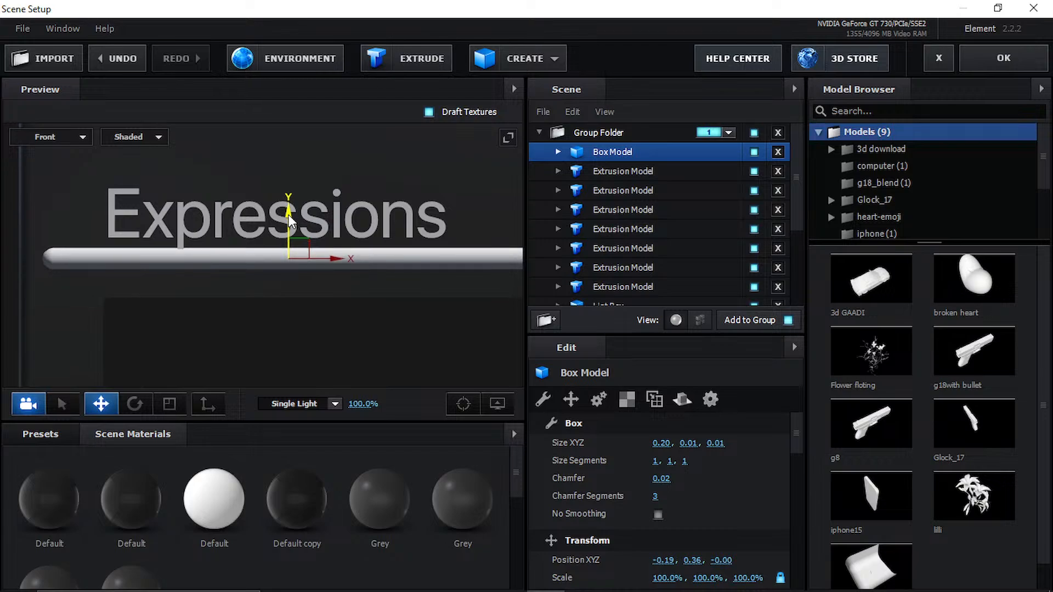
{"action": "middle_click_drag", "start_coordinate": [352, 301], "coordinate": [339, 306]}
{"action": "left_click_drag", "start_coordinate": [315, 276], "coordinate": [313, 276]}
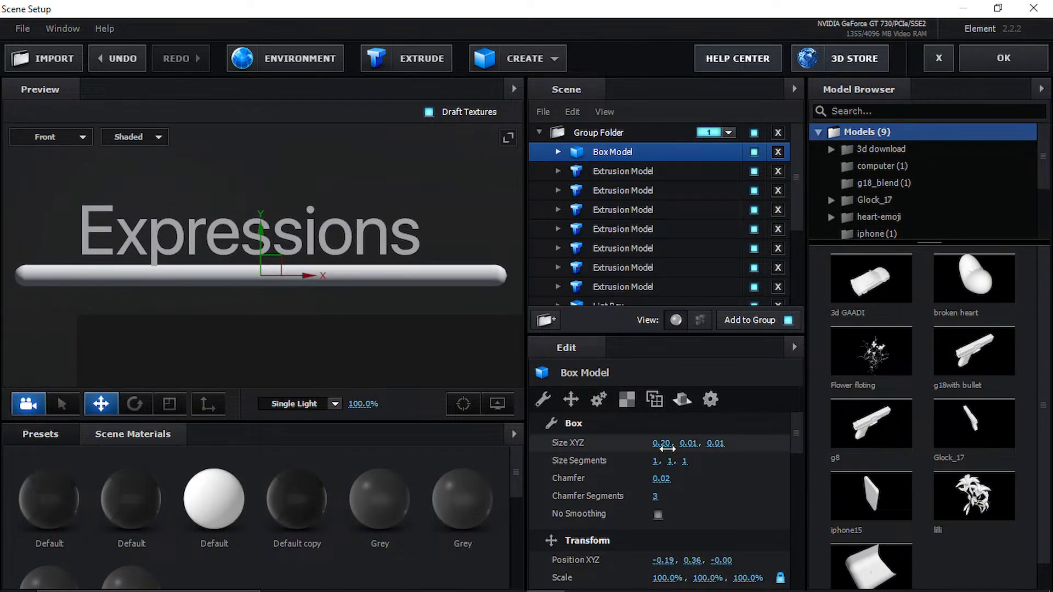
- Set the underline bar's X size to 0.15 and nudge it slightly along X to sit evenly under Expressions
{"action": "left_click", "coordinate": [662, 443]}
{"action": "type", "text": "0."}
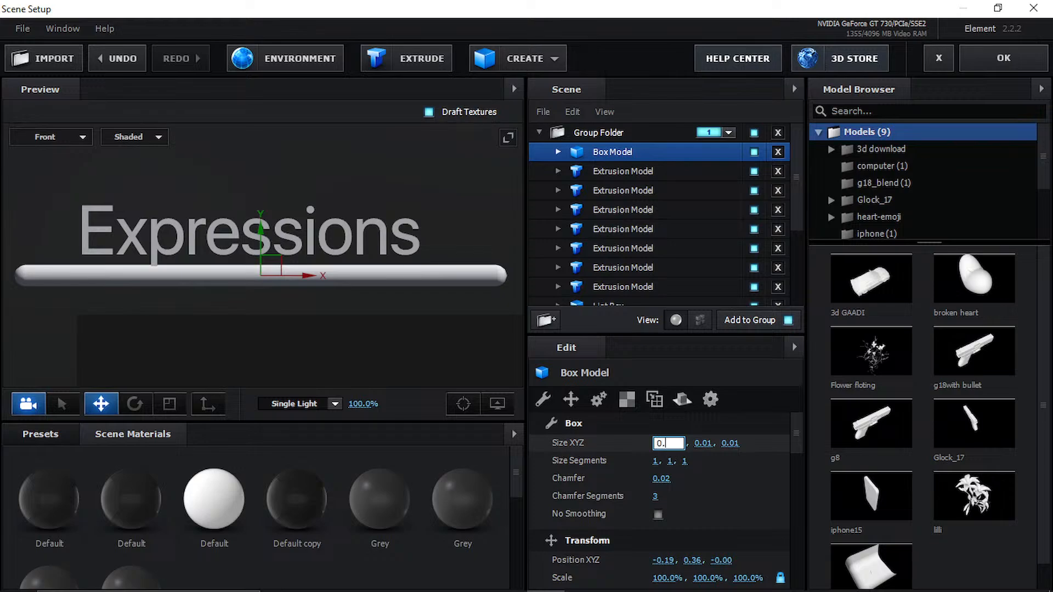
{"action": "type", "text": "15"}
{"action": "key", "text": "Return"}
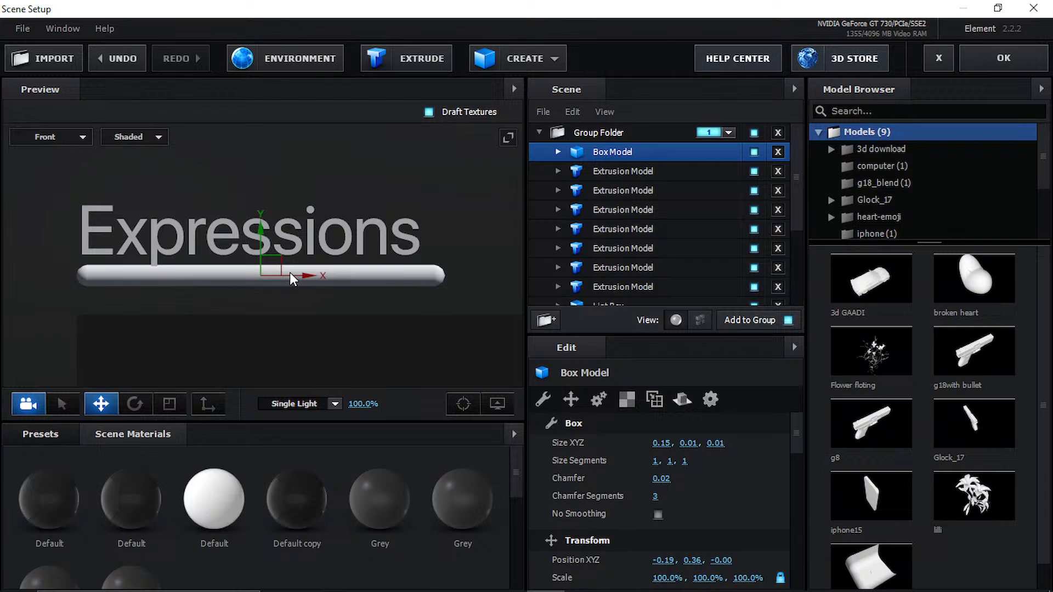
{"action": "left_click_drag", "start_coordinate": [307, 275], "coordinate": [299, 275]}
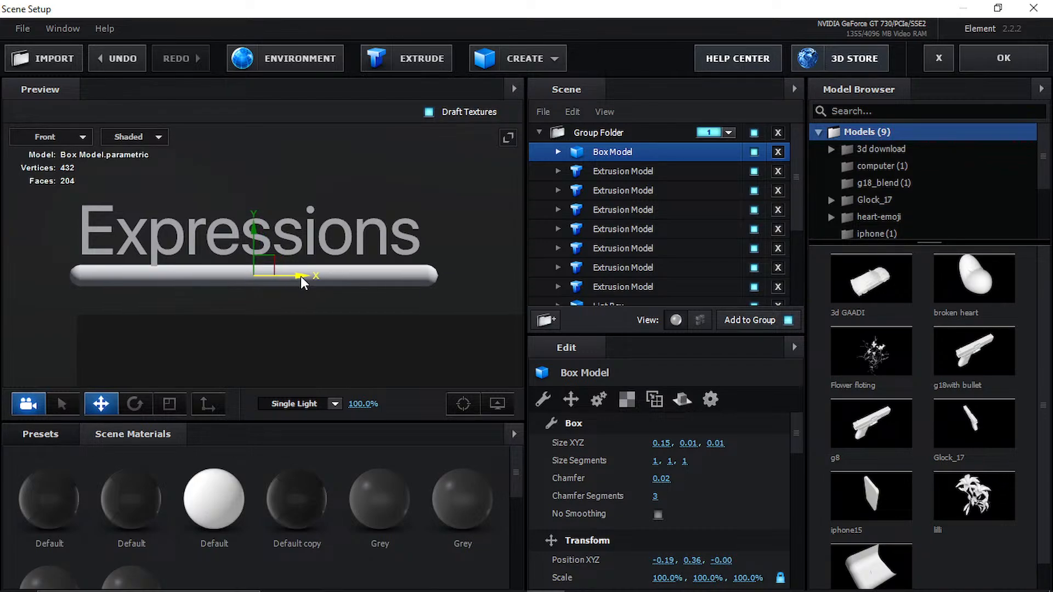
- Set the diffuse color of the underline bar's Default material to bright green, 57FF23
{"action": "scroll", "coordinate": [701, 516], "scroll_direction": "down", "scroll_amount": 5}
{"action": "left_click", "coordinate": [628, 398]}
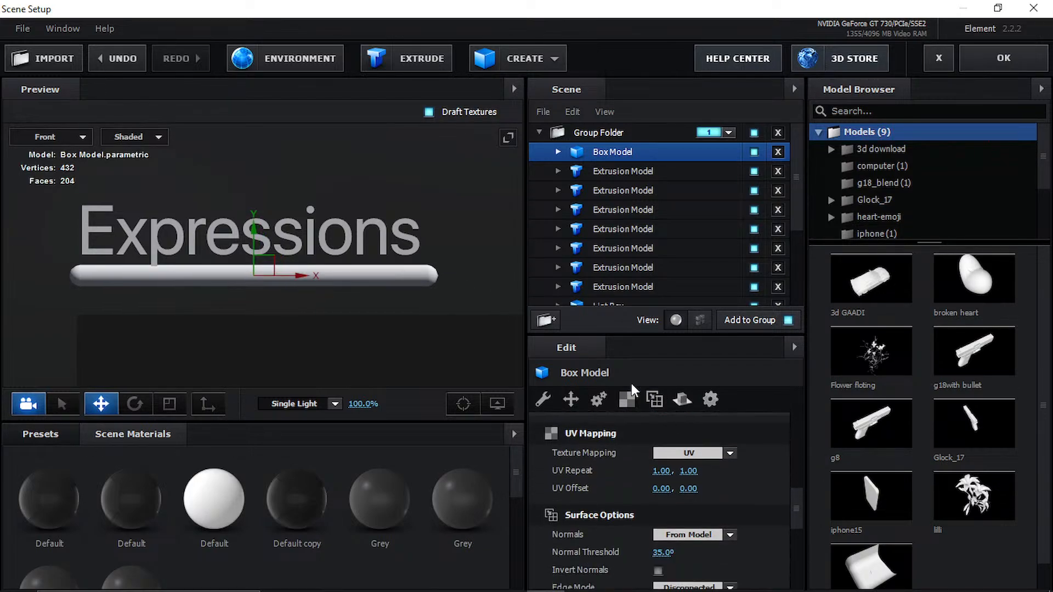
{"action": "left_click", "coordinate": [558, 152]}
{"action": "left_click", "coordinate": [619, 171]}
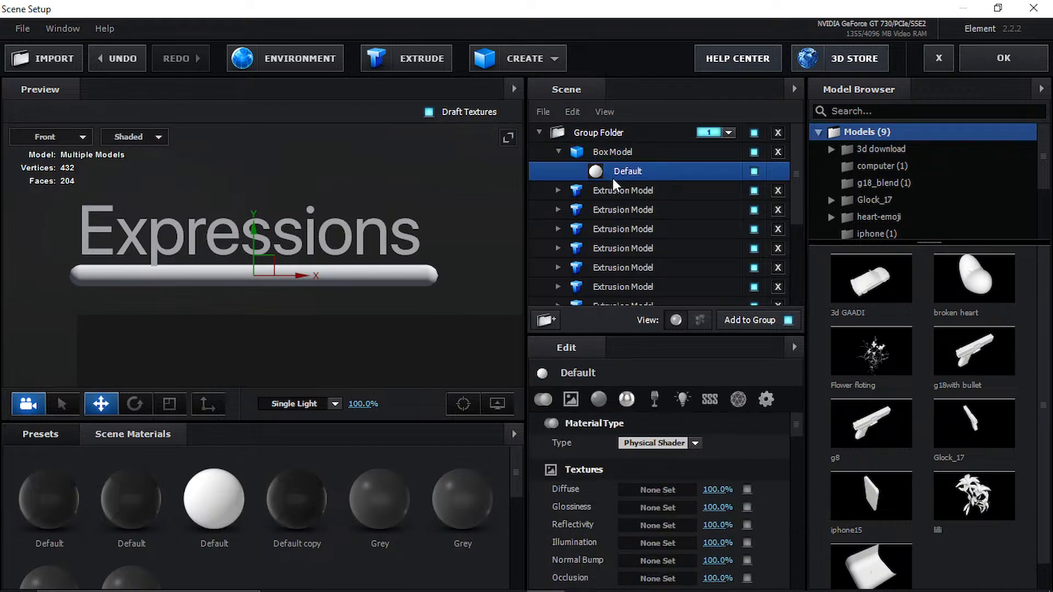
{"action": "scroll", "coordinate": [669, 472], "scroll_direction": "down", "scroll_amount": 3}
{"action": "scroll", "coordinate": [667, 482], "scroll_direction": "down", "scroll_amount": 3}
{"action": "scroll", "coordinate": [666, 480], "scroll_direction": "up", "scroll_amount": 3}
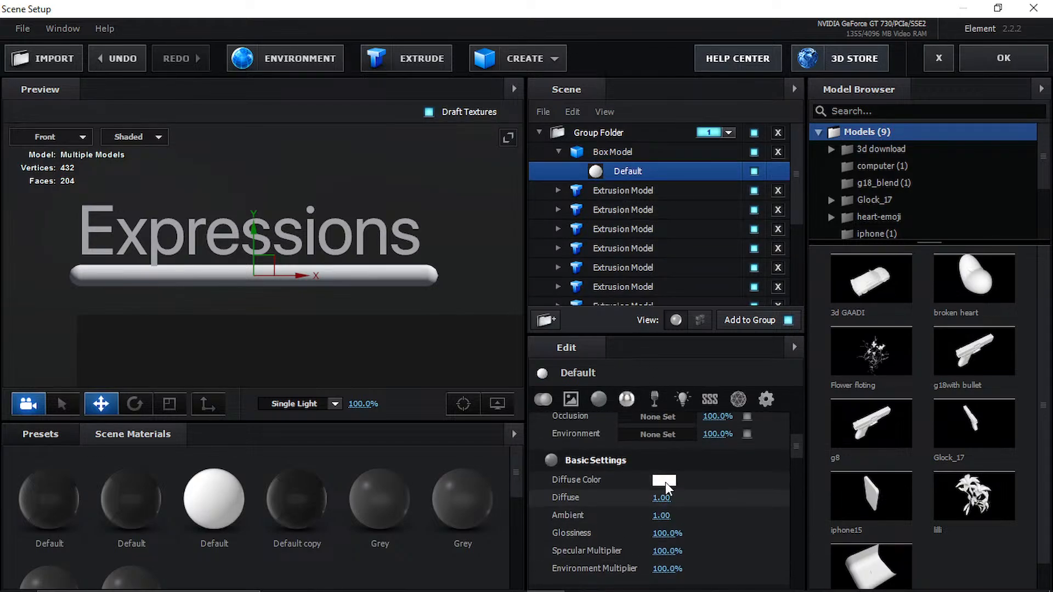
{"action": "left_click", "coordinate": [664, 483]}
{"action": "left_click_drag", "start_coordinate": [742, 488], "coordinate": [742, 523]}
{"action": "left_click_drag", "start_coordinate": [661, 485], "coordinate": [694, 393]}
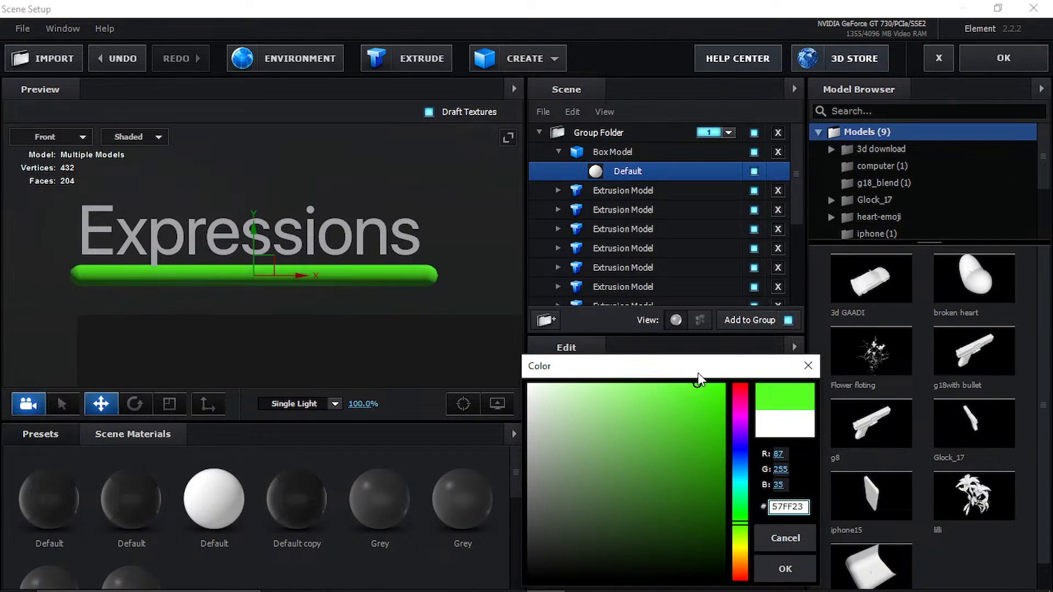
{"action": "left_click", "coordinate": [779, 569]}
- Apply the scene setup and check the green underline in the Element 3D composition
{"action": "scroll", "coordinate": [261, 259], "scroll_direction": "down", "scroll_amount": 5}
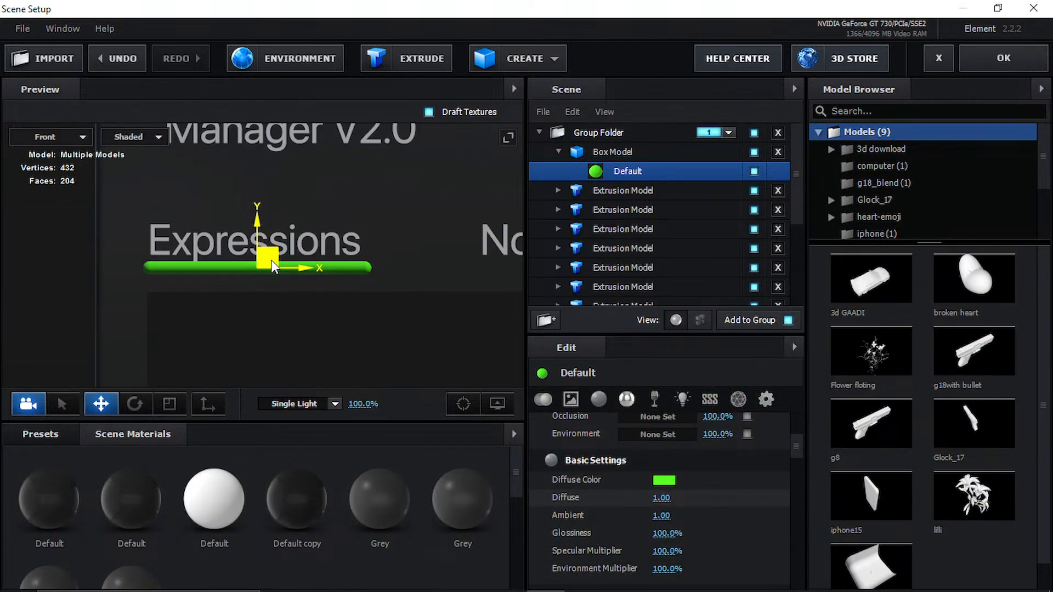
{"action": "scroll", "coordinate": [274, 269], "scroll_direction": "down", "scroll_amount": 5}
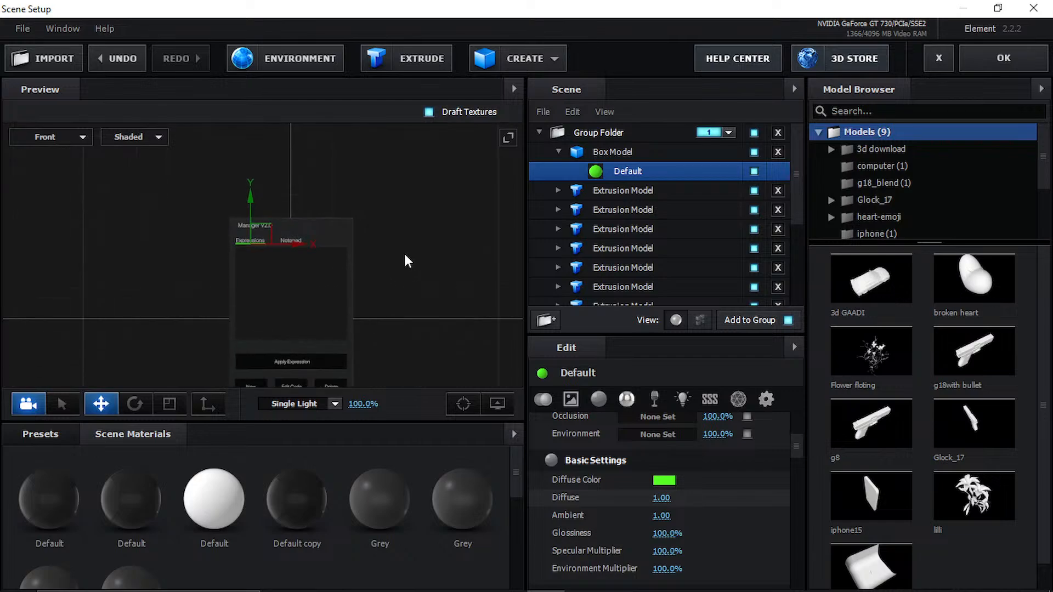
{"action": "left_click", "coordinate": [989, 66]}
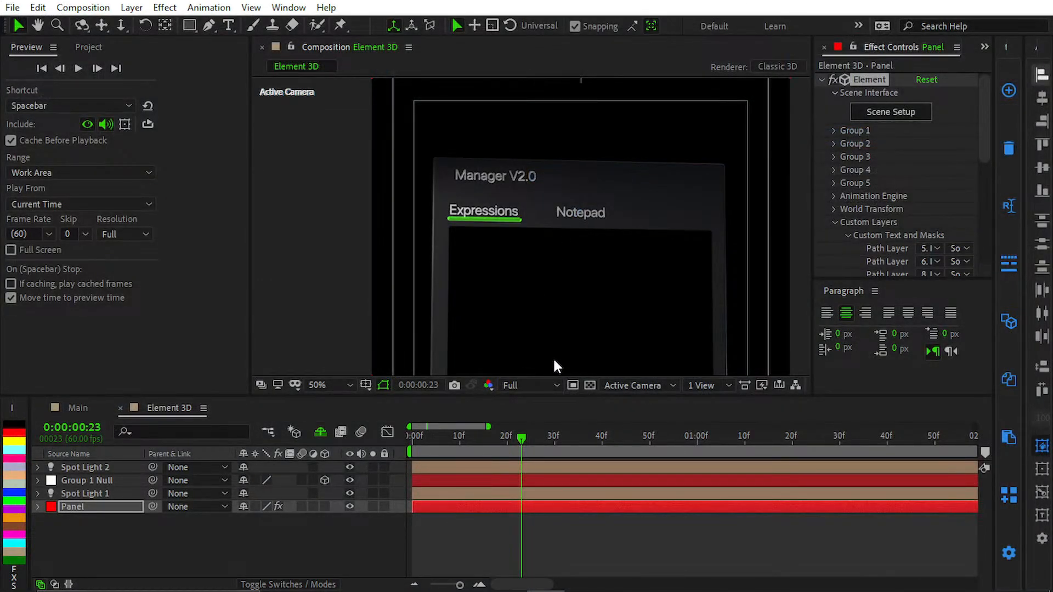
{"action": "scroll", "coordinate": [505, 271], "scroll_direction": "down", "scroll_amount": 6}
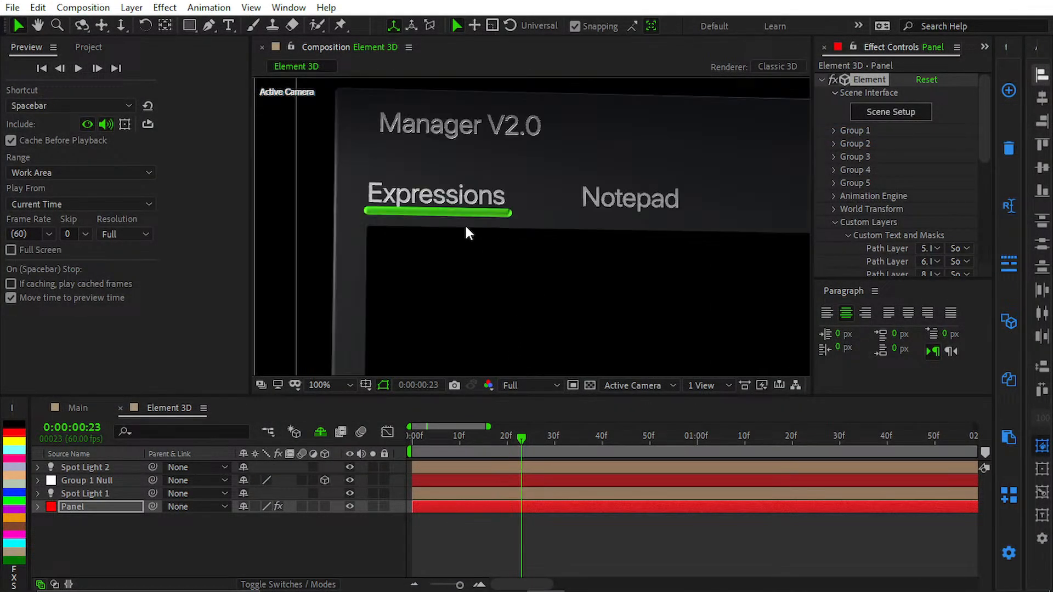
{"action": "scroll", "coordinate": [502, 242], "scroll_direction": "up", "scroll_amount": 2}
{"action": "key", "text": "shift+slash"}
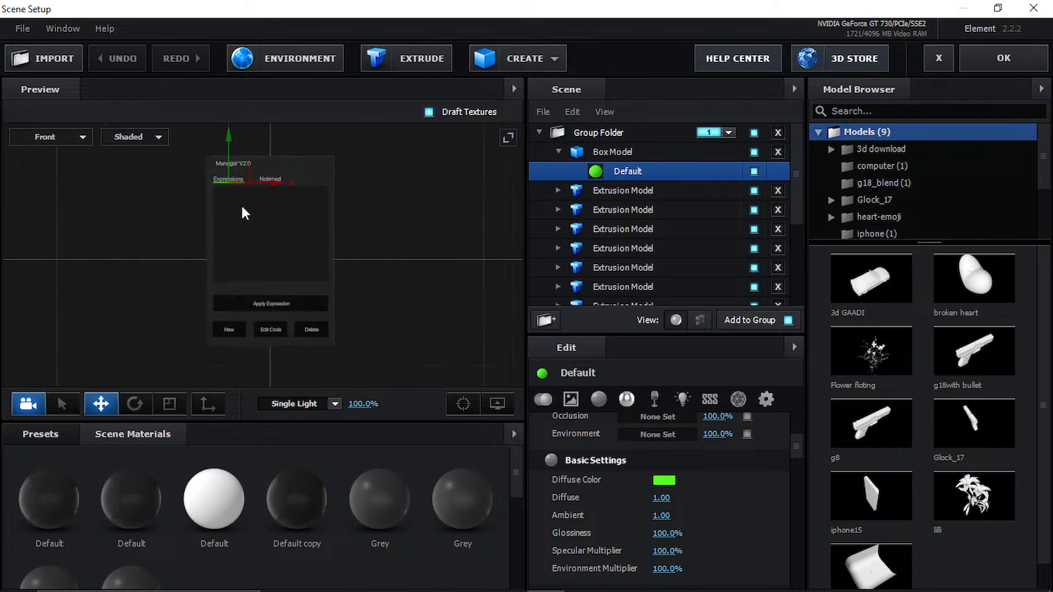
- Back in the scene setup, lower the green bar slightly along Y to leave a gap beneath Expressions
{"action": "scroll", "coordinate": [263, 274], "scroll_direction": "up", "scroll_amount": 6}
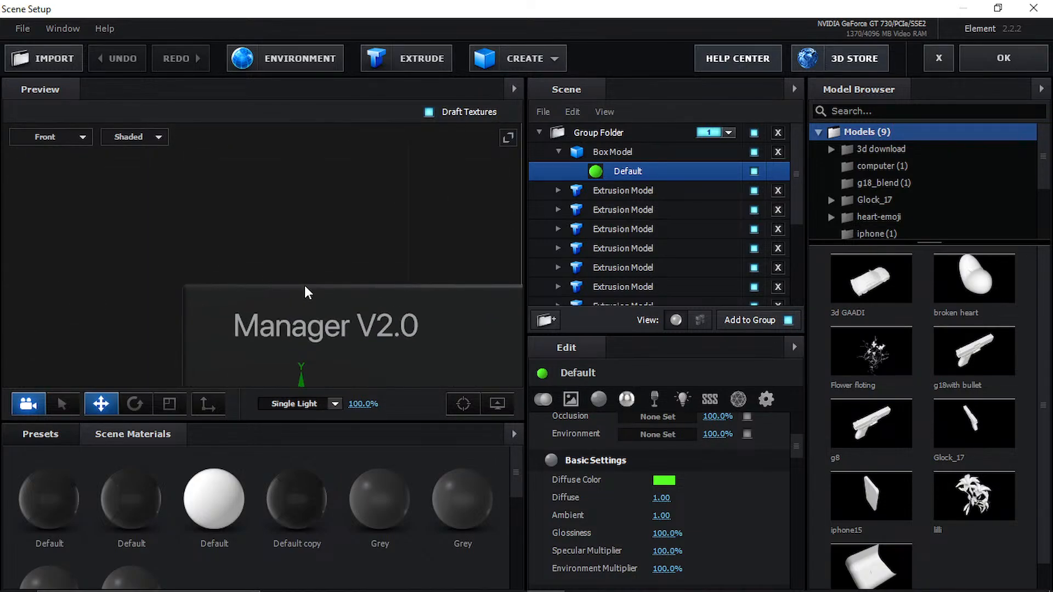
{"action": "middle_click_drag", "start_coordinate": [306, 291], "coordinate": [318, 242]}
{"action": "scroll", "coordinate": [336, 283], "scroll_direction": "up", "scroll_amount": 3}
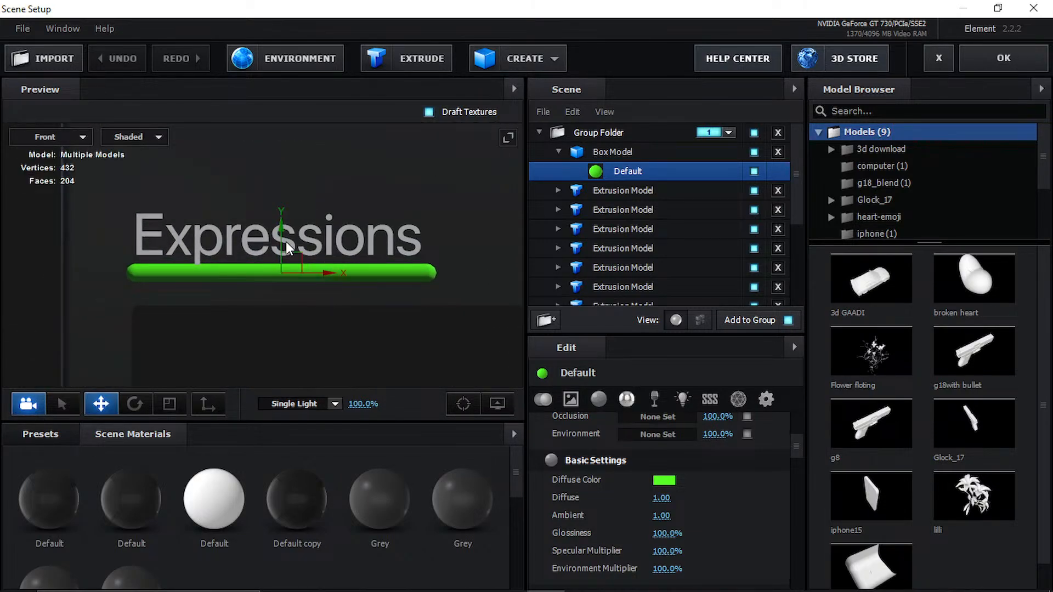
{"action": "left_click_drag", "start_coordinate": [282, 226], "coordinate": [282, 237]}
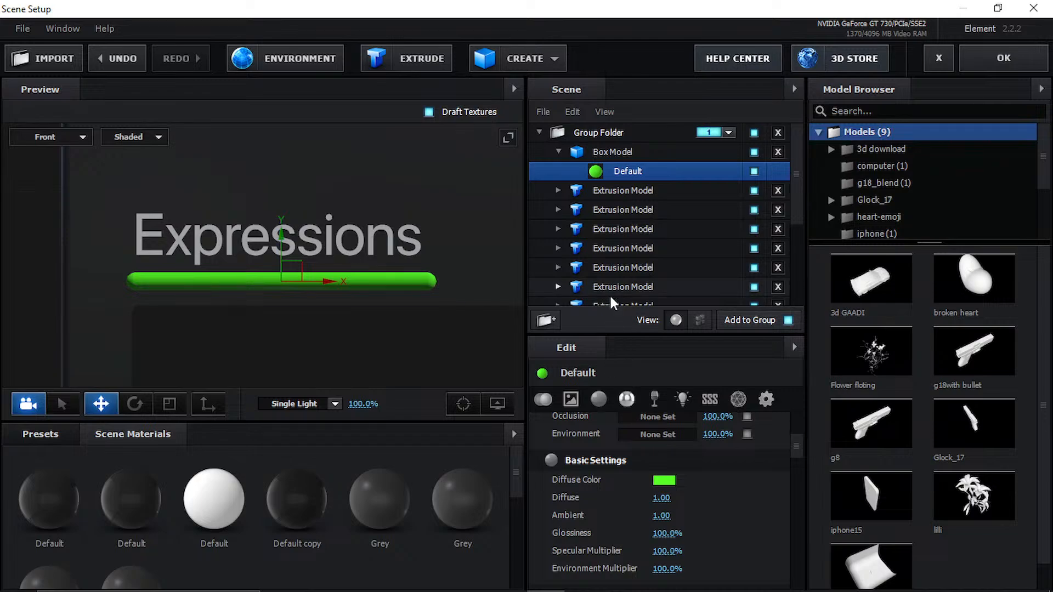
- Set the underline bar's Y size to 0.005 and nudge it slightly up along Y toward Expressions
{"action": "left_click", "coordinate": [644, 155]}
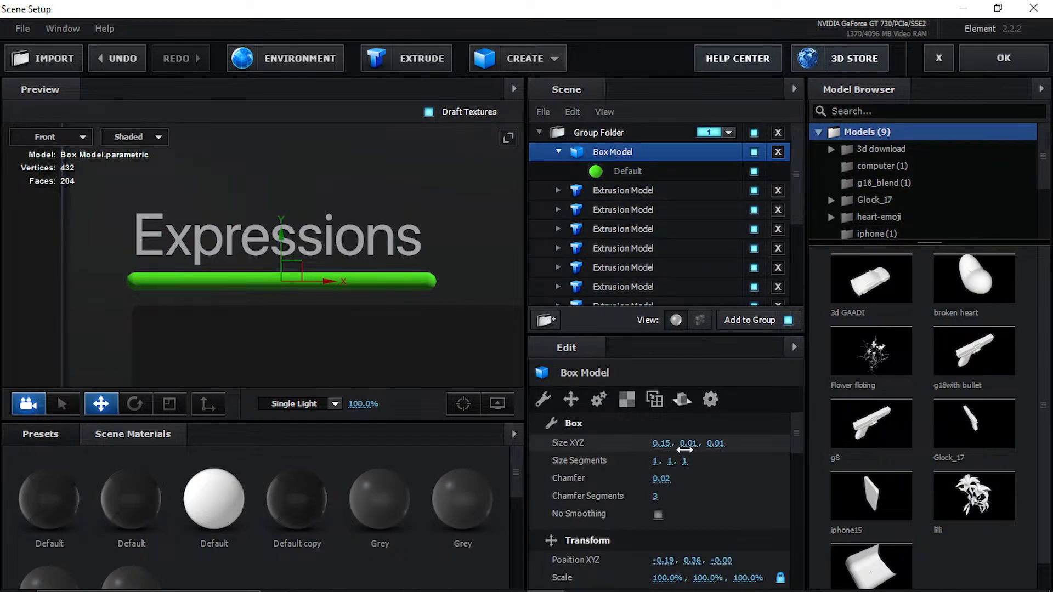
{"action": "left_click", "coordinate": [687, 443]}
{"action": "type", "text": "0."}
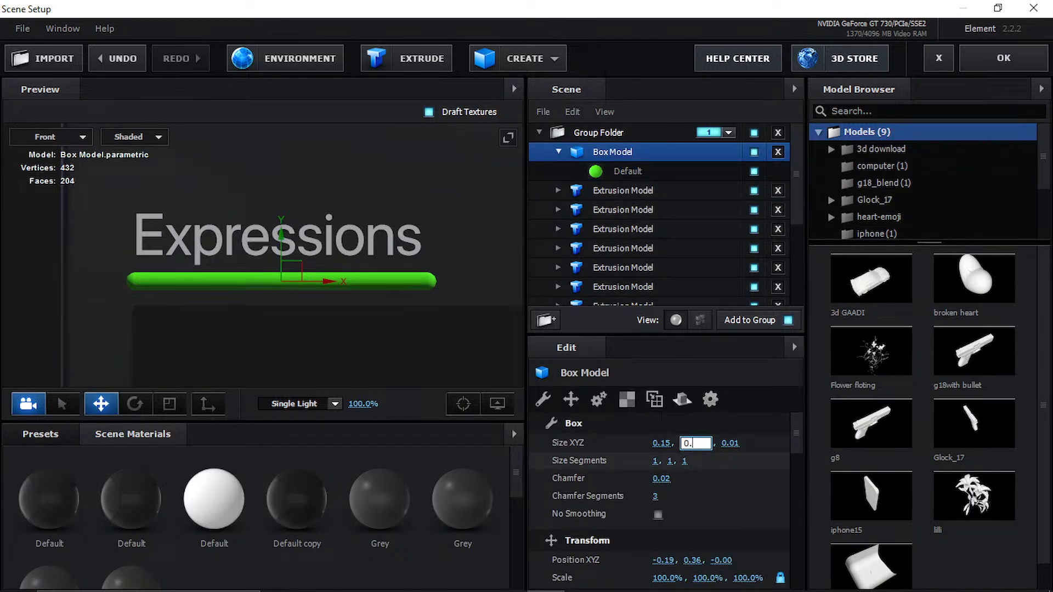
{"action": "type", "text": "005"}
{"action": "key", "text": "Return"}
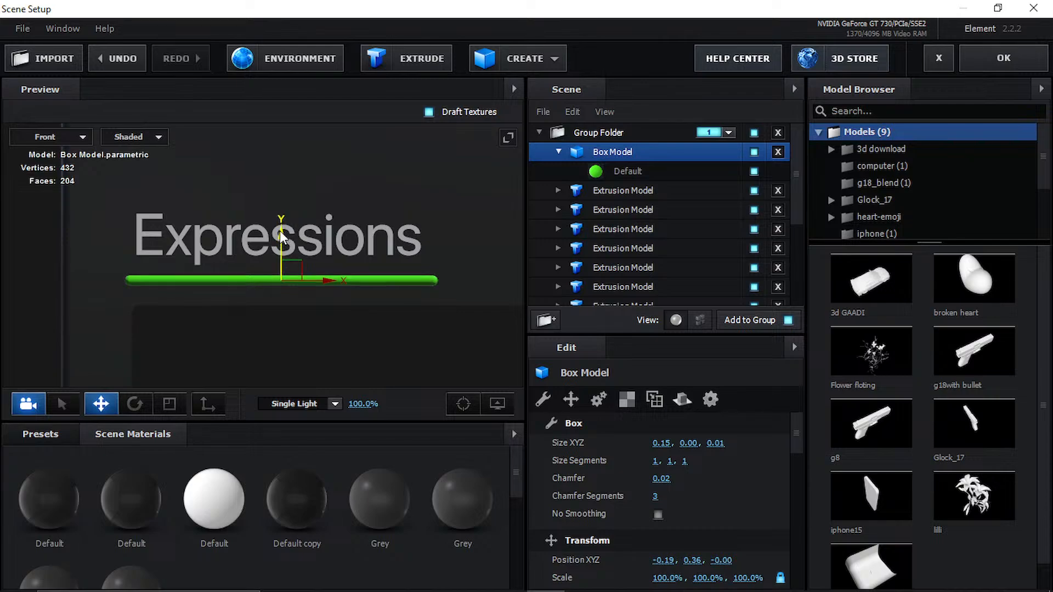
{"action": "left_click_drag", "start_coordinate": [280, 231], "coordinate": [279, 229]}
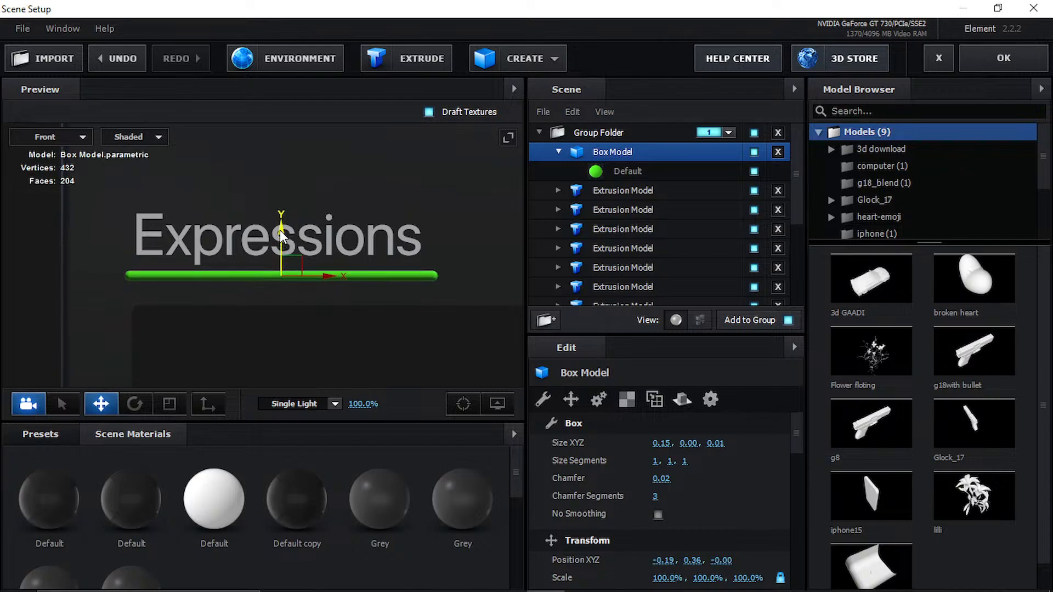
- Apply the scene changes and inspect the thinner underline on the panel in the composition
{"action": "left_click", "coordinate": [1019, 65]}
{"action": "scroll", "coordinate": [441, 164], "scroll_direction": "up", "scroll_amount": 4}
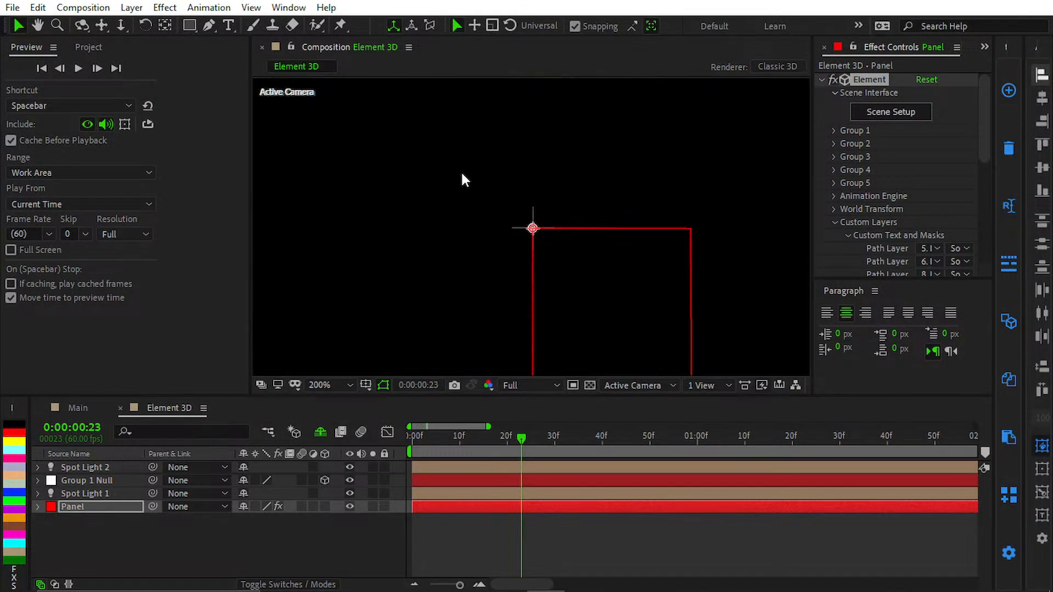
{"action": "middle_click_drag", "start_coordinate": [462, 172], "coordinate": [523, 354]}
{"action": "scroll", "coordinate": [522, 351], "scroll_direction": "down", "scroll_amount": 2}
{"action": "middle_click_drag", "start_coordinate": [487, 224], "coordinate": [491, 281]}
{"action": "scroll", "coordinate": [491, 279], "scroll_direction": "down", "scroll_amount": 1}
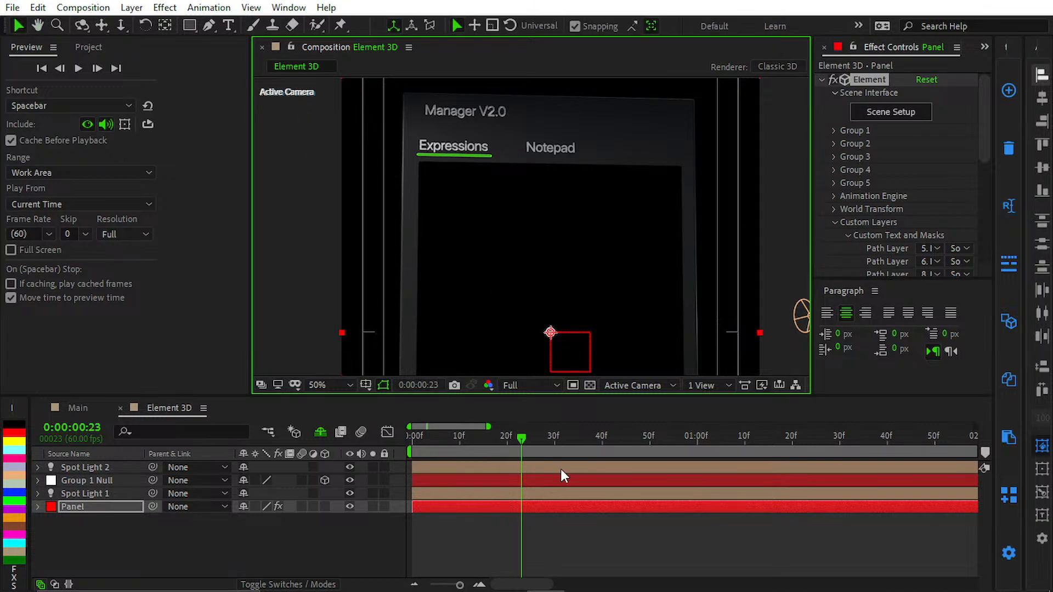
- Save the project, deselect the Panel layer and fit the whole composition in the viewer
{"action": "key", "text": "ctrl+s"}
{"action": "left_click", "coordinate": [564, 525]}
{"action": "key", "text": "shift+/"}
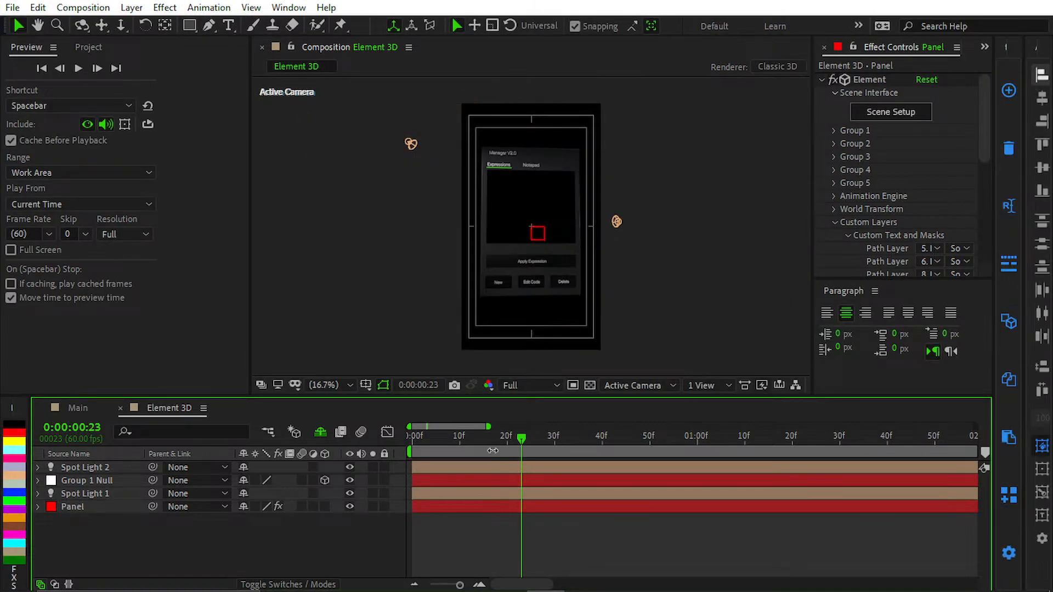
- Preview the Element 3D animation from the first frame and examine the rotating panel up close
{"action": "key", "text": "Home"}
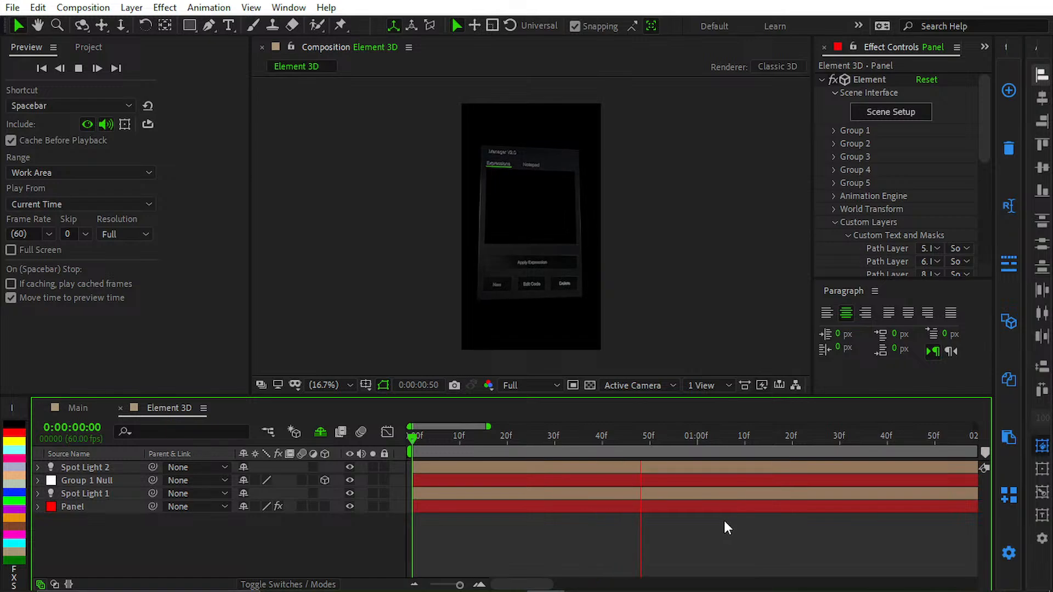
{"action": "key", "text": "space"}
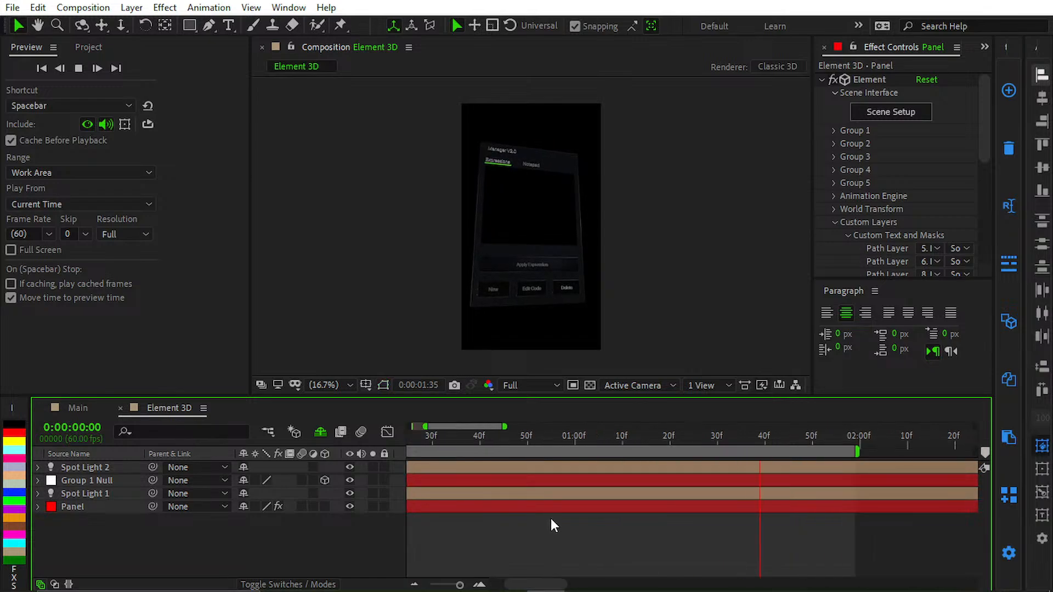
{"action": "left_click", "coordinate": [629, 262]}
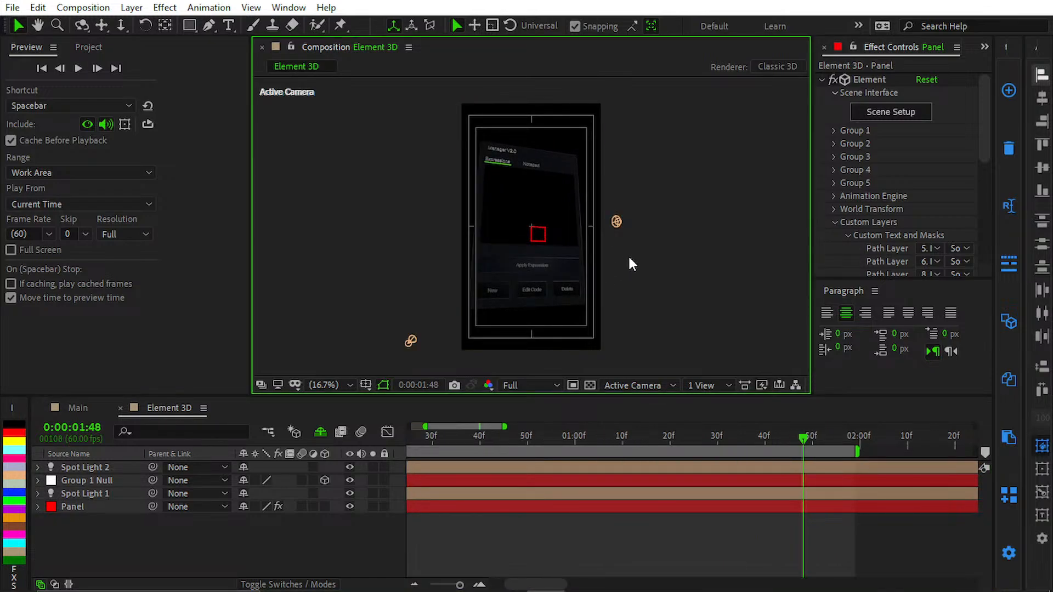
{"action": "key", "text": "period"}
{"action": "key", "text": "period"}
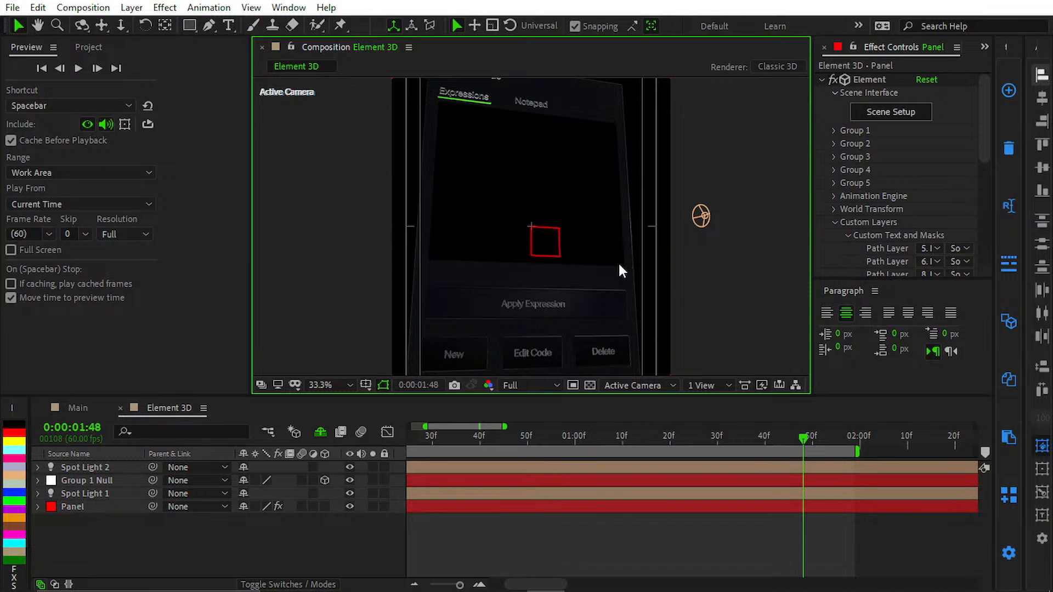
{"action": "key", "text": "slash"}
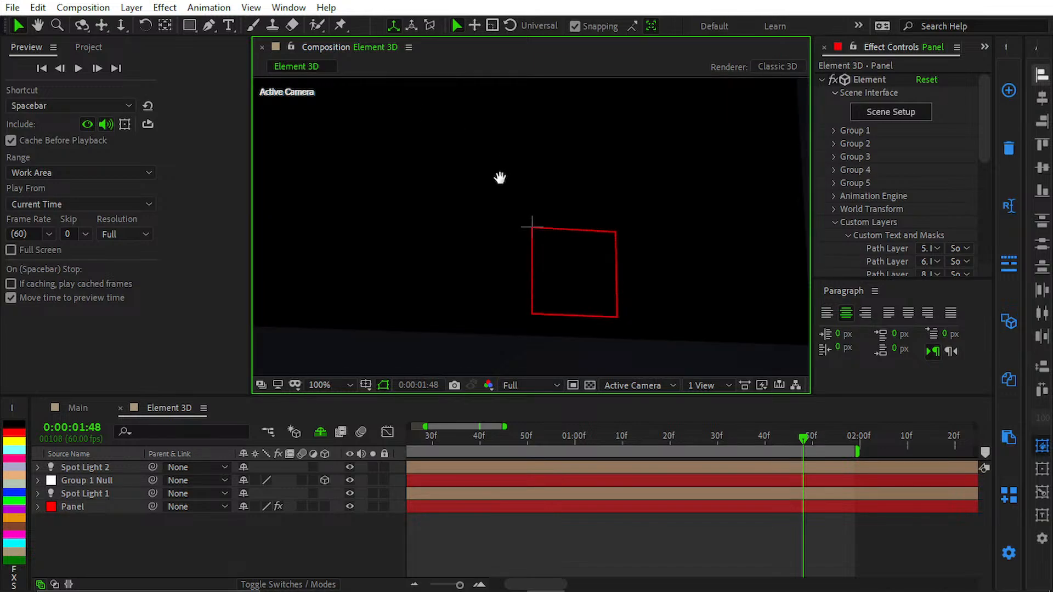
{"action": "middle_click_drag", "start_coordinate": [500, 178], "coordinate": [499, 389]}
{"action": "scroll", "coordinate": [477, 270], "scroll_direction": "down", "scroll_amount": 3}
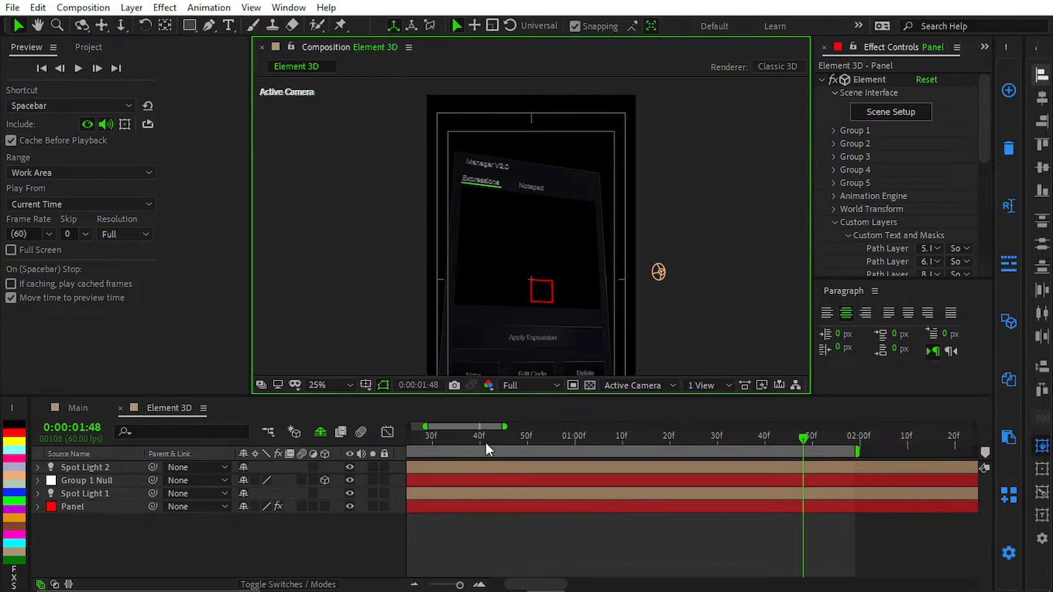
{"action": "key", "text": "space"}
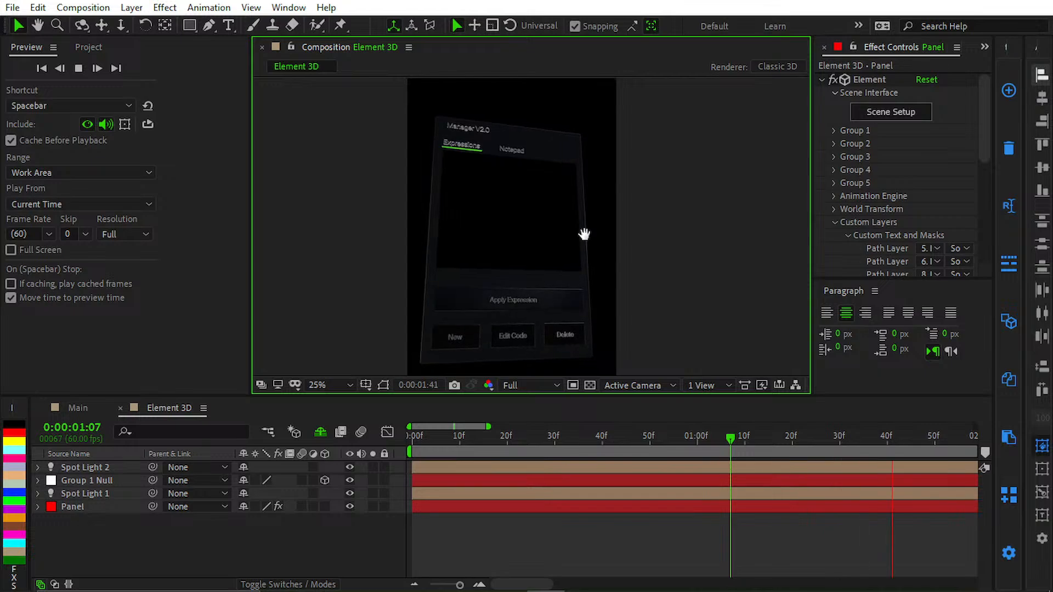
{"action": "key", "text": "space"}
{"action": "left_click", "coordinate": [670, 514]}
{"action": "mouse_move", "coordinate": [667, 560]}
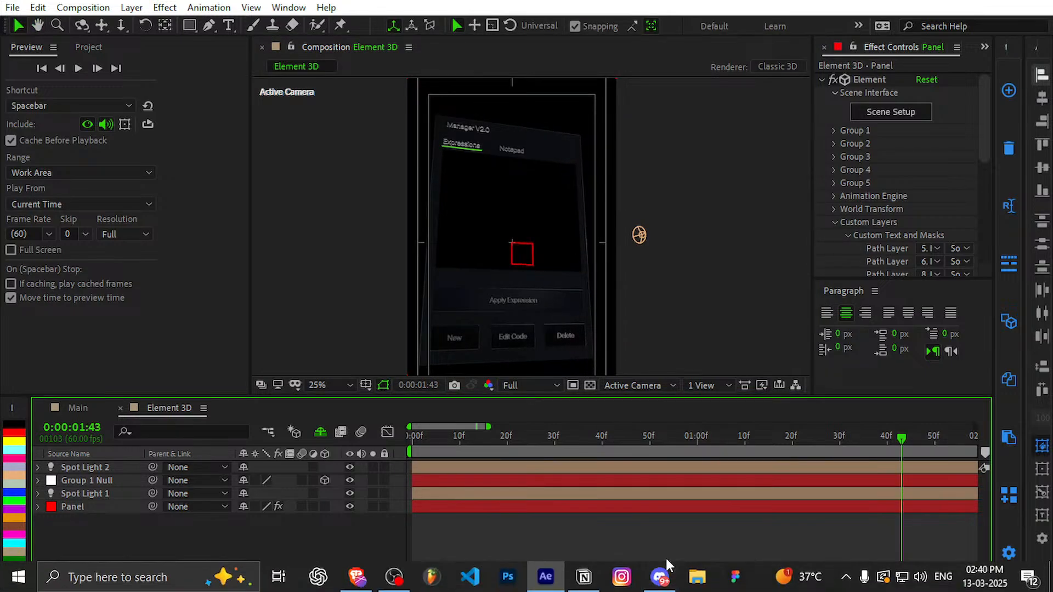
{"action": "key", "text": "super+d"}
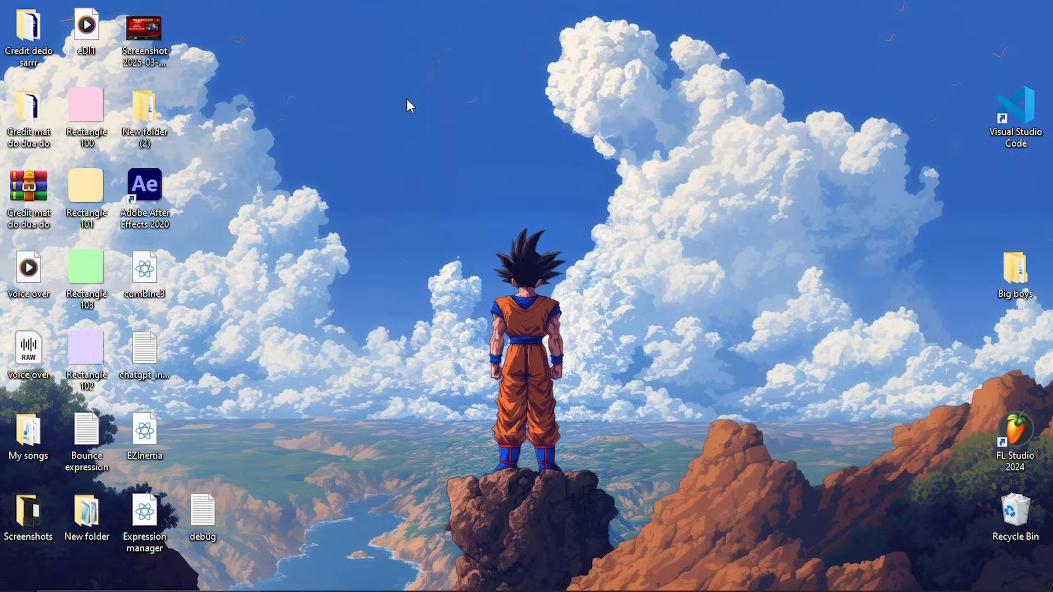
{"action": "right_click", "coordinate": [406, 102]}
{"action": "left_click", "coordinate": [445, 145]}
{"action": "key", "text": "super"}
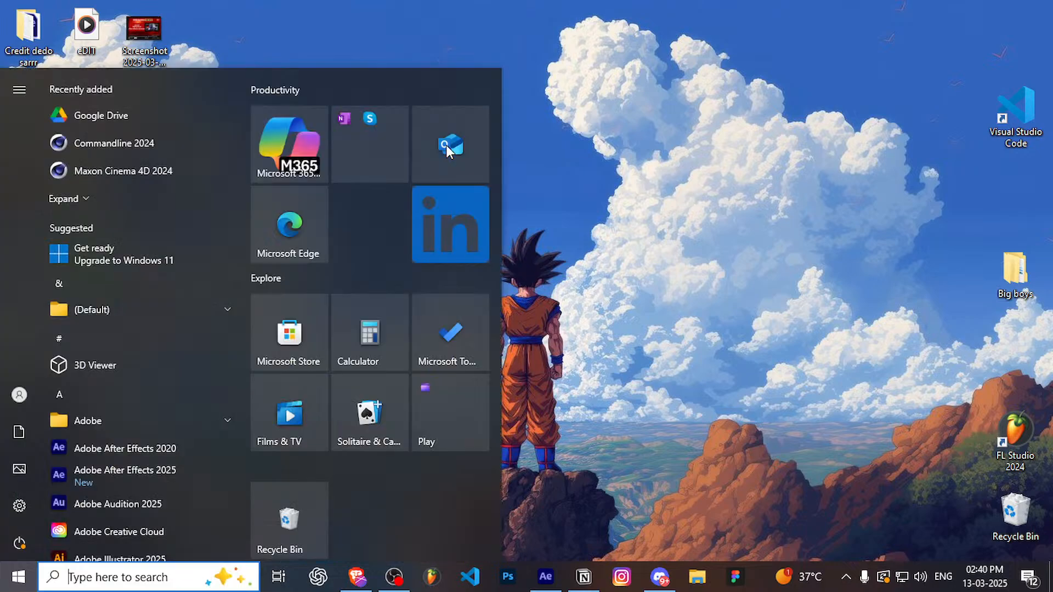
{"action": "left_click", "coordinate": [584, 145]}
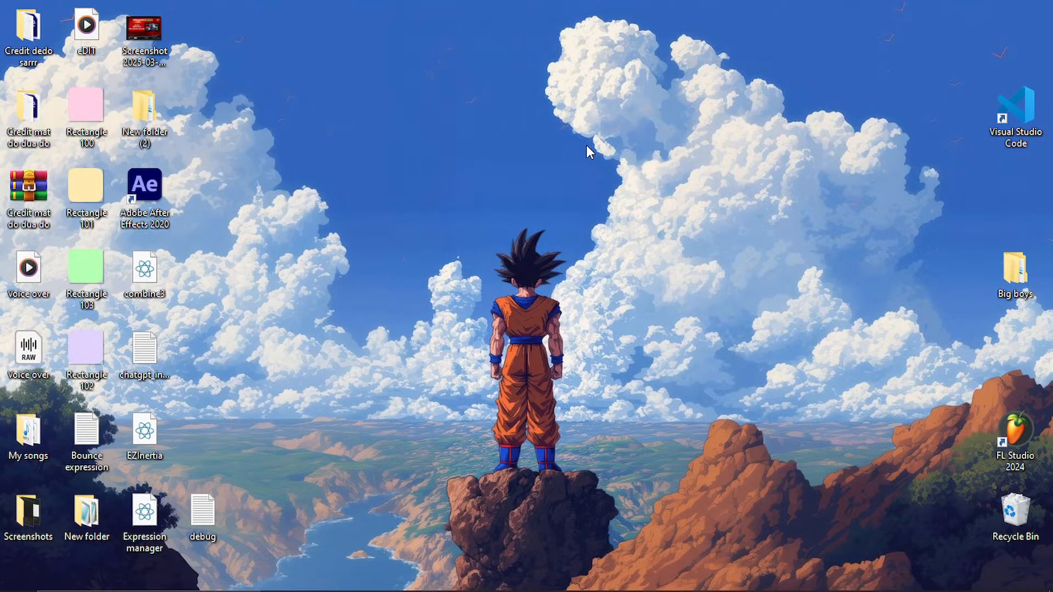
- Search the computer for Blender and launch Blender 4.3
{"action": "key", "text": "ctrl"}
{"action": "key", "text": "ctrl"}
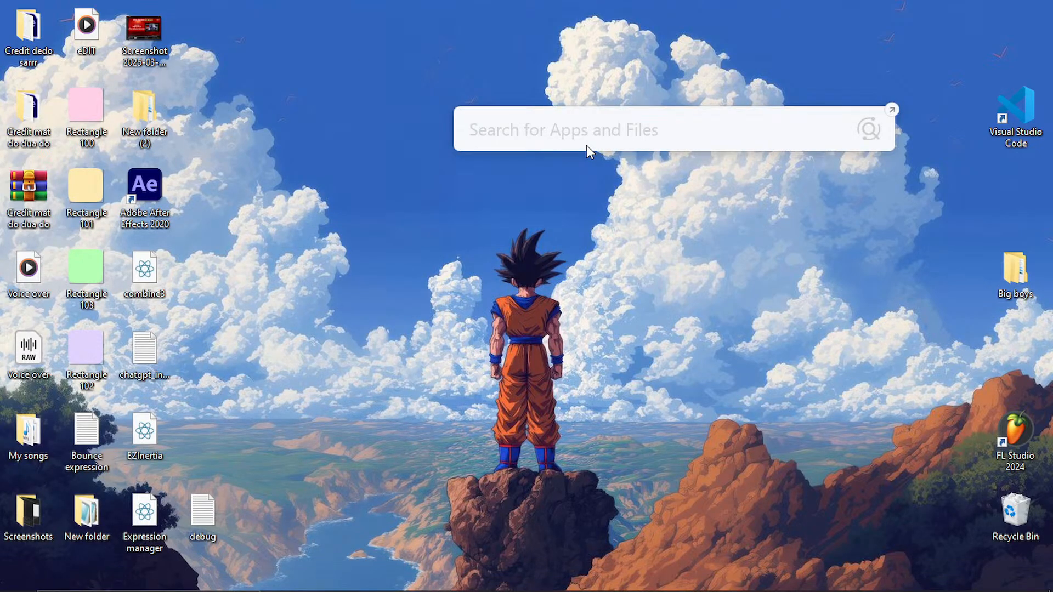
{"action": "type", "text": "belder"}
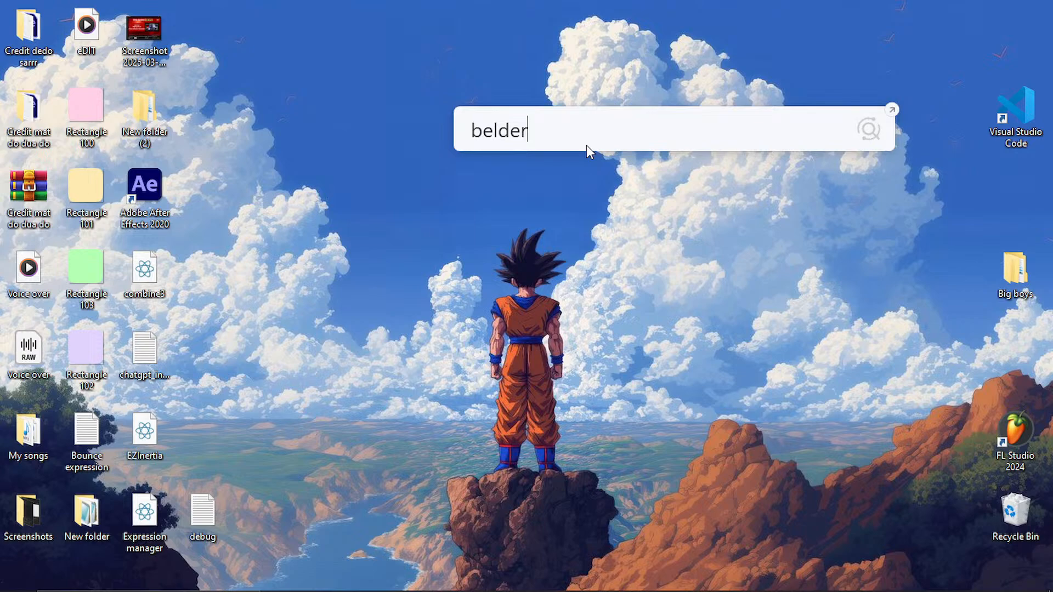
{"action": "key", "text": "BackSpace"}
{"action": "key", "text": "BackSpace"}
{"action": "key", "text": "BackSpace"}
{"action": "key", "text": "BackSpace"}
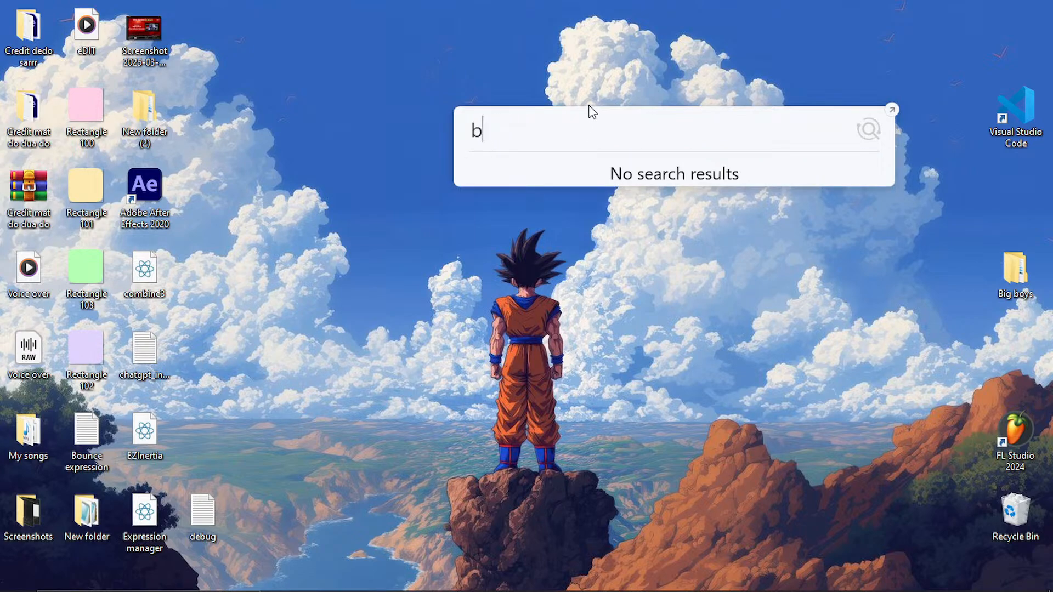
{"action": "type", "text": "len"}
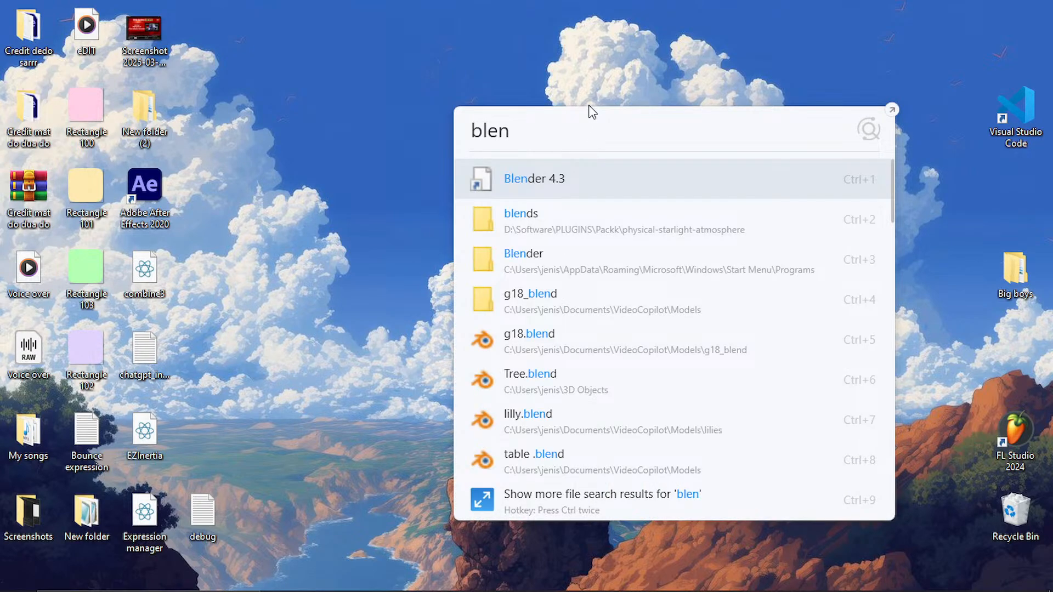
{"action": "left_click", "coordinate": [560, 179]}
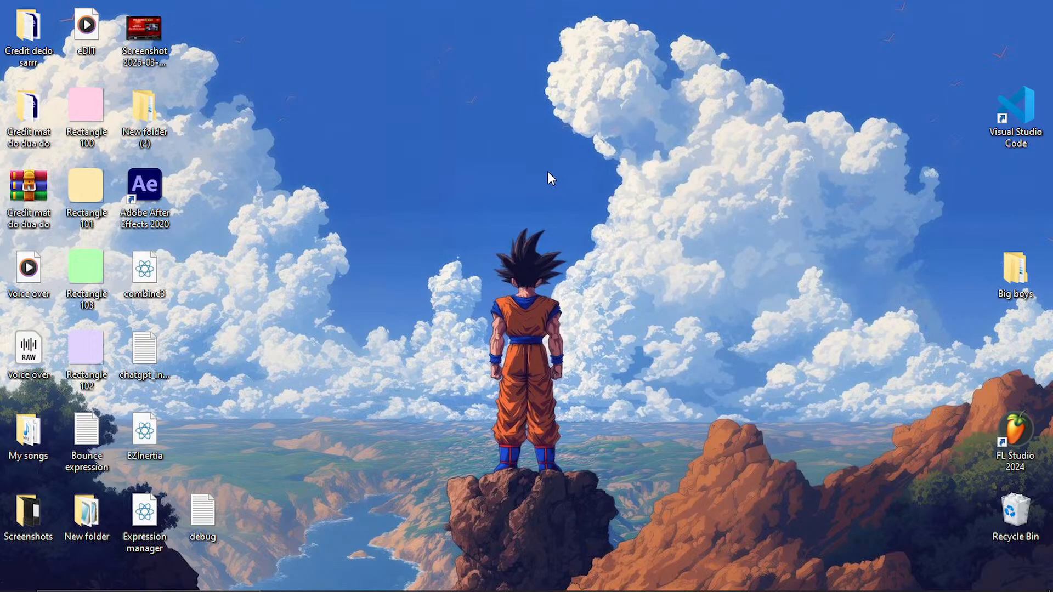
{"action": "right_click", "coordinate": [529, 170]}
{"action": "left_click", "coordinate": [525, 195]}
{"action": "key", "text": "ctrl"}
{"action": "key", "text": "ctrl"}
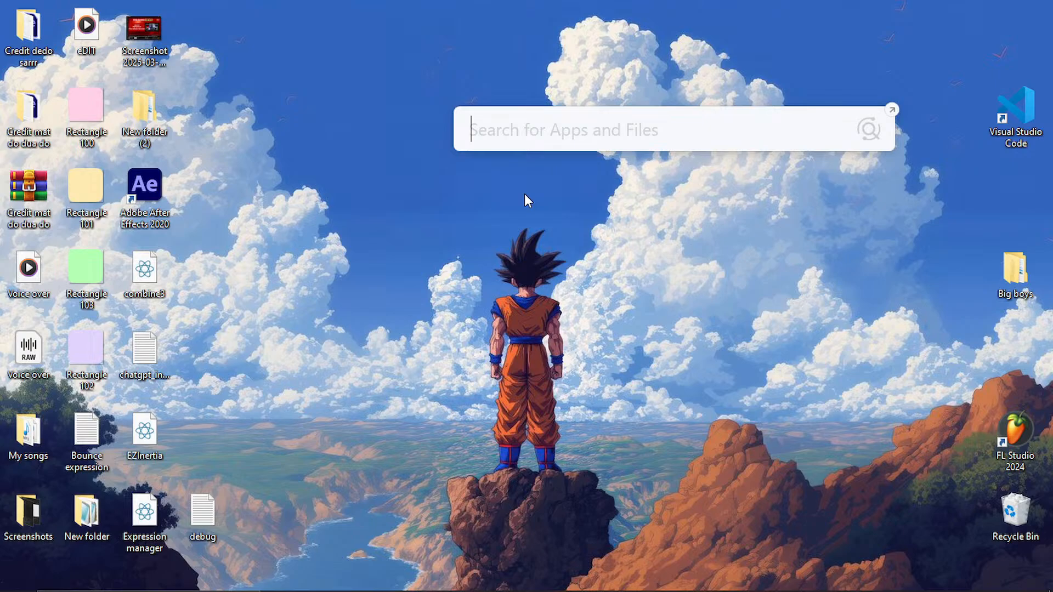
{"action": "type", "text": "ble"}
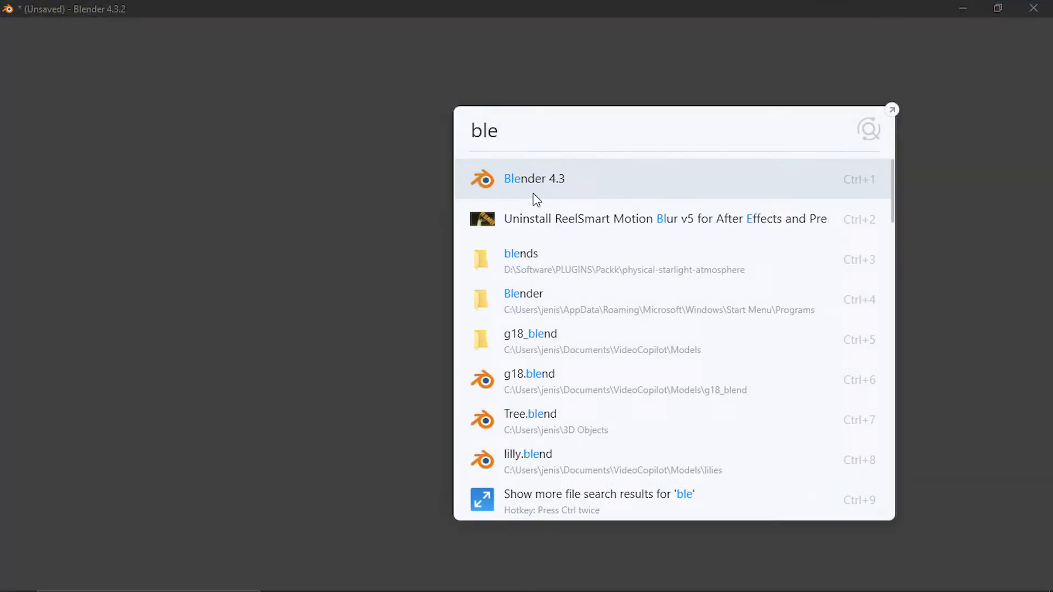
{"action": "left_click", "coordinate": [946, 141]}
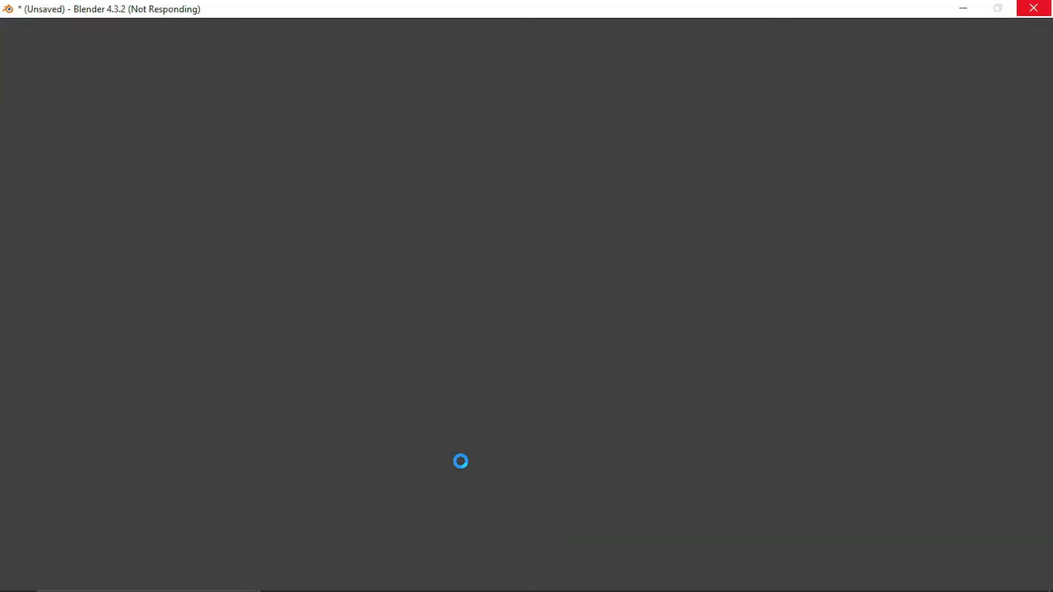
{"action": "mouse_move", "coordinate": [712, 571]}
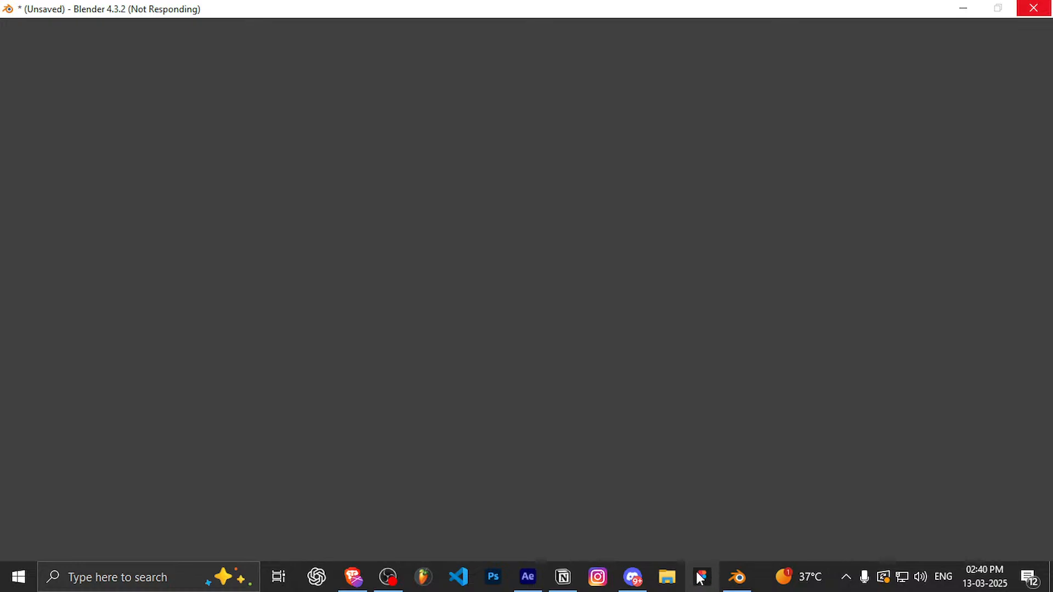
{"action": "mouse_move", "coordinate": [538, 576]}
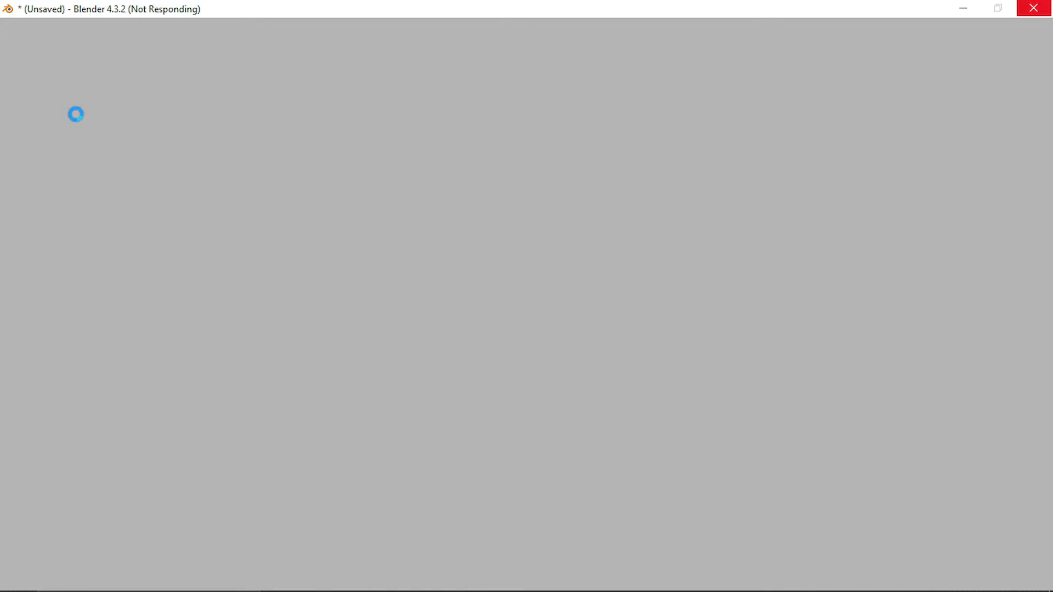
- Switch to Discord, leave the boss voice channel and close the Discord window
{"action": "key", "text": "super+Tab"}
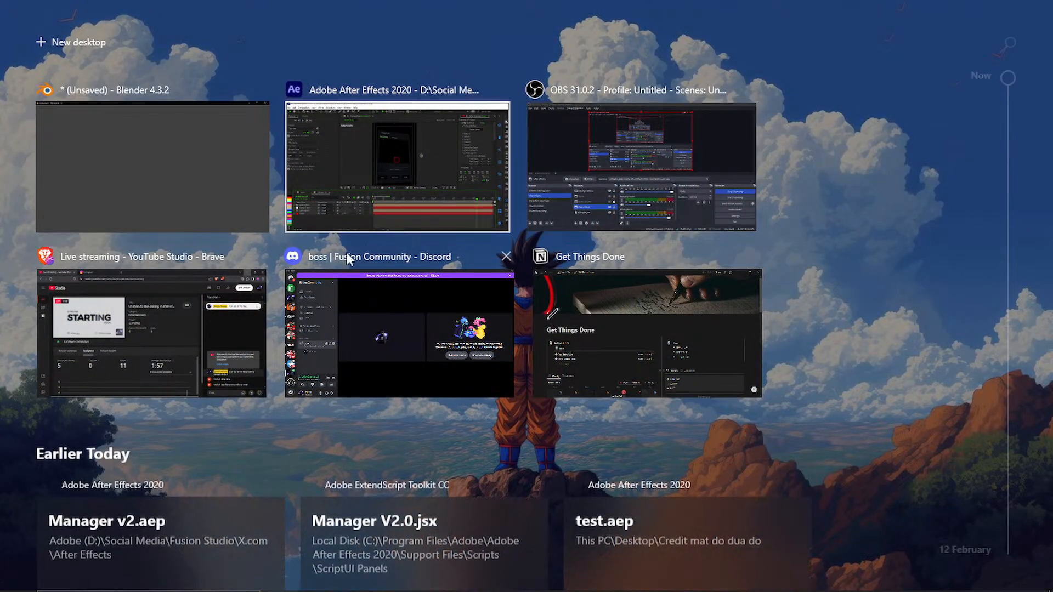
{"action": "left_click", "coordinate": [473, 287]}
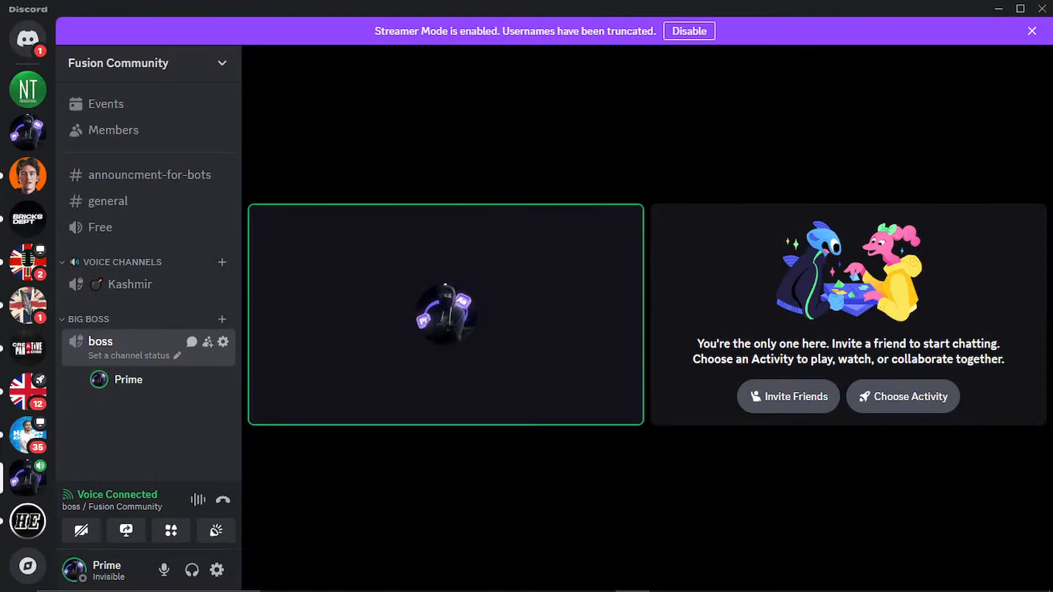
{"action": "left_click", "coordinate": [223, 508]}
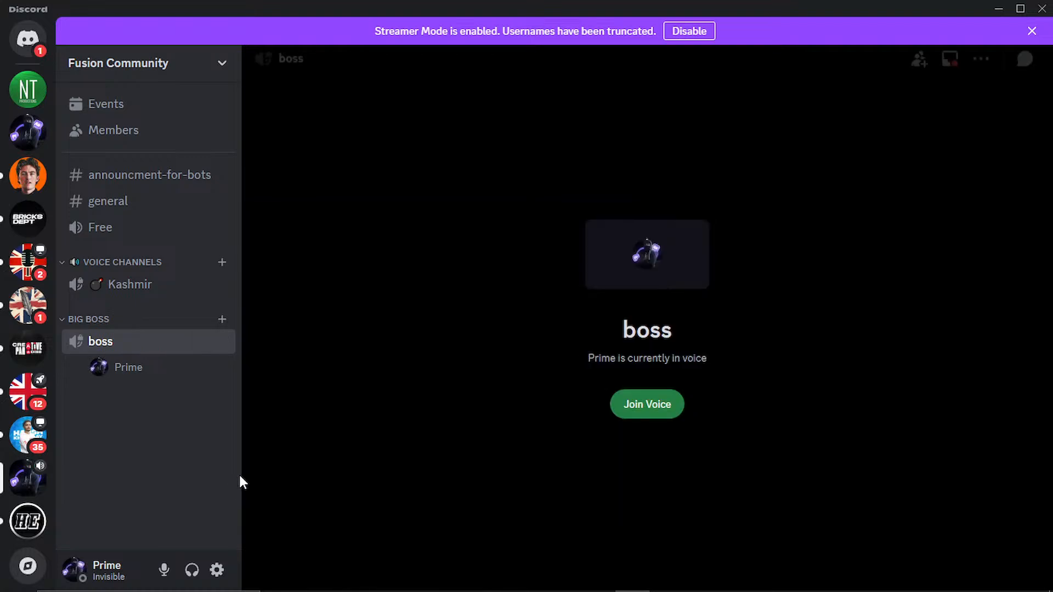
{"action": "left_click", "coordinate": [1045, 9]}
- Switch to Blender and examine the default cube from several angles and distances
{"action": "key", "text": "super+Tab"}
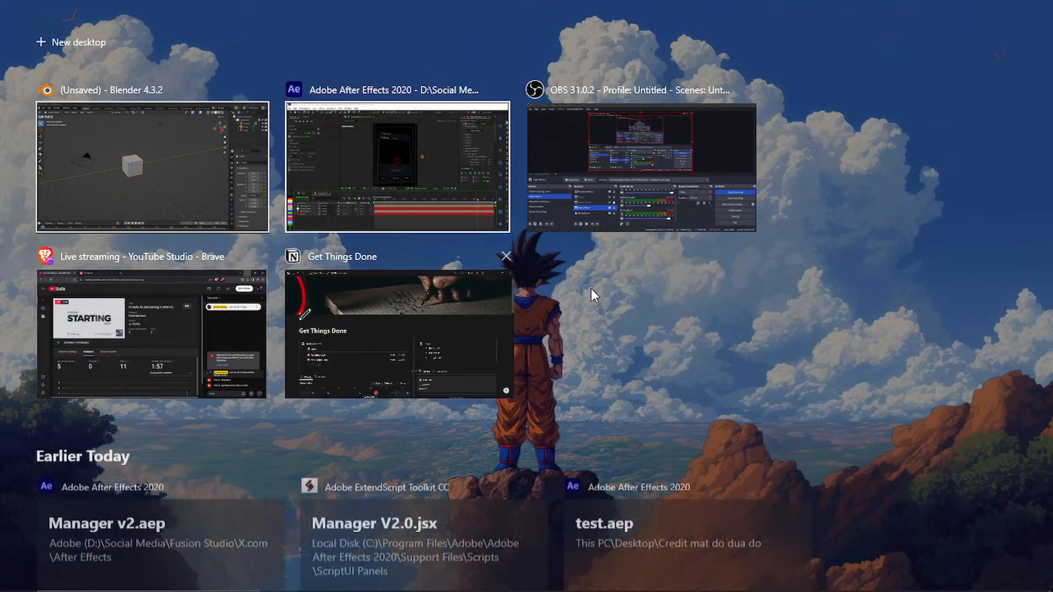
{"action": "left_click", "coordinate": [218, 230]}
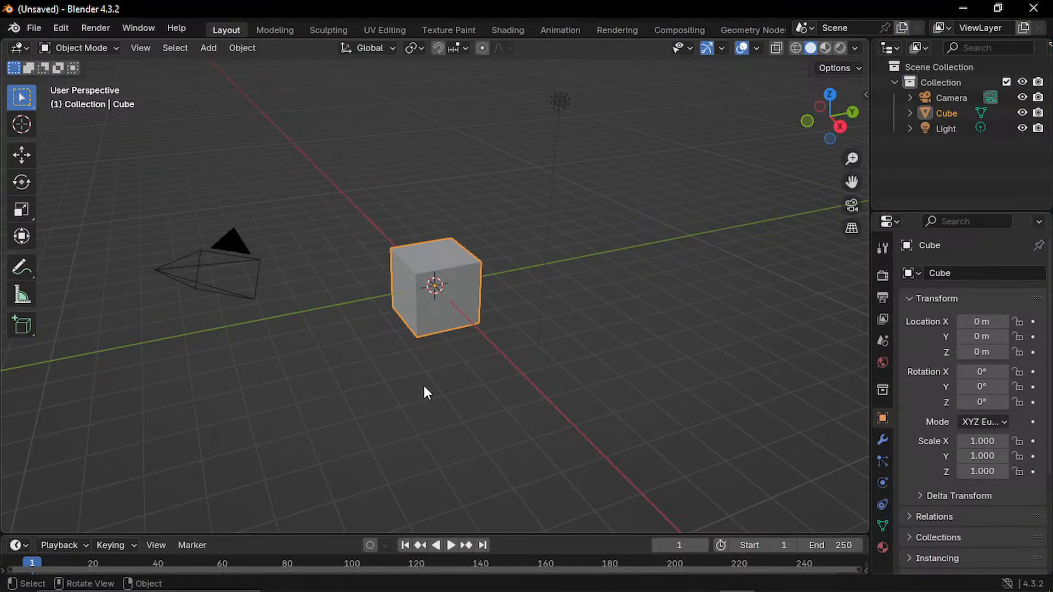
{"action": "scroll", "coordinate": [372, 367], "scroll_direction": "up", "scroll_amount": 3}
{"action": "scroll", "coordinate": [332, 353], "scroll_direction": "up", "scroll_amount": 1}
{"action": "middle_click_drag", "start_coordinate": [345, 362], "coordinate": [253, 403]}
{"action": "left_click_drag", "start_coordinate": [297, 371], "coordinate": [500, 343]}
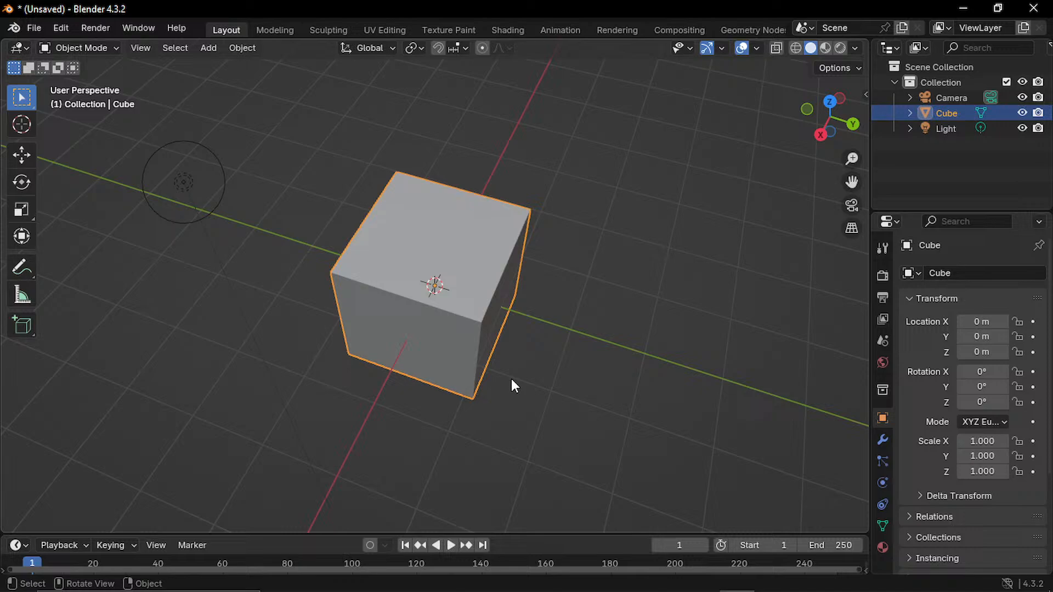
{"action": "left_click", "coordinate": [526, 405]}
{"action": "middle_click_drag", "start_coordinate": [637, 355], "coordinate": [596, 386]}
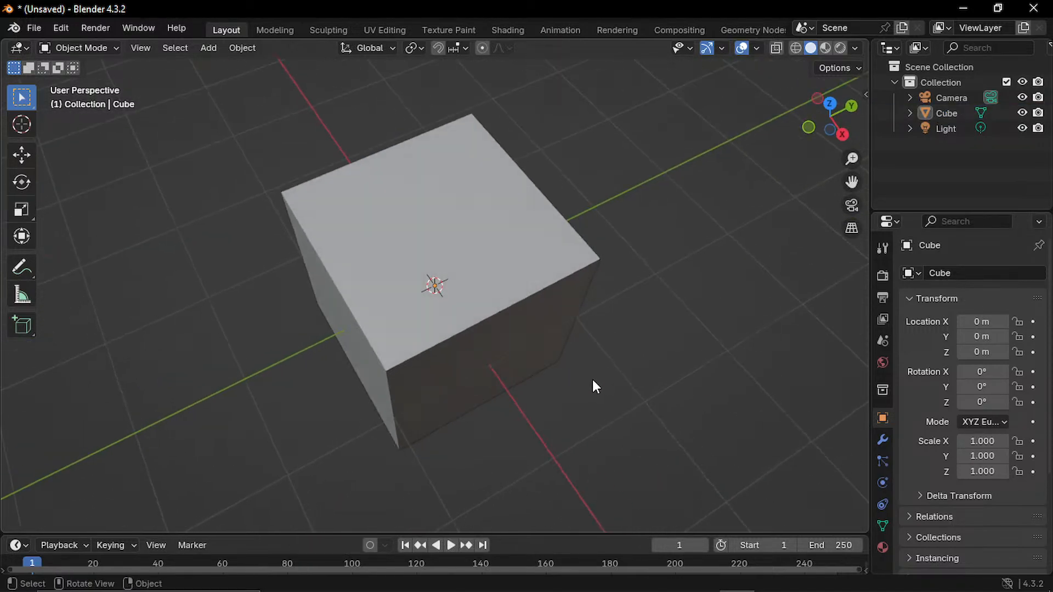
{"action": "scroll", "coordinate": [593, 380], "scroll_direction": "up", "scroll_amount": 4}
{"action": "left_click", "coordinate": [583, 354]}
{"action": "scroll", "coordinate": [579, 349], "scroll_direction": "down", "scroll_amount": 5}
{"action": "left_click_drag", "start_coordinate": [590, 378], "coordinate": [642, 347]}
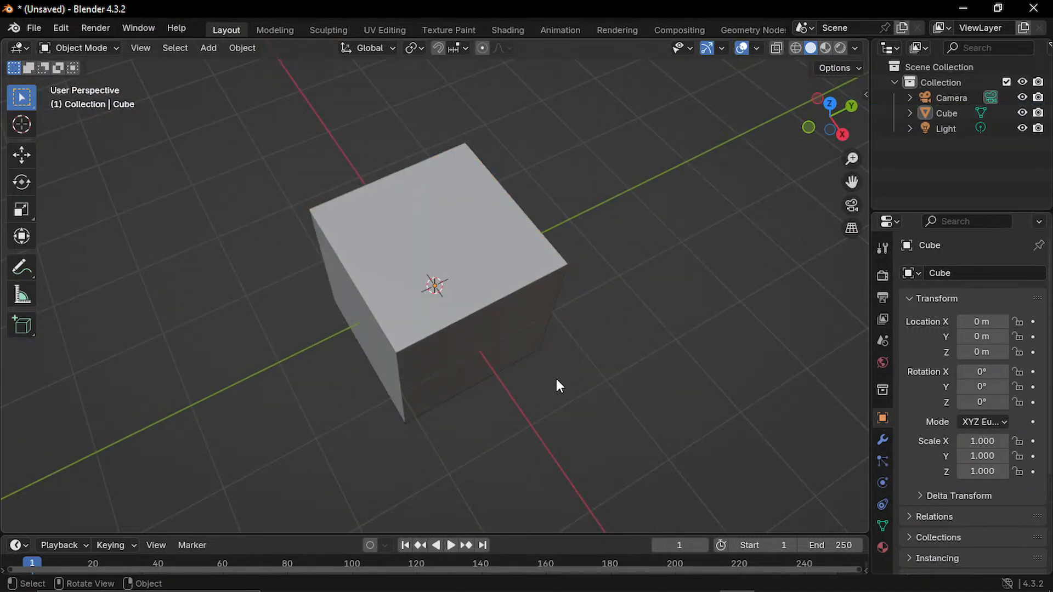
{"action": "middle_click_drag", "start_coordinate": [557, 380], "coordinate": [588, 351]}
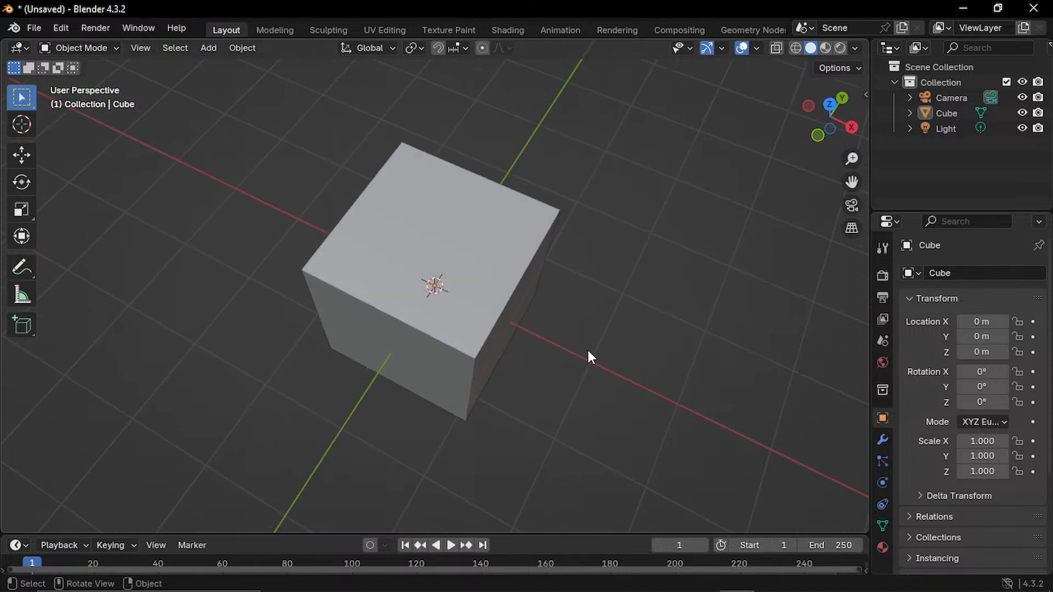
{"action": "left_click_drag", "start_coordinate": [587, 318], "coordinate": [641, 265]}
{"action": "mouse_move", "coordinate": [640, 269]}
{"action": "middle_mouse_down"}
{"action": "mouse_move", "coordinate": [630, 333]}
{"action": "mouse_move", "coordinate": [667, 278]}
{"action": "mouse_move", "coordinate": [658, 261]}
{"action": "mouse_move", "coordinate": [624, 314]}
{"action": "mouse_move", "coordinate": [641, 278]}
{"action": "middle_mouse_up"}
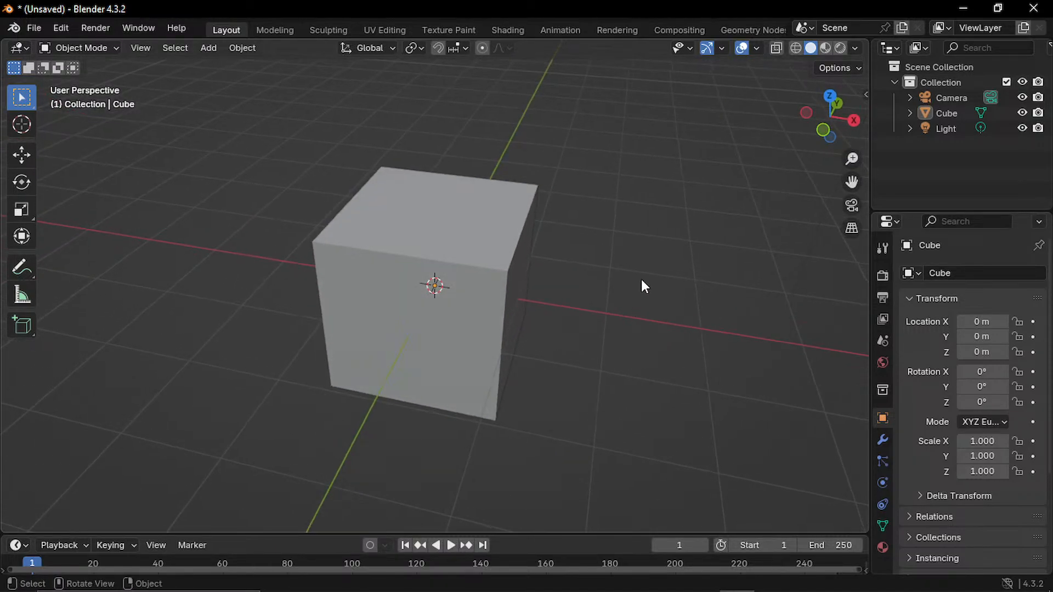
{"action": "left_click_drag", "start_coordinate": [649, 274], "coordinate": [615, 331]}
{"action": "middle_click_drag", "start_coordinate": [615, 332], "coordinate": [574, 287]}
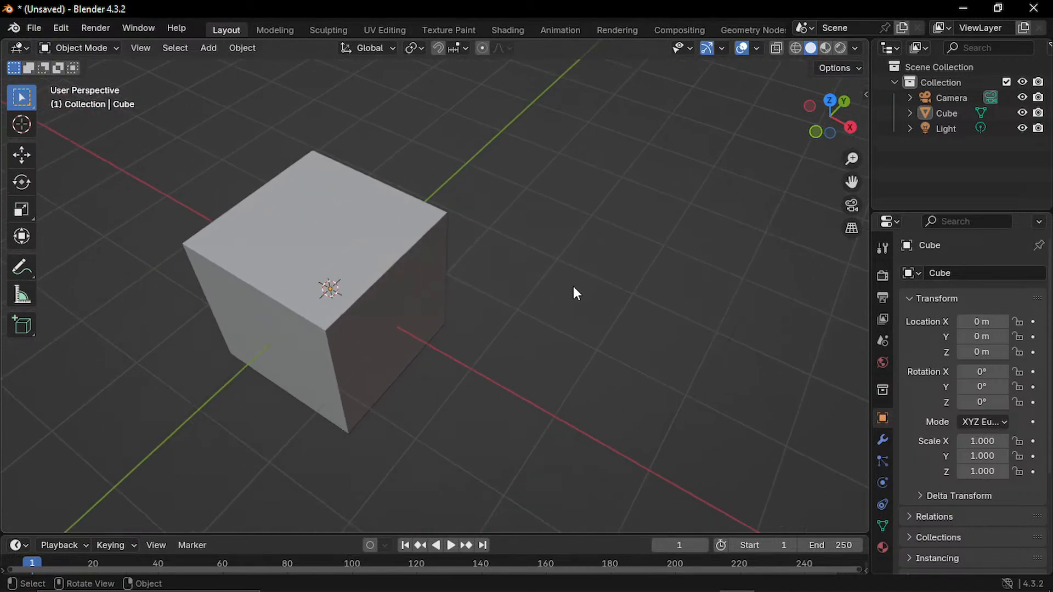
{"action": "left_click_drag", "start_coordinate": [492, 361], "coordinate": [519, 345], "text": "shift"}
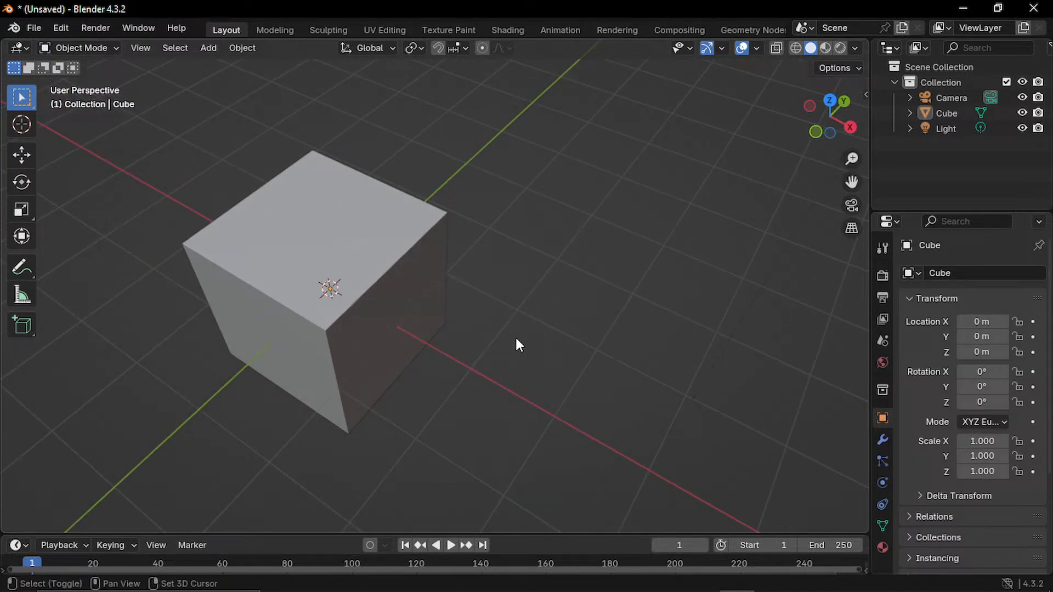
- Select the default cube and delete it from the scene
{"action": "mouse_move", "coordinate": [554, 317]}
{"action": "middle_mouse_down", "text": "shift"}
{"action": "mouse_move", "coordinate": [527, 324]}
{"action": "mouse_move", "coordinate": [534, 340]}
{"action": "mouse_move", "coordinate": [496, 398]}
{"action": "mouse_move", "coordinate": [628, 307]}
{"action": "mouse_move", "coordinate": [627, 363]}
{"action": "mouse_move", "coordinate": [499, 361]}
{"action": "mouse_move", "coordinate": [531, 351]}
{"action": "mouse_move", "coordinate": [547, 305]}
{"action": "middle_mouse_up", "text": "shift"}
{"action": "scroll", "coordinate": [626, 305], "scroll_direction": "up", "scroll_amount": 2}
{"action": "left_click", "coordinate": [585, 325]}
{"action": "scroll", "coordinate": [547, 316], "scroll_direction": "down", "scroll_amount": 4}
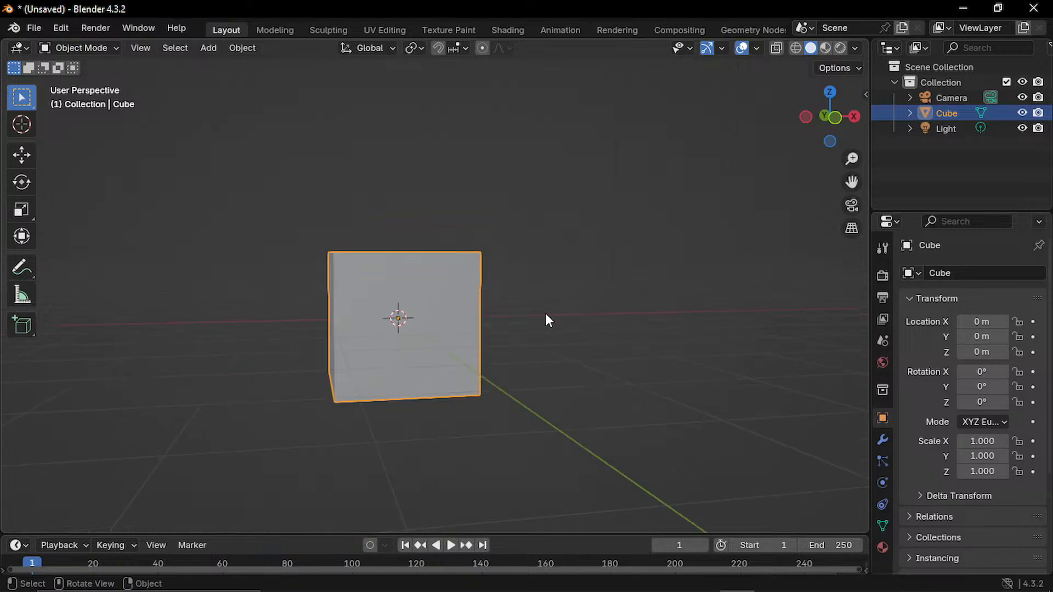
{"action": "key", "text": "Delete"}
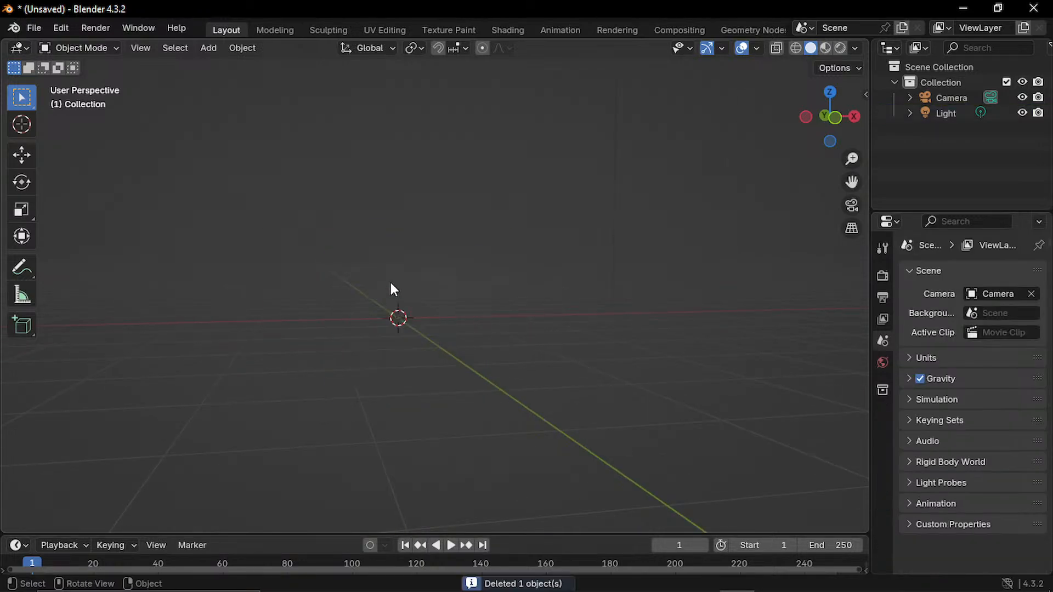
- Add a plane mesh at the scene origin and view it from an angle above
{"action": "right_click", "coordinate": [390, 282]}
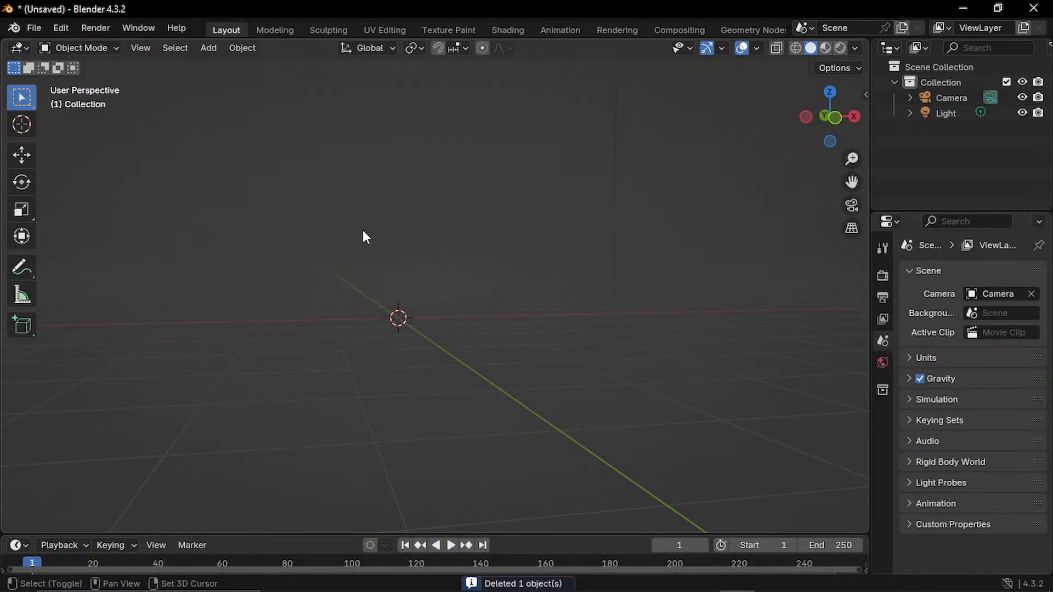
{"action": "key", "text": "shift+a"}
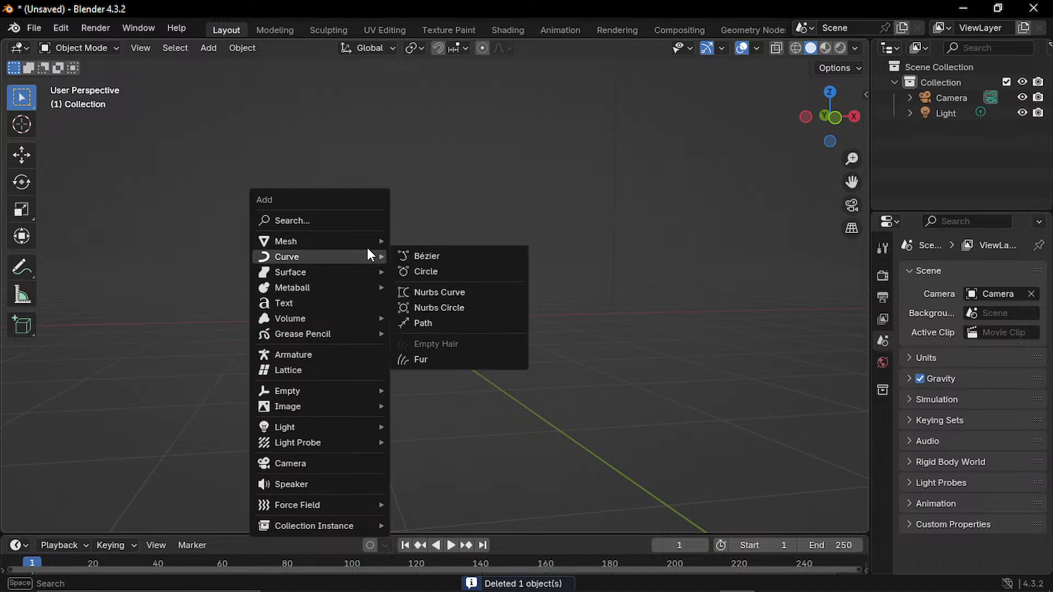
{"action": "mouse_move", "coordinate": [379, 245]}
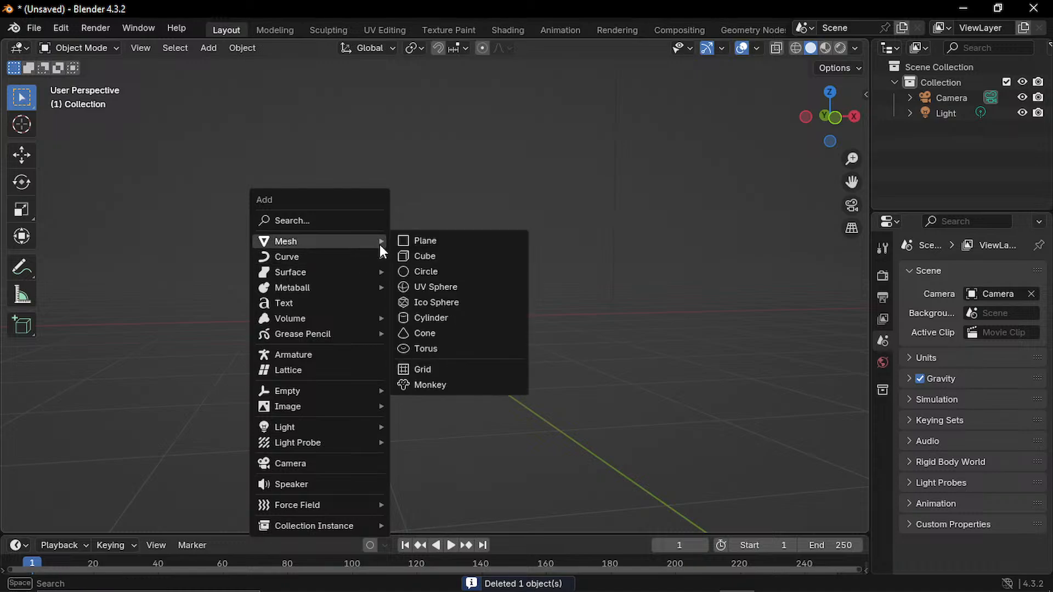
{"action": "left_click", "coordinate": [466, 242]}
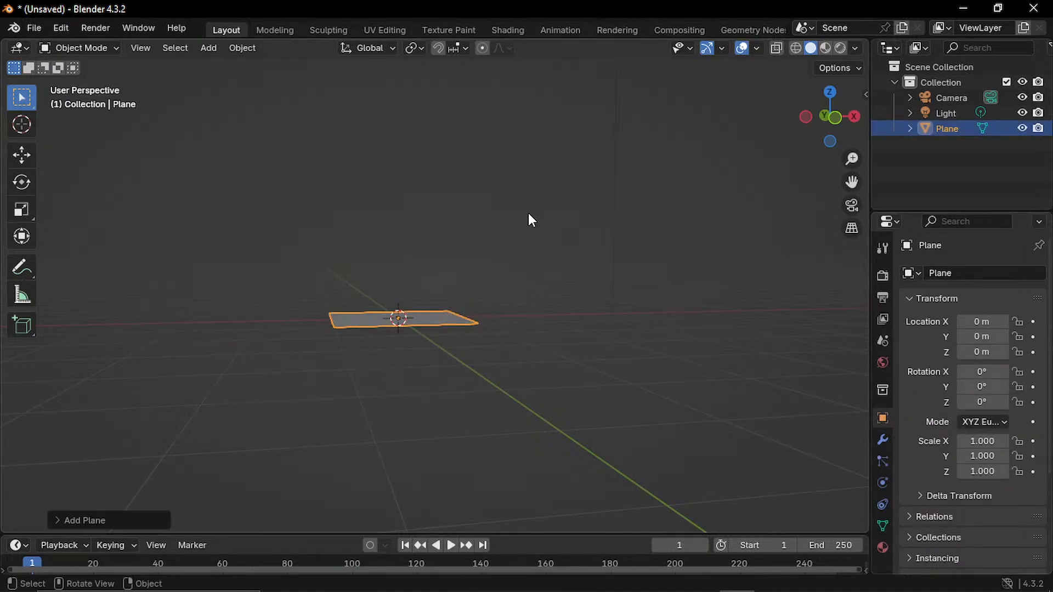
{"action": "middle_click_drag", "start_coordinate": [569, 308], "coordinate": [564, 340]}
{"action": "left_click_drag", "start_coordinate": [563, 320], "coordinate": [506, 323]}
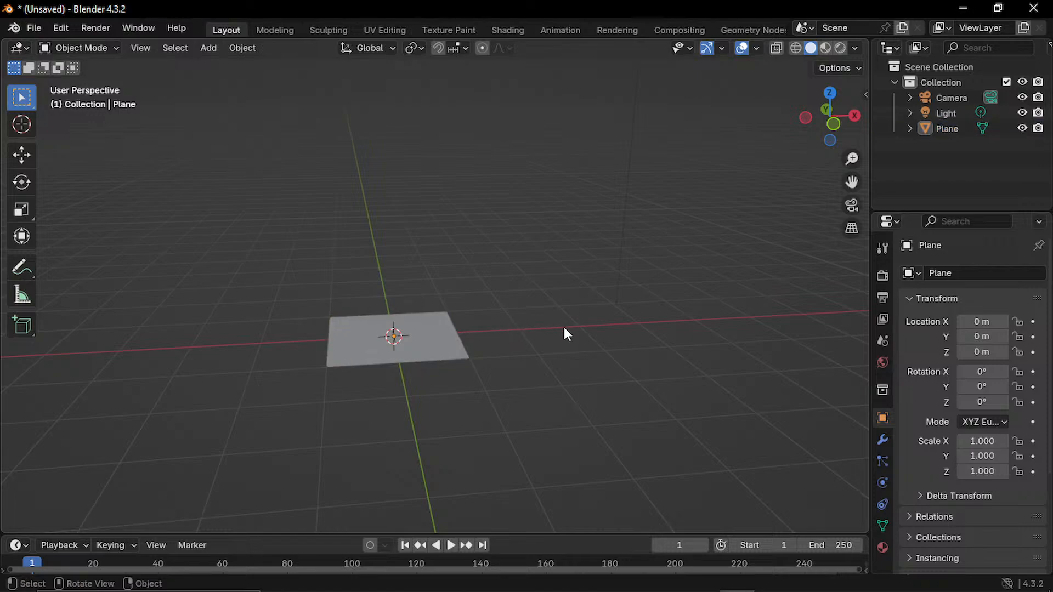
{"action": "middle_click_drag", "start_coordinate": [564, 328], "coordinate": [507, 338]}
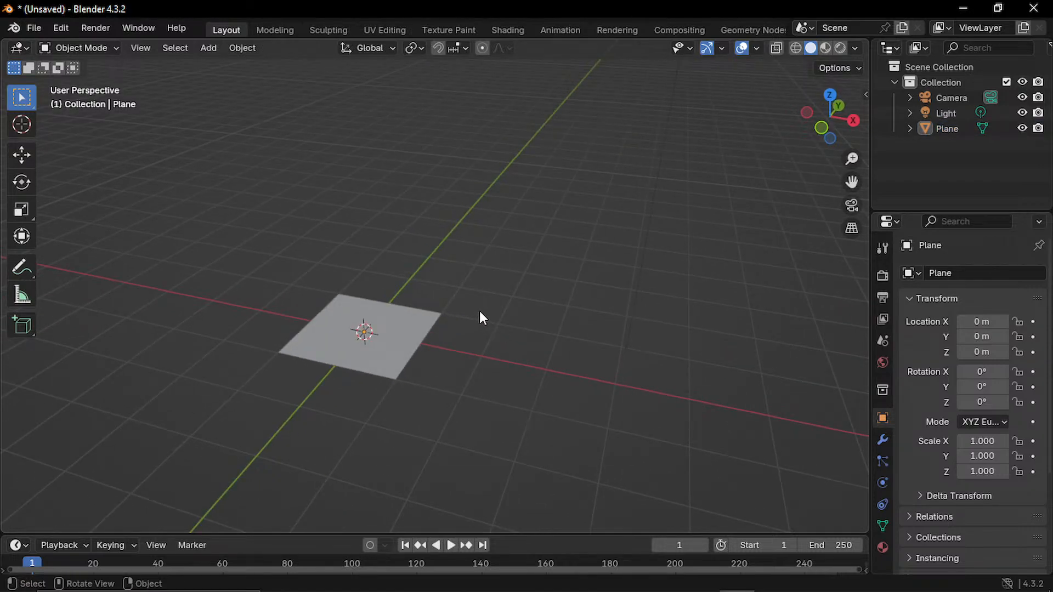
- Try to rotate the plane freely about the global X axis
{"action": "left_click", "coordinate": [354, 312]}
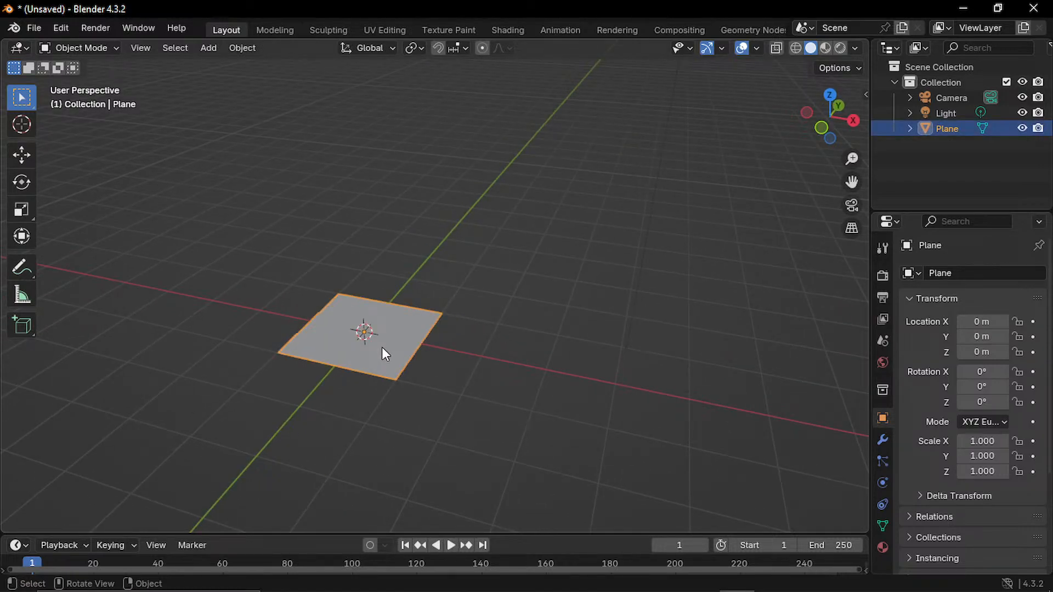
{"action": "key", "text": "g"}
{"action": "key", "text": "r"}
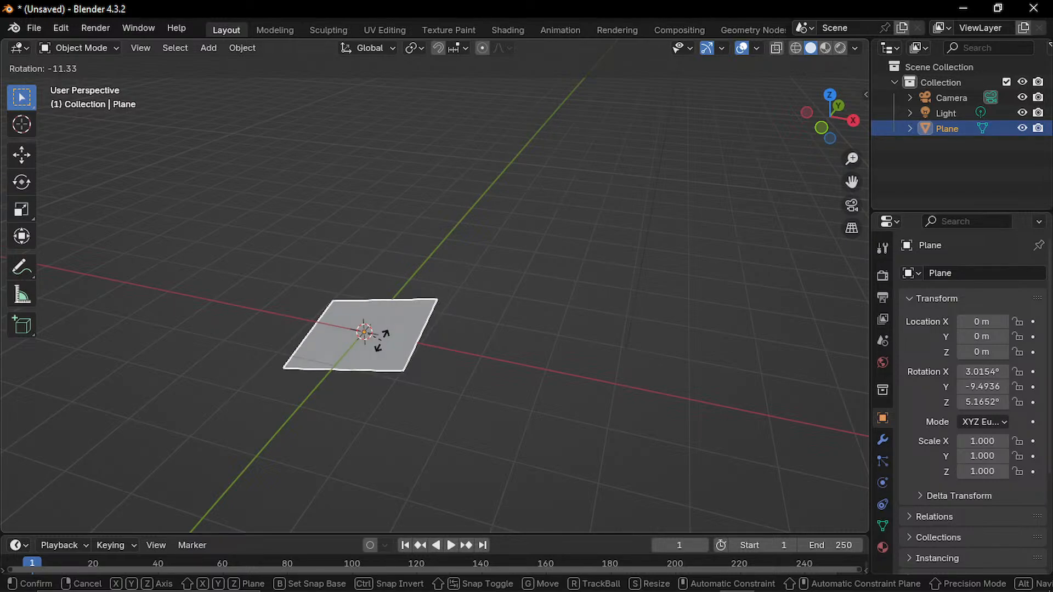
{"action": "key", "text": "x"}
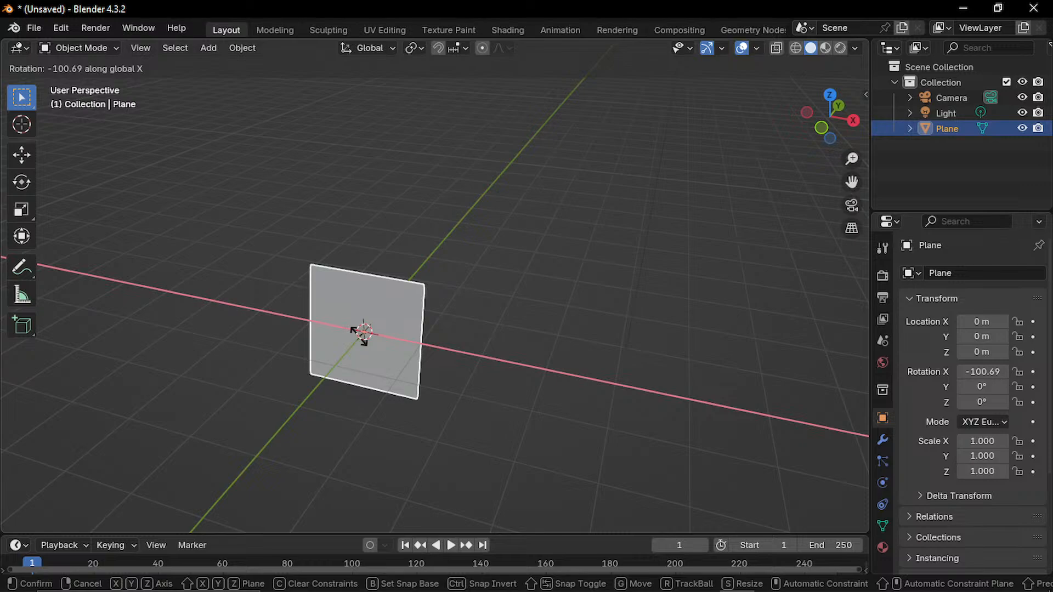
{"action": "key", "text": "Escape"}
{"action": "key", "text": "r"}
{"action": "key", "text": "x"}
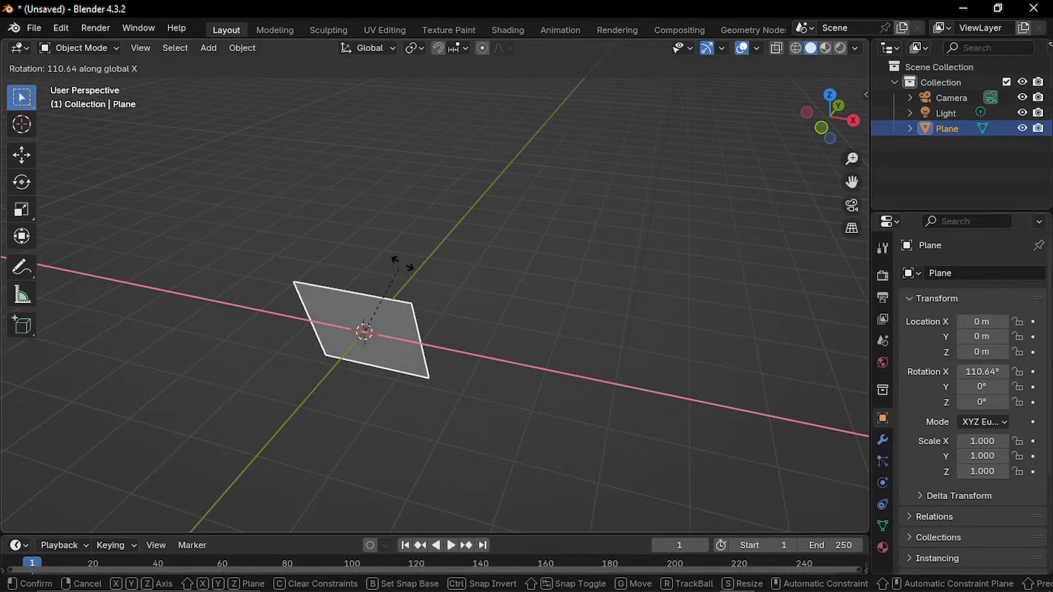
{"action": "key", "text": "Escape"}
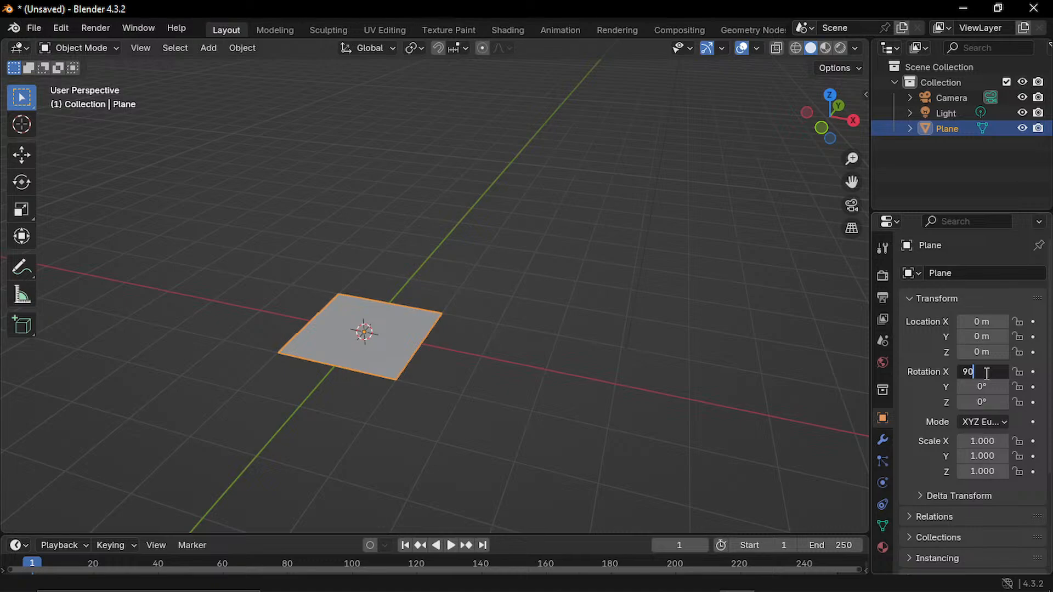
- Set the plane's X rotation to 90° and leave the plane selected
{"action": "key", "text": "Return"}
{"action": "scroll", "coordinate": [447, 308], "scroll_direction": "up", "scroll_amount": 2}
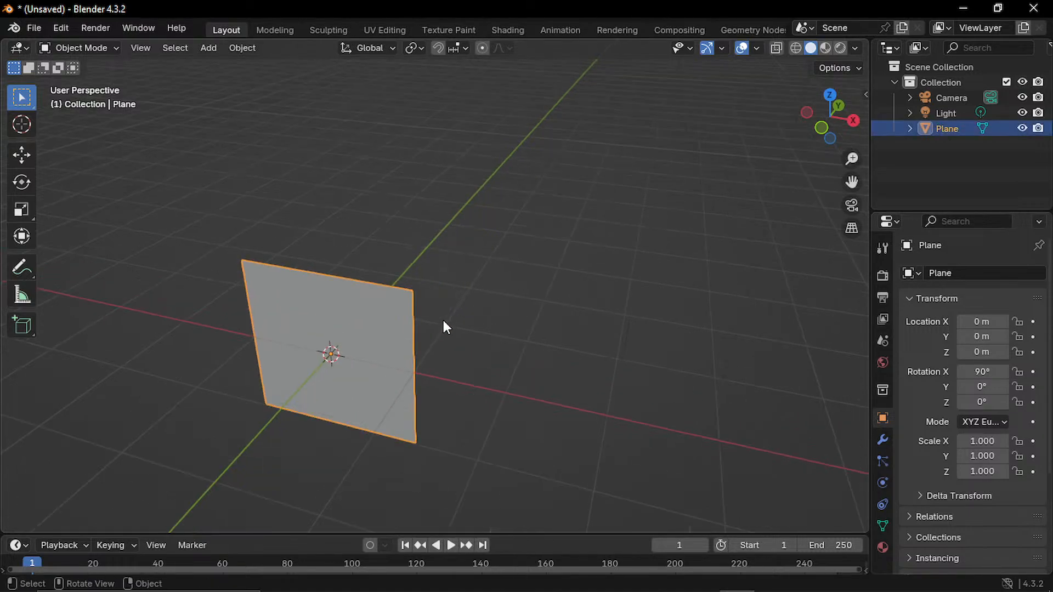
{"action": "scroll", "coordinate": [466, 316], "scroll_direction": "up", "scroll_amount": 3}
{"action": "left_click_drag", "start_coordinate": [483, 301], "coordinate": [411, 294]}
{"action": "middle_click_drag", "start_coordinate": [411, 294], "coordinate": [531, 208]}
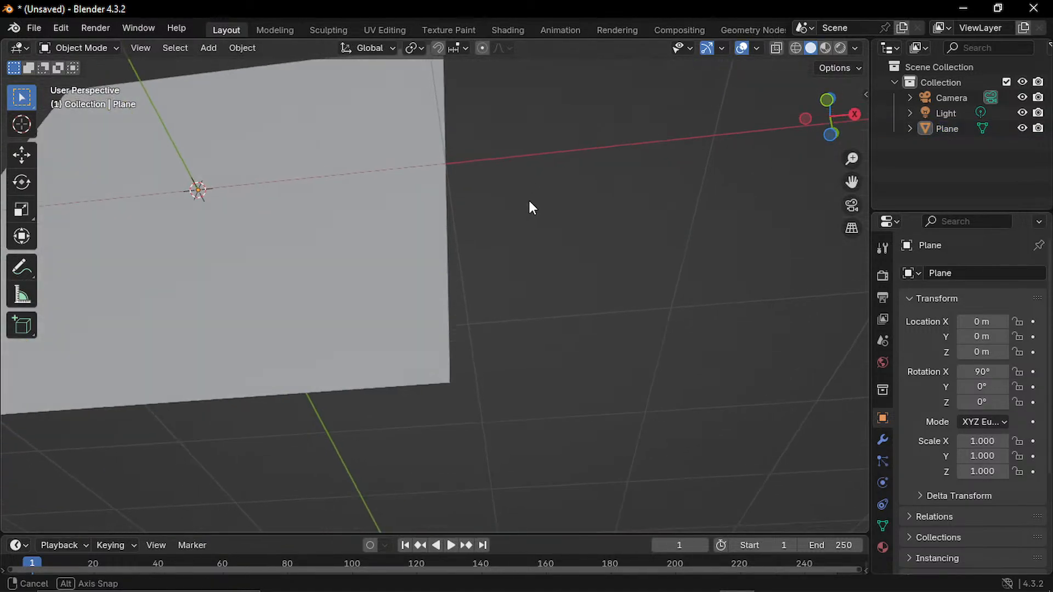
{"action": "left_click_drag", "start_coordinate": [529, 202], "coordinate": [294, 274], "text": "alt"}
{"action": "scroll", "coordinate": [328, 264], "scroll_direction": "down", "scroll_amount": 5}
{"action": "scroll", "coordinate": [345, 276], "scroll_direction": "up", "scroll_amount": 3}
{"action": "left_click", "coordinate": [228, 284]}
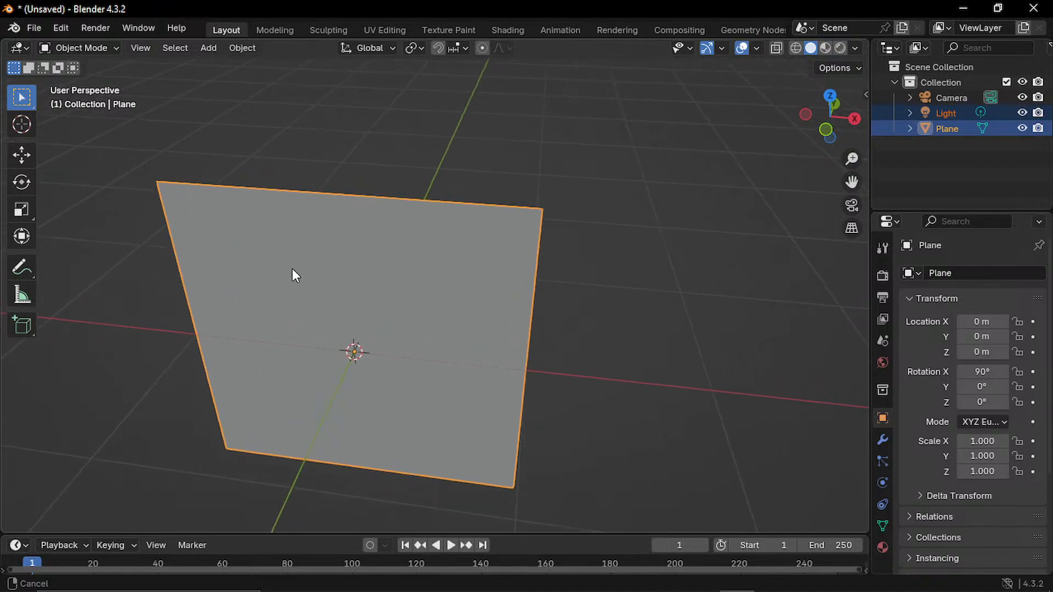
- Narrow the upright plane by setting its X scale to 0.8
{"action": "middle_click_drag", "start_coordinate": [292, 268], "coordinate": [274, 277], "text": "shift"}
{"action": "left_click_drag", "start_coordinate": [571, 266], "coordinate": [603, 259]}
{"action": "middle_click_drag", "start_coordinate": [552, 305], "coordinate": [597, 294]}
{"action": "scroll", "coordinate": [650, 289], "scroll_direction": "down", "scroll_amount": 2}
{"action": "left_click", "coordinate": [532, 296]}
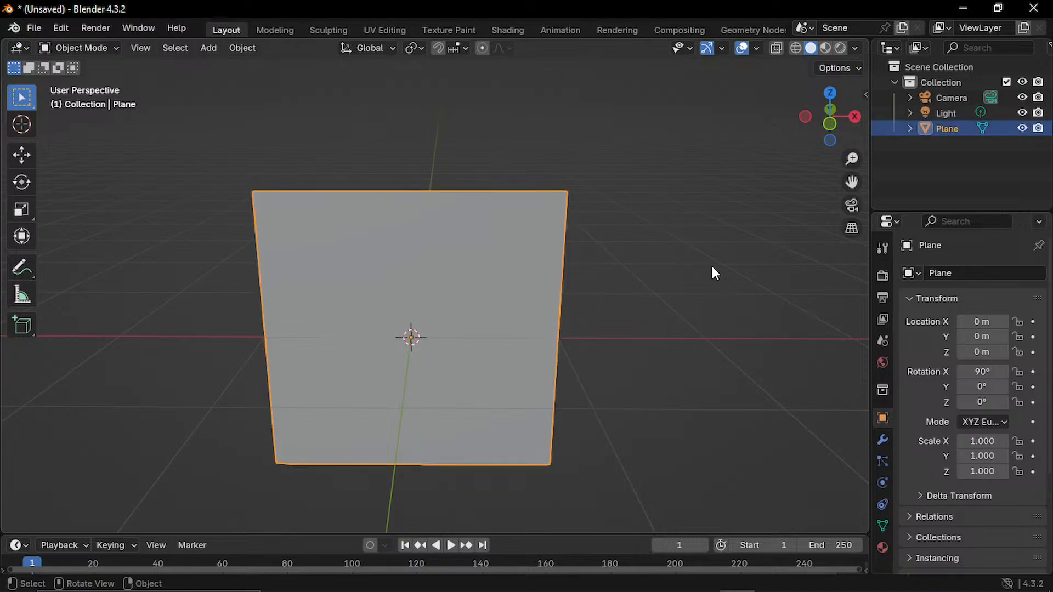
{"action": "left_click_drag", "start_coordinate": [998, 442], "coordinate": [934, 442]}
{"action": "left_click", "coordinate": [997, 443]}
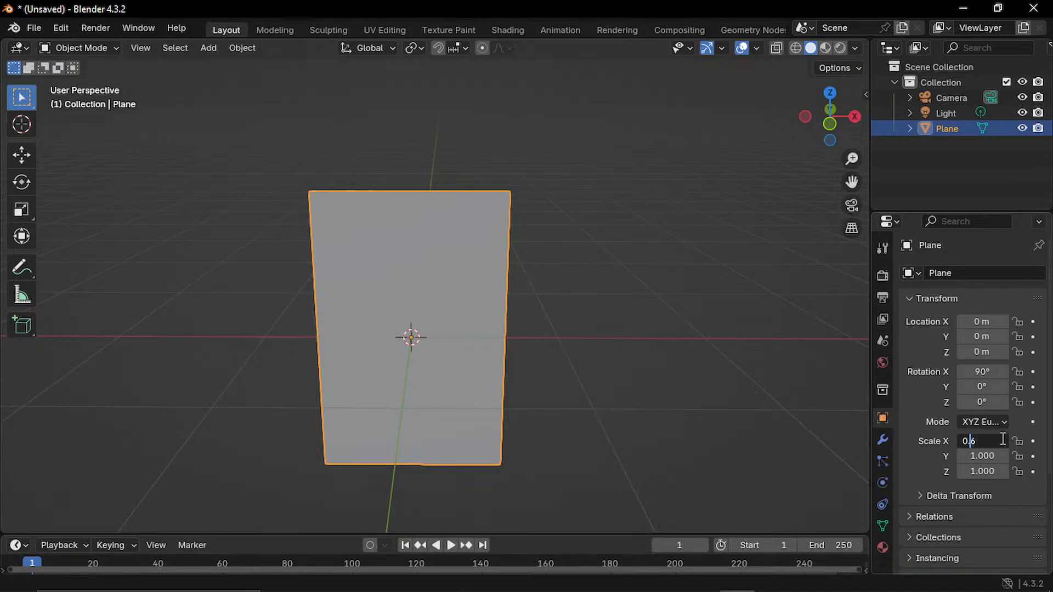
{"action": "key", "text": "Return"}
{"action": "left_click", "coordinate": [990, 442]}
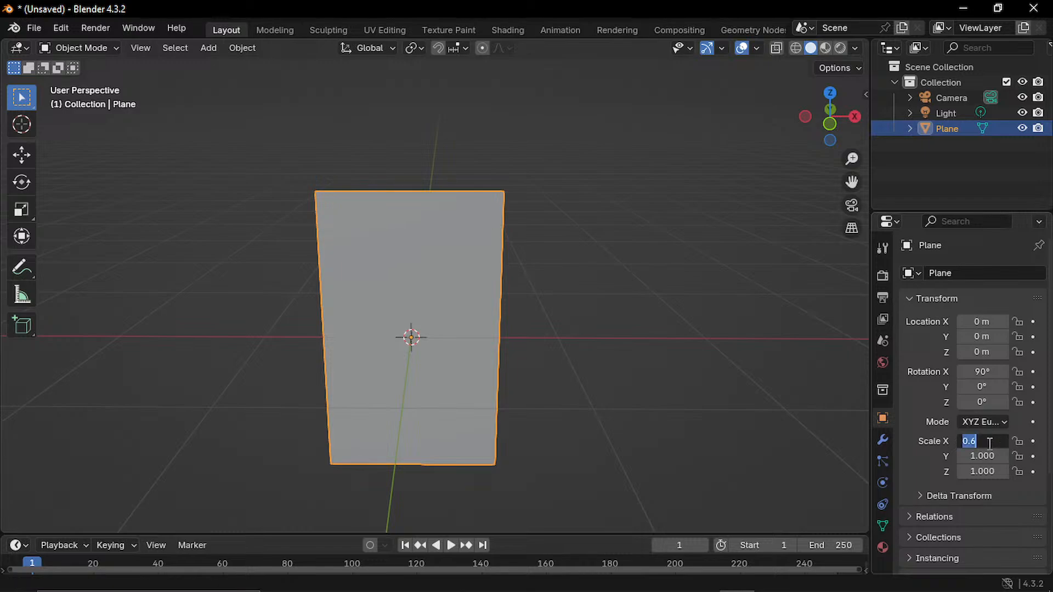
{"action": "type", "text": "0.8"}
{"action": "key", "text": "Return"}
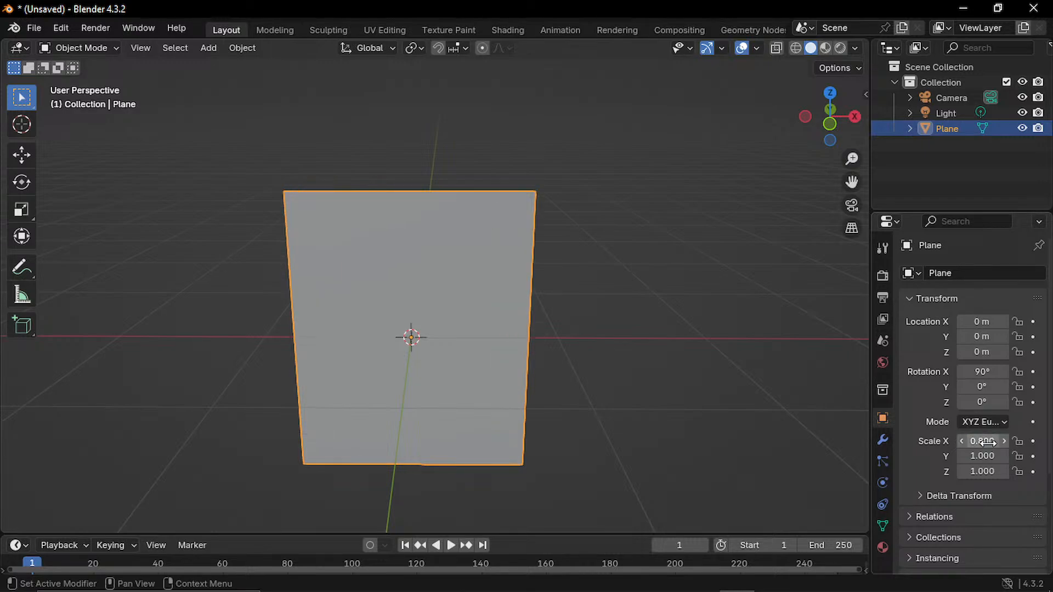
- Set the plane's Y scale to 0.9
{"action": "left_click", "coordinate": [982, 456]}
{"action": "type", "text": "0.93"}
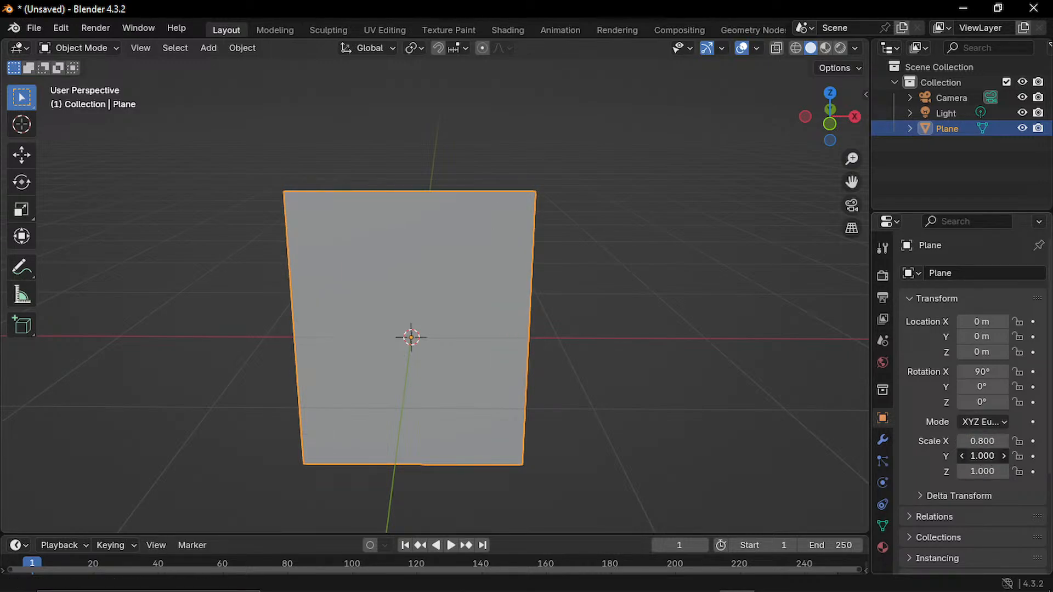
{"action": "key", "text": "Return"}
{"action": "left_click_drag", "start_coordinate": [986, 459], "coordinate": [981, 459]}
{"action": "left_click", "coordinate": [987, 460]}
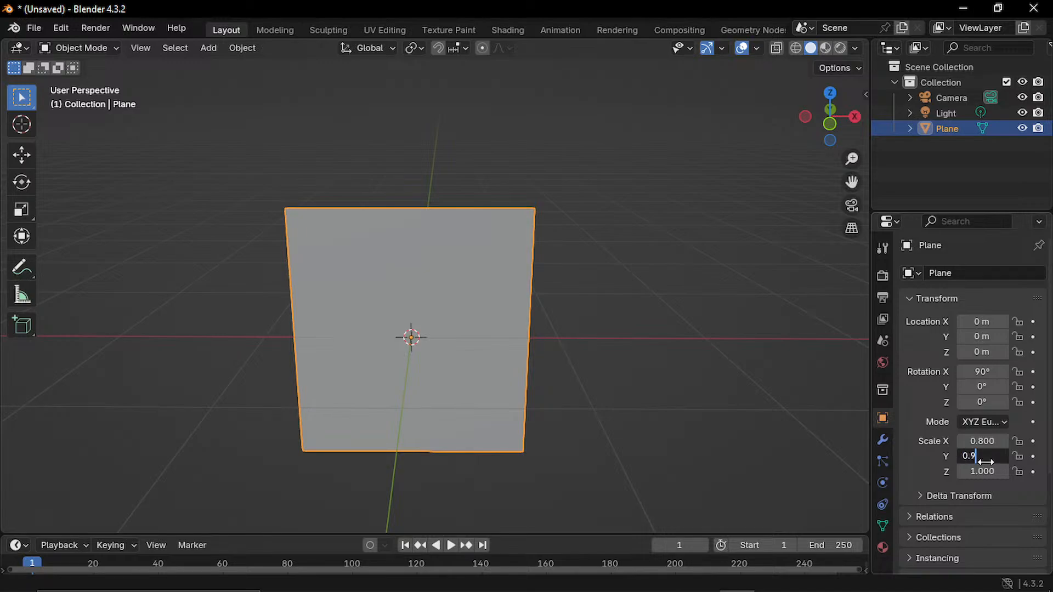
{"action": "type", "text": "0.9"}
{"action": "key", "text": "Return"}
{"action": "middle_click_drag", "start_coordinate": [556, 317], "coordinate": [552, 287]}
{"action": "key", "text": "g"}
{"action": "key", "text": "y"}
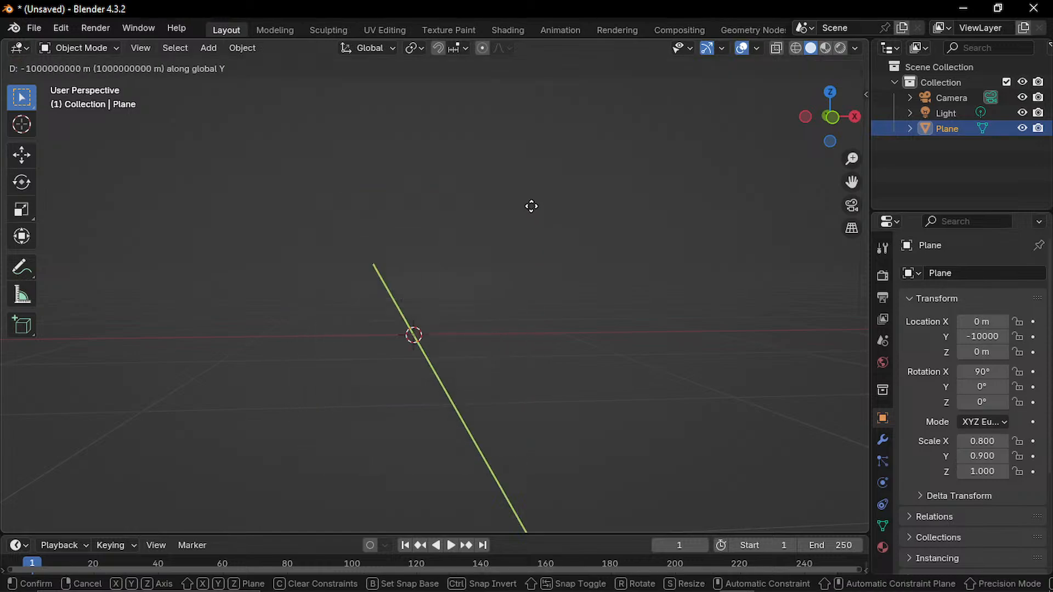
{"action": "key", "text": "Escape"}
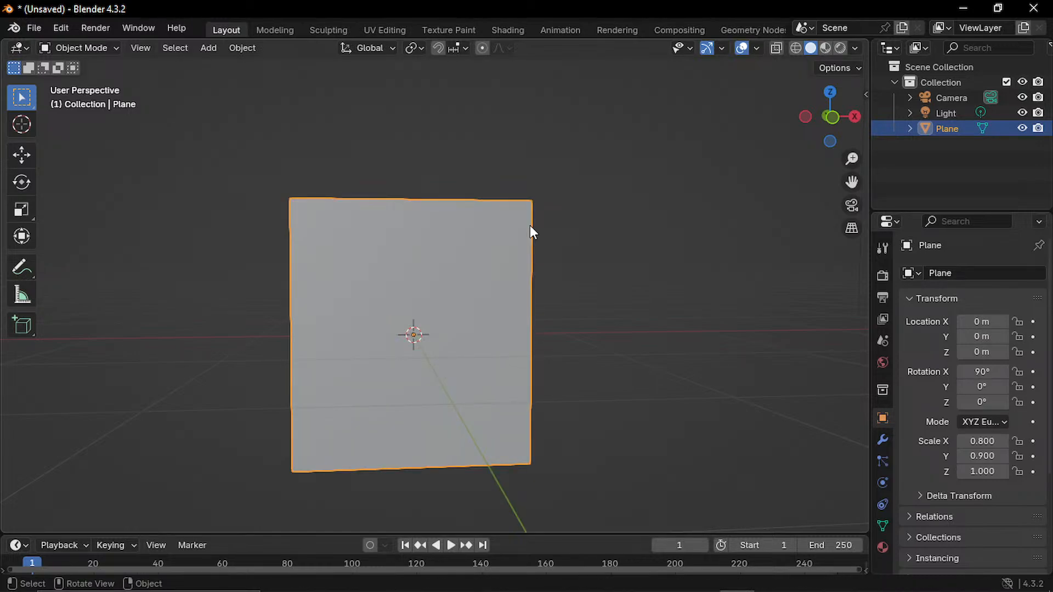
- Move the plane up along the global Z axis by about 0.96 m, so it sits just above the ground grid
{"action": "key", "text": "g"}
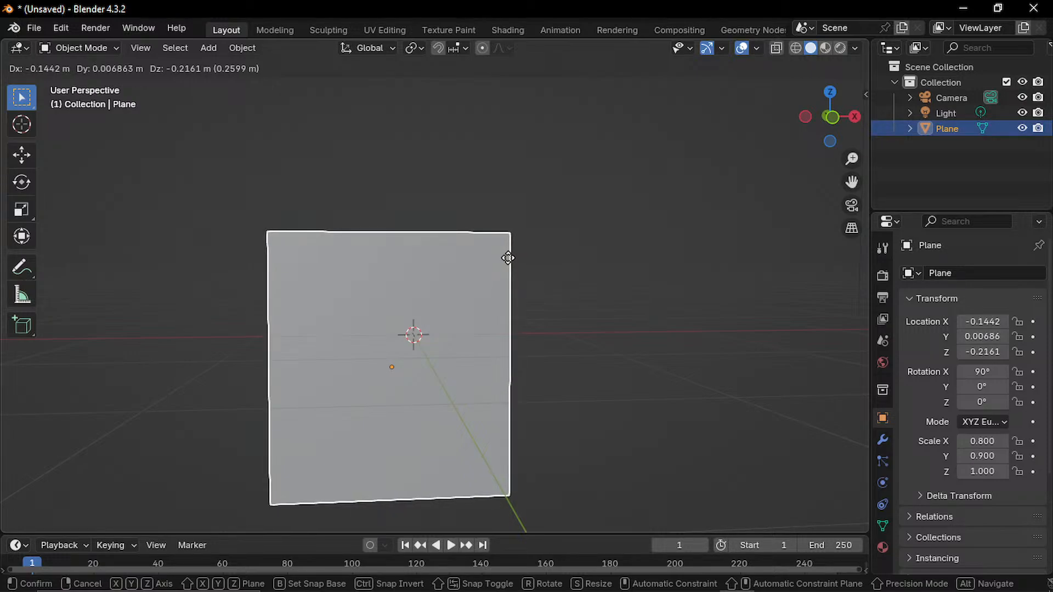
{"action": "key", "text": "z"}
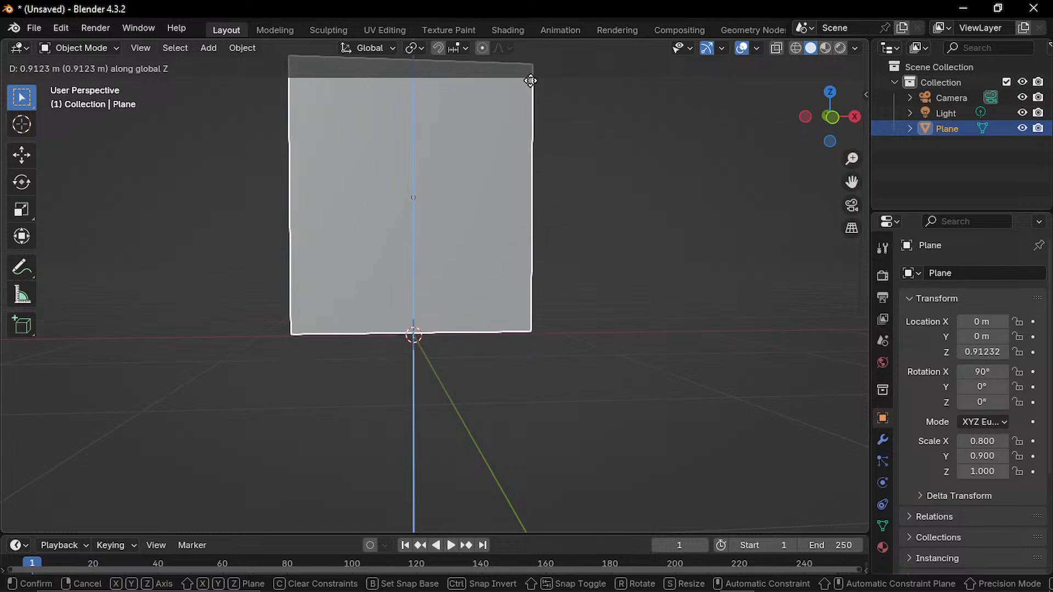
{"action": "left_click", "coordinate": [529, 81]}
{"action": "scroll", "coordinate": [592, 206], "scroll_direction": "up", "scroll_amount": 2}
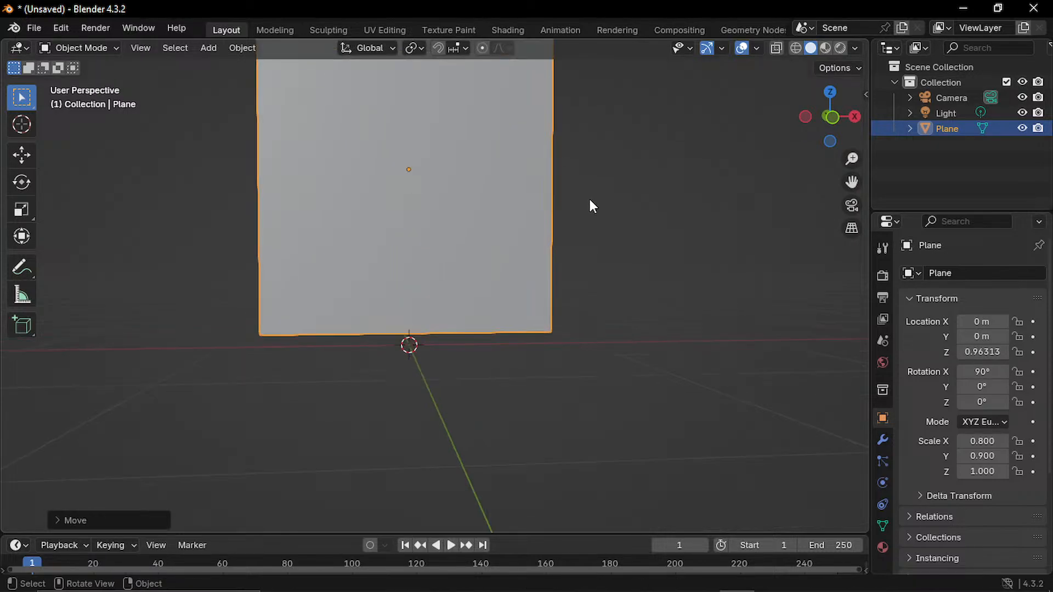
- Examine the raised plane's position relative to the ground grid from several angles and distances
{"action": "middle_click_drag", "start_coordinate": [592, 206], "coordinate": [562, 370]}
{"action": "scroll", "coordinate": [543, 296], "scroll_direction": "down", "scroll_amount": 4}
{"action": "middle_click_drag", "start_coordinate": [540, 291], "coordinate": [607, 425]}
{"action": "scroll", "coordinate": [608, 375], "scroll_direction": "down", "scroll_amount": 4}
{"action": "middle_click_drag", "start_coordinate": [607, 373], "coordinate": [535, 368]}
{"action": "scroll", "coordinate": [593, 339], "scroll_direction": "up", "scroll_amount": 1}
{"action": "scroll", "coordinate": [583, 332], "scroll_direction": "up", "scroll_amount": 2}
{"action": "scroll", "coordinate": [560, 333], "scroll_direction": "down", "scroll_amount": 1}
{"action": "scroll", "coordinate": [535, 368], "scroll_direction": "up", "scroll_amount": 1}
{"action": "middle_click_drag", "start_coordinate": [535, 370], "coordinate": [362, 352], "text": "shift"}
{"action": "scroll", "coordinate": [582, 332], "scroll_direction": "down", "scroll_amount": 1}
{"action": "scroll", "coordinate": [582, 328], "scroll_direction": "up", "scroll_amount": 1}
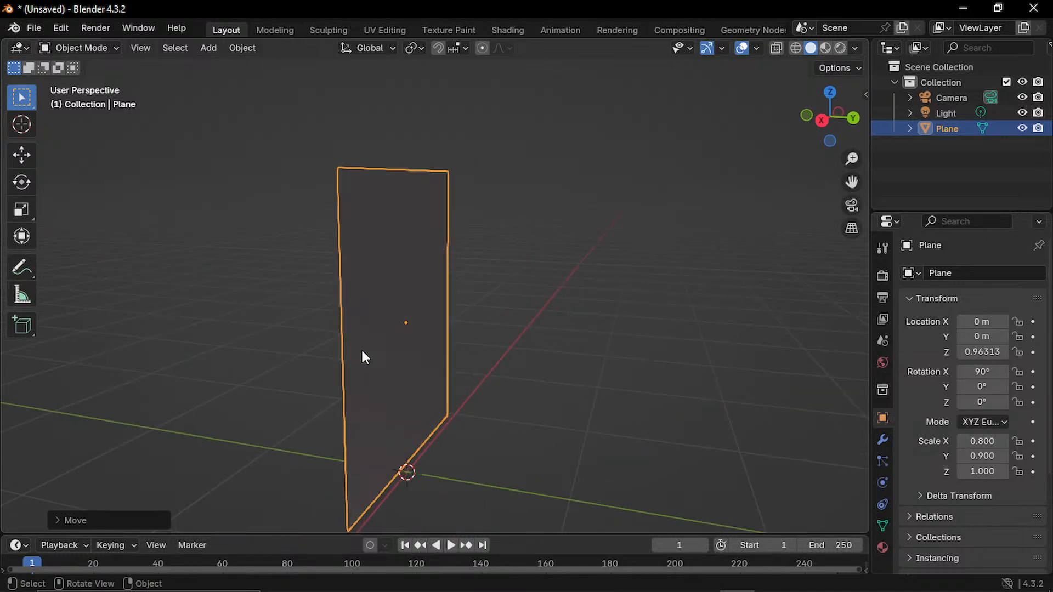
{"action": "middle_click_drag", "start_coordinate": [315, 321], "coordinate": [620, 322]}
{"action": "scroll", "coordinate": [477, 360], "scroll_direction": "up", "scroll_amount": 1}
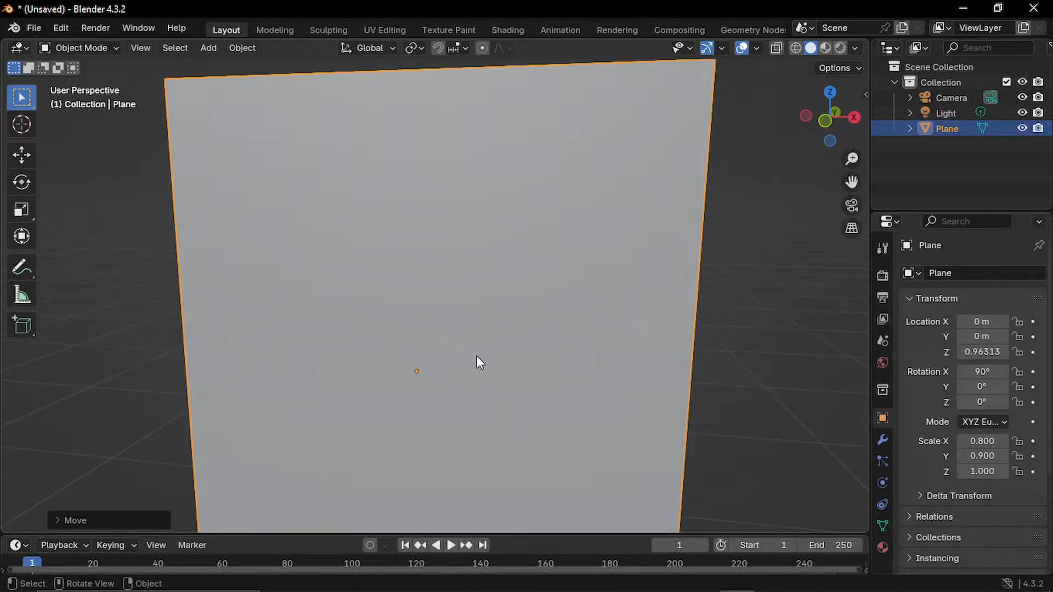
{"action": "scroll", "coordinate": [478, 361], "scroll_direction": "down", "scroll_amount": 1}
{"action": "middle_click_drag", "start_coordinate": [591, 360], "coordinate": [587, 353]}
- Deselect the plane and add a cube mesh at the scene origin
{"action": "key", "text": "alt+a"}
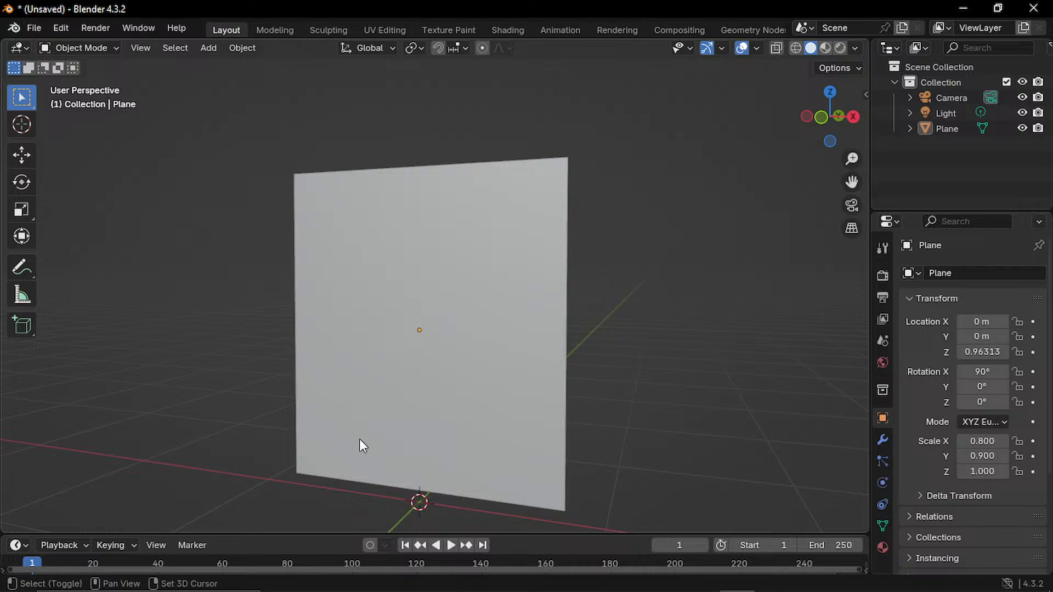
{"action": "key", "text": "shift+a"}
{"action": "mouse_move", "coordinate": [305, 285]}
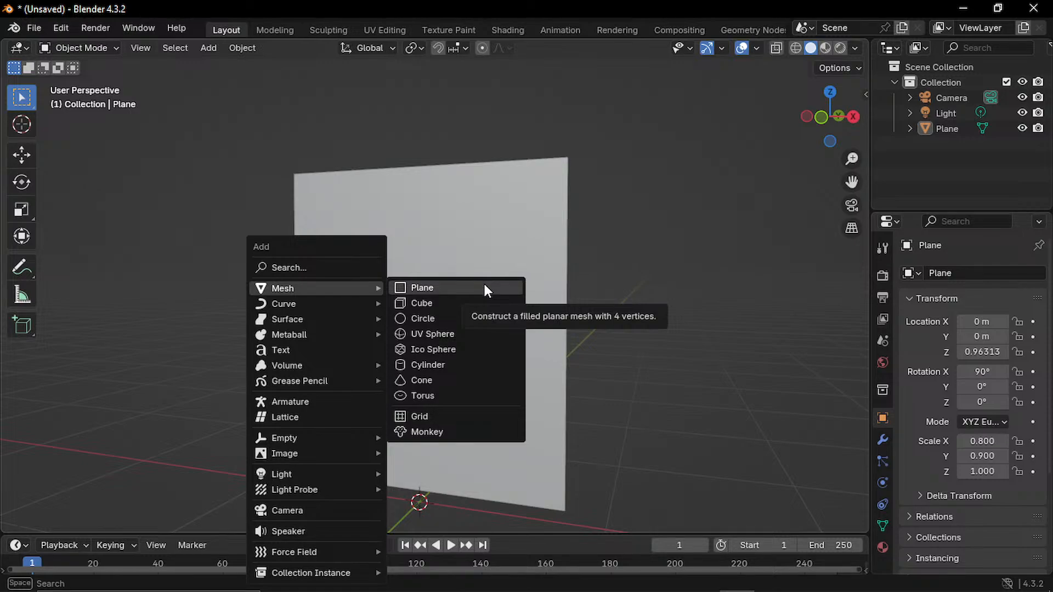
{"action": "left_click", "coordinate": [438, 304]}
{"action": "scroll", "coordinate": [526, 379], "scroll_direction": "down", "scroll_amount": 4}
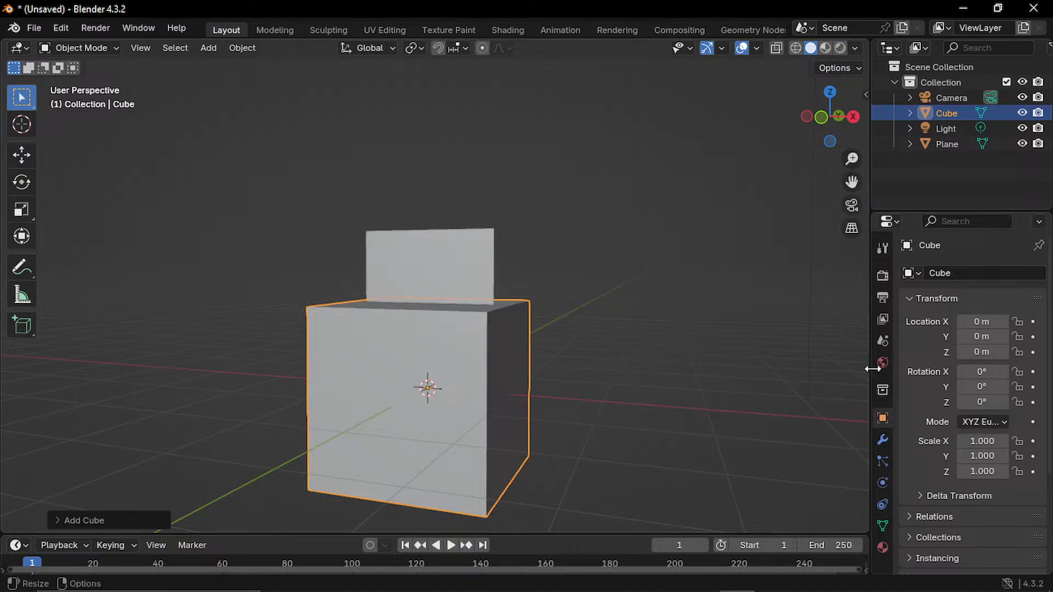
- Set the cube's X scale to 0.1 and its Y scale to 0.02
{"action": "mouse_move", "coordinate": [988, 446]}
{"action": "left_mouse_down"}
{"action": "mouse_move", "coordinate": [952, 446]}
{"action": "mouse_move", "coordinate": [988, 446]}
{"action": "left_mouse_up"}
{"action": "left_click", "coordinate": [989, 447]}
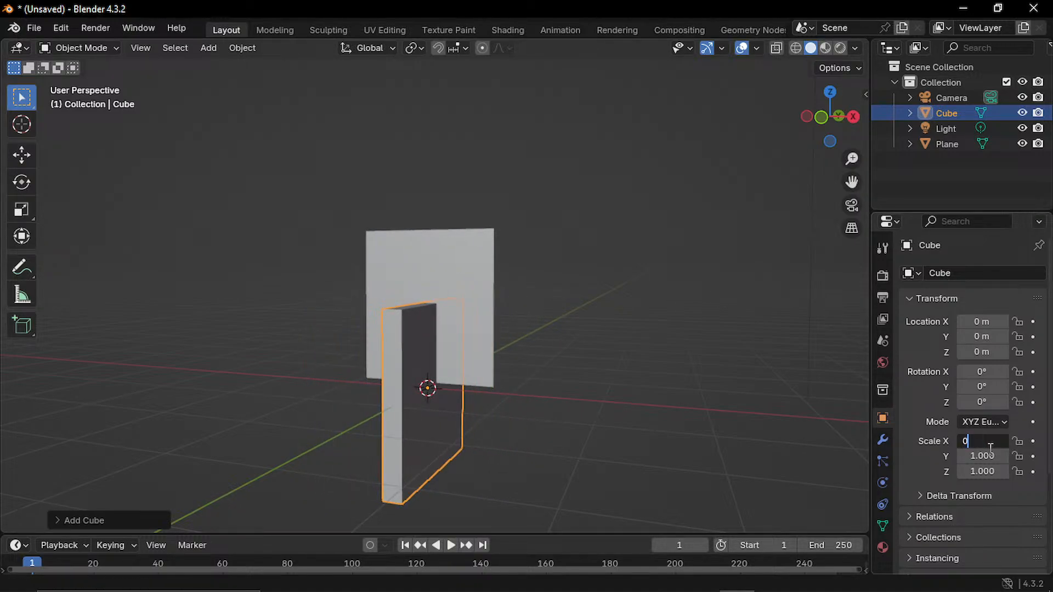
{"action": "type", "text": "0.1"}
{"action": "key", "text": "Return"}
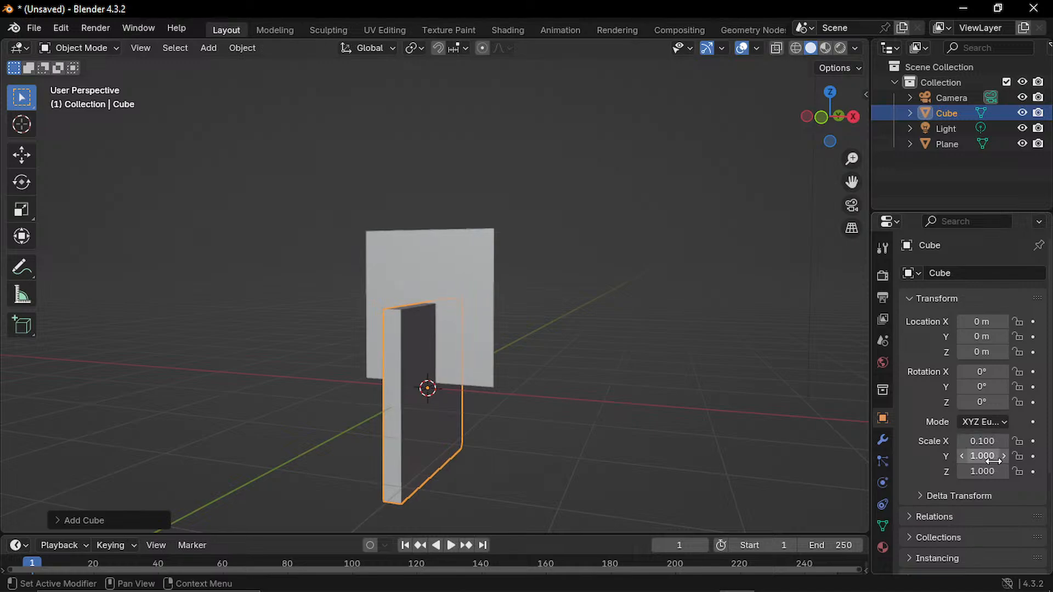
{"action": "left_click", "coordinate": [996, 461]}
{"action": "key", "text": "Return"}
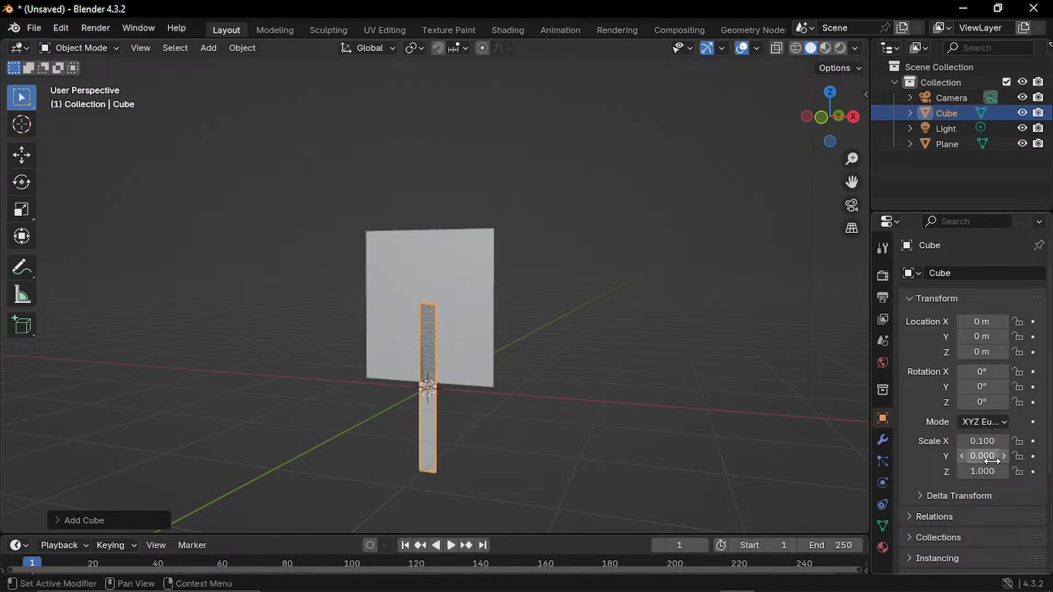
{"action": "left_click", "coordinate": [993, 461]}
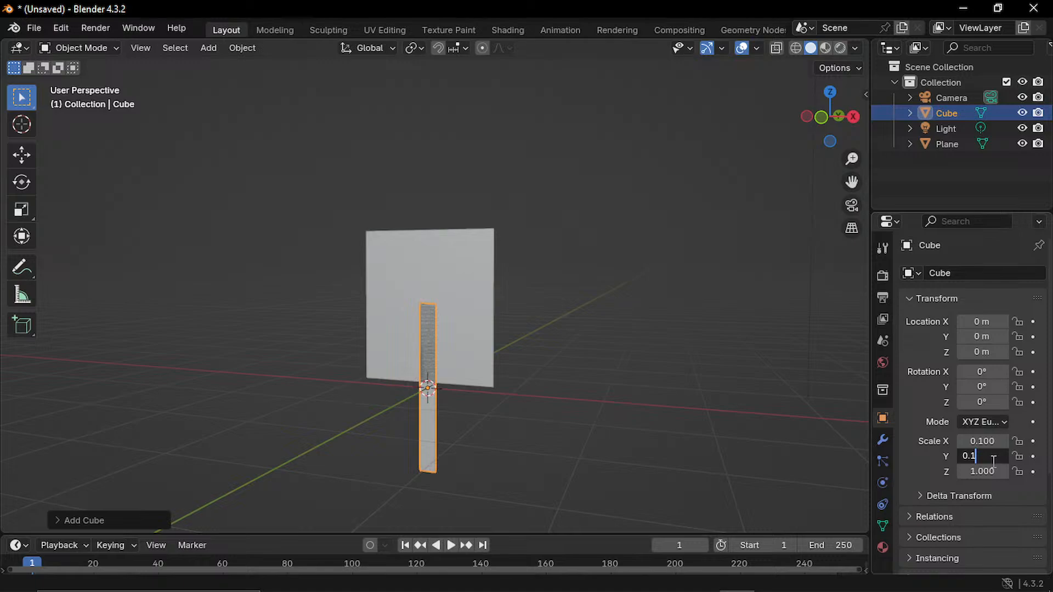
{"action": "type", "text": "2"}
{"action": "key", "text": "Return"}
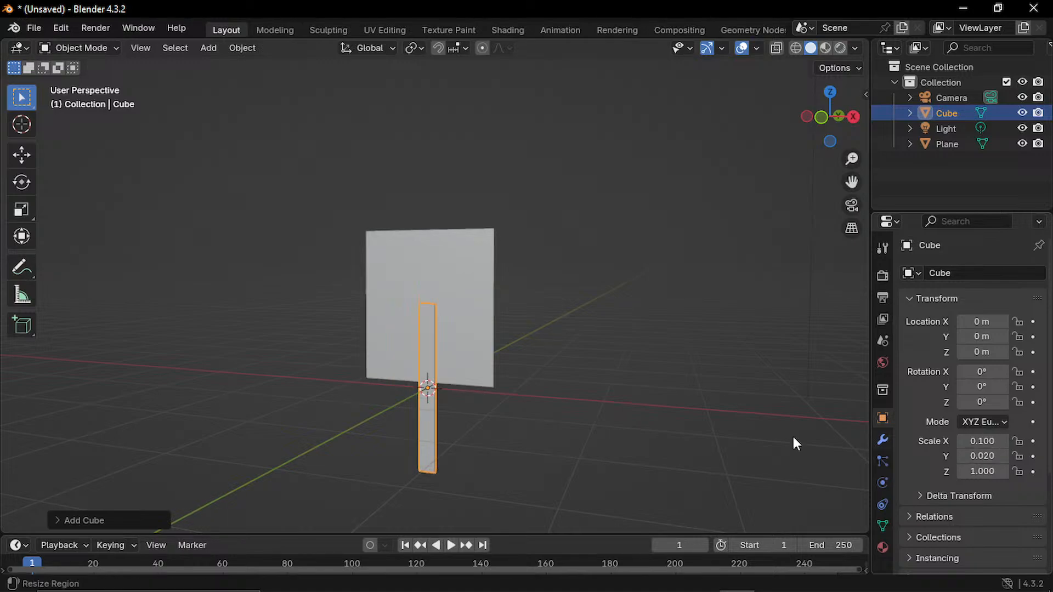
- Check the thin cube's thickness from the side and set its Z scale to 0.08
{"action": "scroll", "coordinate": [466, 413], "scroll_direction": "up", "scroll_amount": 6}
{"action": "scroll", "coordinate": [482, 414], "scroll_direction": "down", "scroll_amount": 4}
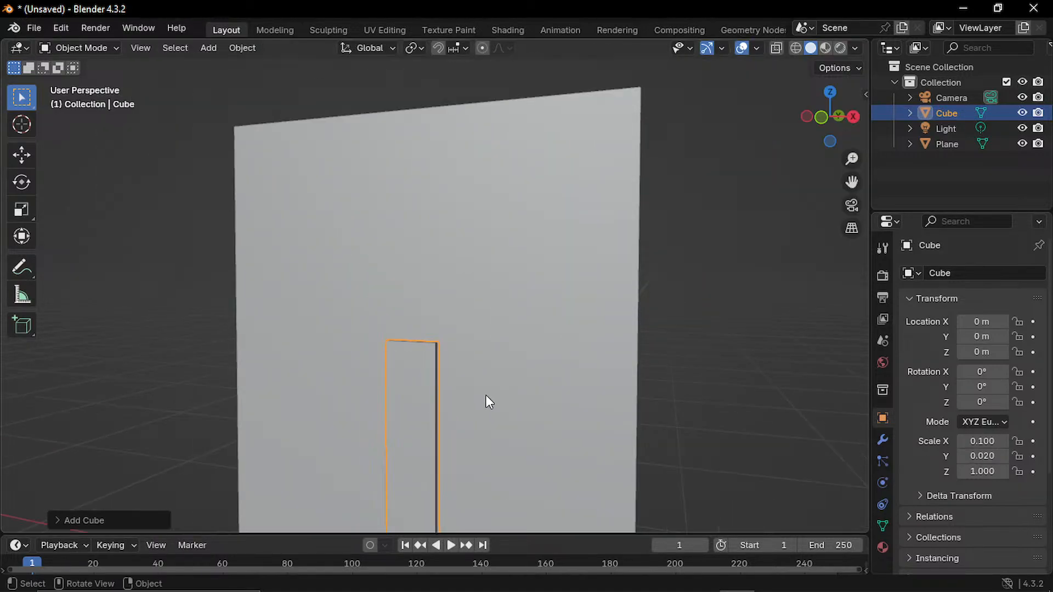
{"action": "key", "text": "KP_3"}
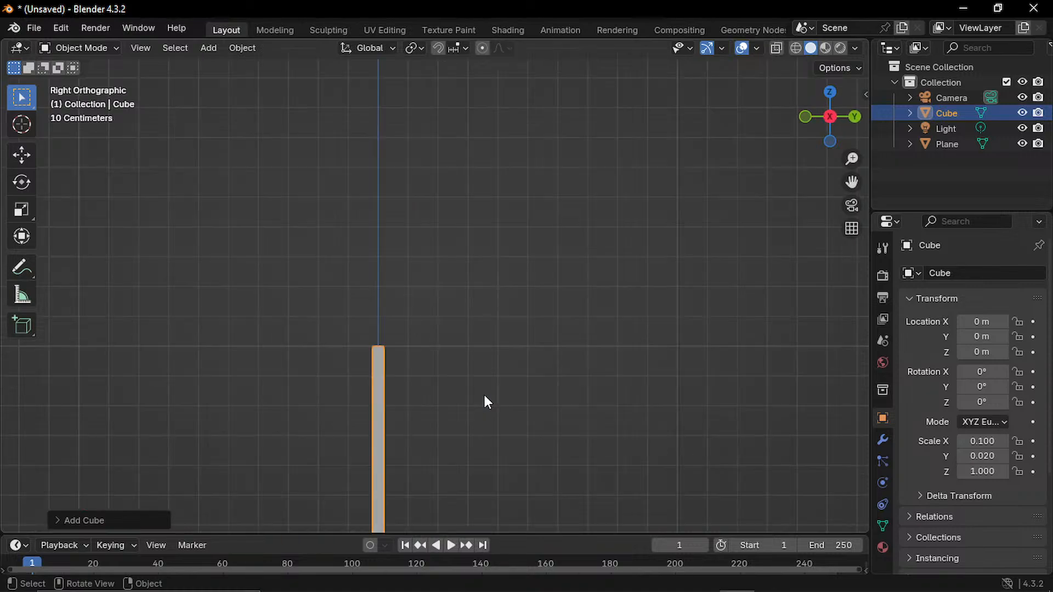
{"action": "scroll", "coordinate": [433, 419], "scroll_direction": "up", "scroll_amount": 3}
{"action": "middle_click_drag", "start_coordinate": [391, 423], "coordinate": [469, 360]}
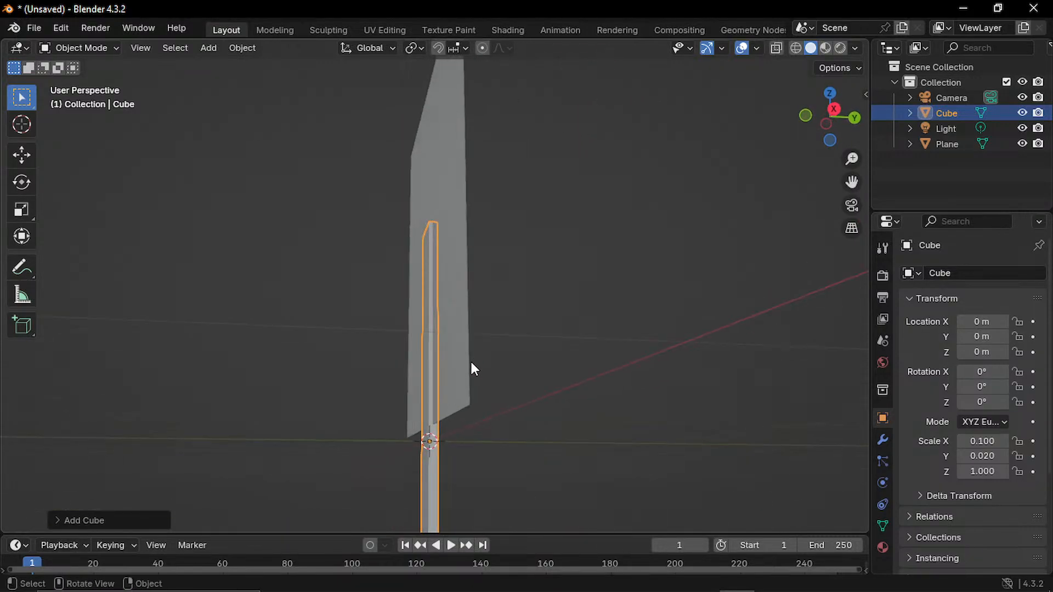
{"action": "left_click_drag", "start_coordinate": [987, 472], "coordinate": [939, 472]}
{"action": "left_click", "coordinate": [987, 472]}
{"action": "type", "text": "0"}
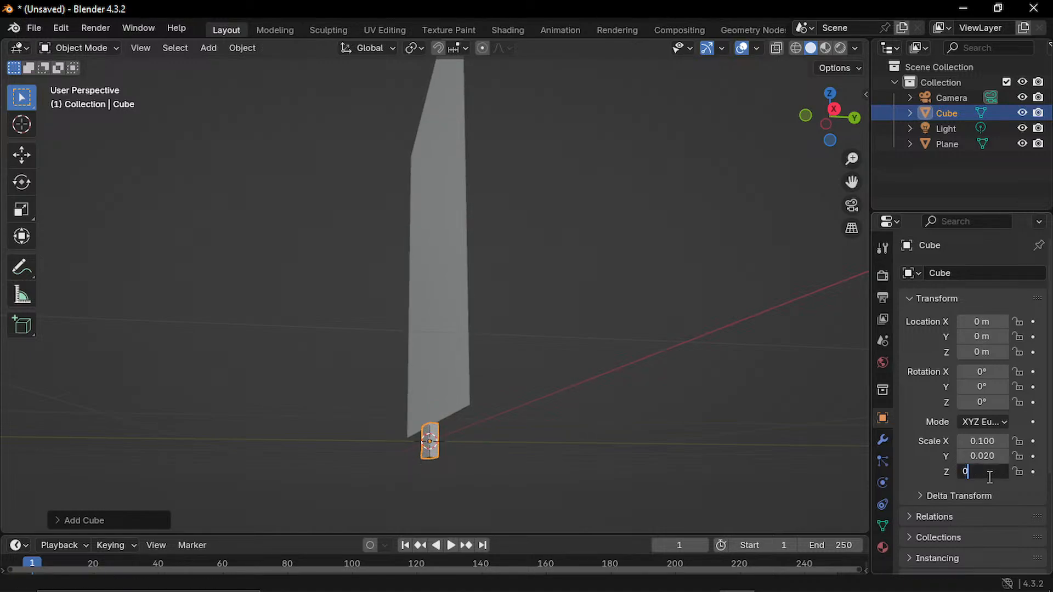
{"action": "type", "text": ".8"}
{"action": "key", "text": "Return"}
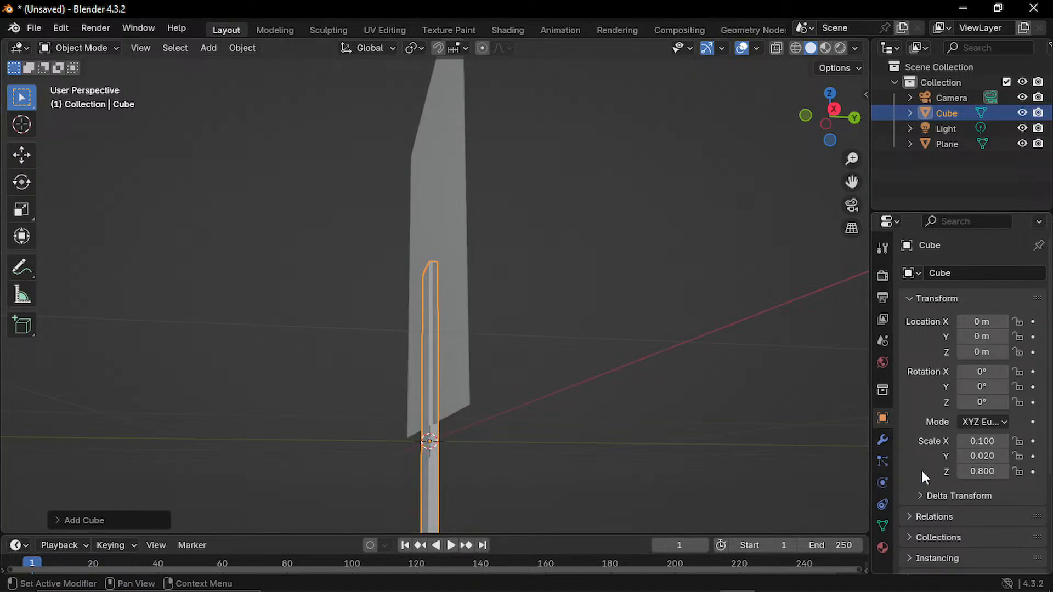
{"action": "left_click", "coordinate": [985, 472]}
{"action": "type", "text": "0.1"}
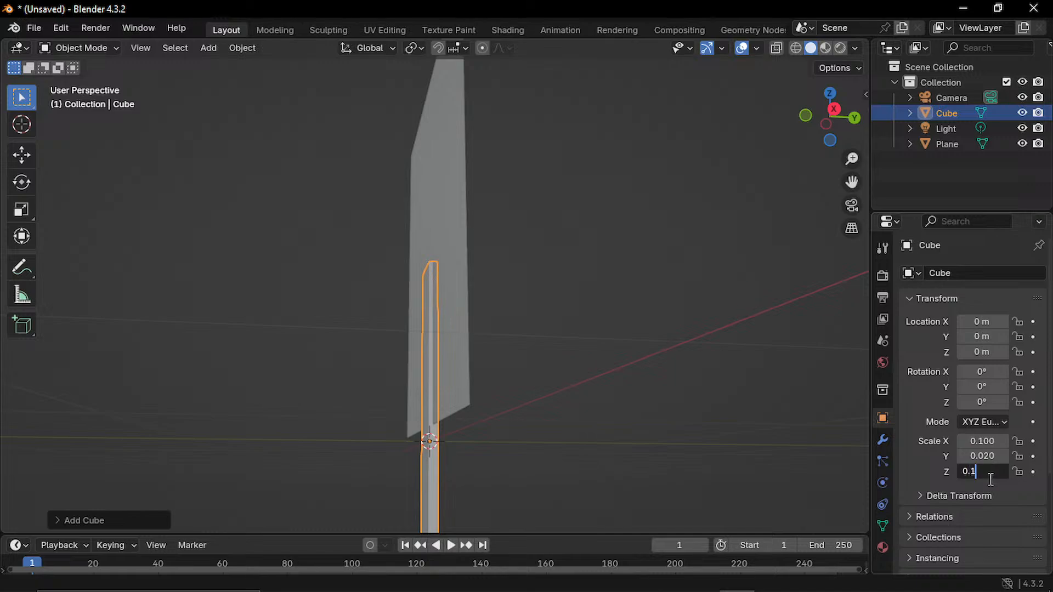
{"action": "key", "text": "BackSpace"}
{"action": "type", "text": "08"}
{"action": "key", "text": "Return"}
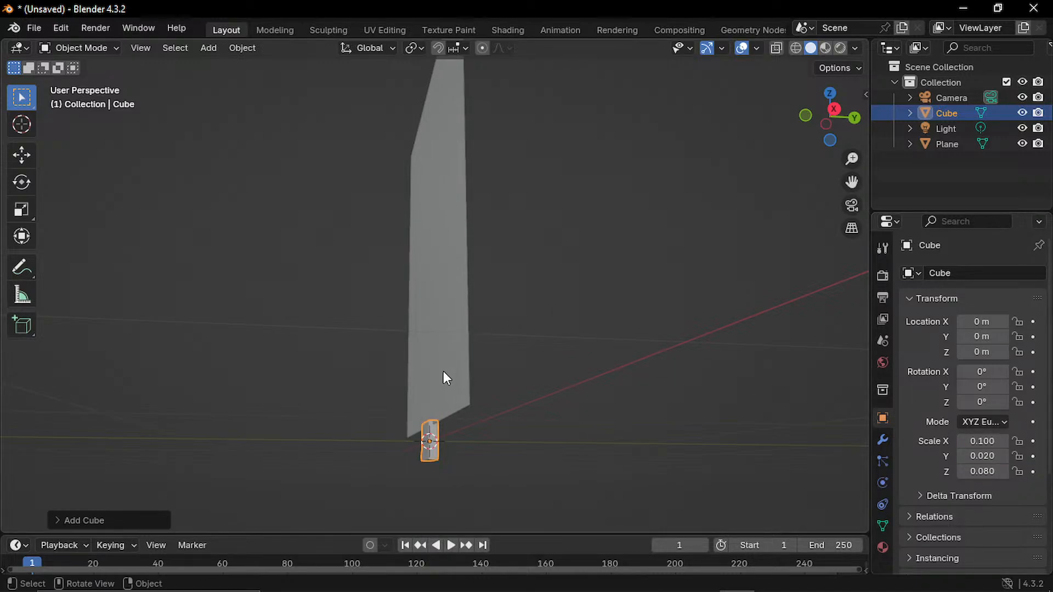
- In front view, move the small cube up along the Z axis by about 0.26 m, onto the plane's lower middle
{"action": "left_click_drag", "start_coordinate": [530, 378], "coordinate": [576, 406]}
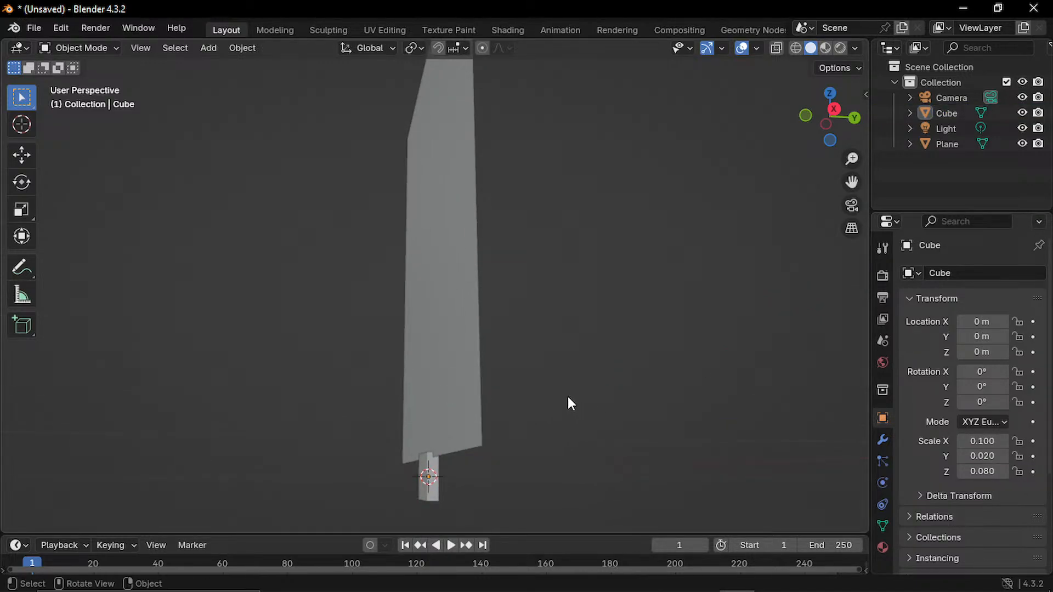
{"action": "key", "text": "KP_1"}
{"action": "left_click", "coordinate": [467, 475]}
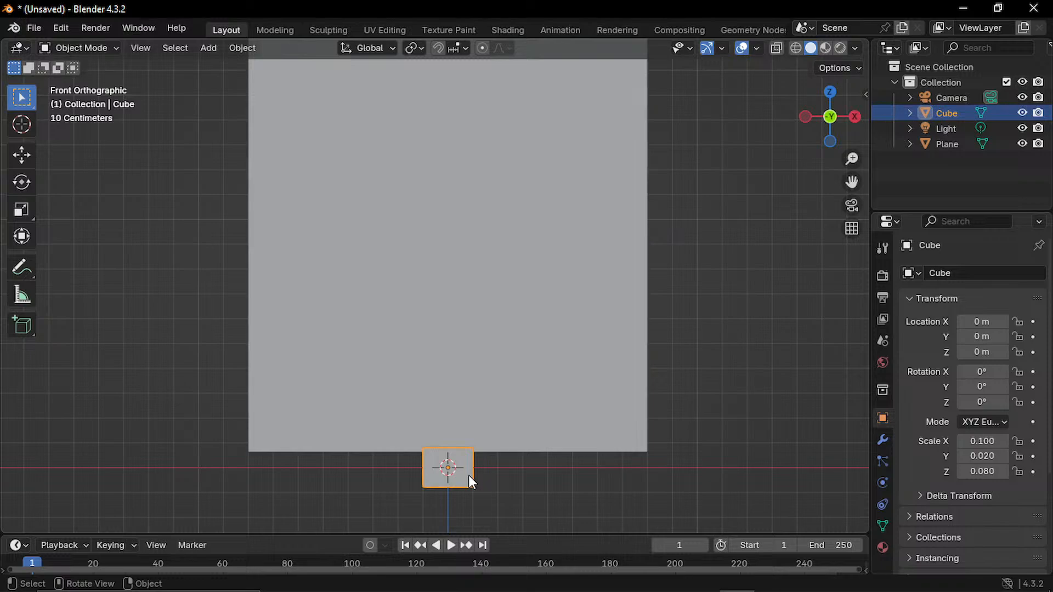
{"action": "key", "text": "g"}
{"action": "key", "text": "z"}
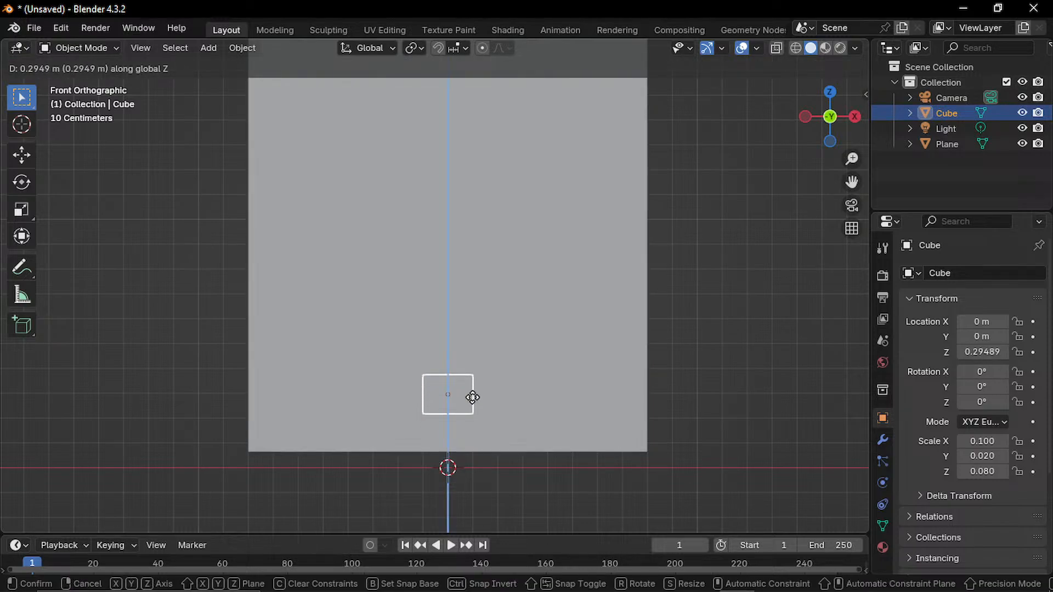
{"action": "left_click", "coordinate": [473, 404]}
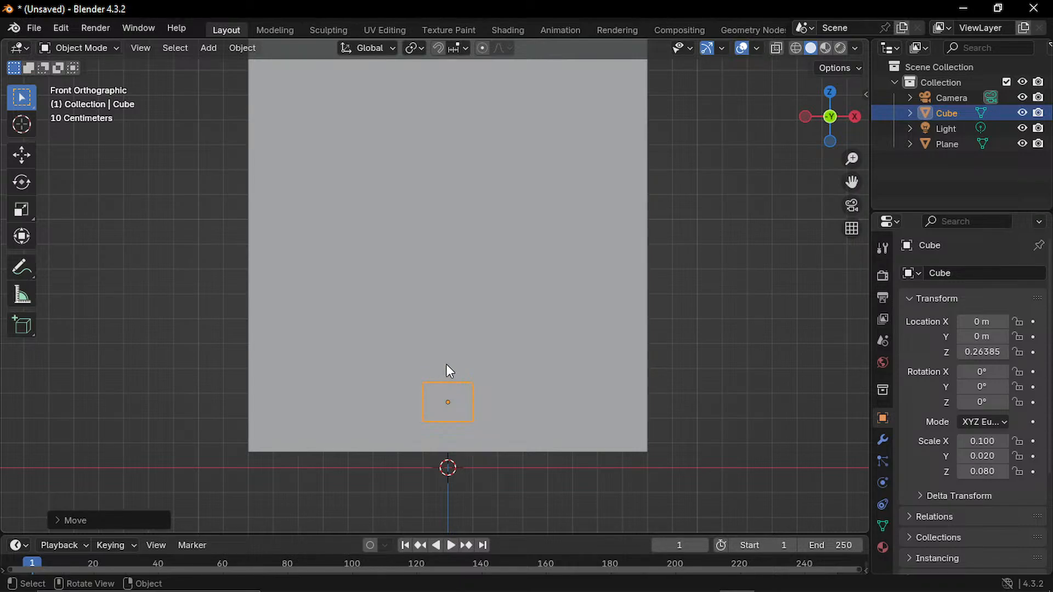
- Move the small cube about 0.59 m along negative X, onto the plane's lower left
{"action": "key", "text": "g"}
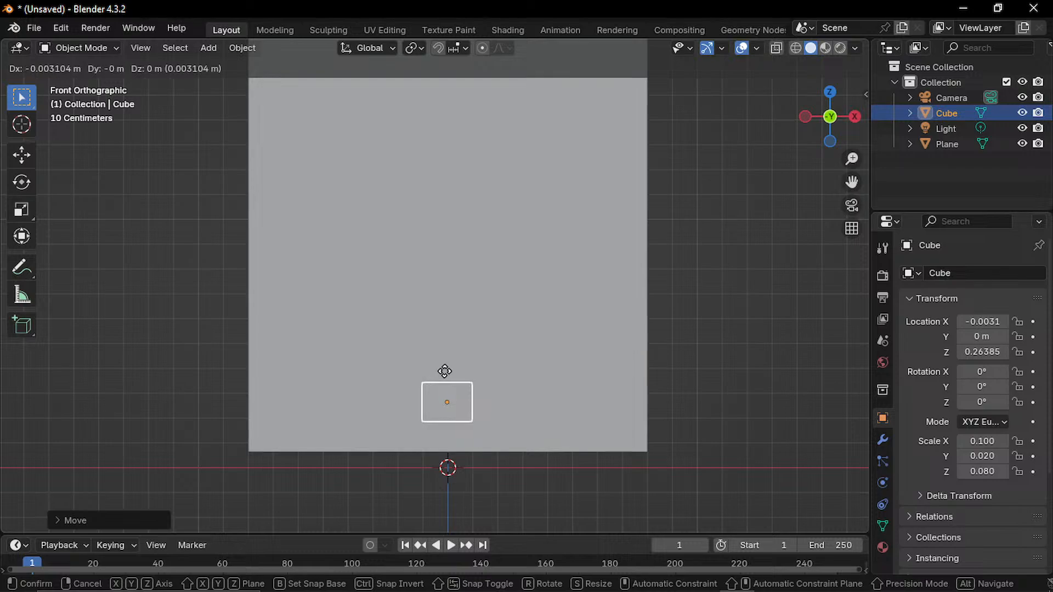
{"action": "key", "text": "x"}
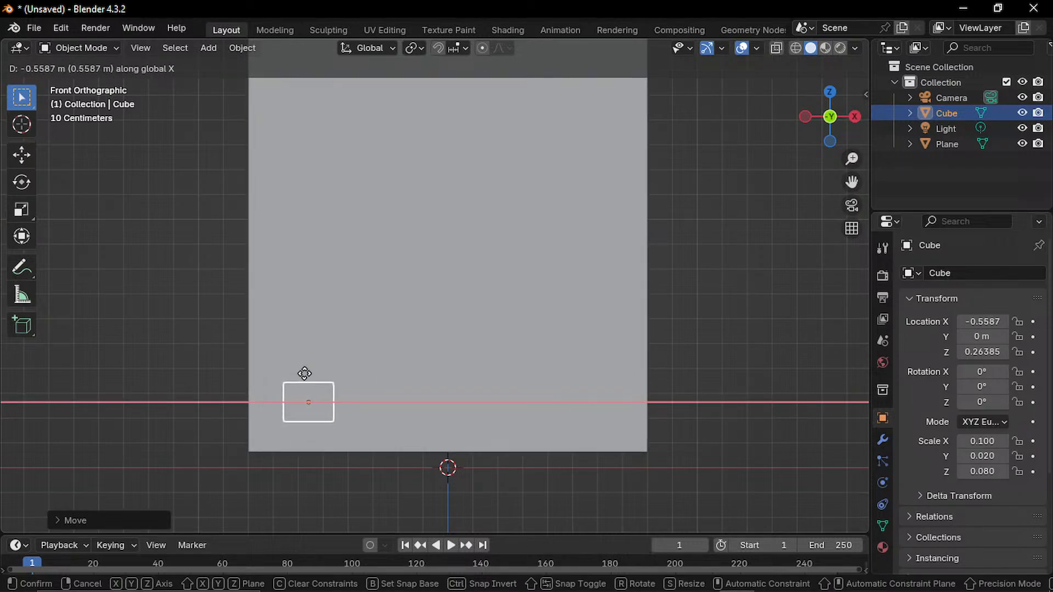
{"action": "left_click", "coordinate": [299, 383]}
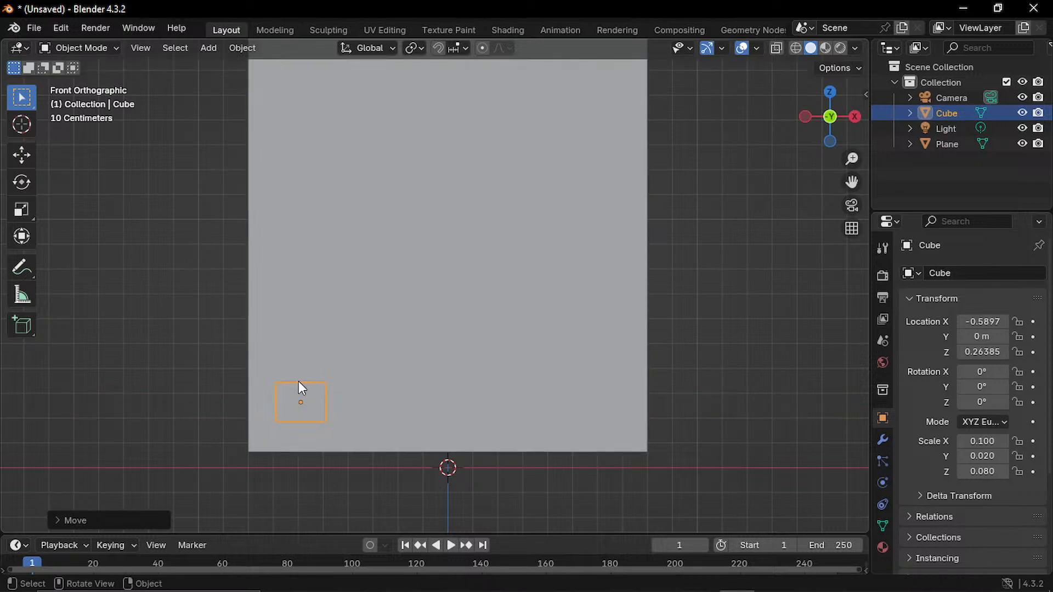
- Set the cube's X scale to 0.2
{"action": "left_click", "coordinate": [982, 441]}
{"action": "type", "text": "0.15"}
{"action": "key", "text": "Return"}
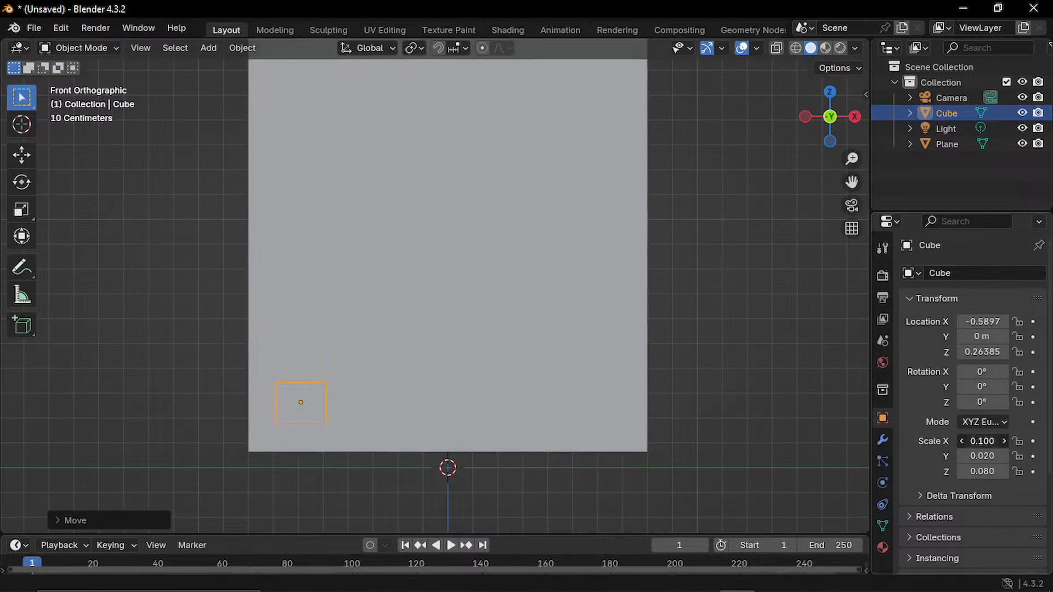
{"action": "mouse_move", "coordinate": [982, 441]}
{"action": "left_mouse_down"}
{"action": "mouse_move", "coordinate": [1000, 441]}
{"action": "mouse_move", "coordinate": [987, 441]}
{"action": "left_mouse_up"}
{"action": "key", "text": "g"}
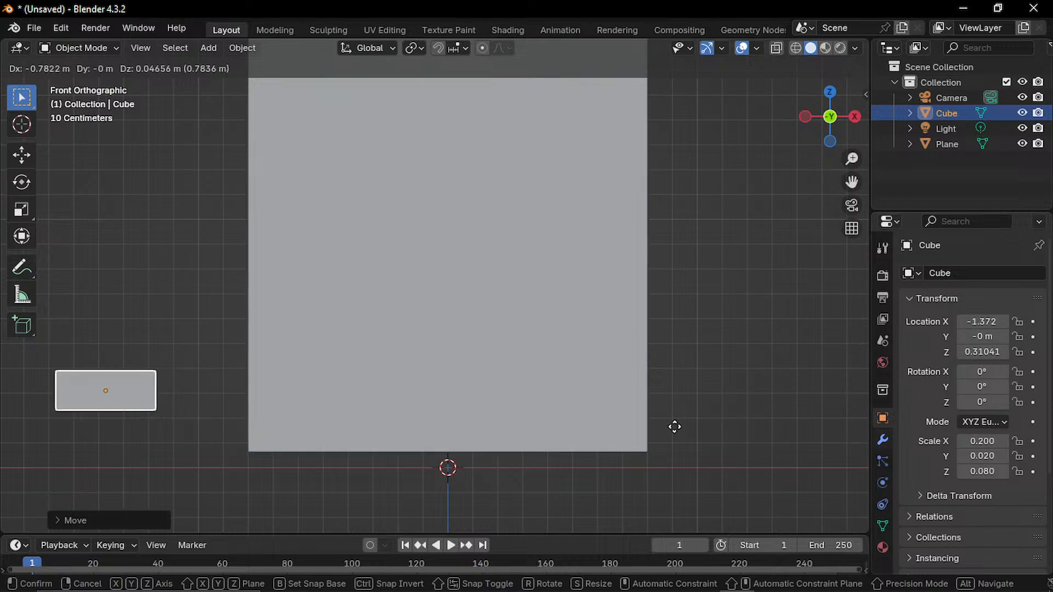
{"action": "right_click", "coordinate": [683, 431]}
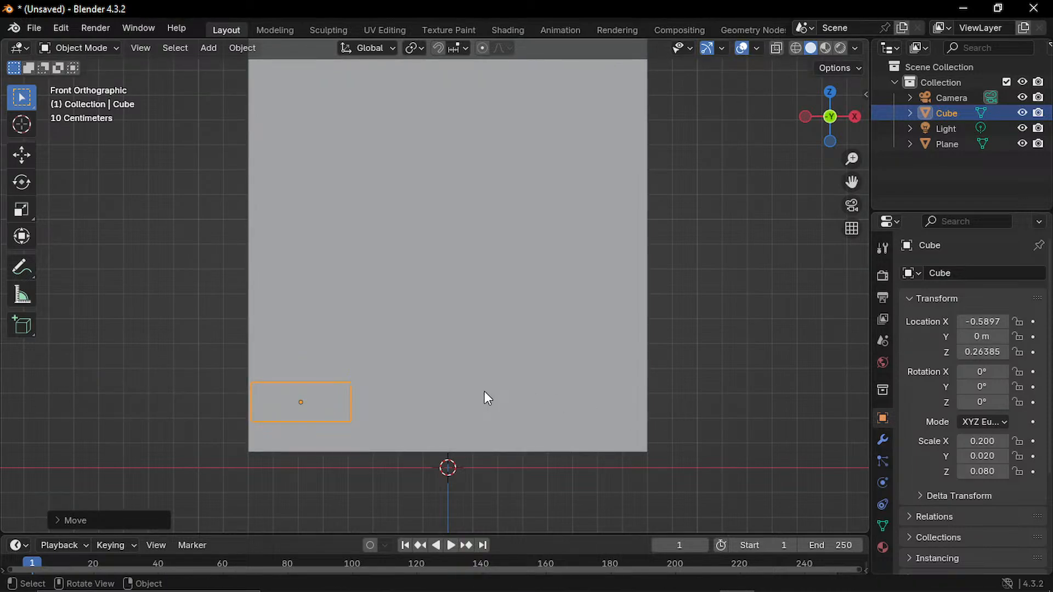
- Move the widened cube about 0.08 m along positive X, just inside the plane's left edge
{"action": "key", "text": "g"}
{"action": "key", "text": "x"}
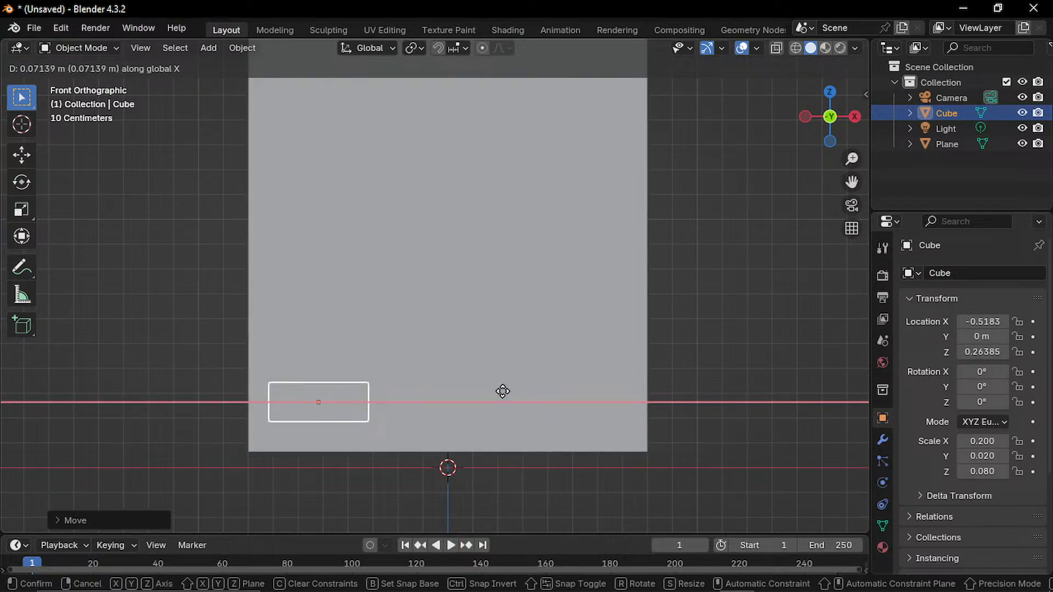
{"action": "left_click", "coordinate": [505, 391]}
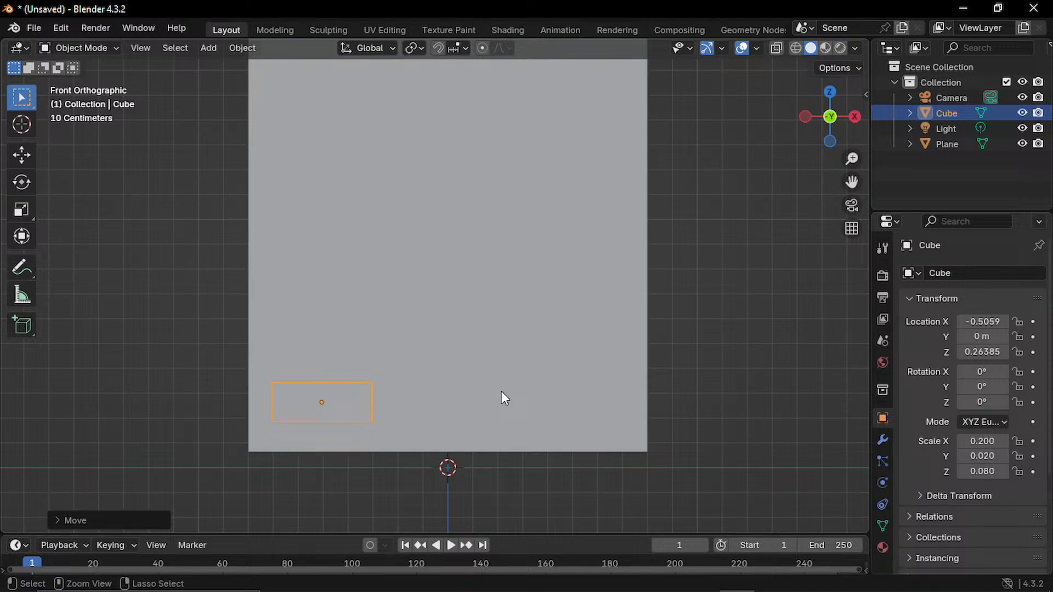
{"action": "mouse_move", "coordinate": [360, 404]}
{"action": "middle_mouse_down"}
{"action": "mouse_move", "coordinate": [406, 404]}
{"action": "mouse_move", "coordinate": [364, 404]}
{"action": "middle_mouse_up"}
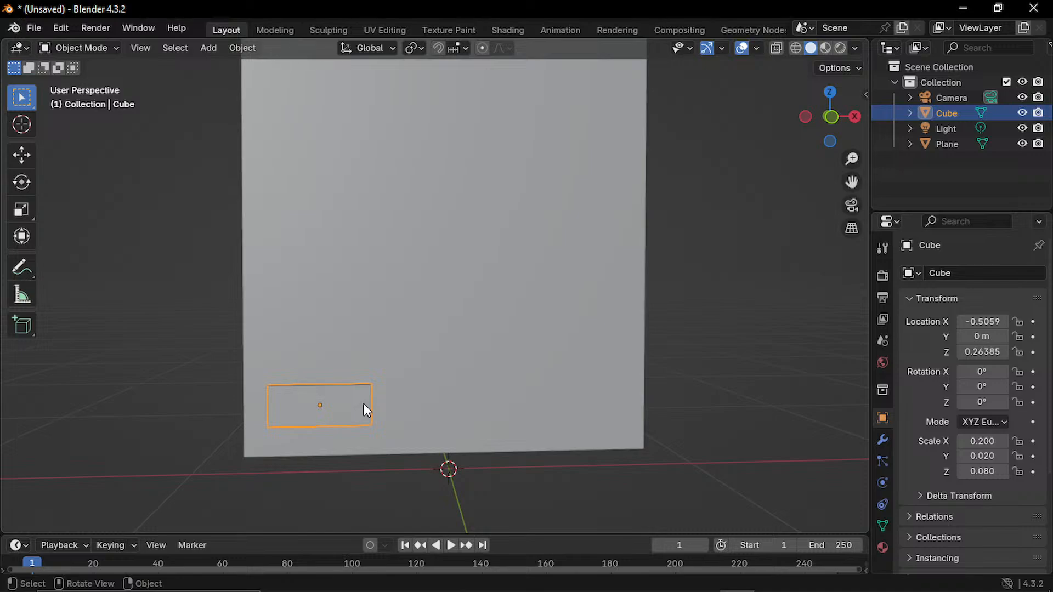
{"action": "key", "text": "g"}
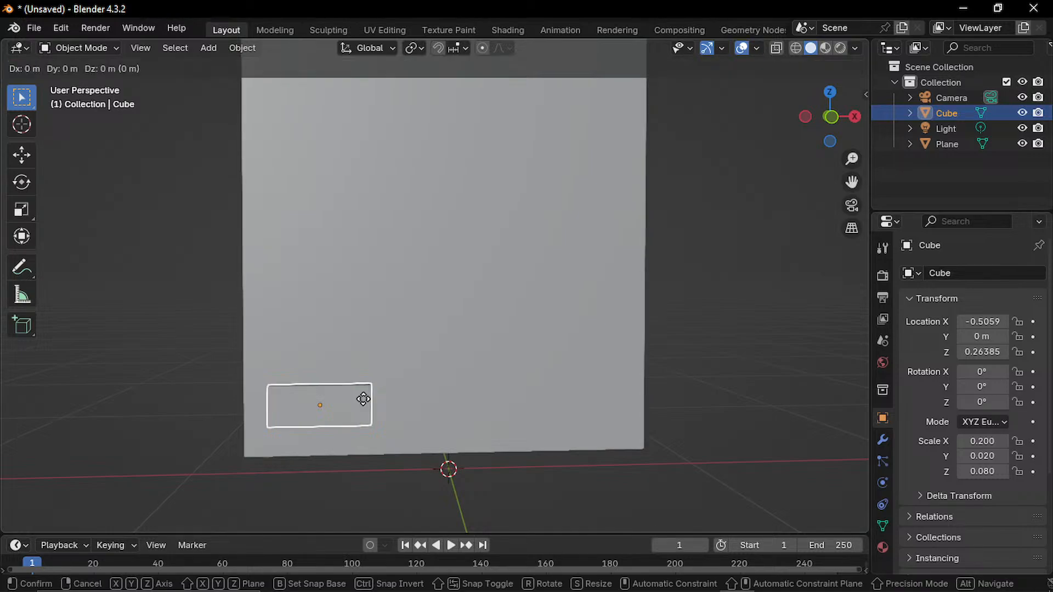
{"action": "key", "text": "z"}
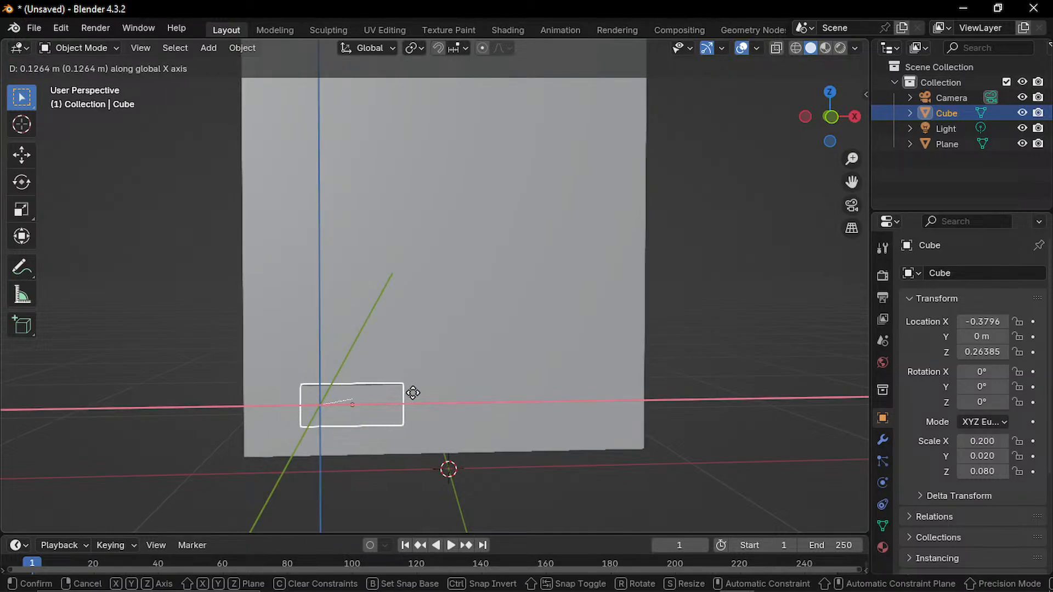
{"action": "key", "text": "x"}
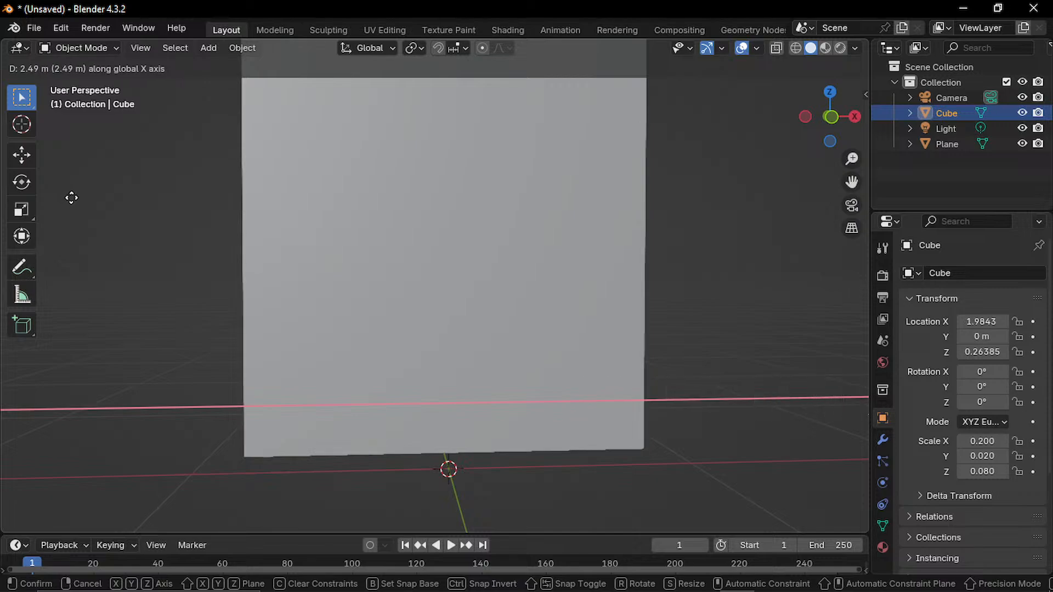
{"action": "right_click", "coordinate": [55, 230]}
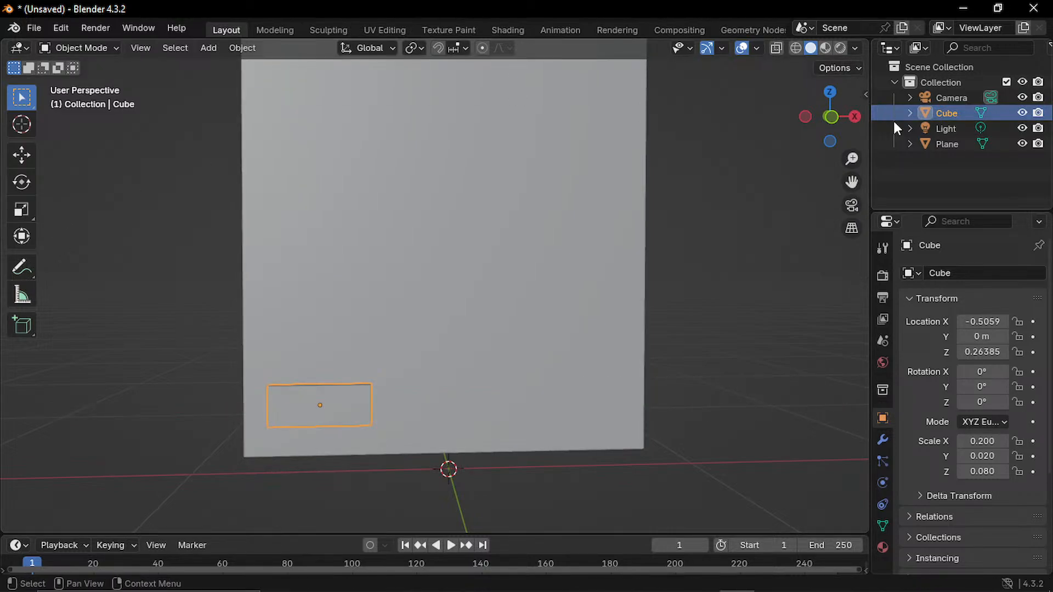
{"action": "left_click", "coordinate": [952, 158]}
{"action": "left_click", "coordinate": [956, 145]}
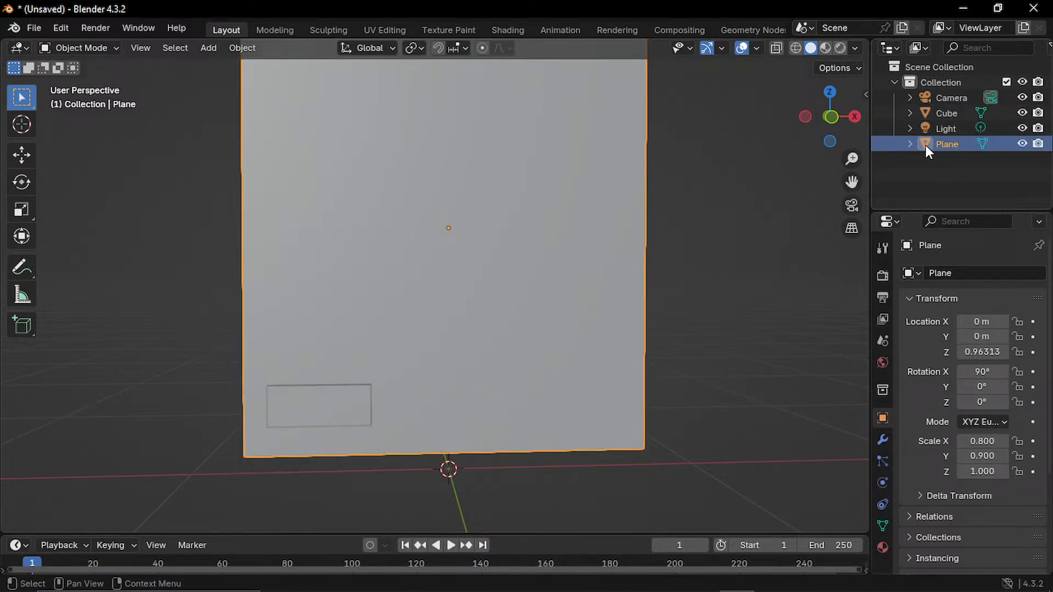
{"action": "left_click", "coordinate": [926, 114]}
{"action": "right_click", "coordinate": [946, 114]}
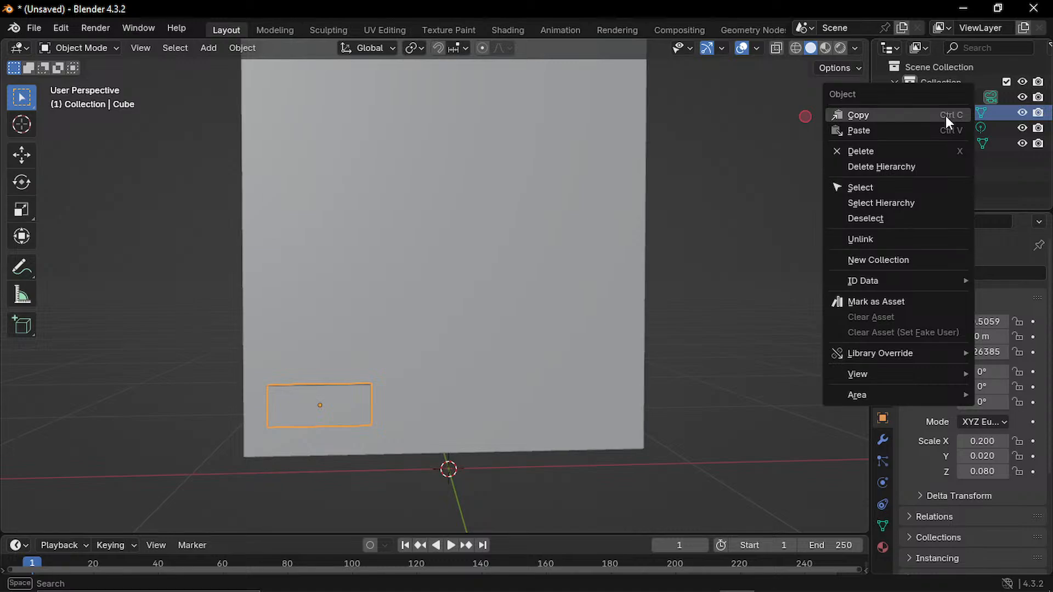
{"action": "left_click", "coordinate": [991, 116]}
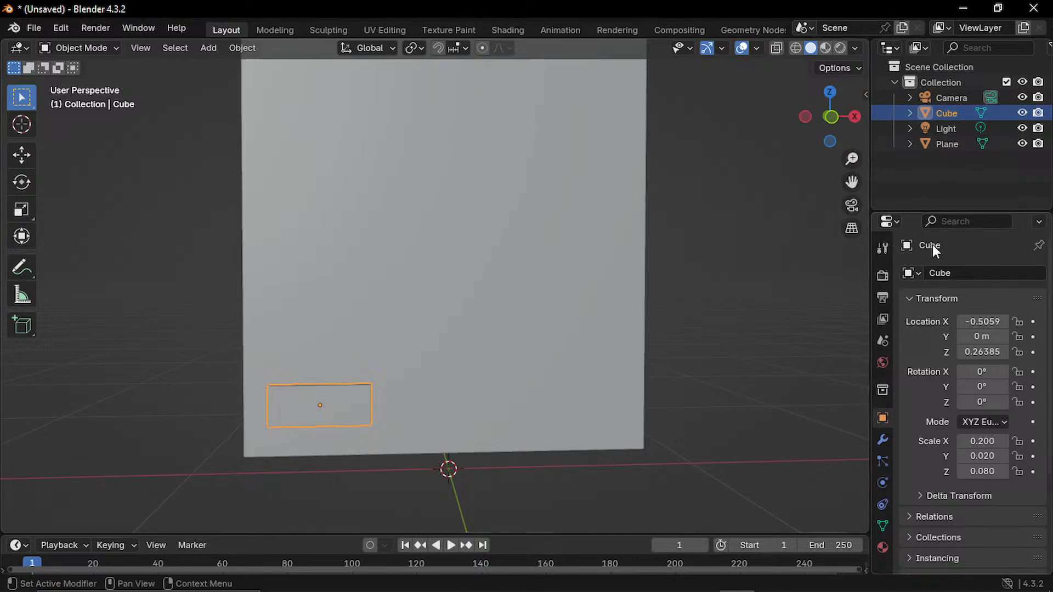
- Widen the properties area and add an Array modifier to the cube
{"action": "left_click_drag", "start_coordinate": [871, 272], "coordinate": [793, 272]}
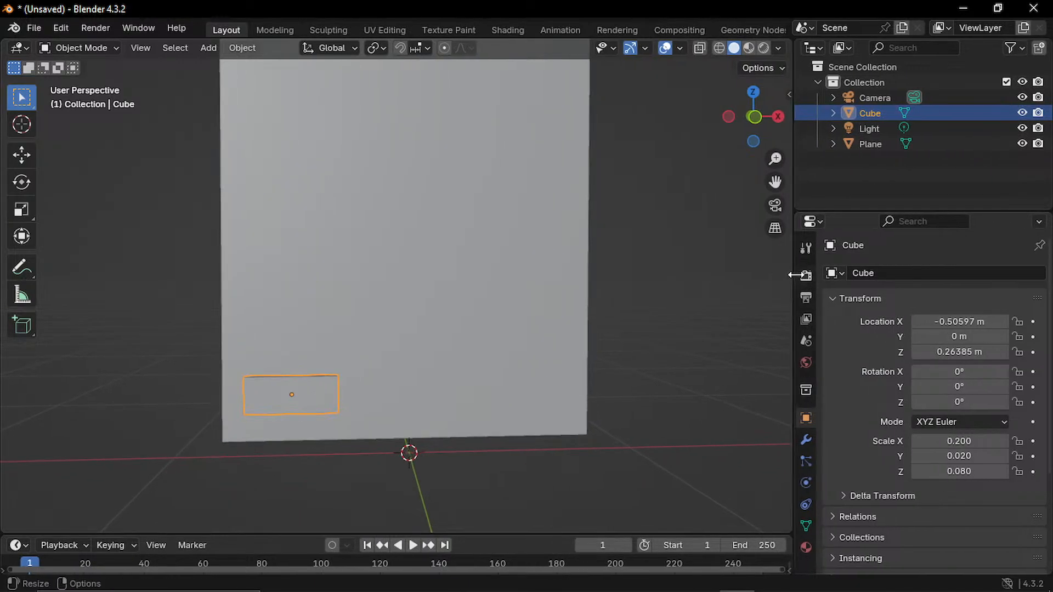
{"action": "left_click", "coordinate": [808, 369]}
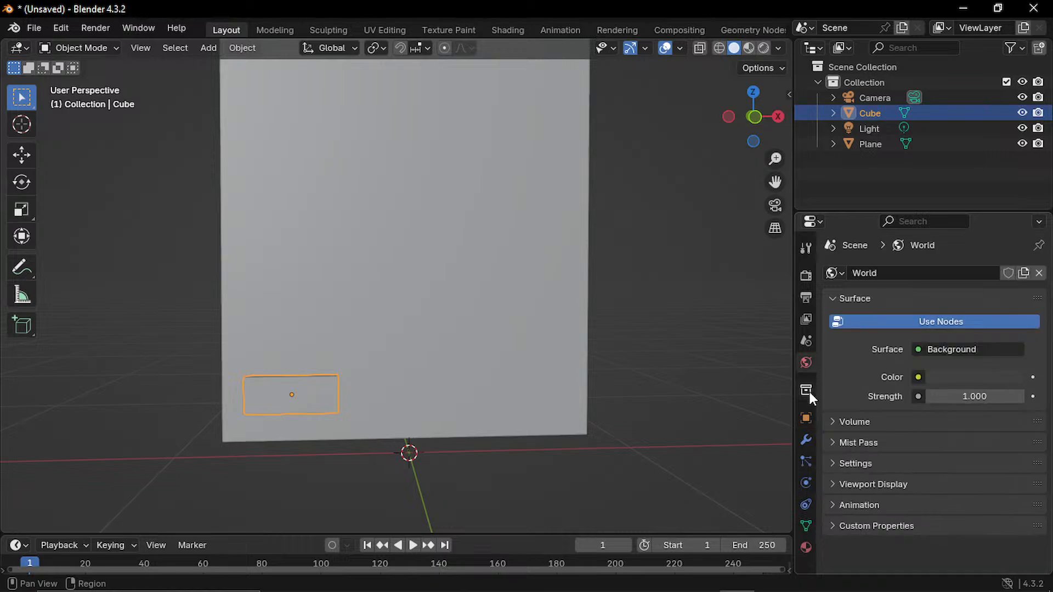
{"action": "left_click", "coordinate": [809, 389]}
{"action": "left_click", "coordinate": [808, 420]}
{"action": "left_click", "coordinate": [807, 440]}
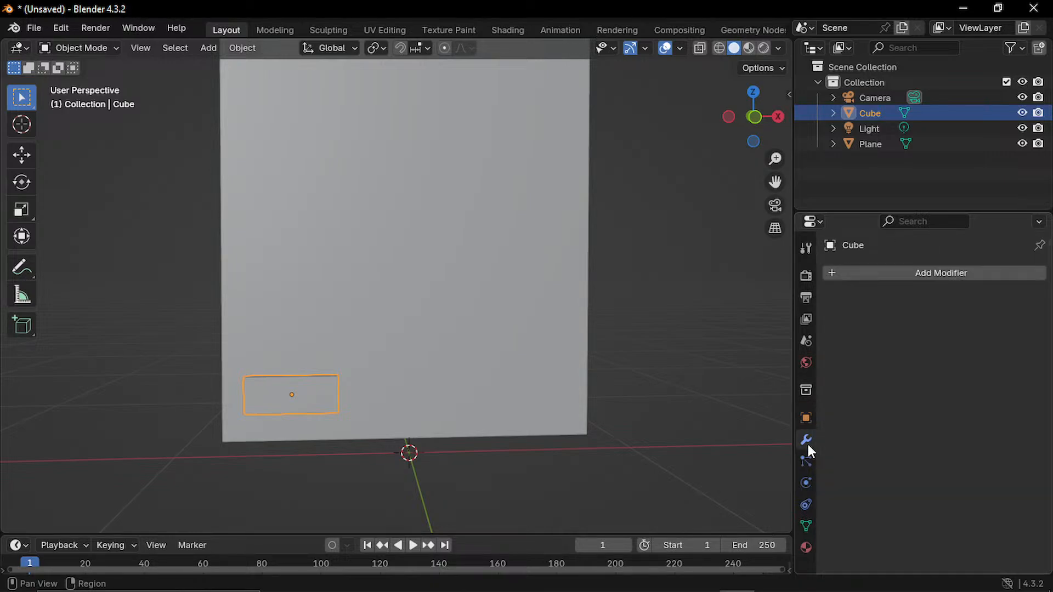
{"action": "left_click", "coordinate": [870, 275]}
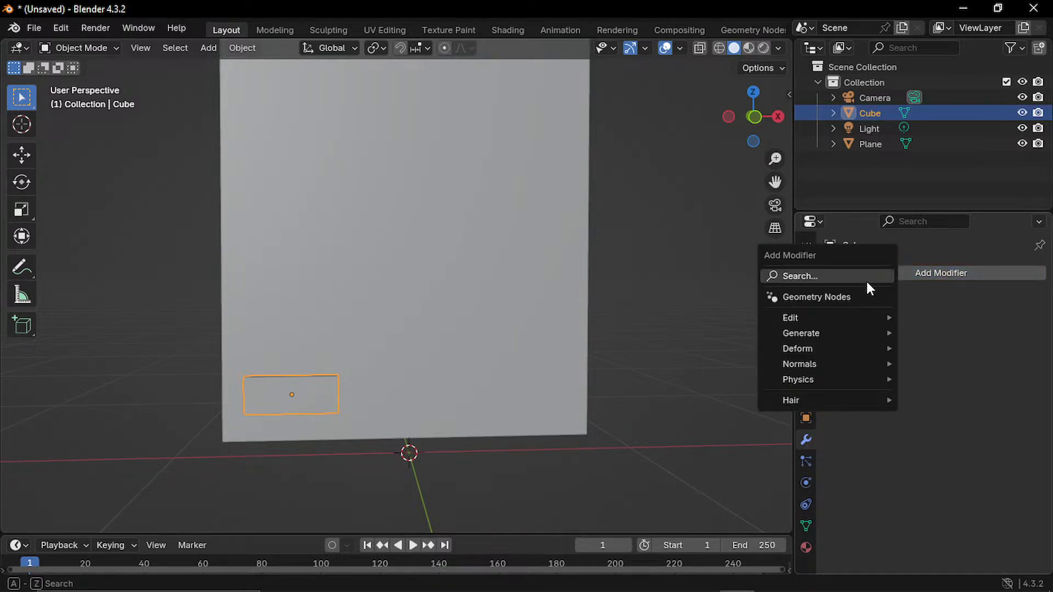
{"action": "mouse_move", "coordinate": [851, 317]}
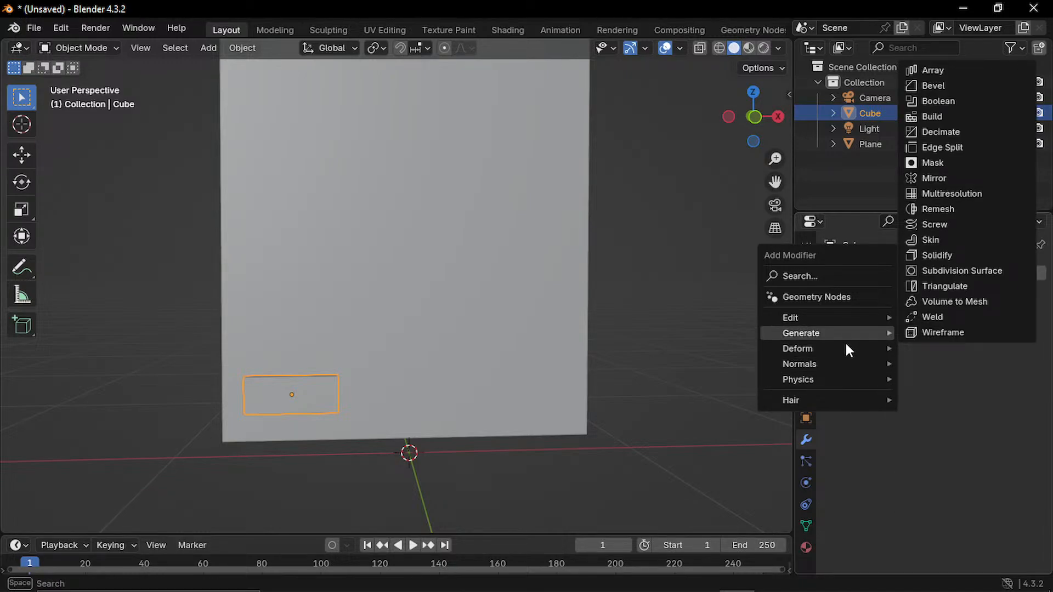
{"action": "left_click", "coordinate": [963, 69]}
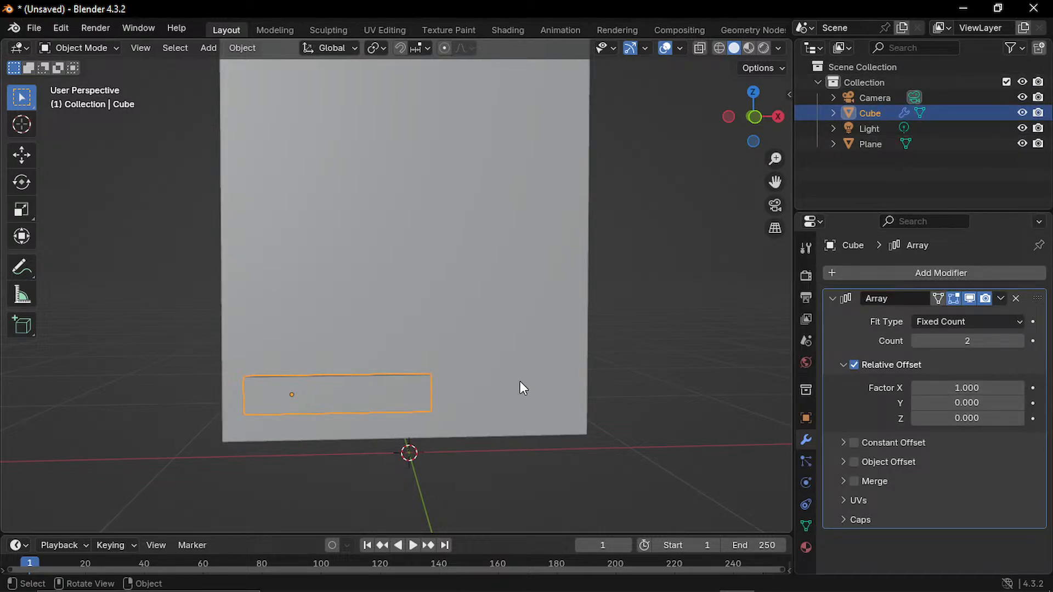
- Enable the array's constant offset and set its count to 3
{"action": "left_click", "coordinate": [854, 462]}
{"action": "left_click", "coordinate": [855, 442]}
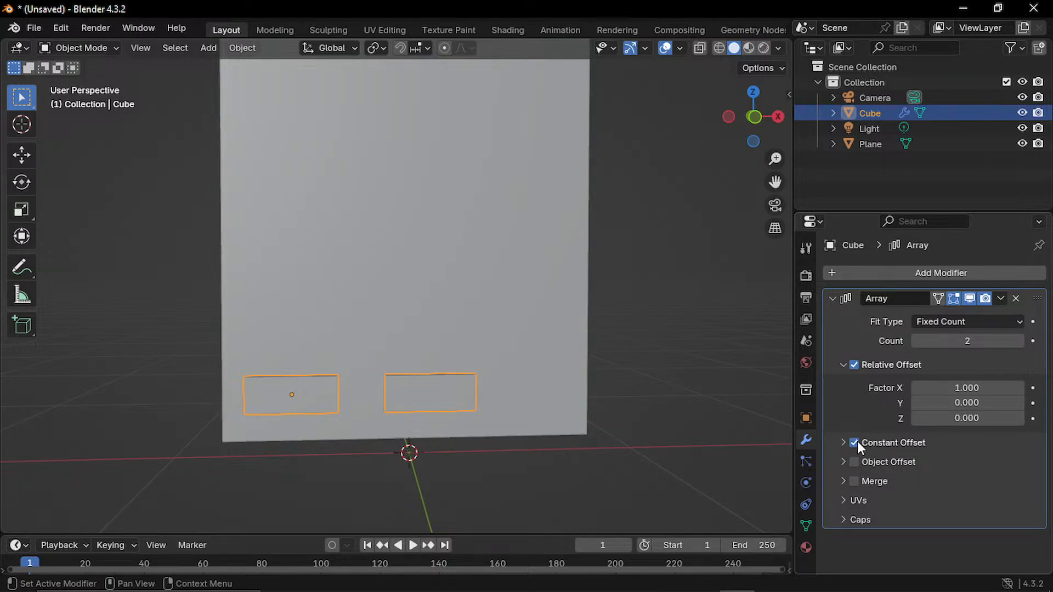
{"action": "left_click", "coordinate": [974, 346]}
{"action": "type", "text": "3"}
{"action": "key", "text": "Return"}
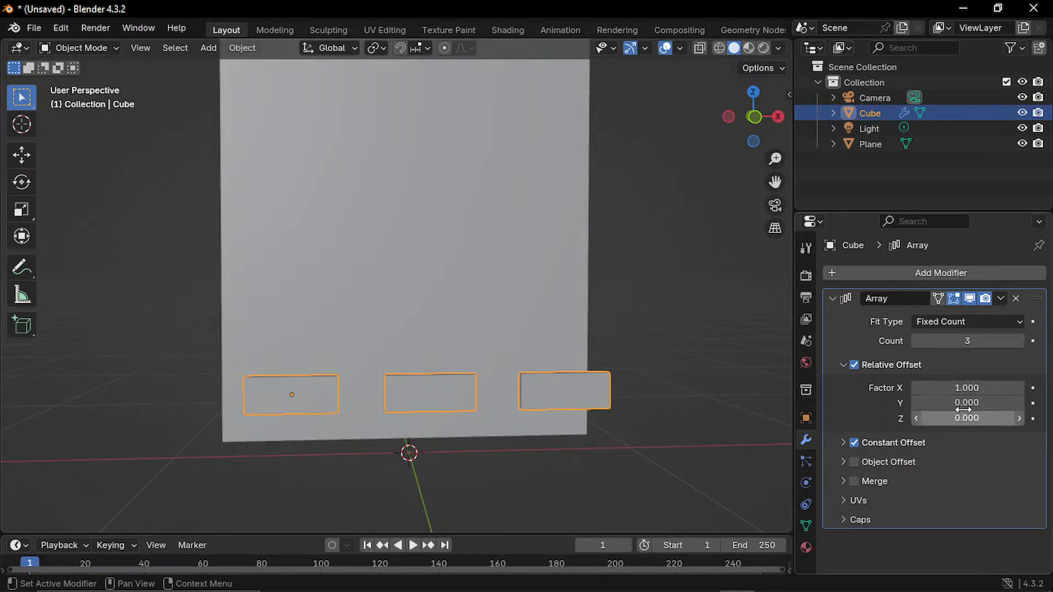
- Try relative X offset factors of 0.2, 0.1, 0.5 and 0.9 for the array
{"action": "mouse_move", "coordinate": [967, 388]}
{"action": "left_mouse_down"}
{"action": "mouse_move", "coordinate": [953, 388]}
{"action": "mouse_move", "coordinate": [972, 388]}
{"action": "left_mouse_up"}
{"action": "left_click", "coordinate": [977, 389]}
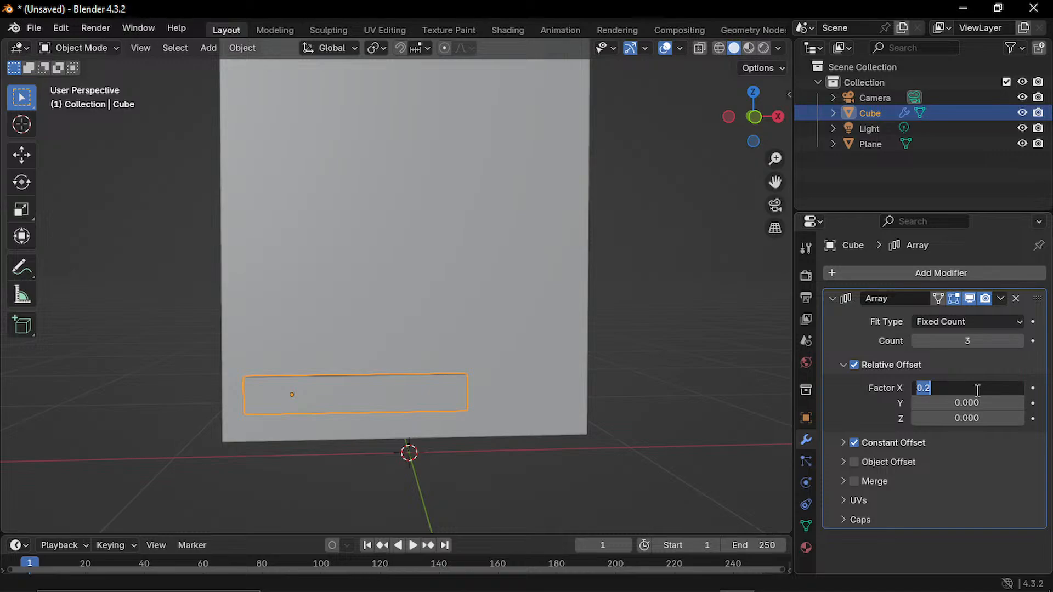
{"action": "type", "text": "0.1"}
{"action": "key", "text": "Return"}
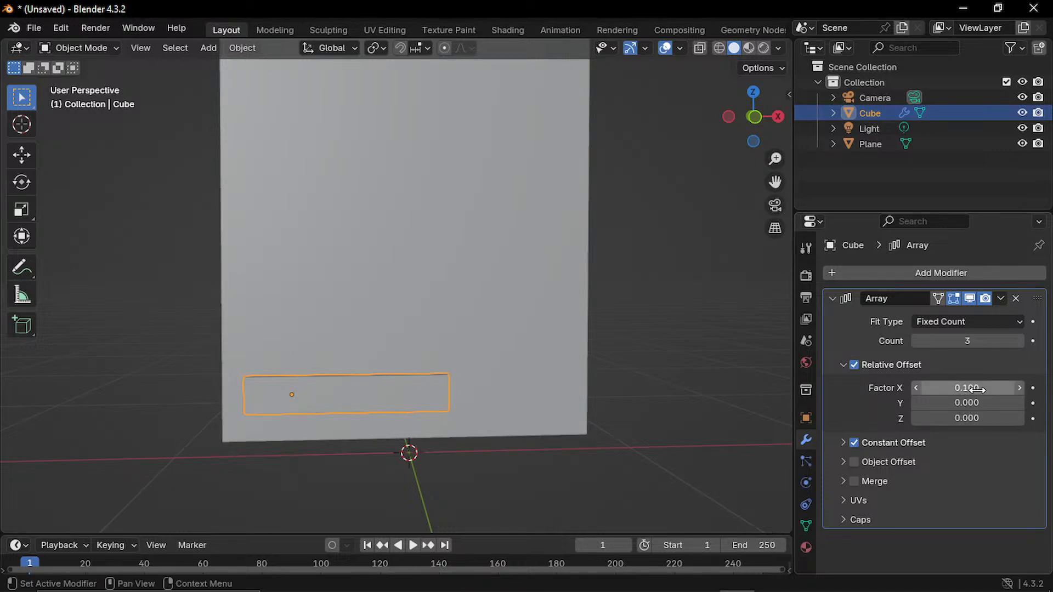
{"action": "left_click", "coordinate": [977, 390]}
{"action": "type", "text": "0.5"}
{"action": "key", "text": "Return"}
{"action": "left_click_drag", "start_coordinate": [972, 389], "coordinate": [984, 390]}
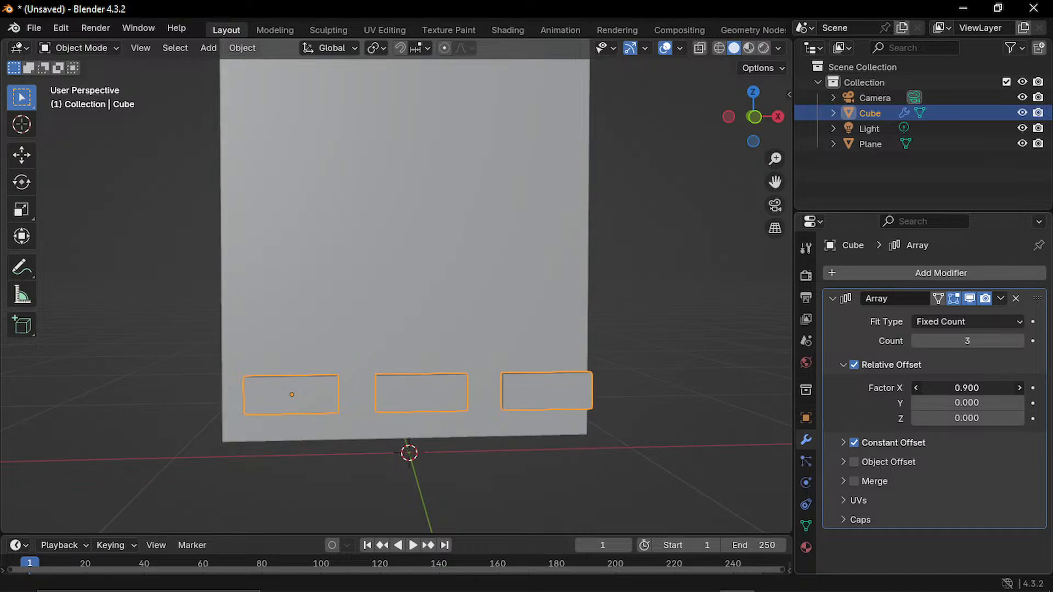
- Set the array's relative X offset factor to 0.8
{"action": "left_click", "coordinate": [969, 388]}
{"action": "type", "text": "0.8"}
{"action": "key", "text": "Return"}
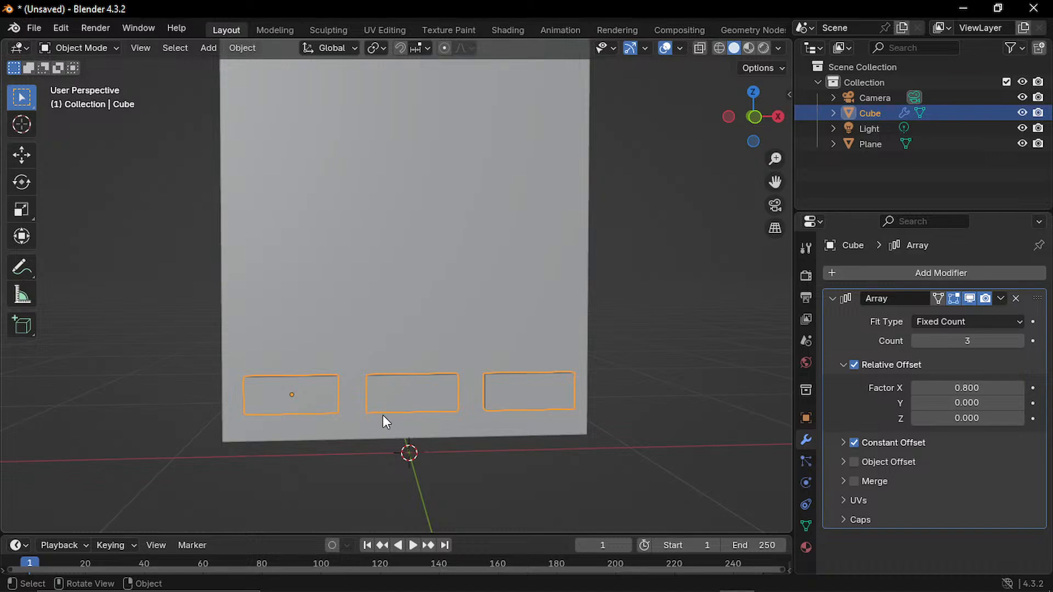
{"action": "scroll", "coordinate": [383, 416], "scroll_direction": "up", "scroll_amount": 5}
{"action": "scroll", "coordinate": [627, 317], "scroll_direction": "down", "scroll_amount": 4}
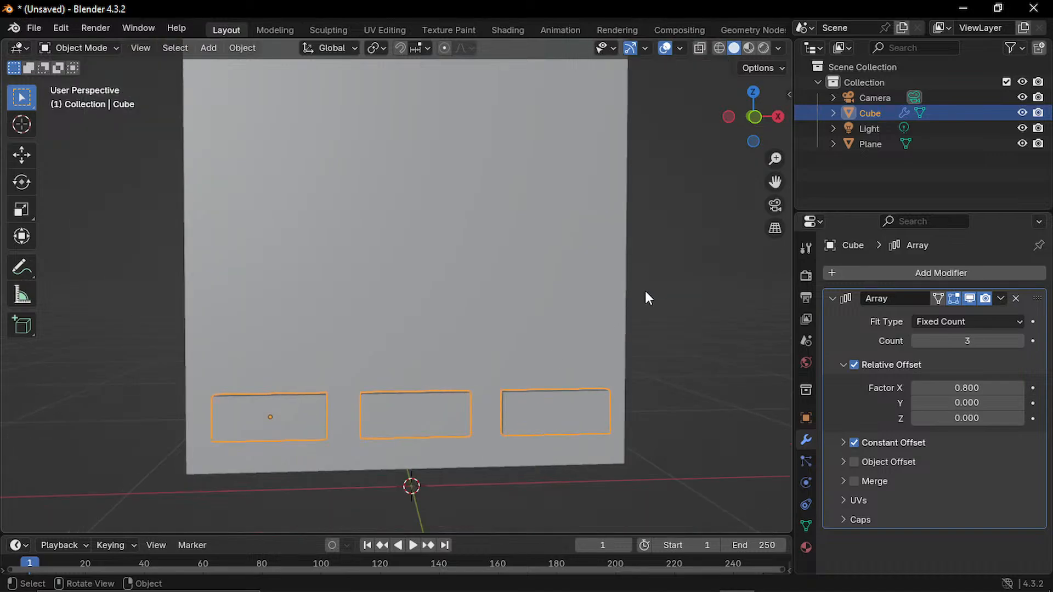
- Nudge the arrayed cube slightly along the X axis to even its spacing from the plane's side edges
{"action": "left_click", "coordinate": [898, 188]}
{"action": "left_click", "coordinate": [880, 114]}
{"action": "key", "text": "g"}
{"action": "key", "text": "x"}
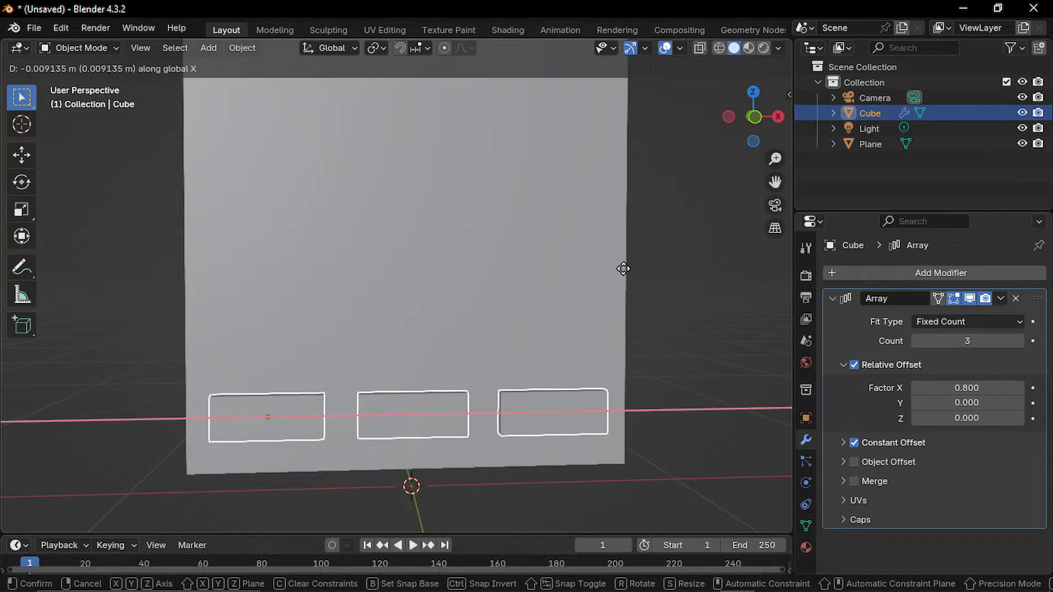
{"action": "left_click", "coordinate": [632, 272]}
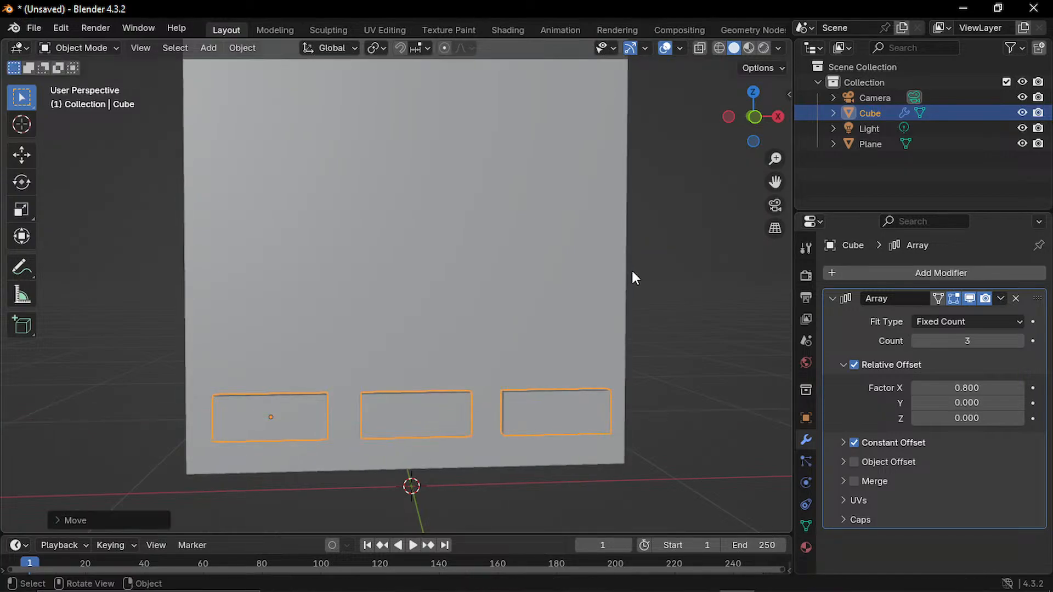
- Move the arrayed cube about 0.015 m along positive Y, deeper into the plane, and deselect it
{"action": "middle_click_drag", "start_coordinate": [631, 271], "coordinate": [693, 196]}
{"action": "scroll", "coordinate": [688, 198], "scroll_direction": "up", "scroll_amount": 2}
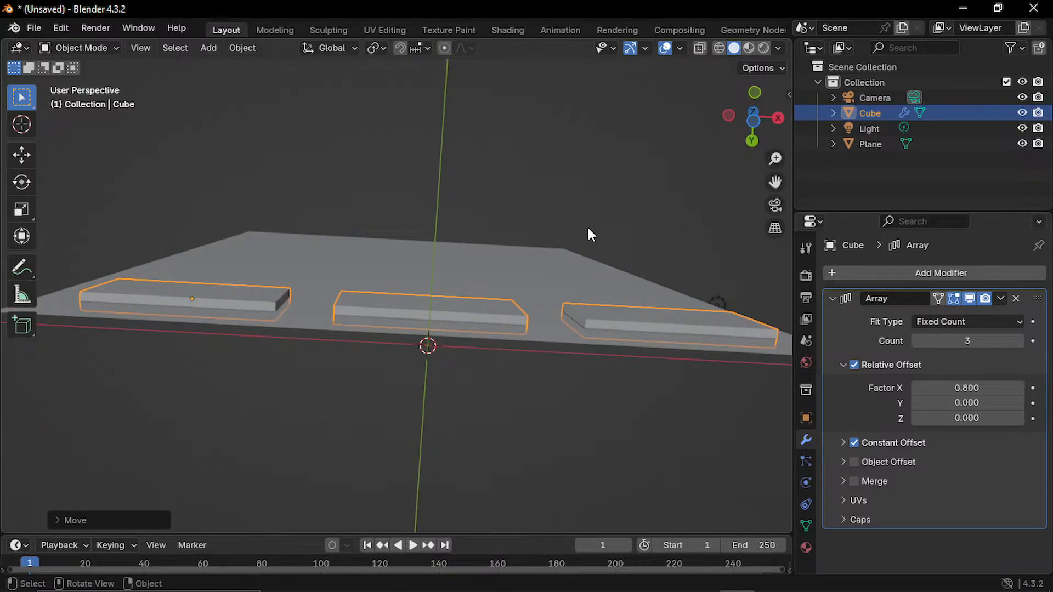
{"action": "key", "text": "g"}
{"action": "key", "text": "y"}
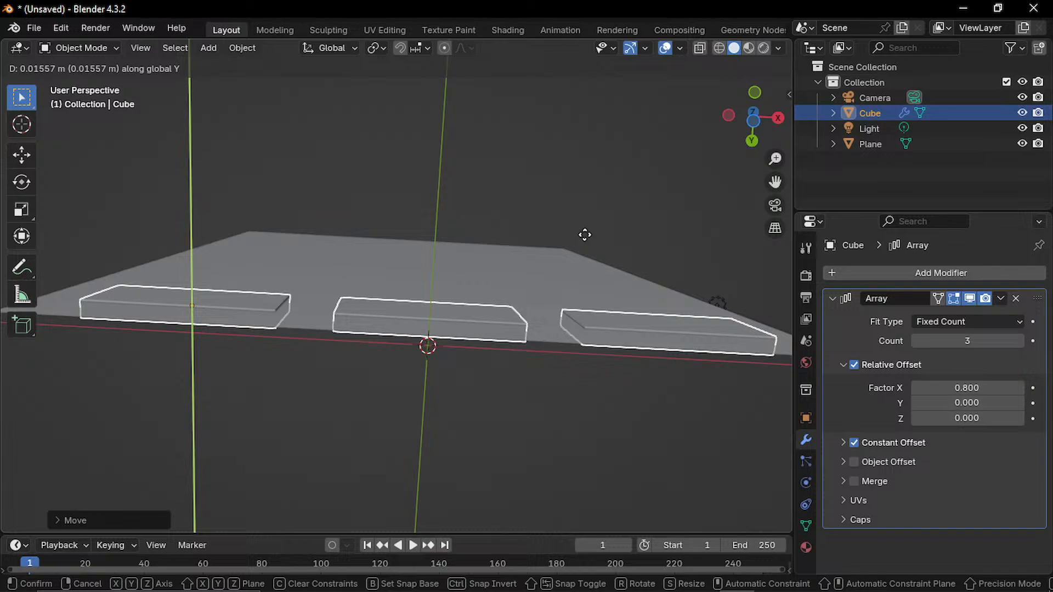
{"action": "left_click", "coordinate": [585, 234]}
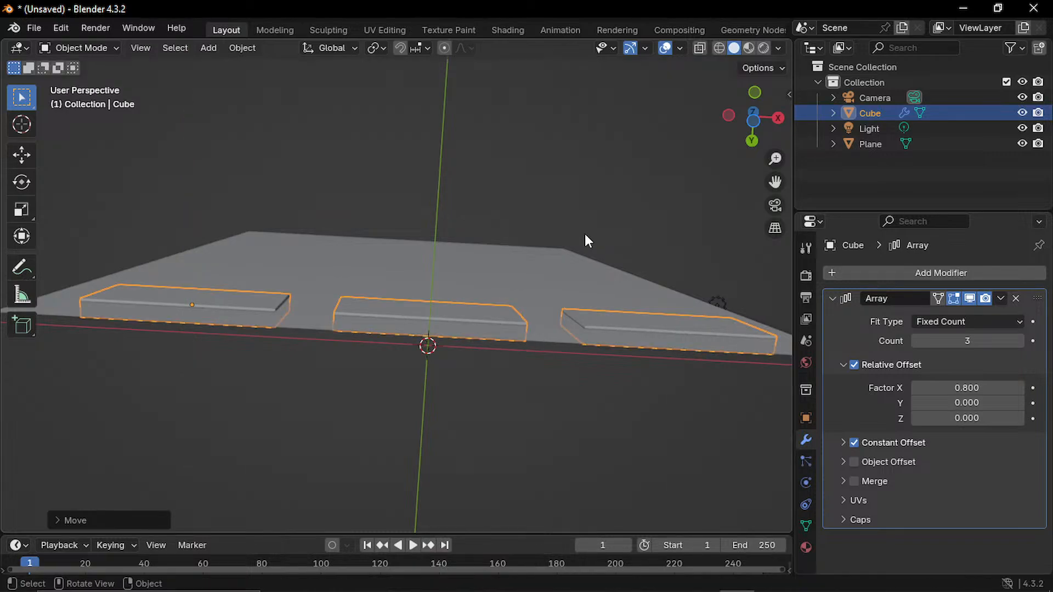
{"action": "left_click_drag", "start_coordinate": [561, 421], "coordinate": [531, 497]}
{"action": "middle_click_drag", "start_coordinate": [546, 424], "coordinate": [535, 532]}
{"action": "scroll", "coordinate": [527, 28], "scroll_direction": "down", "scroll_amount": 1}
{"action": "scroll", "coordinate": [491, 245], "scroll_direction": "down", "scroll_amount": 8}
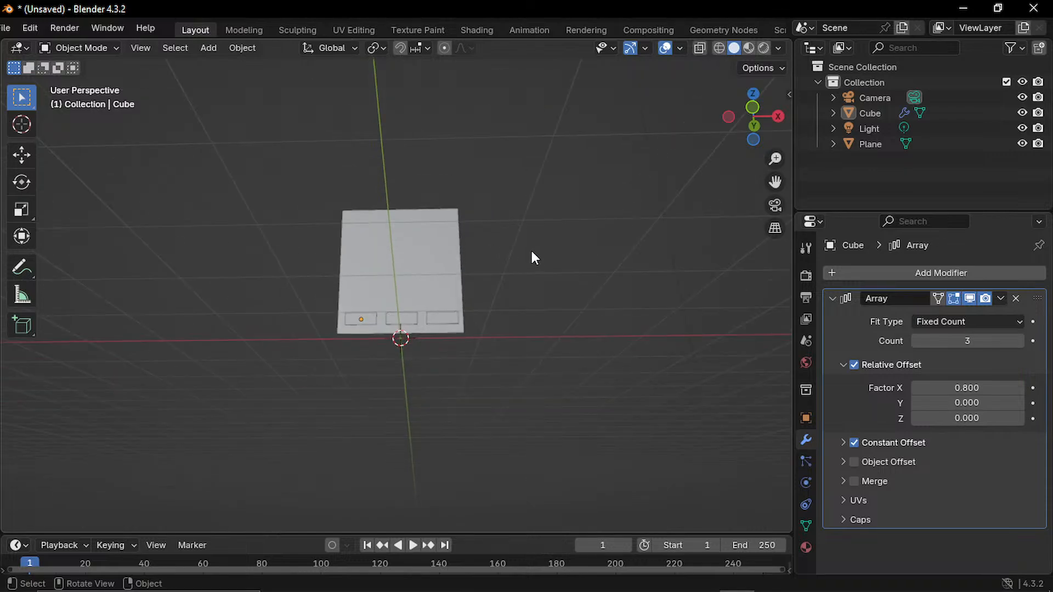
{"action": "scroll", "coordinate": [543, 250], "scroll_direction": "up", "scroll_amount": 2}
{"action": "key", "text": "KP_1"}
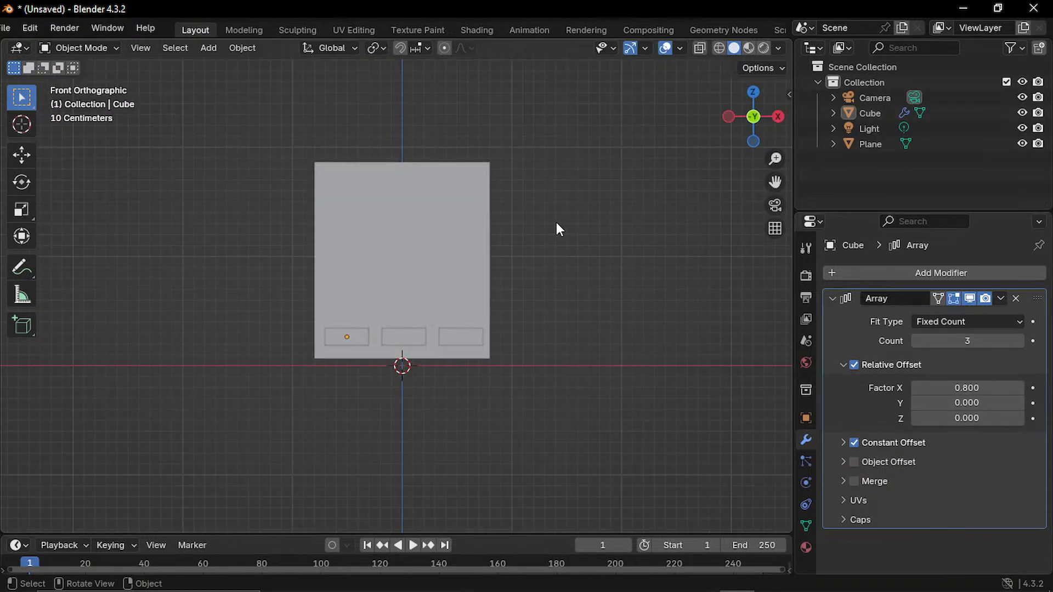
{"action": "scroll", "coordinate": [549, 247], "scroll_direction": "up", "scroll_amount": 5}
{"action": "middle_click_drag", "start_coordinate": [558, 261], "coordinate": [587, 252]}
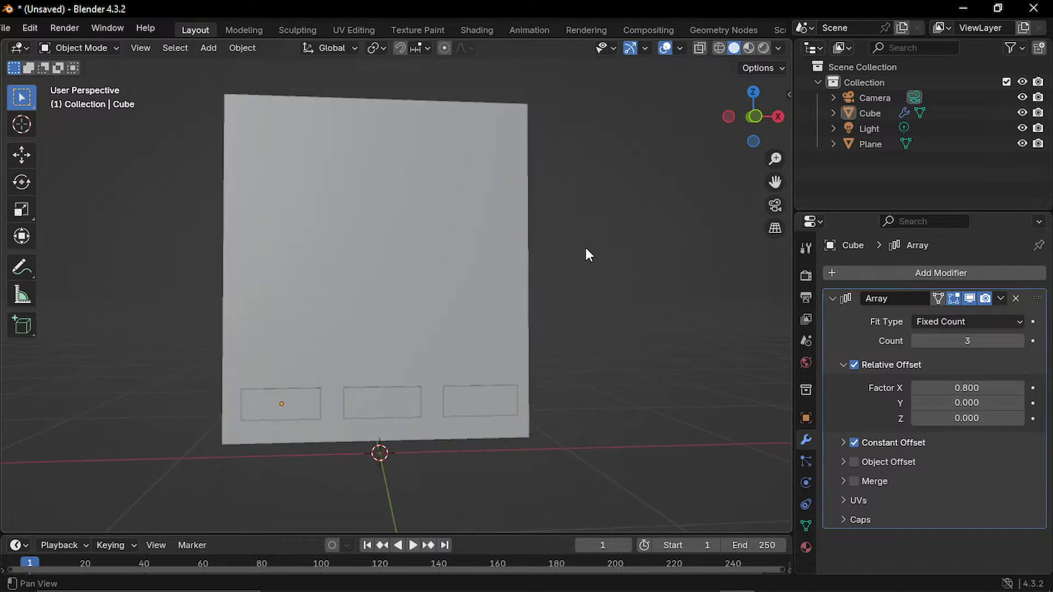
{"action": "left_click", "coordinate": [871, 115]}
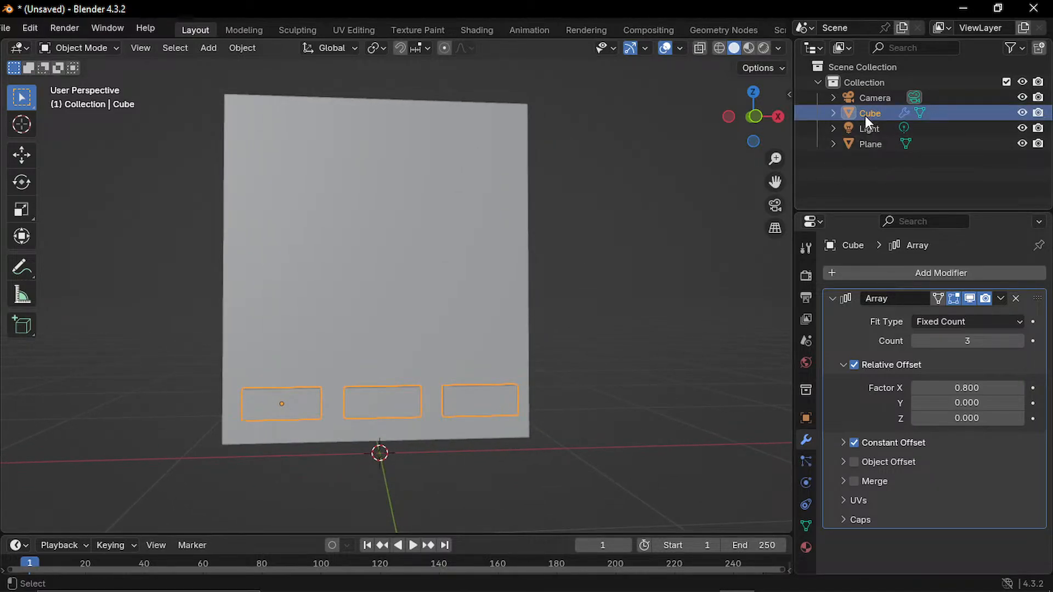
{"action": "right_click", "coordinate": [865, 117]}
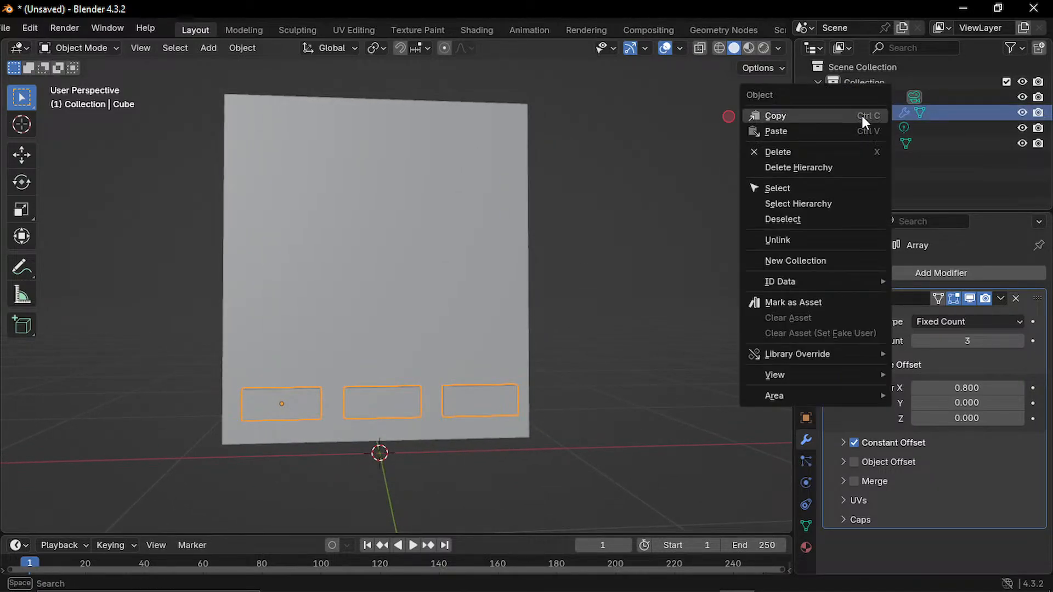
{"action": "left_click", "coordinate": [589, 314]}
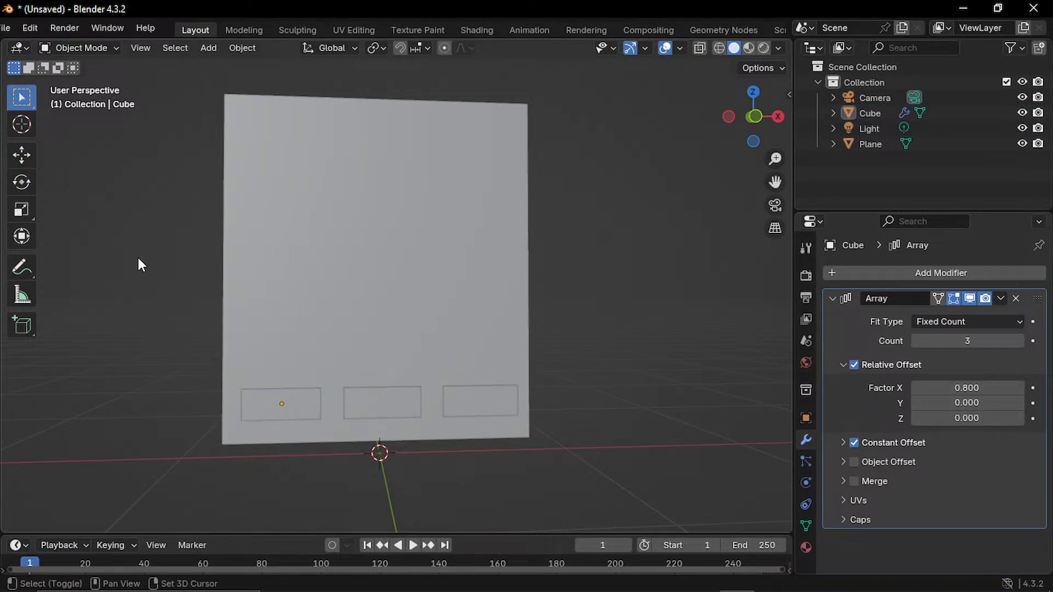
- Add a second cube mesh and reduce its X scale to 0.72 in its object transform properties
{"action": "key", "text": "shift+a"}
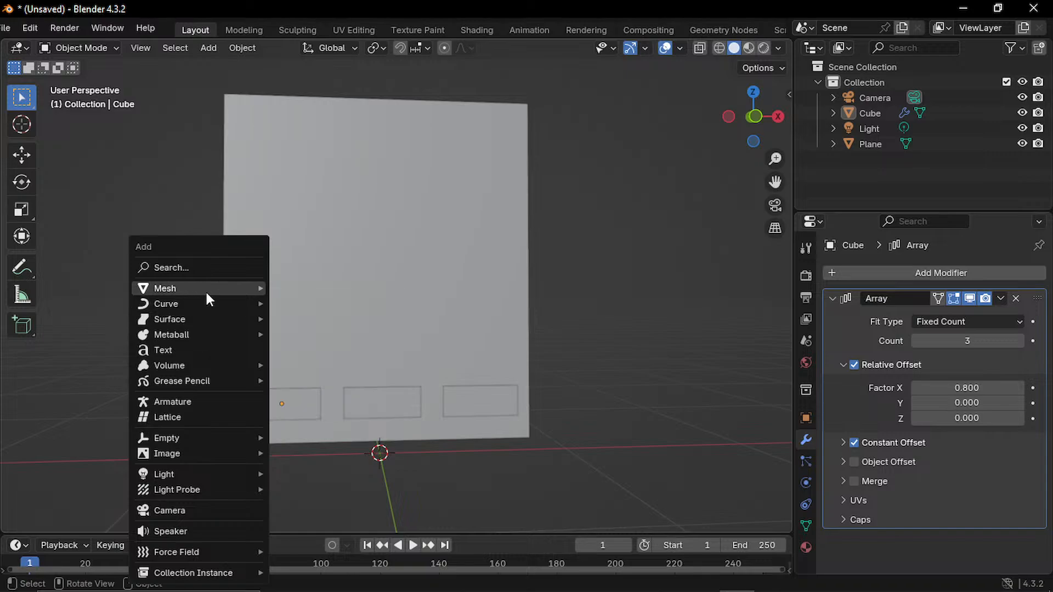
{"action": "mouse_move", "coordinate": [206, 289]}
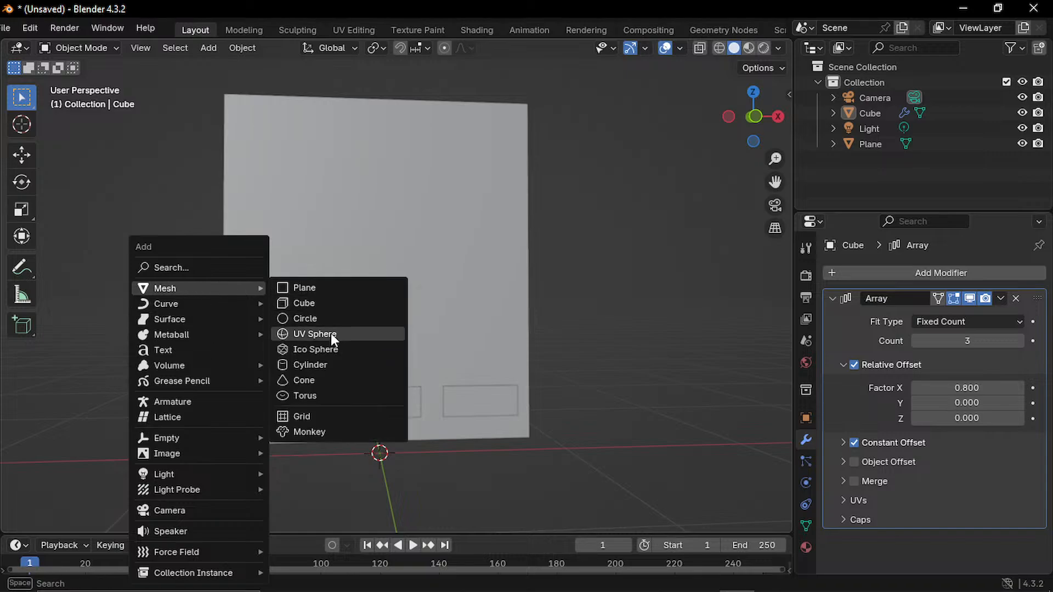
{"action": "left_click", "coordinate": [337, 303]}
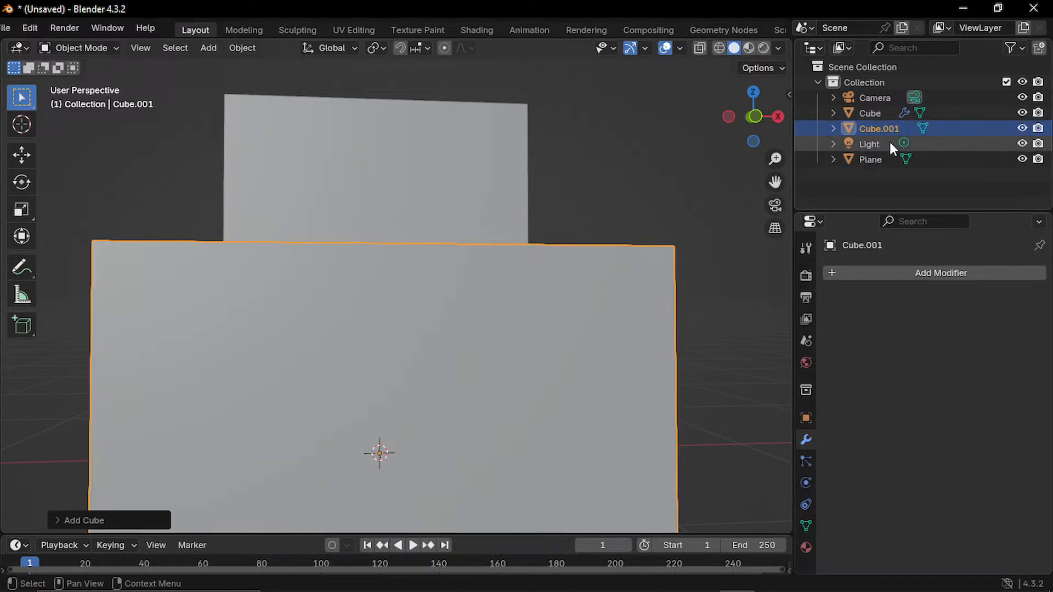
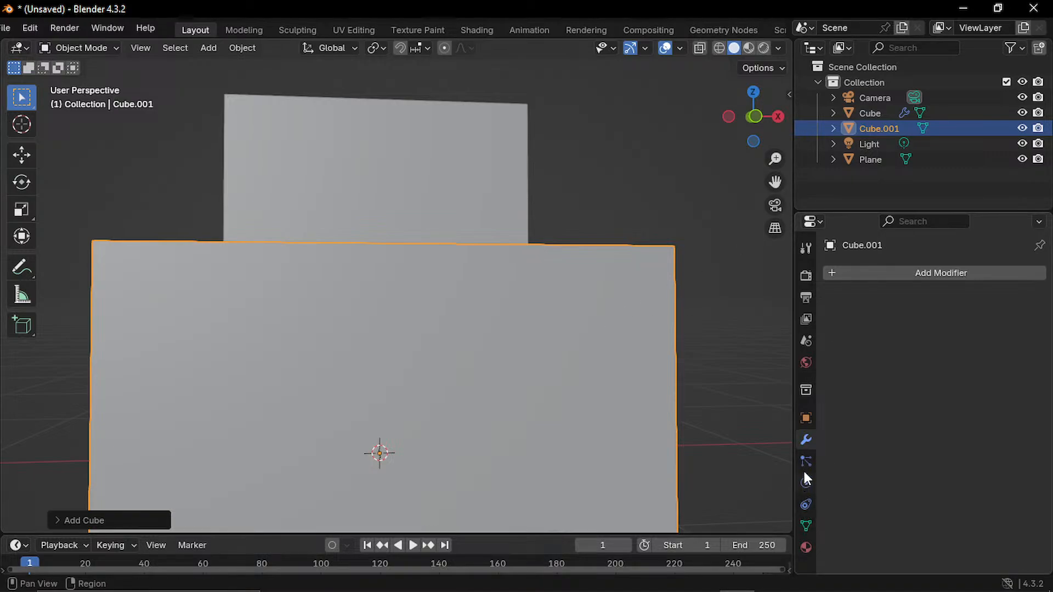
{"action": "left_click", "coordinate": [807, 506]}
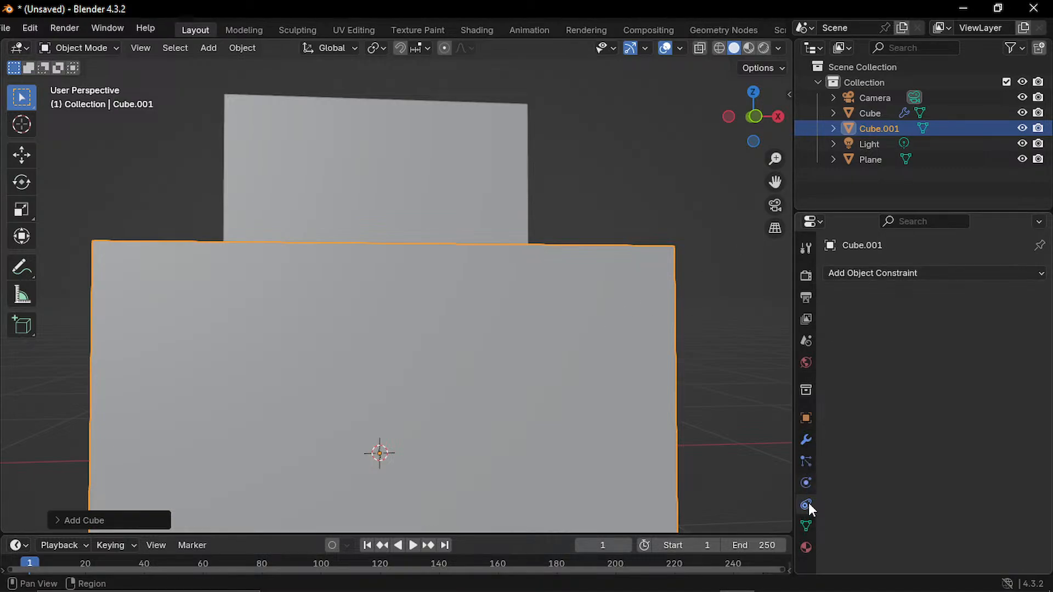
{"action": "left_click", "coordinate": [806, 483]}
{"action": "left_click", "coordinate": [806, 526]}
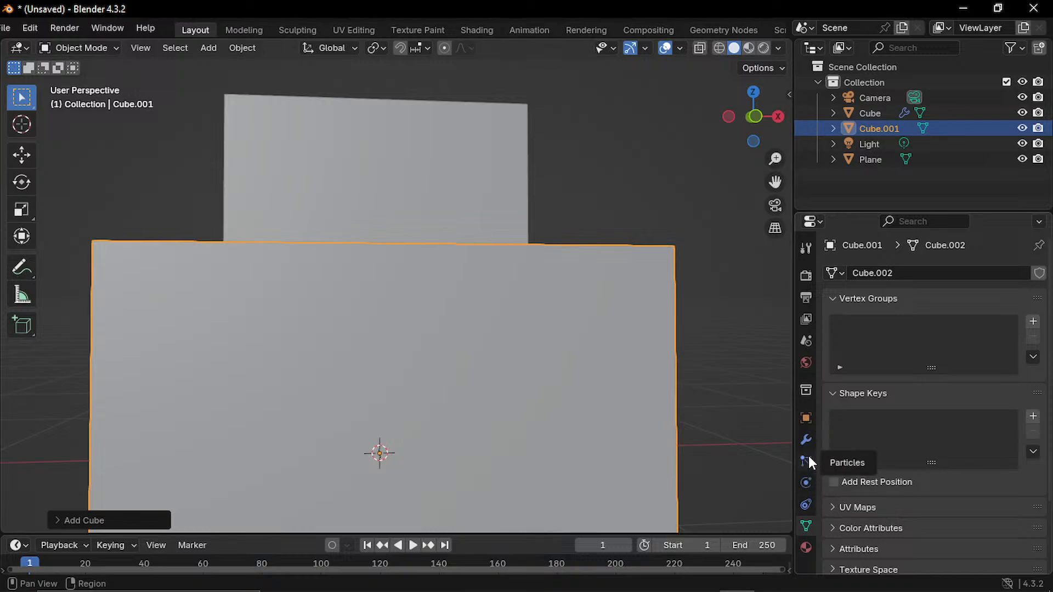
{"action": "left_click", "coordinate": [806, 440]}
{"action": "left_click", "coordinate": [806, 418]}
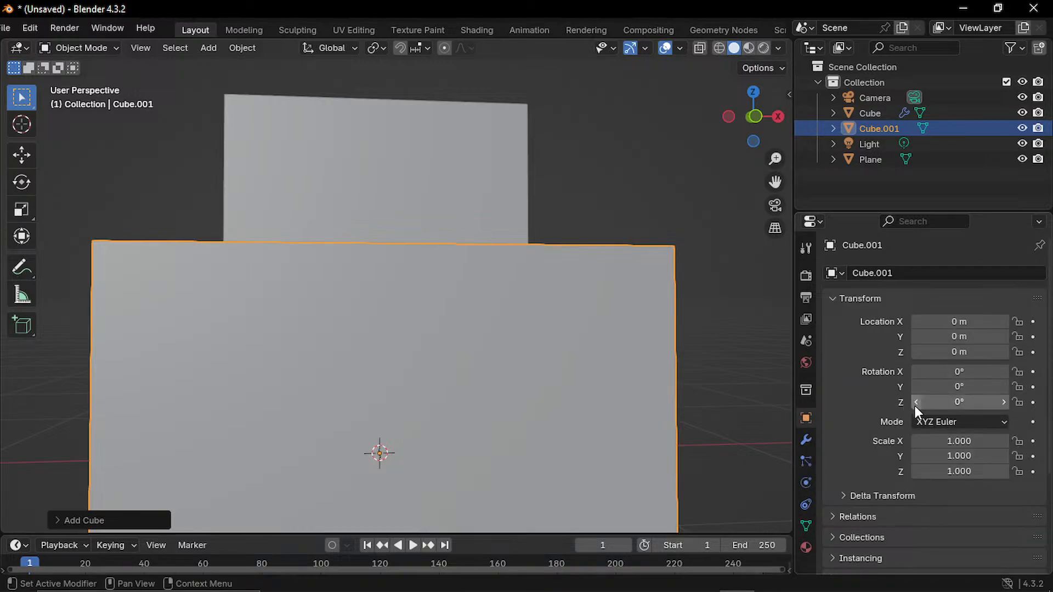
{"action": "left_click_drag", "start_coordinate": [959, 441], "coordinate": [987, 441]}
{"action": "key", "text": "KP_1"}
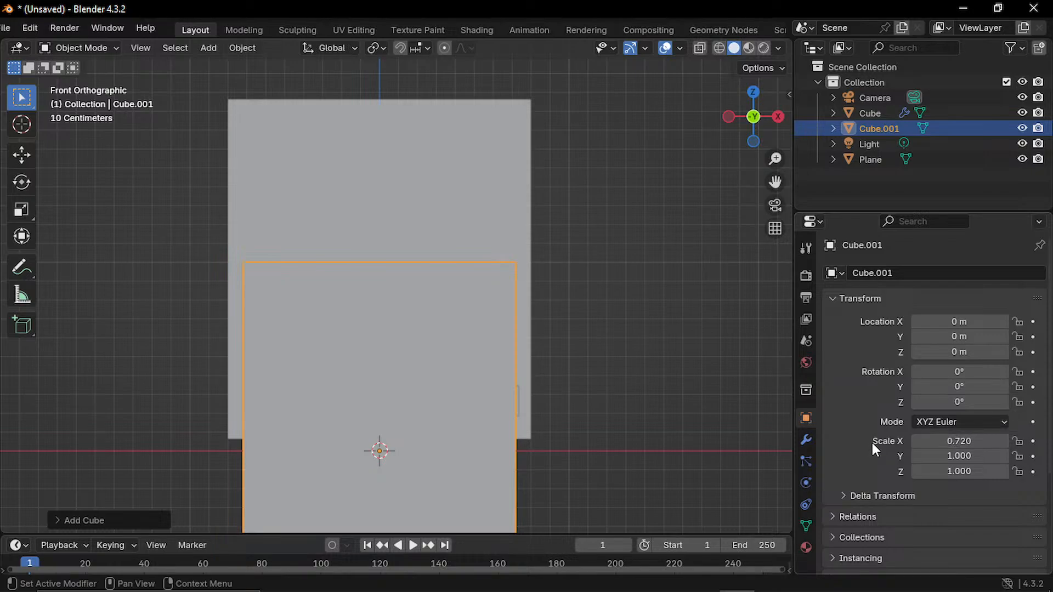
- Try an X scale of 0.7 for the new cube and restore it to 0.72
{"action": "key", "text": "Right"}
{"action": "double_click", "coordinate": [954, 439]}
{"action": "type", "text": "0"}
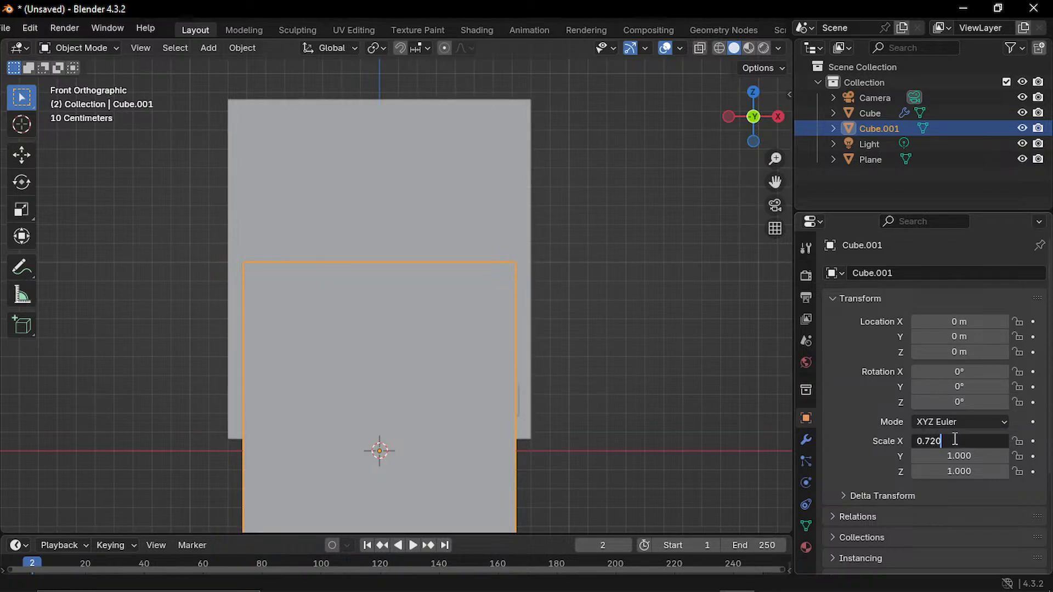
{"action": "key", "text": "Return"}
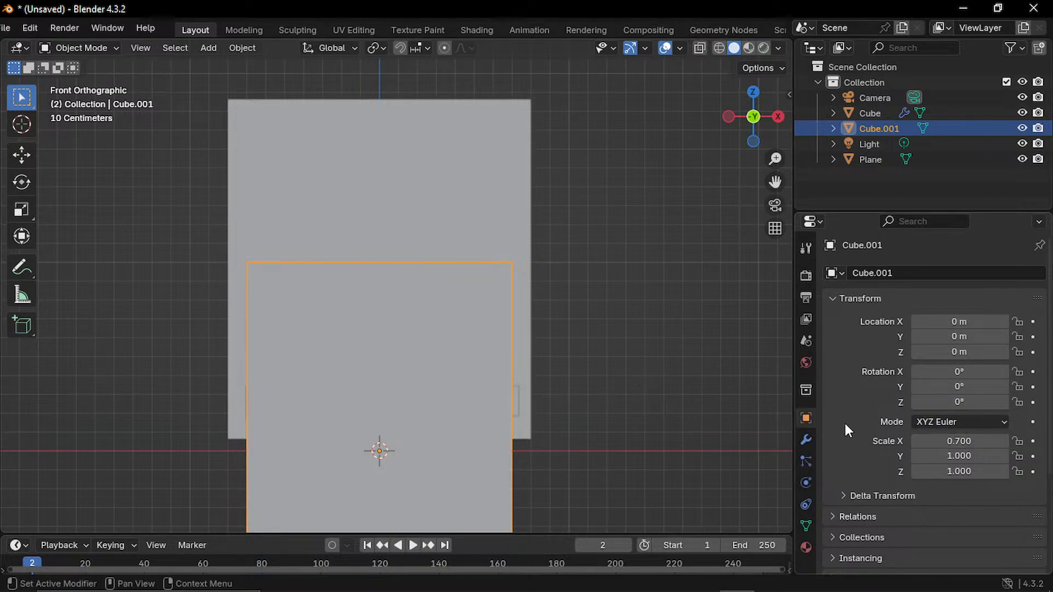
{"action": "double_click", "coordinate": [966, 441]}
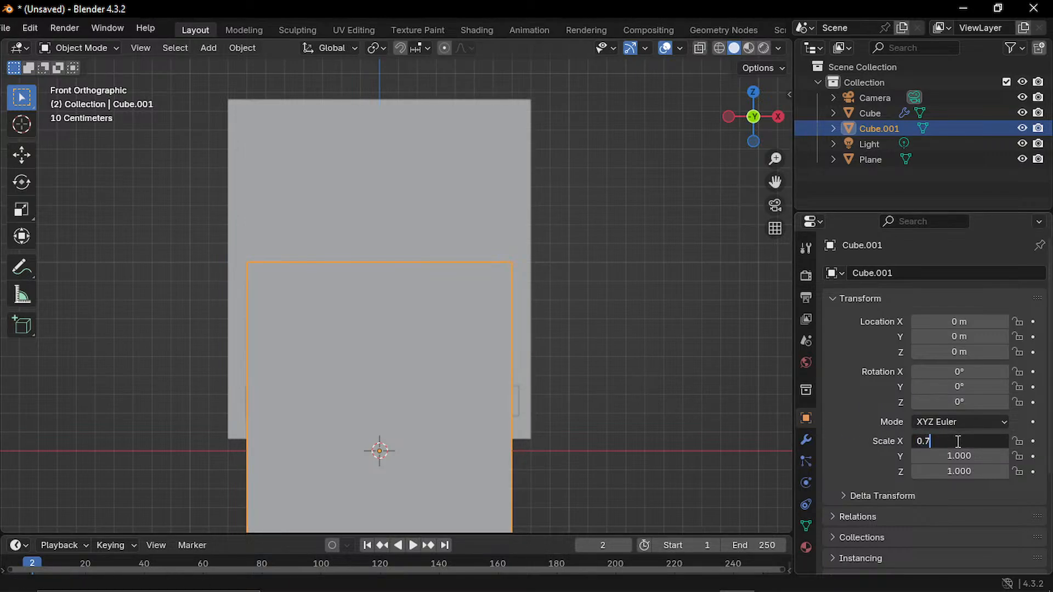
{"action": "key", "text": "Return"}
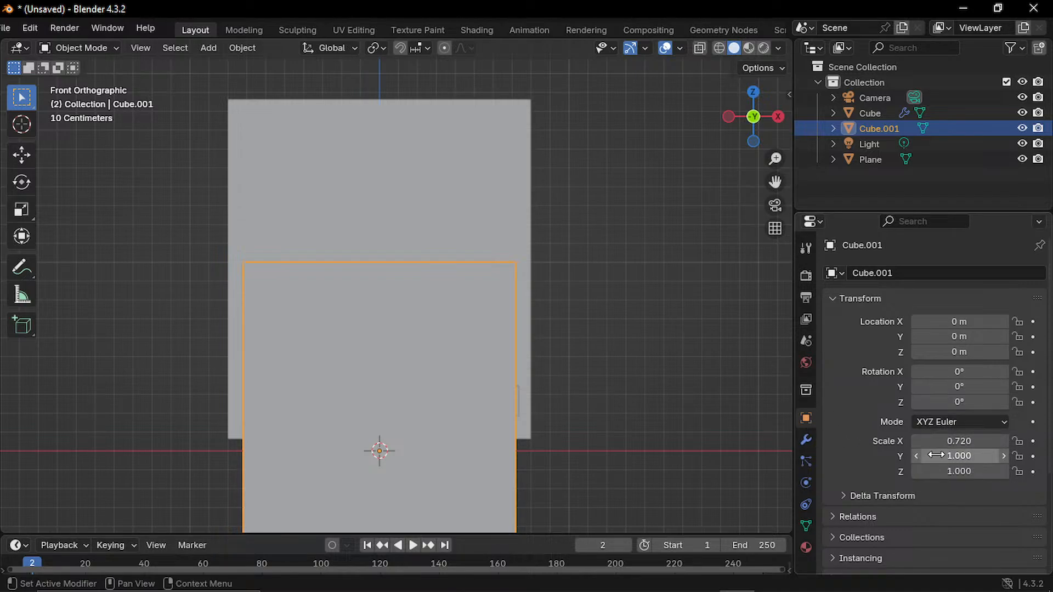
- Try Z scales of 0.06 and 0.8 for the new cube
{"action": "left_click_drag", "start_coordinate": [959, 465], "coordinate": [606, 472]}
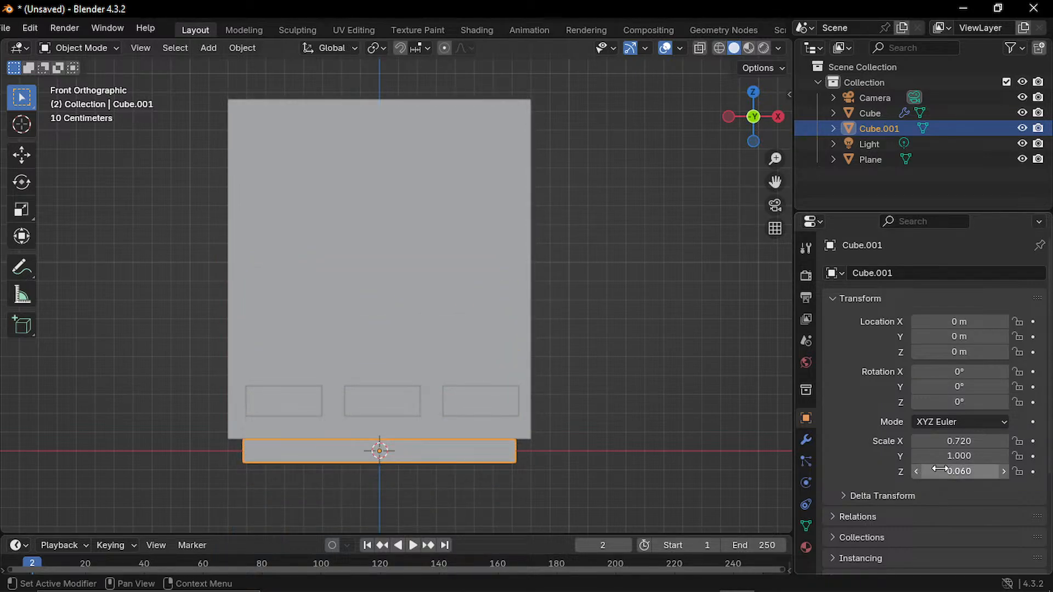
{"action": "left_click", "coordinate": [963, 473]}
{"action": "type", "text": "0"}
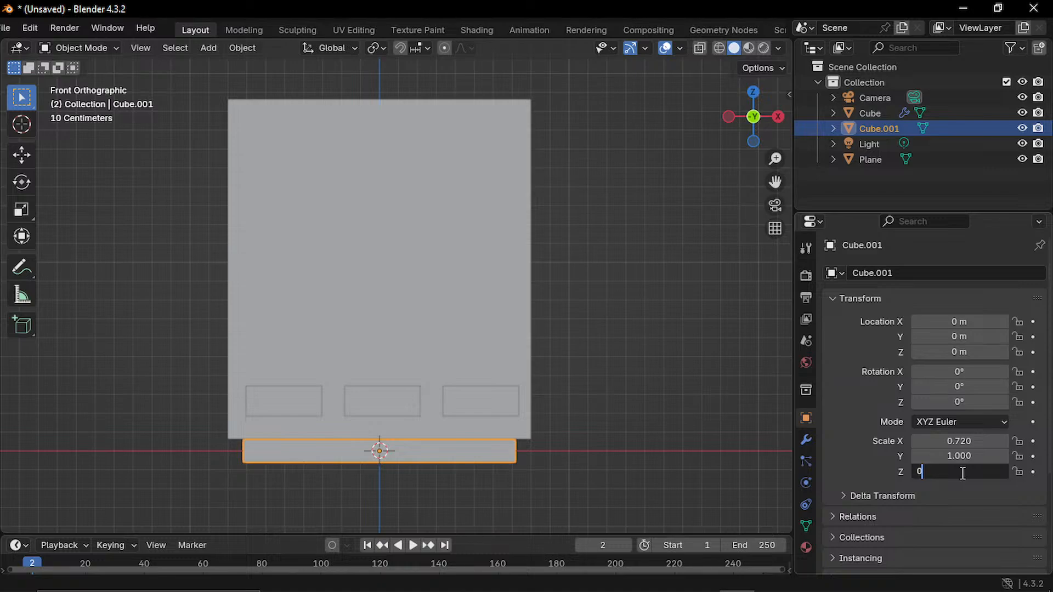
{"action": "type", "text": ".8"}
{"action": "key", "text": "Return"}
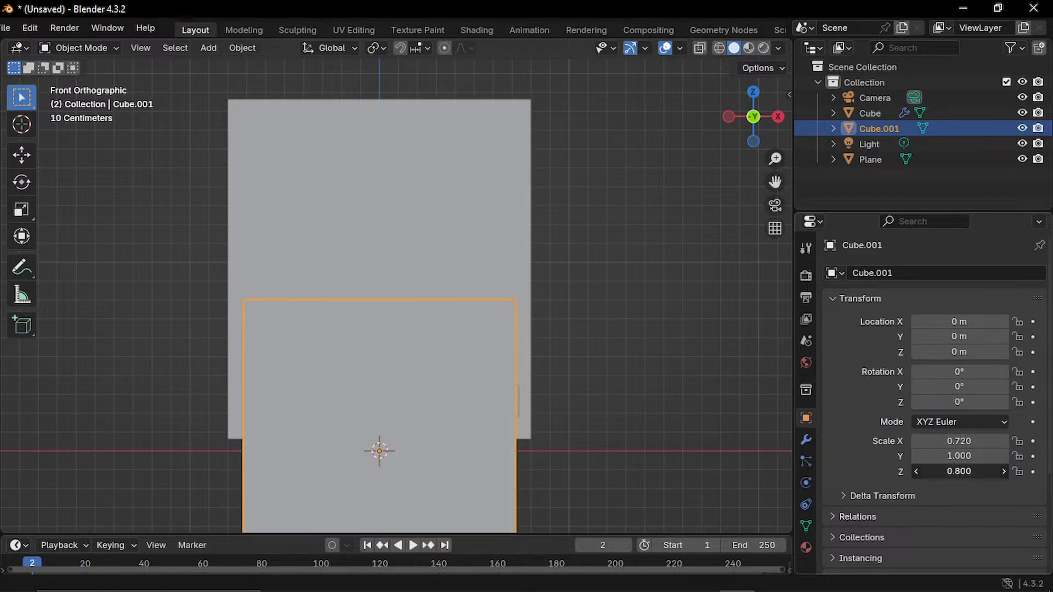
- Set the new cube's Z scale to 0.08 to flatten it into a wide bar
{"action": "left_click", "coordinate": [962, 466]}
{"action": "type", "text": "0.080"}
{"action": "key", "text": "Return"}
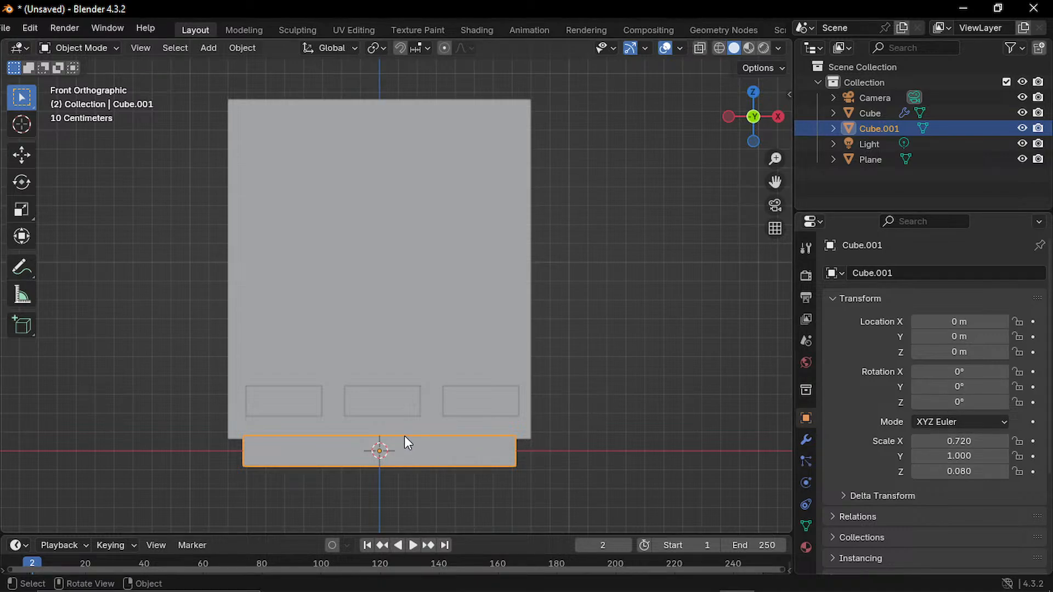
- Move the wide bar up about 0.507 m along the Z axis, just above the row of three buttons
{"action": "key", "text": "g"}
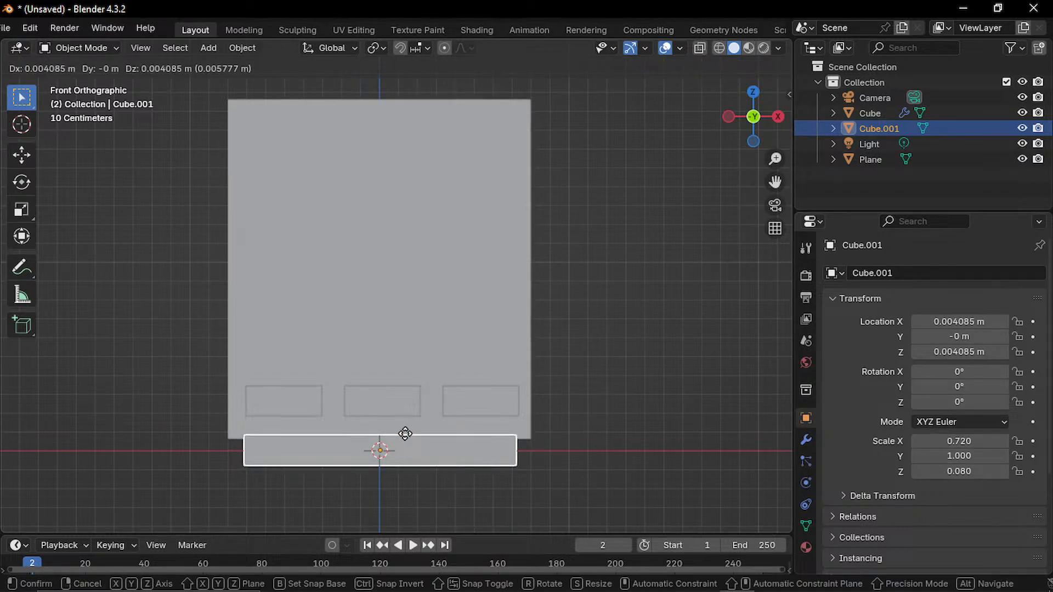
{"action": "key", "text": "z"}
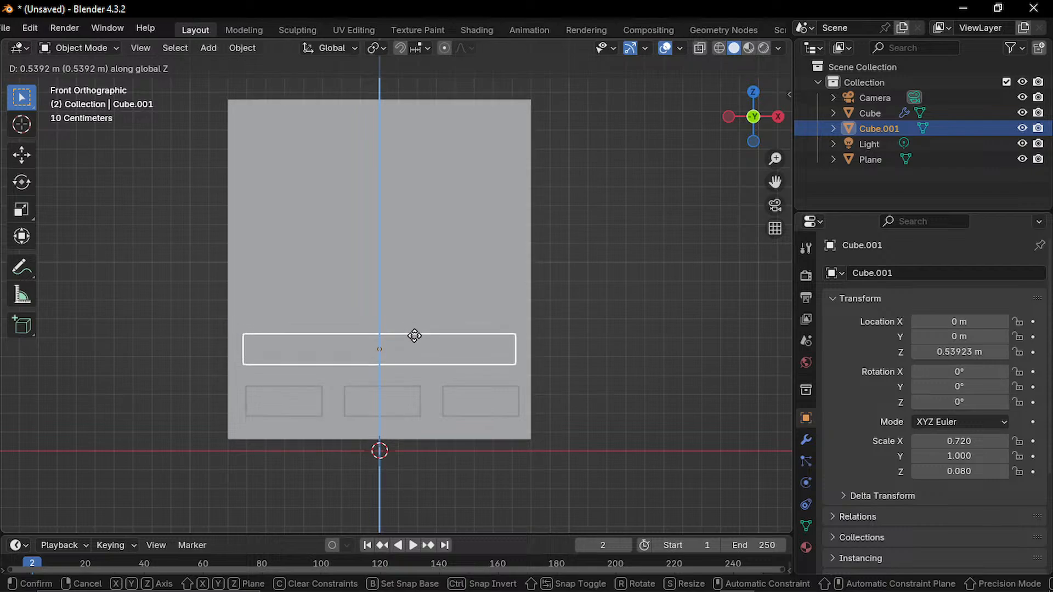
{"action": "left_click", "coordinate": [416, 337]}
- Set the wide bar's Y scale to 0.01 so it is about as thin as the plane, and deselect it
{"action": "mouse_move", "coordinate": [416, 338]}
{"action": "middle_mouse_down"}
{"action": "mouse_move", "coordinate": [415, 347]}
{"action": "mouse_move", "coordinate": [425, 340]}
{"action": "middle_mouse_up"}
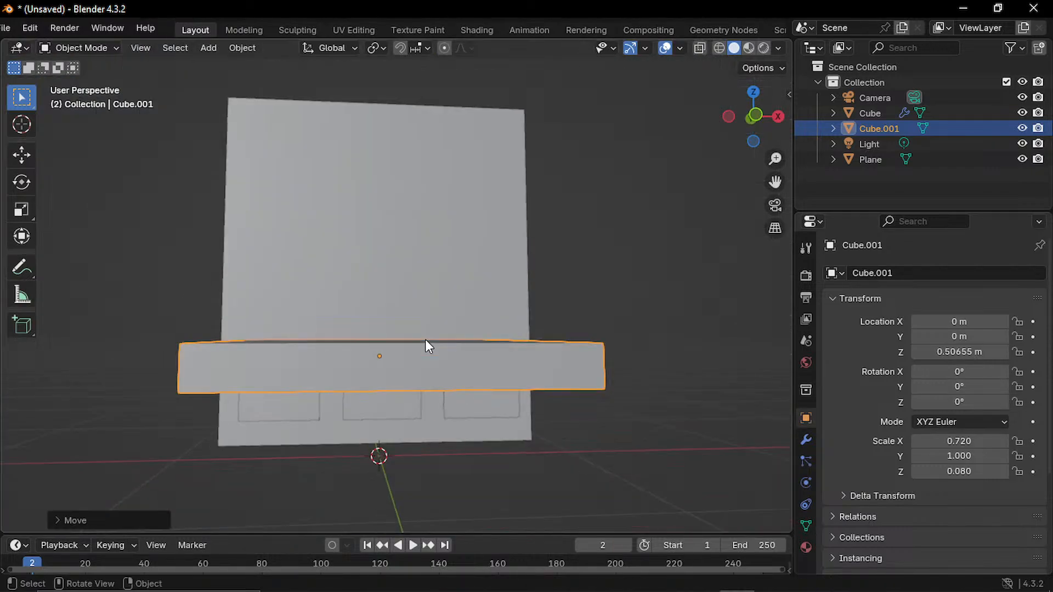
{"action": "left_click", "coordinate": [493, 435]}
{"action": "middle_click_drag", "start_coordinate": [502, 442], "coordinate": [561, 482]}
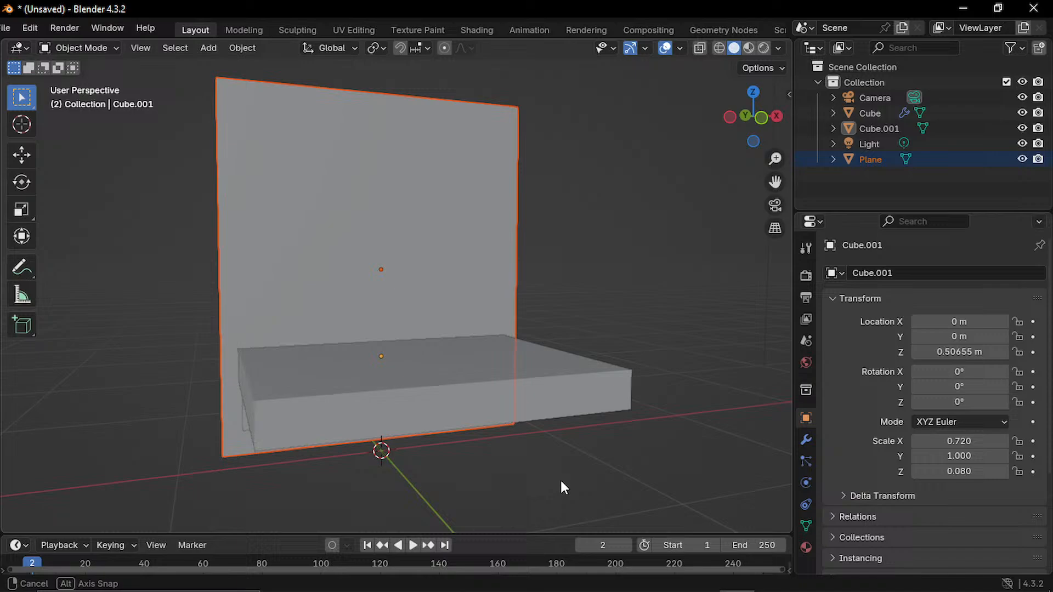
{"action": "left_click", "coordinate": [550, 409]}
{"action": "double_click", "coordinate": [946, 458]}
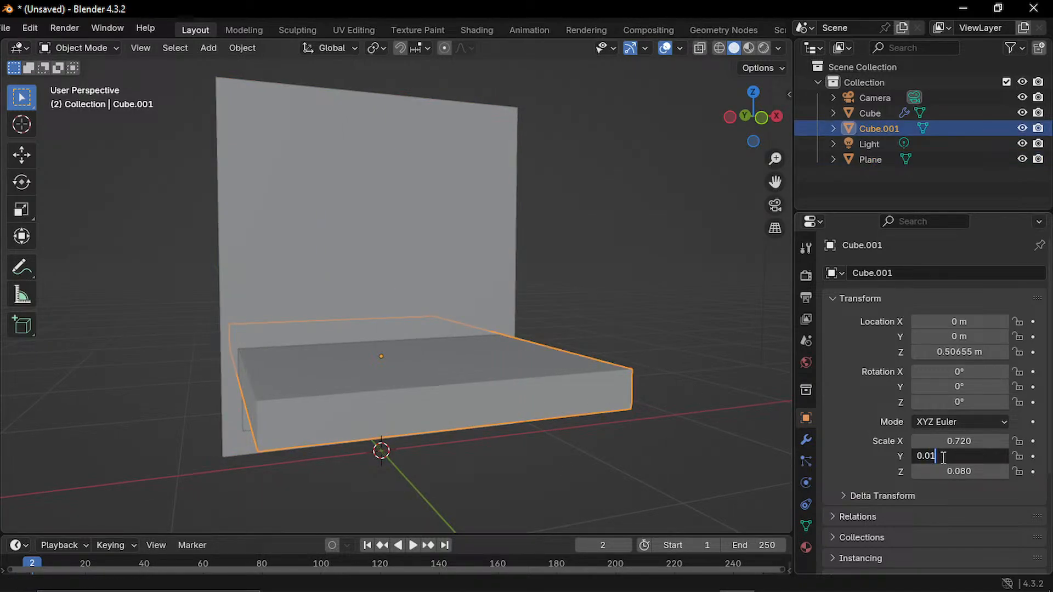
{"action": "type", "text": "0.01"}
{"action": "key", "text": "Return"}
{"action": "left_click", "coordinate": [525, 461]}
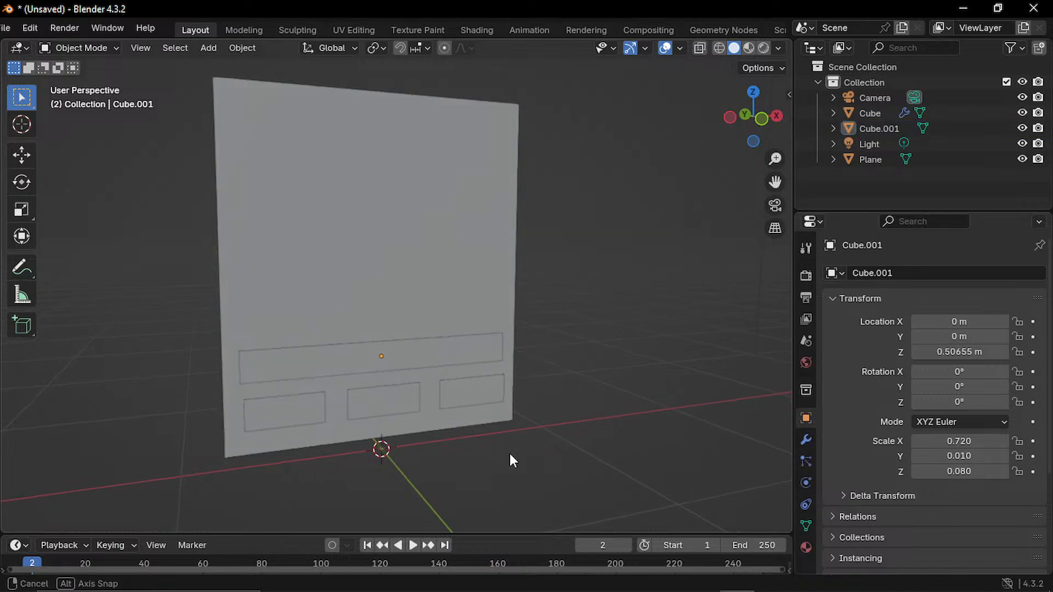
- Examine from the side, back and front how the wide bar and the buttons sit in the plane, and select the bar
{"action": "middle_click_drag", "start_coordinate": [509, 453], "coordinate": [625, 448]}
{"action": "scroll", "coordinate": [374, 386], "scroll_direction": "up", "scroll_amount": 4}
{"action": "middle_click_drag", "start_coordinate": [374, 386], "coordinate": [419, 351]}
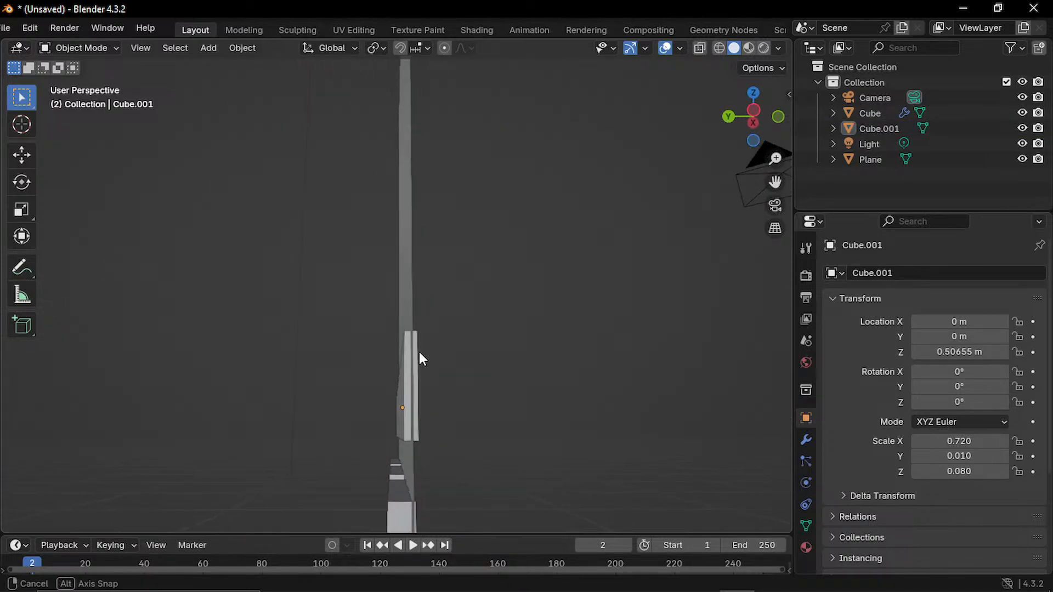
{"action": "left_click_drag", "start_coordinate": [474, 356], "coordinate": [501, 373]}
{"action": "middle_click_drag", "start_coordinate": [500, 373], "coordinate": [603, 395]}
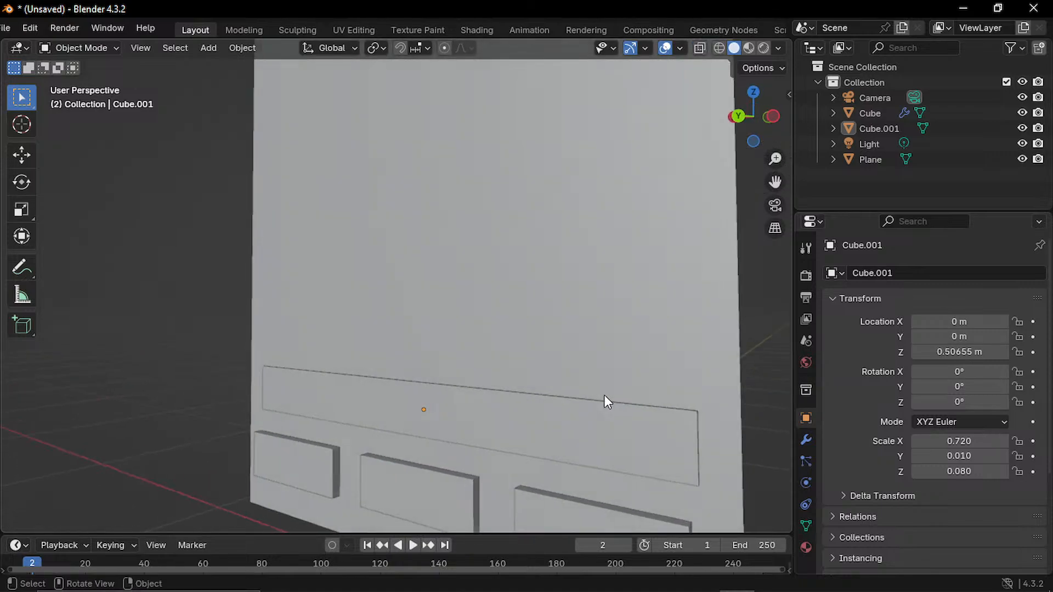
{"action": "scroll", "coordinate": [604, 393], "scroll_direction": "down", "scroll_amount": 5}
{"action": "scroll", "coordinate": [475, 355], "scroll_direction": "up", "scroll_amount": 3}
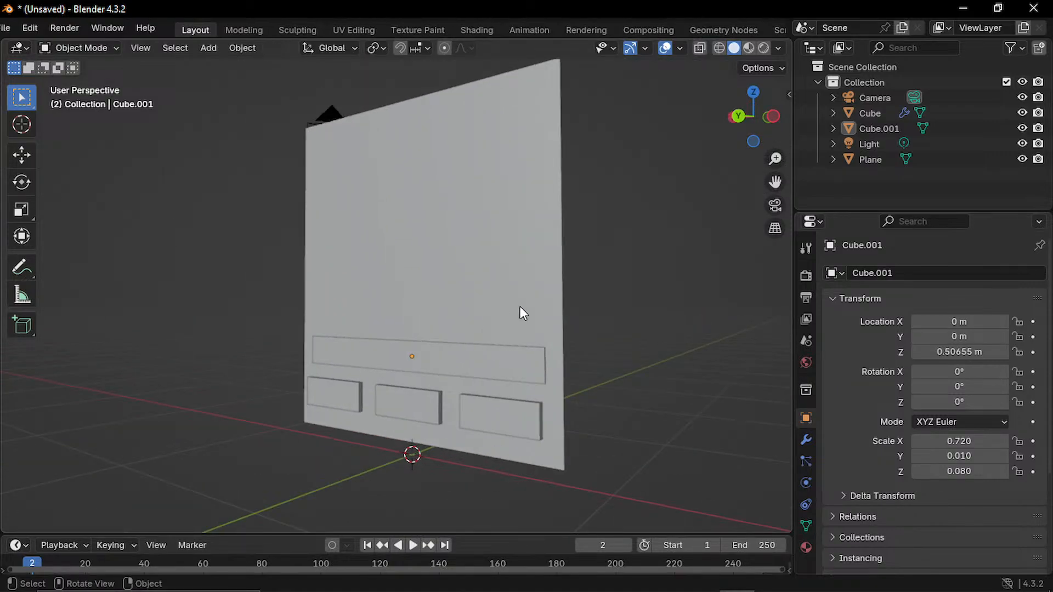
{"action": "left_click_drag", "start_coordinate": [536, 306], "coordinate": [592, 319]}
{"action": "middle_click_drag", "start_coordinate": [594, 321], "coordinate": [771, 337]}
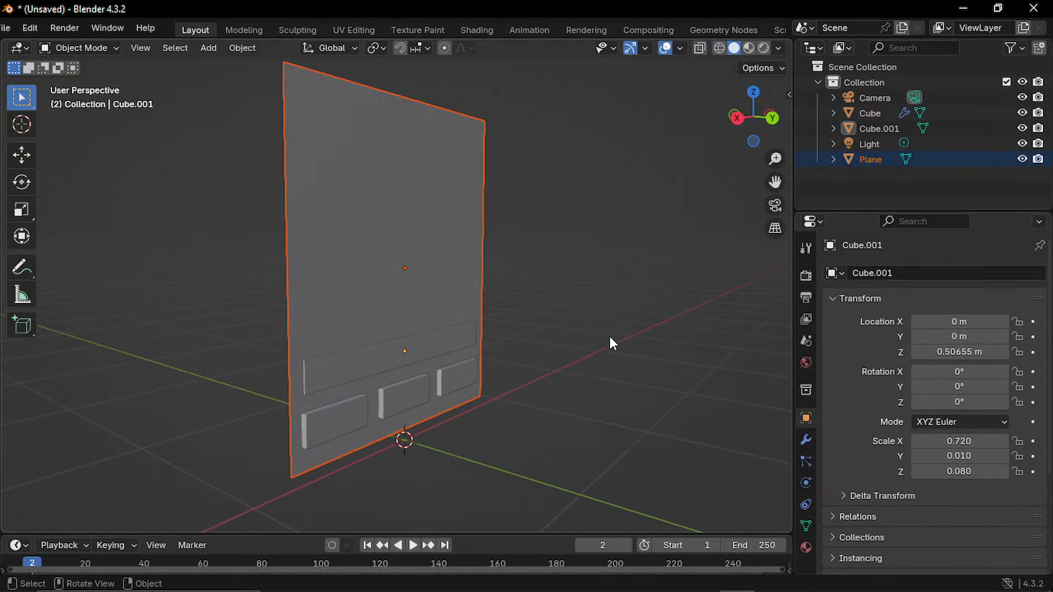
{"action": "scroll", "coordinate": [495, 353], "scroll_direction": "up", "scroll_amount": 3}
{"action": "middle_click_drag", "start_coordinate": [496, 353], "coordinate": [494, 374]}
{"action": "scroll", "coordinate": [460, 391], "scroll_direction": "up", "scroll_amount": 3}
{"action": "scroll", "coordinate": [425, 411], "scroll_direction": "down", "scroll_amount": 3}
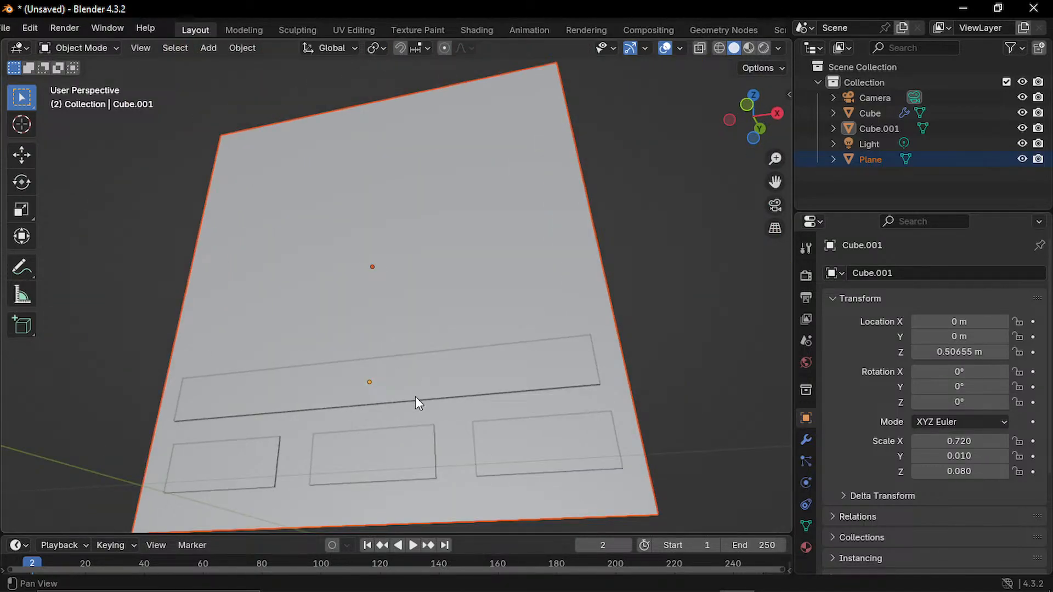
{"action": "mouse_move", "coordinate": [416, 396]}
{"action": "left_mouse_down", "text": "alt+shift"}
{"action": "mouse_move", "coordinate": [419, 340]}
{"action": "mouse_move", "coordinate": [408, 363]}
{"action": "mouse_move", "coordinate": [426, 381]}
{"action": "left_mouse_up", "text": "alt+shift"}
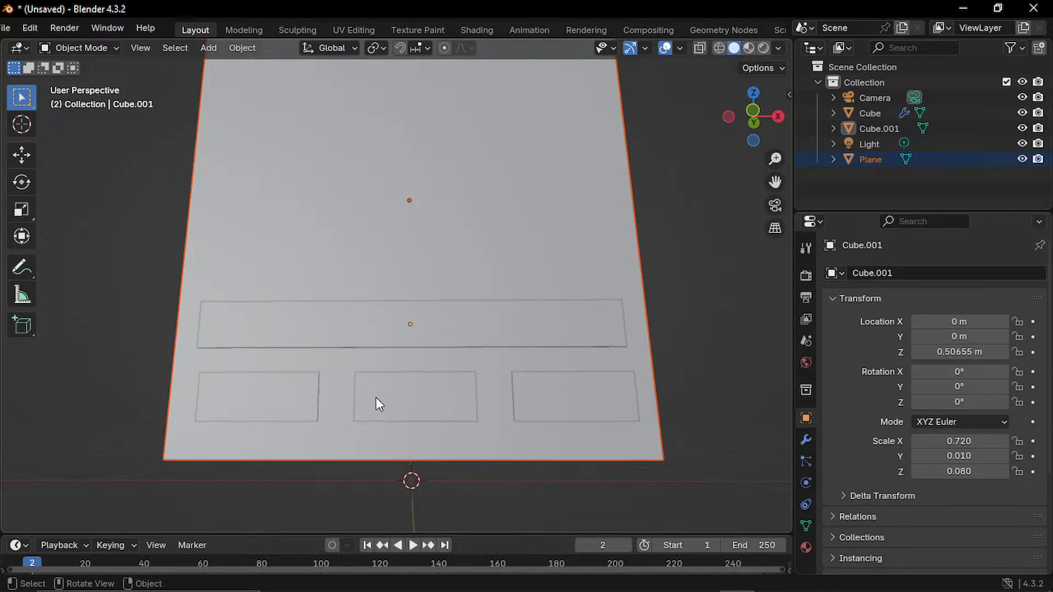
{"action": "scroll", "coordinate": [376, 398], "scroll_direction": "up", "scroll_amount": 3}
{"action": "scroll", "coordinate": [377, 398], "scroll_direction": "down", "scroll_amount": 2}
{"action": "middle_click_drag", "start_coordinate": [377, 395], "coordinate": [357, 406]}
{"action": "scroll", "coordinate": [494, 394], "scroll_direction": "up", "scroll_amount": 4}
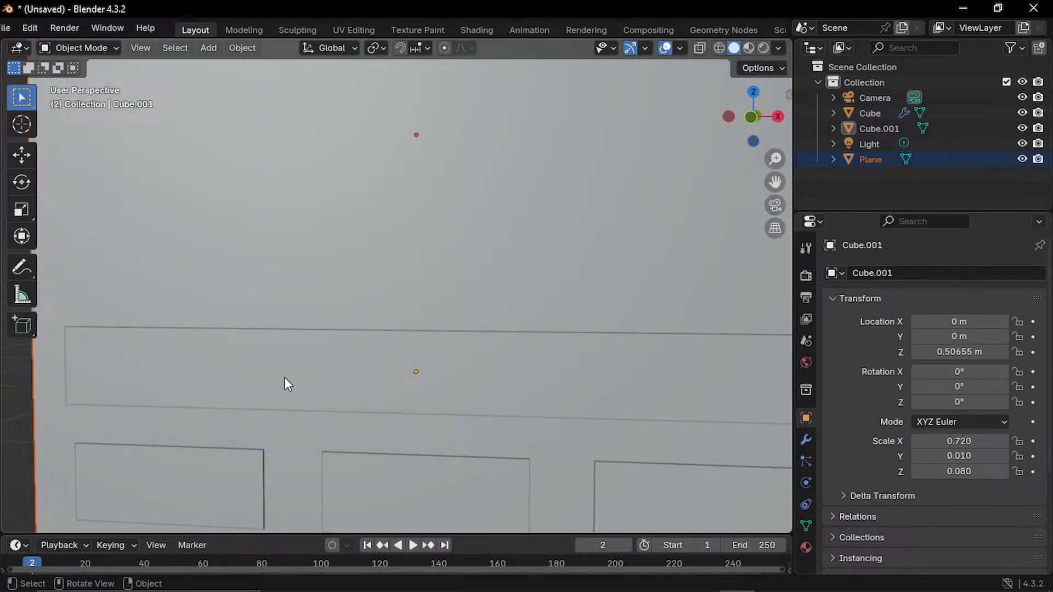
{"action": "scroll", "coordinate": [284, 377], "scroll_direction": "down", "scroll_amount": 3}
{"action": "middle_click_drag", "start_coordinate": [285, 383], "coordinate": [301, 364]}
{"action": "left_click", "coordinate": [302, 347]}
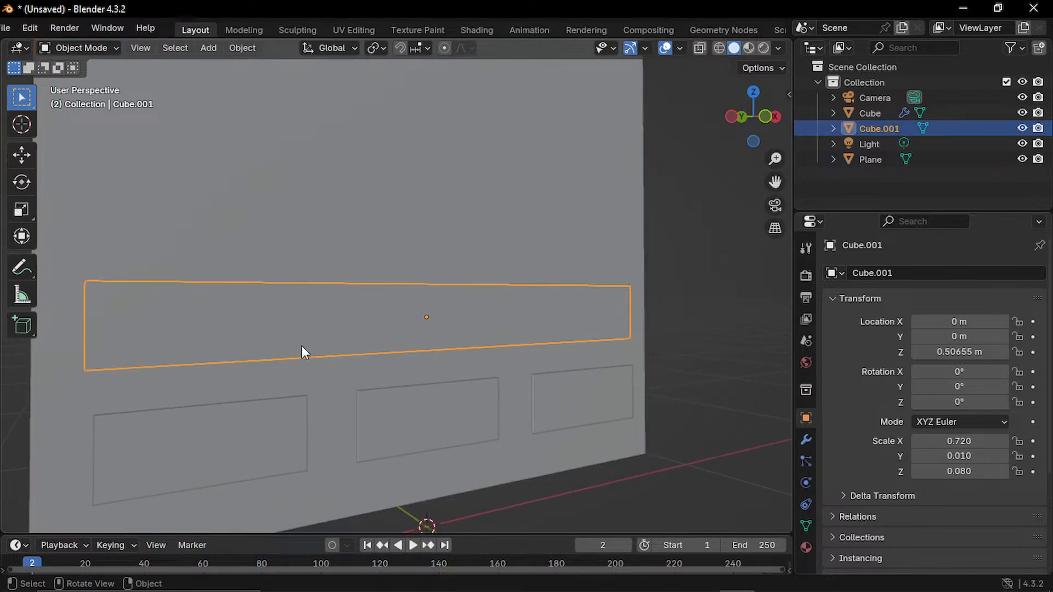
- Move the wide bar about 0.016 m along the X axis to line it up with the row of buttons
{"action": "key", "text": "g"}
{"action": "key", "text": "x"}
{"action": "left_click", "coordinate": [308, 345]}
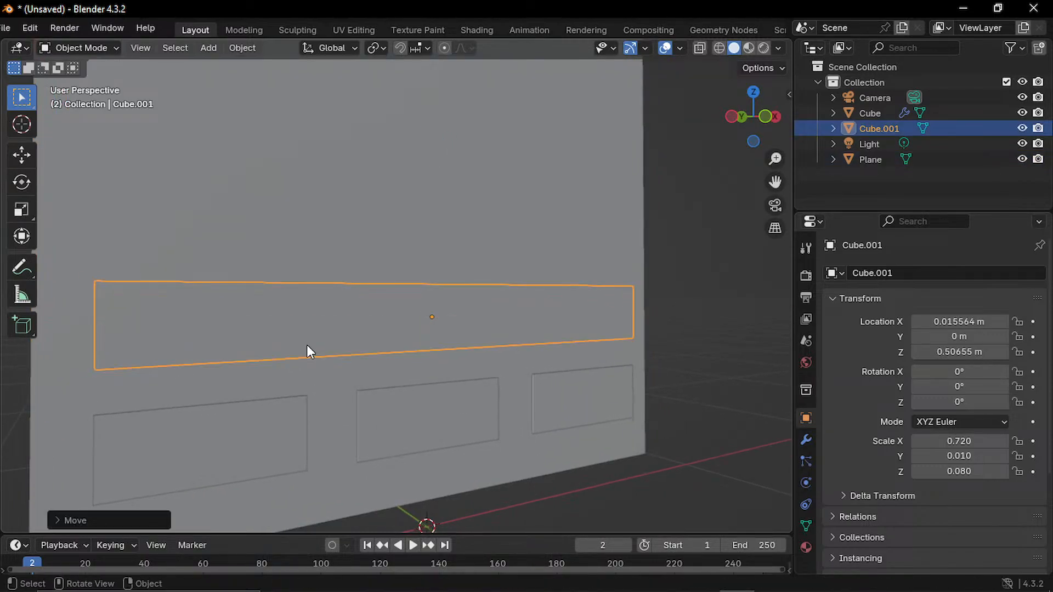
- Add a new plane mesh and set its X rotation to 90° so it stands upright like the panel
{"action": "middle_click_drag", "start_coordinate": [547, 453], "coordinate": [493, 465]}
{"action": "scroll", "coordinate": [488, 433], "scroll_direction": "down", "scroll_amount": 6}
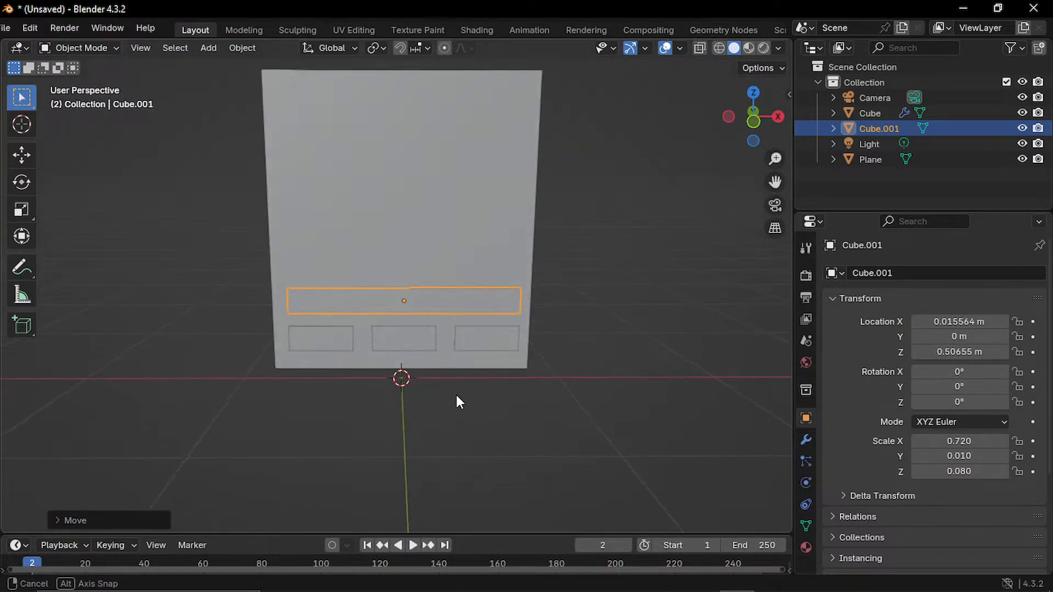
{"action": "middle_click_drag", "start_coordinate": [453, 346], "coordinate": [510, 276]}
{"action": "middle_click_drag", "start_coordinate": [642, 266], "coordinate": [598, 305]}
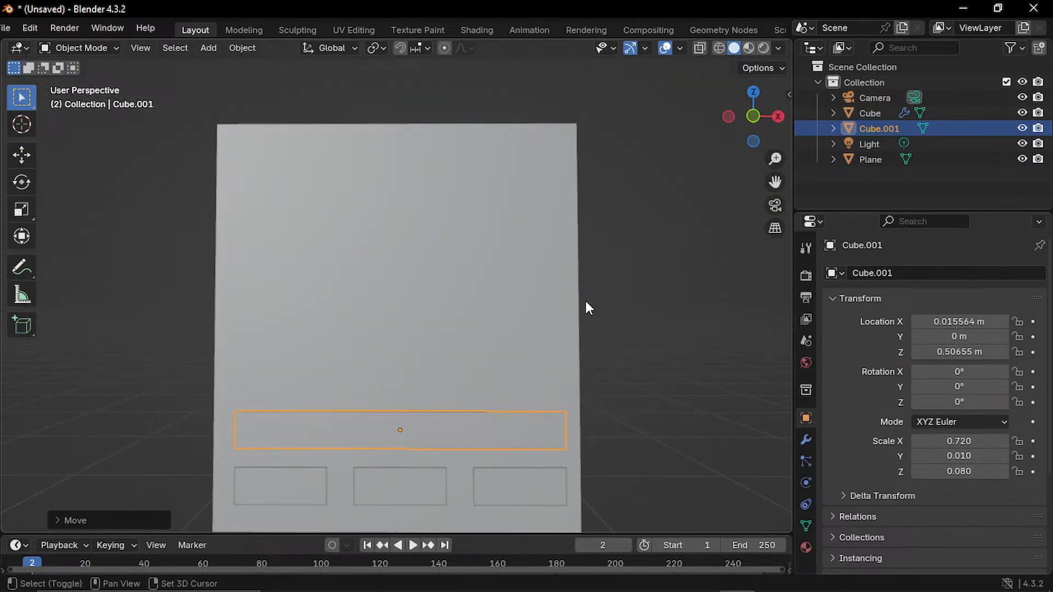
{"action": "key", "text": "shift+a"}
{"action": "mouse_move", "coordinate": [508, 287]}
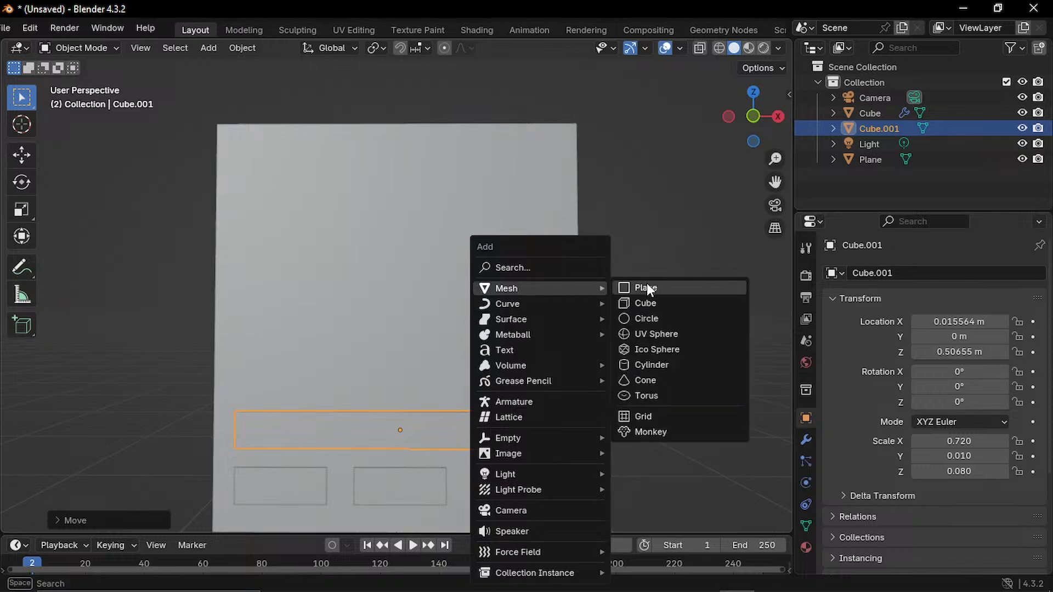
{"action": "left_click", "coordinate": [645, 287]}
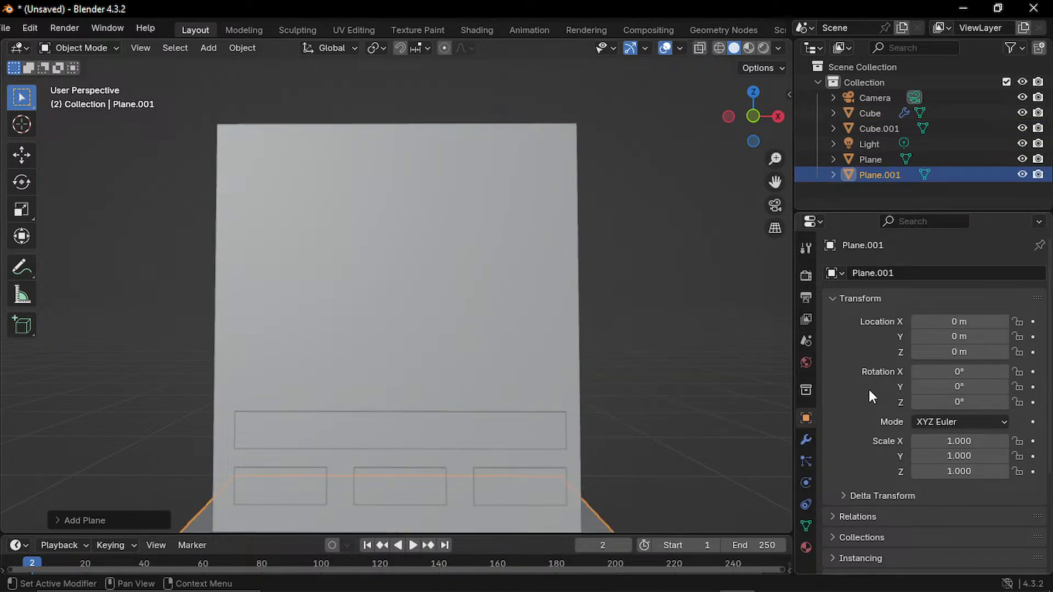
{"action": "left_click", "coordinate": [960, 387]}
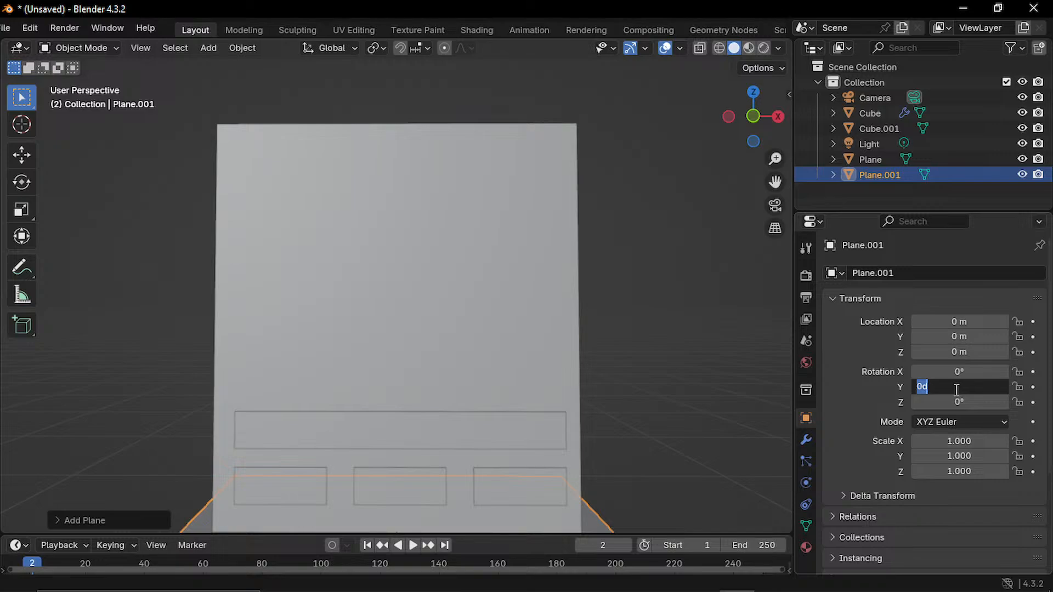
{"action": "left_click", "coordinate": [954, 366]}
{"action": "left_click", "coordinate": [955, 370]}
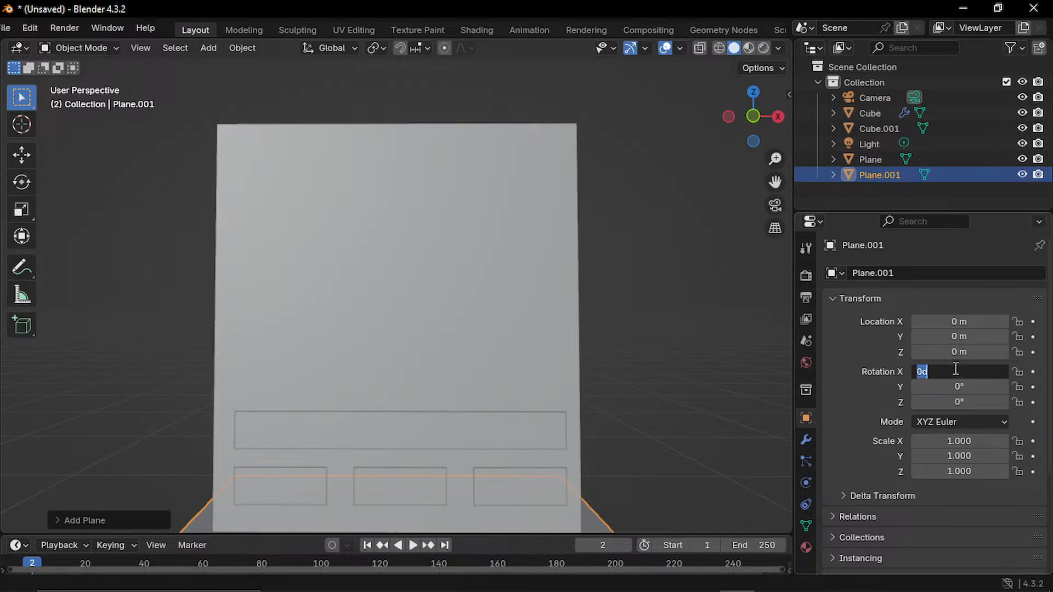
{"action": "type", "text": "90"}
{"action": "key", "text": "Return"}
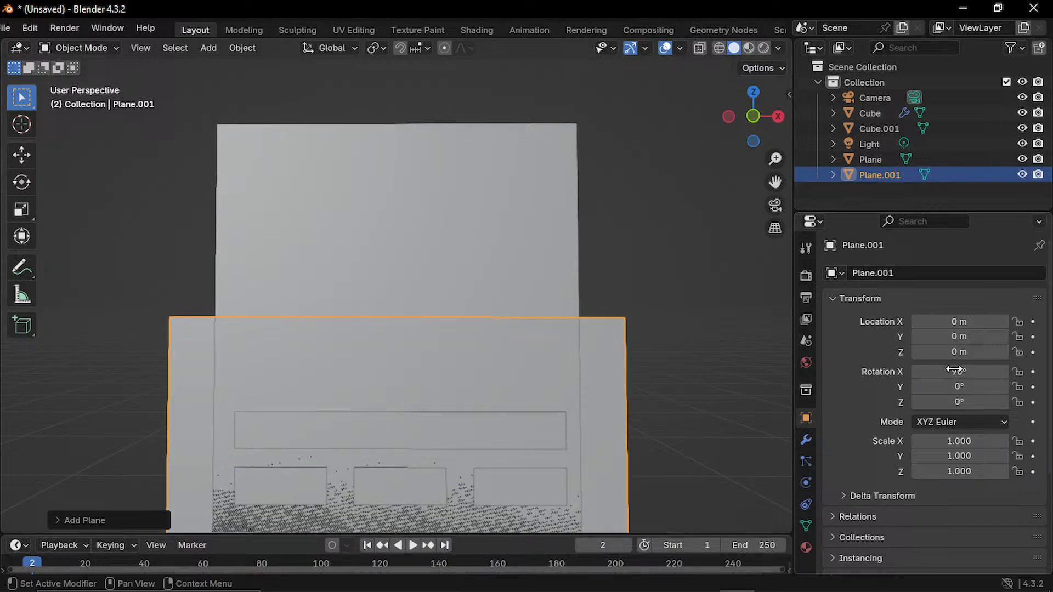
- Move the new upright plane about 1.14 m up along the Z axis, over the panel's upper area
{"action": "left_click", "coordinate": [660, 362]}
{"action": "left_click", "coordinate": [625, 383]}
{"action": "key", "text": "g"}
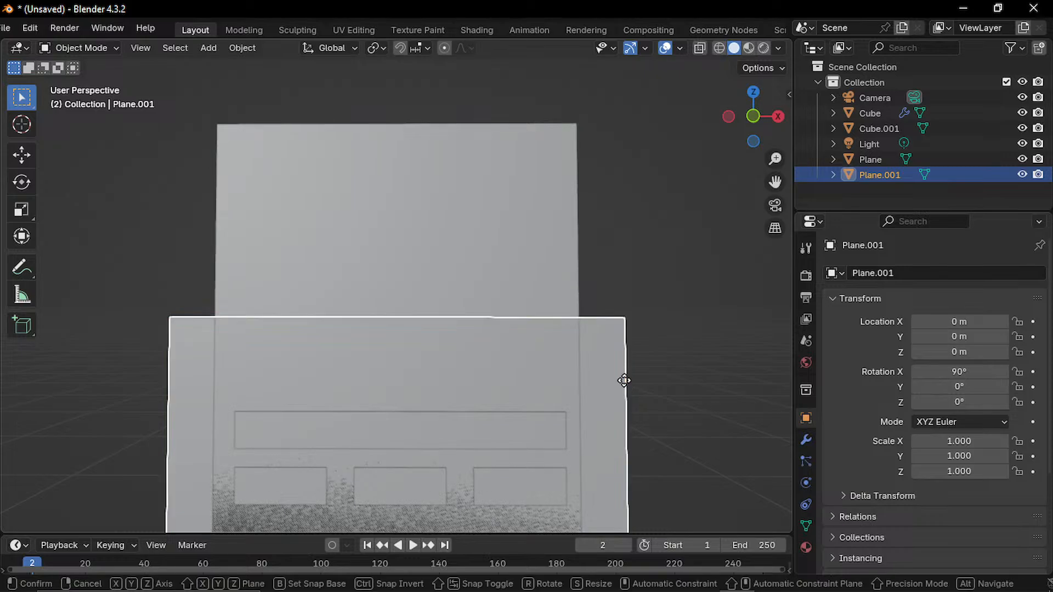
{"action": "key", "text": "z"}
{"action": "left_click", "coordinate": [622, 120]}
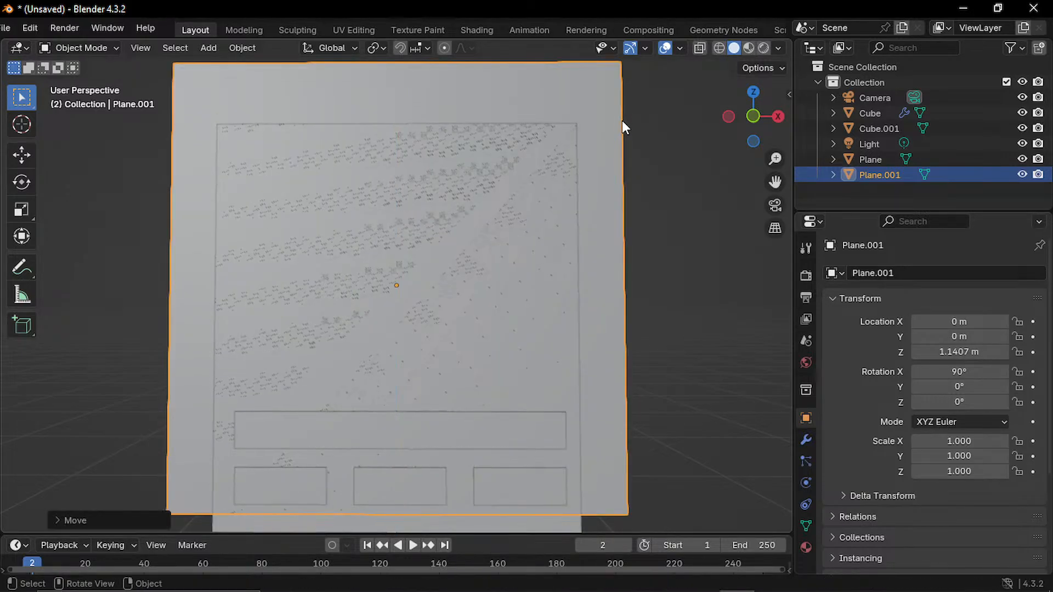
- Set the new plane's X scale to 0.730 and its Y scale to 0.500 to fit it inside the panel above the bar
{"action": "mouse_move", "coordinate": [961, 441]}
{"action": "left_mouse_down"}
{"action": "mouse_move", "coordinate": [937, 441]}
{"action": "mouse_move", "coordinate": [961, 441]}
{"action": "left_mouse_up"}
{"action": "left_click", "coordinate": [962, 444]}
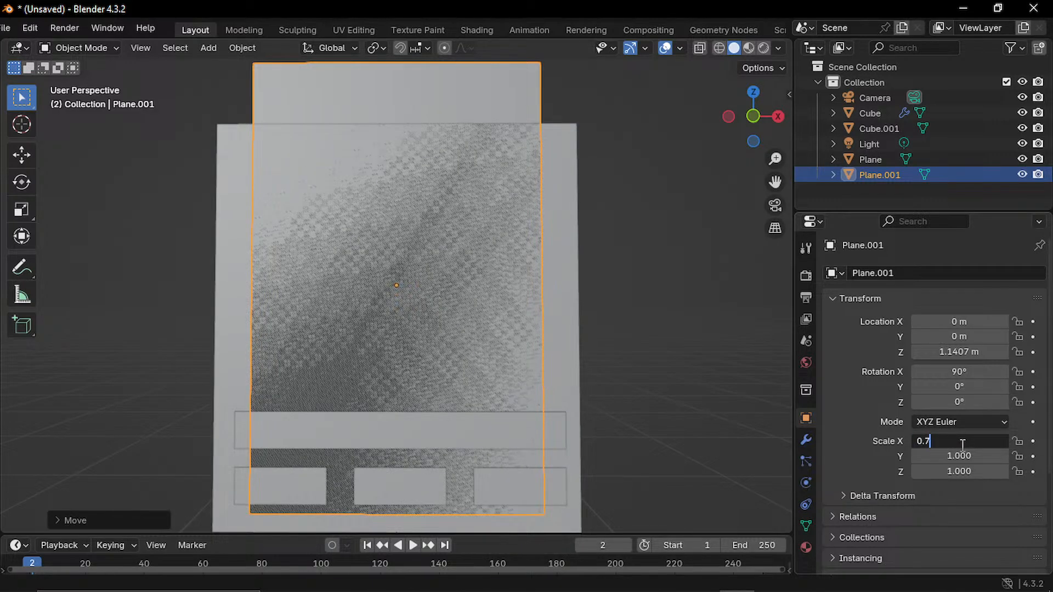
{"action": "key", "text": "Return"}
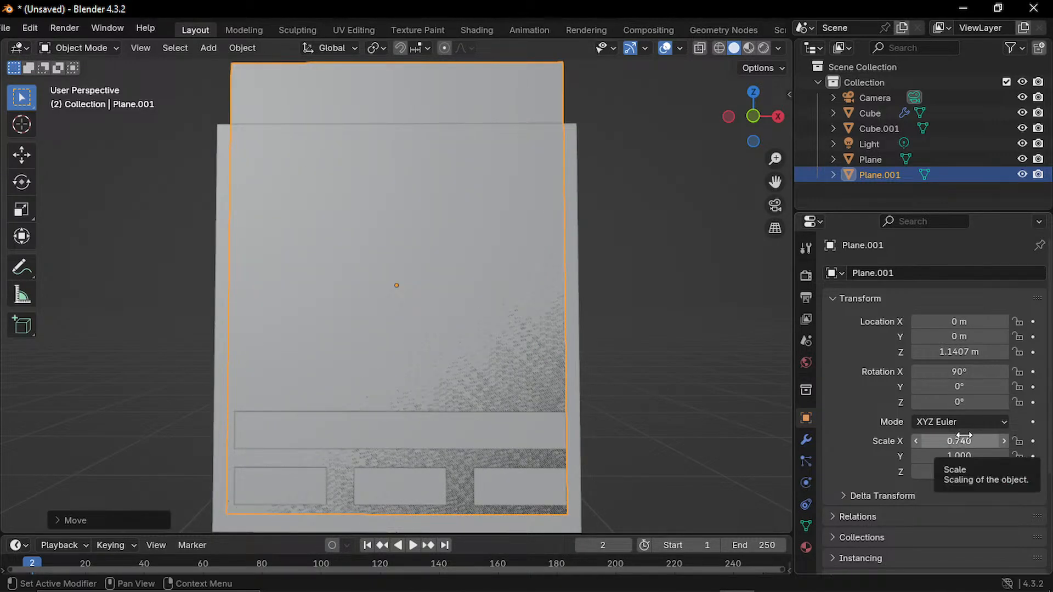
{"action": "left_click", "coordinate": [953, 439]}
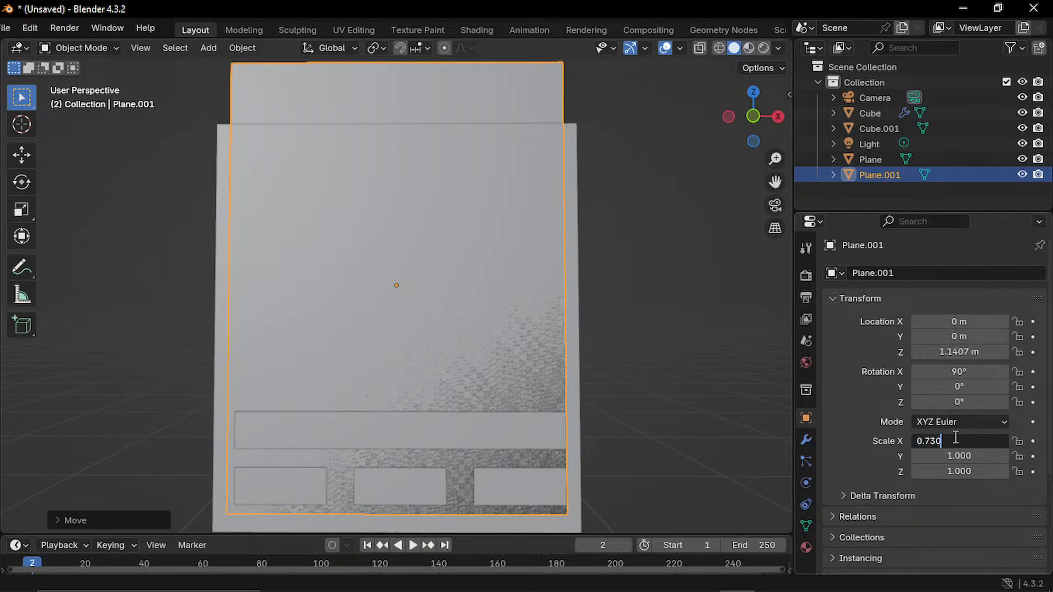
{"action": "type", "text": "0.730"}
{"action": "key", "text": "Return"}
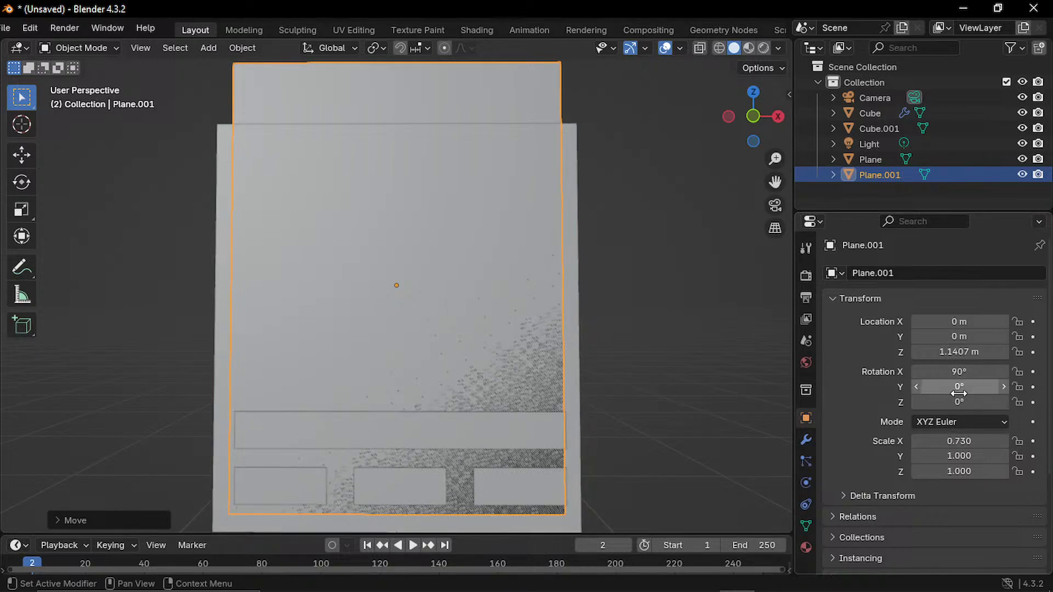
{"action": "left_click_drag", "start_coordinate": [960, 456], "coordinate": [894, 456]}
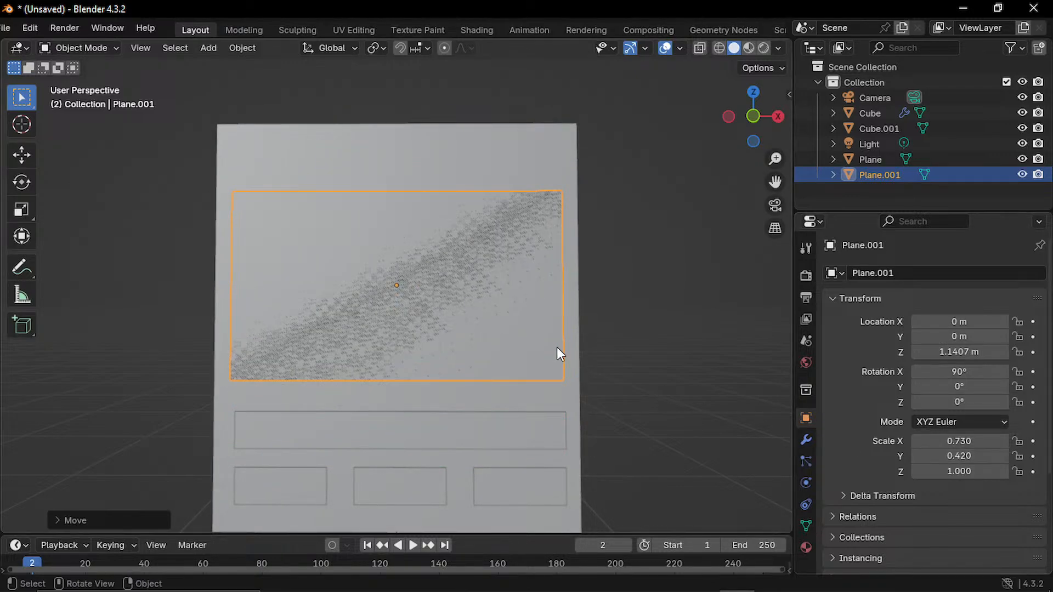
{"action": "left_click", "coordinate": [973, 458]}
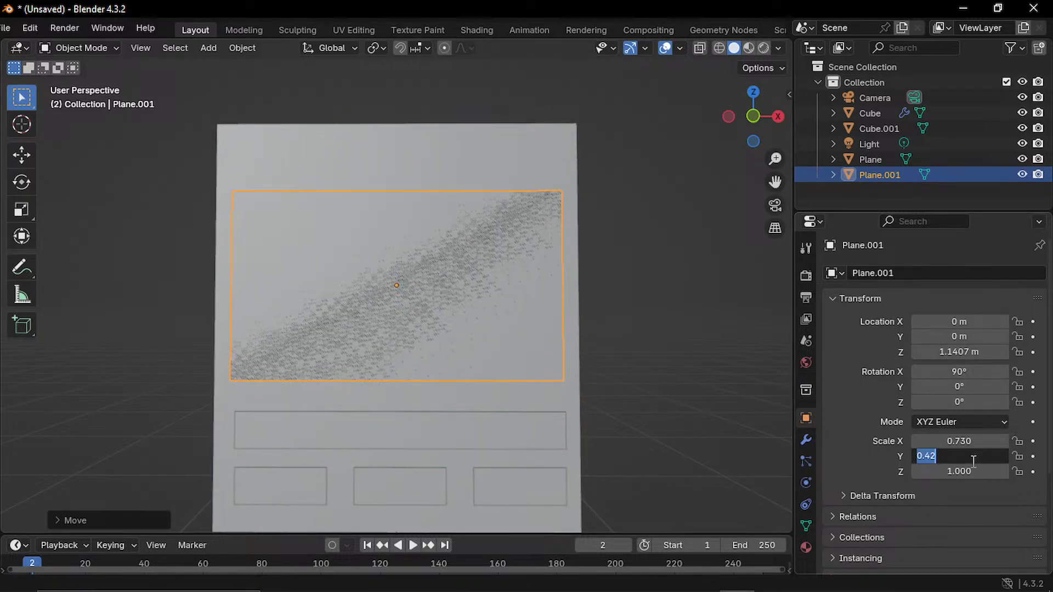
{"action": "key", "text": "Return"}
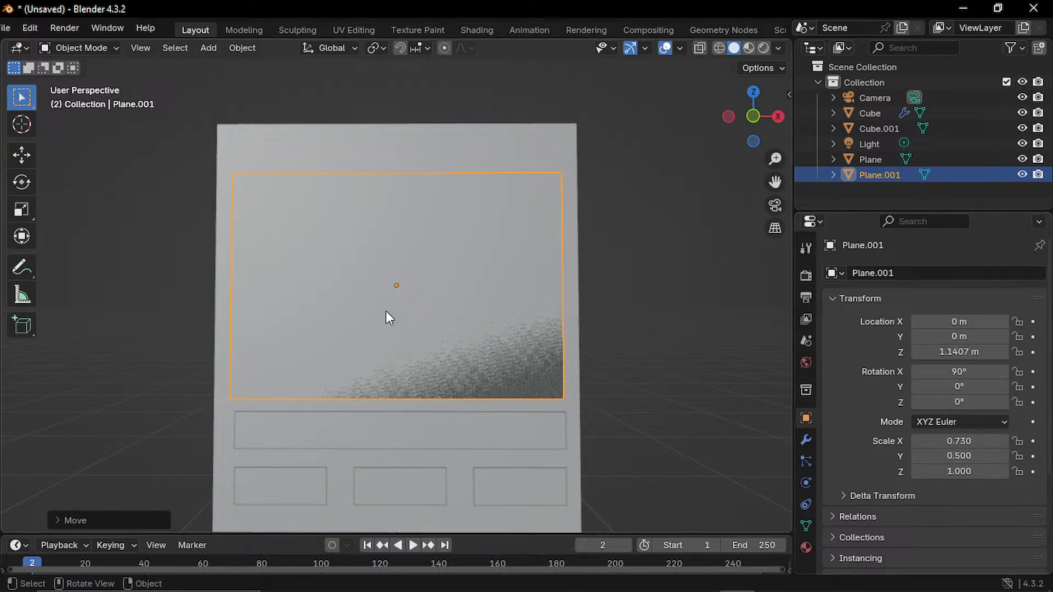
- Raise the new plane about 0.058 m along the Z axis to leave a gap above the wide bar, and deselect it
{"action": "key", "text": "g"}
{"action": "key", "text": "z"}
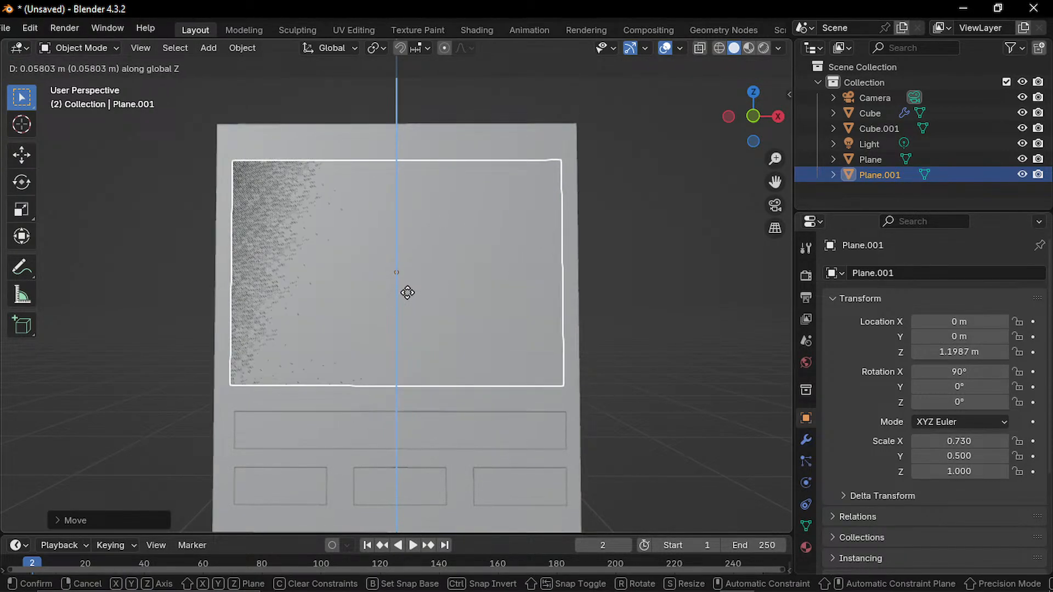
{"action": "left_click", "coordinate": [408, 292]}
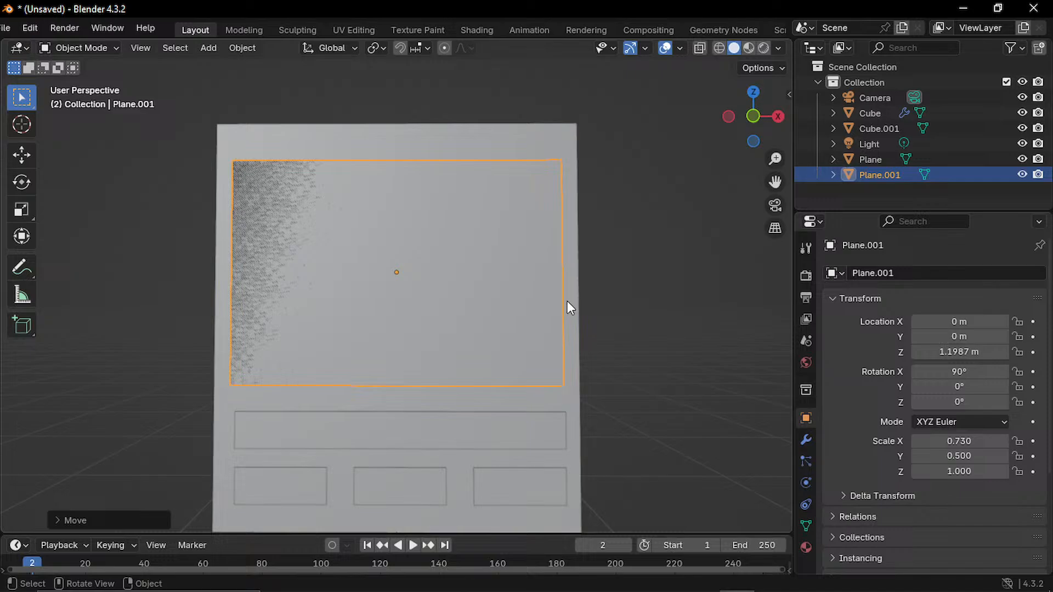
{"action": "left_click", "coordinate": [661, 322]}
- Move the new plane about 0.0045 m along negative Y so it sits just in front of the panel surface
{"action": "scroll", "coordinate": [650, 333], "scroll_direction": "up", "scroll_amount": 3}
{"action": "middle_click_drag", "start_coordinate": [654, 334], "coordinate": [801, 362]}
{"action": "scroll", "coordinate": [717, 341], "scroll_direction": "up", "scroll_amount": 3}
{"action": "middle_click_drag", "start_coordinate": [716, 340], "coordinate": [675, 324]}
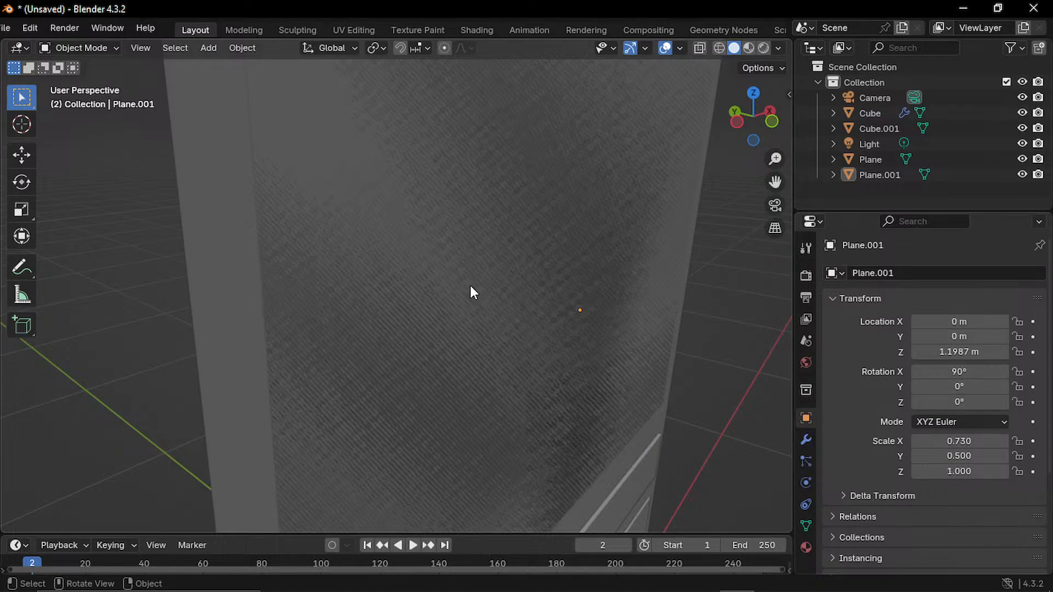
{"action": "left_click", "coordinate": [501, 298]}
{"action": "key", "text": "g"}
{"action": "key", "text": "y"}
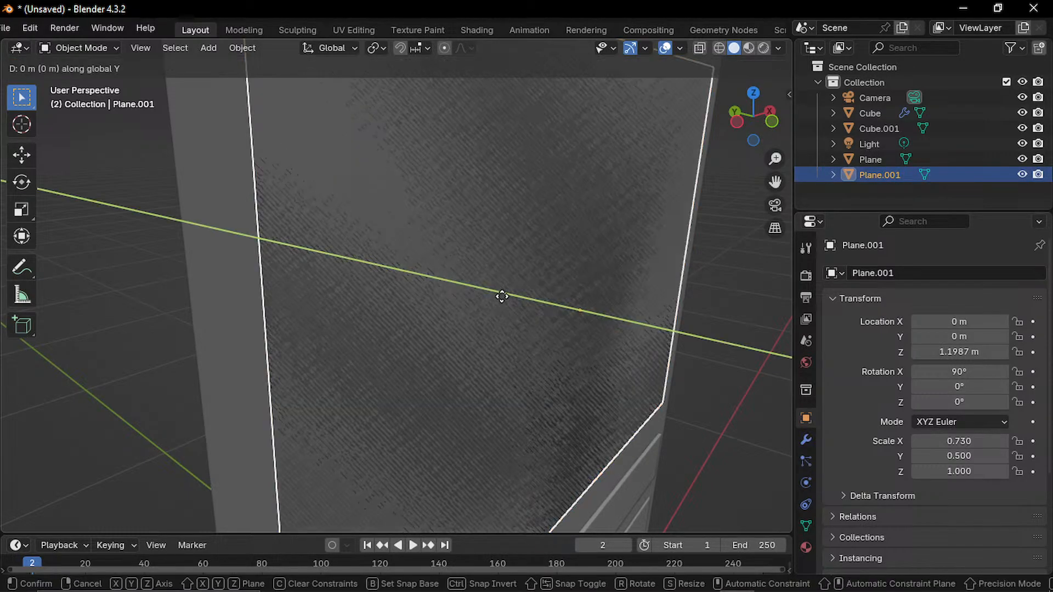
{"action": "left_click", "coordinate": [508, 299]}
- Examine from the front how the large plane, wide bar and three buttons are laid out on the panel
{"action": "middle_click_drag", "start_coordinate": [672, 390], "coordinate": [600, 368]}
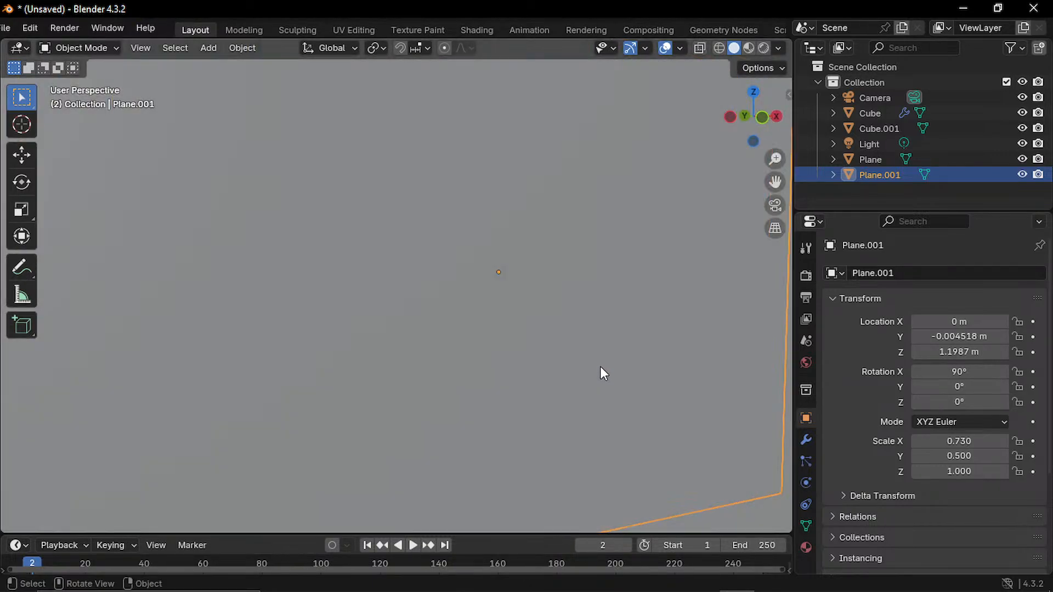
{"action": "scroll", "coordinate": [601, 367], "scroll_direction": "down", "scroll_amount": 11}
{"action": "scroll", "coordinate": [555, 332], "scroll_direction": "up", "scroll_amount": 7}
{"action": "left_click_drag", "start_coordinate": [582, 272], "coordinate": [562, 279]}
{"action": "middle_click_drag", "start_coordinate": [565, 286], "coordinate": [548, 271]}
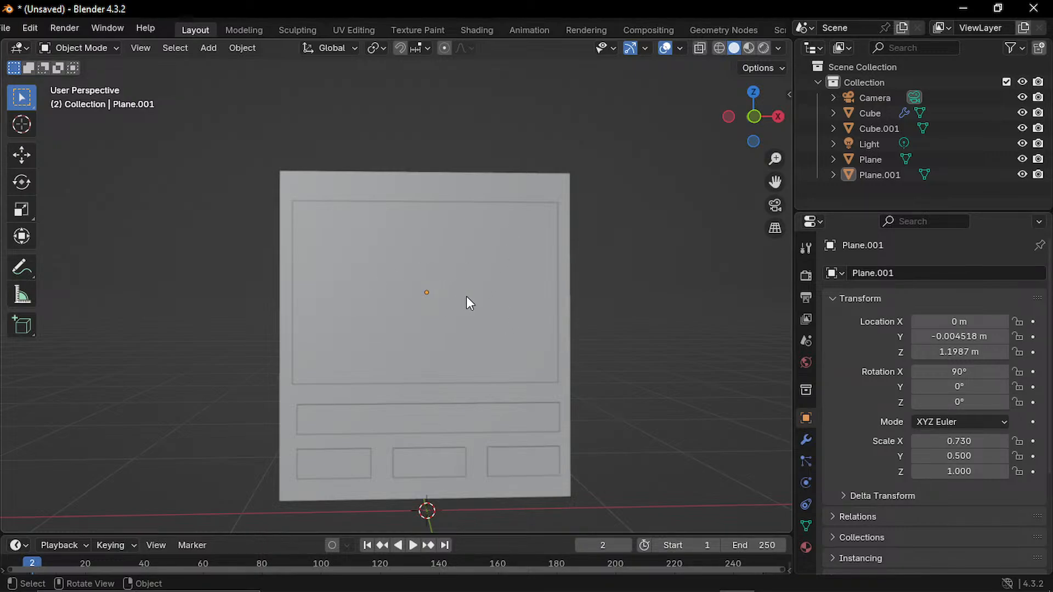
{"action": "middle_click_drag", "start_coordinate": [459, 245], "coordinate": [456, 266], "text": "shift"}
{"action": "scroll", "coordinate": [445, 269], "scroll_direction": "up", "scroll_amount": 1}
{"action": "scroll", "coordinate": [445, 269], "scroll_direction": "up", "scroll_amount": 1}
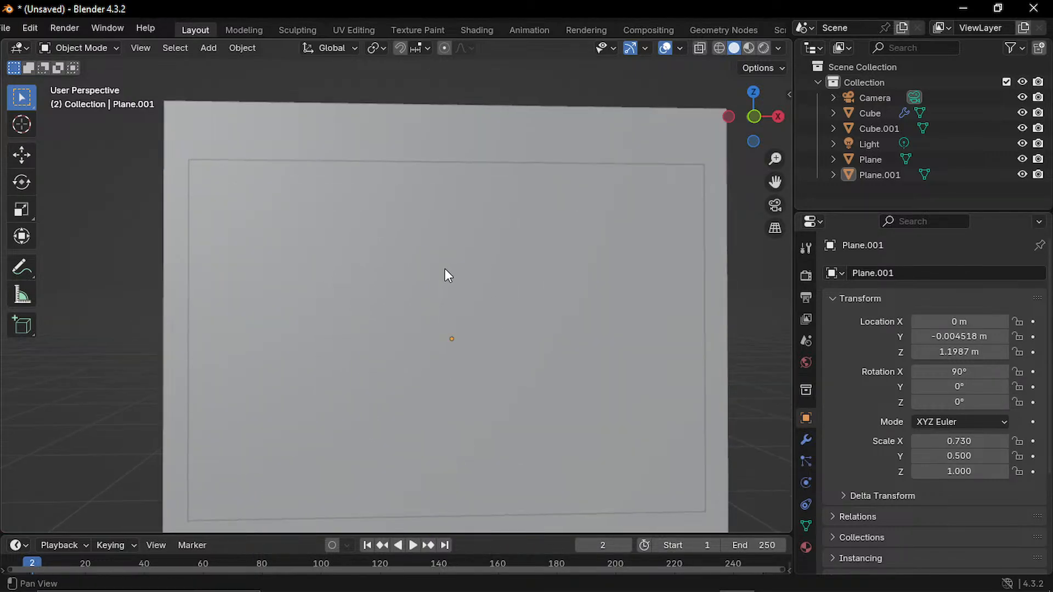
{"action": "scroll", "coordinate": [444, 269], "scroll_direction": "down", "scroll_amount": 2}
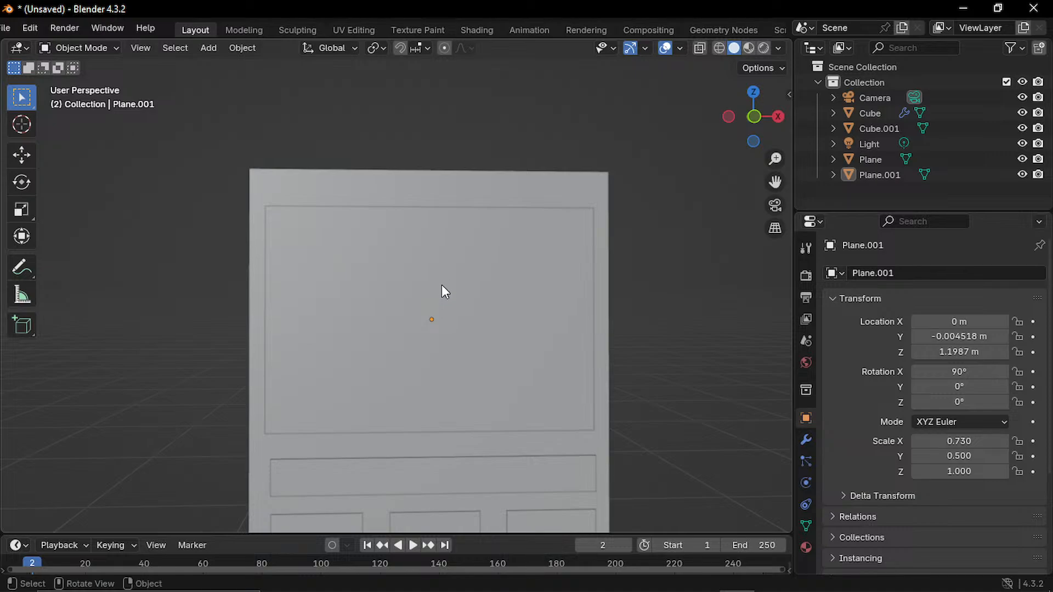
{"action": "scroll", "coordinate": [461, 297], "scroll_direction": "up", "scroll_amount": 1}
{"action": "middle_click_drag", "start_coordinate": [479, 301], "coordinate": [486, 343]}
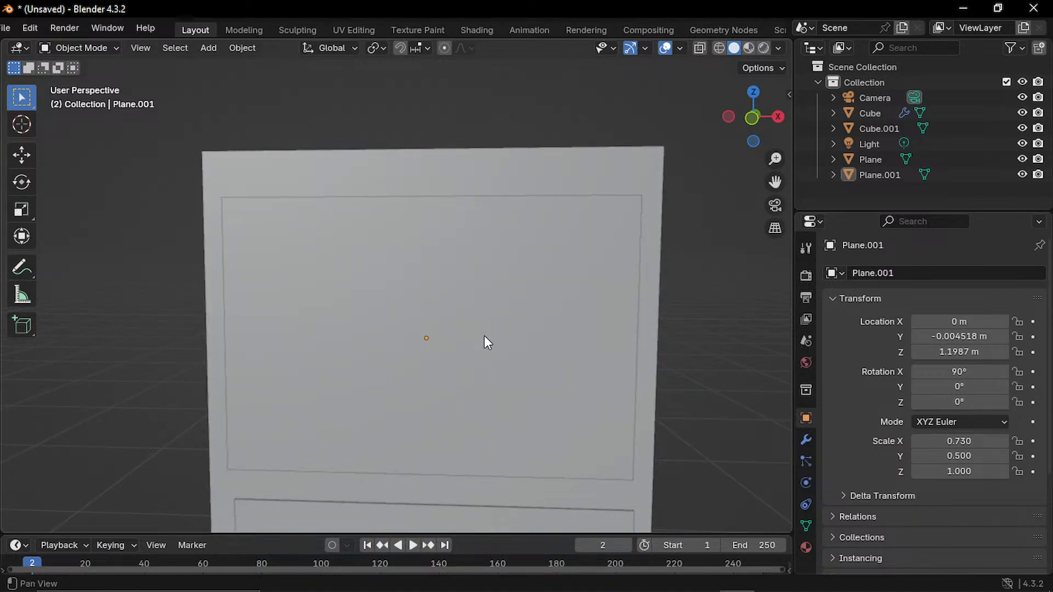
{"action": "middle_click_drag", "start_coordinate": [664, 394], "coordinate": [677, 362], "text": "shift"}
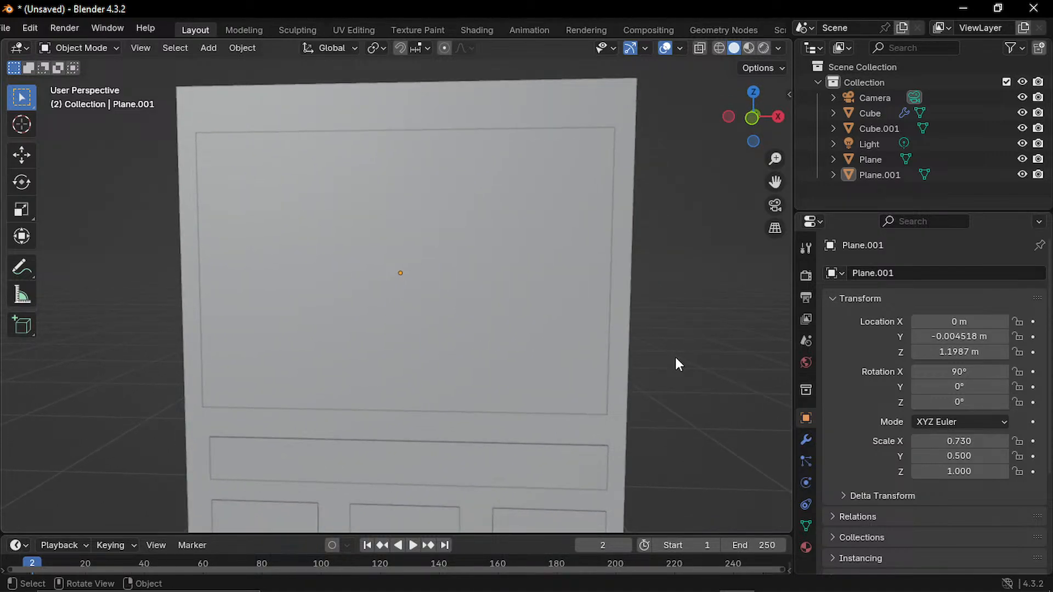
{"action": "scroll", "coordinate": [679, 351], "scroll_direction": "down", "scroll_amount": 3}
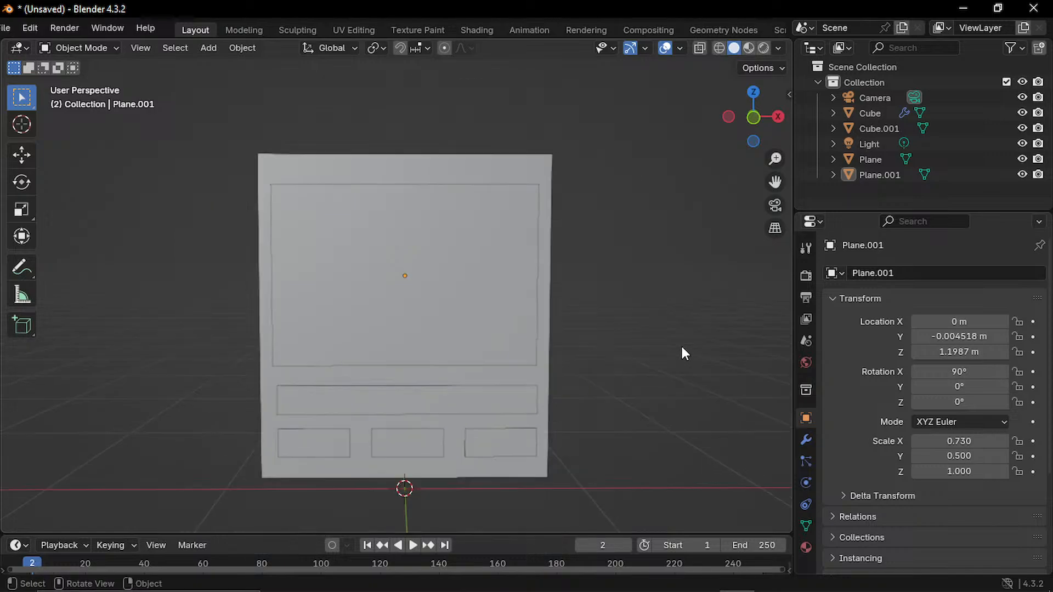
{"action": "scroll", "coordinate": [685, 353], "scroll_direction": "down", "scroll_amount": 1}
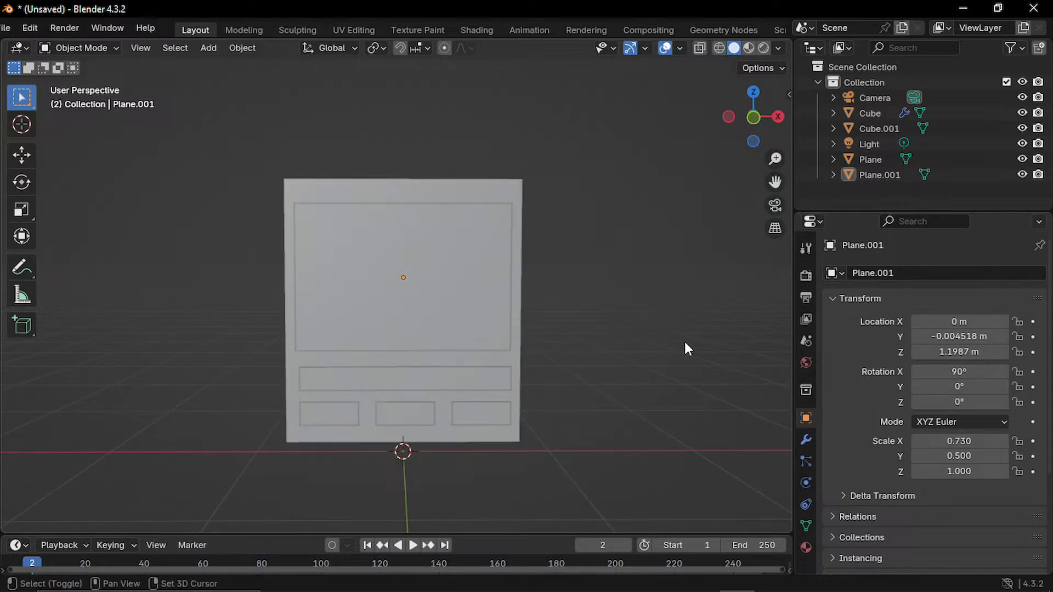
{"action": "scroll", "coordinate": [420, 367], "scroll_direction": "up", "scroll_amount": 2}
{"action": "scroll", "coordinate": [502, 391], "scroll_direction": "down", "scroll_amount": 2}
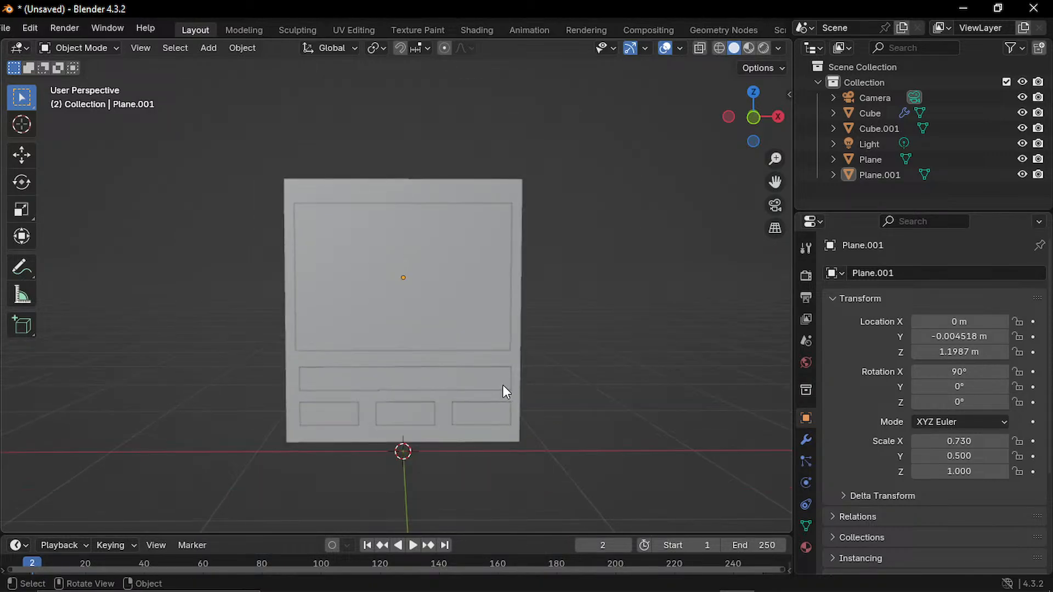
- Check the large plane's outline and inspect from an angle how far the plane and wide bar stand out from the panel
{"action": "left_click", "coordinate": [481, 344]}
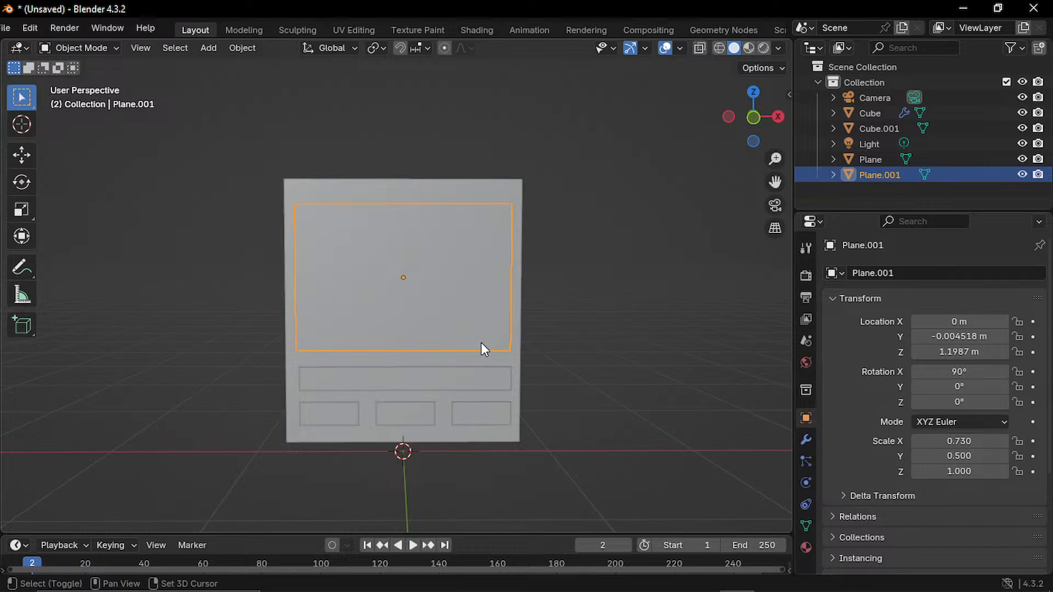
{"action": "left_click", "coordinate": [553, 356]}
{"action": "scroll", "coordinate": [553, 356], "scroll_direction": "up", "scroll_amount": 2}
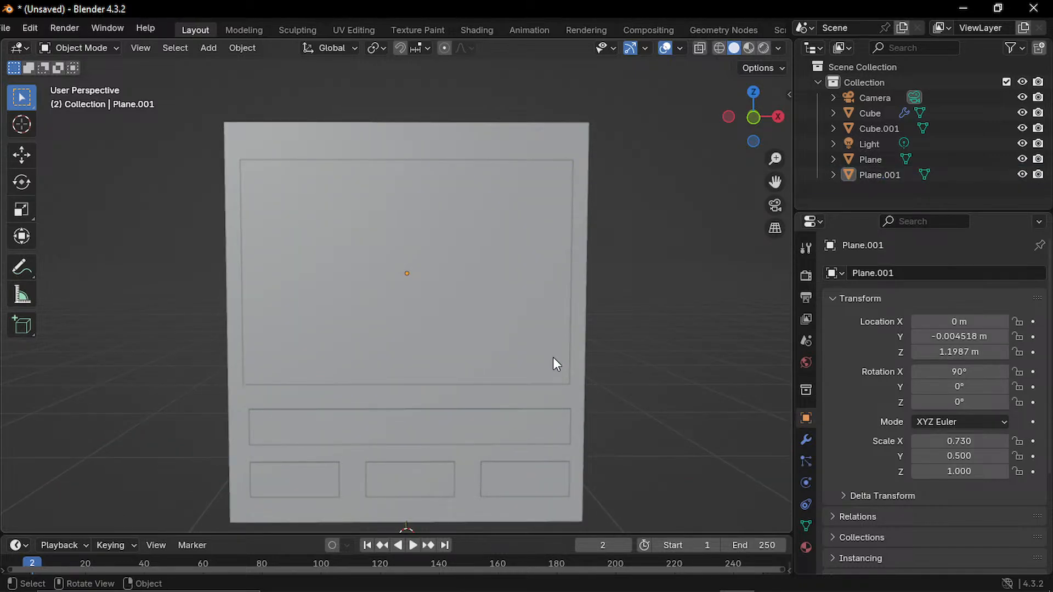
{"action": "middle_click_drag", "start_coordinate": [552, 359], "coordinate": [576, 384]}
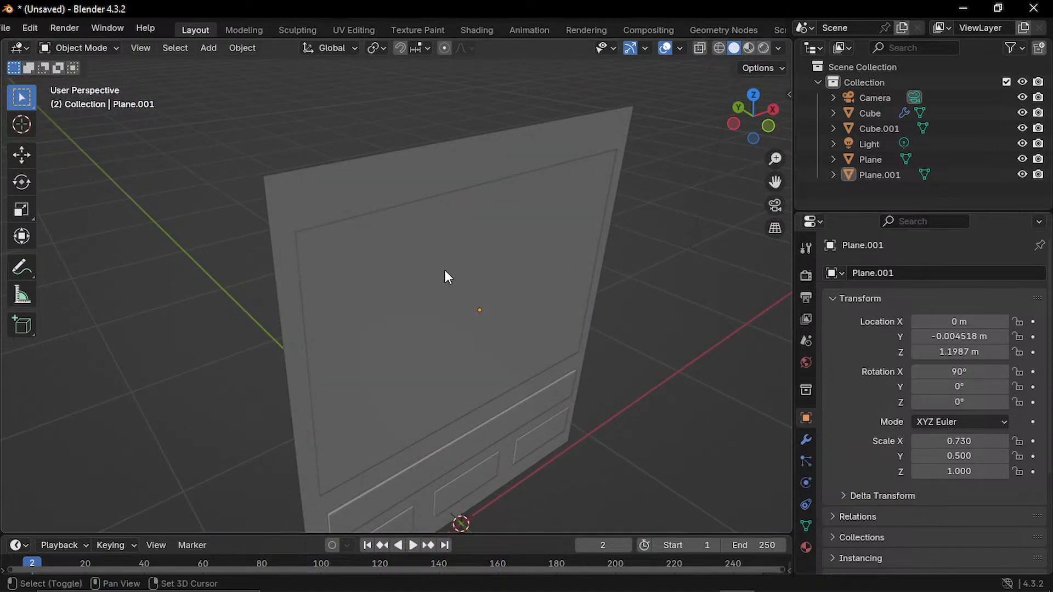
{"action": "scroll", "coordinate": [449, 269], "scroll_direction": "down", "scroll_amount": 3}
{"action": "scroll", "coordinate": [469, 318], "scroll_direction": "up", "scroll_amount": 3}
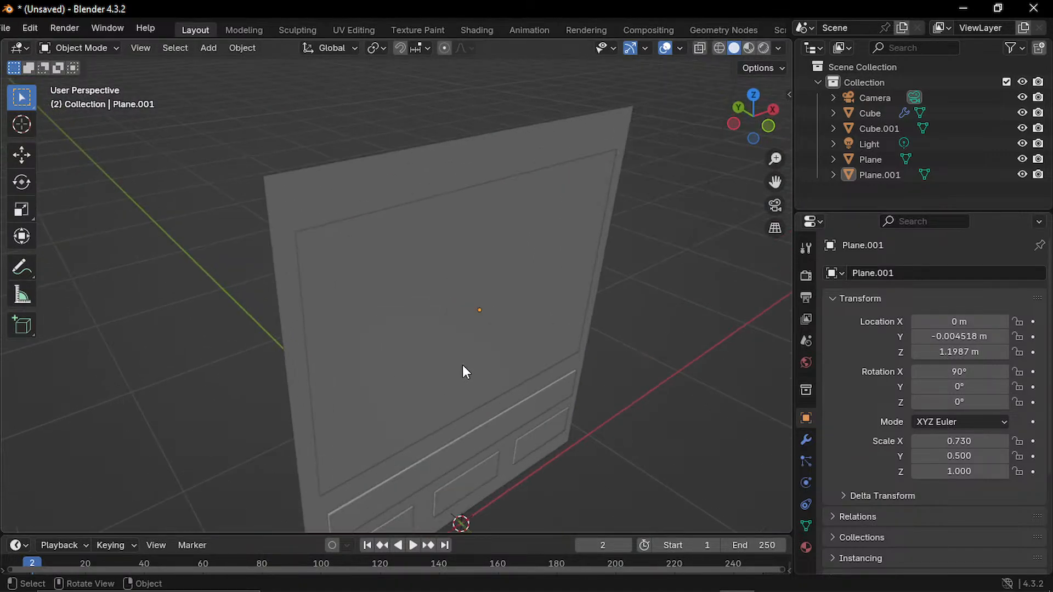
{"action": "left_click_drag", "start_coordinate": [463, 365], "coordinate": [515, 359]}
{"action": "scroll", "coordinate": [624, 440], "scroll_direction": "up", "scroll_amount": 2}
{"action": "left_click", "coordinate": [630, 451]}
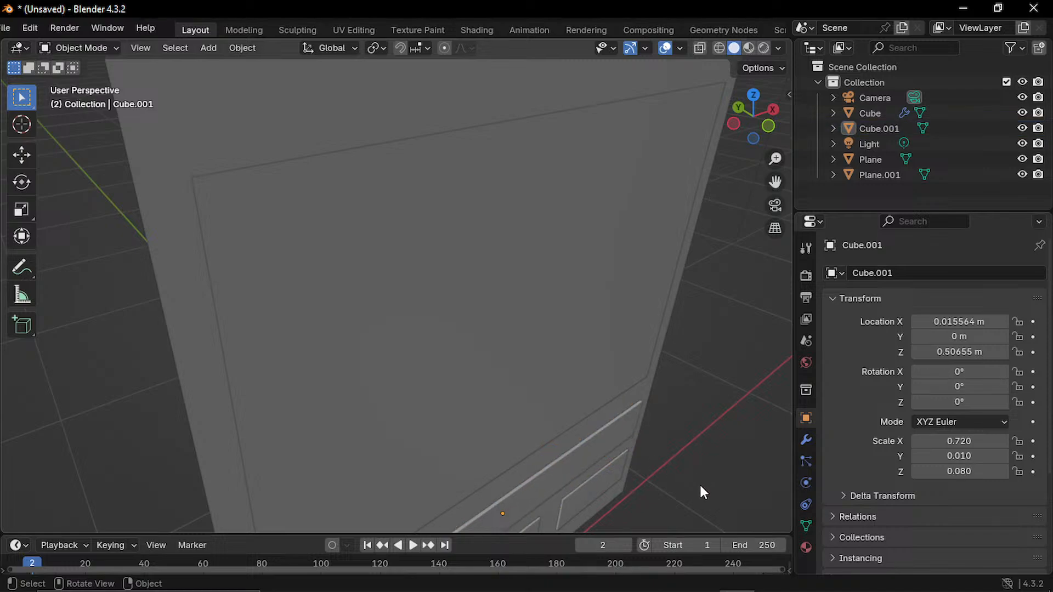
- Select the arrayed buttons at the panel's base and reduce their Y scale to 0.01
{"action": "middle_click_drag", "start_coordinate": [700, 483], "coordinate": [735, 536]}
{"action": "scroll", "coordinate": [668, 452], "scroll_direction": "down", "scroll_amount": 6}
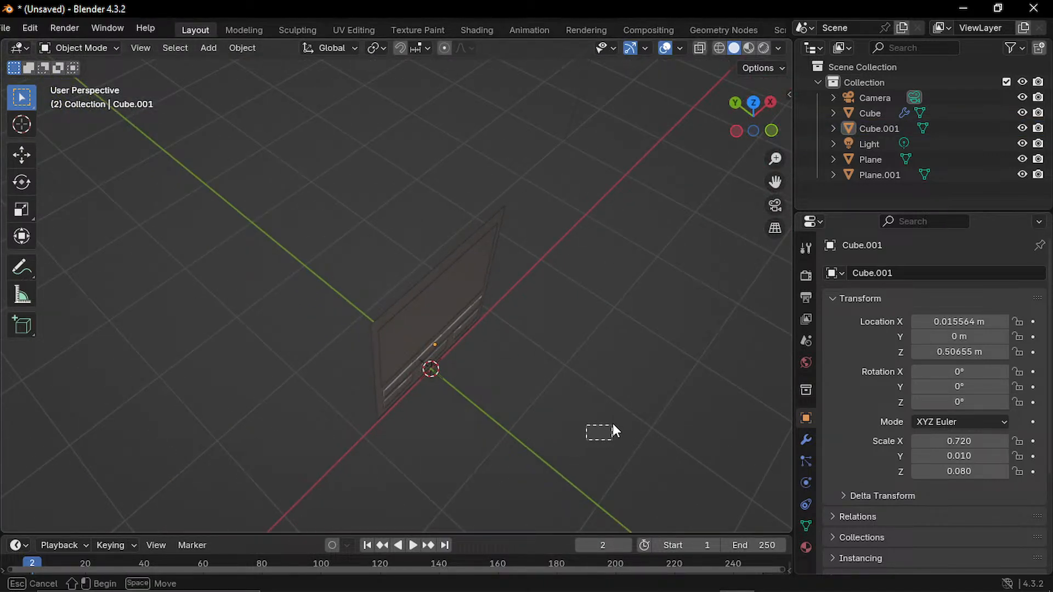
{"action": "middle_click_drag", "start_coordinate": [508, 422], "coordinate": [468, 298]}
{"action": "scroll", "coordinate": [455, 326], "scroll_direction": "up", "scroll_amount": 3}
{"action": "scroll", "coordinate": [453, 323], "scroll_direction": "down", "scroll_amount": 2}
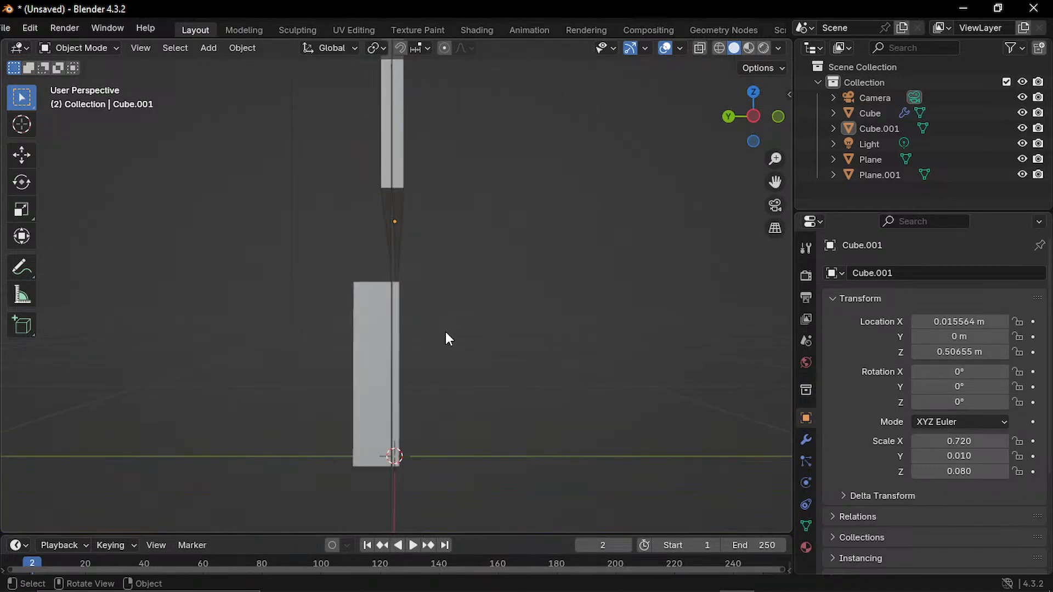
{"action": "left_click", "coordinate": [366, 368]}
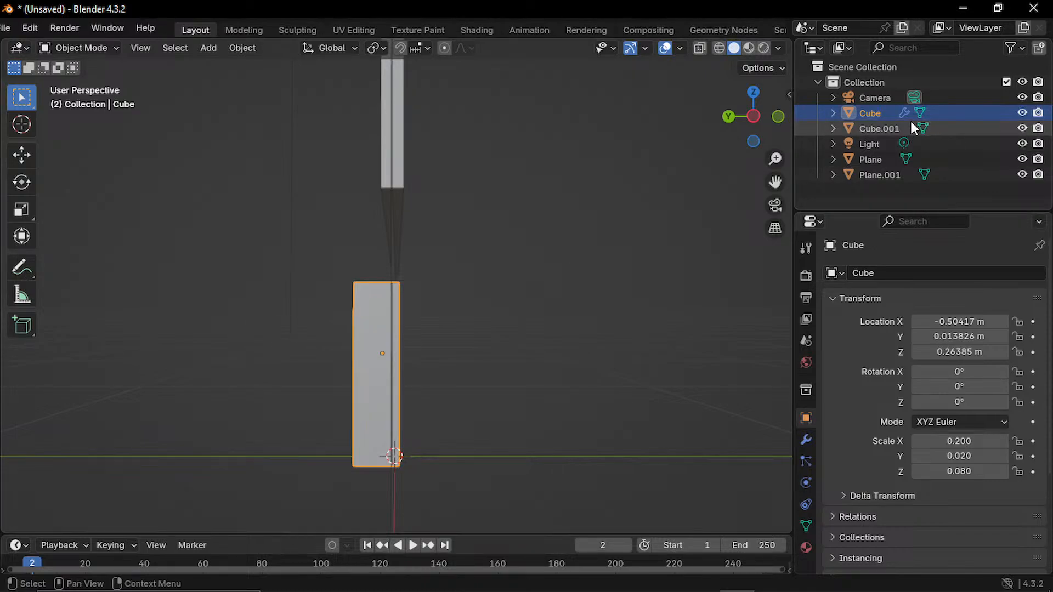
{"action": "left_click", "coordinate": [962, 458]}
{"action": "type", "text": "0"}
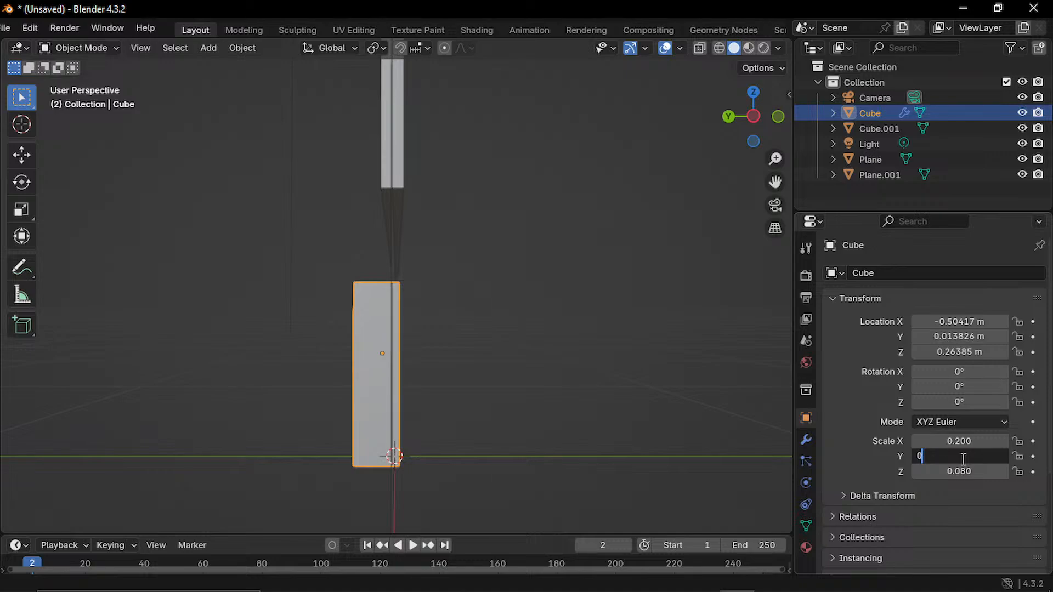
{"action": "type", "text": ".01"}
{"action": "key", "text": "Return"}
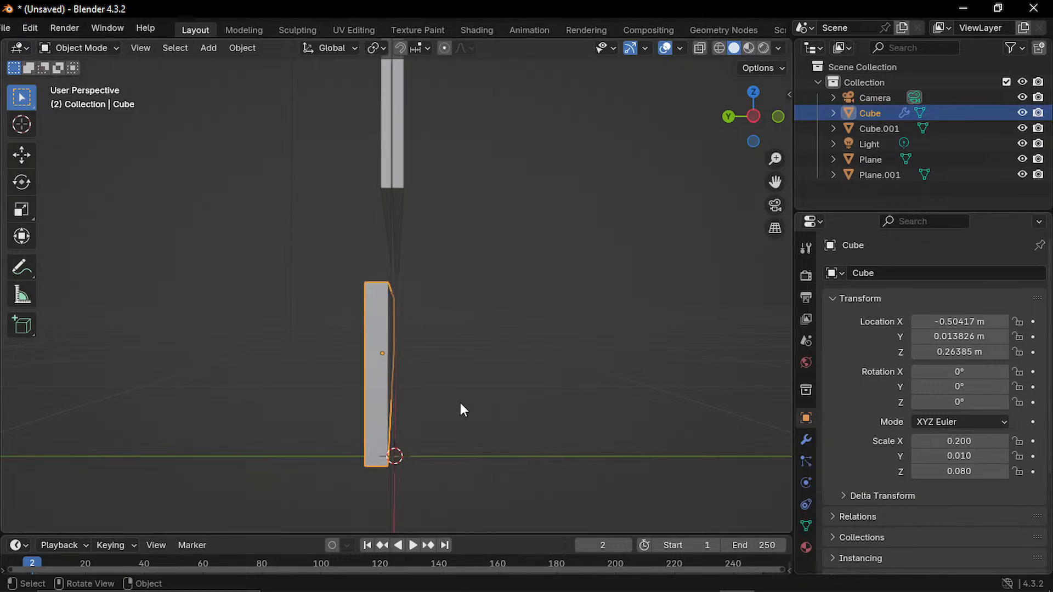
- Thin the arrayed buttons by setting their Y scale to 0.001
{"action": "mouse_move", "coordinate": [479, 403]}
{"action": "middle_mouse_down"}
{"action": "mouse_move", "coordinate": [450, 418]}
{"action": "mouse_move", "coordinate": [480, 407]}
{"action": "middle_mouse_up"}
{"action": "left_click", "coordinate": [966, 456]}
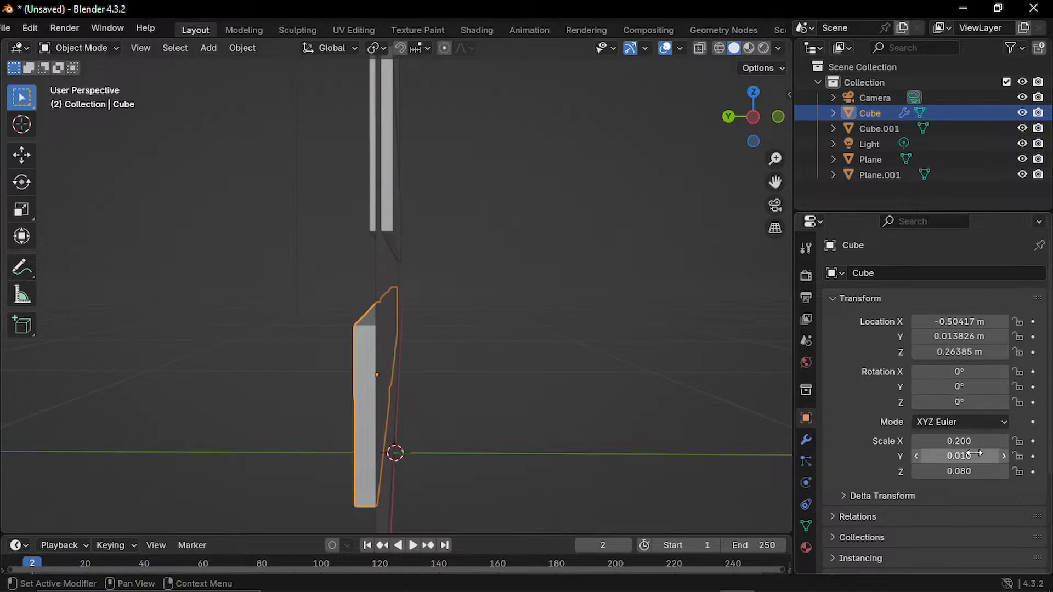
{"action": "type", "text": "0"}
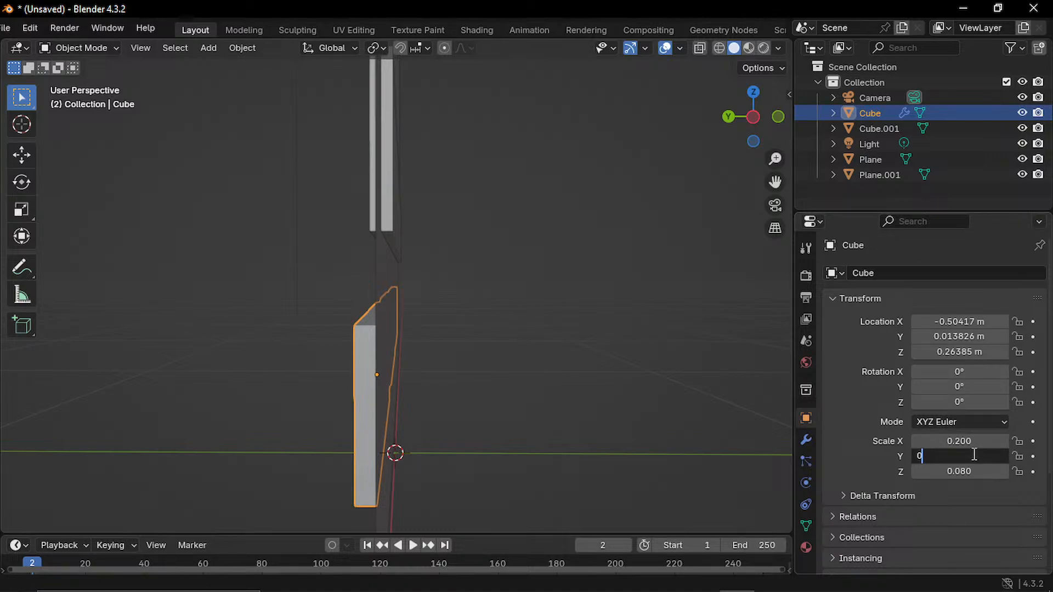
{"action": "type", "text": ".001"}
{"action": "key", "text": "Return"}
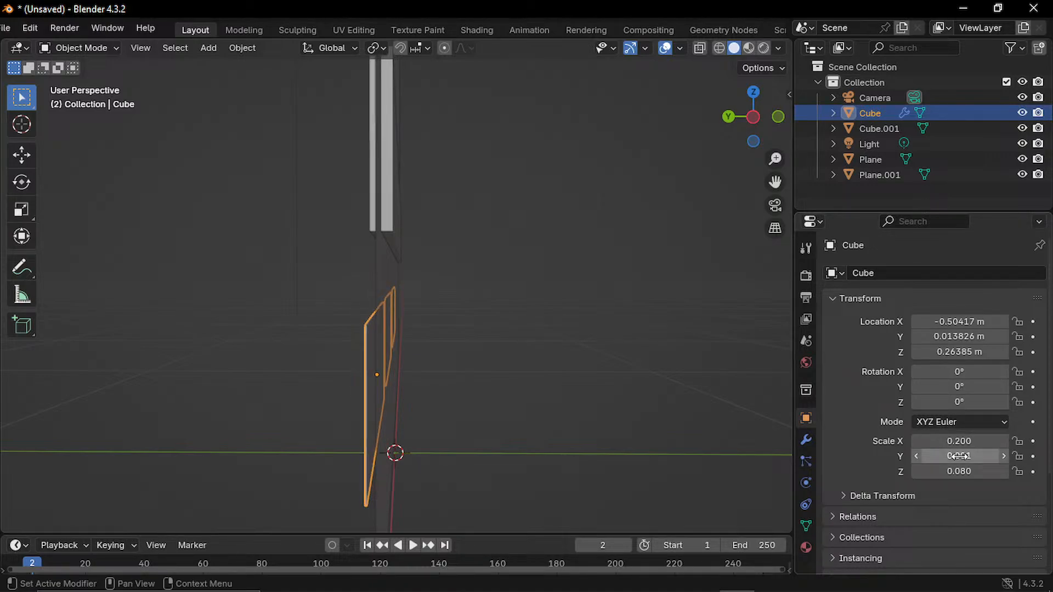
- Move the arrayed buttons about 0.022 m along negative Y to just in front of the panel, and deselect them
{"action": "key", "text": "g"}
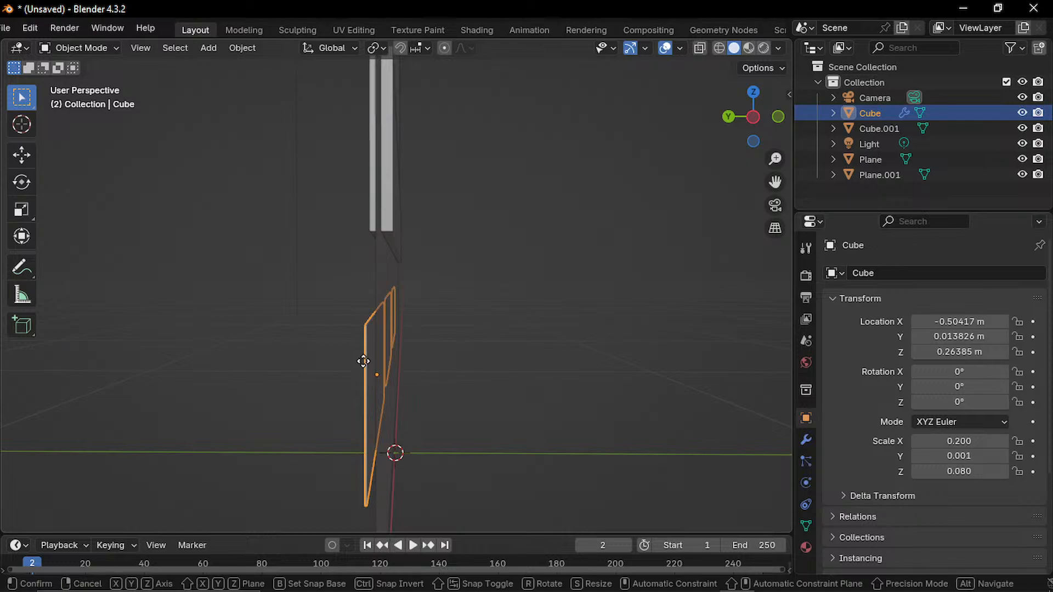
{"action": "key", "text": "y"}
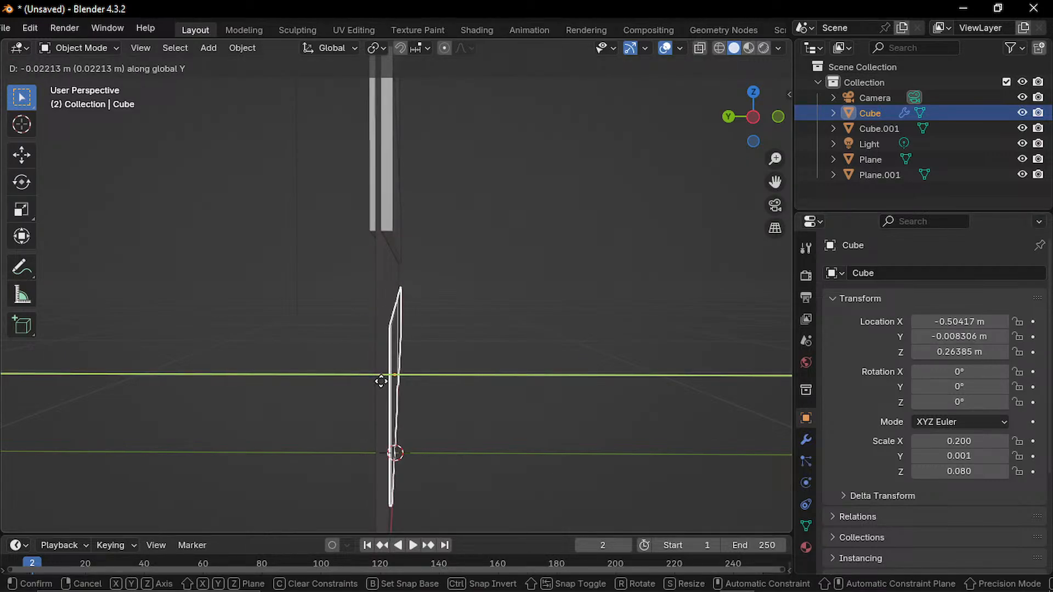
{"action": "left_click", "coordinate": [380, 382]}
{"action": "left_click", "coordinate": [425, 415]}
{"action": "middle_click_drag", "start_coordinate": [423, 410], "coordinate": [456, 438]}
- Thin the wide bar above the buttons by setting its Y scale to 0.001
{"action": "left_click", "coordinate": [520, 309]}
{"action": "middle_click_drag", "start_coordinate": [520, 308], "coordinate": [587, 337]}
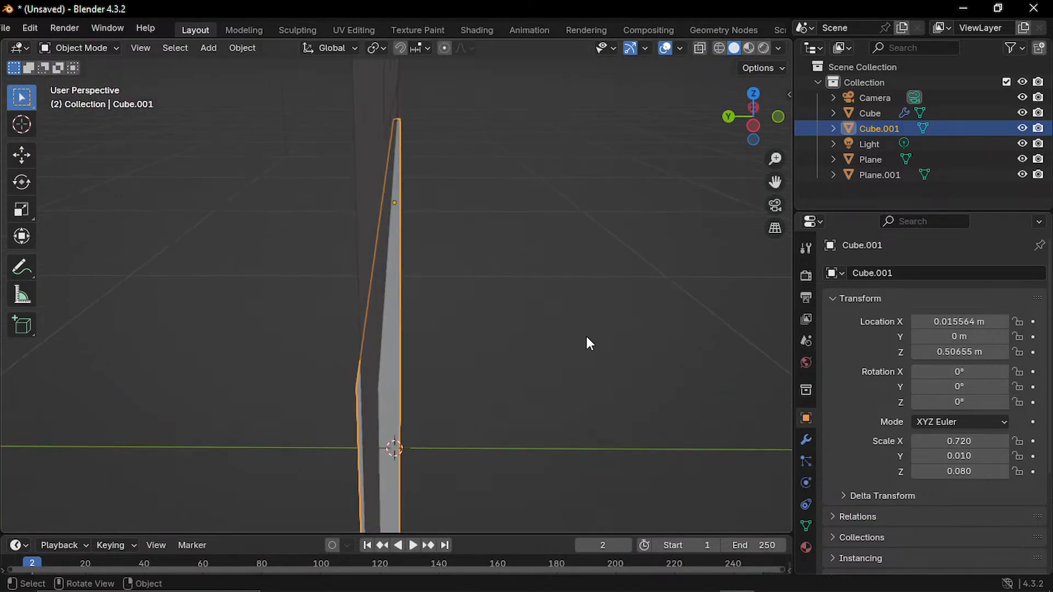
{"action": "left_click", "coordinate": [977, 456]}
{"action": "type", "text": "0.00"}
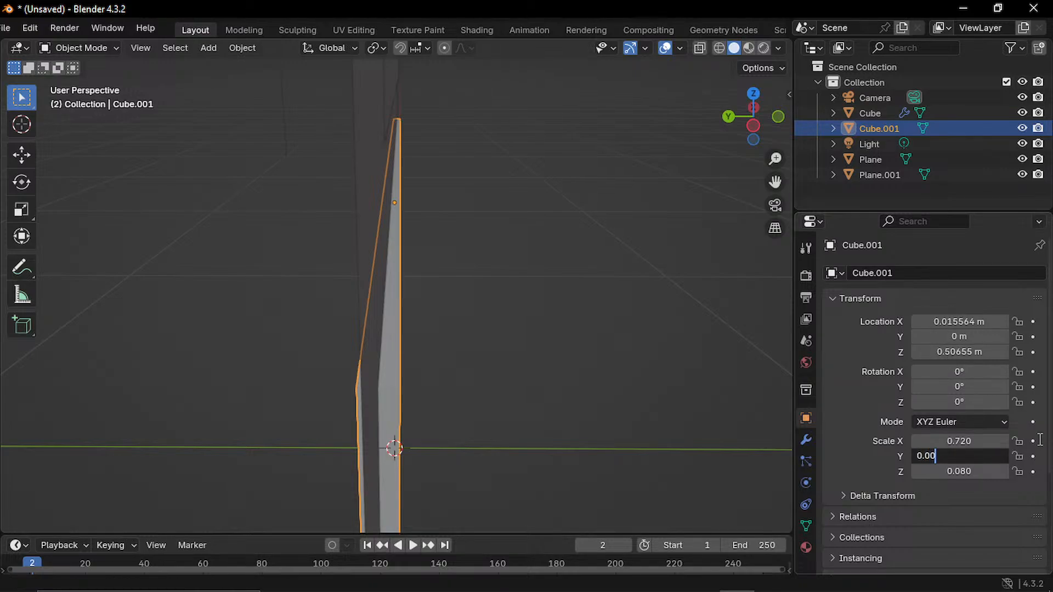
{"action": "type", "text": "1"}
{"action": "key", "text": "Return"}
- Move the wide bar about 0.0034 m along negative Y so it sits just in front of the panel surface
{"action": "left_click", "coordinate": [523, 287]}
{"action": "mouse_move", "coordinate": [512, 288]}
{"action": "middle_mouse_down"}
{"action": "mouse_move", "coordinate": [477, 256]}
{"action": "mouse_move", "coordinate": [502, 238]}
{"action": "mouse_move", "coordinate": [520, 266]}
{"action": "mouse_move", "coordinate": [555, 269]}
{"action": "mouse_move", "coordinate": [522, 281]}
{"action": "middle_mouse_up"}
{"action": "left_click", "coordinate": [514, 265]}
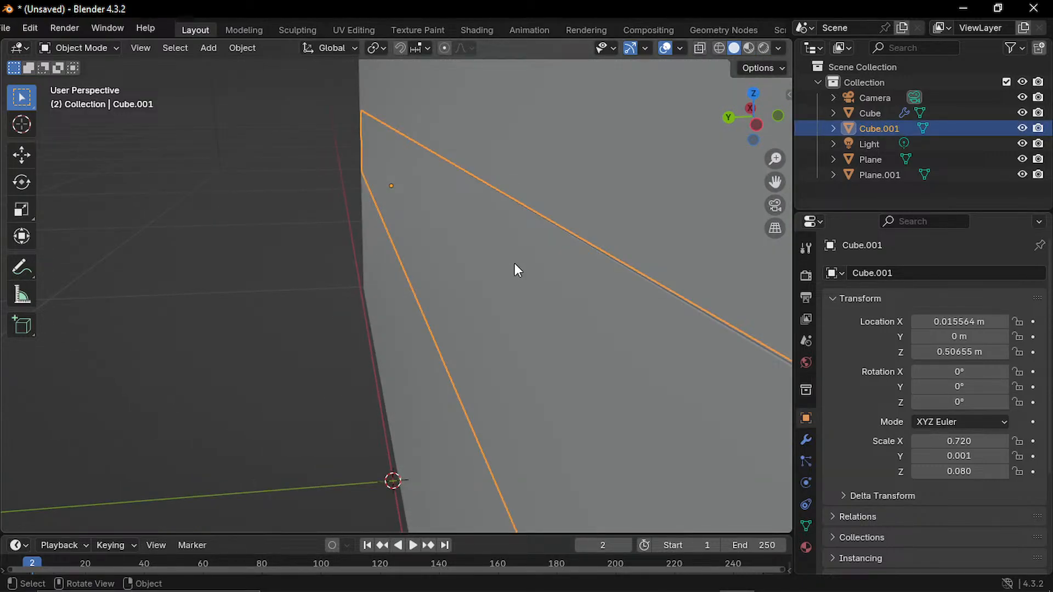
{"action": "key", "text": "g"}
{"action": "key", "text": "y"}
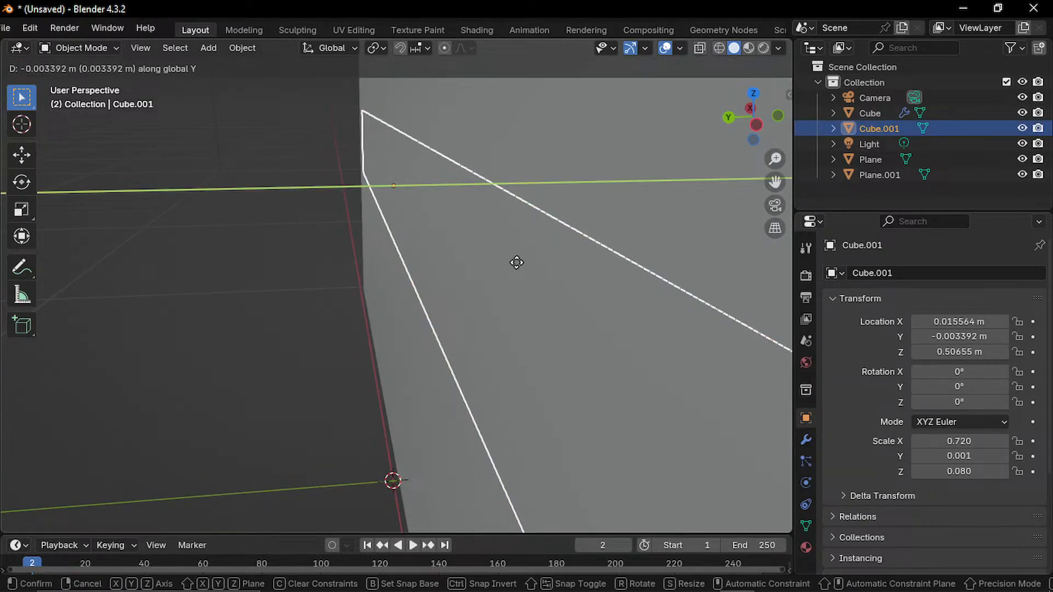
{"action": "left_click", "coordinate": [517, 263]}
- Inspect from the side and front how the thinned buttons, wide bar and large plane sit on the panel
{"action": "left_click", "coordinate": [406, 271]}
{"action": "scroll", "coordinate": [304, 269], "scroll_direction": "down", "scroll_amount": 2}
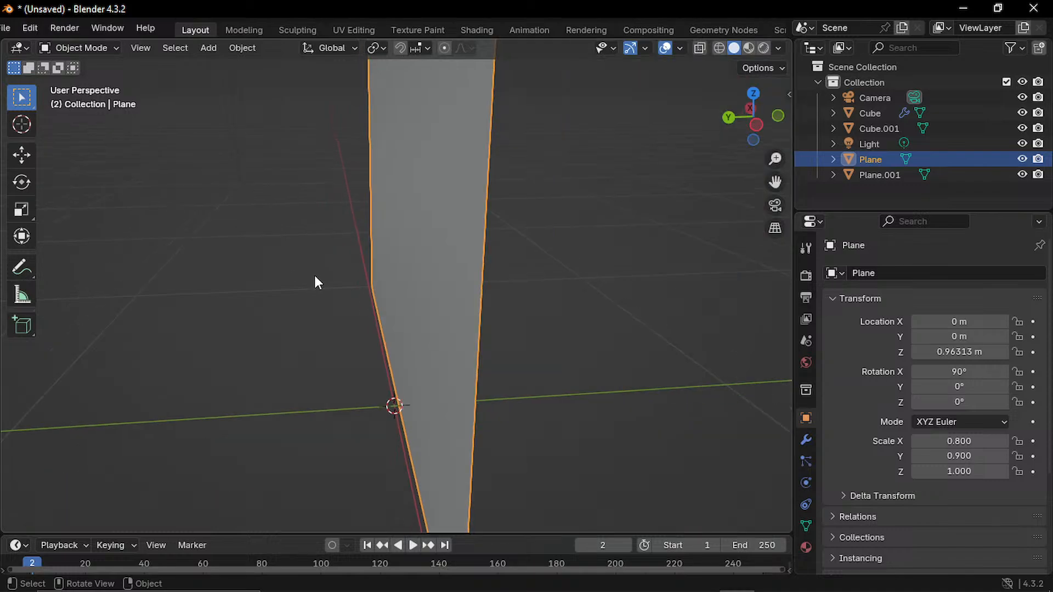
{"action": "middle_click_drag", "start_coordinate": [536, 259], "coordinate": [501, 245]}
{"action": "left_click_drag", "start_coordinate": [563, 240], "coordinate": [532, 240]}
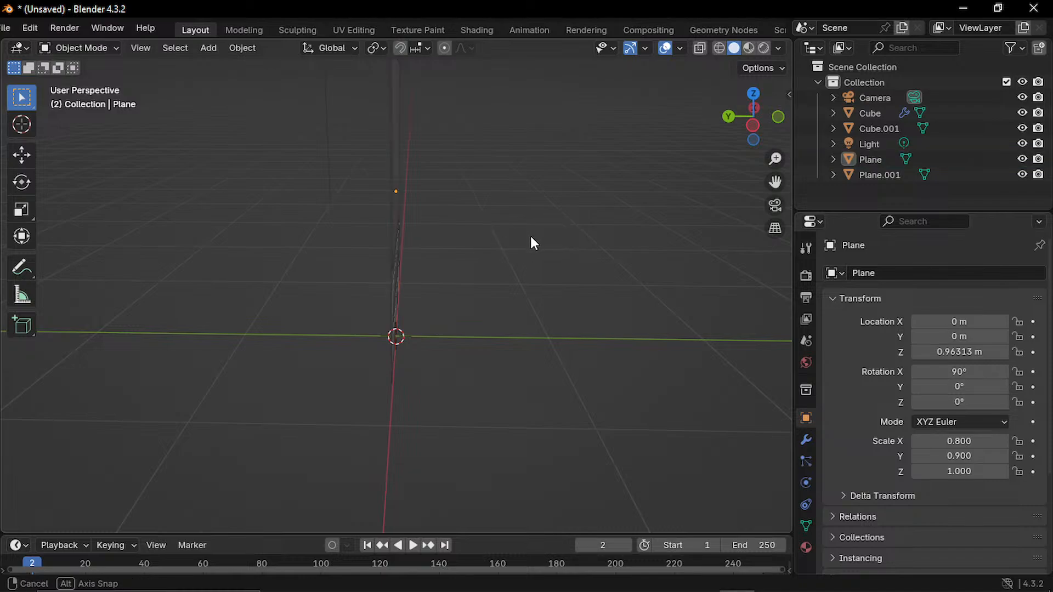
{"action": "middle_click_drag", "start_coordinate": [531, 239], "coordinate": [482, 258]}
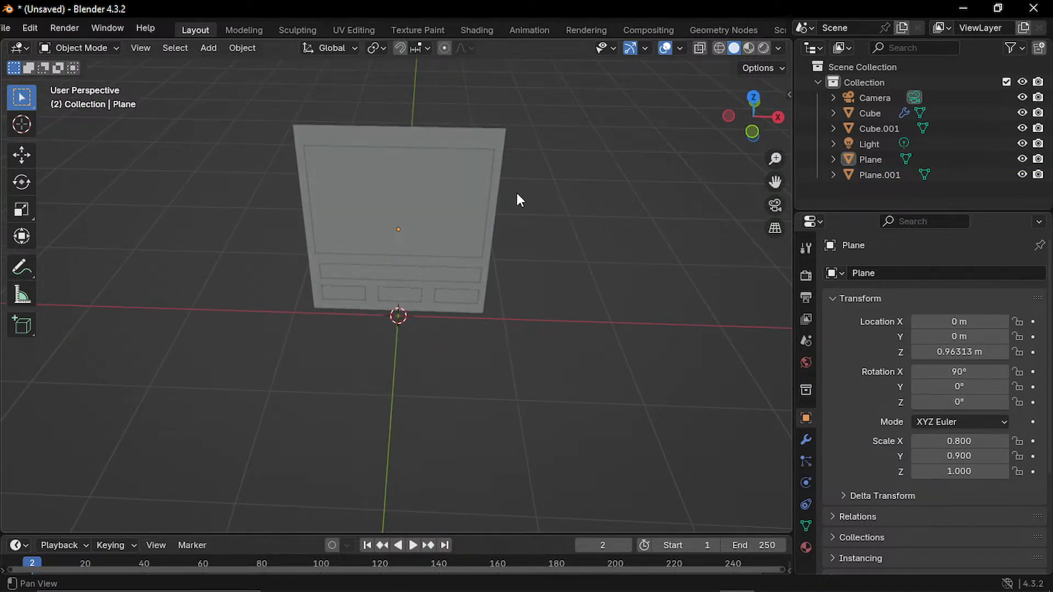
{"action": "middle_click_drag", "start_coordinate": [540, 214], "coordinate": [504, 302]}
{"action": "scroll", "coordinate": [487, 272], "scroll_direction": "up", "scroll_amount": 6}
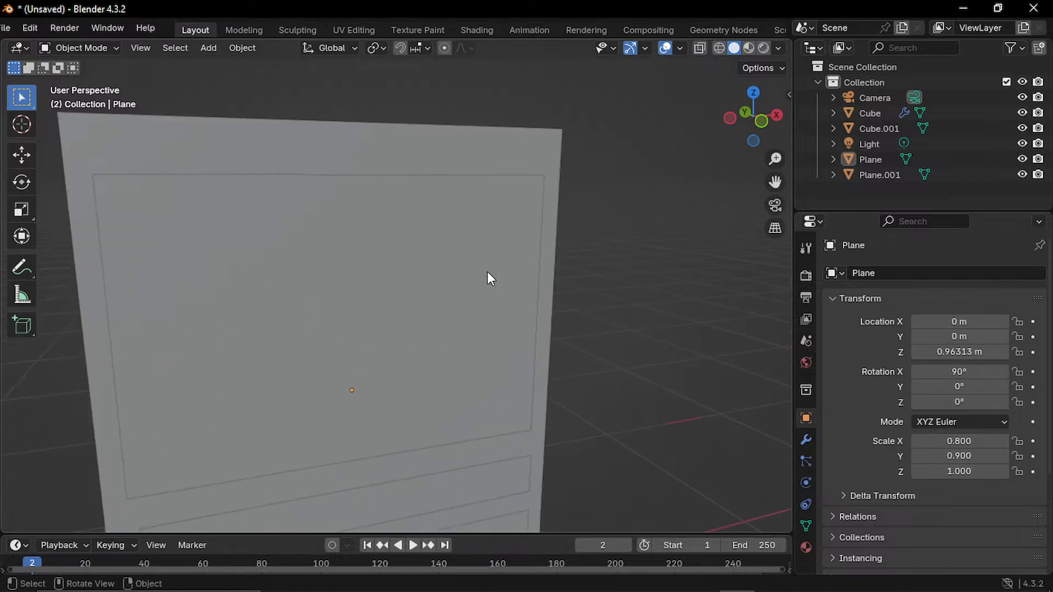
{"action": "scroll", "coordinate": [509, 249], "scroll_direction": "down", "scroll_amount": 2}
{"action": "scroll", "coordinate": [517, 250], "scroll_direction": "down", "scroll_amount": 3}
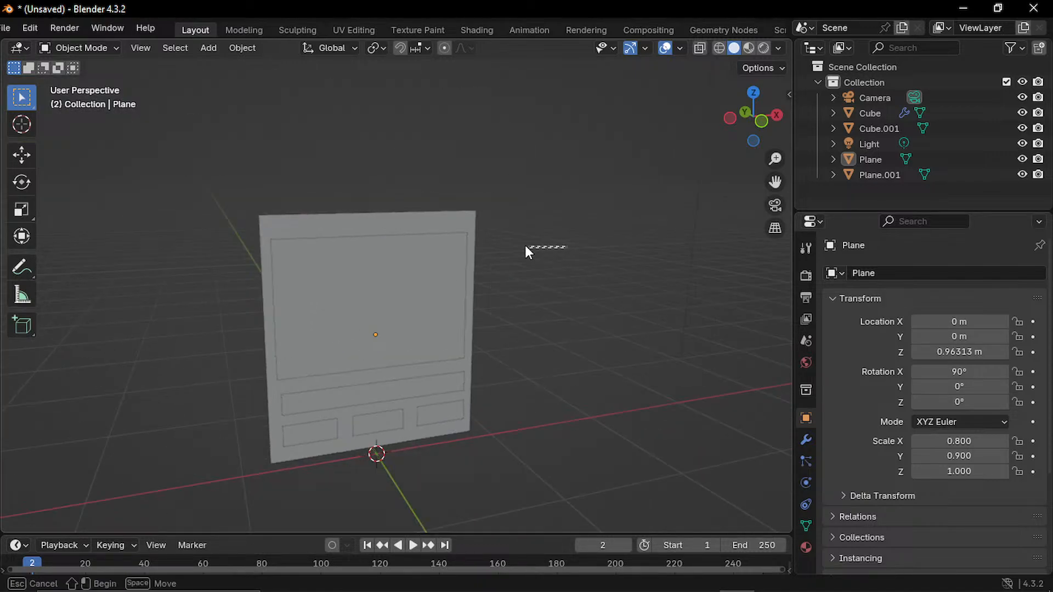
{"action": "middle_click_drag", "start_coordinate": [568, 263], "coordinate": [518, 263]}
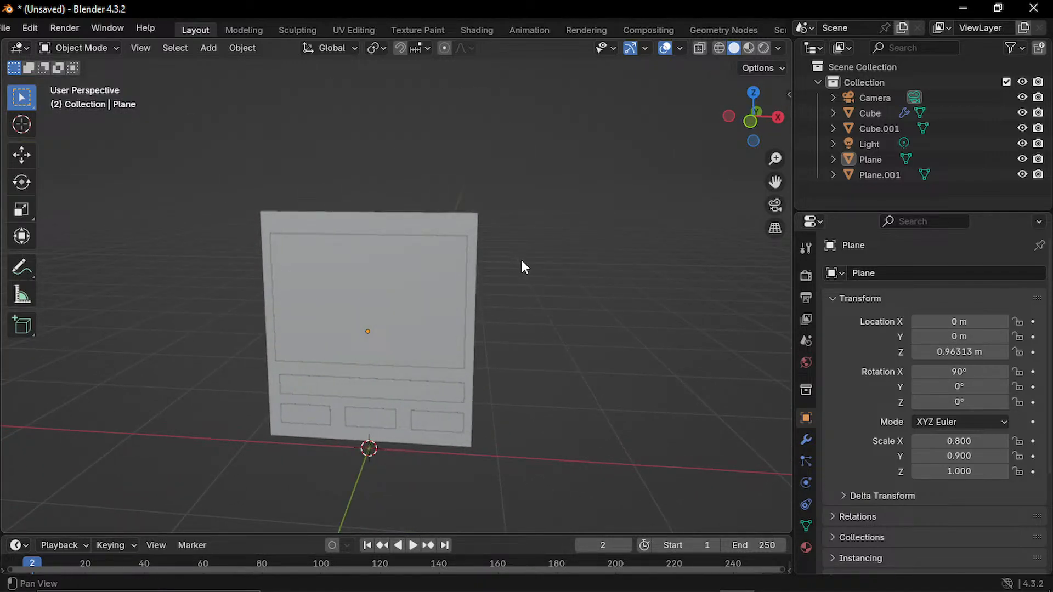
{"action": "scroll", "coordinate": [536, 254], "scroll_direction": "up", "scroll_amount": 3}
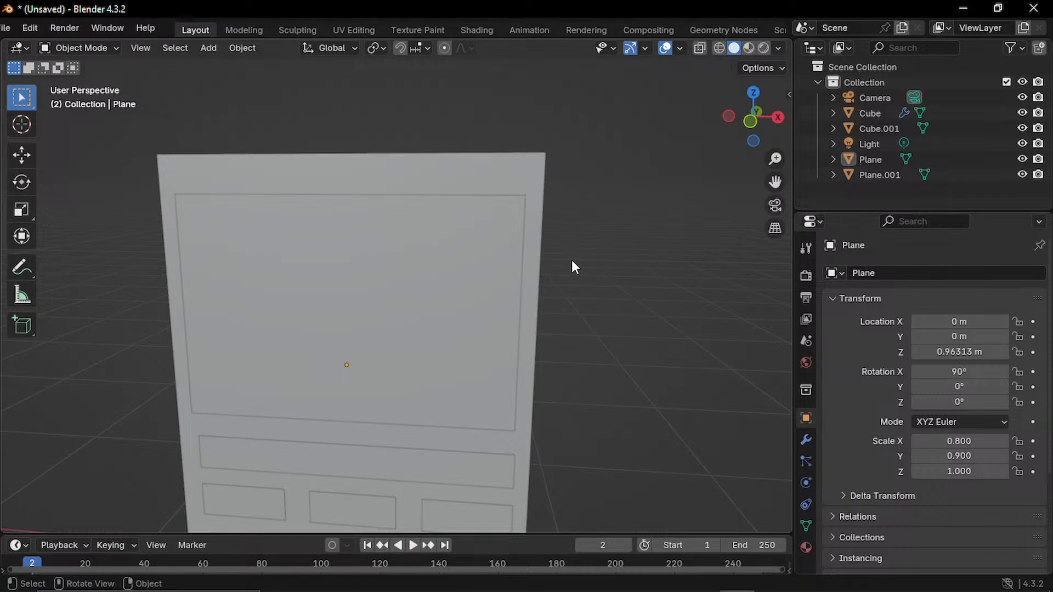
{"action": "middle_click_drag", "start_coordinate": [571, 265], "coordinate": [580, 265]}
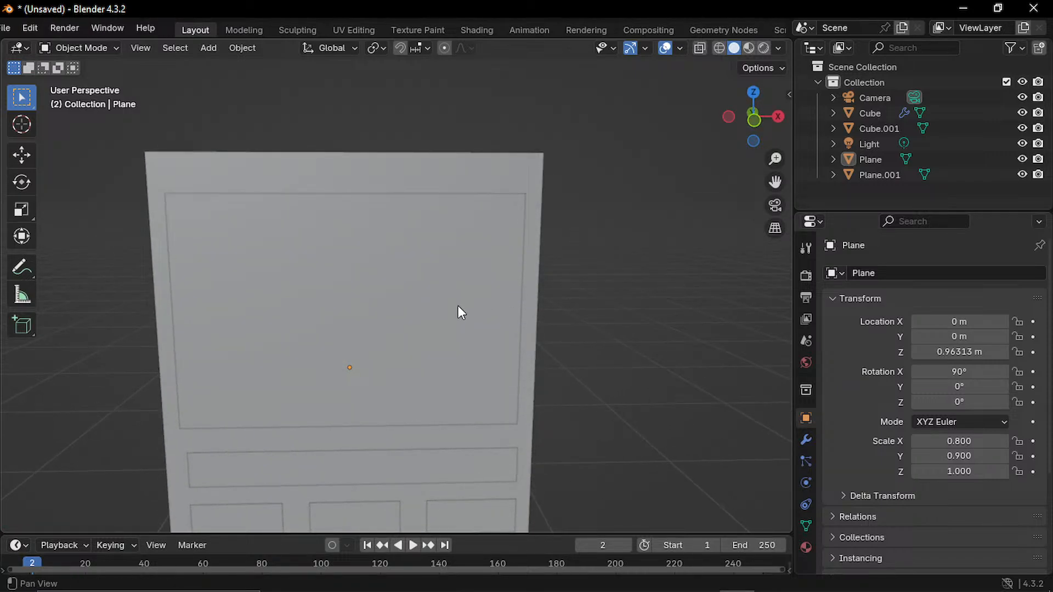
- Preview the whole panel in Material Preview shading, and return to Solid shading
{"action": "middle_click_drag", "start_coordinate": [626, 309], "coordinate": [688, 268], "text": "shift"}
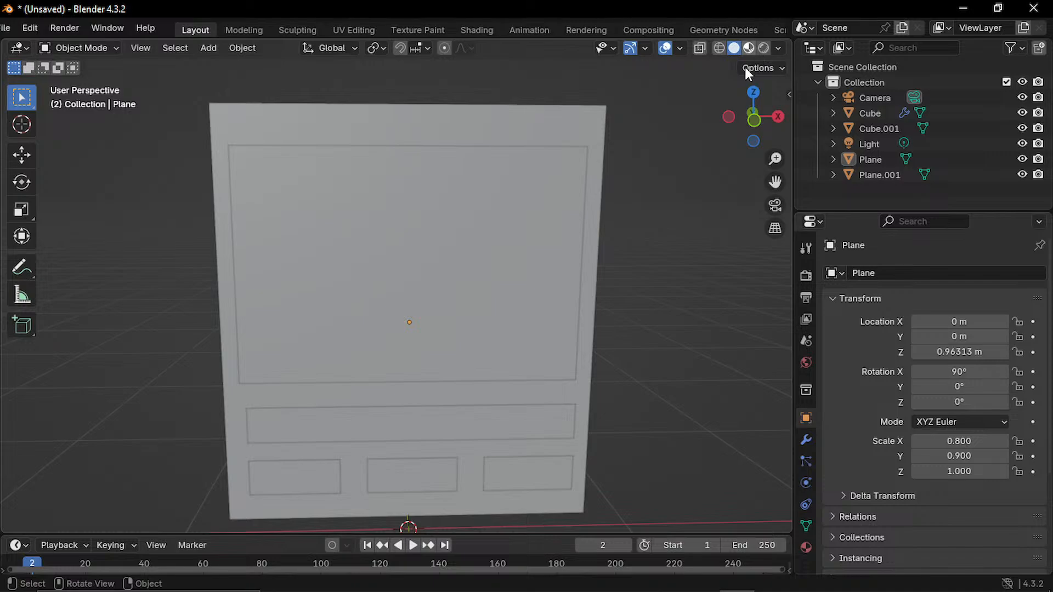
{"action": "scroll", "coordinate": [687, 244], "scroll_direction": "down", "scroll_amount": 5}
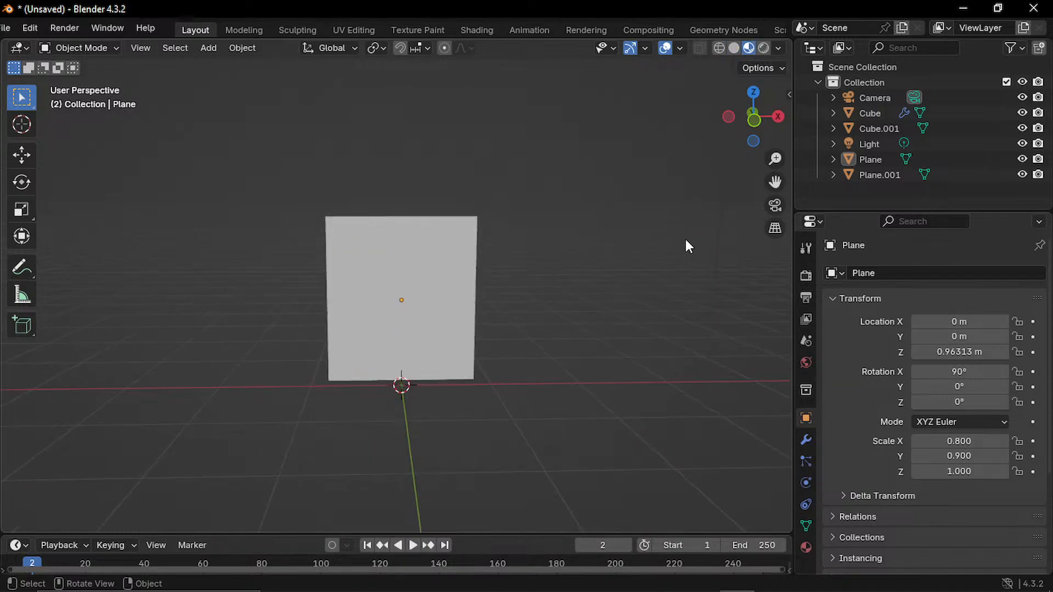
{"action": "scroll", "coordinate": [686, 241], "scroll_direction": "up", "scroll_amount": 4}
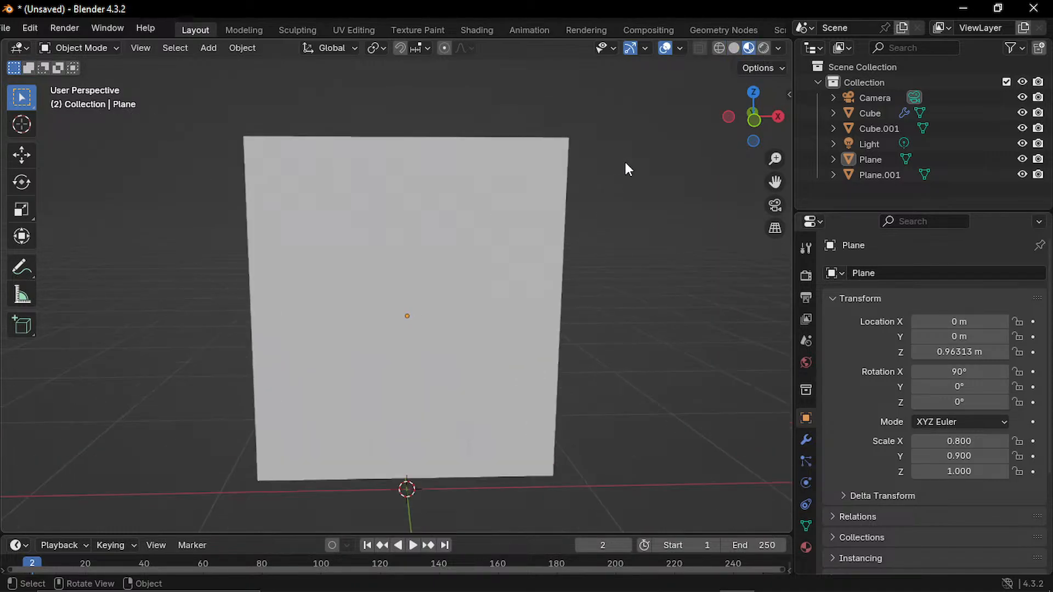
{"action": "left_click", "coordinate": [733, 48]}
- Select the wide bar above the buttons and add a new material to it
{"action": "left_click", "coordinate": [419, 406]}
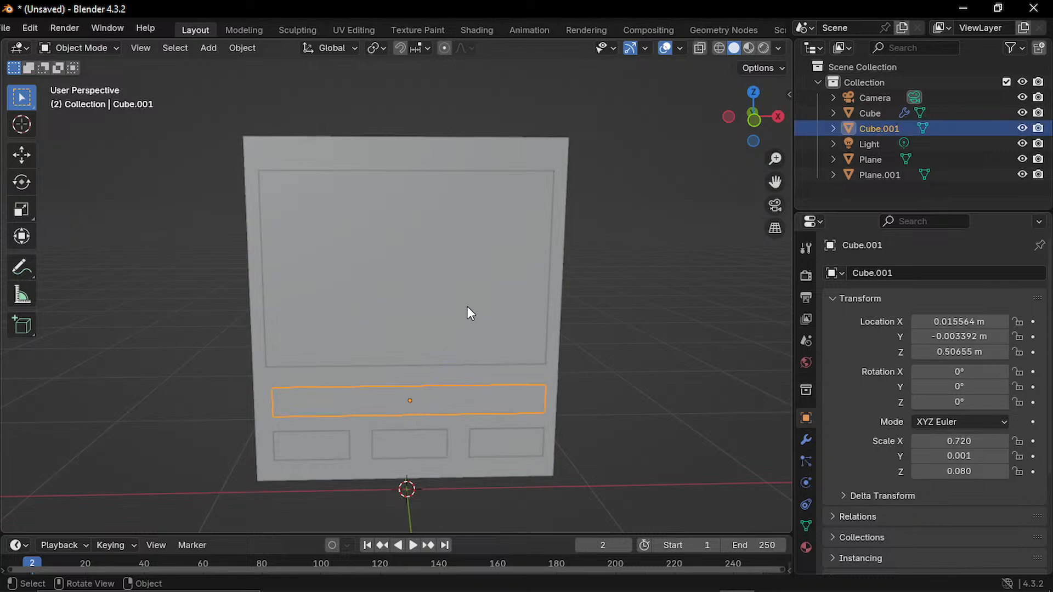
{"action": "left_click", "coordinate": [468, 307]}
{"action": "left_click", "coordinate": [475, 406]}
{"action": "scroll", "coordinate": [838, 414], "scroll_direction": "down", "scroll_amount": 5}
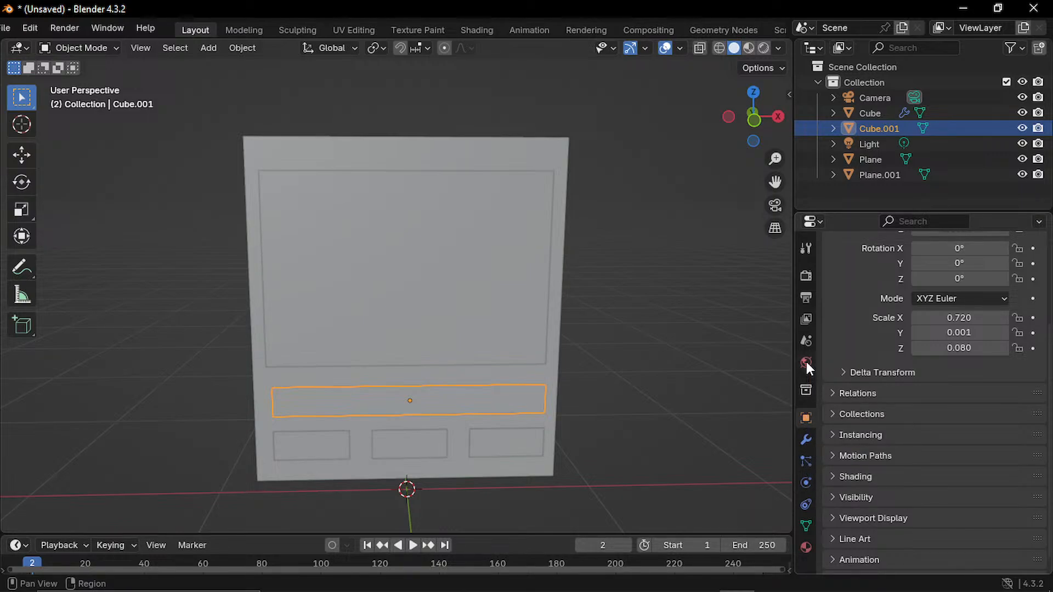
{"action": "left_click", "coordinate": [806, 547]}
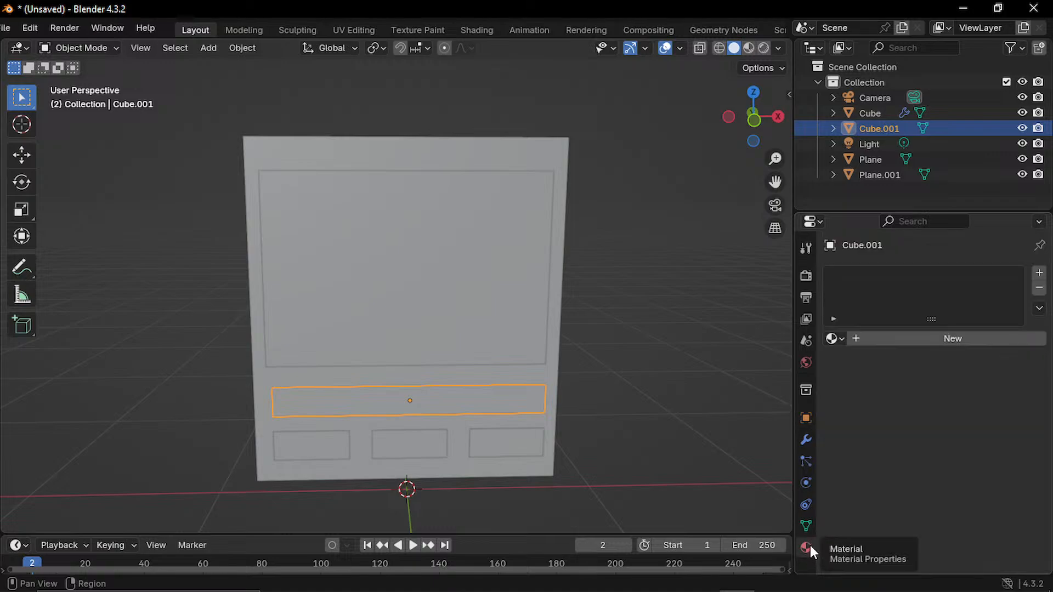
{"action": "left_click", "coordinate": [880, 336]}
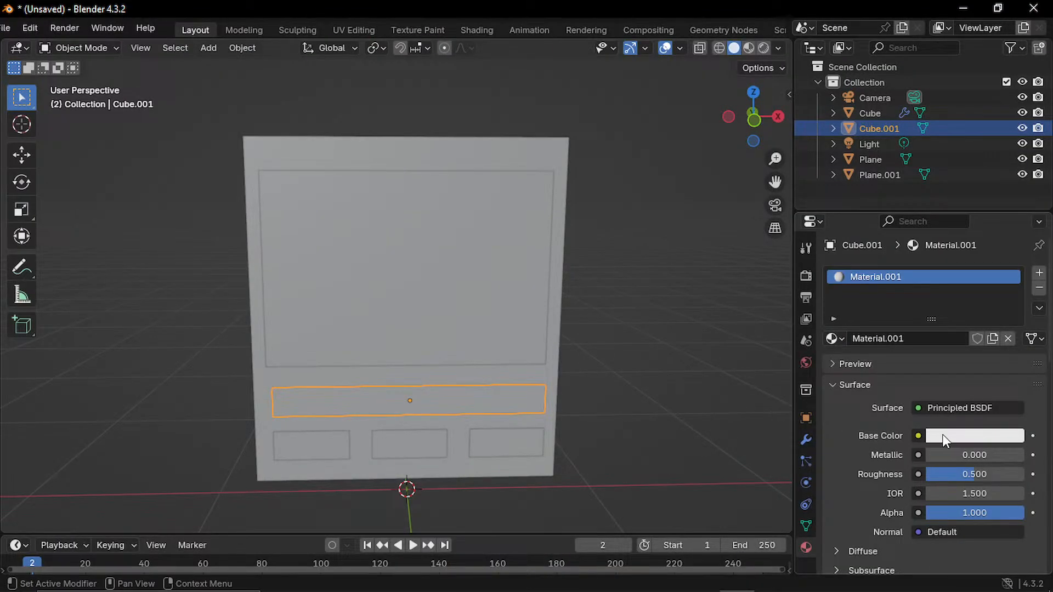
- Set the wide bar's base color to dark brown #2C1A00FF, and deselect the bar
{"action": "left_click", "coordinate": [953, 436]}
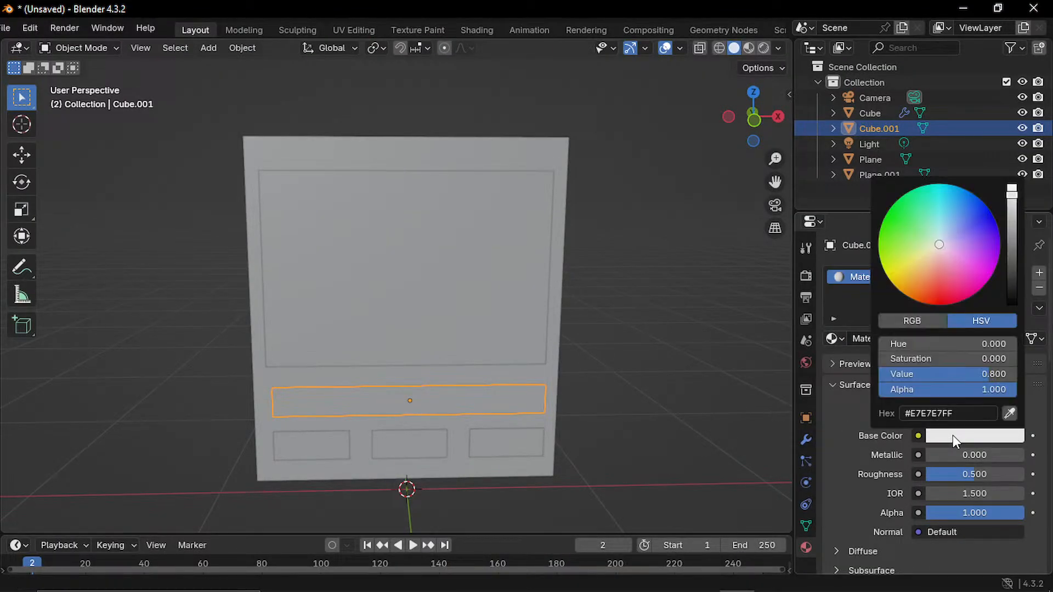
{"action": "left_click", "coordinate": [954, 436]}
{"action": "left_click", "coordinate": [953, 436]}
{"action": "left_click_drag", "start_coordinate": [1011, 230], "coordinate": [1012, 285]}
{"action": "left_click", "coordinate": [903, 294]}
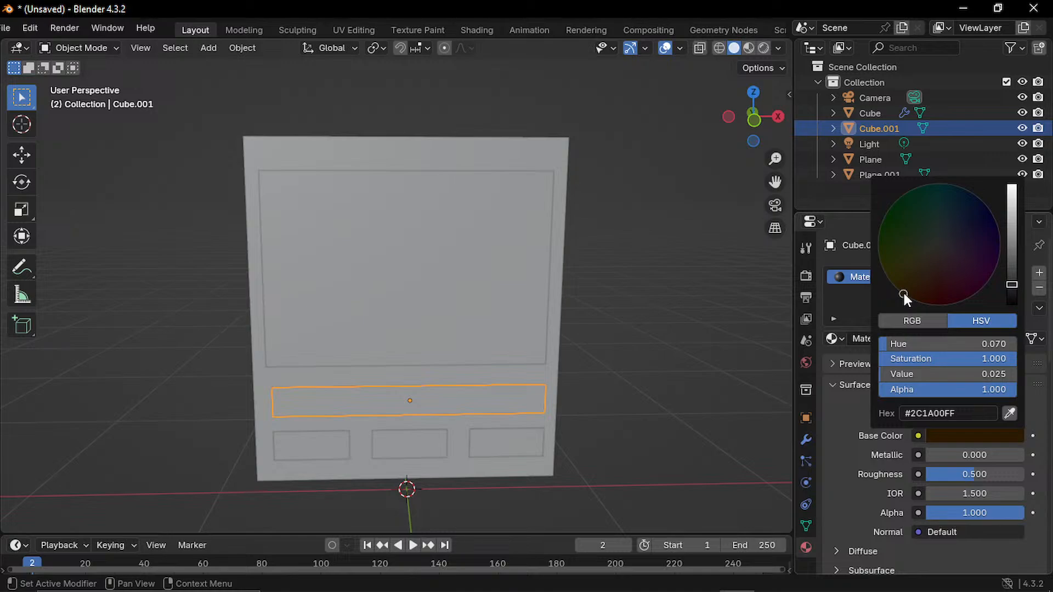
{"action": "left_click", "coordinate": [698, 341]}
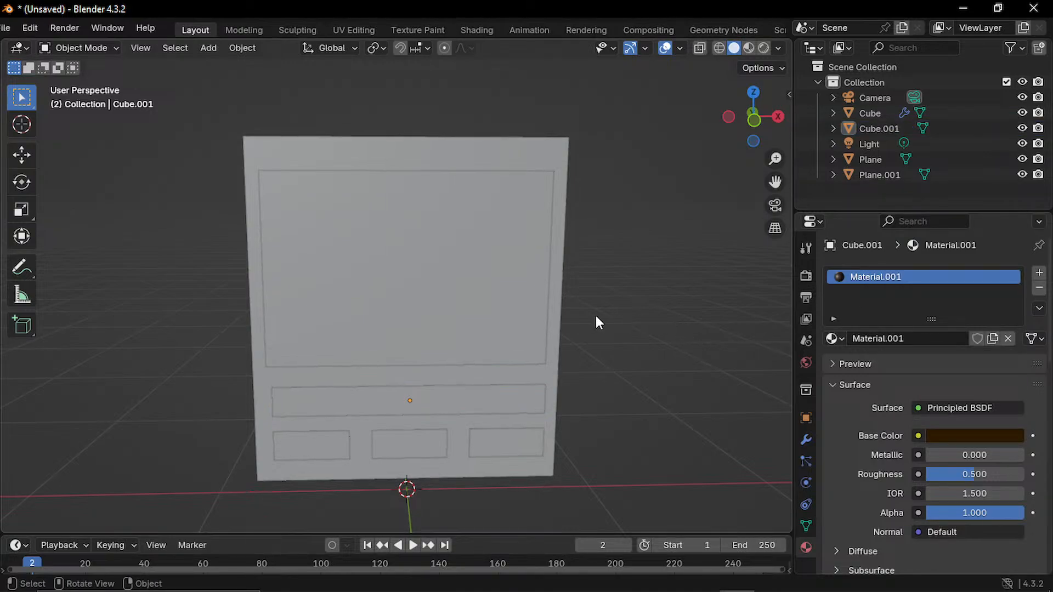
- Switch the viewport to Material Preview shading and change the wide bar's base color to neutral dark gray #2C2C2CFF
{"action": "left_click", "coordinate": [748, 52]}
{"action": "scroll", "coordinate": [594, 354], "scroll_direction": "up", "scroll_amount": 5}
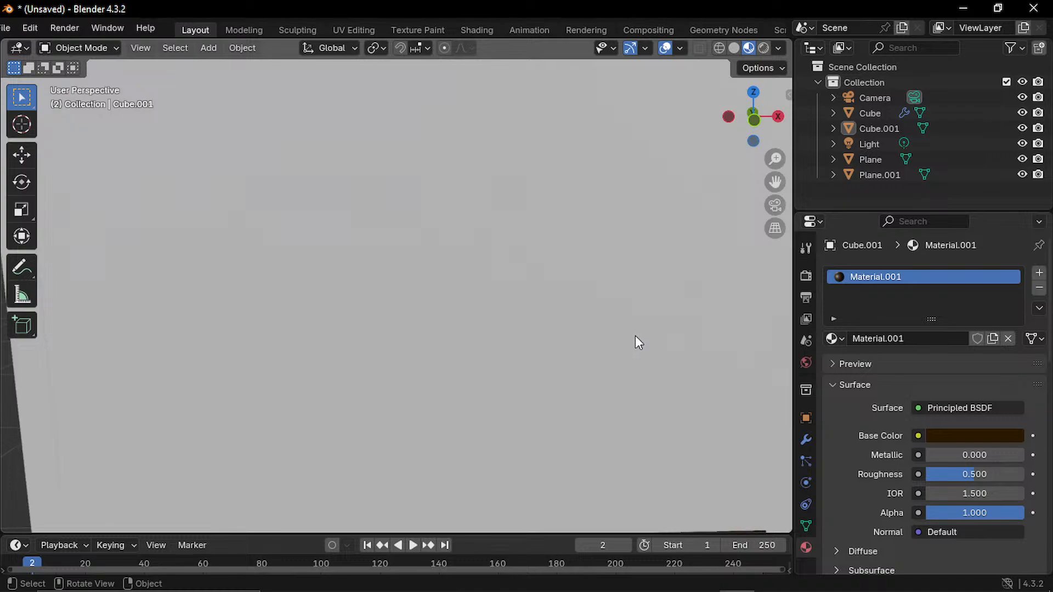
{"action": "scroll", "coordinate": [633, 305], "scroll_direction": "down", "scroll_amount": 2}
{"action": "scroll", "coordinate": [631, 313], "scroll_direction": "down", "scroll_amount": 4}
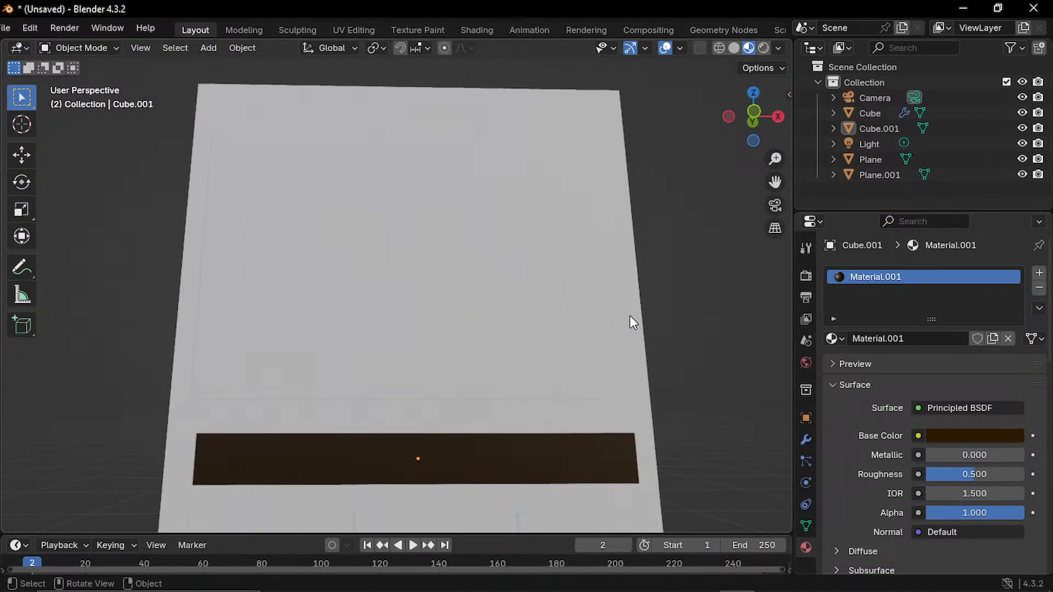
{"action": "left_click", "coordinate": [929, 429]}
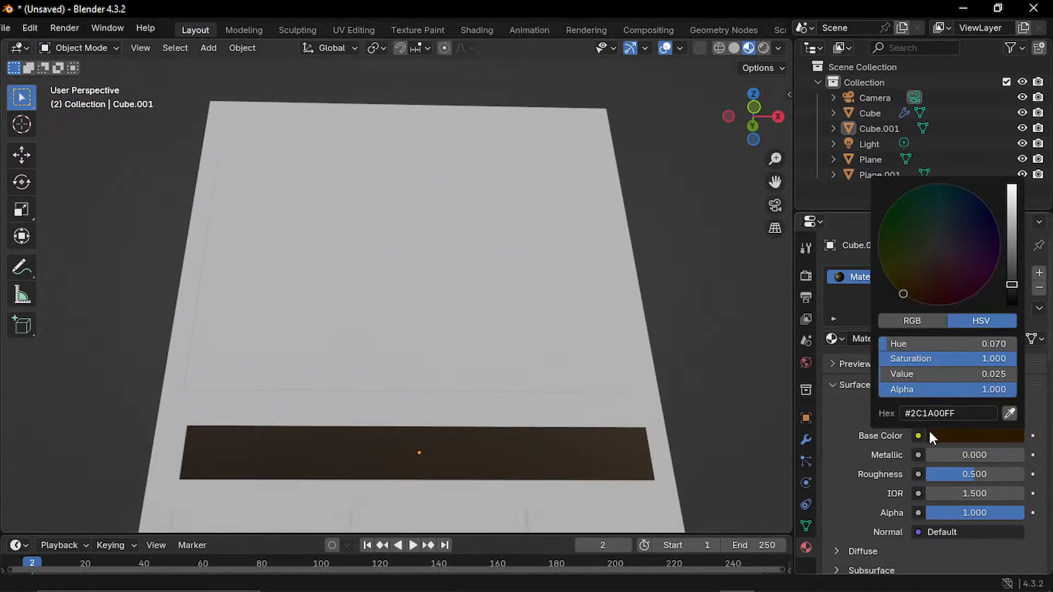
{"action": "left_click", "coordinate": [944, 256]}
{"action": "left_click", "coordinate": [939, 245]}
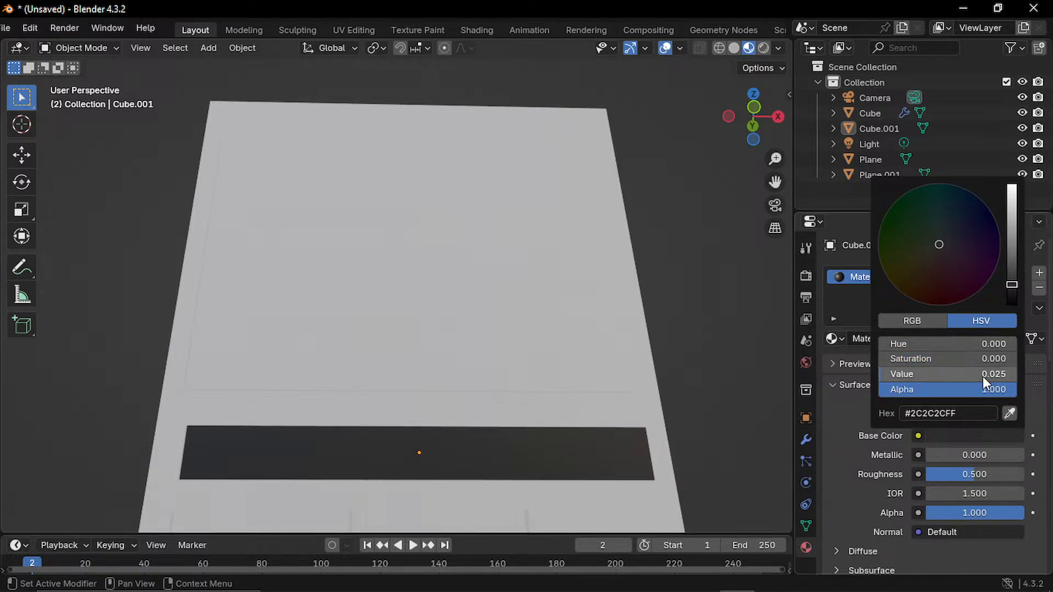
{"action": "scroll", "coordinate": [698, 372], "scroll_direction": "down", "scroll_amount": 3}
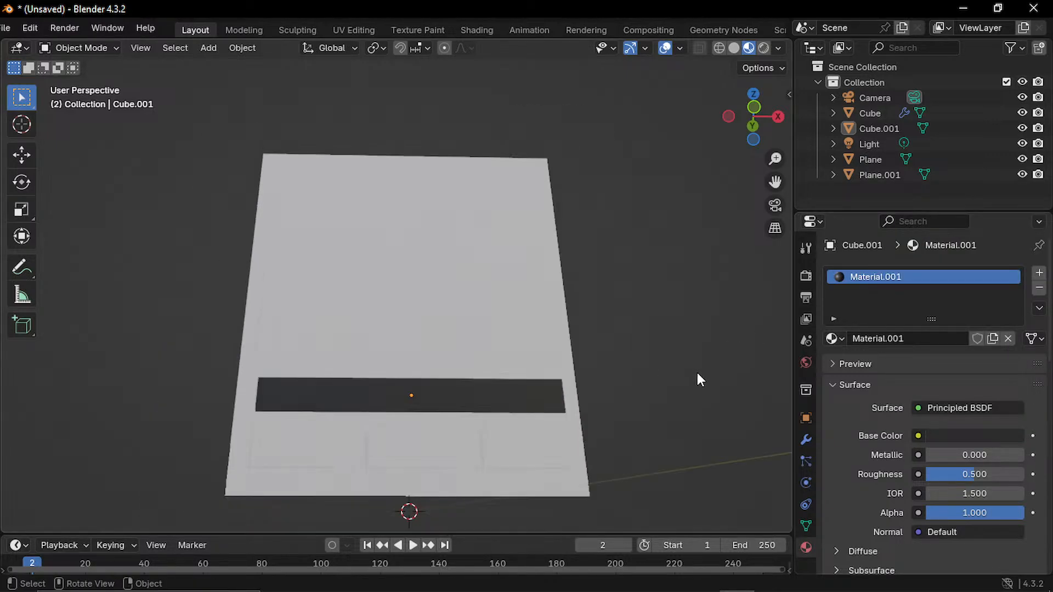
- Add a new material to the row of three buttons and set its base color to near-black #0D0D0DFF
{"action": "scroll", "coordinate": [342, 434], "scroll_direction": "up", "scroll_amount": 2}
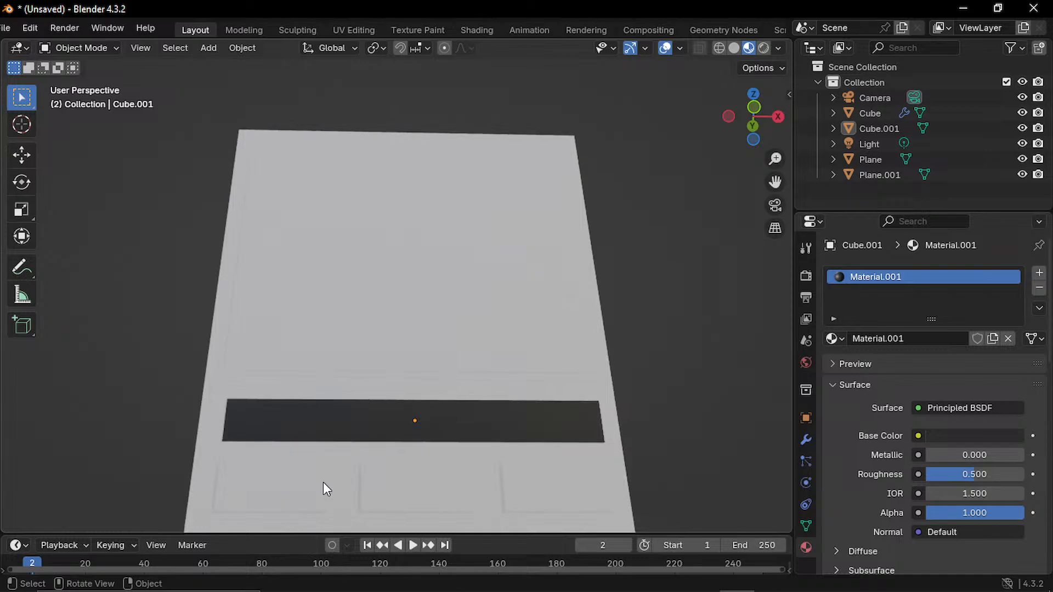
{"action": "left_click", "coordinate": [324, 482]}
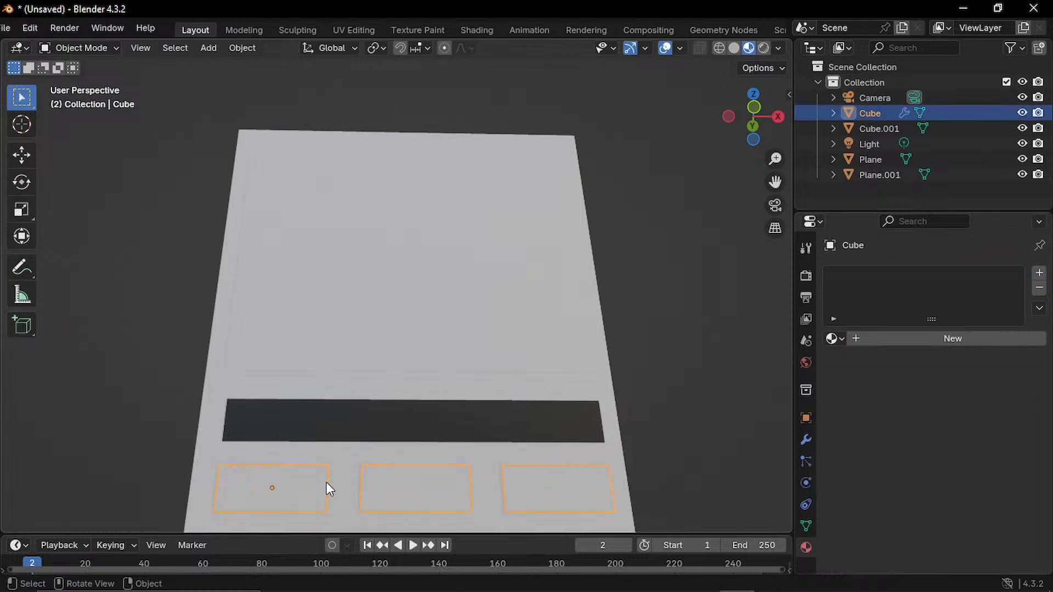
{"action": "left_click", "coordinate": [943, 345]}
{"action": "left_click", "coordinate": [943, 436]}
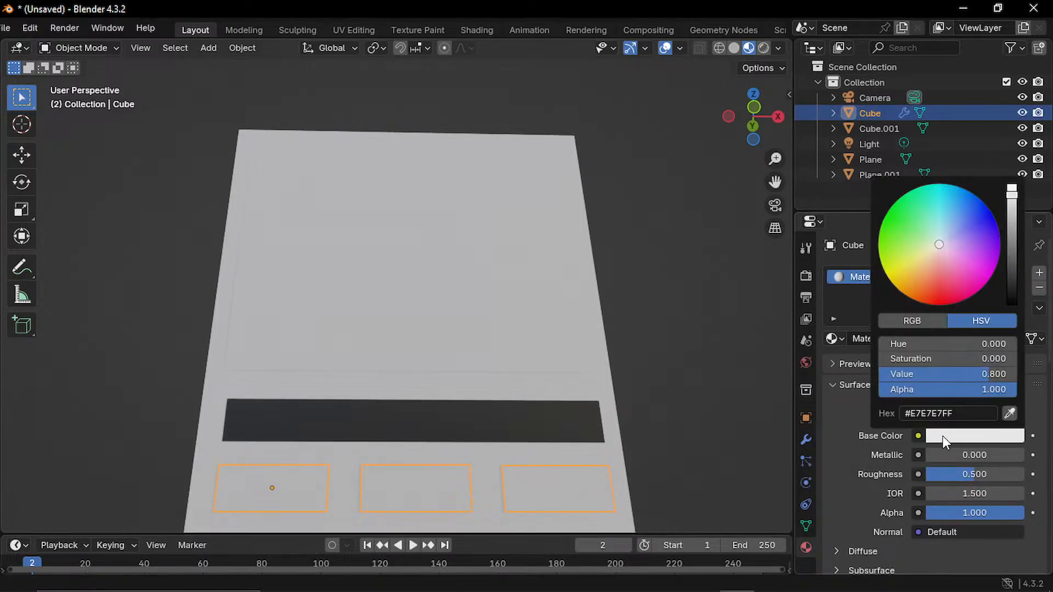
{"action": "left_click_drag", "start_coordinate": [1011, 203], "coordinate": [1012, 299]}
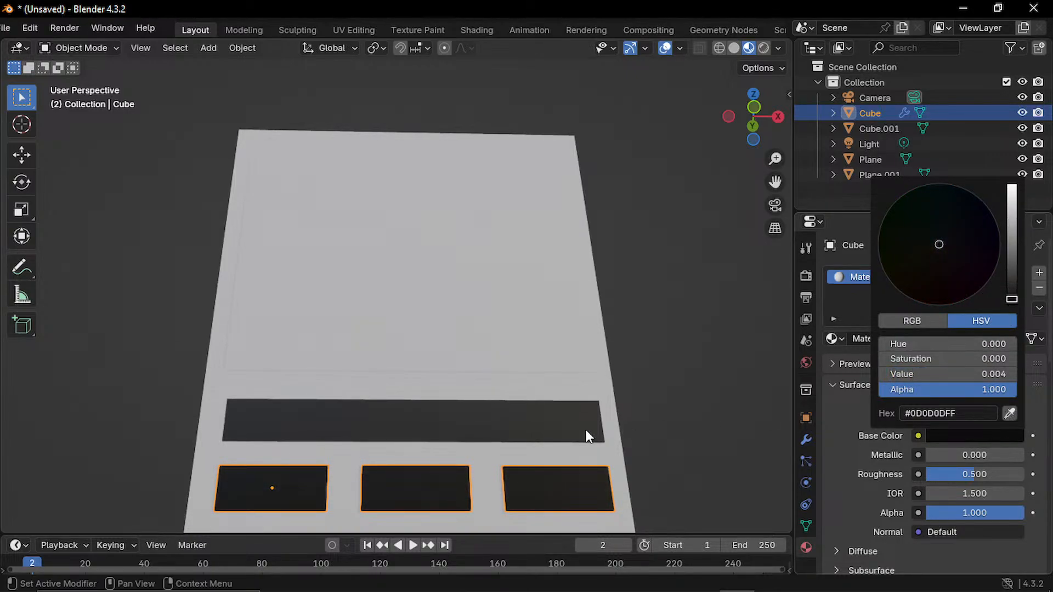
- Match the base color of the three small panels to the wide bar above them by sampling the bar's color
{"action": "left_click", "coordinate": [1010, 414]}
{"action": "left_click", "coordinate": [464, 420]}
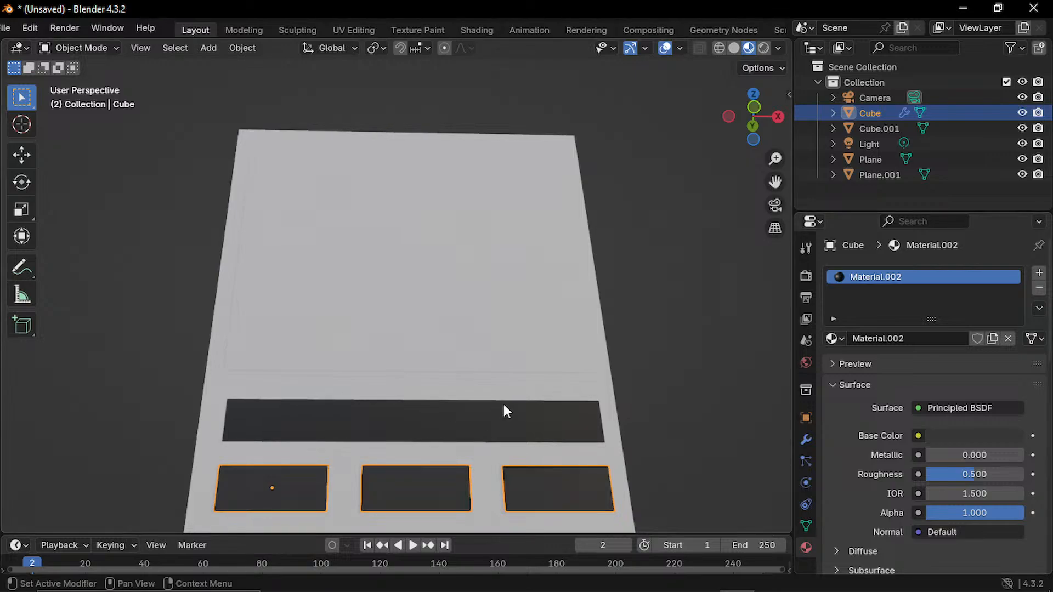
{"action": "left_click", "coordinate": [692, 332]}
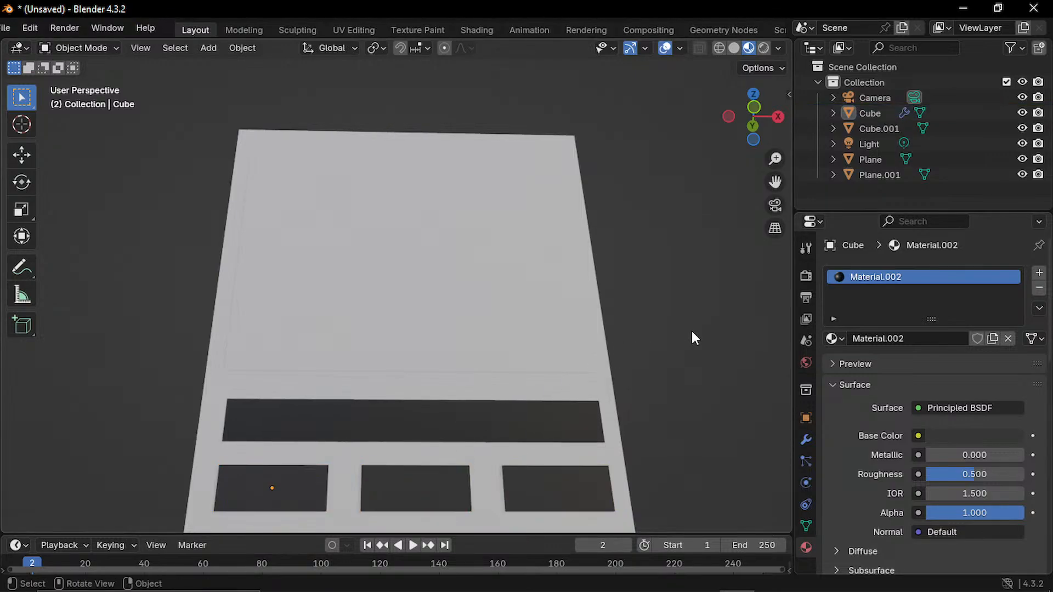
- Set the base color of the large upper rectangle to black
{"action": "left_click", "coordinate": [482, 303]}
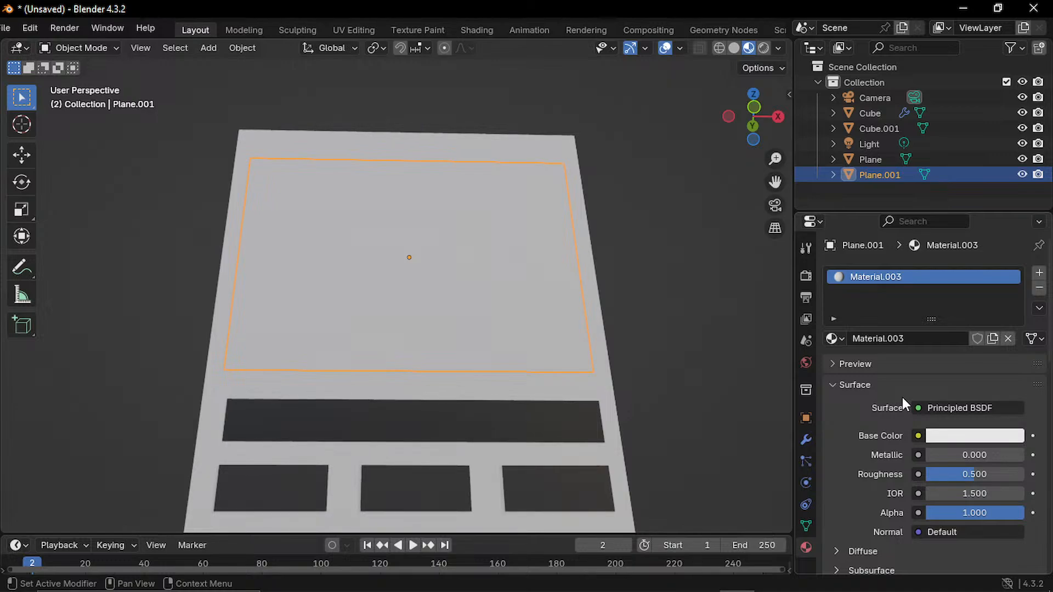
{"action": "left_click", "coordinate": [972, 437]}
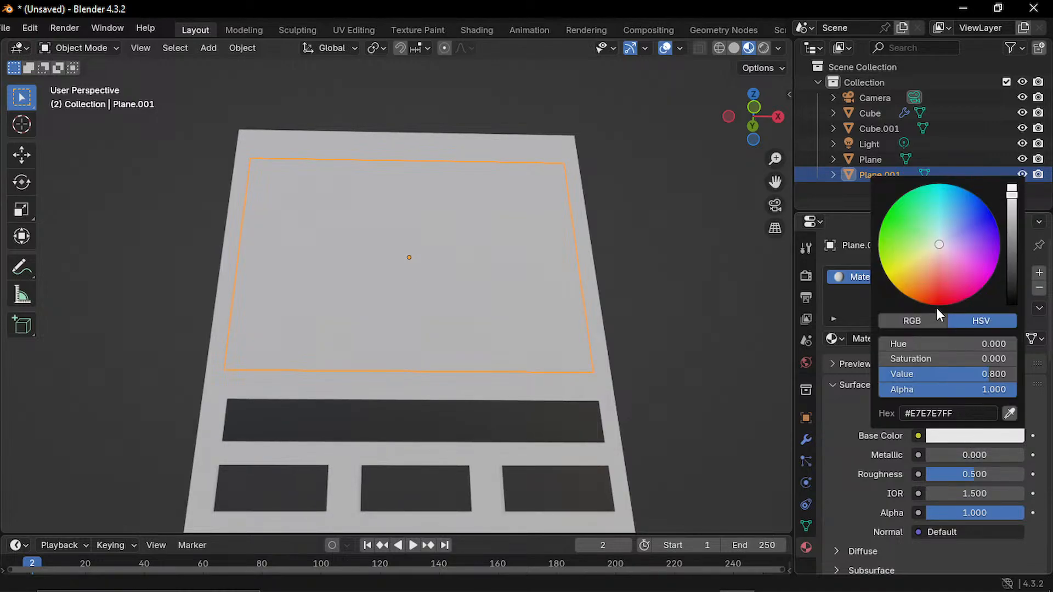
{"action": "left_click_drag", "start_coordinate": [1013, 206], "coordinate": [1013, 304]}
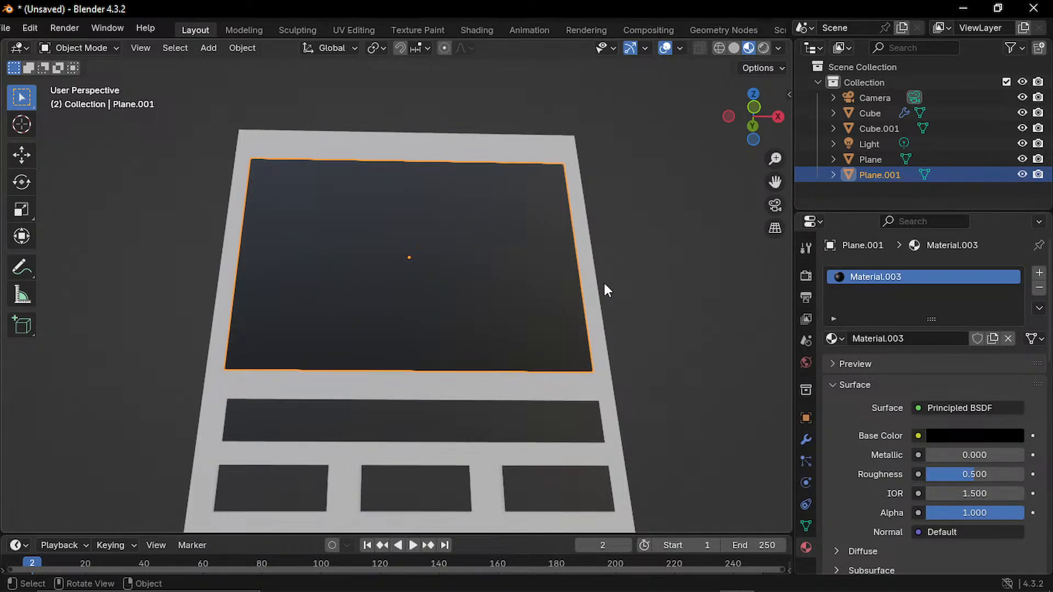
- Give the large backing plane a new material and darken its base color to a medium grey
{"action": "left_click", "coordinate": [592, 386]}
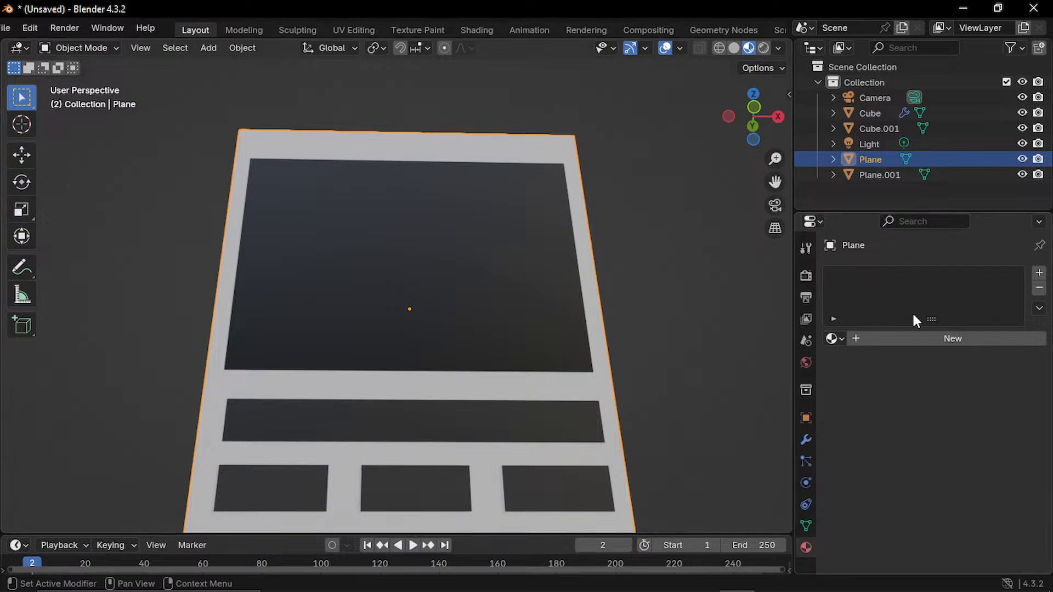
{"action": "left_click", "coordinate": [915, 340]}
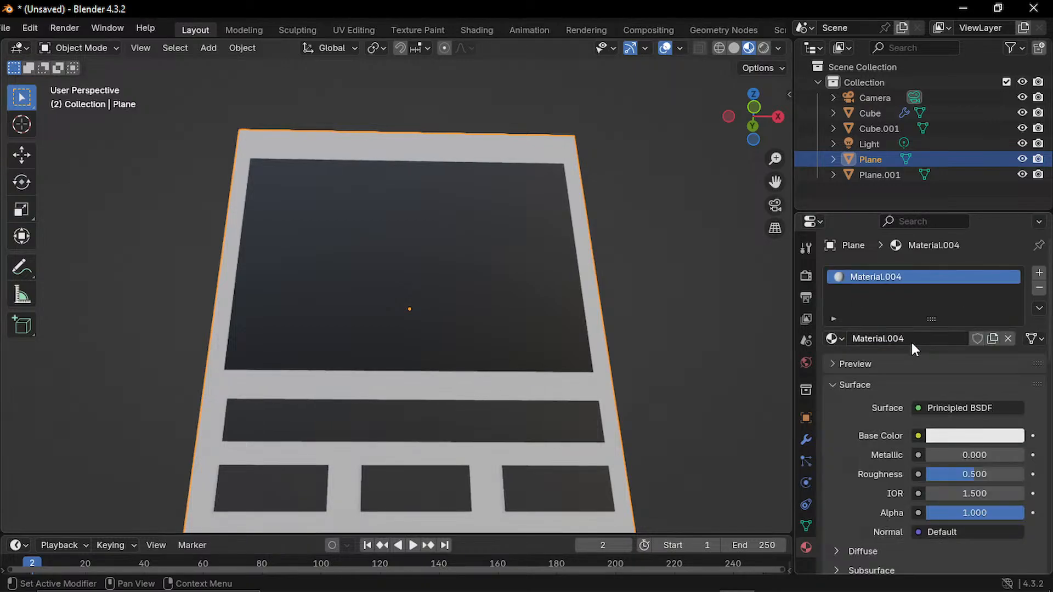
{"action": "left_click", "coordinate": [938, 436]}
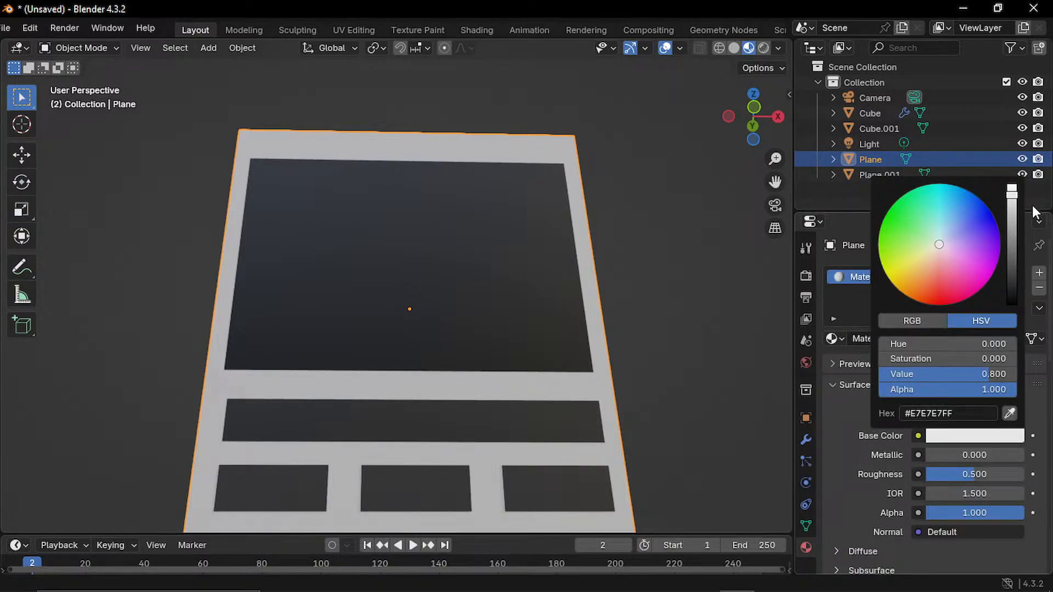
{"action": "left_click_drag", "start_coordinate": [1012, 189], "coordinate": [1012, 259]}
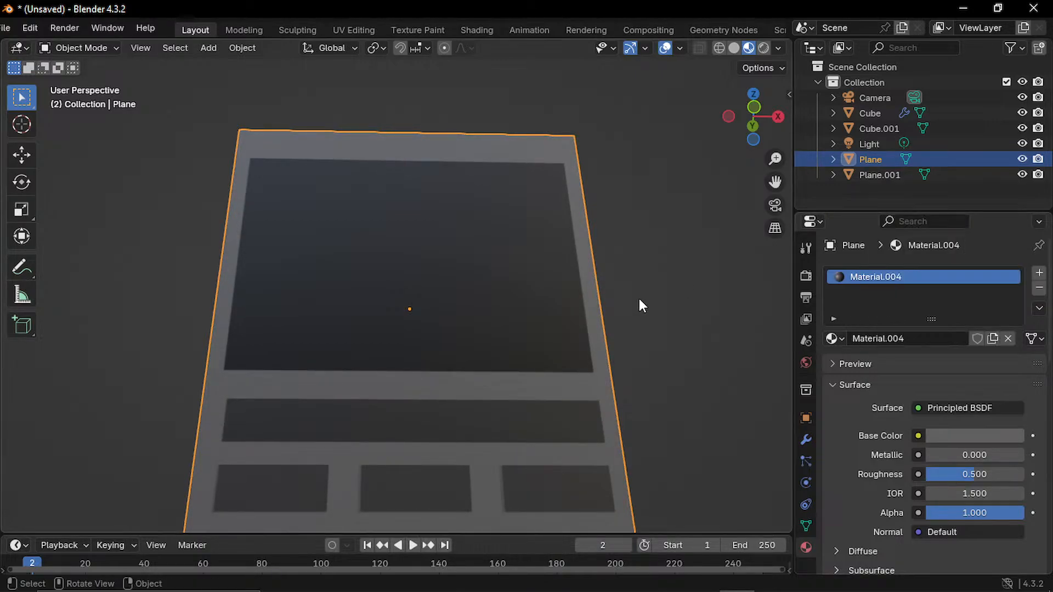
{"action": "left_click", "coordinate": [669, 300]}
- Lighten the base color of the large upper rectangle to a near-black grey, value 0.016 (#222222FF)
{"action": "middle_click_drag", "start_coordinate": [663, 327], "coordinate": [664, 388]}
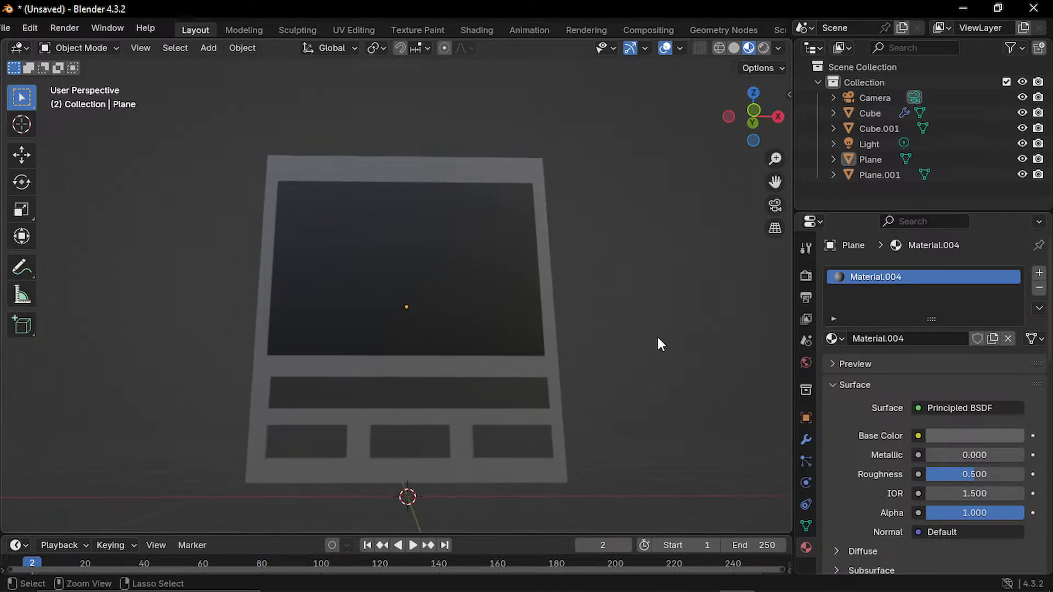
{"action": "left_click_drag", "start_coordinate": [657, 336], "coordinate": [656, 392], "text": "ctrl"}
{"action": "mouse_move", "coordinate": [630, 301]}
{"action": "middle_mouse_down", "text": "shift"}
{"action": "mouse_move", "coordinate": [625, 427]}
{"action": "mouse_move", "coordinate": [637, 433]}
{"action": "mouse_move", "coordinate": [558, 351]}
{"action": "mouse_move", "coordinate": [632, 312]}
{"action": "middle_mouse_up", "text": "shift"}
{"action": "scroll", "coordinate": [559, 346], "scroll_direction": "up", "scroll_amount": 4}
{"action": "scroll", "coordinate": [558, 344], "scroll_direction": "down", "scroll_amount": 4}
{"action": "scroll", "coordinate": [587, 335], "scroll_direction": "up", "scroll_amount": 1}
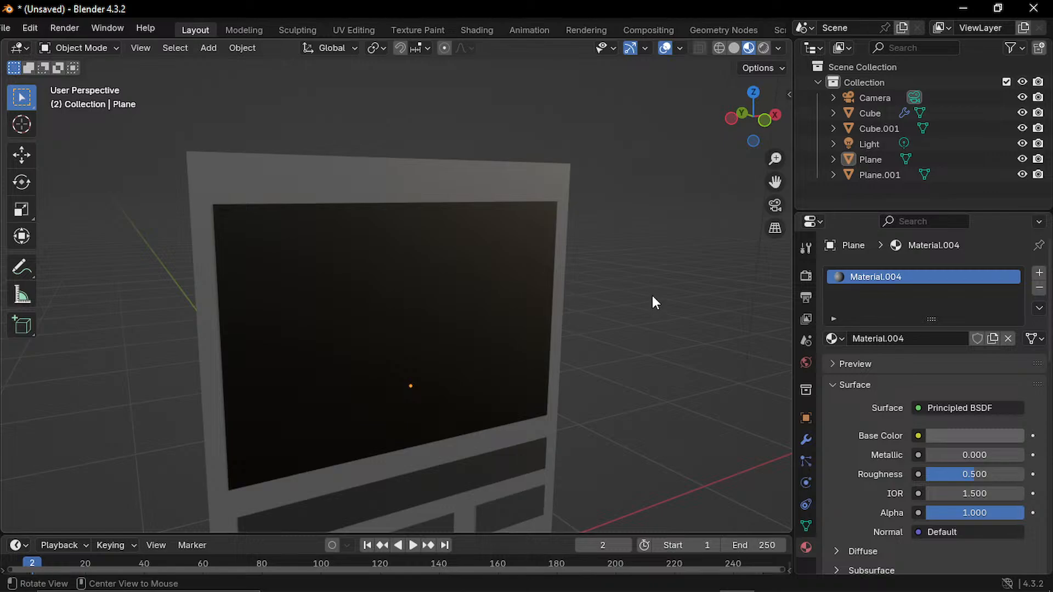
{"action": "middle_click_drag", "start_coordinate": [650, 296], "coordinate": [537, 282]}
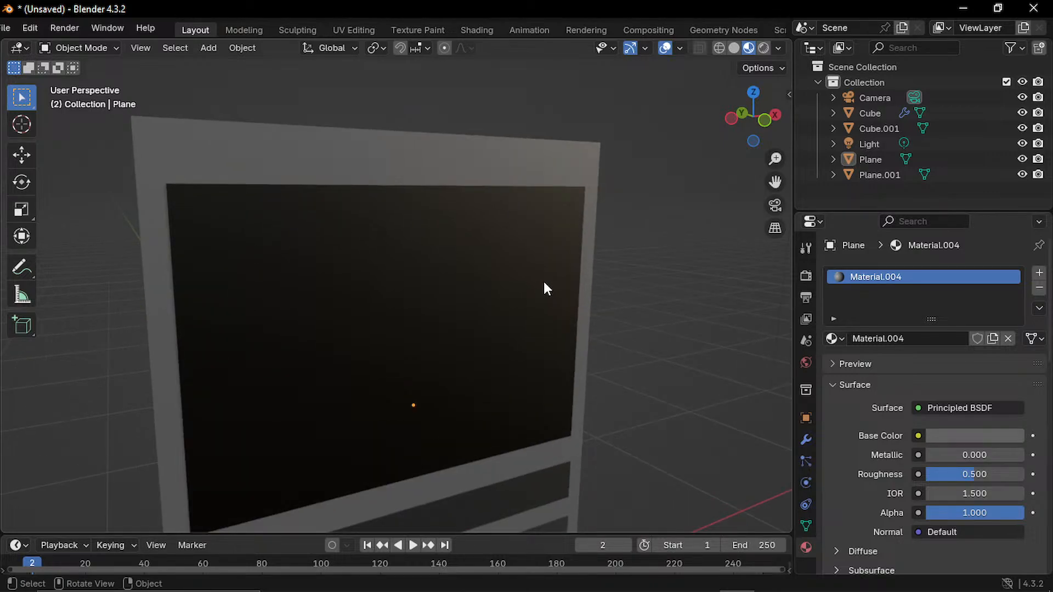
{"action": "left_click", "coordinate": [543, 282]}
{"action": "left_click", "coordinate": [933, 436]}
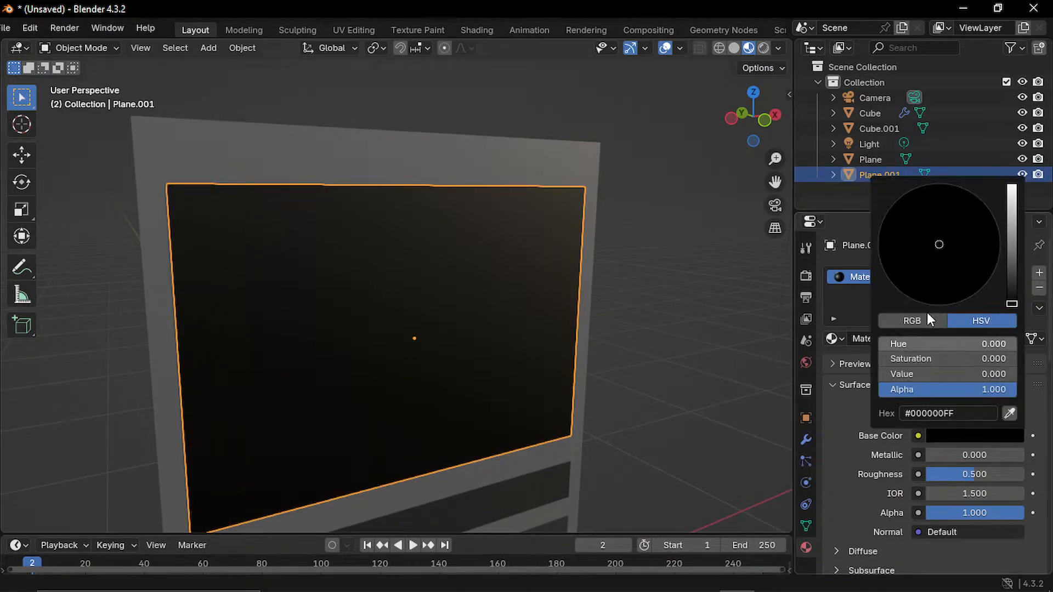
{"action": "left_click_drag", "start_coordinate": [1001, 303], "coordinate": [1012, 285]}
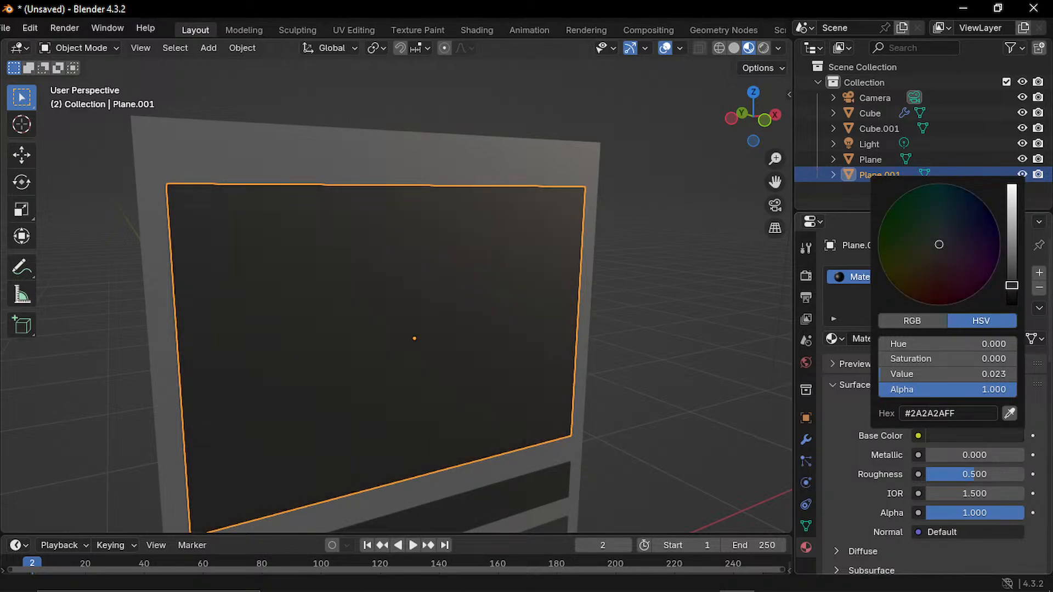
{"action": "left_click", "coordinate": [1015, 288]}
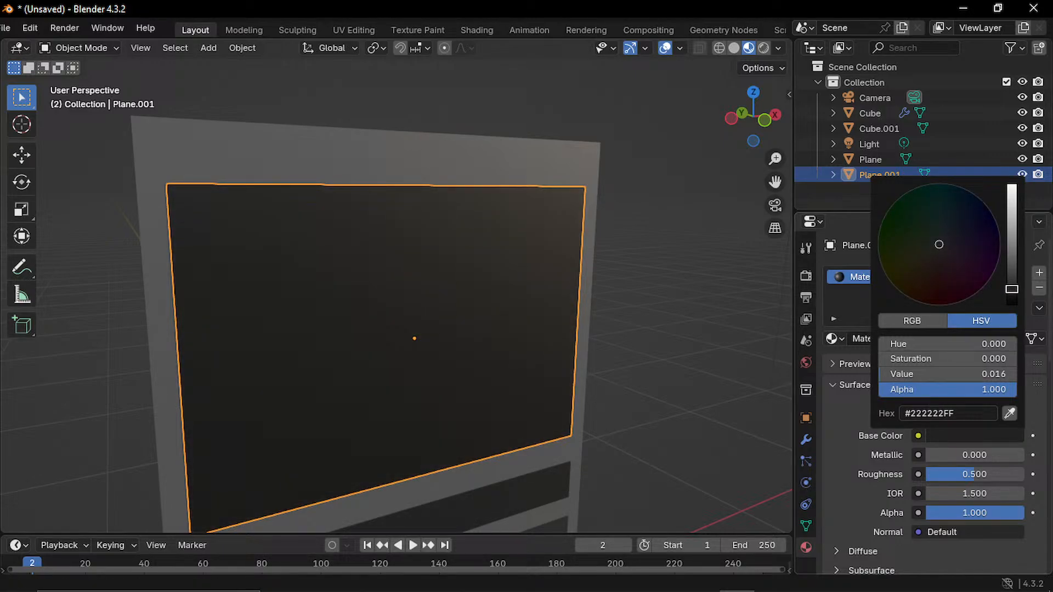
{"action": "left_click", "coordinate": [605, 302]}
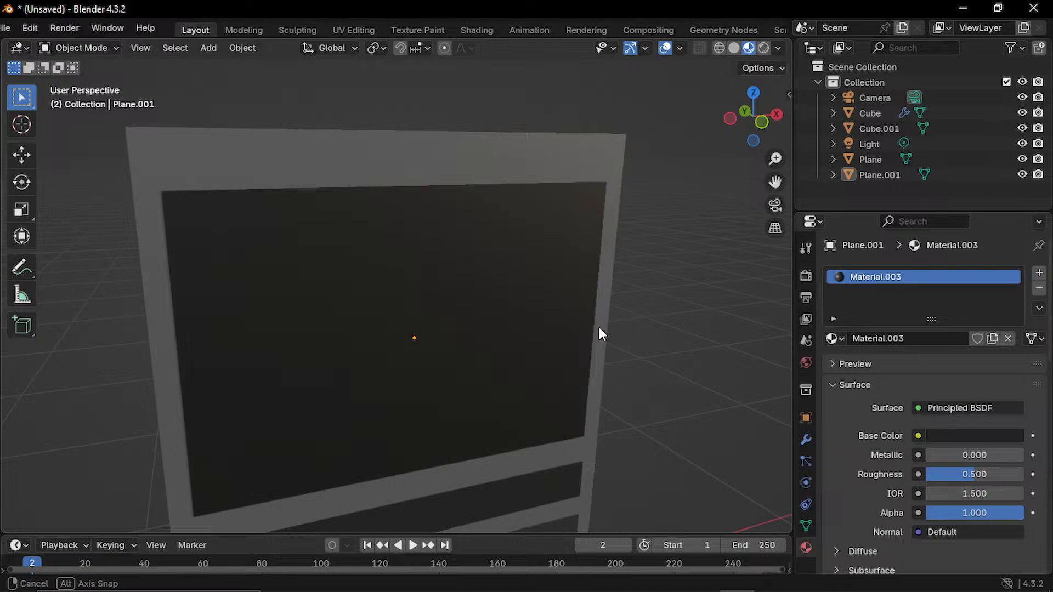
- Examine the colored panel from several angles and distances
{"action": "middle_click_drag", "start_coordinate": [599, 329], "coordinate": [560, 329]}
{"action": "scroll", "coordinate": [584, 319], "scroll_direction": "down", "scroll_amount": 3}
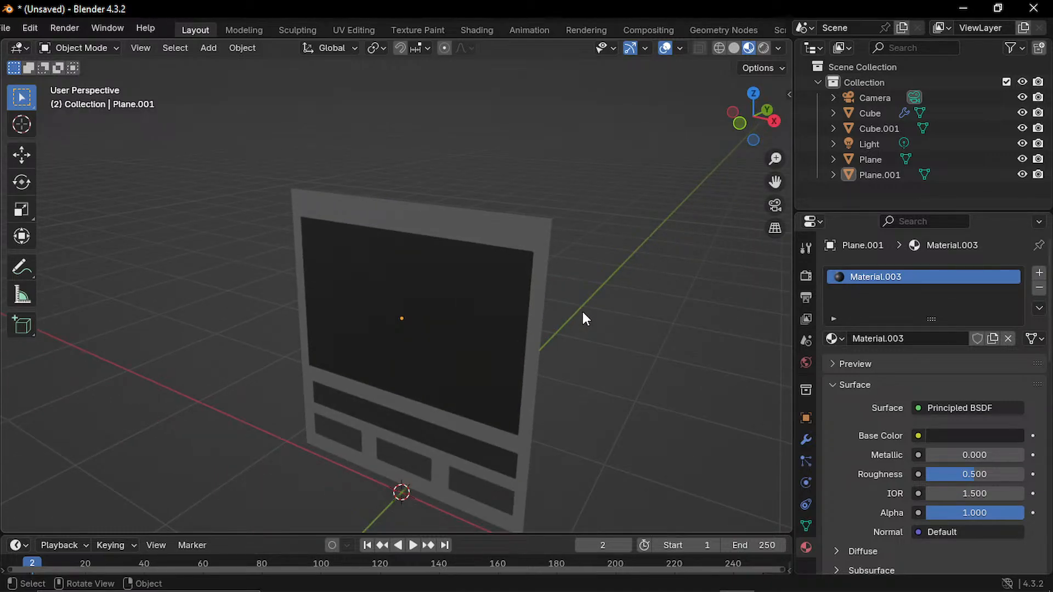
{"action": "scroll", "coordinate": [583, 312], "scroll_direction": "up", "scroll_amount": 2}
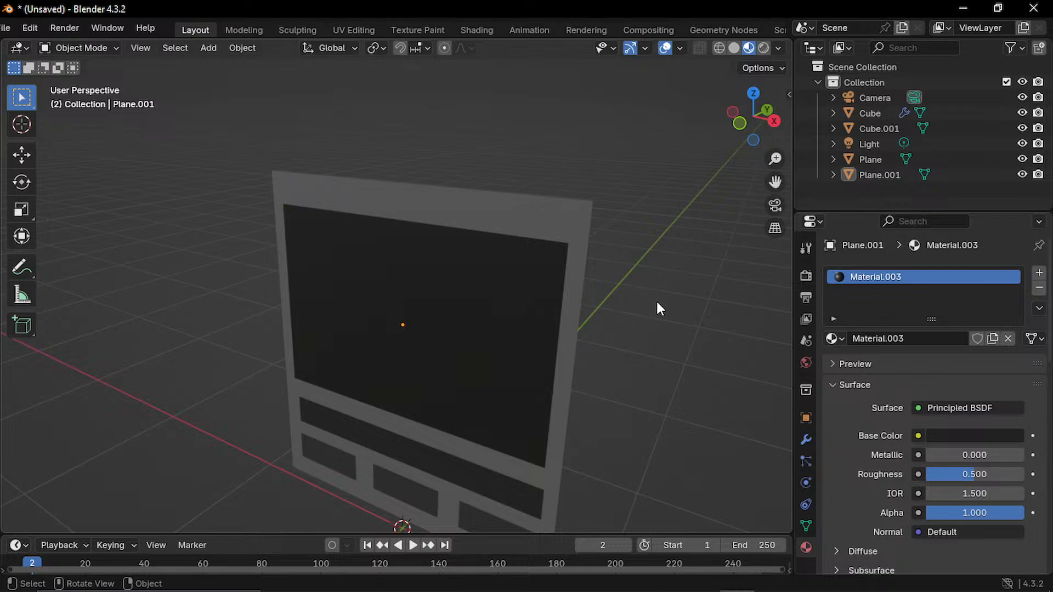
{"action": "scroll", "coordinate": [655, 298], "scroll_direction": "up", "scroll_amount": 3}
{"action": "scroll", "coordinate": [654, 297], "scroll_direction": "down", "scroll_amount": 2}
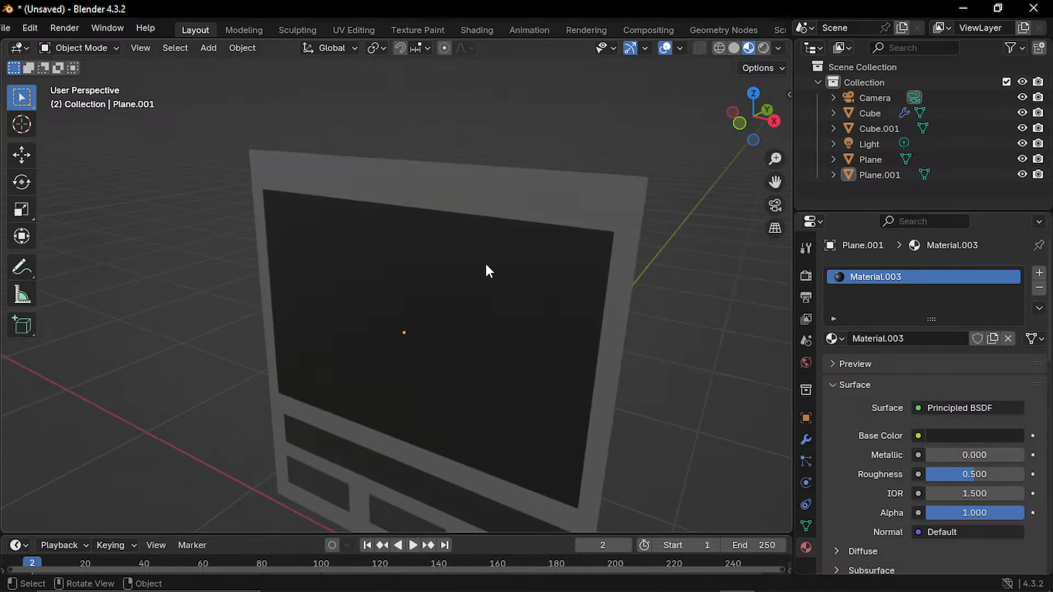
{"action": "middle_click_drag", "start_coordinate": [488, 270], "coordinate": [587, 273]}
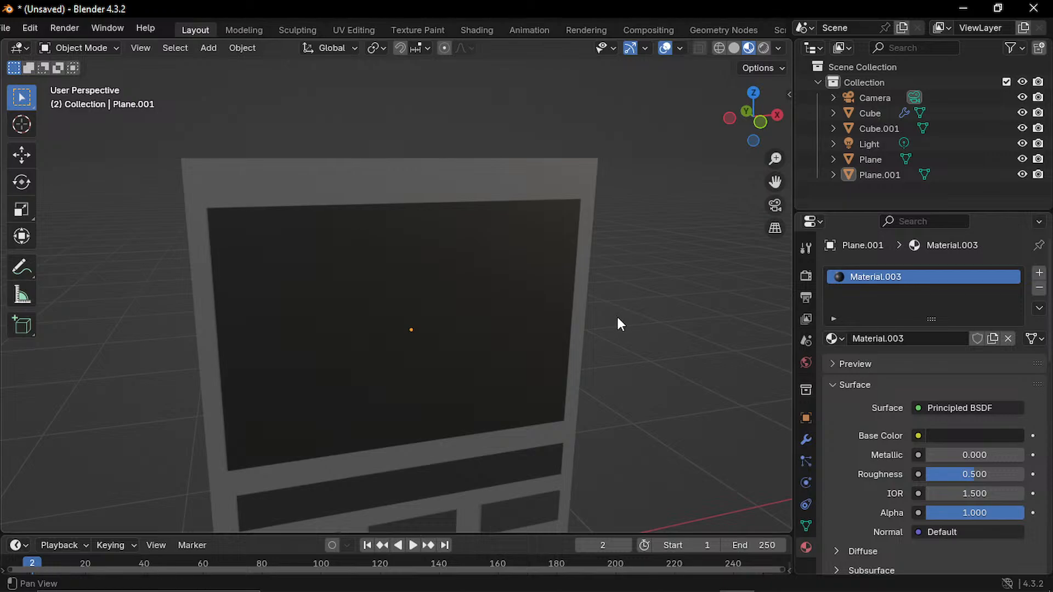
{"action": "scroll", "coordinate": [639, 380], "scroll_direction": "down", "scroll_amount": 3}
{"action": "middle_click_drag", "start_coordinate": [592, 396], "coordinate": [568, 376]}
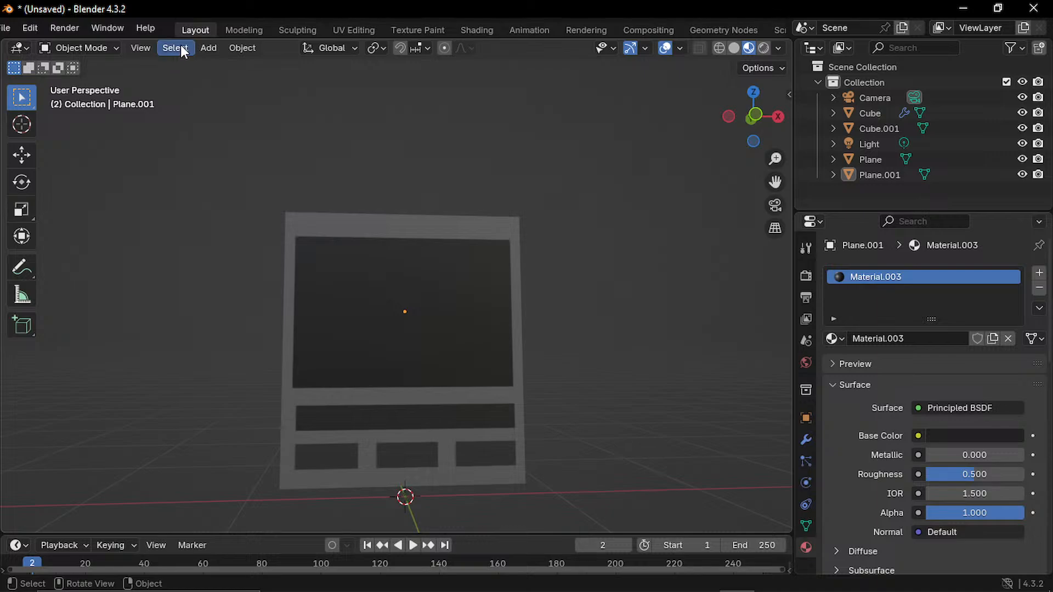
- Add a text object at the base of the panel and select it
{"action": "left_click", "coordinate": [217, 48]}
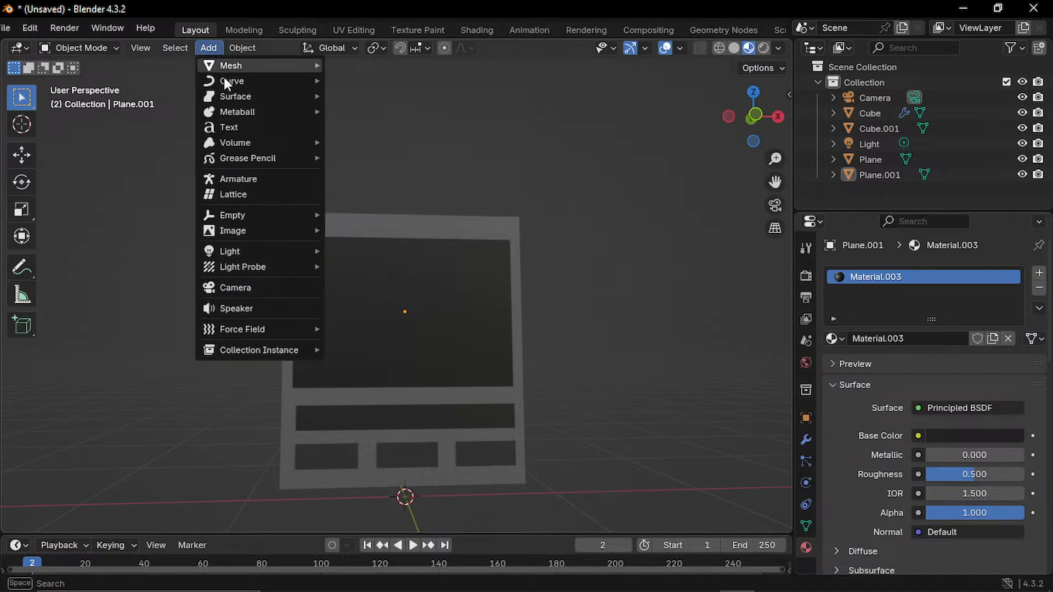
{"action": "left_click", "coordinate": [240, 127]}
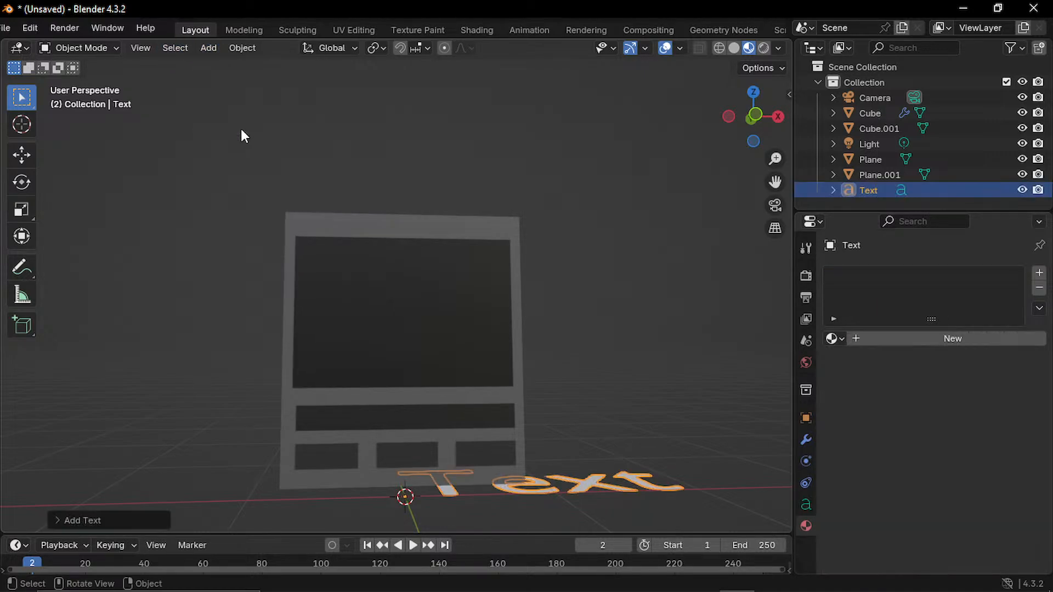
{"action": "scroll", "coordinate": [554, 447], "scroll_direction": "down", "scroll_amount": 1}
{"action": "scroll", "coordinate": [624, 484], "scroll_direction": "up", "scroll_amount": 4}
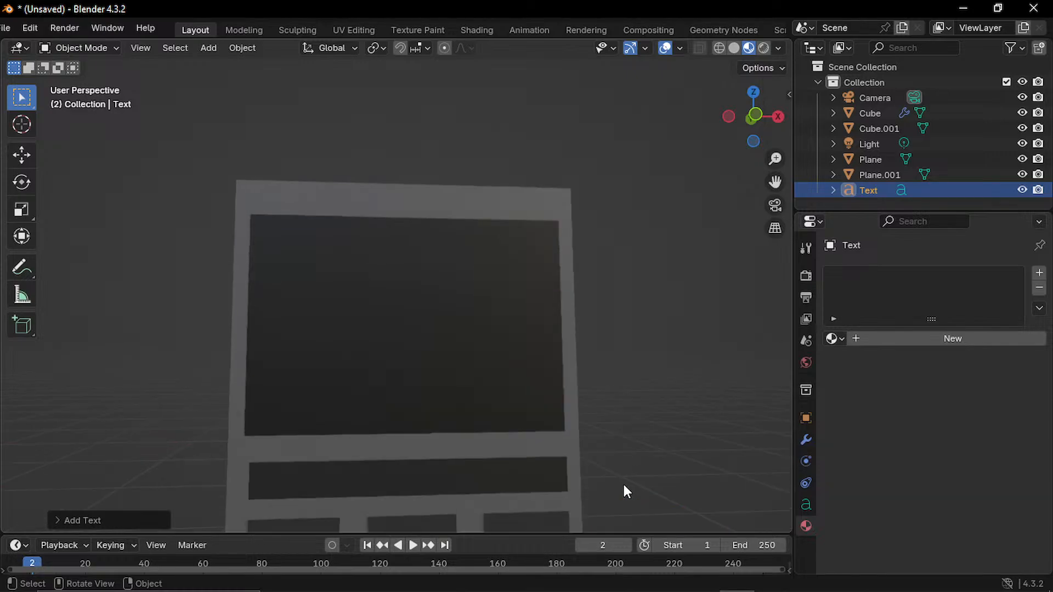
{"action": "middle_click_drag", "start_coordinate": [619, 484], "coordinate": [519, 404]}
{"action": "scroll", "coordinate": [547, 449], "scroll_direction": "down", "scroll_amount": 9}
{"action": "left_click", "coordinate": [575, 443]}
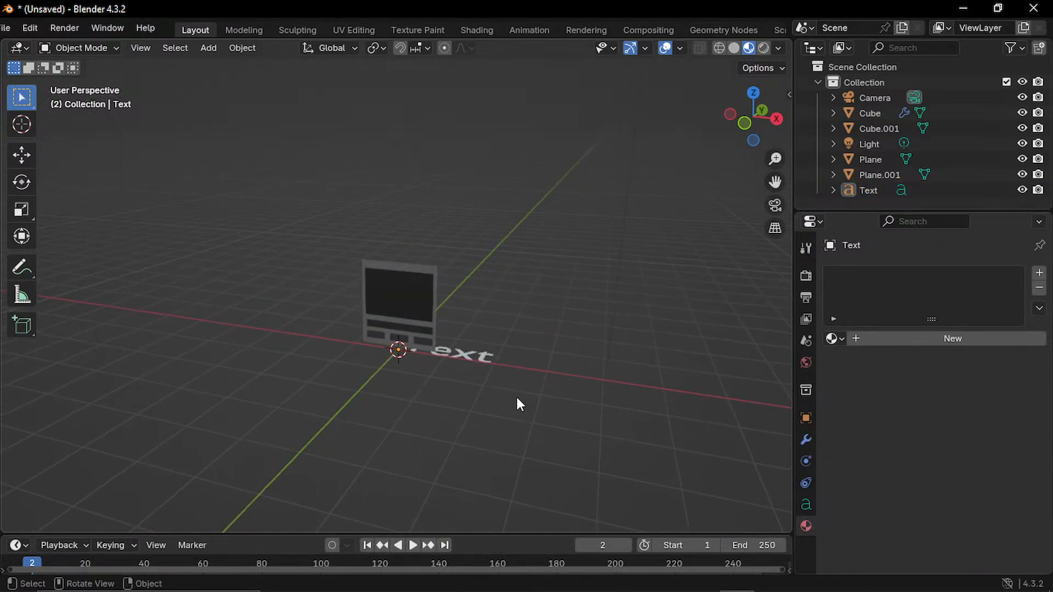
{"action": "scroll", "coordinate": [525, 423], "scroll_direction": "up", "scroll_amount": 3}
{"action": "left_click", "coordinate": [529, 390]}
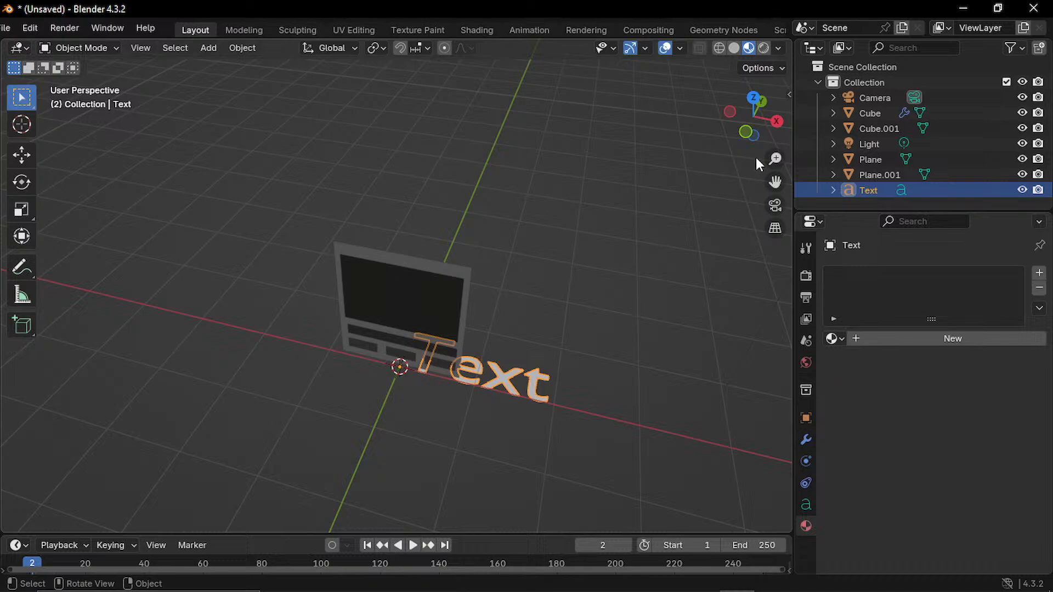
- Try renaming the text object's data to "hi" in the outliner, and undo the renaming
{"action": "left_click", "coordinate": [833, 192]}
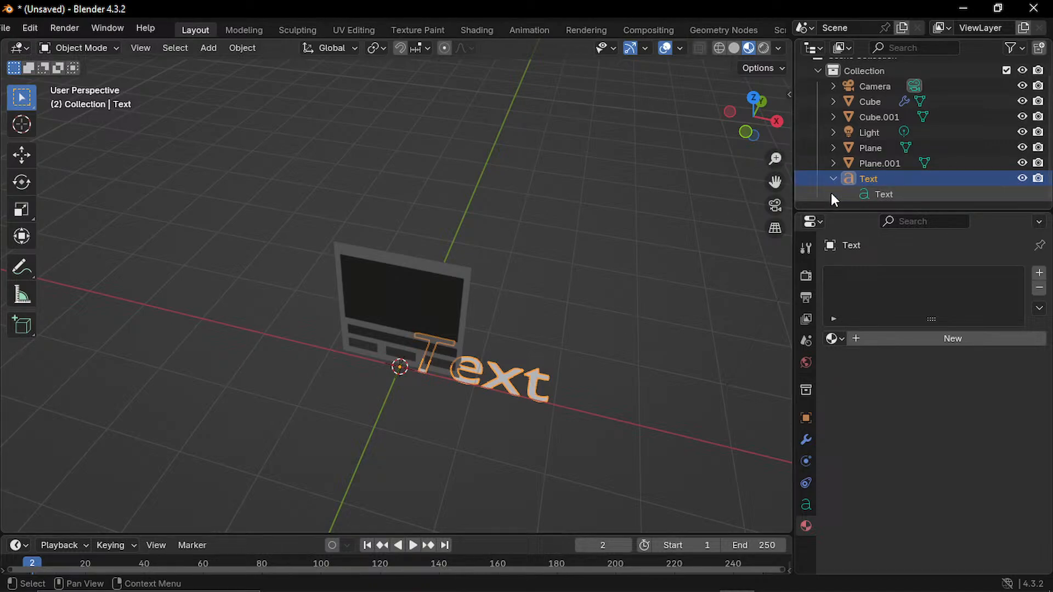
{"action": "left_click", "coordinate": [901, 193]}
{"action": "double_click", "coordinate": [901, 193]}
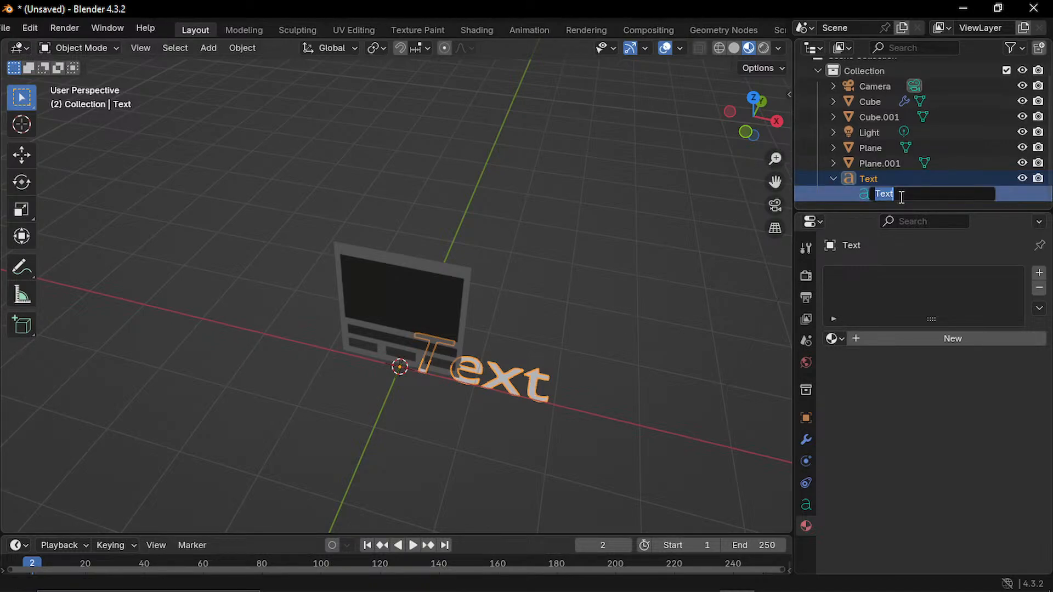
{"action": "type", "text": "પગ"}
{"action": "key", "text": "BackSpace"}
{"action": "key", "text": "BackSpace"}
{"action": "key", "text": "super+space"}
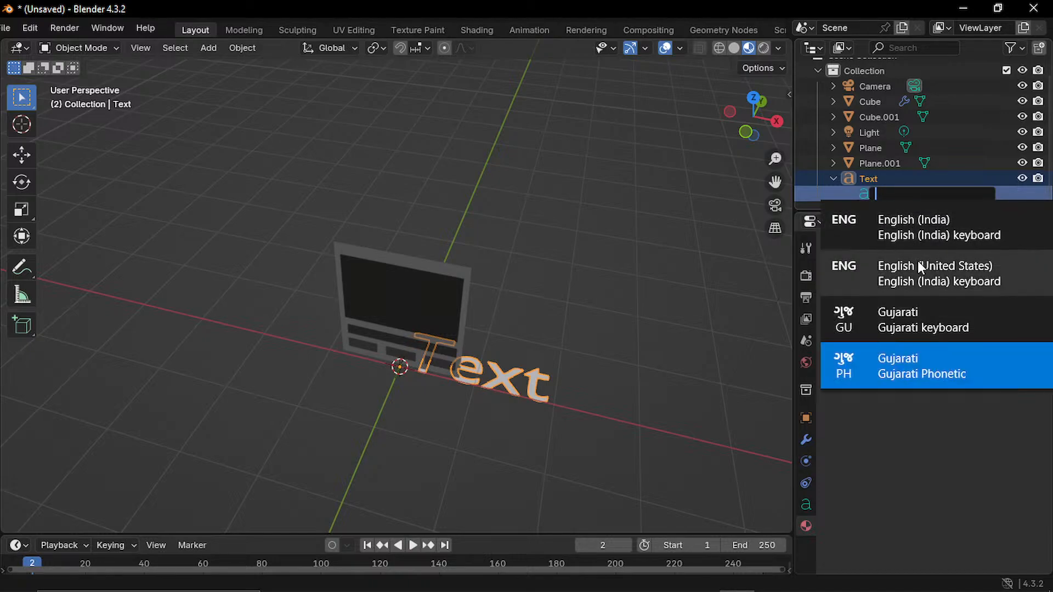
{"action": "type", "text": "hi"}
{"action": "key", "text": "Return"}
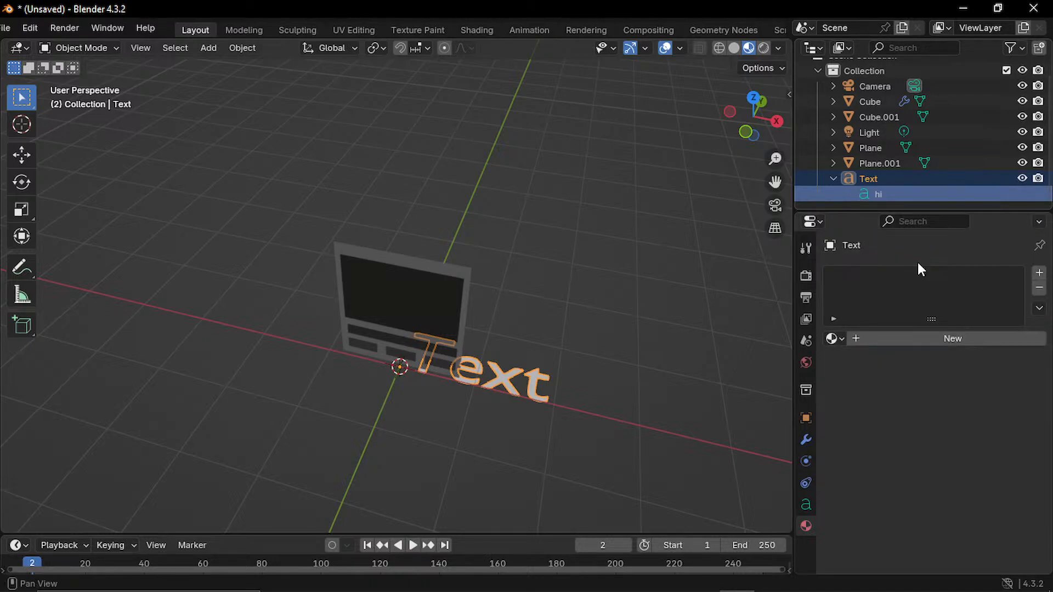
{"action": "key", "text": "ctrl+z"}
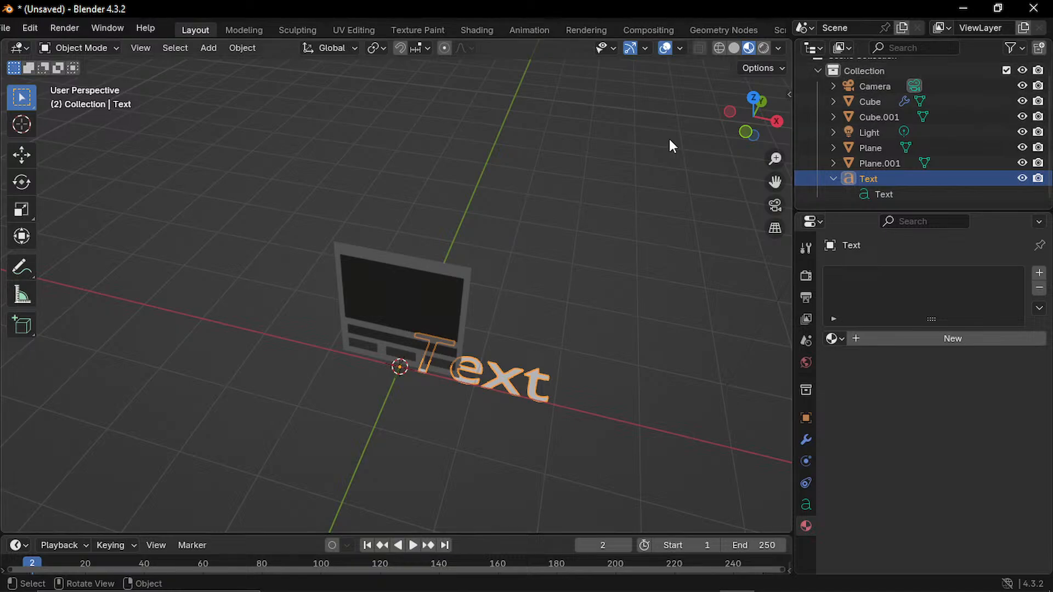
- Delete the text object beside the panel
{"action": "right_click", "coordinate": [522, 376]}
{"action": "left_click", "coordinate": [489, 382]}
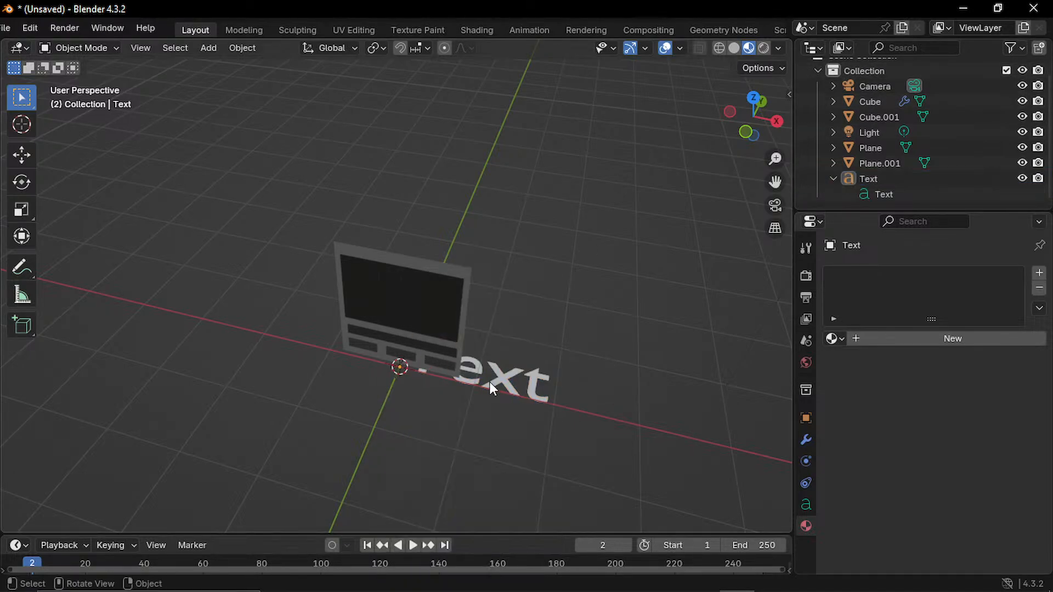
{"action": "left_click", "coordinate": [491, 383]}
{"action": "key", "text": "Delete"}
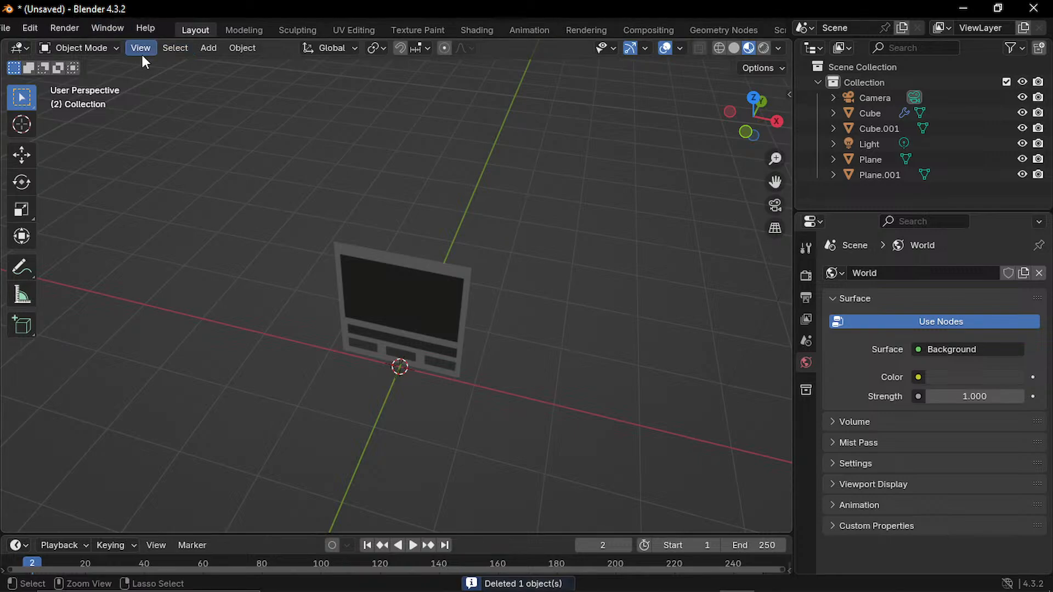
- Add a new text object at the base of the panel
{"action": "left_click", "coordinate": [207, 49]}
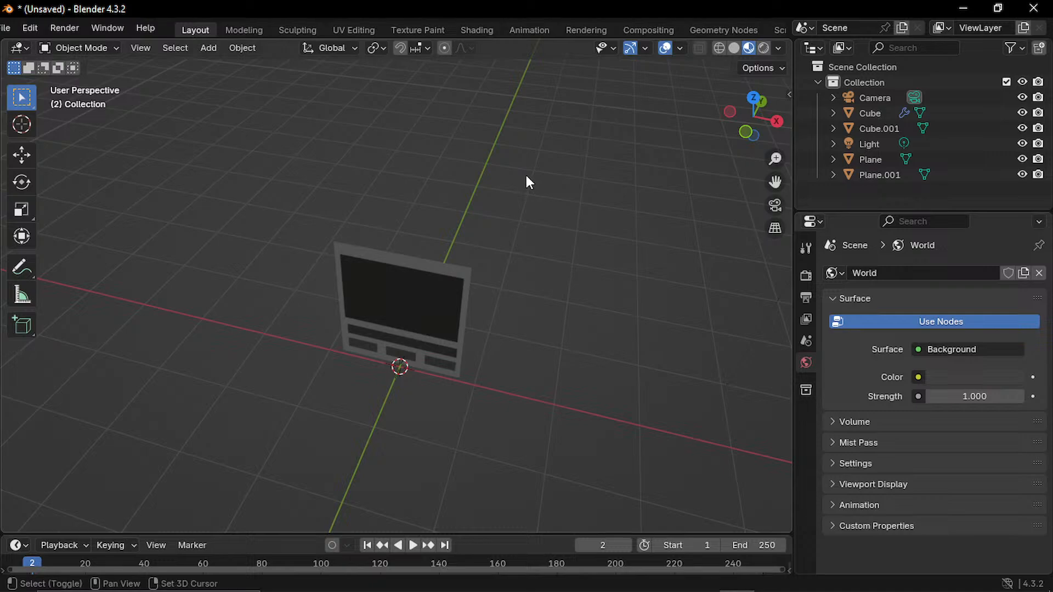
{"action": "key", "text": "shift+a"}
{"action": "mouse_move", "coordinate": [525, 176]}
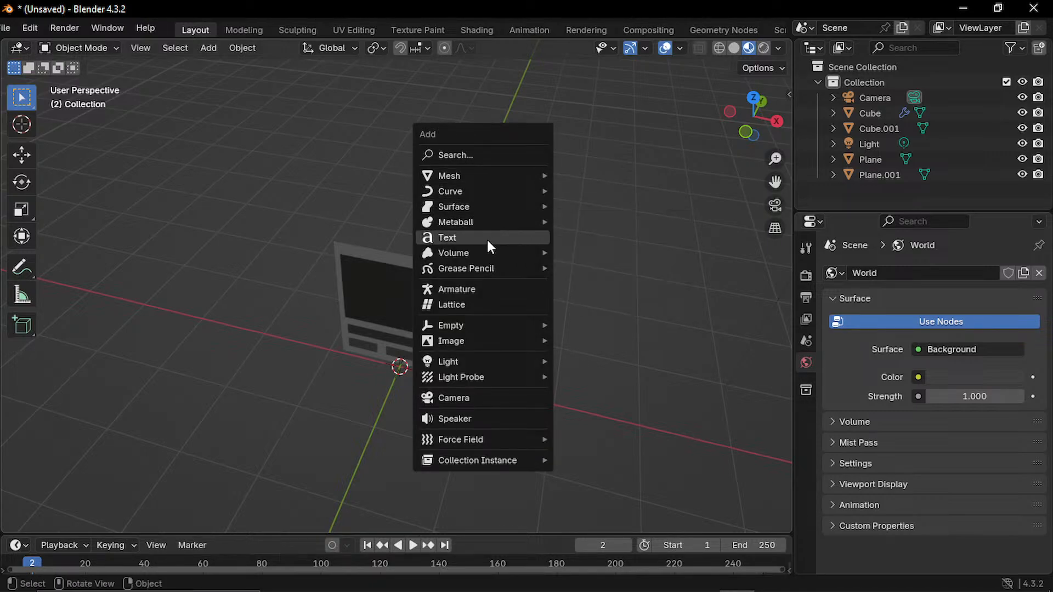
{"action": "left_click", "coordinate": [487, 239]}
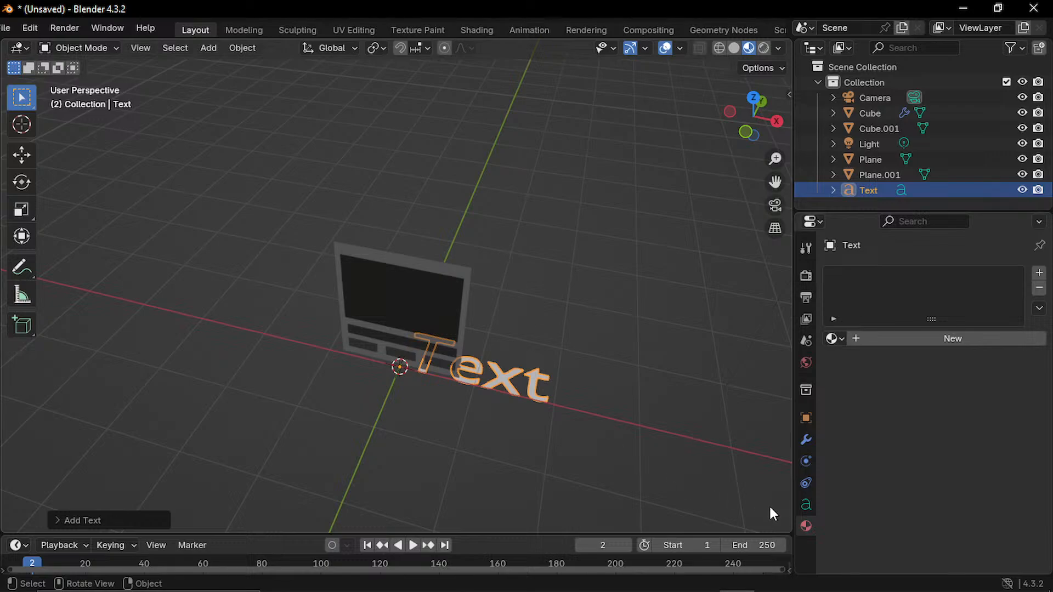
- Check the text object's font data settings and nudge the text to about X 0.039 m, Y 0.013 m
{"action": "left_click", "coordinate": [806, 505]}
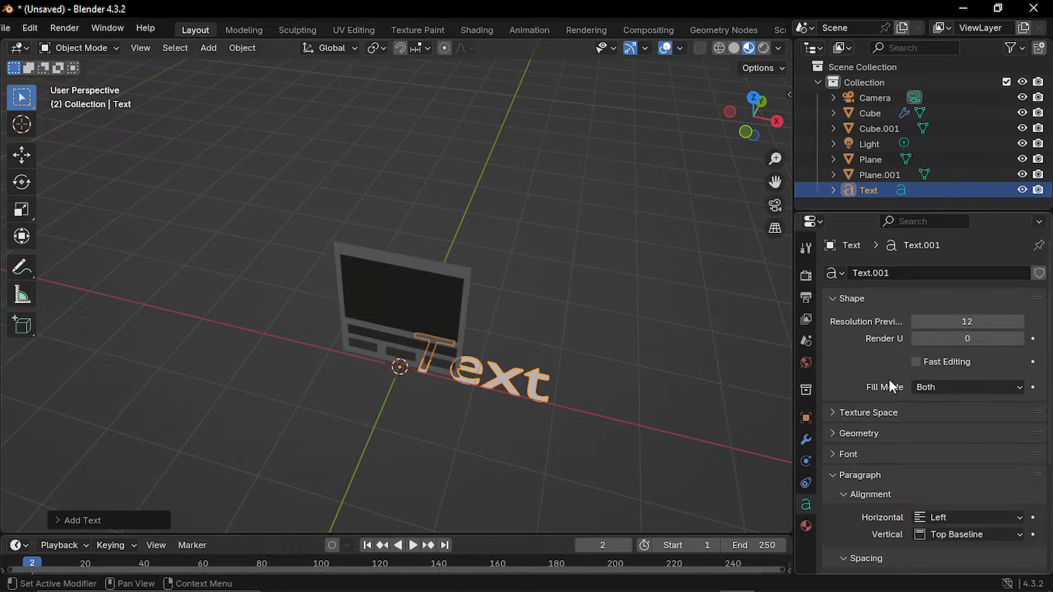
{"action": "scroll", "coordinate": [887, 397], "scroll_direction": "down", "scroll_amount": 7}
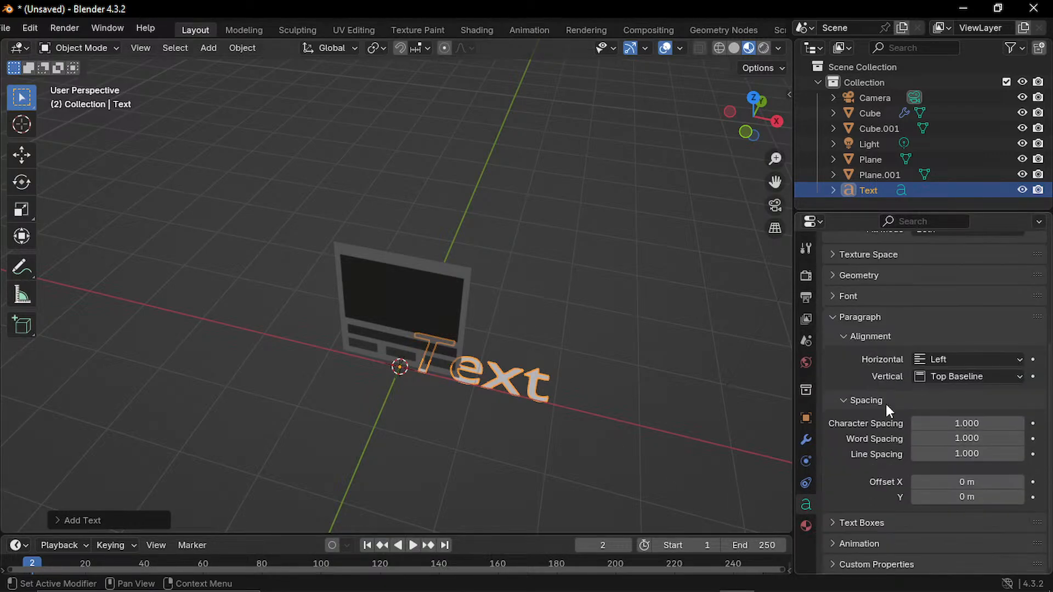
{"action": "scroll", "coordinate": [887, 404], "scroll_direction": "up", "scroll_amount": 3}
{"action": "scroll", "coordinate": [886, 403], "scroll_direction": "up", "scroll_amount": 4}
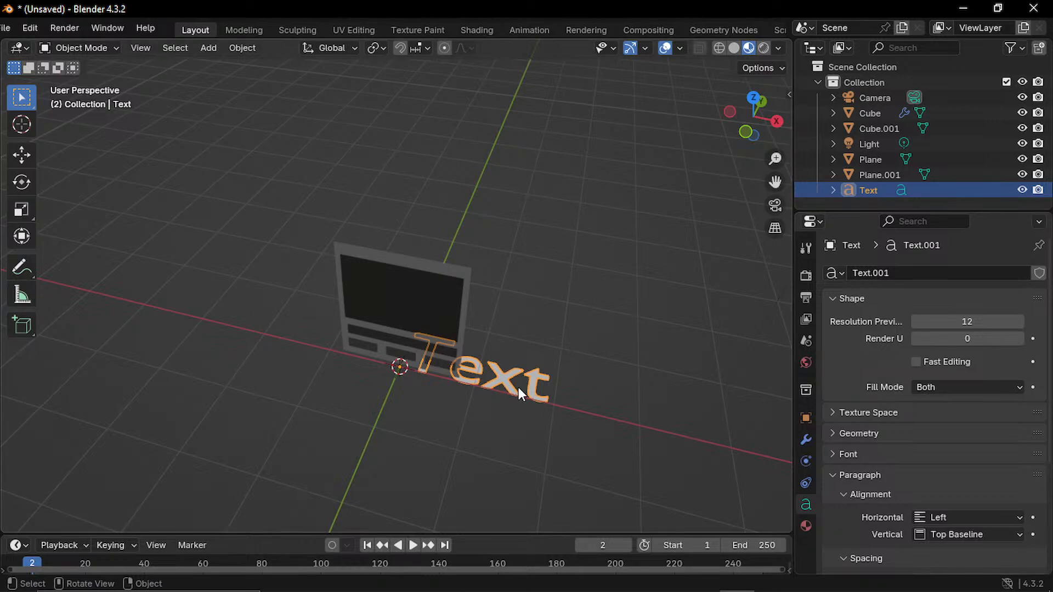
{"action": "key", "text": "g"}
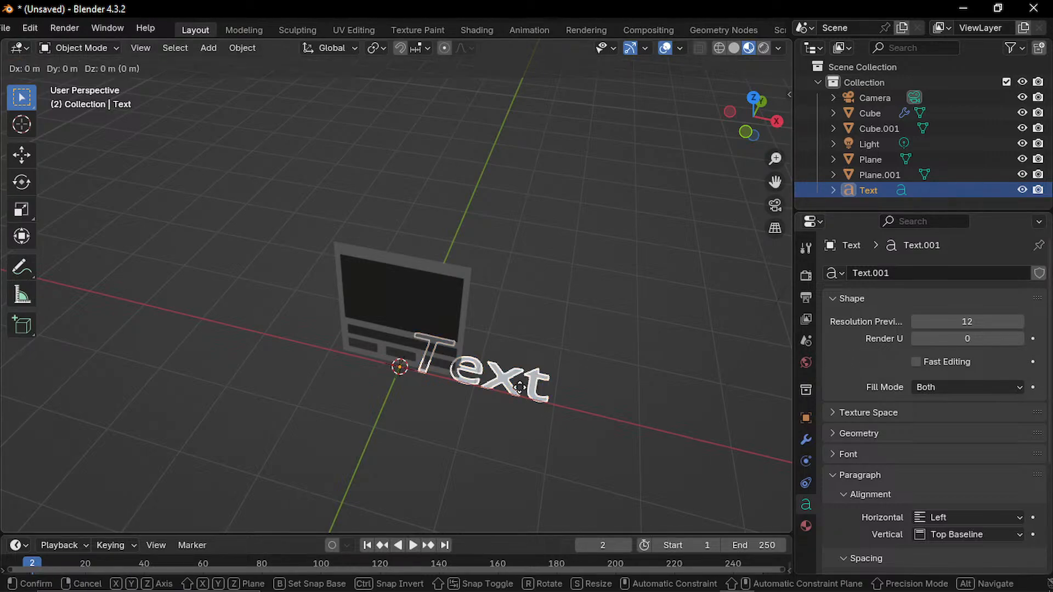
{"action": "left_click", "coordinate": [523, 386]}
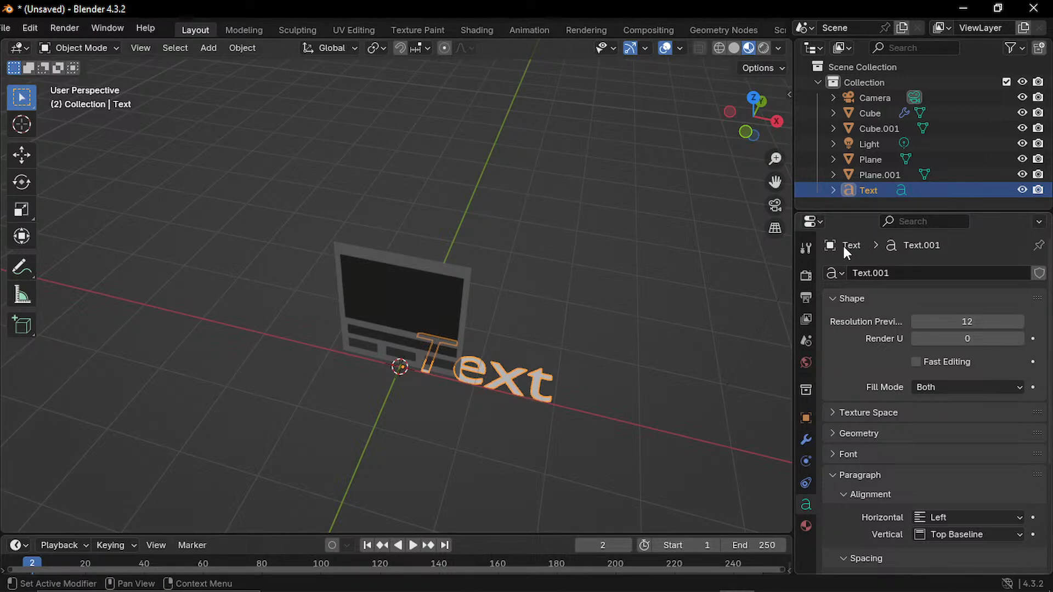
- Look through the text object's object, modifier, physics, constraint and font data properties for a way to change its wording
{"action": "double_click", "coordinate": [891, 273]}
{"action": "left_click", "coordinate": [843, 275]}
{"action": "left_click", "coordinate": [842, 274]}
{"action": "left_click", "coordinate": [840, 276]}
{"action": "left_click", "coordinate": [811, 433]}
{"action": "left_click", "coordinate": [811, 416]}
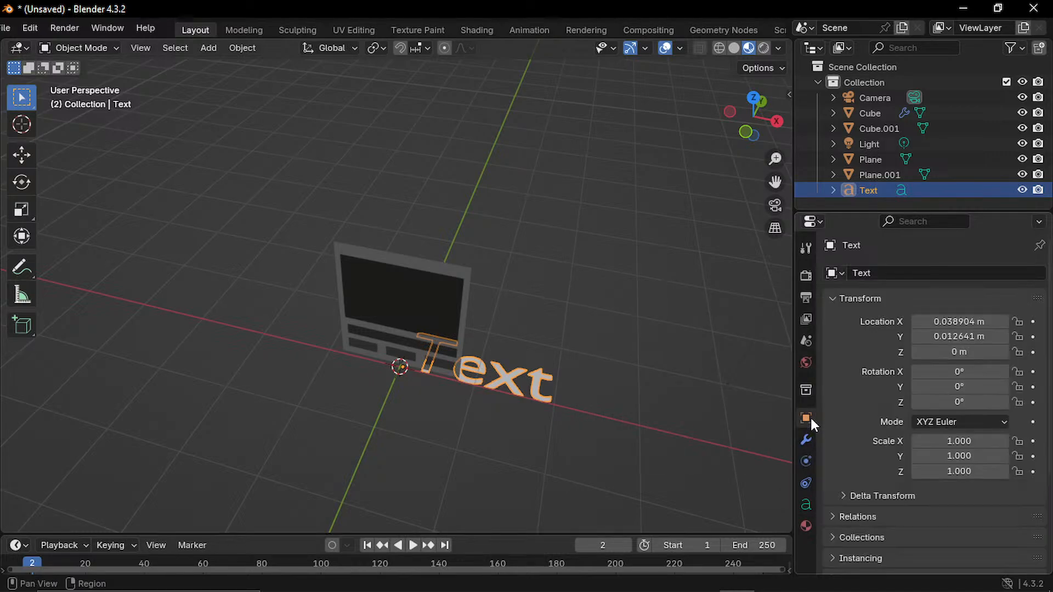
{"action": "left_click", "coordinate": [812, 392]}
{"action": "left_click", "coordinate": [807, 436]}
{"action": "left_click", "coordinate": [809, 460]}
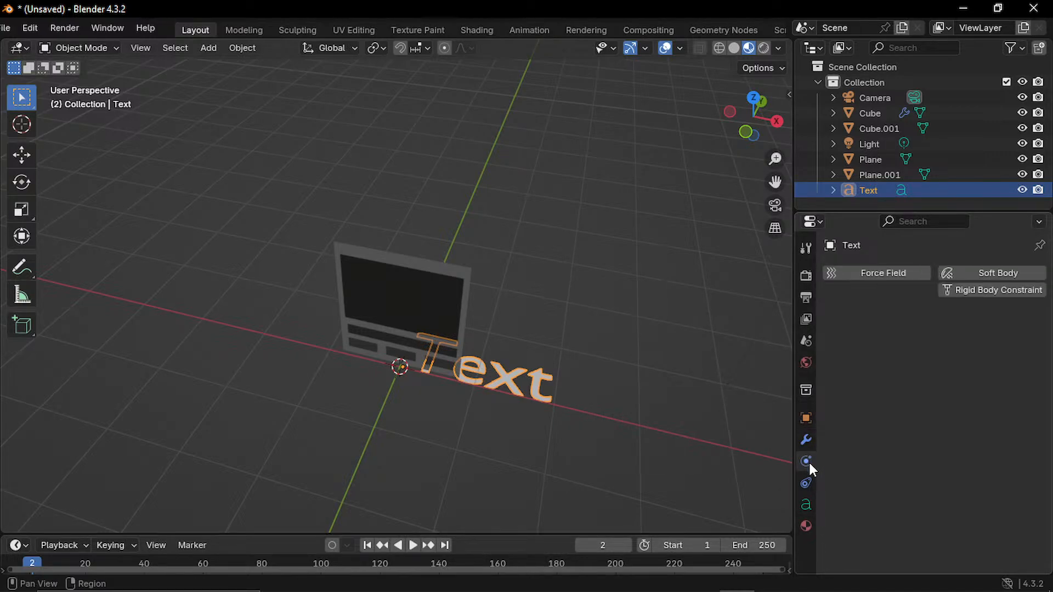
{"action": "left_click", "coordinate": [808, 482]}
{"action": "left_click", "coordinate": [806, 506]}
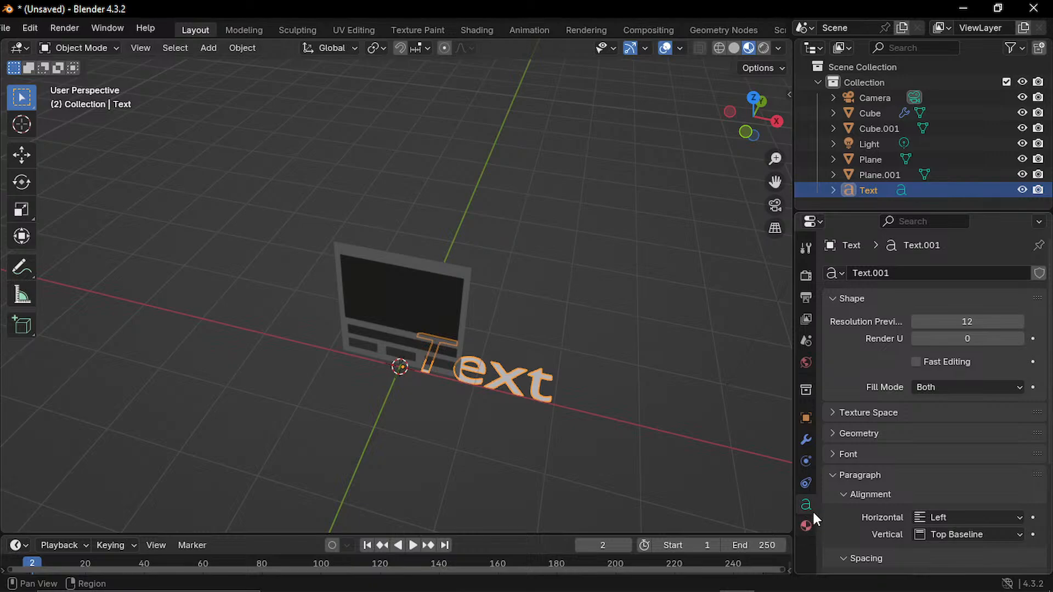
{"action": "scroll", "coordinate": [831, 493], "scroll_direction": "down", "scroll_amount": 6}
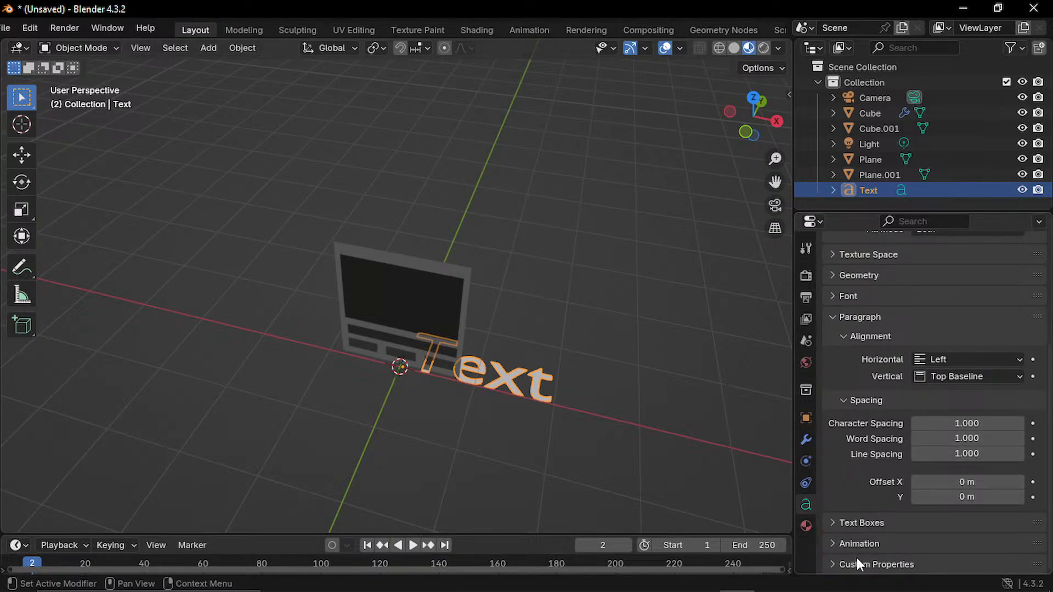
{"action": "scroll", "coordinate": [866, 455], "scroll_direction": "up", "scroll_amount": 5}
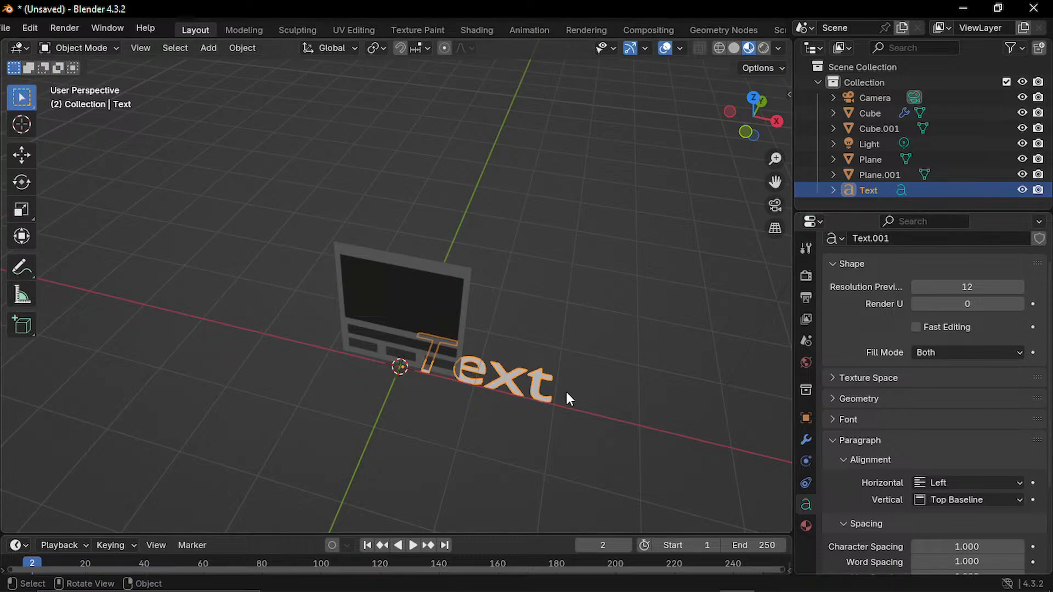
- Replace the text object's wording with "New" in Edit Mode and return to Object Mode
{"action": "key", "text": "t"}
{"action": "key", "text": "t"}
{"action": "left_click", "coordinate": [88, 48]}
{"action": "left_click", "coordinate": [101, 79]}
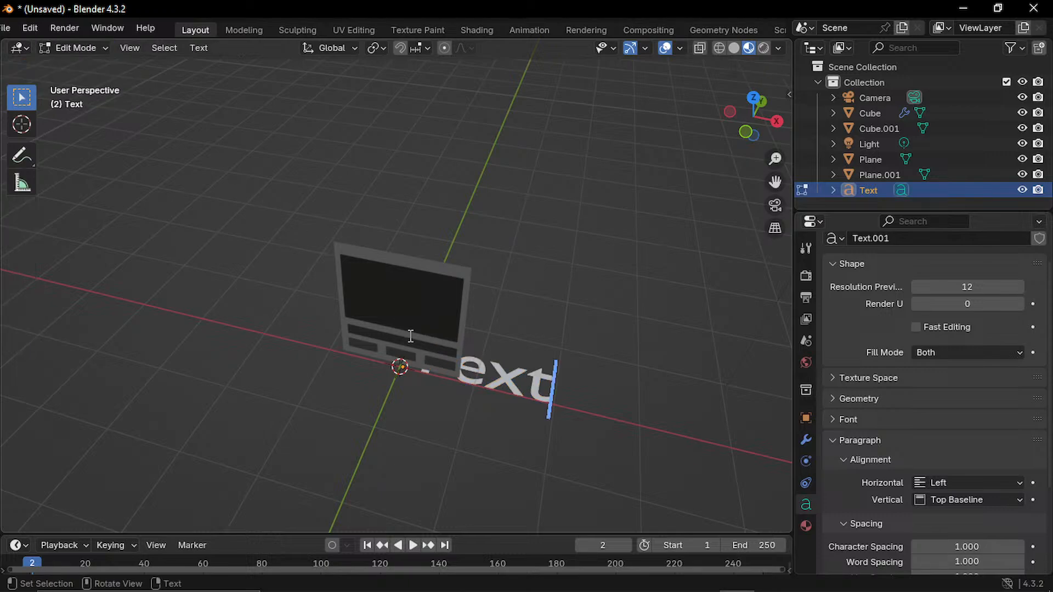
{"action": "double_click", "coordinate": [534, 390]}
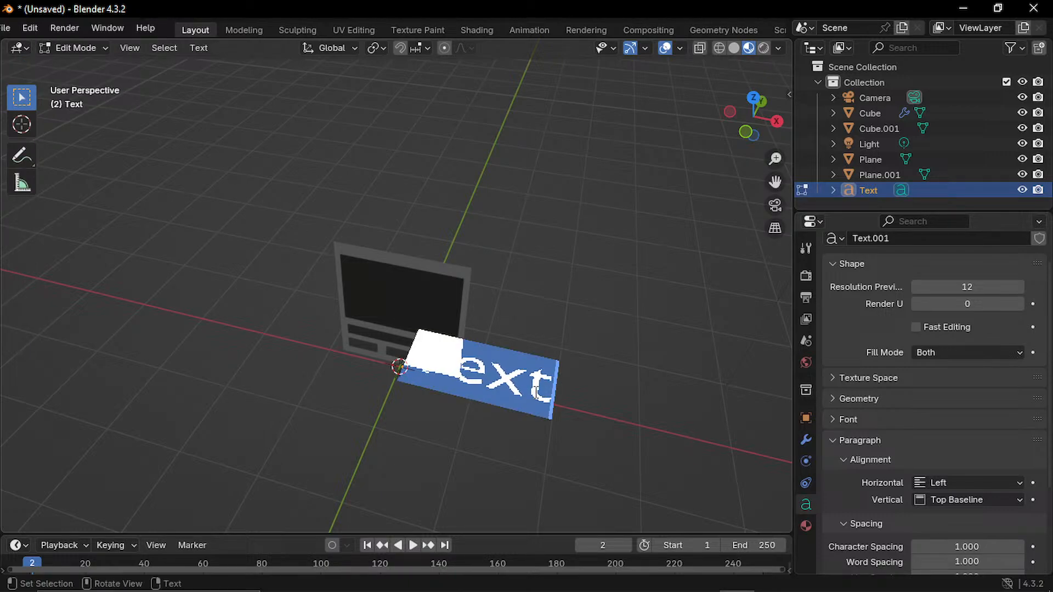
{"action": "key", "text": "BackSpace"}
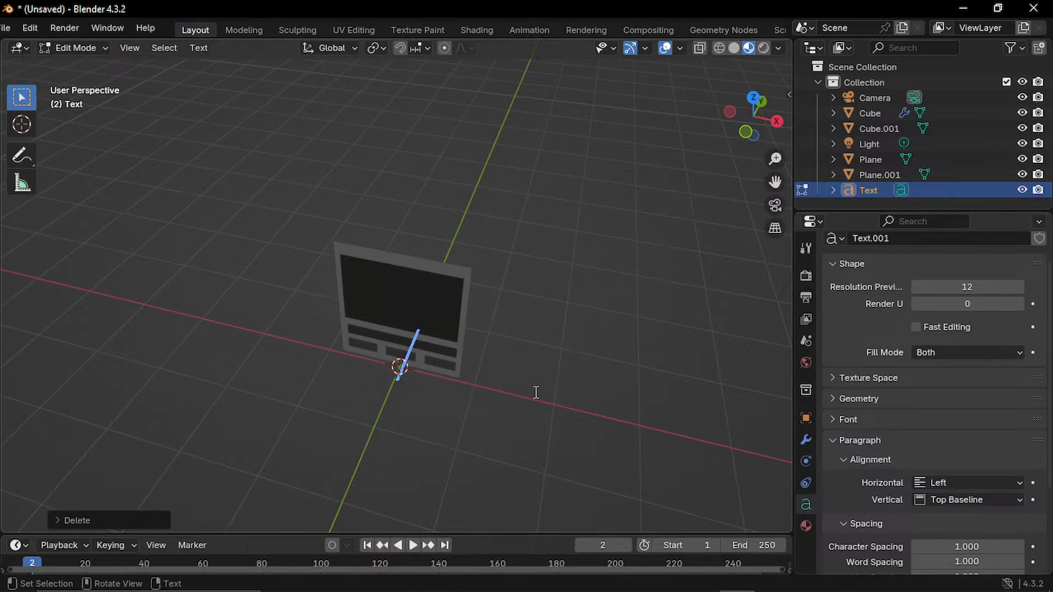
{"action": "type", "text": "N"}
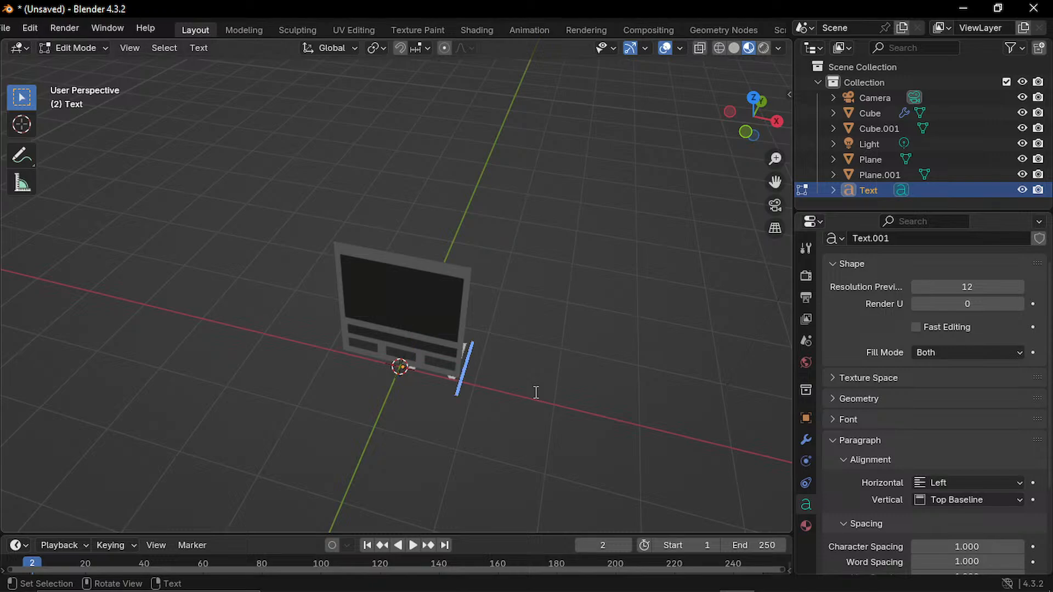
{"action": "type", "text": "ewv"}
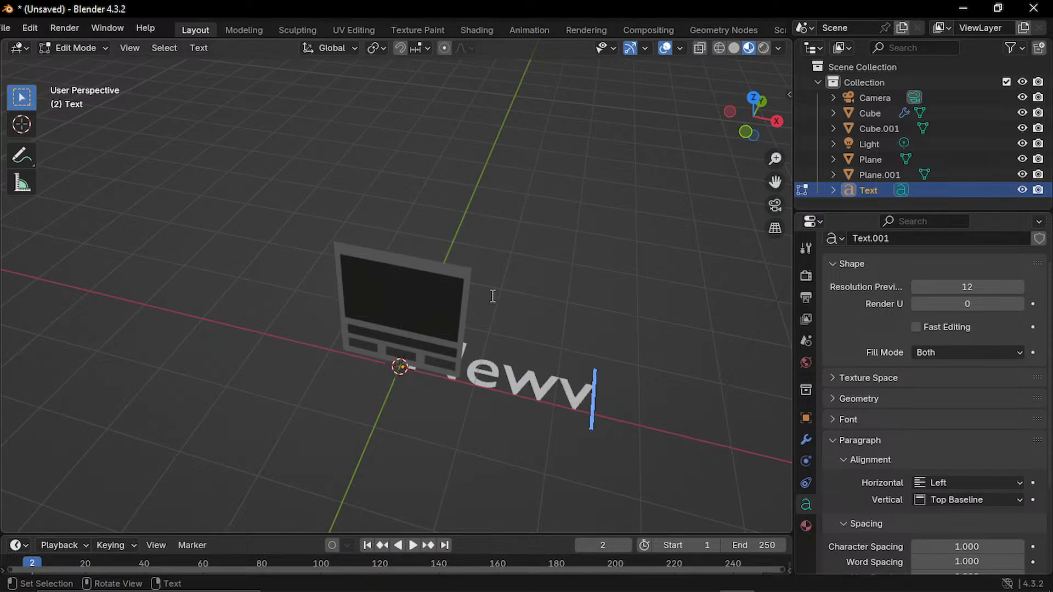
{"action": "key", "text": "BackSpace"}
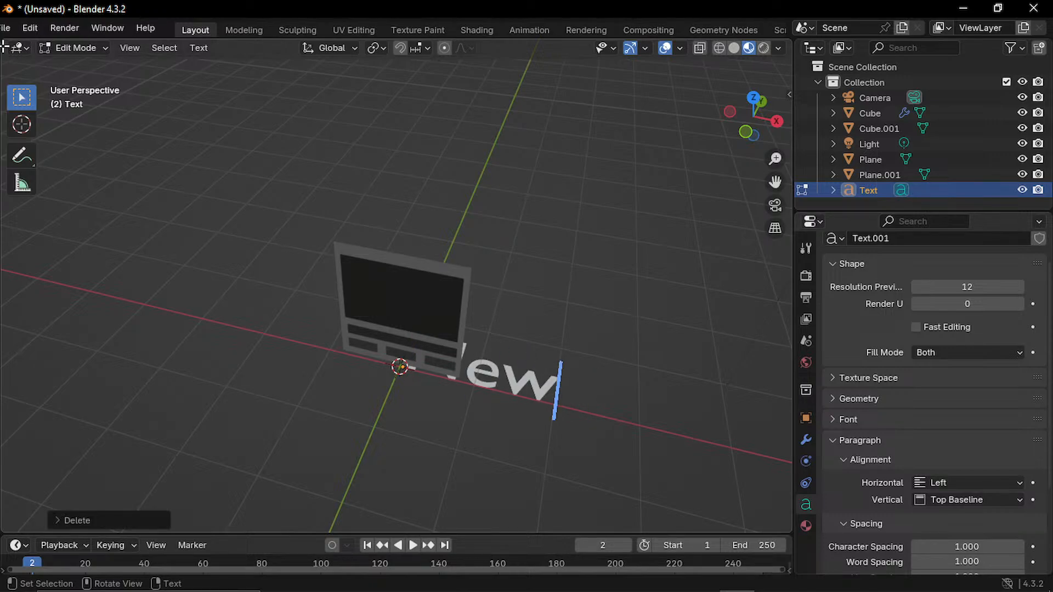
{"action": "left_click", "coordinate": [54, 50]}
{"action": "left_click", "coordinate": [78, 62]}
- Stand the "New" text upright by setting its X rotation to 90°
{"action": "middle_click_drag", "start_coordinate": [561, 327], "coordinate": [543, 368]}
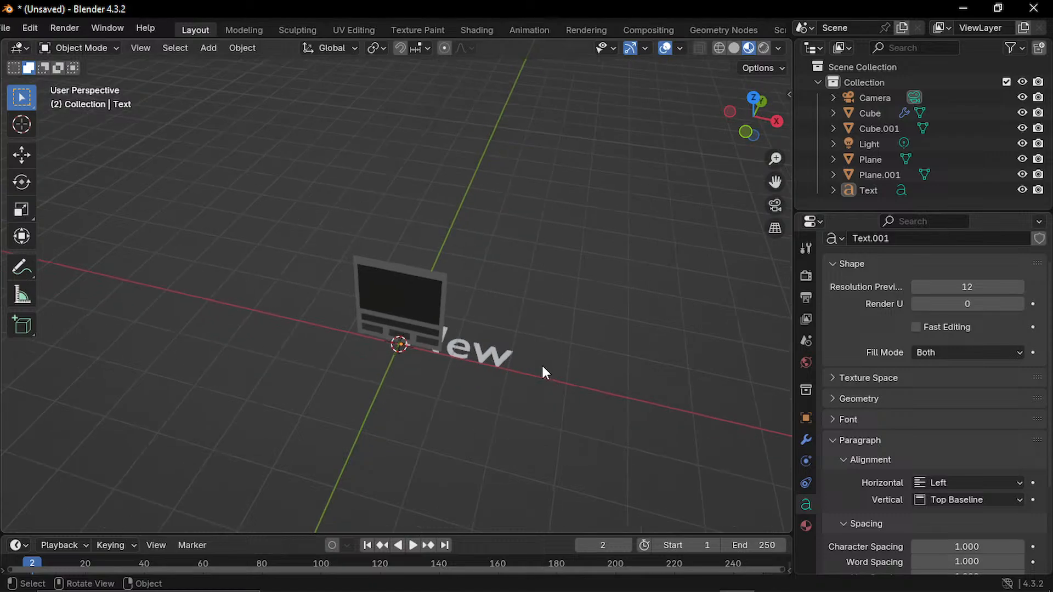
{"action": "left_click", "coordinate": [495, 360]}
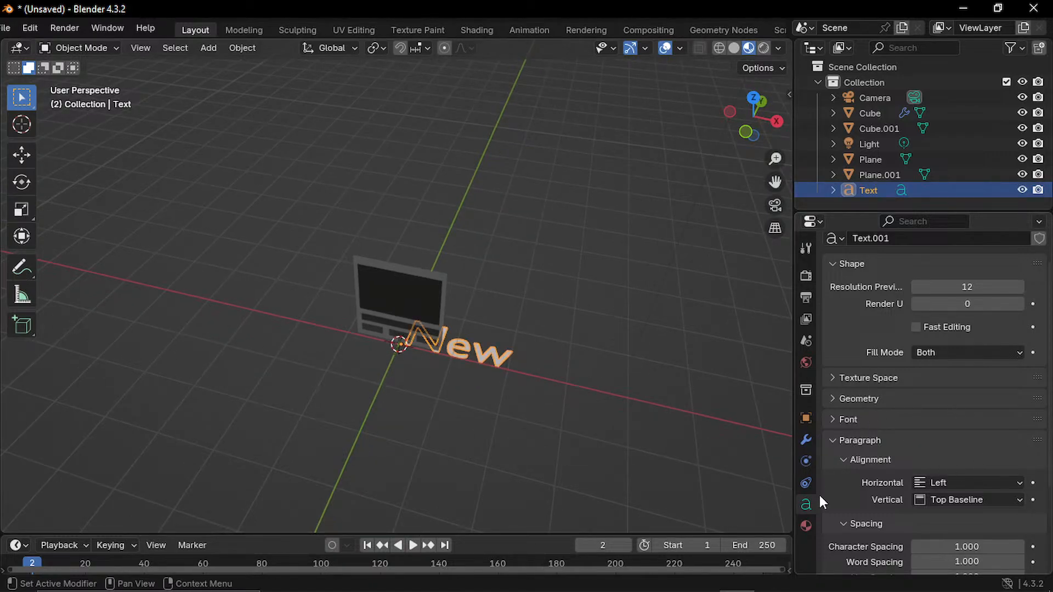
{"action": "left_click", "coordinate": [805, 419]}
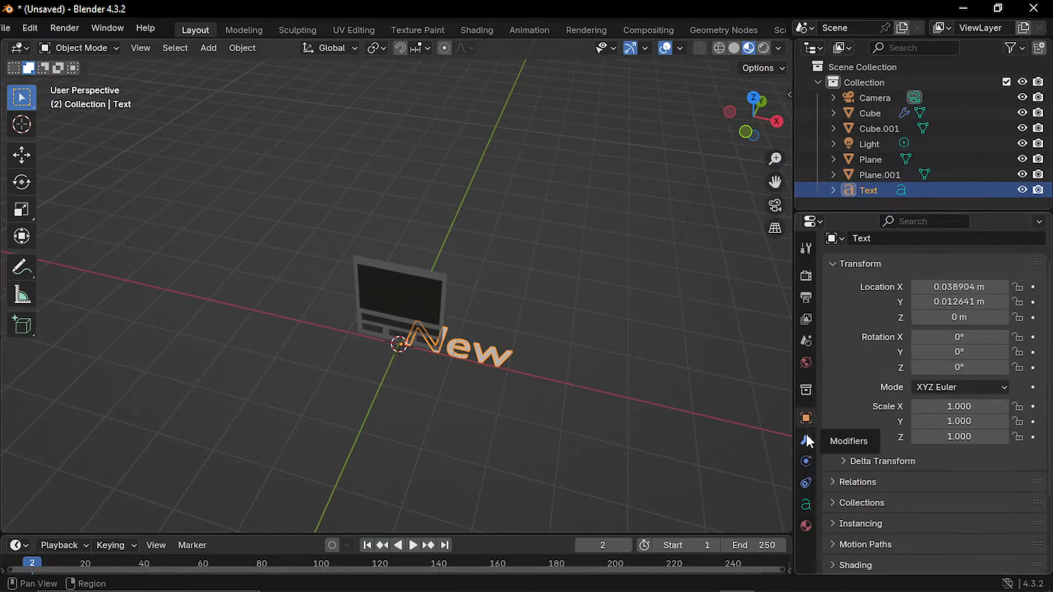
{"action": "left_click", "coordinate": [965, 407]}
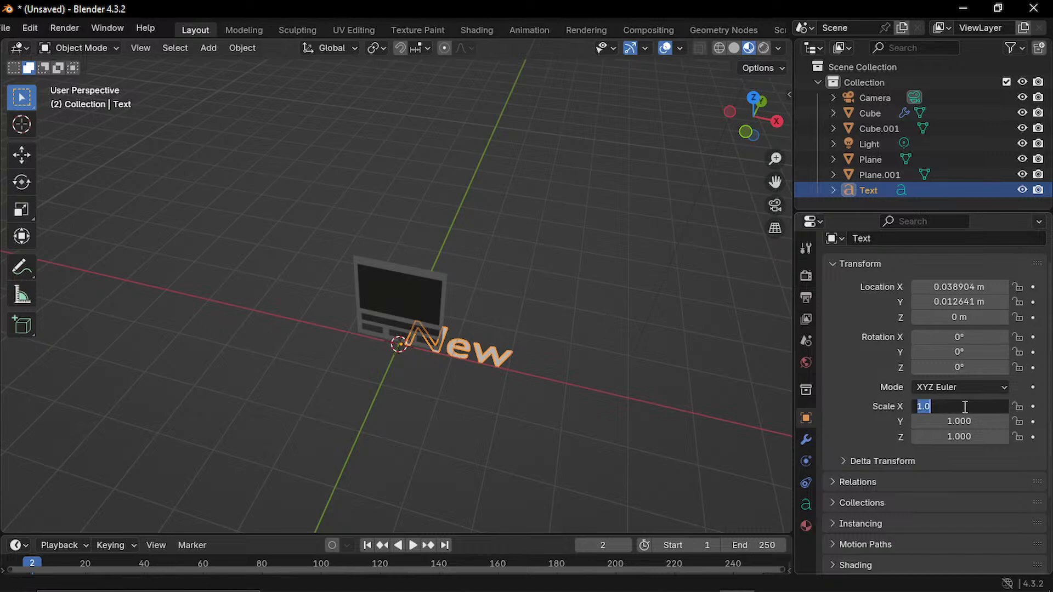
{"action": "key", "text": "Return"}
{"action": "left_click", "coordinate": [959, 334]}
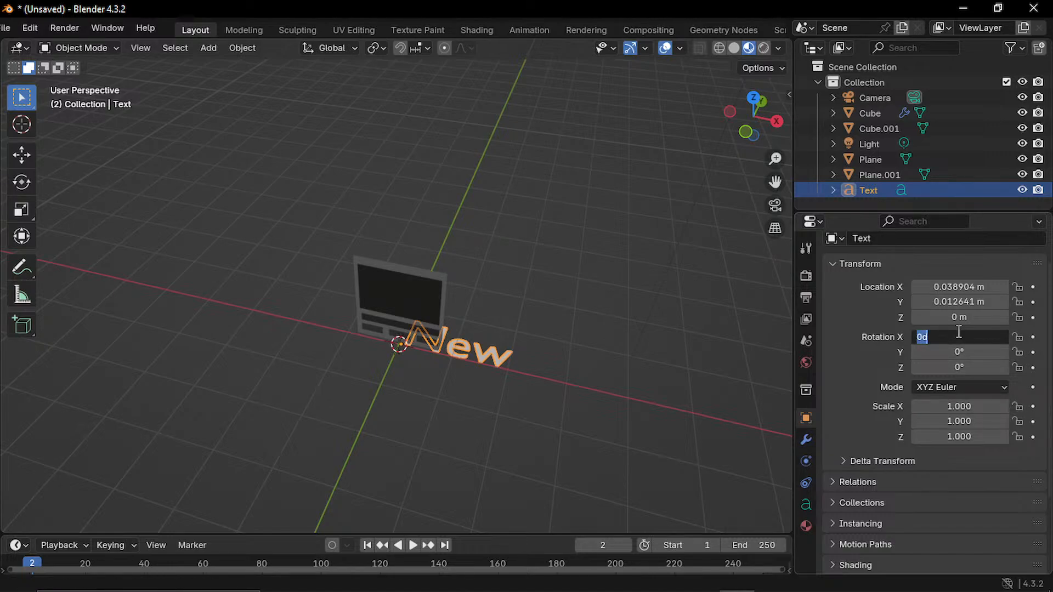
{"action": "type", "text": "90"}
{"action": "key", "text": "Return"}
- Move the "New" text along the global X axis to about X -1.64 m, overlapping the panel's base
{"action": "left_click", "coordinate": [530, 353]}
{"action": "scroll", "coordinate": [544, 378], "scroll_direction": "up", "scroll_amount": 3}
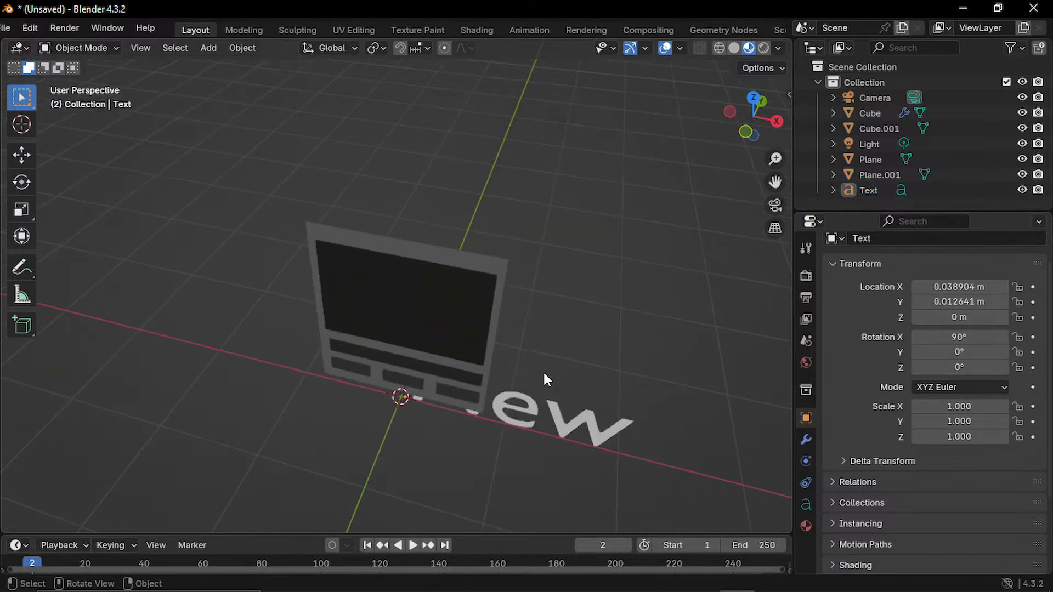
{"action": "scroll", "coordinate": [545, 373], "scroll_direction": "up", "scroll_amount": 4}
{"action": "middle_click_drag", "start_coordinate": [541, 336], "coordinate": [476, 282]}
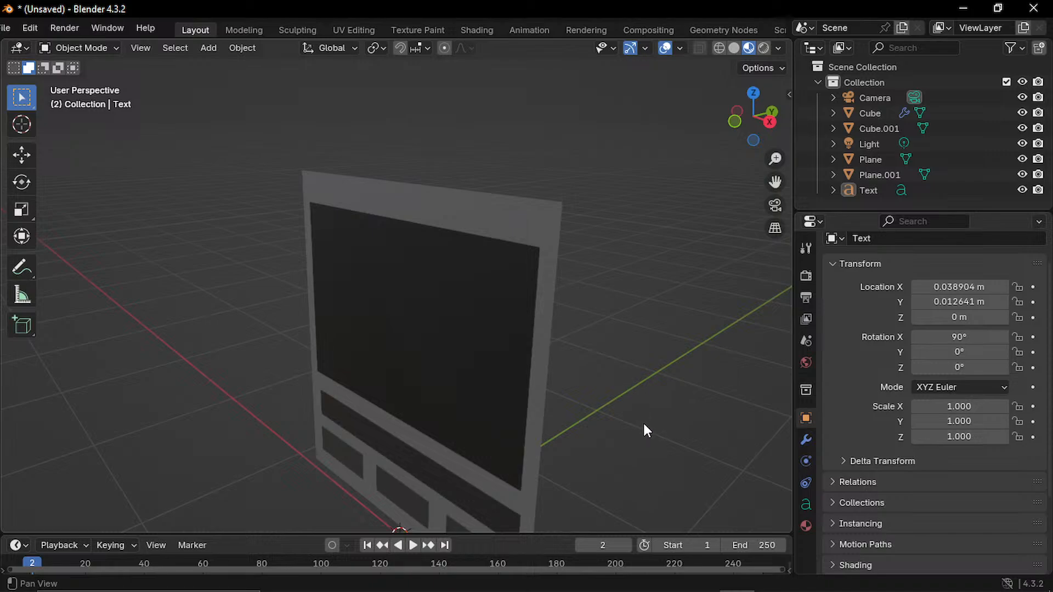
{"action": "middle_click_drag", "start_coordinate": [644, 425], "coordinate": [569, 357], "text": "shift"}
{"action": "left_click", "coordinate": [607, 423]}
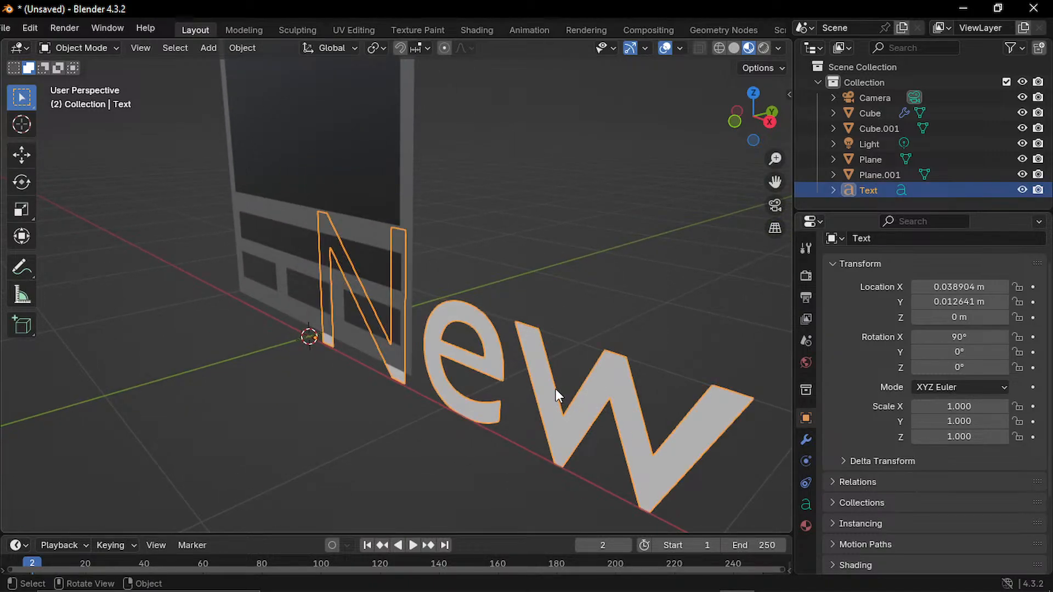
{"action": "key", "text": "g"}
{"action": "key", "text": "x"}
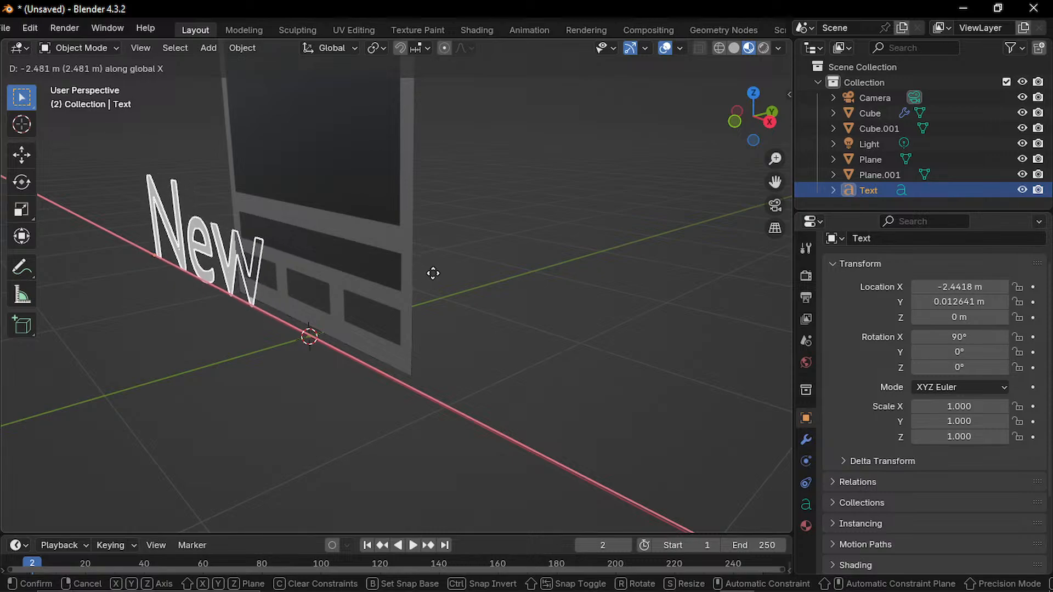
{"action": "left_click", "coordinate": [454, 302]}
- Switch the viewport to solid shading and leave the panel's large screen plane deselected
{"action": "middle_click_drag", "start_coordinate": [475, 315], "coordinate": [625, 318]}
{"action": "middle_click_drag", "start_coordinate": [411, 317], "coordinate": [428, 362]}
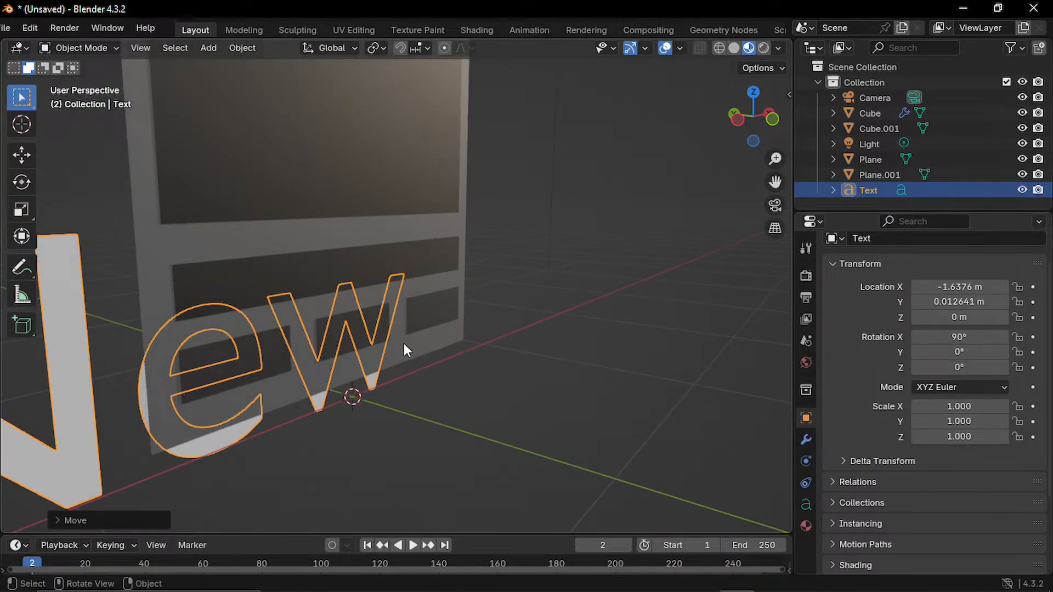
{"action": "scroll", "coordinate": [384, 348], "scroll_direction": "down", "scroll_amount": 3}
{"action": "middle_click_drag", "start_coordinate": [336, 357], "coordinate": [302, 375], "text": "shift"}
{"action": "scroll", "coordinate": [344, 384], "scroll_direction": "down", "scroll_amount": 3}
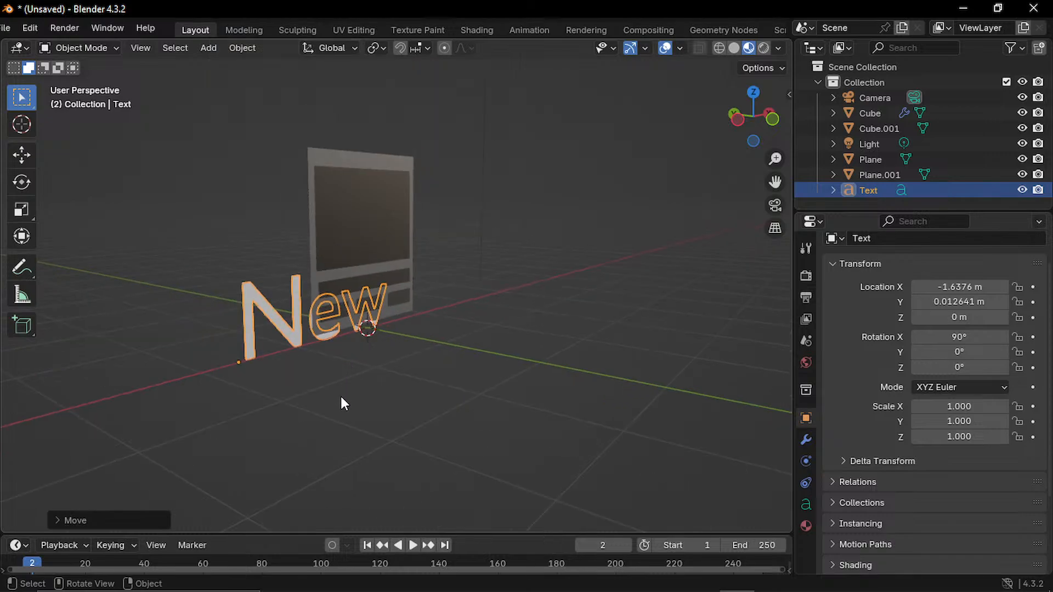
{"action": "middle_click_drag", "start_coordinate": [343, 405], "coordinate": [273, 397]}
{"action": "left_click", "coordinate": [301, 244]}
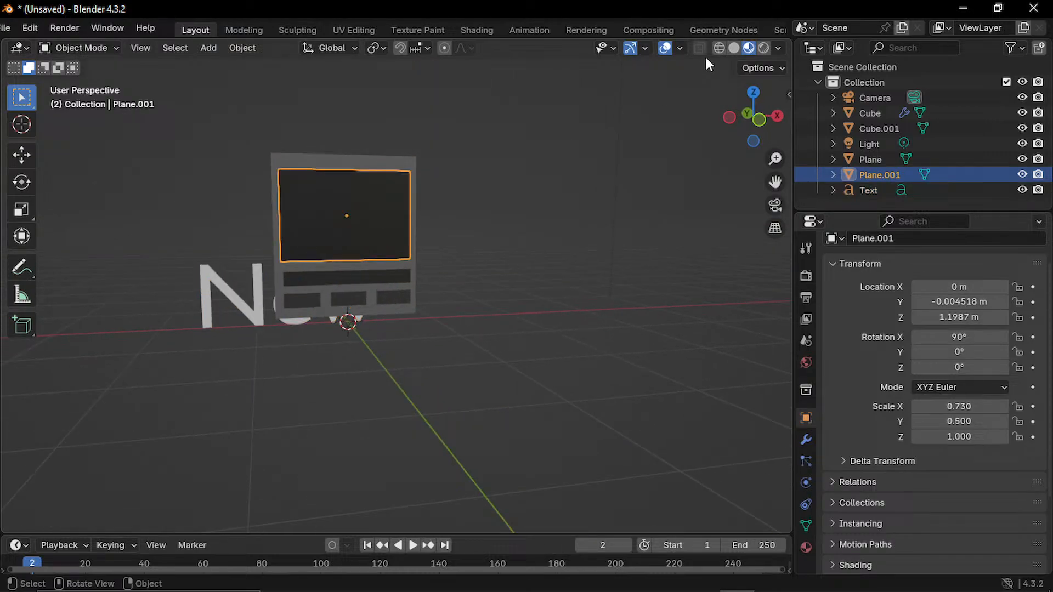
{"action": "left_click", "coordinate": [734, 48]}
{"action": "scroll", "coordinate": [353, 261], "scroll_direction": "up", "scroll_amount": 3}
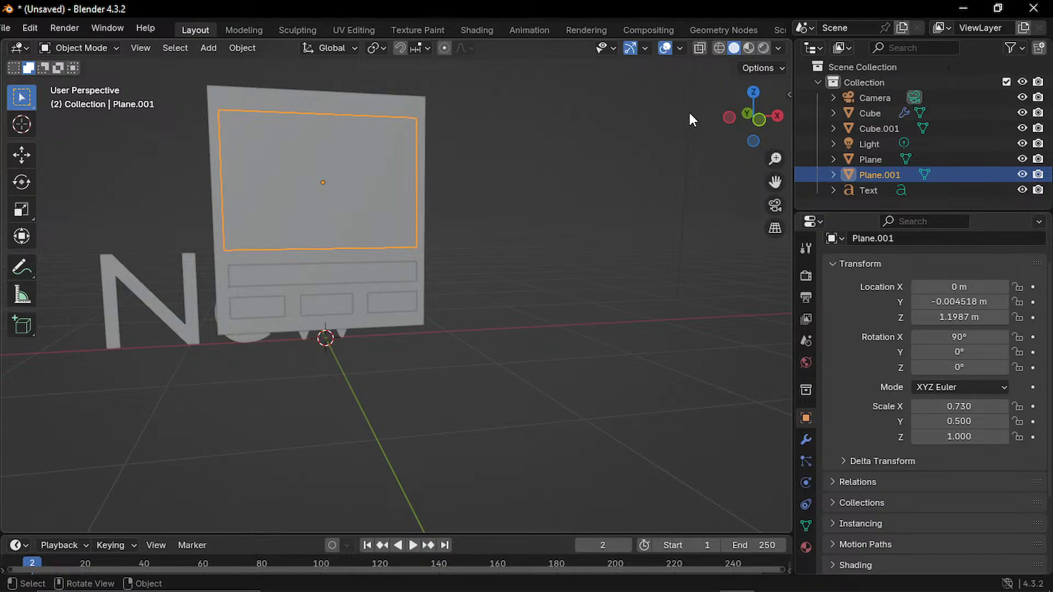
{"action": "left_click", "coordinate": [564, 271]}
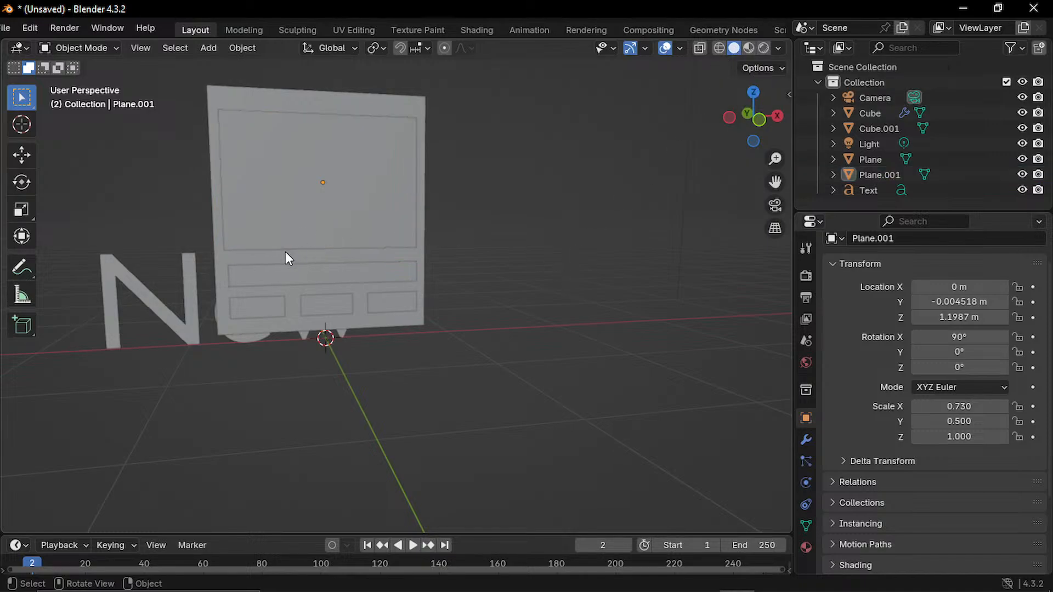
- Select the "New" text in the front view and examine its placement against the panel from steeply above
{"action": "left_click", "coordinate": [224, 259]}
{"action": "key", "text": "KP_1"}
{"action": "left_click", "coordinate": [149, 320]}
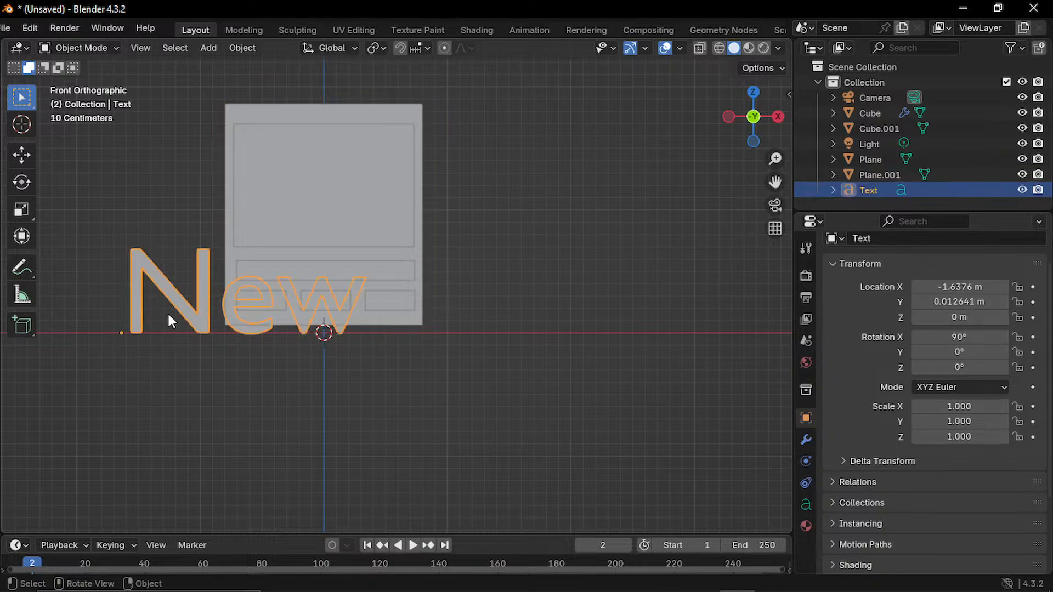
{"action": "scroll", "coordinate": [168, 316], "scroll_direction": "up", "scroll_amount": 4}
{"action": "scroll", "coordinate": [280, 329], "scroll_direction": "down", "scroll_amount": 4}
{"action": "key", "text": "KP_8"}
{"action": "key", "text": "KP_8"}
{"action": "key", "text": "KP_8"}
{"action": "key", "text": "KP_8"}
{"action": "key", "text": "KP_8"}
{"action": "key", "text": "KP_8"}
{"action": "key", "text": "KP_8"}
{"action": "key", "text": "KP_8"}
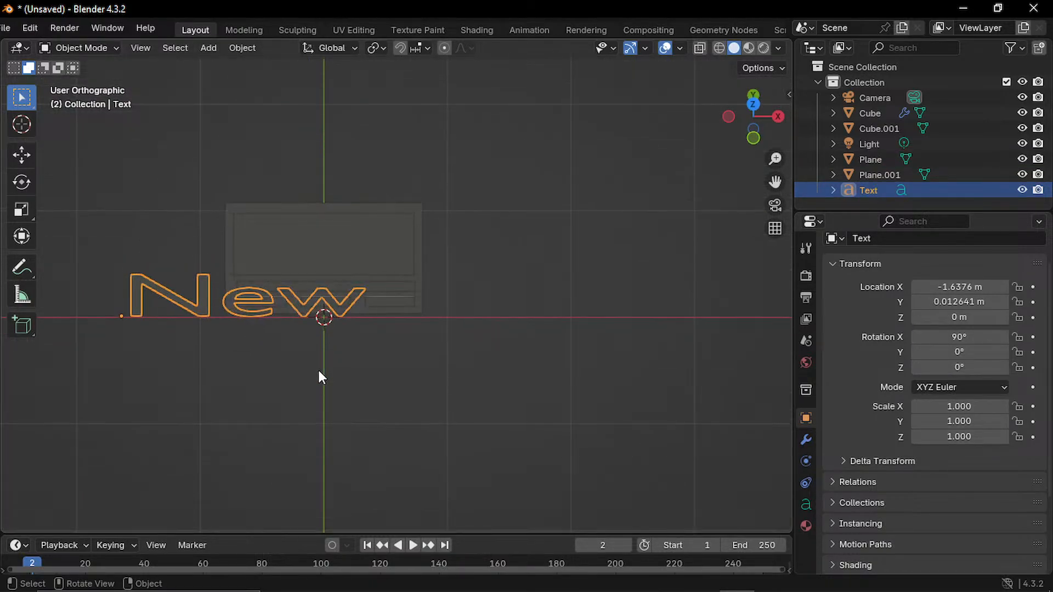
- Move the "New" text along the global Y axis to about Y -0.031 m, in front of the panel
{"action": "key", "text": "KP_8"}
{"action": "key", "text": "KP_8"}
{"action": "key", "text": "KP_8"}
{"action": "key", "text": "KP_8"}
{"action": "key", "text": "KP_8"}
{"action": "key", "text": "KP_8"}
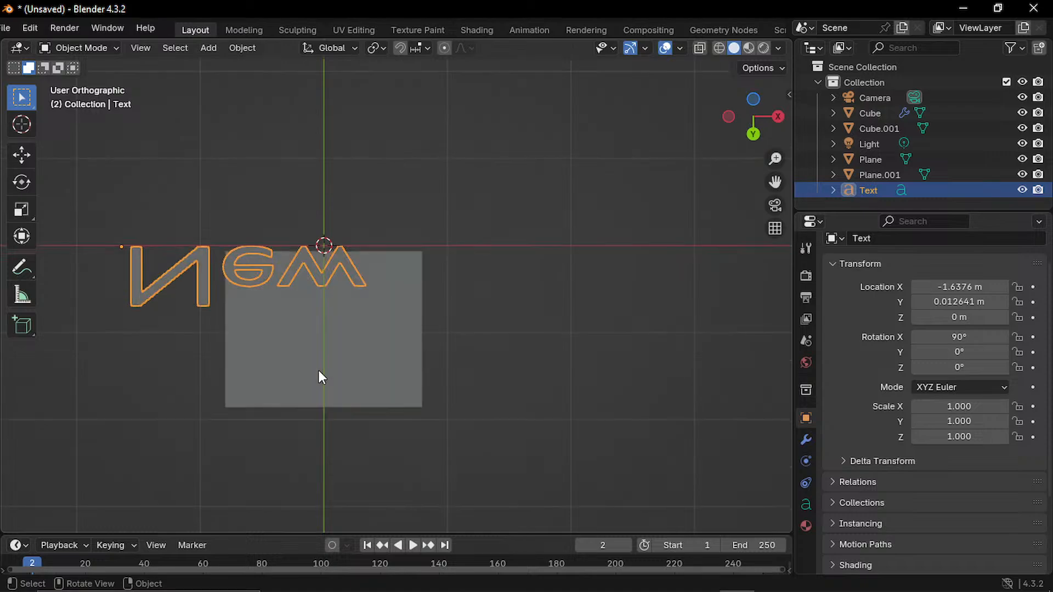
{"action": "key", "text": "KP_2"}
{"action": "key", "text": "KP_2"}
{"action": "key", "text": "KP_2"}
{"action": "key", "text": "KP_2"}
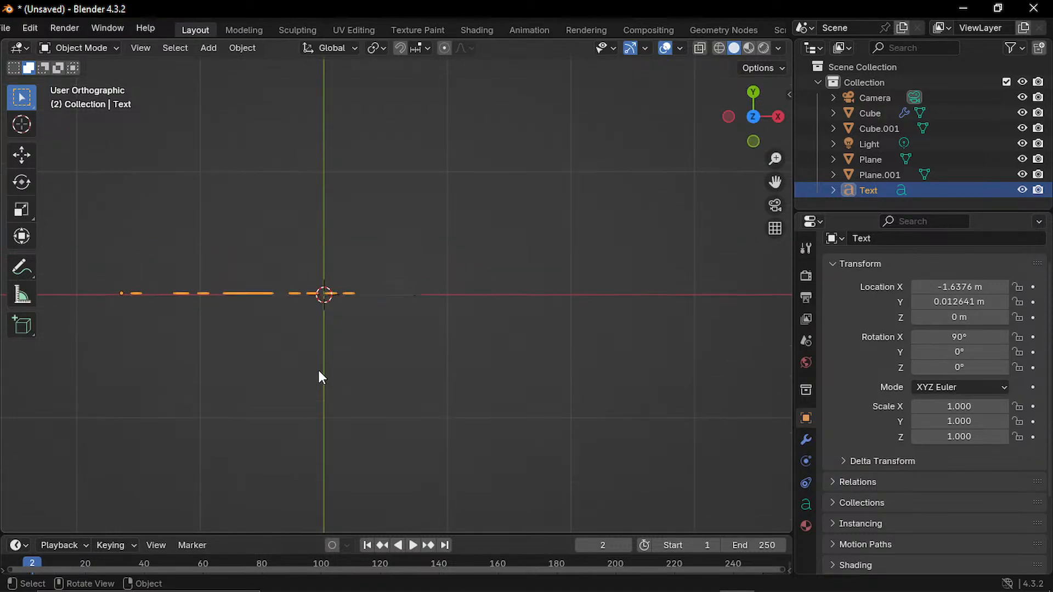
{"action": "key", "text": "KP_8"}
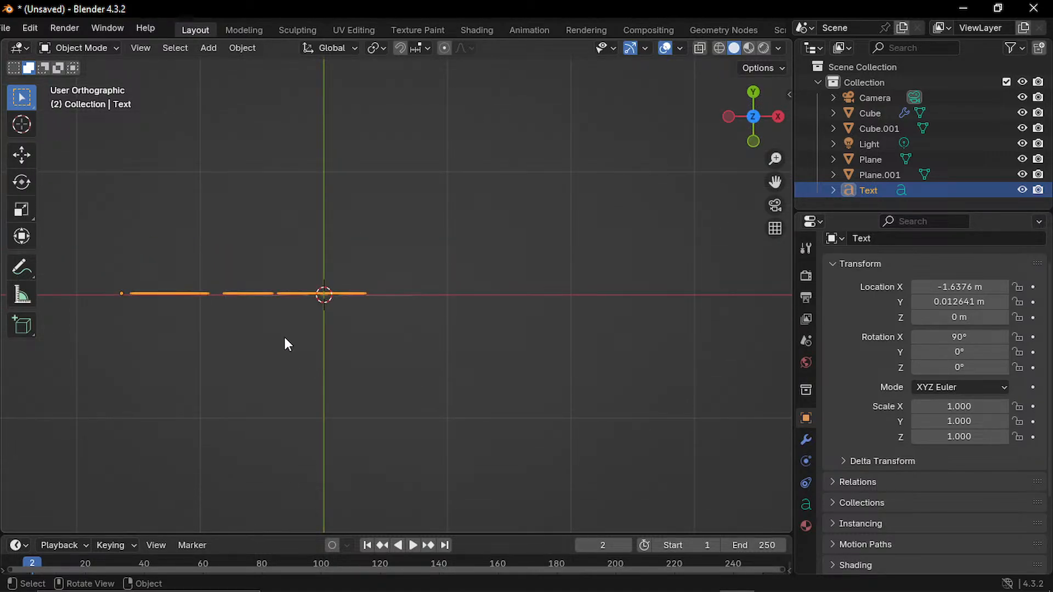
{"action": "key", "text": "g"}
{"action": "key", "text": "y"}
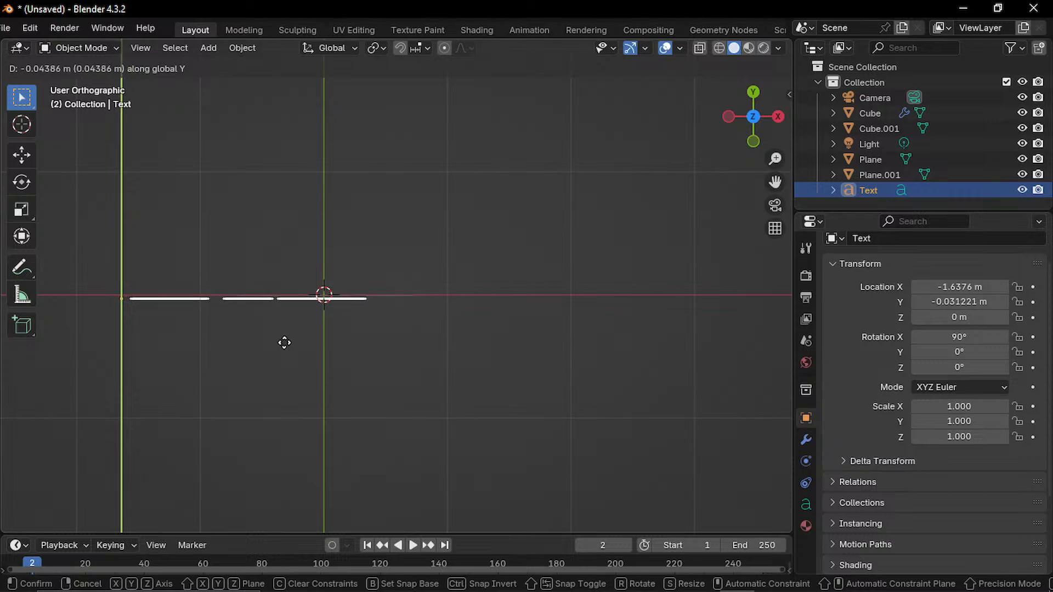
{"action": "left_click", "coordinate": [285, 342]}
{"action": "key", "text": "KP_1"}
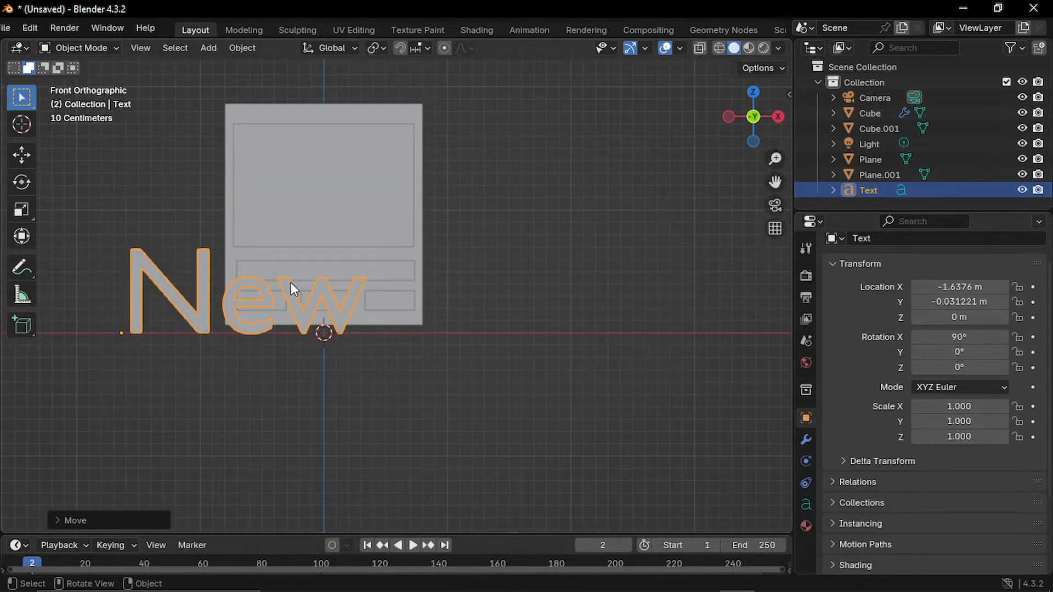
- Examine the text's placement in front of the panel from an angle, leaving the "New" text selected in front view
{"action": "scroll", "coordinate": [289, 283], "scroll_direction": "up", "scroll_amount": 4}
{"action": "scroll", "coordinate": [273, 320], "scroll_direction": "down", "scroll_amount": 2}
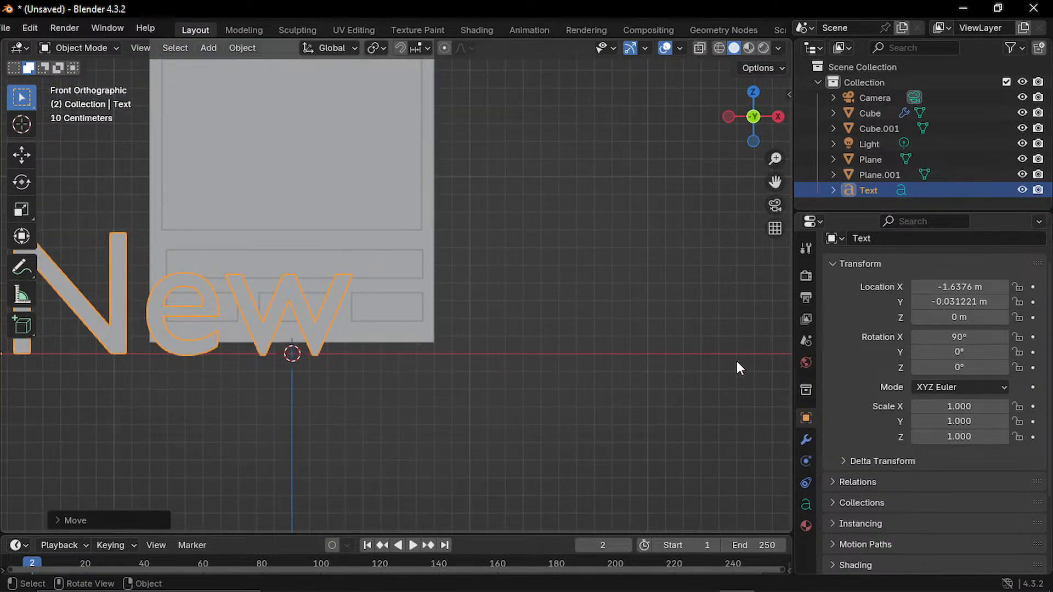
{"action": "middle_click_drag", "start_coordinate": [479, 394], "coordinate": [381, 282]}
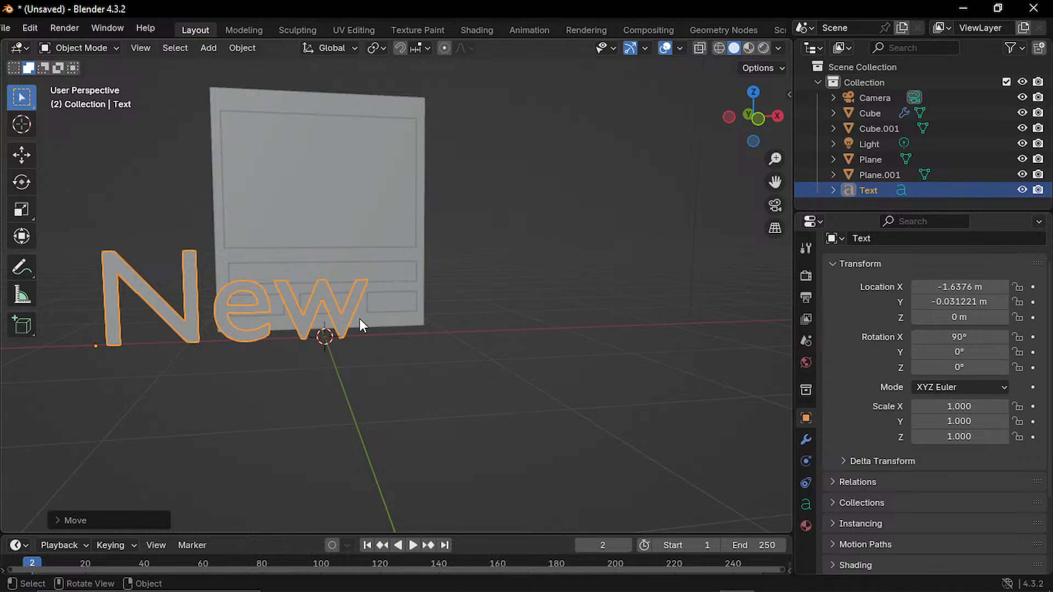
{"action": "left_click", "coordinate": [295, 275]}
{"action": "key", "text": "KP_1"}
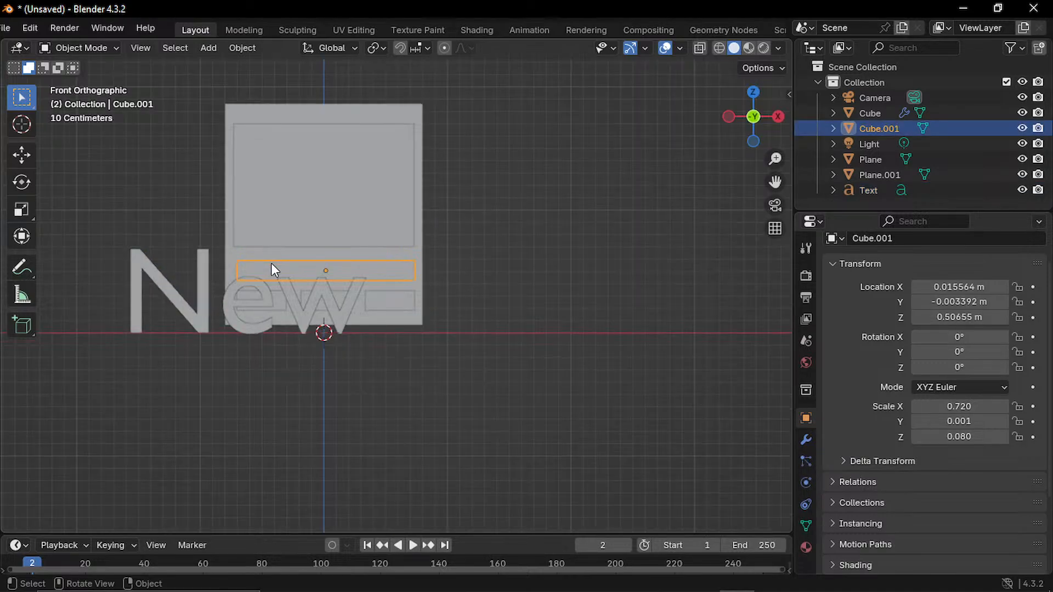
{"action": "left_click", "coordinate": [418, 380]}
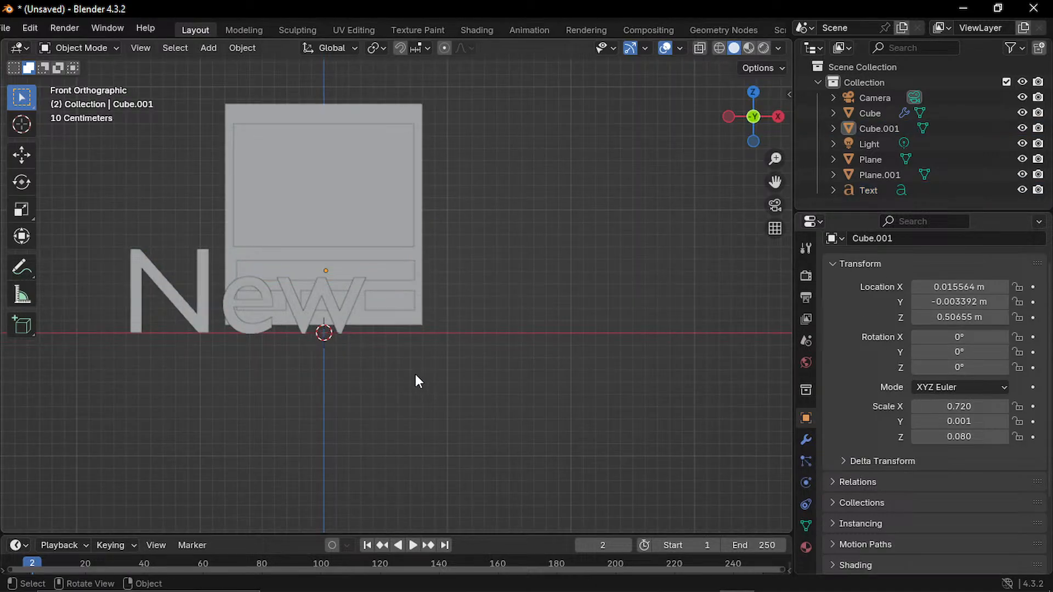
{"action": "left_click", "coordinate": [189, 315]}
{"action": "left_click", "coordinate": [933, 406]}
{"action": "type", "text": "0.91"}
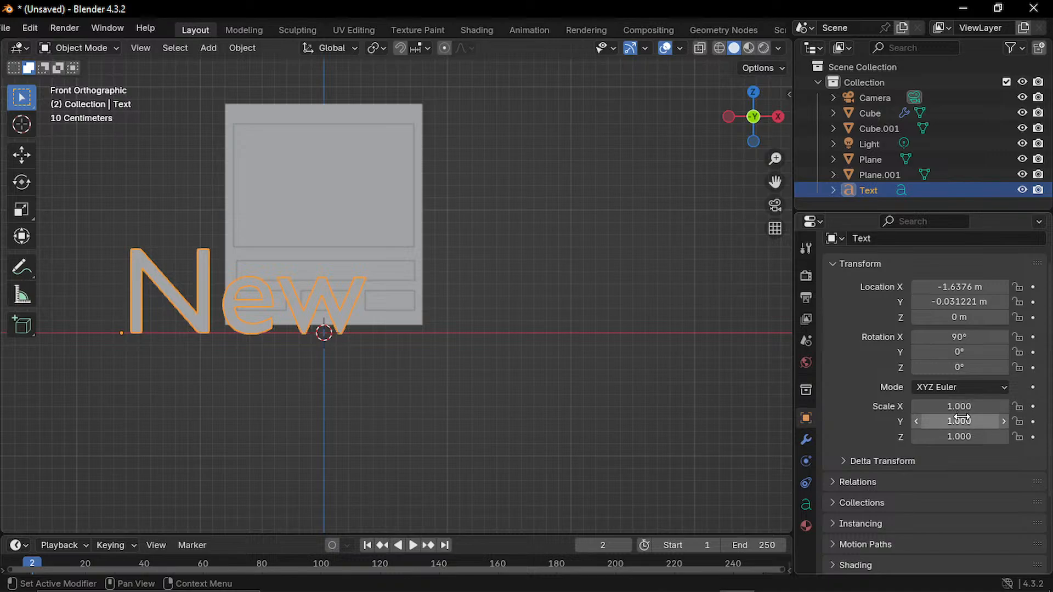
{"action": "key", "text": "Return"}
{"action": "left_click_drag", "start_coordinate": [963, 407], "coordinate": [956, 407]}
{"action": "key", "text": "ctrl+z"}
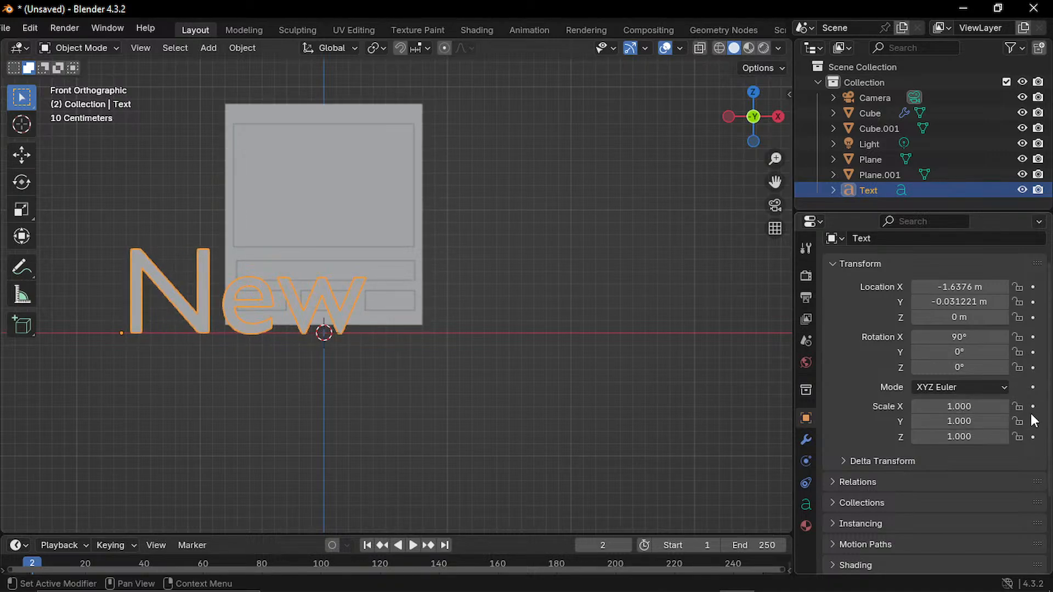
{"action": "left_click", "coordinate": [1018, 422]}
{"action": "left_click", "coordinate": [1019, 437]}
{"action": "left_click_drag", "start_coordinate": [965, 408], "coordinate": [948, 407]}
{"action": "key", "text": "ctrl+z"}
{"action": "left_click", "coordinate": [1018, 407]}
{"action": "left_click", "coordinate": [1018, 437]}
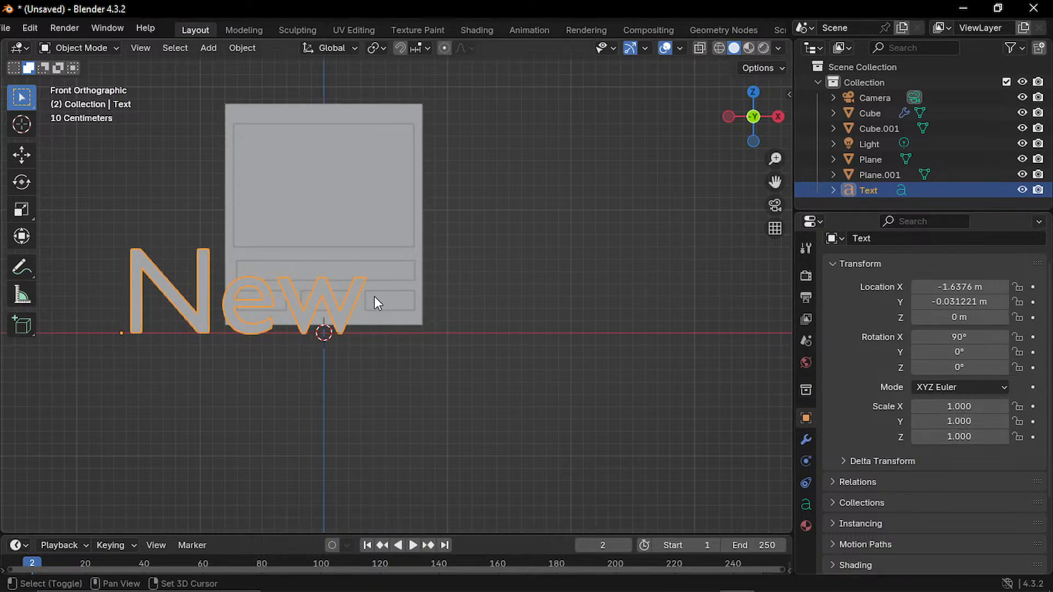
- Scale the "New" text down uniformly to about 0.291
{"action": "key", "text": "s"}
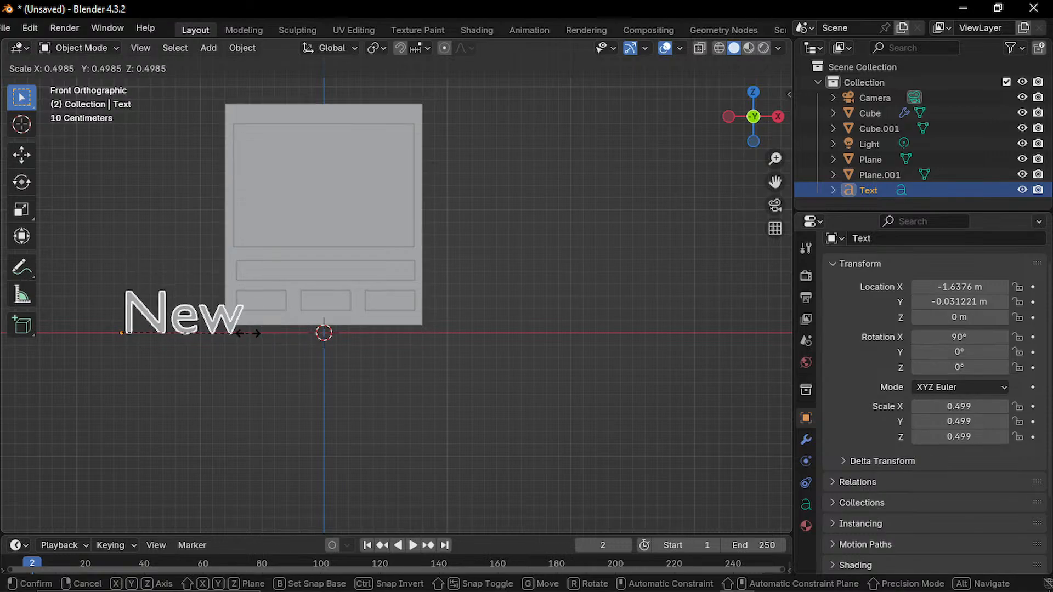
{"action": "left_click", "coordinate": [165, 328]}
{"action": "scroll", "coordinate": [164, 329], "scroll_direction": "up", "scroll_amount": 5}
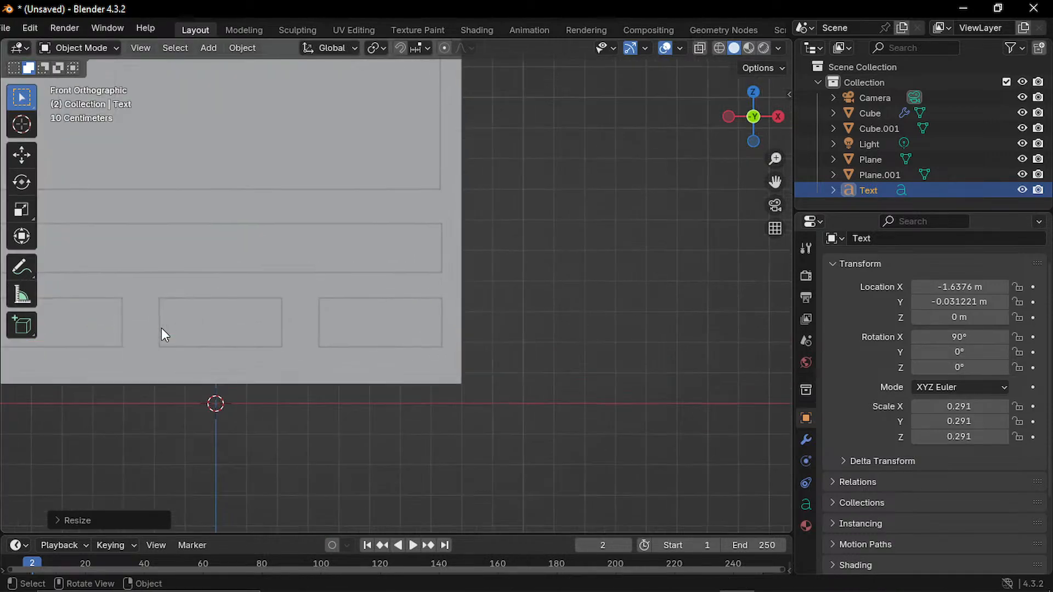
{"action": "middle_click_drag", "start_coordinate": [172, 344], "coordinate": [269, 373]}
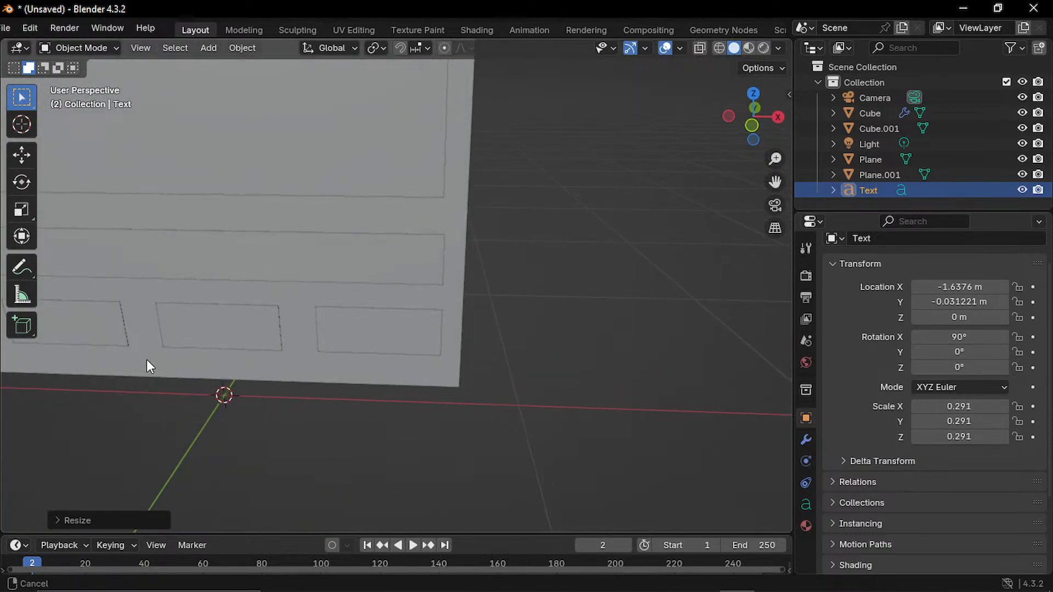
{"action": "middle_click_drag", "start_coordinate": [146, 360], "coordinate": [544, 317], "text": "shift"}
{"action": "left_click_drag", "start_coordinate": [153, 332], "coordinate": [239, 335]}
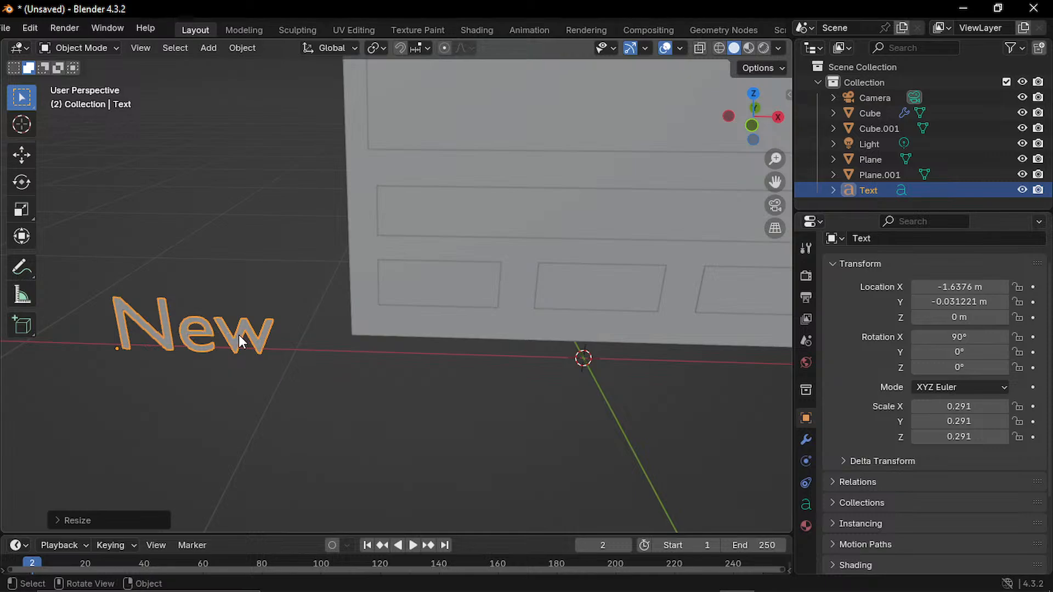
{"action": "key", "text": "g"}
{"action": "key", "text": "z"}
{"action": "right_click", "coordinate": [305, 332]}
- Move the "New" text to about X -0.819 m and Y -0.0036 m, close against the panel's front face
{"action": "key", "text": "g"}
{"action": "key", "text": "x"}
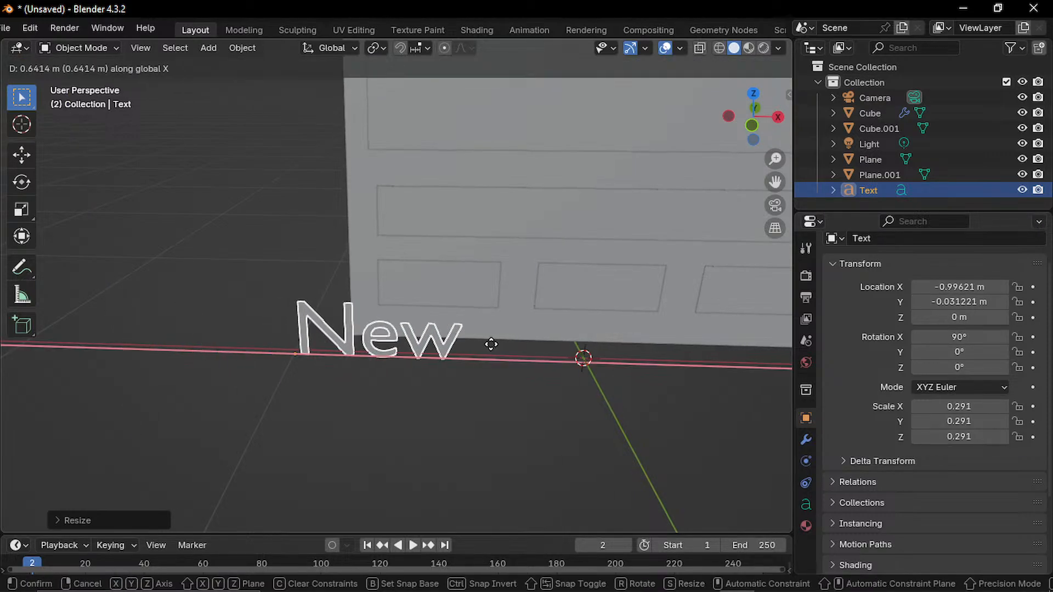
{"action": "left_click", "coordinate": [534, 373]}
{"action": "middle_click_drag", "start_coordinate": [524, 394], "coordinate": [515, 296]}
{"action": "key", "text": "g"}
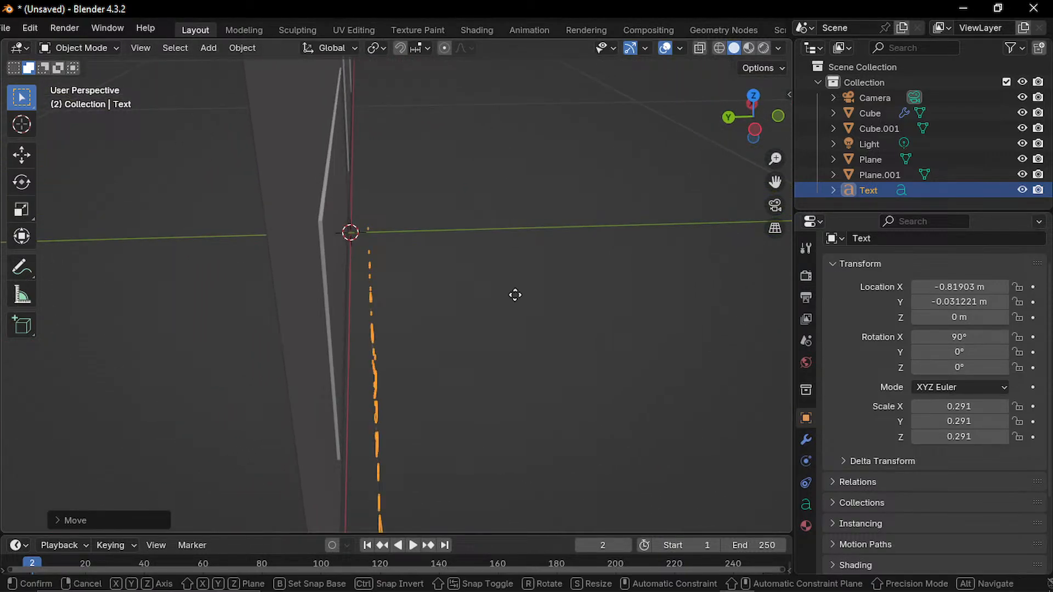
{"action": "key", "text": "y"}
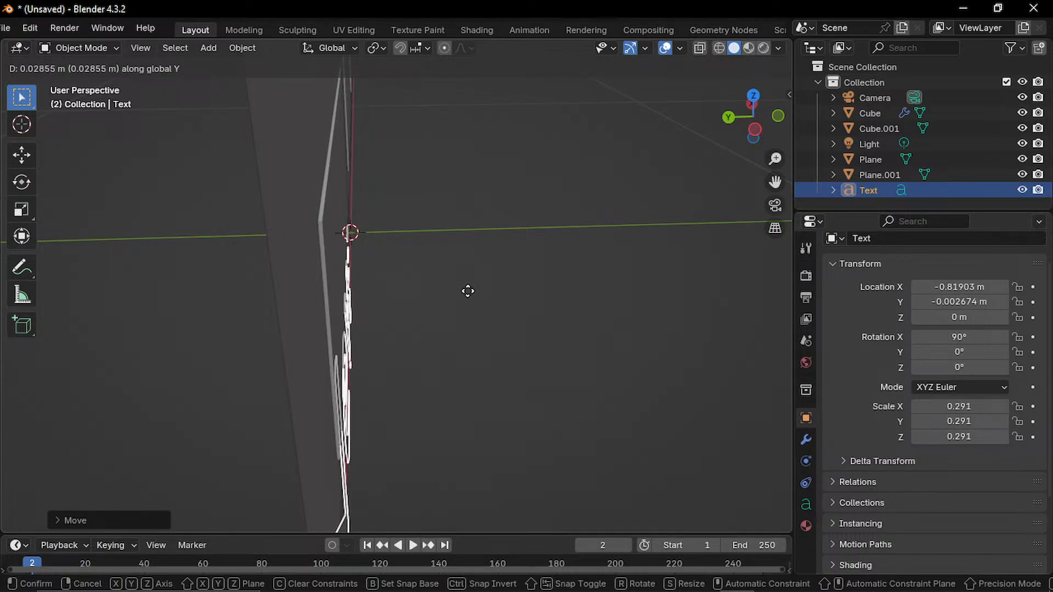
{"action": "left_click", "coordinate": [461, 310]}
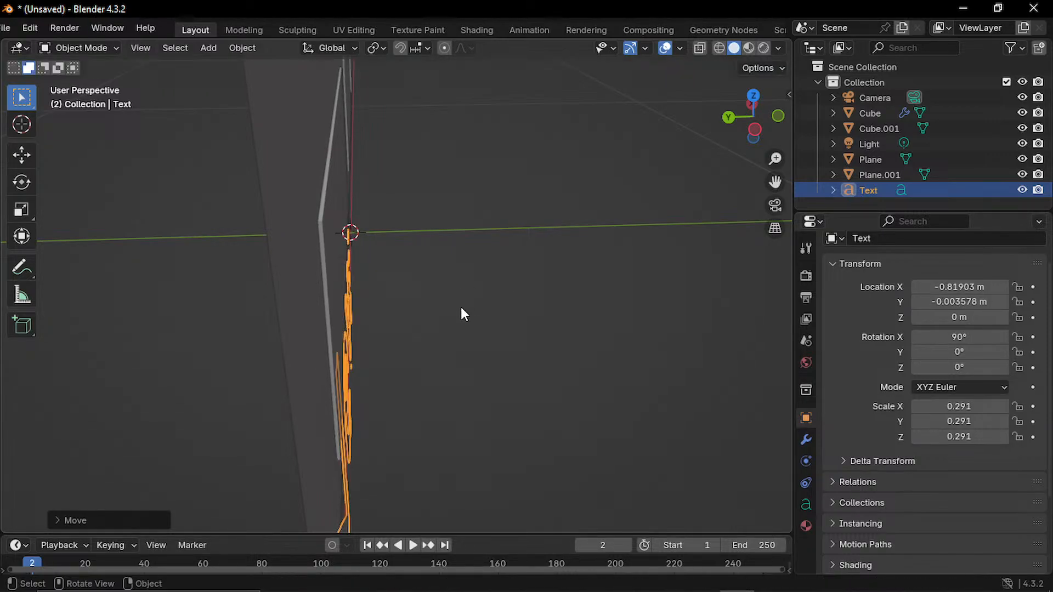
- Raise the "New" text along the global Z axis to about Z 0.168 m, over the panel's lower-left button rectangle
{"action": "middle_click_drag", "start_coordinate": [461, 309], "coordinate": [324, 318]}
{"action": "key", "text": "g"}
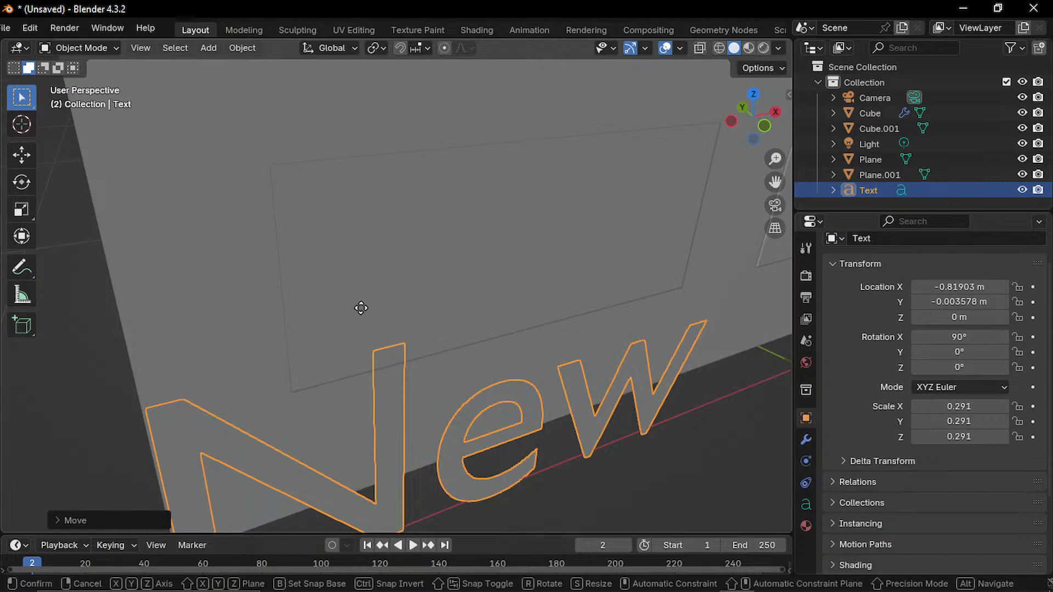
{"action": "key", "text": "z"}
{"action": "left_click", "coordinate": [344, 163]}
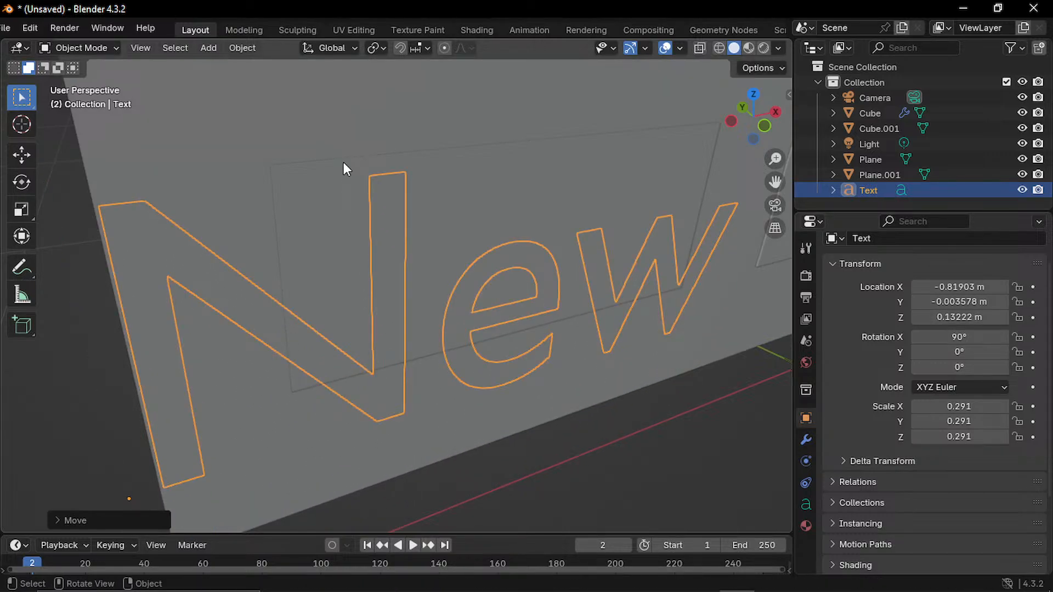
{"action": "key", "text": "g"}
{"action": "key", "text": "z"}
{"action": "left_click", "coordinate": [327, 117]}
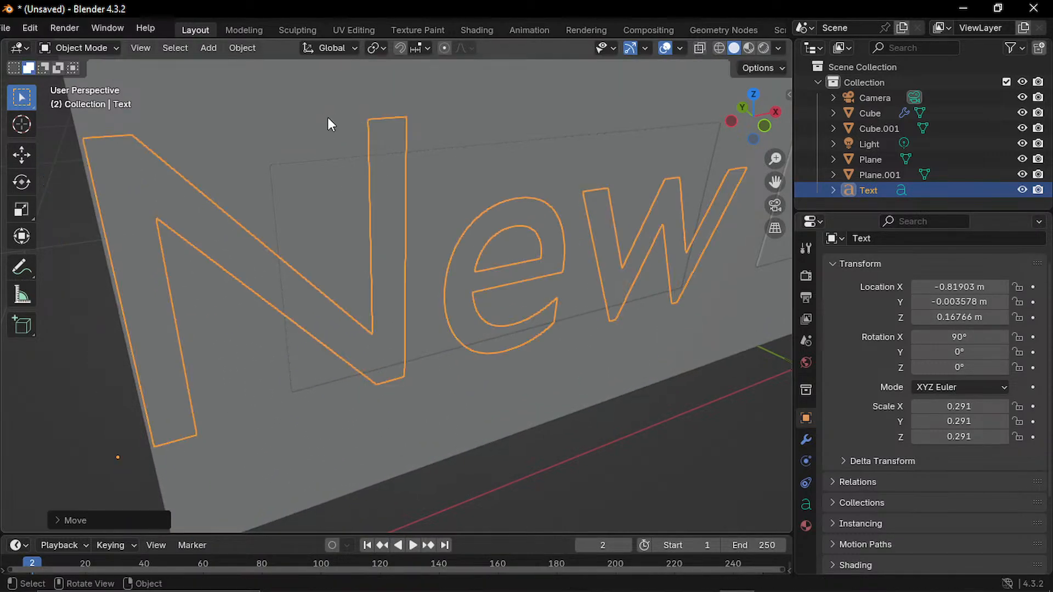
- Scale the "New" text down uniformly to about 0.088 so it fits the small button rectangle
{"action": "middle_click_drag", "start_coordinate": [328, 117], "coordinate": [560, 284]}
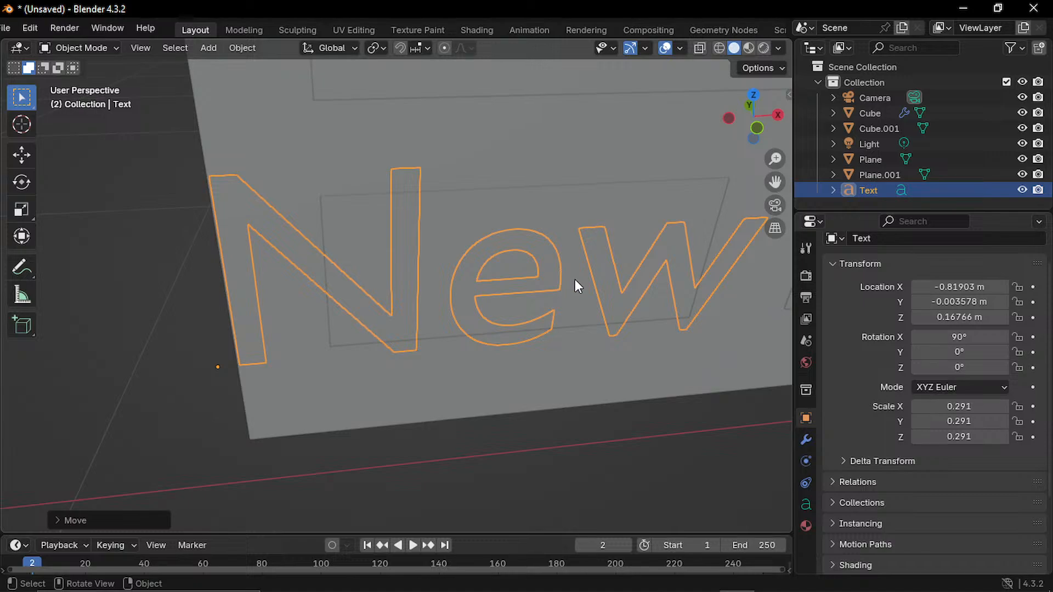
{"action": "key", "text": "s"}
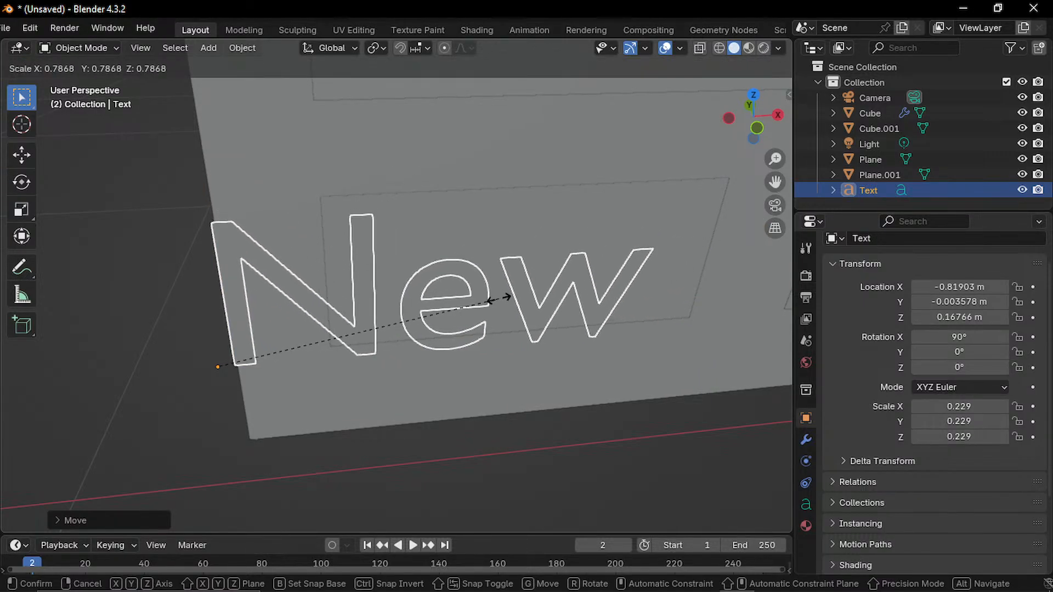
{"action": "left_click", "coordinate": [331, 365]}
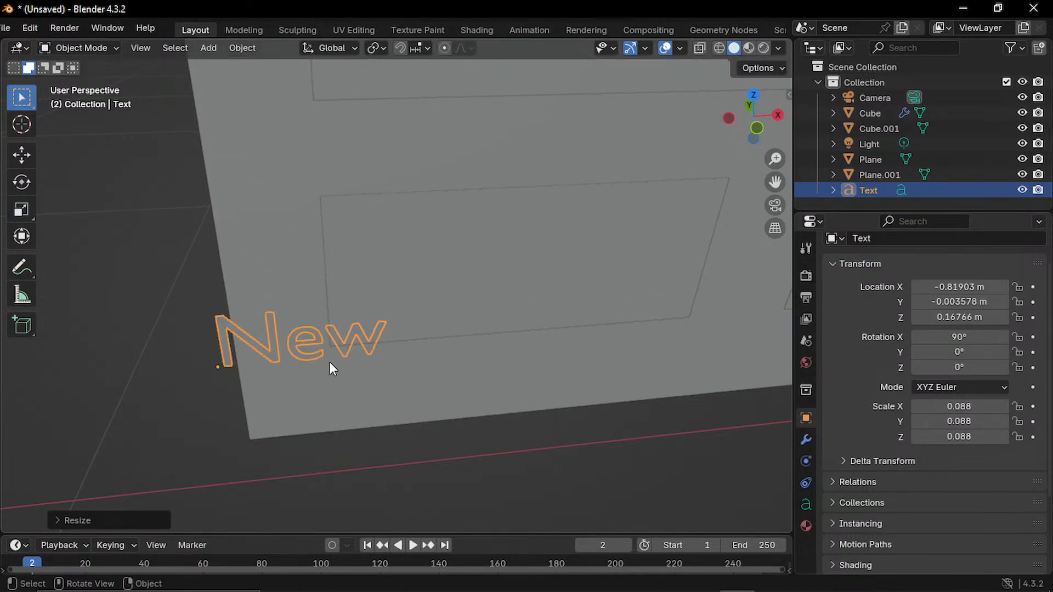
- Move the "New" text inside the panel's lower-left button rectangle, to about X -0.577 m and Z 0.232 m
{"action": "middle_click_drag", "start_coordinate": [331, 367], "coordinate": [511, 369]}
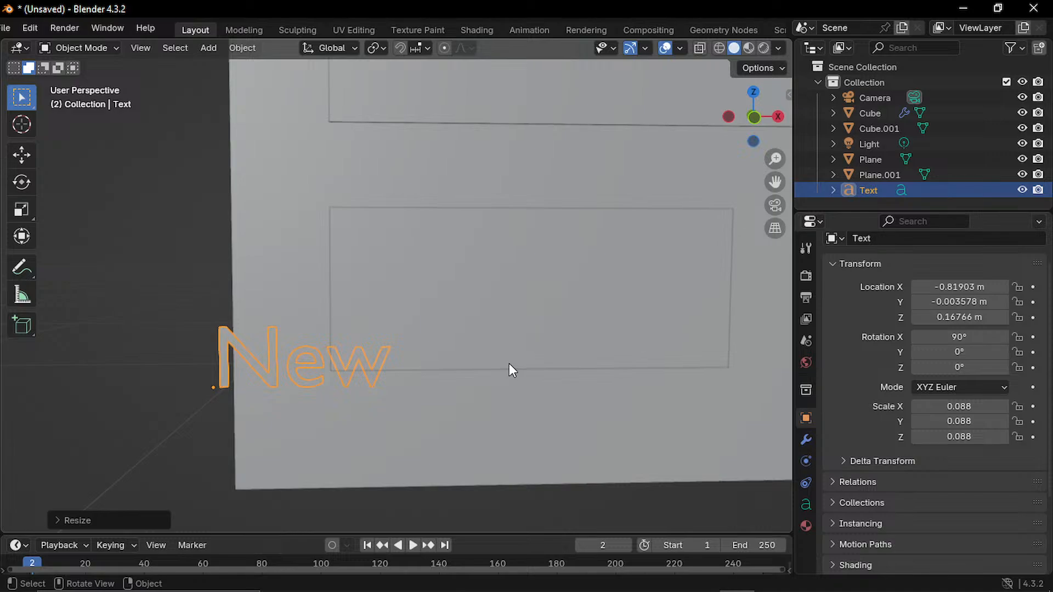
{"action": "key", "text": "g"}
{"action": "key", "text": "x"}
{"action": "left_click", "coordinate": [757, 361]}
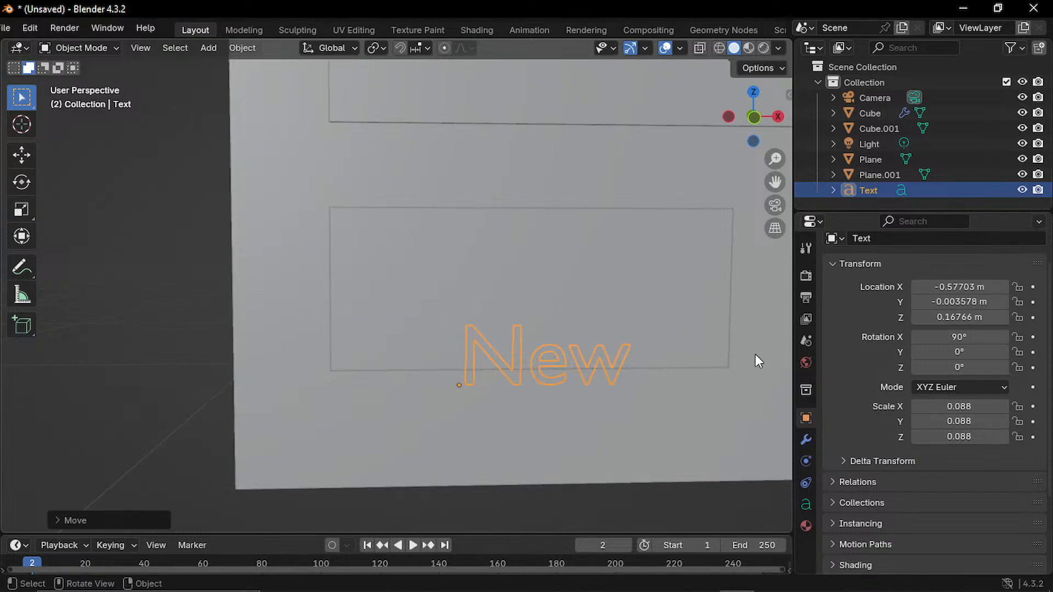
{"action": "key", "text": "g"}
{"action": "key", "text": "z"}
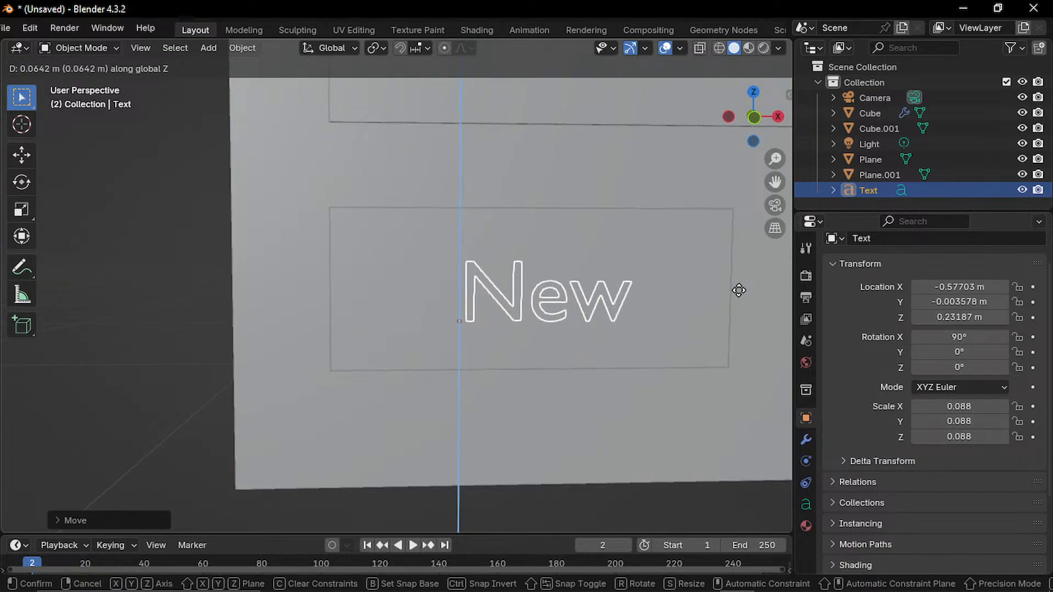
{"action": "left_click", "coordinate": [739, 290]}
- Center the "New" text horizontally in its button rectangle at about X -0.583 m, and deselect it
{"action": "middle_click_drag", "start_coordinate": [738, 291], "coordinate": [702, 340]}
{"action": "scroll", "coordinate": [617, 360], "scroll_direction": "down", "scroll_amount": 4}
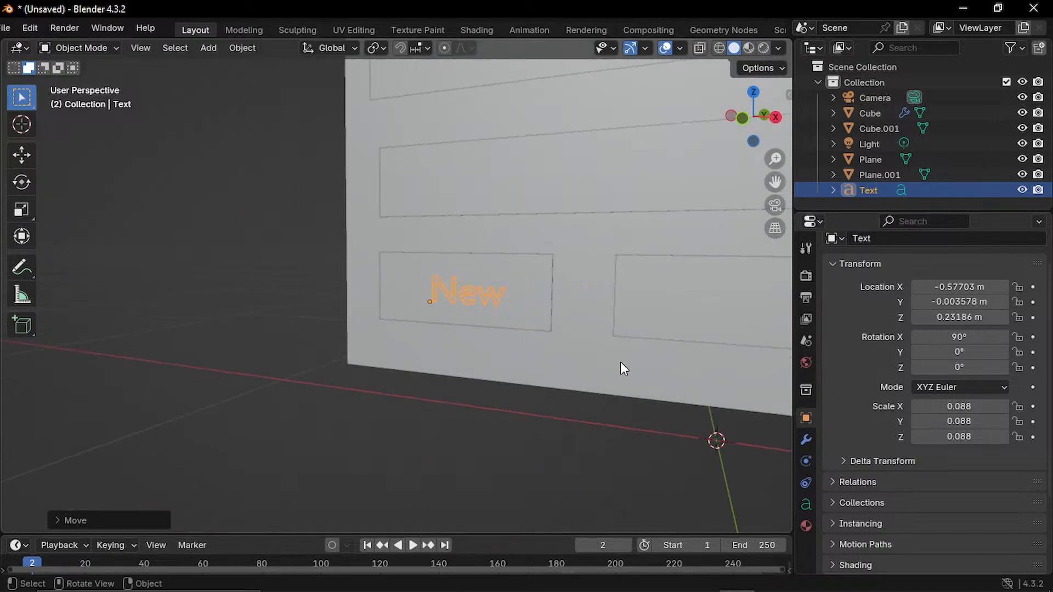
{"action": "middle_click_drag", "start_coordinate": [521, 440], "coordinate": [495, 434]}
{"action": "scroll", "coordinate": [469, 370], "scroll_direction": "up", "scroll_amount": 5}
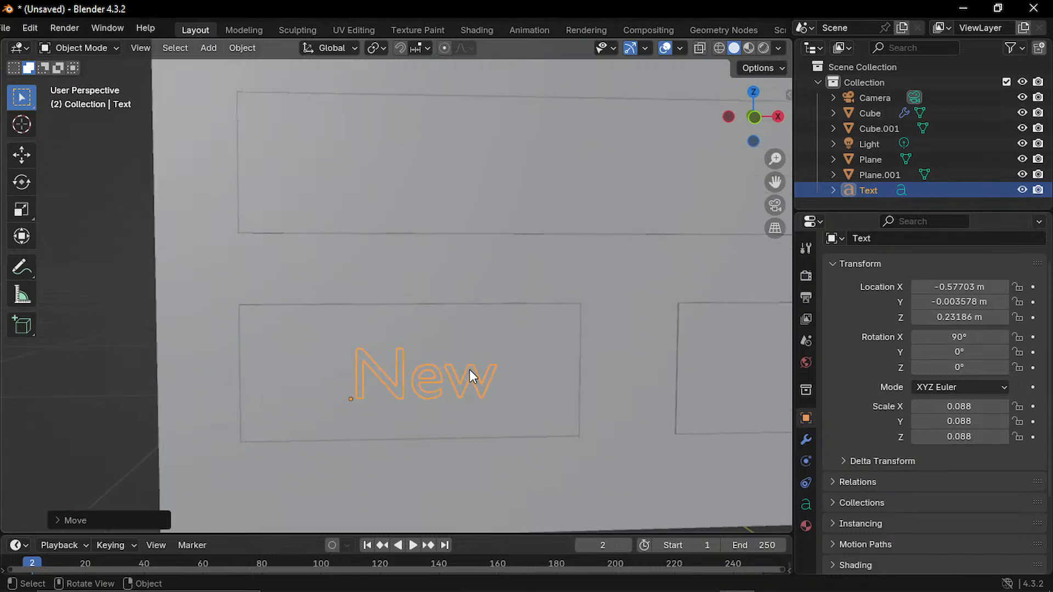
{"action": "key", "text": "g"}
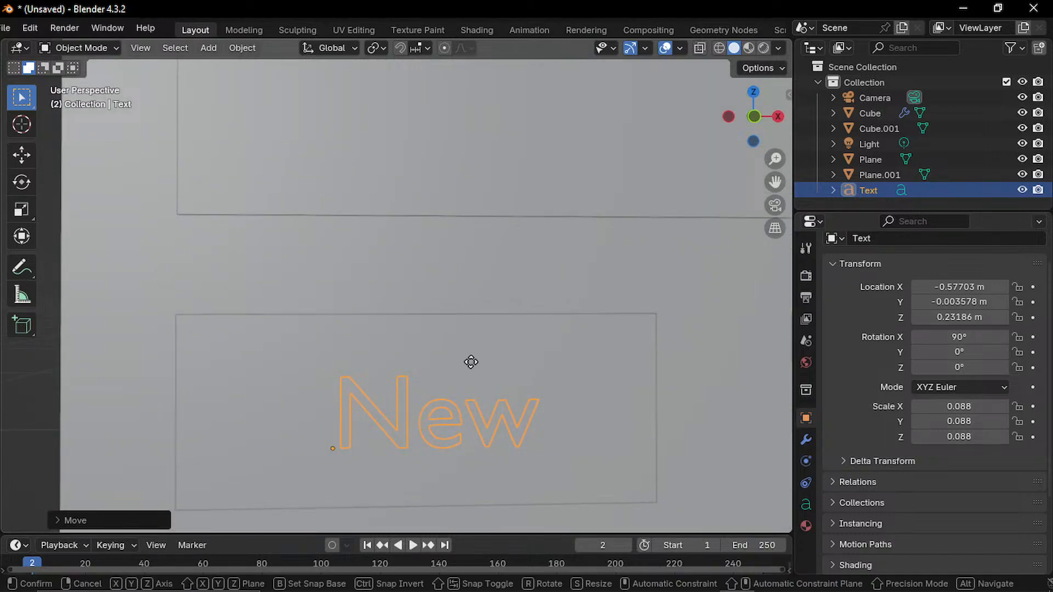
{"action": "key", "text": "x"}
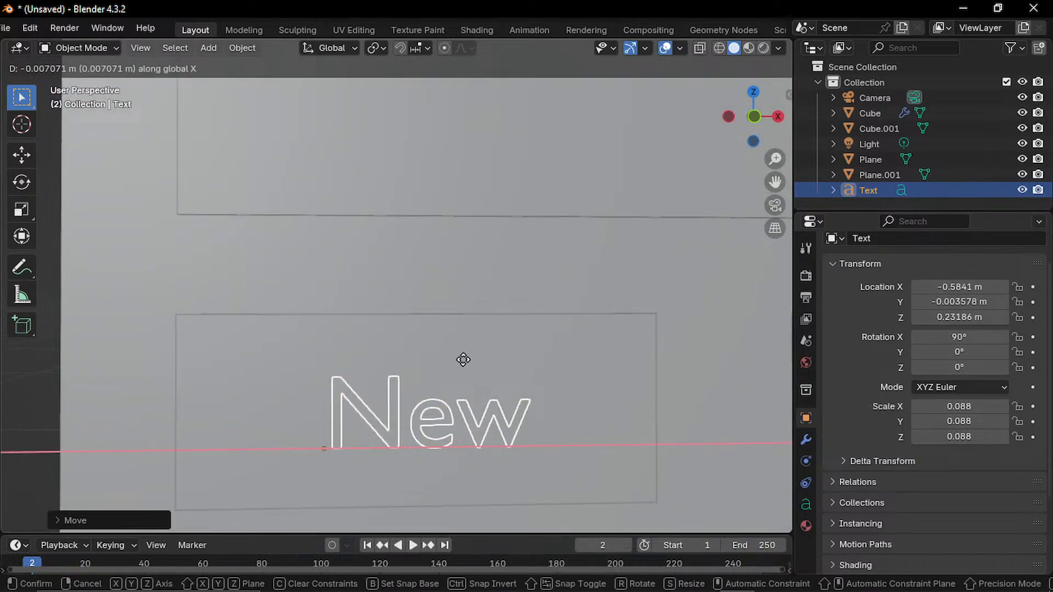
{"action": "left_click", "coordinate": [464, 361]}
{"action": "scroll", "coordinate": [464, 359], "scroll_direction": "down", "scroll_amount": 4}
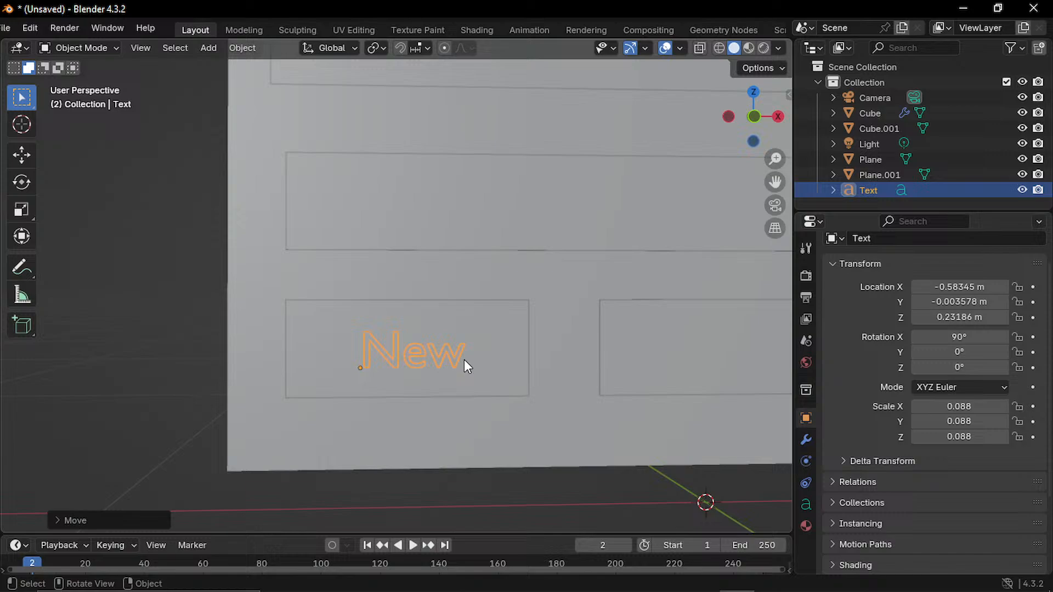
{"action": "left_click", "coordinate": [604, 471]}
- Select the "New" text and give it a new material with the default settings
{"action": "scroll", "coordinate": [597, 468], "scroll_direction": "down", "scroll_amount": 6}
{"action": "scroll", "coordinate": [521, 426], "scroll_direction": "up", "scroll_amount": 3}
{"action": "scroll", "coordinate": [522, 427], "scroll_direction": "up", "scroll_amount": 2}
{"action": "left_click", "coordinate": [389, 349]}
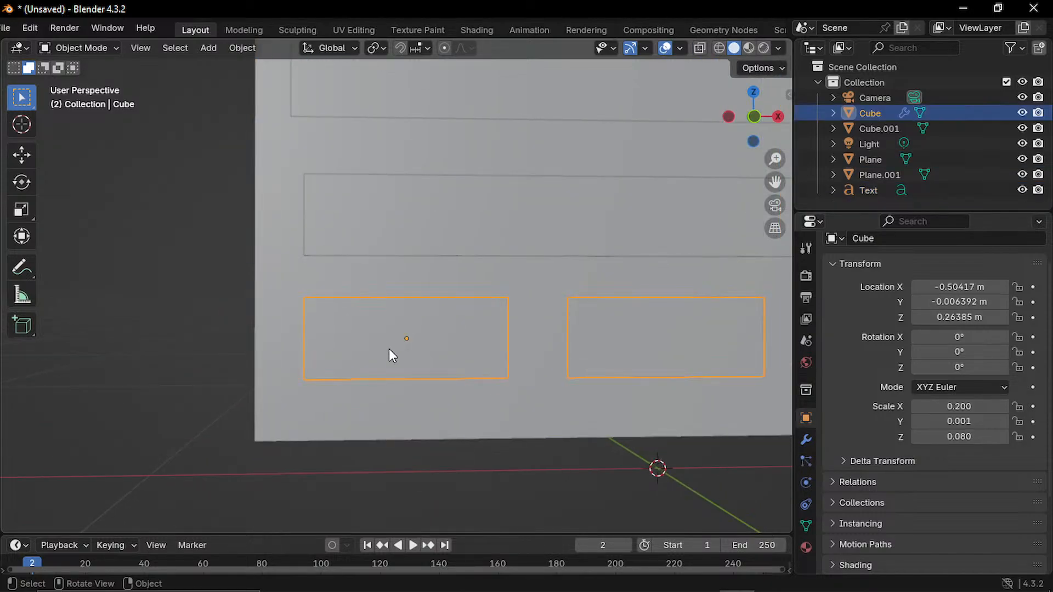
{"action": "left_click", "coordinate": [578, 466]}
{"action": "left_click", "coordinate": [868, 176]}
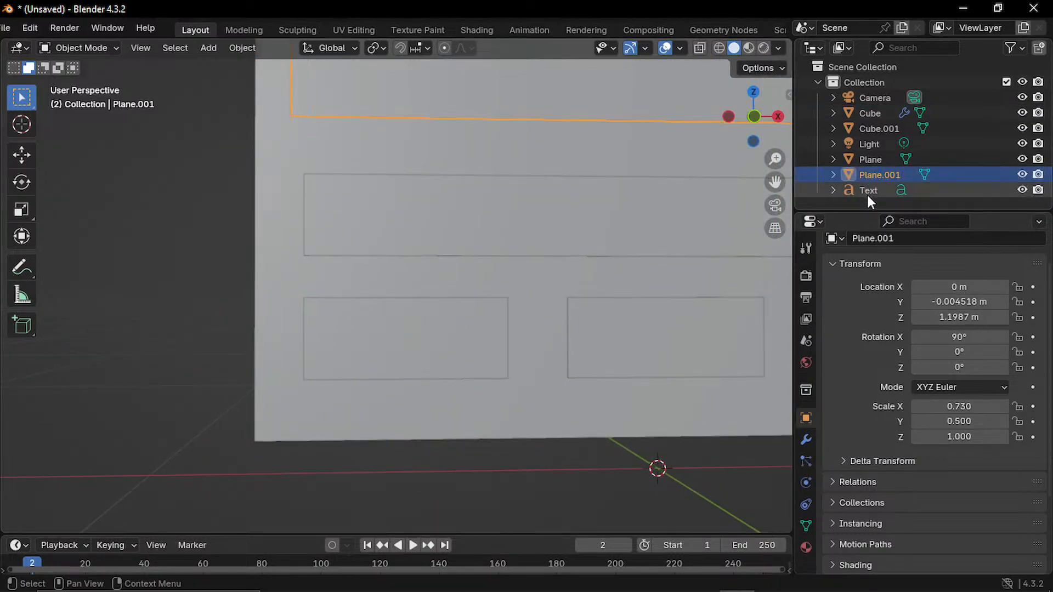
{"action": "left_click", "coordinate": [854, 201]}
{"action": "left_click", "coordinate": [858, 193]}
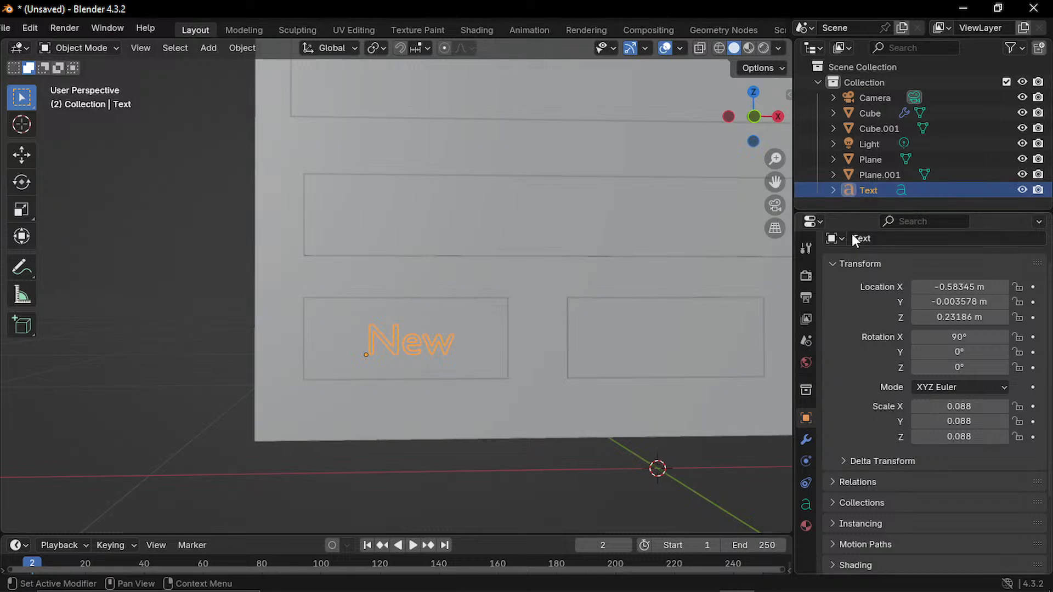
{"action": "left_click", "coordinate": [806, 526]}
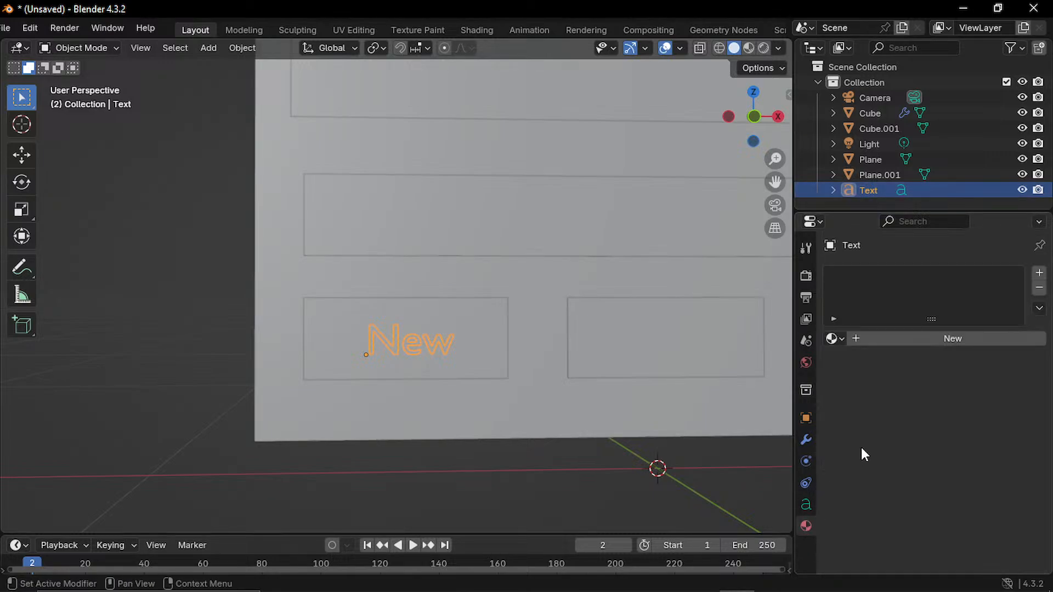
{"action": "left_click", "coordinate": [899, 334]}
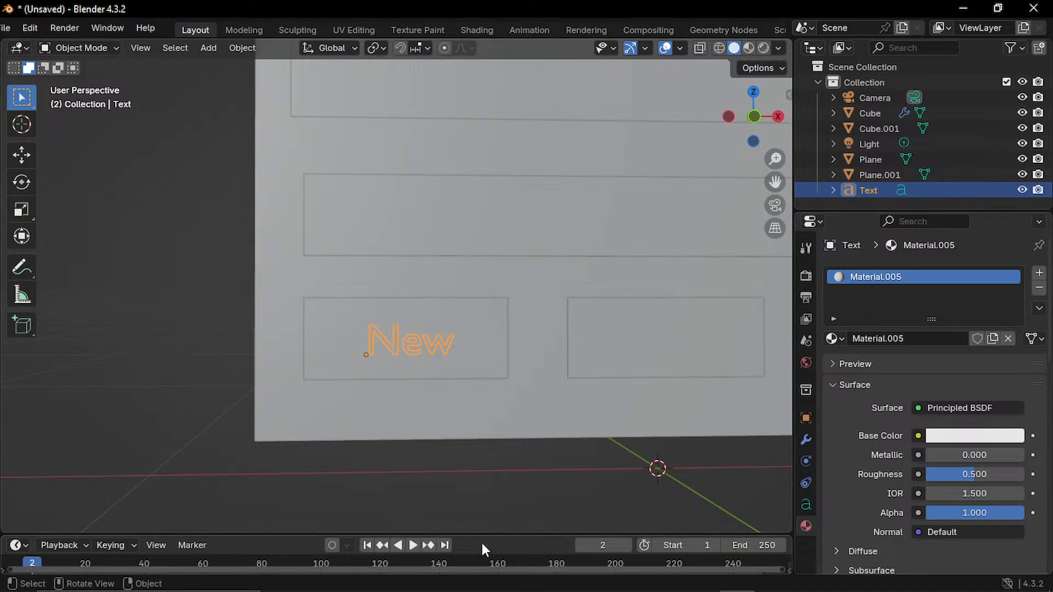
- Move the "New" text slightly forward along the global Y axis so it sits in front of the button face, and deselect it
{"action": "left_click", "coordinate": [446, 489]}
{"action": "middle_click_drag", "start_coordinate": [445, 489], "coordinate": [515, 505]}
{"action": "scroll", "coordinate": [448, 443], "scroll_direction": "up", "scroll_amount": 5}
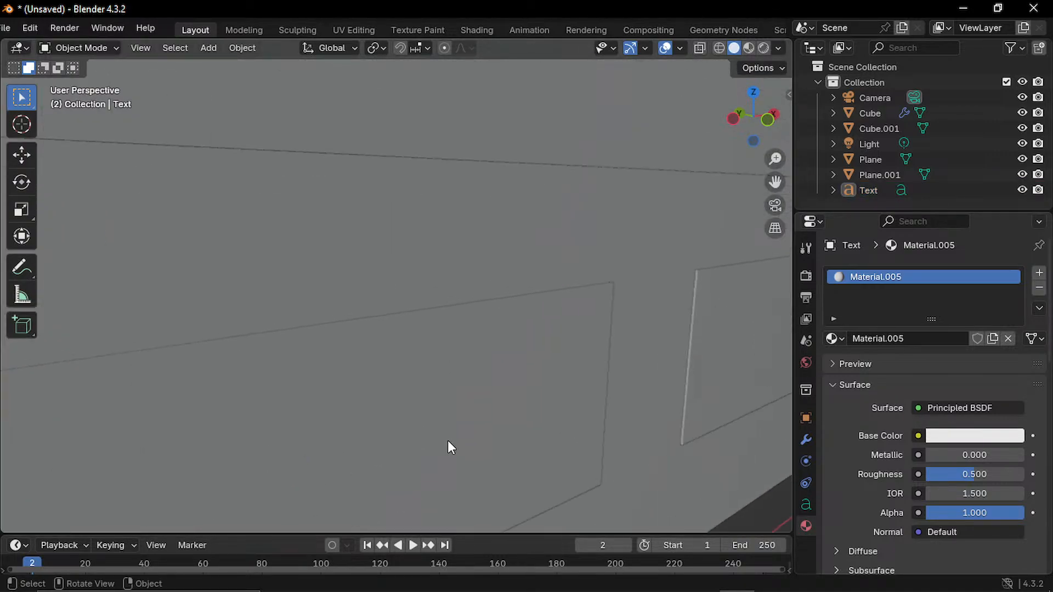
{"action": "scroll", "coordinate": [735, 426], "scroll_direction": "down", "scroll_amount": 1}
{"action": "left_click", "coordinate": [875, 192]}
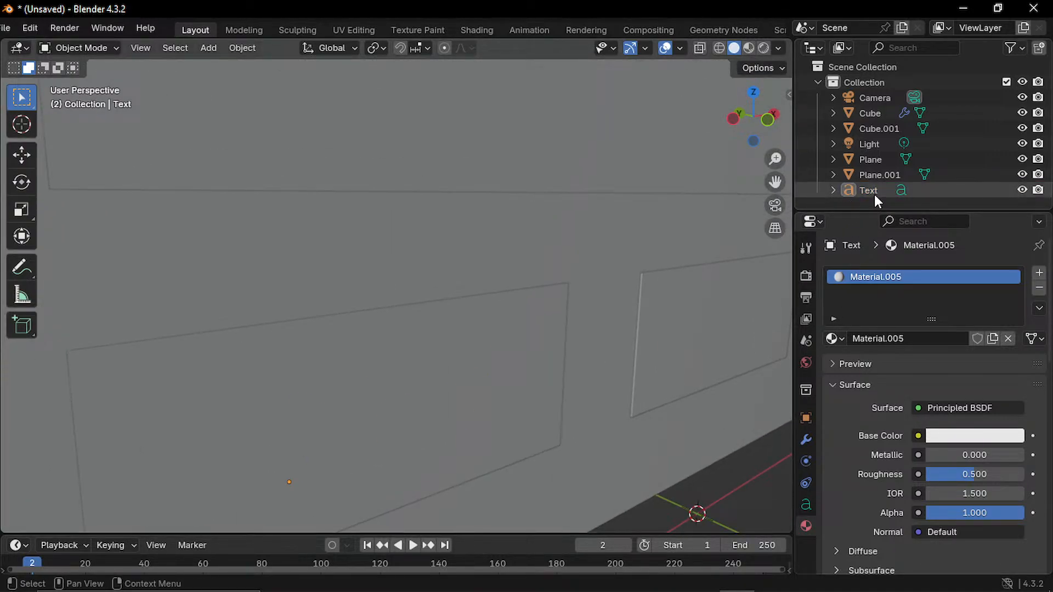
{"action": "key", "text": "g"}
{"action": "key", "text": "y"}
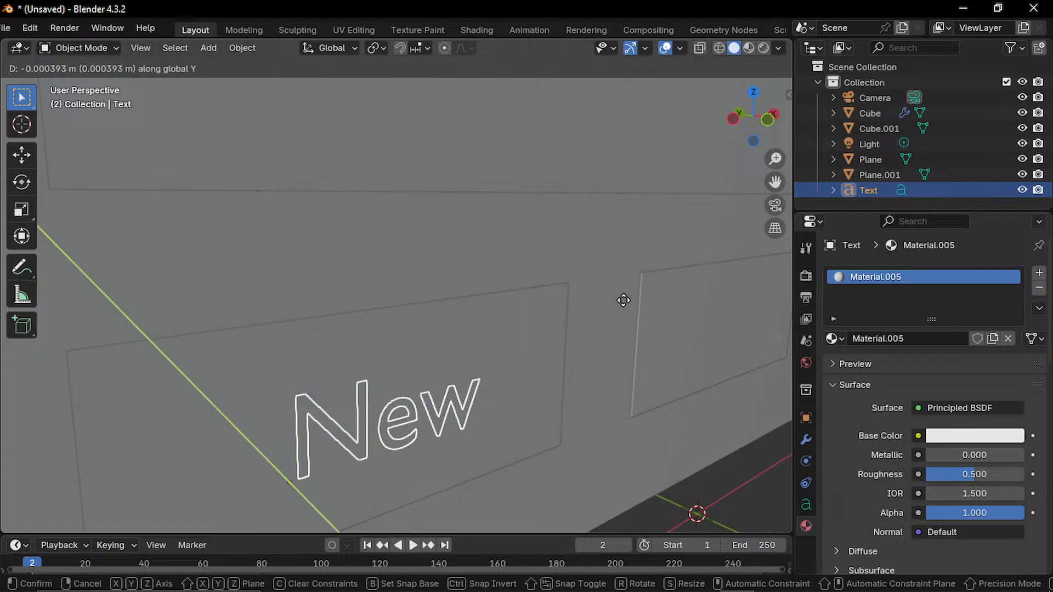
{"action": "left_click", "coordinate": [627, 302]}
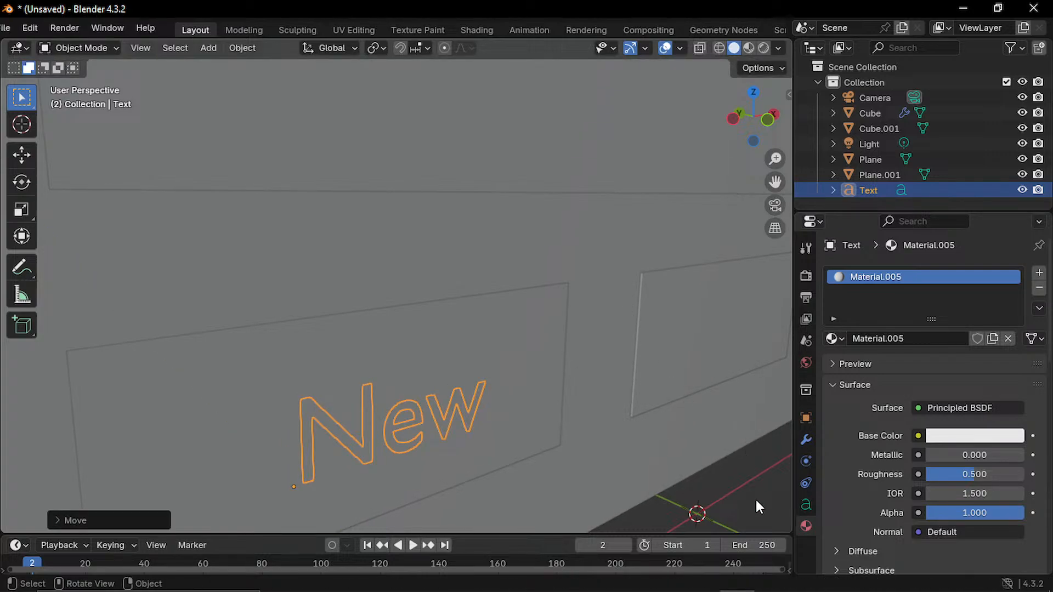
{"action": "left_click", "coordinate": [716, 489]}
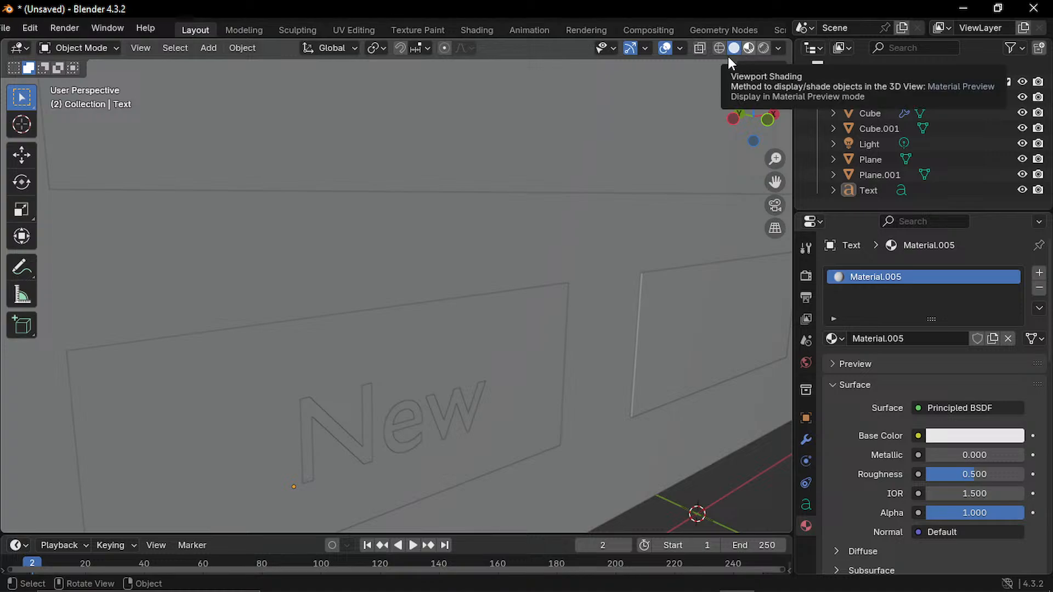
- Display the 3D viewport in Material Preview mode
{"action": "left_click", "coordinate": [748, 48]}
{"action": "scroll", "coordinate": [501, 231], "scroll_direction": "down", "scroll_amount": 7}
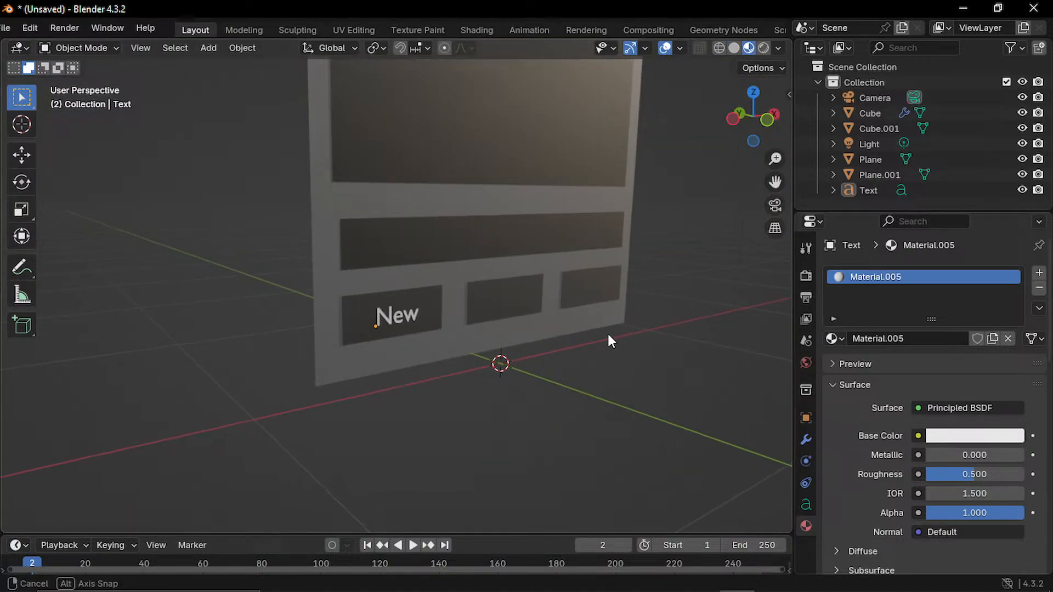
{"action": "middle_click_drag", "start_coordinate": [609, 341], "coordinate": [577, 320]}
{"action": "scroll", "coordinate": [329, 303], "scroll_direction": "up", "scroll_amount": 4}
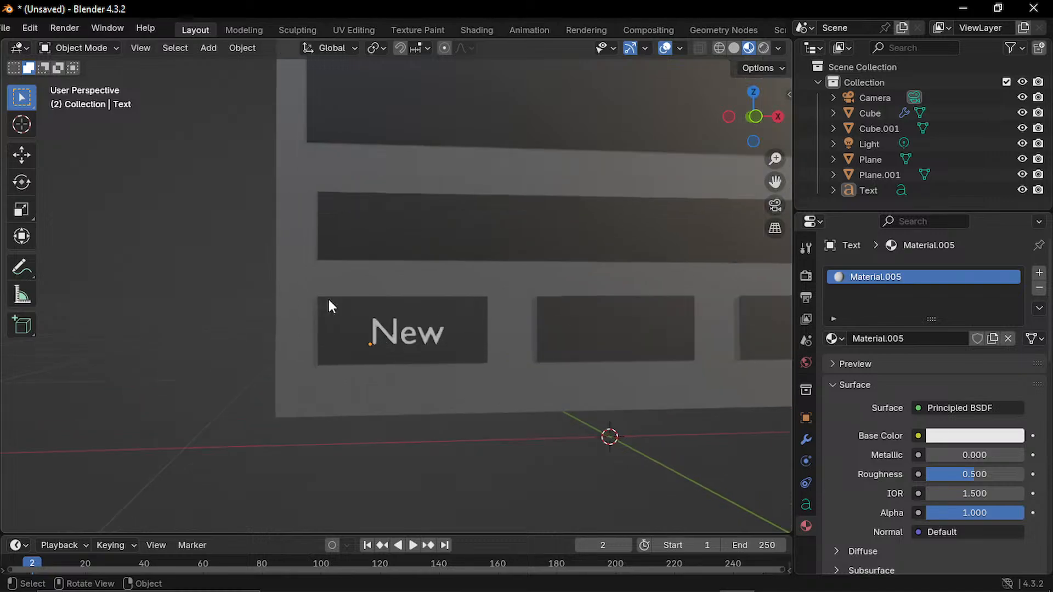
- Shift the "New" text about -0.0125 m along the global X axis within its button rectangle, and deselect it
{"action": "left_click", "coordinate": [398, 356]}
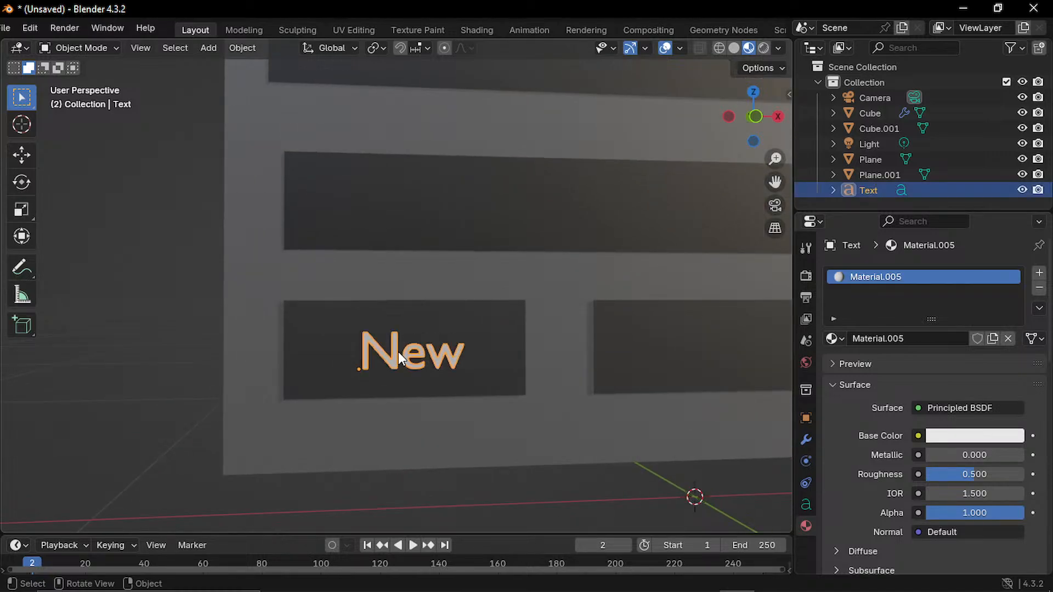
{"action": "key", "text": "g"}
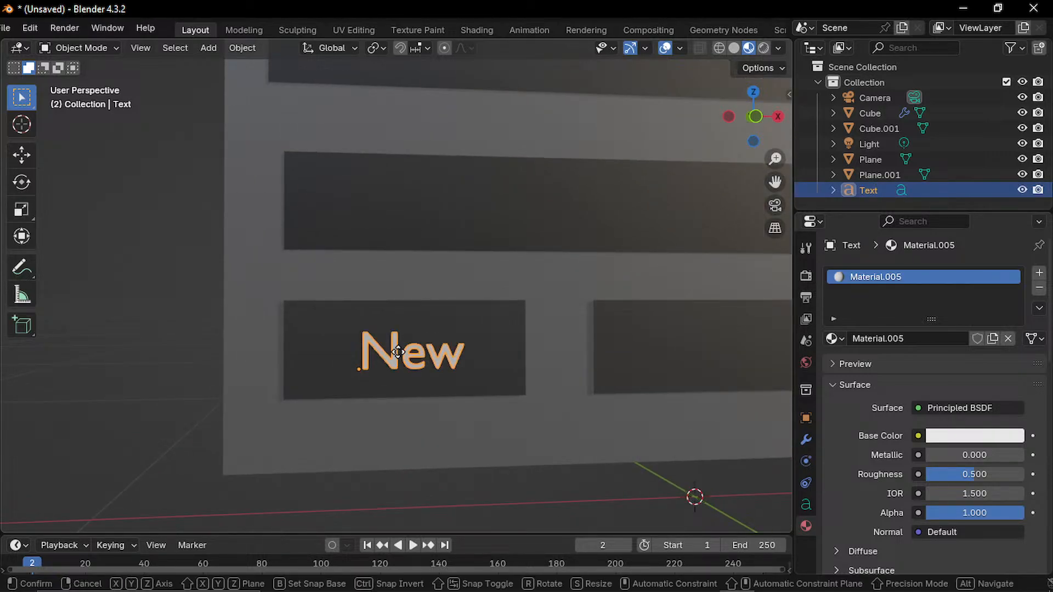
{"action": "key", "text": "x"}
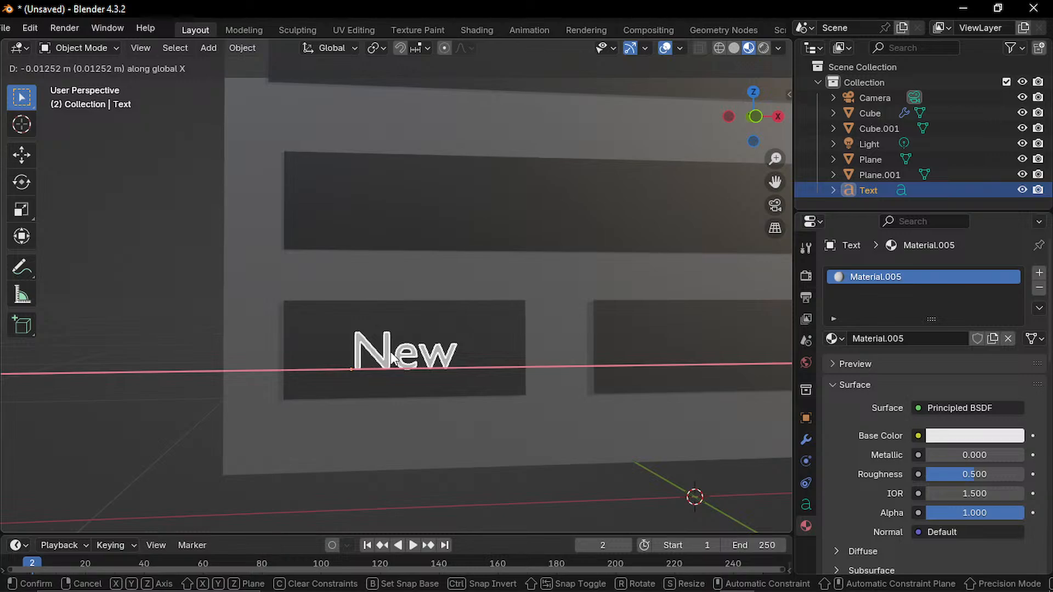
{"action": "left_click", "coordinate": [392, 357]}
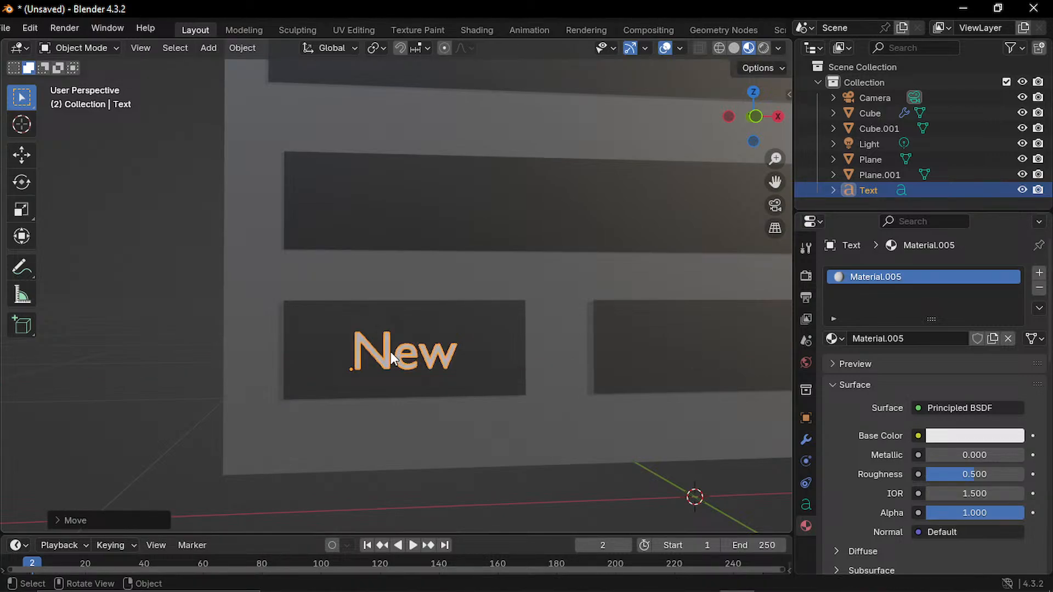
{"action": "scroll", "coordinate": [400, 406], "scroll_direction": "up", "scroll_amount": 5}
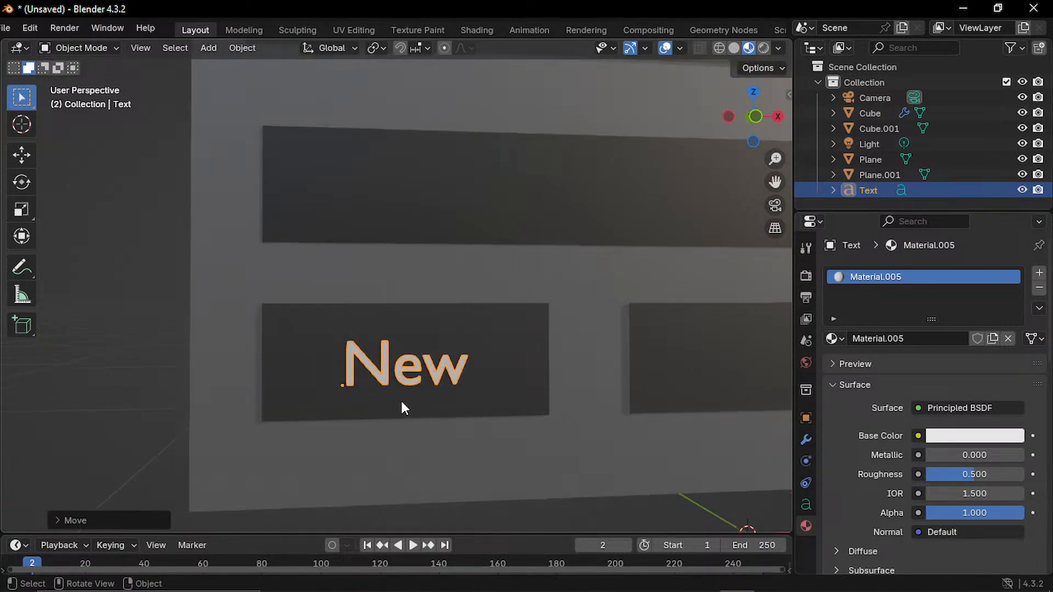
{"action": "middle_click_drag", "start_coordinate": [420, 414], "coordinate": [501, 381]}
{"action": "left_click", "coordinate": [588, 473]}
{"action": "scroll", "coordinate": [565, 417], "scroll_direction": "up", "scroll_amount": 1}
- Examine the whole panel and the placement of the "New" label on its lower-left button
{"action": "scroll", "coordinate": [606, 423], "scroll_direction": "down", "scroll_amount": 8}
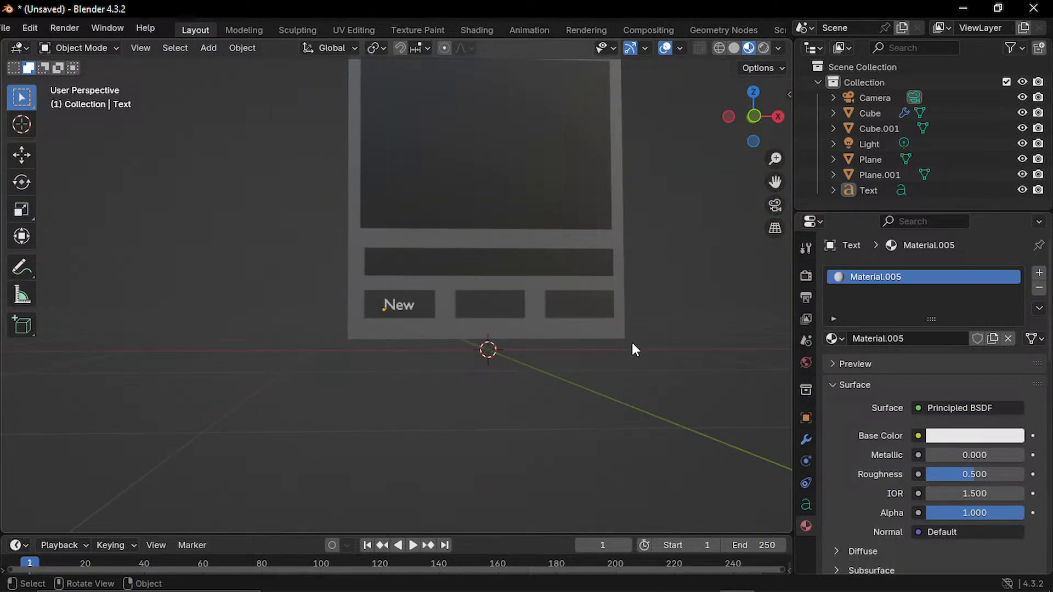
{"action": "scroll", "coordinate": [694, 294], "scroll_direction": "up", "scroll_amount": 1, "text": "alt"}
{"action": "middle_click_drag", "start_coordinate": [677, 275], "coordinate": [634, 367]}
{"action": "middle_click_drag", "start_coordinate": [677, 318], "coordinate": [623, 336]}
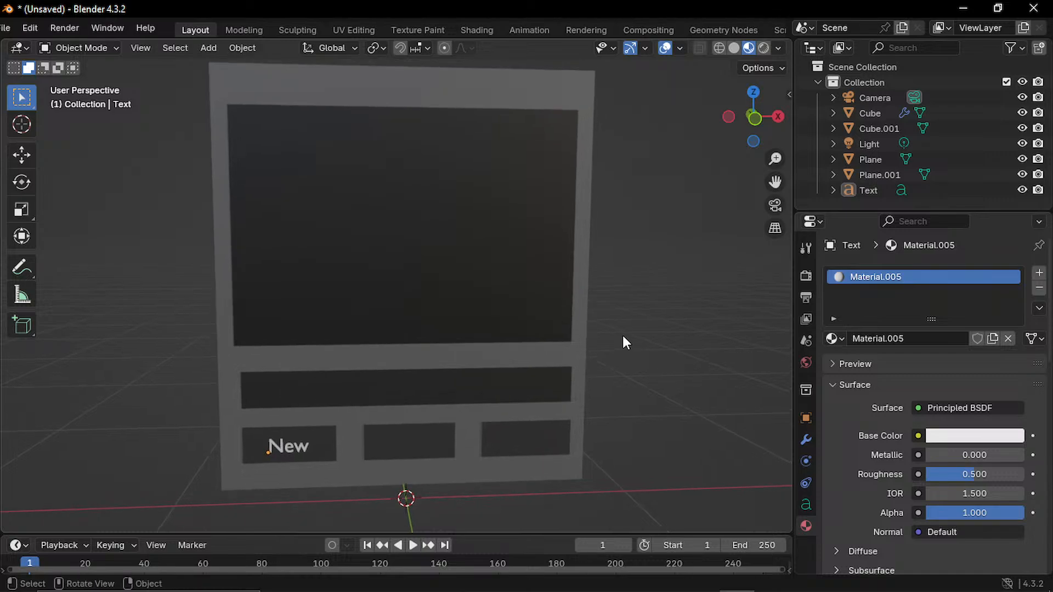
{"action": "scroll", "coordinate": [532, 405], "scroll_direction": "down", "scroll_amount": 3}
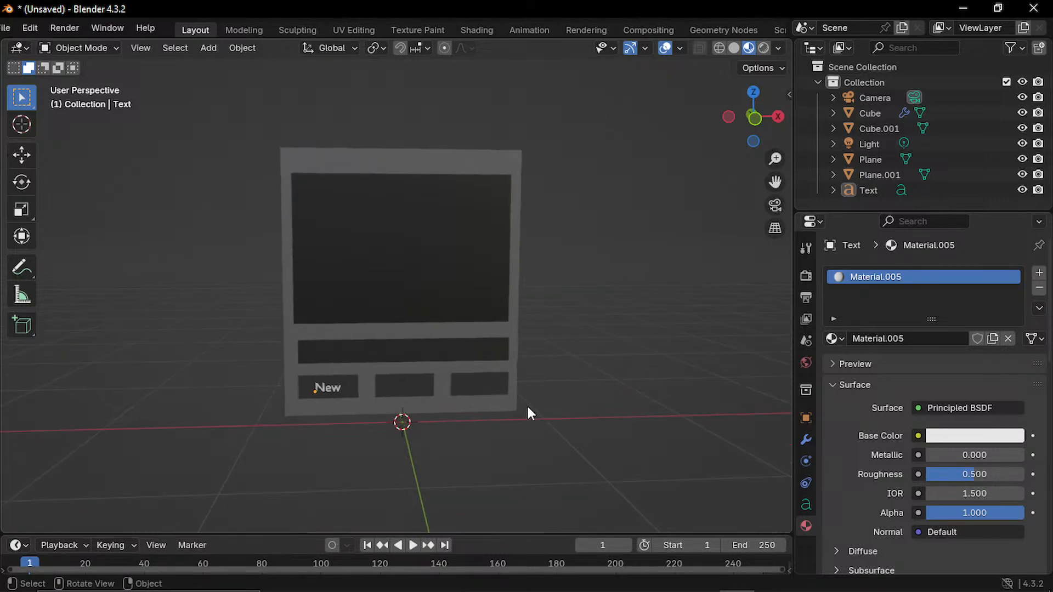
{"action": "scroll", "coordinate": [454, 457], "scroll_direction": "up", "scroll_amount": 3}
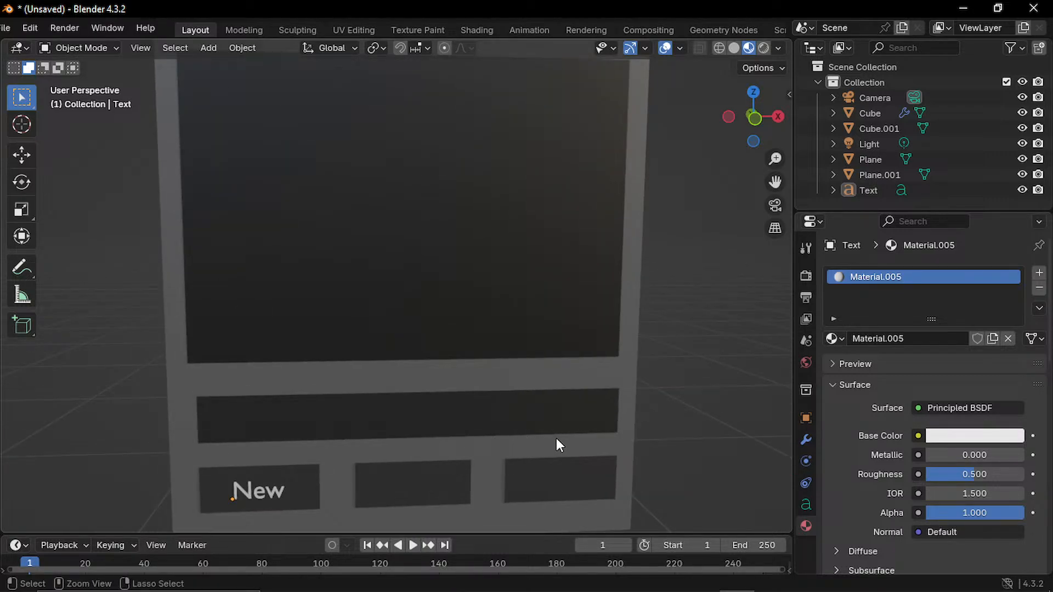
{"action": "middle_click_drag", "start_coordinate": [697, 437], "coordinate": [699, 409]}
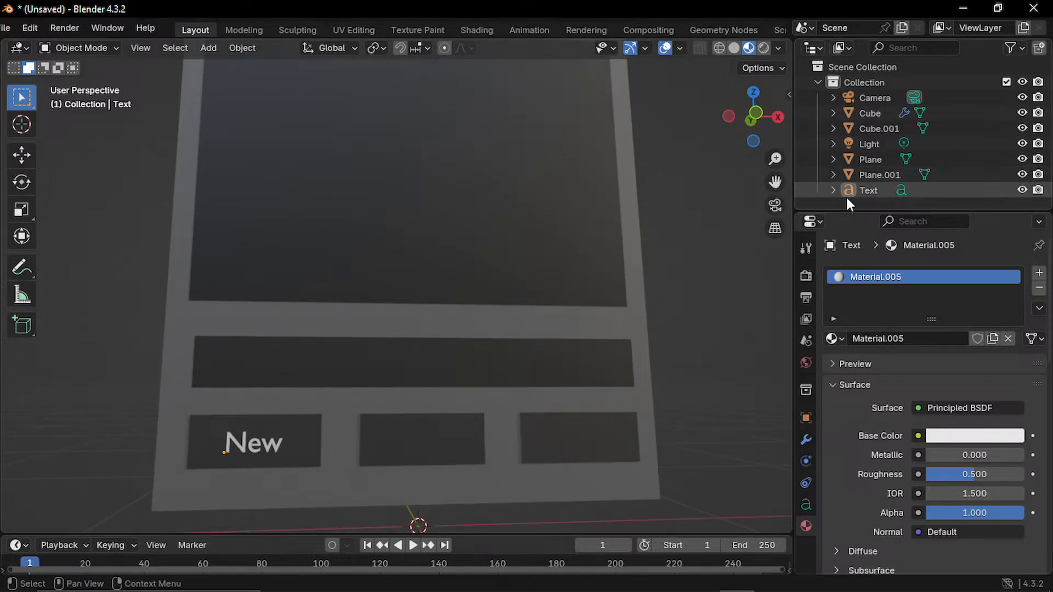
{"action": "left_click", "coordinate": [871, 192]}
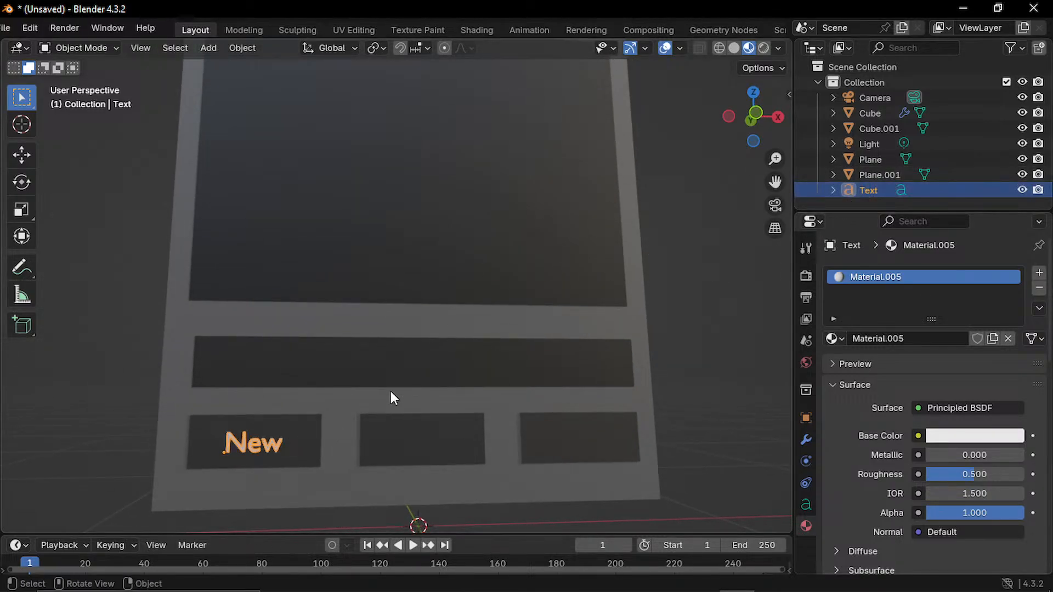
{"action": "scroll", "coordinate": [373, 381], "scroll_direction": "down", "scroll_amount": 2}
{"action": "scroll", "coordinate": [305, 465], "scroll_direction": "up", "scroll_amount": 5}
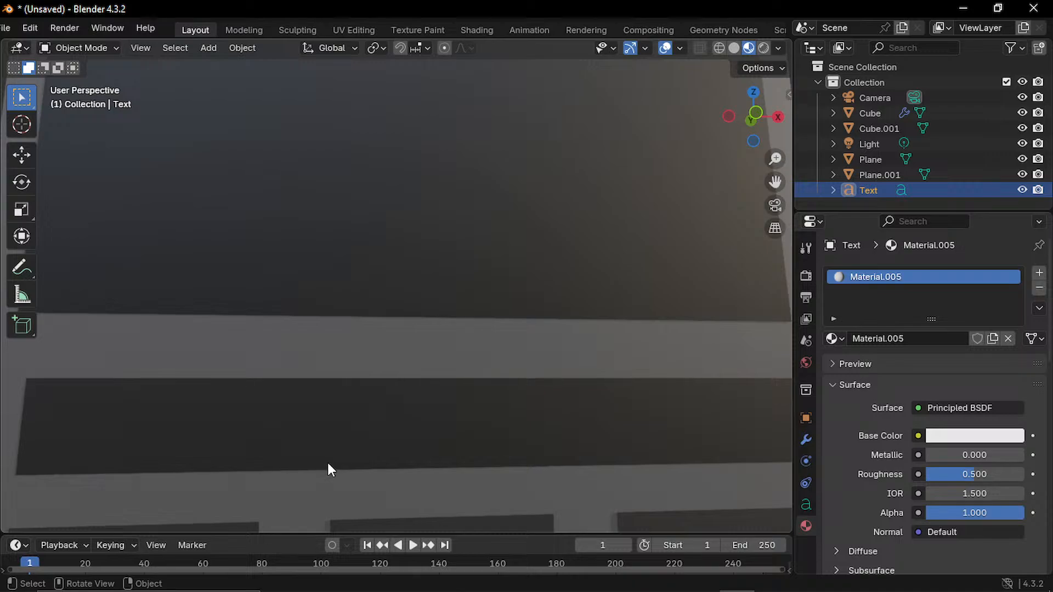
{"action": "scroll", "coordinate": [323, 466], "scroll_direction": "down", "scroll_amount": 5}
{"action": "left_click", "coordinate": [288, 519]}
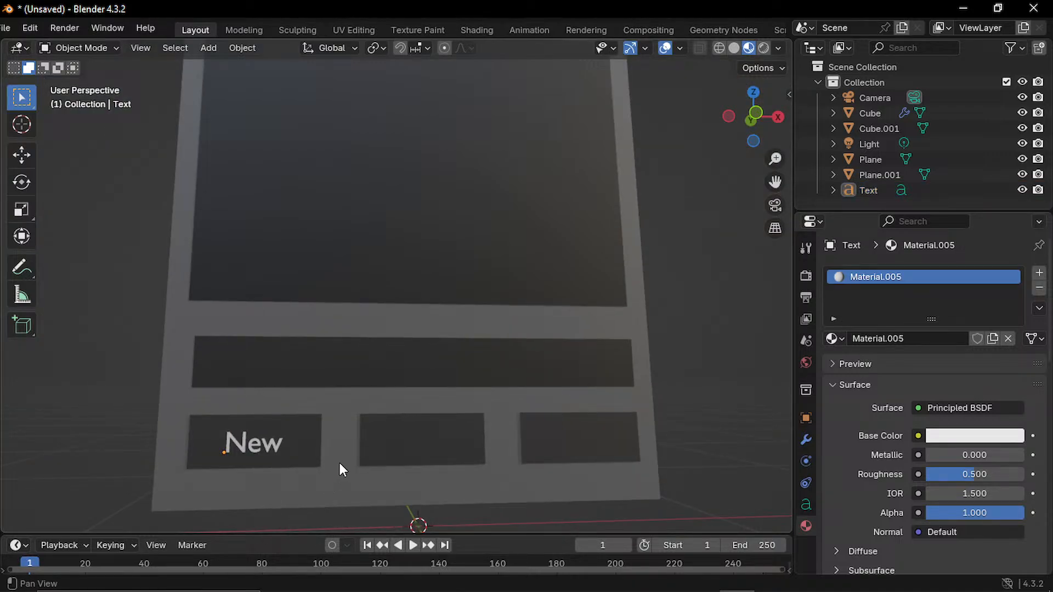
{"action": "middle_click_drag", "start_coordinate": [675, 338], "coordinate": [688, 328]}
- Try duplicating the "New" text, and delete the misplaced copy
{"action": "left_click", "coordinate": [274, 431]}
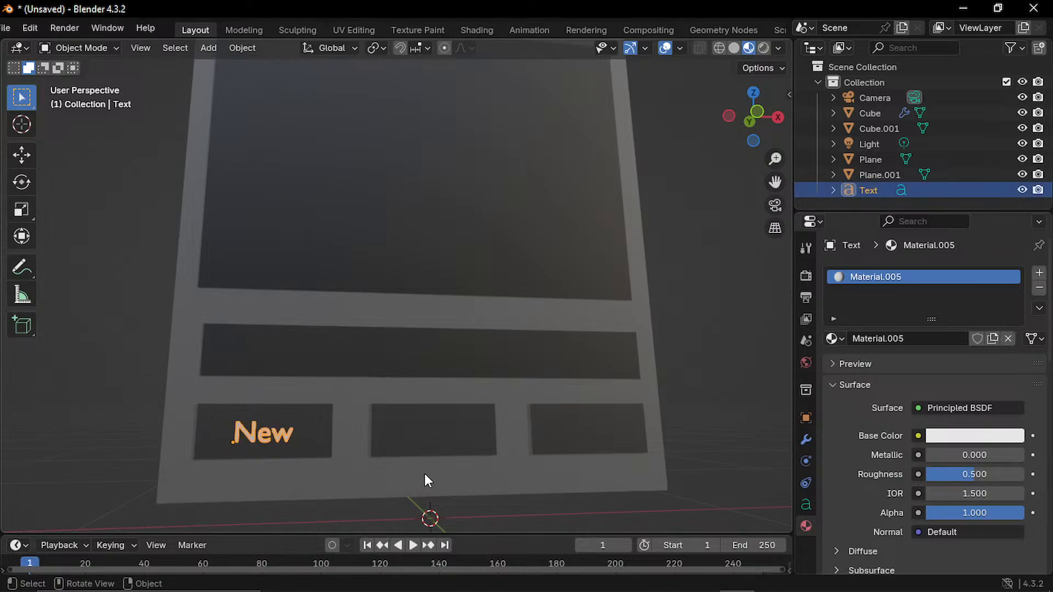
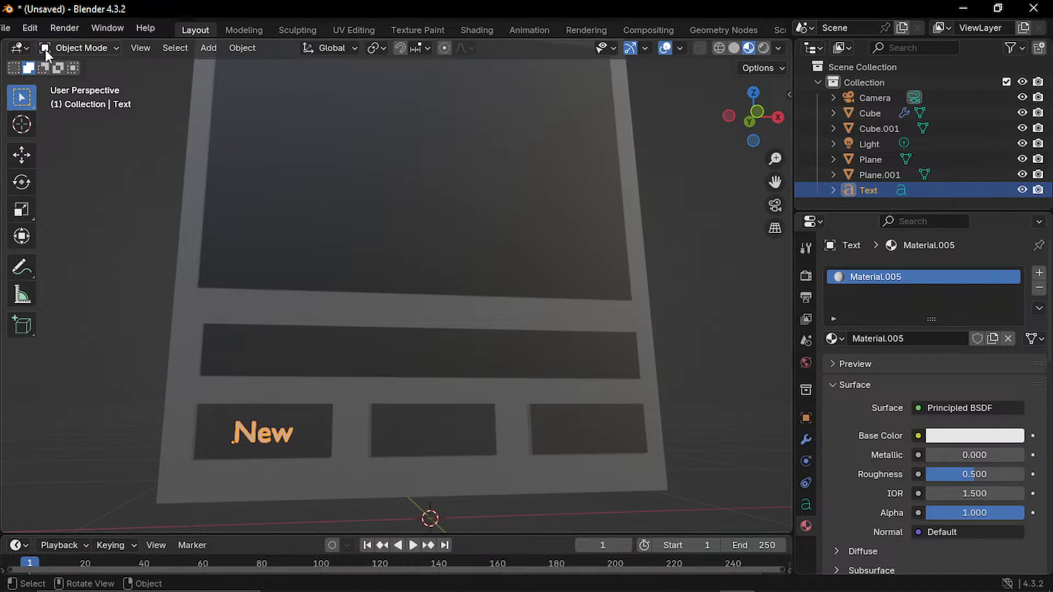
{"action": "left_click", "coordinate": [175, 48]}
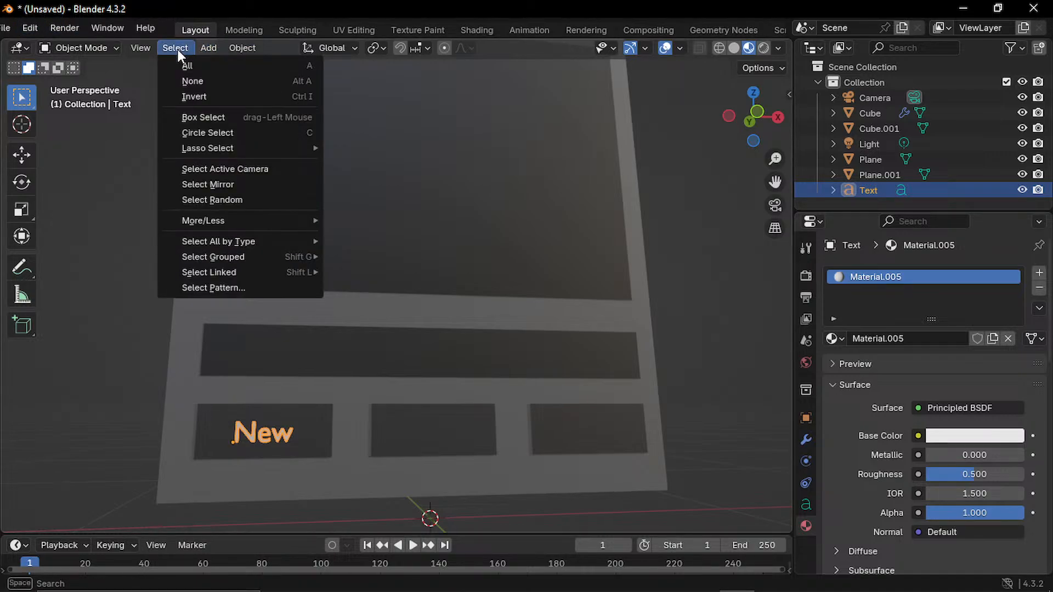
{"action": "mouse_move", "coordinate": [140, 50]}
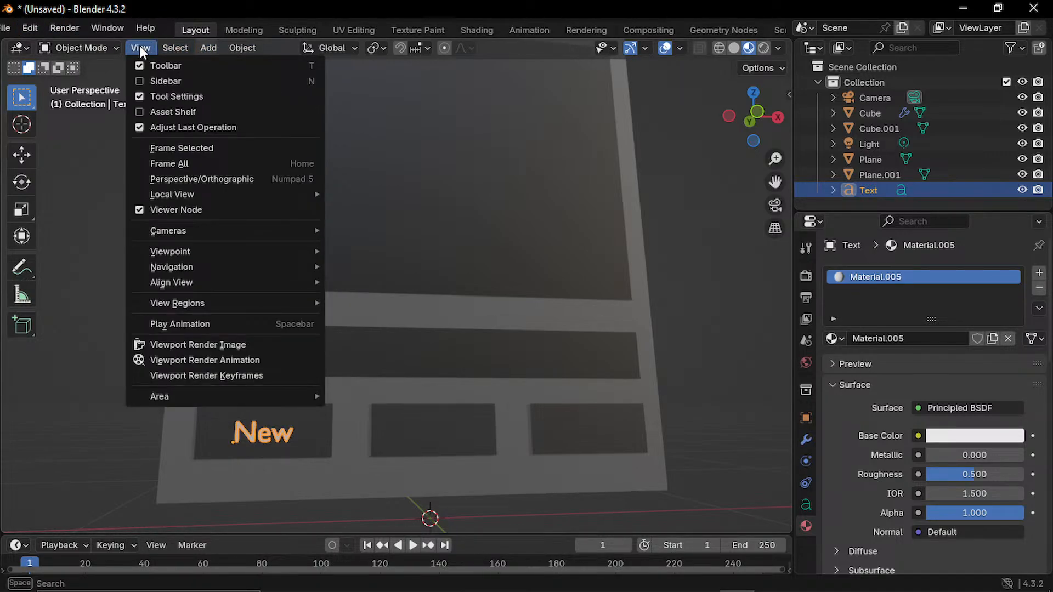
{"action": "mouse_move", "coordinate": [245, 47]}
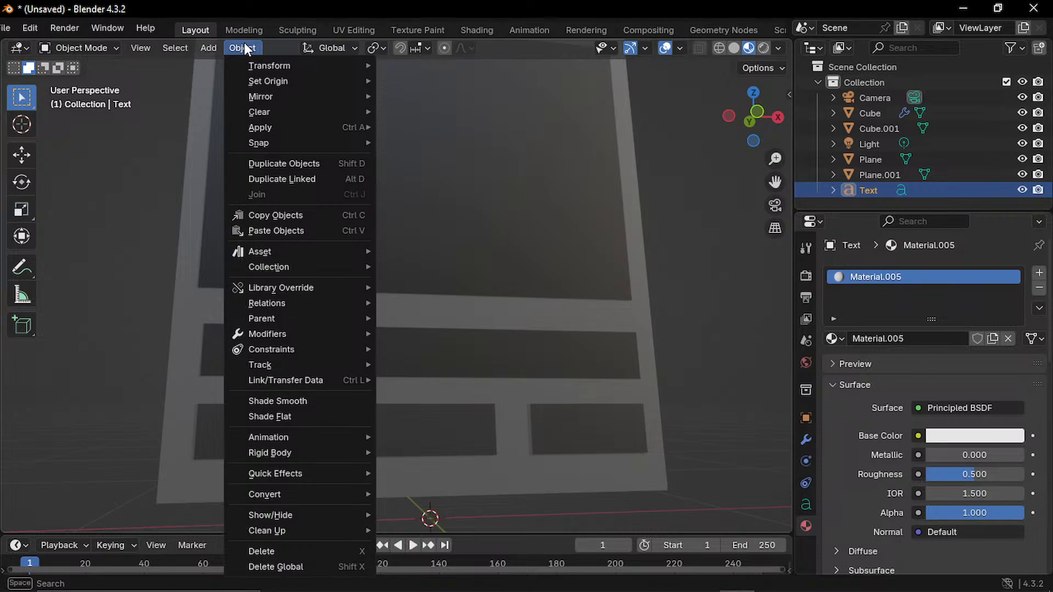
{"action": "left_click", "coordinate": [272, 162]}
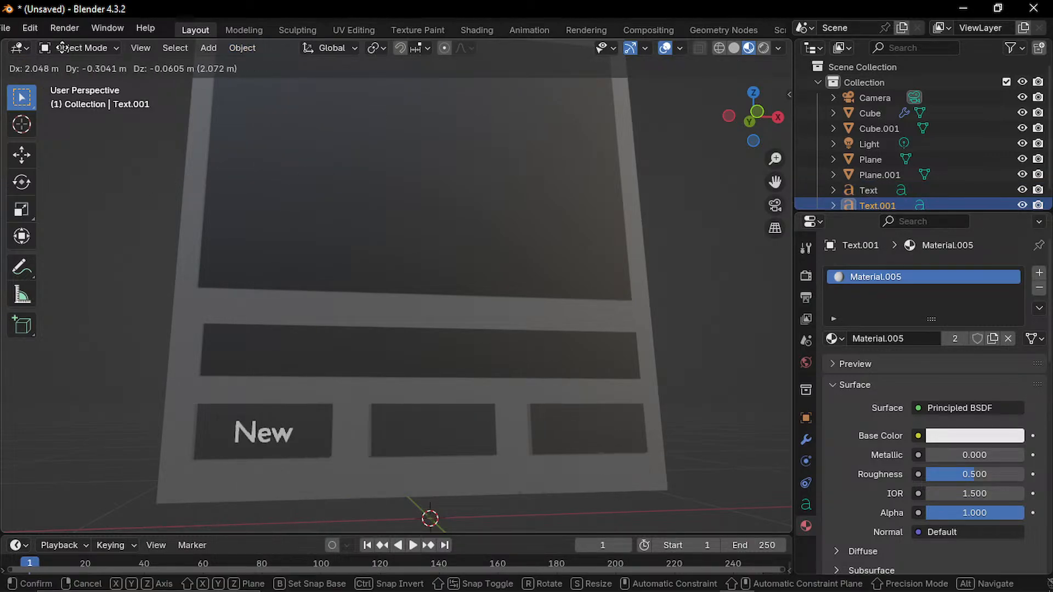
{"action": "left_click", "coordinate": [248, 67]}
{"action": "left_click", "coordinate": [246, 52]}
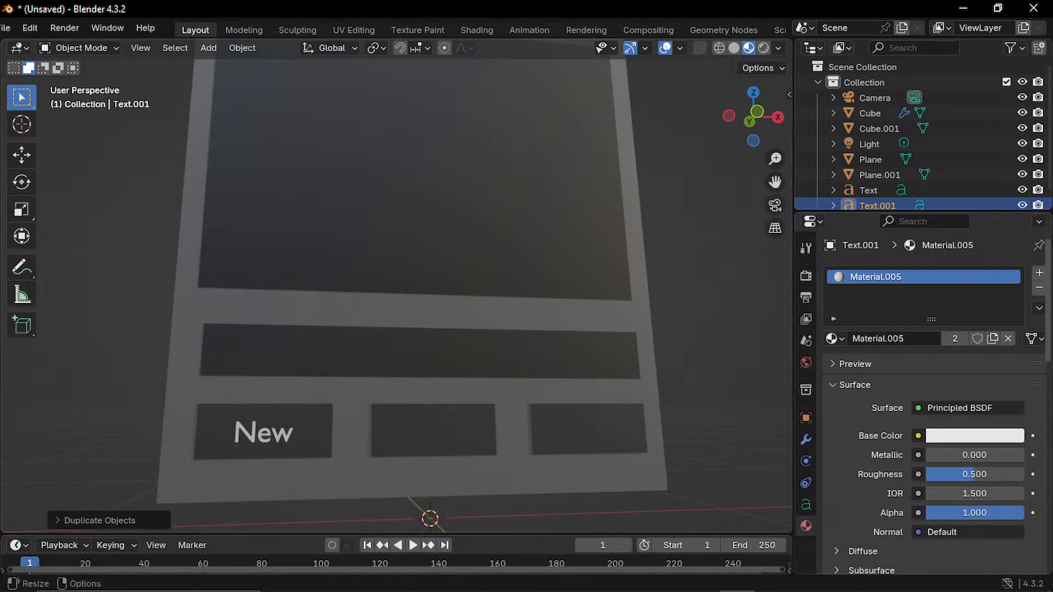
{"action": "scroll", "coordinate": [930, 197], "scroll_direction": "down", "scroll_amount": 1}
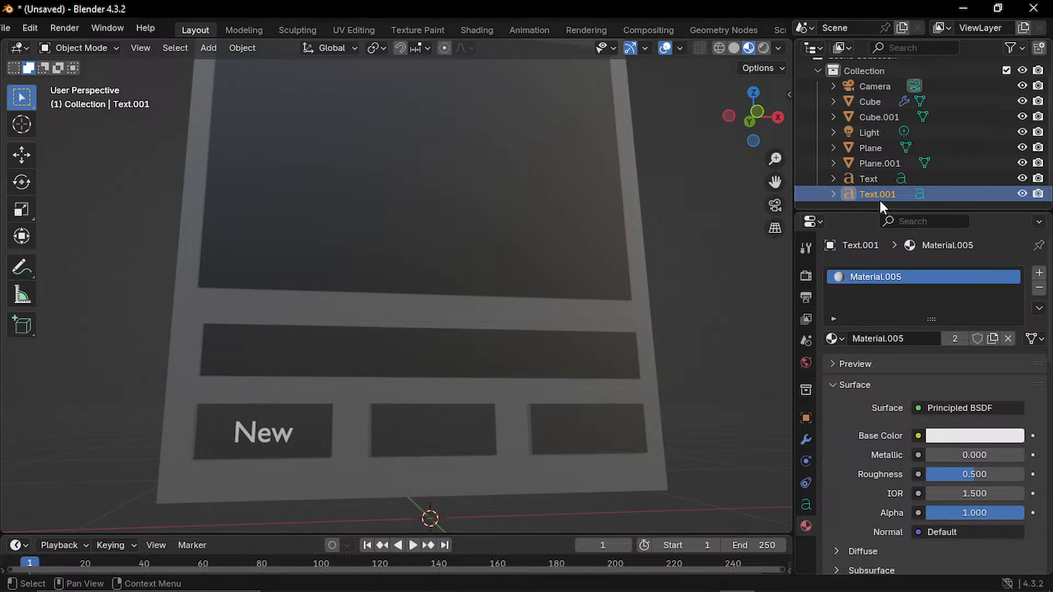
{"action": "key", "text": "x"}
- Duplicate the "New" text and place the copy about 0.53 m along the global X axis, on the middle button
{"action": "left_click", "coordinate": [275, 435]}
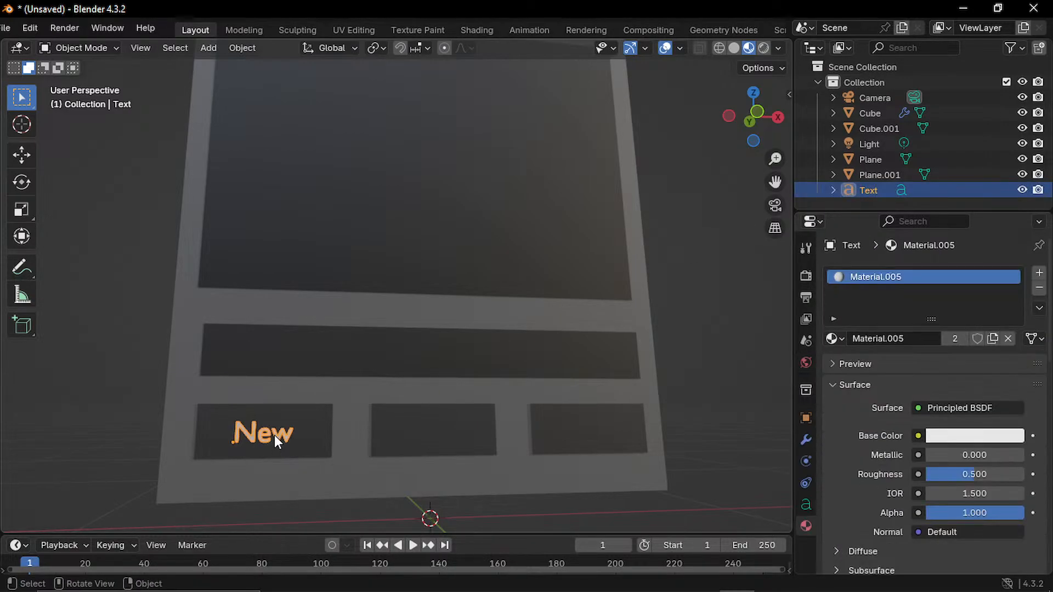
{"action": "key", "text": "shift+d"}
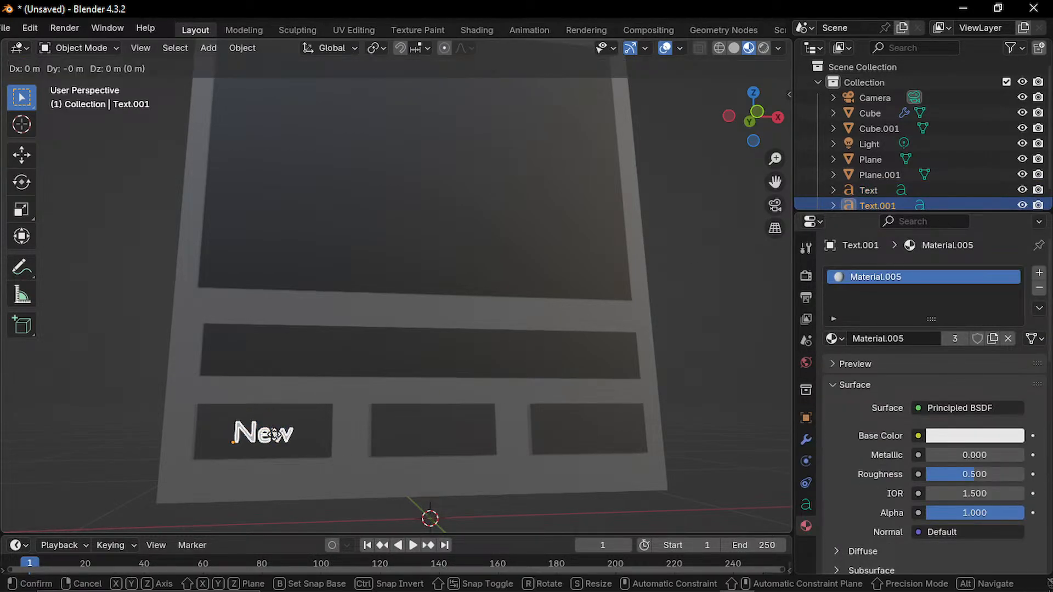
{"action": "key", "text": "x"}
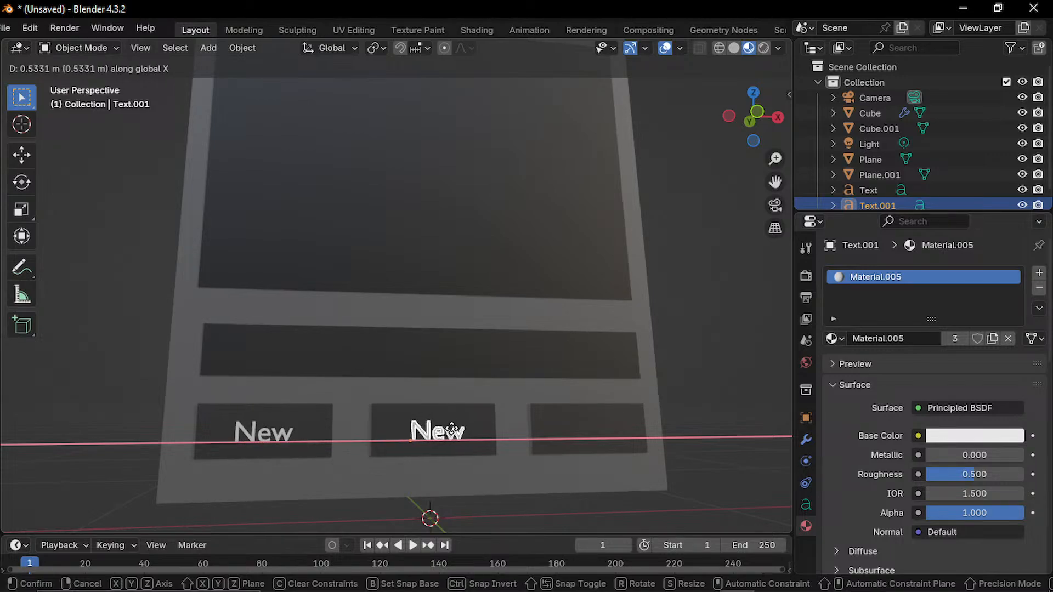
{"action": "left_click", "coordinate": [452, 436]}
- Open the copied "New" text on the middle button in Edit Mode and clear all its characters
{"action": "scroll", "coordinate": [459, 462], "scroll_direction": "up", "scroll_amount": 4}
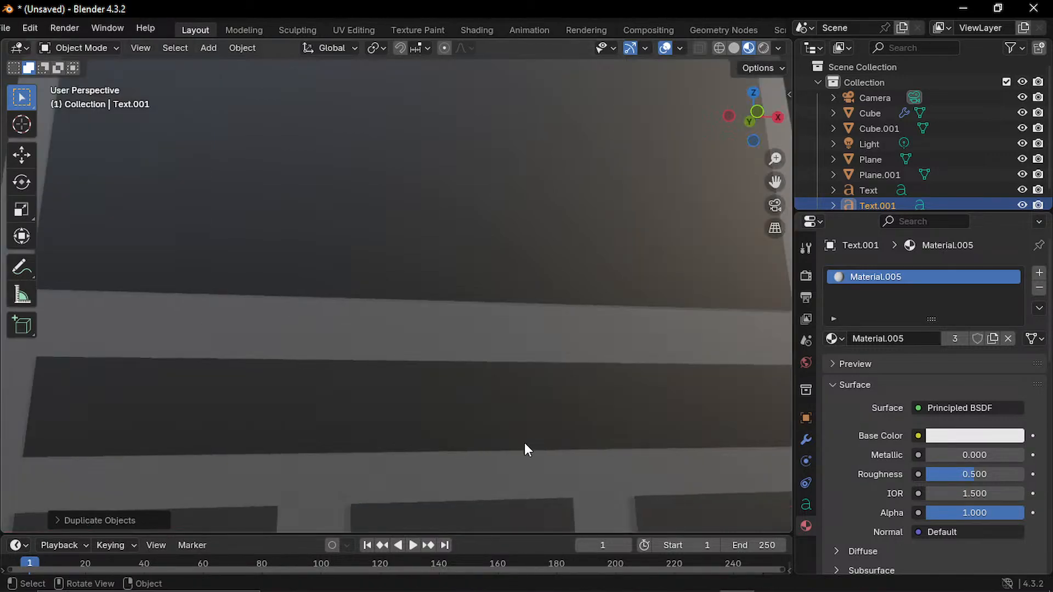
{"action": "scroll", "coordinate": [522, 448], "scroll_direction": "down", "scroll_amount": 8}
{"action": "middle_click_drag", "start_coordinate": [535, 469], "coordinate": [352, 251]}
{"action": "left_click", "coordinate": [100, 49]}
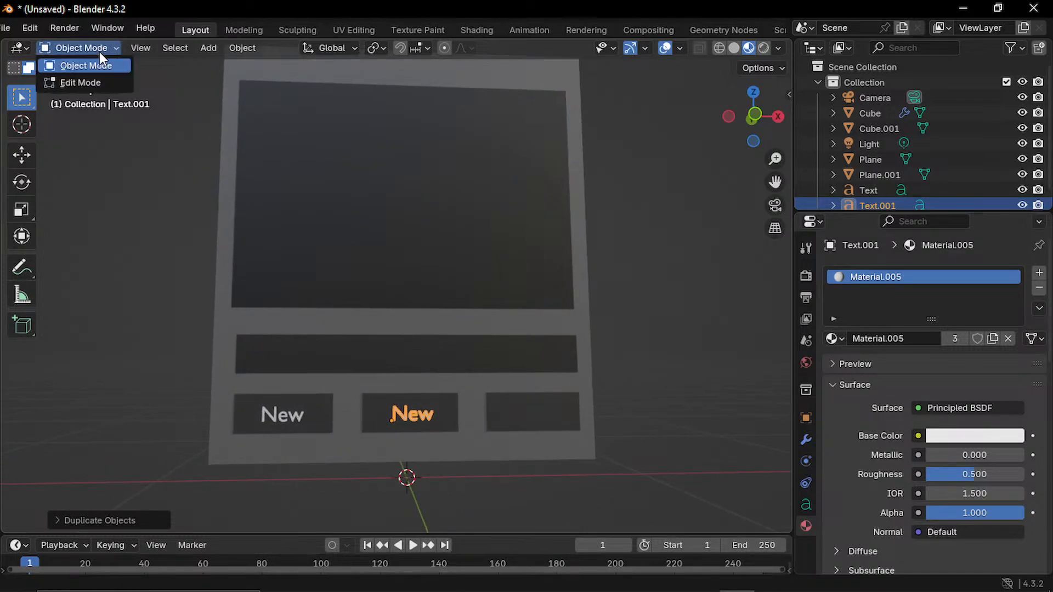
{"action": "left_click", "coordinate": [91, 74]}
{"action": "scroll", "coordinate": [437, 420], "scroll_direction": "up", "scroll_amount": 3}
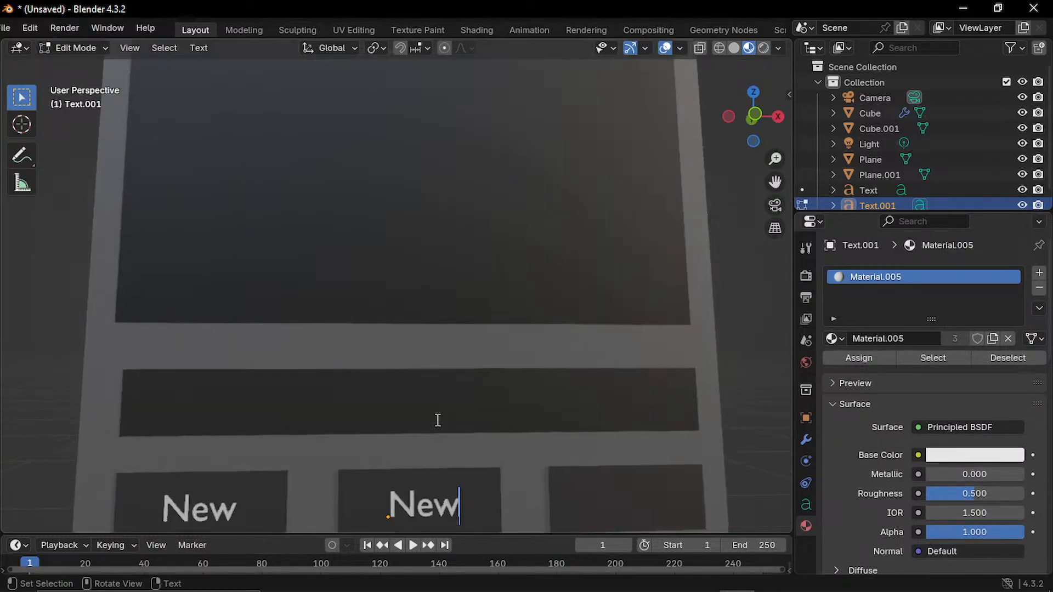
{"action": "key", "text": "BackSpace"}
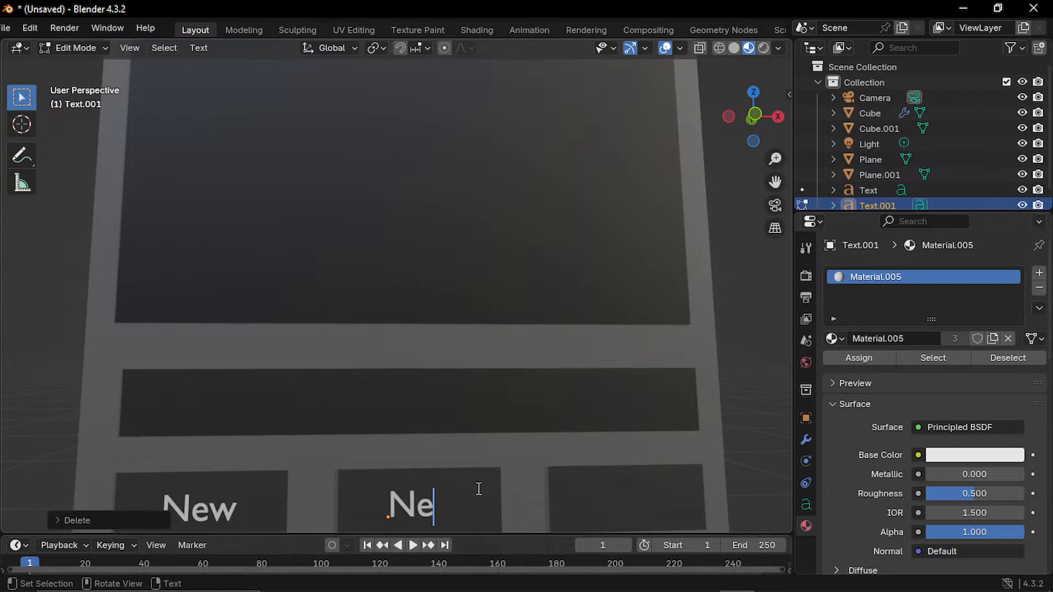
{"action": "key", "text": "BackSpace"}
{"action": "type", "text": "I"}
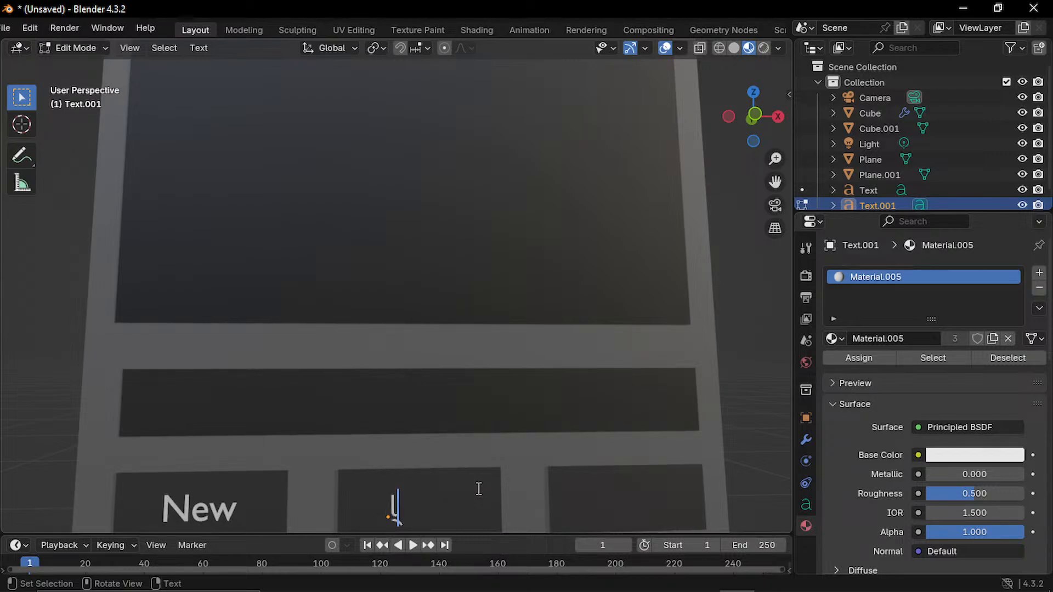
{"action": "key", "text": "BackSpace"}
{"action": "key", "text": "BackSpace"}
{"action": "key", "text": "BackSpace"}
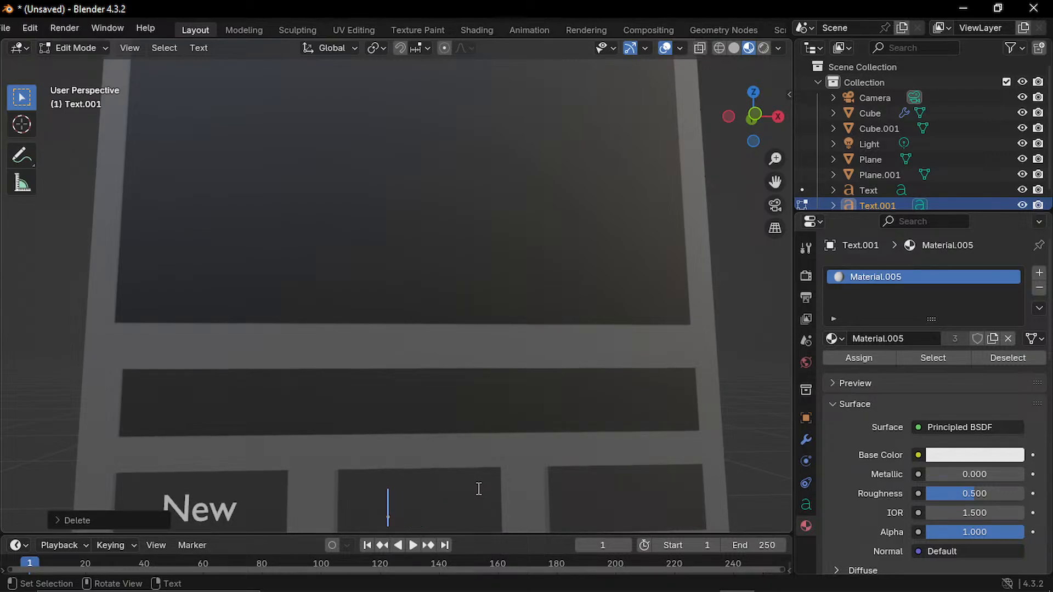
{"action": "key", "text": "super+space"}
{"action": "left_click", "coordinate": [900, 262]}
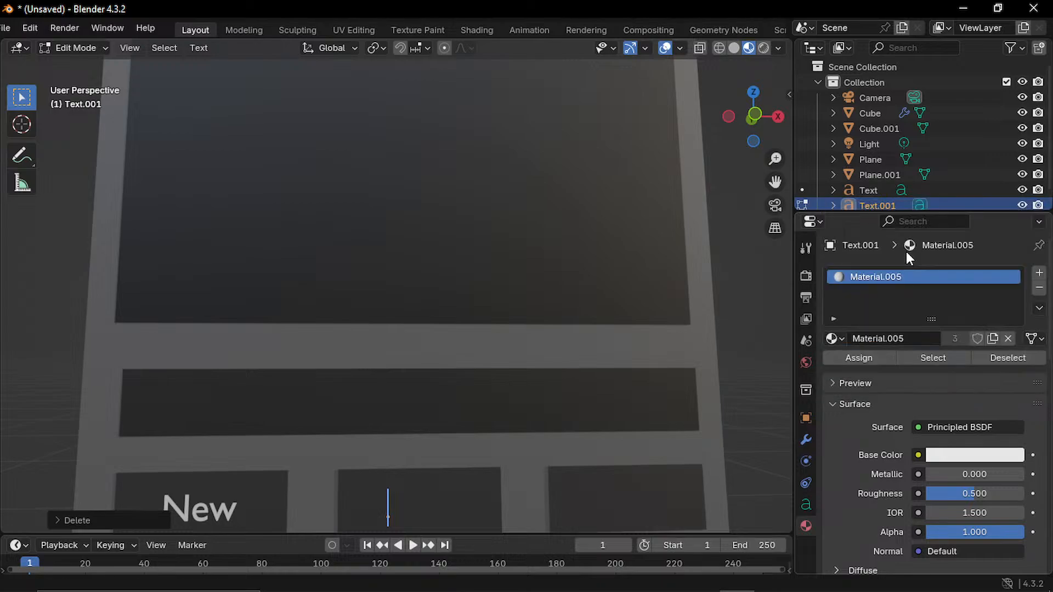
- Write "Edit Code" as the middle button's text and return to Object Mode
{"action": "type", "text": "e"}
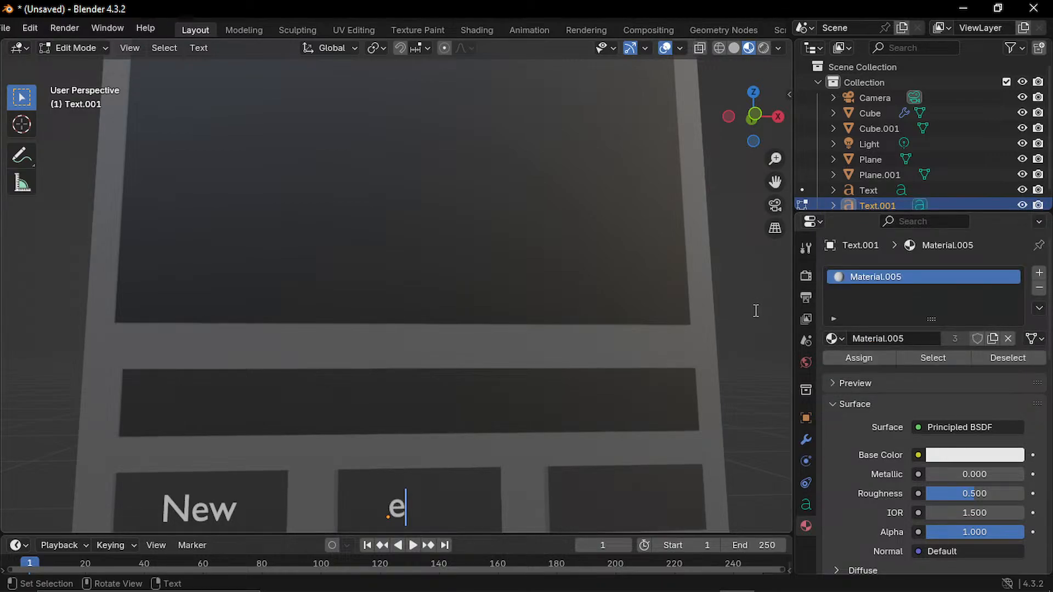
{"action": "key", "text": "BackSpace"}
{"action": "type", "text": "Edit Co"}
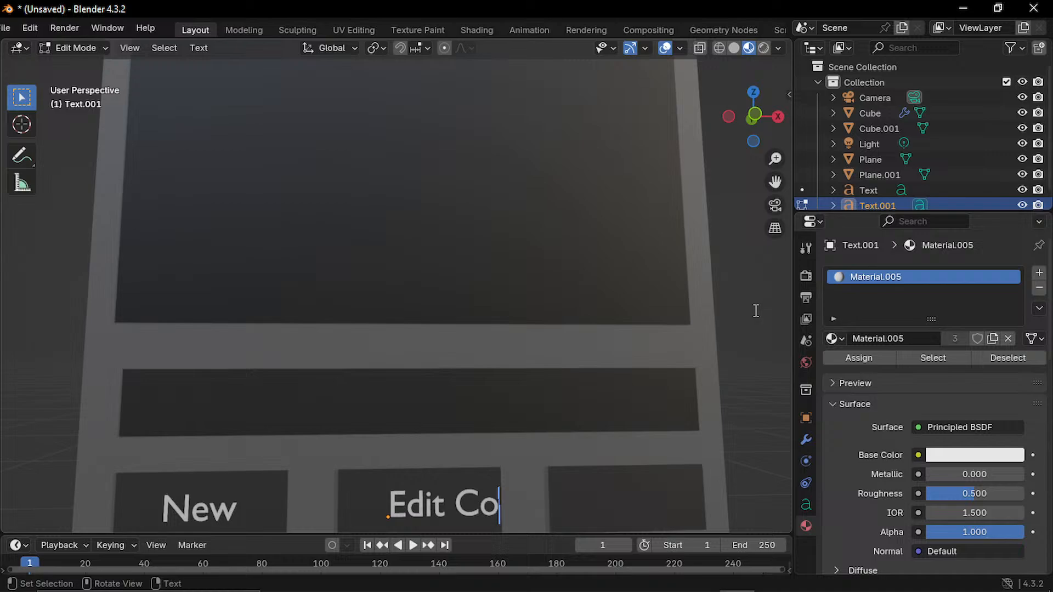
{"action": "key", "text": "BackSpace"}
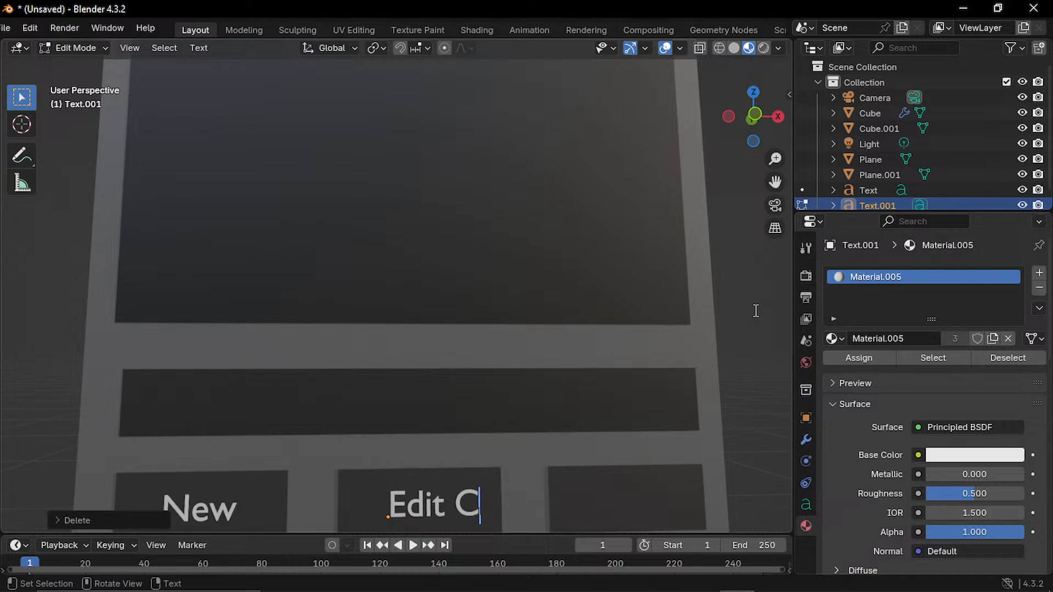
{"action": "type", "text": "t Code"}
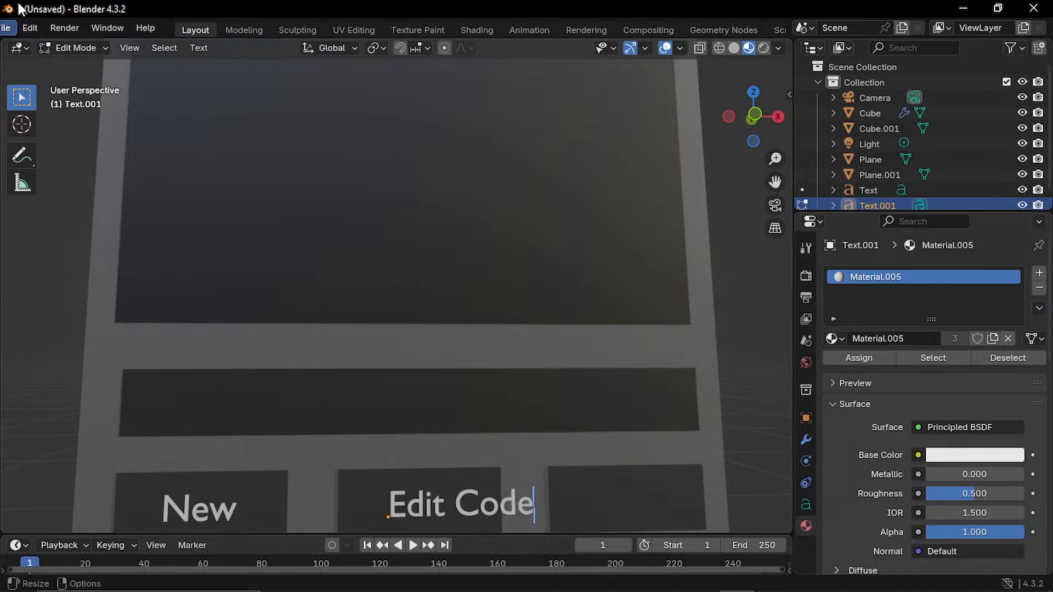
{"action": "left_click", "coordinate": [64, 47]}
{"action": "left_click", "coordinate": [84, 64]}
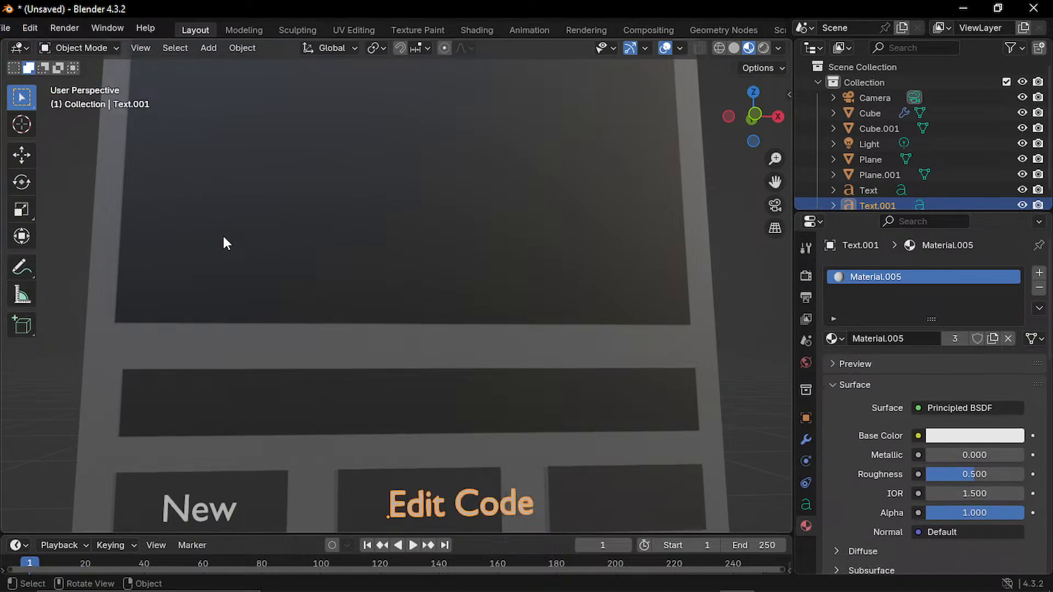
- In front view, shift the "Edit Code" text about -0.096 m along the global X axis to fit the middle button, and deselect it
{"action": "scroll", "coordinate": [445, 370], "scroll_direction": "down", "scroll_amount": 5}
{"action": "scroll", "coordinate": [453, 411], "scroll_direction": "up", "scroll_amount": 3}
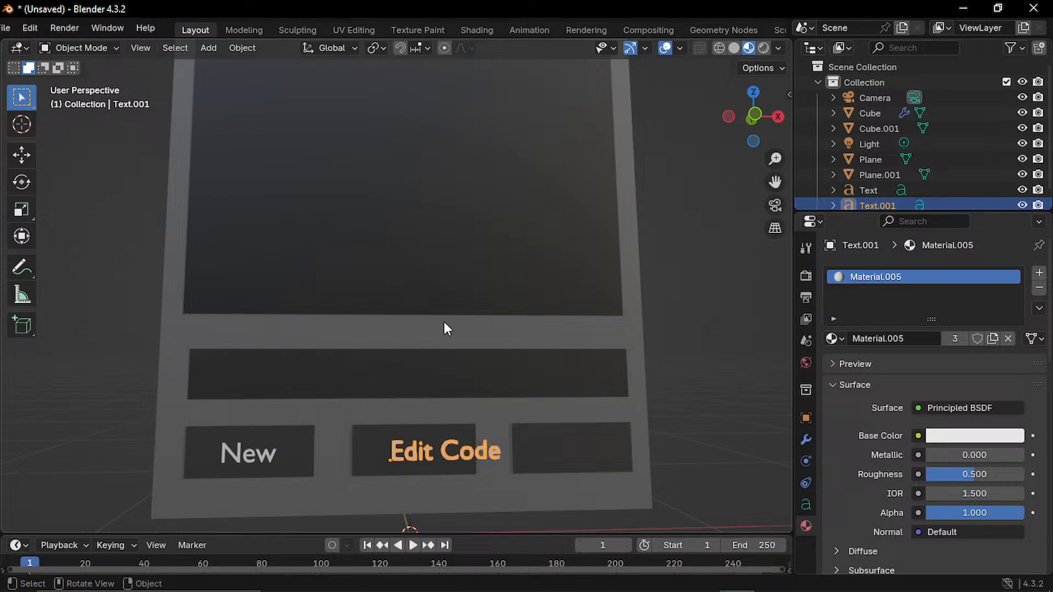
{"action": "middle_click_drag", "start_coordinate": [463, 408], "coordinate": [445, 383], "text": "shift"}
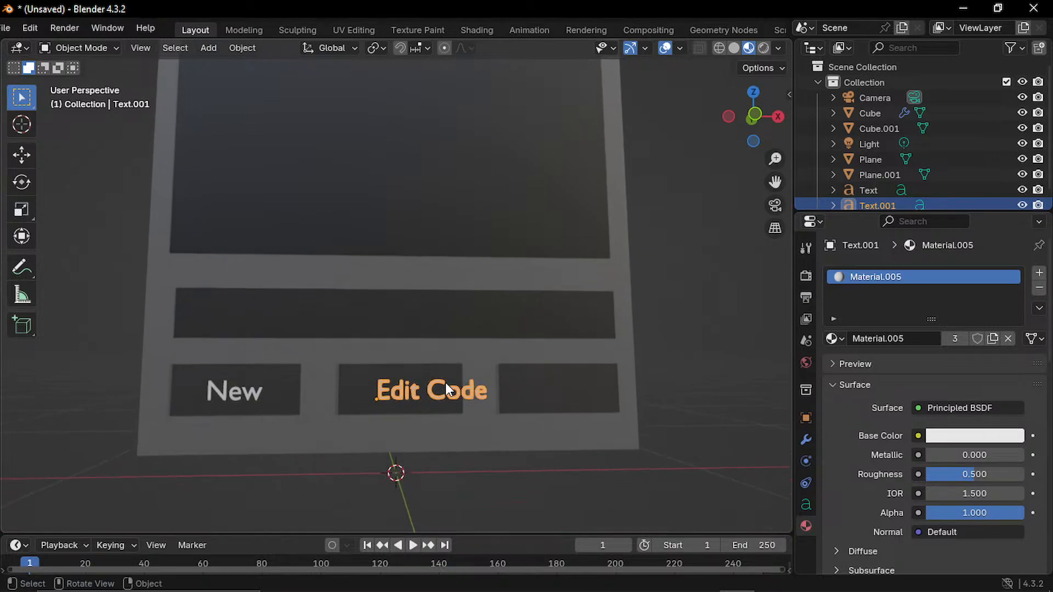
{"action": "key", "text": "KP_1"}
{"action": "scroll", "coordinate": [401, 406], "scroll_direction": "up", "scroll_amount": 2}
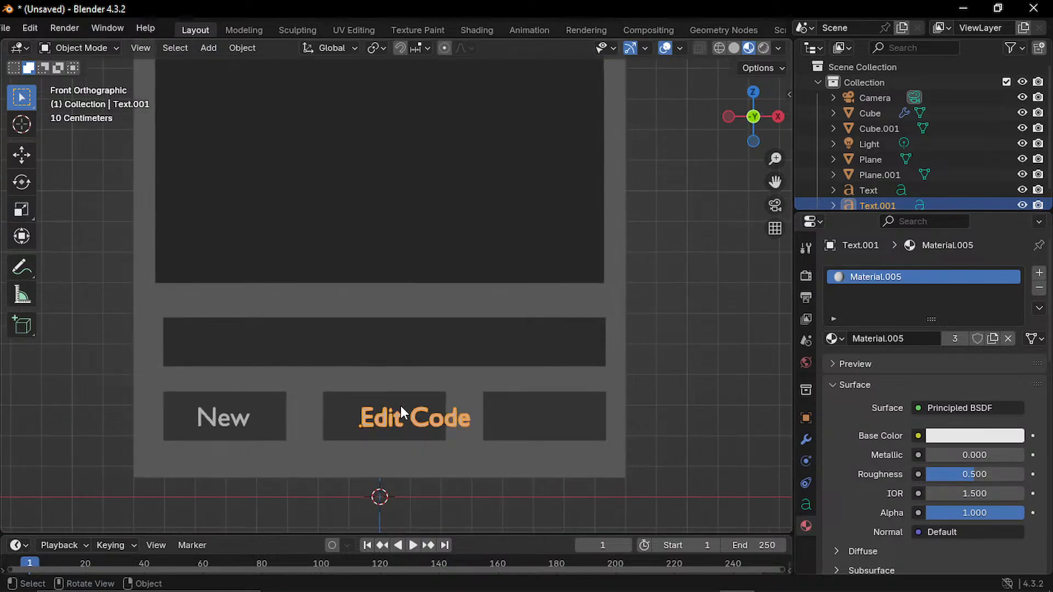
{"action": "key", "text": "g"}
{"action": "key", "text": "x"}
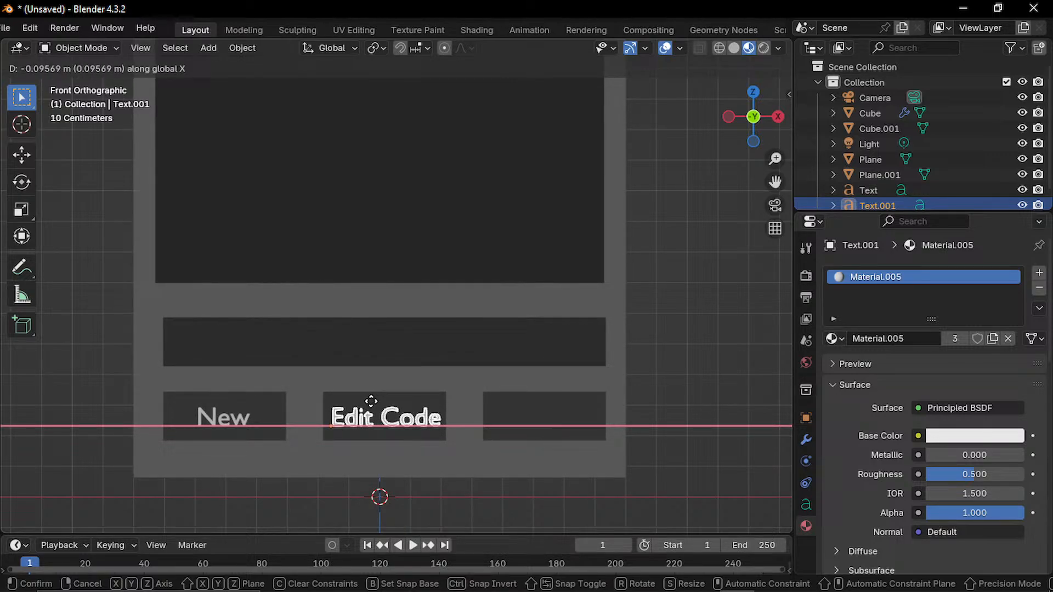
{"action": "left_click", "coordinate": [371, 401]}
{"action": "left_click", "coordinate": [672, 381]}
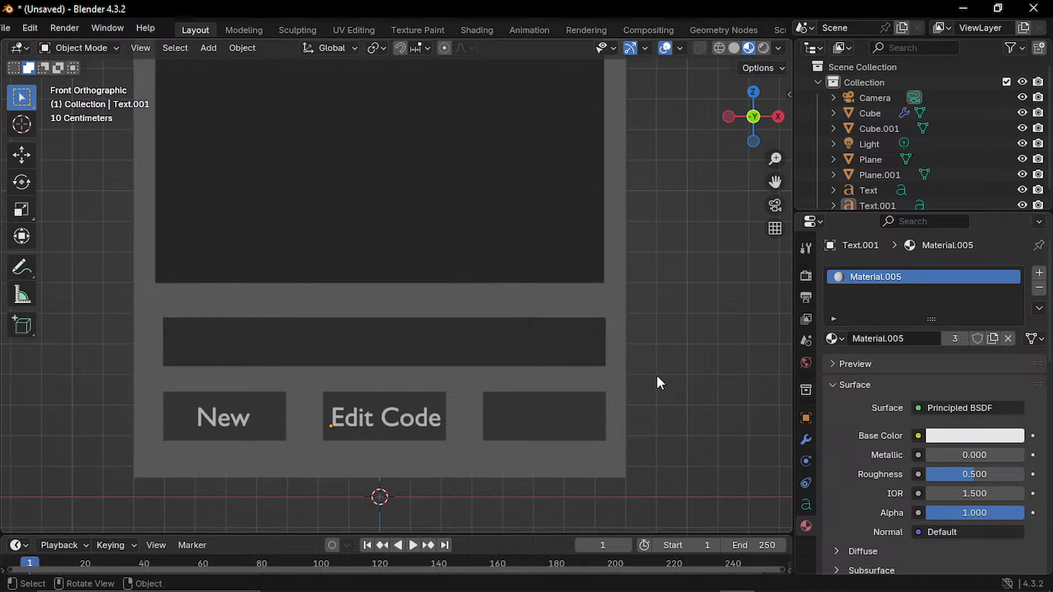
- Duplicate the "Edit Code" text and move the copy about 0.5 m along the global X axis onto the empty third button
{"action": "left_click", "coordinate": [428, 430]}
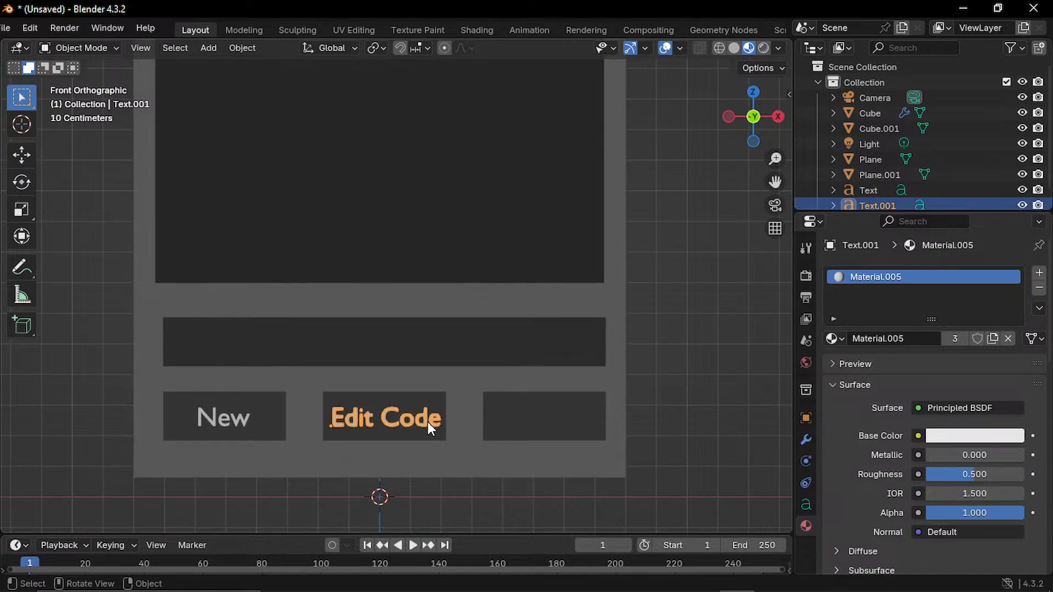
{"action": "key", "text": "shift+d"}
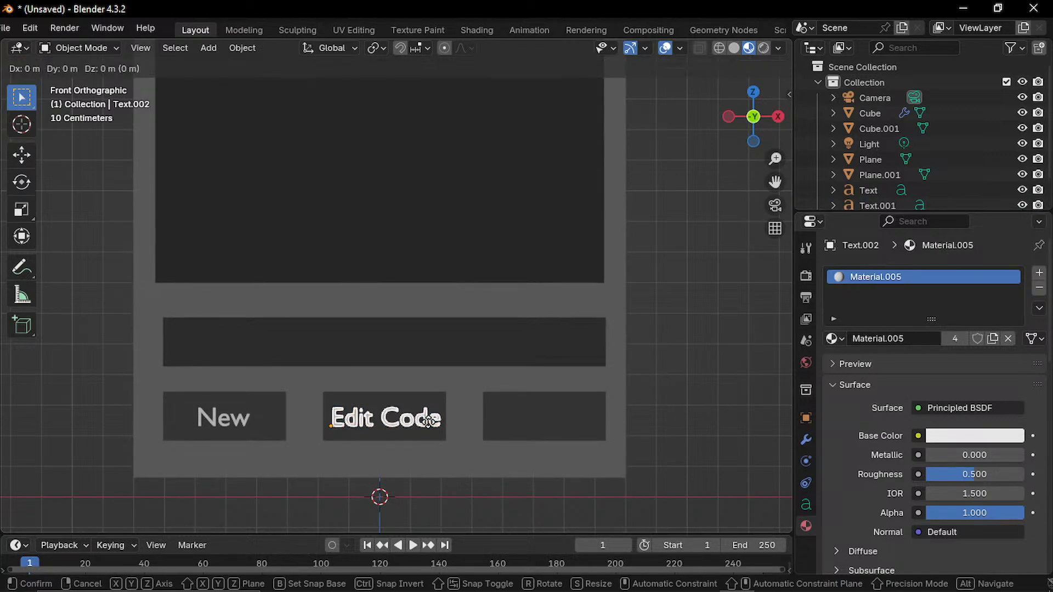
{"action": "right_click", "coordinate": [431, 429]}
{"action": "key", "text": "g"}
{"action": "key", "text": "x"}
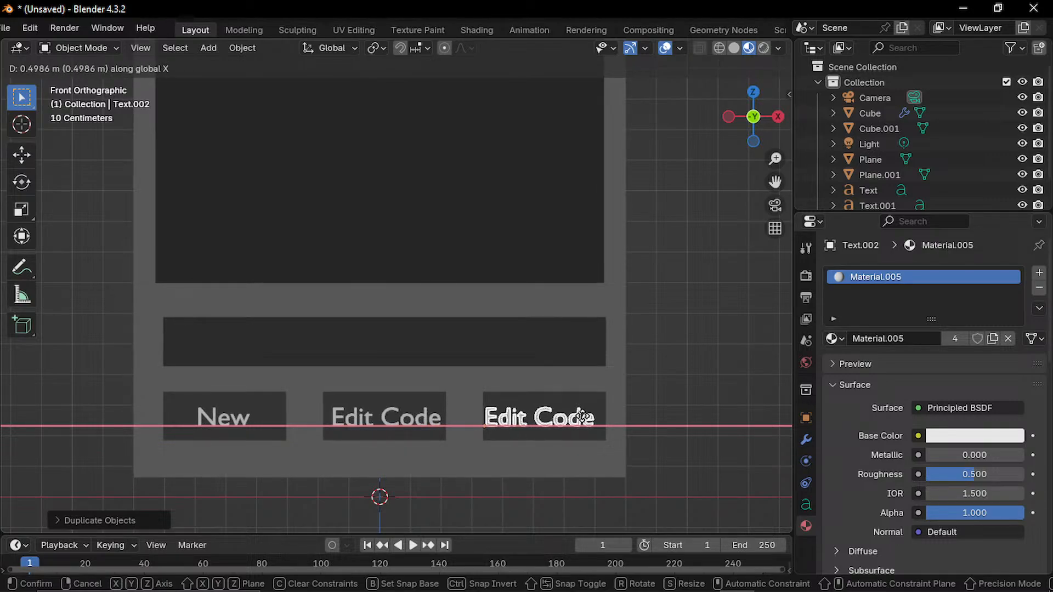
{"action": "left_click", "coordinate": [590, 422]}
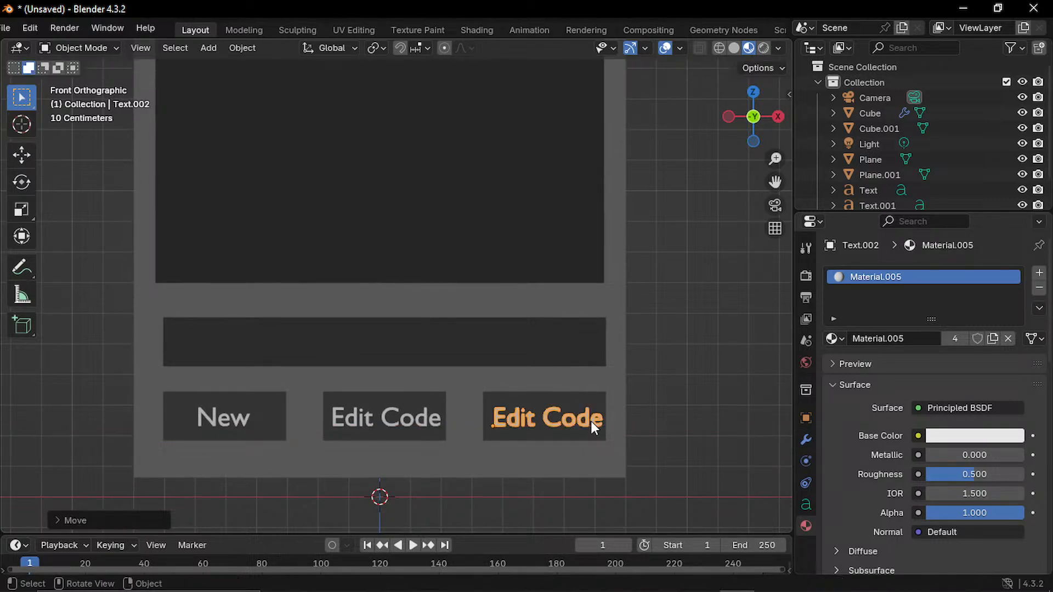
- Replace the text copy on the third button with "Delecte" and switch snapping on, ending in Object Mode
{"action": "left_click", "coordinate": [591, 421]}
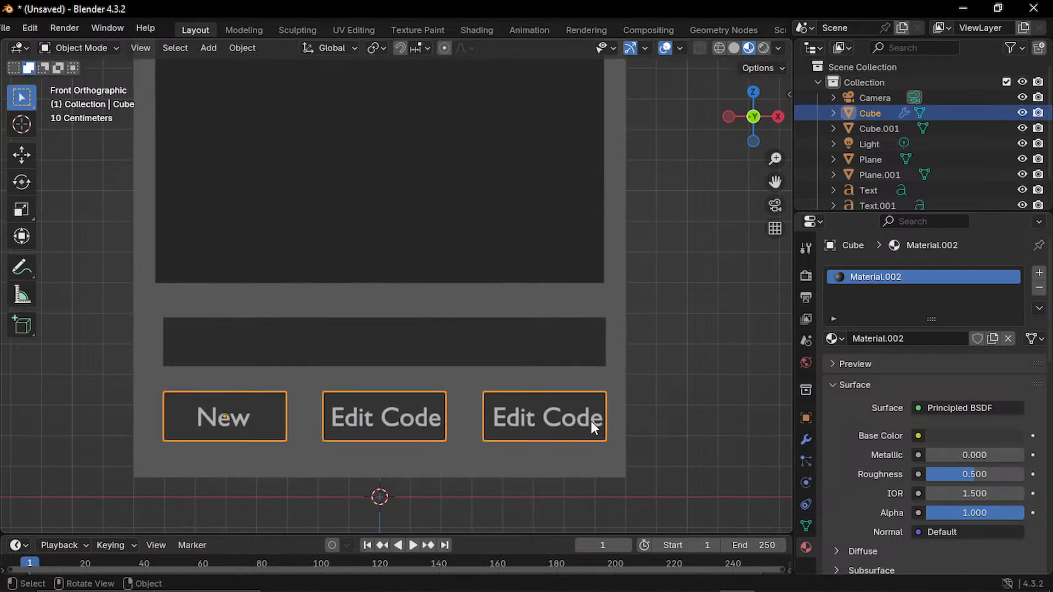
{"action": "left_click", "coordinate": [663, 394]}
{"action": "left_click", "coordinate": [534, 417]}
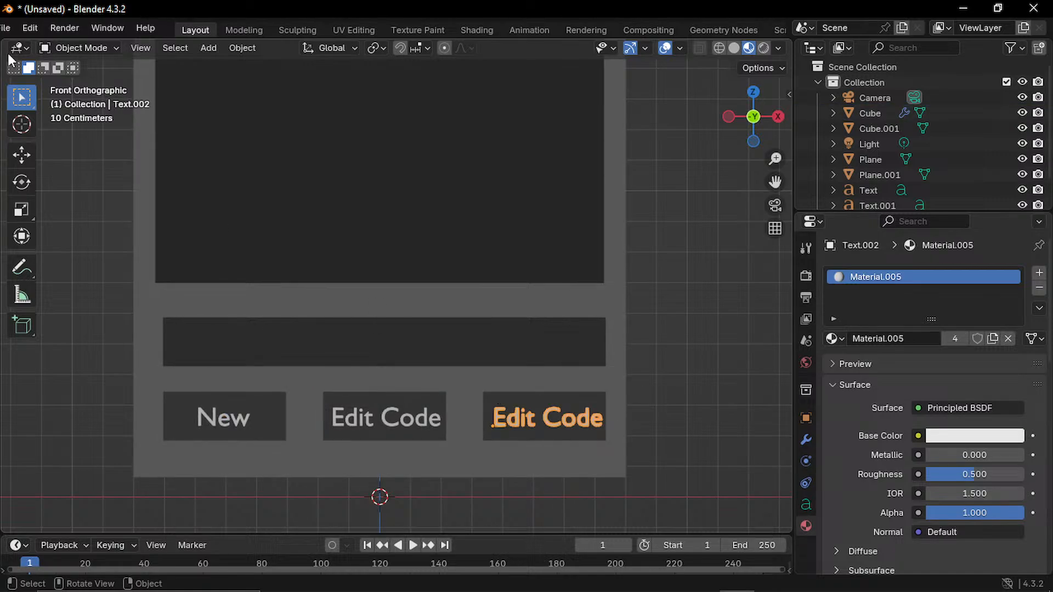
{"action": "left_click", "coordinate": [87, 49]}
{"action": "left_click", "coordinate": [87, 83]}
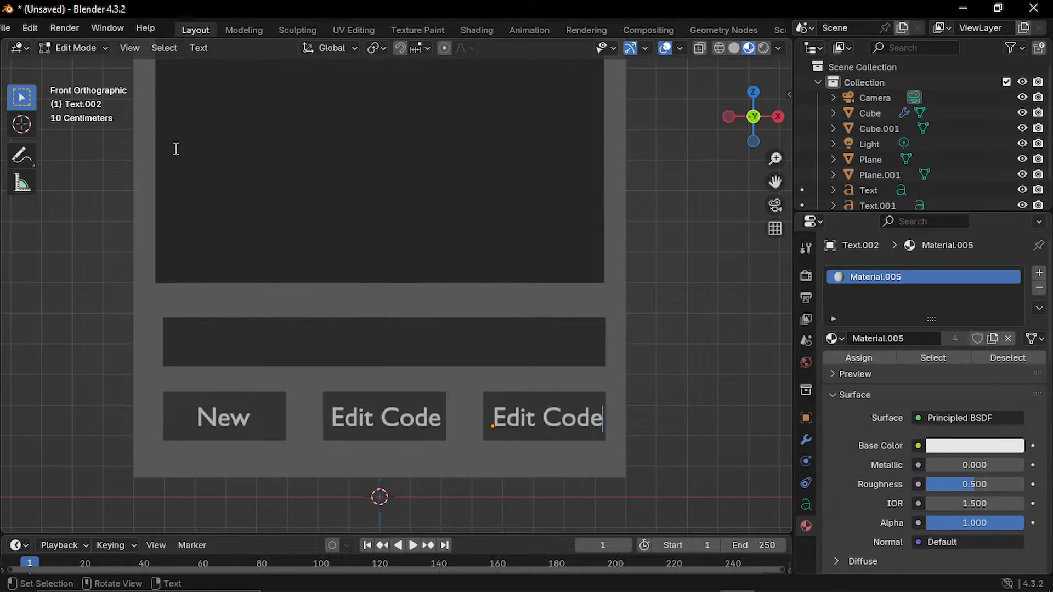
{"action": "key", "text": "ctrl+a"}
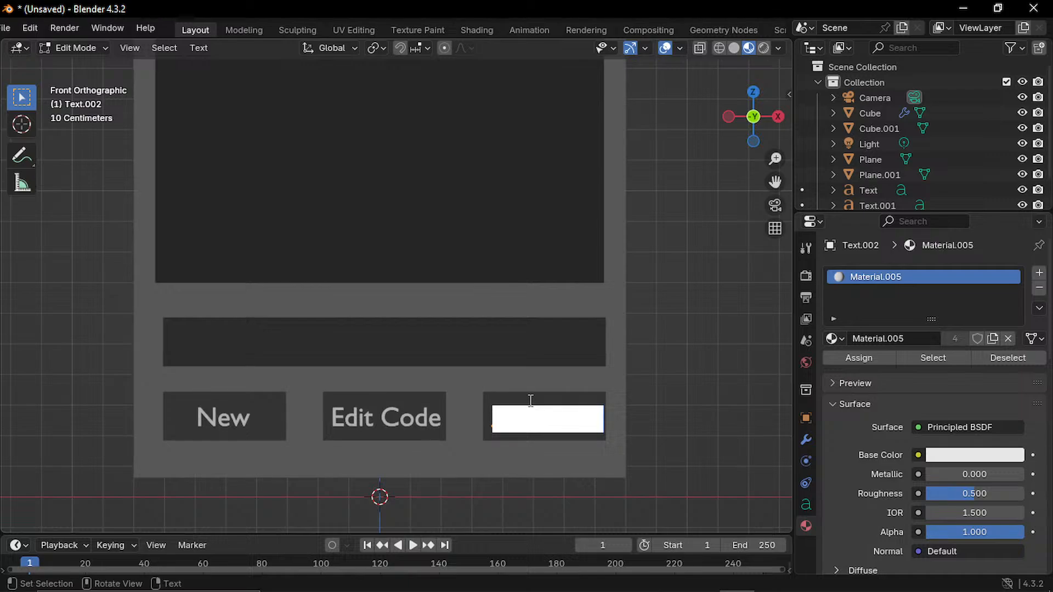
{"action": "type", "text": "Delecte"}
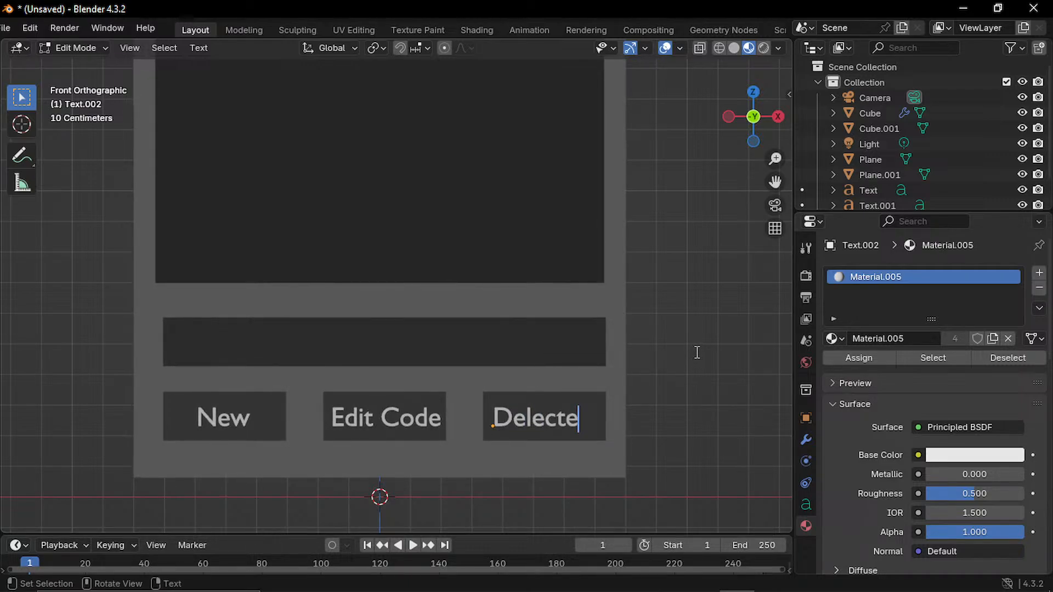
{"action": "key", "text": "shift+Tab"}
{"action": "left_click", "coordinate": [77, 47]}
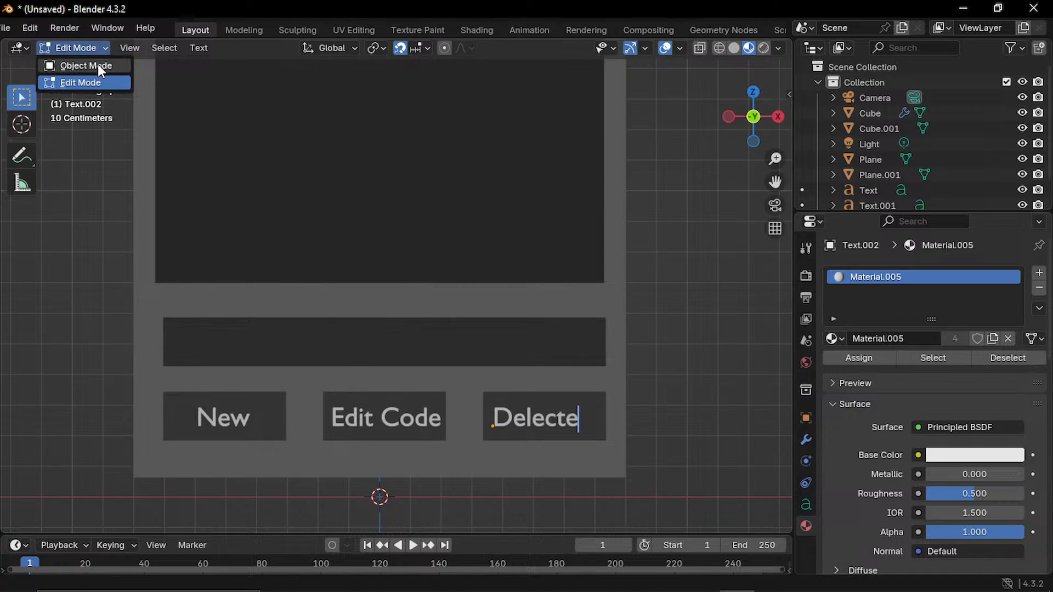
{"action": "left_click", "coordinate": [90, 65]}
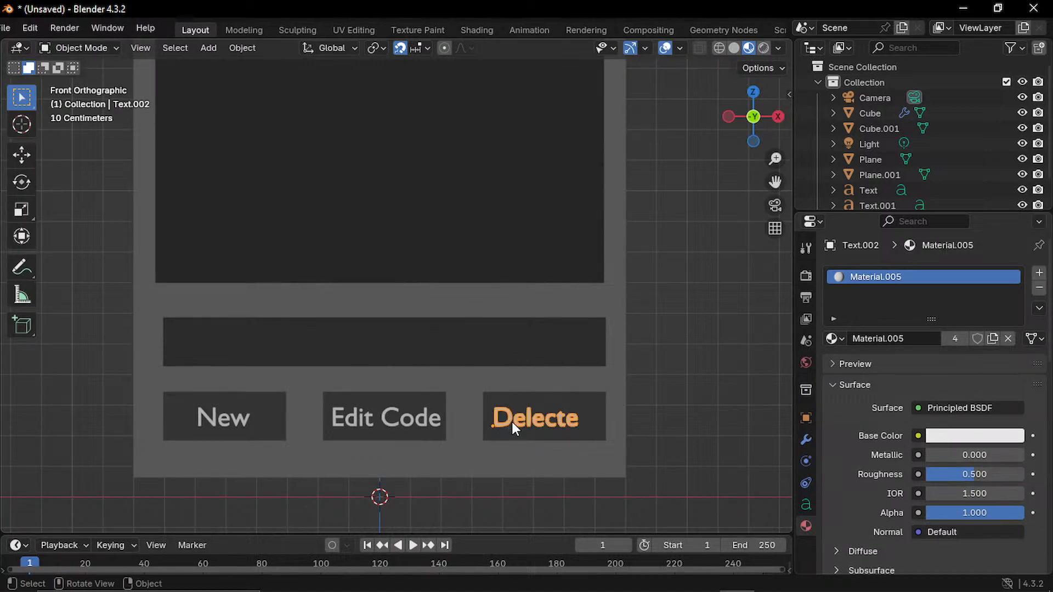
- Correct the third button's text to "Delete" in Edit Mode and return to Object Mode
{"action": "left_click", "coordinate": [94, 44]}
{"action": "left_click", "coordinate": [86, 77]}
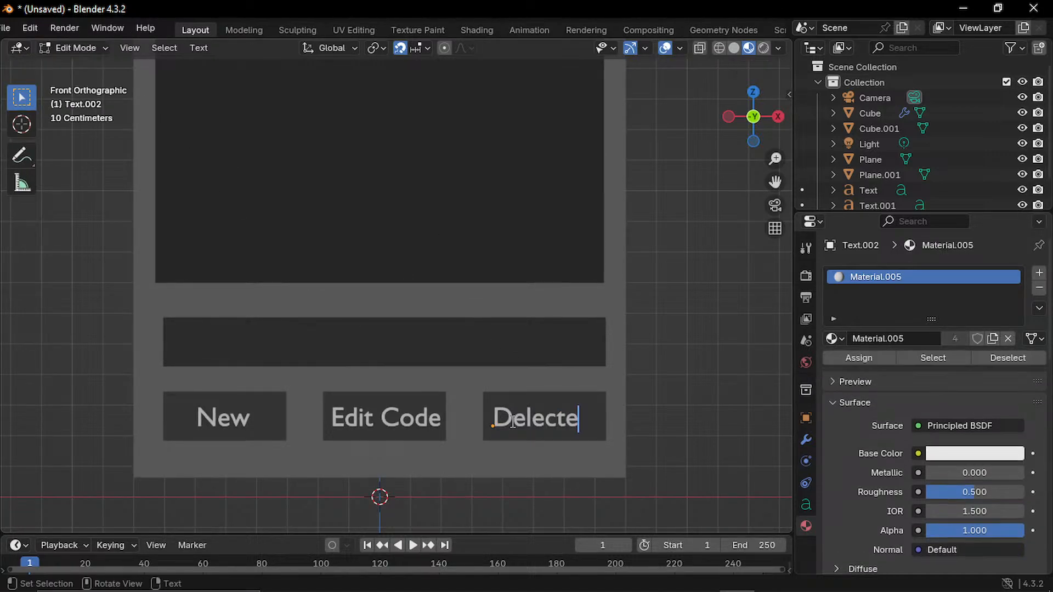
{"action": "key", "text": "BackSpace"}
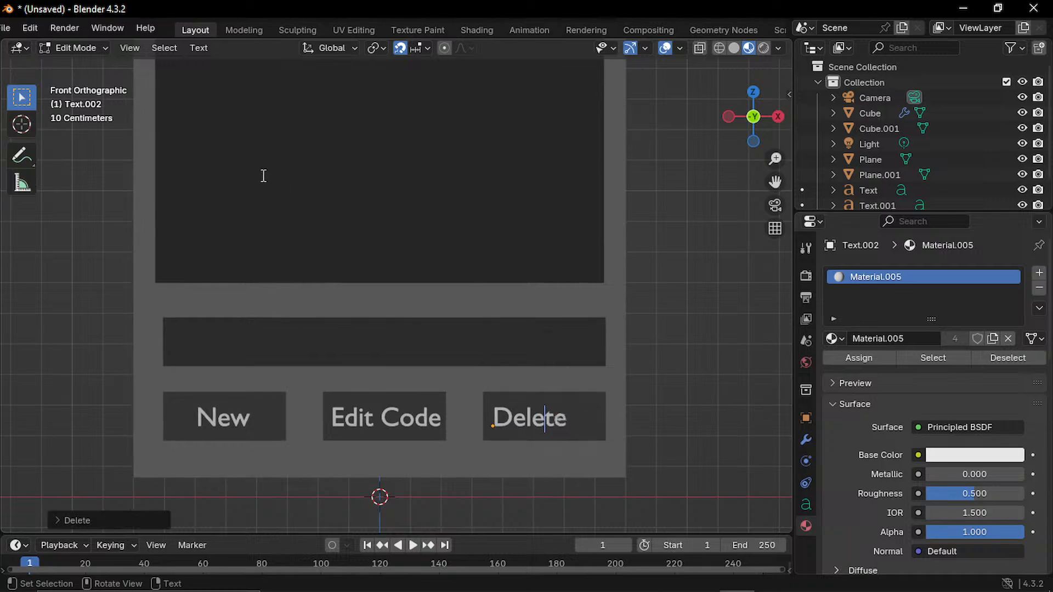
{"action": "left_click", "coordinate": [83, 49]}
{"action": "left_click", "coordinate": [91, 65]}
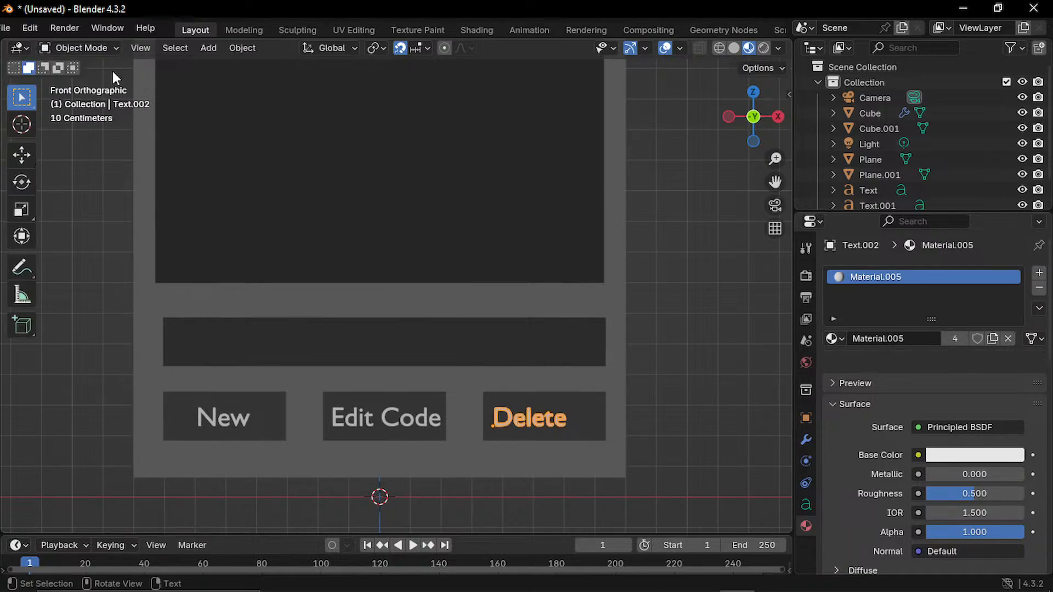
- Shift the "Delete" text about -0.4 m along its local X axis and switch snapping off
{"action": "key", "text": "g"}
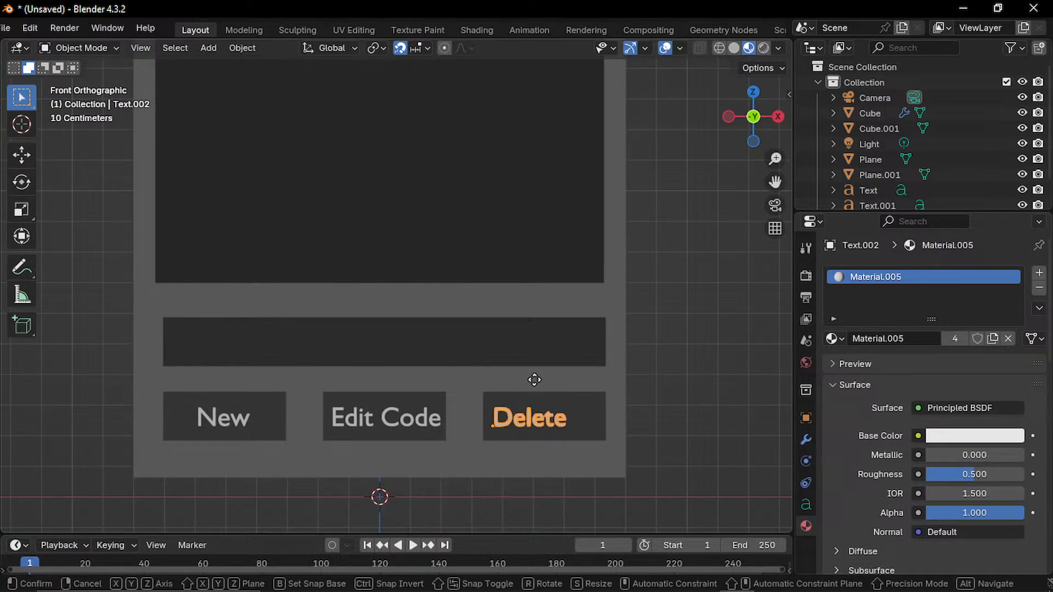
{"action": "key", "text": "x"}
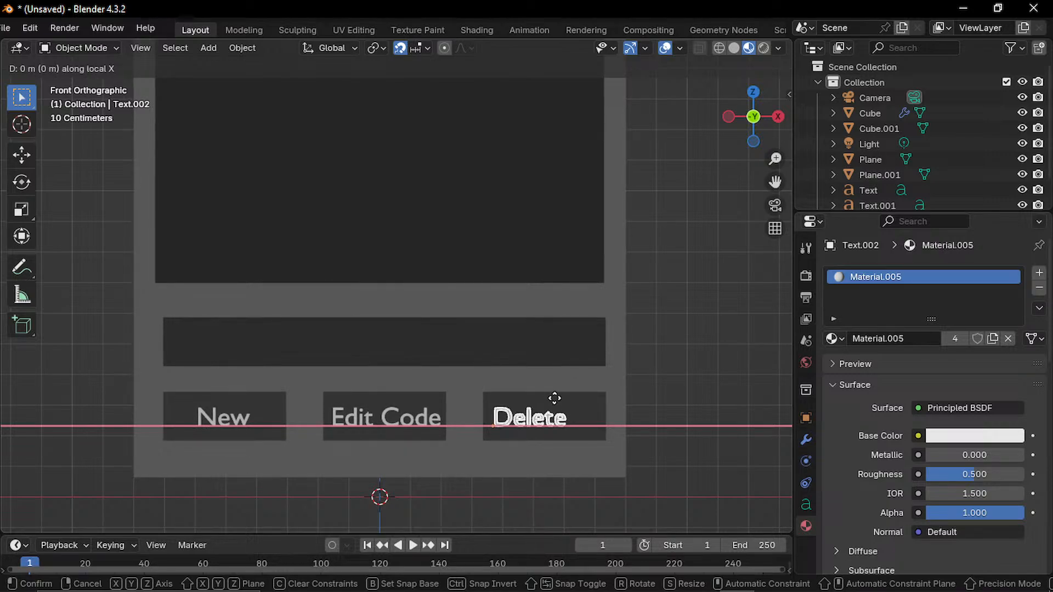
{"action": "key", "text": "x"}
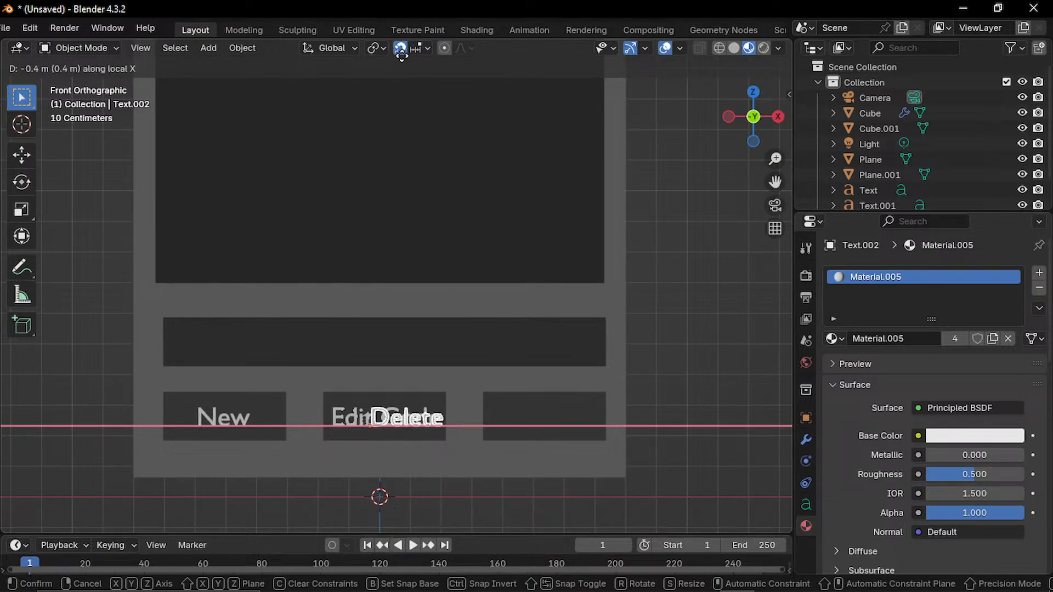
{"action": "left_click", "coordinate": [404, 61]}
{"action": "left_click", "coordinate": [402, 49]}
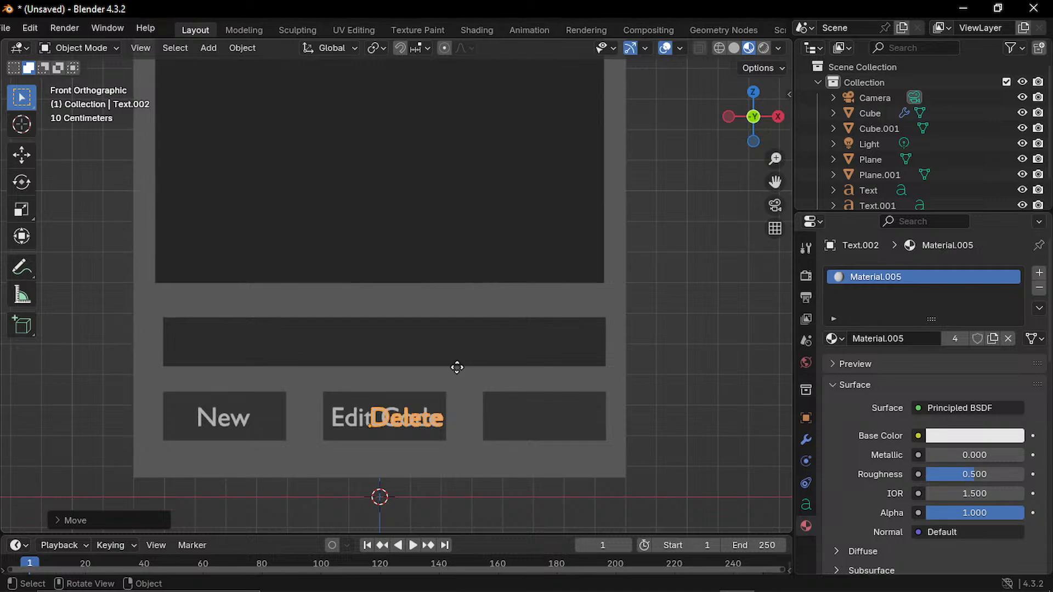
- Move the "Delete" text about 0.45 m along the global X axis to center it on the third button, and deselect it
{"action": "key", "text": "g"}
{"action": "key", "text": "x"}
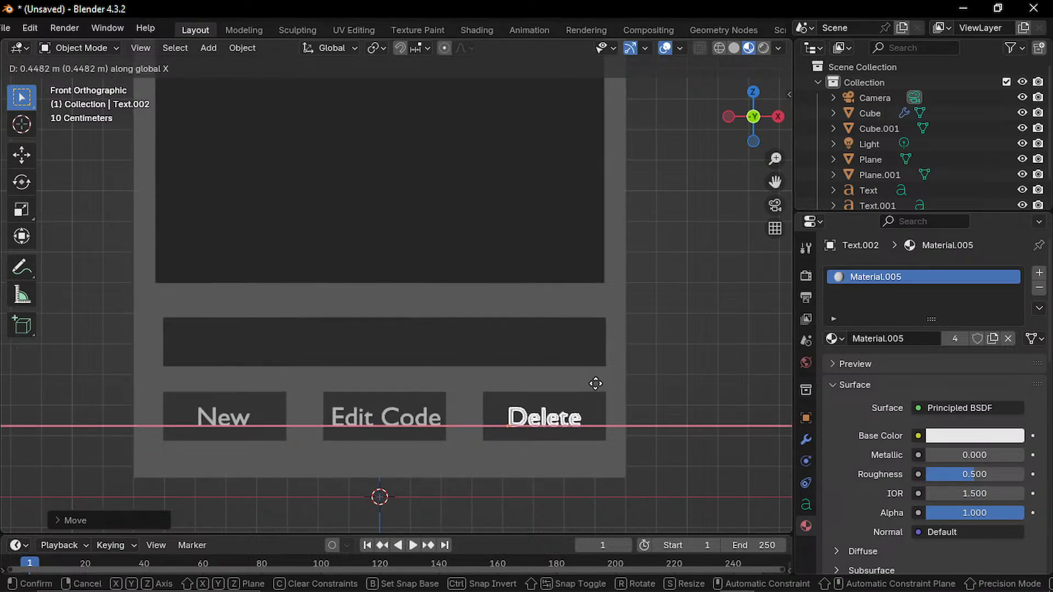
{"action": "left_click", "coordinate": [597, 380]}
{"action": "left_click", "coordinate": [689, 330]}
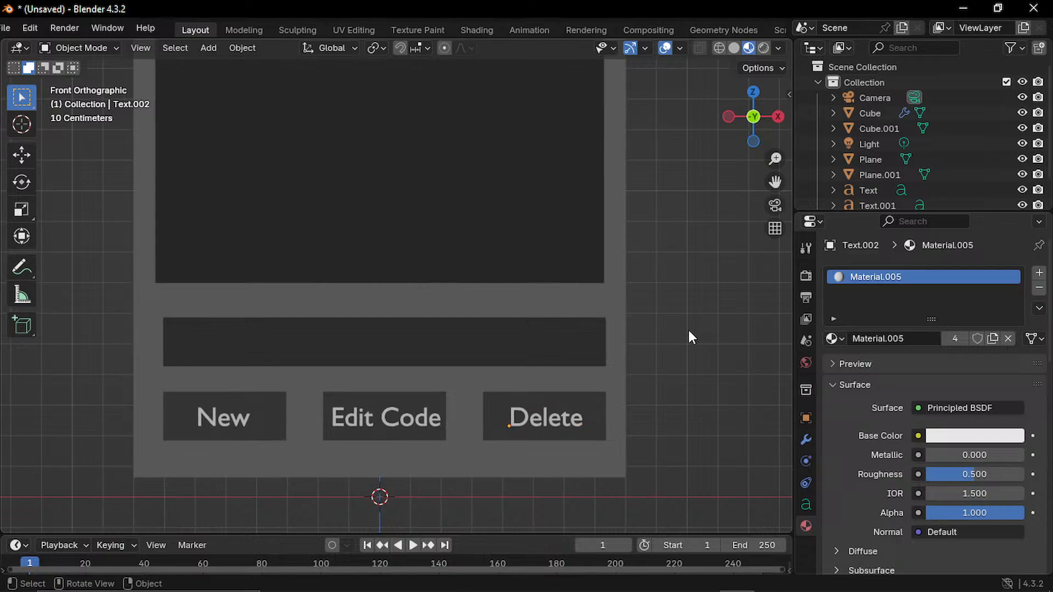
{"action": "scroll", "coordinate": [688, 330], "scroll_direction": "down", "scroll_amount": 3}
{"action": "scroll", "coordinate": [541, 313], "scroll_direction": "down", "scroll_amount": 2}
{"action": "scroll", "coordinate": [526, 305], "scroll_direction": "up", "scroll_amount": 3}
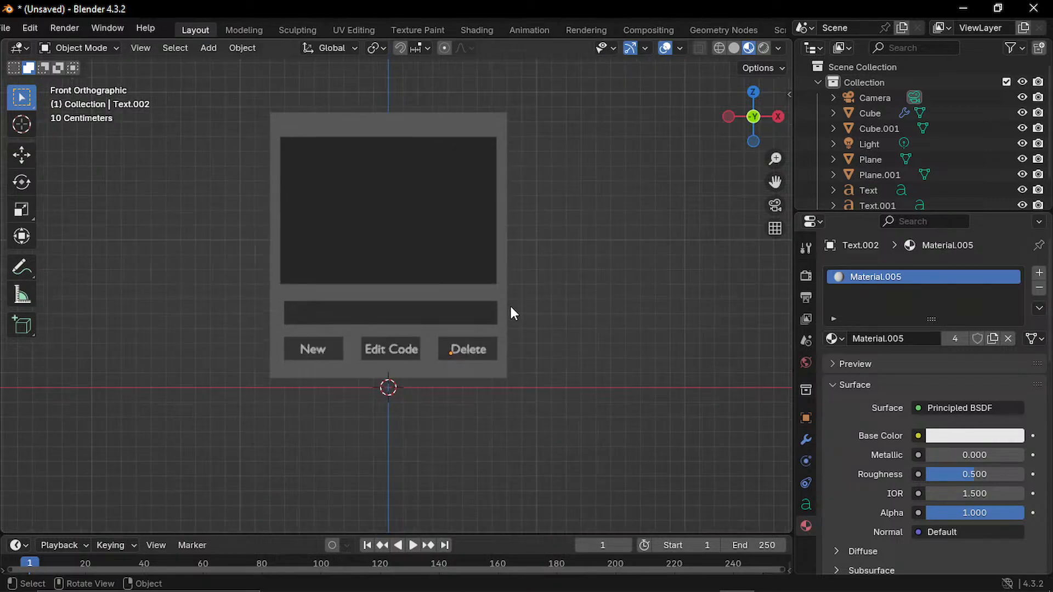
- Nudge the "Delete" text slightly in the negative global X direction to refine its centering on the third button, and deselect it
{"action": "middle_click_drag", "start_coordinate": [540, 301], "coordinate": [556, 349]}
{"action": "scroll", "coordinate": [551, 356], "scroll_direction": "up", "scroll_amount": 3}
{"action": "left_click", "coordinate": [551, 399]}
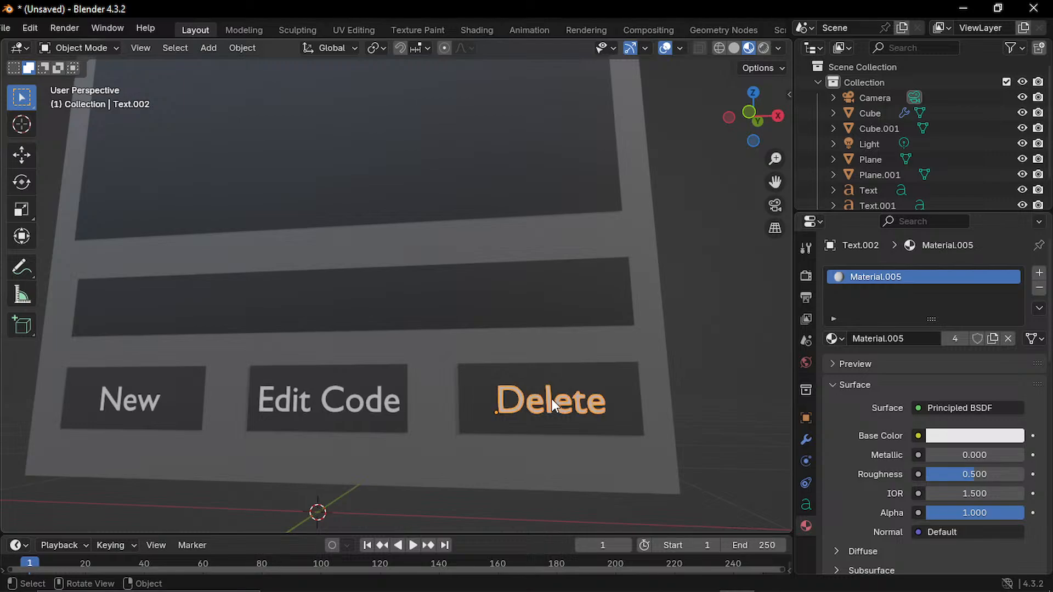
{"action": "key", "text": "g"}
{"action": "key", "text": "x"}
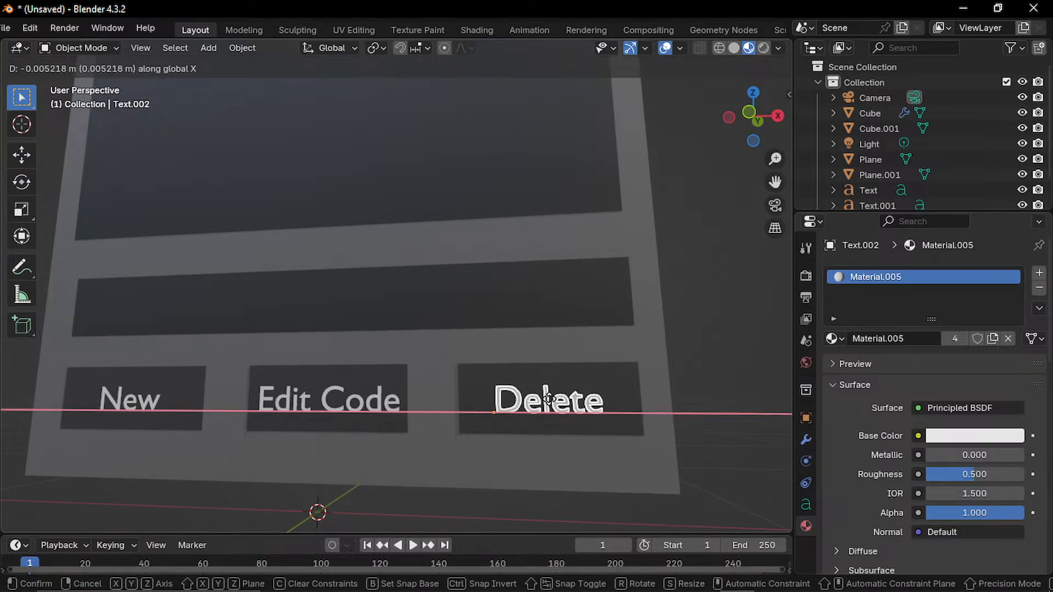
{"action": "left_click", "coordinate": [535, 412]}
{"action": "scroll", "coordinate": [393, 493], "scroll_direction": "down", "scroll_amount": 5}
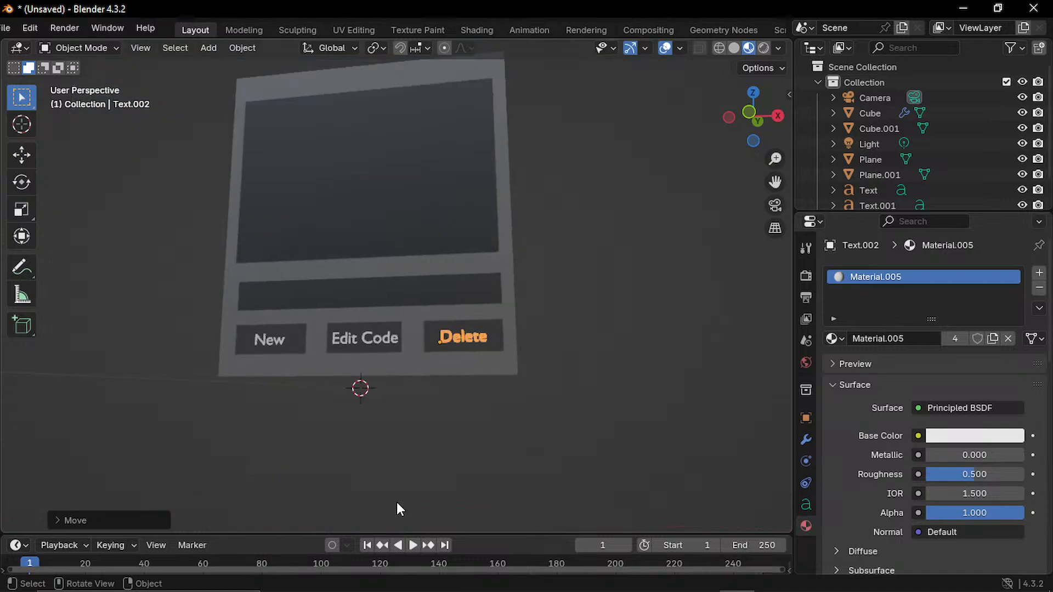
{"action": "middle_click_drag", "start_coordinate": [410, 497], "coordinate": [442, 512]}
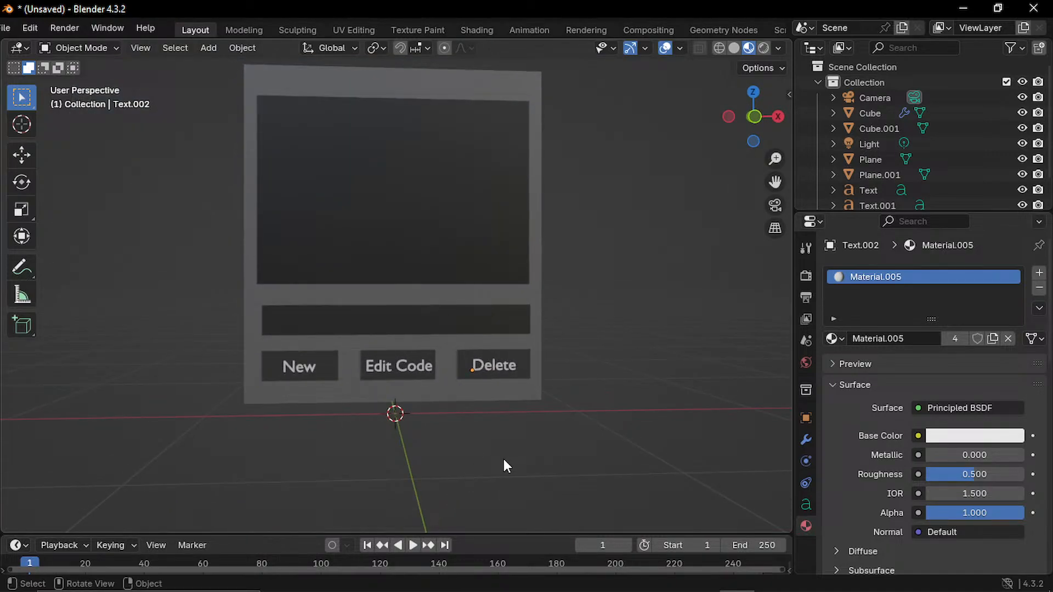
- Duplicate the "Edit Code" text and move the copy about 0.25 m up the global Z axis onto the wide bar, ending in front view
{"action": "scroll", "coordinate": [501, 451], "scroll_direction": "up", "scroll_amount": 5}
{"action": "left_click", "coordinate": [368, 454]}
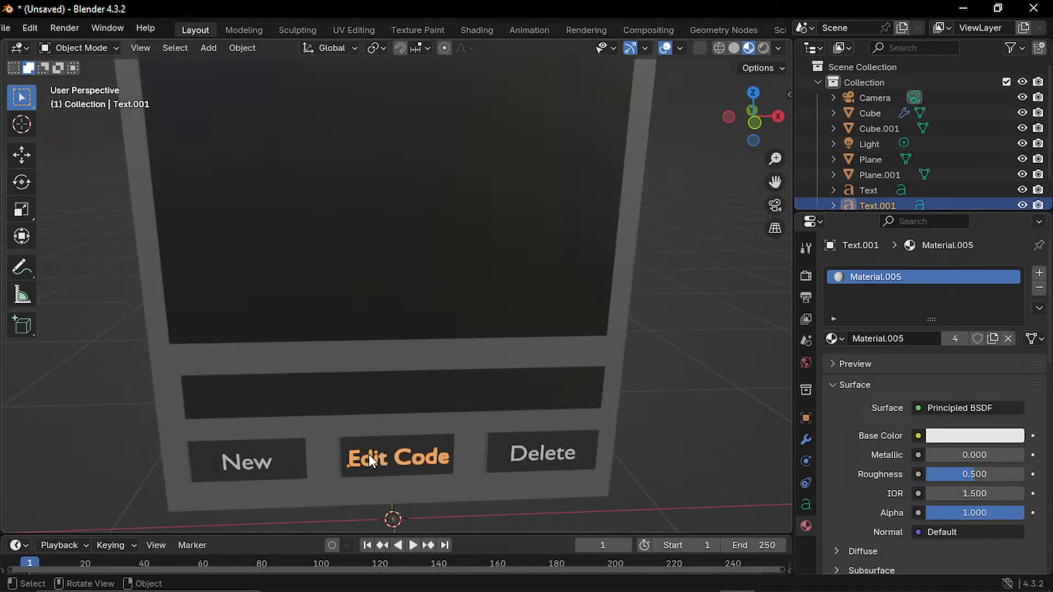
{"action": "key", "text": "shift+d"}
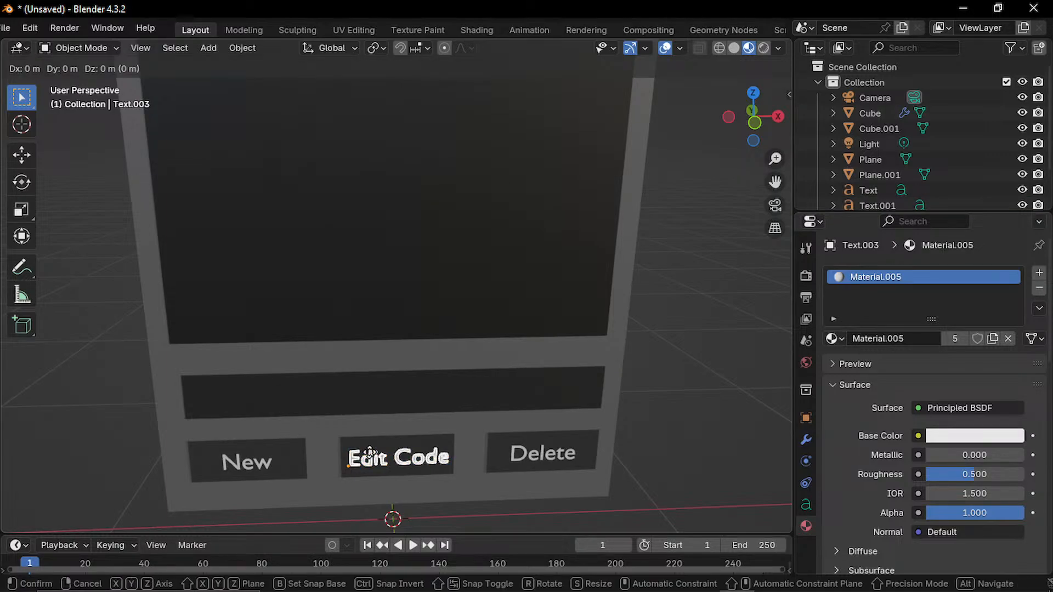
{"action": "key", "text": "z"}
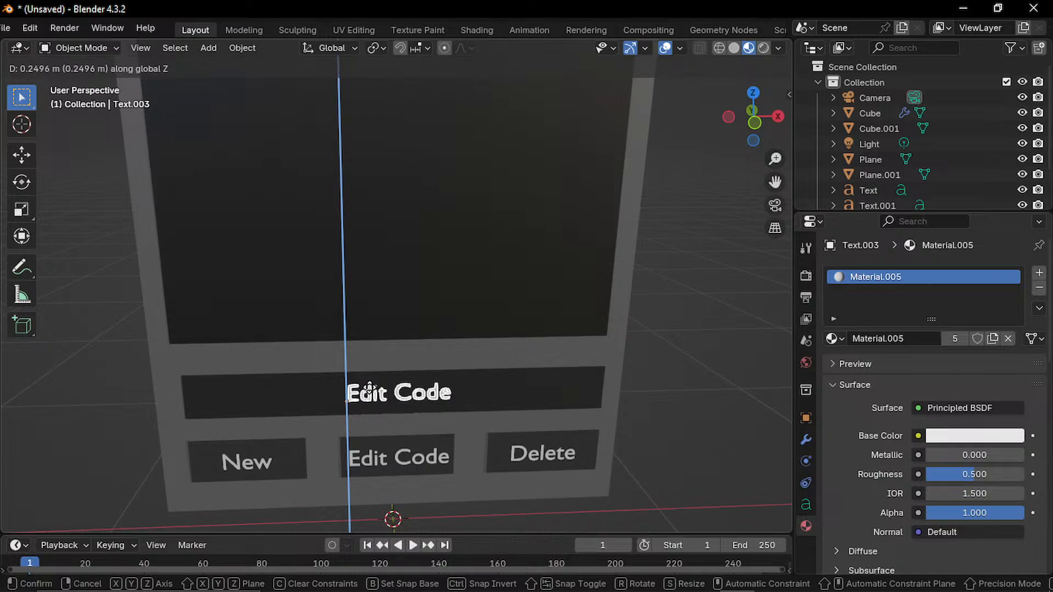
{"action": "left_click", "coordinate": [443, 407]}
{"action": "middle_click_drag", "start_coordinate": [443, 407], "coordinate": [442, 373]}
{"action": "key", "text": "KP_1"}
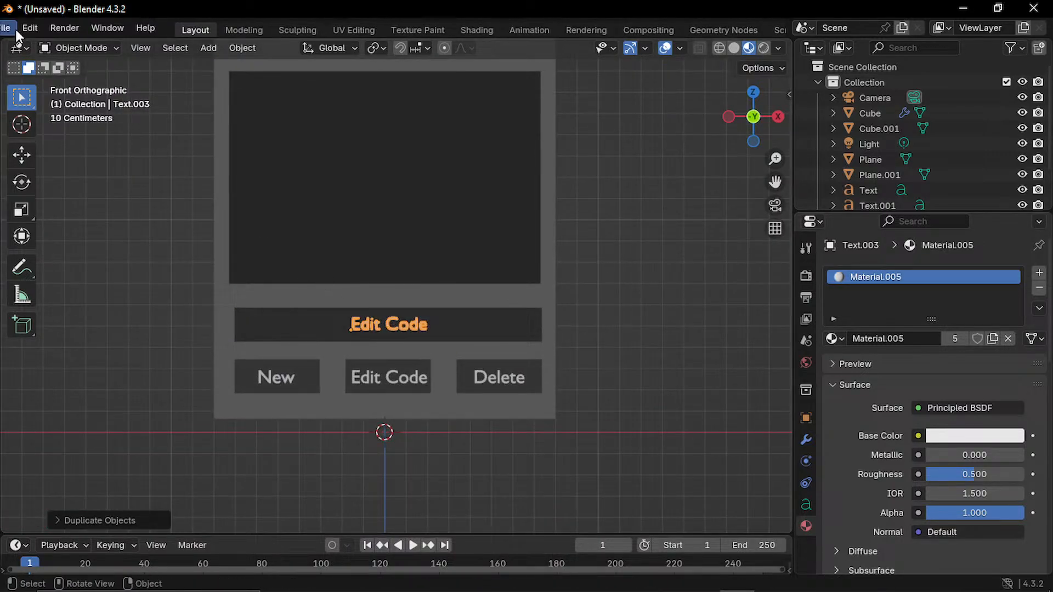
- Replace the text copy on the wide bar with "Apply Expression" in Edit Mode
{"action": "left_click", "coordinate": [84, 48]}
{"action": "left_click", "coordinate": [99, 81]}
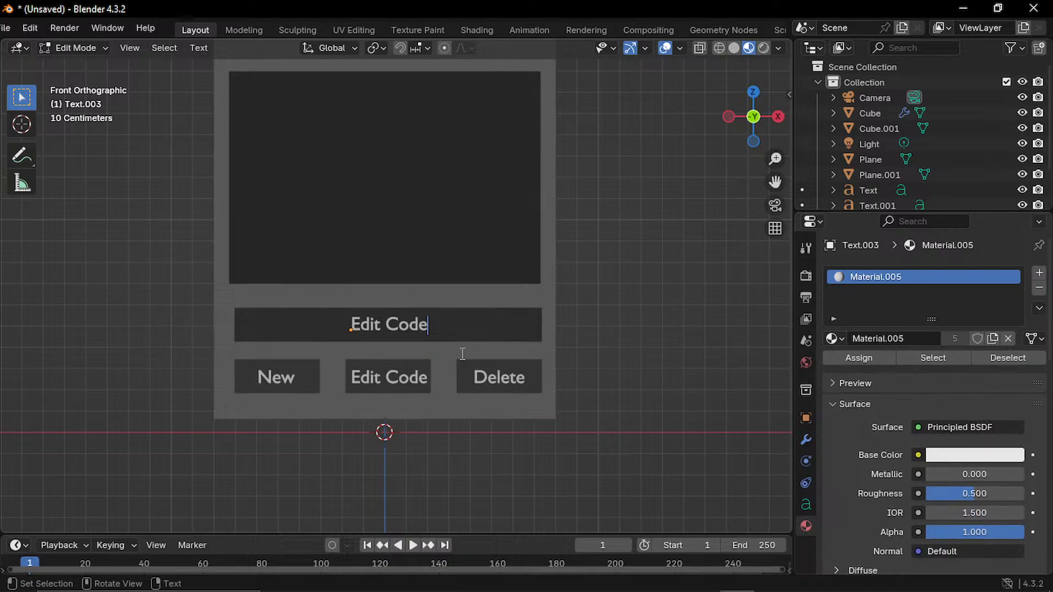
{"action": "key", "text": "ctrl+a"}
{"action": "type", "text": "App"}
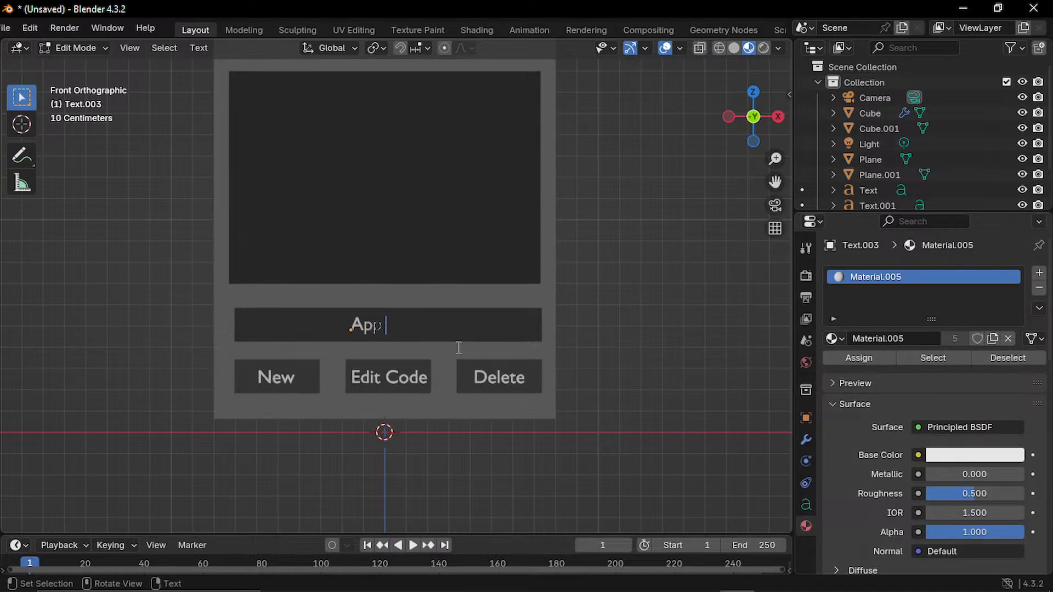
{"action": "type", "text": "lye"}
{"action": "key", "text": "BackSpace"}
{"action": "type", "text": "Expre"}
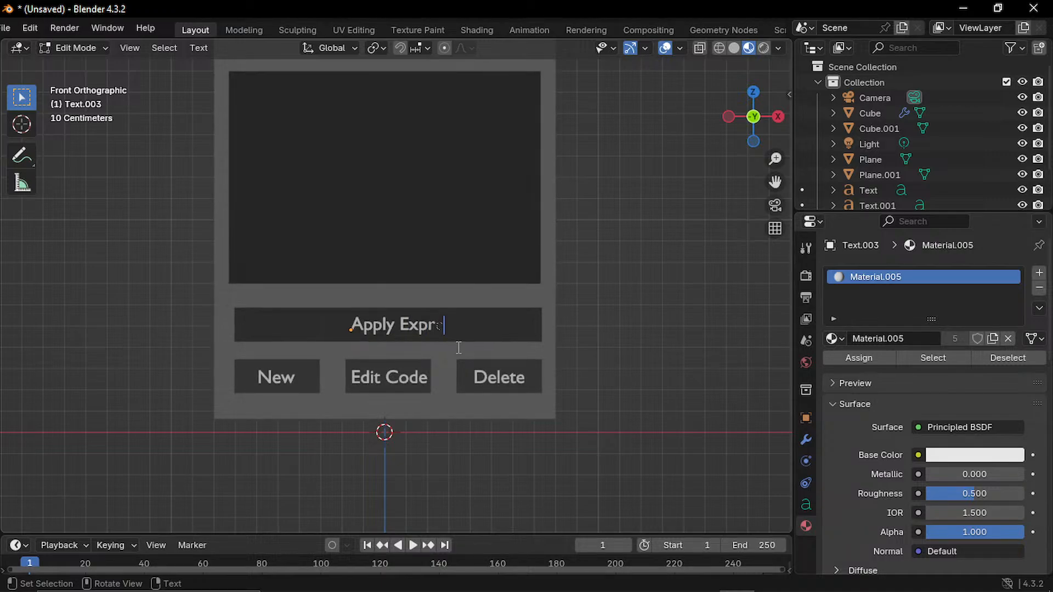
{"action": "type", "text": "ssion"}
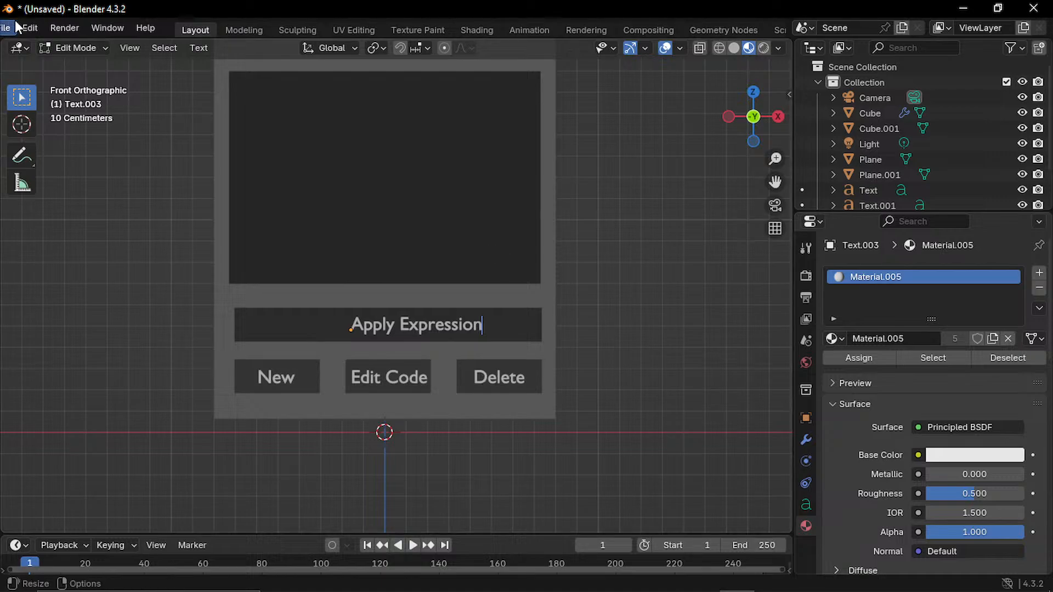
{"action": "left_click", "coordinate": [93, 29]}
{"action": "left_click", "coordinate": [56, 46]}
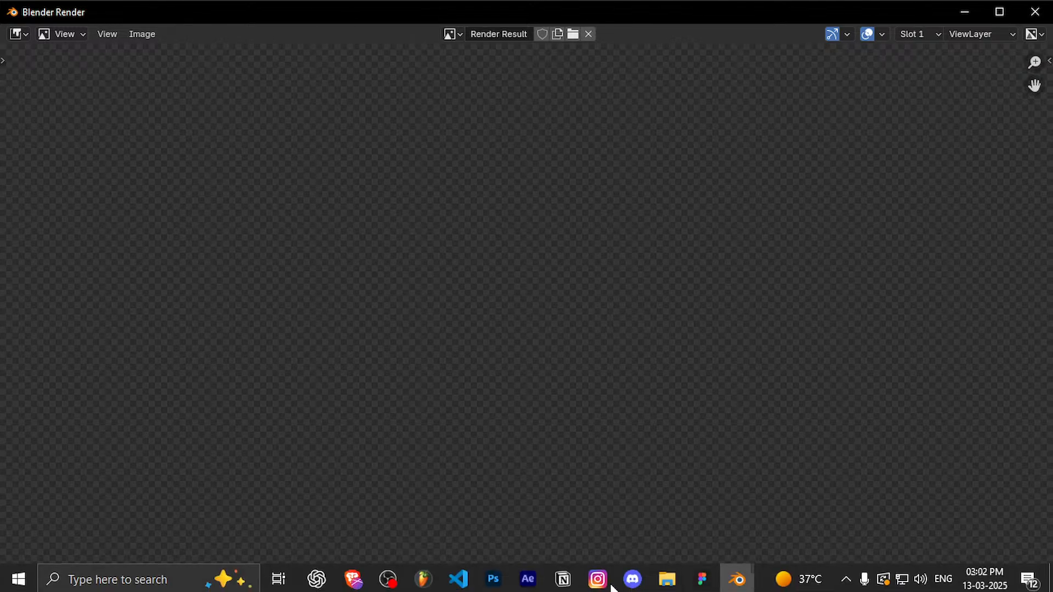
{"action": "left_click", "coordinate": [749, 583]}
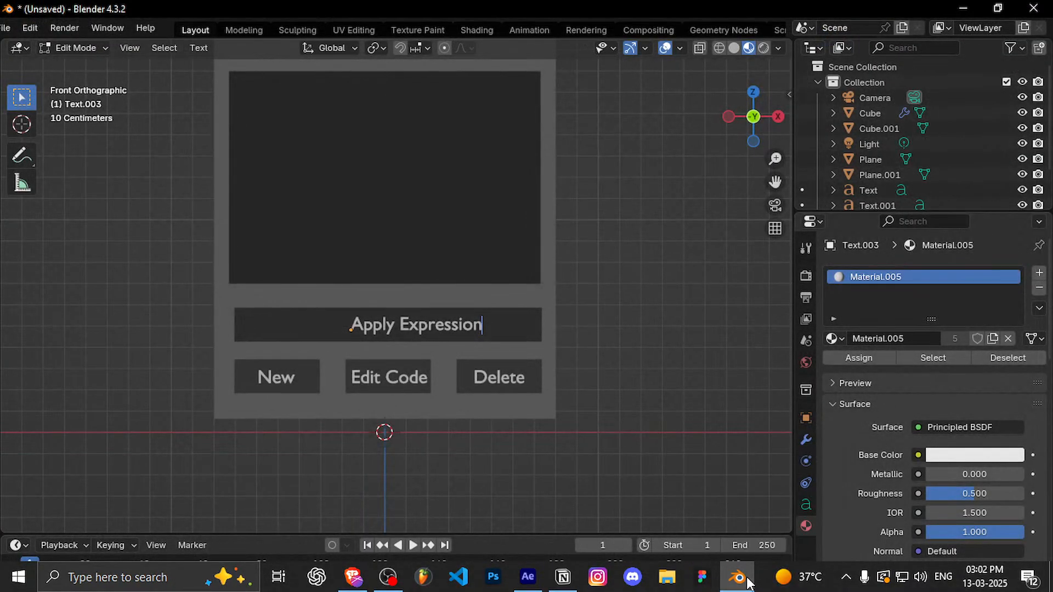
{"action": "left_click", "coordinate": [748, 583]}
{"action": "left_click", "coordinate": [748, 583]}
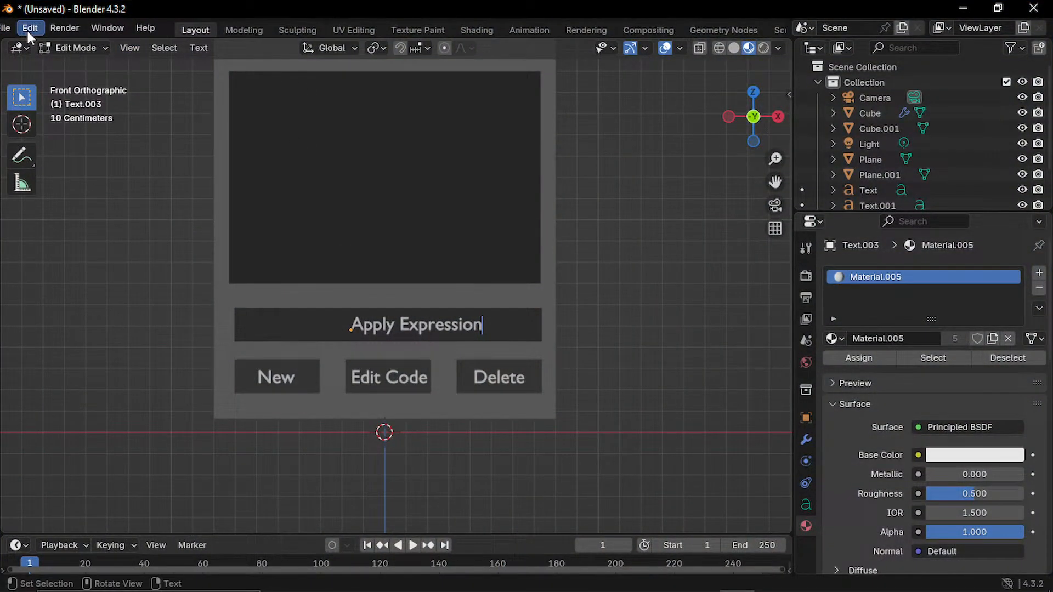
- Return to Object Mode, shift the "Apply Expression" text about -0.13 m along the global X axis to center it on the wide bar, and deselect it
{"action": "left_click", "coordinate": [77, 53]}
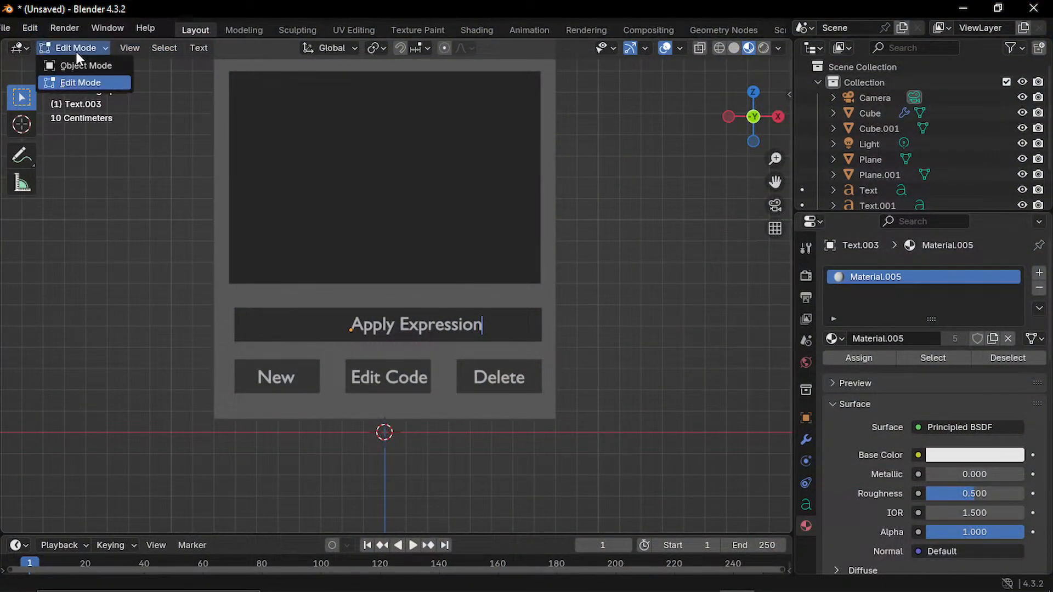
{"action": "left_click", "coordinate": [77, 67]}
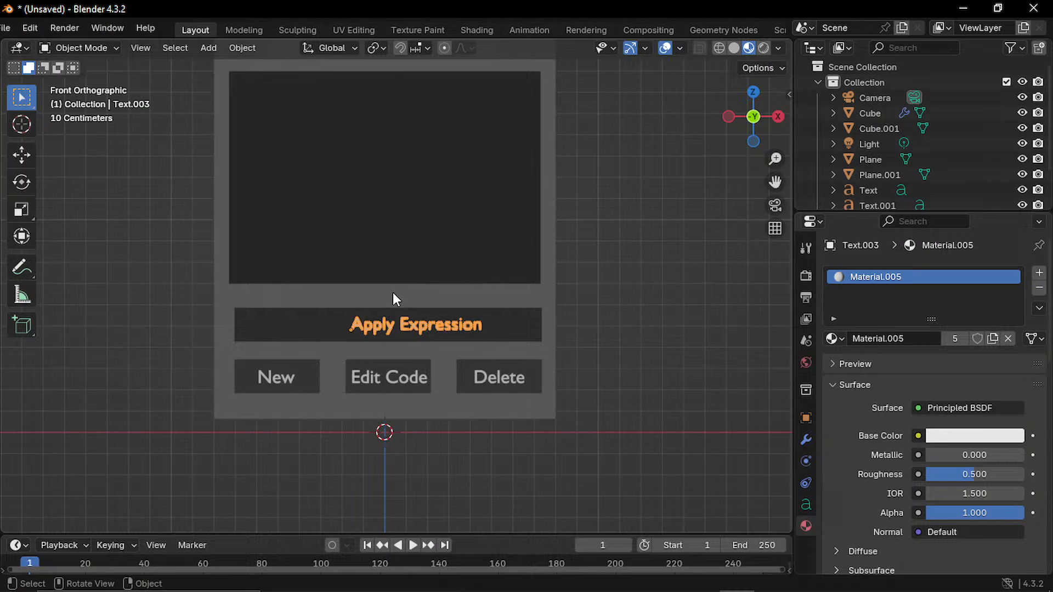
{"action": "key", "text": "g"}
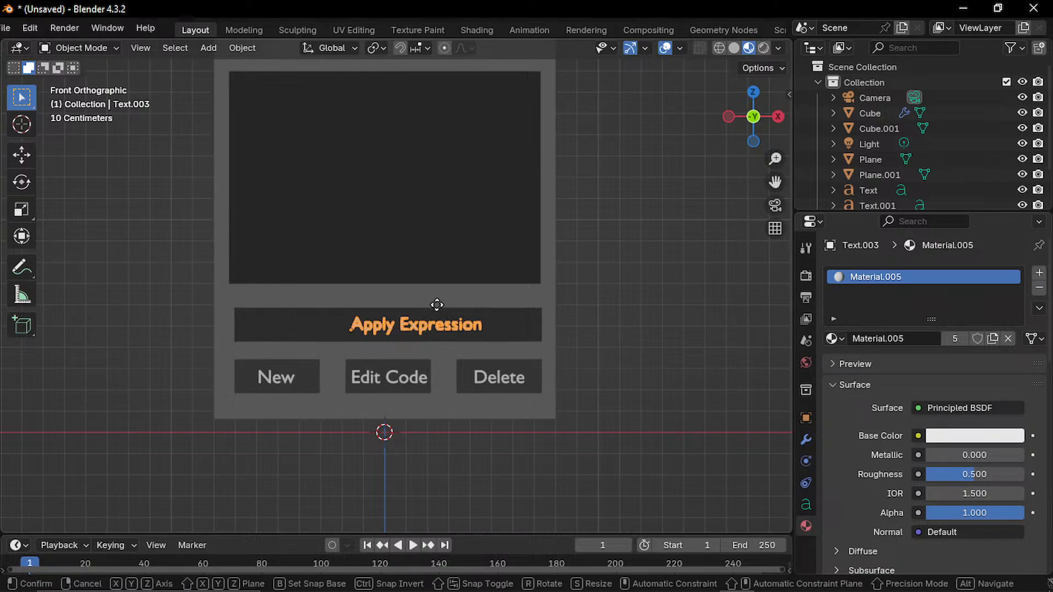
{"action": "key", "text": "x"}
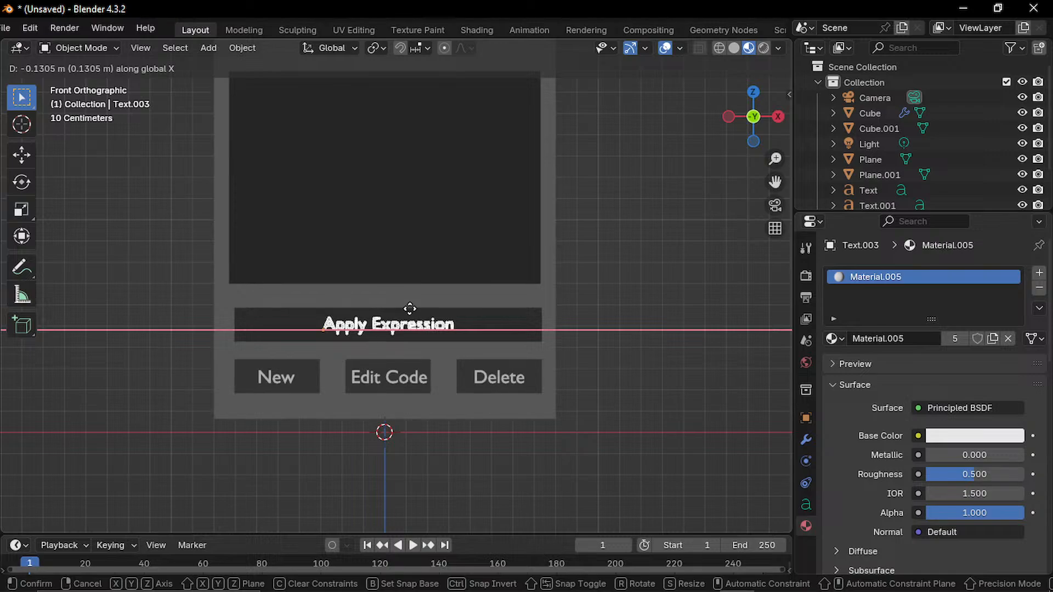
{"action": "left_click", "coordinate": [411, 310]}
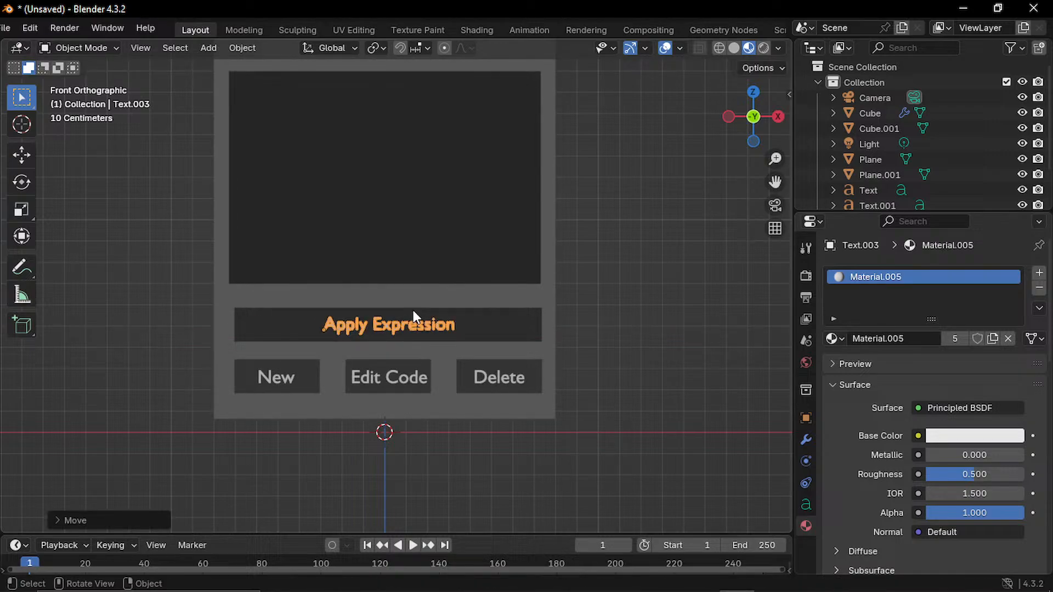
{"action": "left_click", "coordinate": [590, 302]}
- Examine the placement of all four labels on the panel from the front and from several angles
{"action": "scroll", "coordinate": [577, 308], "scroll_direction": "up", "scroll_amount": 3}
{"action": "scroll", "coordinate": [577, 308], "scroll_direction": "down", "scroll_amount": 4}
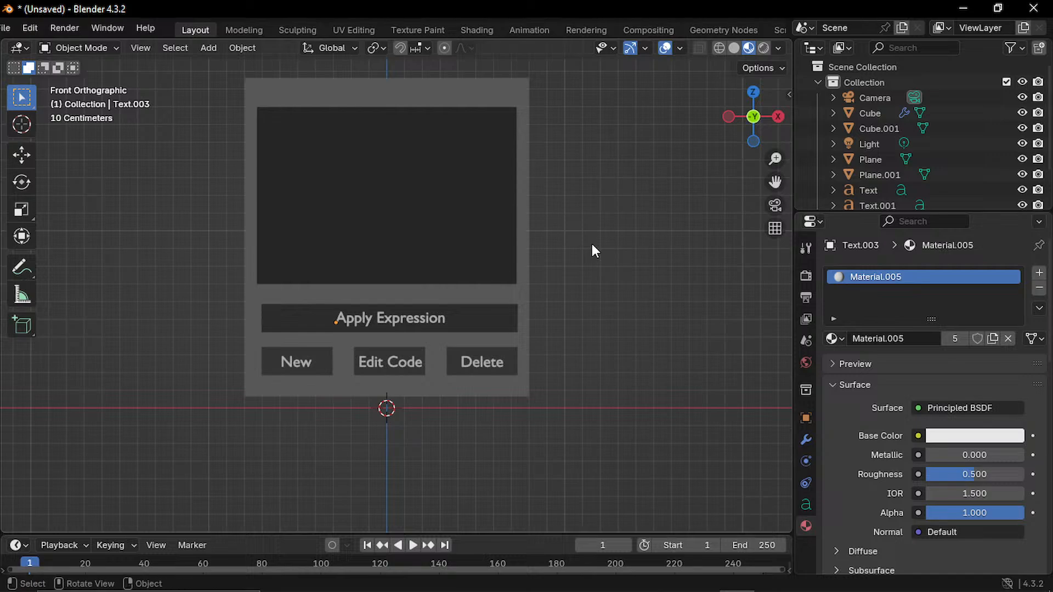
{"action": "middle_click_drag", "start_coordinate": [592, 247], "coordinate": [595, 269]}
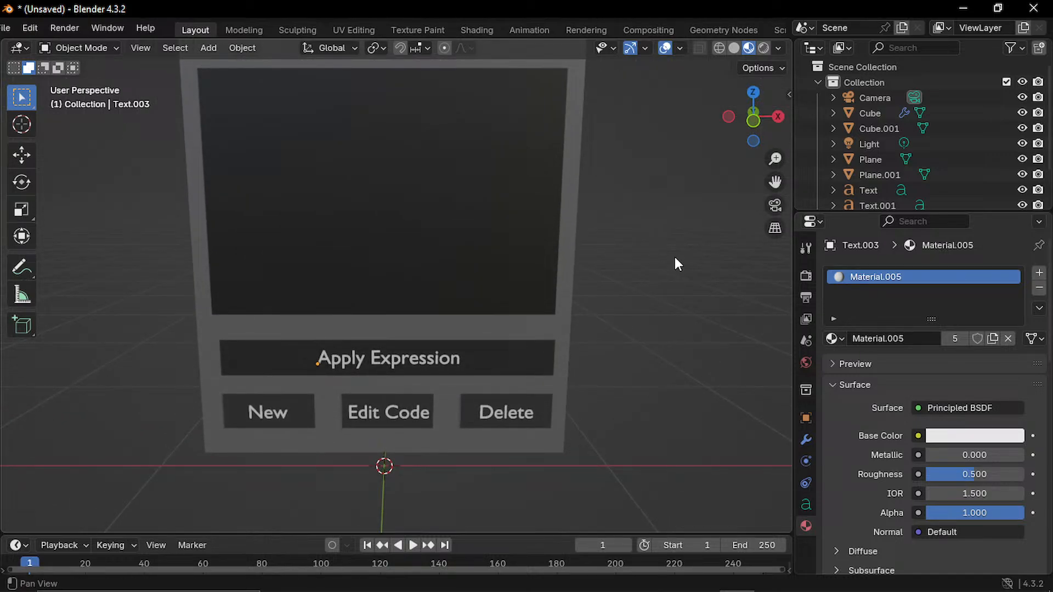
{"action": "scroll", "coordinate": [630, 207], "scroll_direction": "down", "scroll_amount": 2}
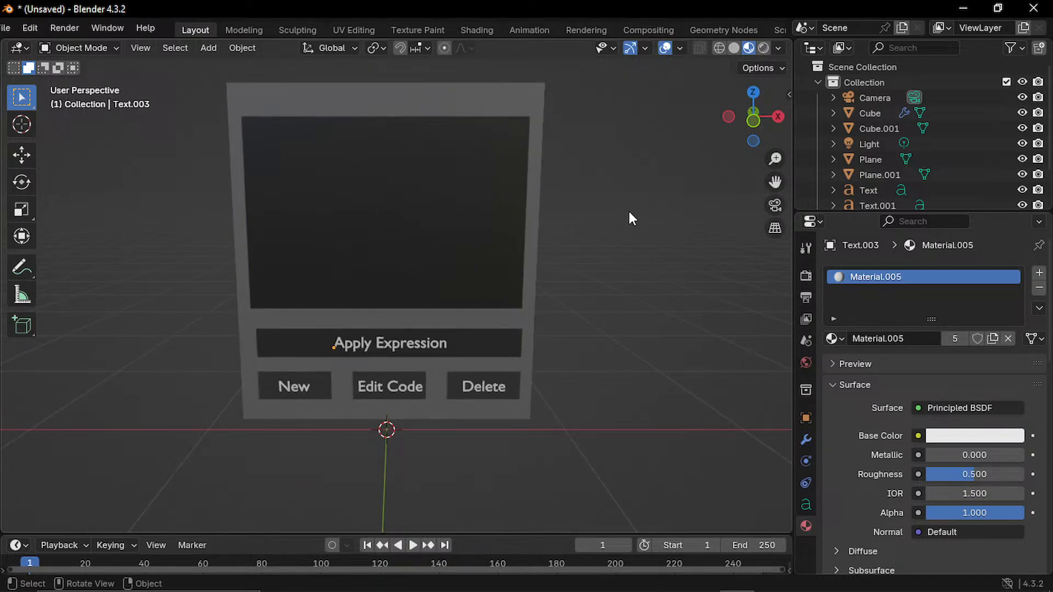
{"action": "scroll", "coordinate": [628, 209], "scroll_direction": "down", "scroll_amount": 3}
{"action": "scroll", "coordinate": [610, 221], "scroll_direction": "up", "scroll_amount": 3}
{"action": "middle_click_drag", "start_coordinate": [574, 294], "coordinate": [628, 231]}
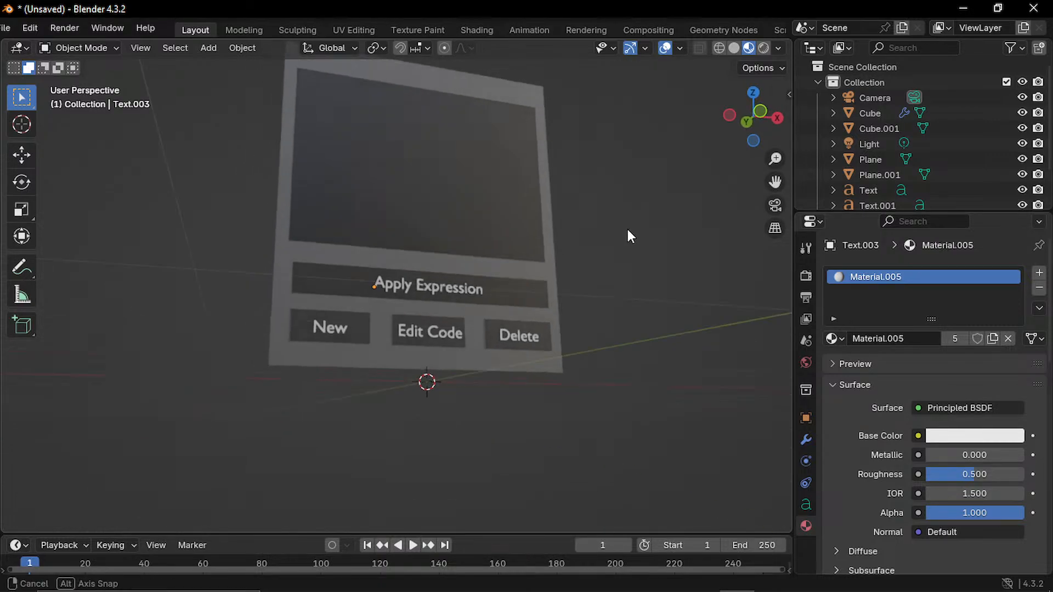
{"action": "scroll", "coordinate": [626, 229], "scroll_direction": "up", "scroll_amount": 5}
{"action": "scroll", "coordinate": [622, 193], "scroll_direction": "down", "scroll_amount": 4}
{"action": "middle_click_drag", "start_coordinate": [622, 193], "coordinate": [565, 290]}
- Select the large base plane of the panel and switch it to Edit Mode
{"action": "left_click", "coordinate": [581, 234]}
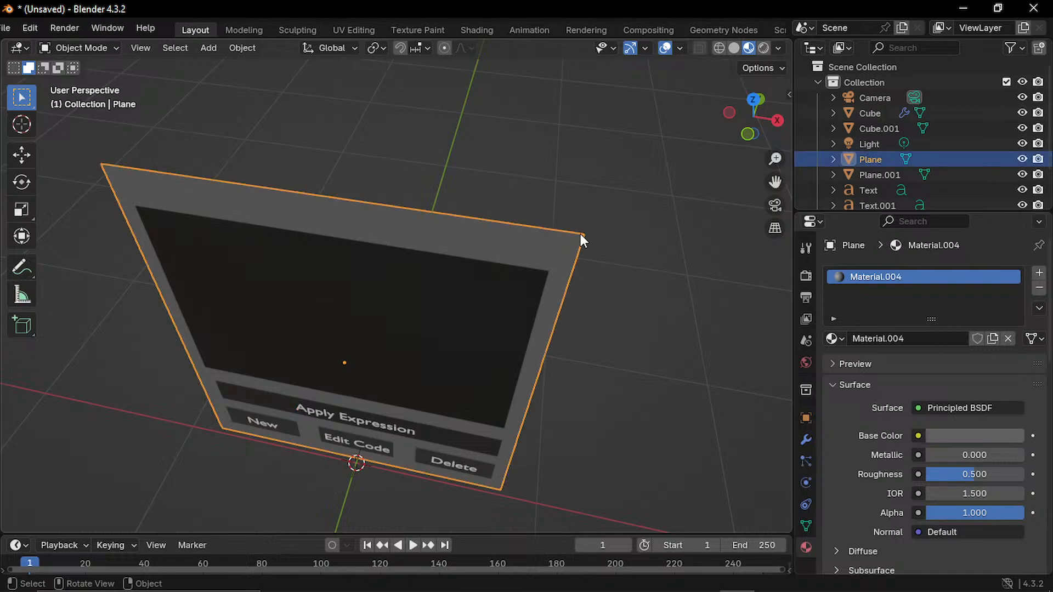
{"action": "scroll", "coordinate": [527, 237], "scroll_direction": "up", "scroll_amount": 3}
{"action": "middle_click_drag", "start_coordinate": [510, 238], "coordinate": [386, 173]}
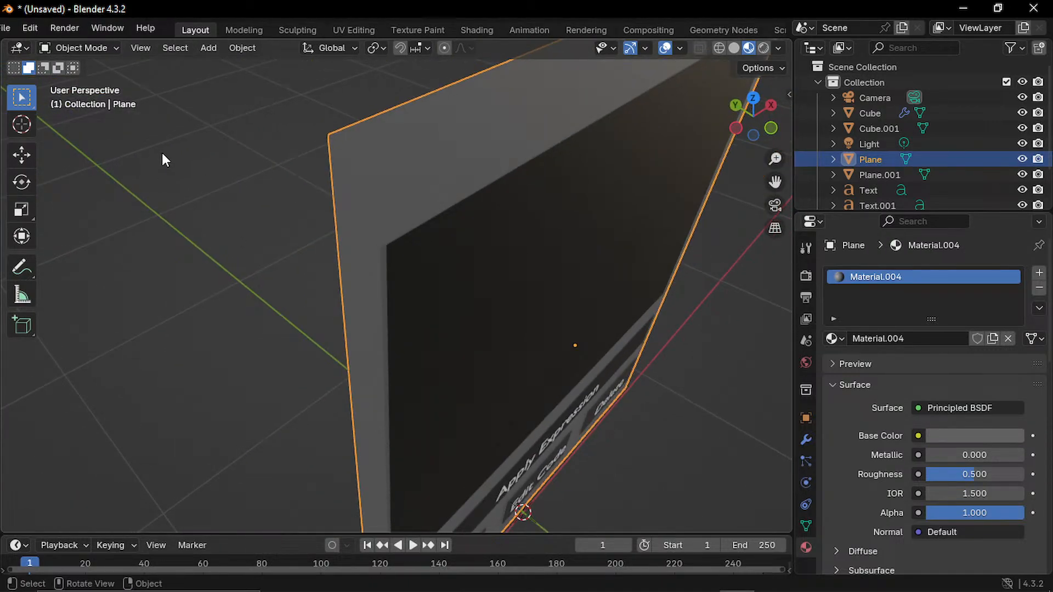
{"action": "key", "text": "b"}
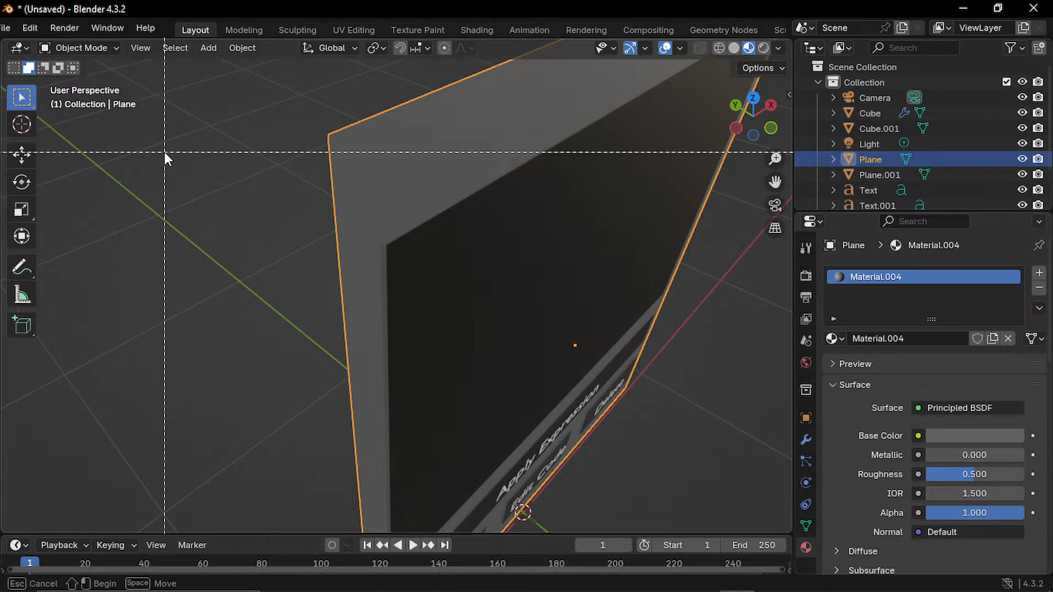
{"action": "key", "text": "Escape"}
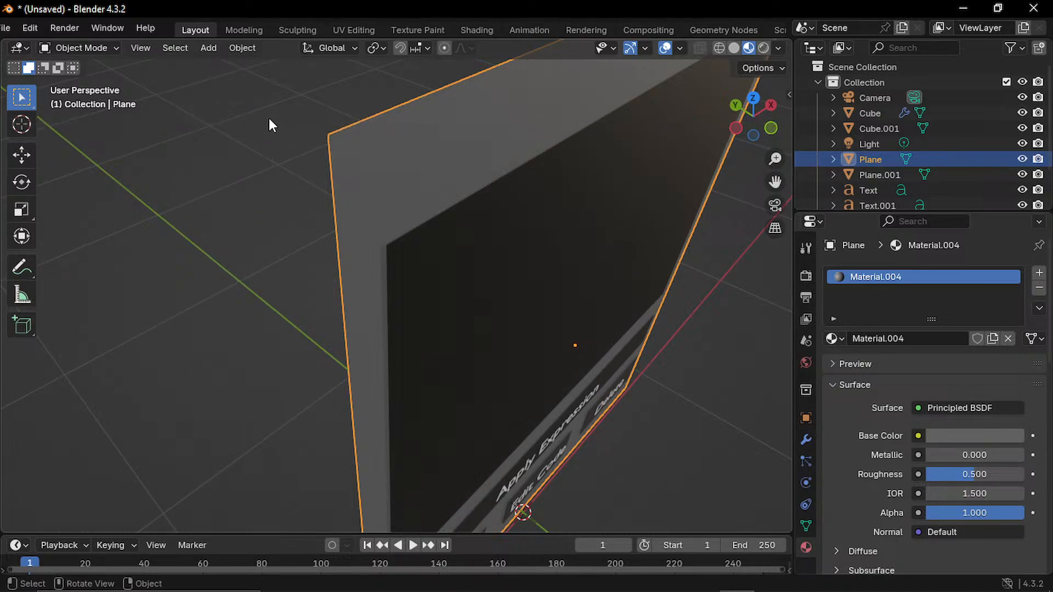
{"action": "left_click", "coordinate": [87, 48]}
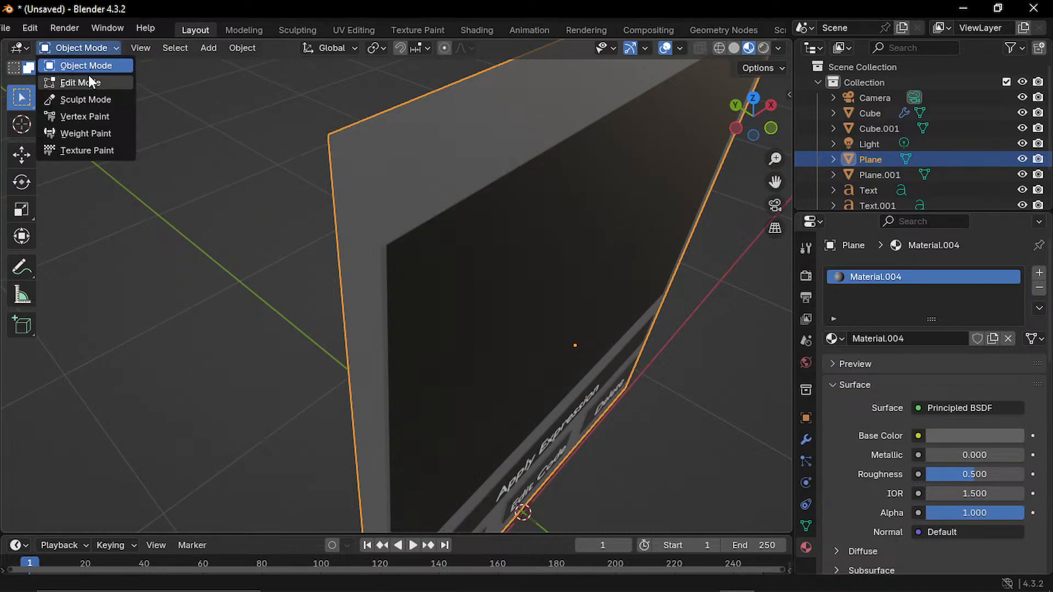
{"action": "left_click", "coordinate": [124, 76]}
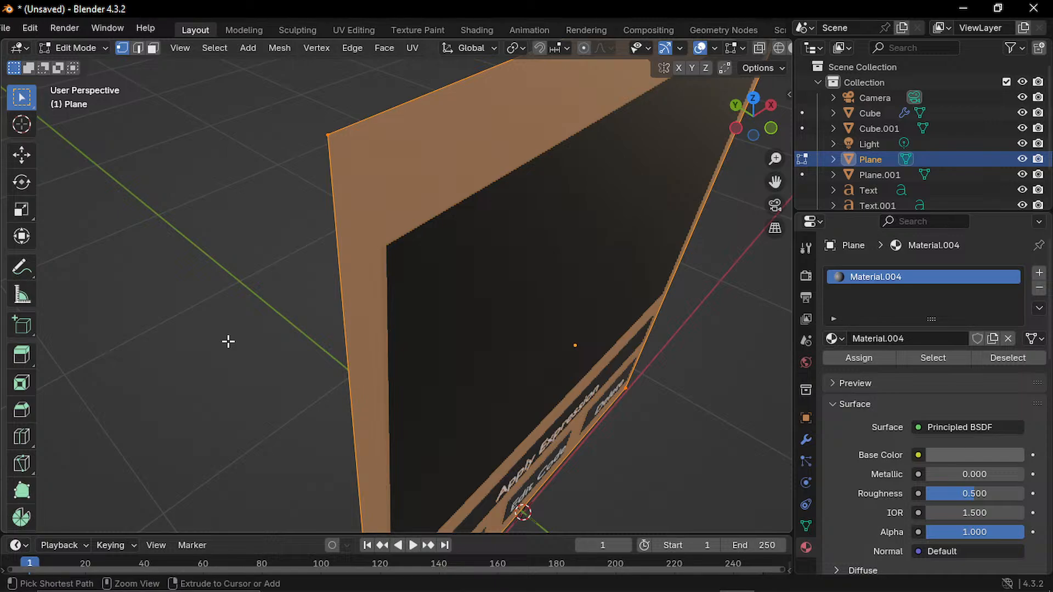
- Try to bevel the whole base plane in Edit Mode
{"action": "key", "text": "ctrl+b"}
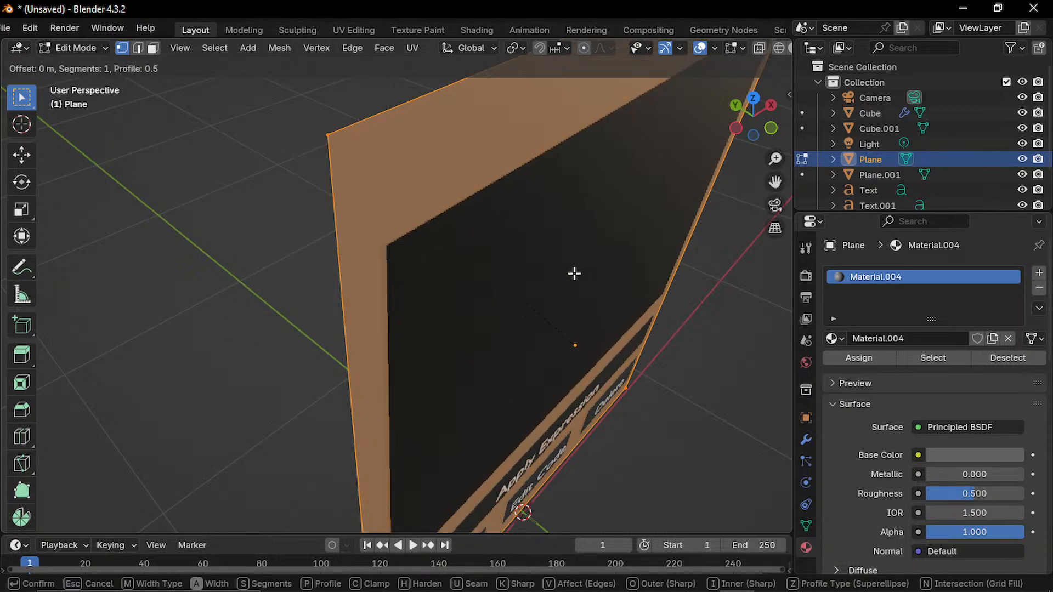
{"action": "key", "text": "Escape"}
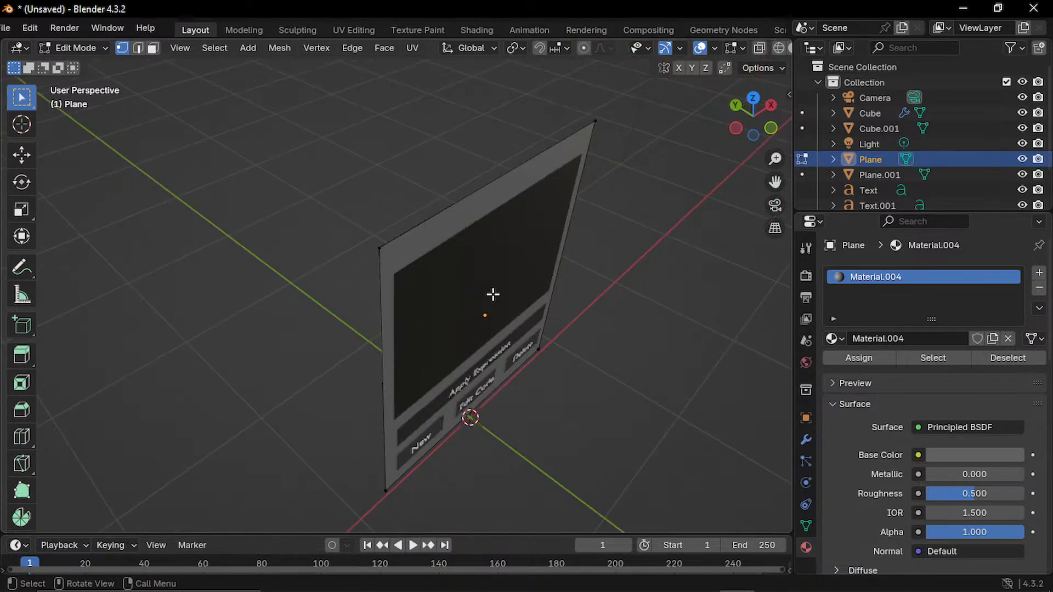
{"action": "middle_click_drag", "start_coordinate": [635, 367], "coordinate": [547, 320]}
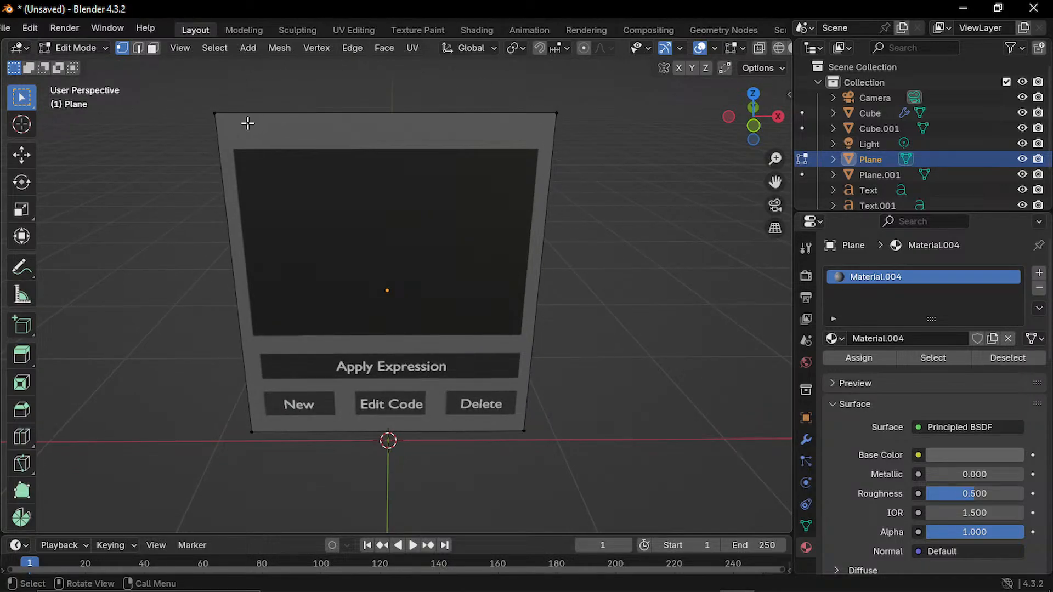
- Try to extrude the base plane's upper-left corner vertex with the Extrude Region tool and undo the extrusion
{"action": "left_click", "coordinate": [216, 113]}
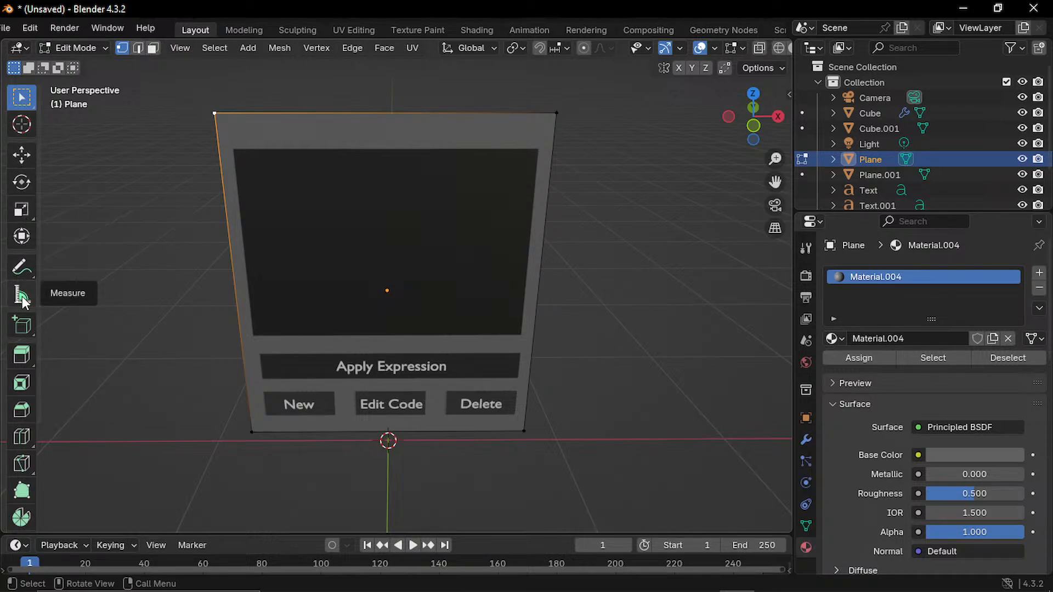
{"action": "left_click", "coordinate": [22, 355]}
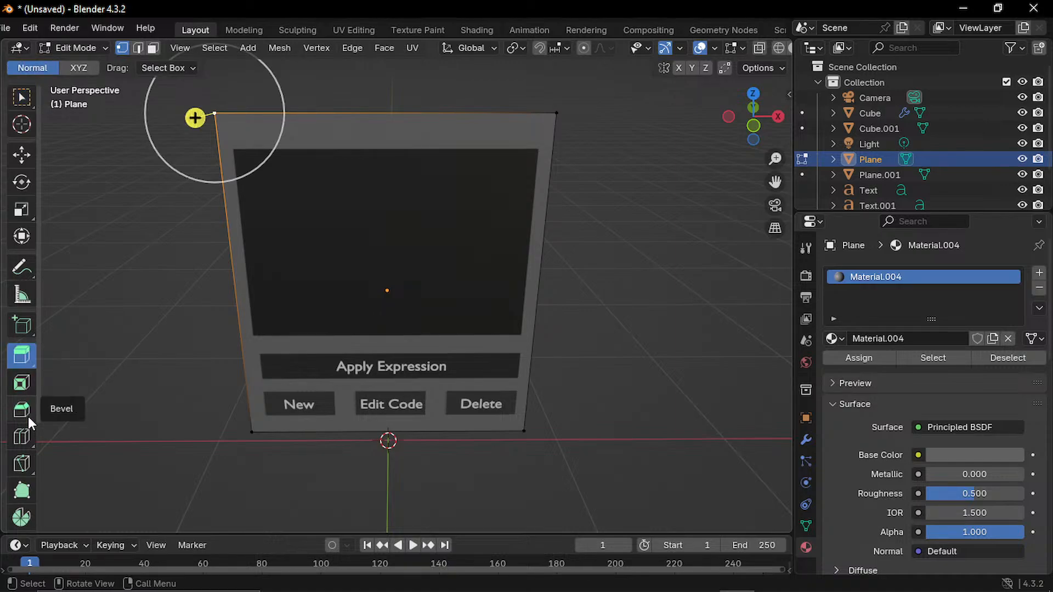
{"action": "left_click", "coordinate": [26, 437]}
{"action": "left_click", "coordinate": [32, 465]}
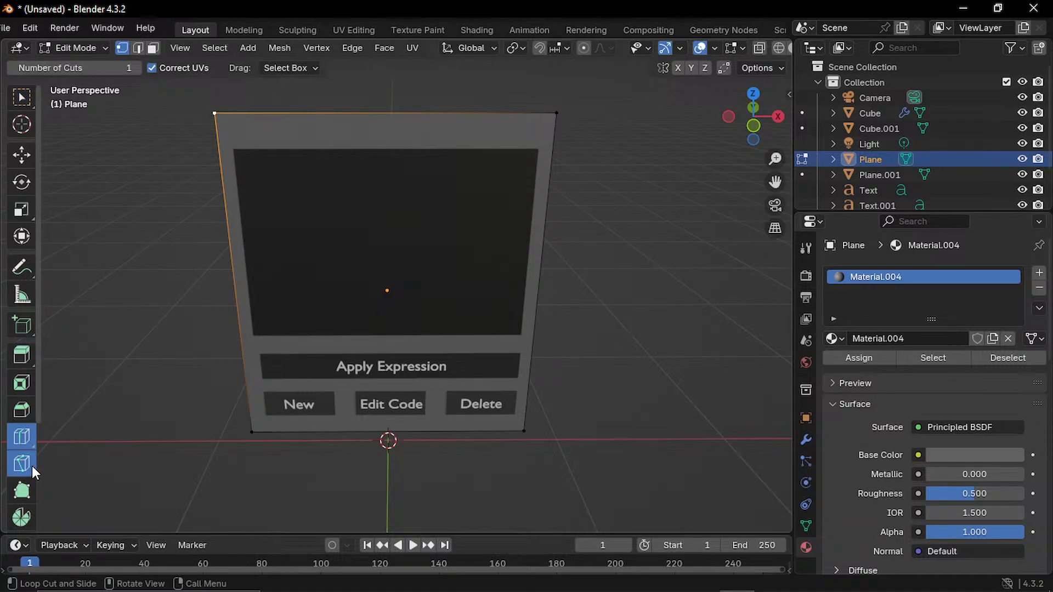
{"action": "left_click", "coordinate": [28, 437]}
{"action": "left_click", "coordinate": [24, 356]}
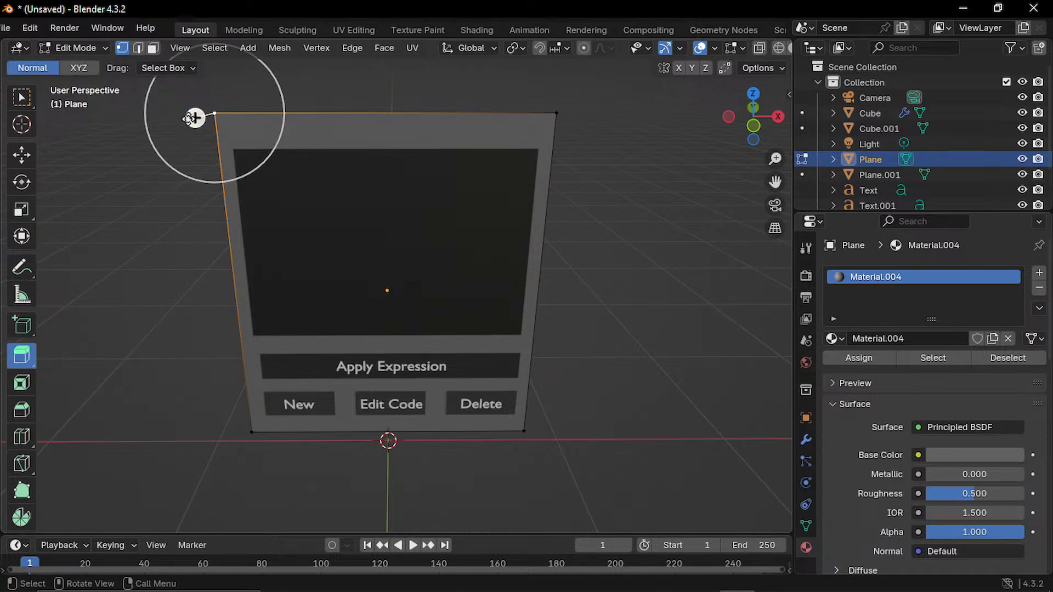
{"action": "left_click_drag", "start_coordinate": [215, 134], "coordinate": [222, 145]}
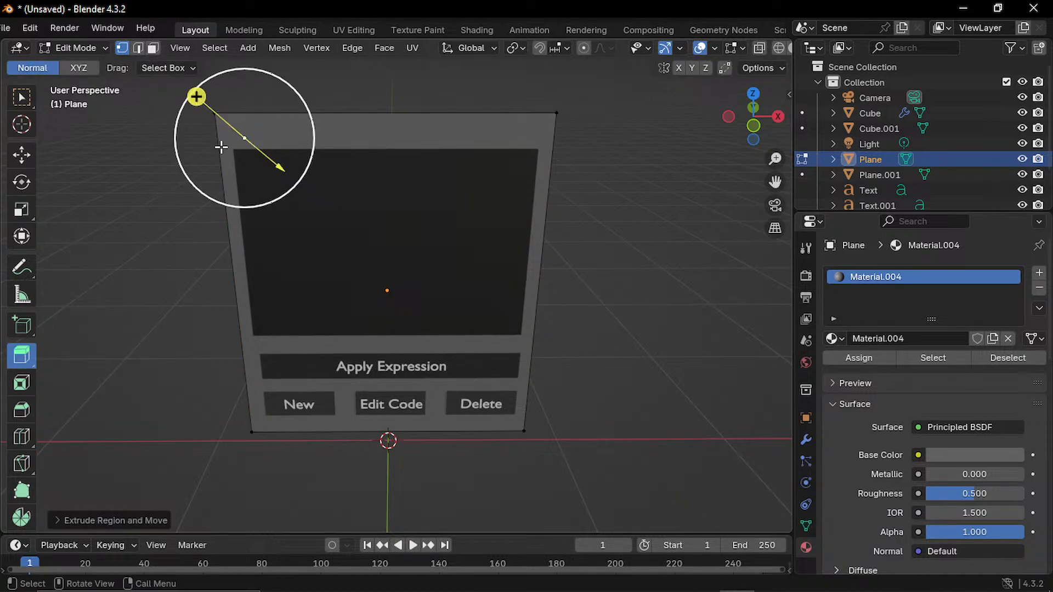
{"action": "right_click", "coordinate": [192, 136]}
{"action": "key", "text": "Escape"}
{"action": "key", "text": "ctrl+z"}
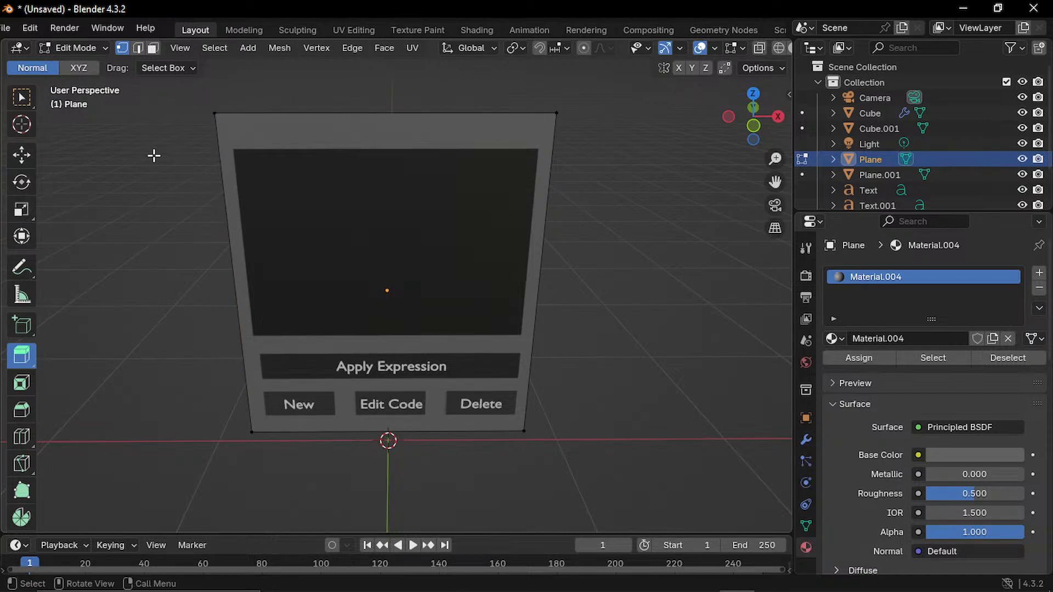
{"action": "left_click_drag", "start_coordinate": [178, 97], "coordinate": [636, 477]}
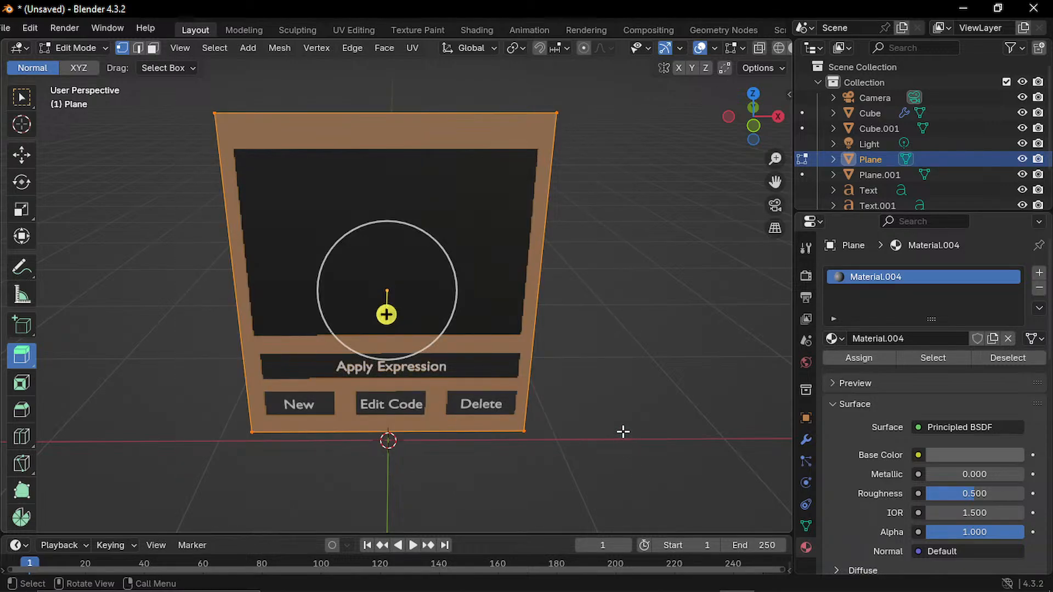
{"action": "left_click", "coordinate": [623, 431]}
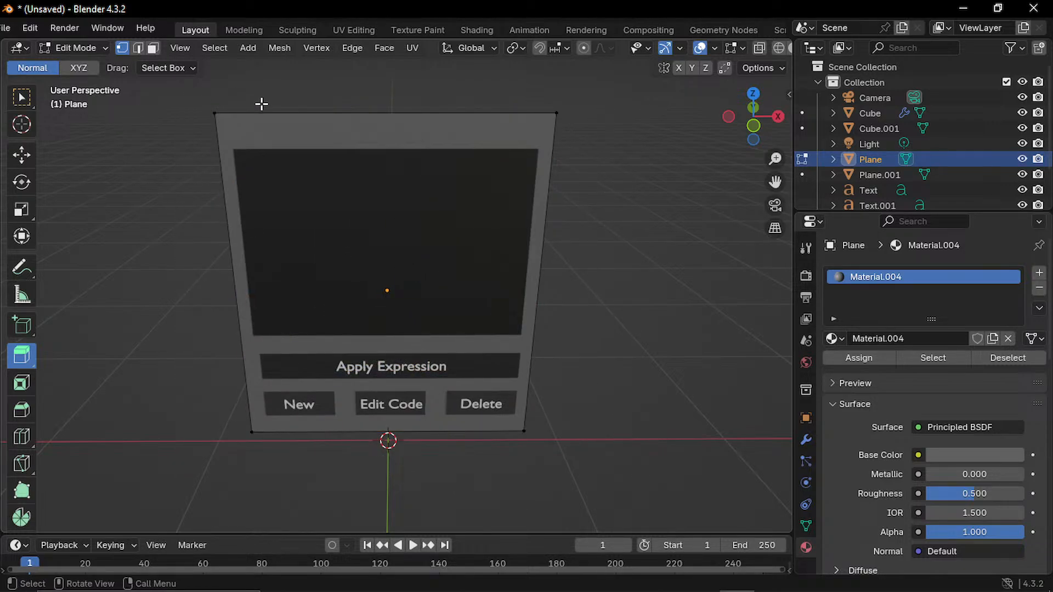
{"action": "key", "text": "c"}
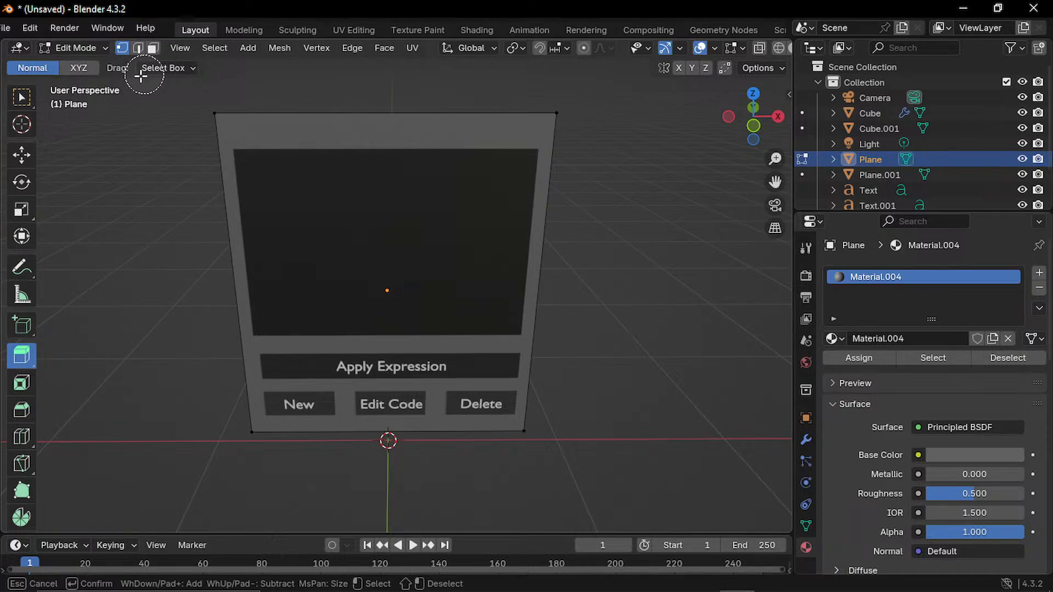
{"action": "key", "text": "Escape"}
{"action": "left_click", "coordinate": [28, 101]}
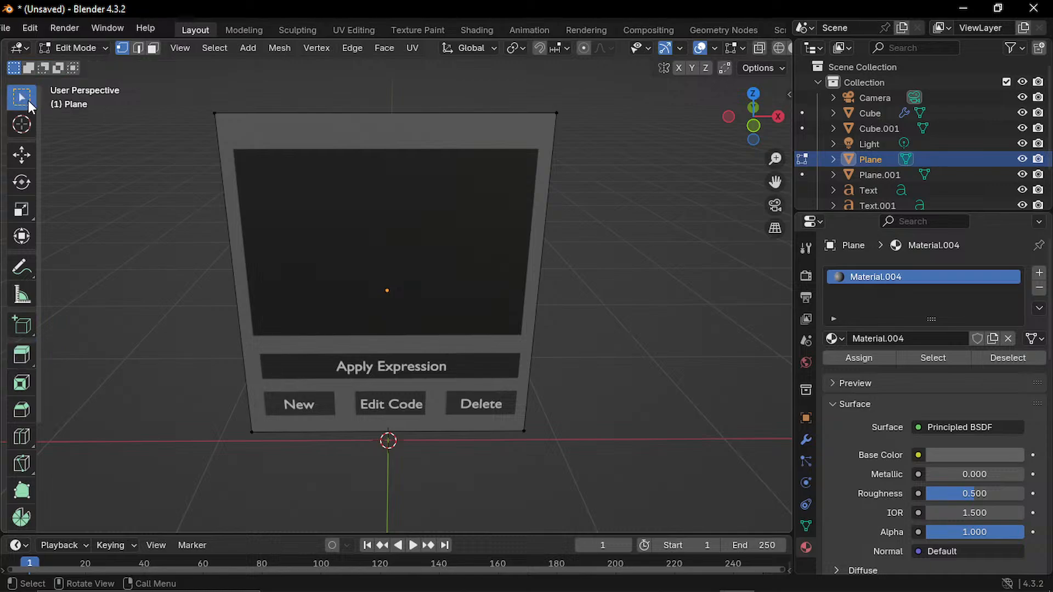
- Try to bevel the base plane in Object Mode and go back to Edit Mode
{"action": "left_click", "coordinate": [71, 47]}
{"action": "left_click", "coordinate": [85, 66]}
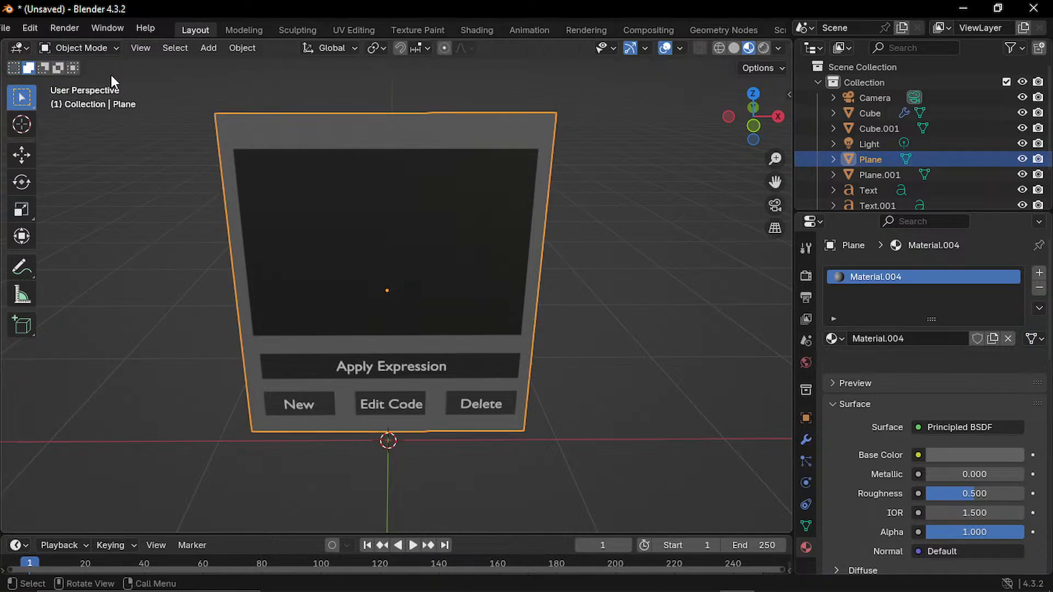
{"action": "key", "text": "ctrl"}
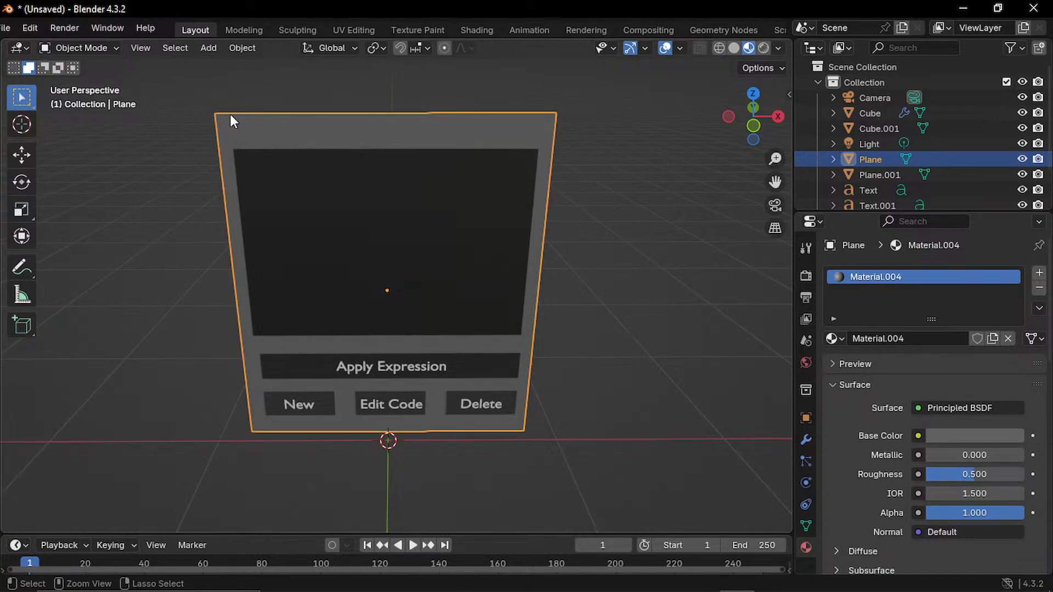
{"action": "key", "text": "ctrl+b"}
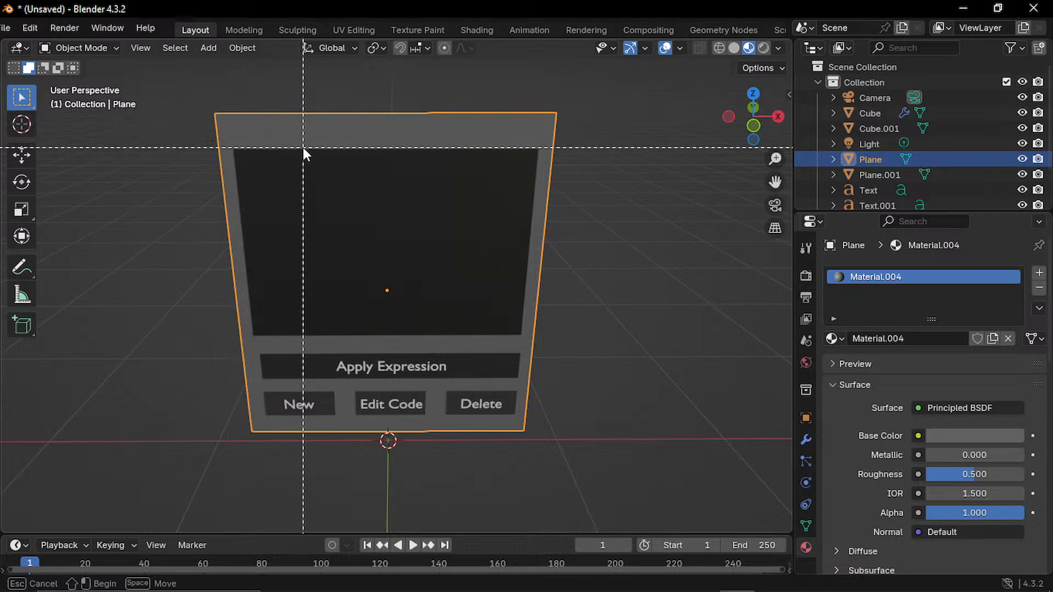
{"action": "key", "text": "Escape"}
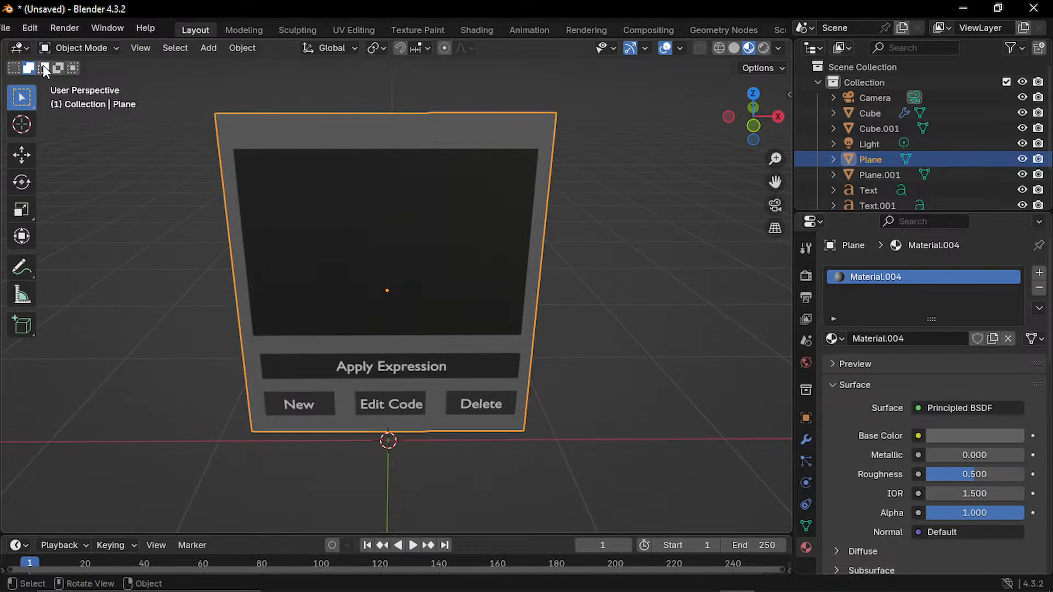
{"action": "left_click", "coordinate": [104, 49]}
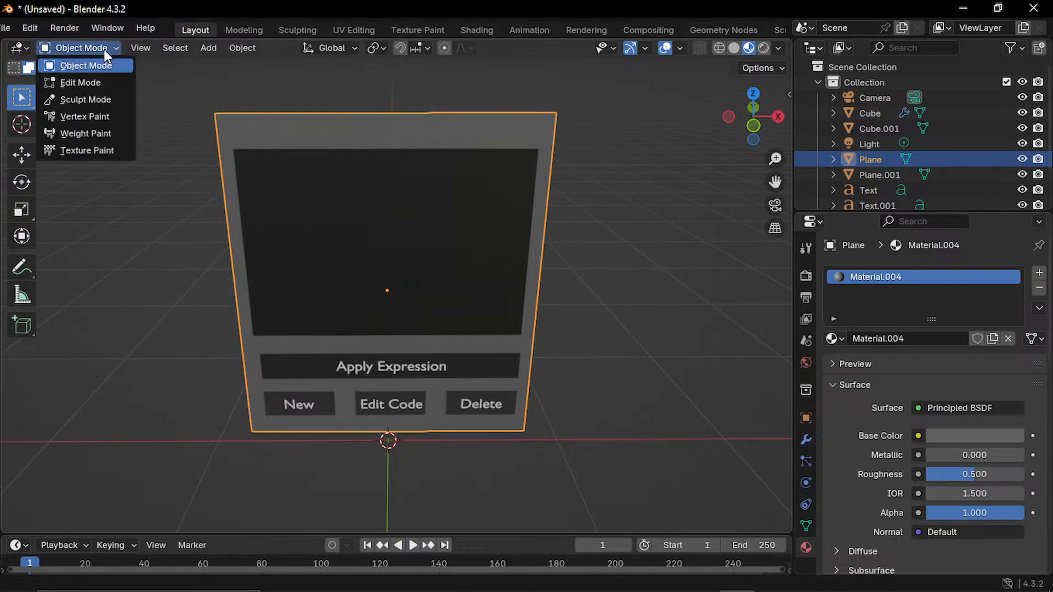
{"action": "left_click", "coordinate": [111, 80]}
- Look through the selection, mesh, vertex, edge, face and UV commands available for the plane in Edit Mode
{"action": "left_click", "coordinate": [214, 49]}
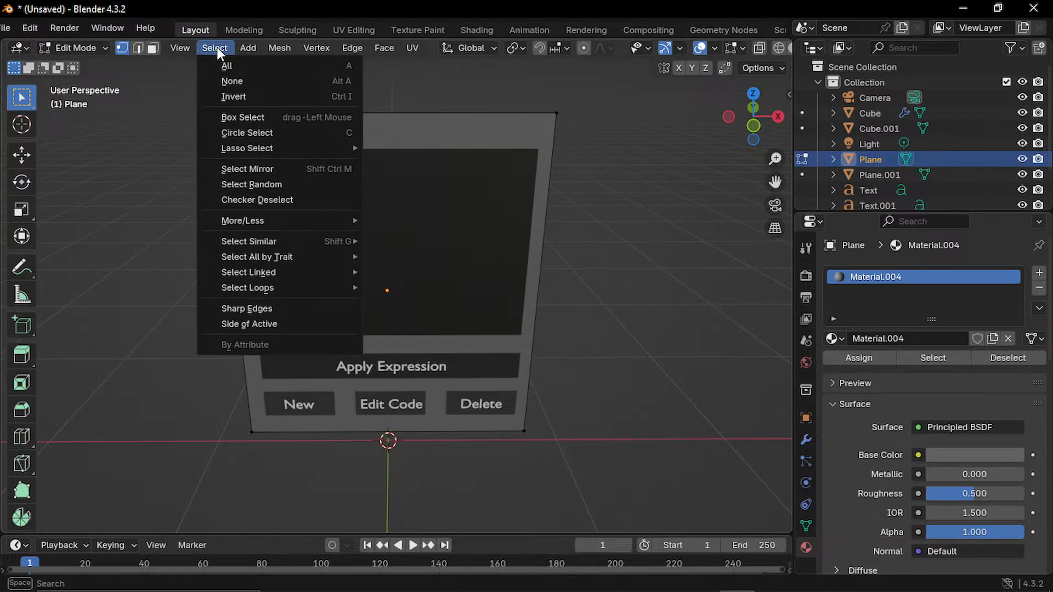
{"action": "left_click", "coordinate": [247, 48]}
{"action": "left_click", "coordinate": [276, 49]}
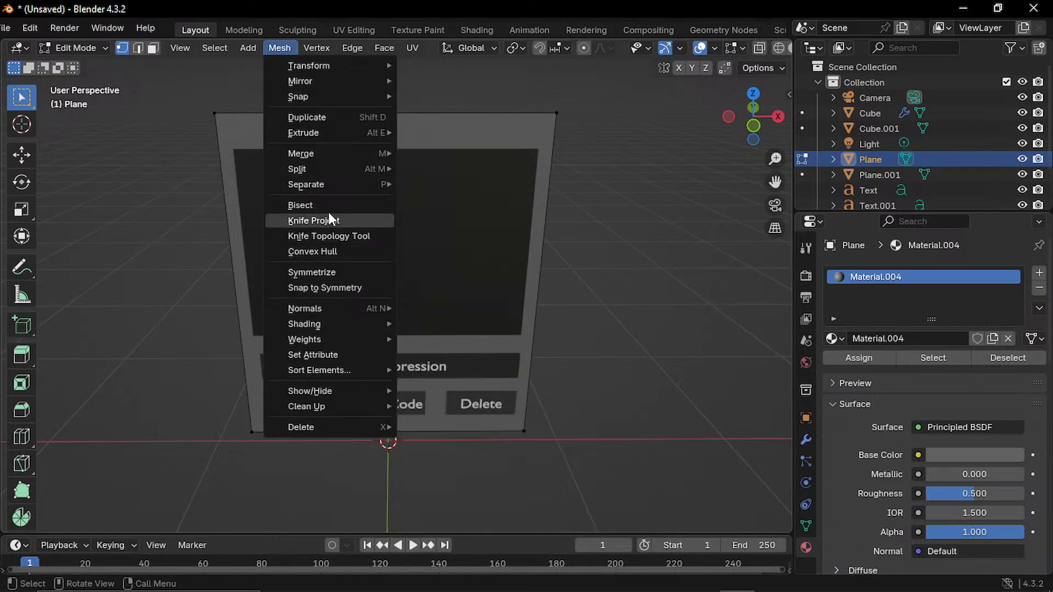
{"action": "left_click", "coordinate": [315, 48]}
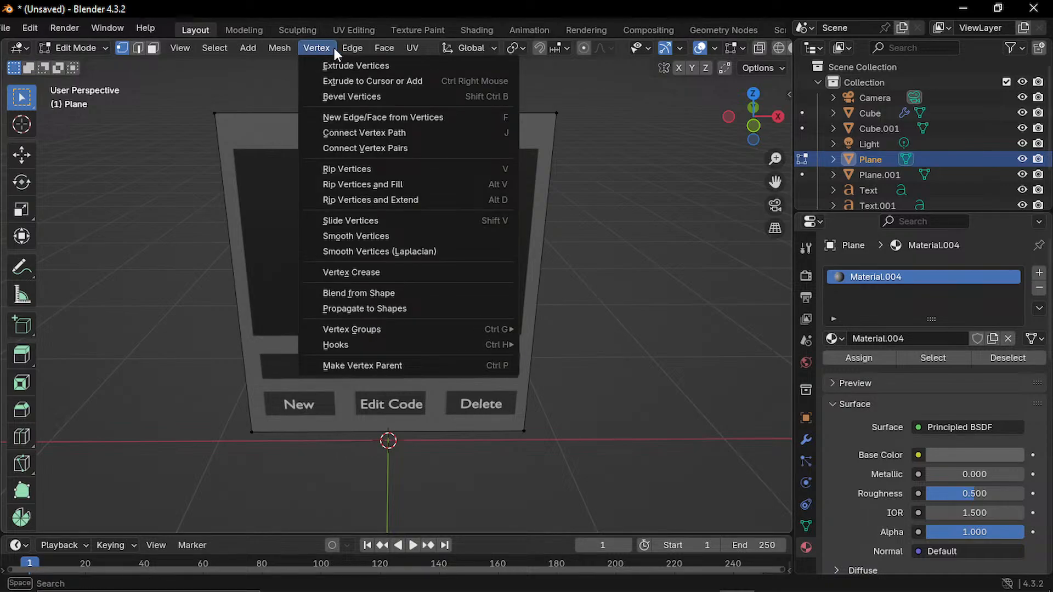
{"action": "left_click", "coordinate": [334, 47]}
{"action": "left_click", "coordinate": [350, 48]}
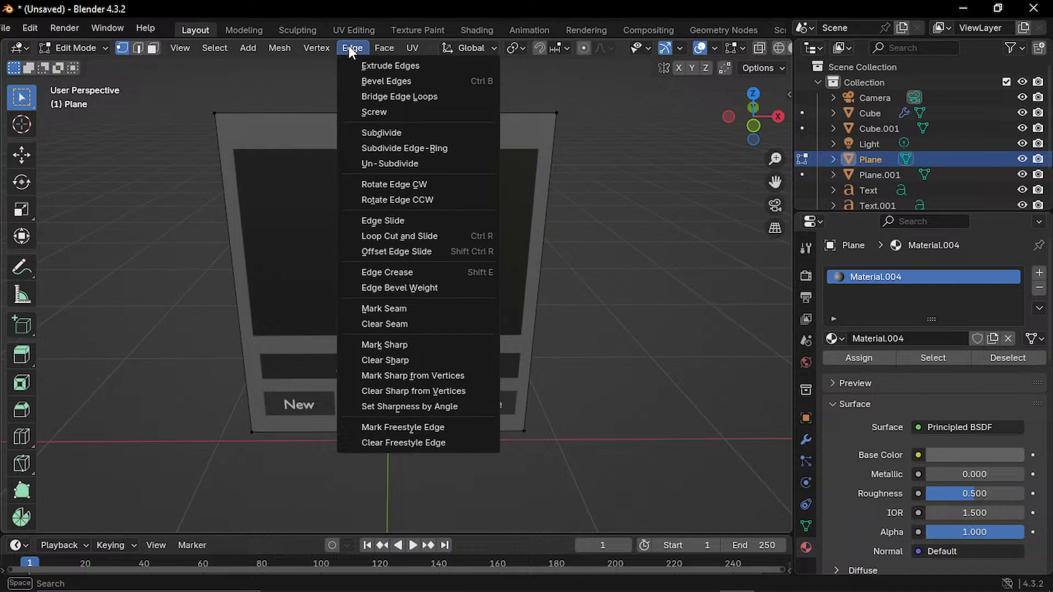
{"action": "left_click", "coordinate": [401, 46]}
{"action": "left_click", "coordinate": [399, 47]}
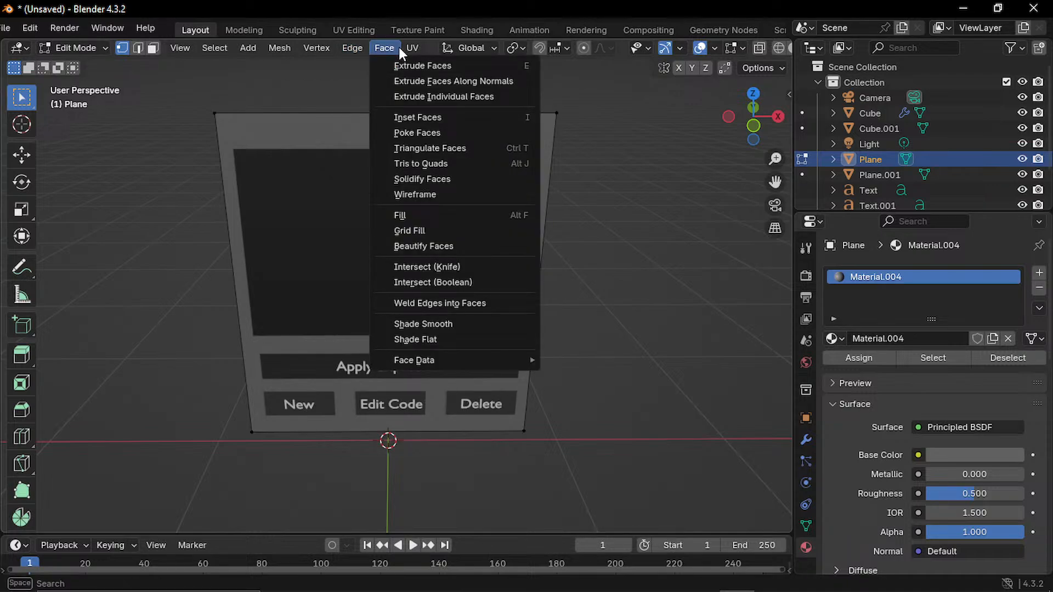
{"action": "mouse_move", "coordinate": [410, 47]}
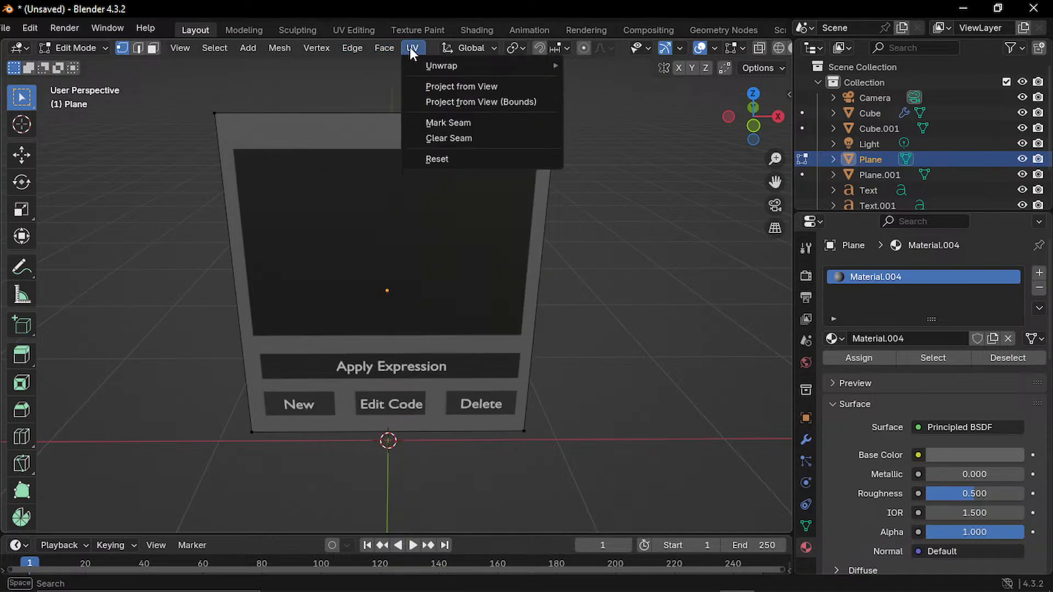
{"action": "mouse_move", "coordinate": [183, 53]}
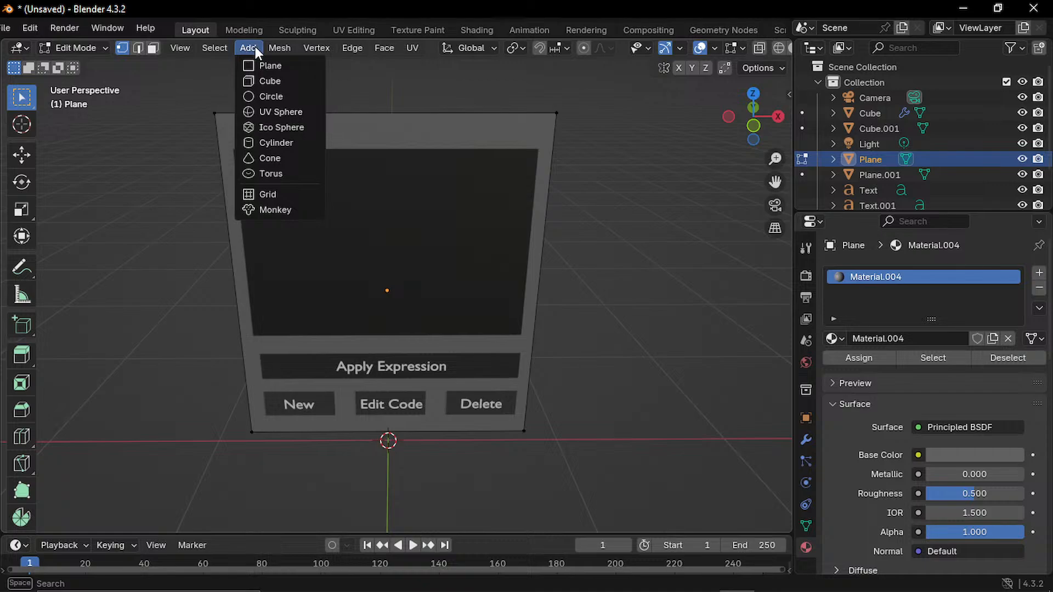
- Try to mark the base plane's edges as sharp with Mark Sharp
{"action": "left_click", "coordinate": [285, 47]}
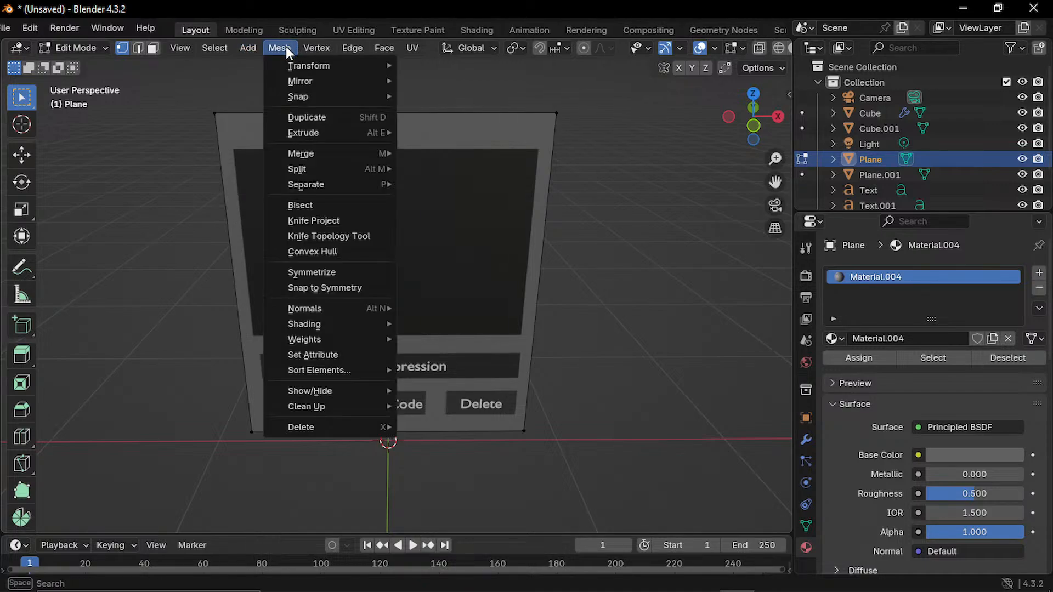
{"action": "mouse_move", "coordinate": [301, 132]}
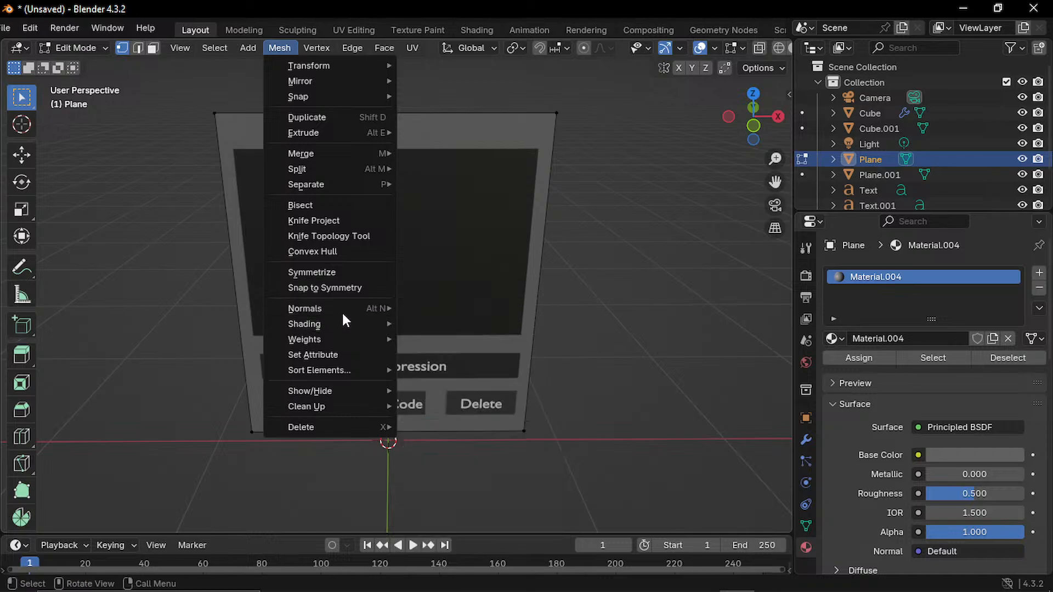
{"action": "mouse_move", "coordinate": [346, 308]}
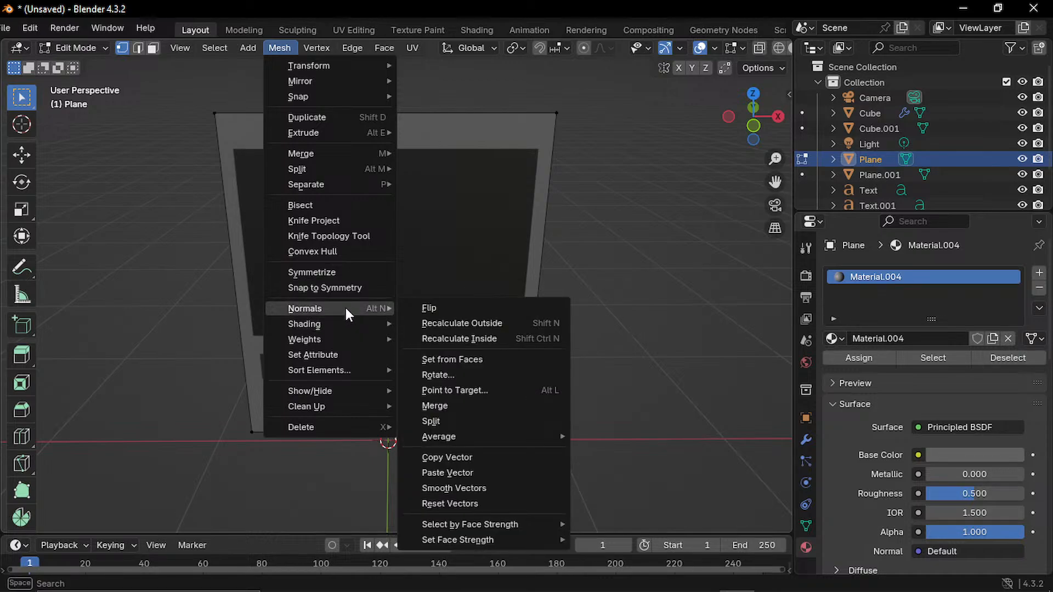
{"action": "mouse_move", "coordinate": [345, 327]}
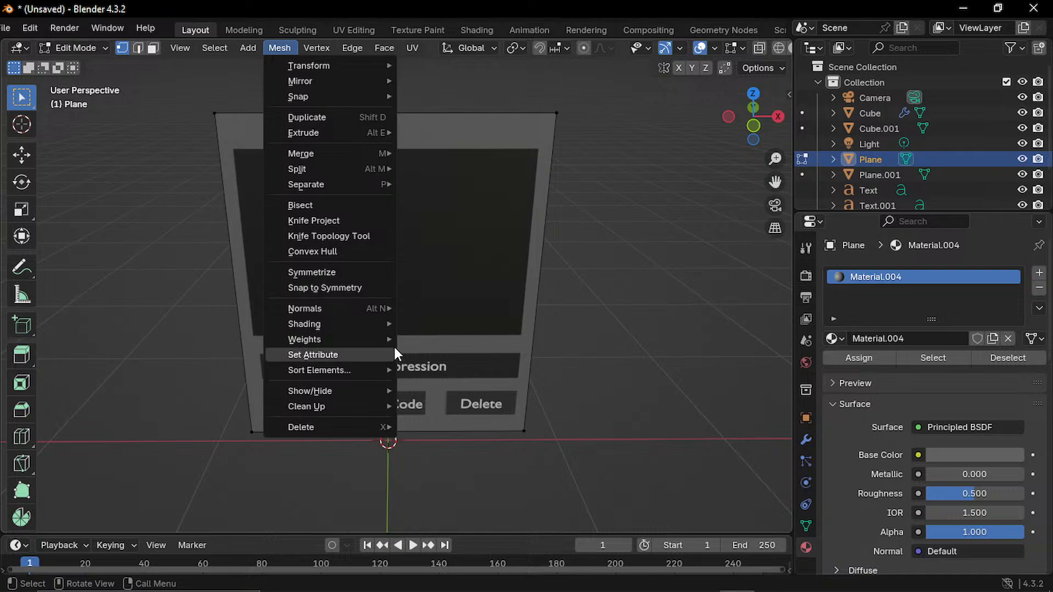
{"action": "left_click", "coordinate": [445, 356]}
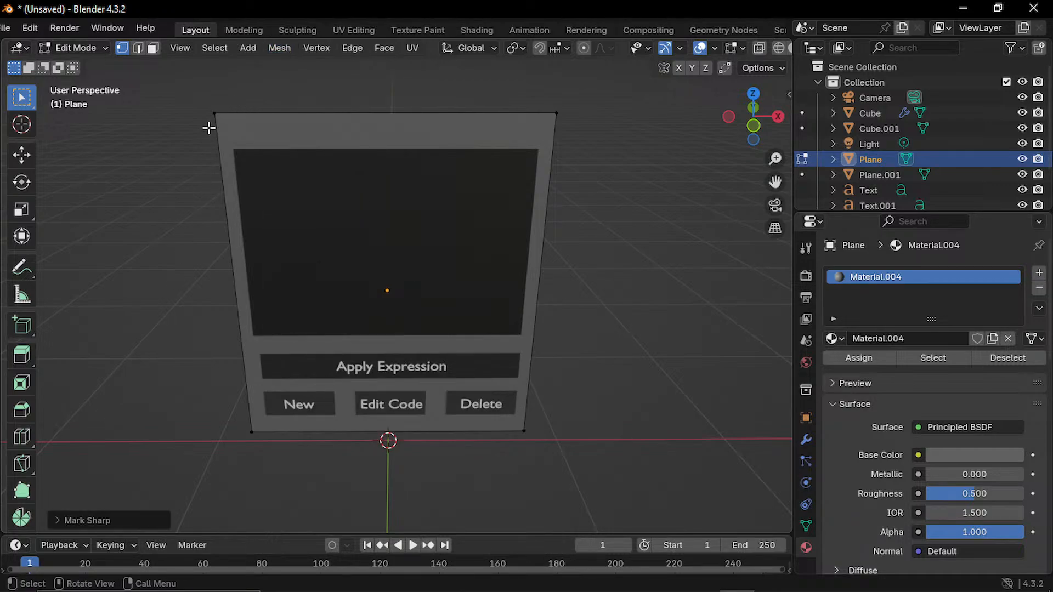
- Select all four corner vertices of the base plane and try to bevel them with the Bevel tool
{"action": "left_click", "coordinate": [257, 136]}
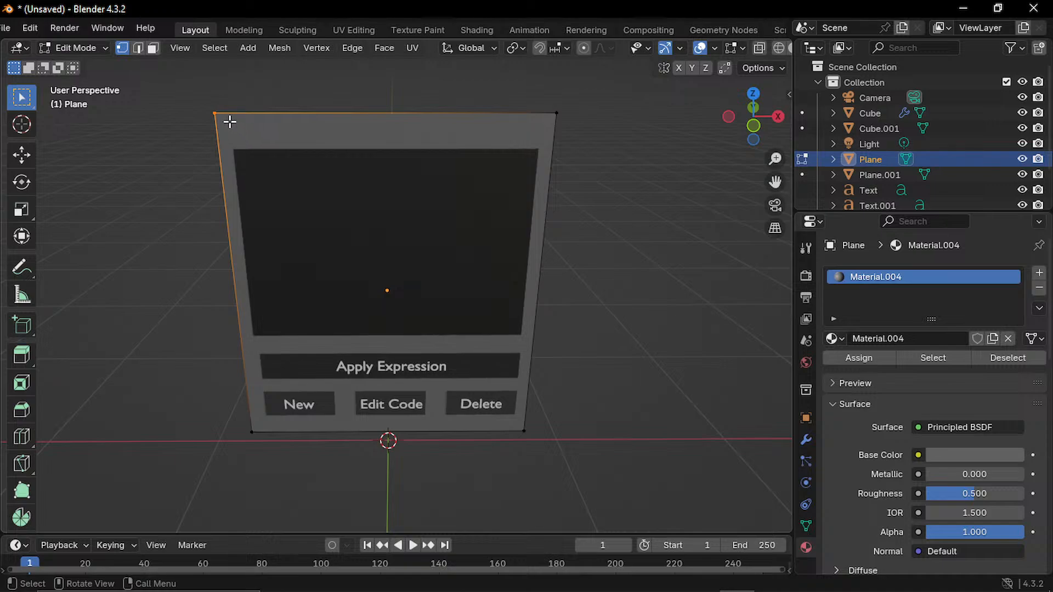
{"action": "left_click_drag", "start_coordinate": [194, 87], "coordinate": [612, 133]}
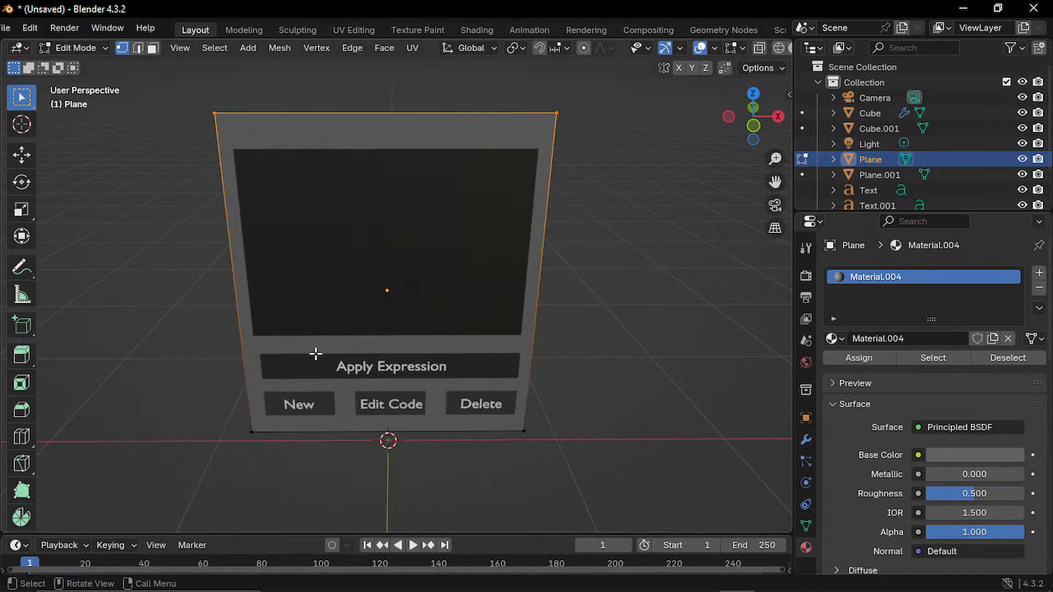
{"action": "left_click_drag", "start_coordinate": [207, 414], "coordinate": [557, 466], "text": "shift"}
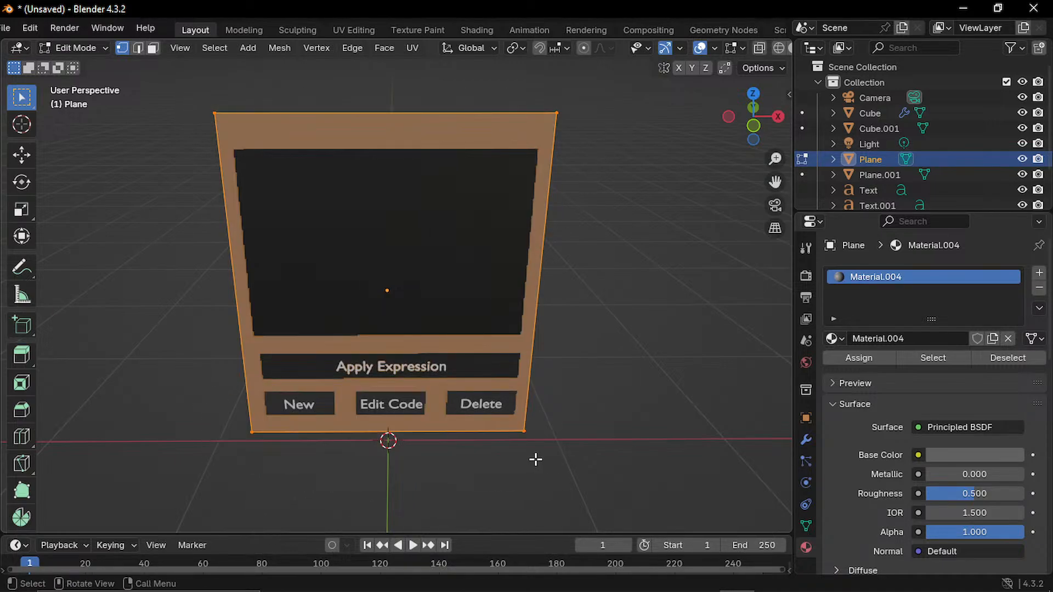
{"action": "scroll", "coordinate": [418, 328], "scroll_direction": "up", "scroll_amount": 5}
{"action": "scroll", "coordinate": [416, 324], "scroll_direction": "down", "scroll_amount": 2}
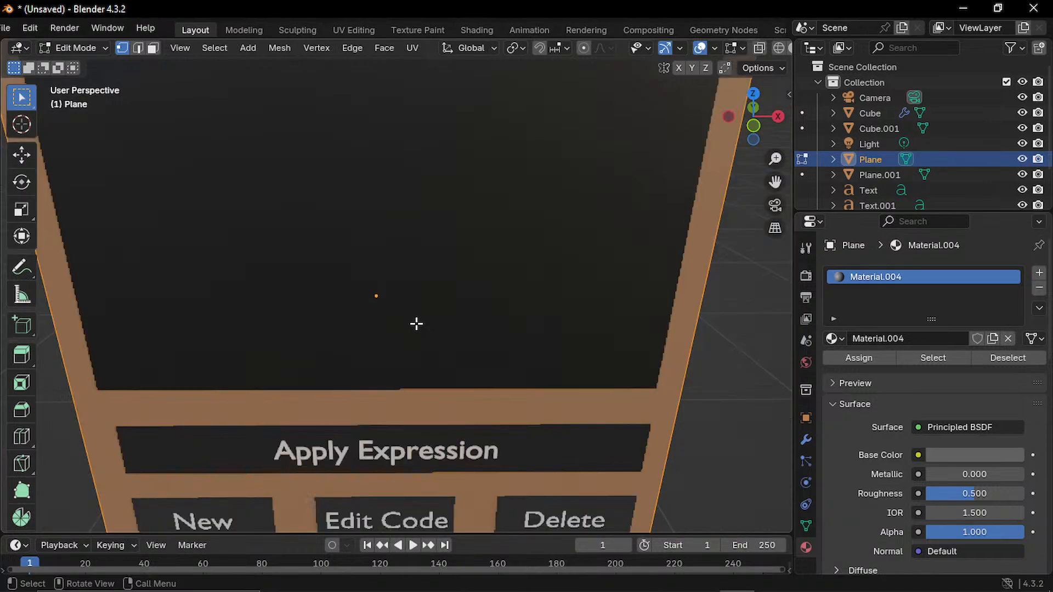
{"action": "scroll", "coordinate": [417, 323], "scroll_direction": "down", "scroll_amount": 5}
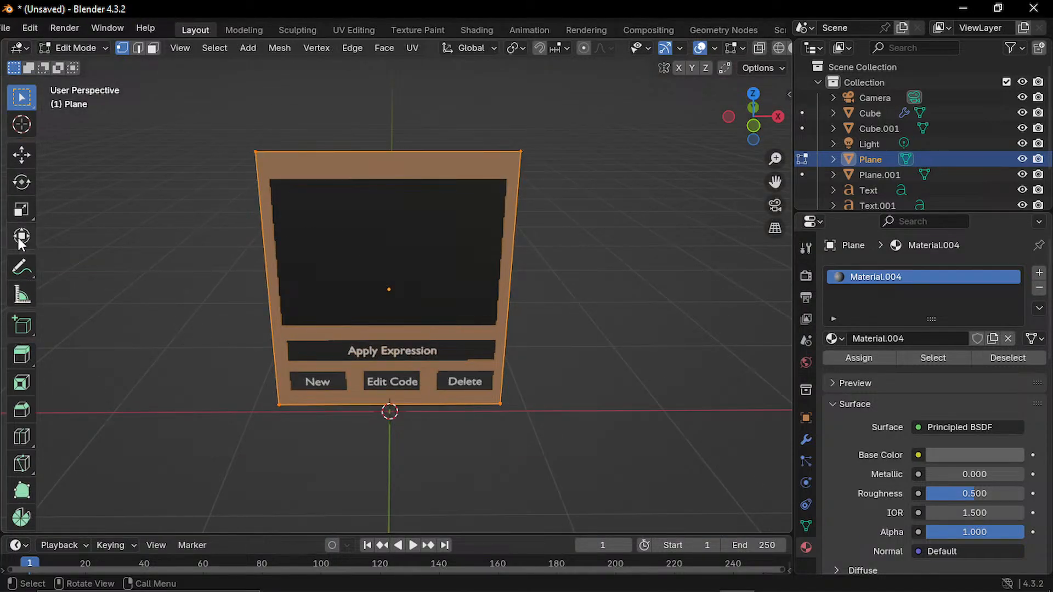
{"action": "left_click", "coordinate": [26, 409]}
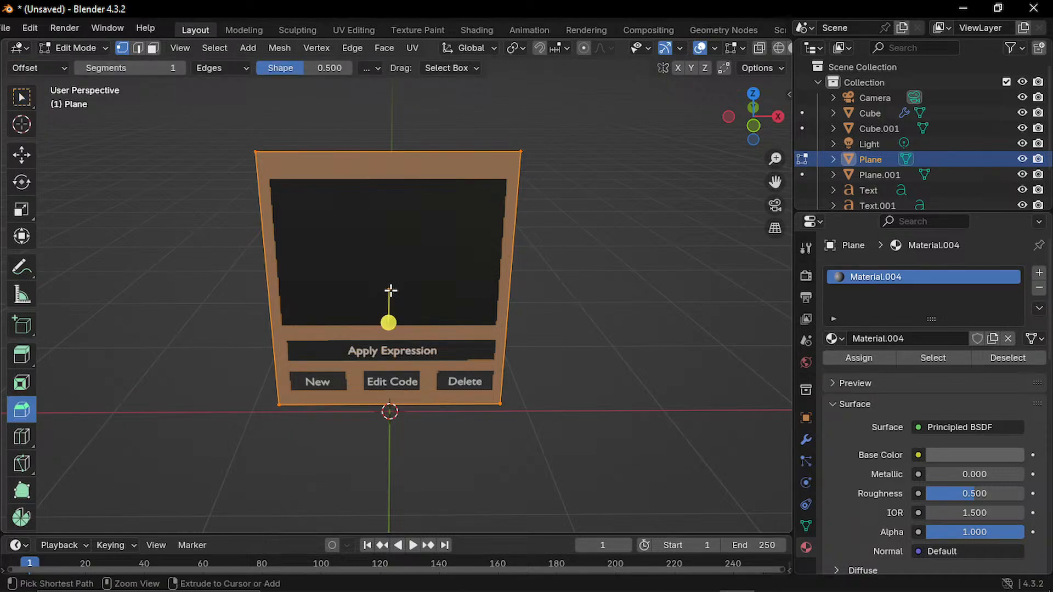
{"action": "key", "text": "ctrl+b"}
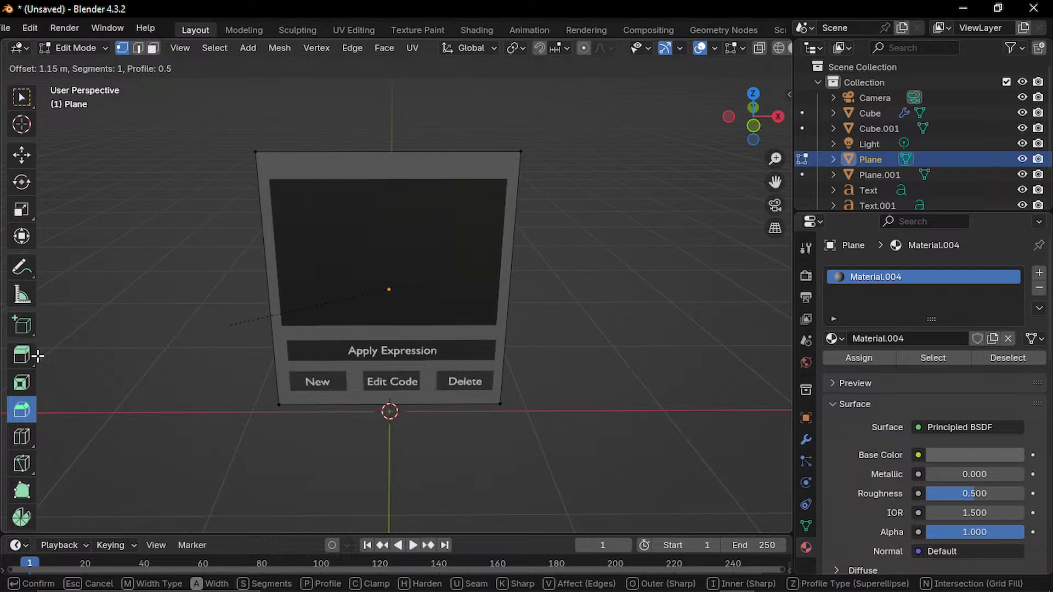
{"action": "left_click", "coordinate": [28, 406]}
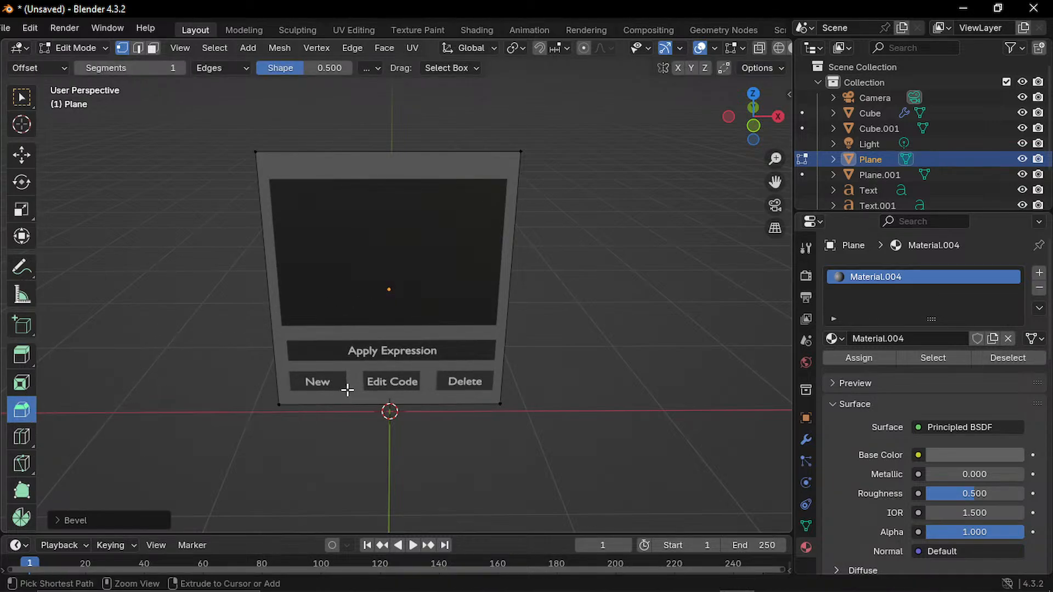
- Switch to face selection, select the base plane's face and try to bevel it
{"action": "left_click", "coordinate": [394, 145]}
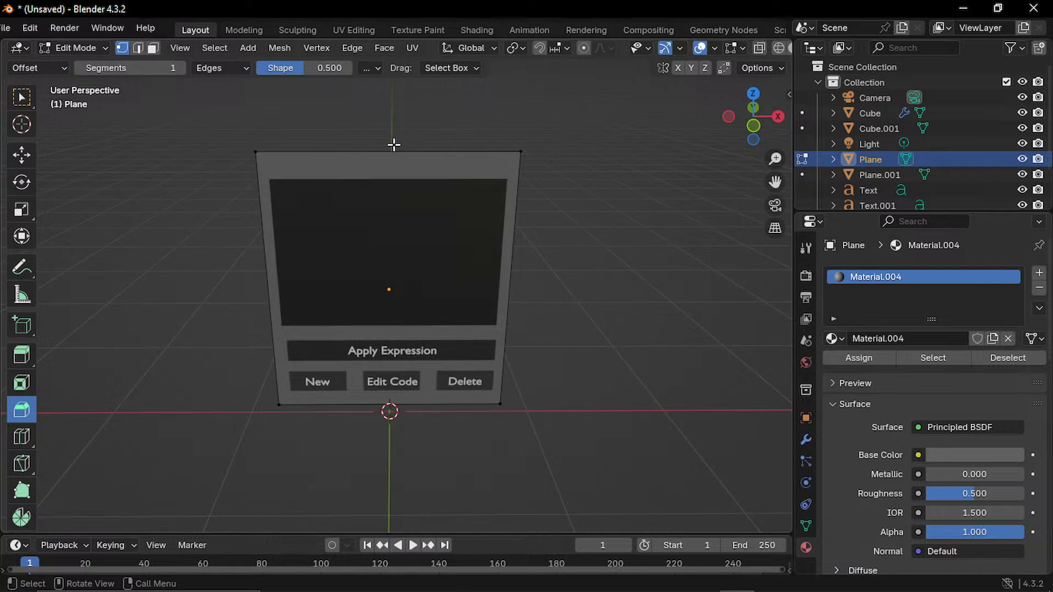
{"action": "left_click", "coordinate": [152, 48]}
{"action": "left_click", "coordinate": [363, 164]}
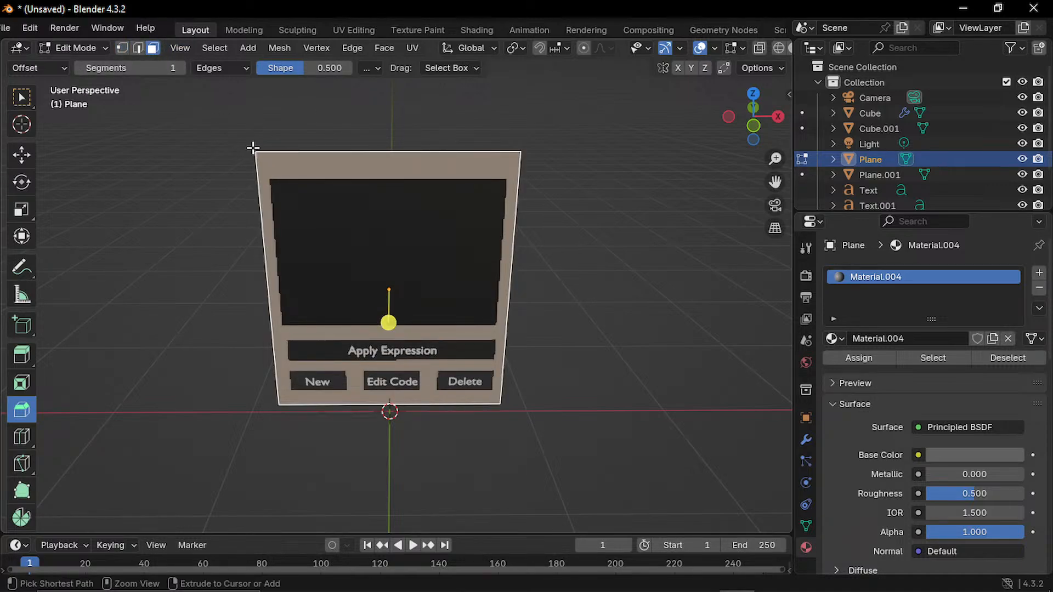
{"action": "key", "text": "ctrl+b"}
{"action": "left_click", "coordinate": [181, 190]}
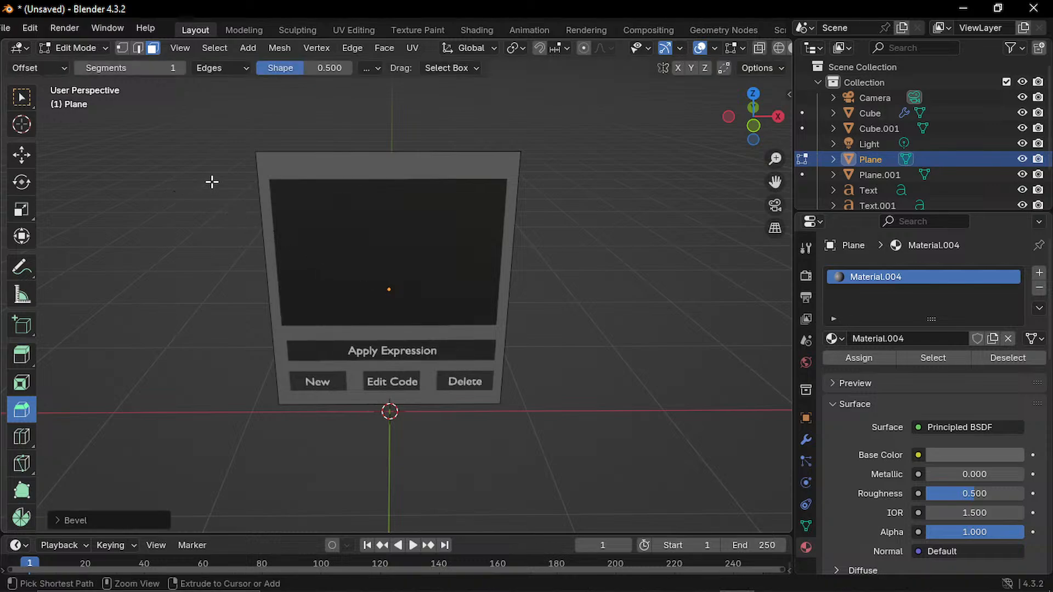
{"action": "scroll", "coordinate": [214, 181], "scroll_direction": "up", "scroll_amount": 3}
{"action": "middle_click_drag", "start_coordinate": [260, 216], "coordinate": [318, 212]}
{"action": "key", "text": "b"}
{"action": "left_click_drag", "start_coordinate": [296, 173], "coordinate": [297, 173]}
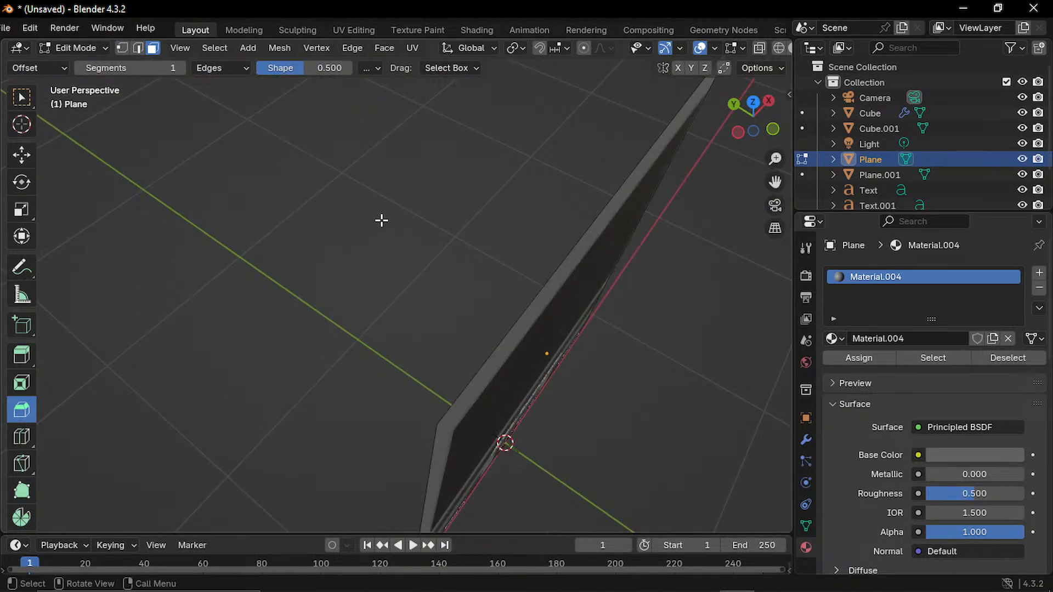
- Set the Bevel tool to affect Vertices and try to bevel the base plane's face again
{"action": "middle_click_drag", "start_coordinate": [380, 220], "coordinate": [324, 165]}
{"action": "scroll", "coordinate": [275, 171], "scroll_direction": "up", "scroll_amount": 1}
{"action": "left_click", "coordinate": [227, 71]}
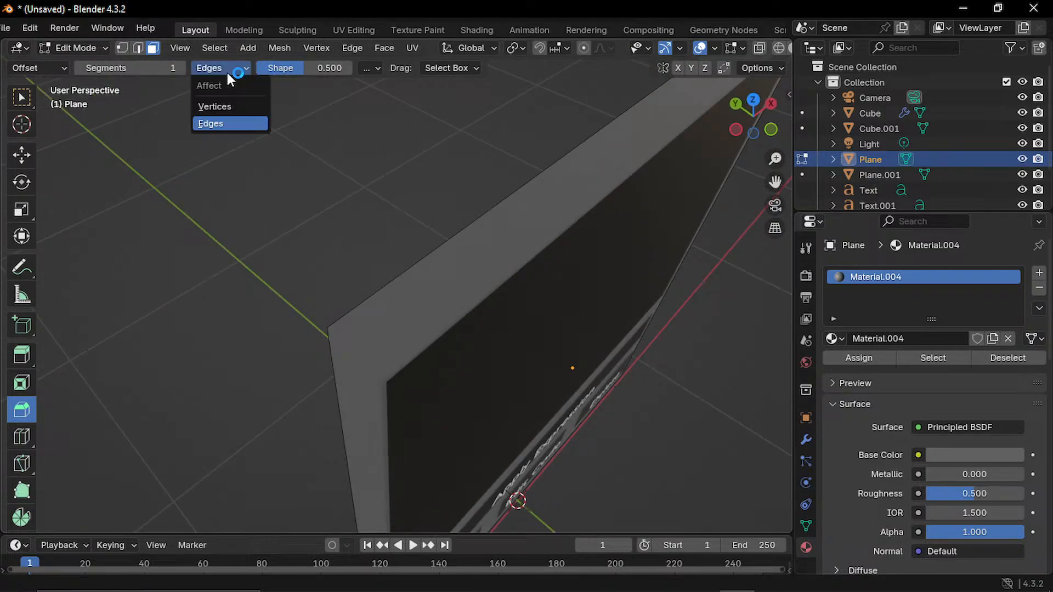
{"action": "left_click", "coordinate": [227, 104]}
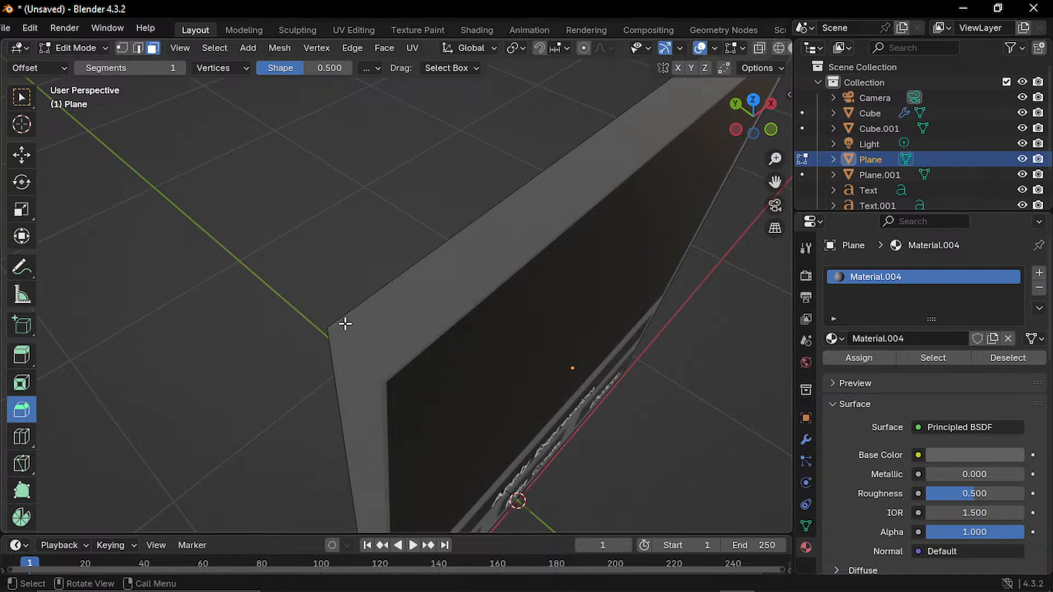
{"action": "left_click", "coordinate": [328, 357]}
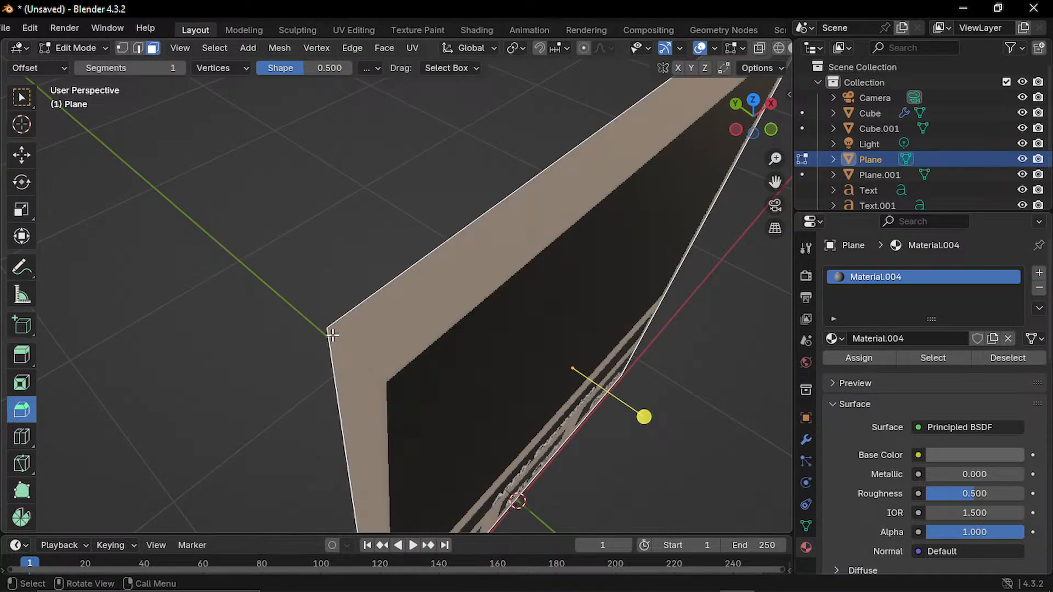
{"action": "left_click_drag", "start_coordinate": [332, 335], "coordinate": [350, 303]}
{"action": "left_click_drag", "start_coordinate": [433, 238], "coordinate": [540, 309]}
{"action": "left_click_drag", "start_coordinate": [441, 252], "coordinate": [435, 247]}
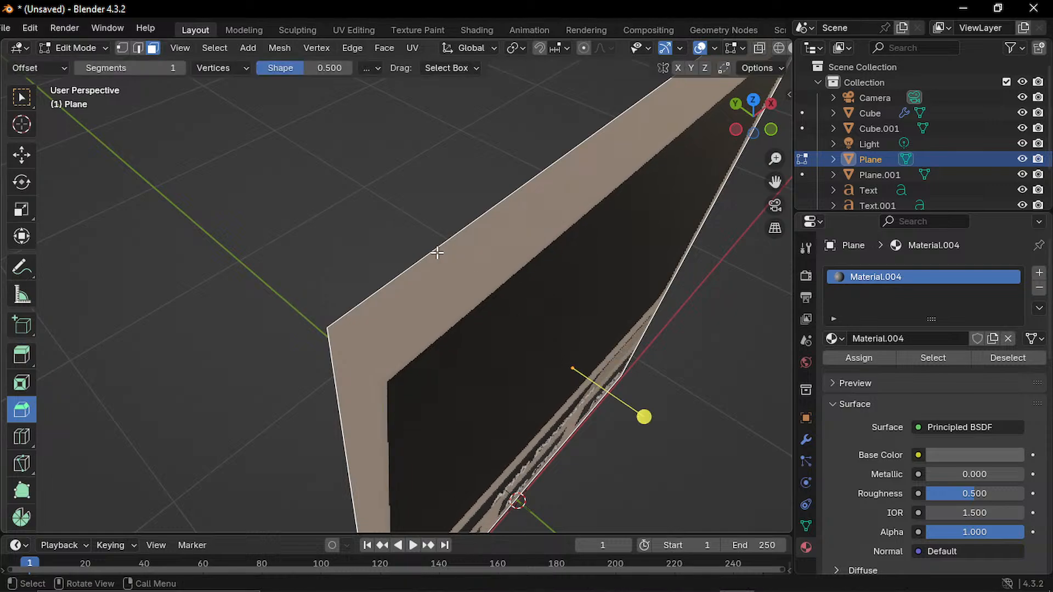
{"action": "left_click", "coordinate": [397, 244]}
- Return the base plane to Object Mode and deselect it
{"action": "middle_click_drag", "start_coordinate": [448, 255], "coordinate": [349, 202]}
{"action": "scroll", "coordinate": [635, 87], "scroll_direction": "down", "scroll_amount": 5}
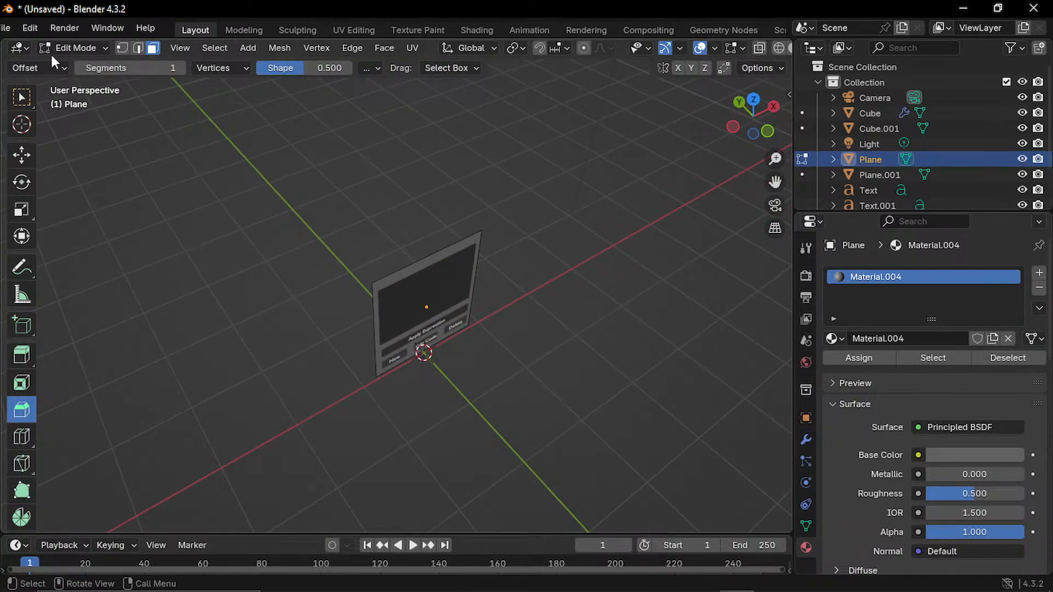
{"action": "left_click", "coordinate": [77, 48]}
{"action": "left_click", "coordinate": [90, 64]}
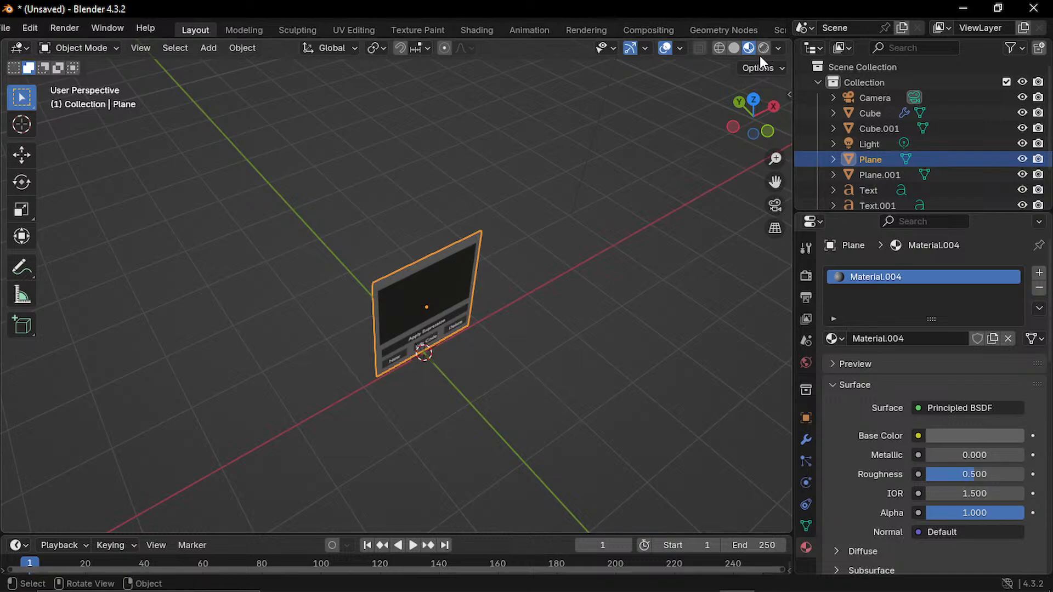
{"action": "left_click", "coordinate": [777, 48]}
{"action": "left_click", "coordinate": [509, 232]}
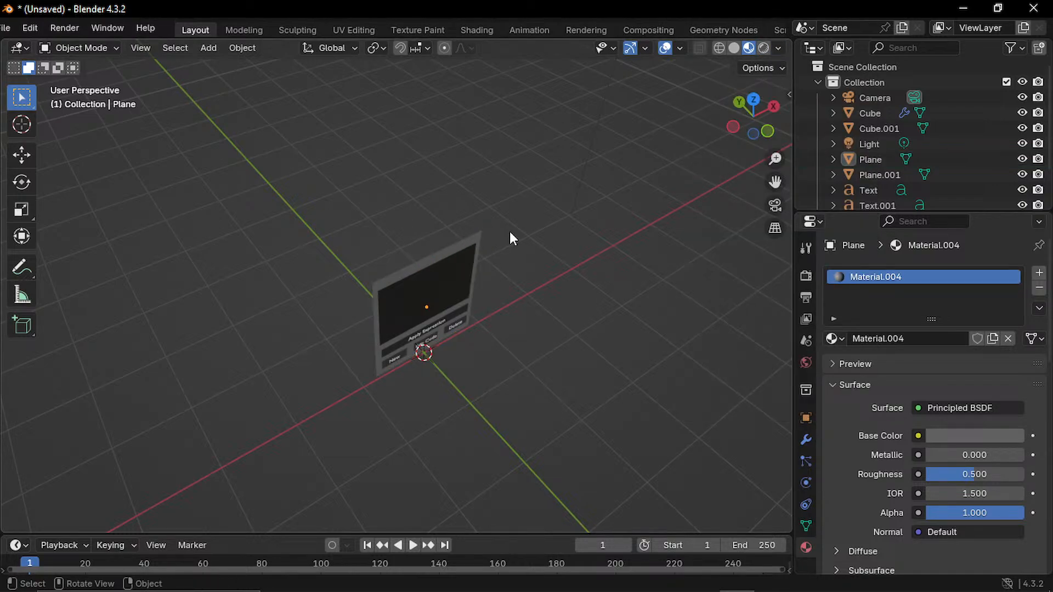
- View the panel from the front in Rendered viewport shading
{"action": "middle_click_drag", "start_coordinate": [509, 231], "coordinate": [455, 211]}
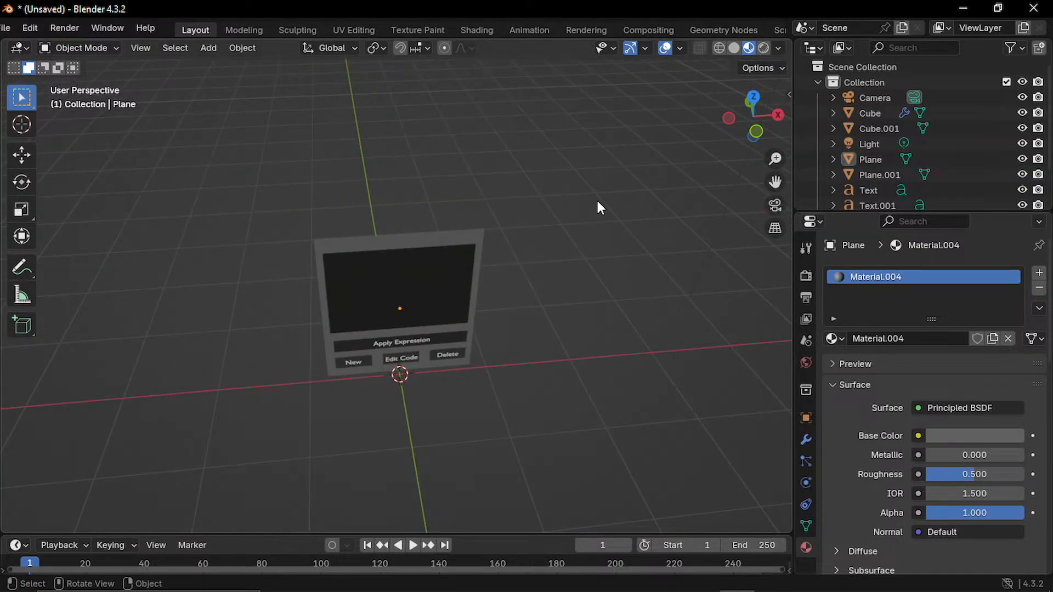
{"action": "key", "text": "KP_1"}
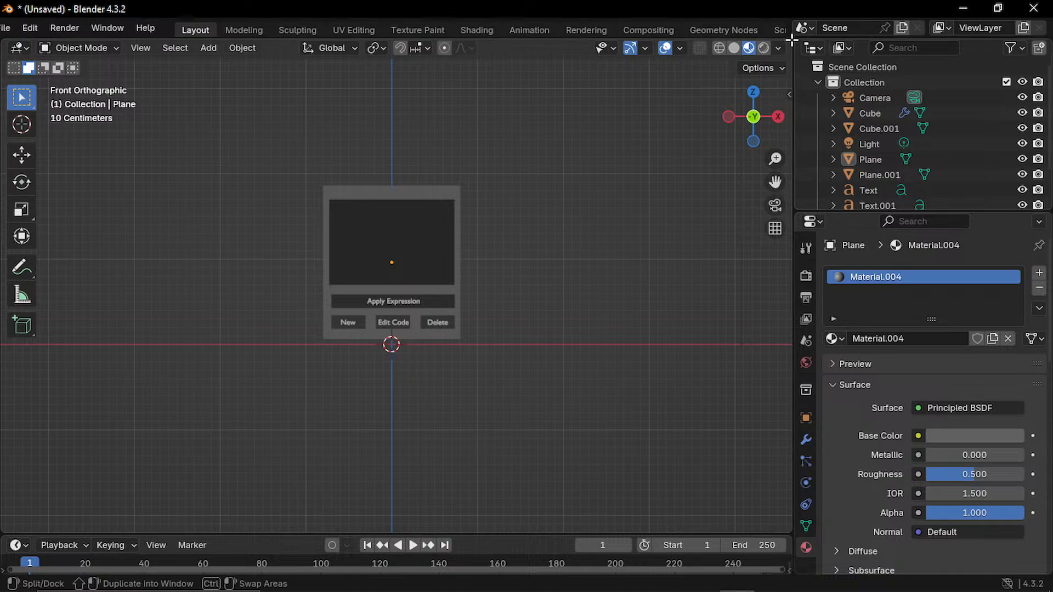
{"action": "left_click", "coordinate": [763, 47]}
- Add a Spot light and raise it along the Z axis above the panel
{"action": "right_click", "coordinate": [544, 185]}
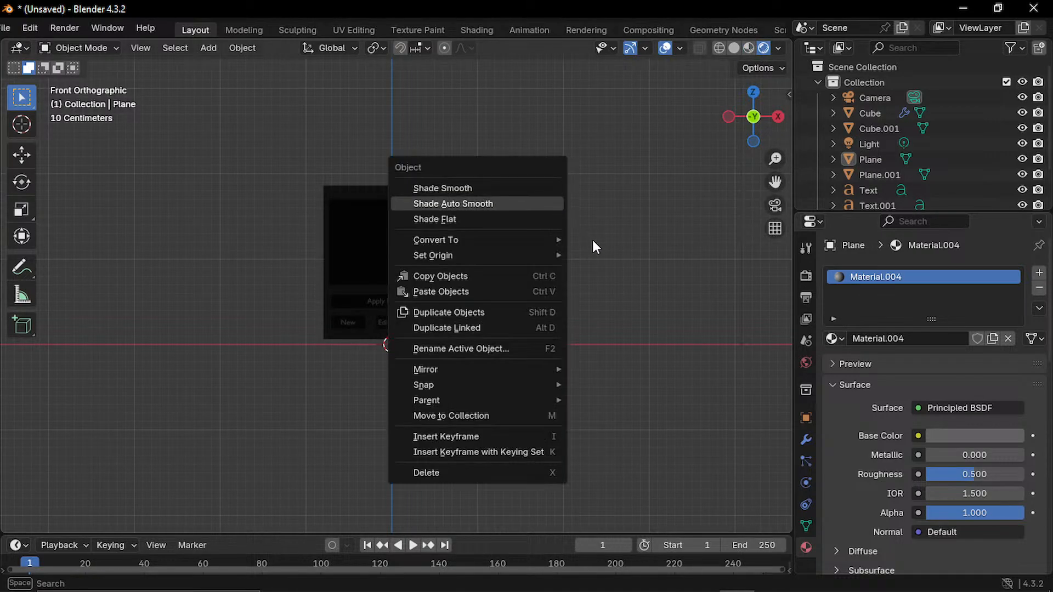
{"action": "key", "text": "shift+a"}
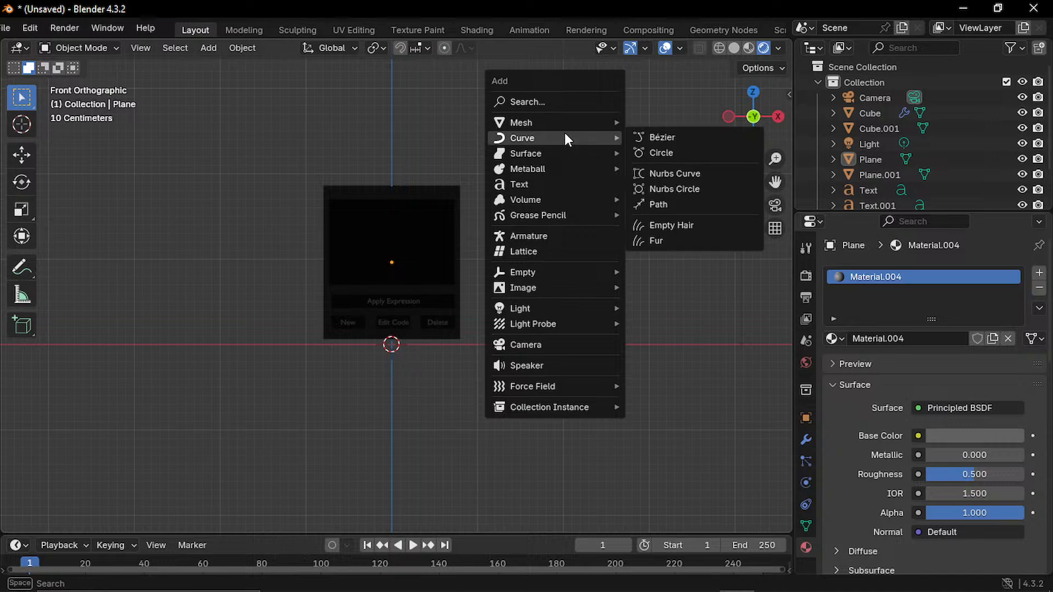
{"action": "mouse_move", "coordinate": [559, 308]}
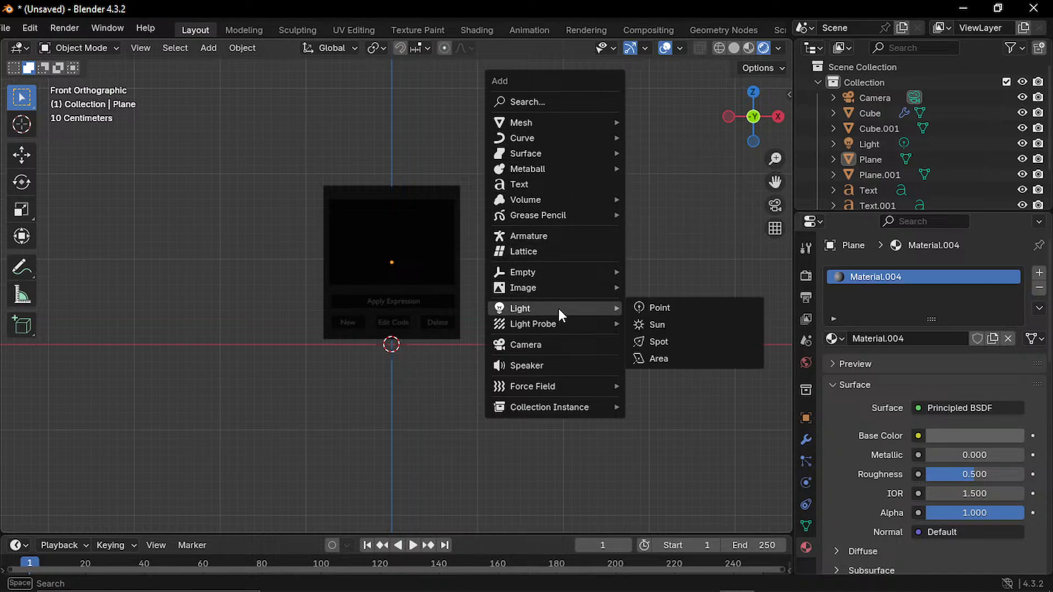
{"action": "left_click", "coordinate": [650, 345]}
{"action": "key", "text": "g"}
{"action": "key", "text": "z"}
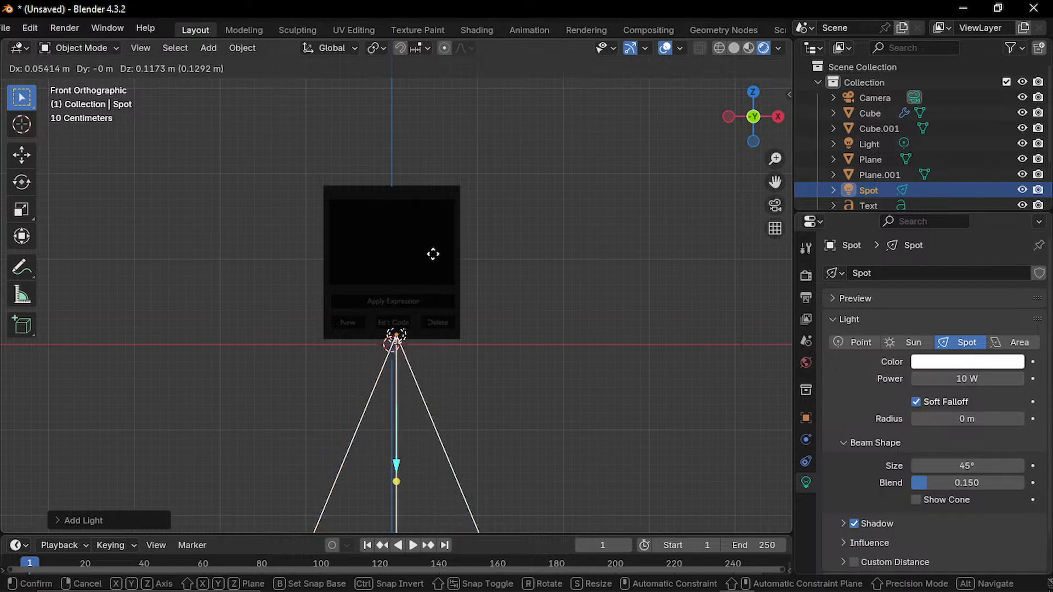
{"action": "left_click", "coordinate": [416, 91]}
- Raise the Spot light further along the Z axis, well clear of the panel's upper edge
{"action": "scroll", "coordinate": [473, 196], "scroll_direction": "down", "scroll_amount": 3}
{"action": "key", "text": "g"}
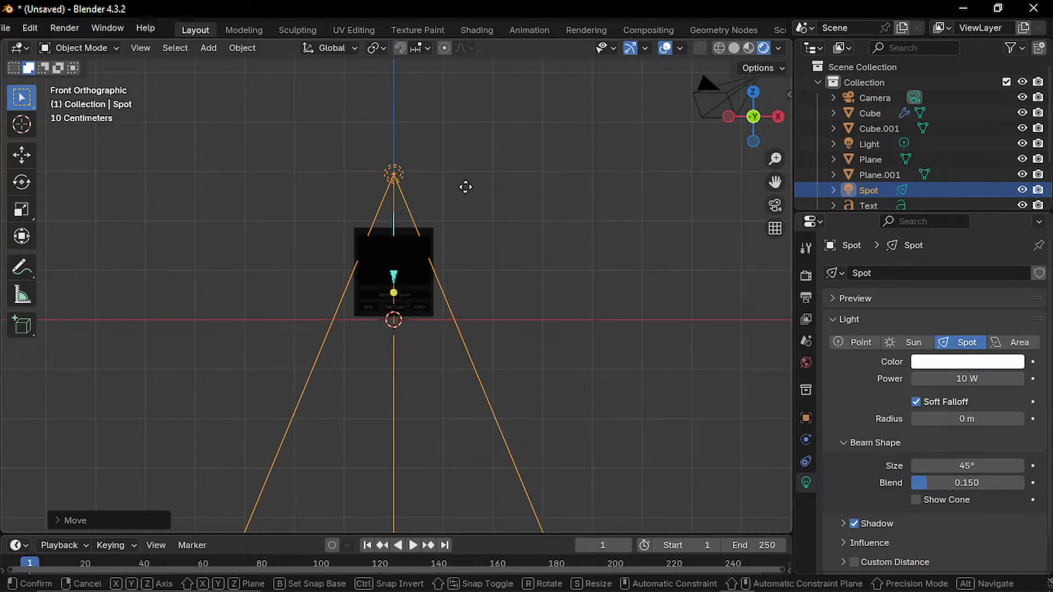
{"action": "key", "text": "z"}
{"action": "left_click", "coordinate": [454, 116]}
{"action": "scroll", "coordinate": [464, 205], "scroll_direction": "up", "scroll_amount": 8}
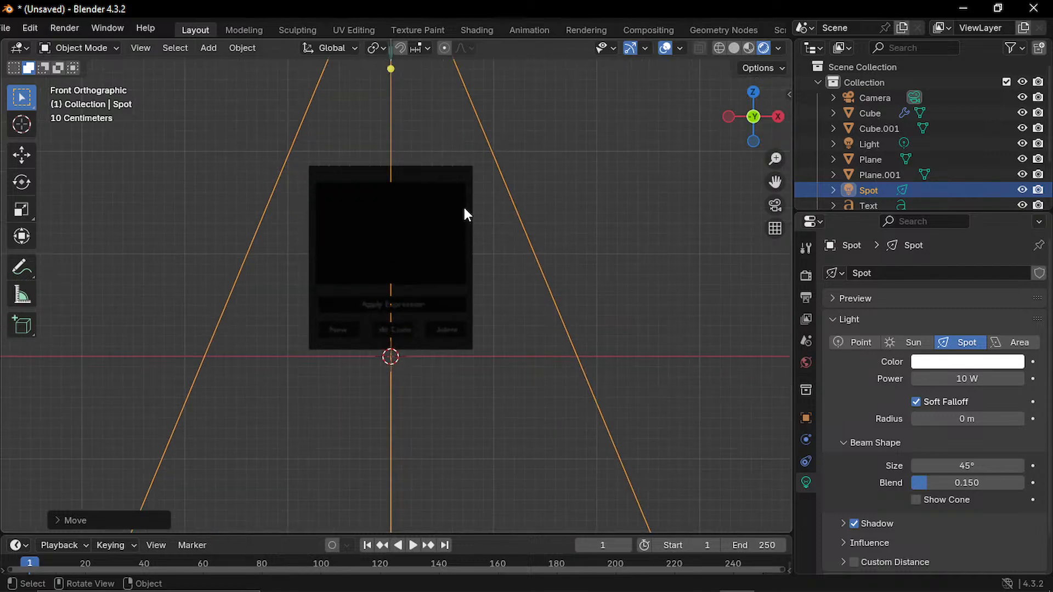
{"action": "scroll", "coordinate": [467, 206], "scroll_direction": "down", "scroll_amount": 8}
- Move the Spot light along the Y axis to the front side of the panel
{"action": "middle_click_drag", "start_coordinate": [497, 213], "coordinate": [542, 224]}
{"action": "key", "text": "g"}
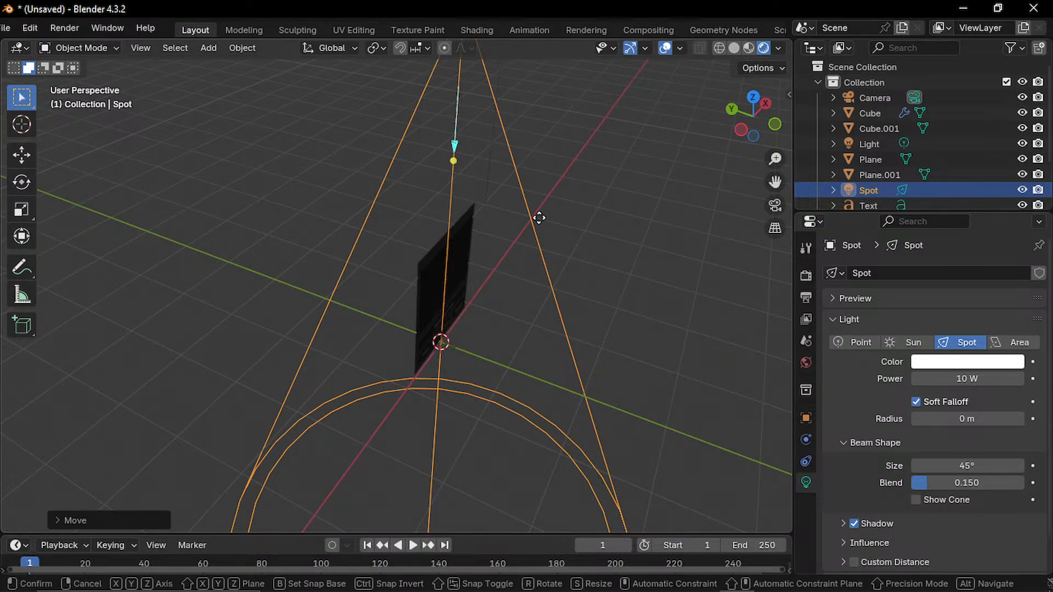
{"action": "key", "text": "y"}
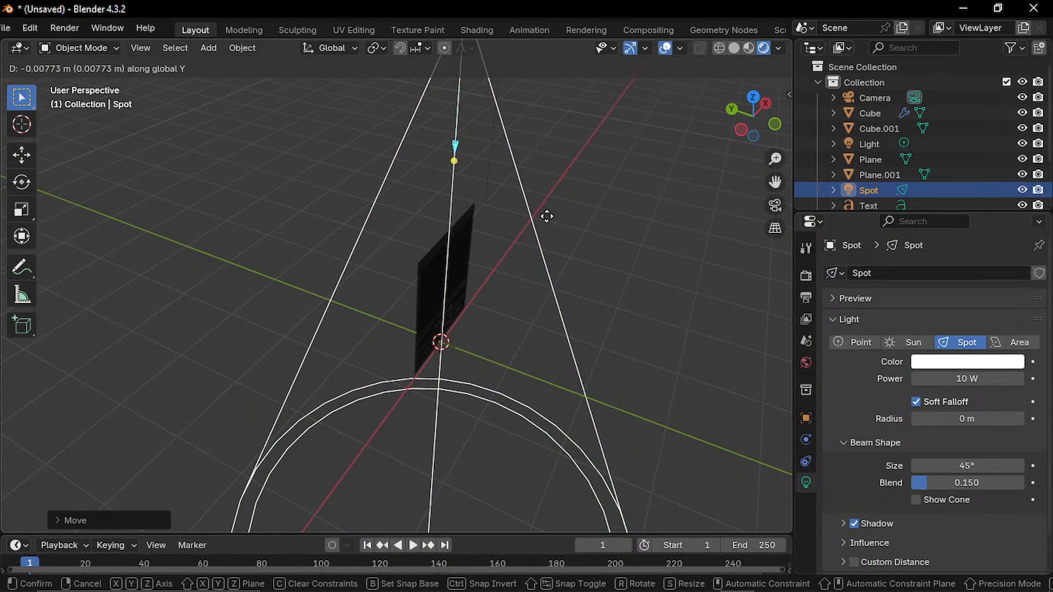
{"action": "left_click", "coordinate": [746, 295]}
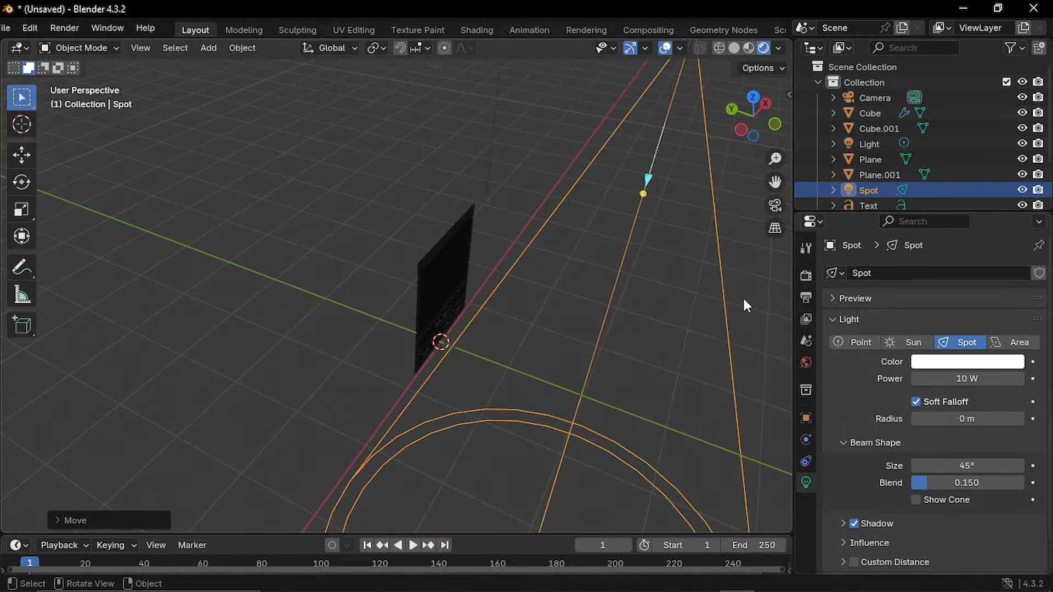
- Tilt the Spot light about the global X axis so its beam points at the panel
{"action": "middle_click_drag", "start_coordinate": [743, 297], "coordinate": [756, 244]}
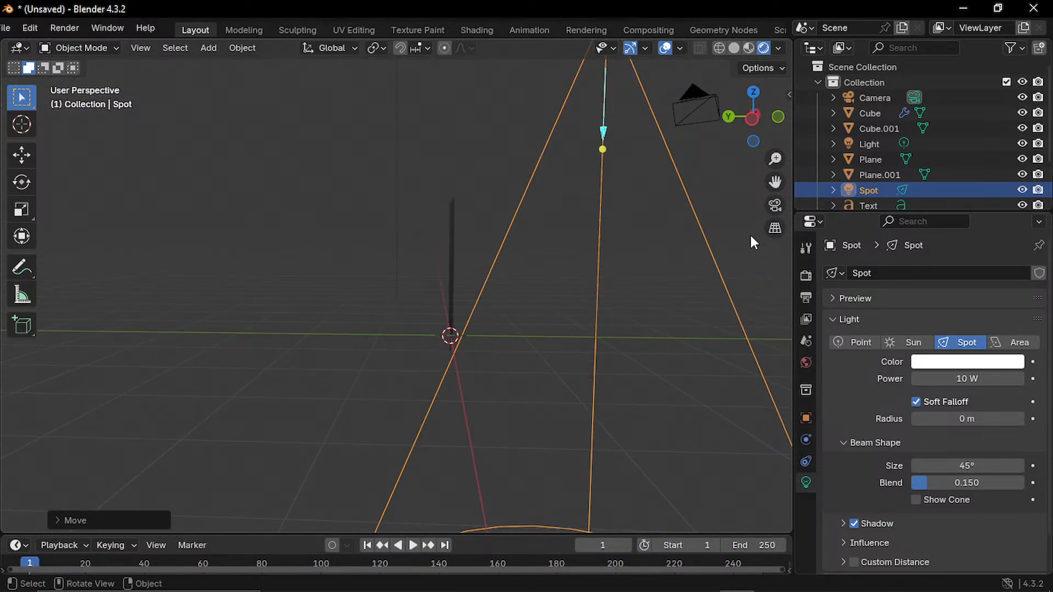
{"action": "key", "text": "r"}
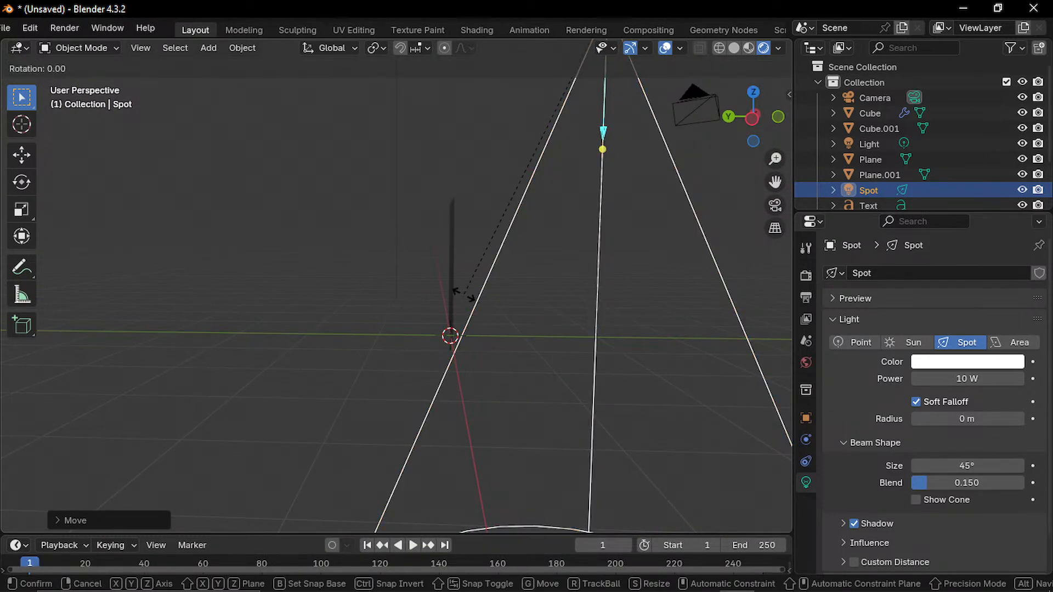
{"action": "key", "text": "x"}
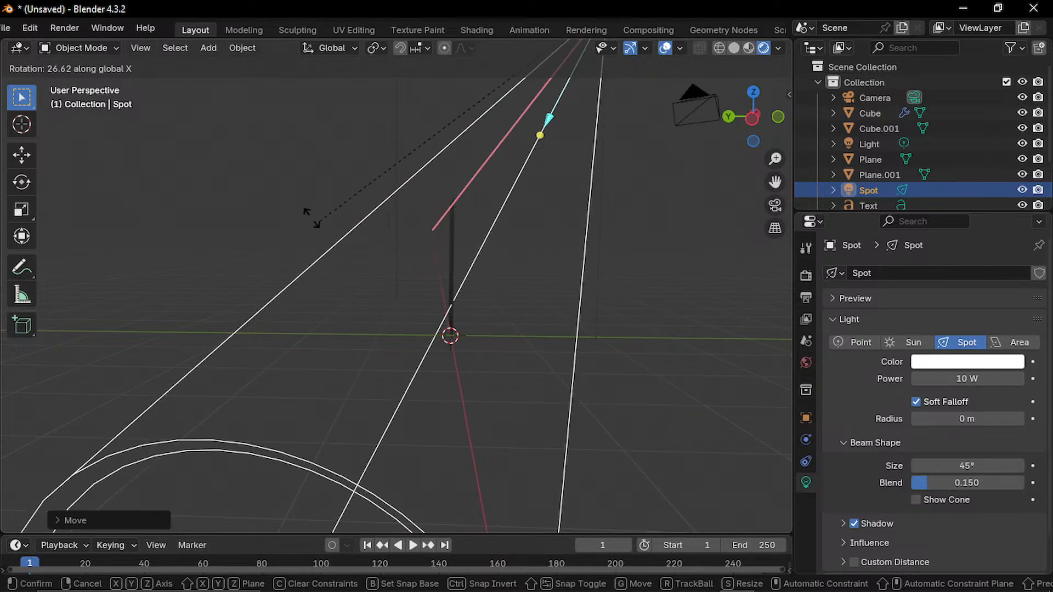
{"action": "left_click", "coordinate": [391, 312]}
- Check the panel's lighting from the front and delete the Spot light
{"action": "key", "text": "KP_1"}
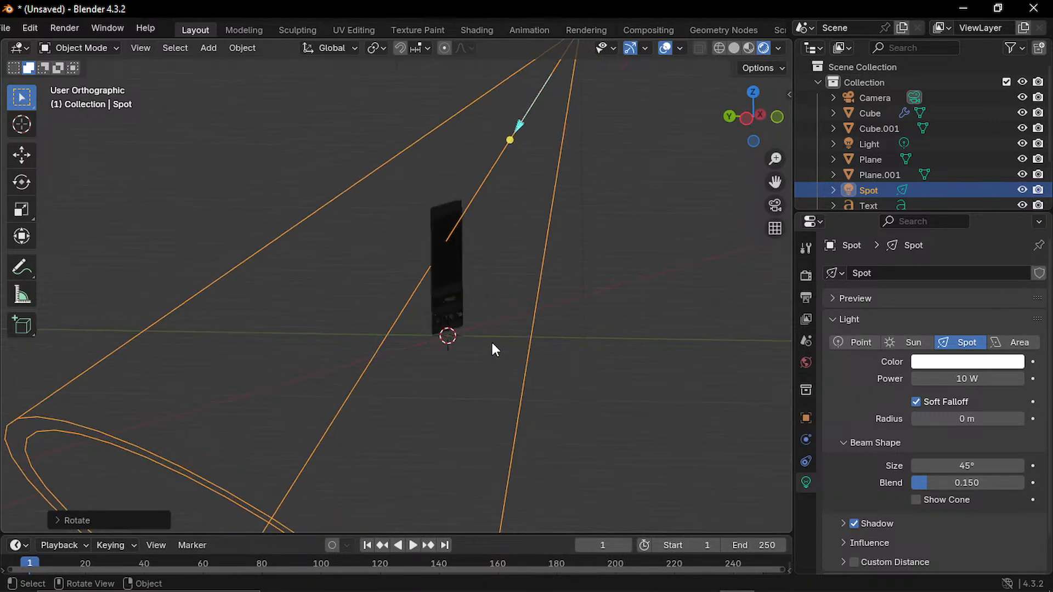
{"action": "scroll", "coordinate": [451, 270], "scroll_direction": "up", "scroll_amount": 4}
{"action": "scroll", "coordinate": [453, 271], "scroll_direction": "down", "scroll_amount": 5}
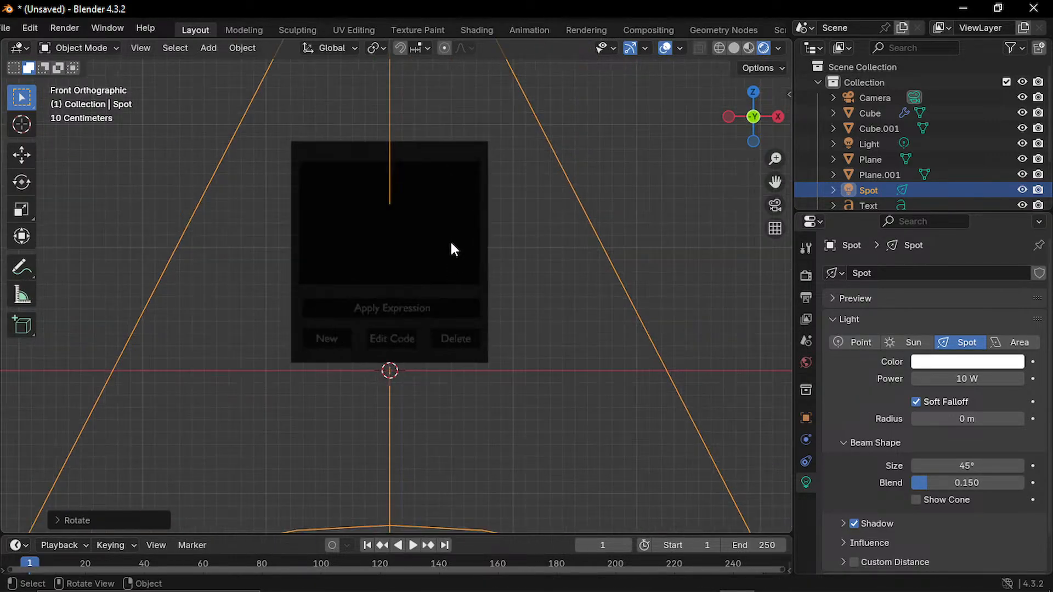
{"action": "middle_click_drag", "start_coordinate": [485, 278], "coordinate": [427, 206]}
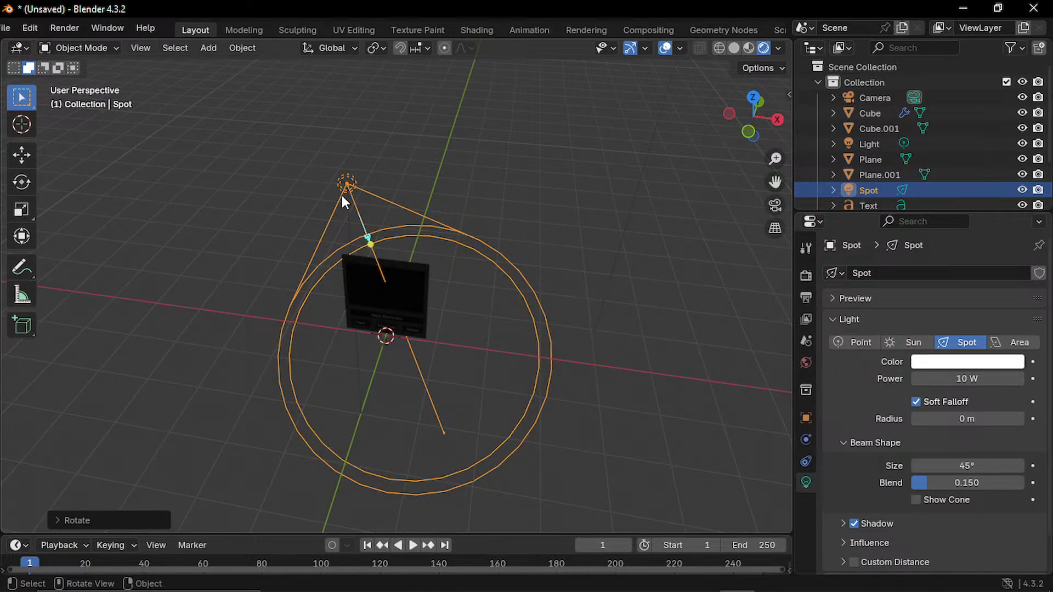
{"action": "key", "text": "Delete"}
- Add an Area light and raise it about 2 m along the Z axis above the panel
{"action": "key", "text": "shift+a"}
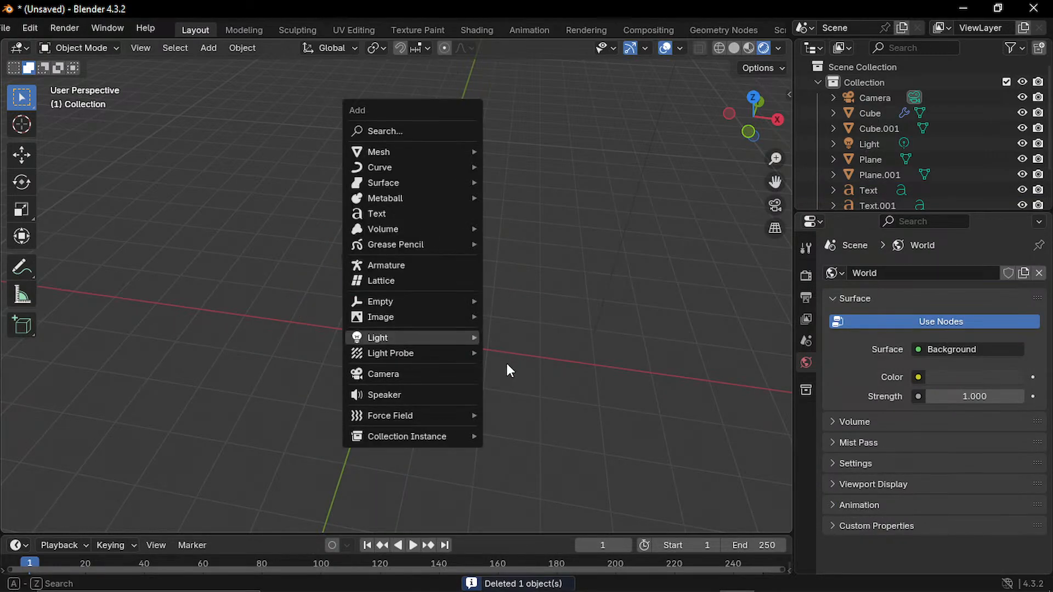
{"action": "mouse_move", "coordinate": [436, 329]}
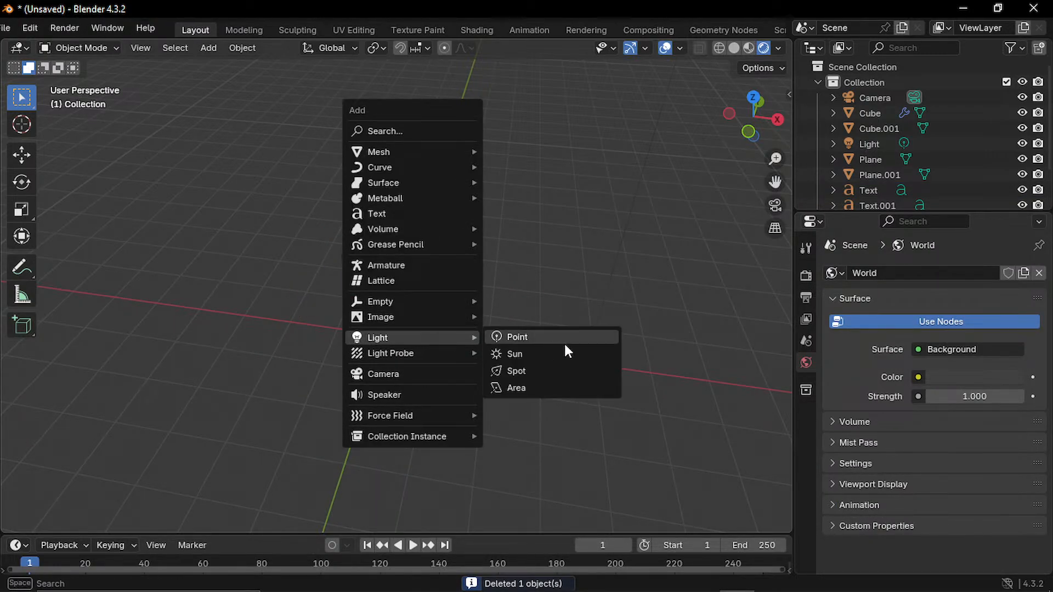
{"action": "left_click", "coordinate": [536, 388]}
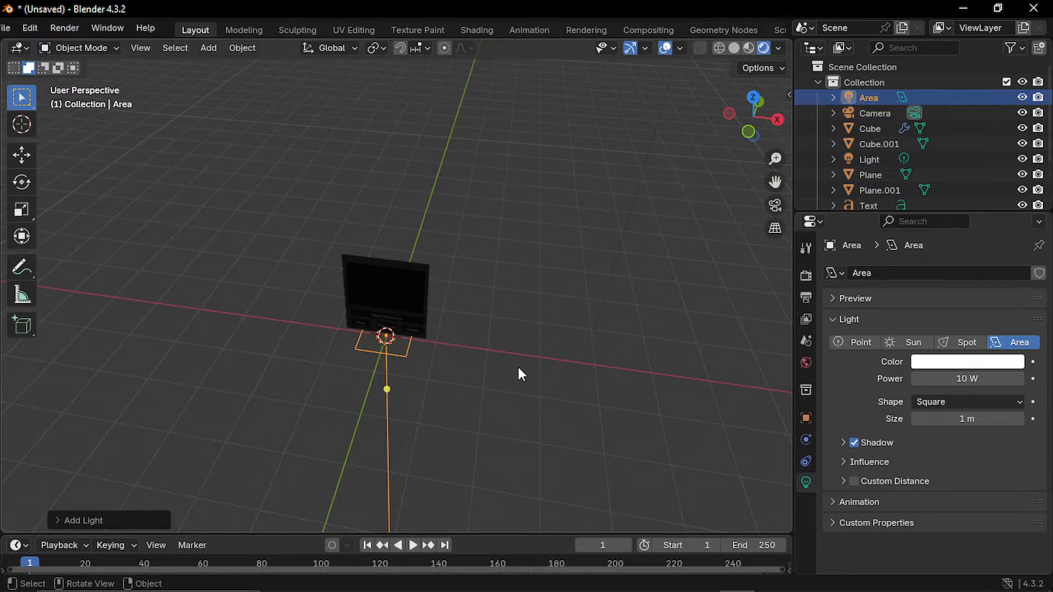
{"action": "key", "text": "g"}
{"action": "key", "text": "z"}
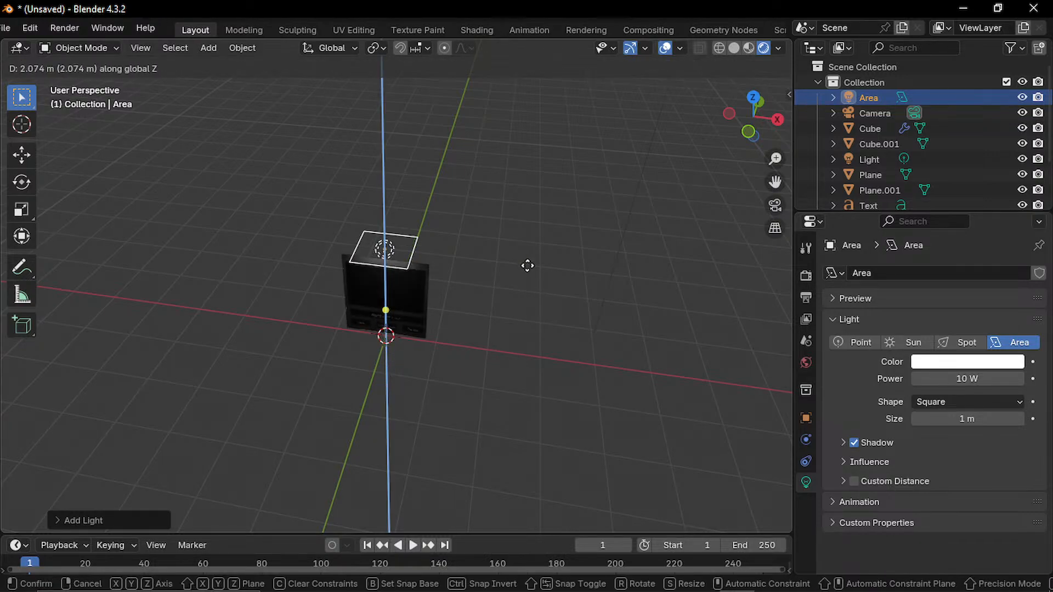
{"action": "left_click", "coordinate": [528, 267]}
- Move the Area light along the Y axis to the front side of the panel
{"action": "middle_click_drag", "start_coordinate": [525, 267], "coordinate": [479, 255]}
{"action": "key", "text": "g"}
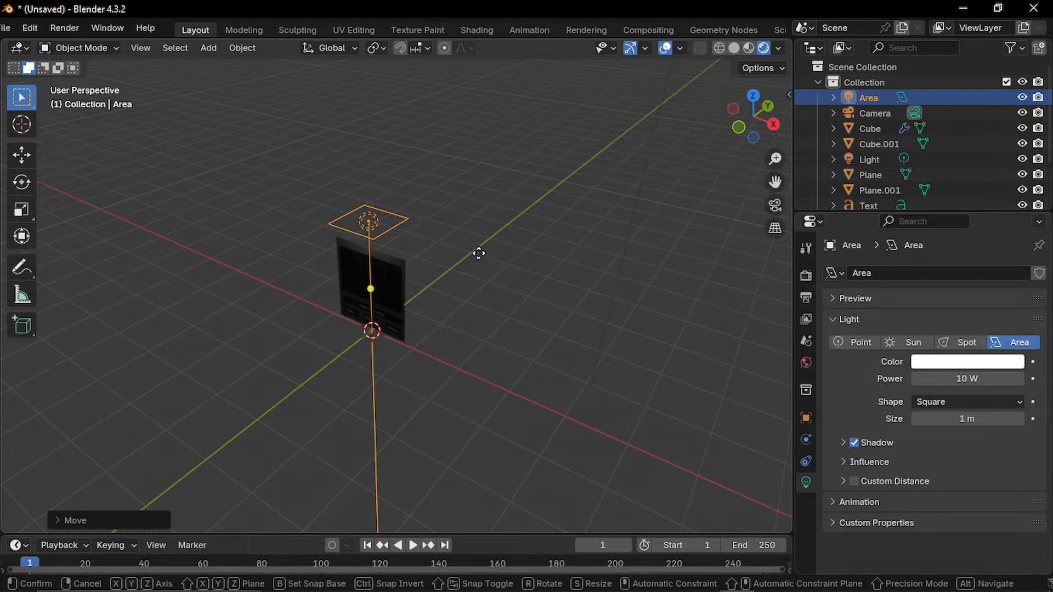
{"action": "key", "text": "y"}
{"action": "left_click", "coordinate": [408, 301]}
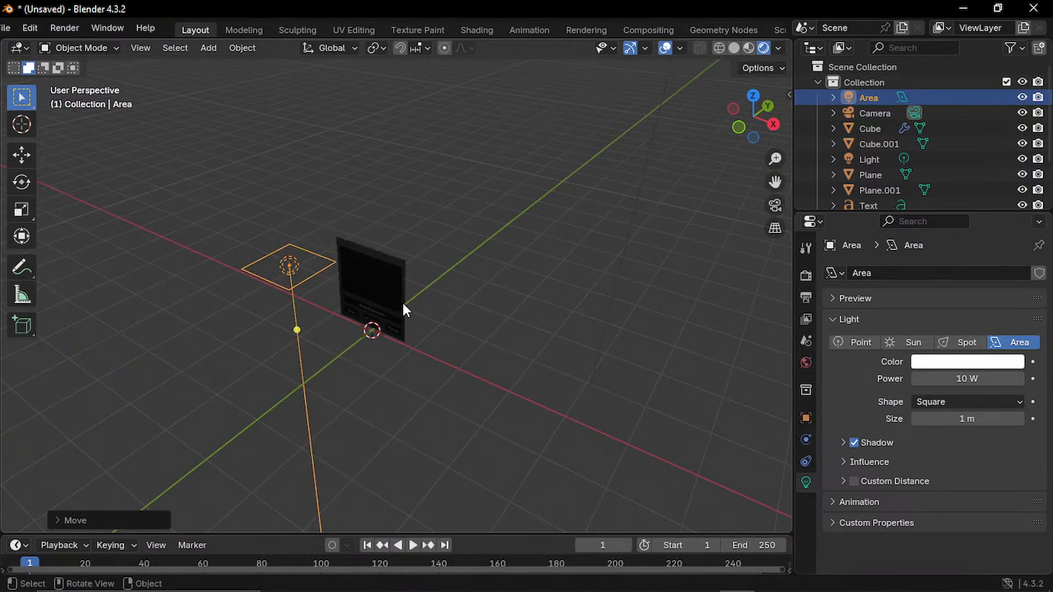
- Rotate the Area light about the global X axis so it points down toward the panel
{"action": "mouse_move", "coordinate": [403, 301]}
{"action": "middle_mouse_down"}
{"action": "mouse_move", "coordinate": [444, 312]}
{"action": "mouse_move", "coordinate": [387, 304]}
{"action": "middle_mouse_up"}
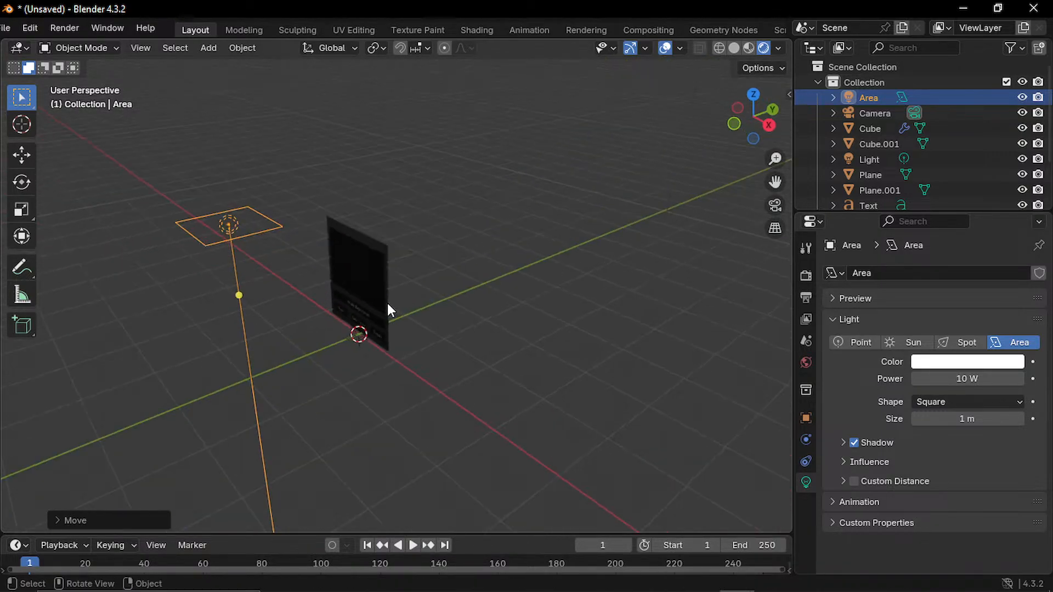
{"action": "key", "text": "r"}
{"action": "key", "text": "x"}
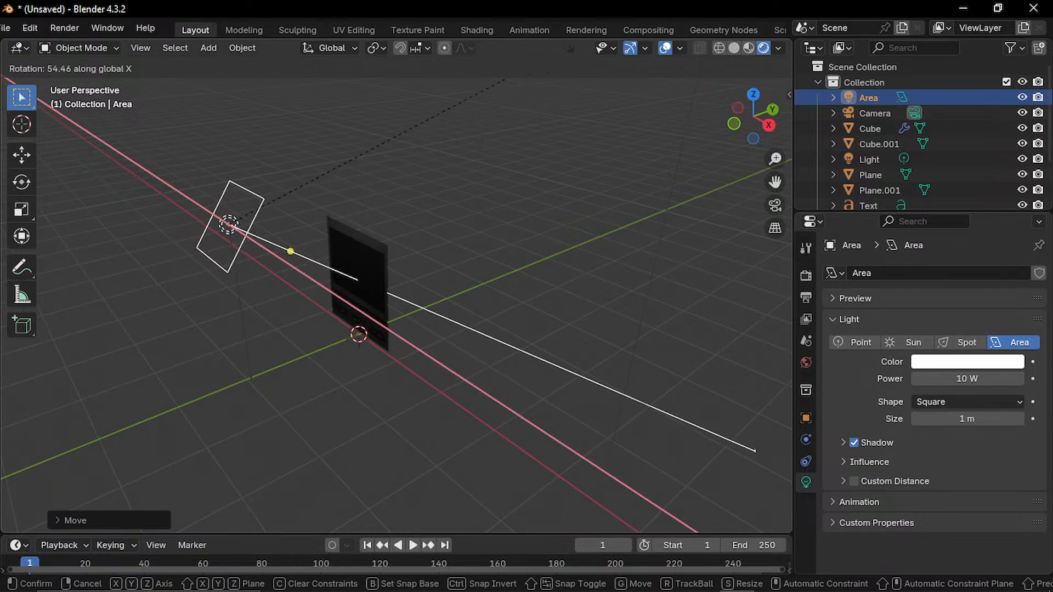
{"action": "left_click", "coordinate": [560, 60]}
- Lower the Area light along the Z axis to the height of the panel's buttons
{"action": "scroll", "coordinate": [361, 272], "scroll_direction": "up", "scroll_amount": 5}
{"action": "middle_click_drag", "start_coordinate": [361, 273], "coordinate": [489, 261]}
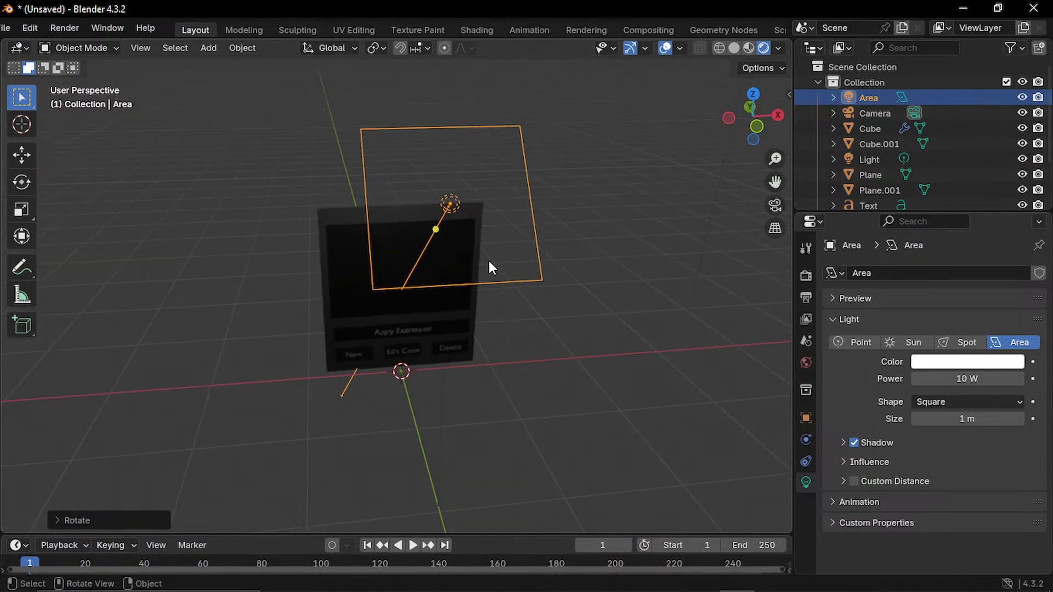
{"action": "key", "text": "g"}
{"action": "key", "text": "z"}
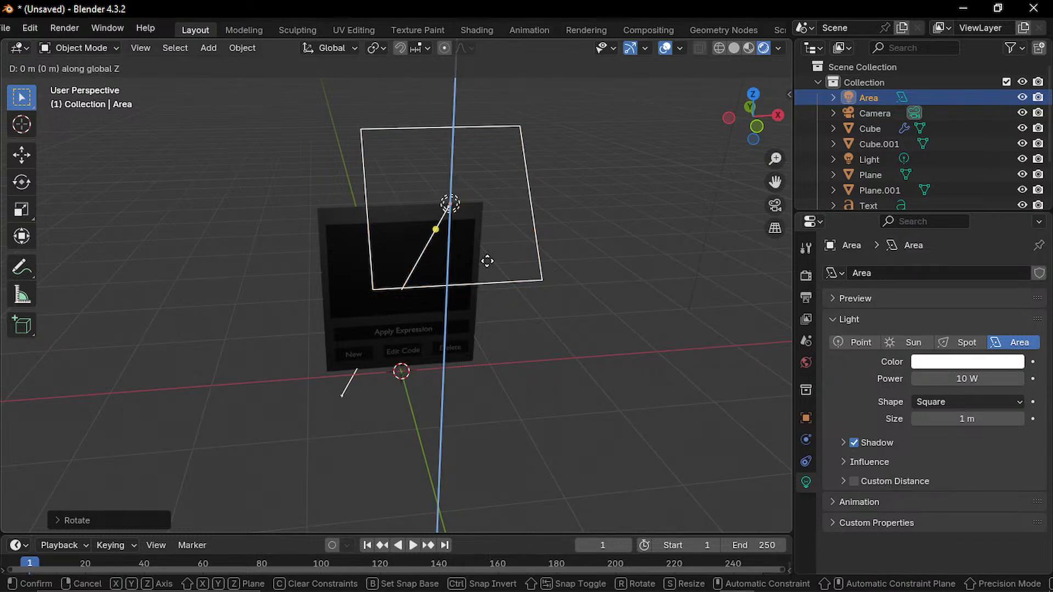
{"action": "left_click", "coordinate": [480, 391]}
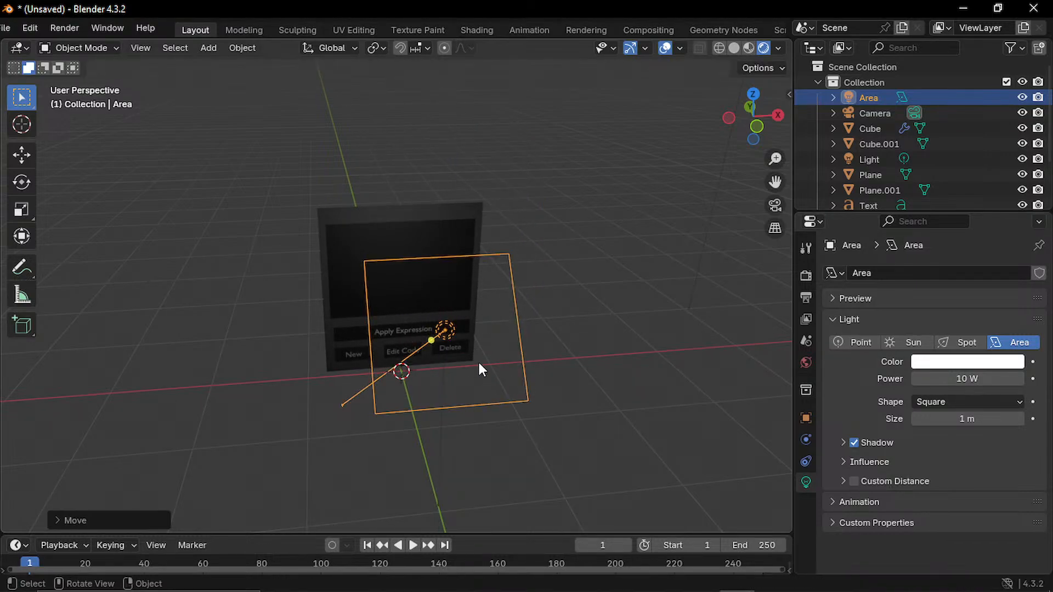
- Rotate the Area light about 70° around the global X axis so it points upward
{"action": "key", "text": "r"}
{"action": "key", "text": "x"}
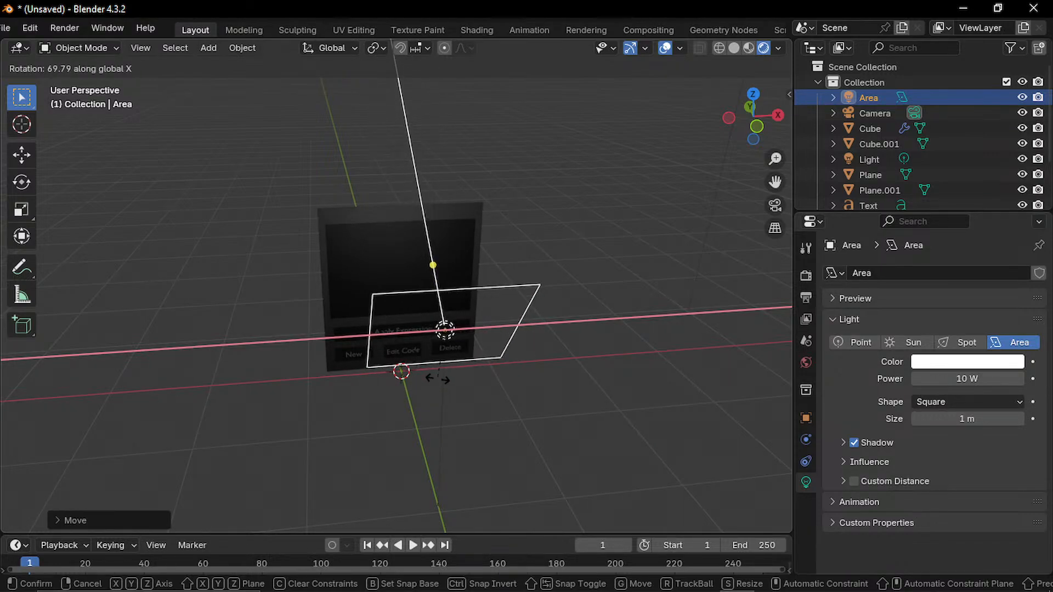
{"action": "left_click", "coordinate": [437, 387]}
- Tilt the Area light back about the global X axis until it faces the panel, aimed slightly downward
{"action": "middle_click_drag", "start_coordinate": [430, 402], "coordinate": [376, 382]}
{"action": "key", "text": "r"}
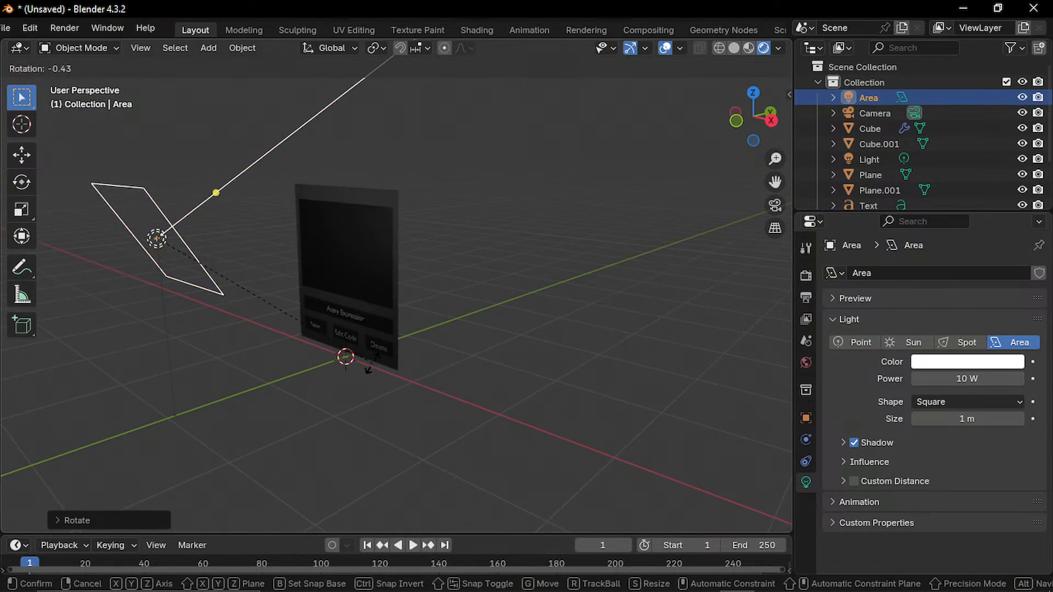
{"action": "key", "text": "x"}
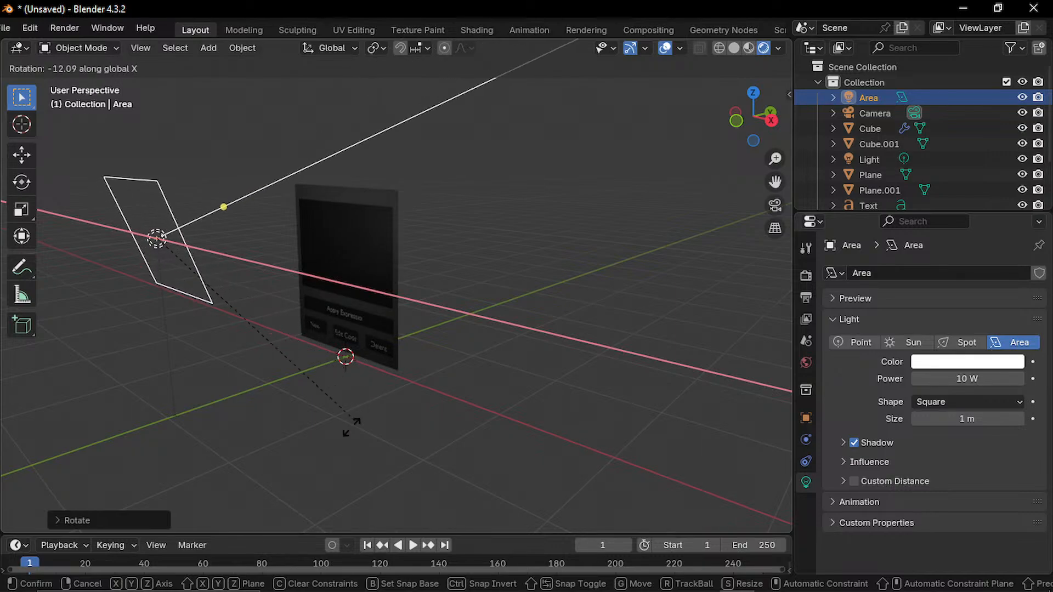
{"action": "left_click", "coordinate": [275, 526]}
{"action": "key", "text": "r"}
{"action": "key", "text": "x"}
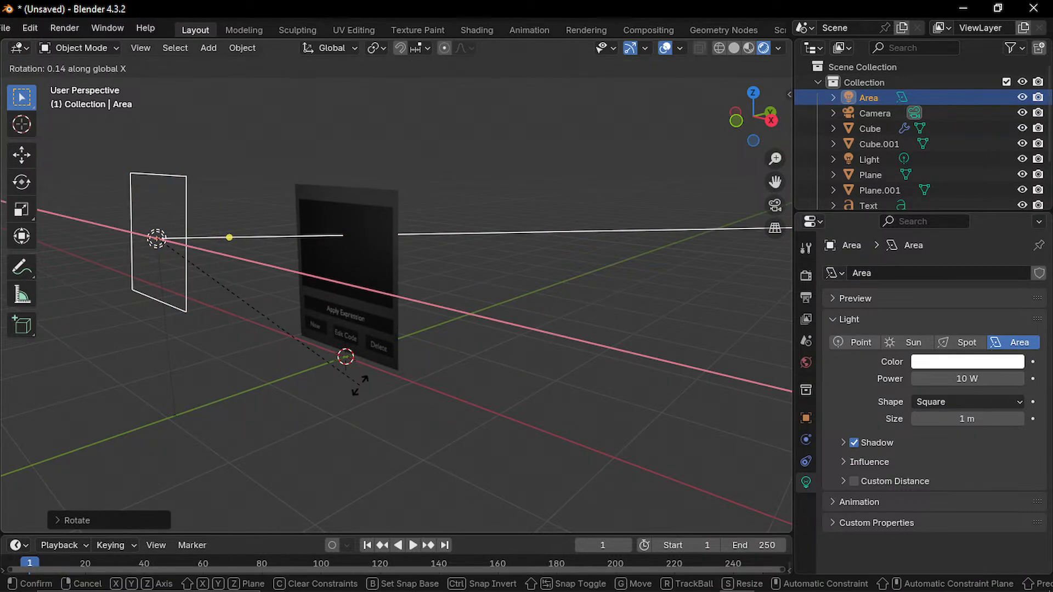
{"action": "left_click", "coordinate": [347, 410]}
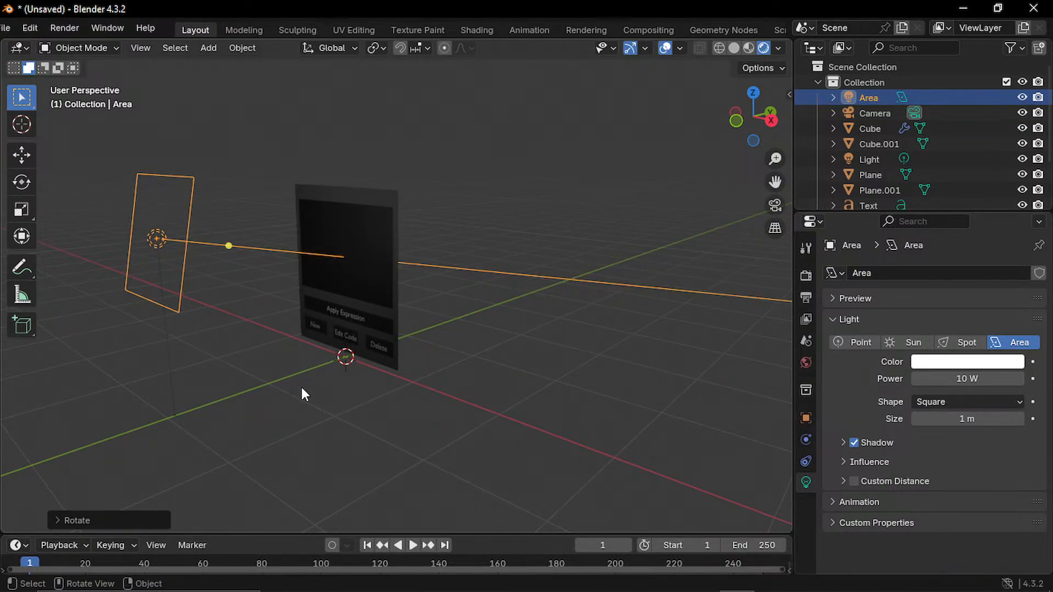
- Move the Area light about 0.7 m along the Y axis, closer to the panel
{"action": "key", "text": "g"}
{"action": "key", "text": "y"}
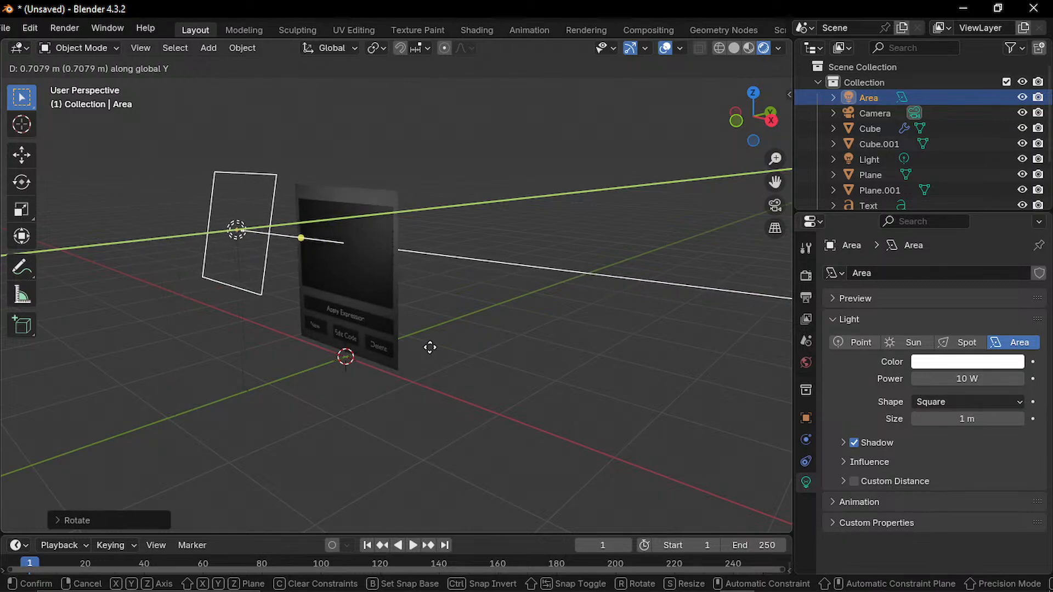
{"action": "left_click", "coordinate": [383, 379]}
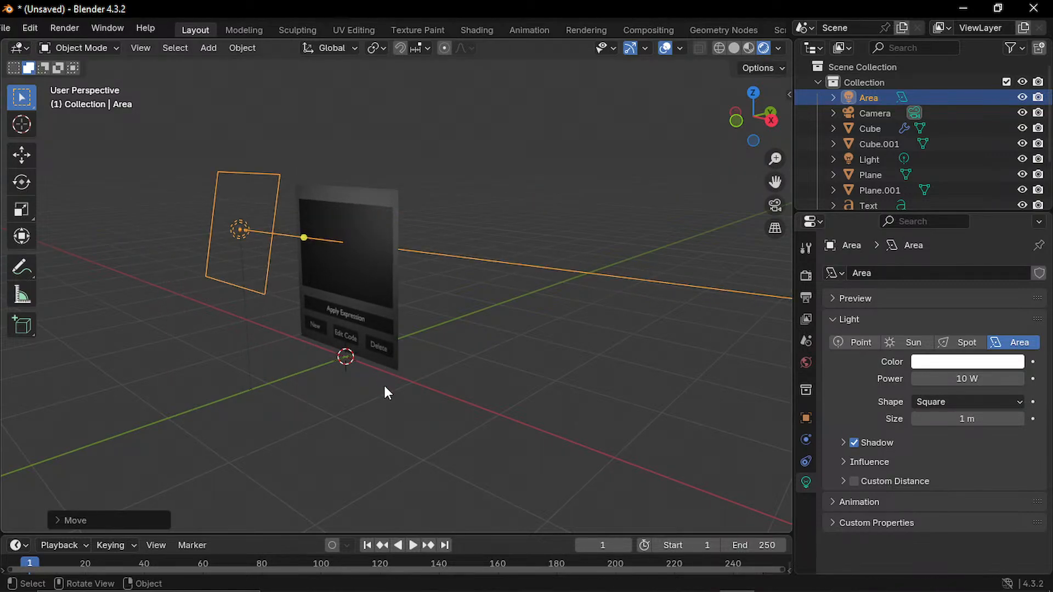
- Lower the Area light slightly along the Z axis and move it farther in front of the panel along the Y axis
{"action": "middle_click_drag", "start_coordinate": [383, 384], "coordinate": [443, 353]}
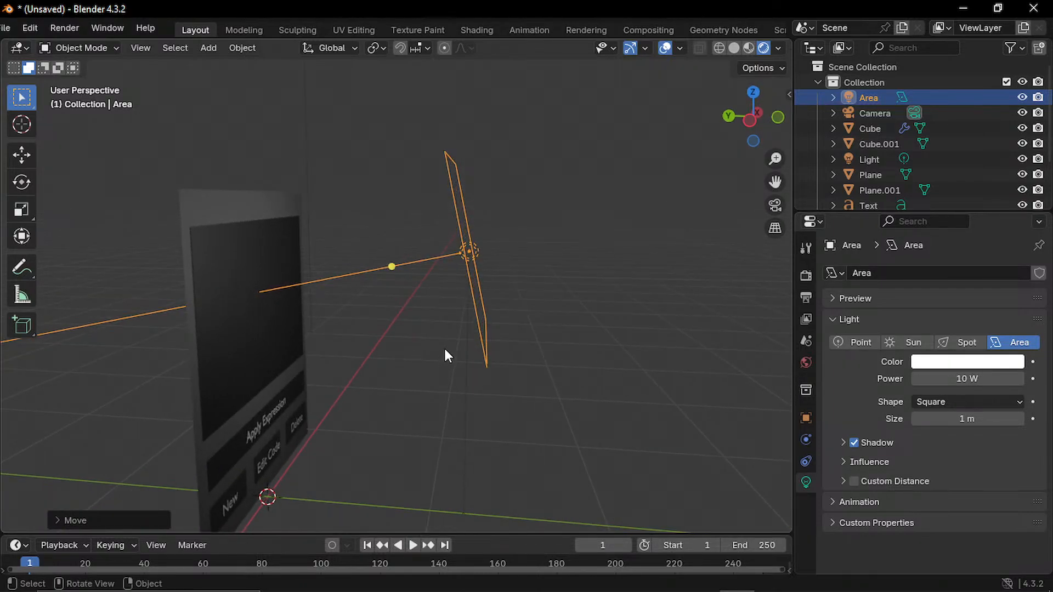
{"action": "key", "text": "g"}
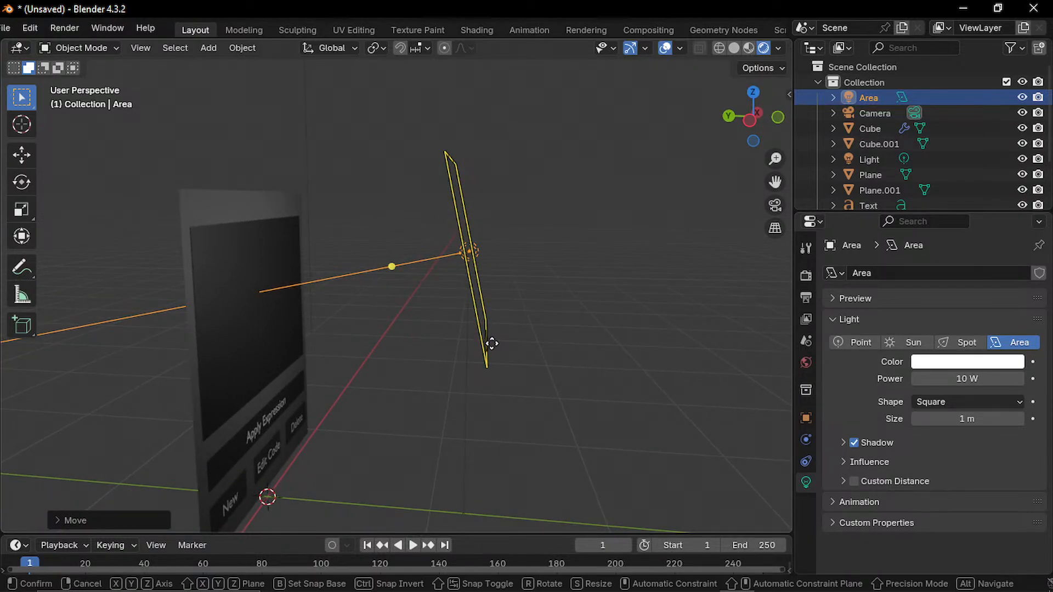
{"action": "key", "text": "z"}
{"action": "left_click", "coordinate": [492, 391]}
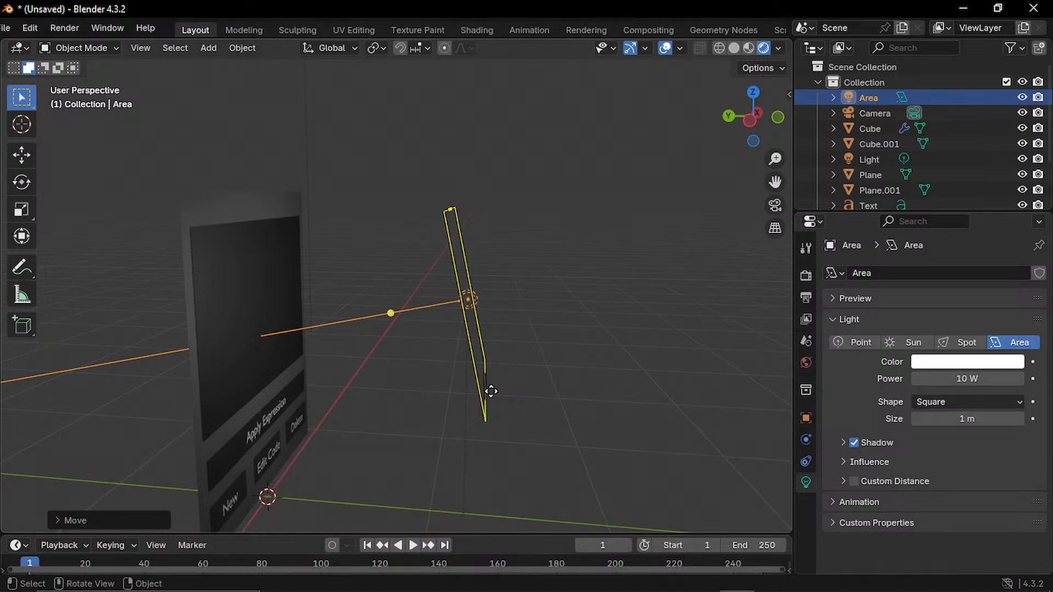
{"action": "key", "text": "g"}
{"action": "key", "text": "y"}
{"action": "left_click", "coordinate": [614, 415]}
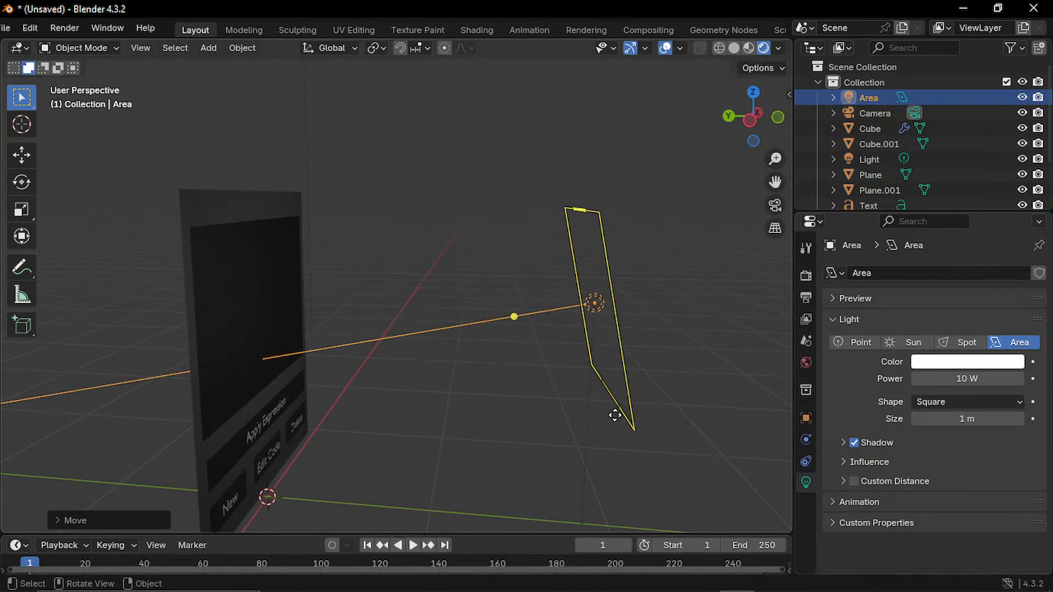
- Enlarge the square Area light to a size of 2.79 m so it extends beyond the panel, keeping the light selected
{"action": "key", "text": "KP_1"}
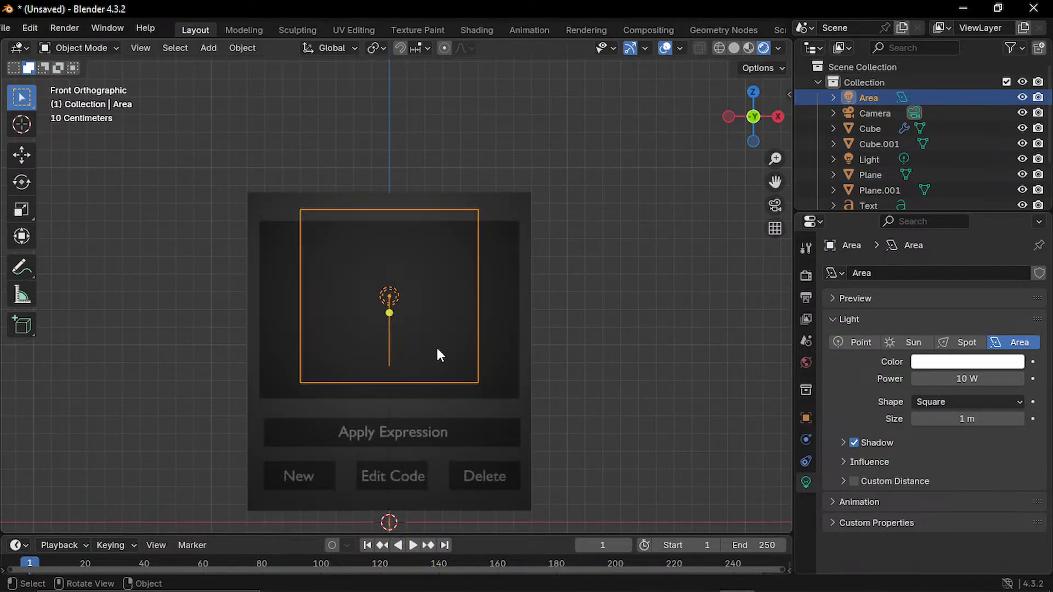
{"action": "left_click_drag", "start_coordinate": [477, 322], "coordinate": [647, 340]}
{"action": "left_click", "coordinate": [667, 336]}
{"action": "right_click", "coordinate": [665, 336]}
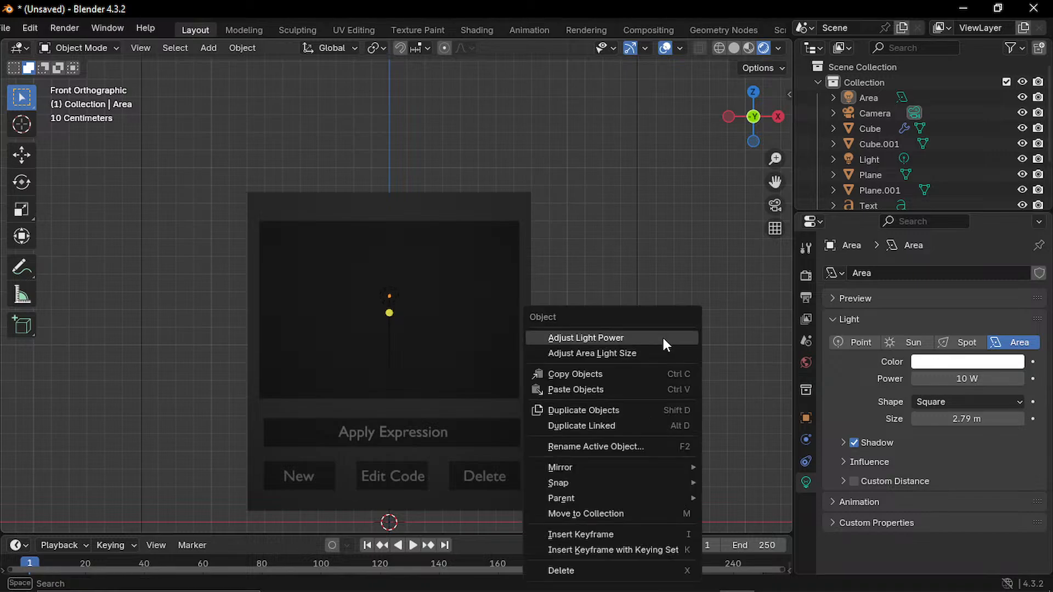
{"action": "right_click", "coordinate": [689, 272]}
{"action": "right_click", "coordinate": [698, 281]}
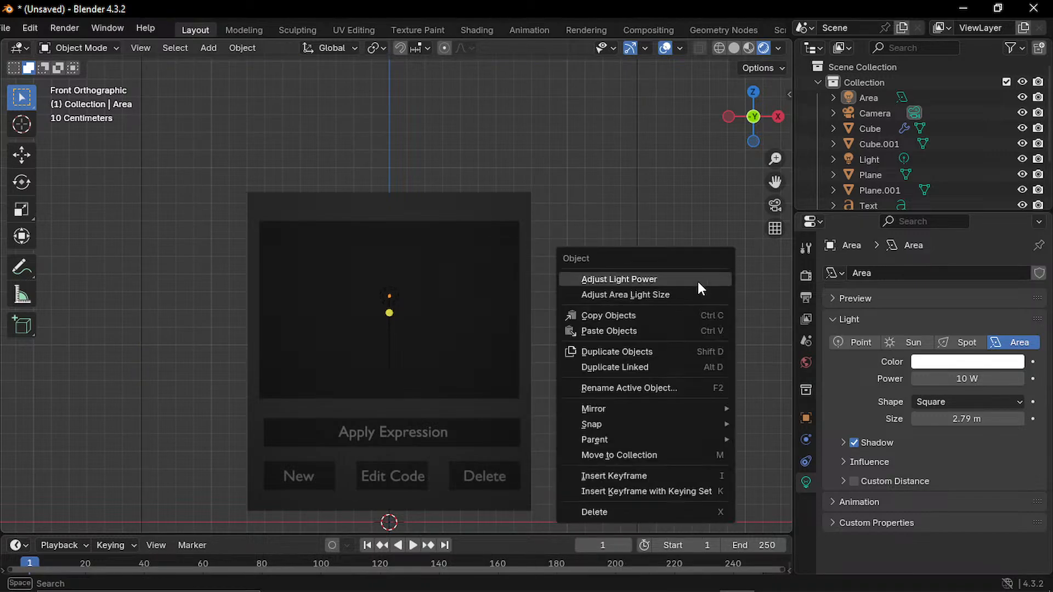
{"action": "left_click", "coordinate": [631, 211]}
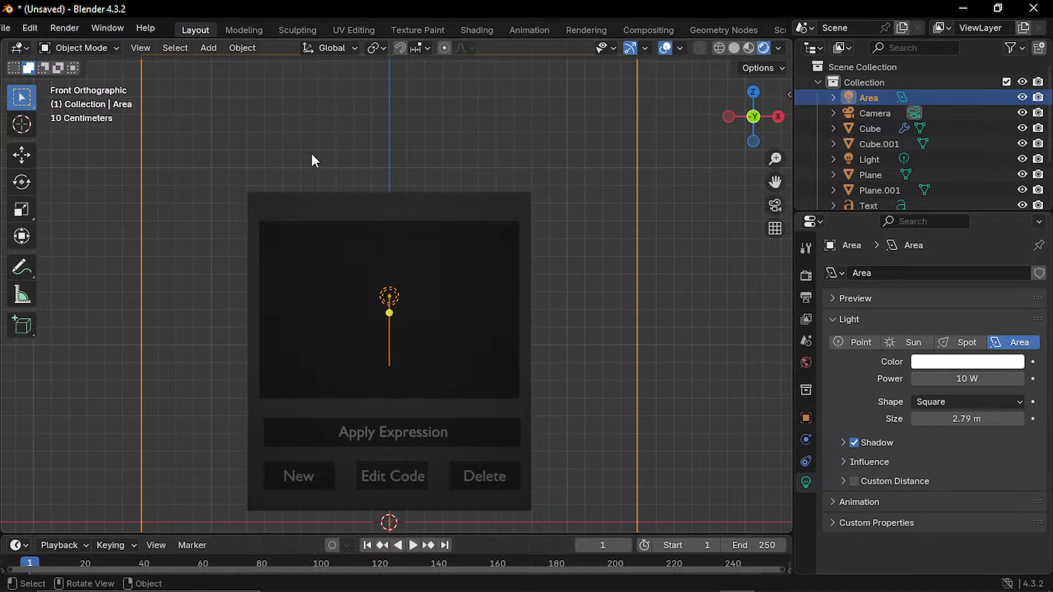
- Add a second Area light and raise it along the Z axis to just above the panel's upper edge
{"action": "key", "text": "shift+a"}
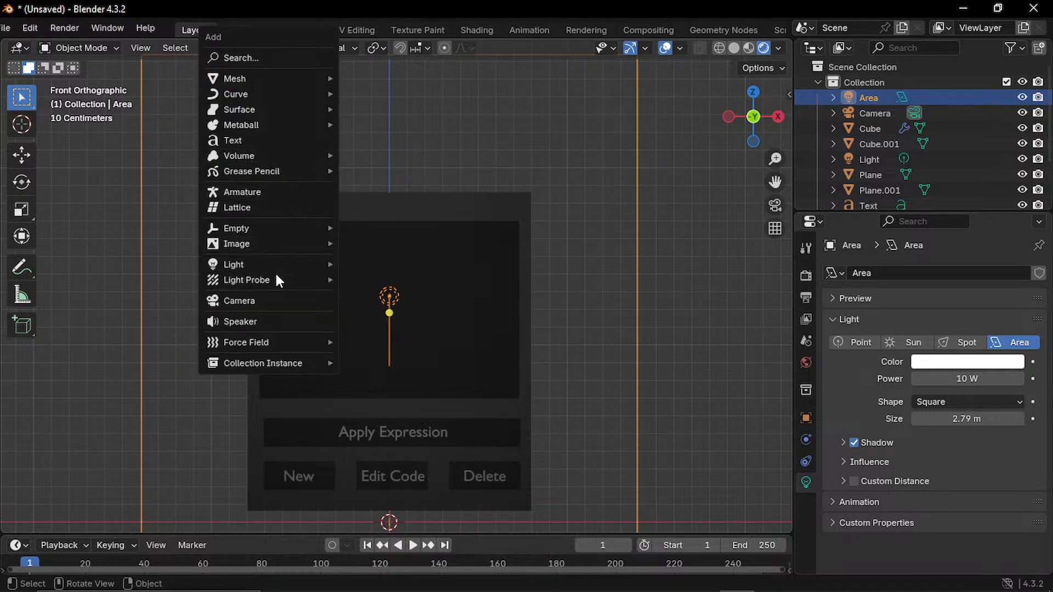
{"action": "mouse_move", "coordinate": [278, 264]}
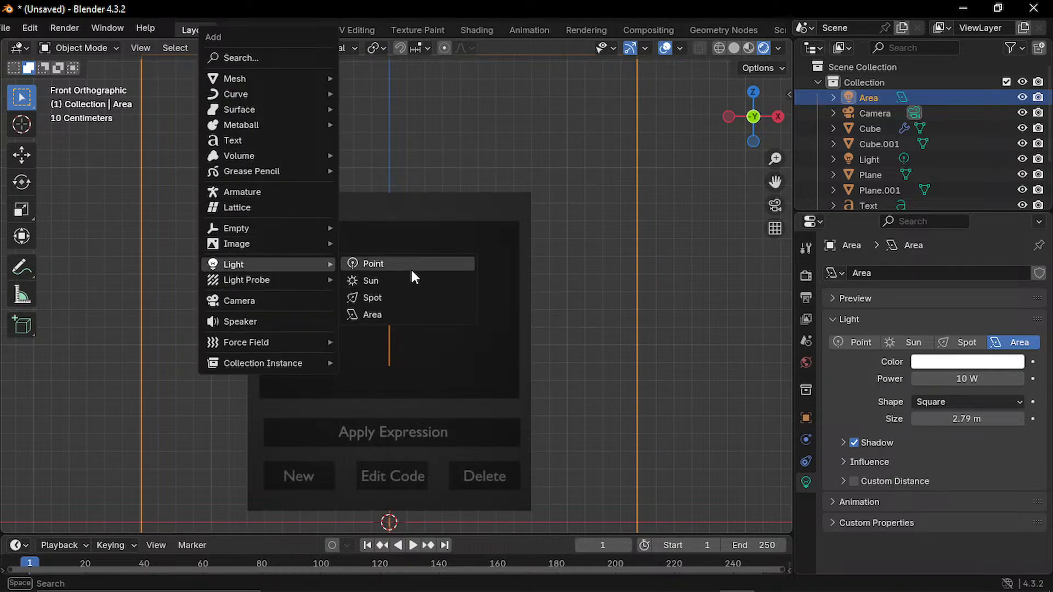
{"action": "left_click", "coordinate": [404, 313]}
{"action": "scroll", "coordinate": [426, 293], "scroll_direction": "down", "scroll_amount": 6}
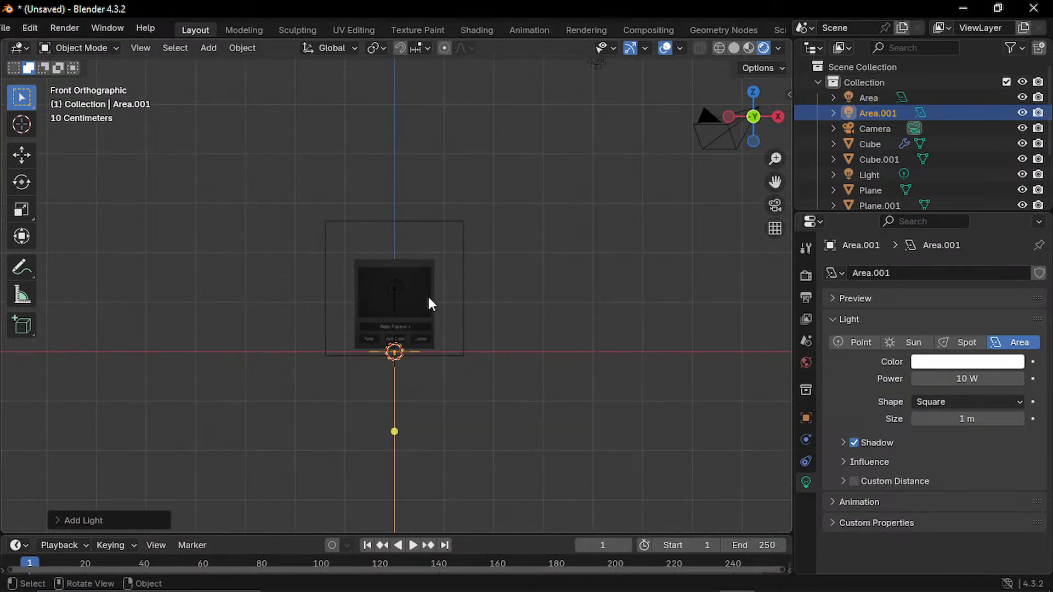
{"action": "key", "text": "g"}
{"action": "key", "text": "z"}
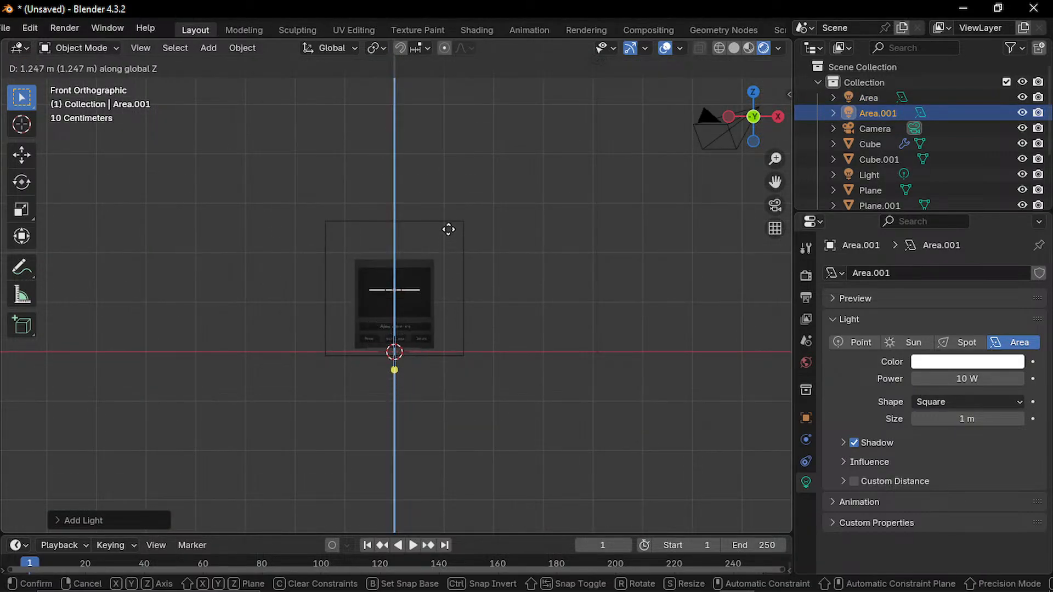
{"action": "left_click", "coordinate": [448, 217]}
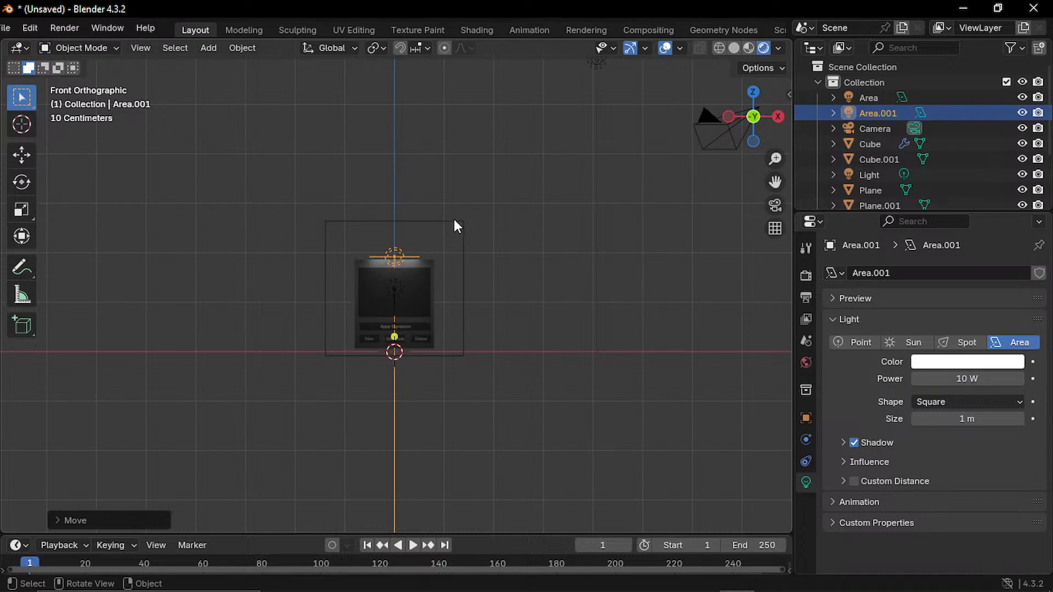
- Move the second Area light in the negative X direction, beside the panel and level with the large light's side edge
{"action": "key", "text": "g"}
{"action": "key", "text": "x"}
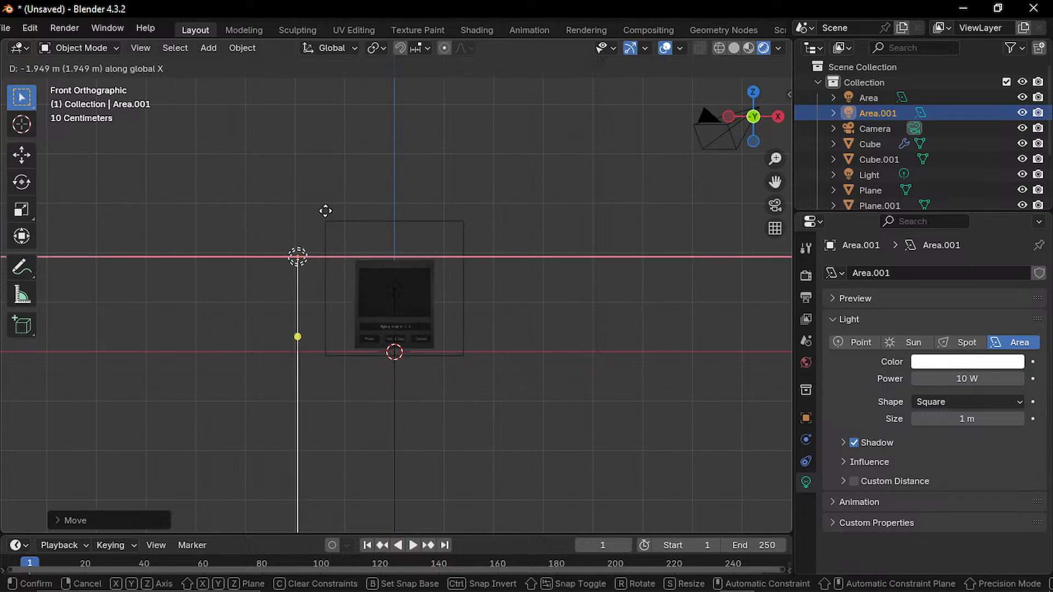
{"action": "left_click", "coordinate": [385, 214]}
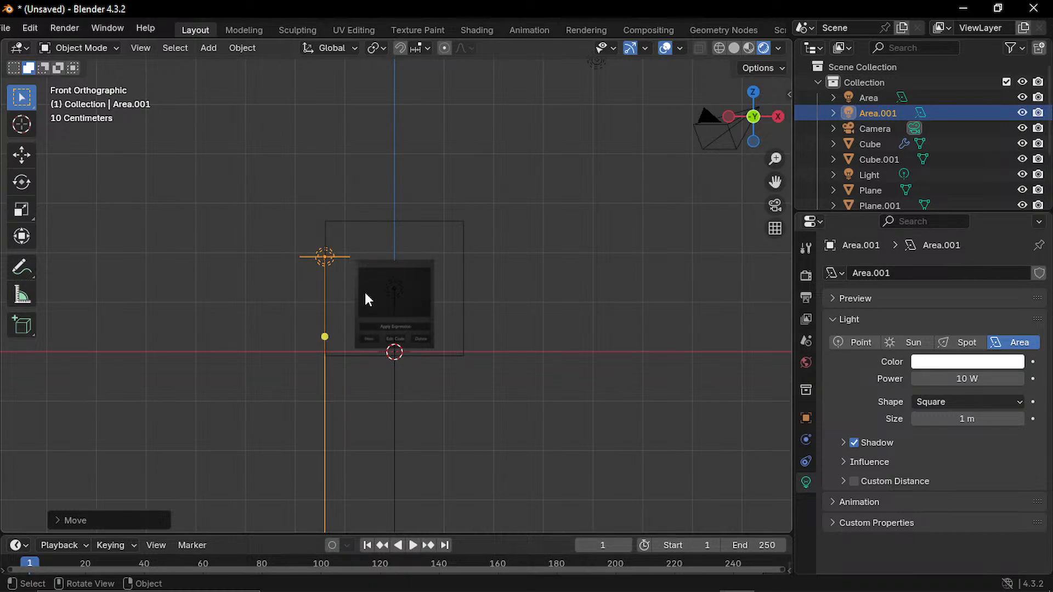
- Rotate the second Area light about 90° around the global Y axis so it shines sideways toward the panel
{"action": "key", "text": "r"}
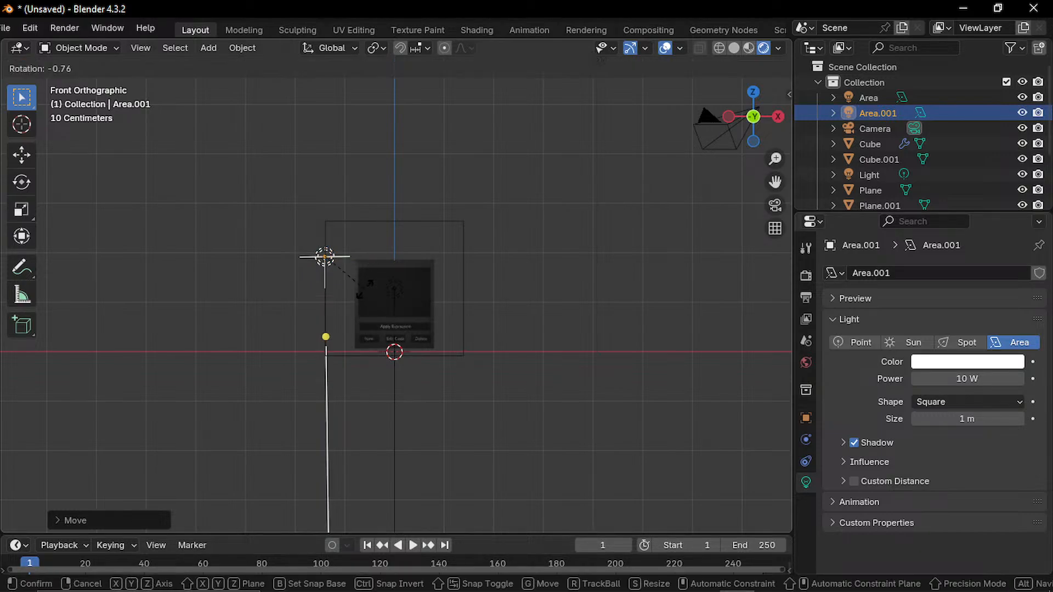
{"action": "key", "text": "y"}
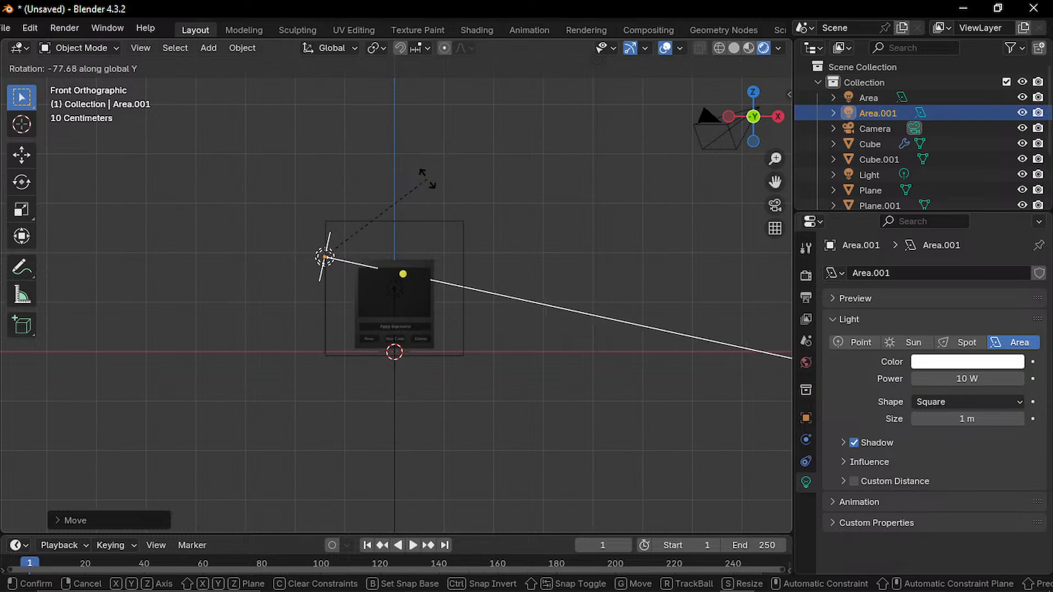
{"action": "left_click", "coordinate": [428, 179]}
{"action": "key", "text": "r"}
{"action": "key", "text": "y"}
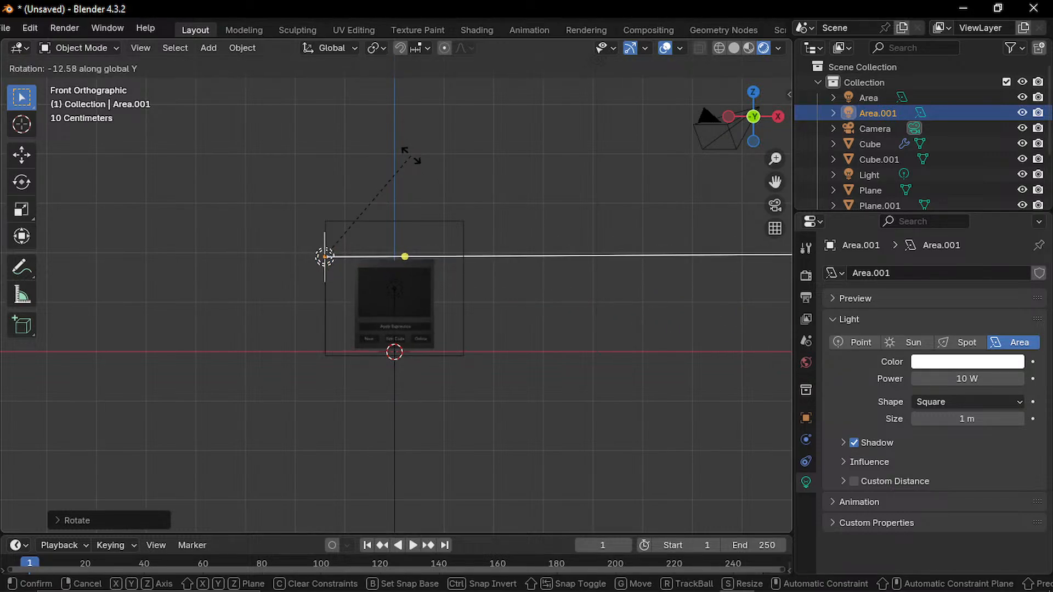
{"action": "left_click", "coordinate": [410, 159]}
- Adjust the second Area light's height along the Z axis until it is level with the middle of the panel
{"action": "key", "text": "g"}
{"action": "key", "text": "z"}
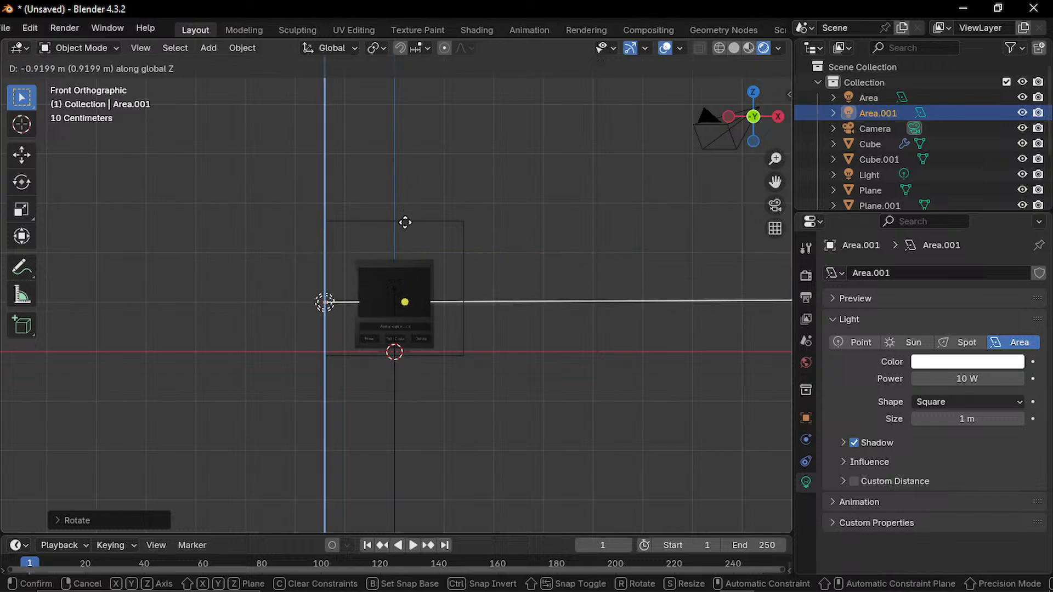
{"action": "left_click", "coordinate": [403, 225]}
{"action": "scroll", "coordinate": [381, 277], "scroll_direction": "up", "scroll_amount": 3}
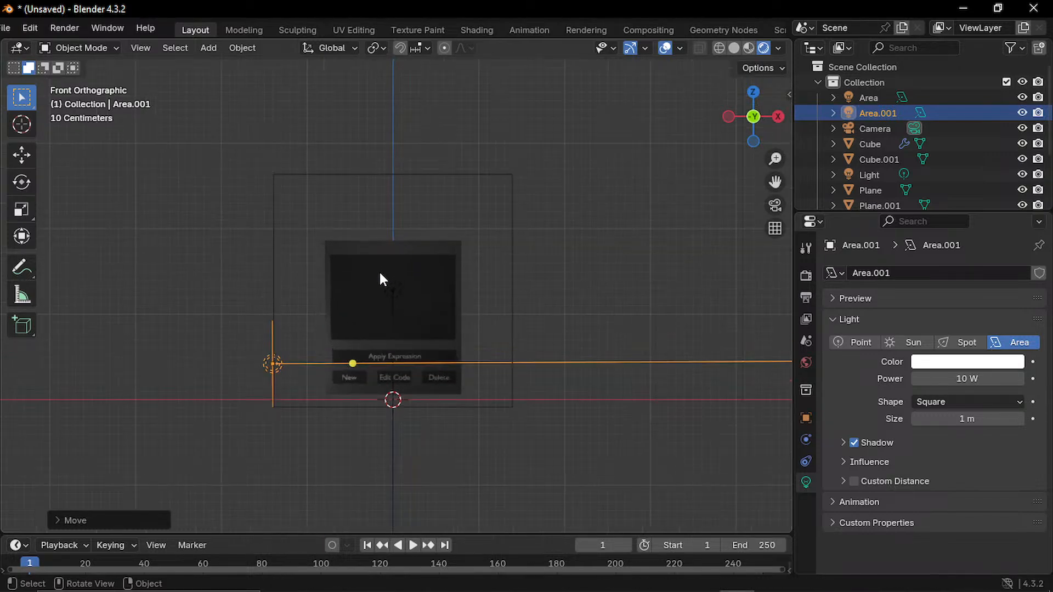
{"action": "scroll", "coordinate": [361, 262], "scroll_direction": "up", "scroll_amount": 3}
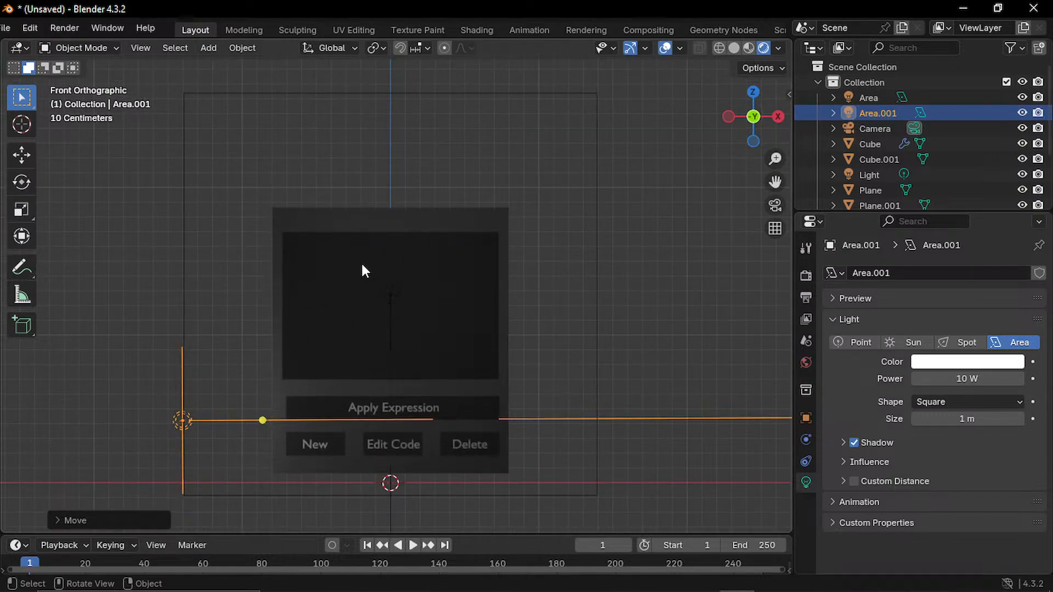
{"action": "key", "text": "g"}
{"action": "key", "text": "z"}
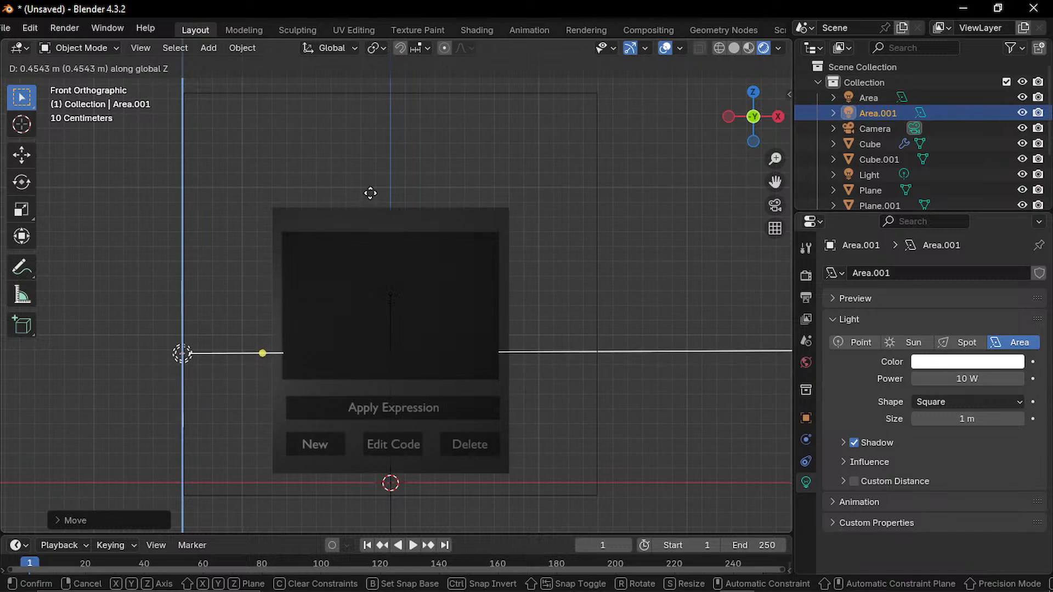
{"action": "left_click", "coordinate": [371, 182]}
- Move the second Area light about 0.3 m along the global Y axis
{"action": "middle_click_drag", "start_coordinate": [553, 368], "coordinate": [387, 360]}
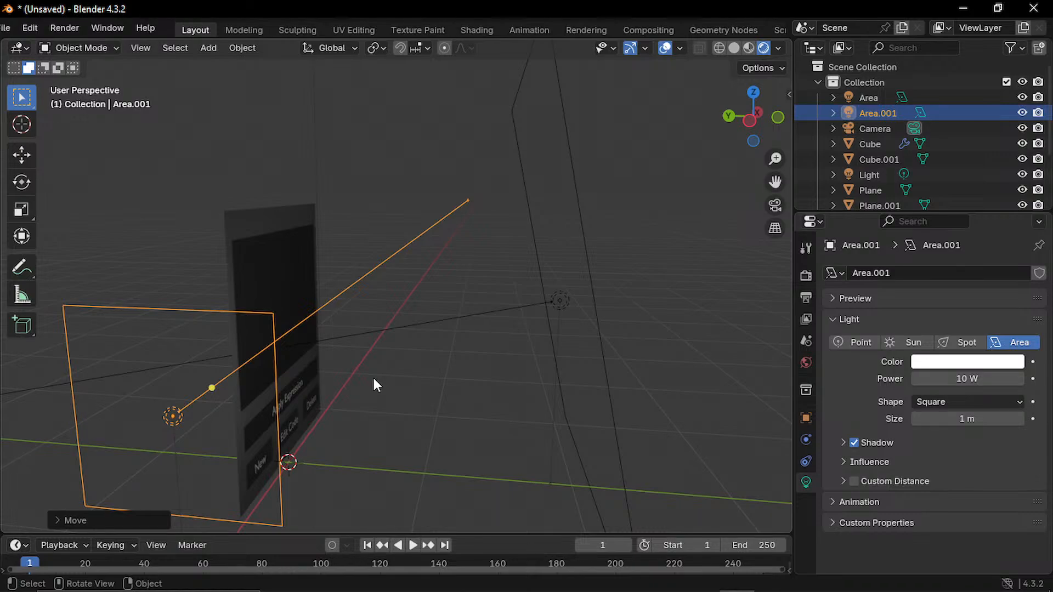
{"action": "key", "text": "g"}
{"action": "key", "text": "y"}
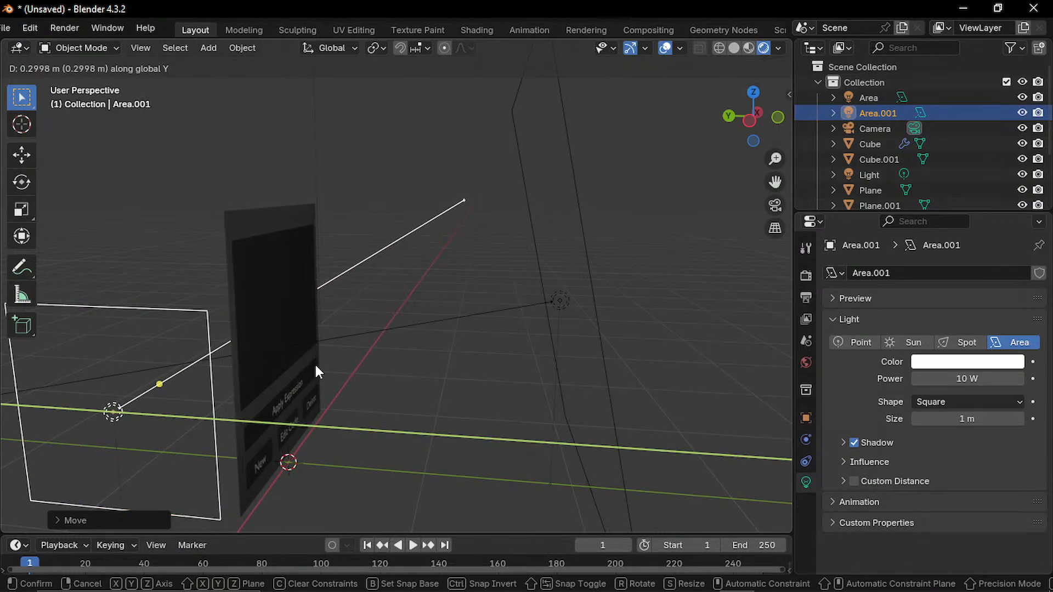
{"action": "left_click", "coordinate": [316, 366]}
- Examine the panel's lighting and the placement of both Area lights from the front and from angled views
{"action": "mouse_move", "coordinate": [378, 380]}
{"action": "middle_mouse_down"}
{"action": "mouse_move", "coordinate": [386, 386]}
{"action": "mouse_move", "coordinate": [396, 370]}
{"action": "middle_mouse_up"}
{"action": "key", "text": "KP_0"}
{"action": "key", "text": "KP_0"}
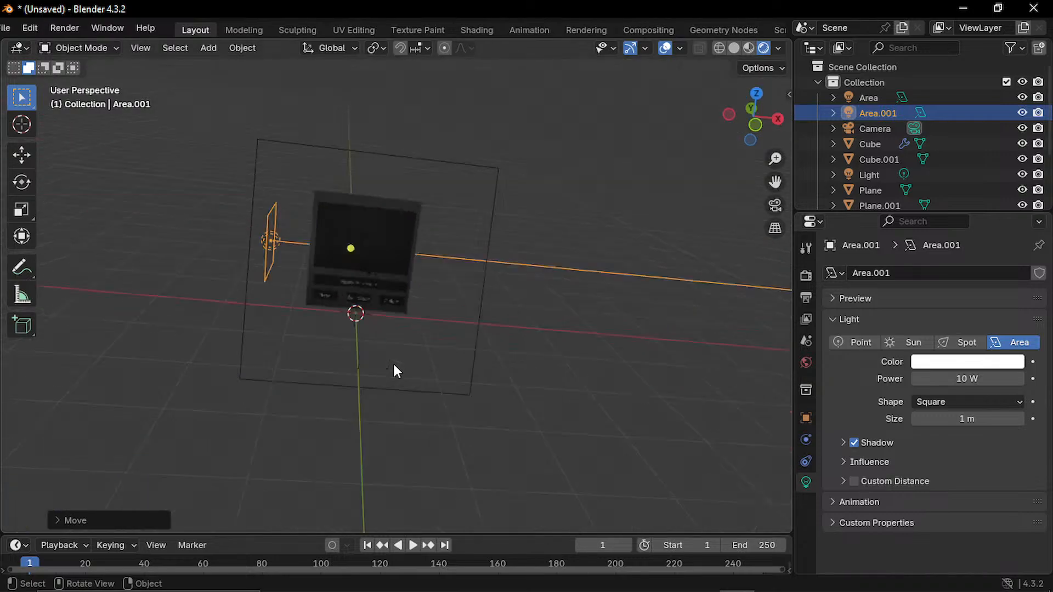
{"action": "key", "text": "KP_1"}
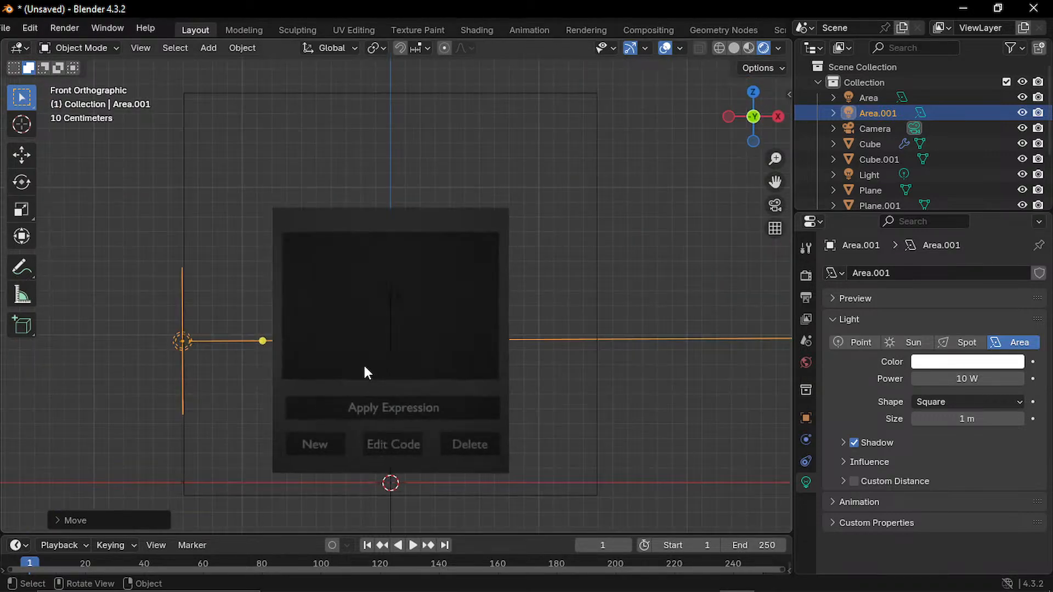
{"action": "scroll", "coordinate": [364, 366], "scroll_direction": "up", "scroll_amount": 2}
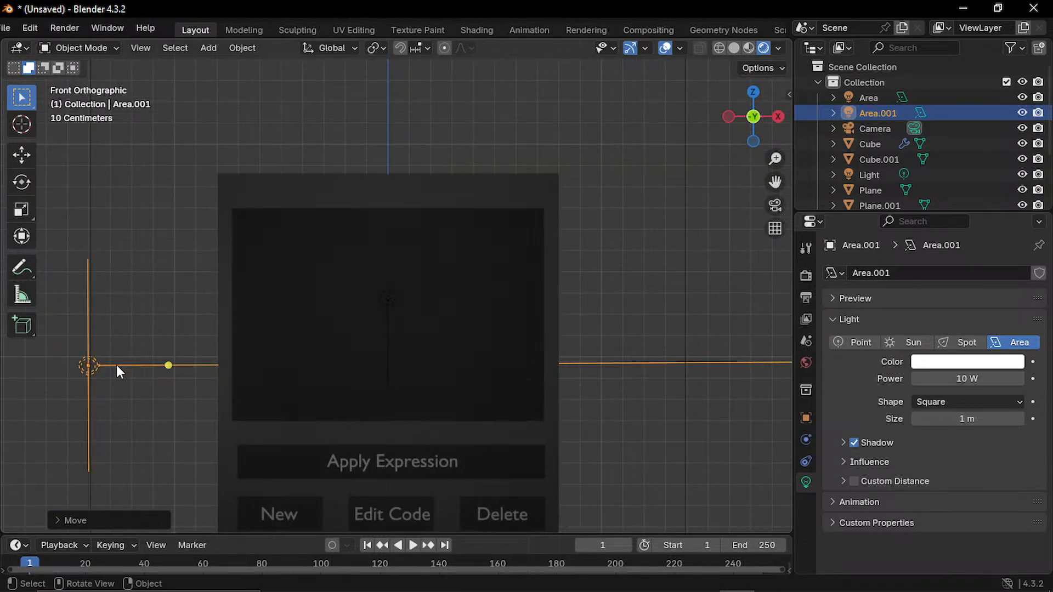
{"action": "left_click", "coordinate": [92, 350]}
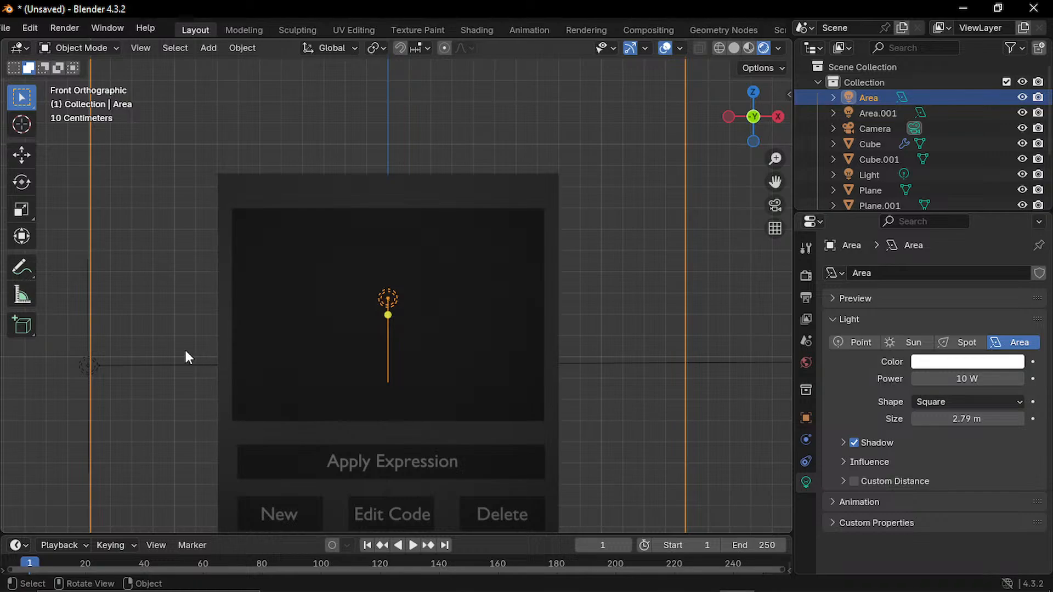
{"action": "middle_click_drag", "start_coordinate": [188, 348], "coordinate": [193, 340]}
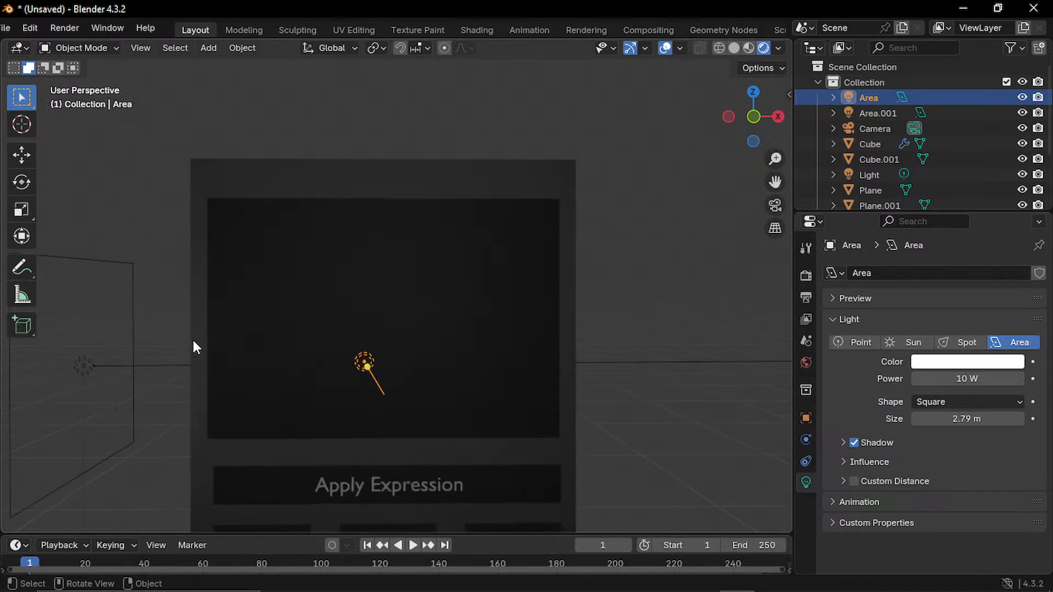
{"action": "left_click", "coordinate": [155, 281]}
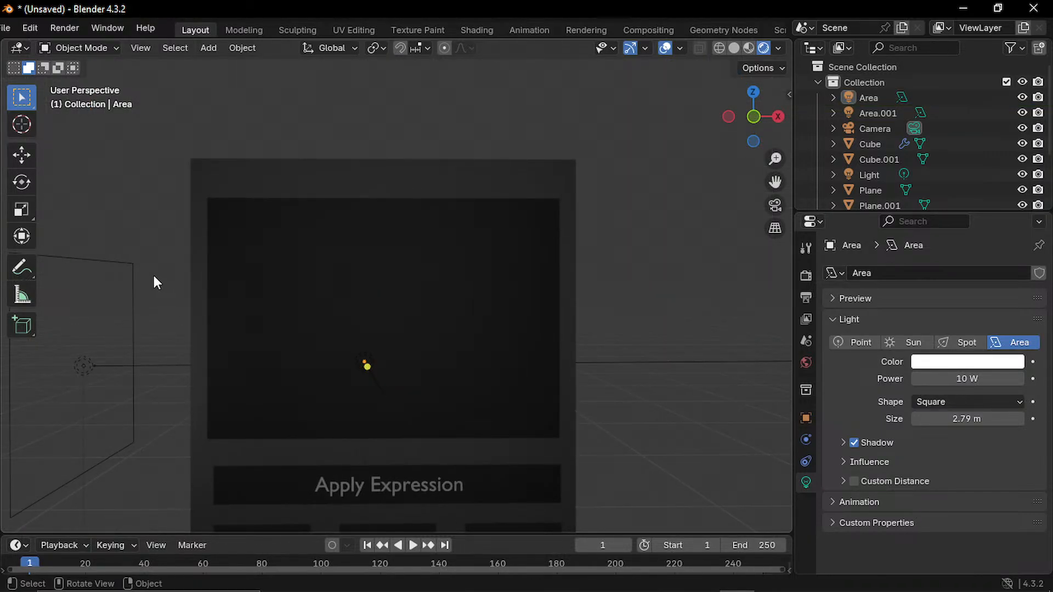
{"action": "left_click", "coordinate": [224, 291]}
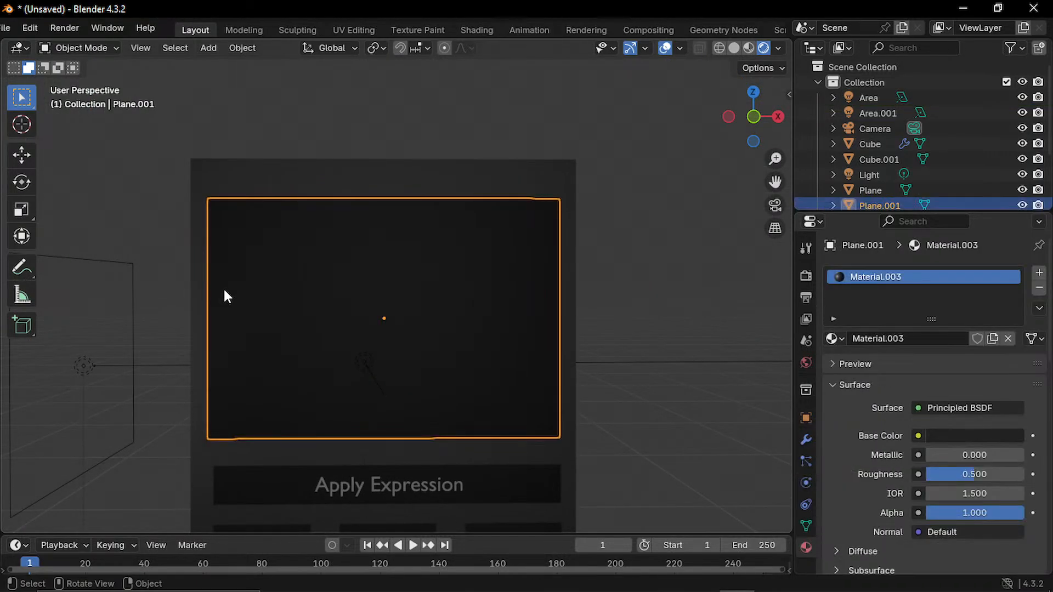
{"action": "left_click", "coordinate": [274, 183]}
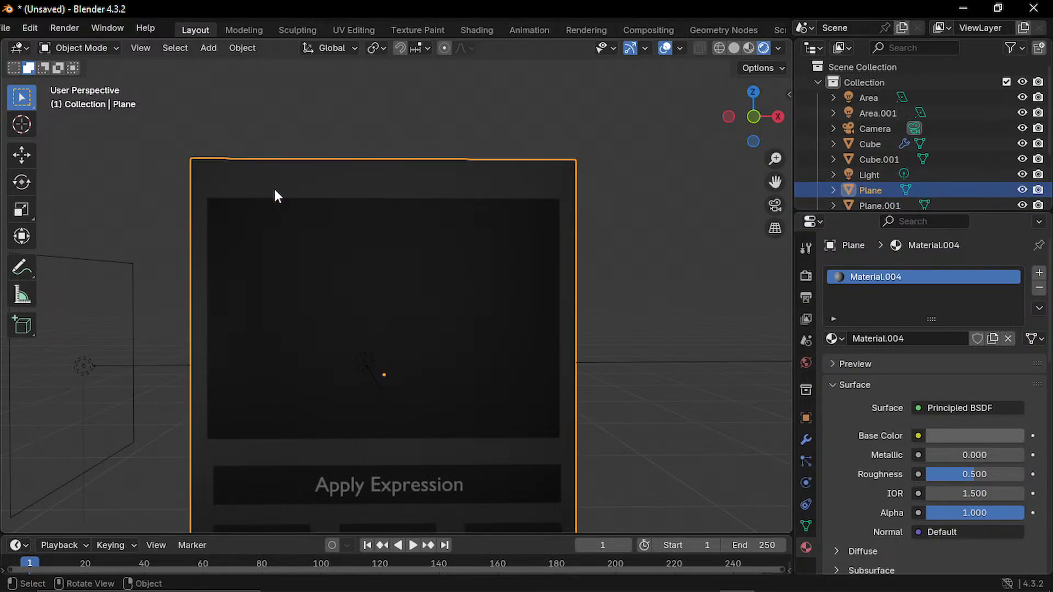
{"action": "left_click", "coordinate": [285, 141]}
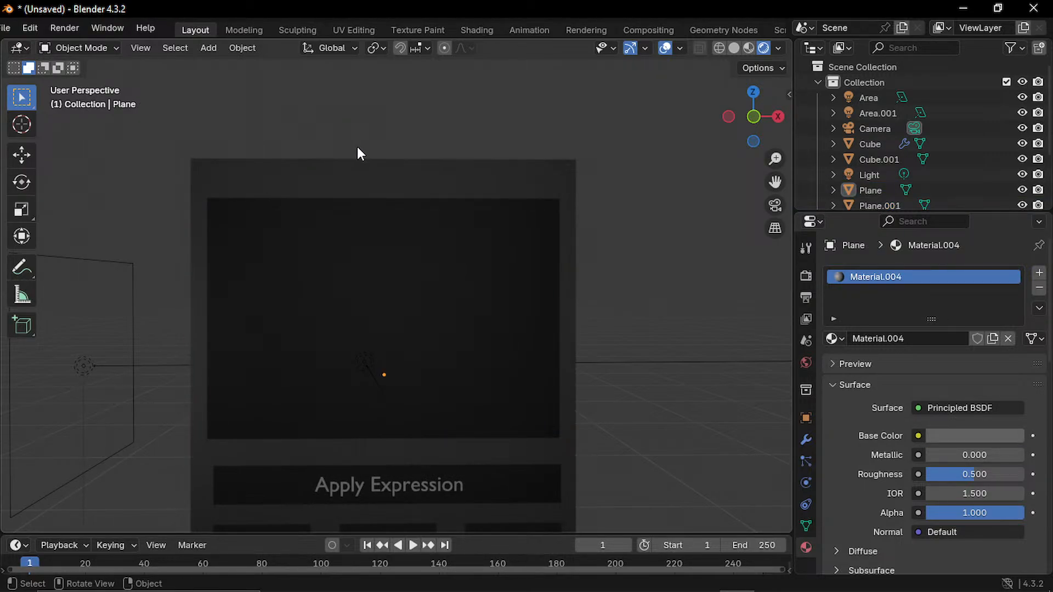
{"action": "middle_click_drag", "start_coordinate": [345, 141], "coordinate": [357, 146]}
{"action": "scroll", "coordinate": [359, 146], "scroll_direction": "up", "scroll_amount": 1}
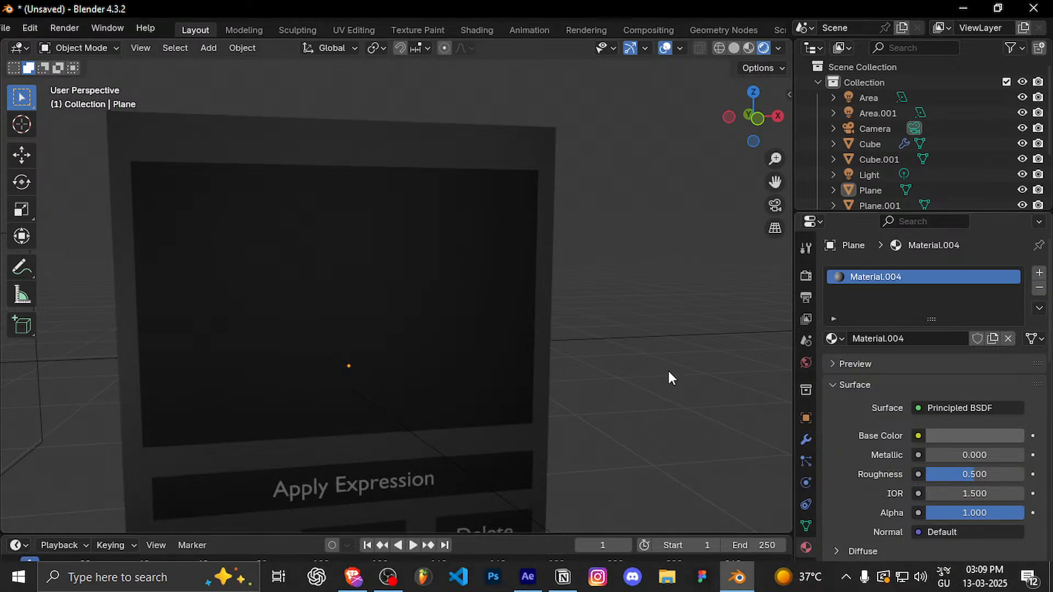
{"action": "scroll", "coordinate": [636, 482], "scroll_direction": "down", "scroll_amount": 1}
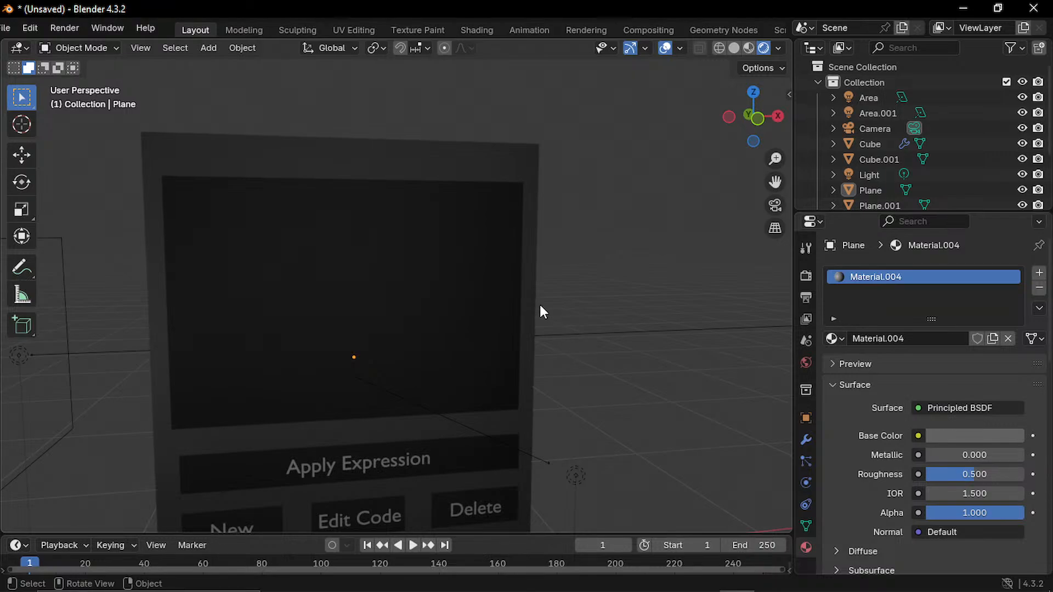
- Save the project in the 3D Objects folder under the file name "manager panel 3d"
{"action": "scroll", "coordinate": [540, 299], "scroll_direction": "down", "scroll_amount": 4}
{"action": "middle_click_drag", "start_coordinate": [544, 294], "coordinate": [456, 245]}
{"action": "scroll", "coordinate": [543, 307], "scroll_direction": "up", "scroll_amount": 4}
{"action": "key", "text": "ctrl+s"}
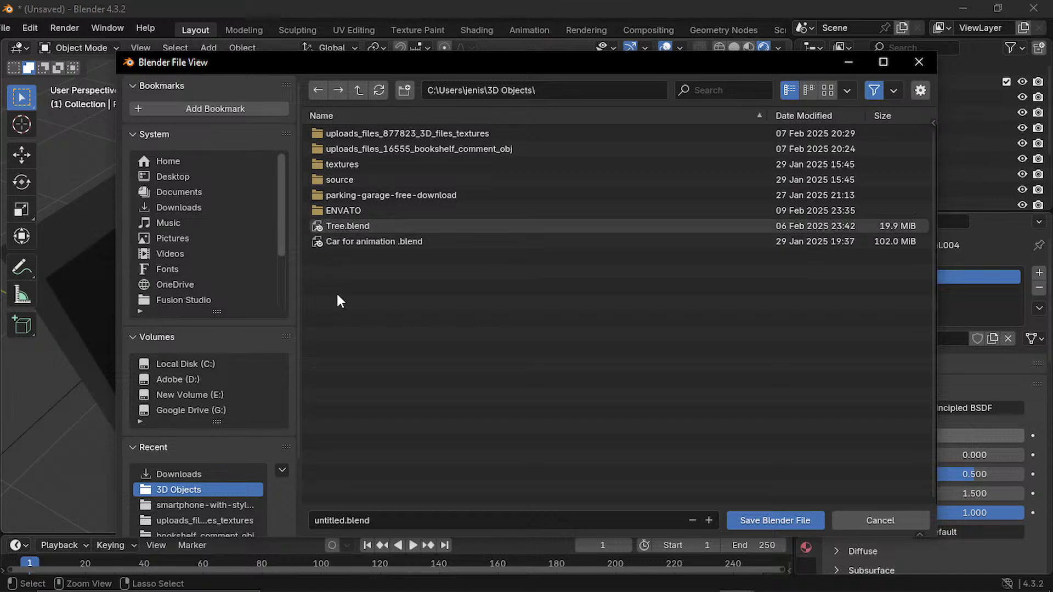
{"action": "left_click", "coordinate": [394, 518]}
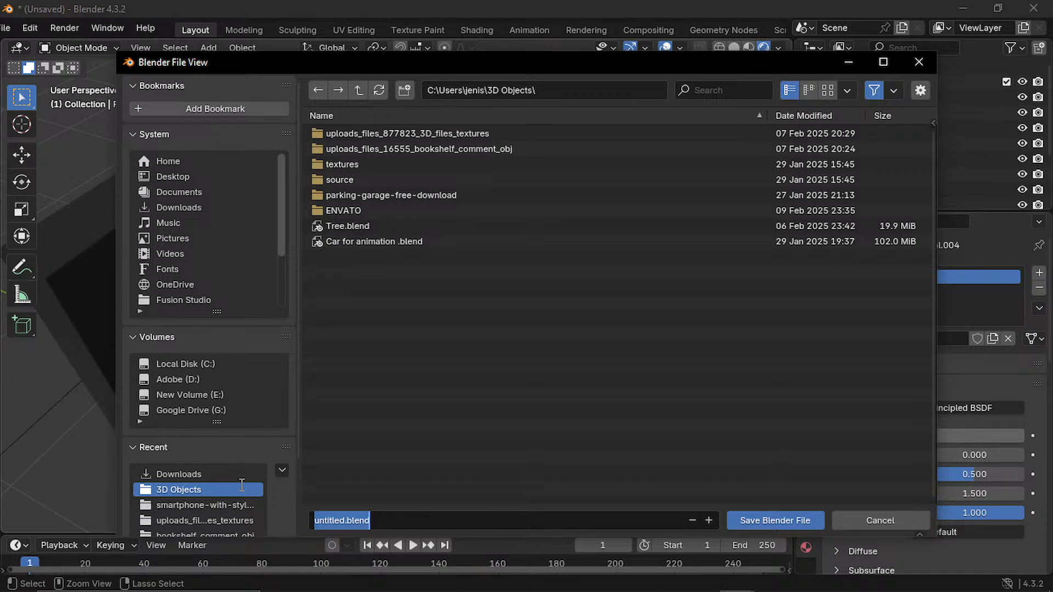
{"action": "type", "text": "સોલ્યુ"}
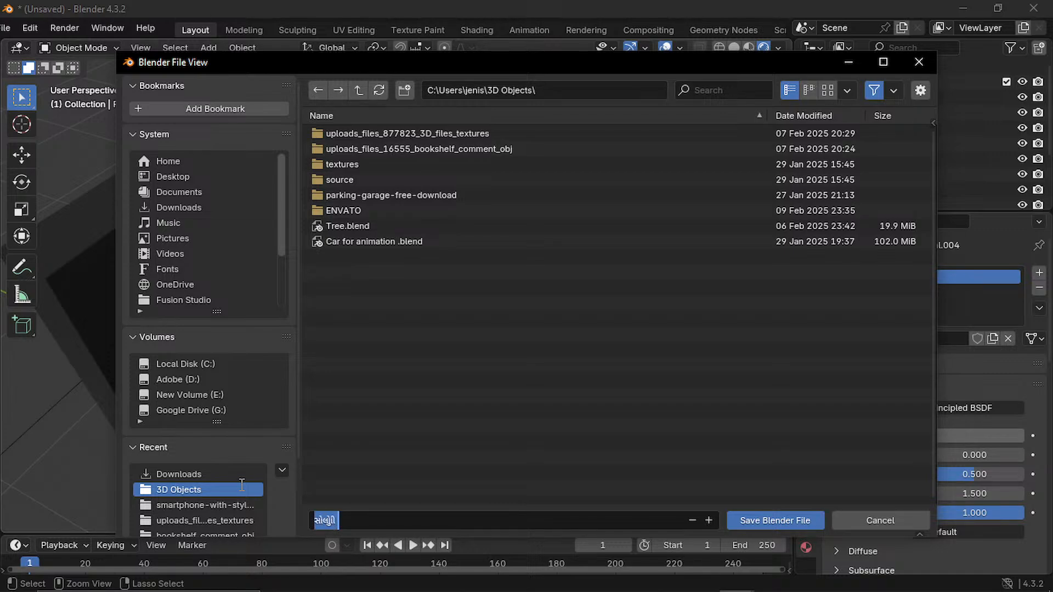
{"action": "key", "text": "BackSpace"}
{"action": "key", "text": "BackSpace"}
{"action": "key", "text": "BackSpace"}
{"action": "key", "text": "super+space"}
{"action": "left_click", "coordinate": [955, 265]}
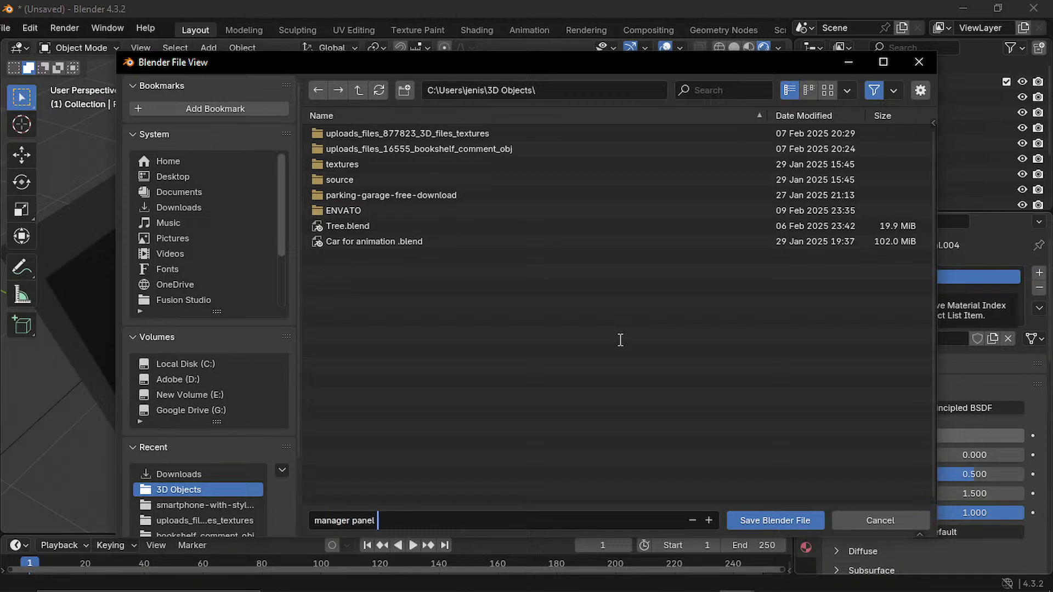
{"action": "type", "text": "d"}
{"action": "key", "text": "Return"}
{"action": "left_click", "coordinate": [759, 521]}
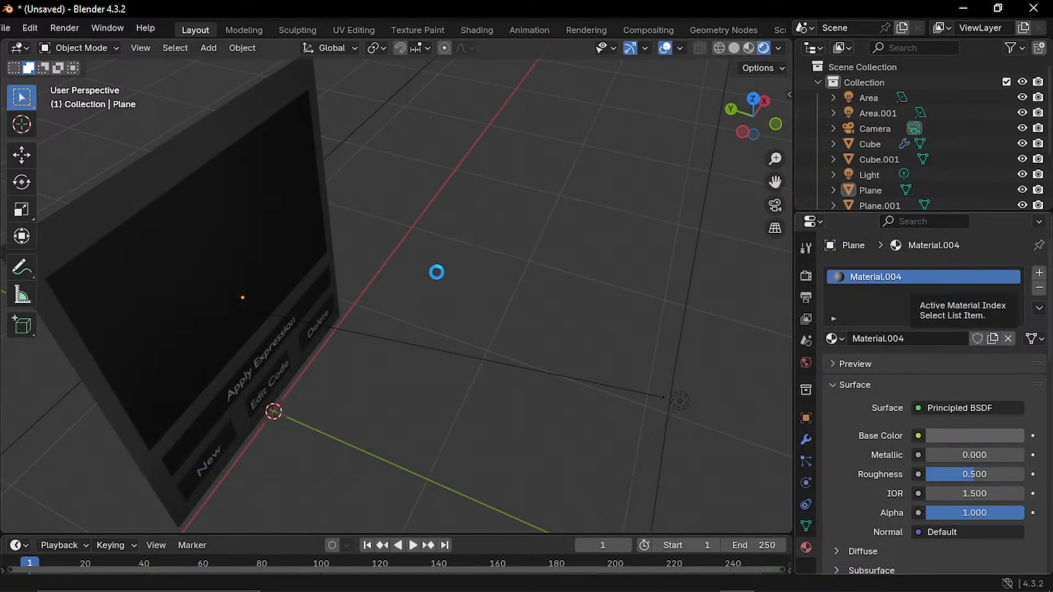
{"action": "scroll", "coordinate": [502, 280], "scroll_direction": "down", "scroll_amount": 4}
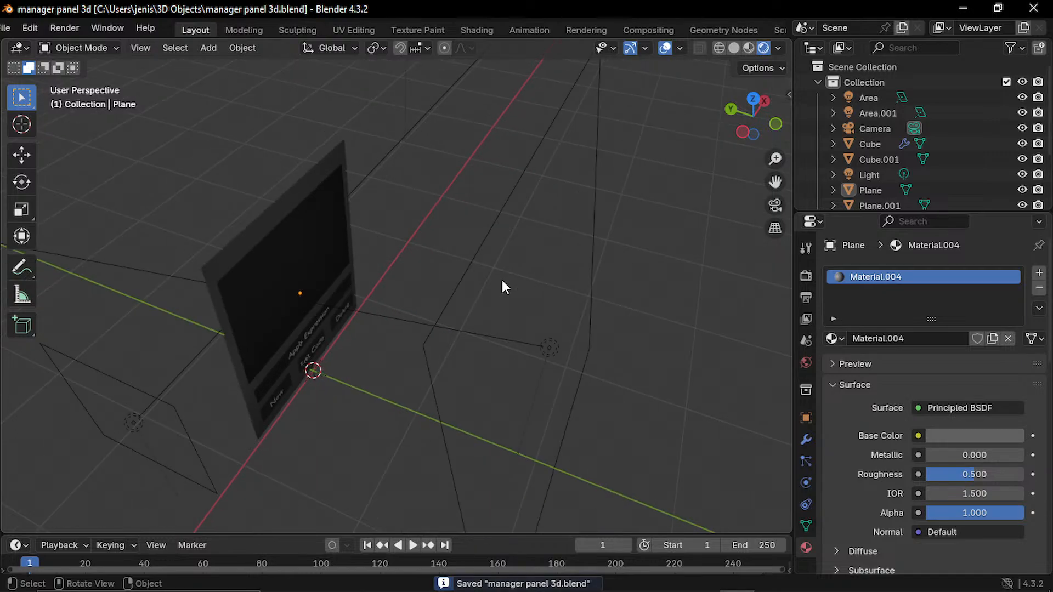
{"action": "middle_click_drag", "start_coordinate": [502, 278], "coordinate": [987, 45]}
{"action": "scroll", "coordinate": [431, 307], "scroll_direction": "down", "scroll_amount": 4}
{"action": "scroll", "coordinate": [398, 307], "scroll_direction": "up", "scroll_amount": 4}
{"action": "scroll", "coordinate": [505, 255], "scroll_direction": "up", "scroll_amount": 5}
{"action": "scroll", "coordinate": [504, 252], "scroll_direction": "up", "scroll_amount": 2}
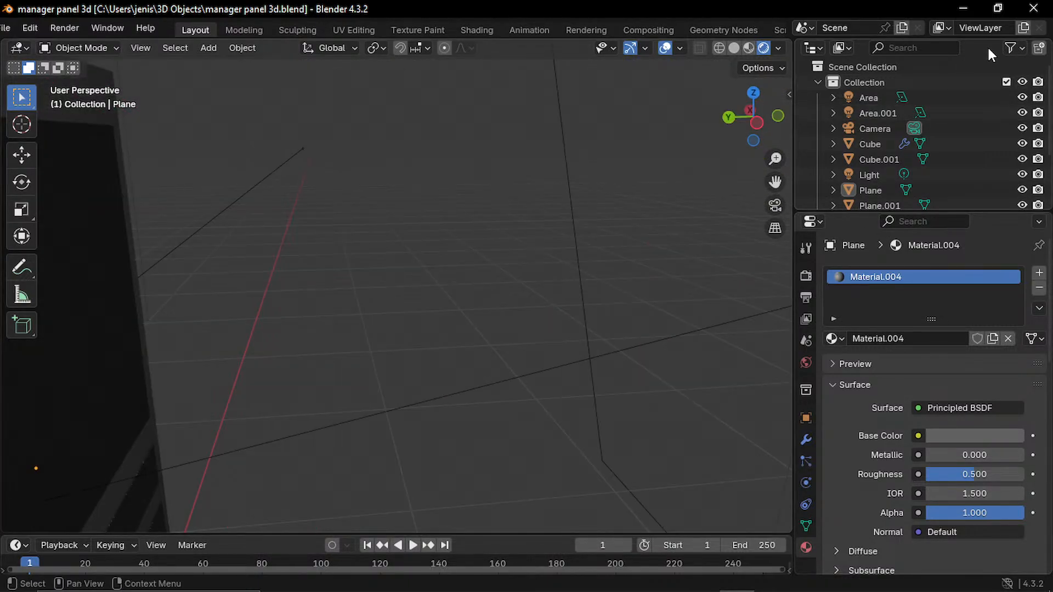
- Open the recent file Tree.blend and briefly play its animation from the start of the timeline
{"action": "left_click", "coordinate": [11, 28]}
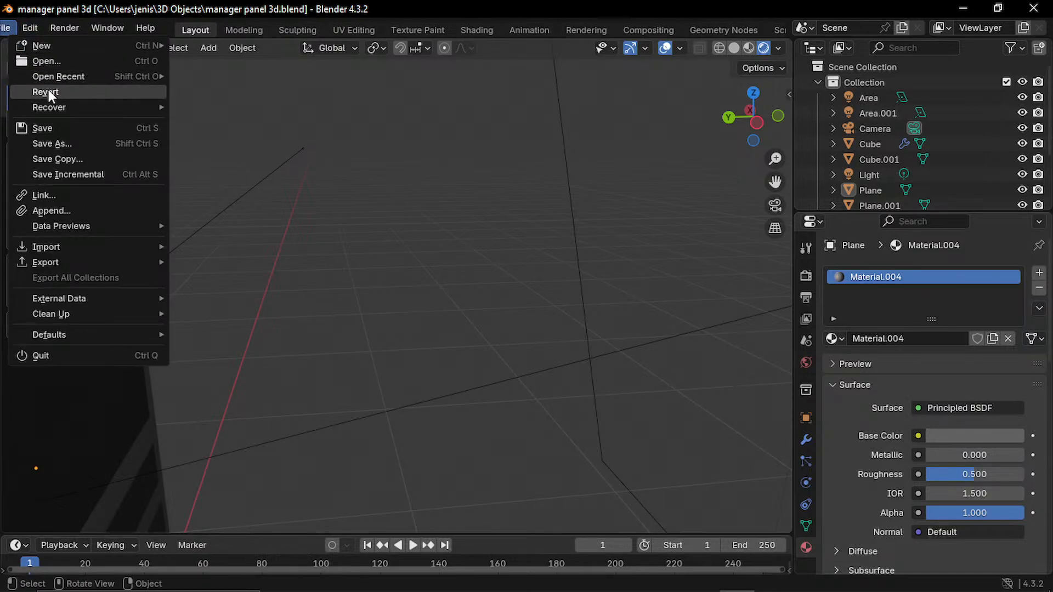
{"action": "mouse_move", "coordinate": [71, 76]}
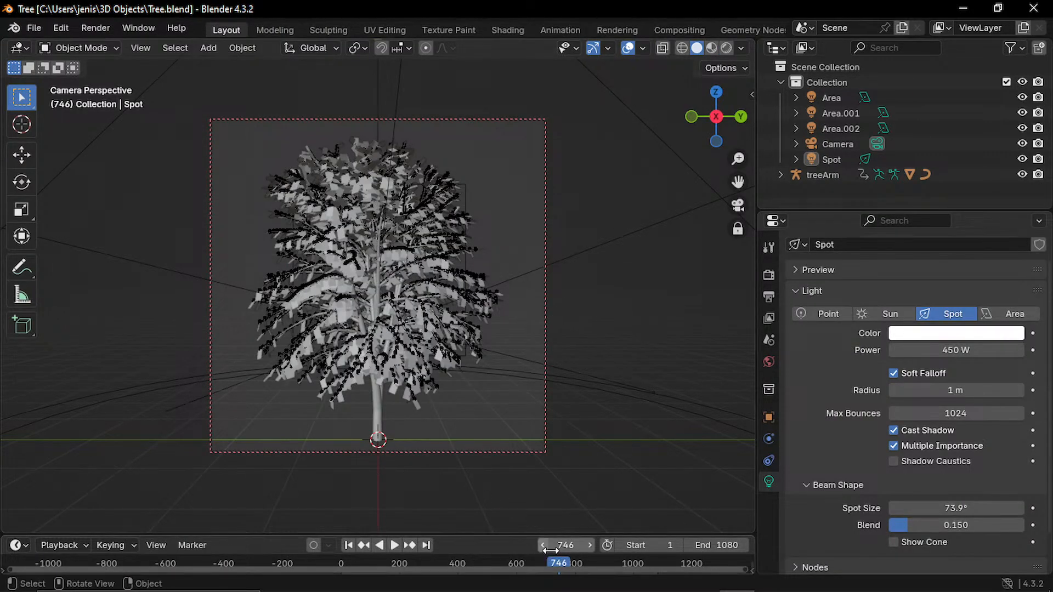
{"action": "left_click_drag", "start_coordinate": [530, 558], "coordinate": [74, 530]}
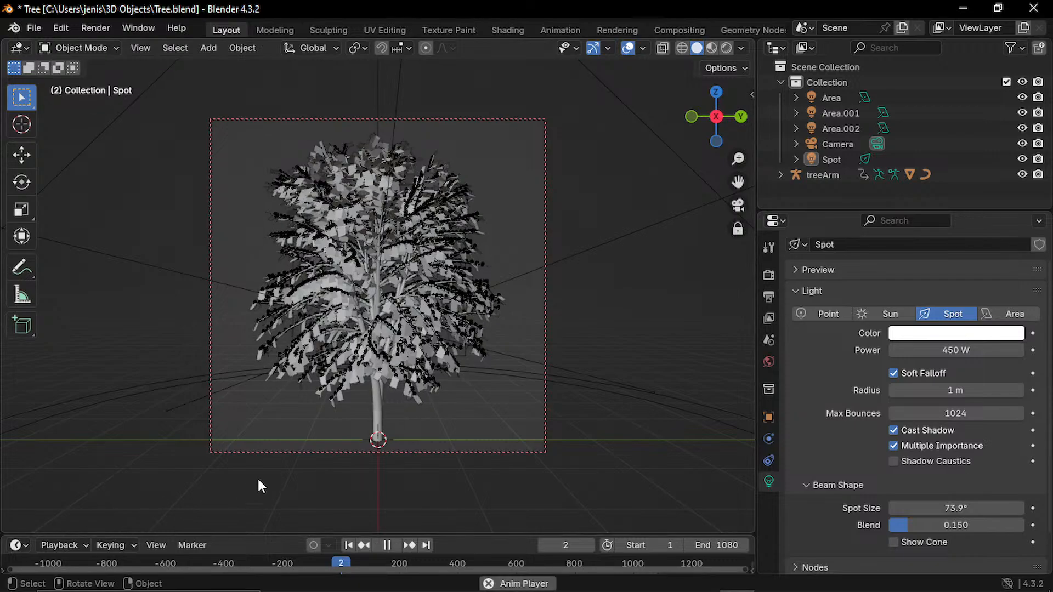
{"action": "key", "text": "space"}
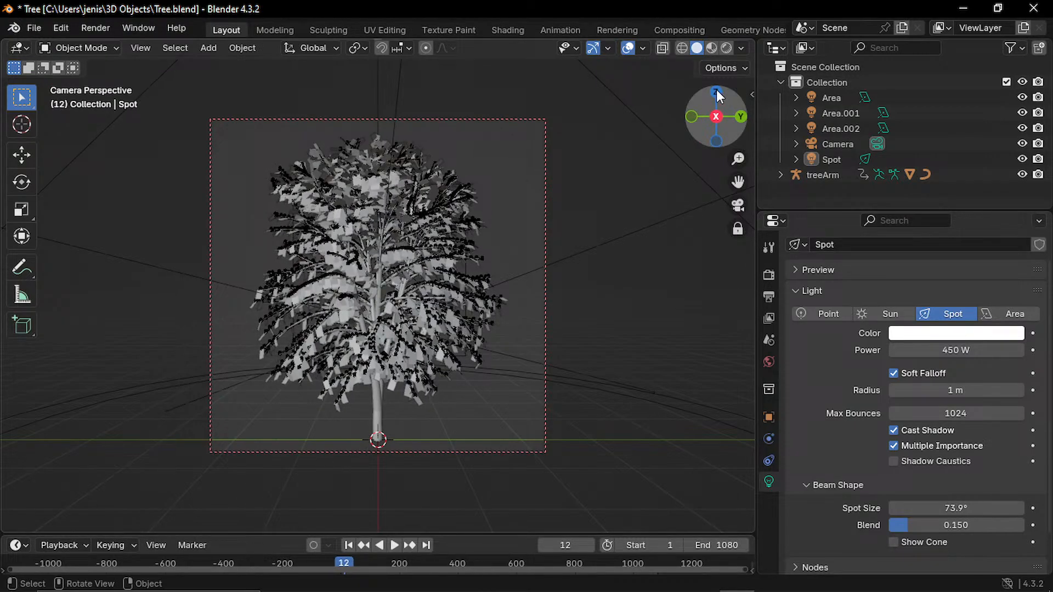
- Try to switch the tree scene to Material Preview shading and close the unresponsive program
{"action": "left_click", "coordinate": [713, 53]}
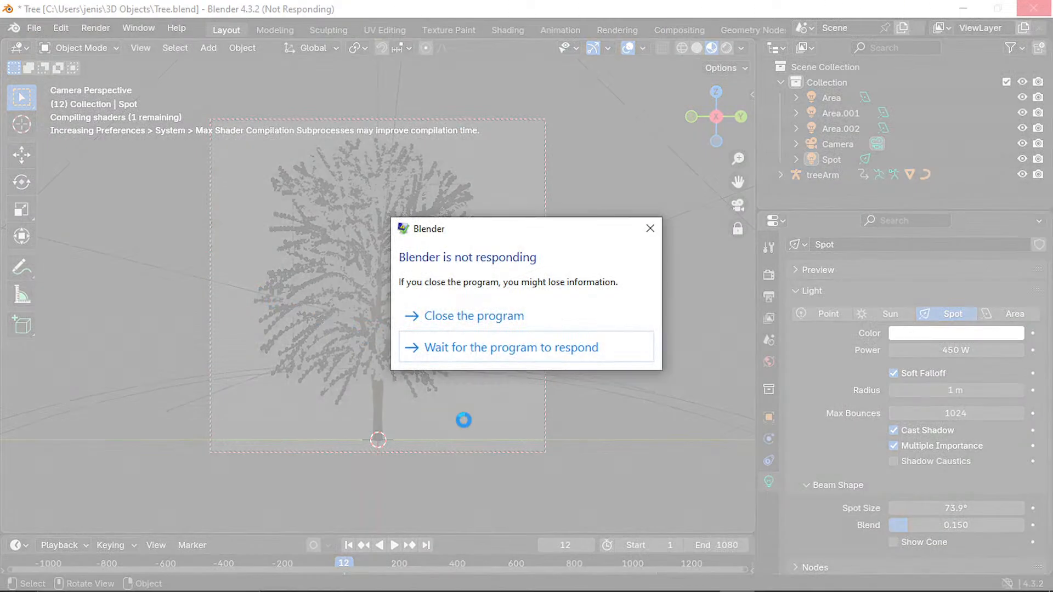
{"action": "left_click", "coordinate": [457, 317]}
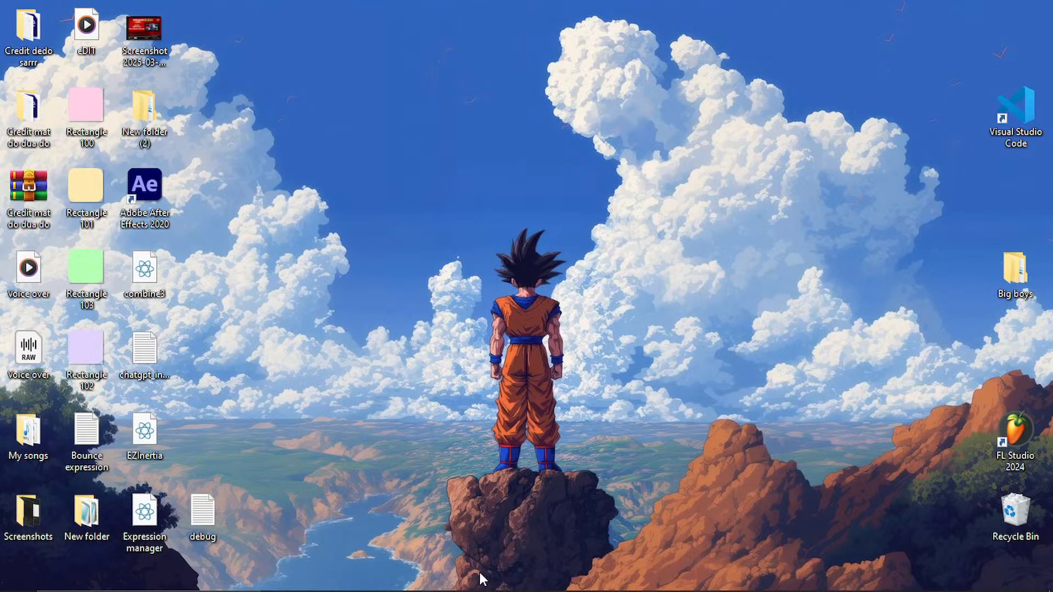
- Launch Blender 4.3 again from the desktop search and open the file "Car for animation .blend"
{"action": "mouse_move", "coordinate": [545, 577]}
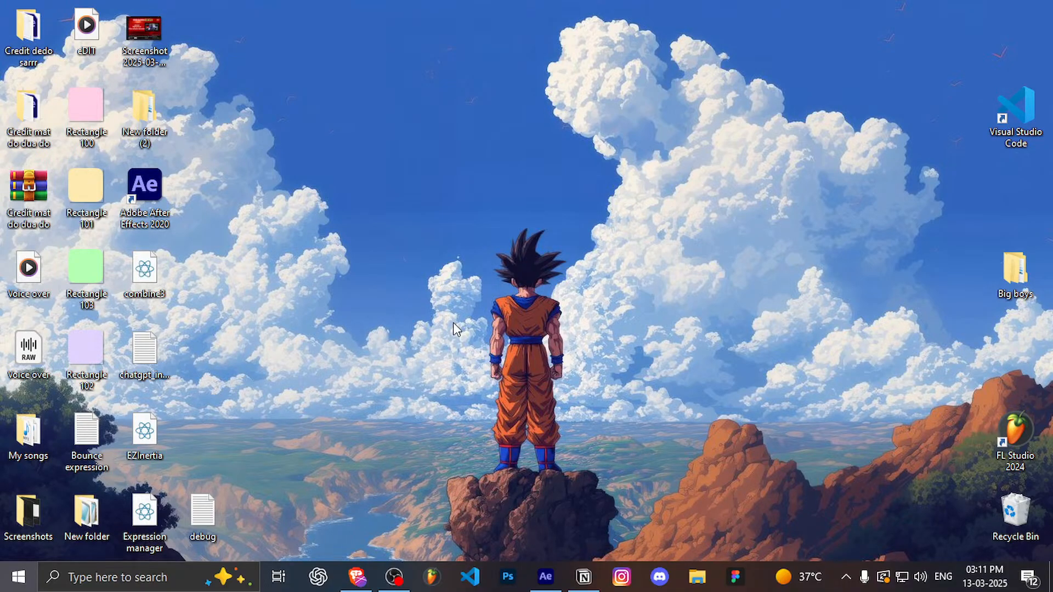
{"action": "key", "text": "super"}
{"action": "key", "text": "super"}
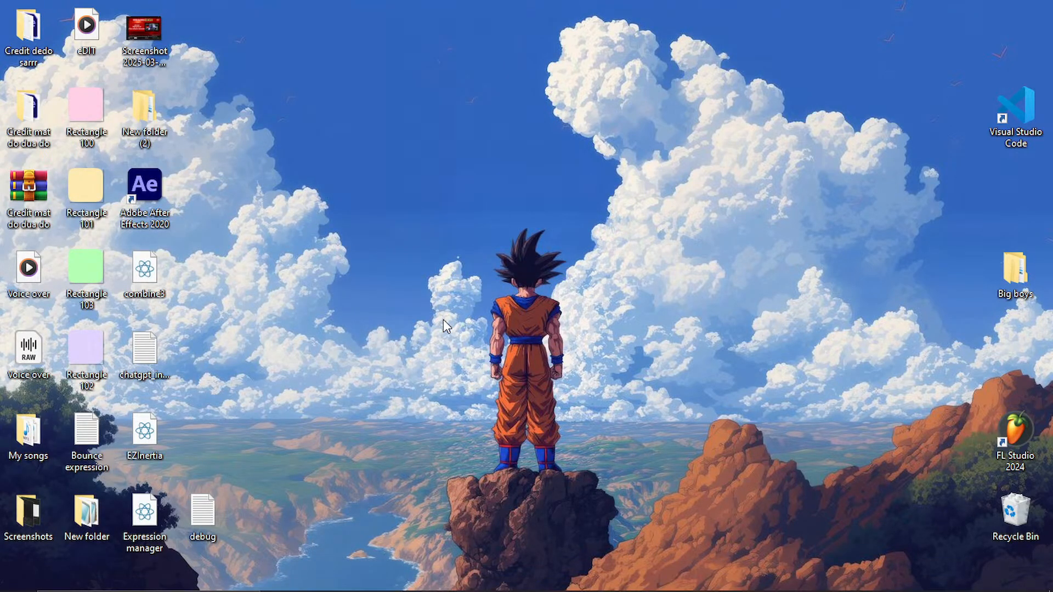
{"action": "key", "text": "alt+space"}
{"action": "type", "text": "blender"}
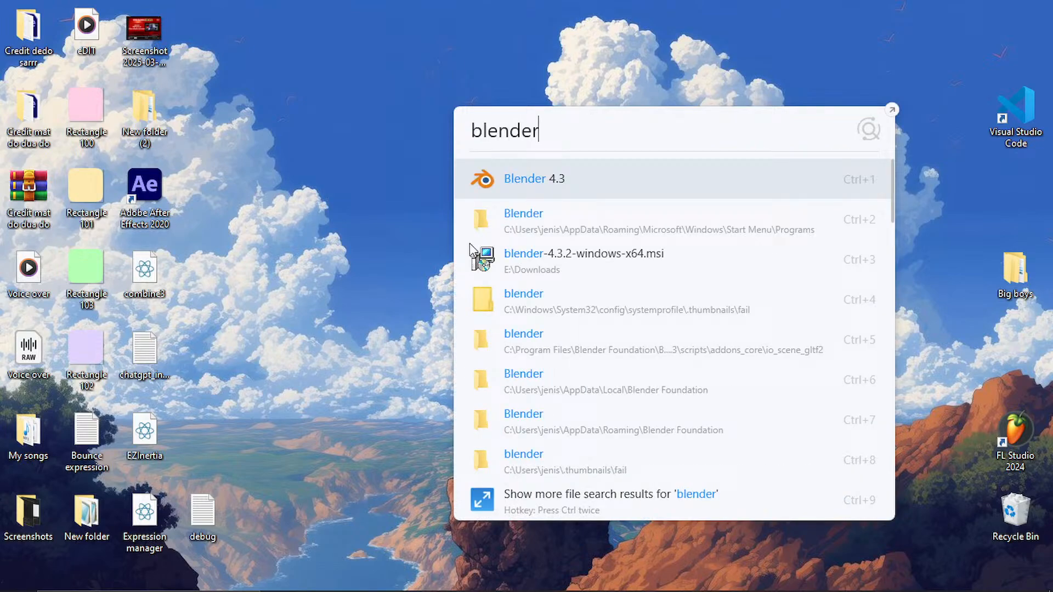
{"action": "left_click", "coordinate": [557, 170]}
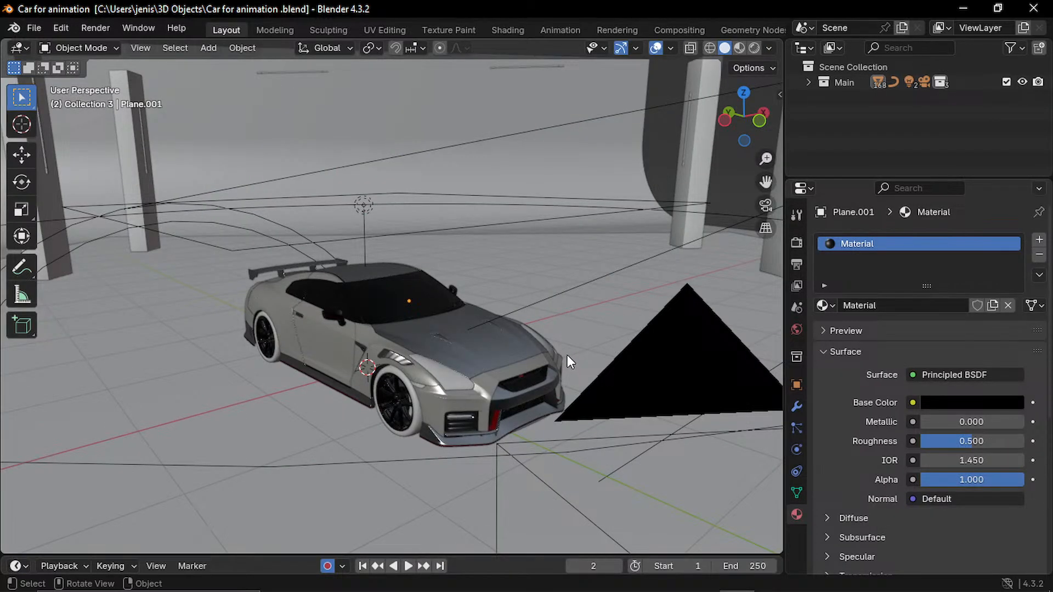
- Inspect the car model in its scene up close and close the unresponsive program
{"action": "scroll", "coordinate": [567, 354], "scroll_direction": "down", "scroll_amount": 6}
{"action": "scroll", "coordinate": [567, 354], "scroll_direction": "up", "scroll_amount": 8}
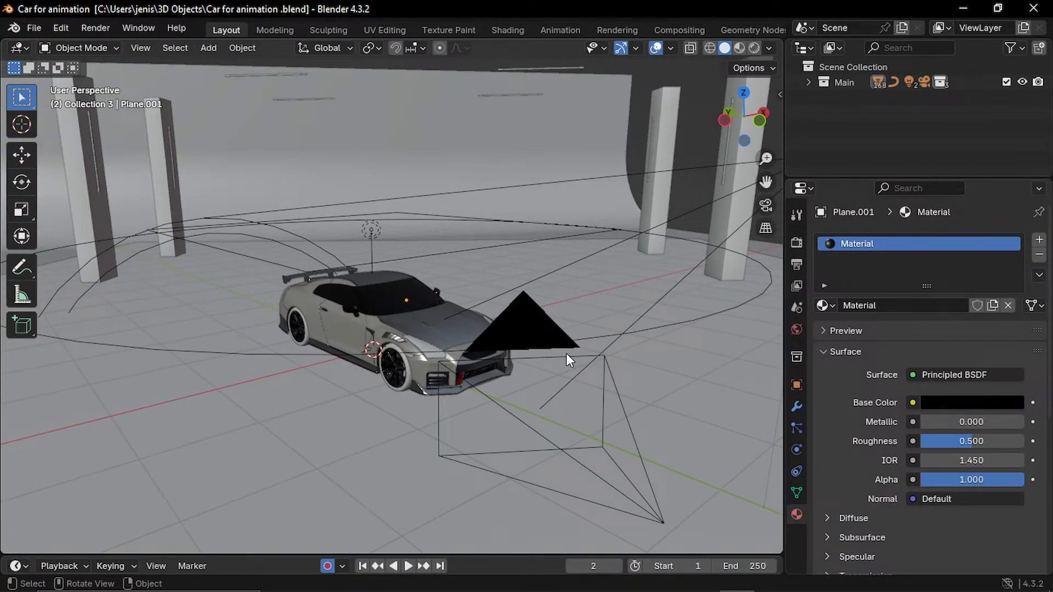
{"action": "middle_click_drag", "start_coordinate": [564, 350], "coordinate": [564, 330]}
{"action": "scroll", "coordinate": [565, 330], "scroll_direction": "up", "scroll_amount": 3}
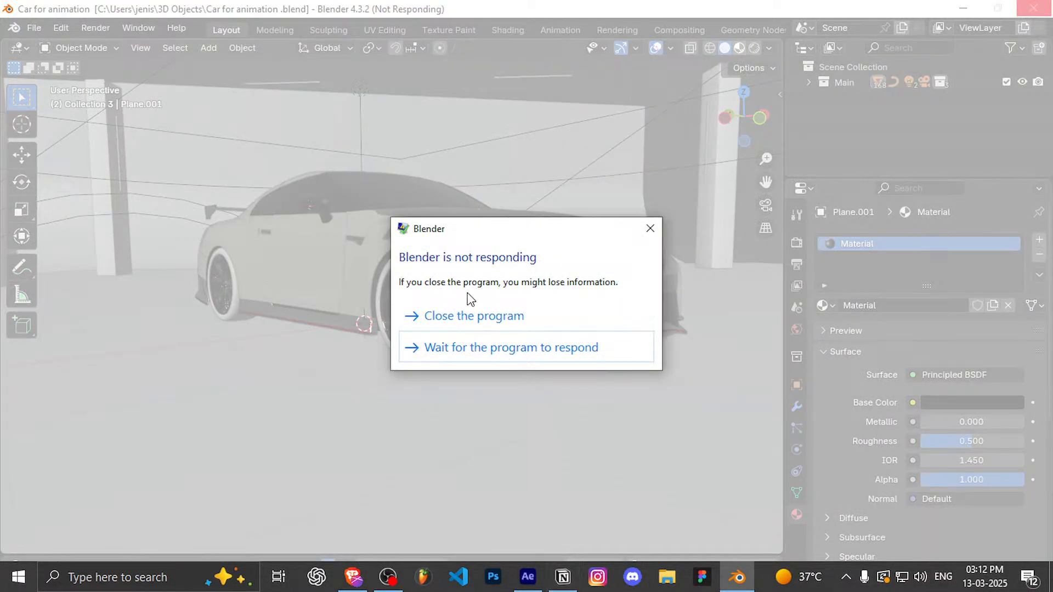
{"action": "left_click", "coordinate": [468, 317]}
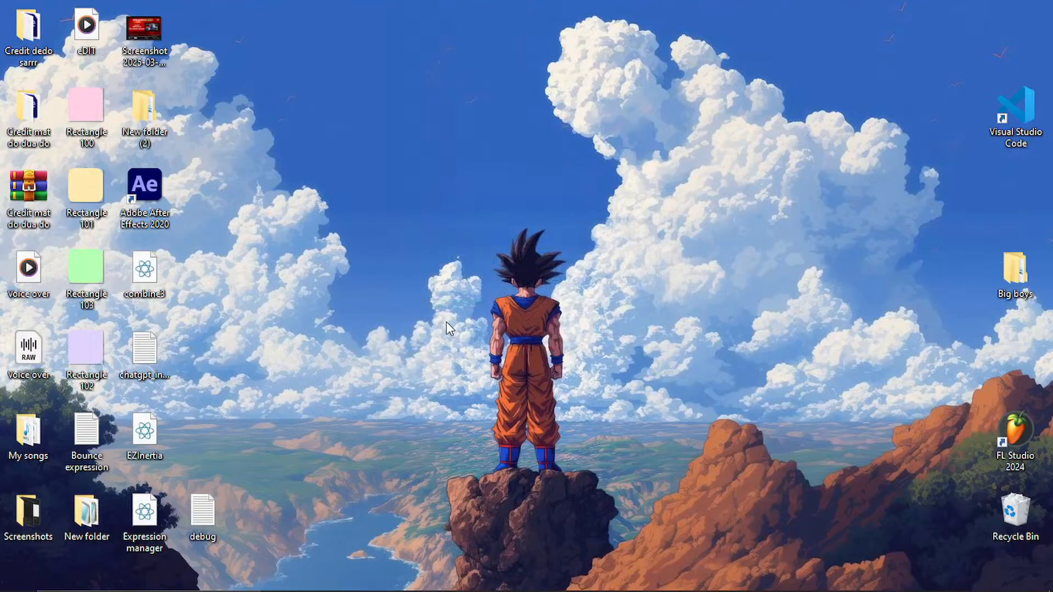
{"action": "right_click", "coordinate": [446, 6]}
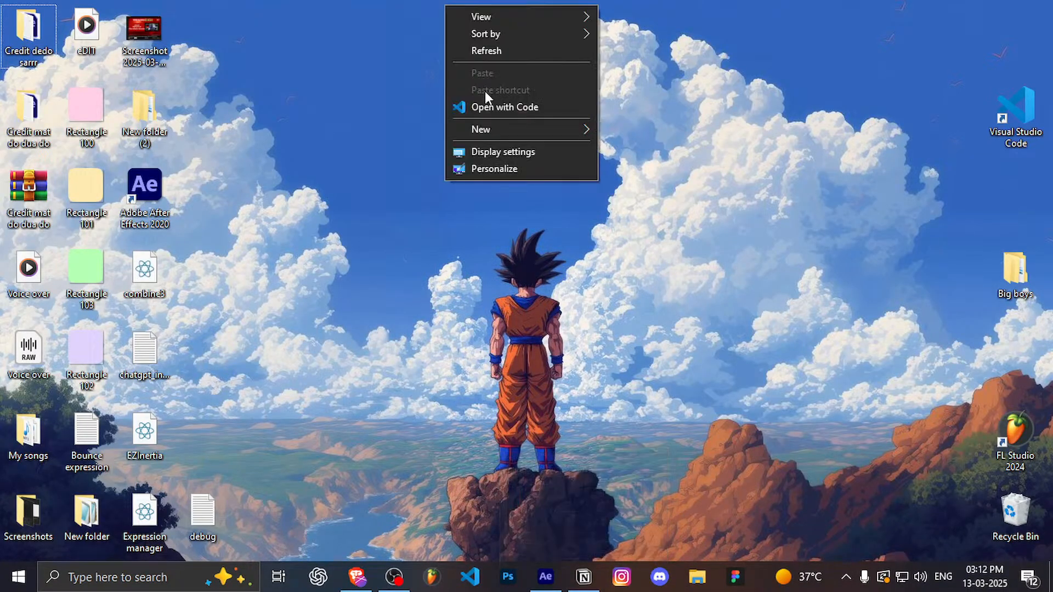
{"action": "left_click", "coordinate": [497, 50]}
{"action": "right_click", "coordinate": [327, 28]}
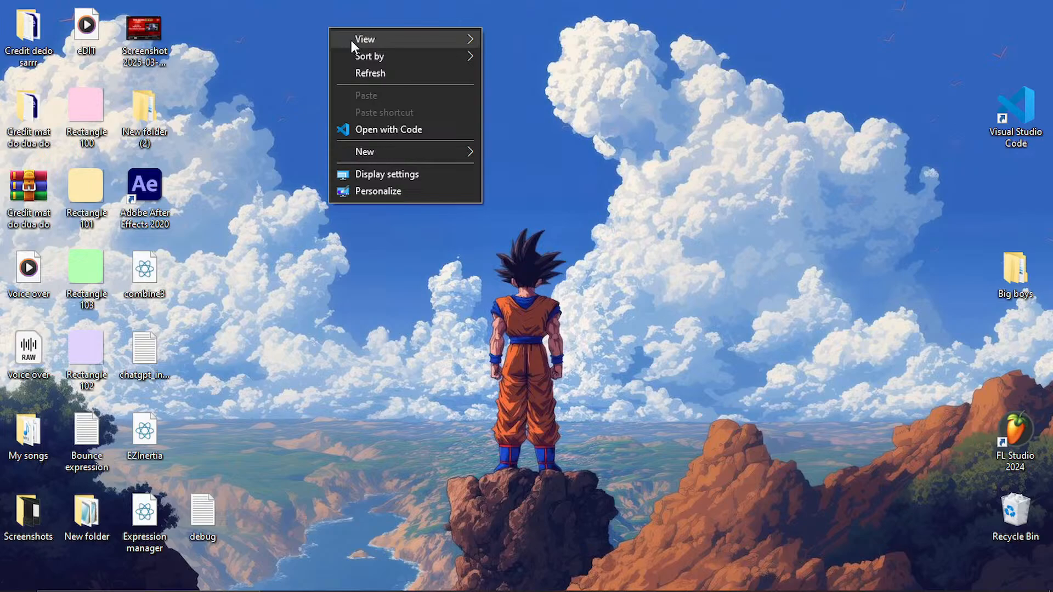
{"action": "left_click", "coordinate": [359, 73]}
{"action": "right_click", "coordinate": [317, 26]}
{"action": "left_click", "coordinate": [391, 75]}
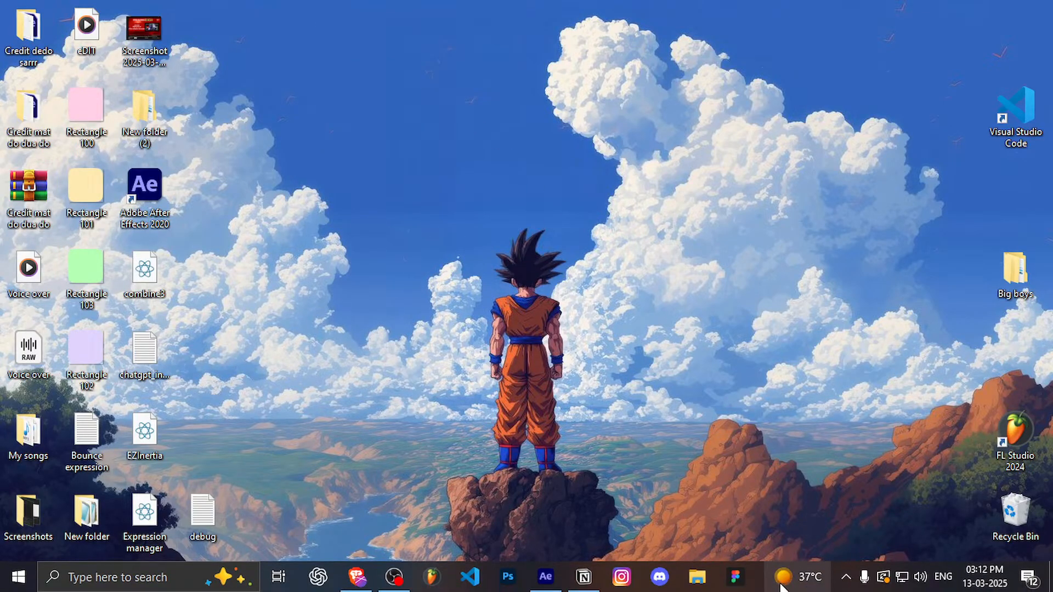
{"action": "left_click", "coordinate": [405, 573]}
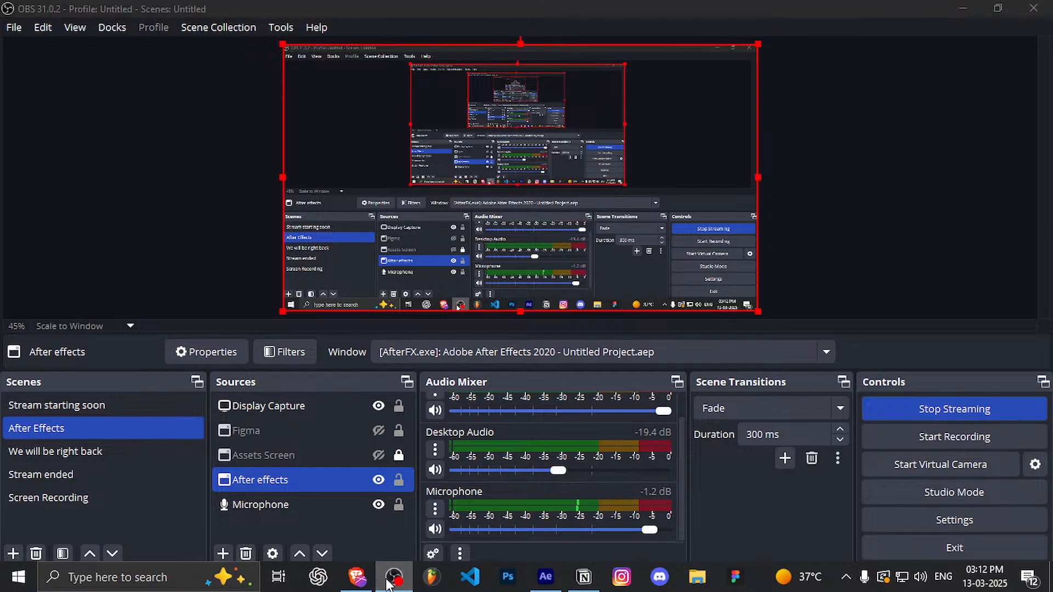
{"action": "left_click", "coordinate": [391, 578]}
{"action": "left_click", "coordinate": [391, 579]}
{"action": "left_click", "coordinate": [391, 578]}
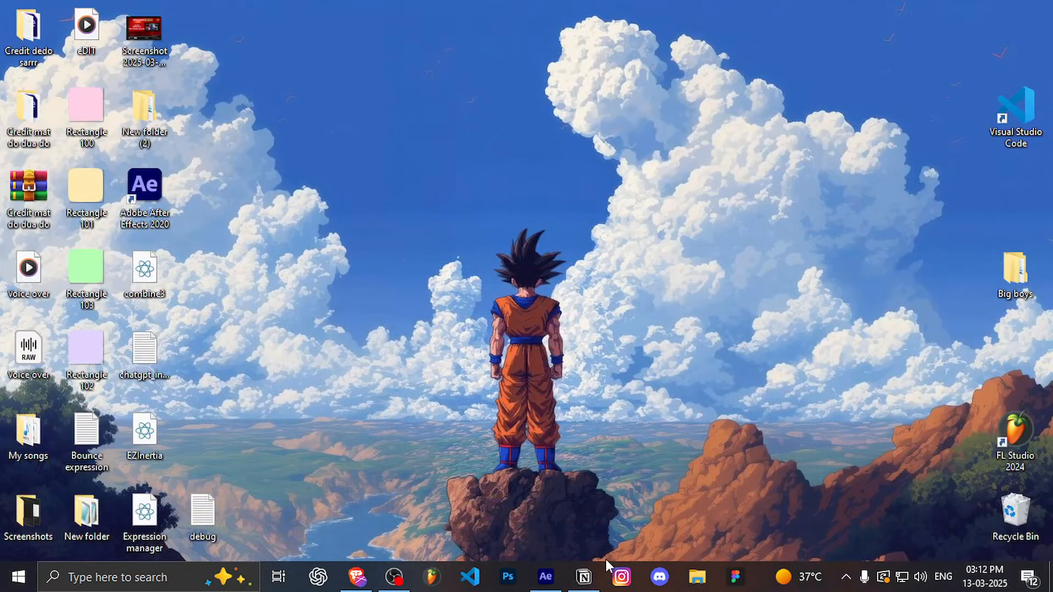
{"action": "left_click", "coordinate": [546, 577]}
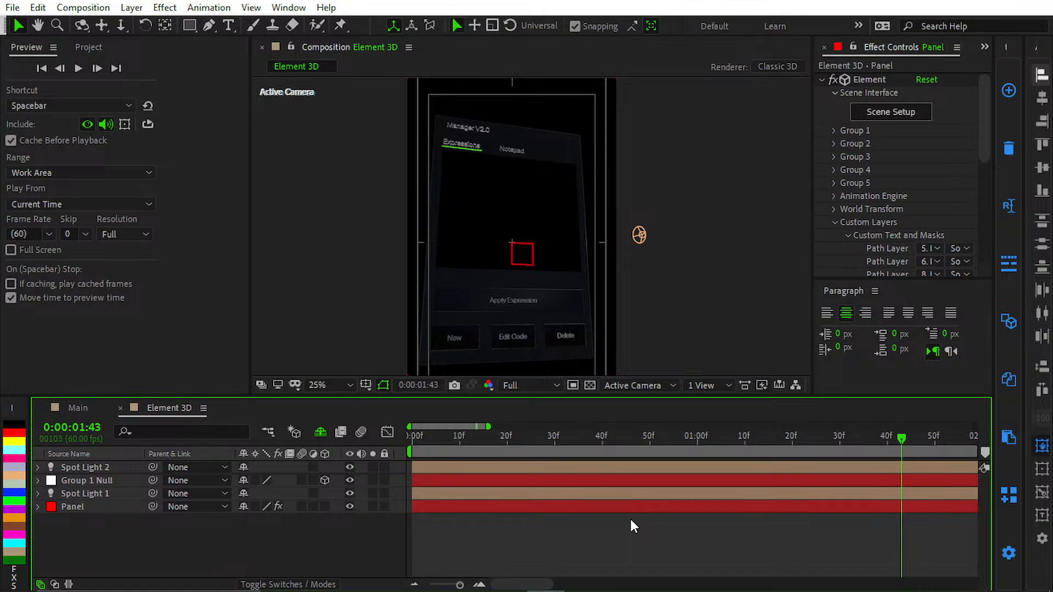
{"action": "key", "text": "super+d"}
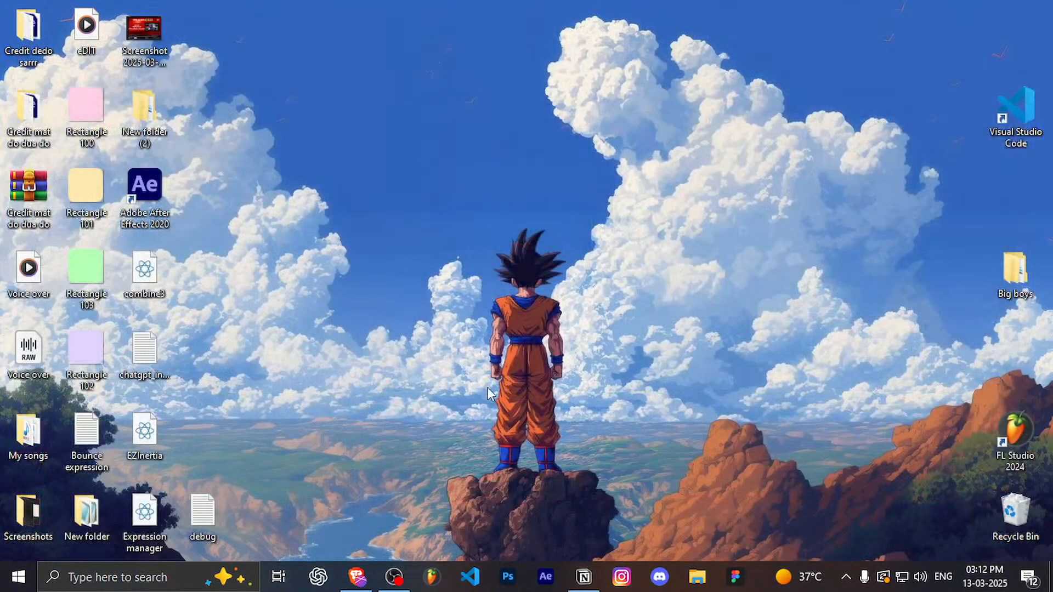
{"action": "right_click", "coordinate": [499, 384]}
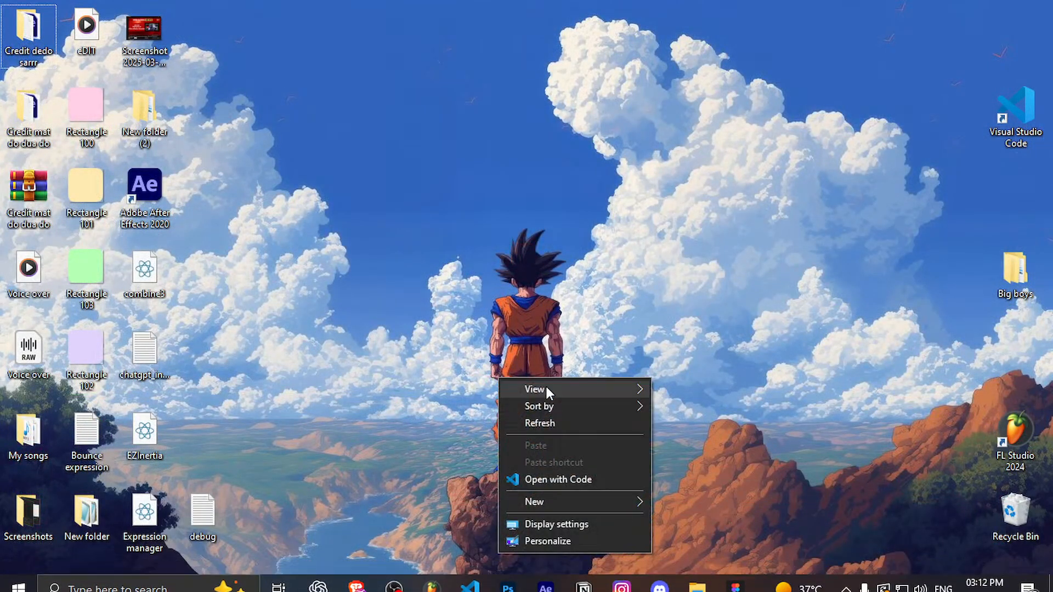
{"action": "left_click", "coordinate": [566, 423]}
{"action": "right_click", "coordinate": [445, 11]}
{"action": "left_click", "coordinate": [488, 54]}
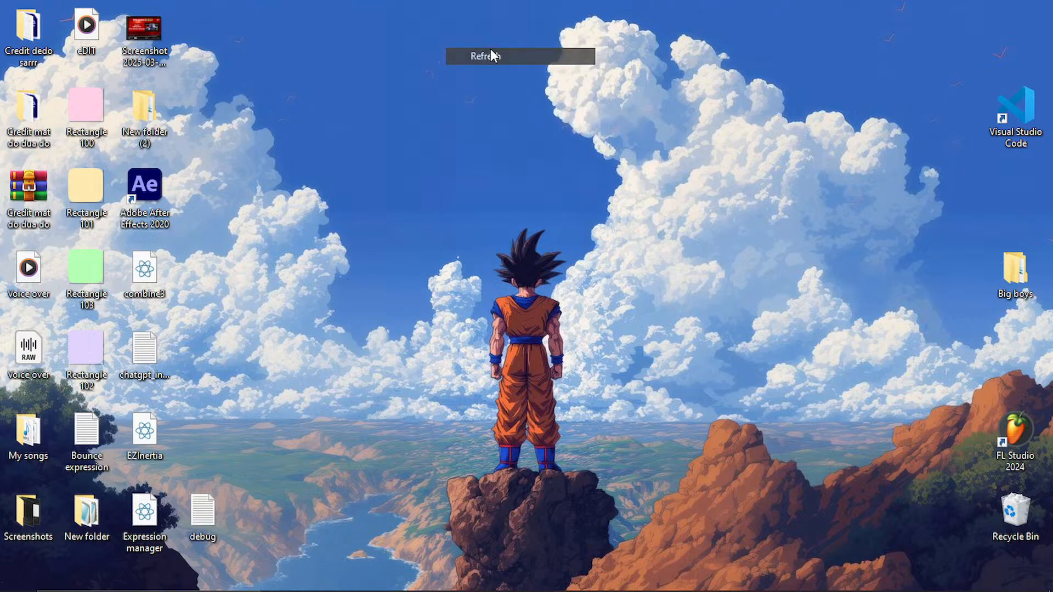
- Switch to OBS and activate the "Stream ended" scene
{"action": "left_click", "coordinate": [394, 577]}
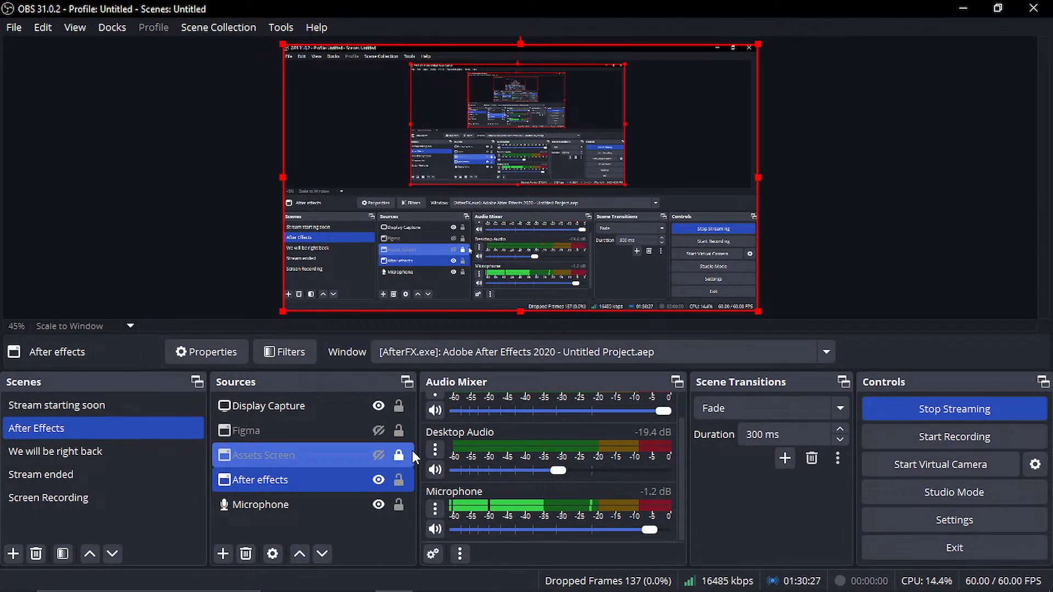
{"action": "left_click", "coordinate": [413, 450], "text": "ctrl"}
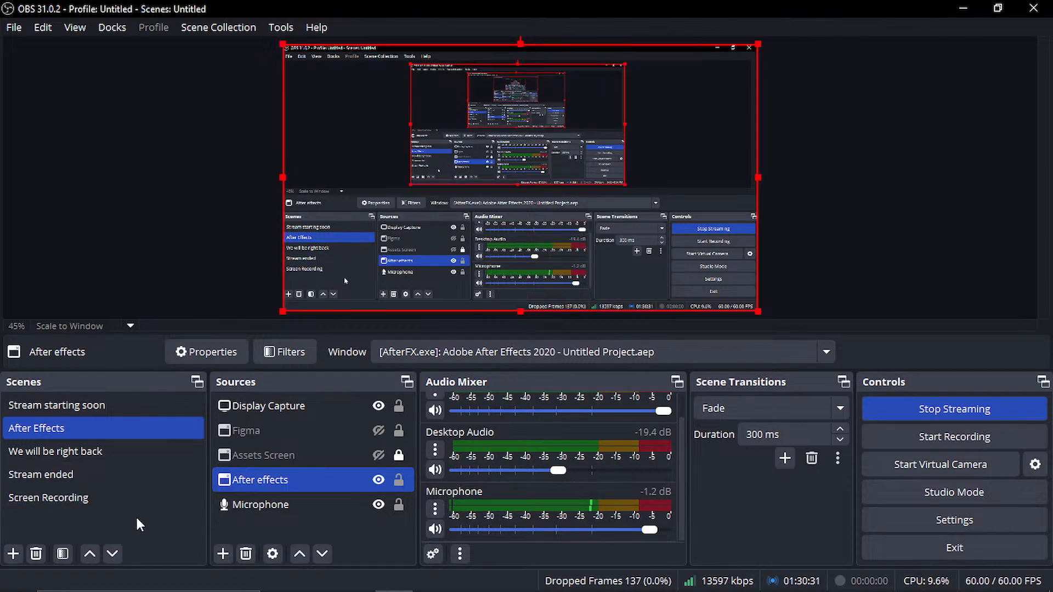
{"action": "left_click", "coordinate": [150, 493]}
{"action": "left_click", "coordinate": [153, 478]}
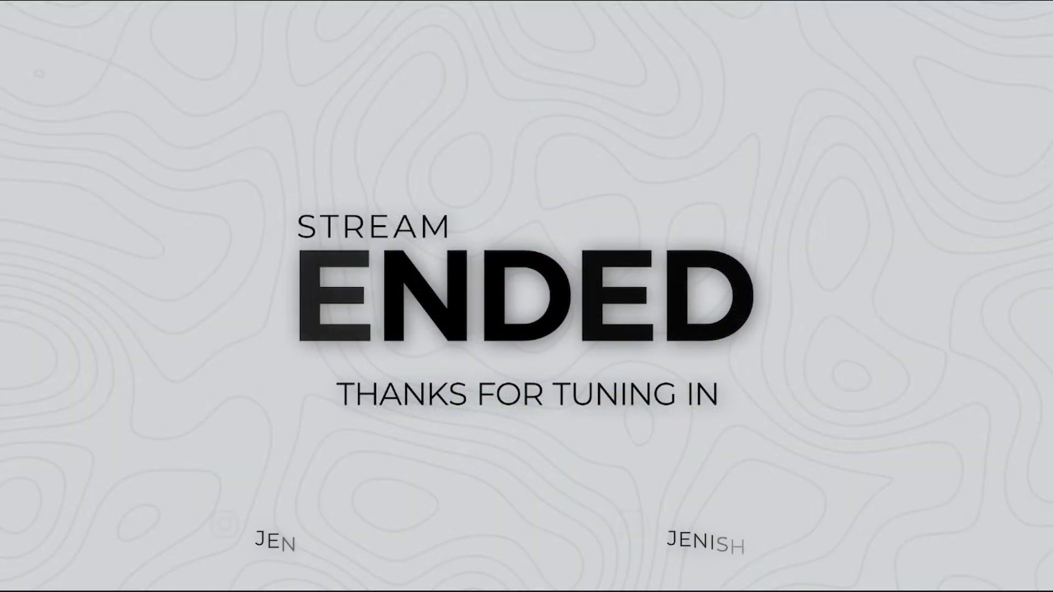